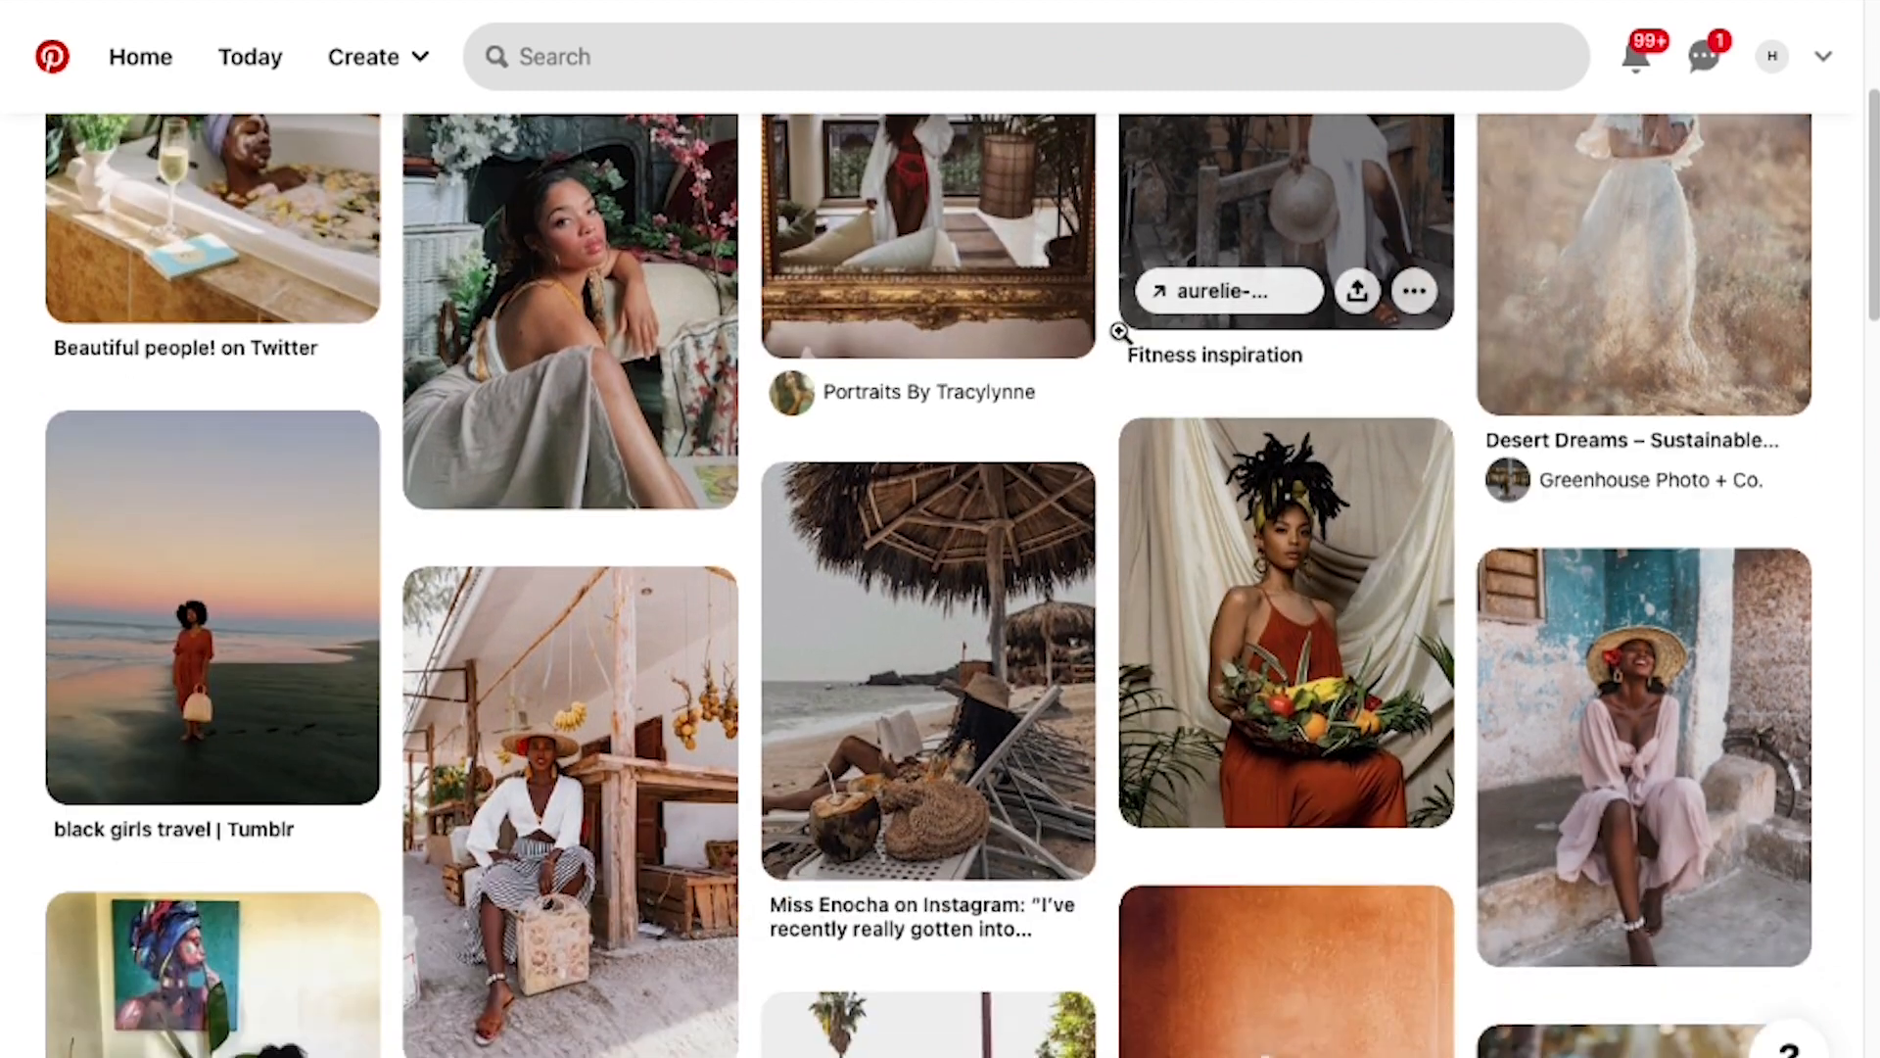
Save the beach umbrella pin "Miss Enocha on Instagram" and the "LET'S HAVE A VERY FRUITY PICNIC IN WINTER" pin to the Boho Aesthetic board
click(989, 476)
click(1514, 387)
scroll(732, 430, down, 9)
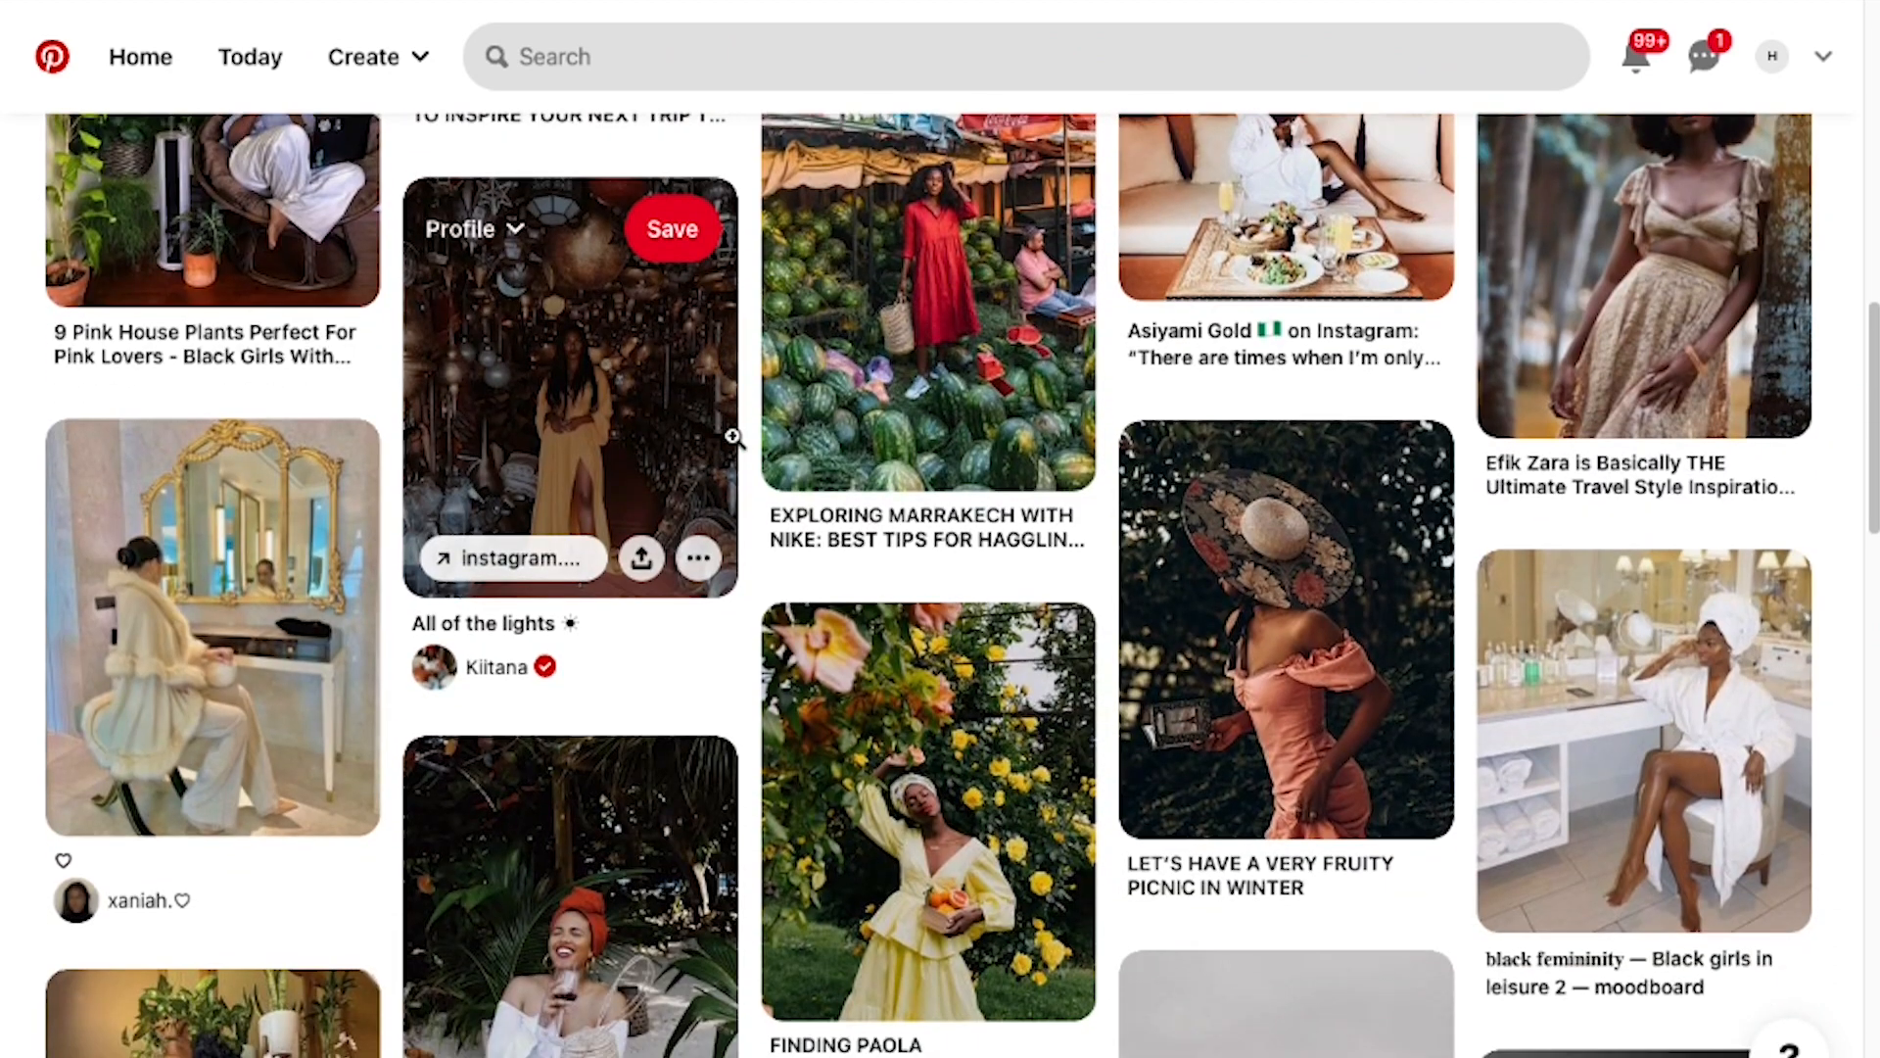
click(1188, 472)
click(920, 377)
Browse further through the suggested pins and save the candlelit "what a dream." pin to the profile
scroll(956, 497, down, 5)
scroll(956, 497, down, 8)
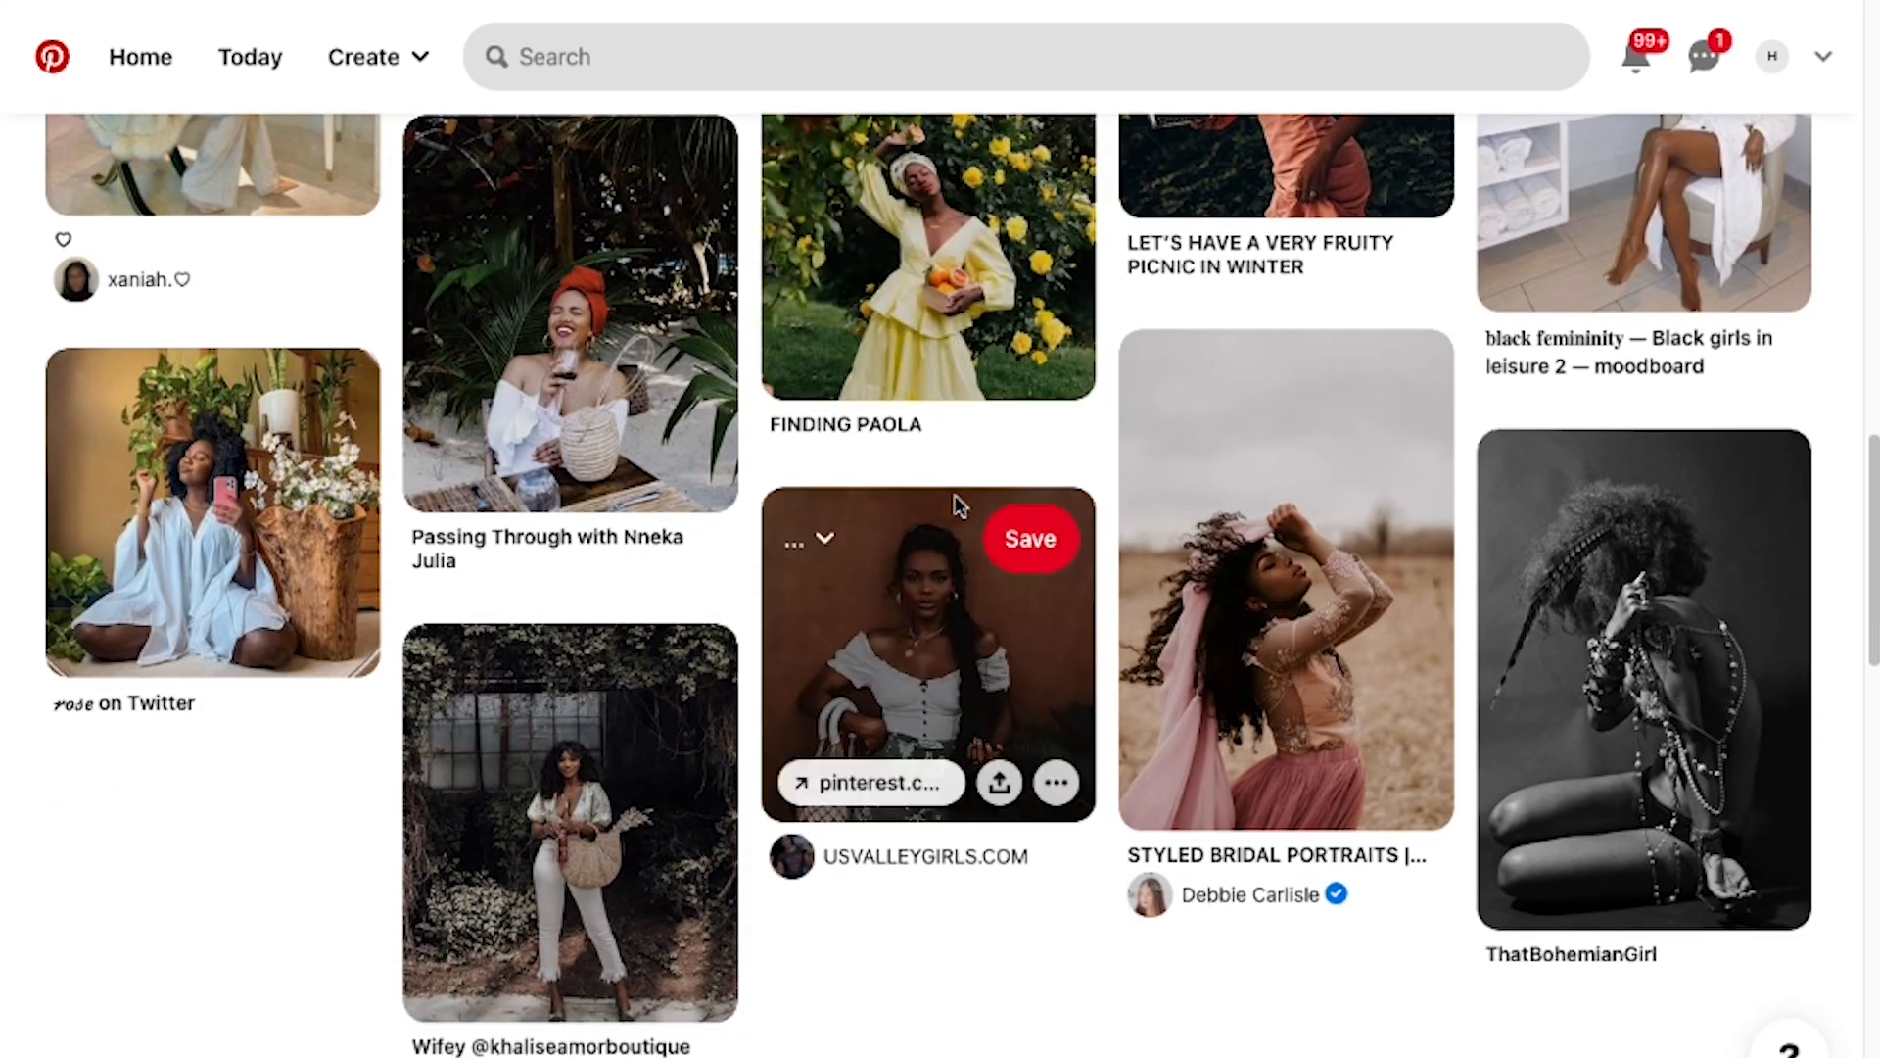
scroll(956, 497, down, 11)
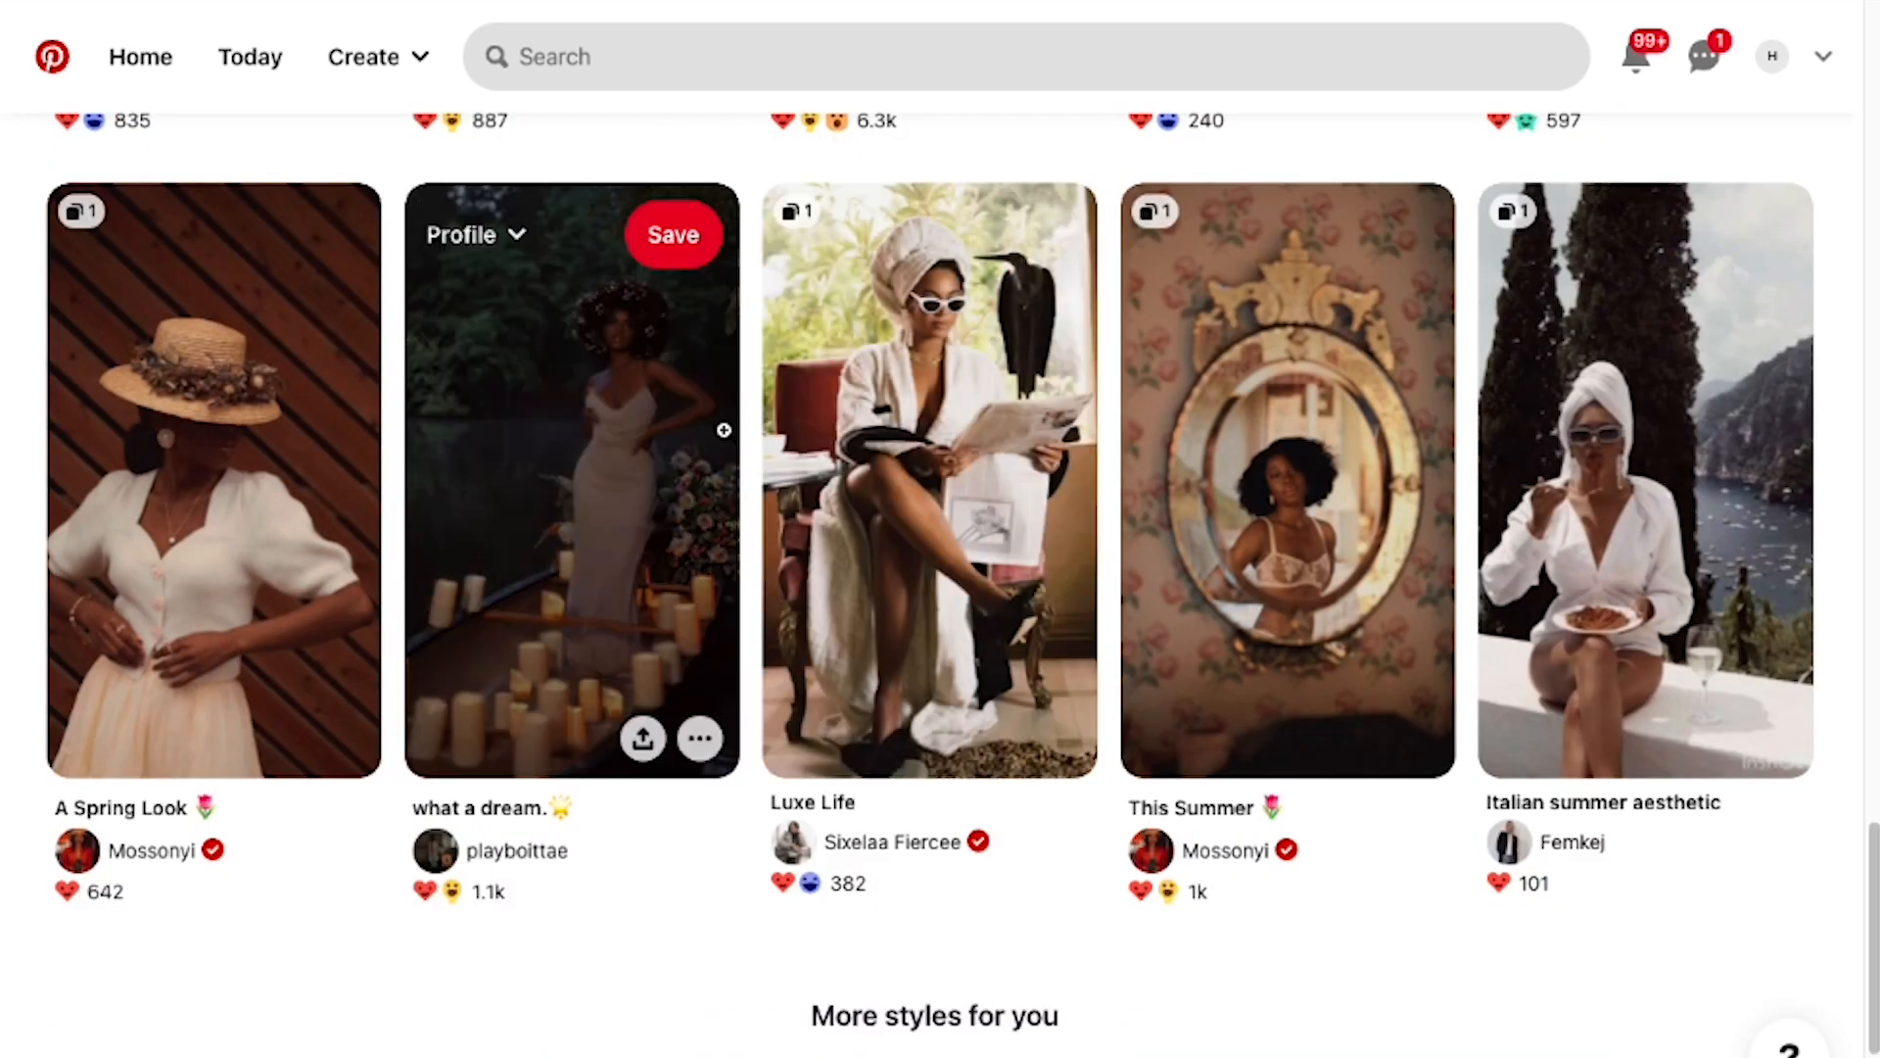
click(666, 234)
scroll(960, 313, down, 3)
click(960, 314)
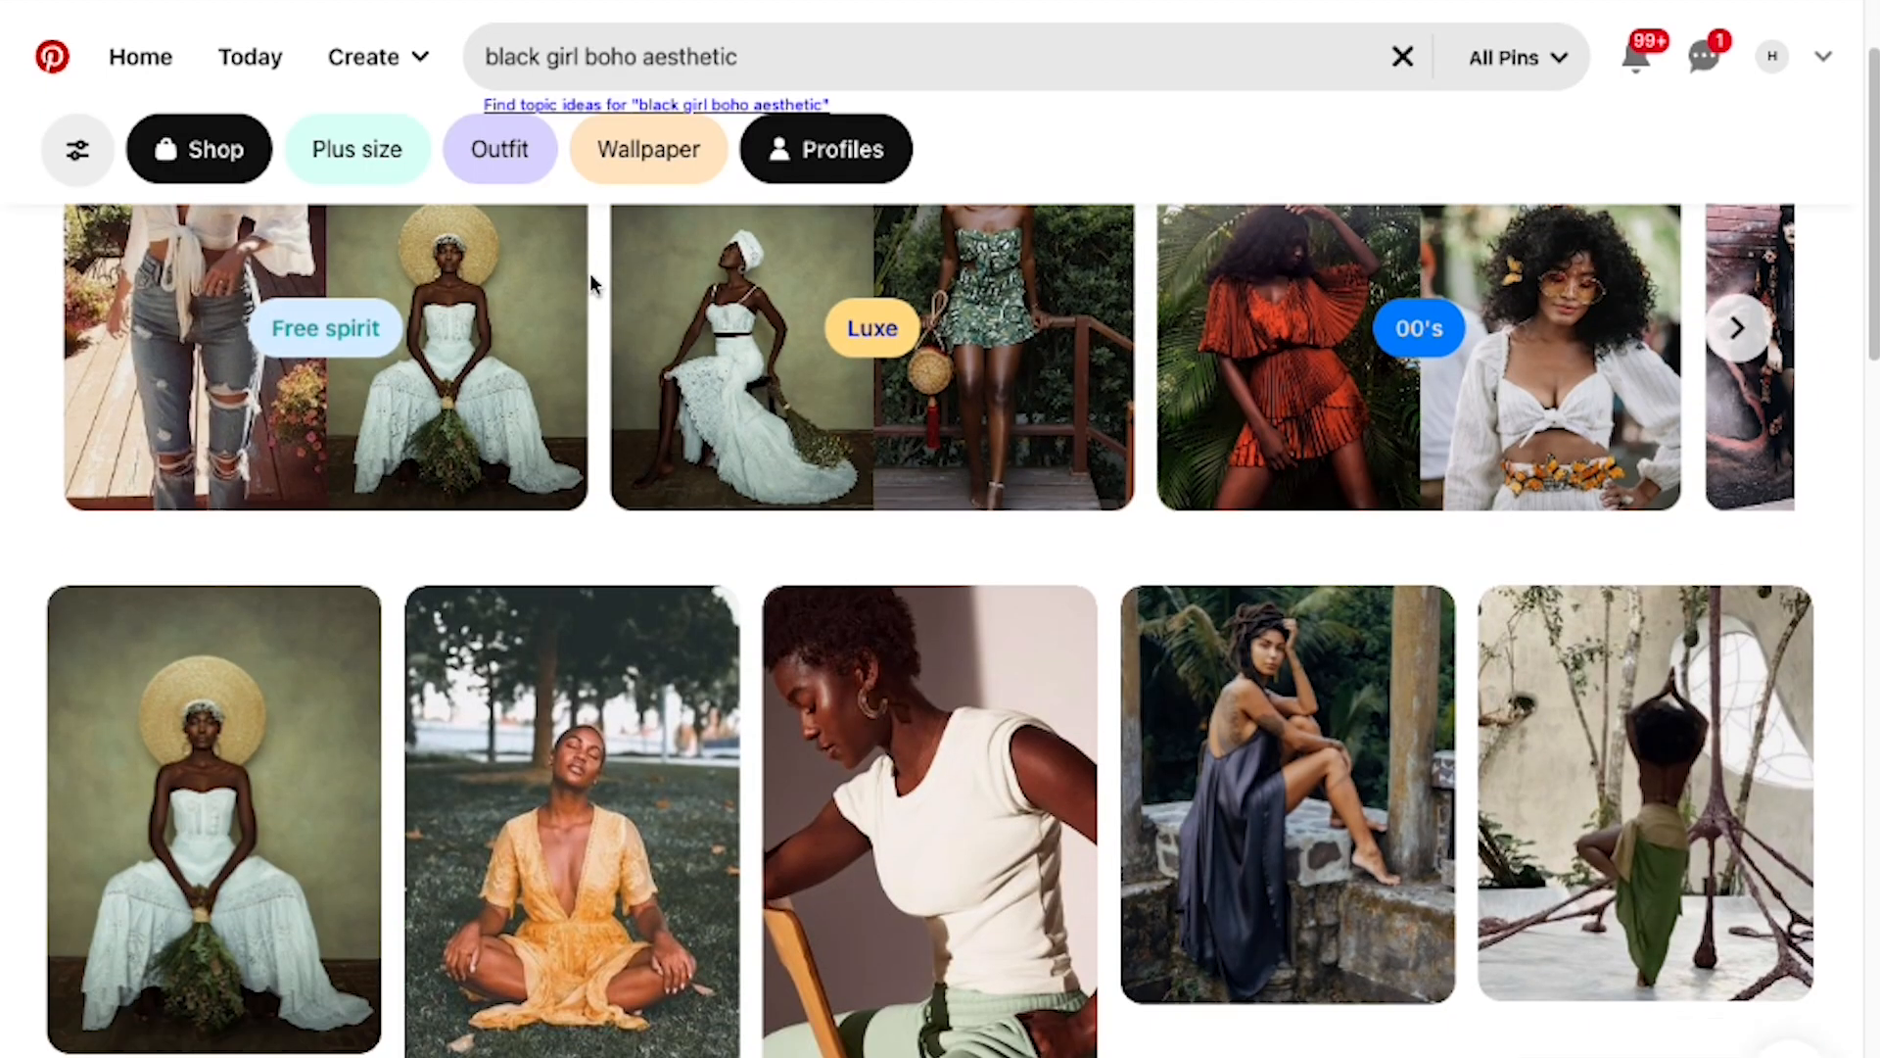
Find the pin of a woman in a cream blouse and tiered skirt on stone steps and save it to the Boho Aesthetic board
scroll(589, 274, down, 10)
scroll(590, 275, down, 10)
scroll(592, 285, down, 15)
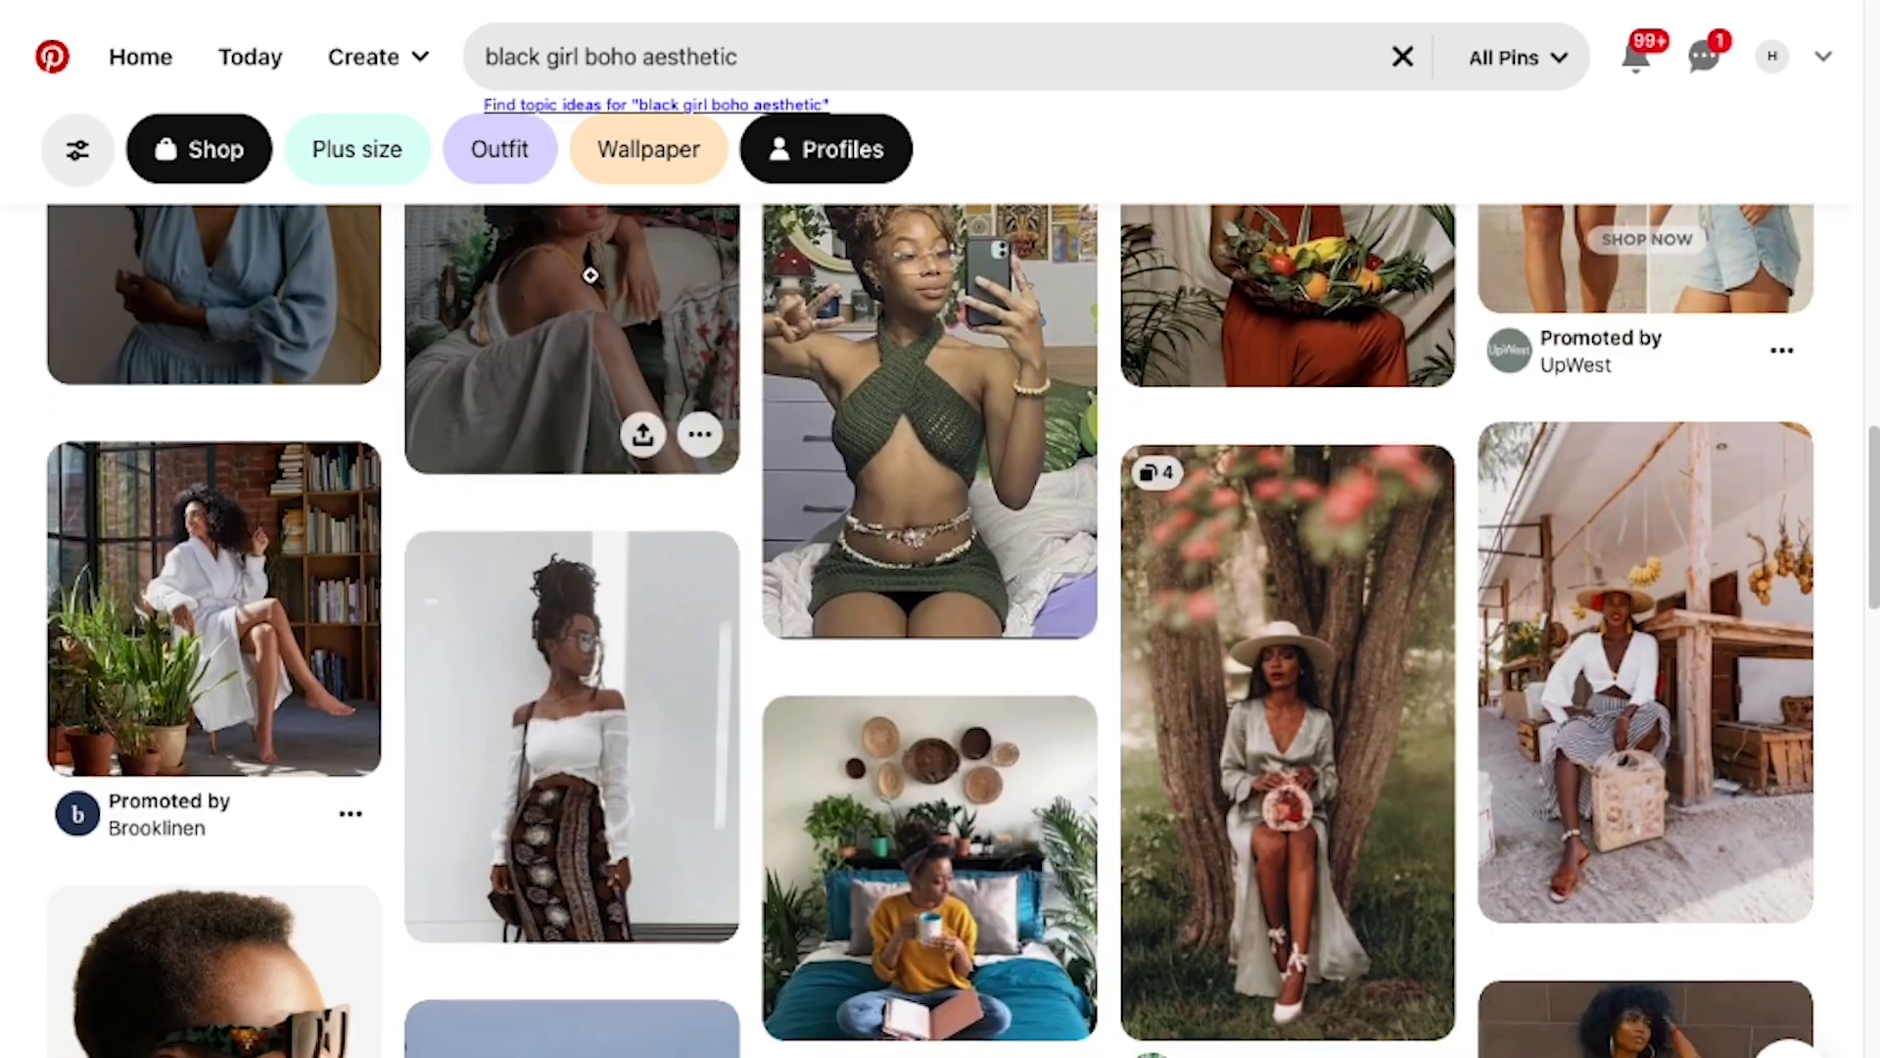
scroll(591, 278, down, 10)
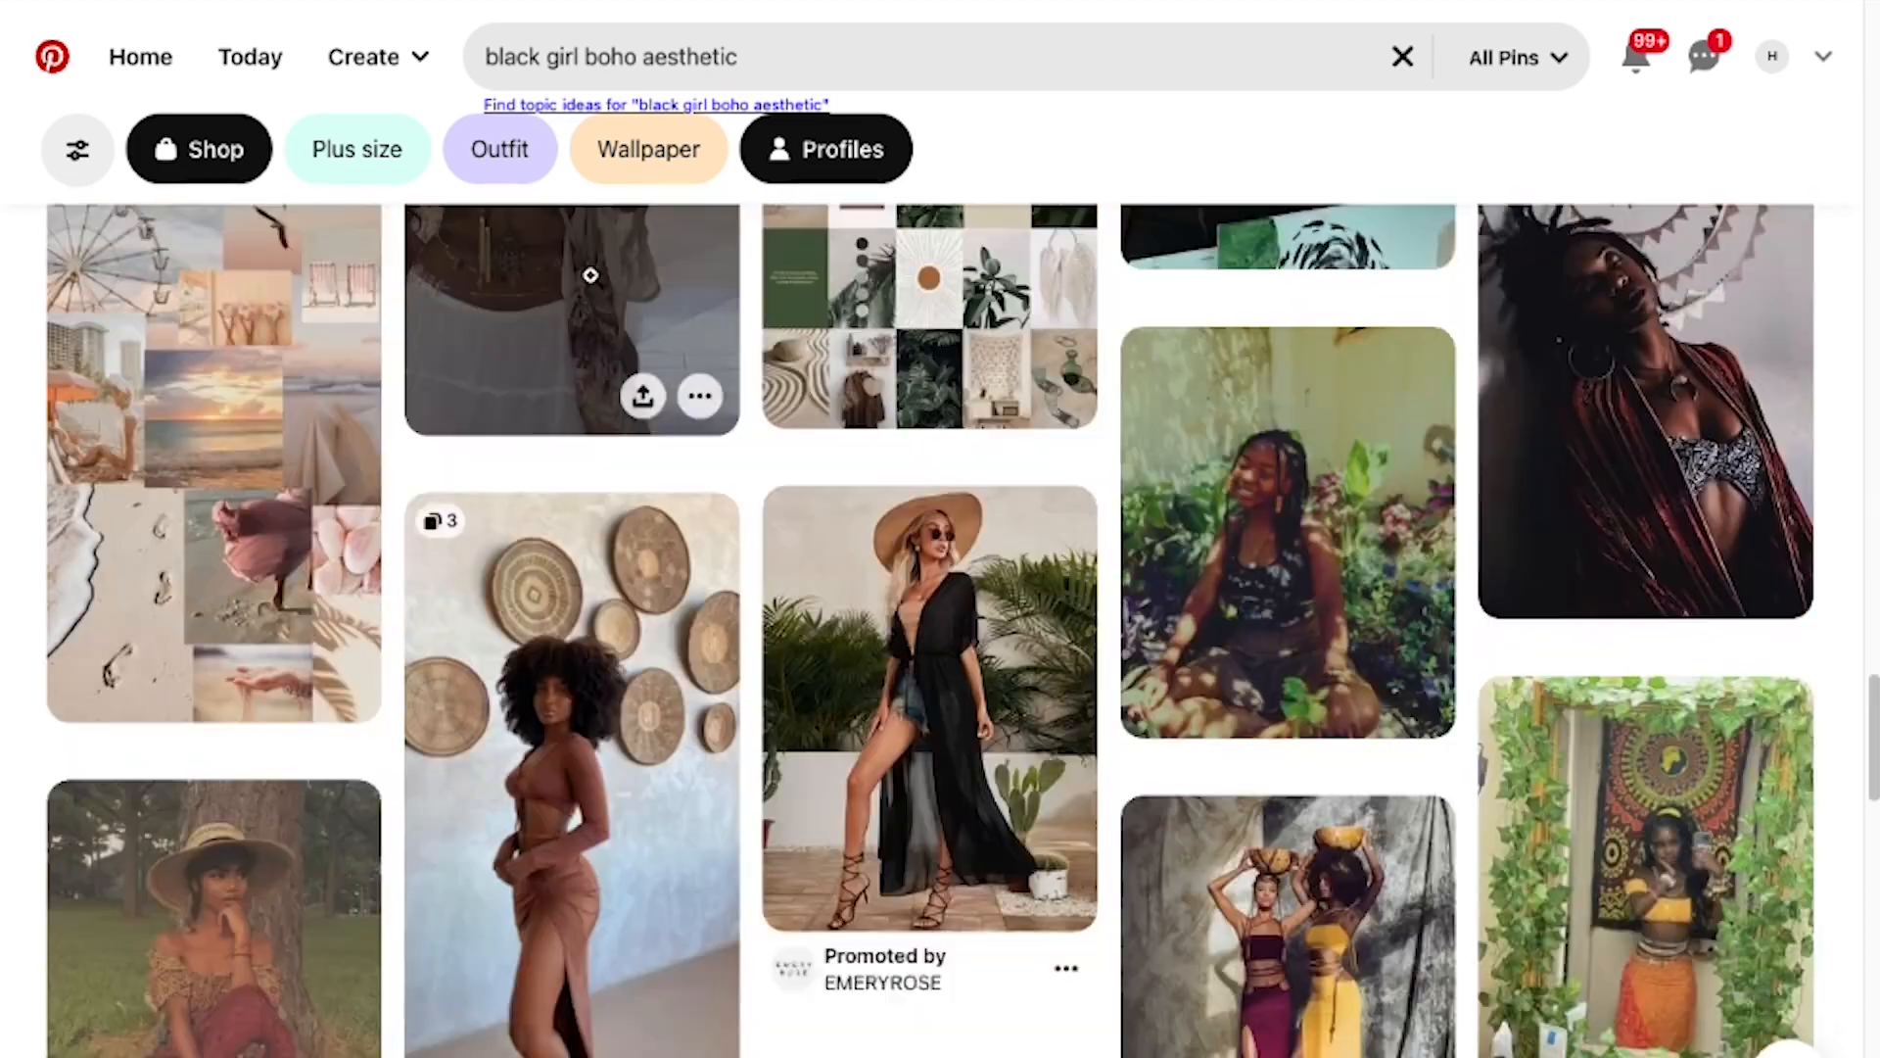
scroll(591, 281, down, 10)
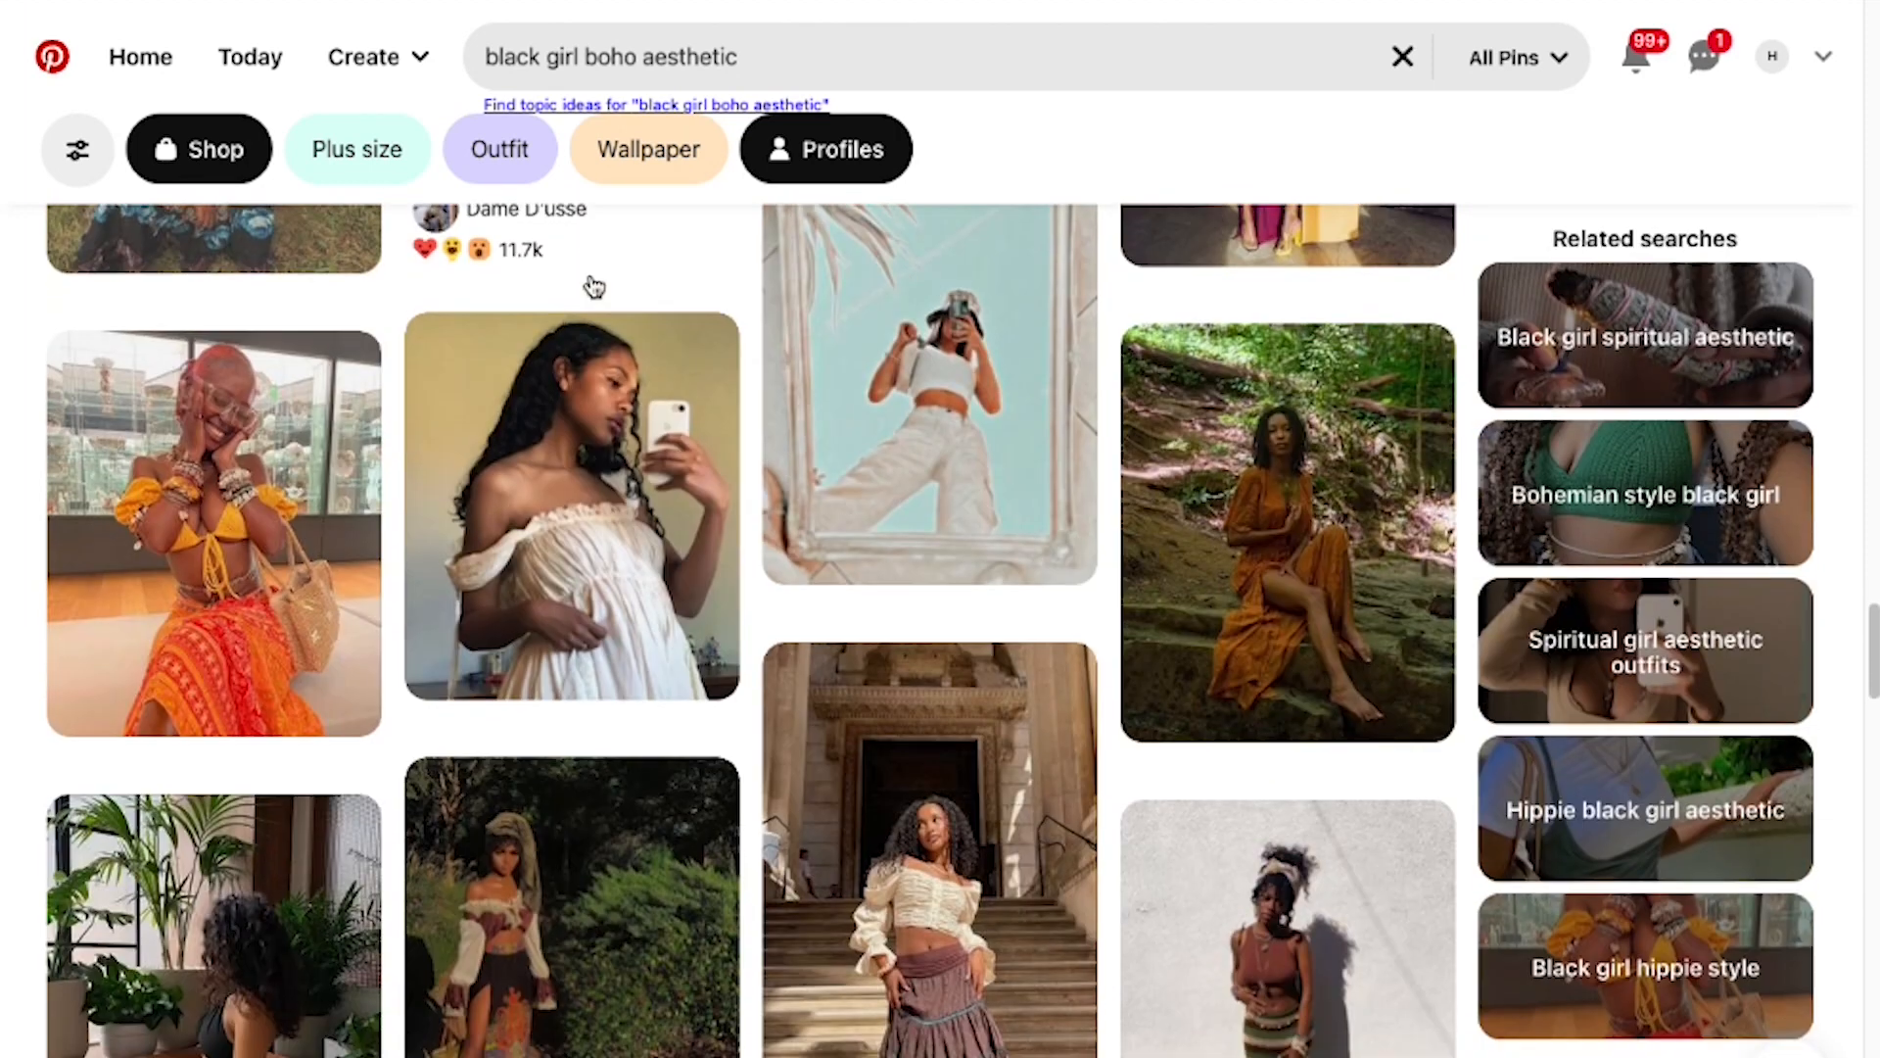
click(873, 480)
click(1498, 394)
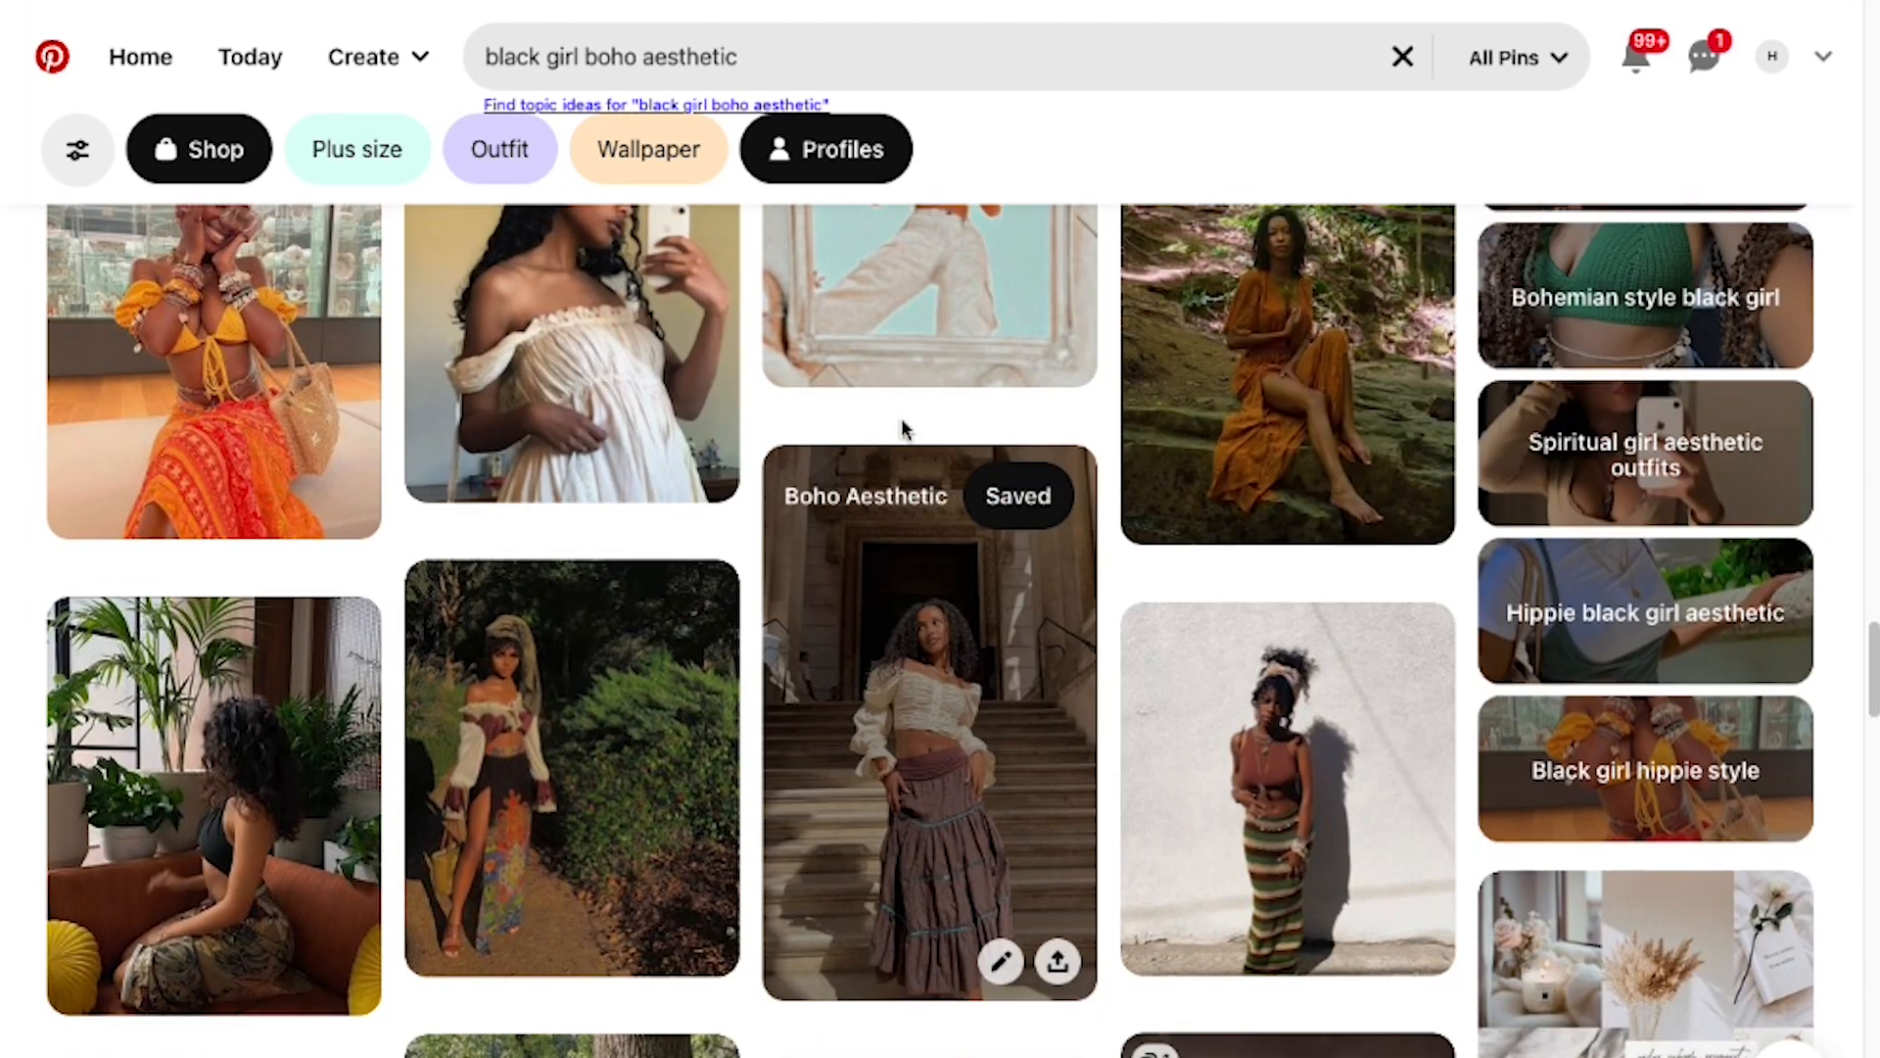
Run the related search "Bohemian style black girl" and save the teal skirt mirror selfie pin to the Boho Aesthetic board
click(1625, 293)
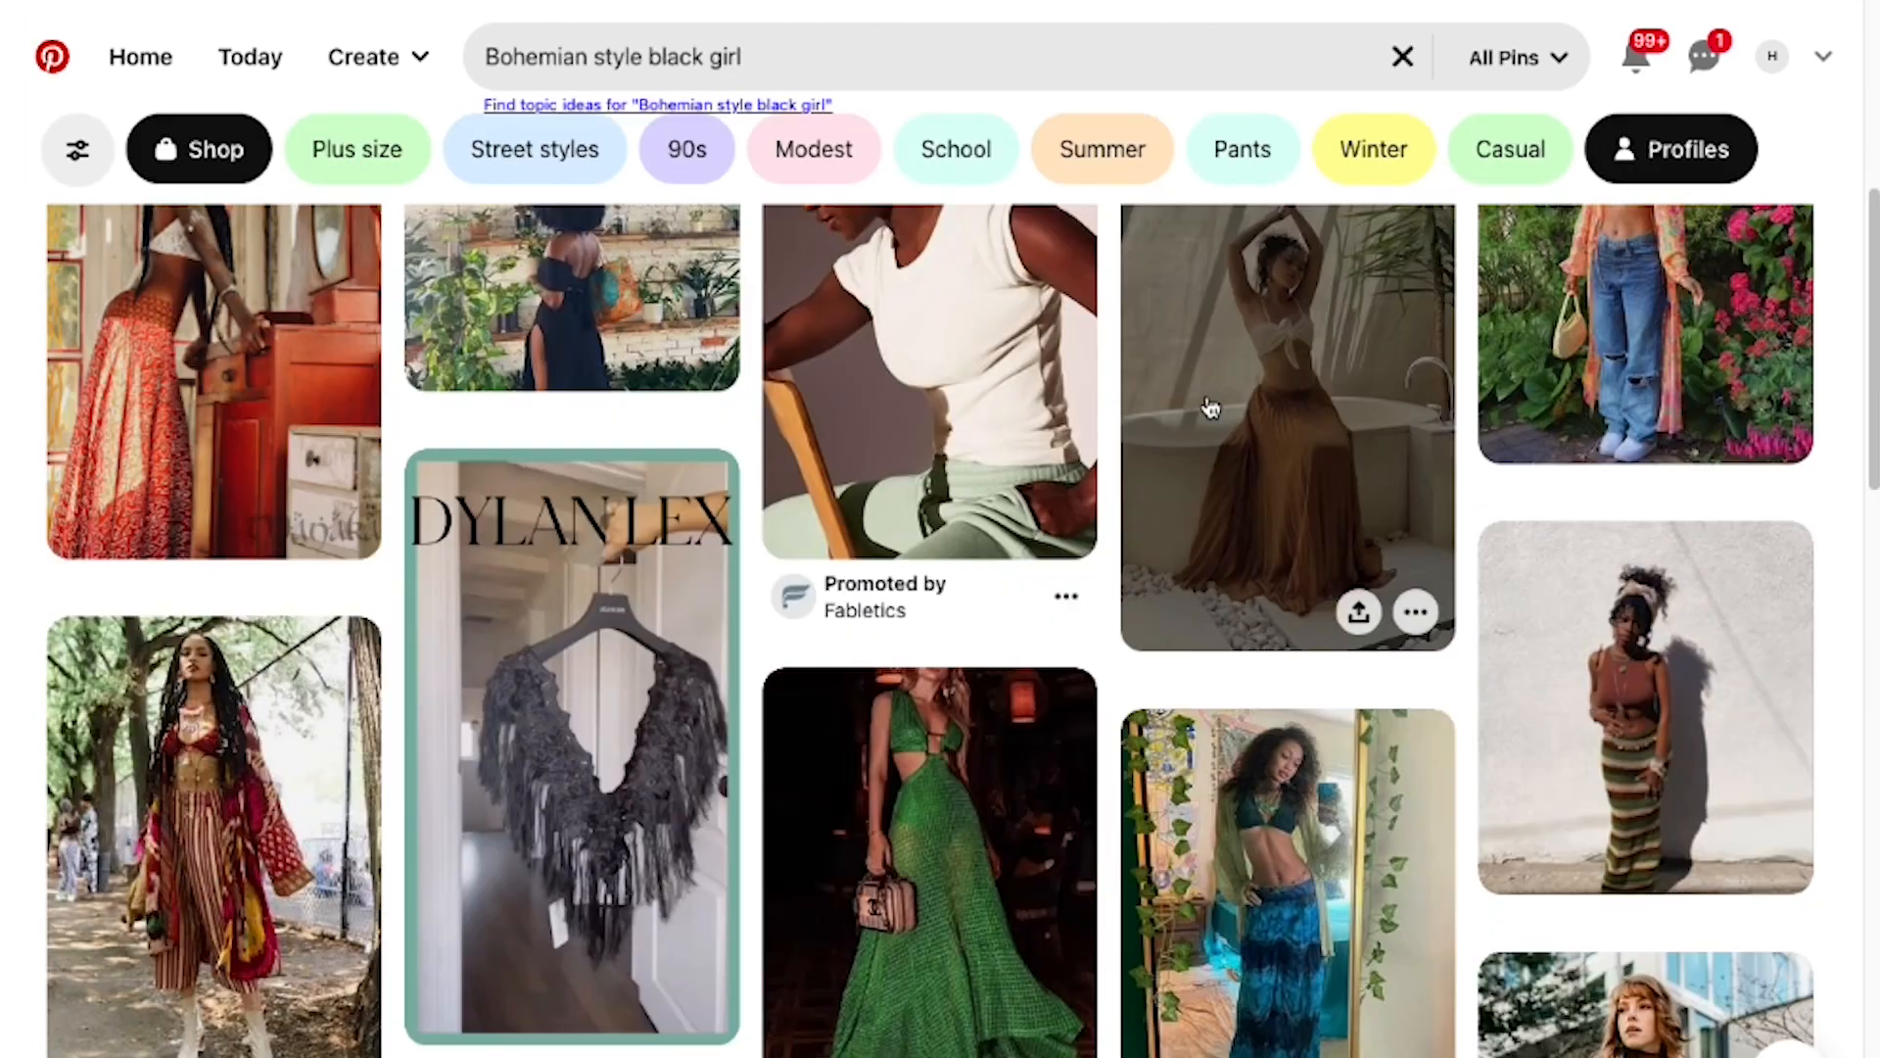
scroll(1206, 395, down, 3)
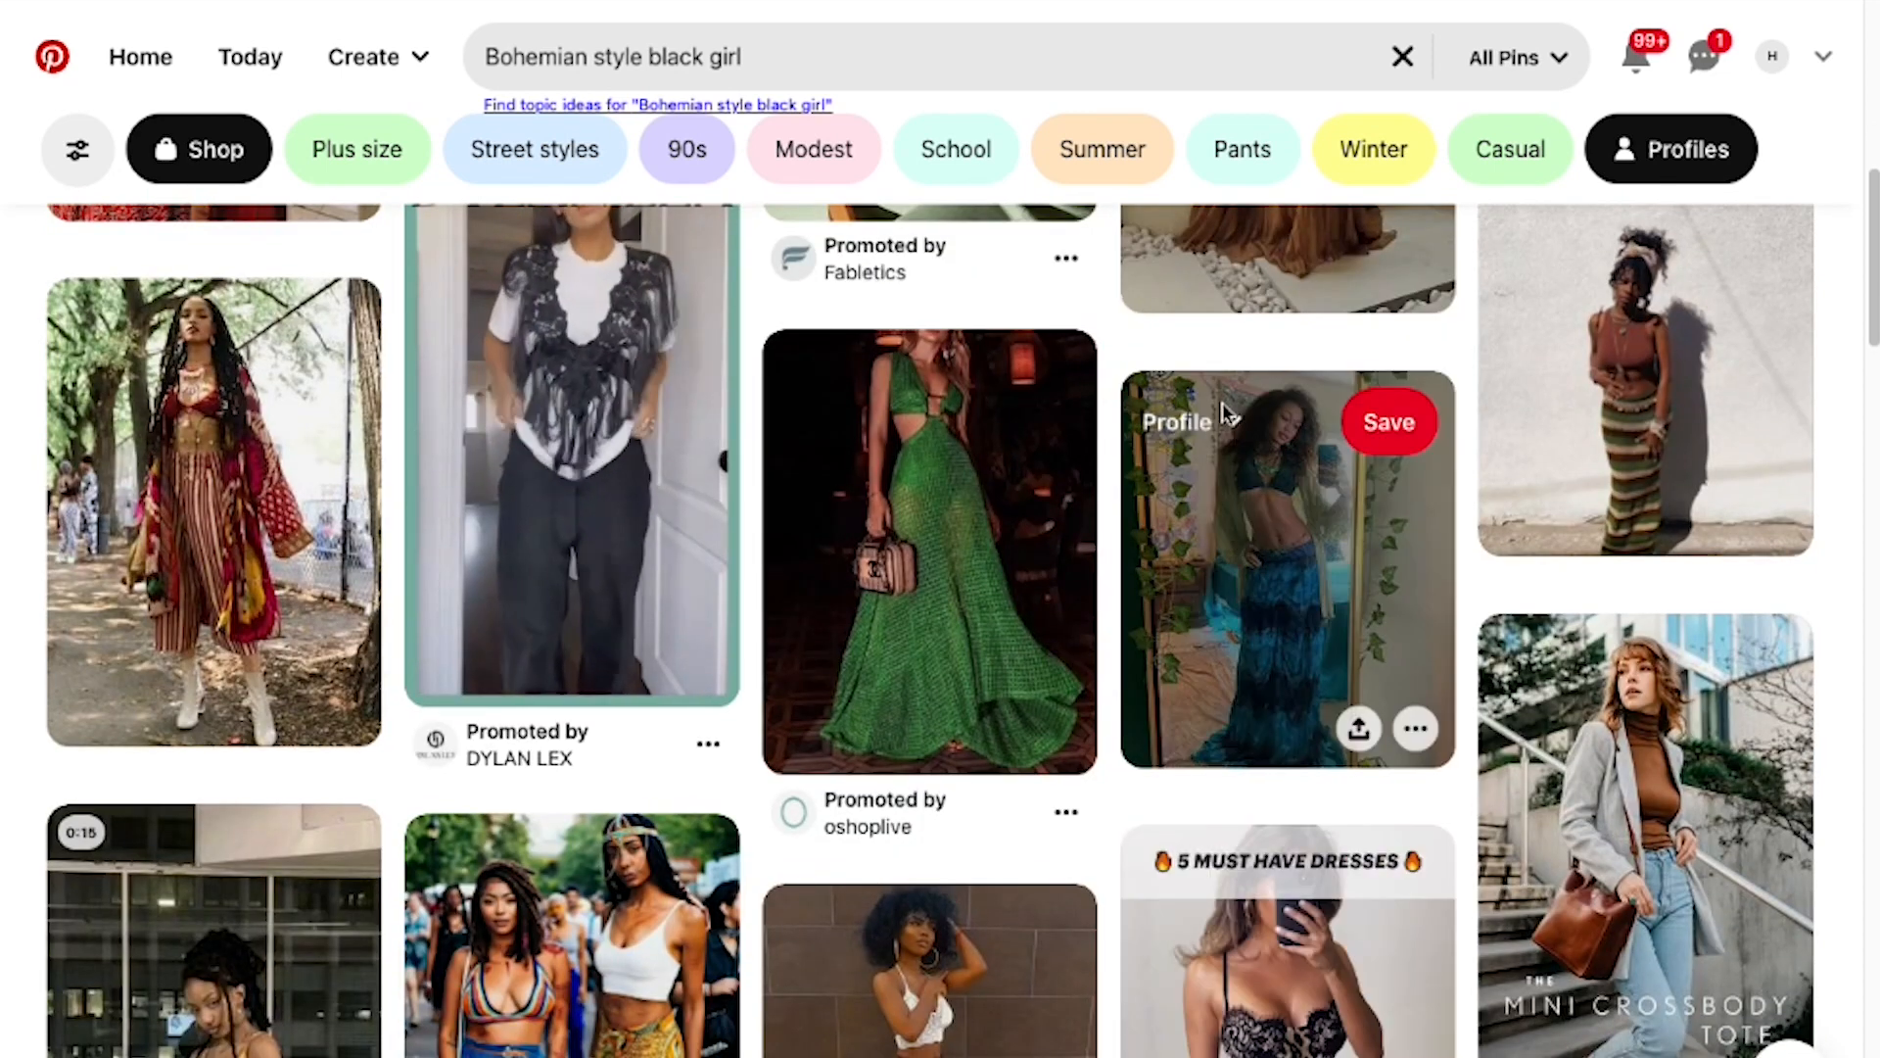
click(1187, 421)
click(1046, 350)
Change the "black girl boho aesthetic" search to "boho aesthetic wallpaper" and browse the wallpaper pins
scroll(1046, 351, down, 15)
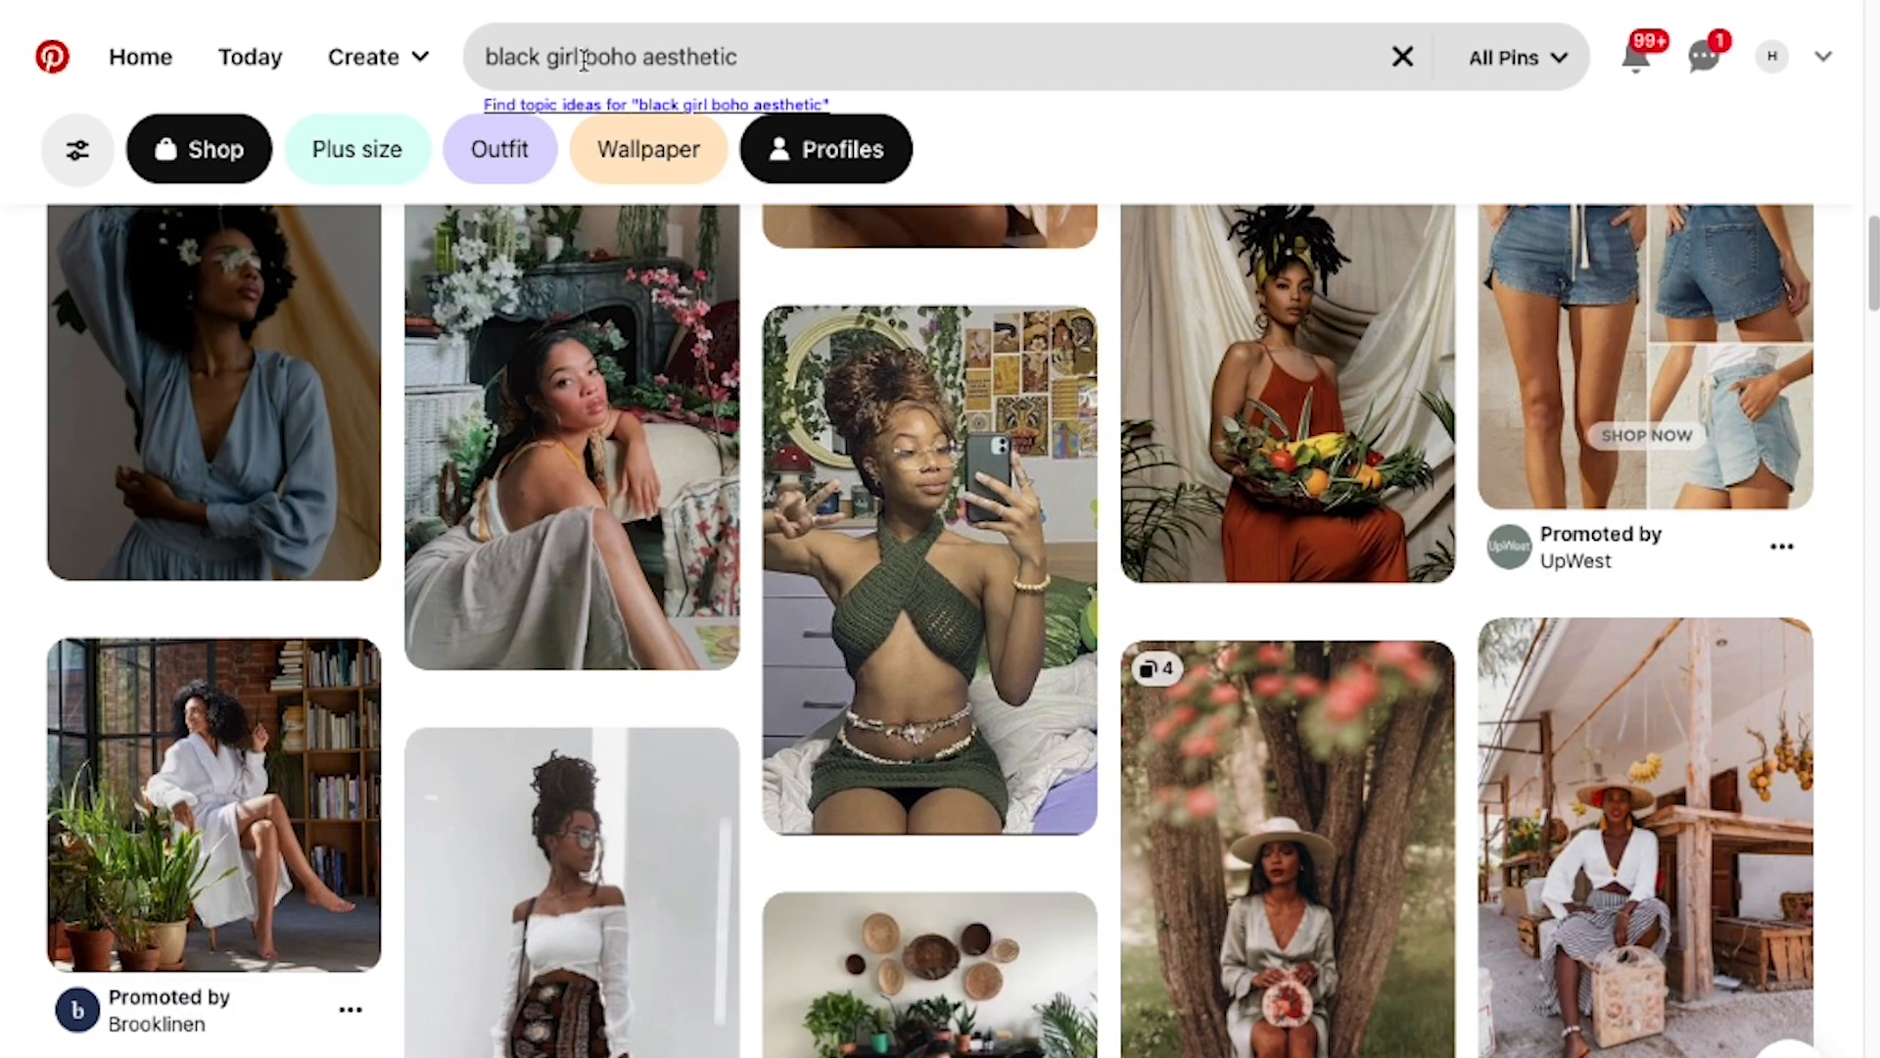
drag(584, 60, 480, 57)
key(BackSpace)
click(885, 207)
scroll(885, 215, down, 3)
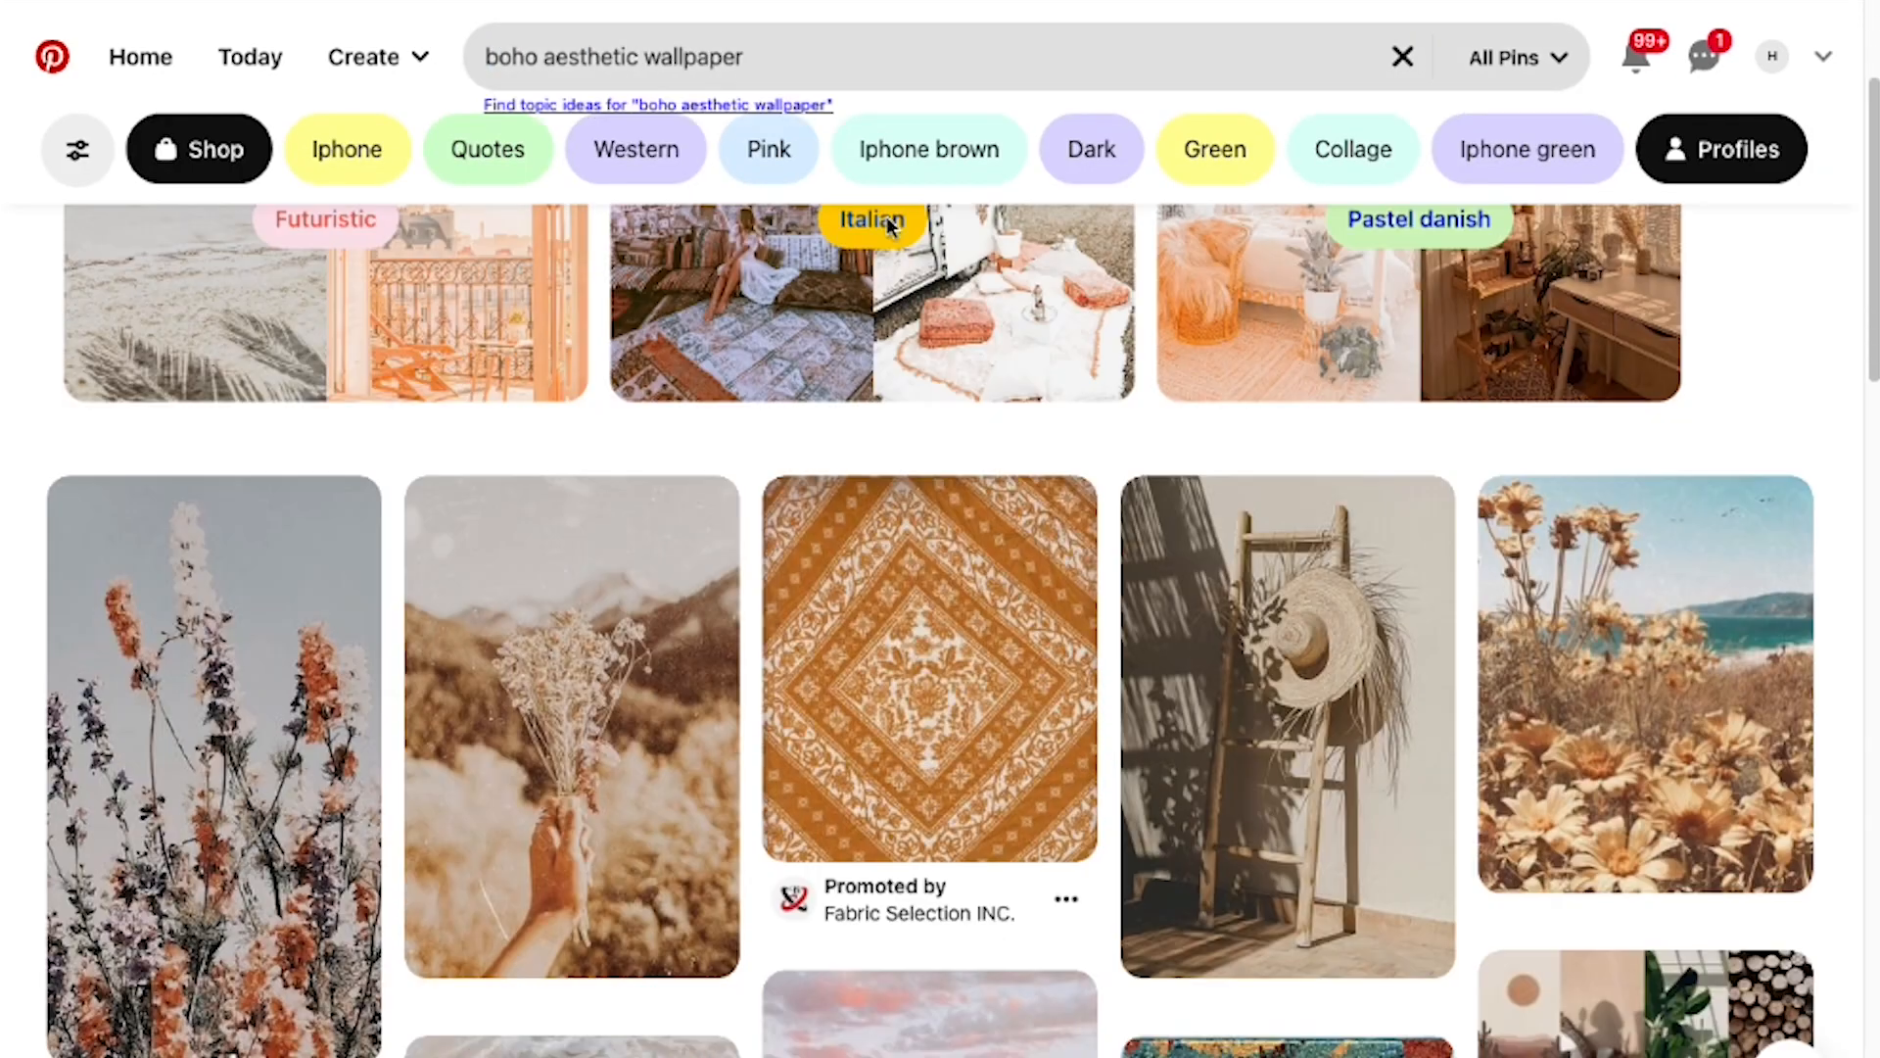
scroll(889, 226, down, 4)
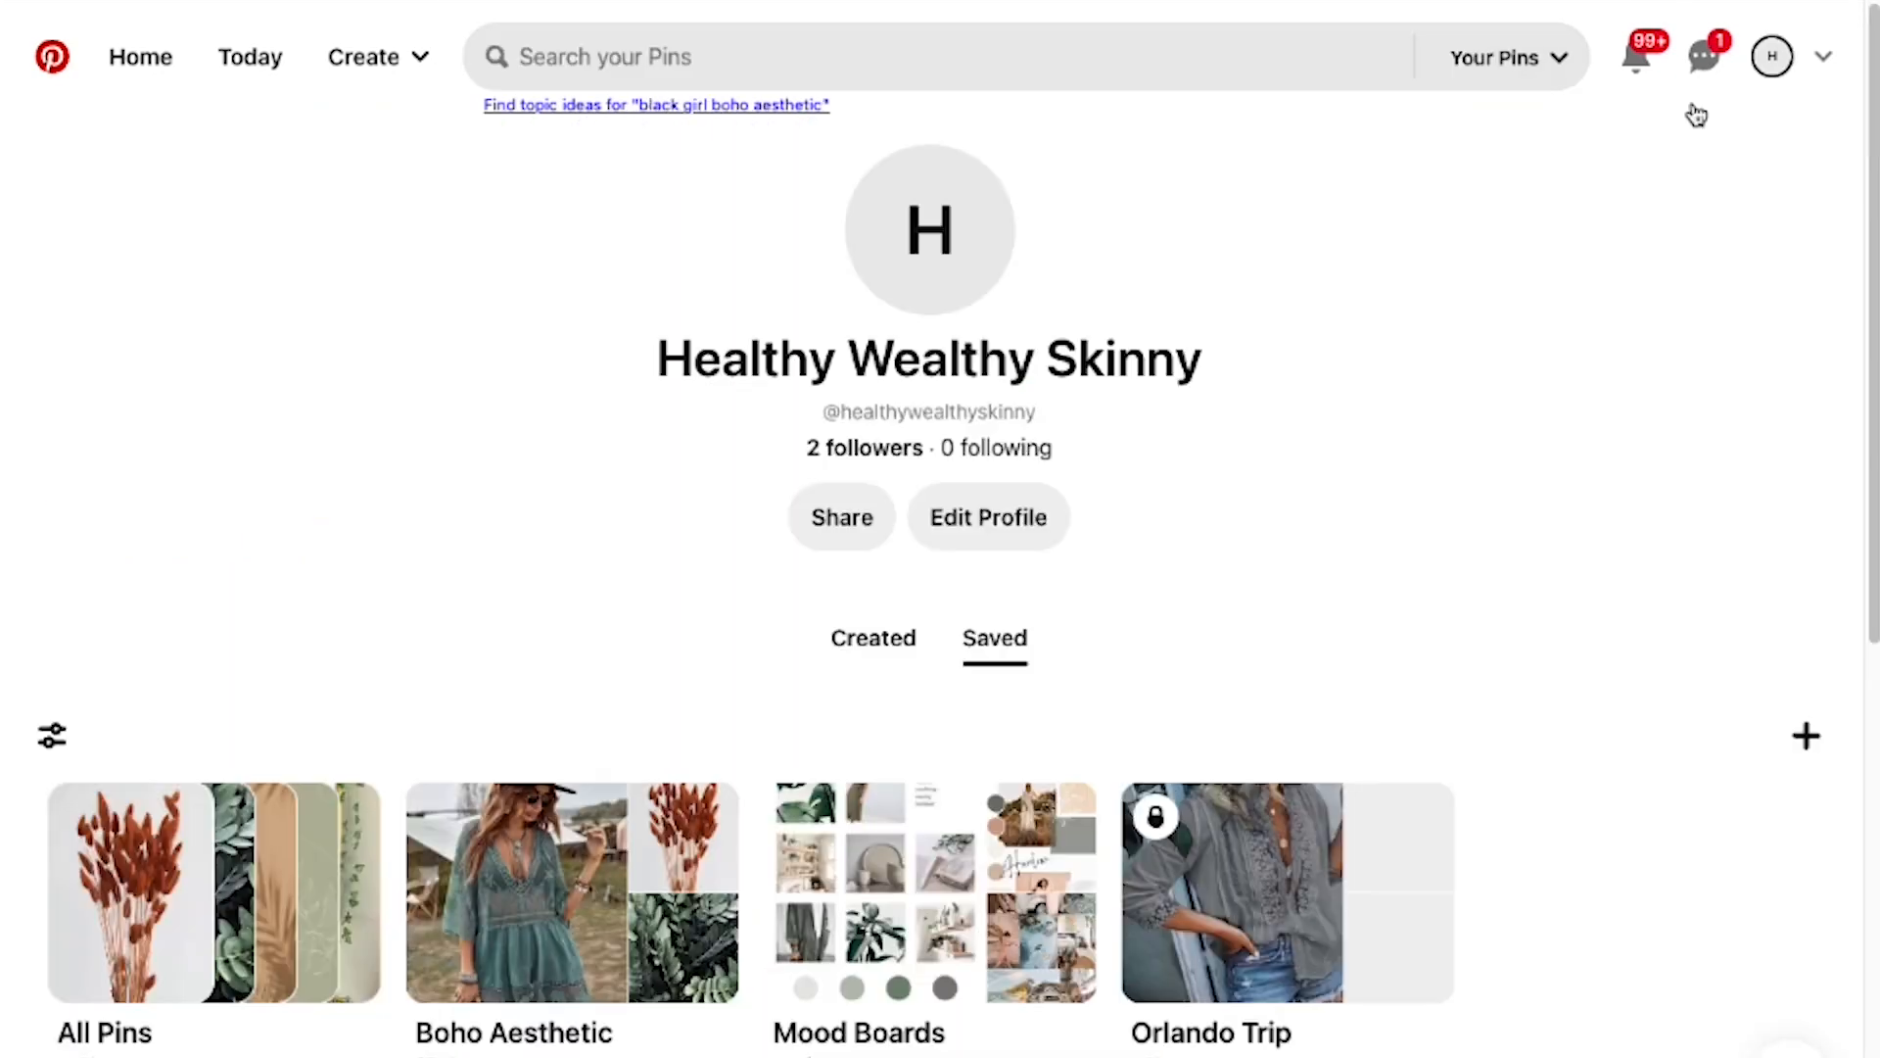
Open the Boho Aesthetic board from the profile's saved boards and browse its pins
scroll(1332, 501, down, 3)
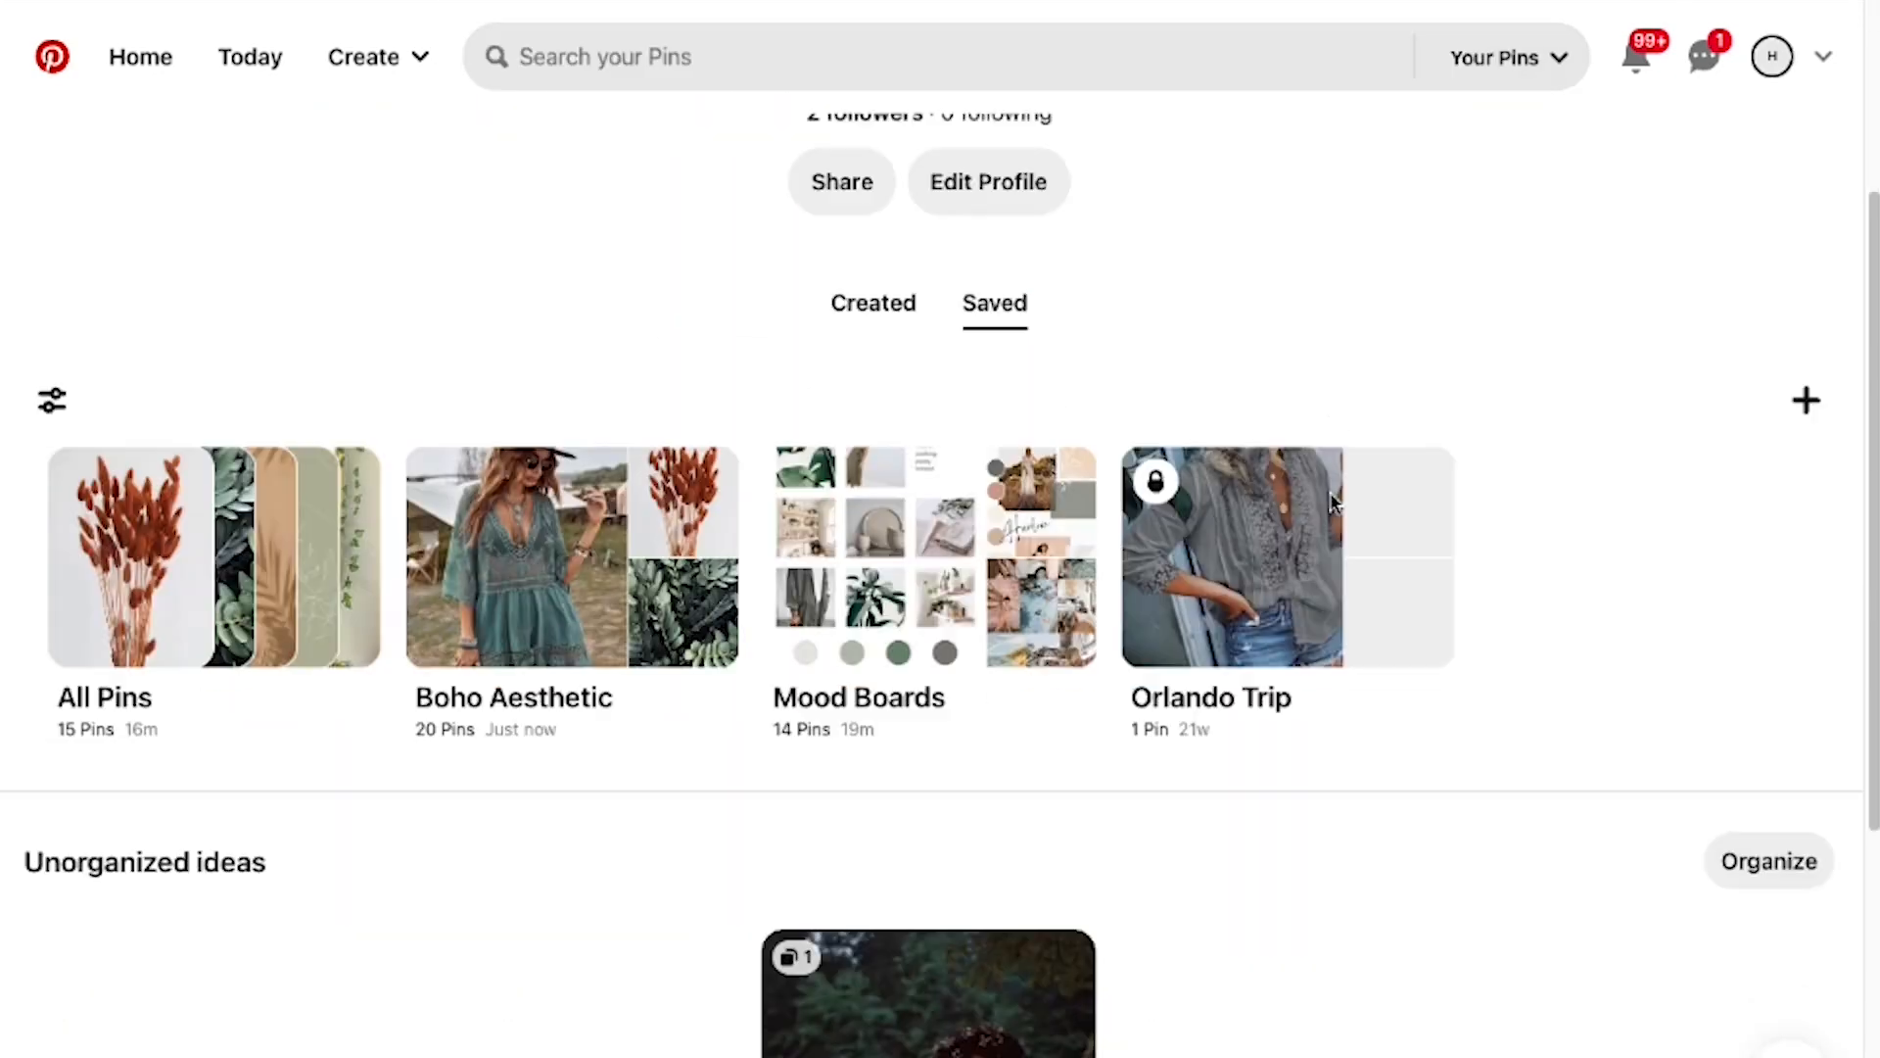
scroll(1332, 501, down, 1)
click(584, 500)
scroll(1834, 424, down, 10)
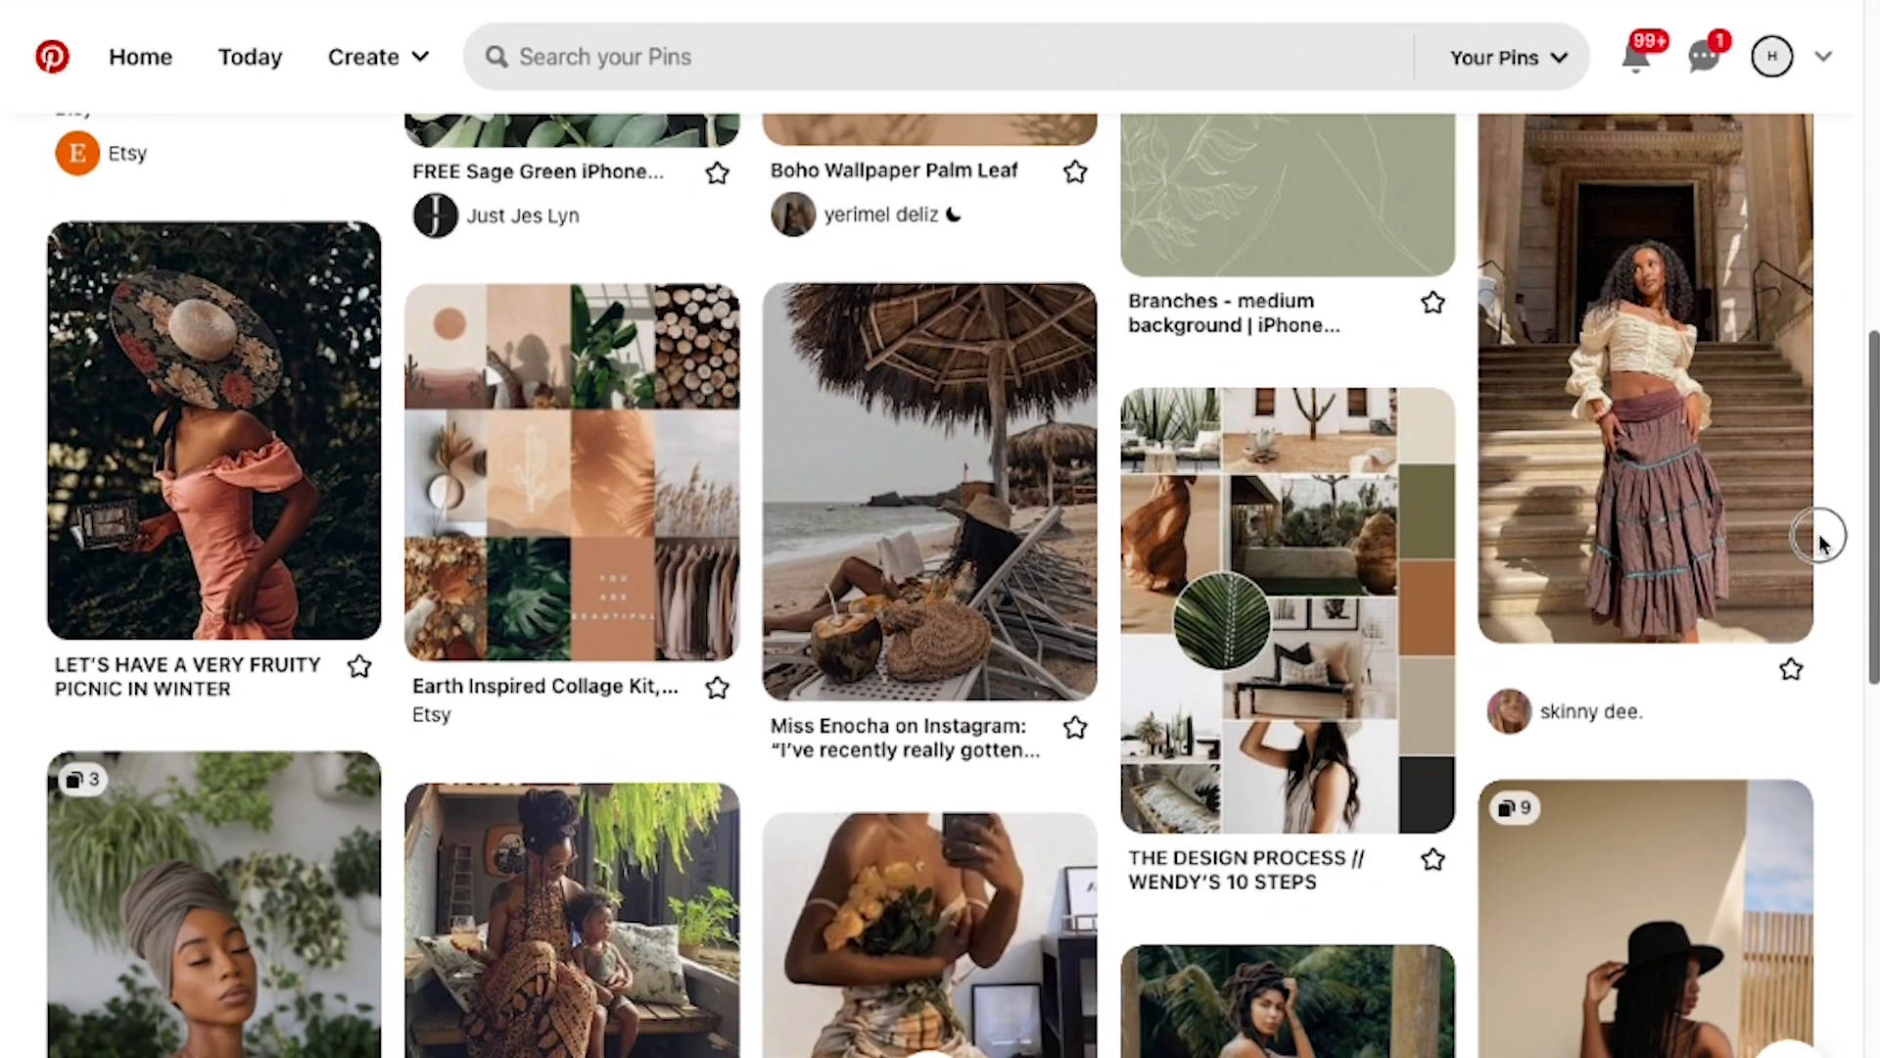
View the "THE DESIGN PROCESS // WENDY'S 10 STEPS" pin and the Earth Inspired Collage Kit's images, and return to the board
click(1355, 630)
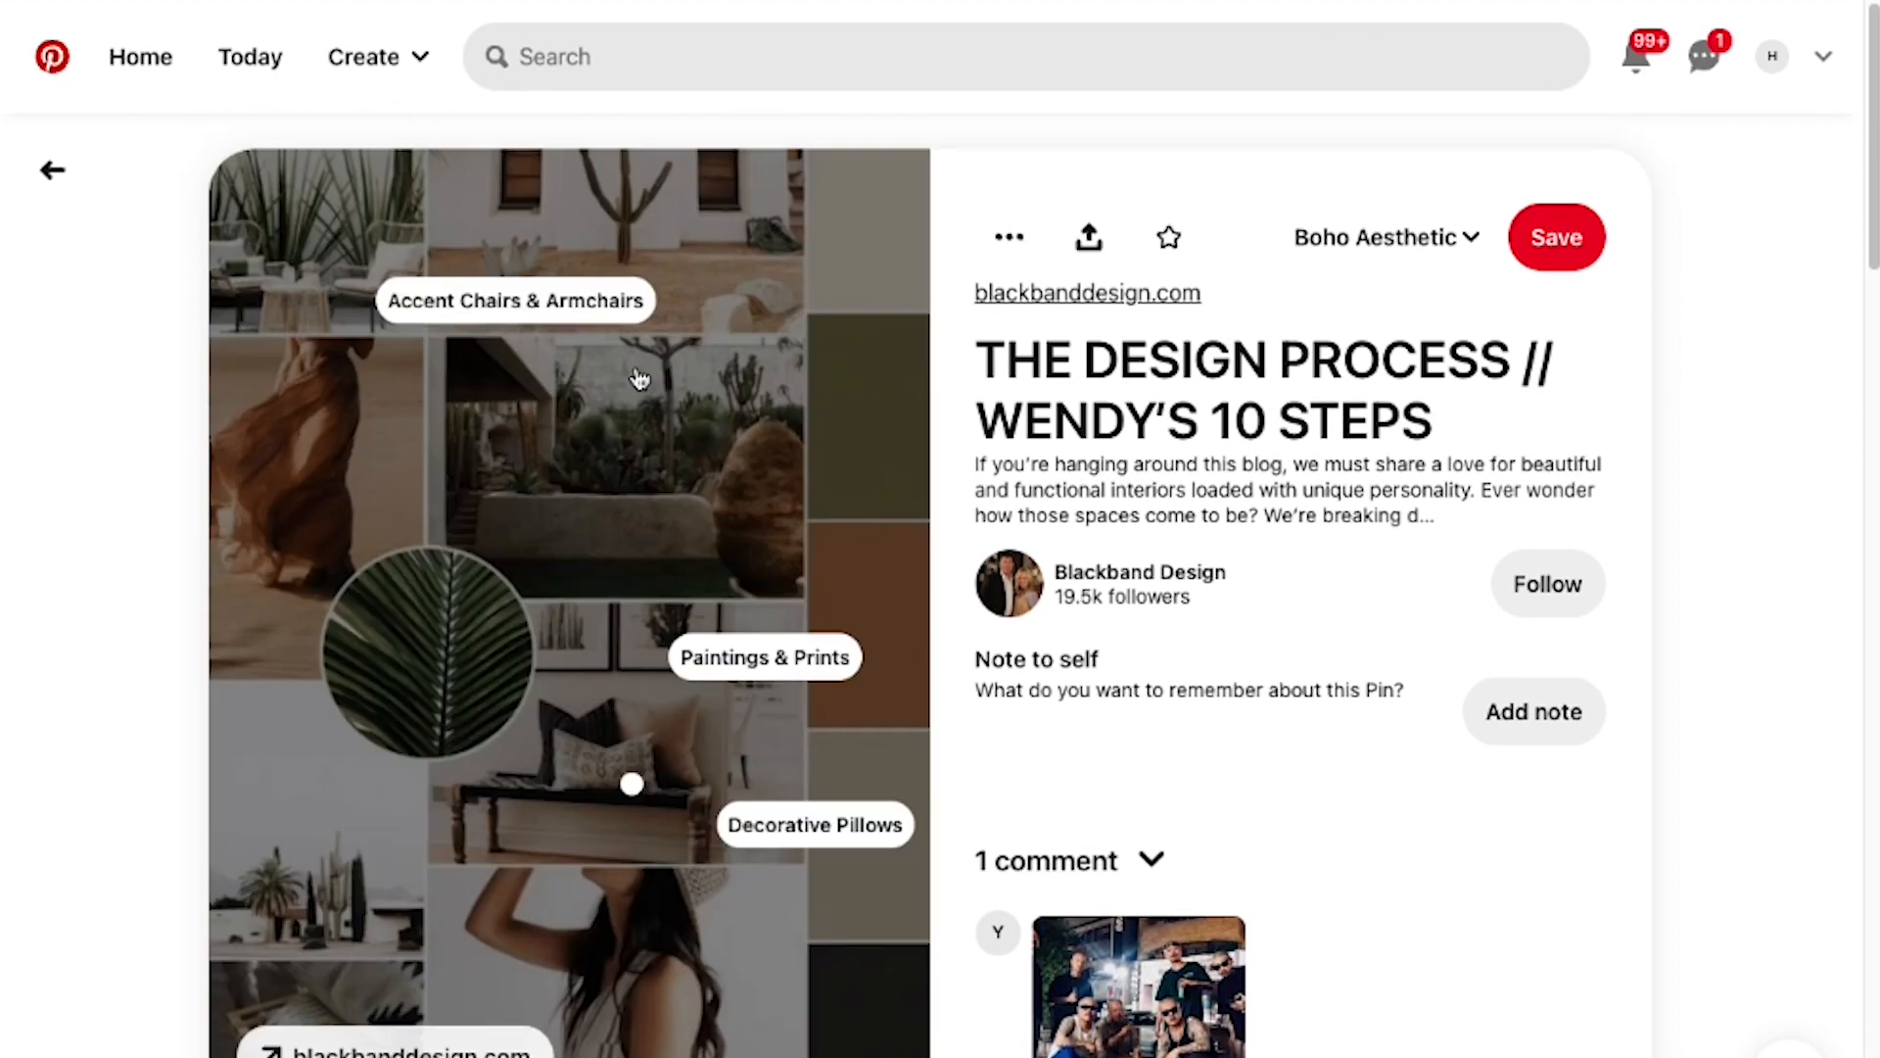
key(alt+Left)
click(475, 441)
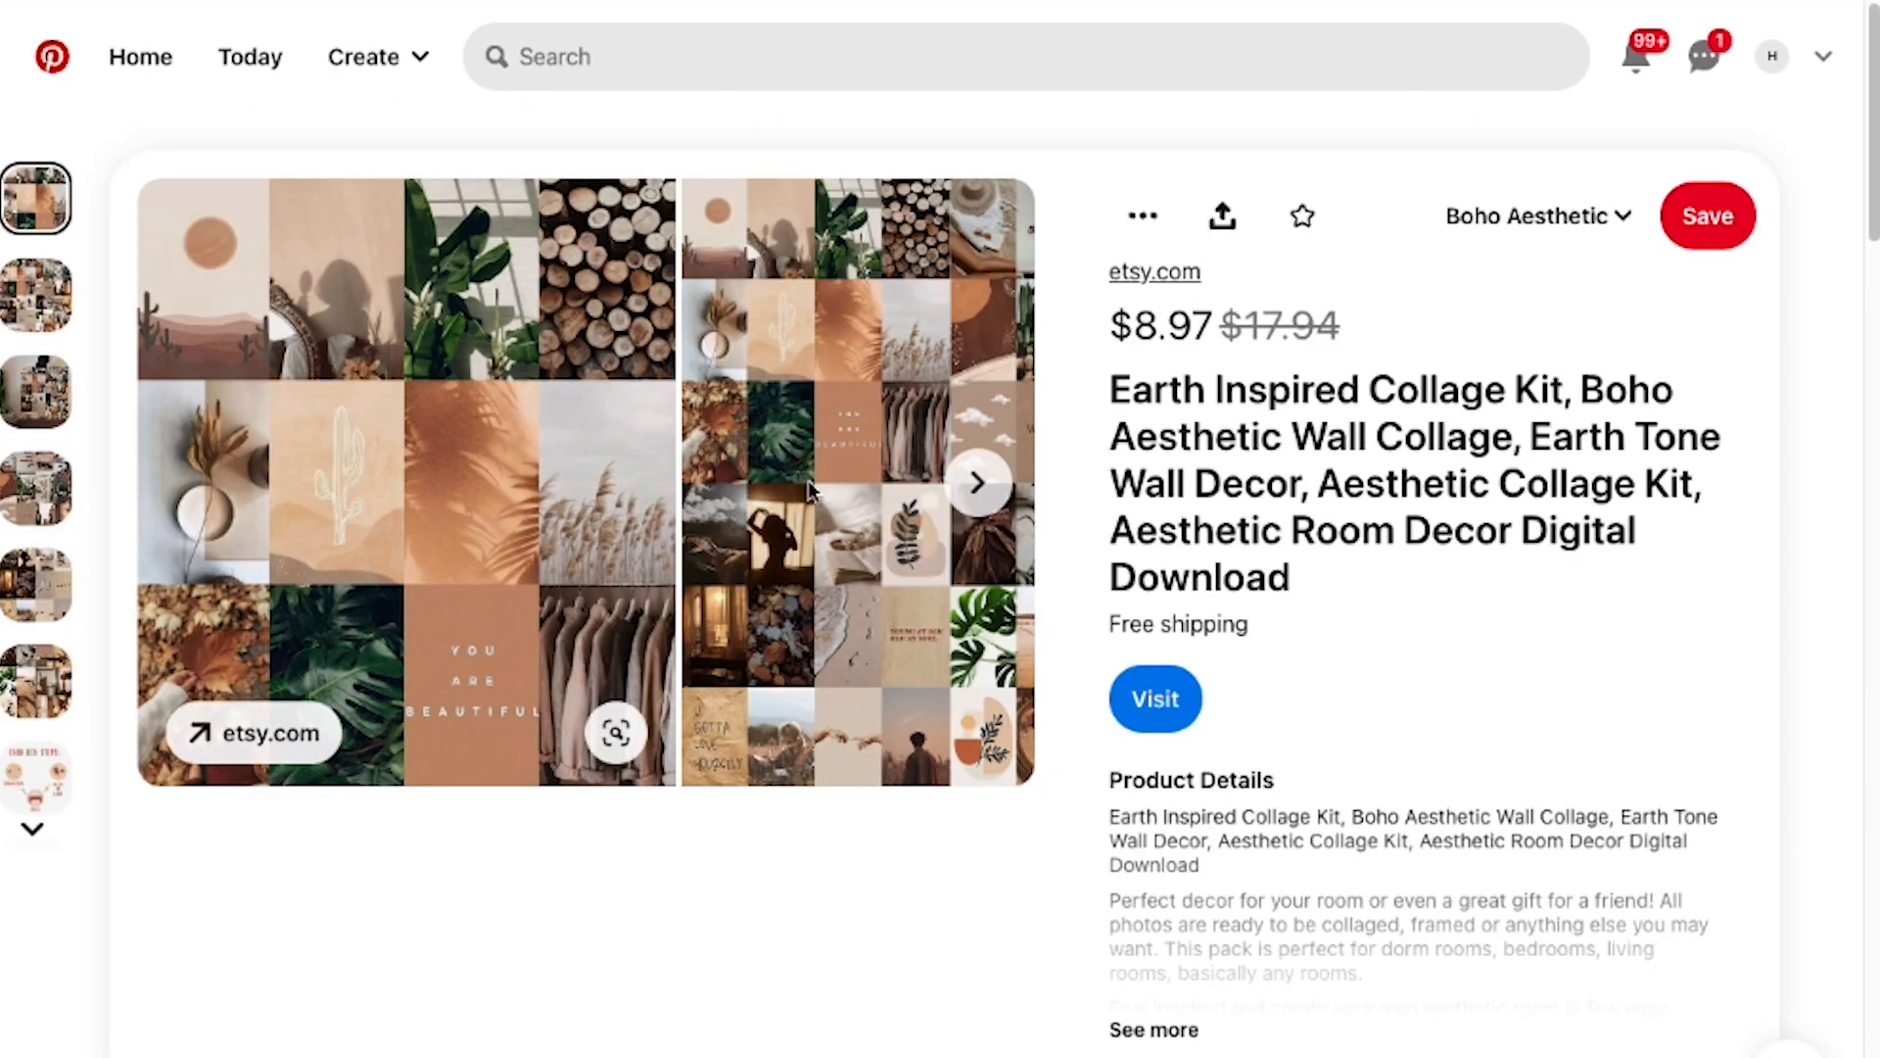
click(979, 484)
click(980, 484)
click(979, 484)
click(978, 482)
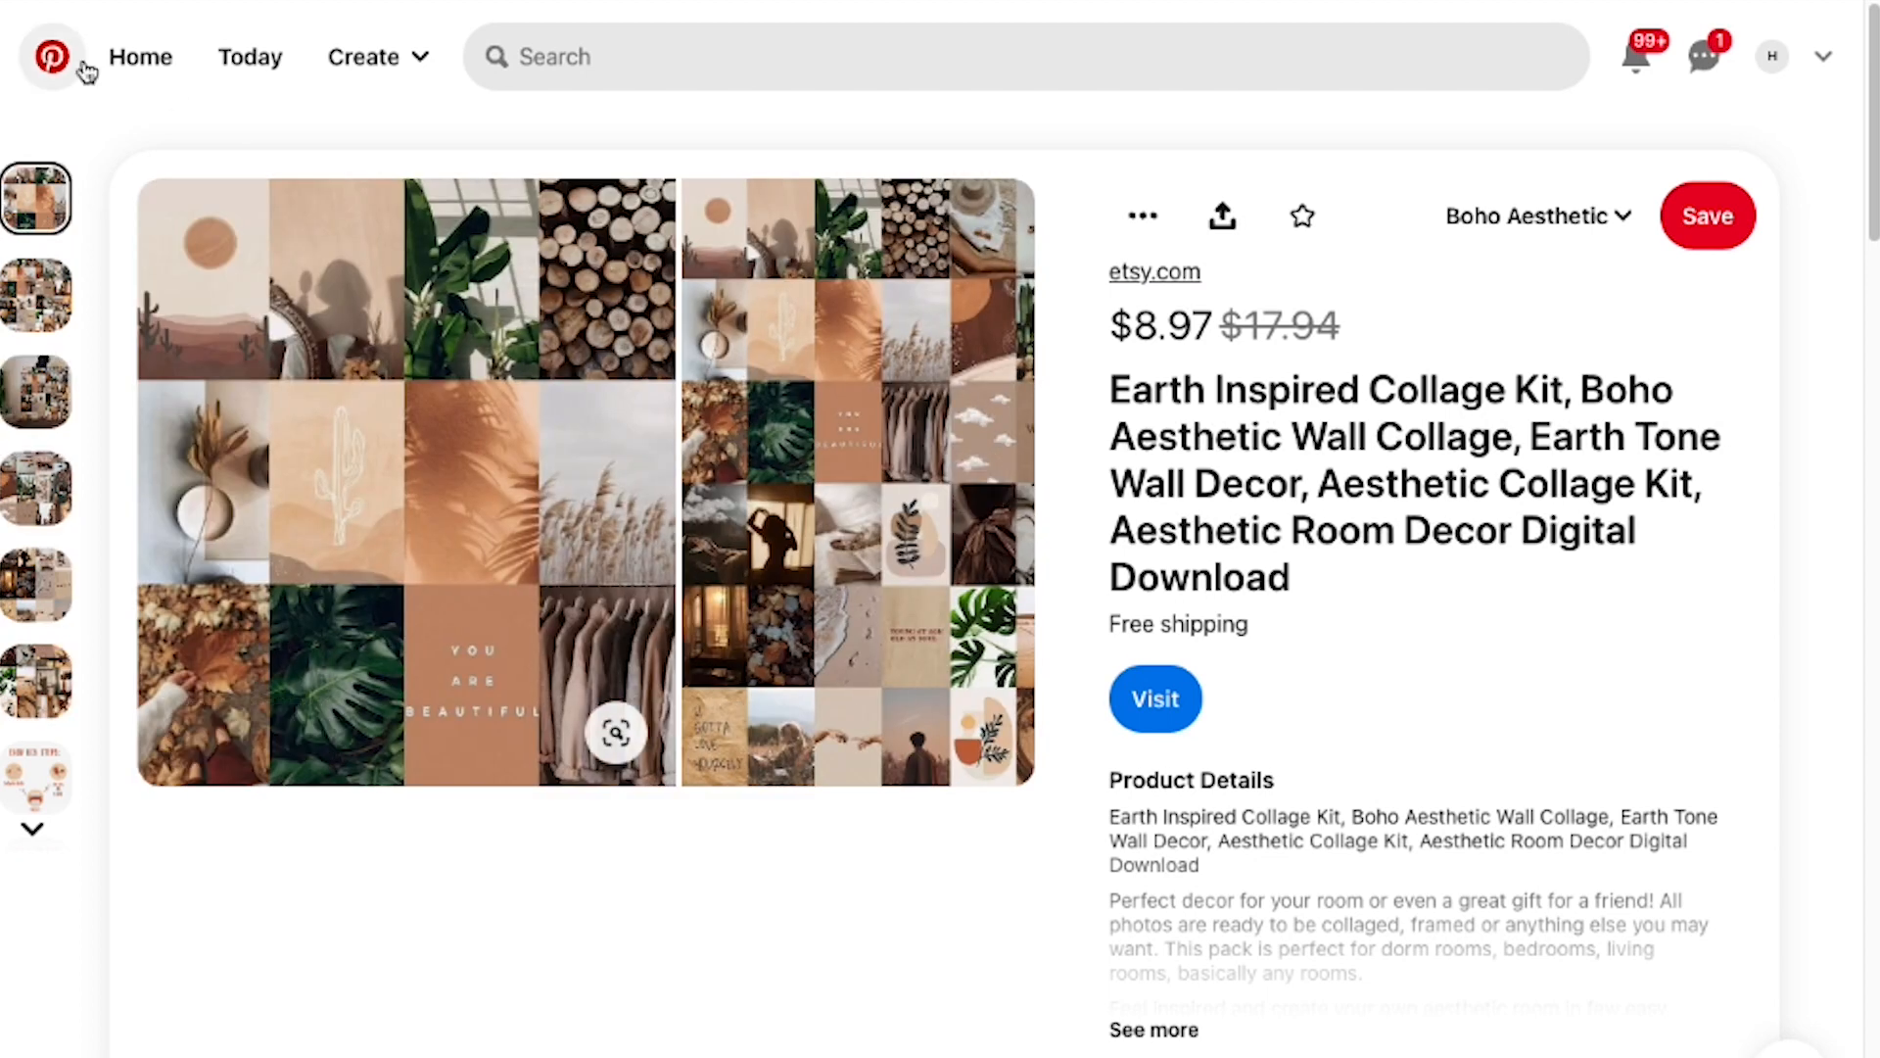
key(super+Left)
Look over the pins collected on the Boho Aesthetic board, comparing its wallpapers, outfits and mood boards
scroll(1557, 637, down, 6)
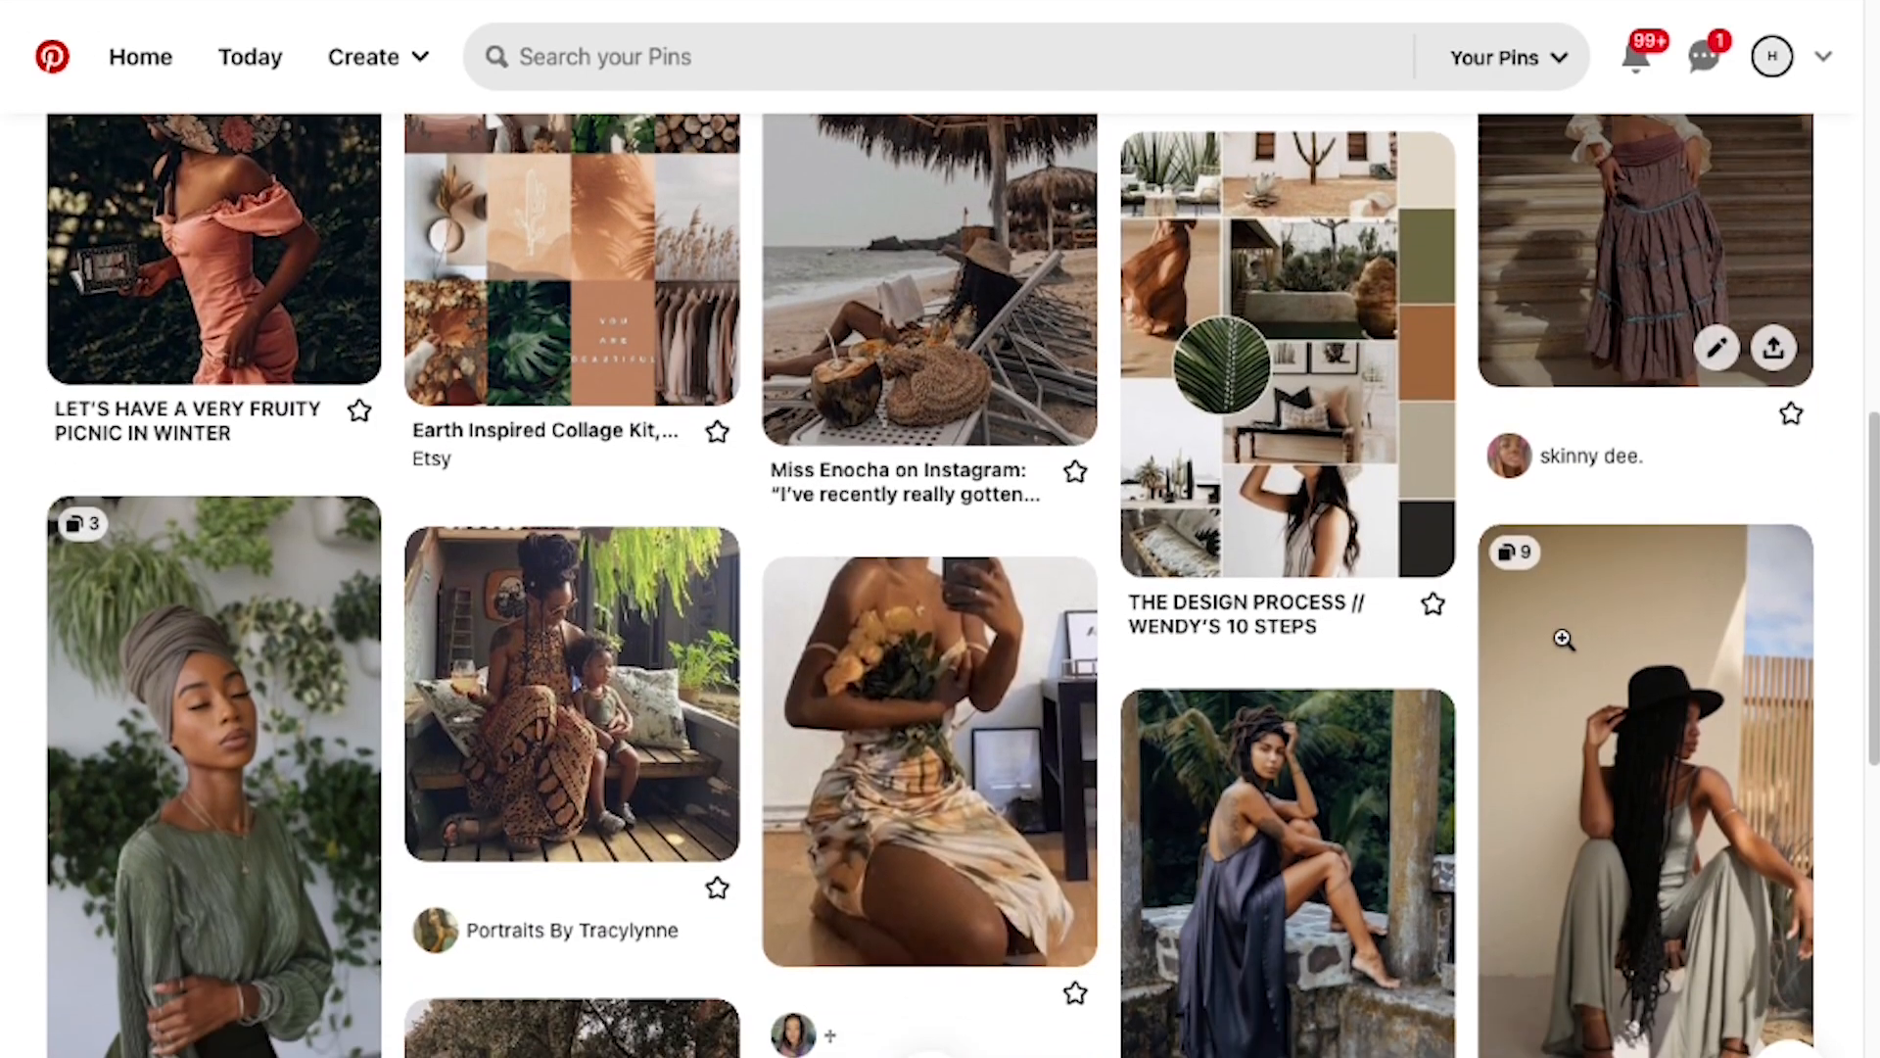
scroll(1562, 637, down, 3)
scroll(1563, 641, up, 12)
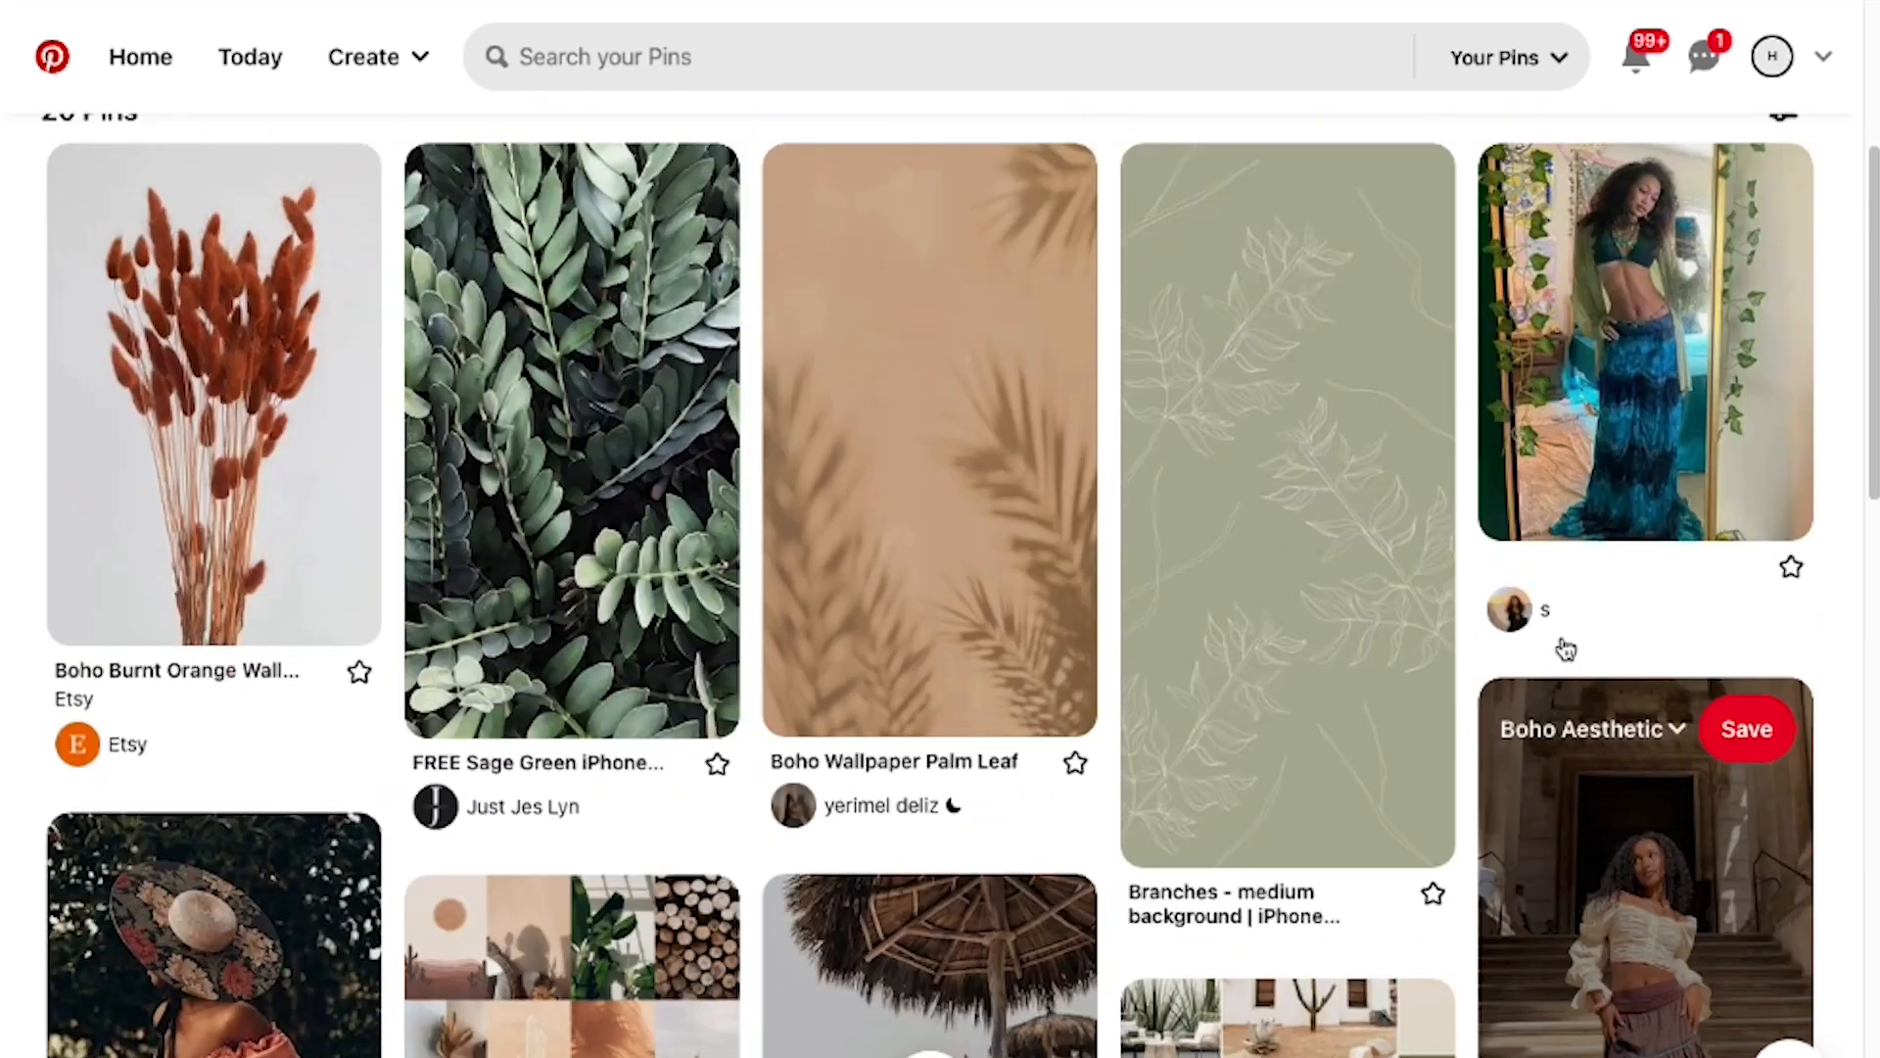
scroll(1564, 647, down, 2)
scroll(1564, 646, up, 1)
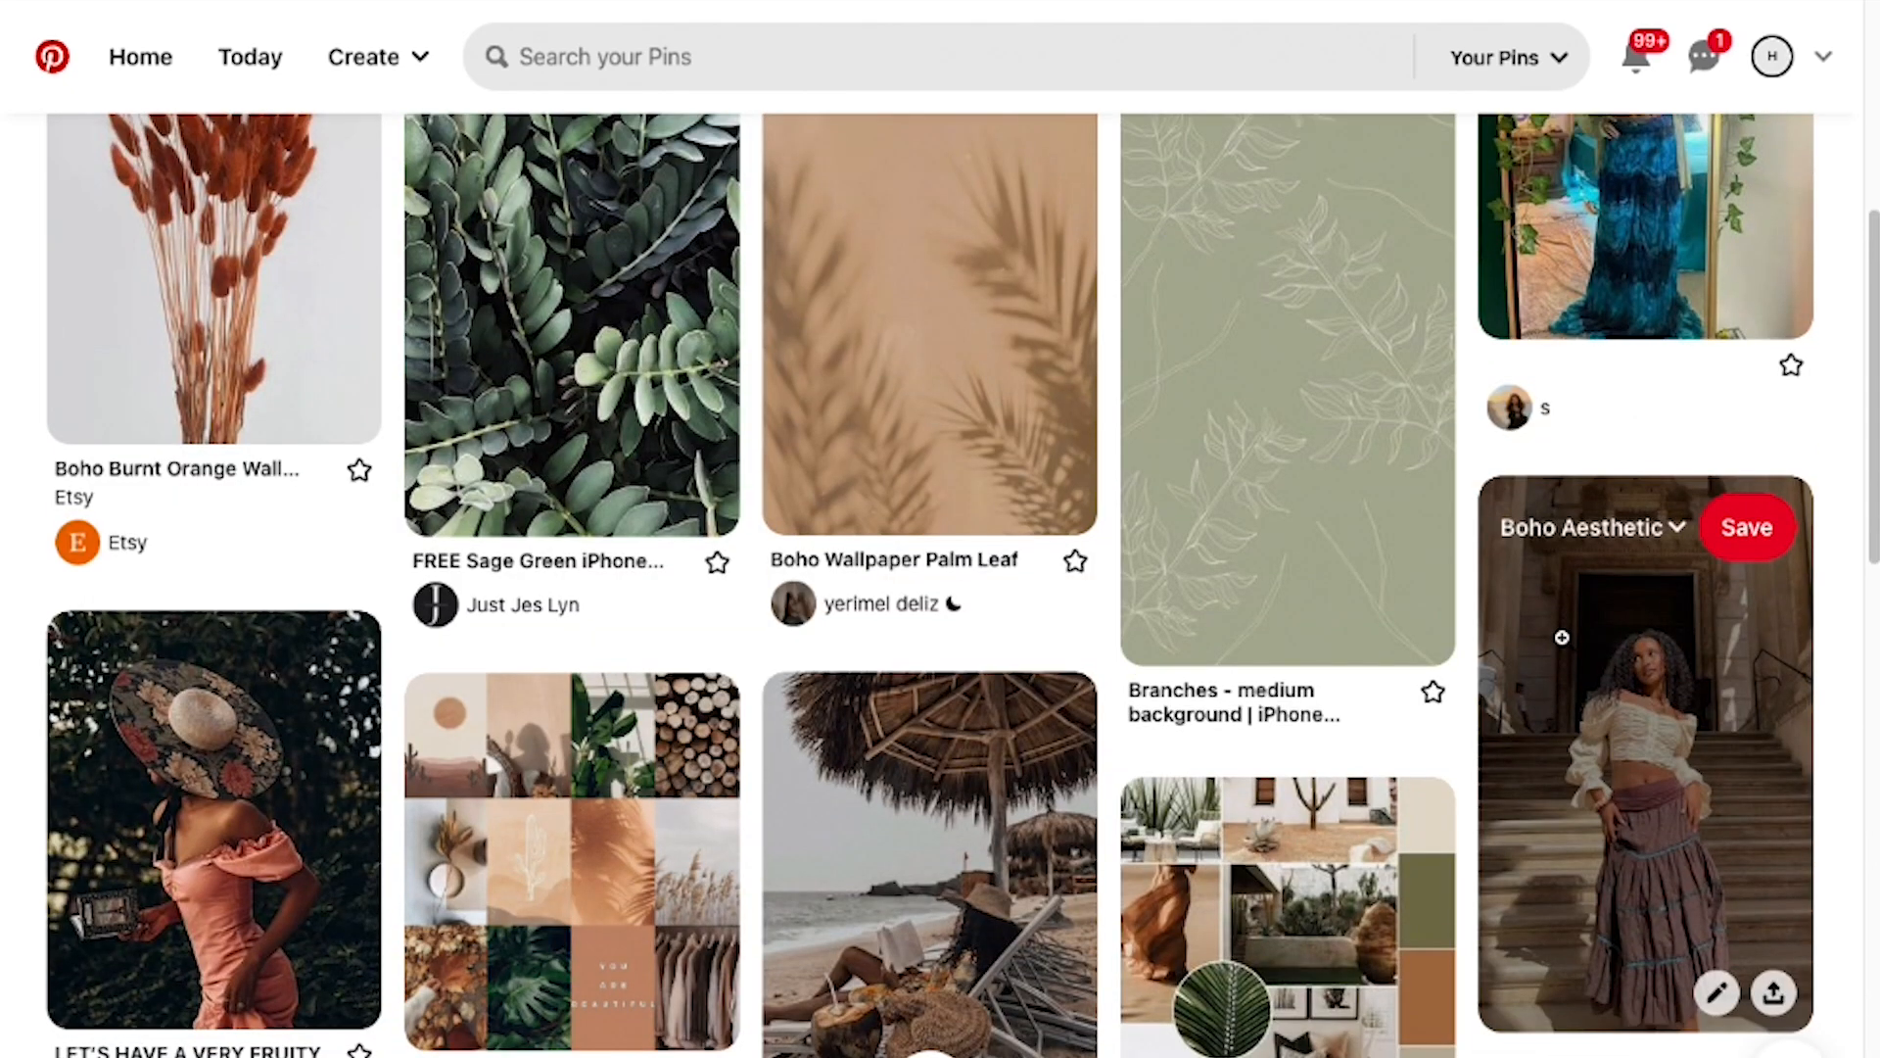
scroll(1562, 638, up, 4)
scroll(1563, 638, down, 10)
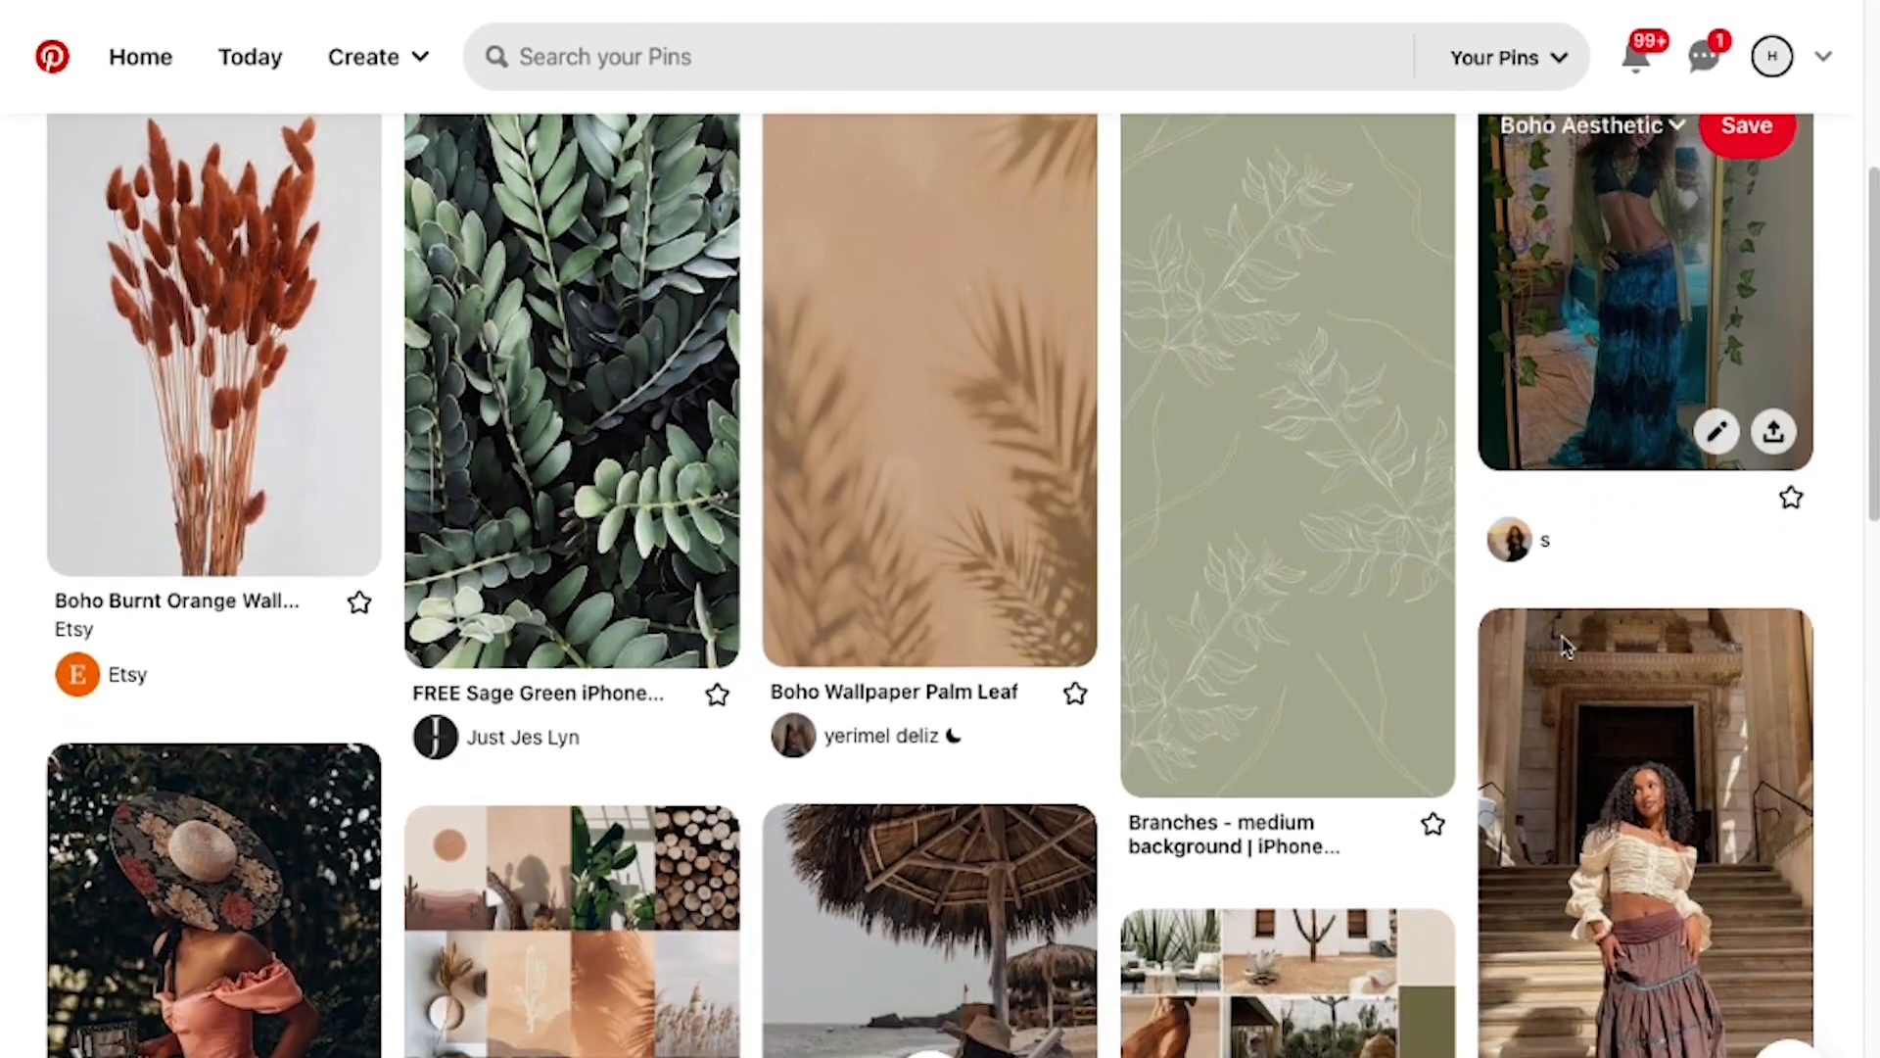
scroll(1563, 638, down, 6)
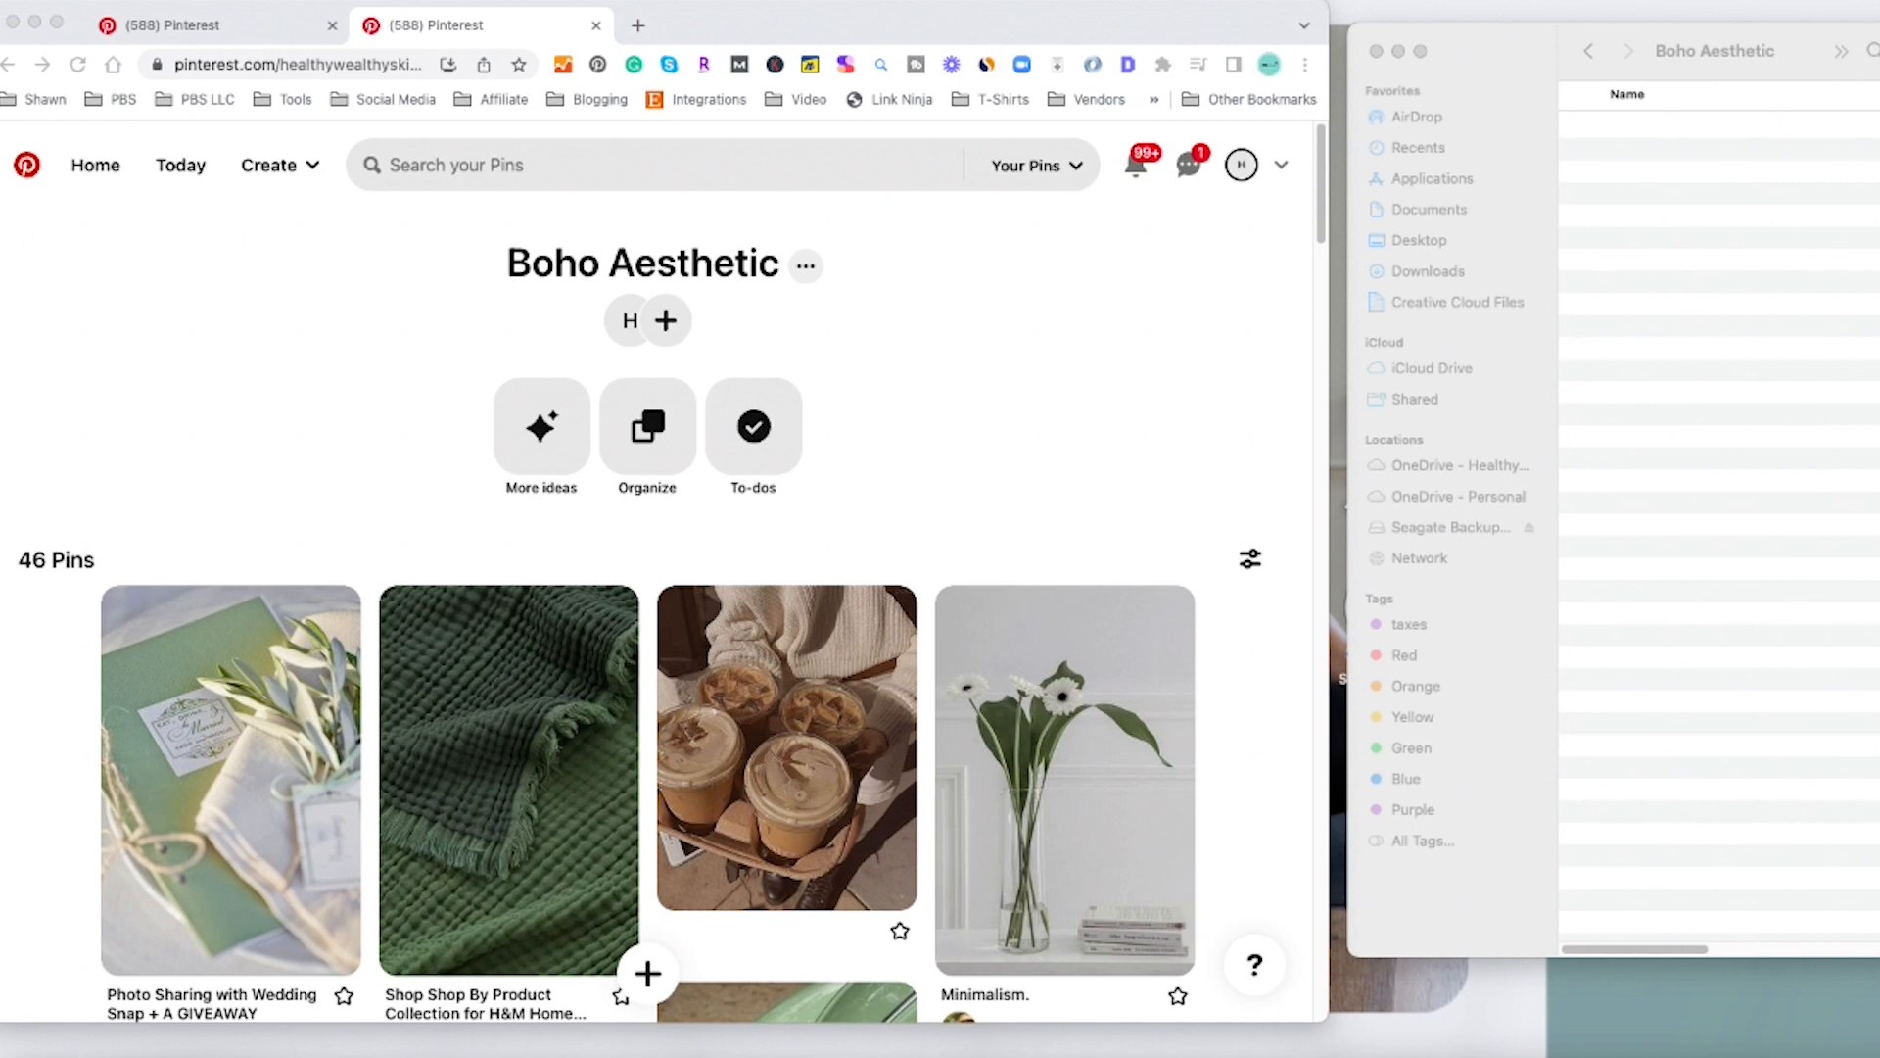
Examine the colours, textures and photos across the expanded Boho Aesthetic board, down to its collage pins
scroll(646, 607, down, 5)
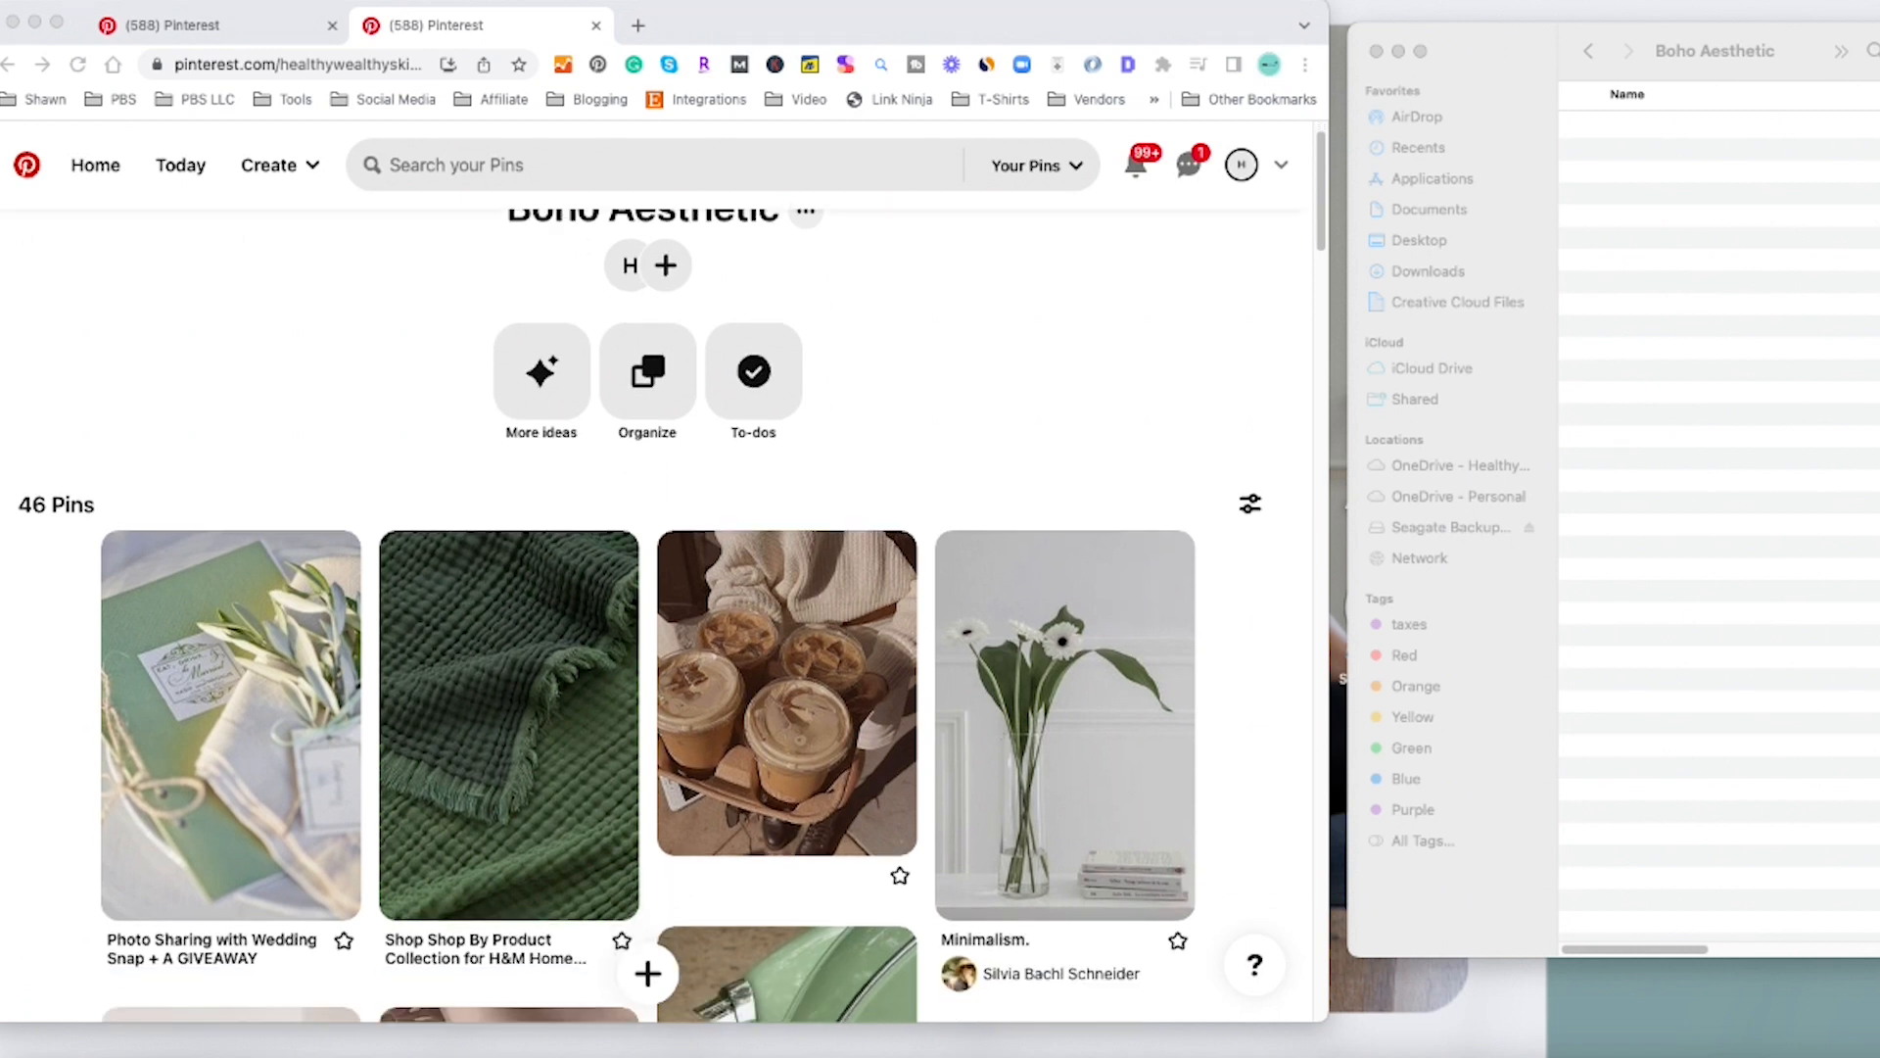
scroll(646, 607, down, 10)
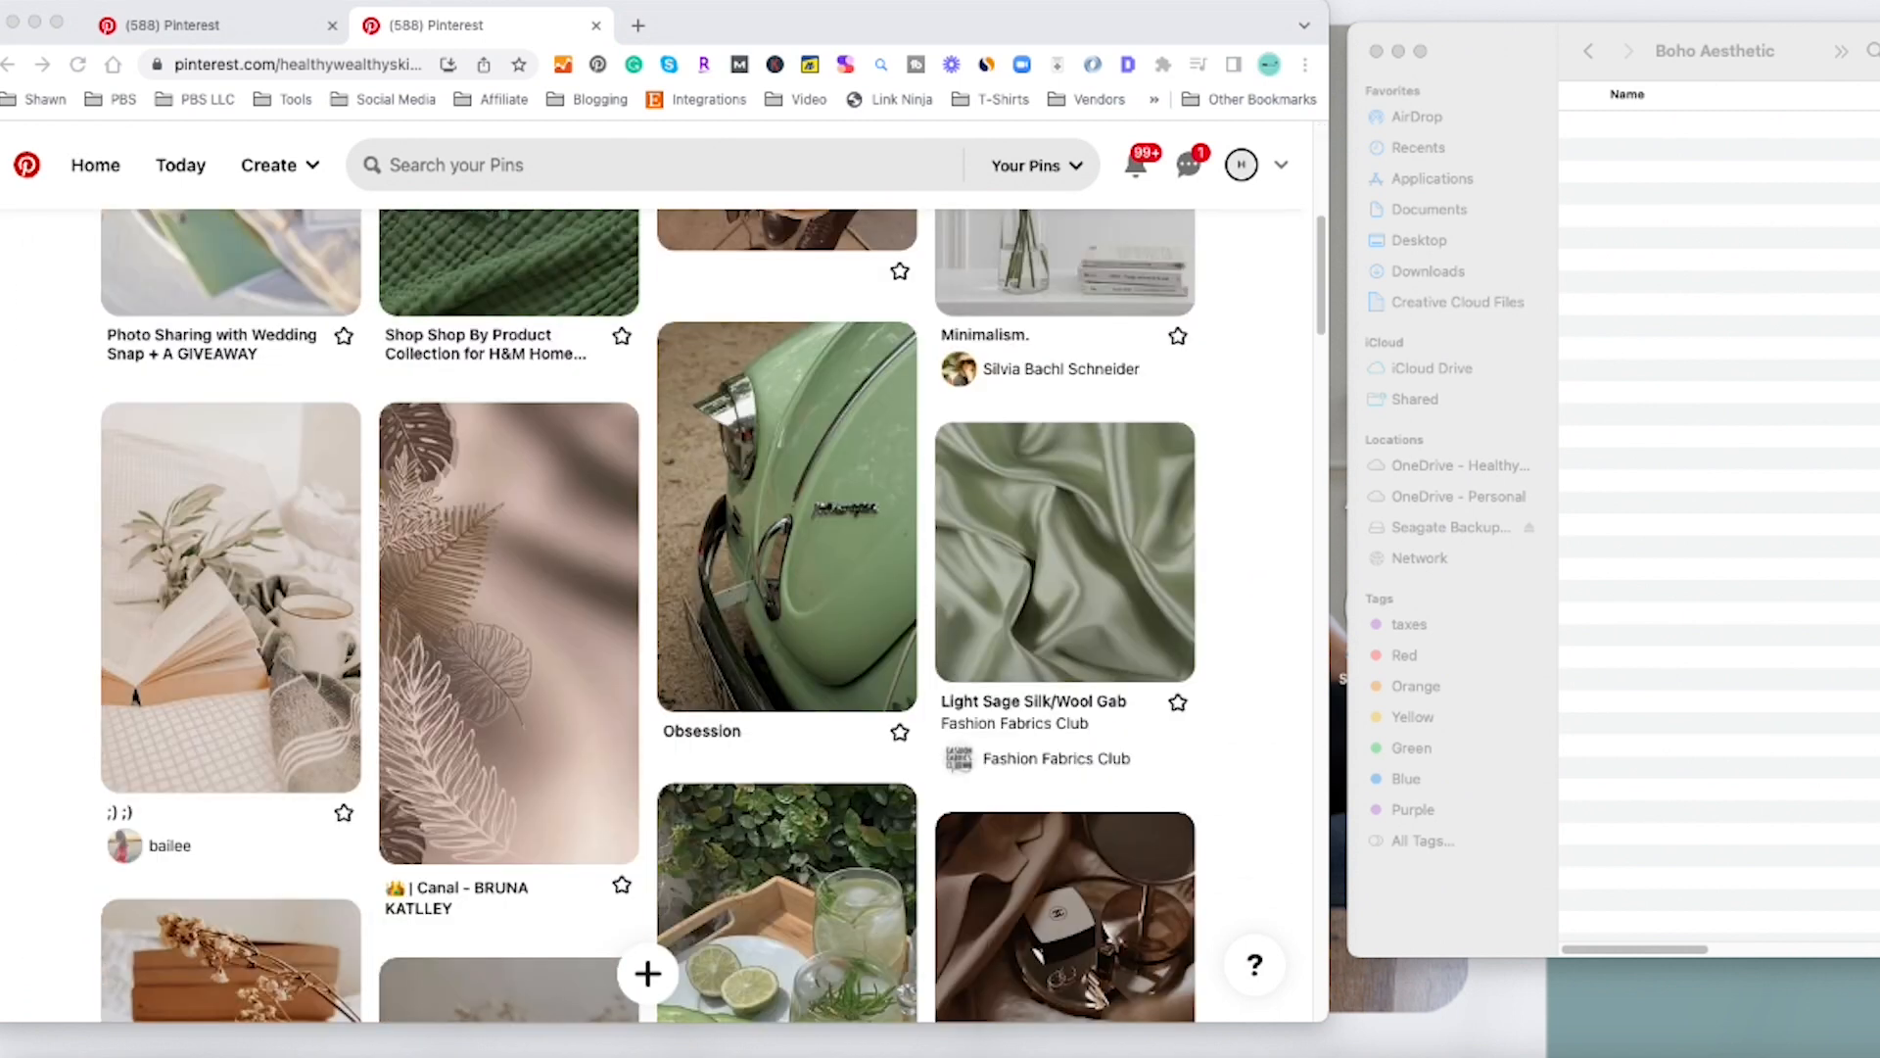
scroll(714, 615, down, 6)
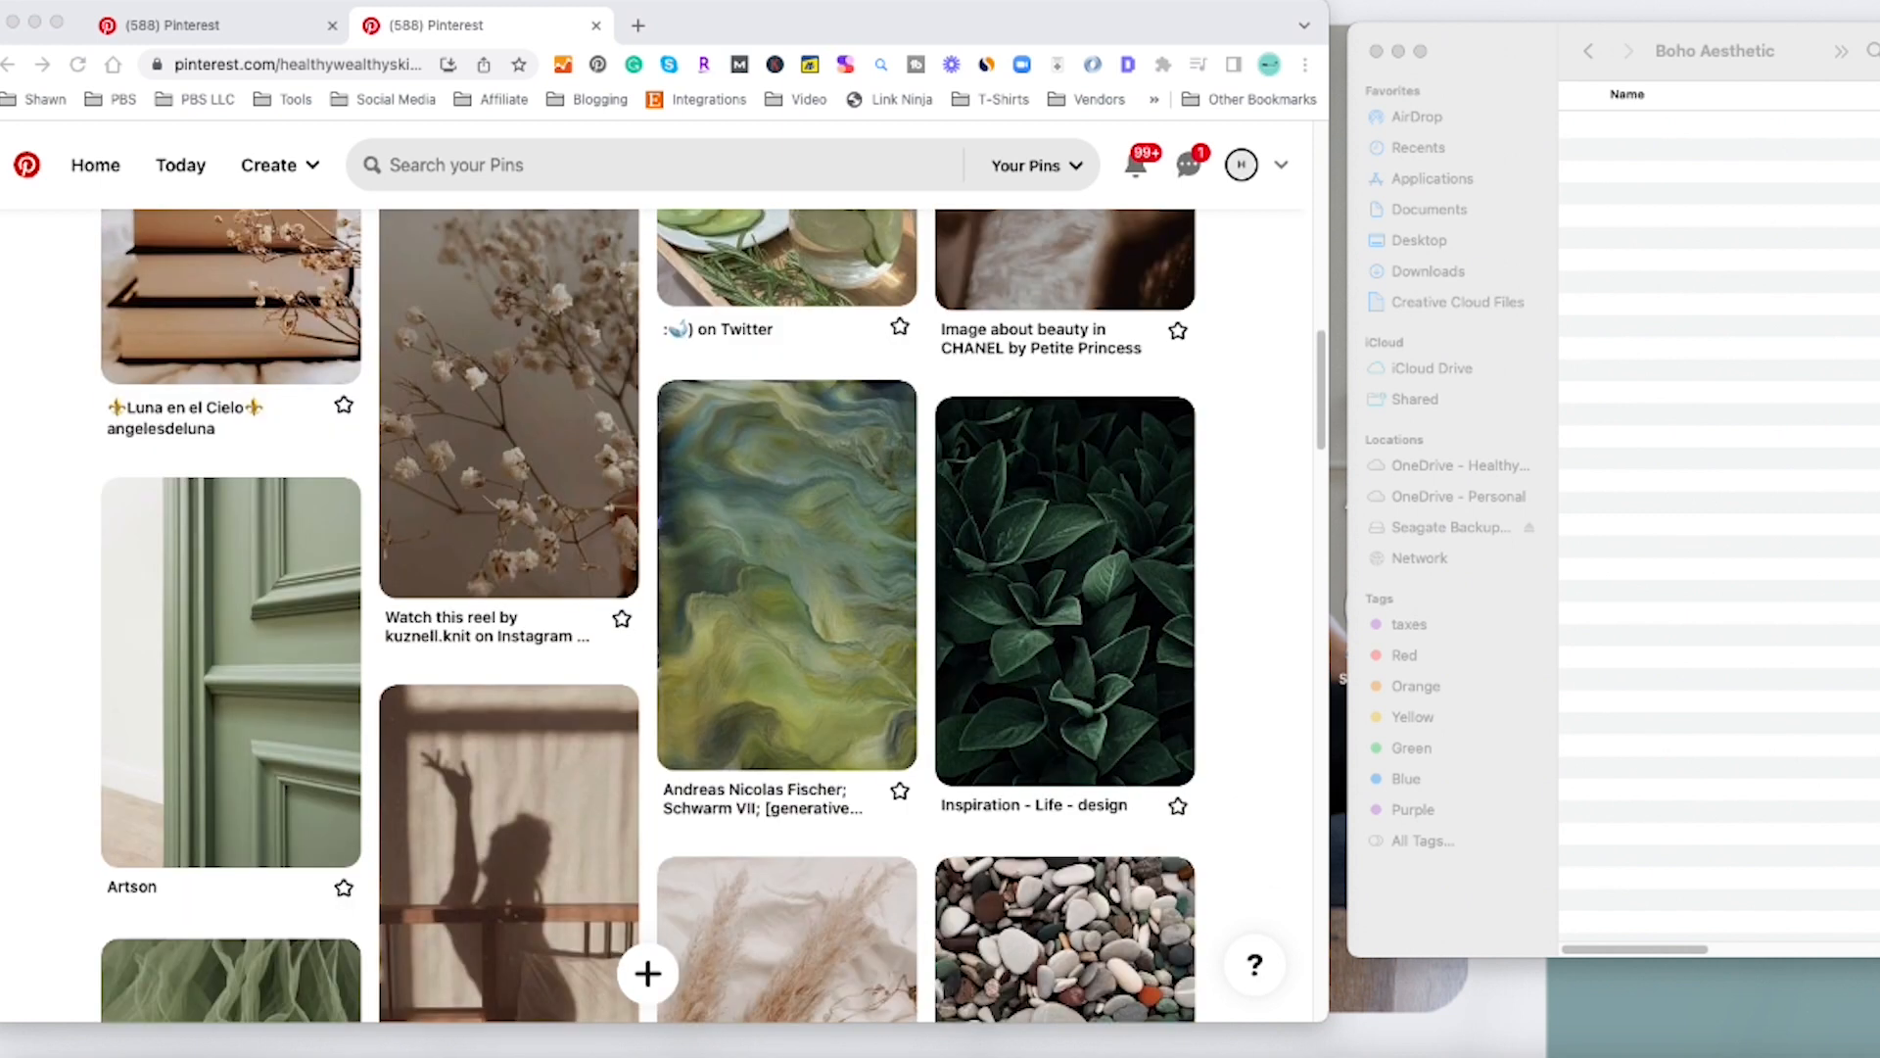
scroll(650, 615, down, 8)
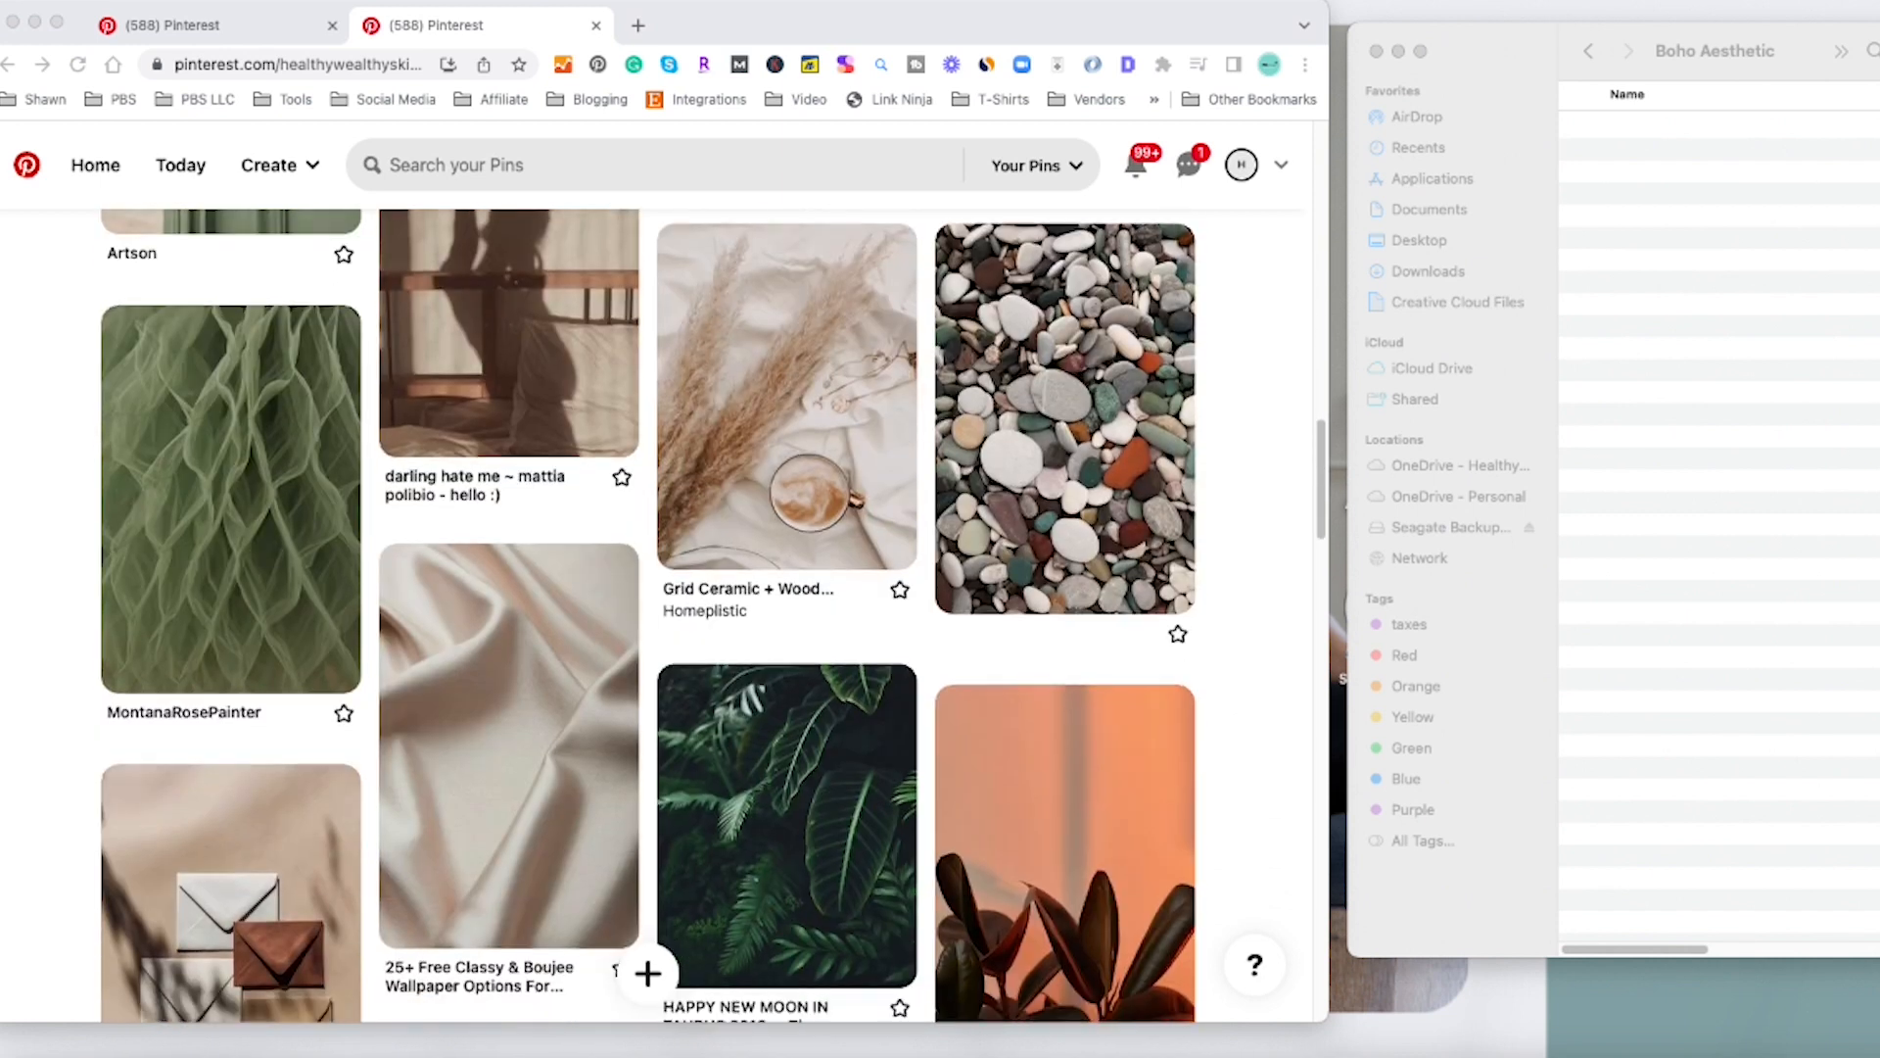
scroll(649, 615, down, 5)
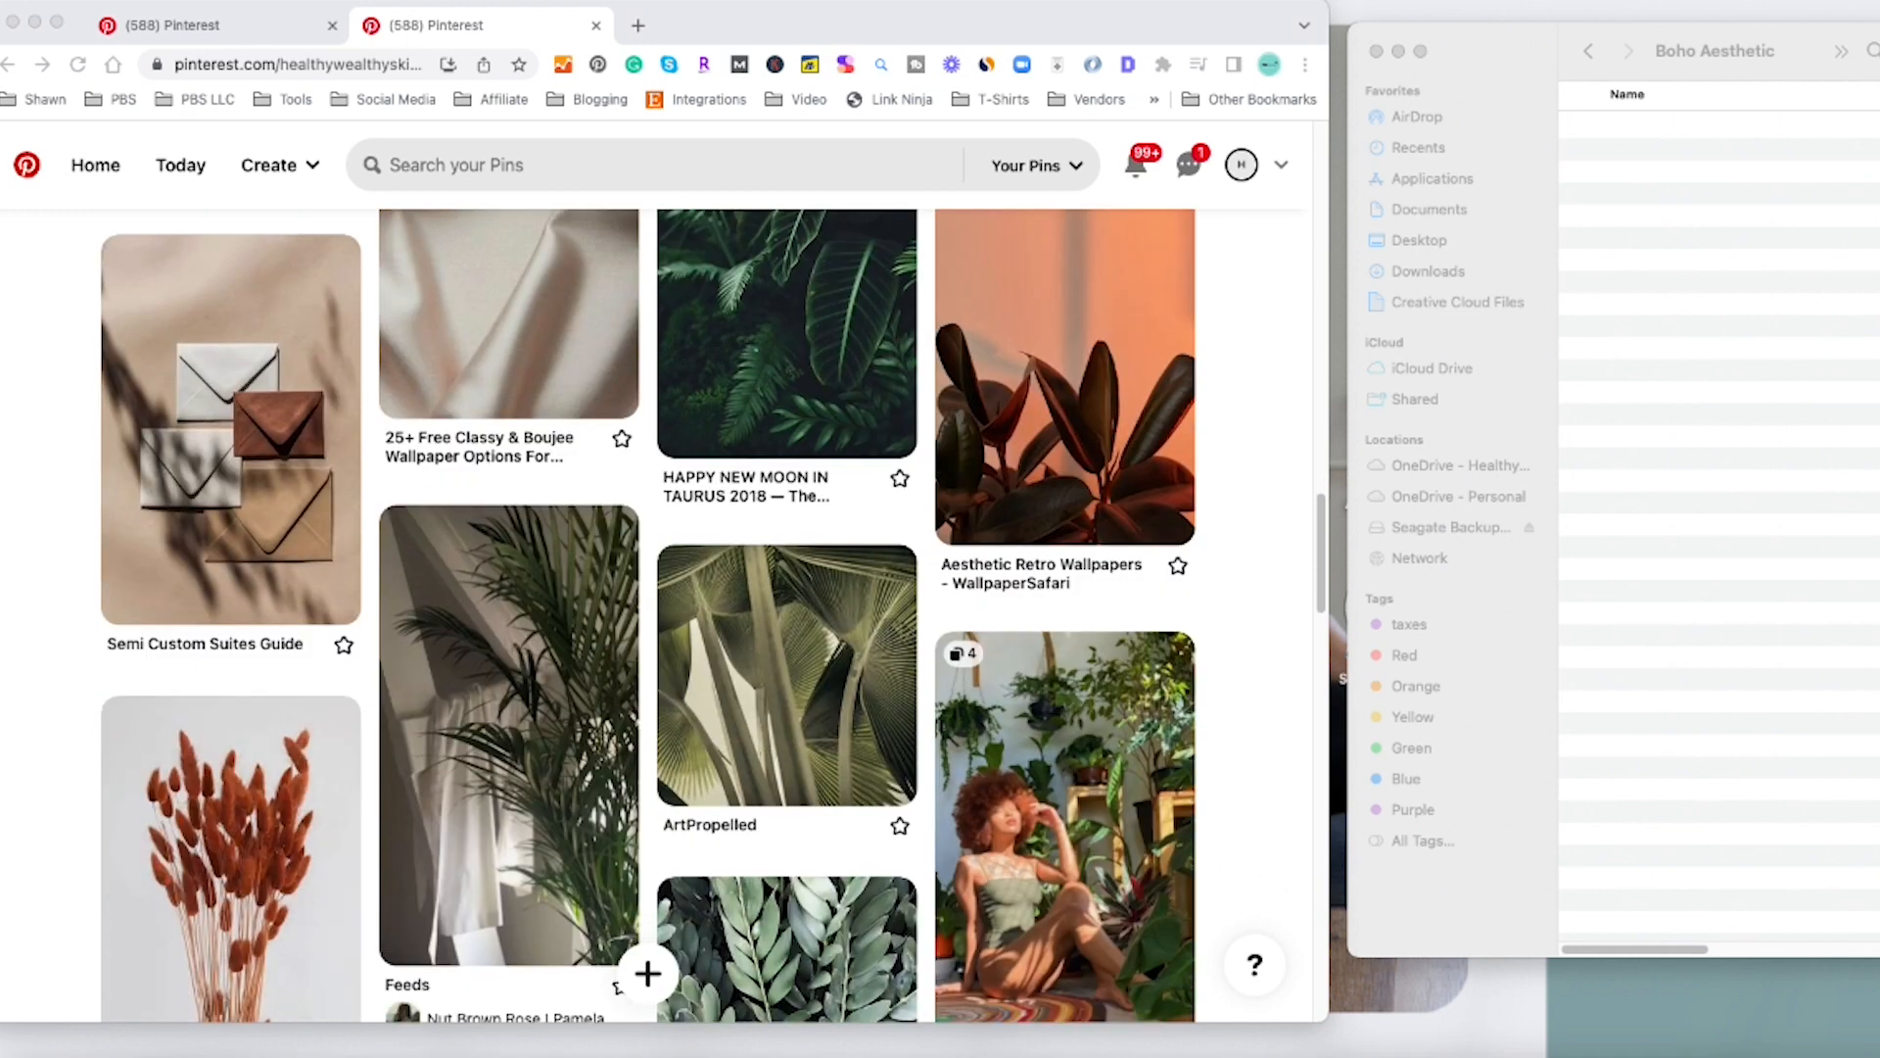
scroll(649, 615, down, 9)
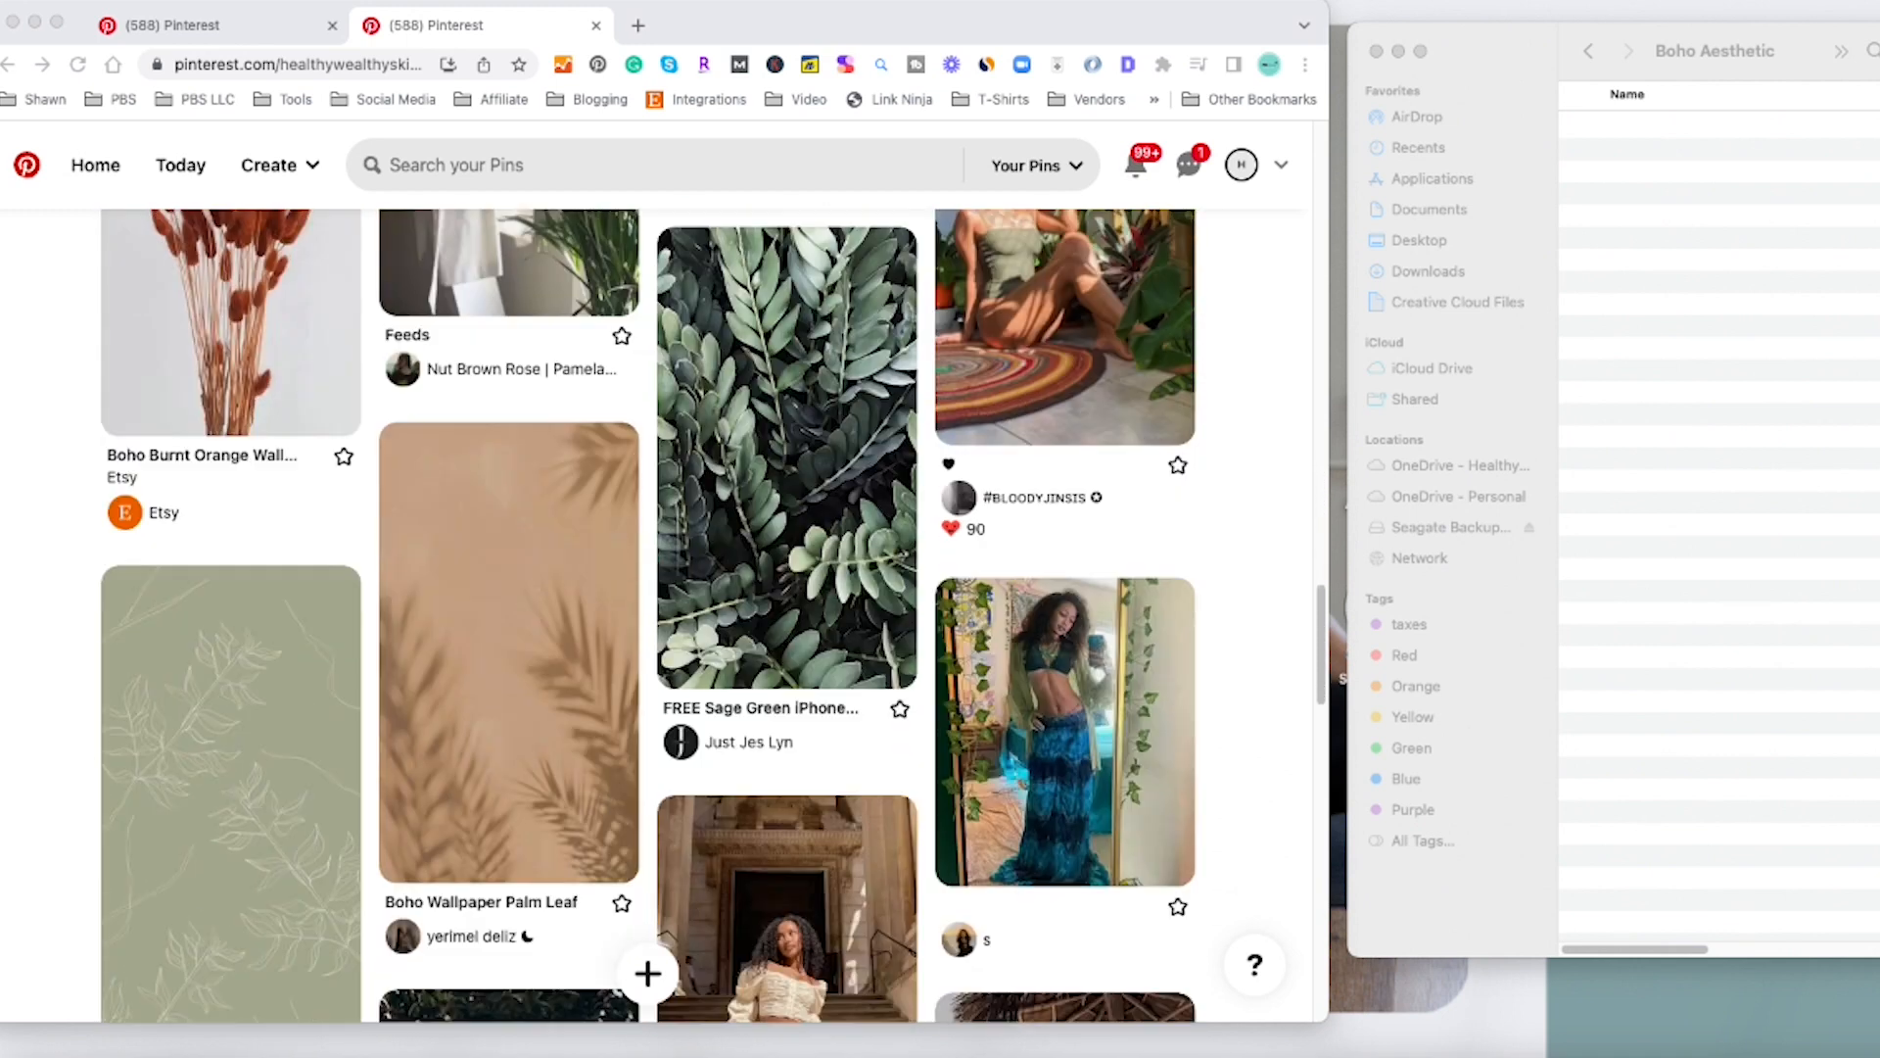
scroll(649, 615, down, 7)
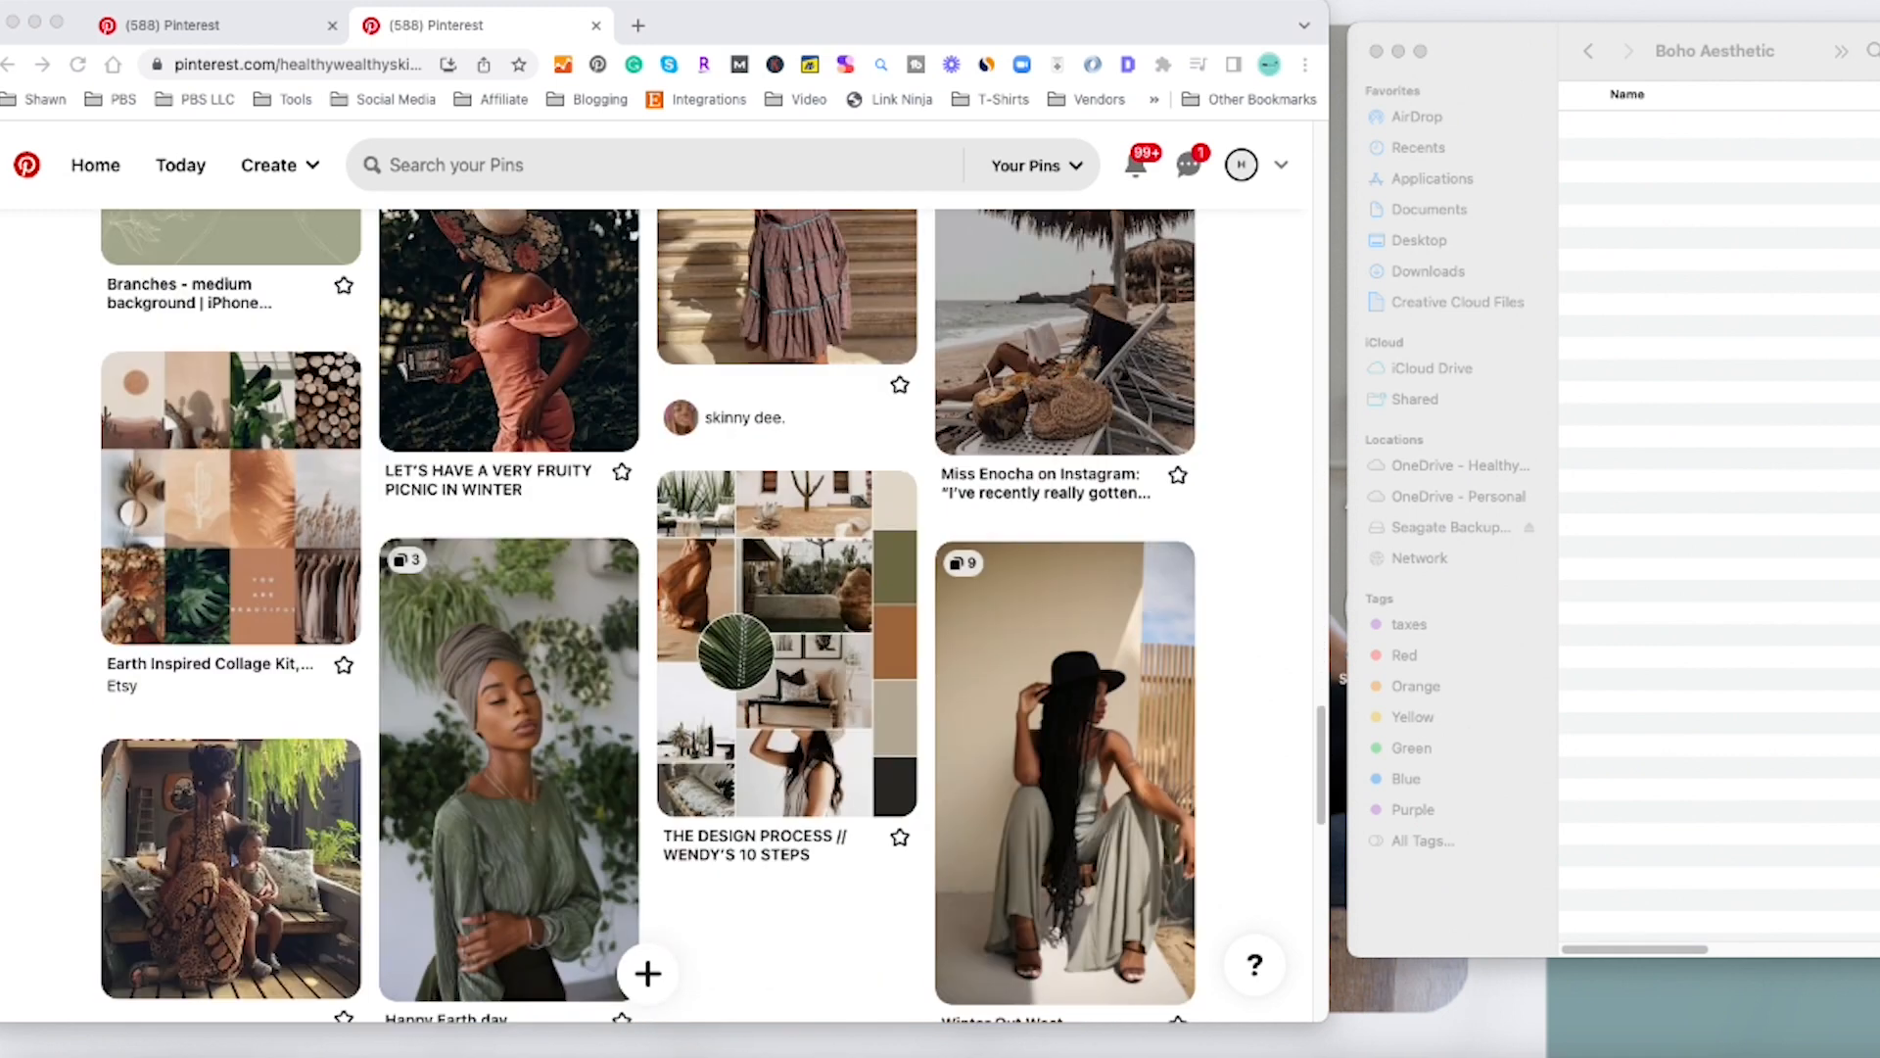
scroll(649, 615, down, 1)
scroll(649, 614, down, 1)
scroll(649, 615, up, 2)
scroll(649, 615, up, 2)
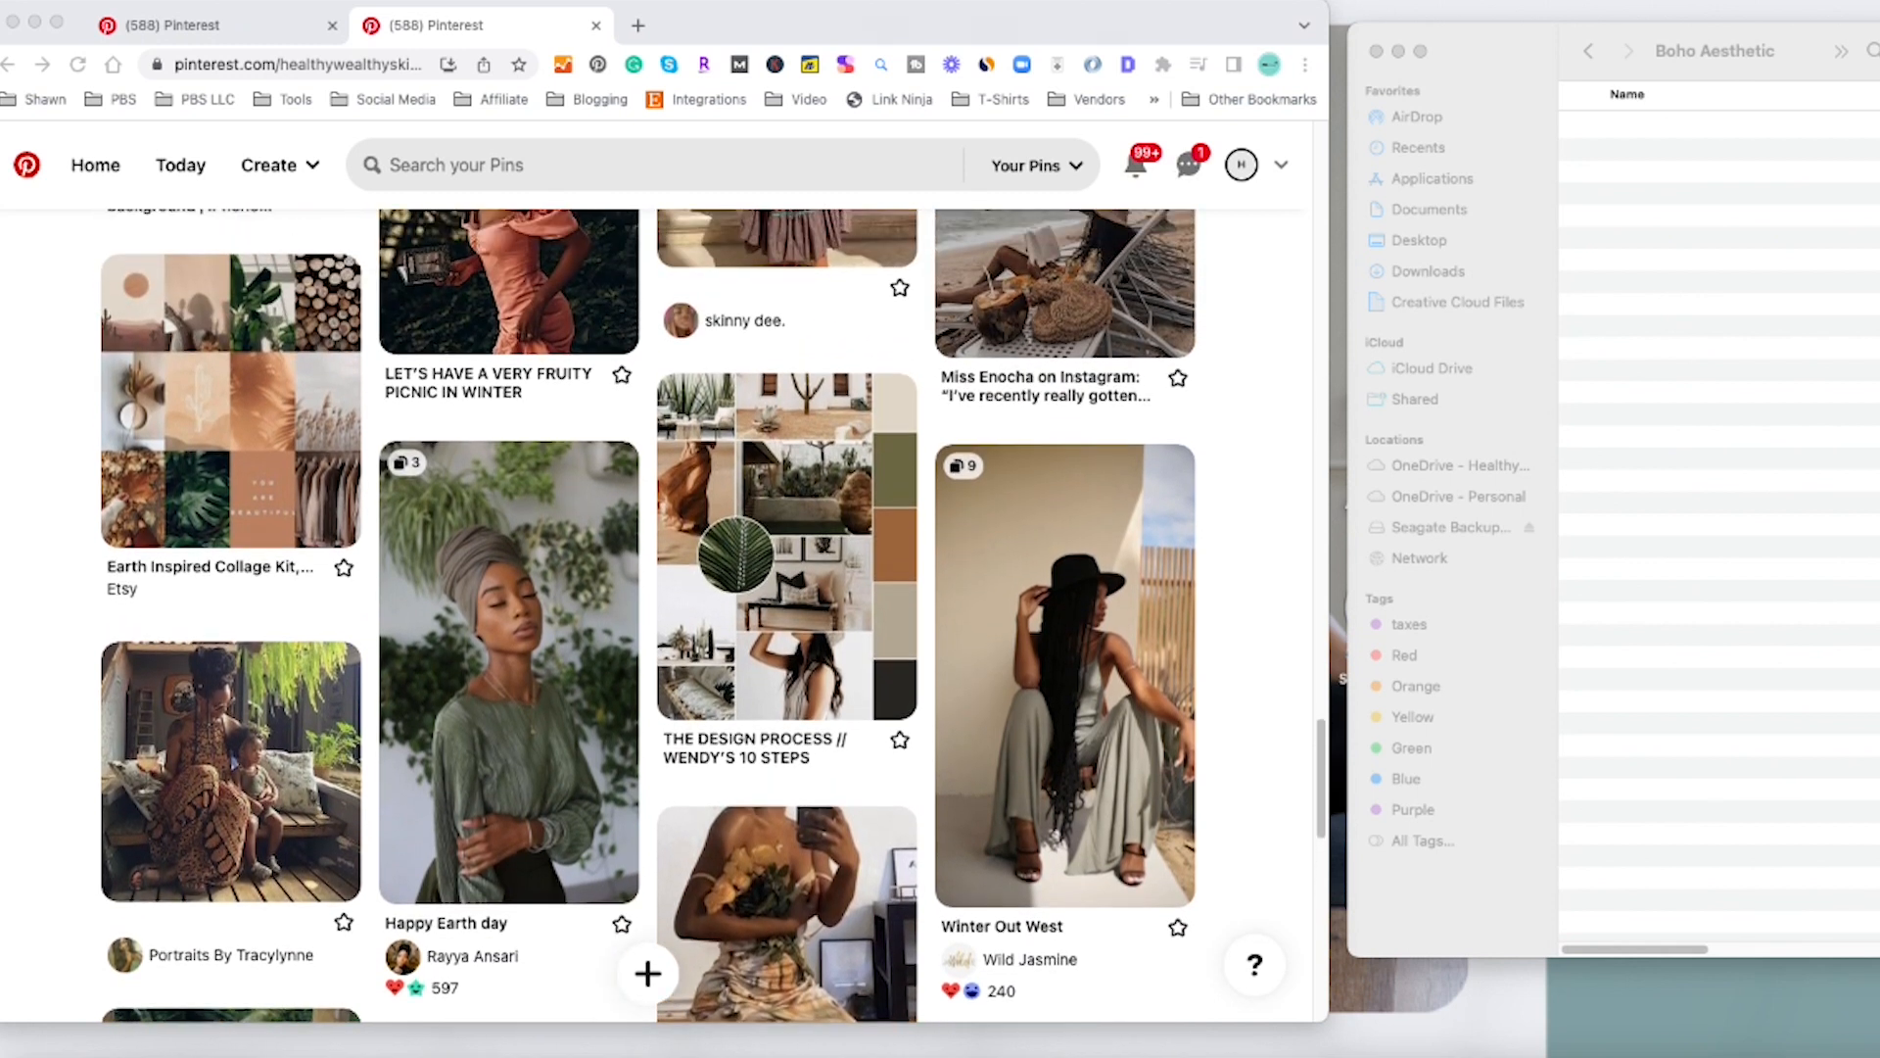
Open the "THE DESIGN PROCESS // WENDY'S 10 STEPS" pin to inspect its layout and palette, and return to the Boho Aesthetic board
click(649, 615)
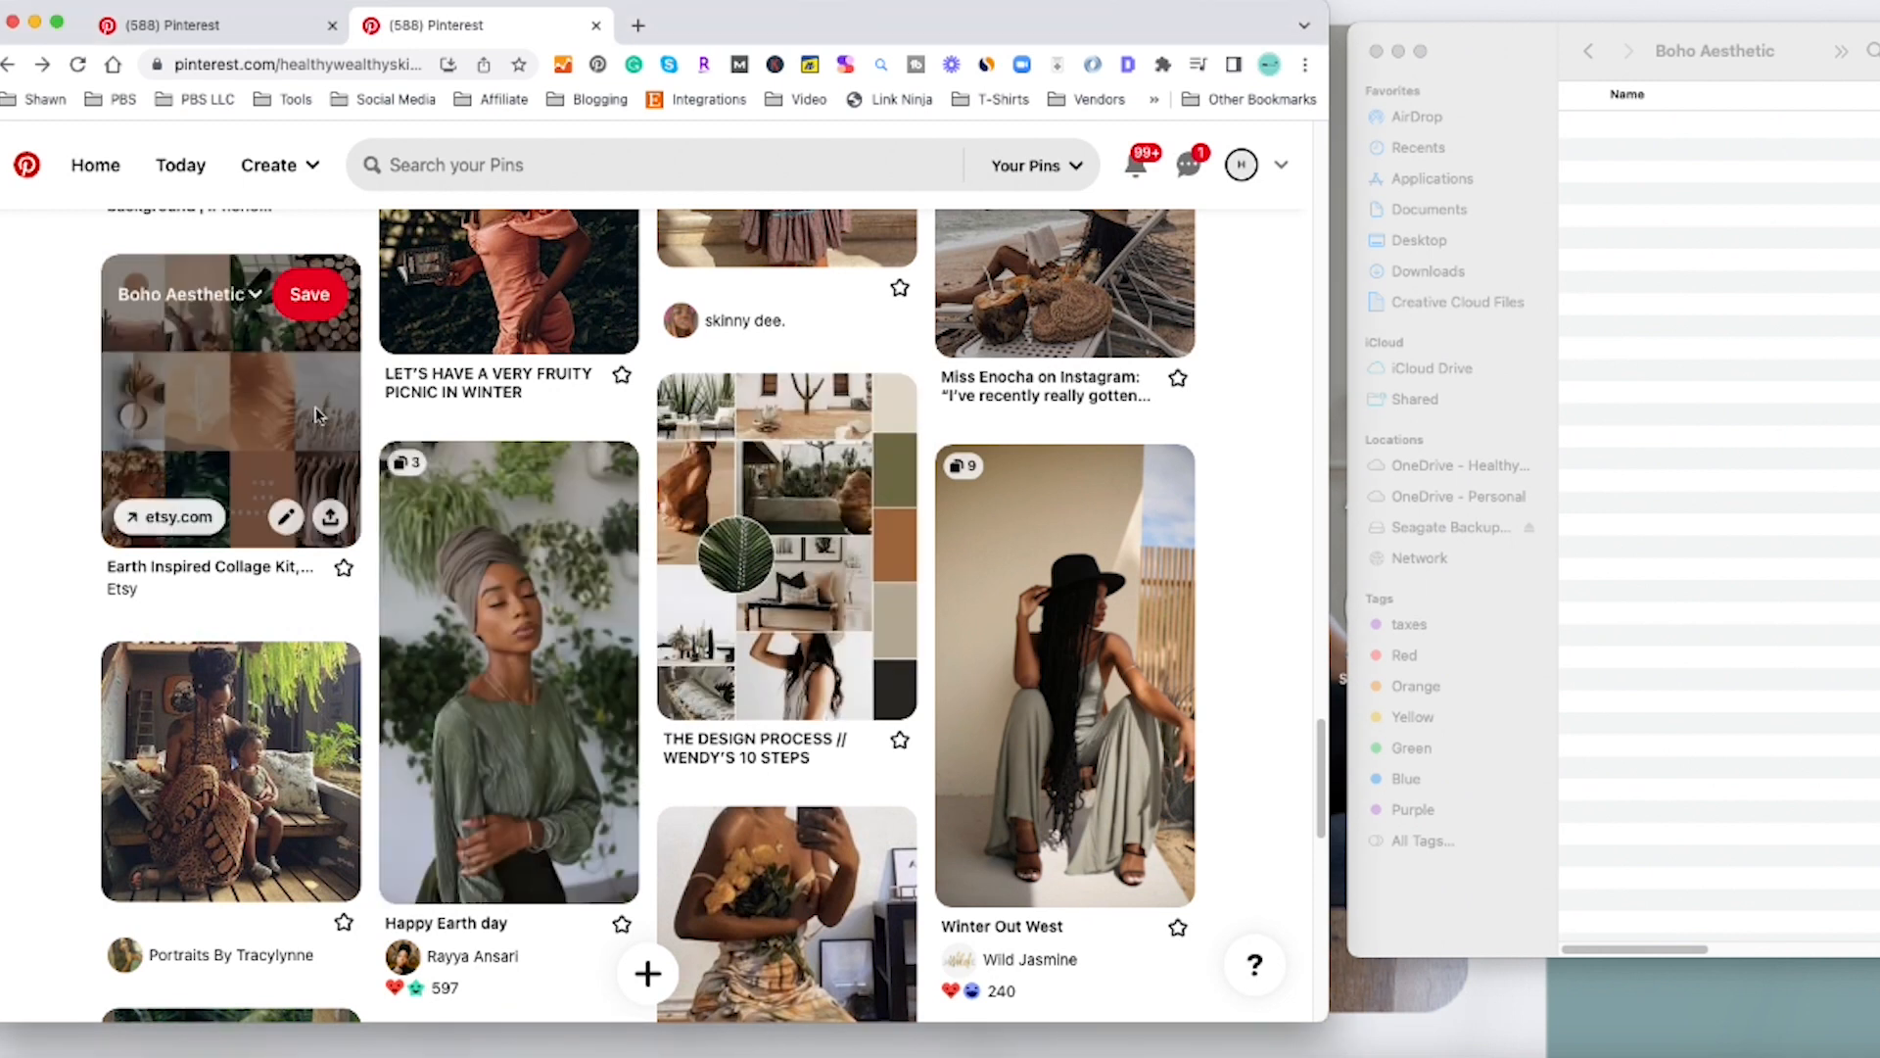
click(775, 513)
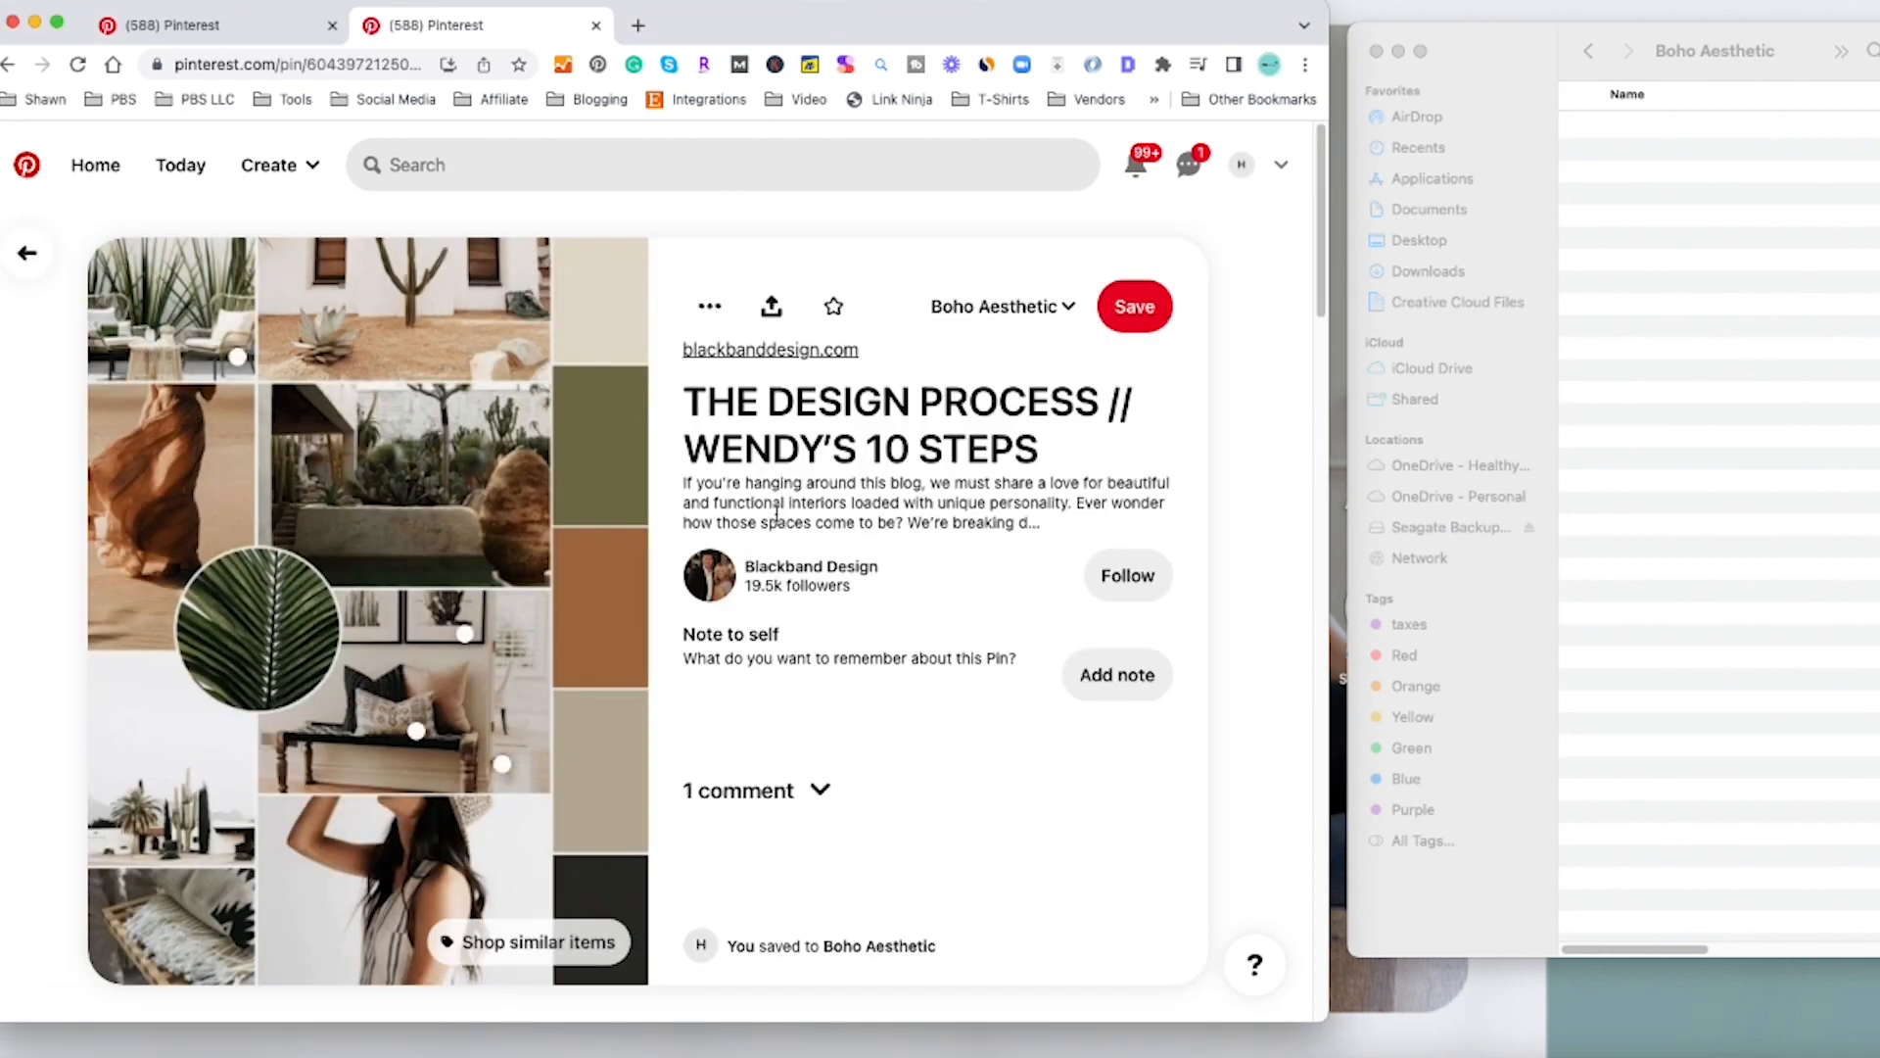
click(26, 253)
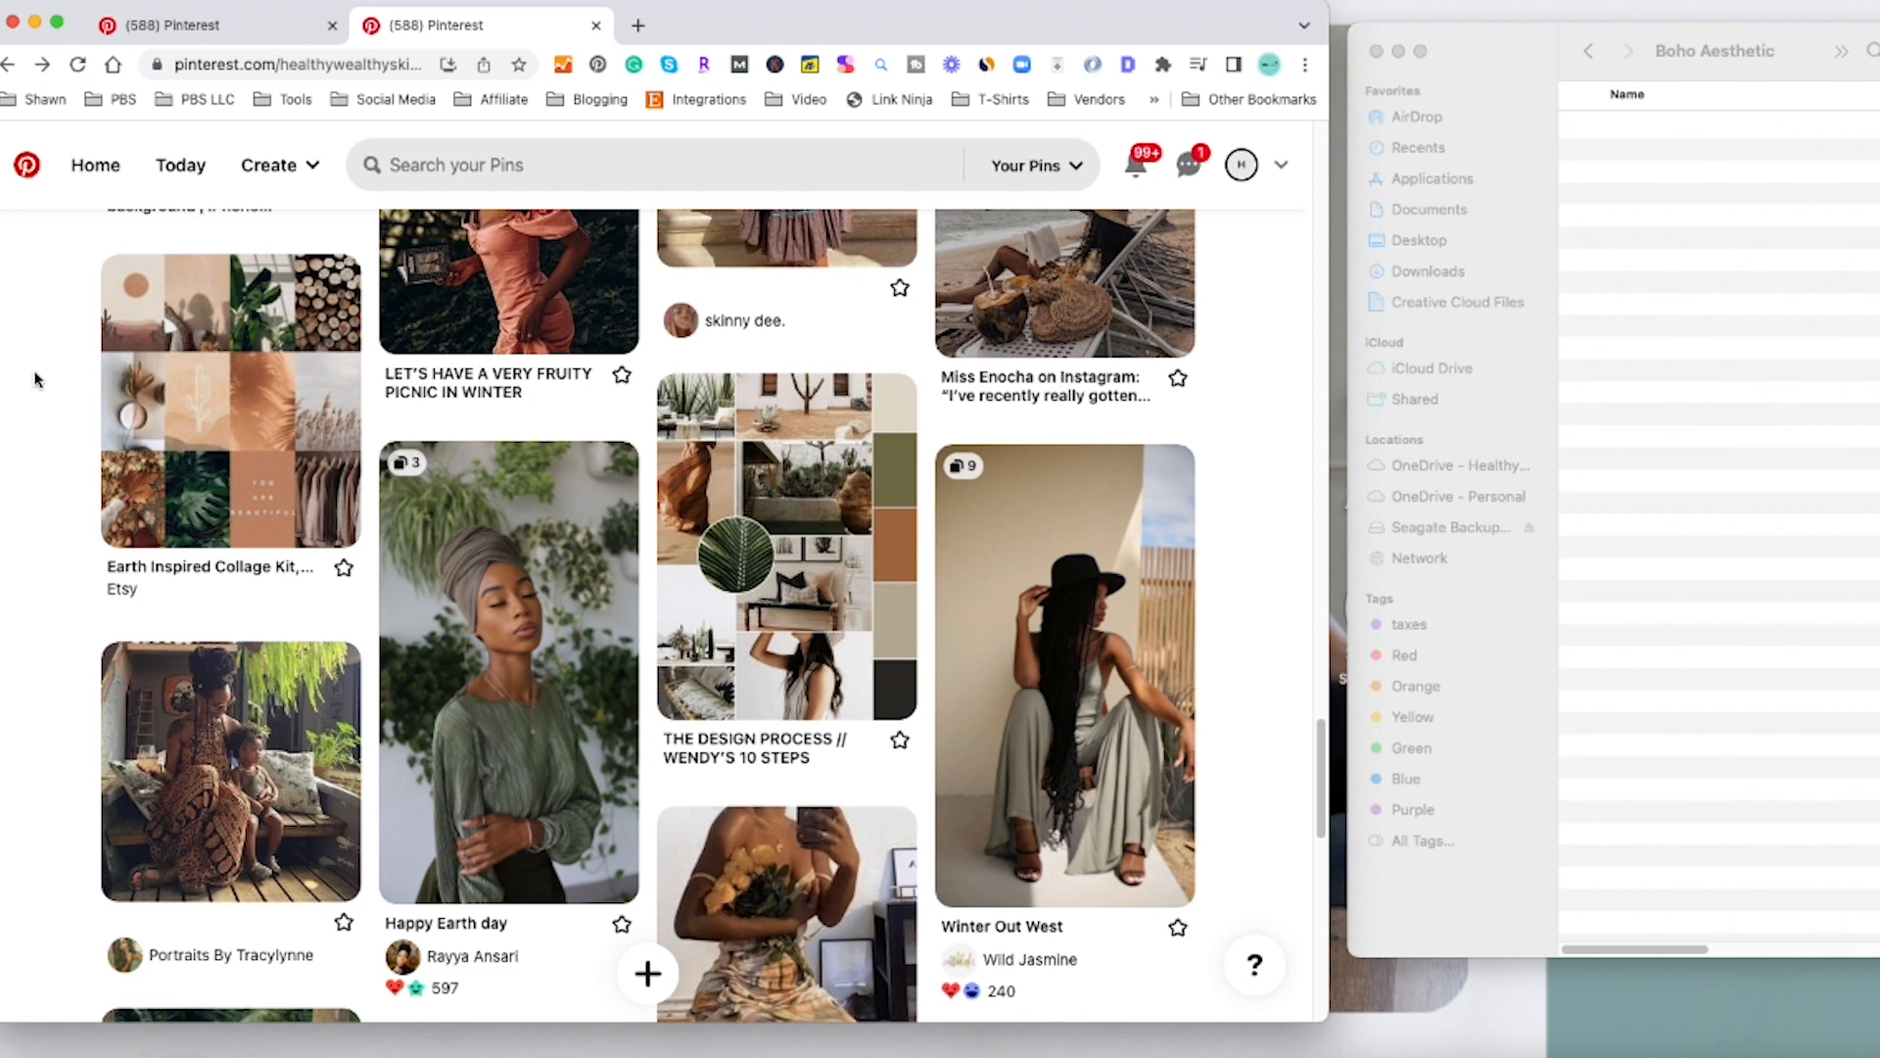
scroll(34, 379, down, 5)
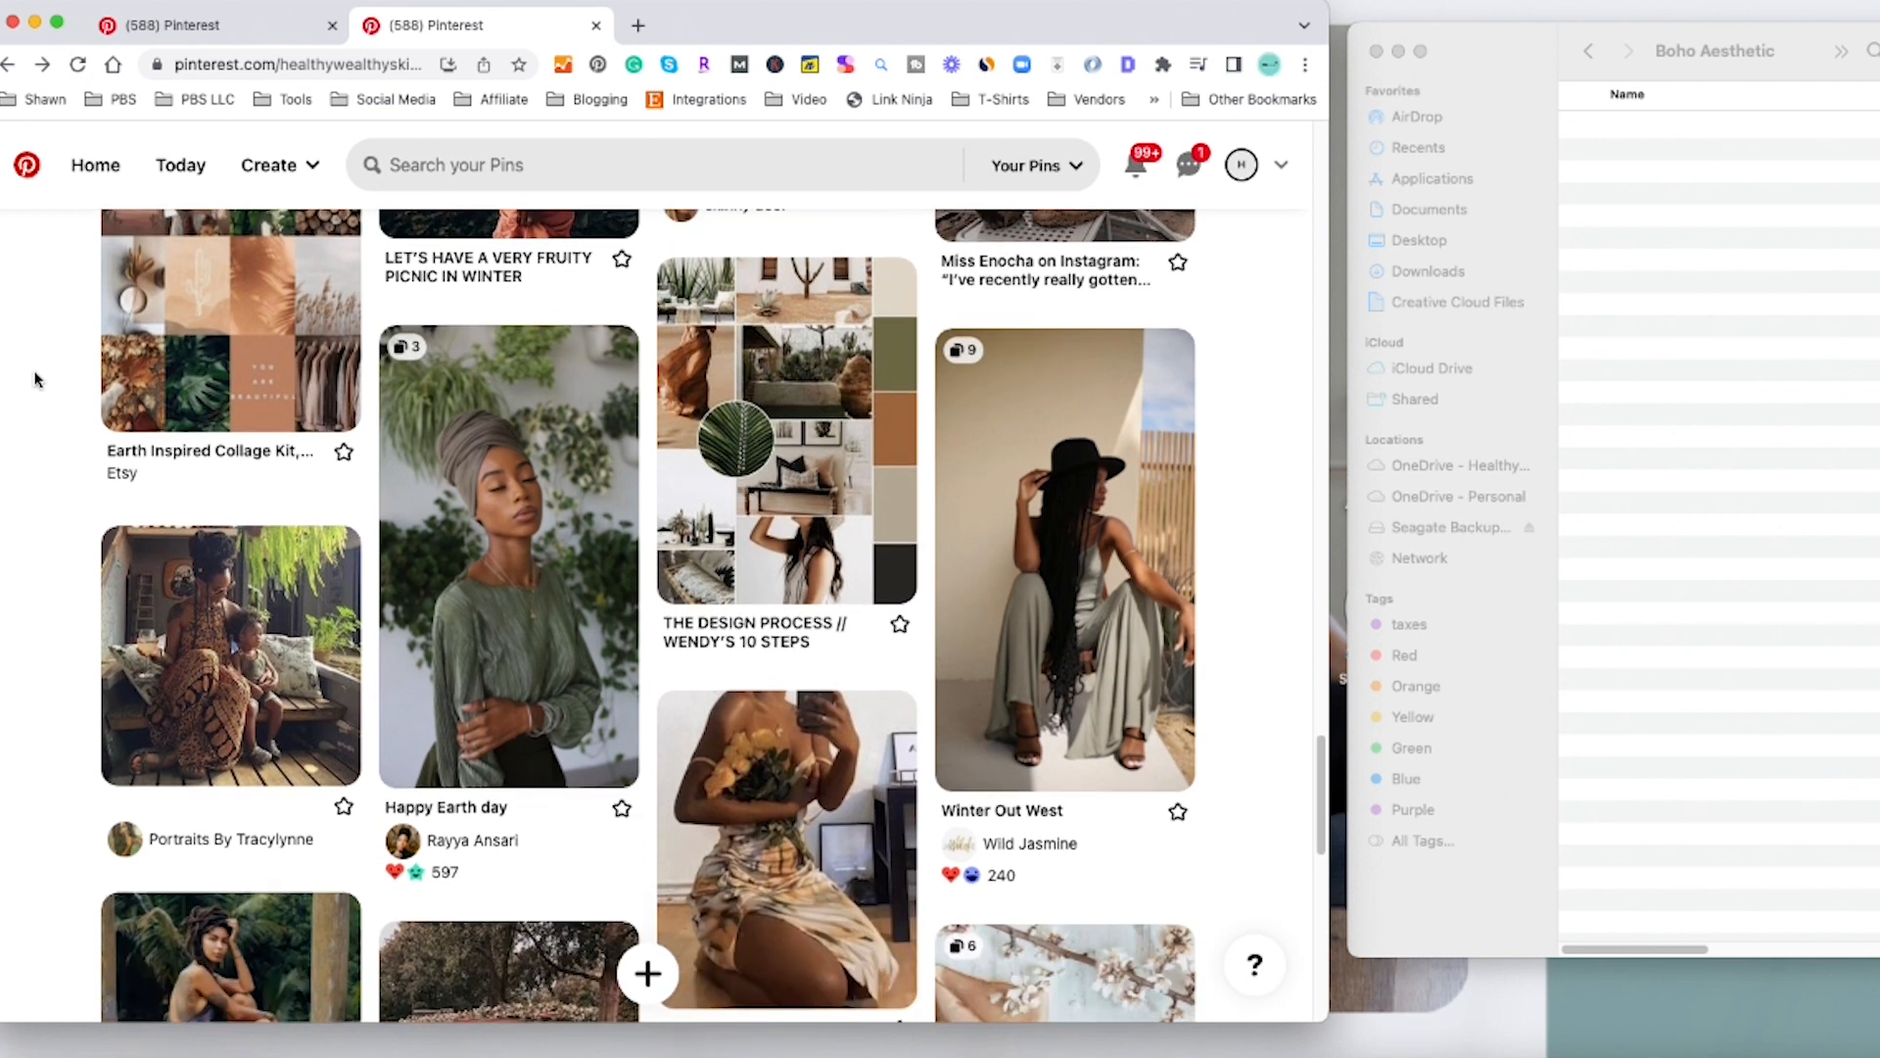
Look over the pins down to the end of the Boho Aesthetic board and return to its first pins
scroll(34, 379, down, 3)
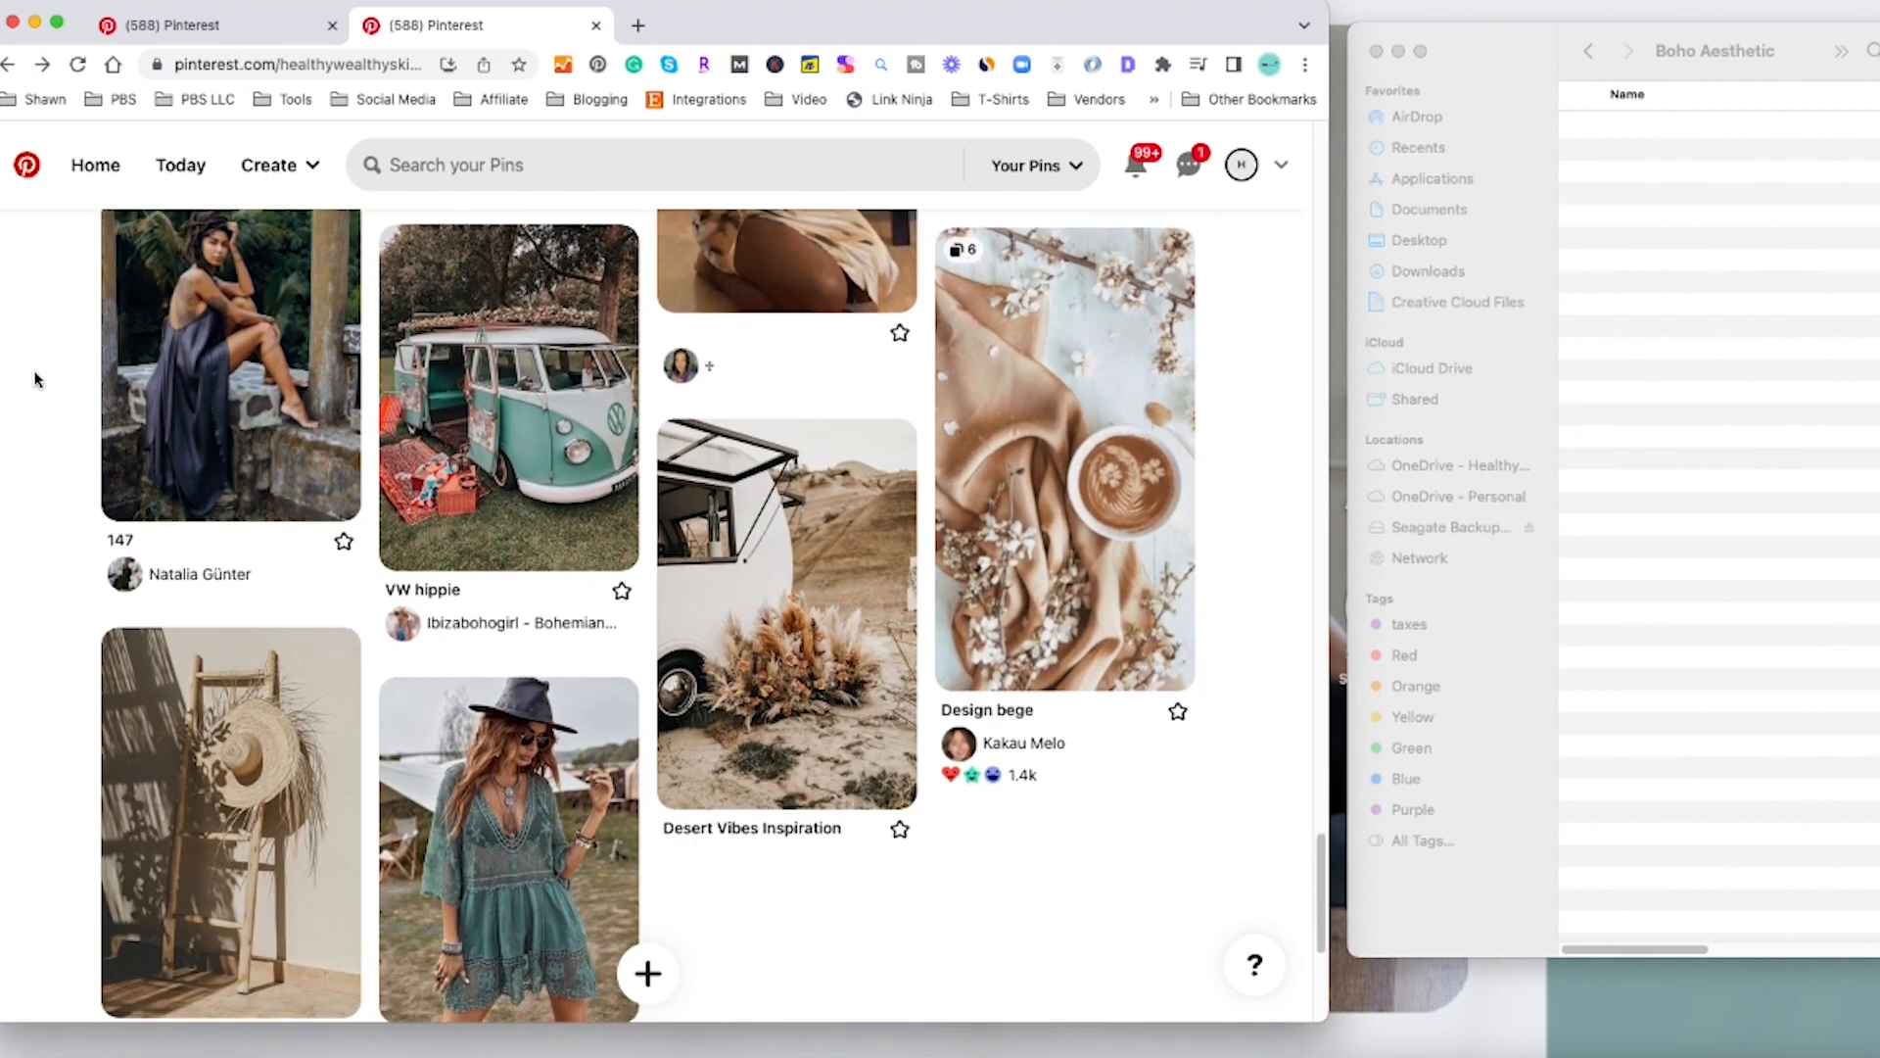
scroll(34, 379, up, 3)
scroll(34, 379, up, 15)
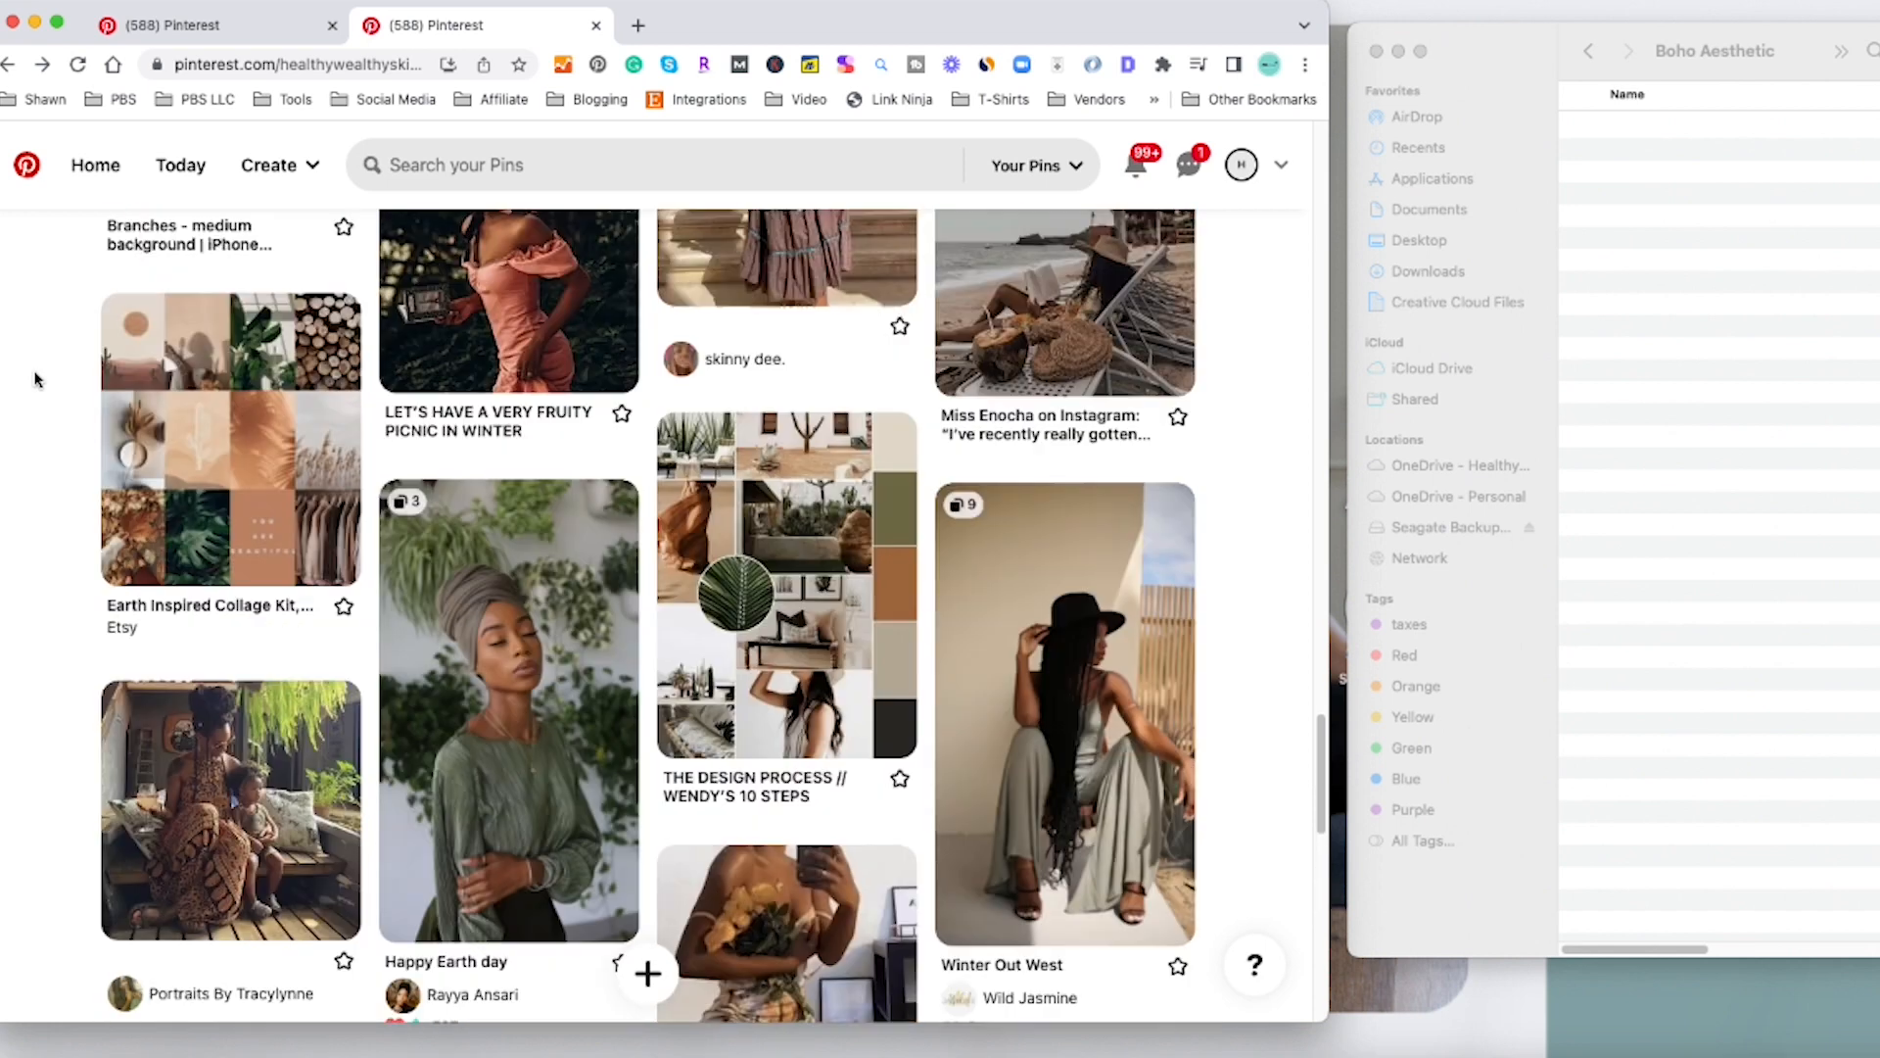
scroll(34, 379, up, 4)
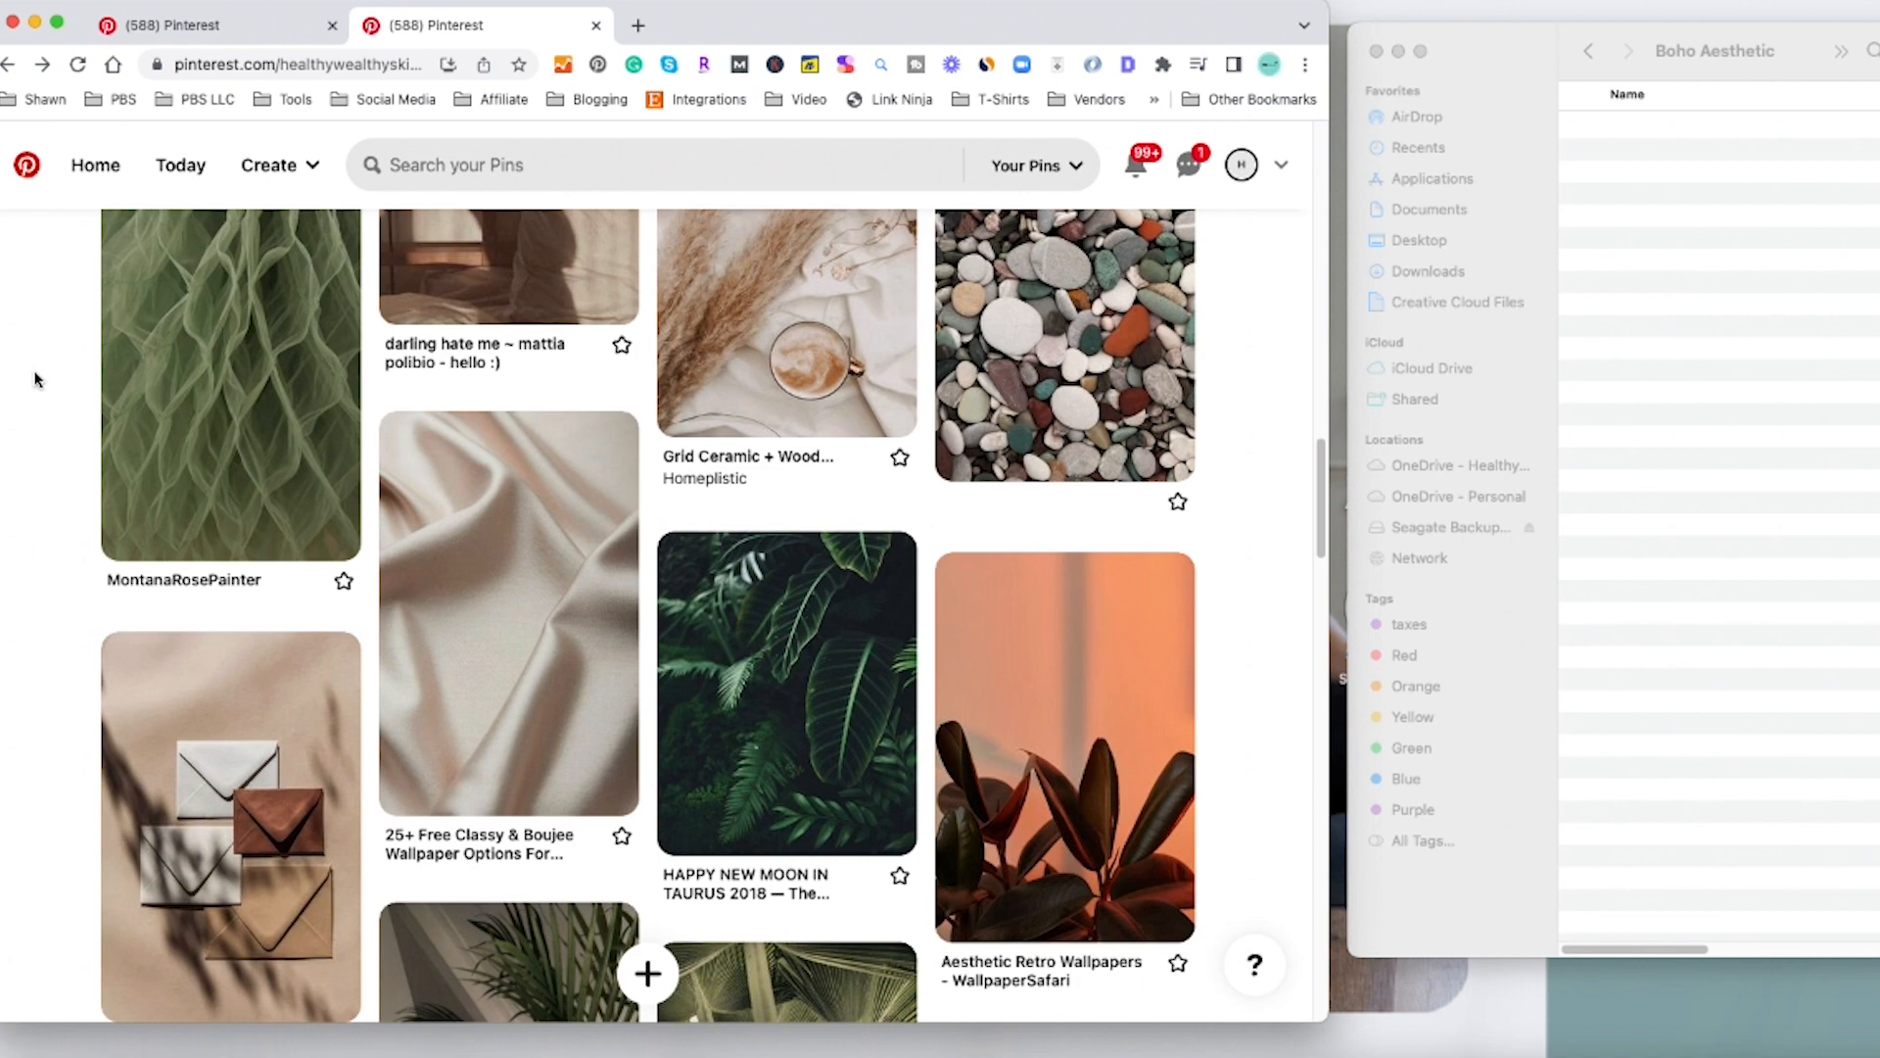
scroll(35, 379, up, 12)
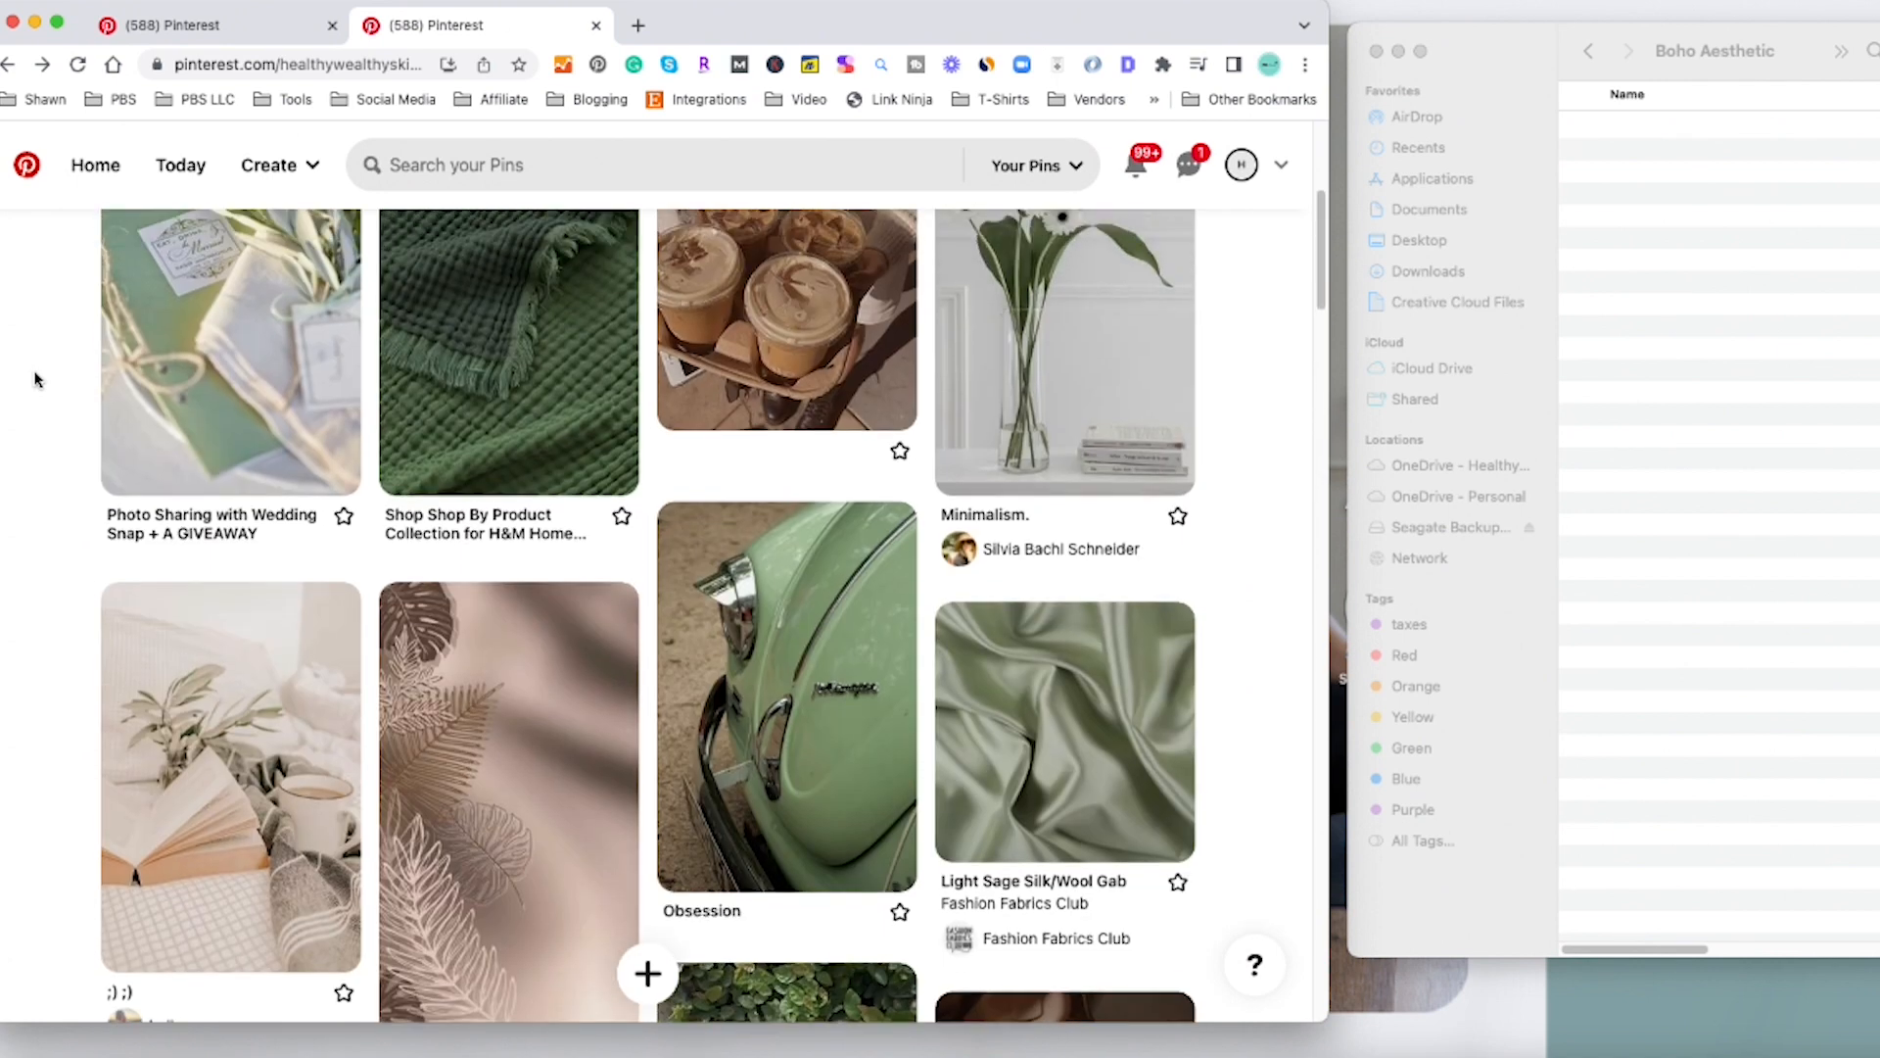
scroll(34, 379, up, 4)
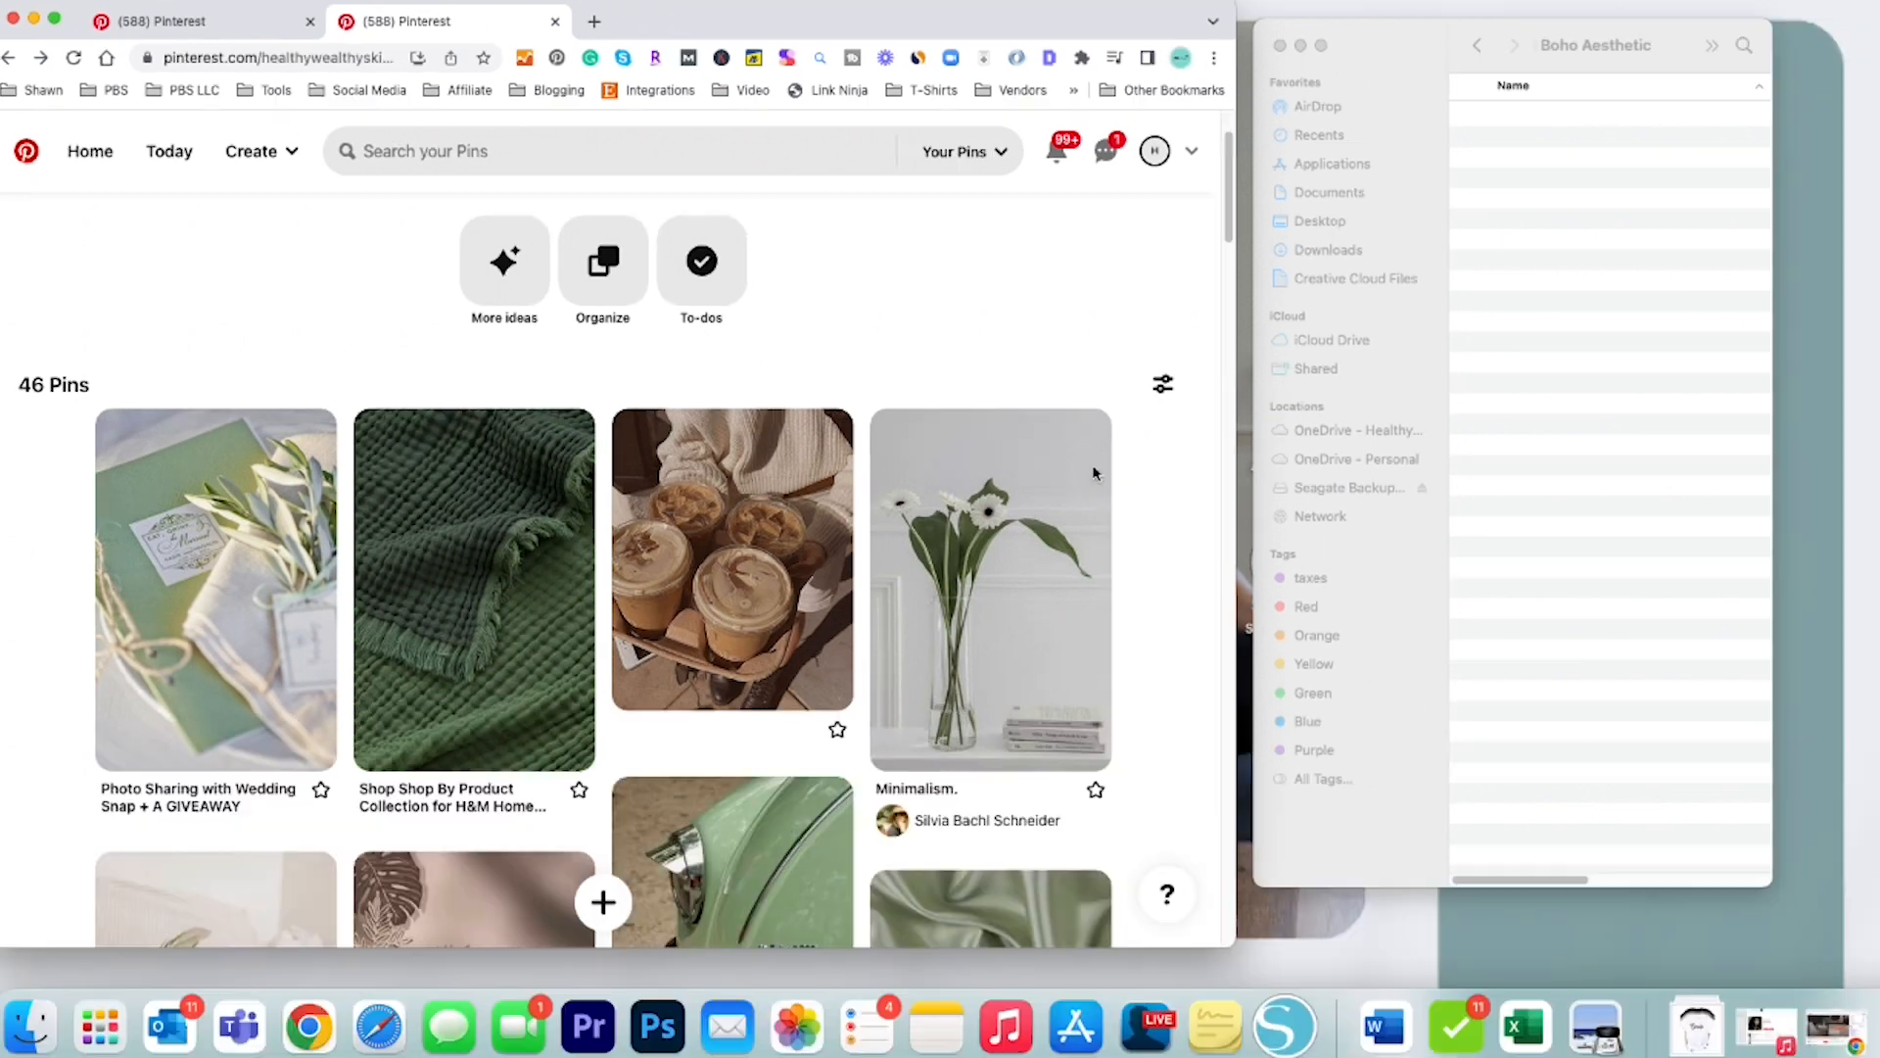
Open the wedding stationery and green fabric pins and copy each image into the Boho Aesthetic folder in Finder
click(230, 637)
drag(370, 625, 1672, 432)
click(15, 262)
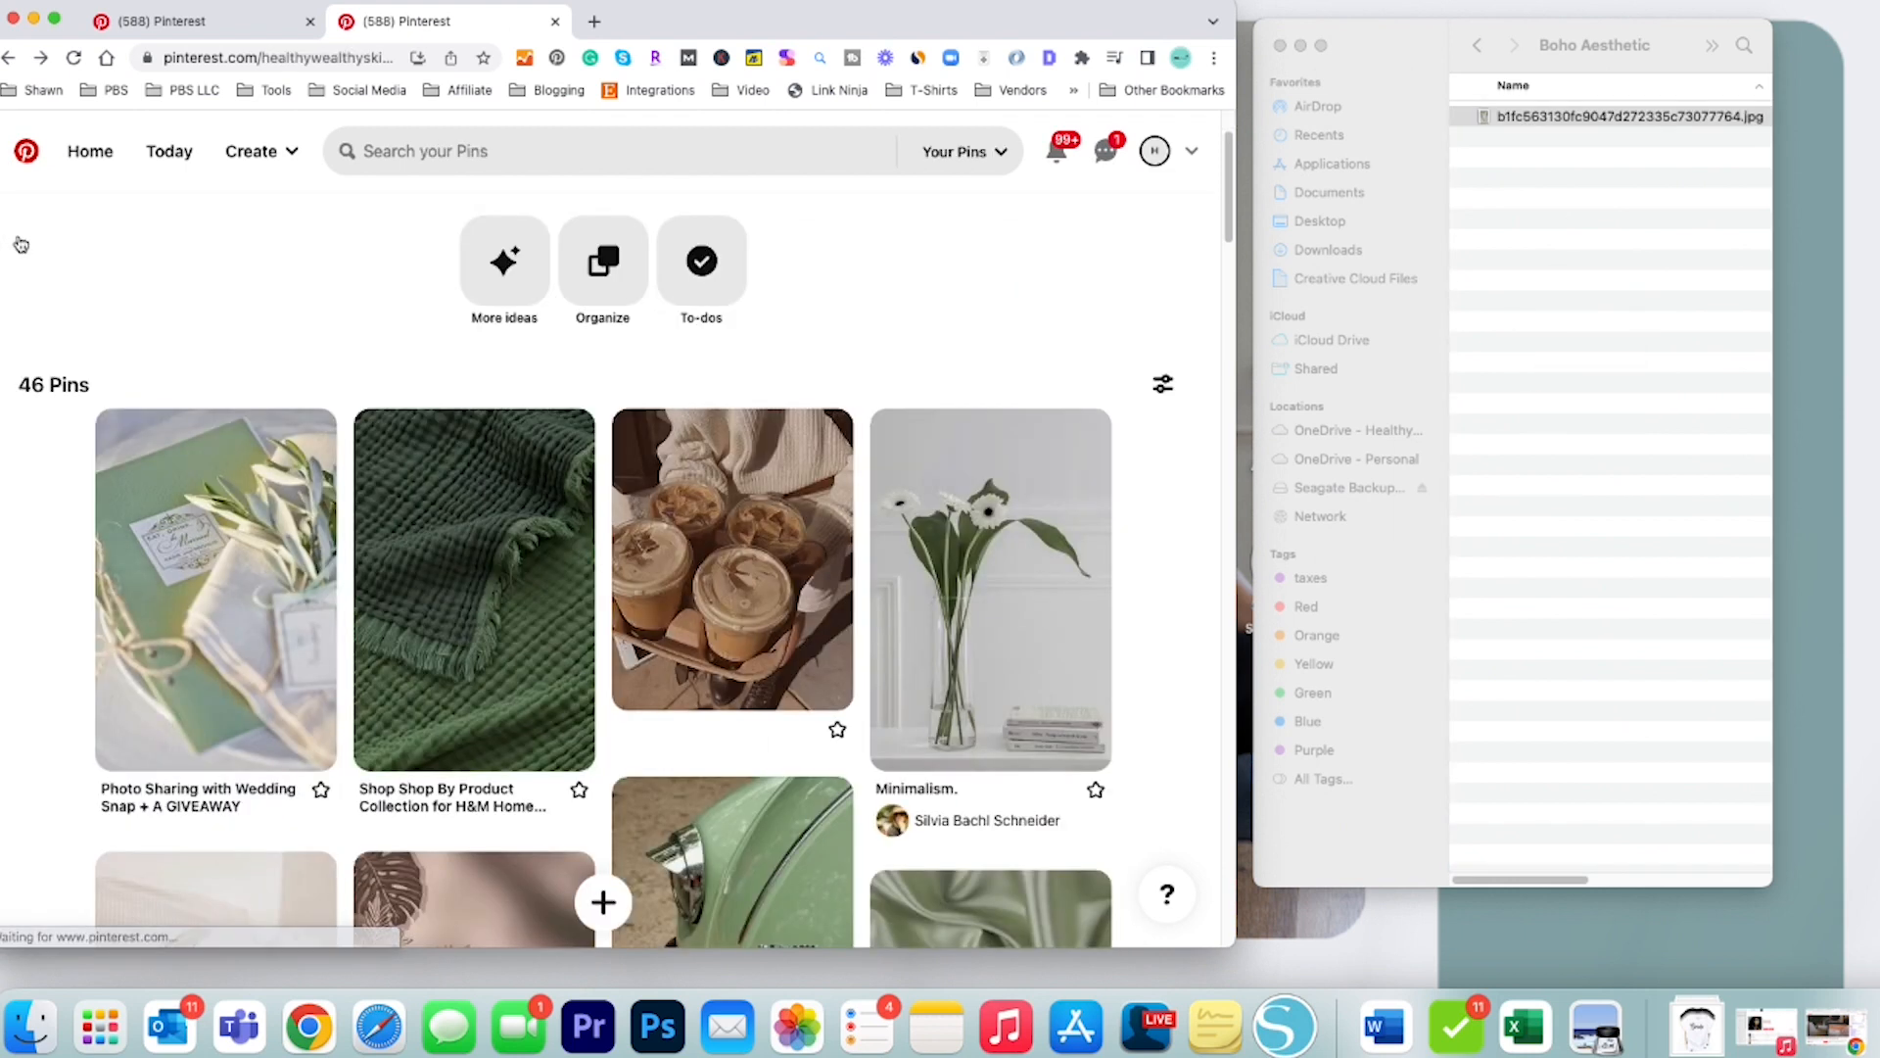
click(474, 588)
drag(336, 587, 1538, 312)
click(26, 232)
Open further pins near the start of the board, including the iced coffee one, and copy their images into the Boho Aesthetic folder
click(688, 537)
click(27, 232)
click(989, 294)
click(26, 232)
scroll(529, 411, down, 3)
click(685, 411)
drag(461, 411, 1538, 304)
click(27, 232)
Copy three pin images from the middle of the board straight into the Boho Aesthetic folder without opening the pins
scroll(525, 390, down, 4)
drag(525, 389, 1435, 461)
scroll(656, 519, down, 4)
drag(656, 519, 1552, 416)
scroll(533, 548, down, 5)
drag(533, 584, 1543, 409)
scroll(686, 490, down, 6)
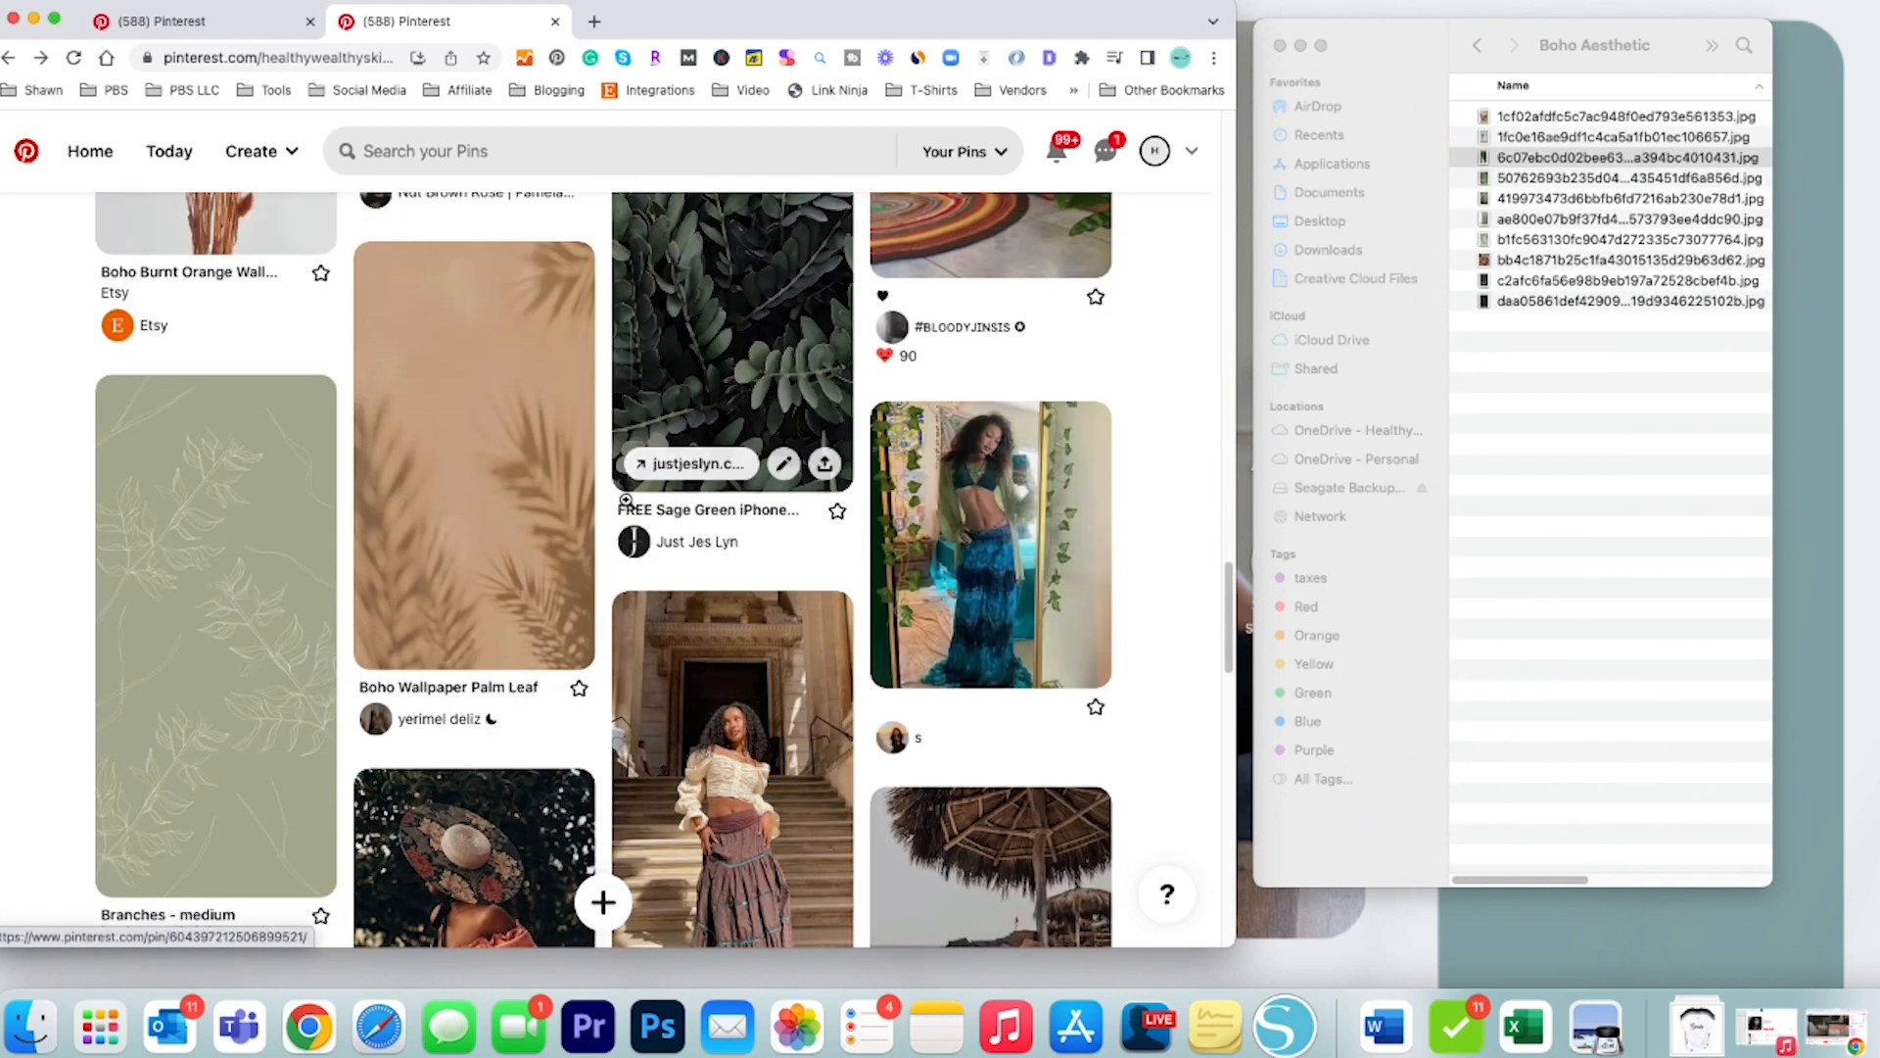
Copy the palm leaf wallpaper, green "Branches" background and "LET'S HAVE A VERY FRUITY PICNIC IN WINTER" images into the Boho Aesthetic folder
drag(473, 456, 1469, 480)
drag(215, 626, 1468, 480)
scroll(608, 577, down, 4)
drag(474, 519, 1498, 524)
scroll(223, 521, down, 2)
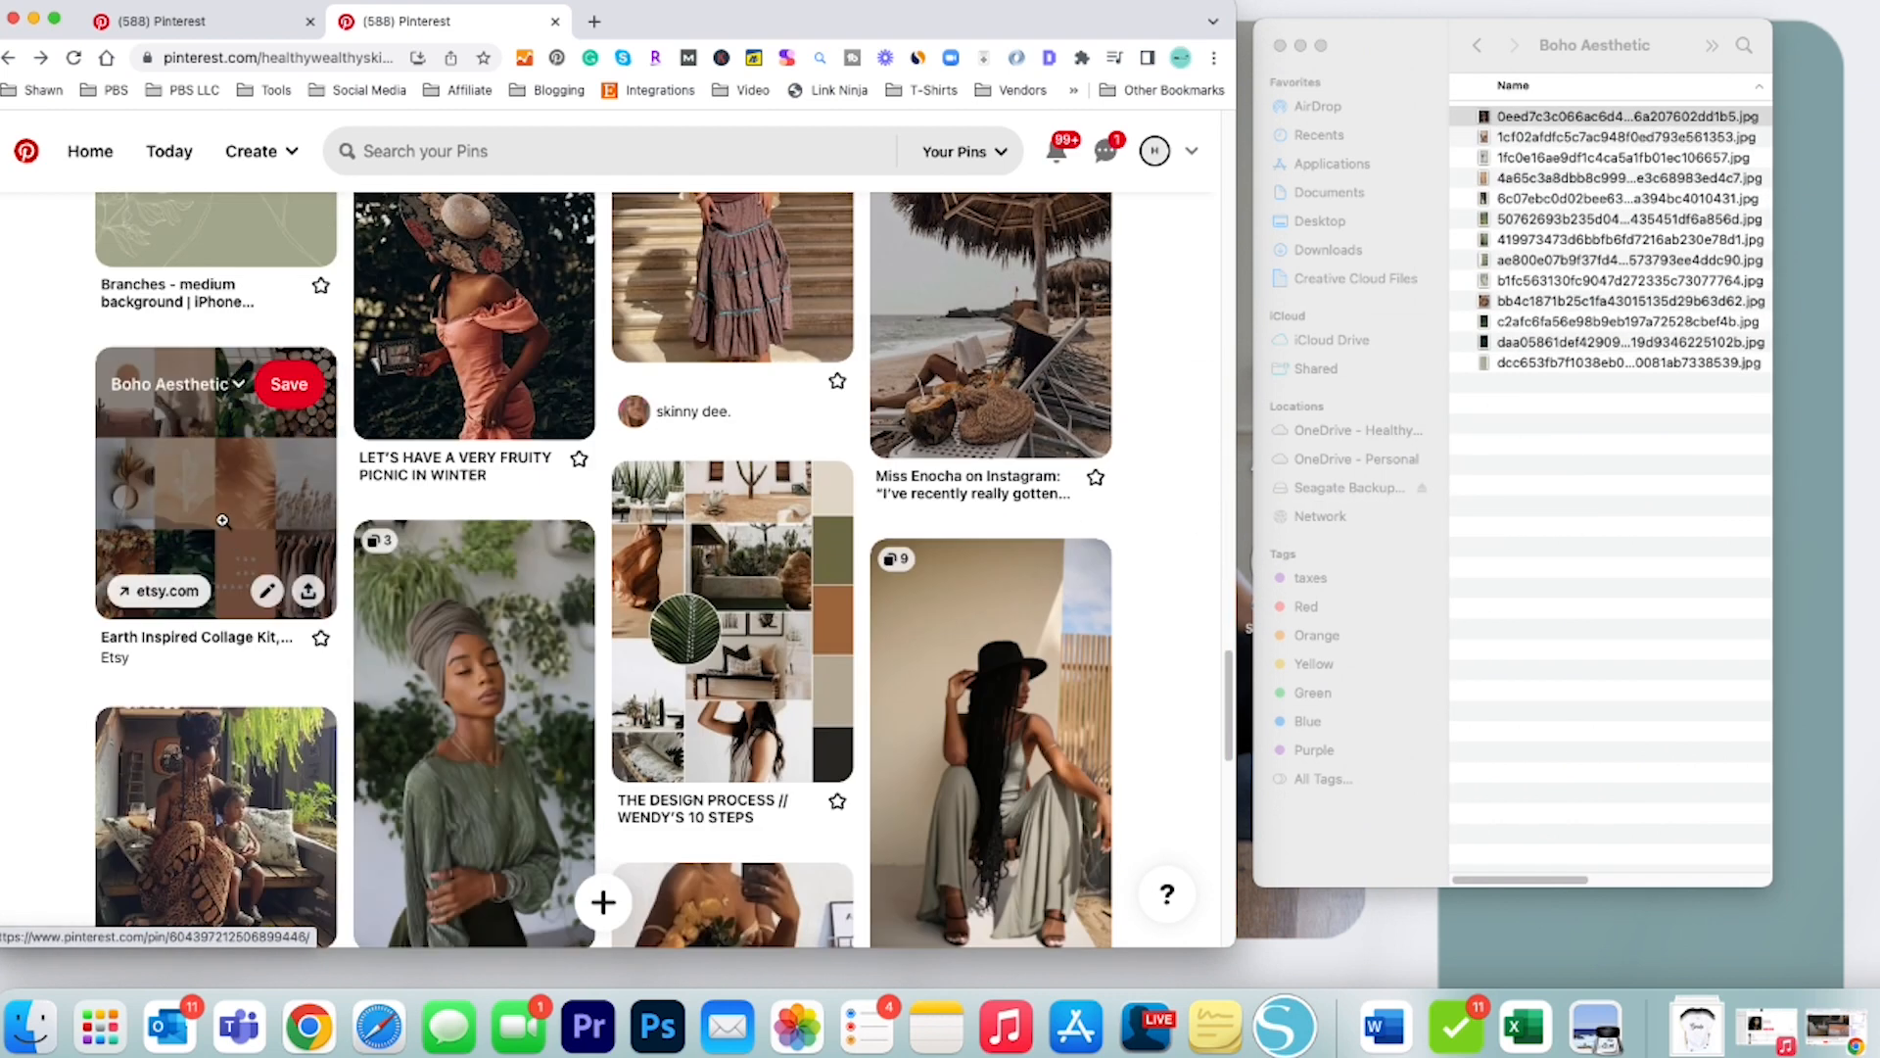
Copy the Earth Inspired Collage Kit, "Happy Earth day" and "THE DESIGN PROCESS // WENDY'S 10 STEPS" pins into the Boho Aesthetic folder
drag(223, 521, 1498, 529)
drag(496, 672, 1498, 548)
drag(733, 627, 1498, 568)
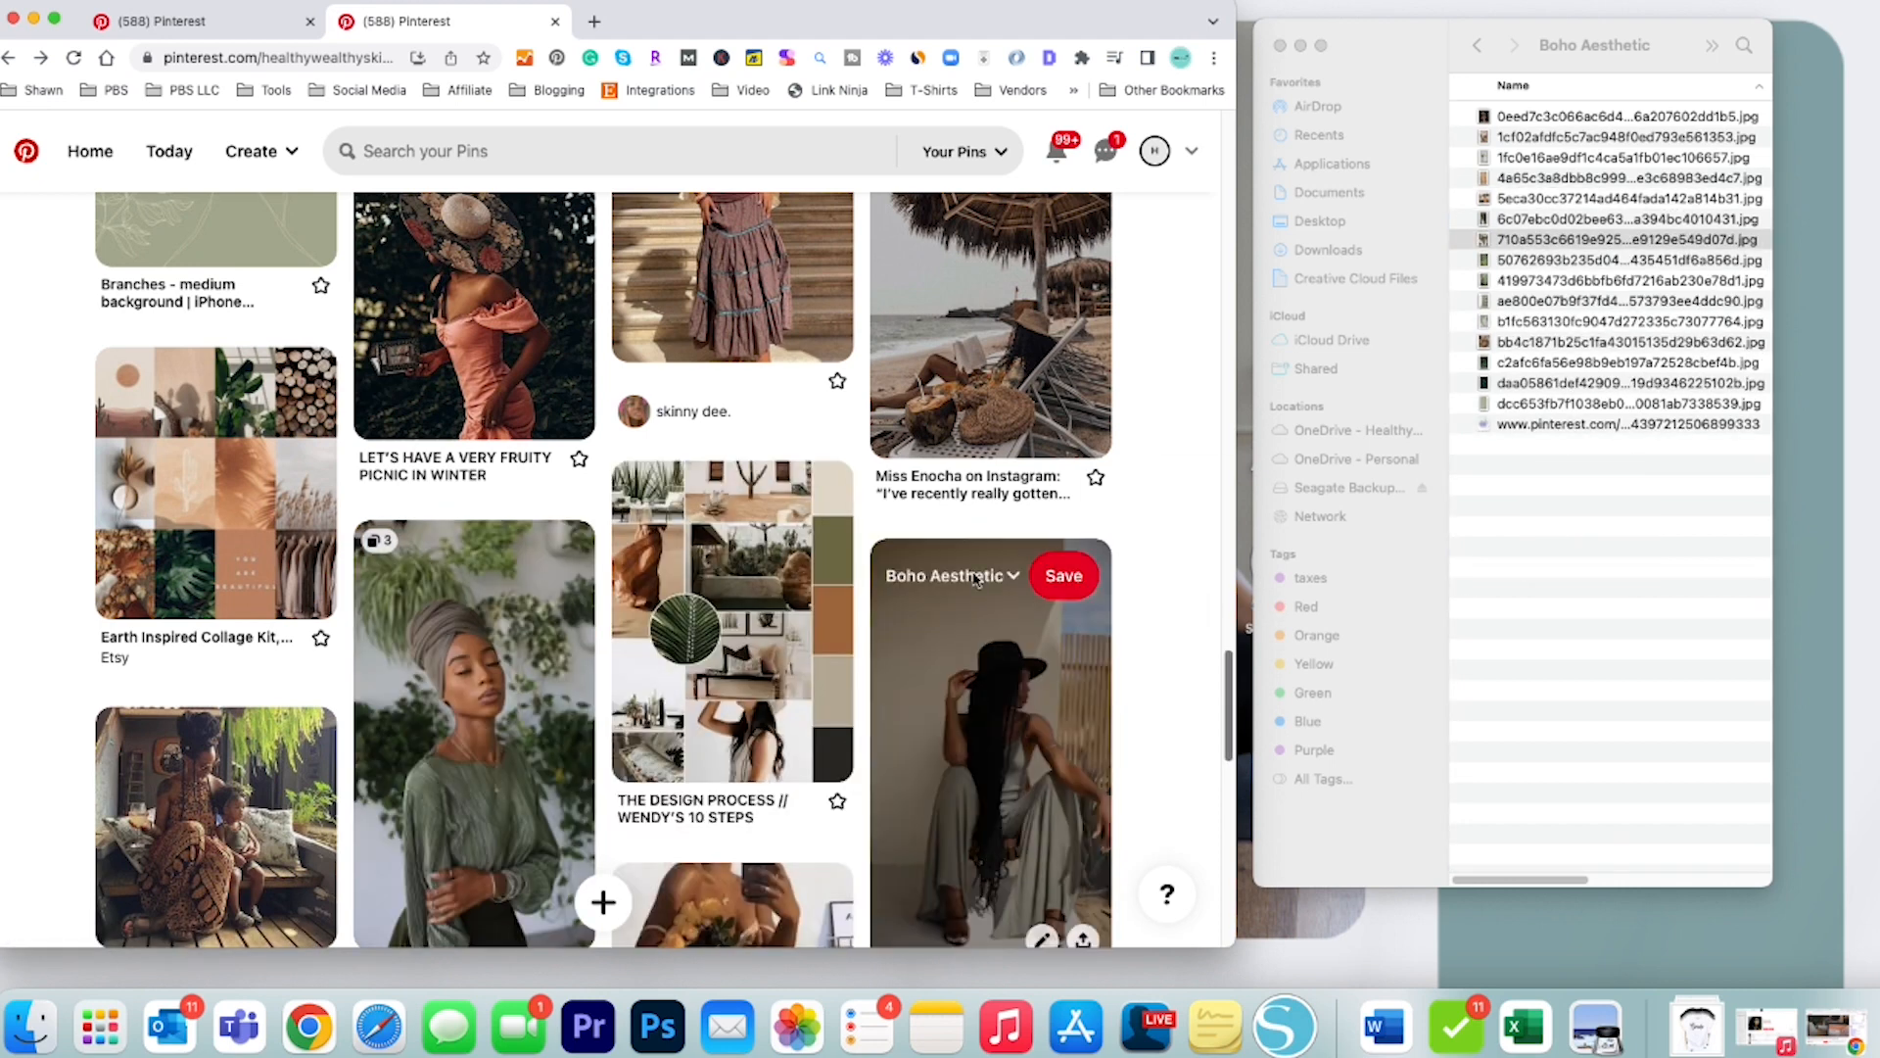
Copy more images from the end of the board, including the Wildflower wall collage straw hat pin, into the Boho Aesthetic folder
scroll(729, 550, down, 5)
drag(726, 519, 1498, 578)
scroll(650, 557, down, 4)
drag(715, 568, 1513, 627)
scroll(272, 669, down, 2)
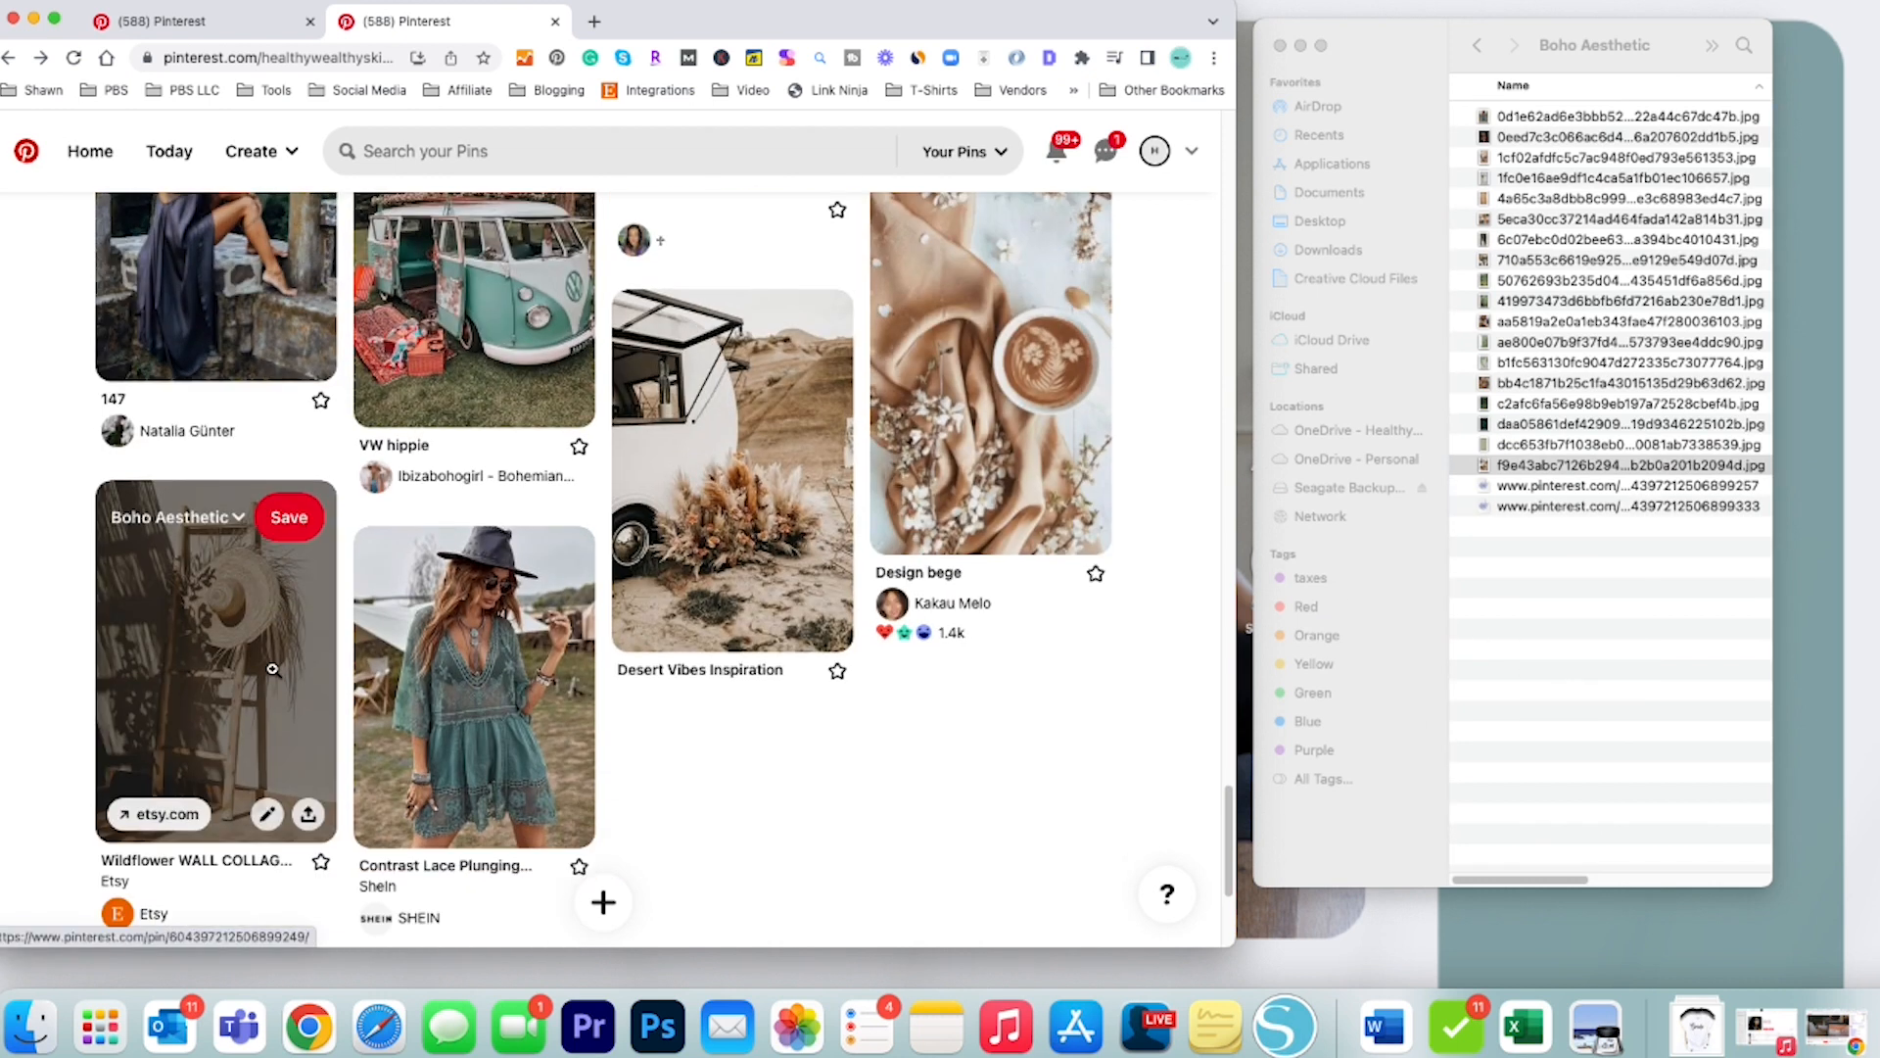
drag(272, 669, 1544, 630)
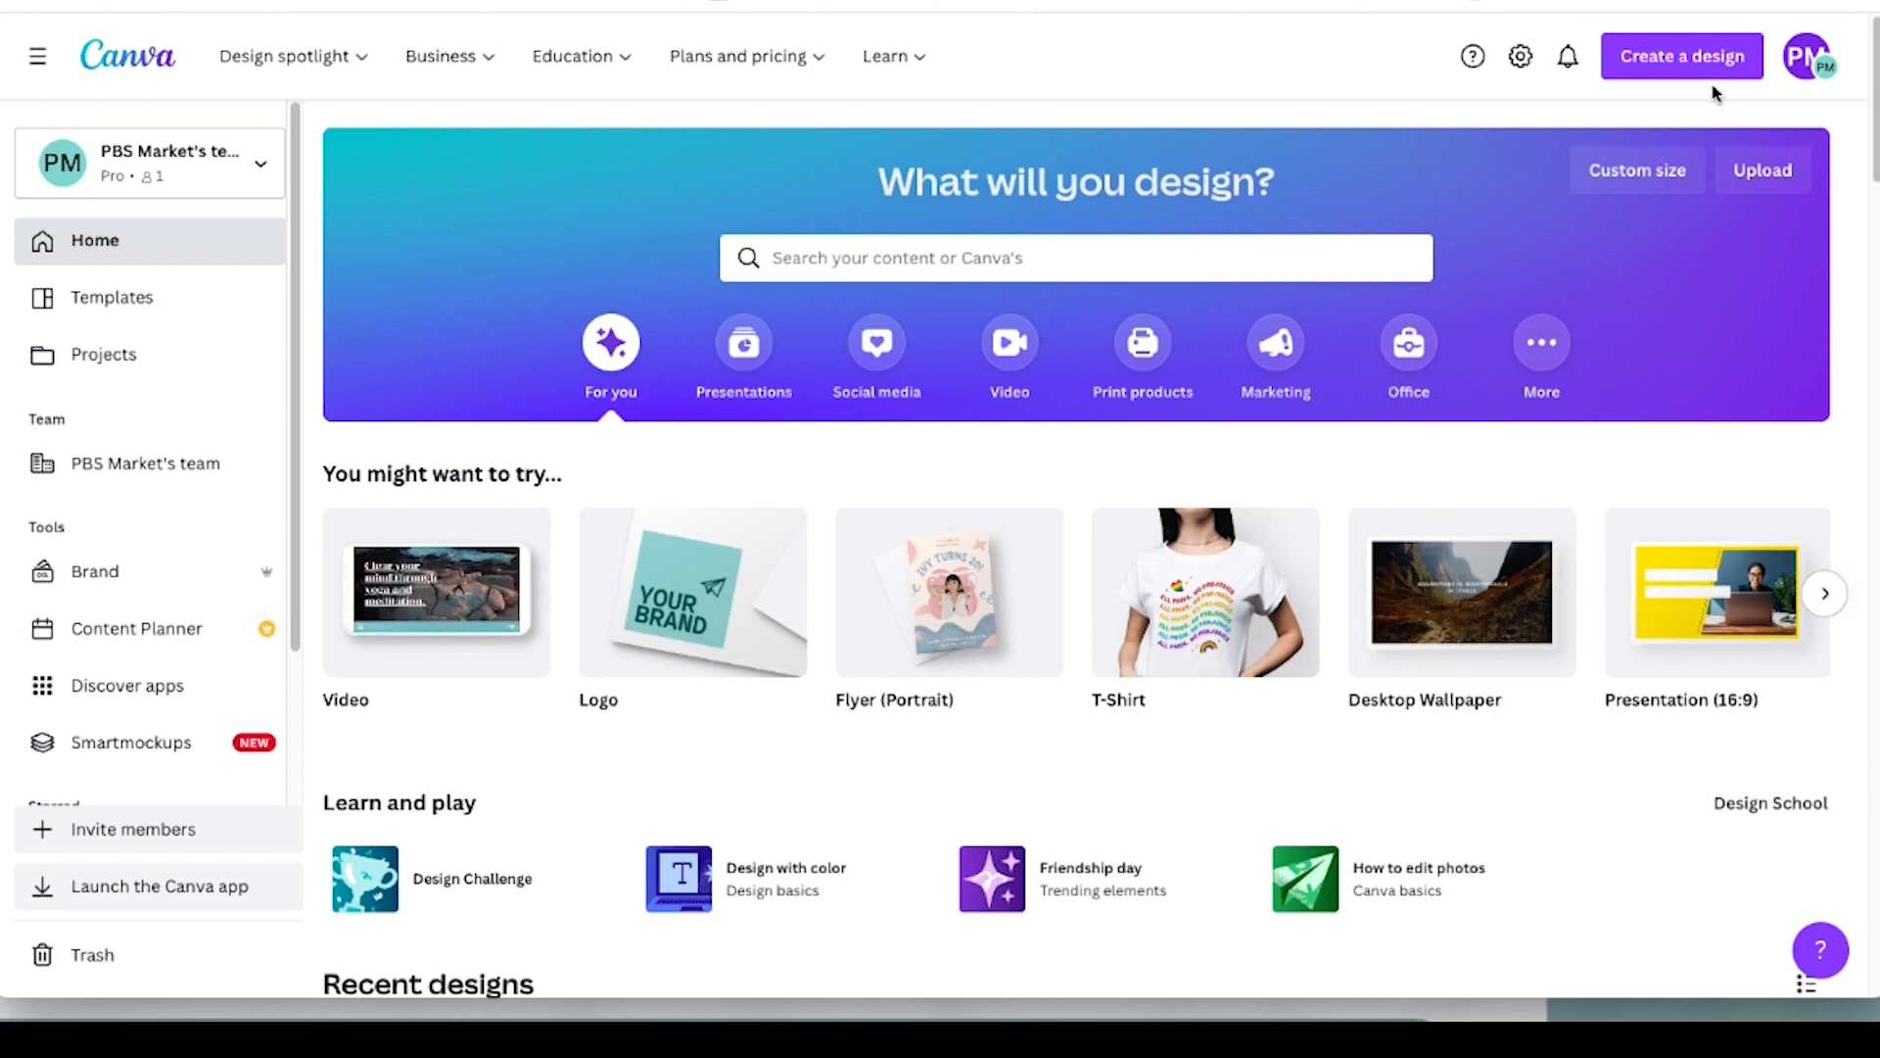
Create a new Desktop Wallpaper design in Canva, finding the format by searching for "desktop wal"
click(1676, 70)
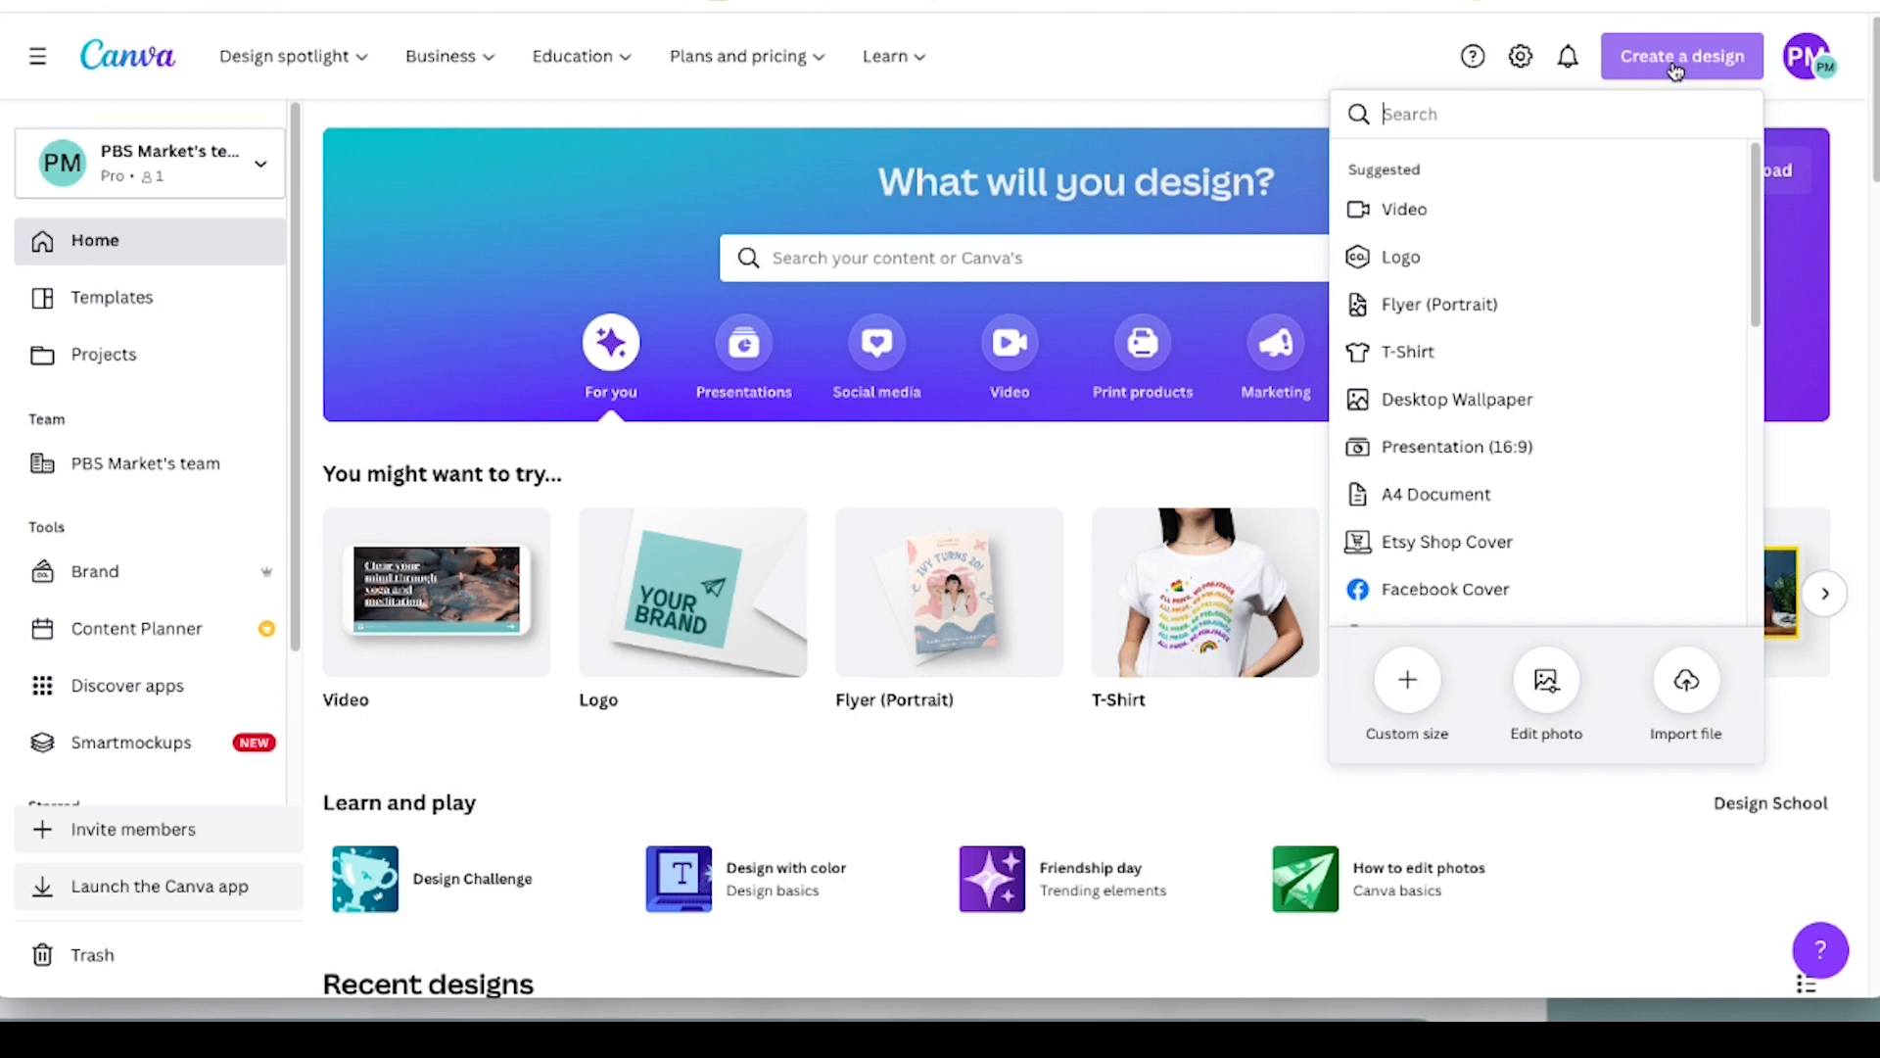
text(desktop wal)
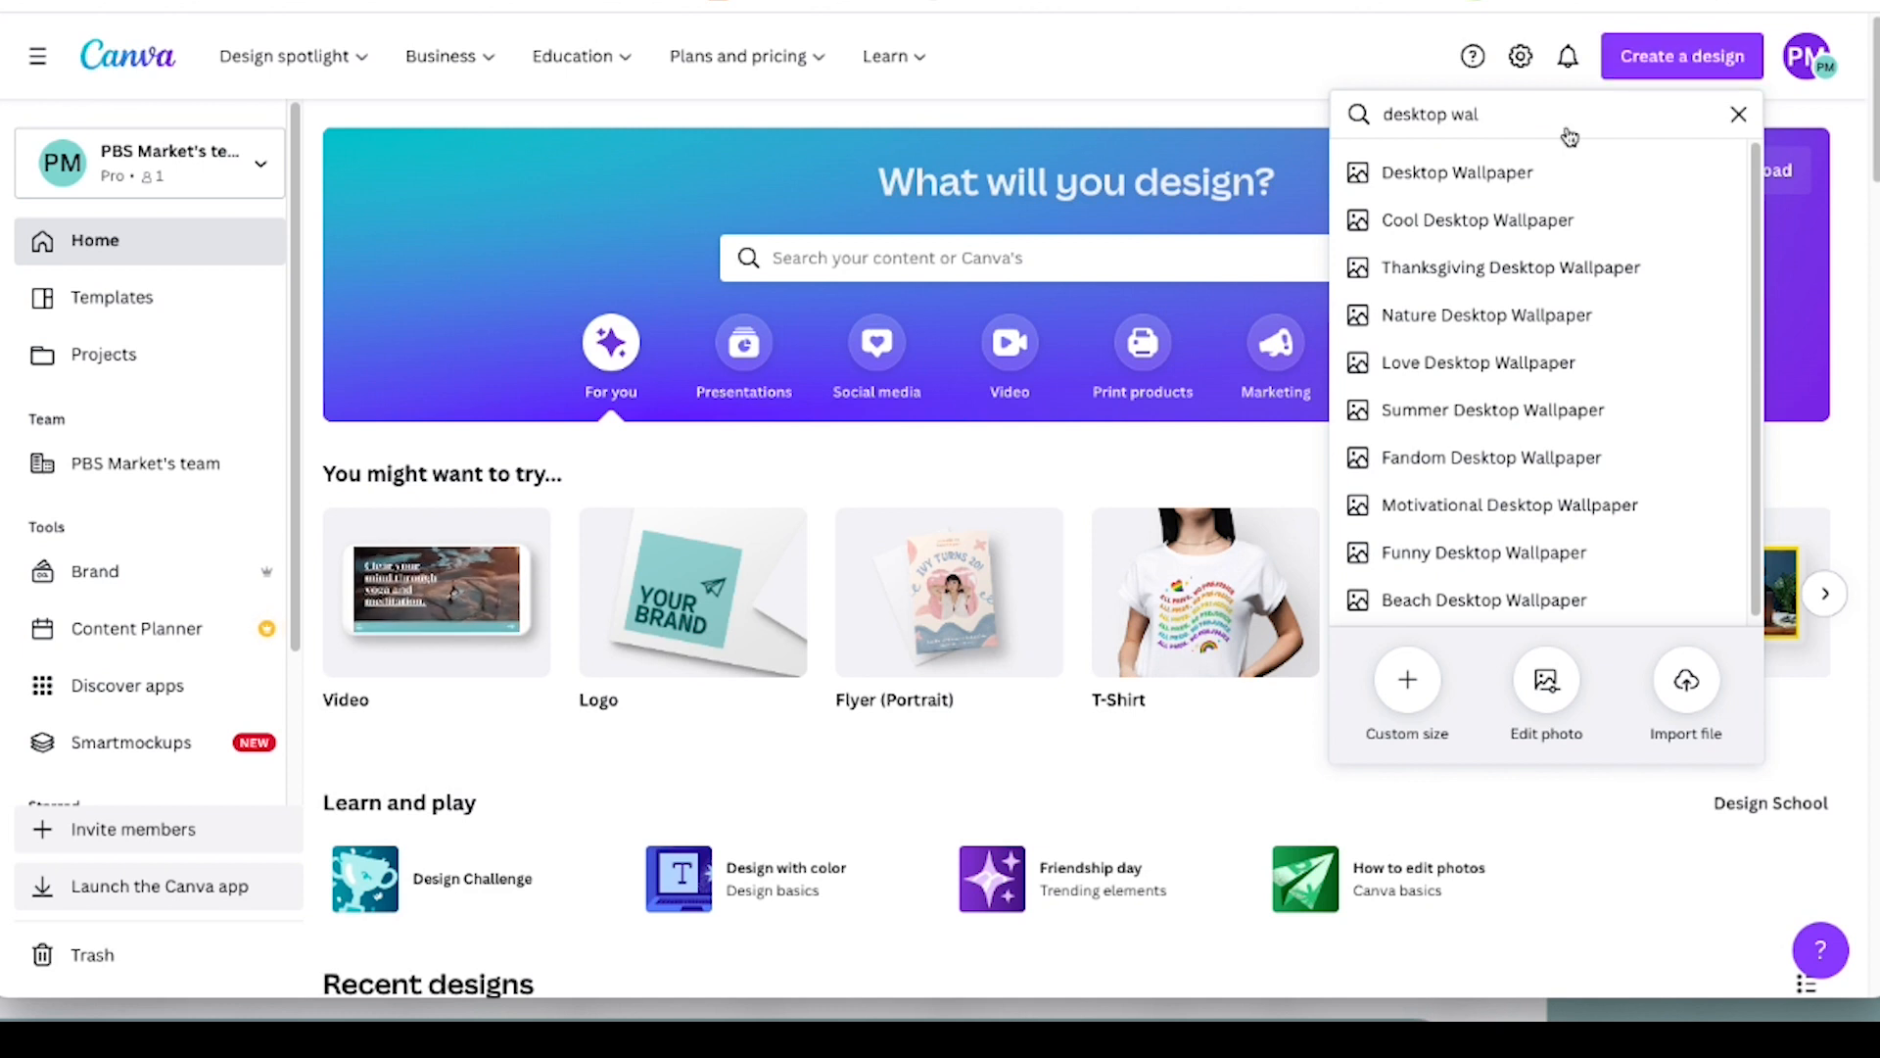
click(1447, 186)
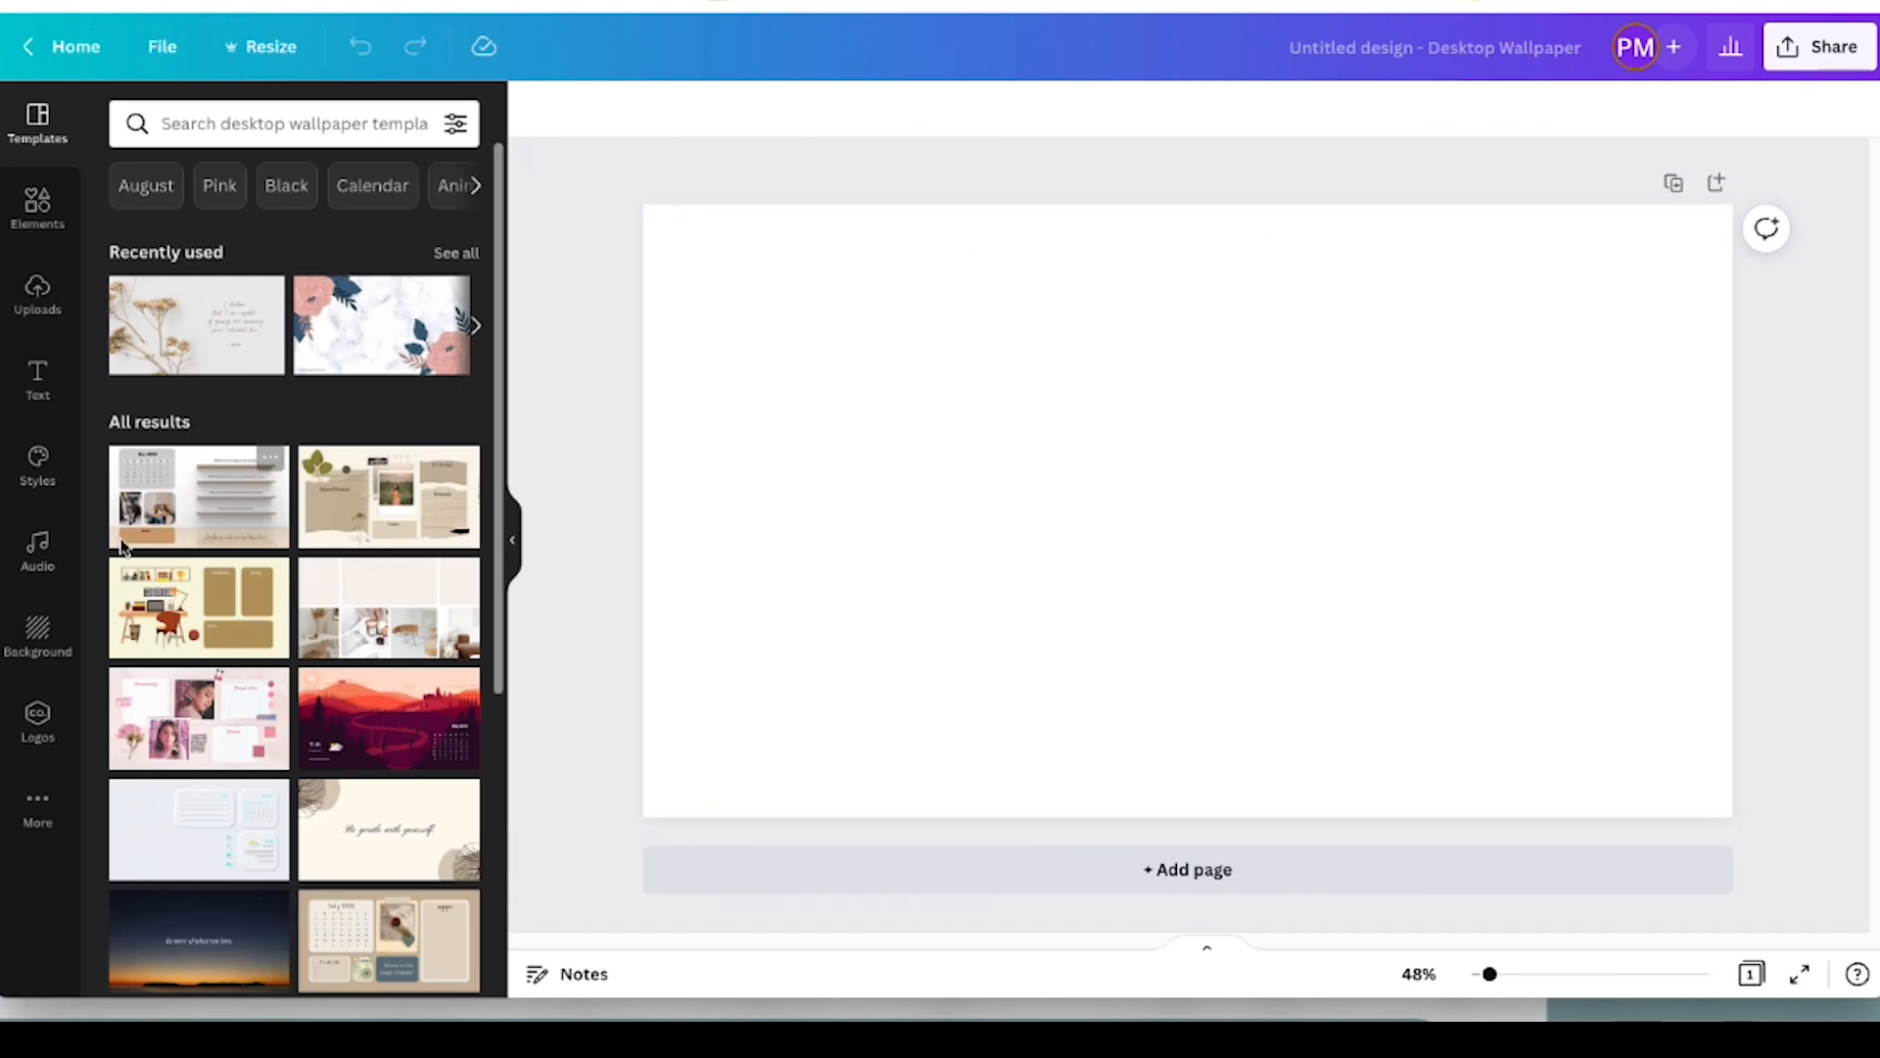
Apply the Dec 2022 calendar and shelves template to page 1, and add a second page with the "School Projects" collage template
scroll(227, 534, down, 1)
scroll(227, 534, down, 3)
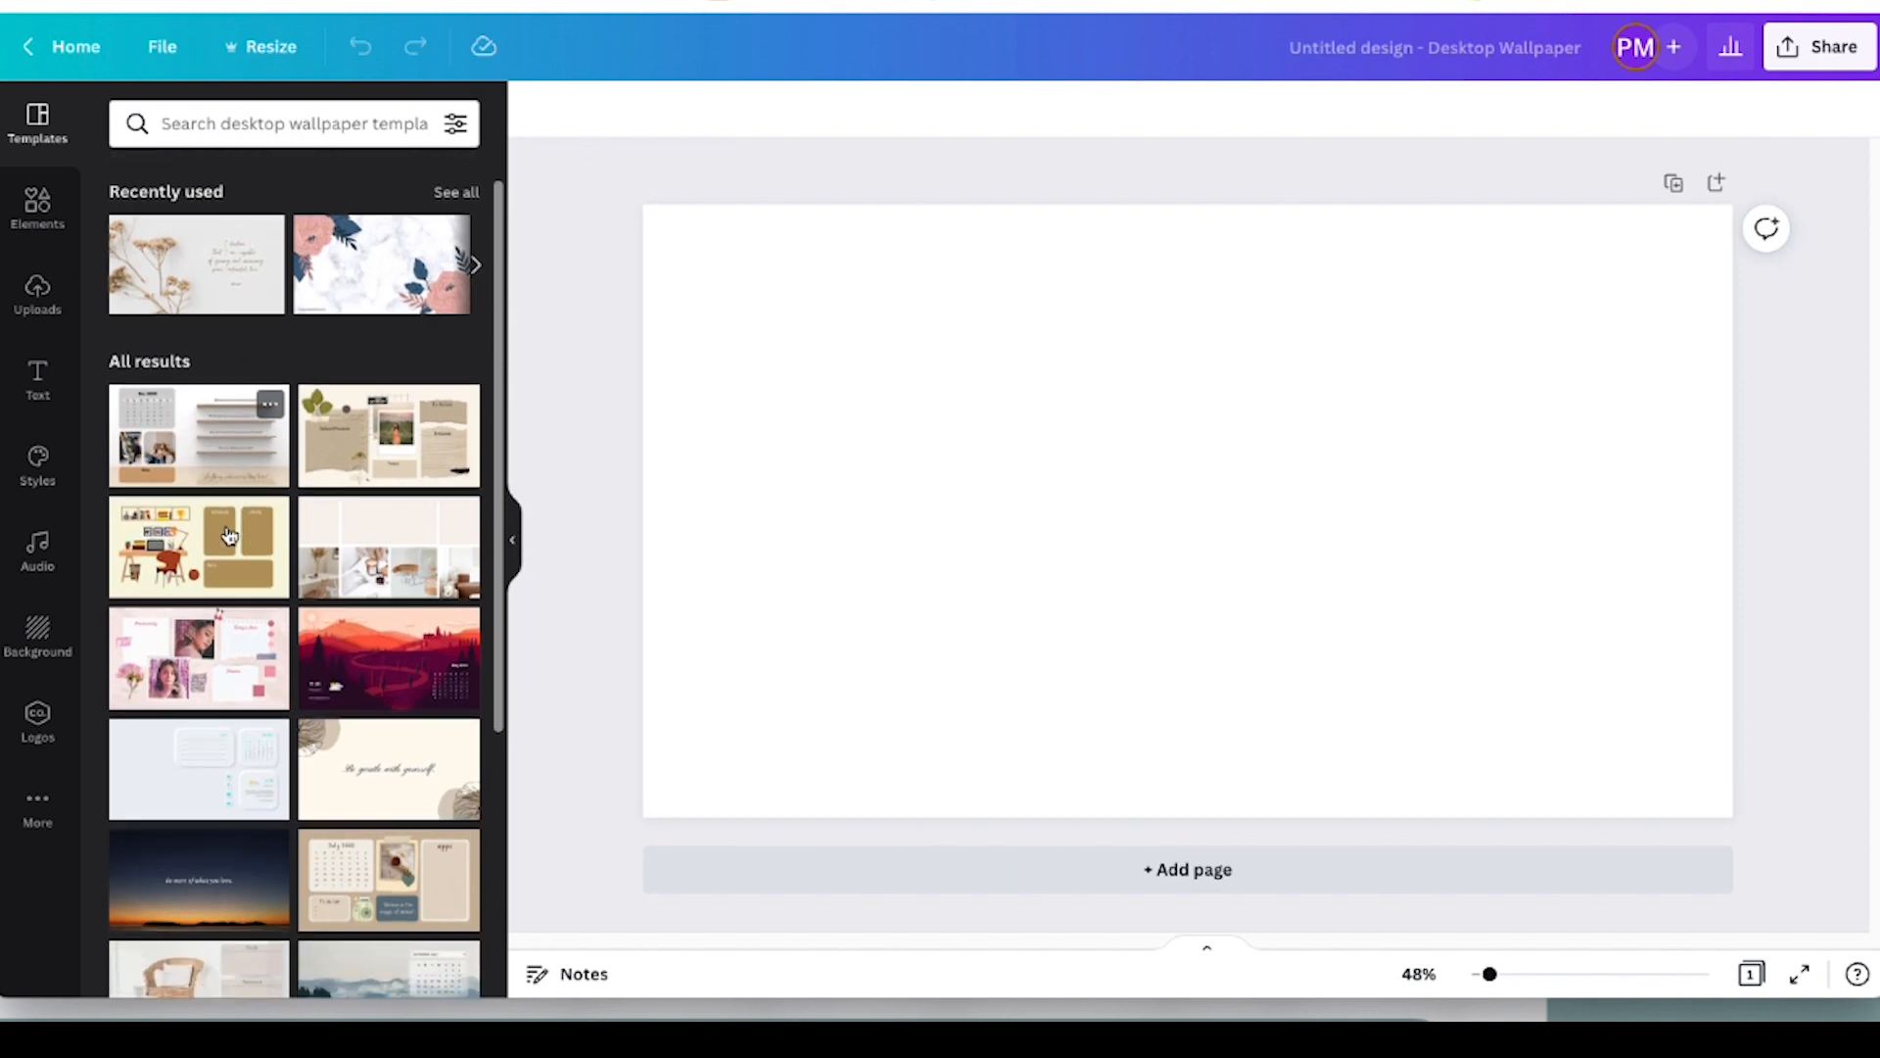
scroll(227, 534, down, 3)
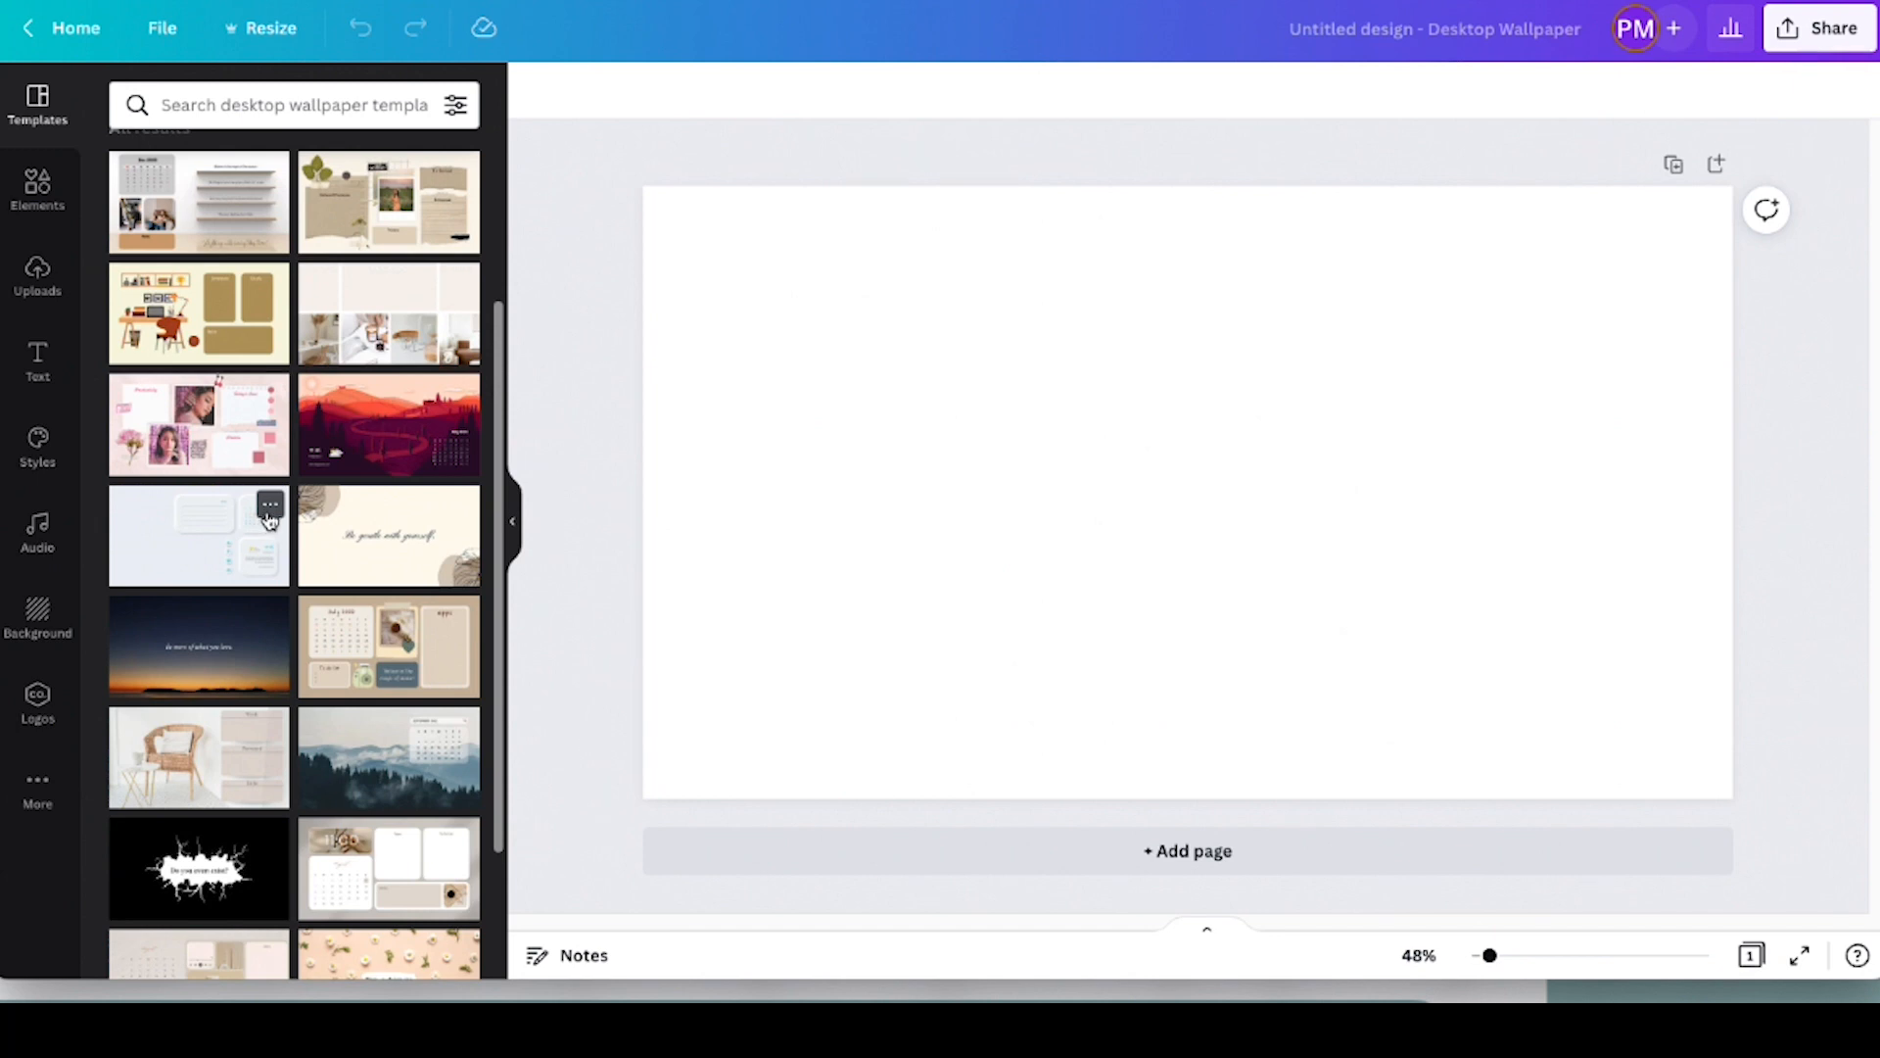
click(190, 189)
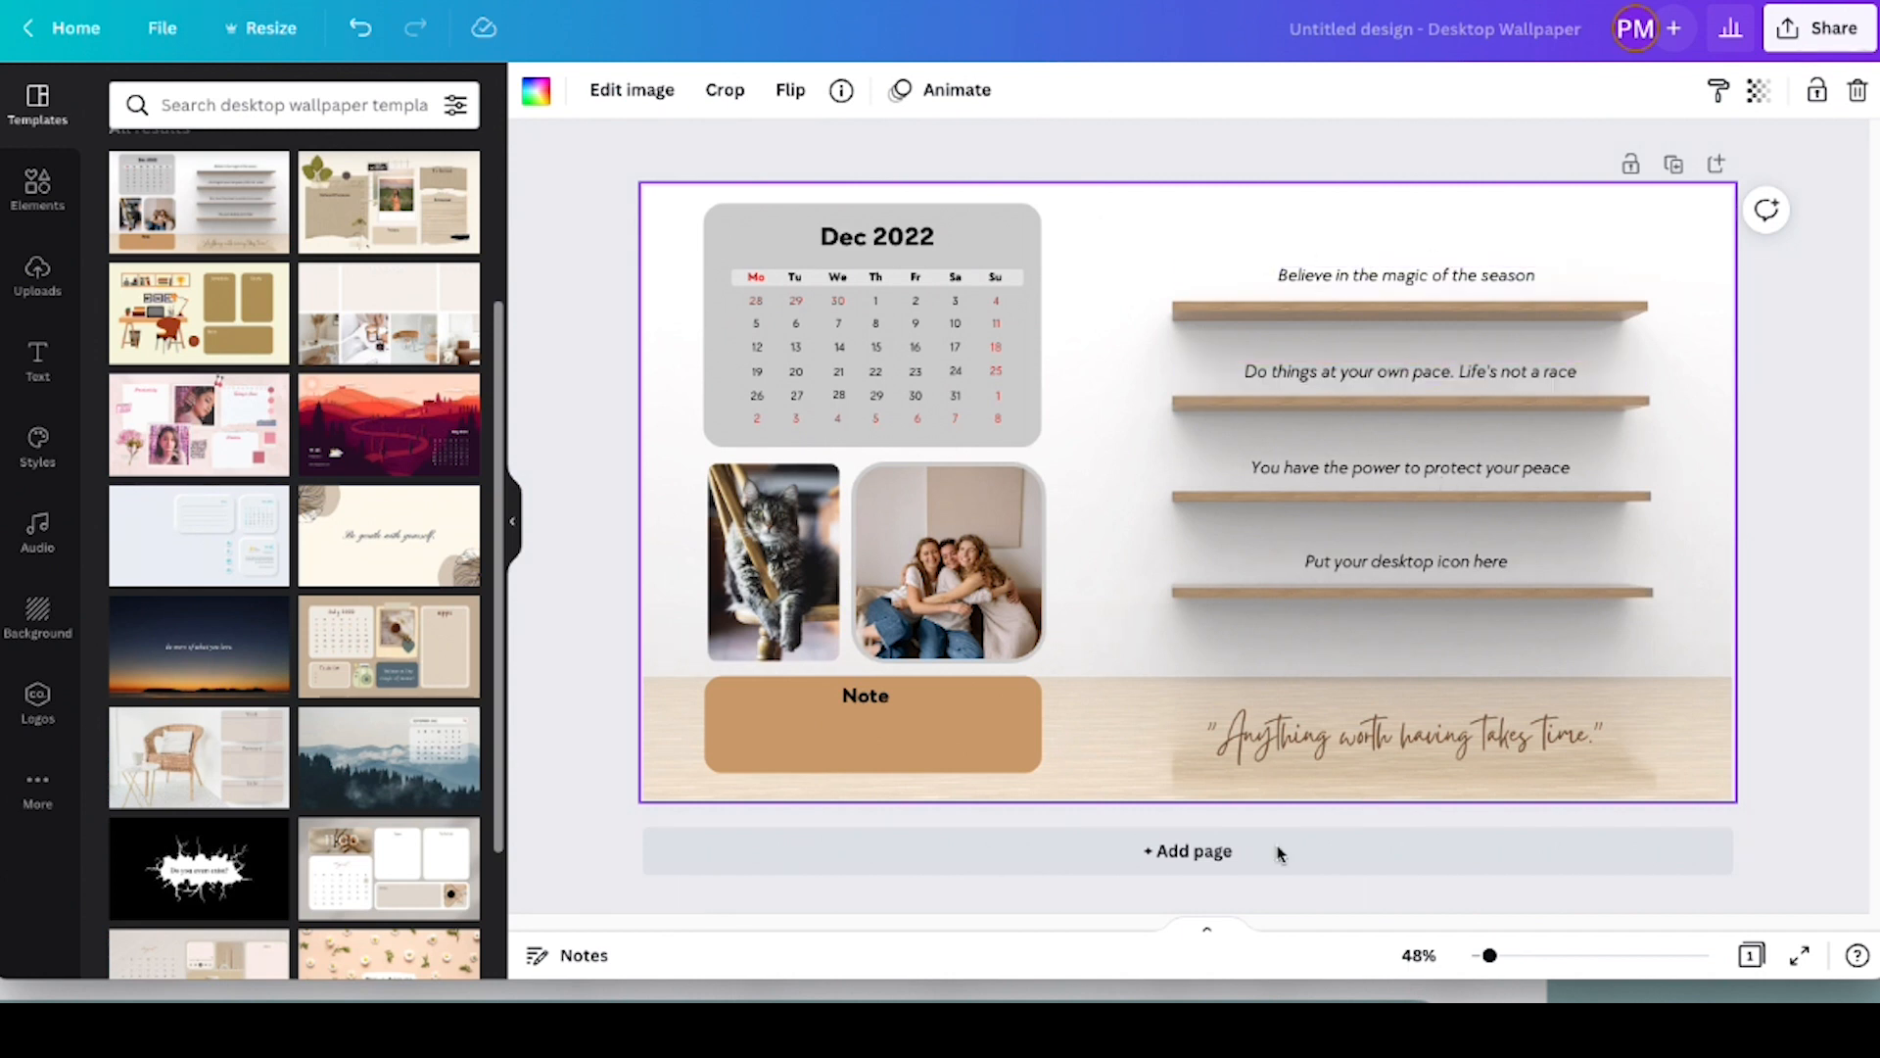
click(1148, 868)
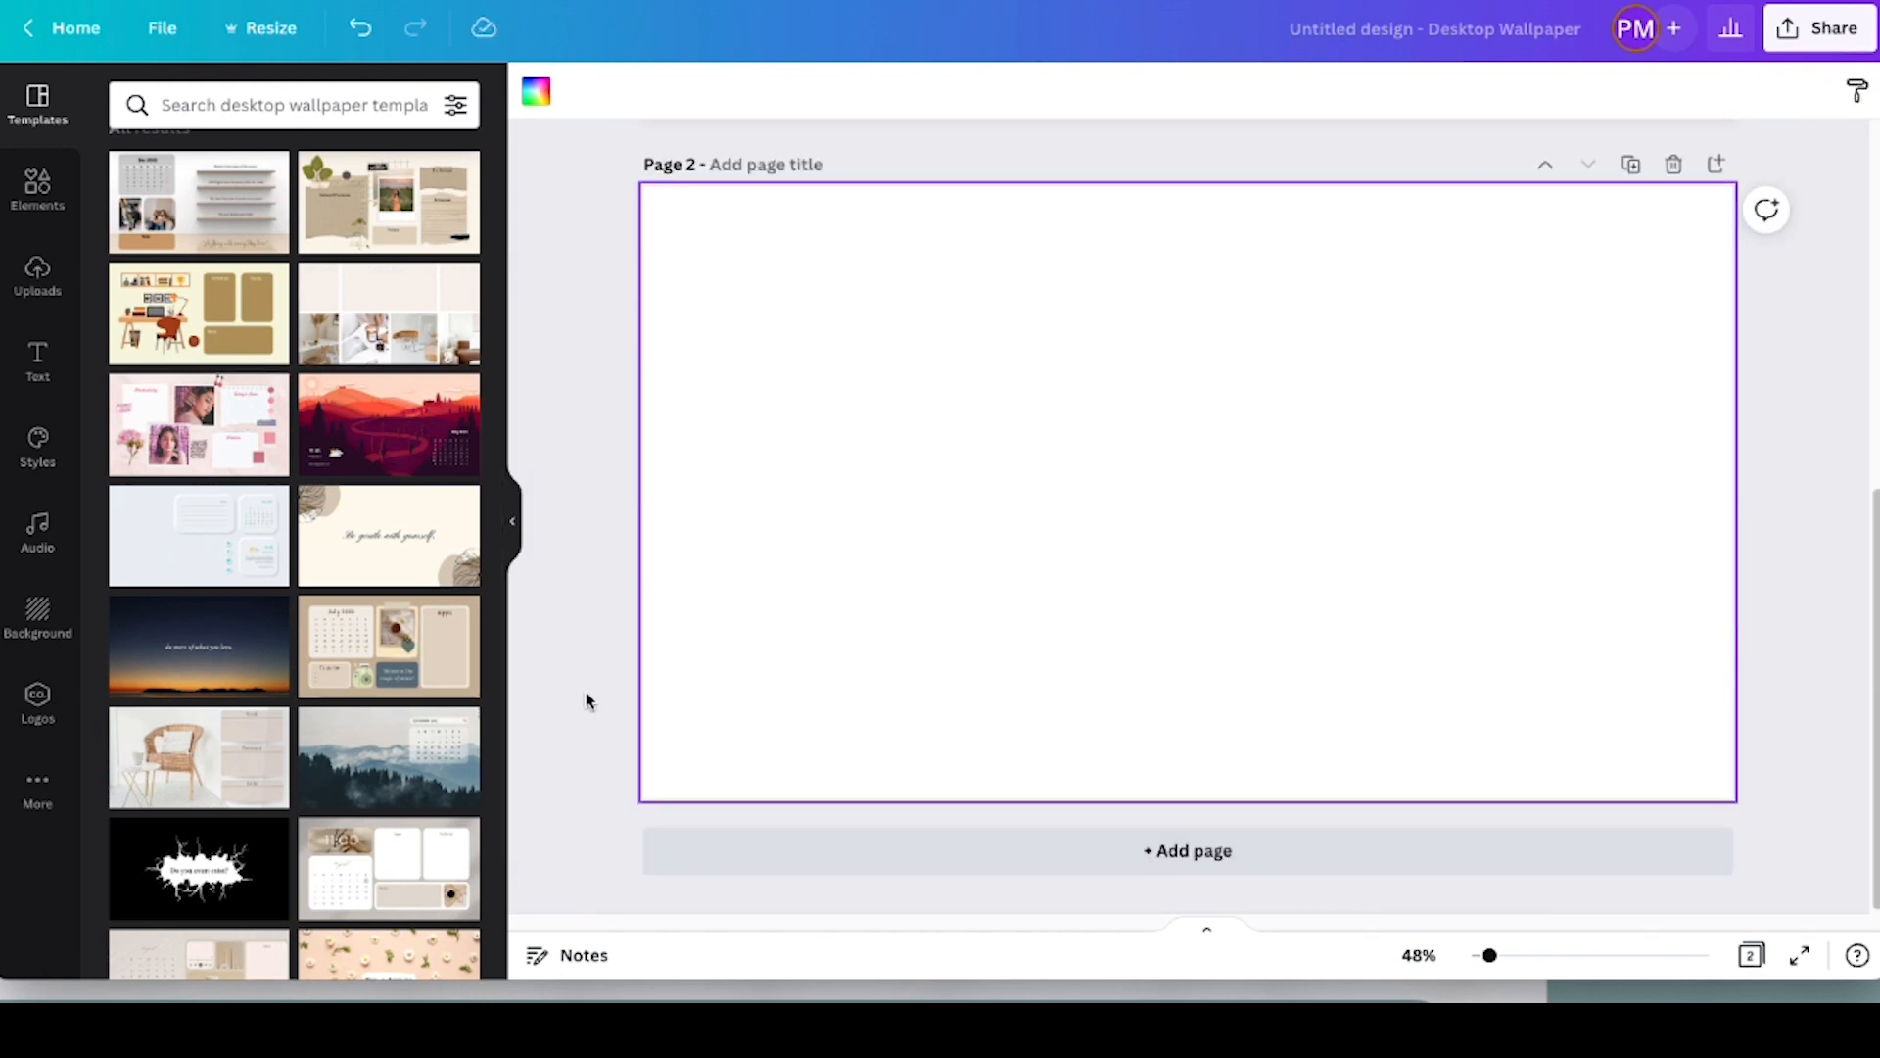
click(409, 215)
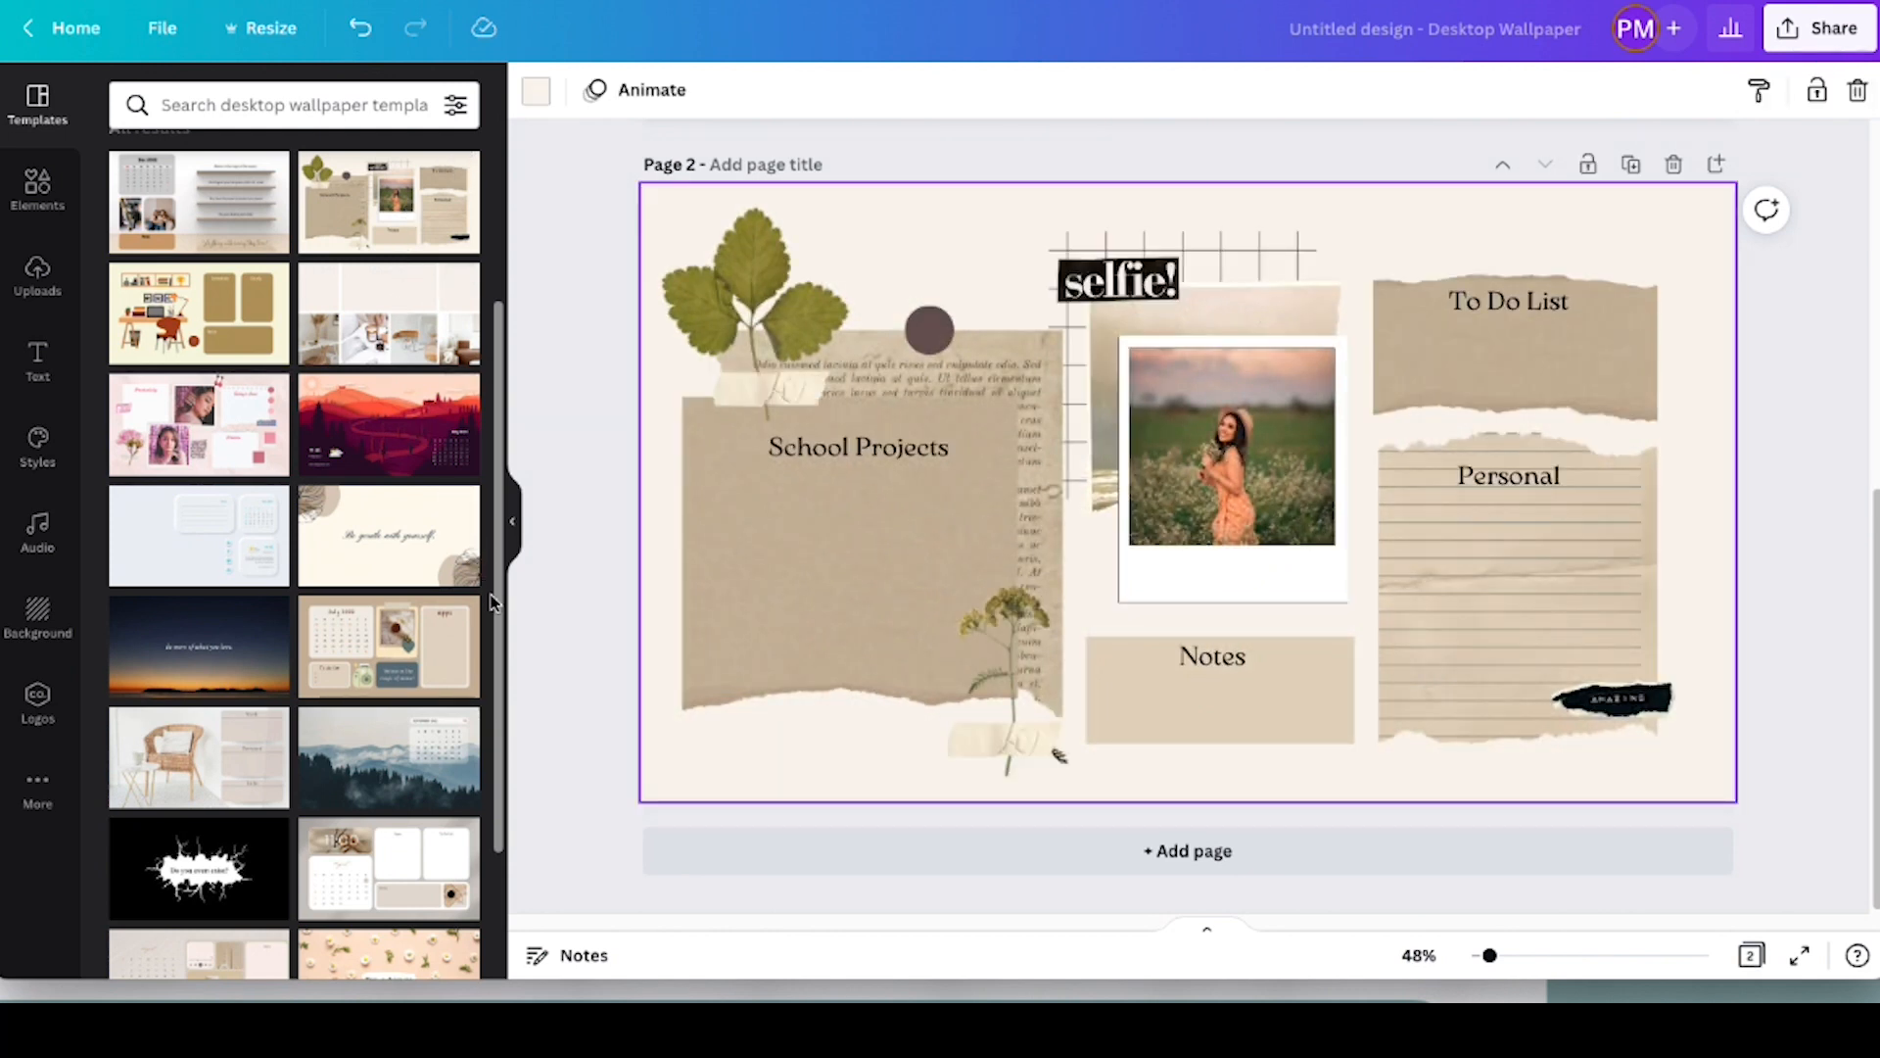
Select individual collage elements on page 2, such as the tape piece beneath the leaves, to inspect how the template is built
click(755, 244)
click(1021, 603)
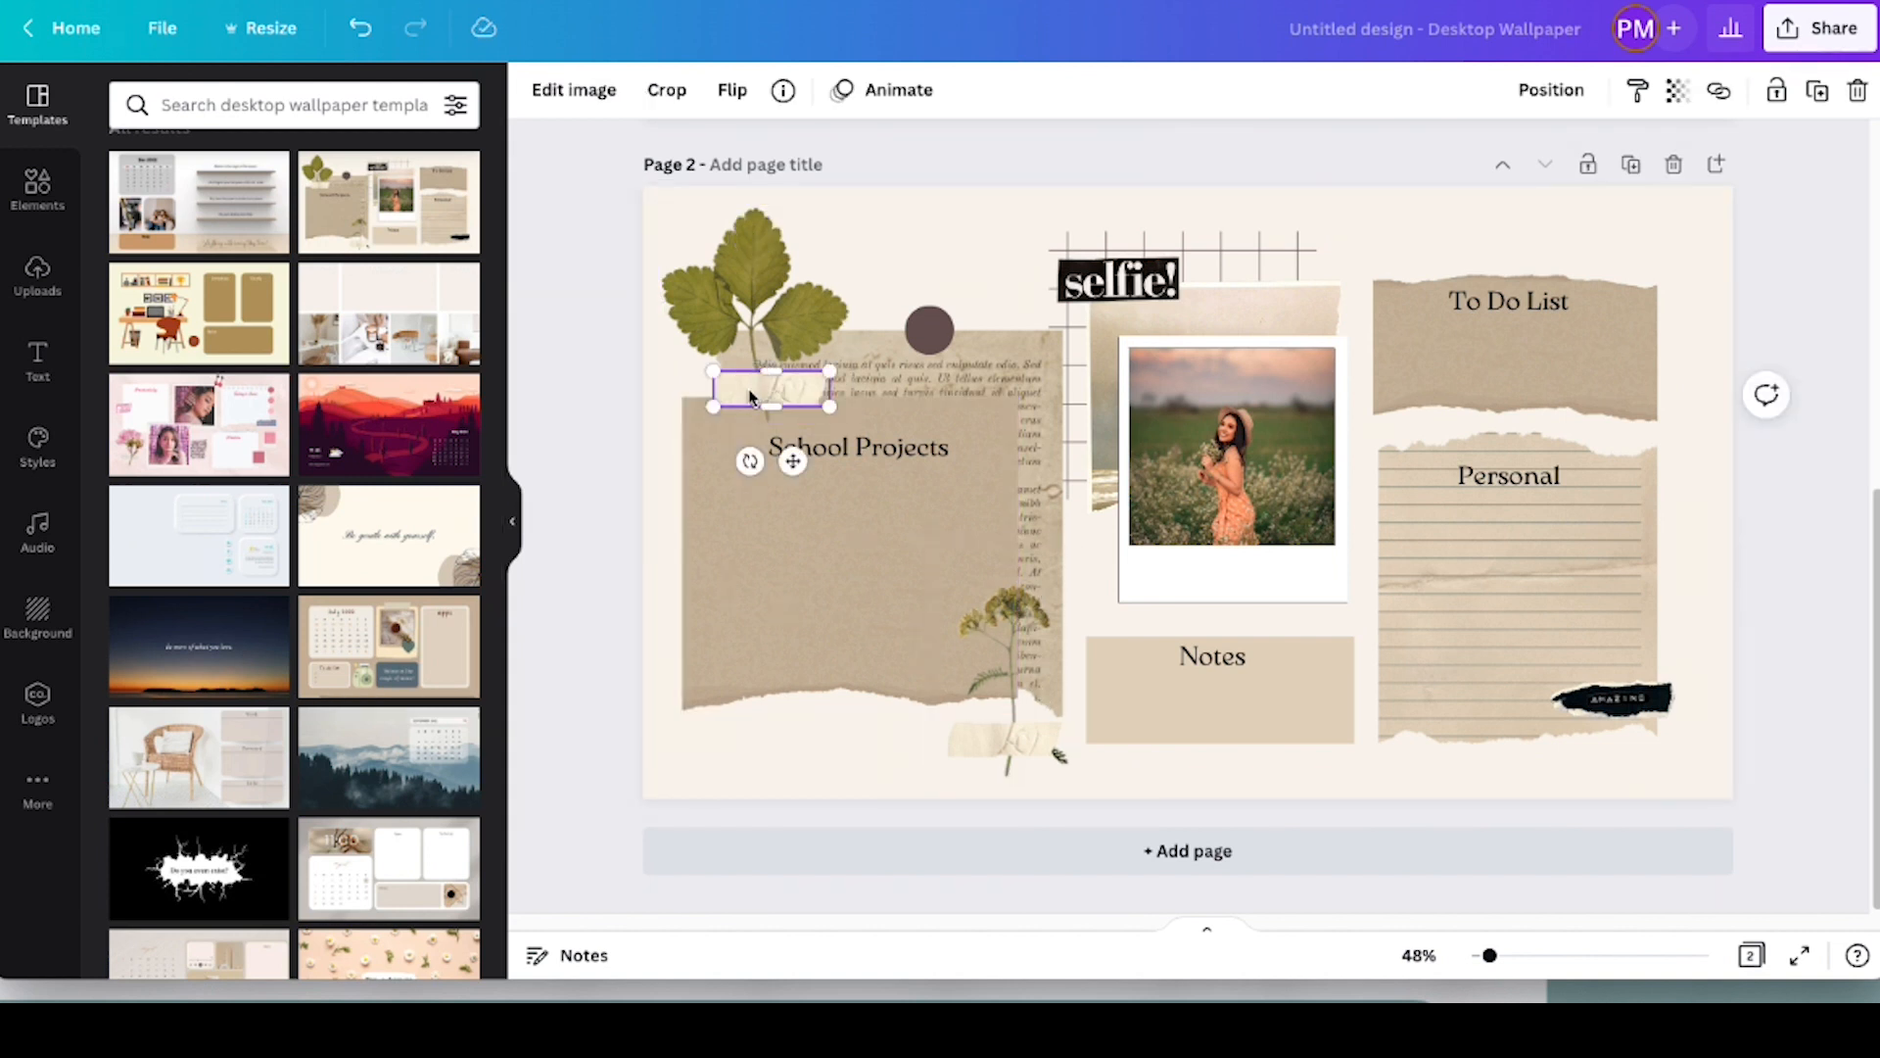
click(642, 461)
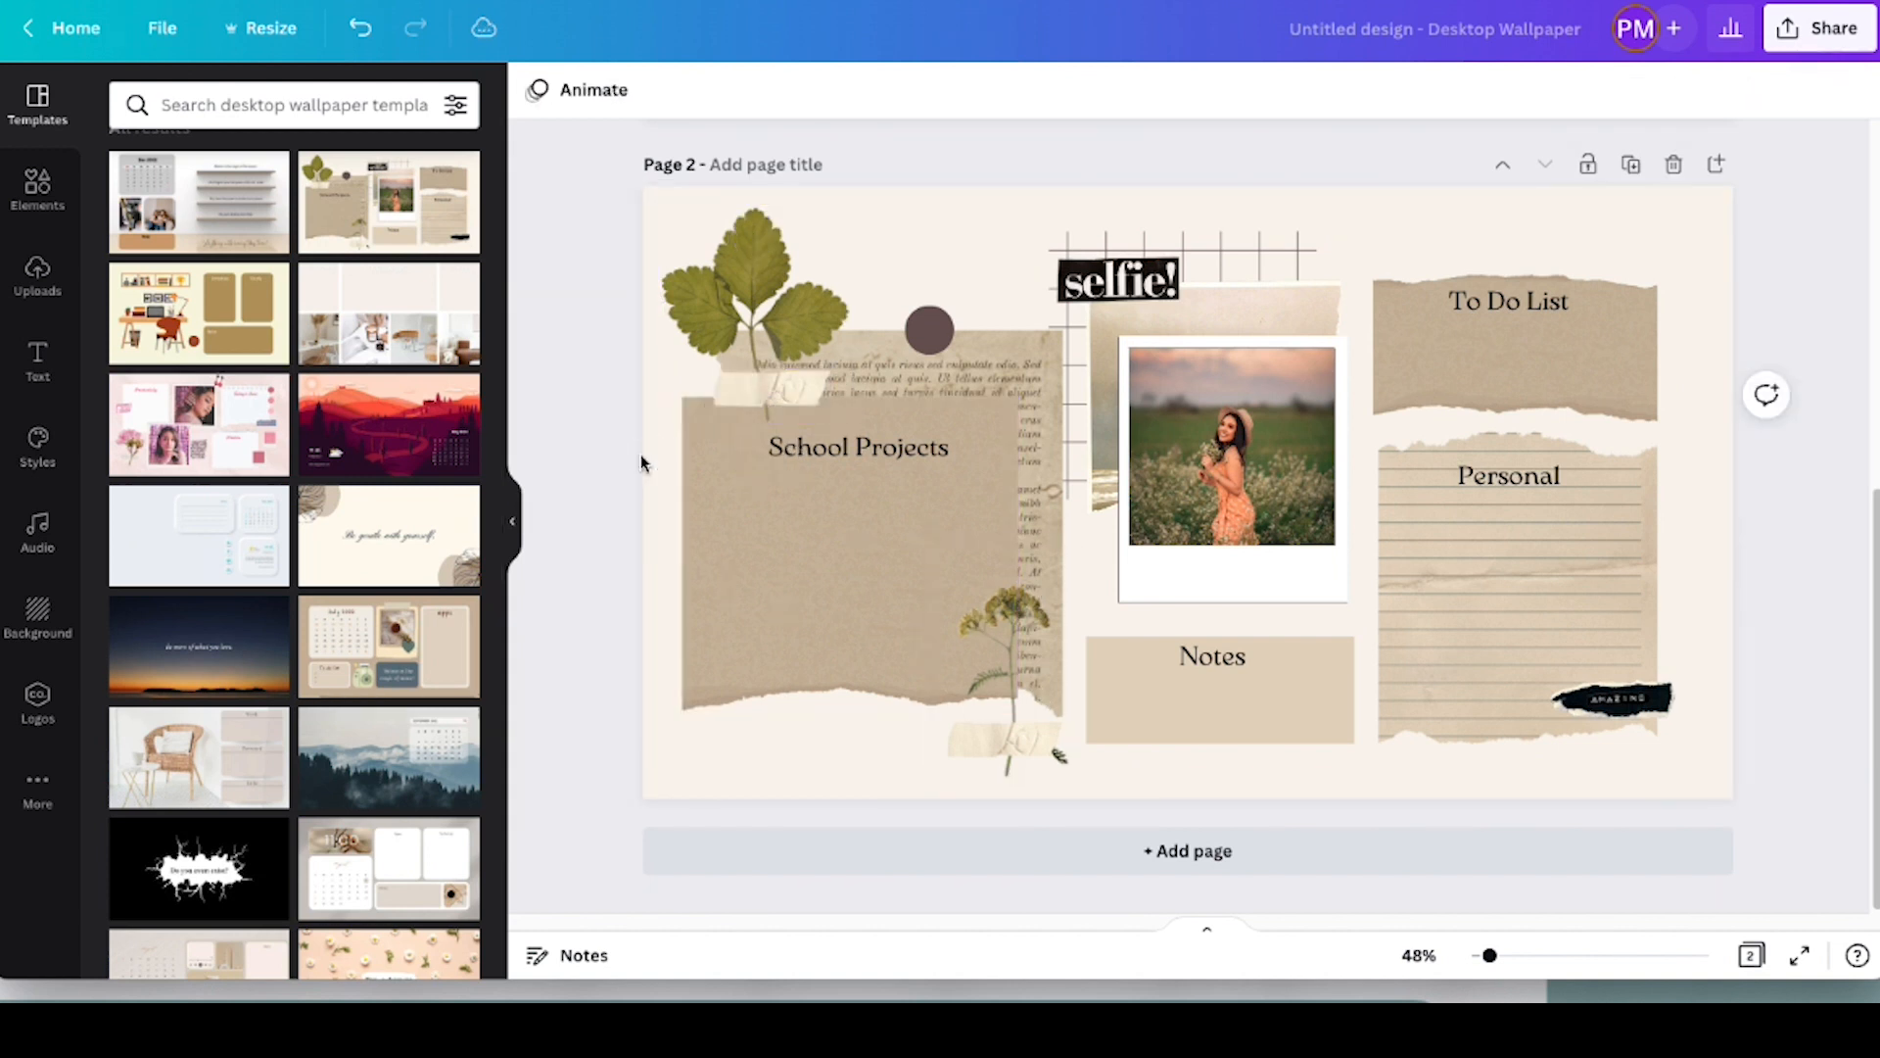
click(783, 398)
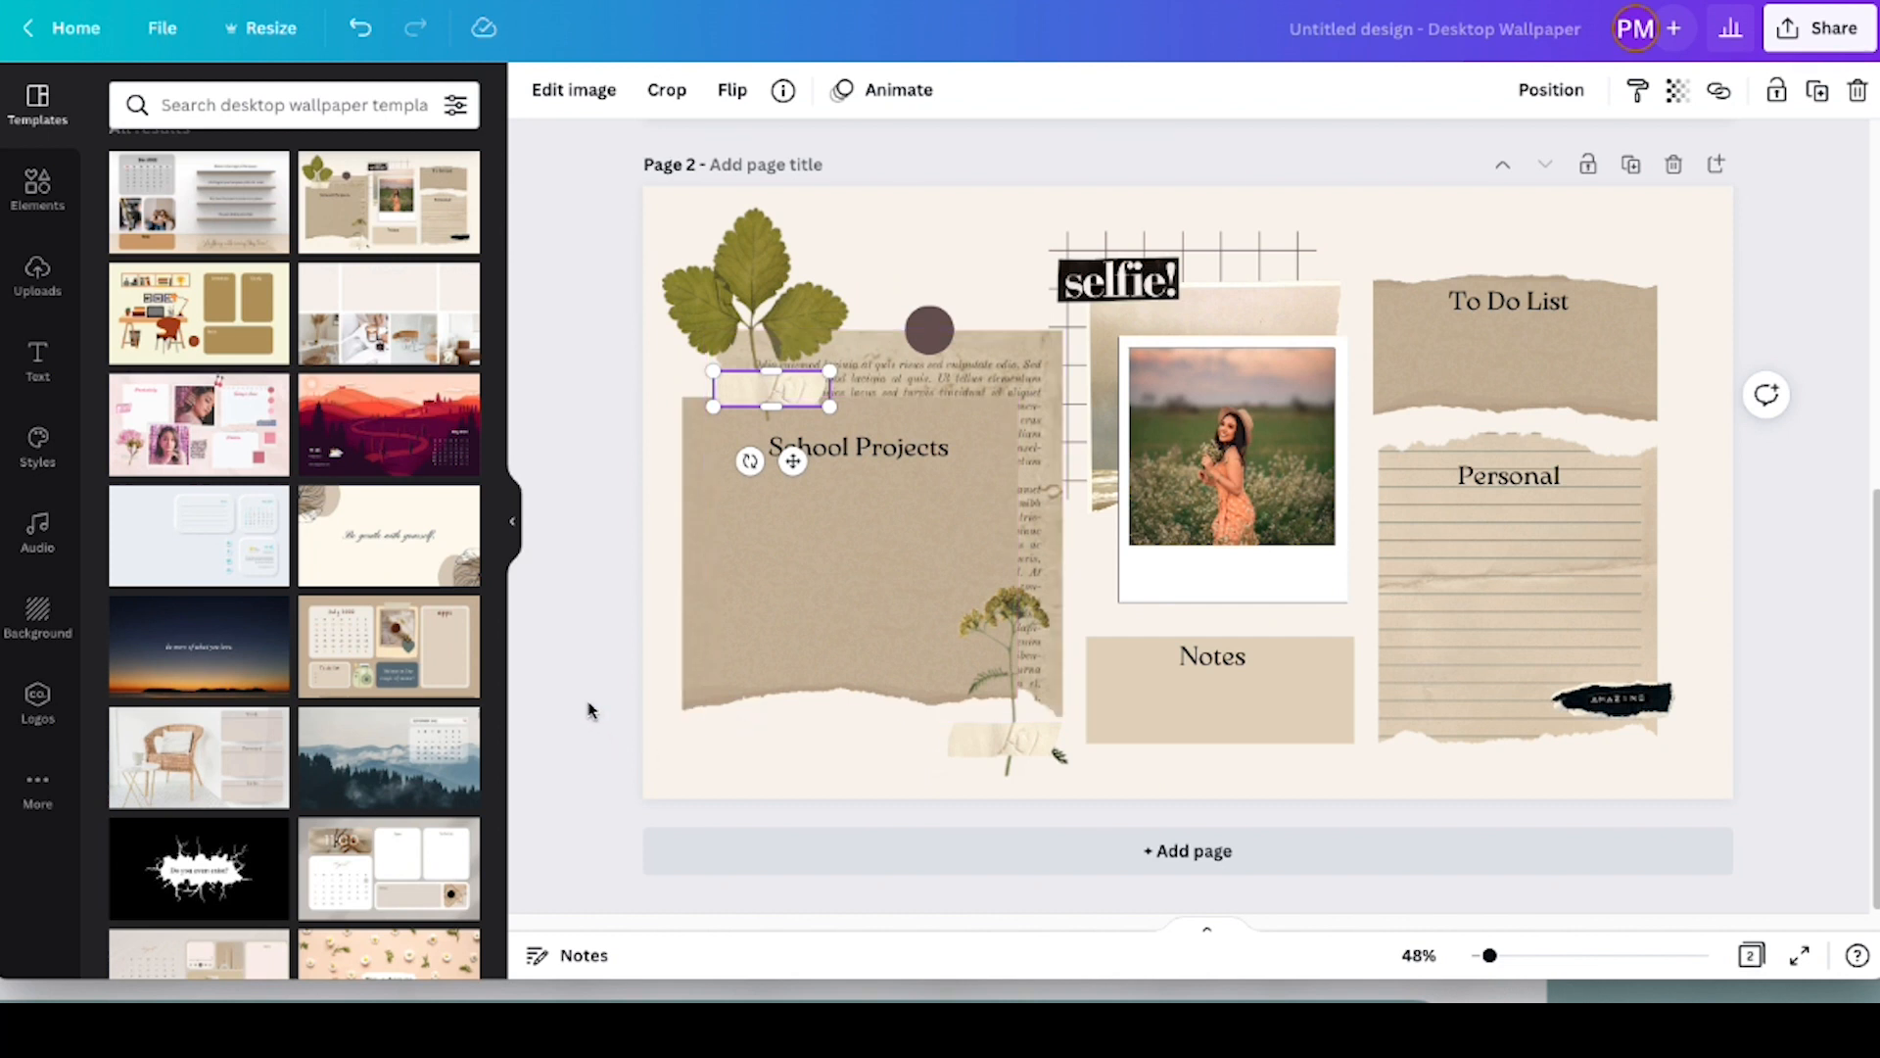
Add a third page, and try the "Be gentle with yourself." template on it before undoing that template
click(1162, 864)
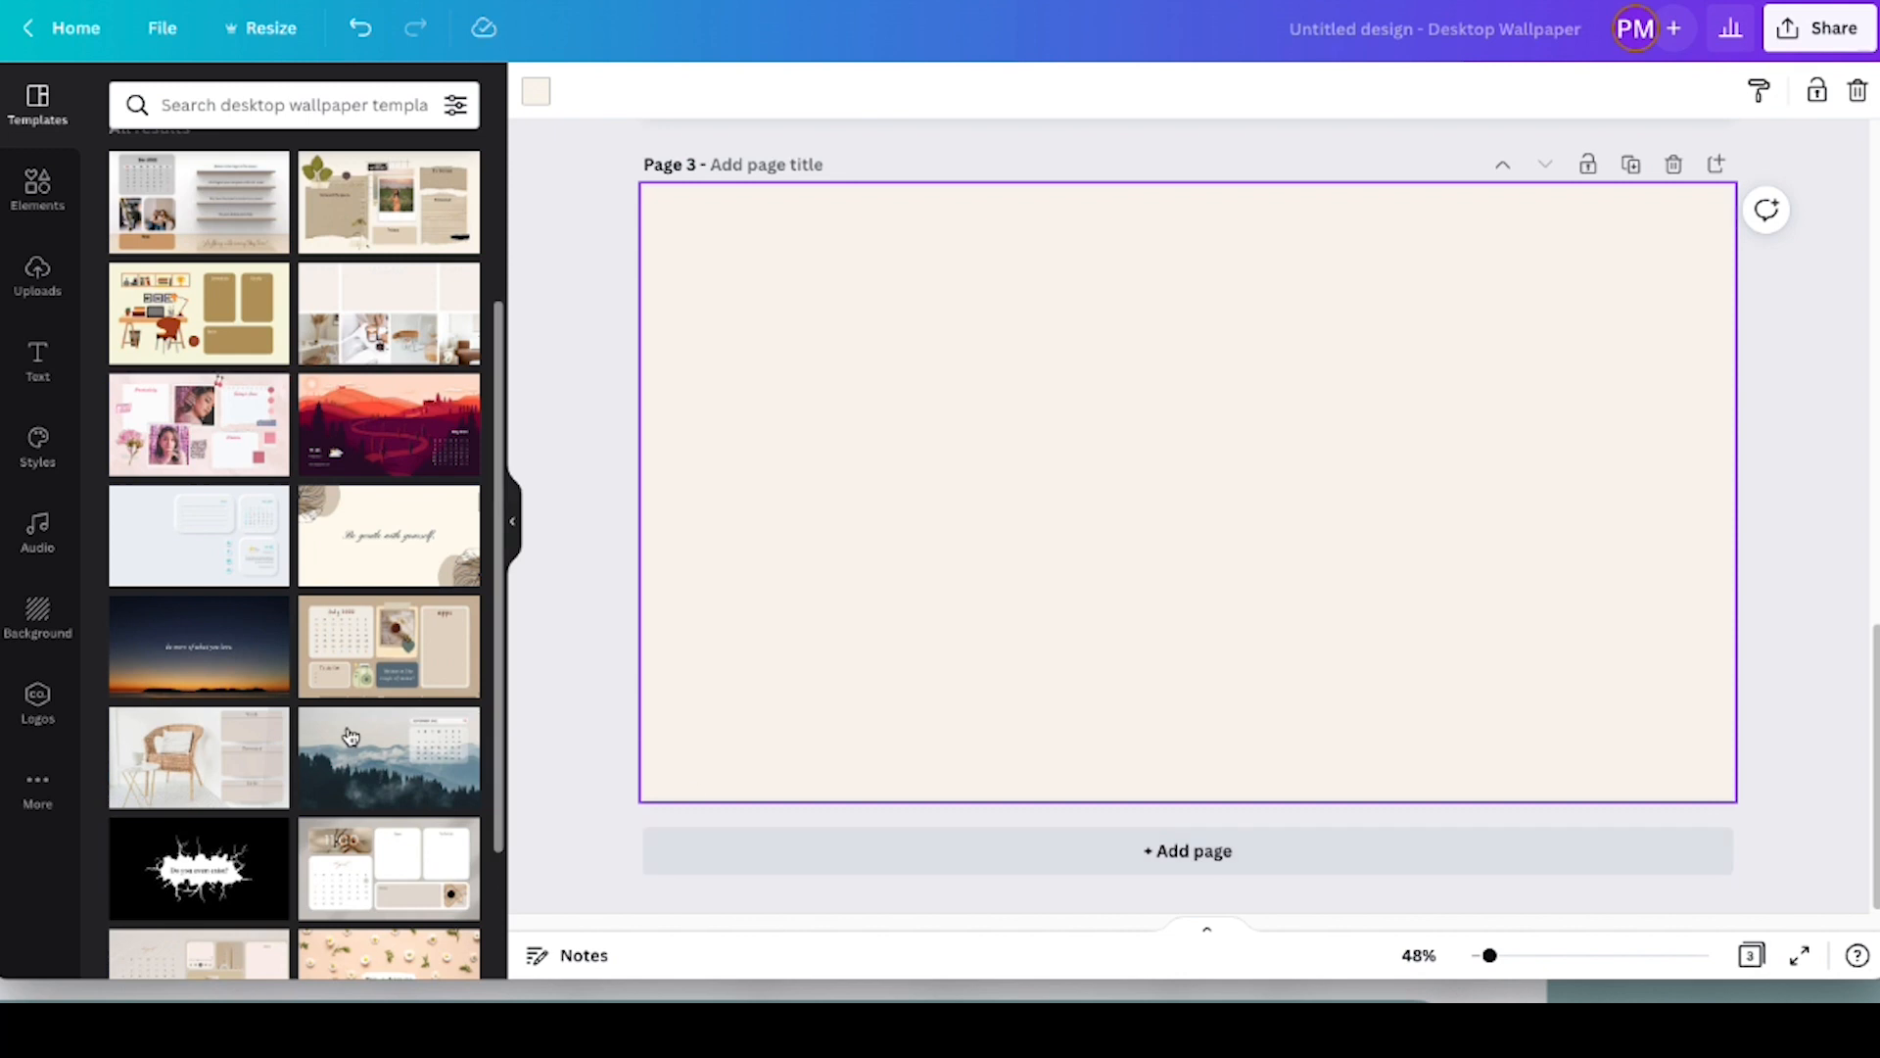
scroll(214, 624, down, 2)
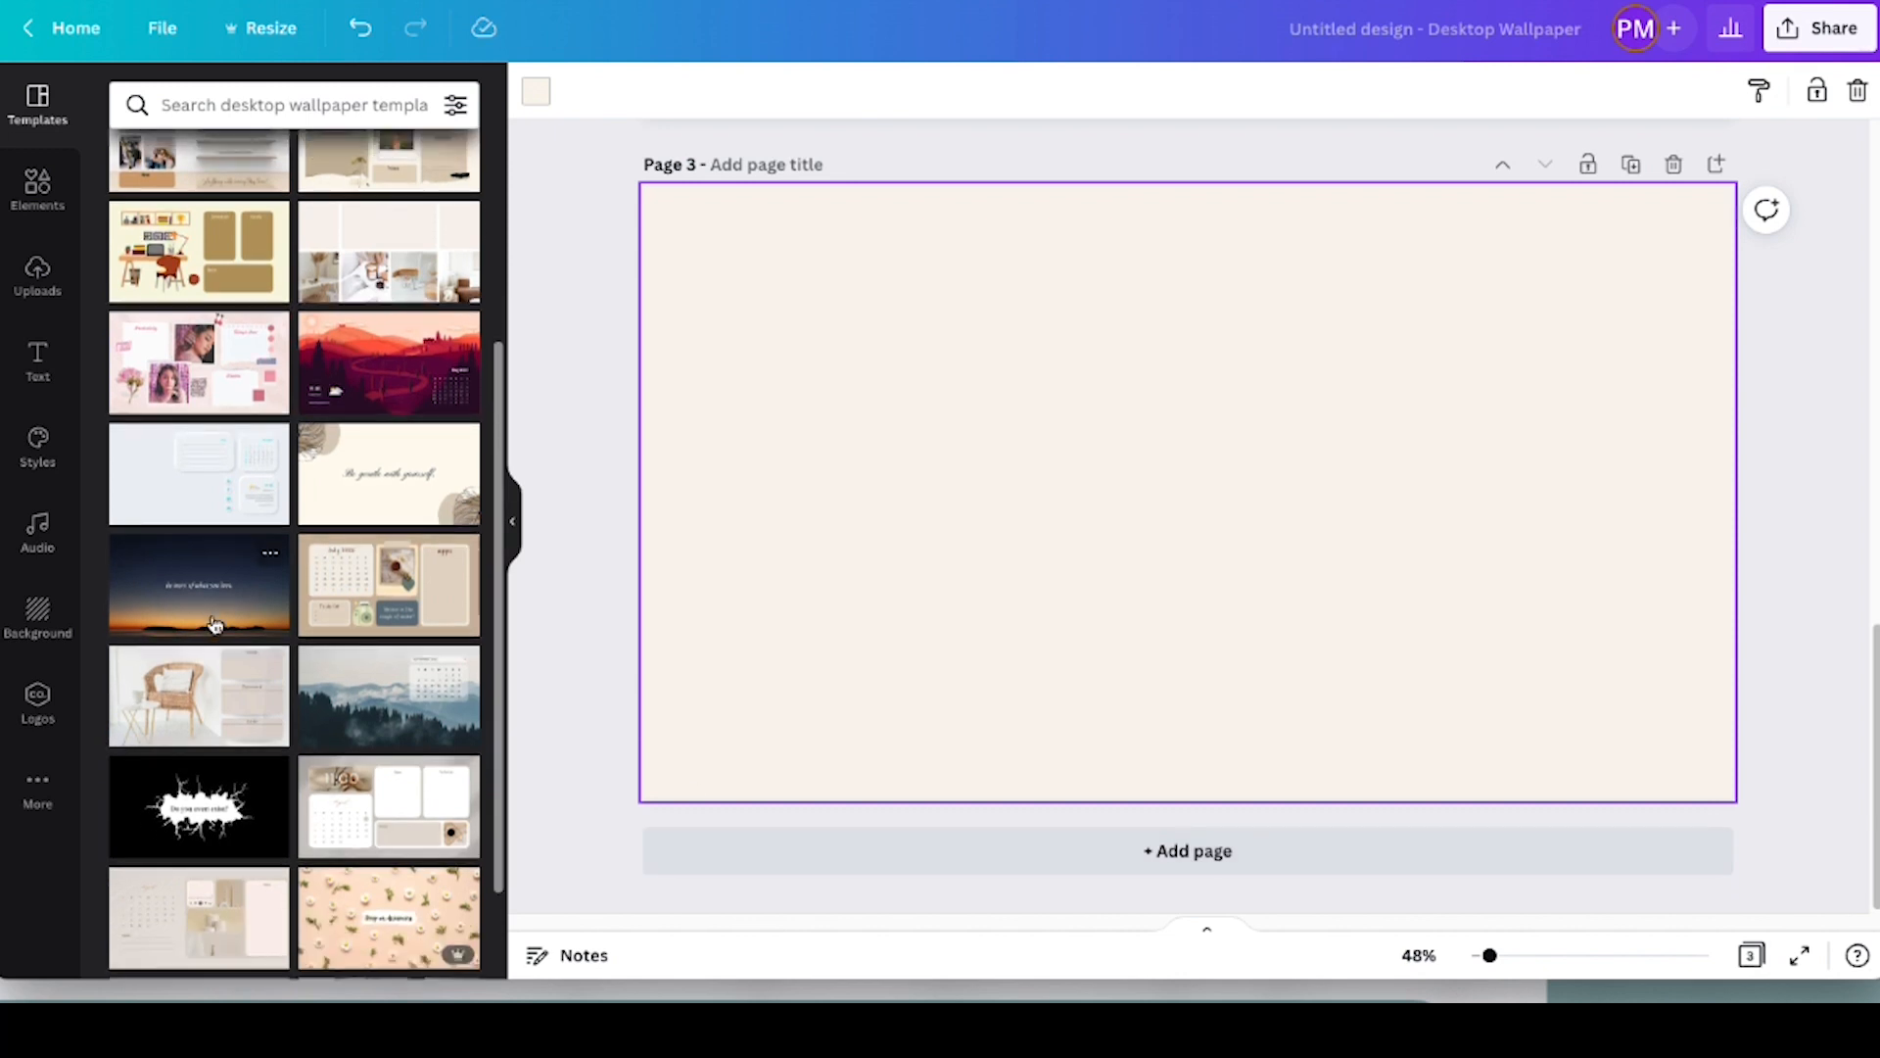
scroll(215, 624, down, 1)
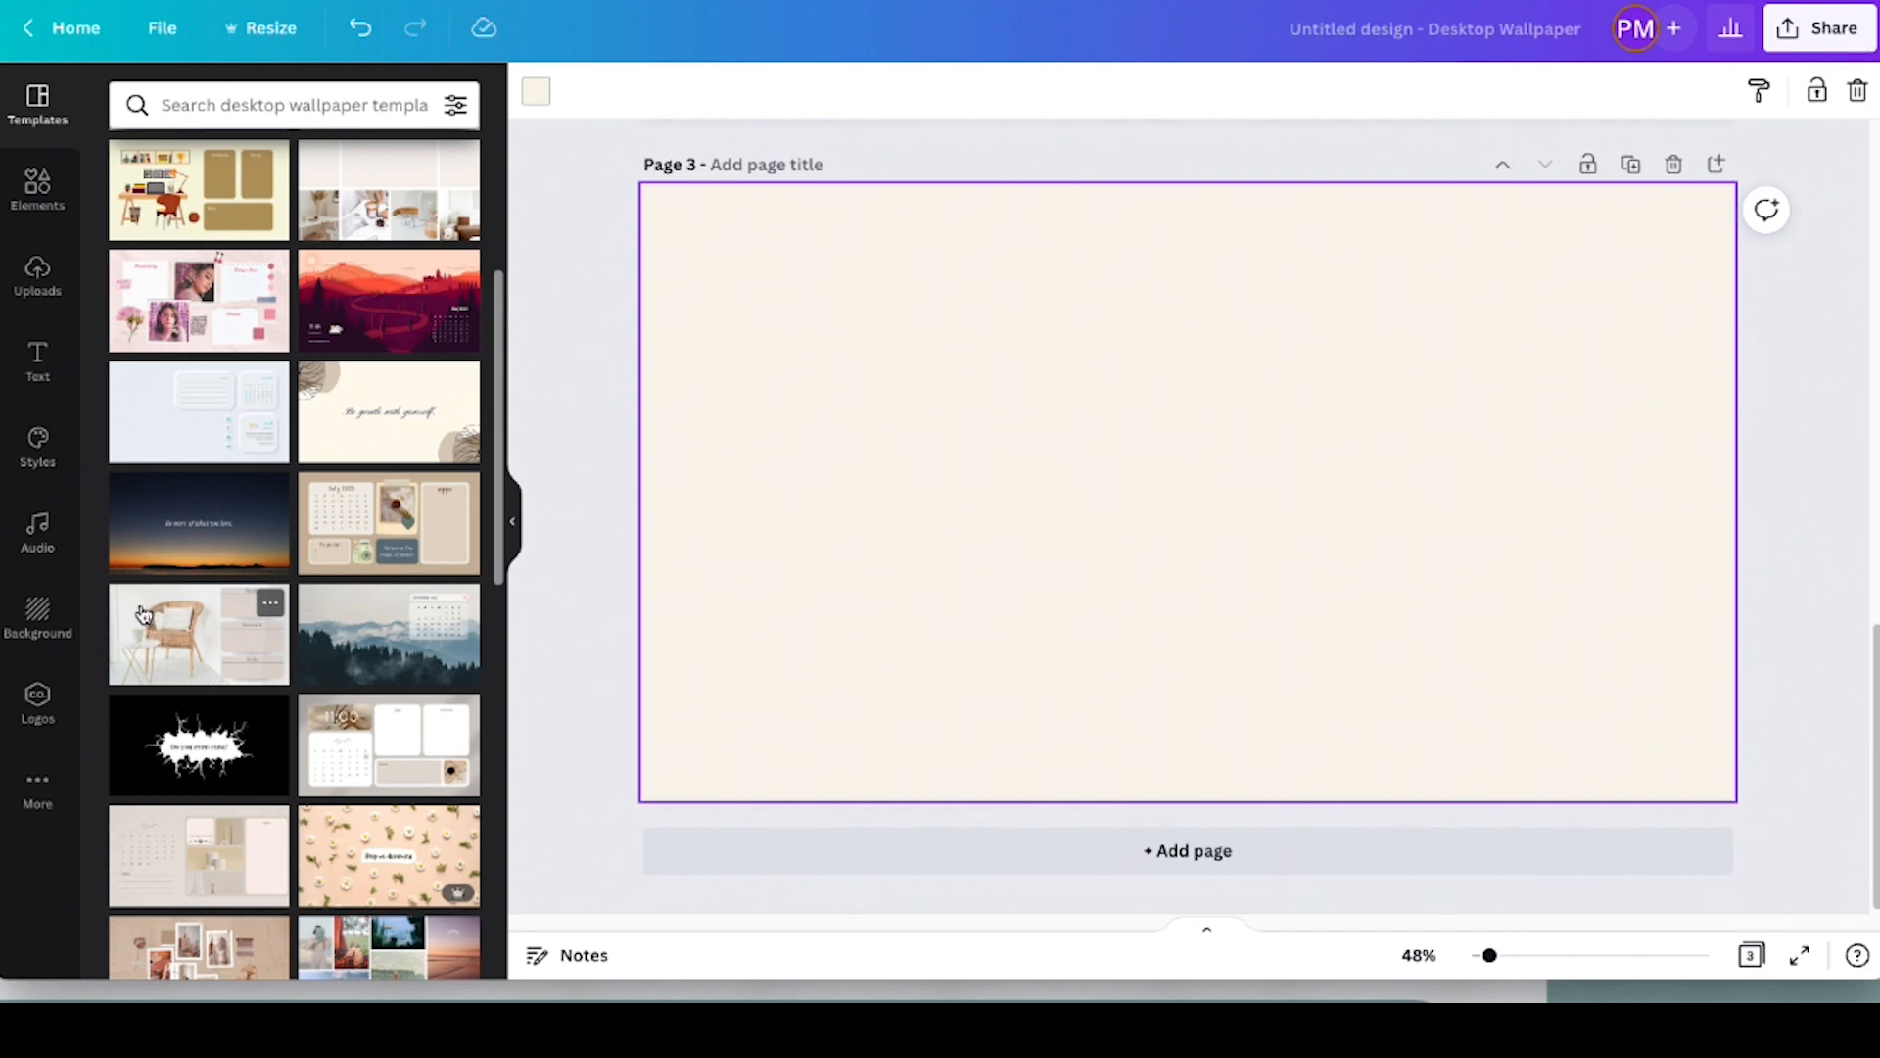
click(419, 431)
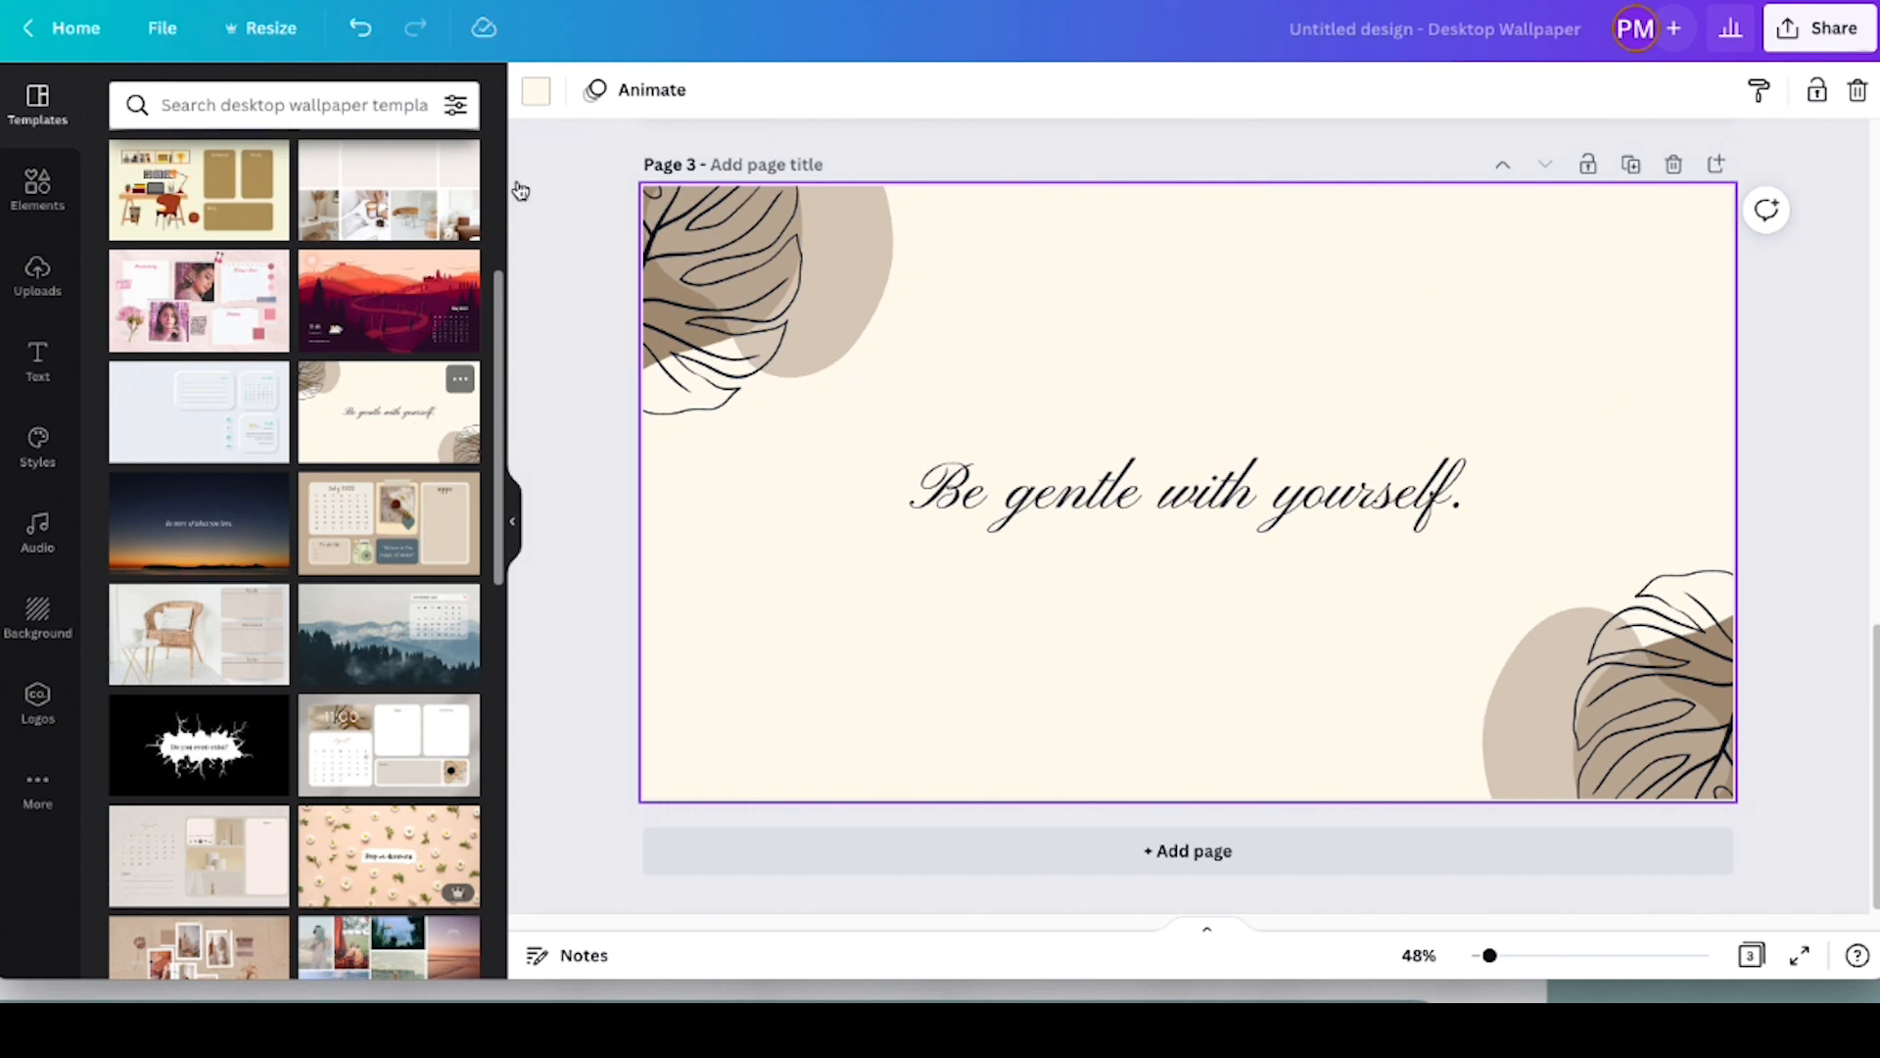
click(357, 41)
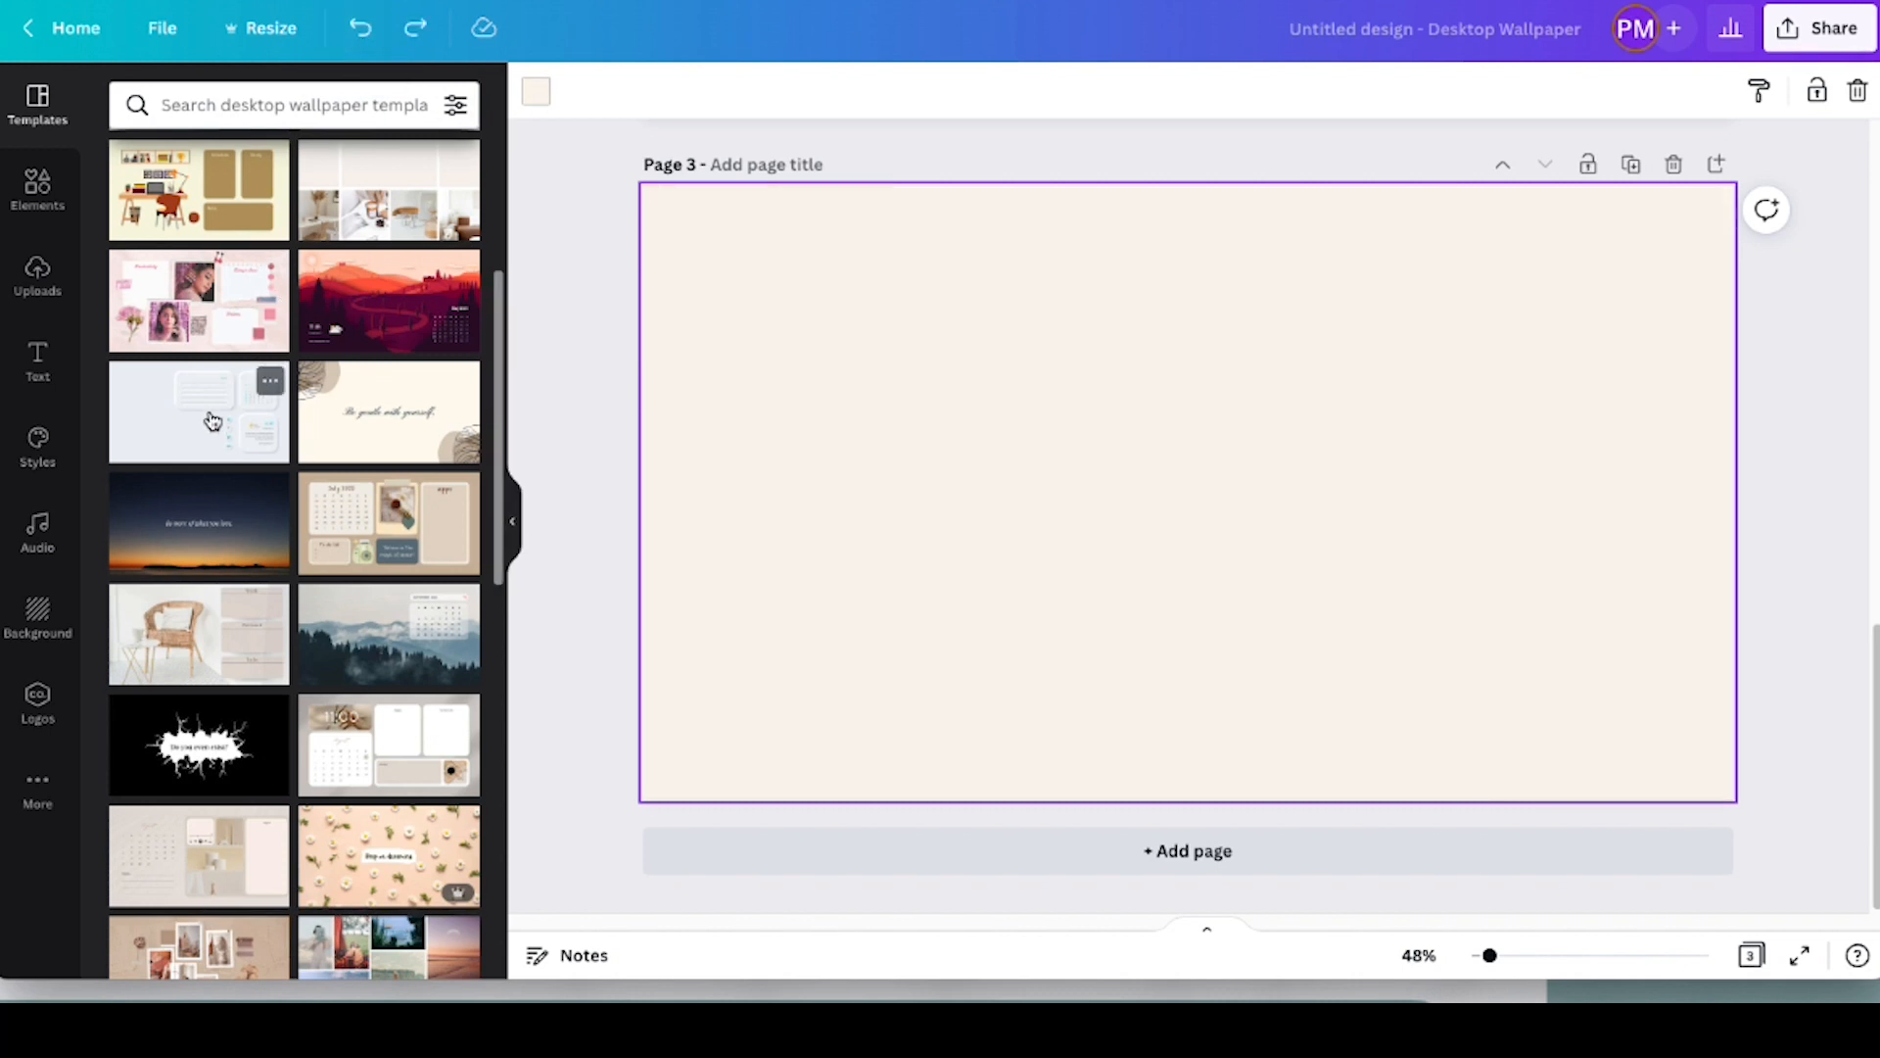
Apply the travel photo collage template with the beach, tent and handstand pictures to page 3
scroll(204, 412, down, 4)
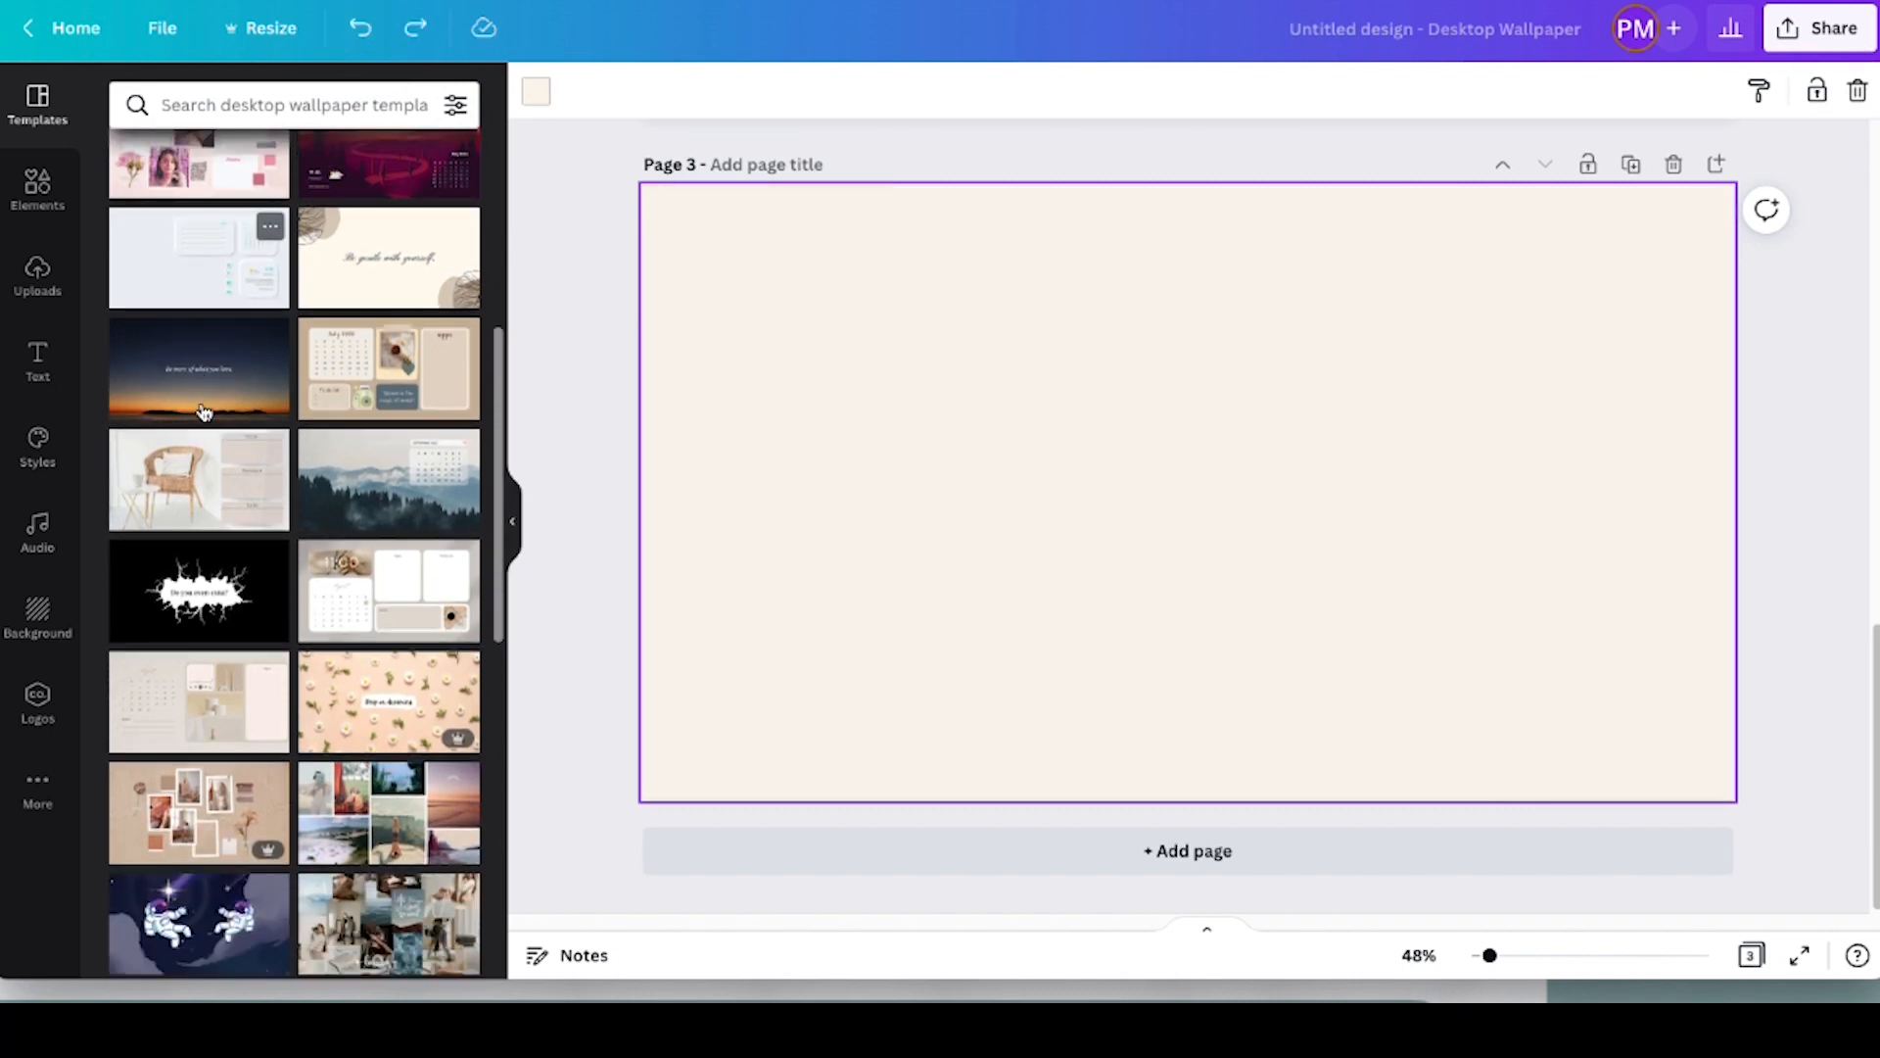
scroll(203, 411, down, 3)
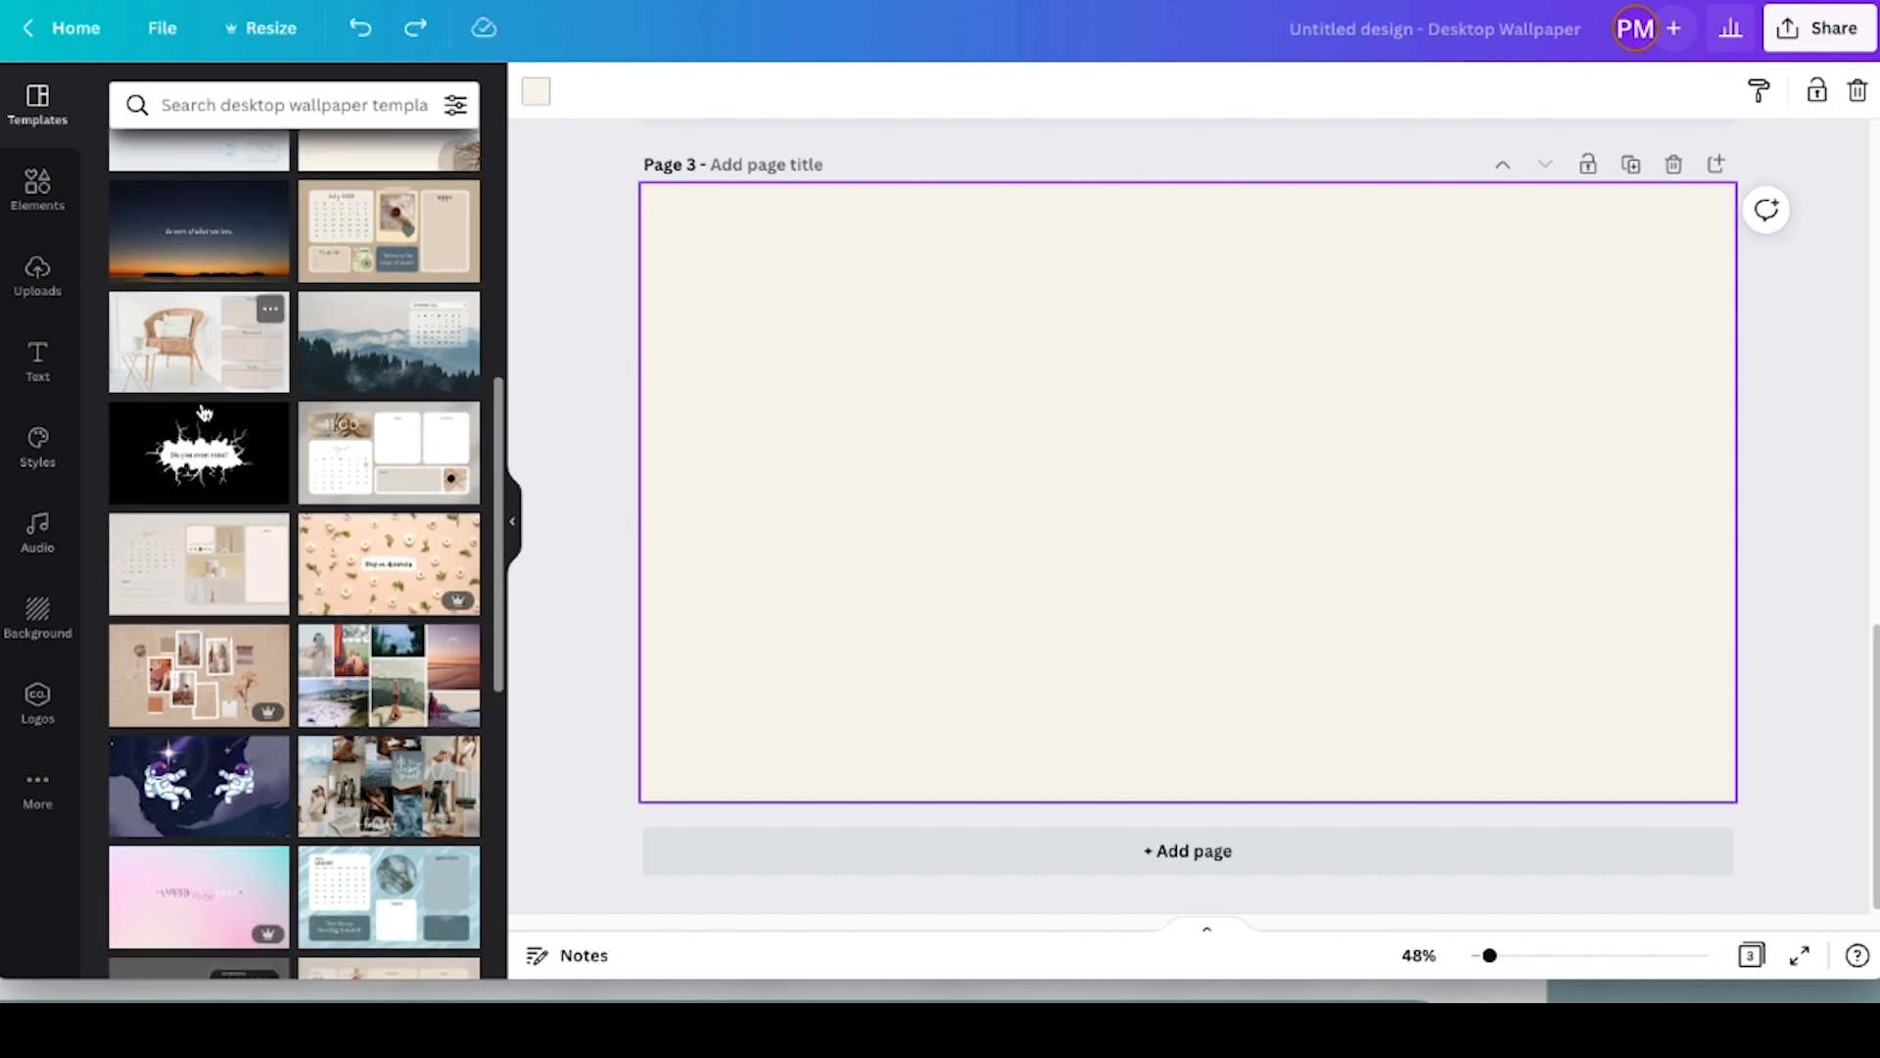
scroll(203, 412, down, 1)
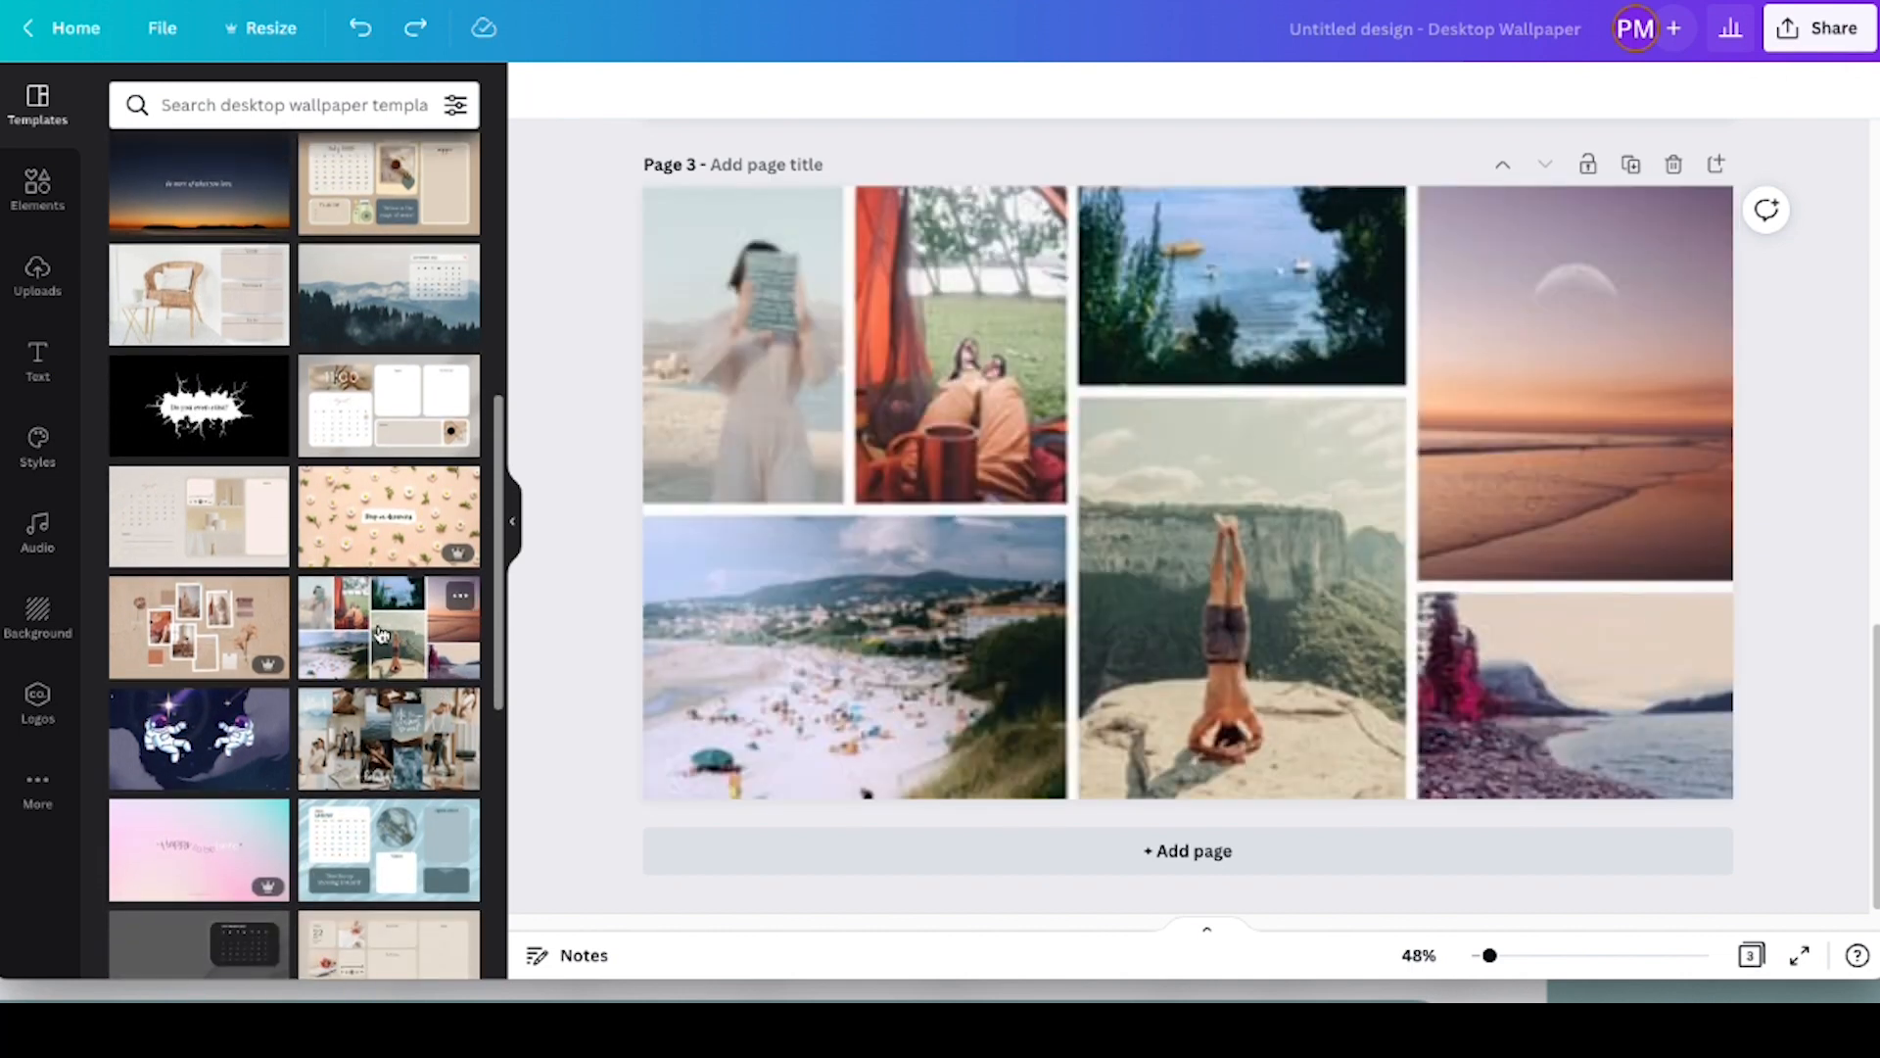
click(382, 632)
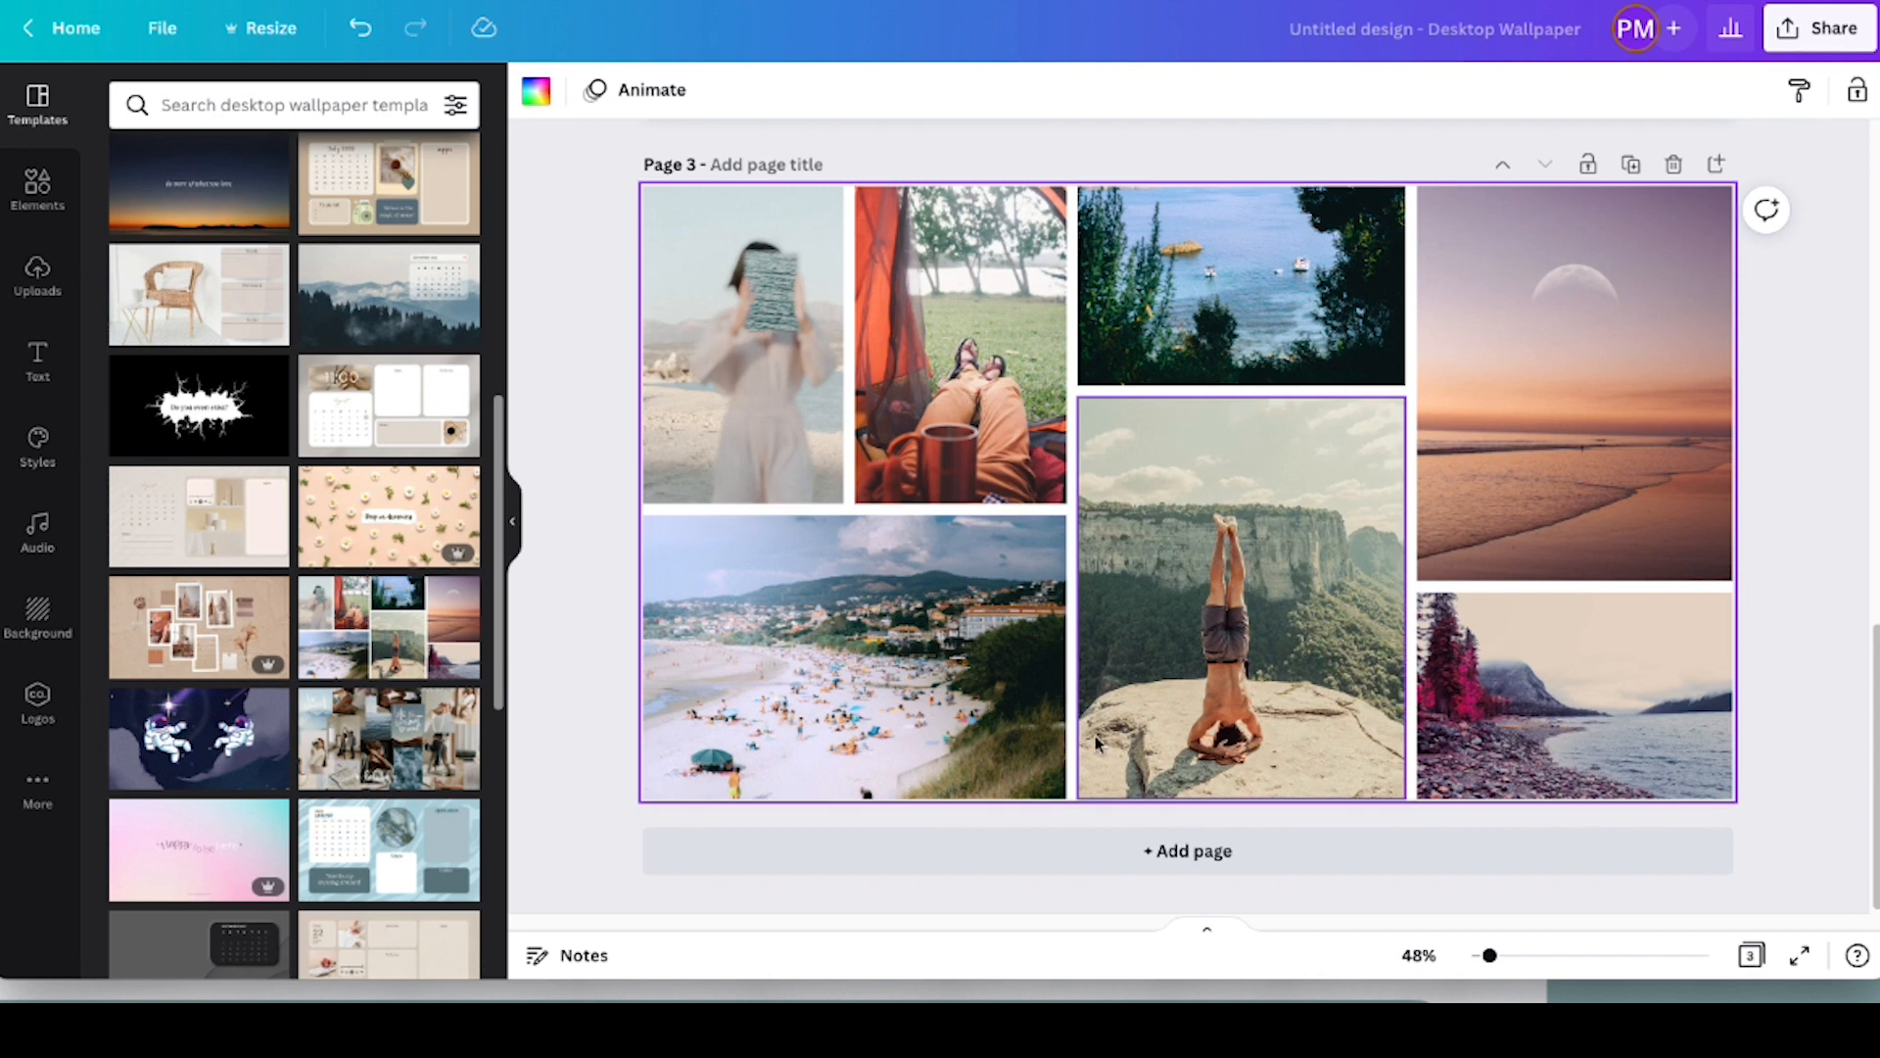
Add a fourth page with another template, and a fifth page with the "MY FOLDERS", "NOTES" and "IMPORTANT" template
click(1187, 850)
scroll(189, 558, down, 1)
click(211, 284)
click(1187, 850)
scroll(252, 859, down, 6)
click(344, 607)
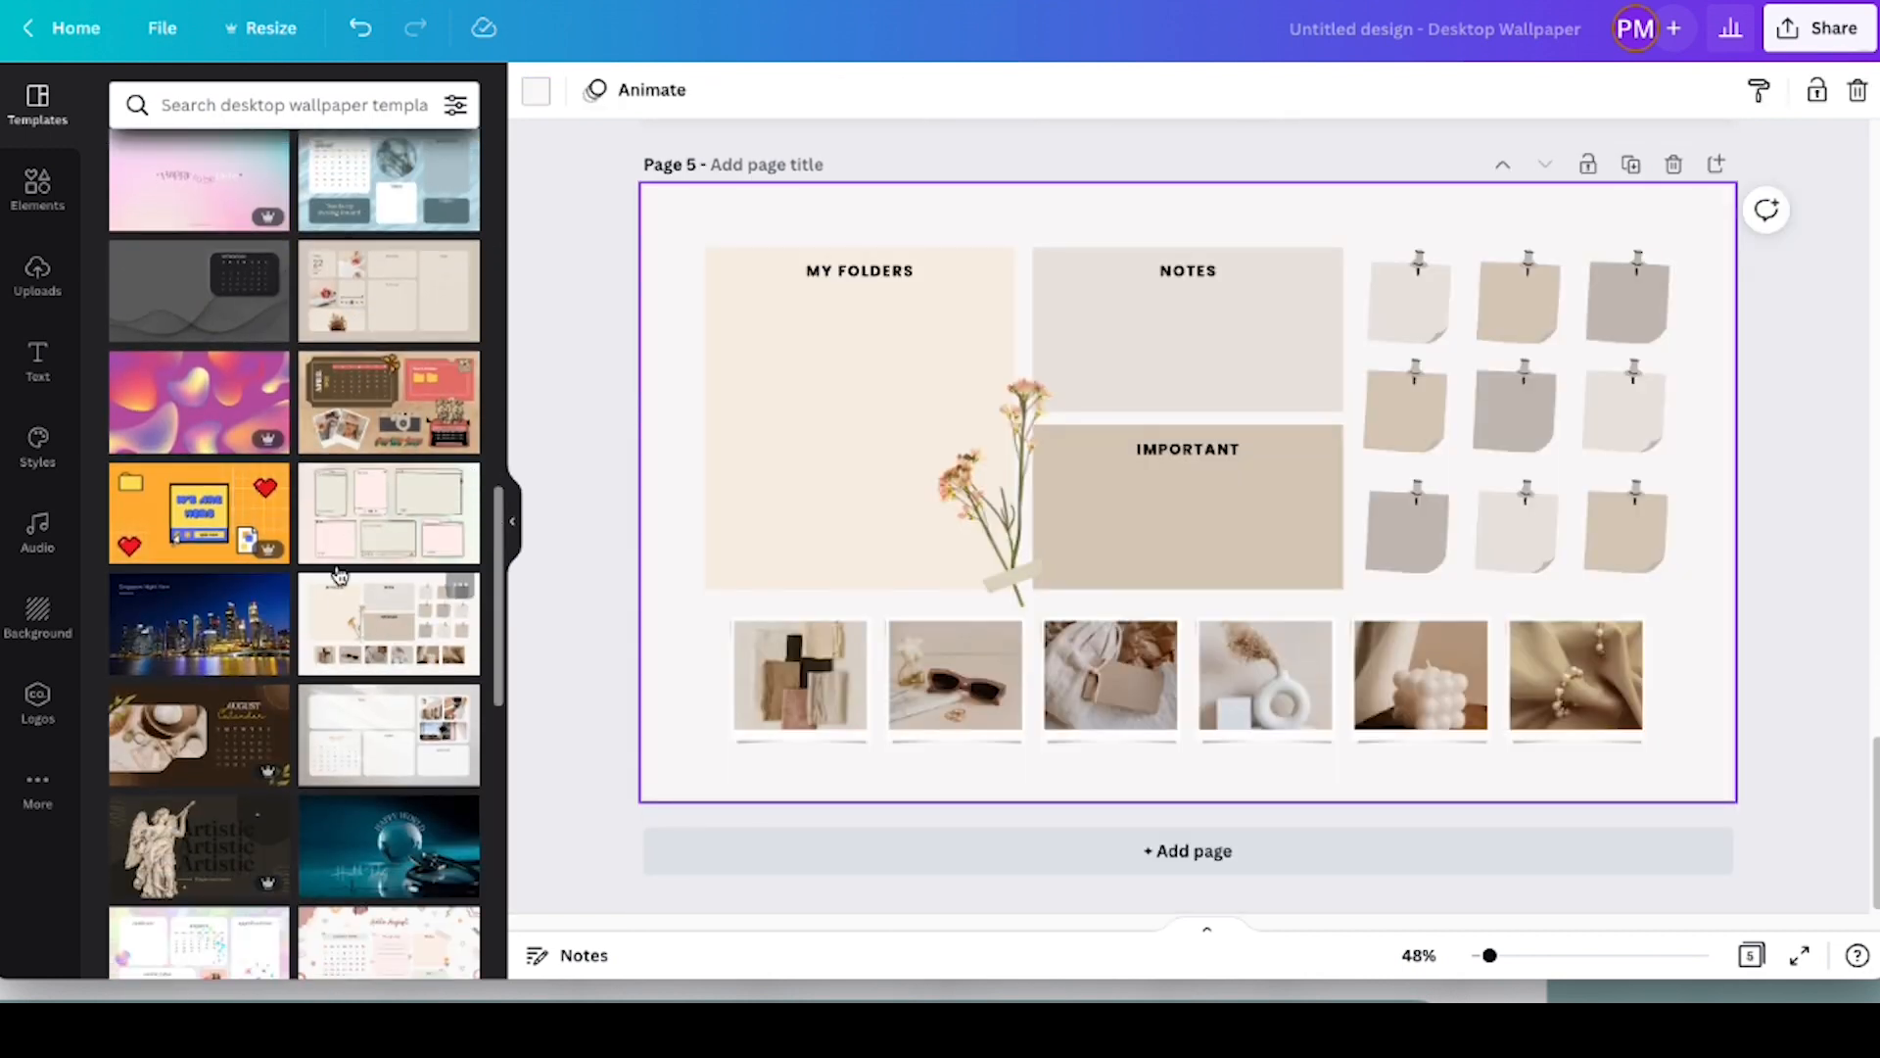
Add a sixth page and replace the tried "Happy World Health Day" template with the "Softwares" and June 2024 calendar one
scroll(344, 607, down, 1)
click(1187, 850)
click(389, 750)
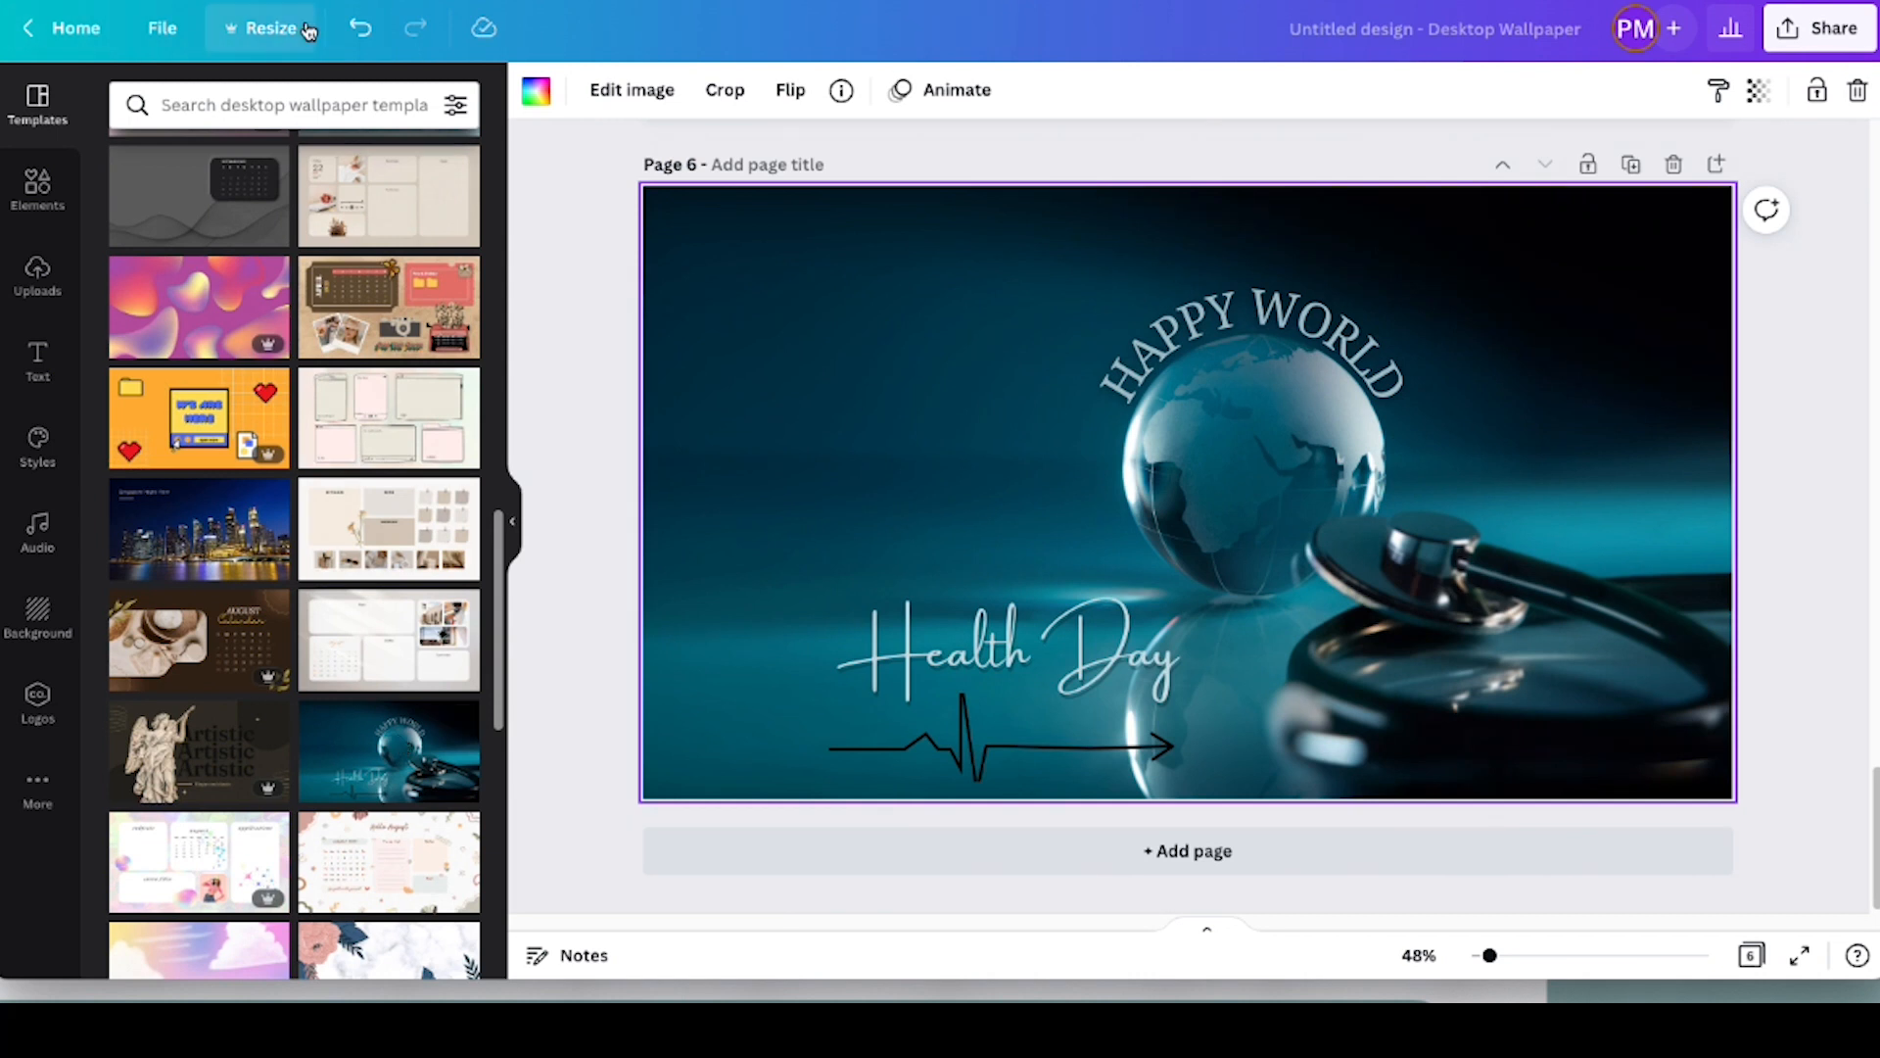
key(ctrl+z)
scroll(345, 558, down, 5)
click(345, 559)
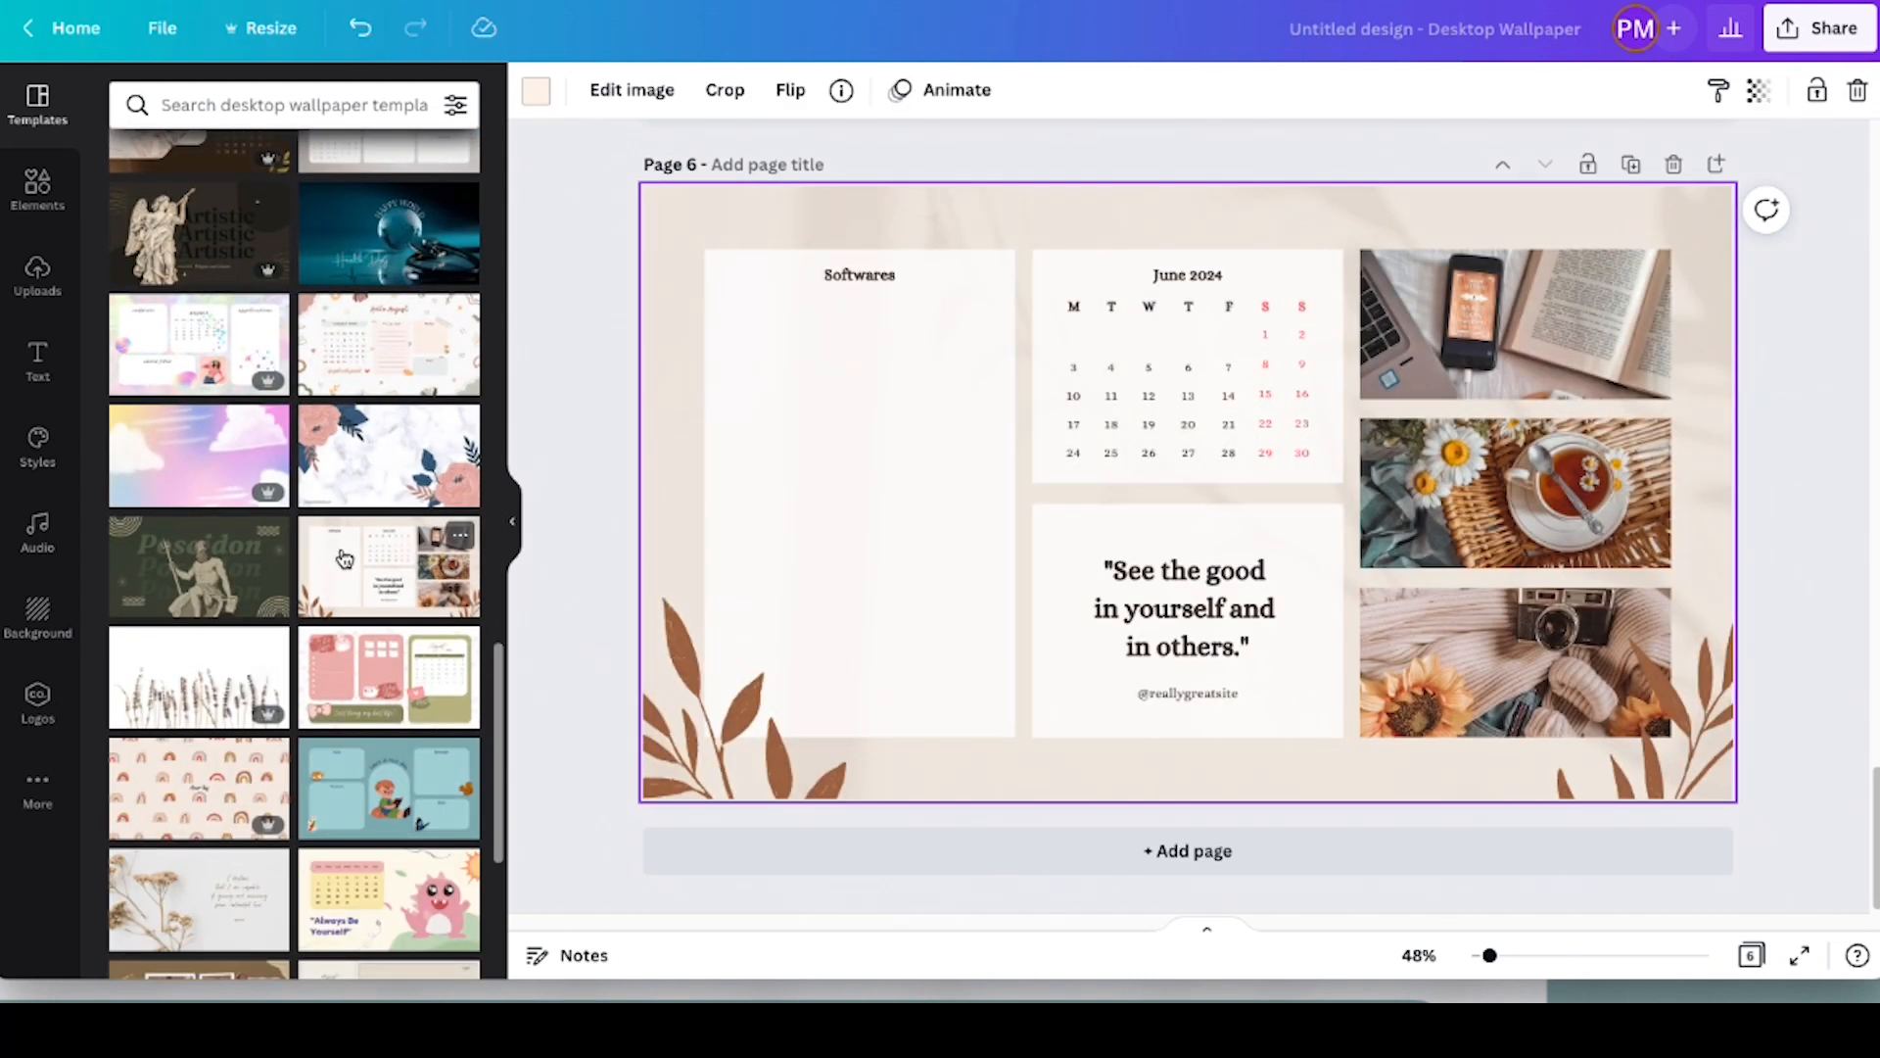
Add a seventh page with the dried flowers template that carries the "I declare that I am capable" quote
click(1199, 852)
scroll(199, 666, down, 2)
click(198, 666)
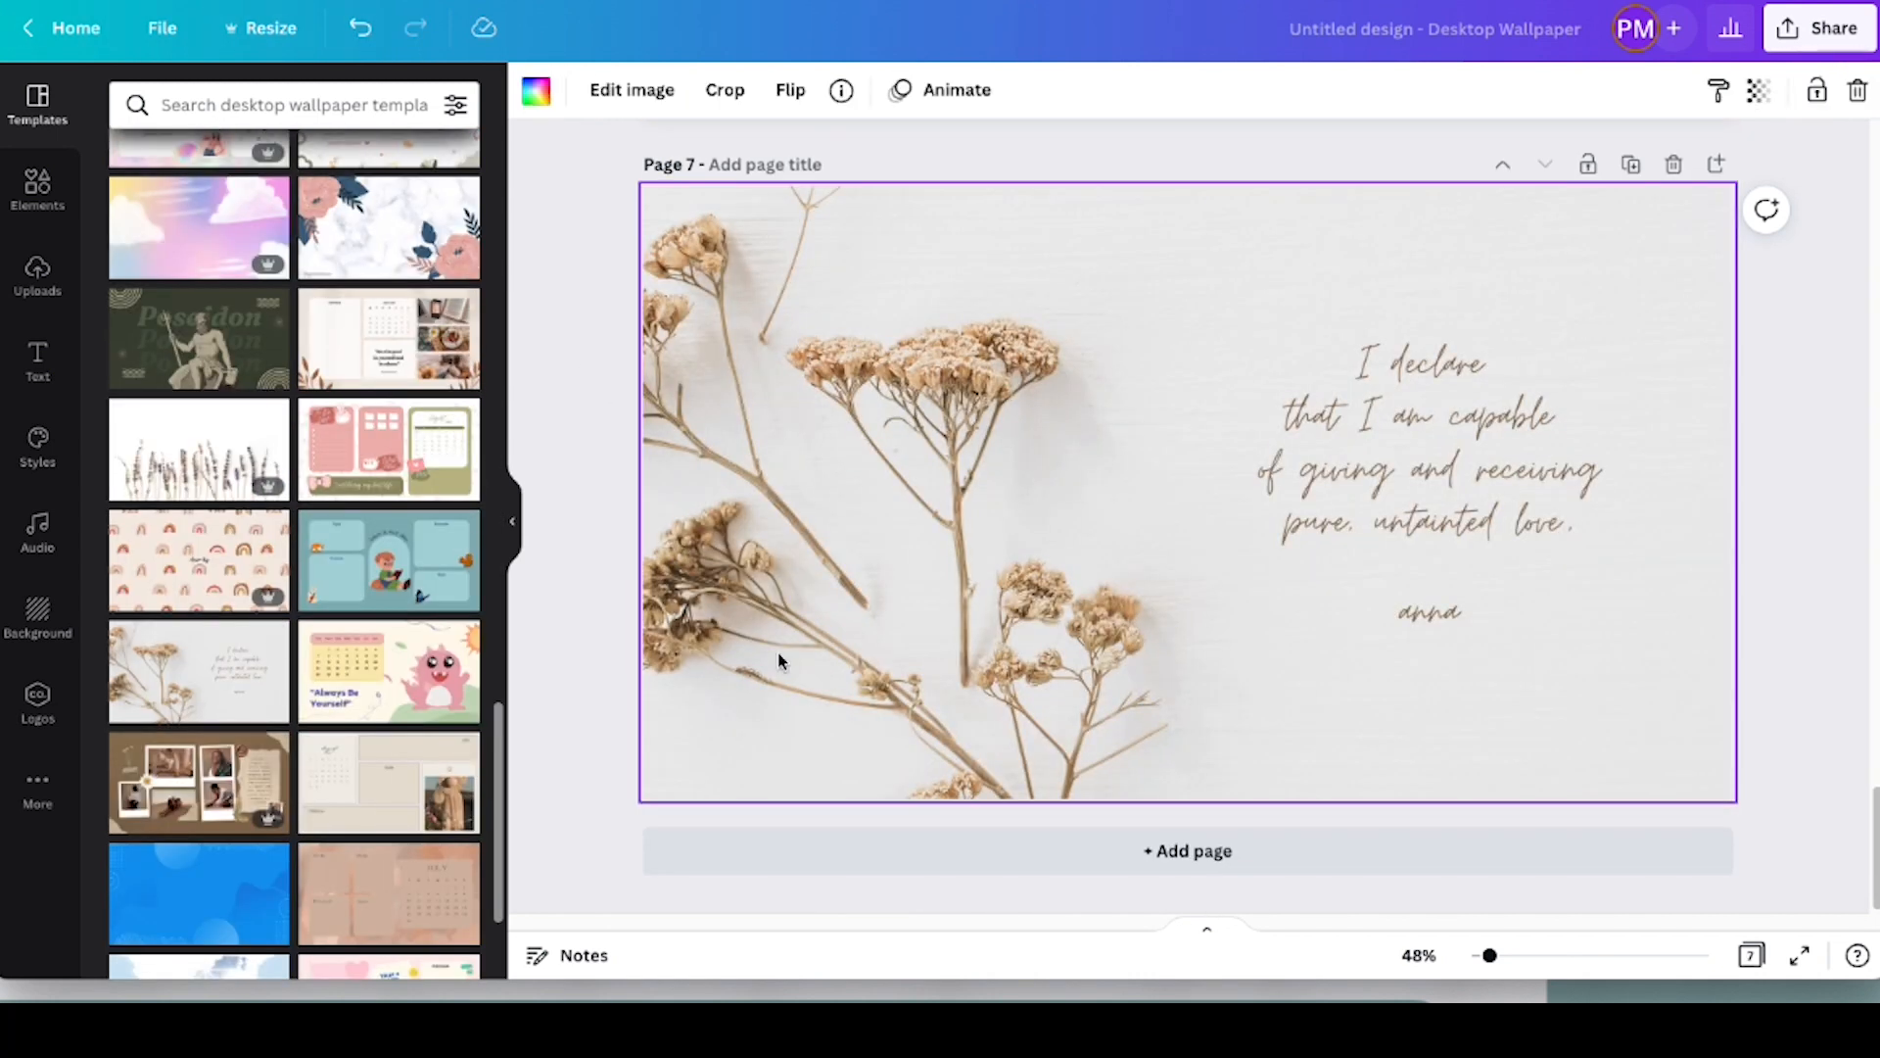
Add an eighth page with the brown paper template of polaroid photos, dried flowers and a wax-sealed note
click(1185, 862)
click(199, 782)
scroll(303, 674, down, 3)
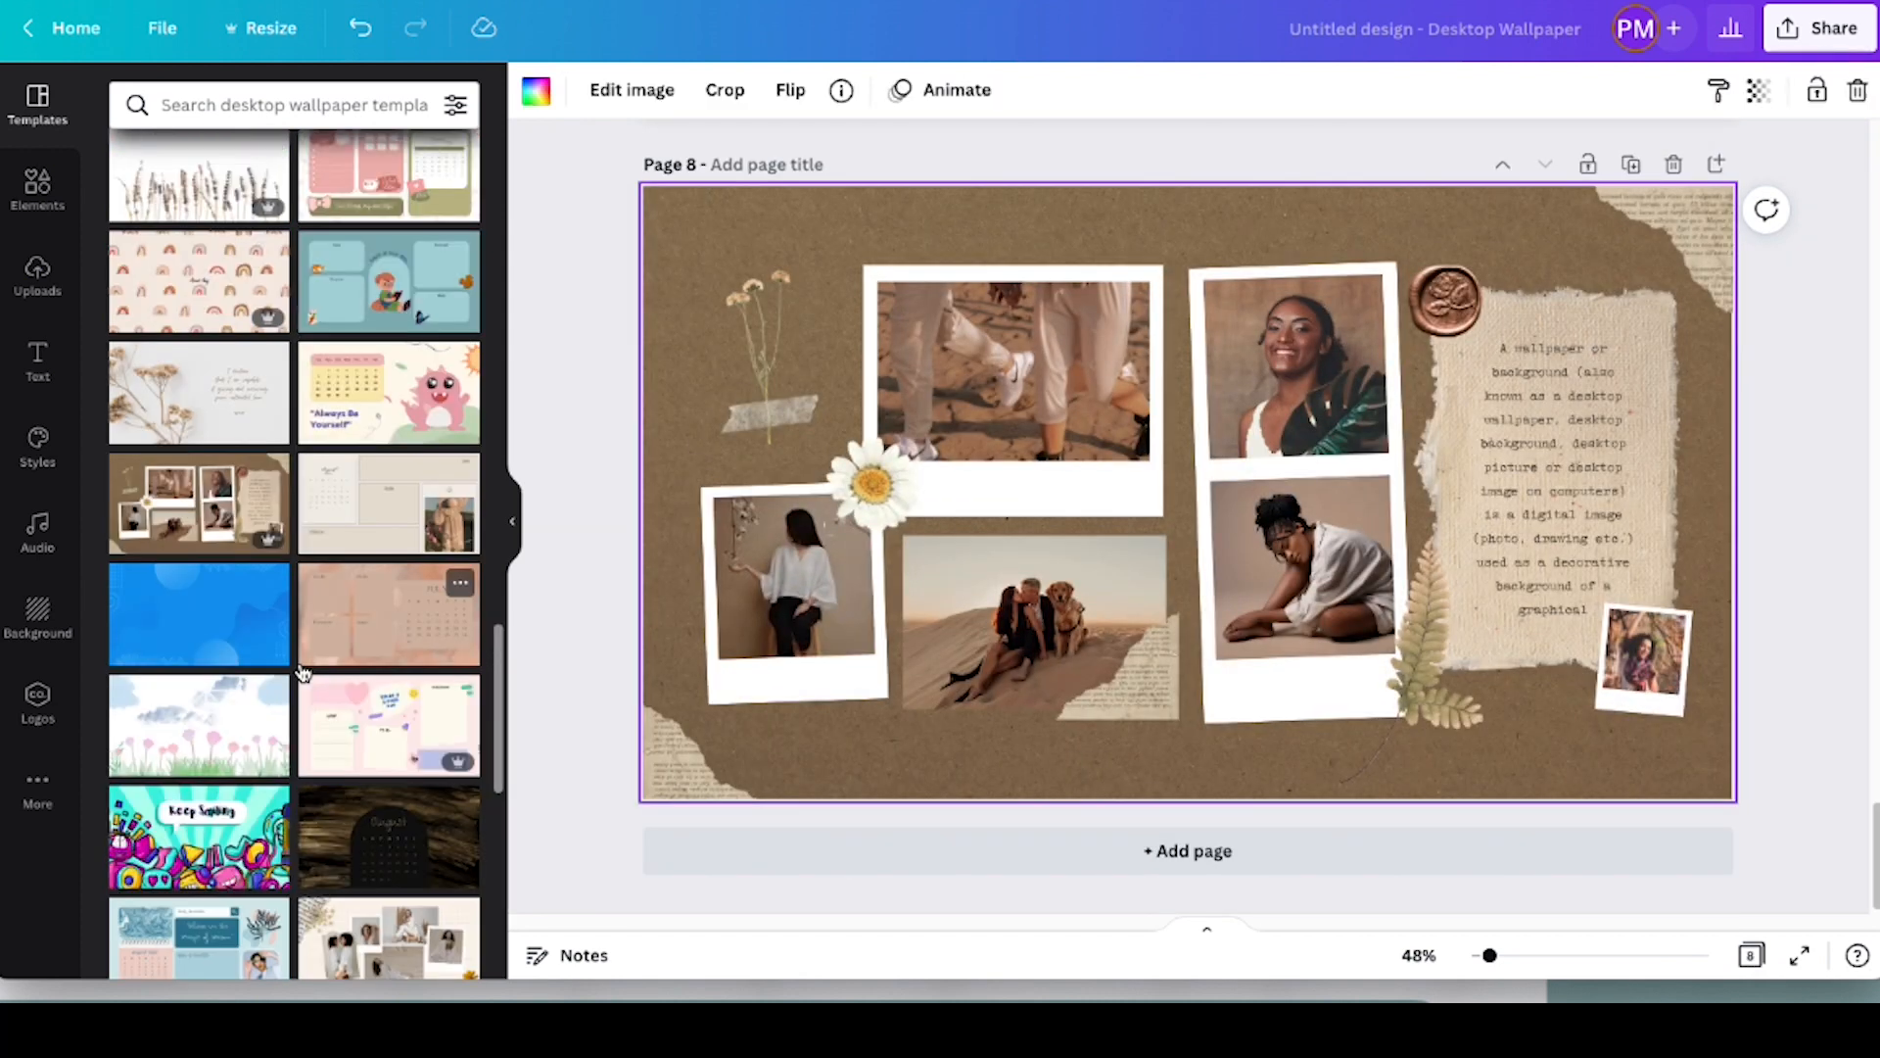
Add a ninth page with the pink "To Do List" and August 2022 template, and a tenth with the "TODAY IS A GOOD DAY" one
scroll(303, 673, up, 1)
click(878, 854)
click(402, 275)
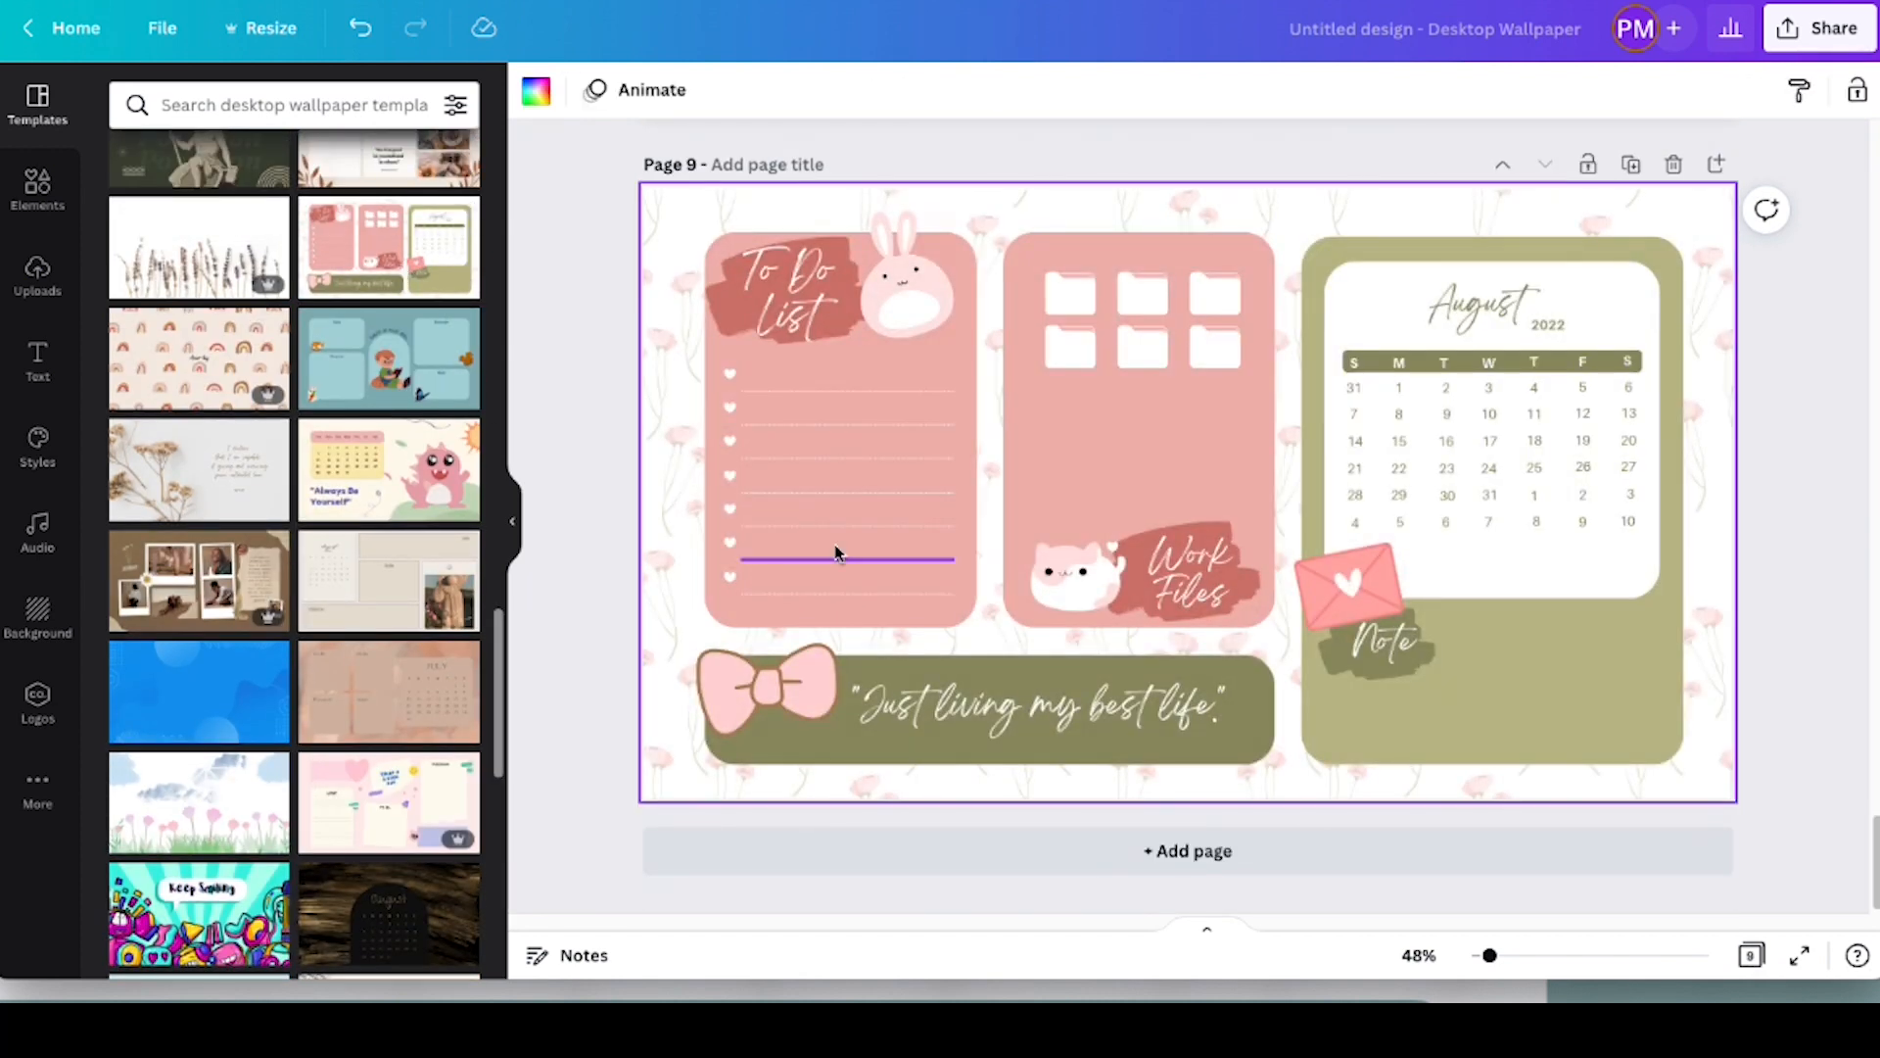
click(822, 852)
click(390, 830)
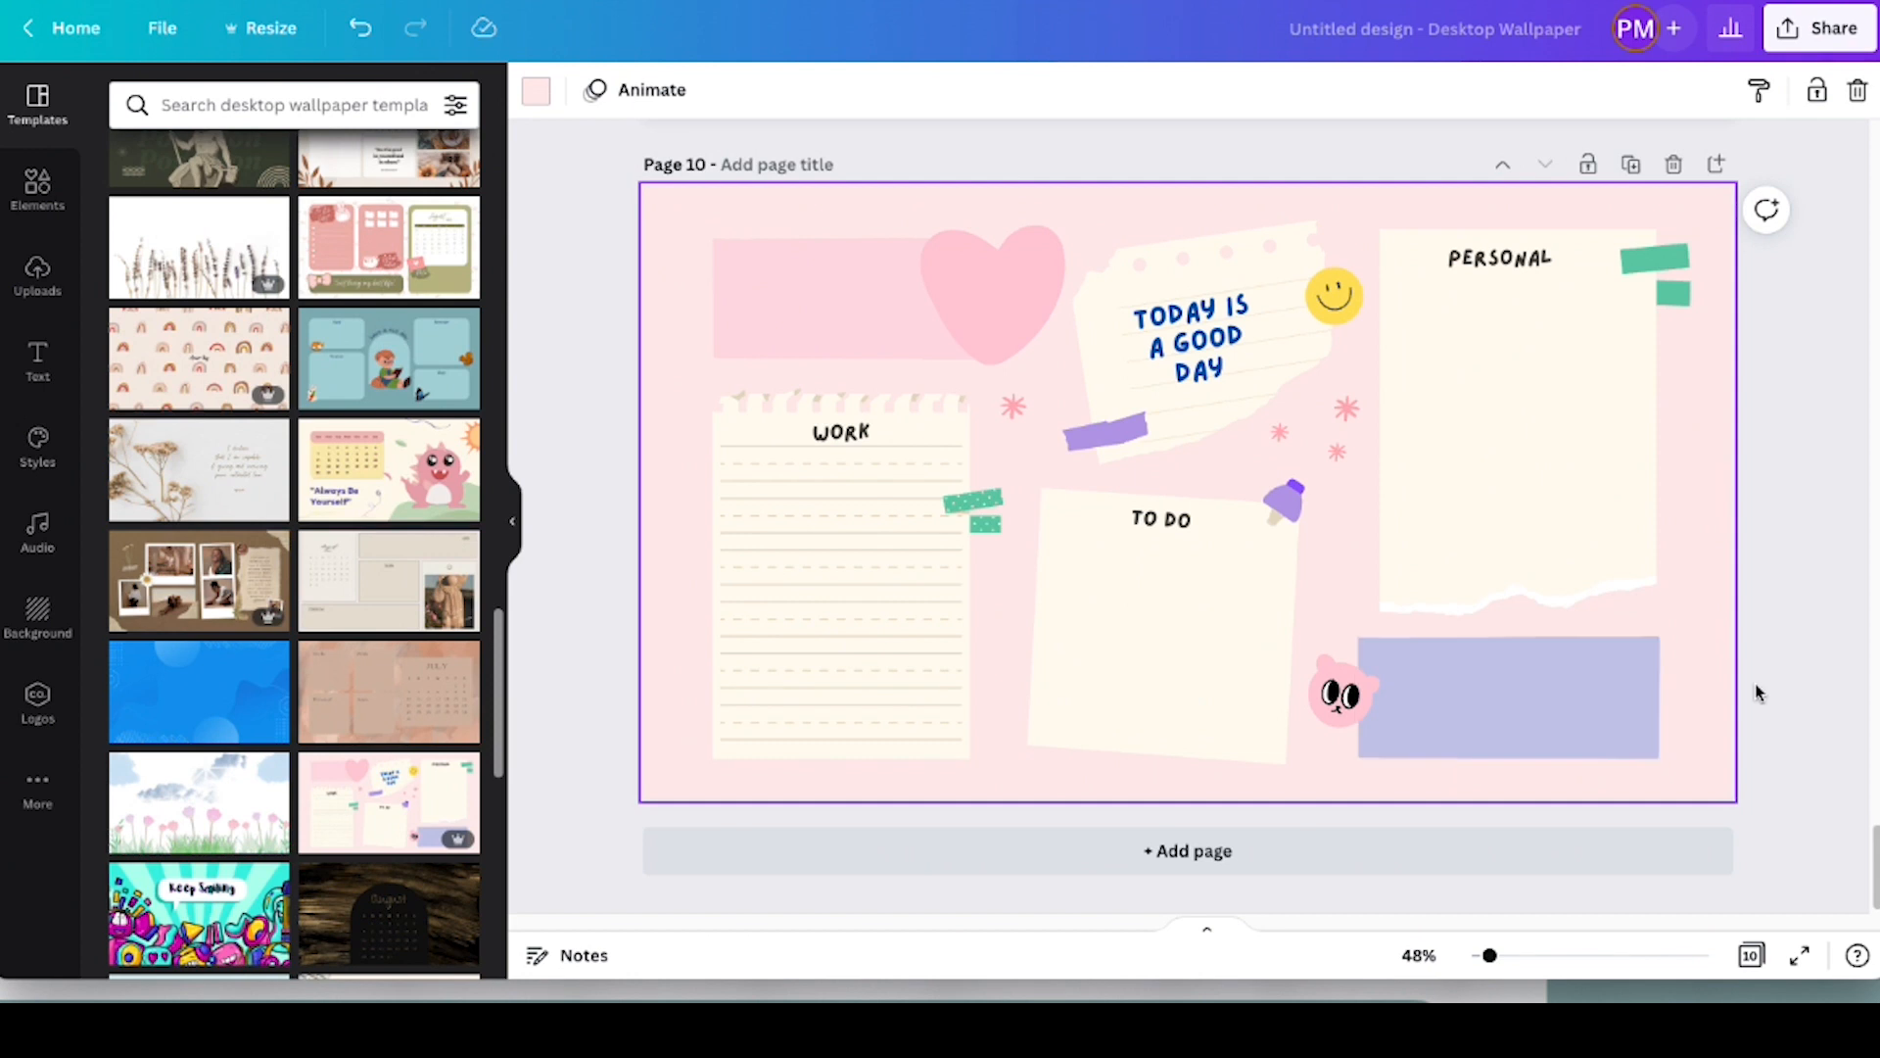
Review the collected wallpaper templates on pages 1 to 5 for layout ideas
scroll(1788, 666, up, 20)
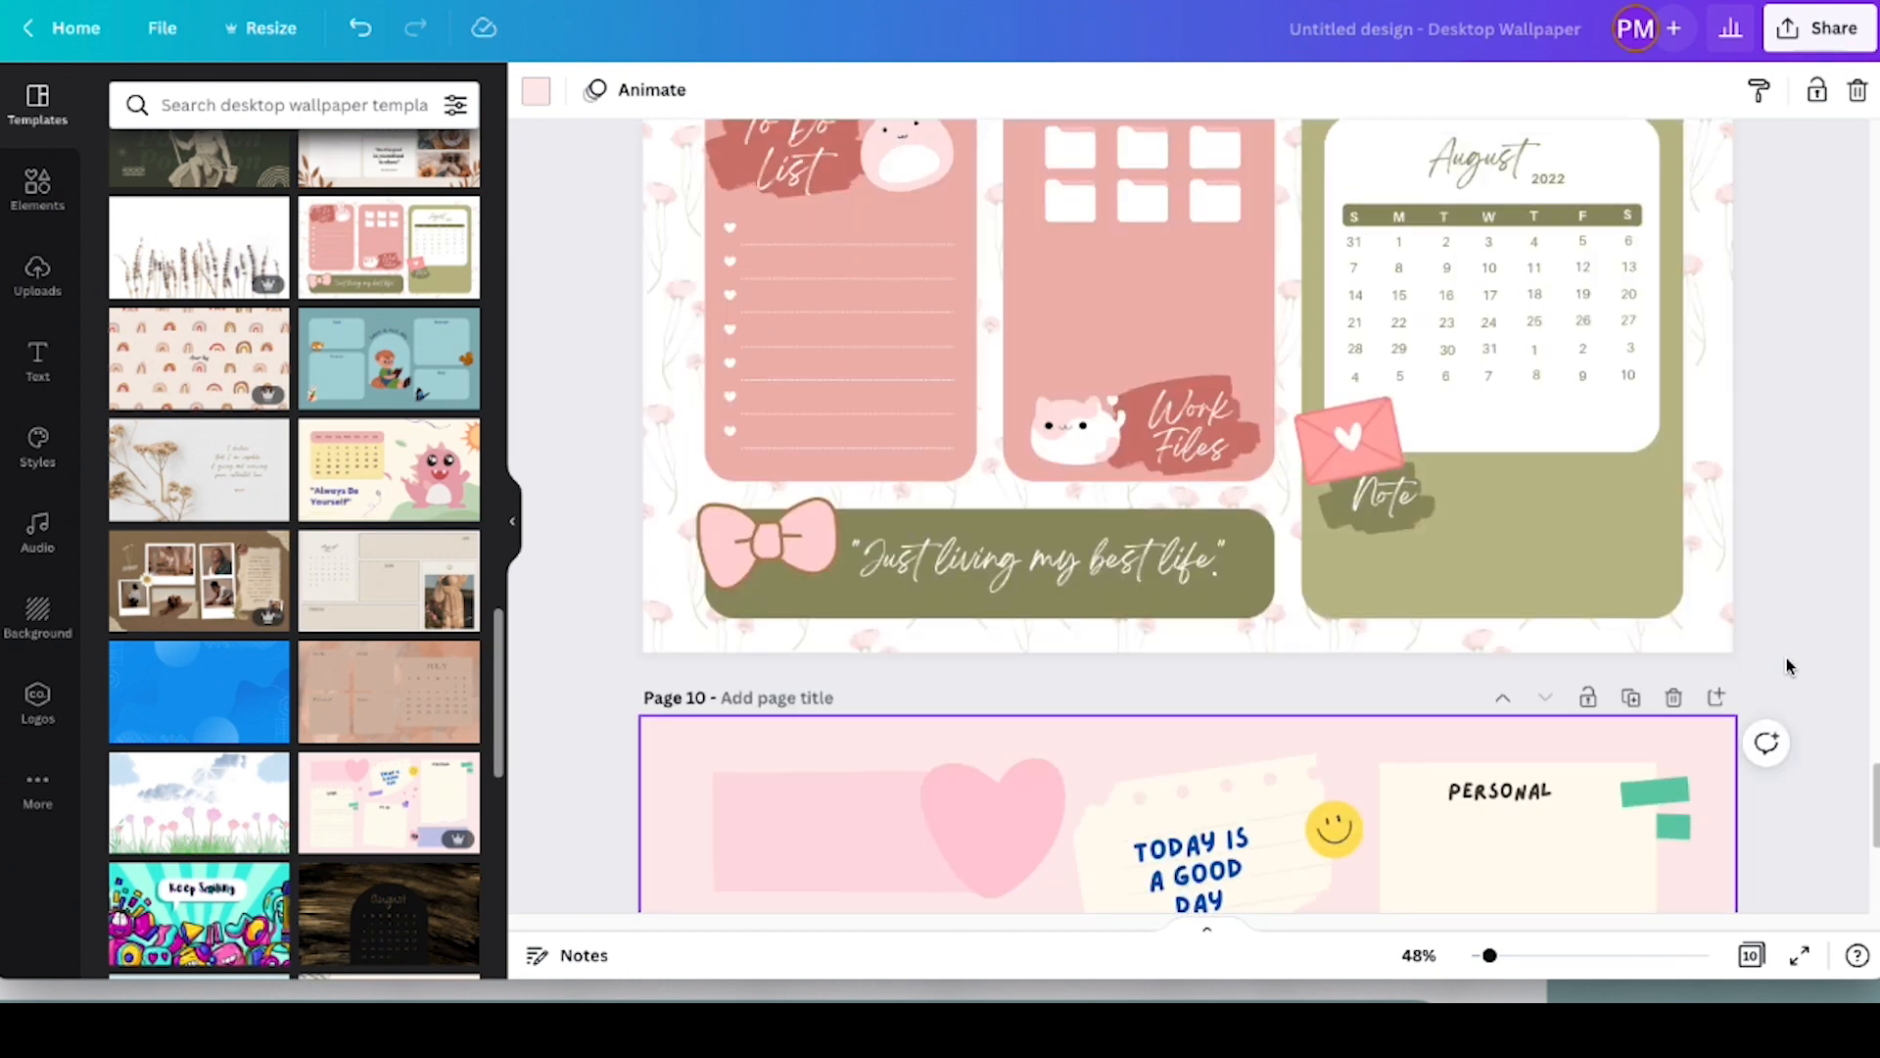
scroll(1788, 665, up, 5)
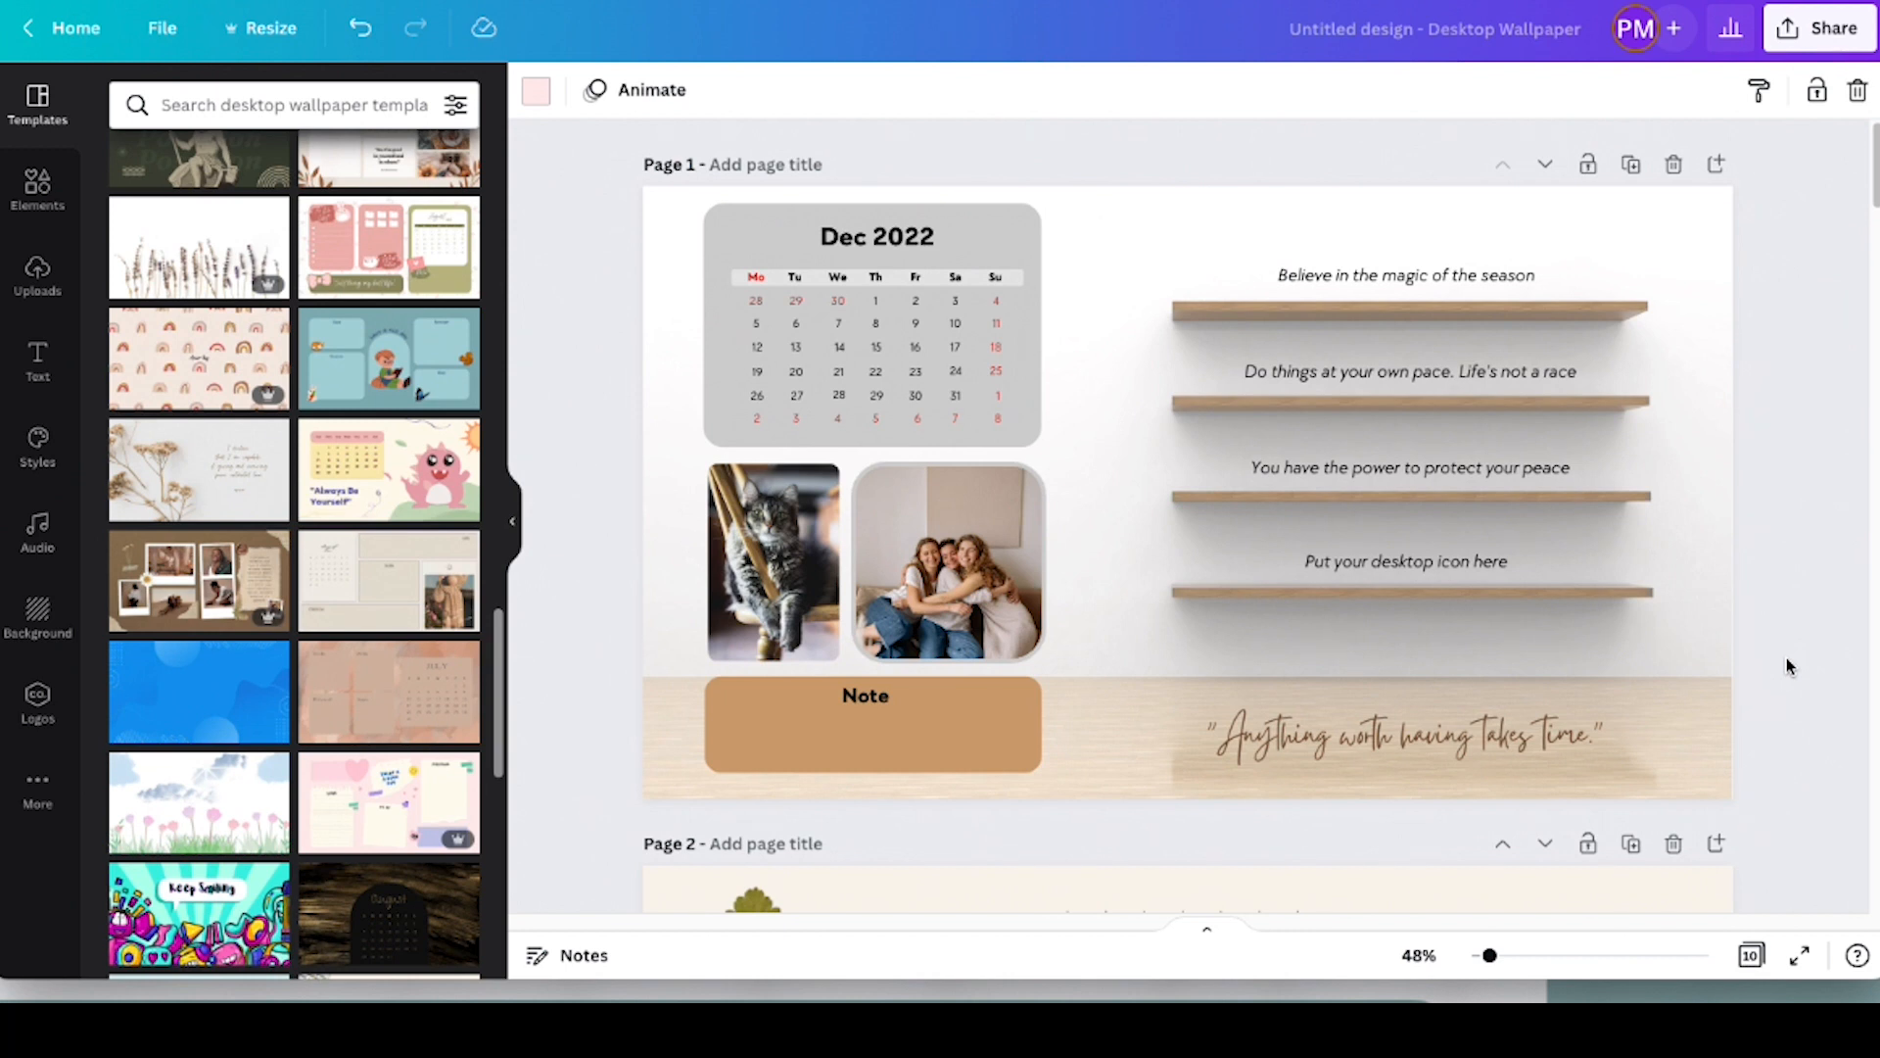
scroll(1788, 666, down, 5)
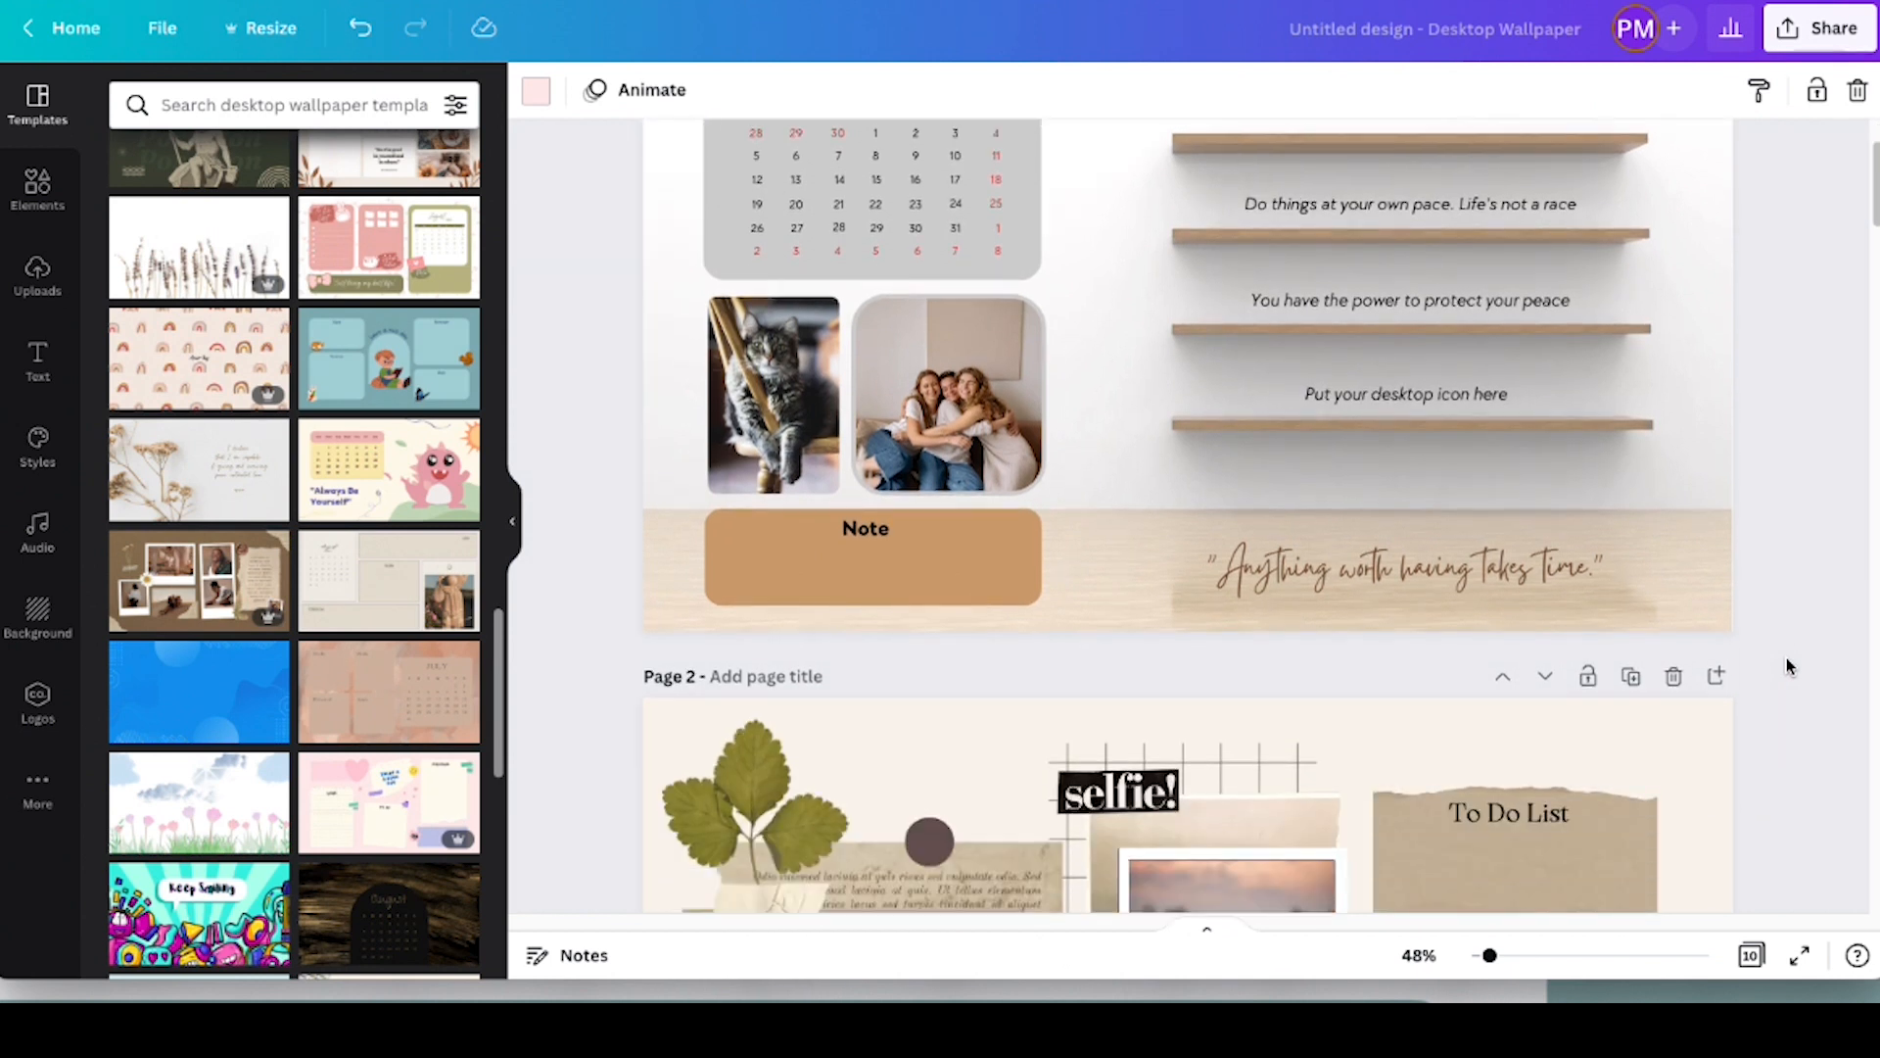
scroll(1788, 666, down, 10)
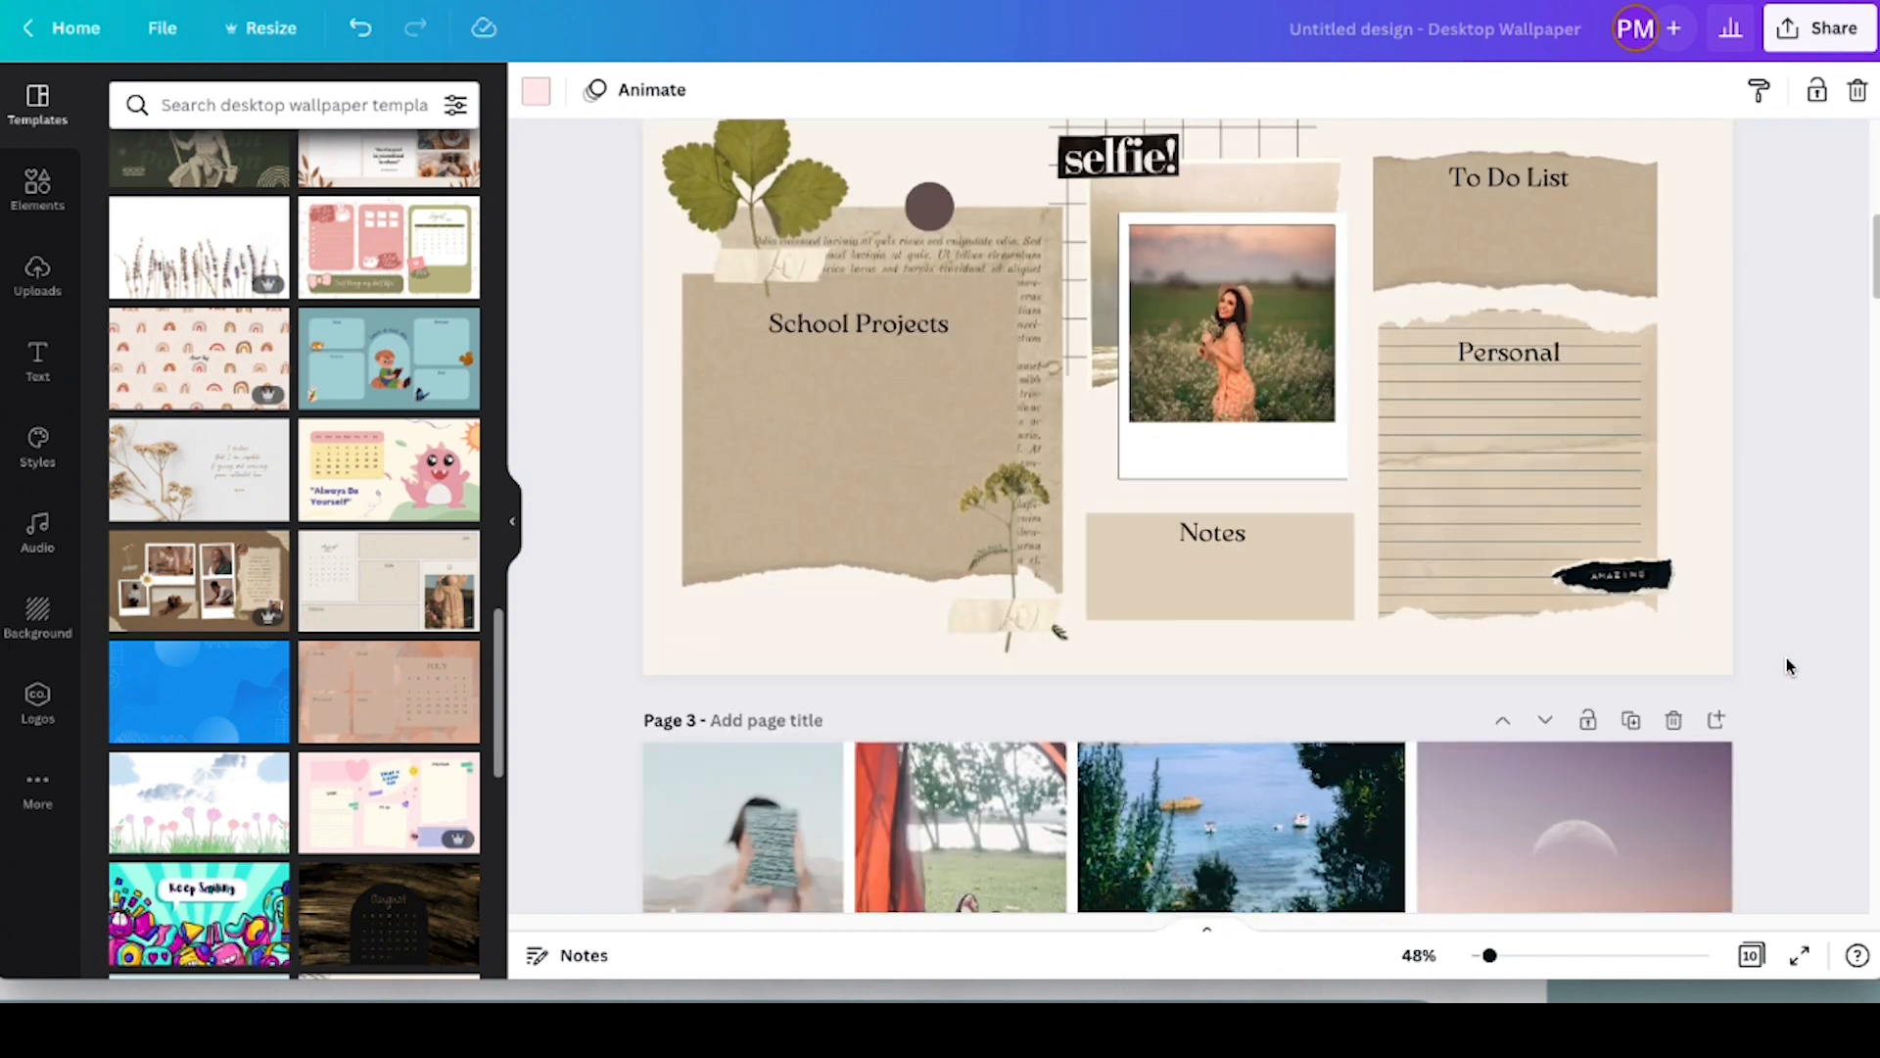
scroll(1788, 666, down, 10)
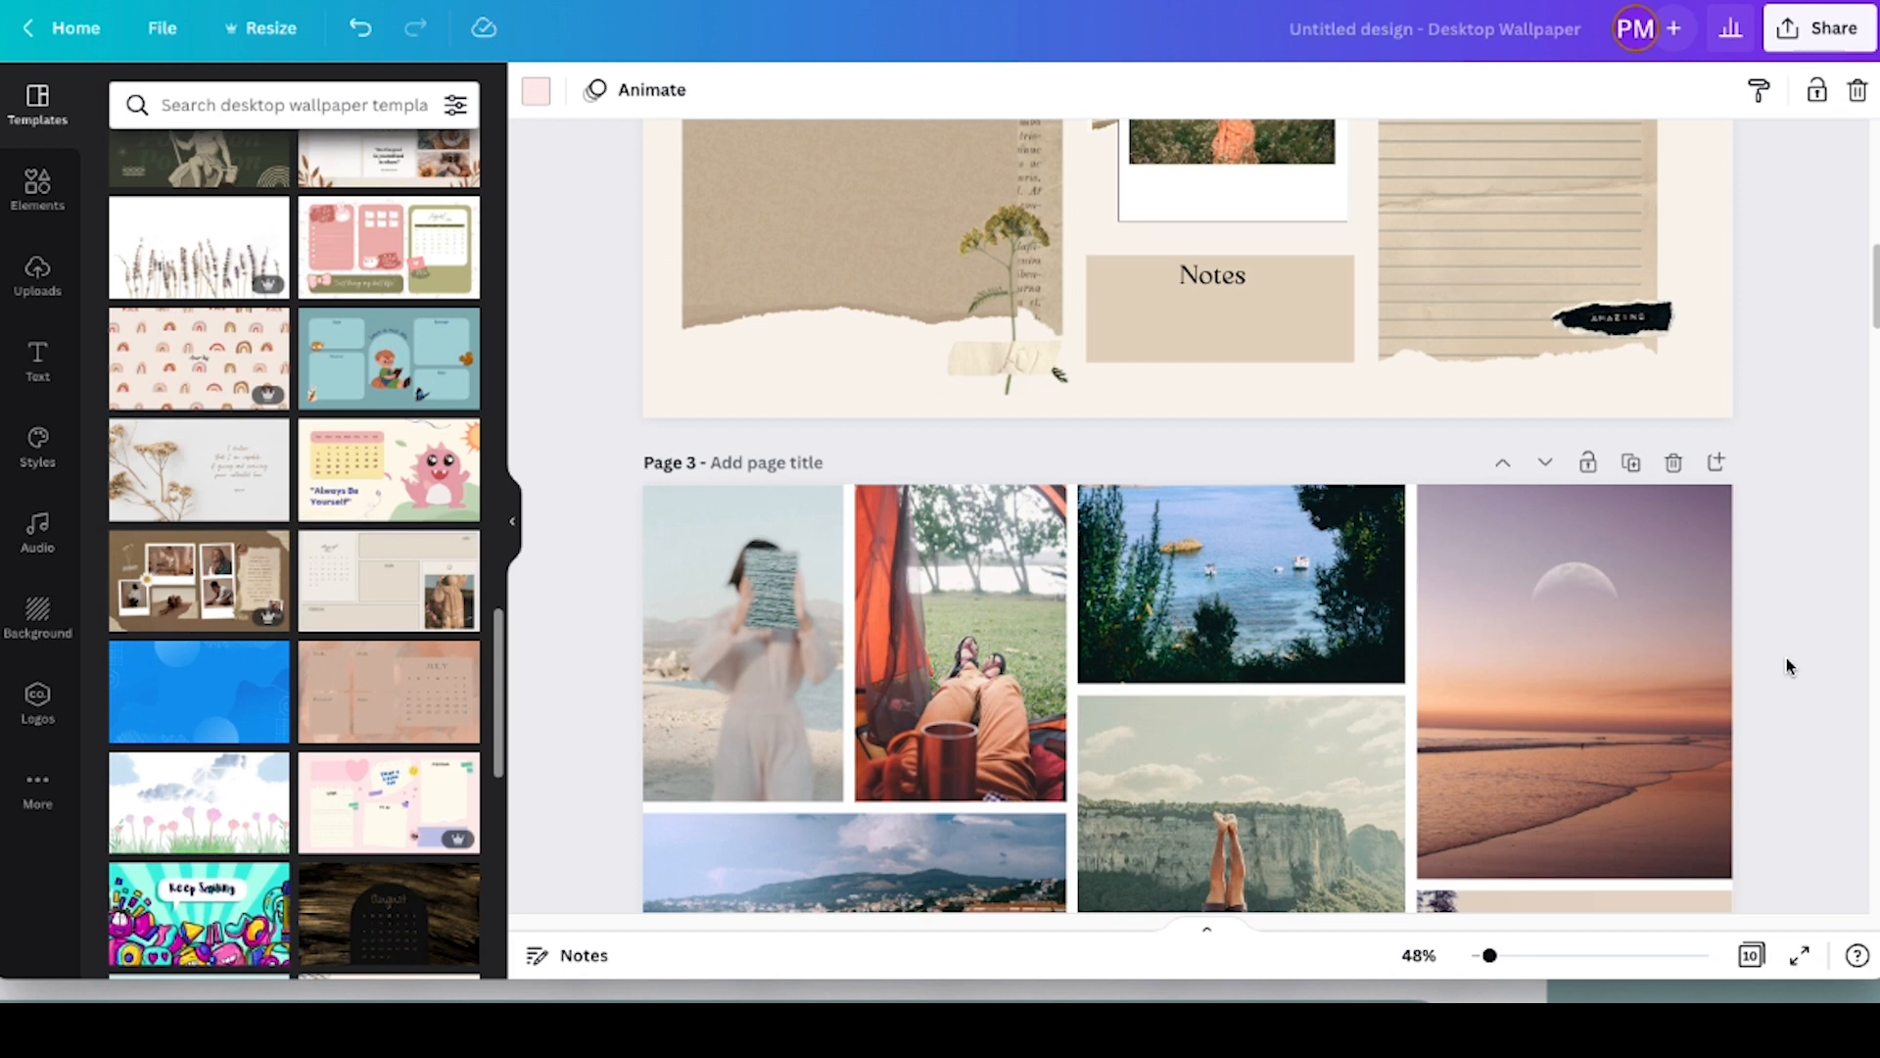
scroll(1788, 666, down, 3)
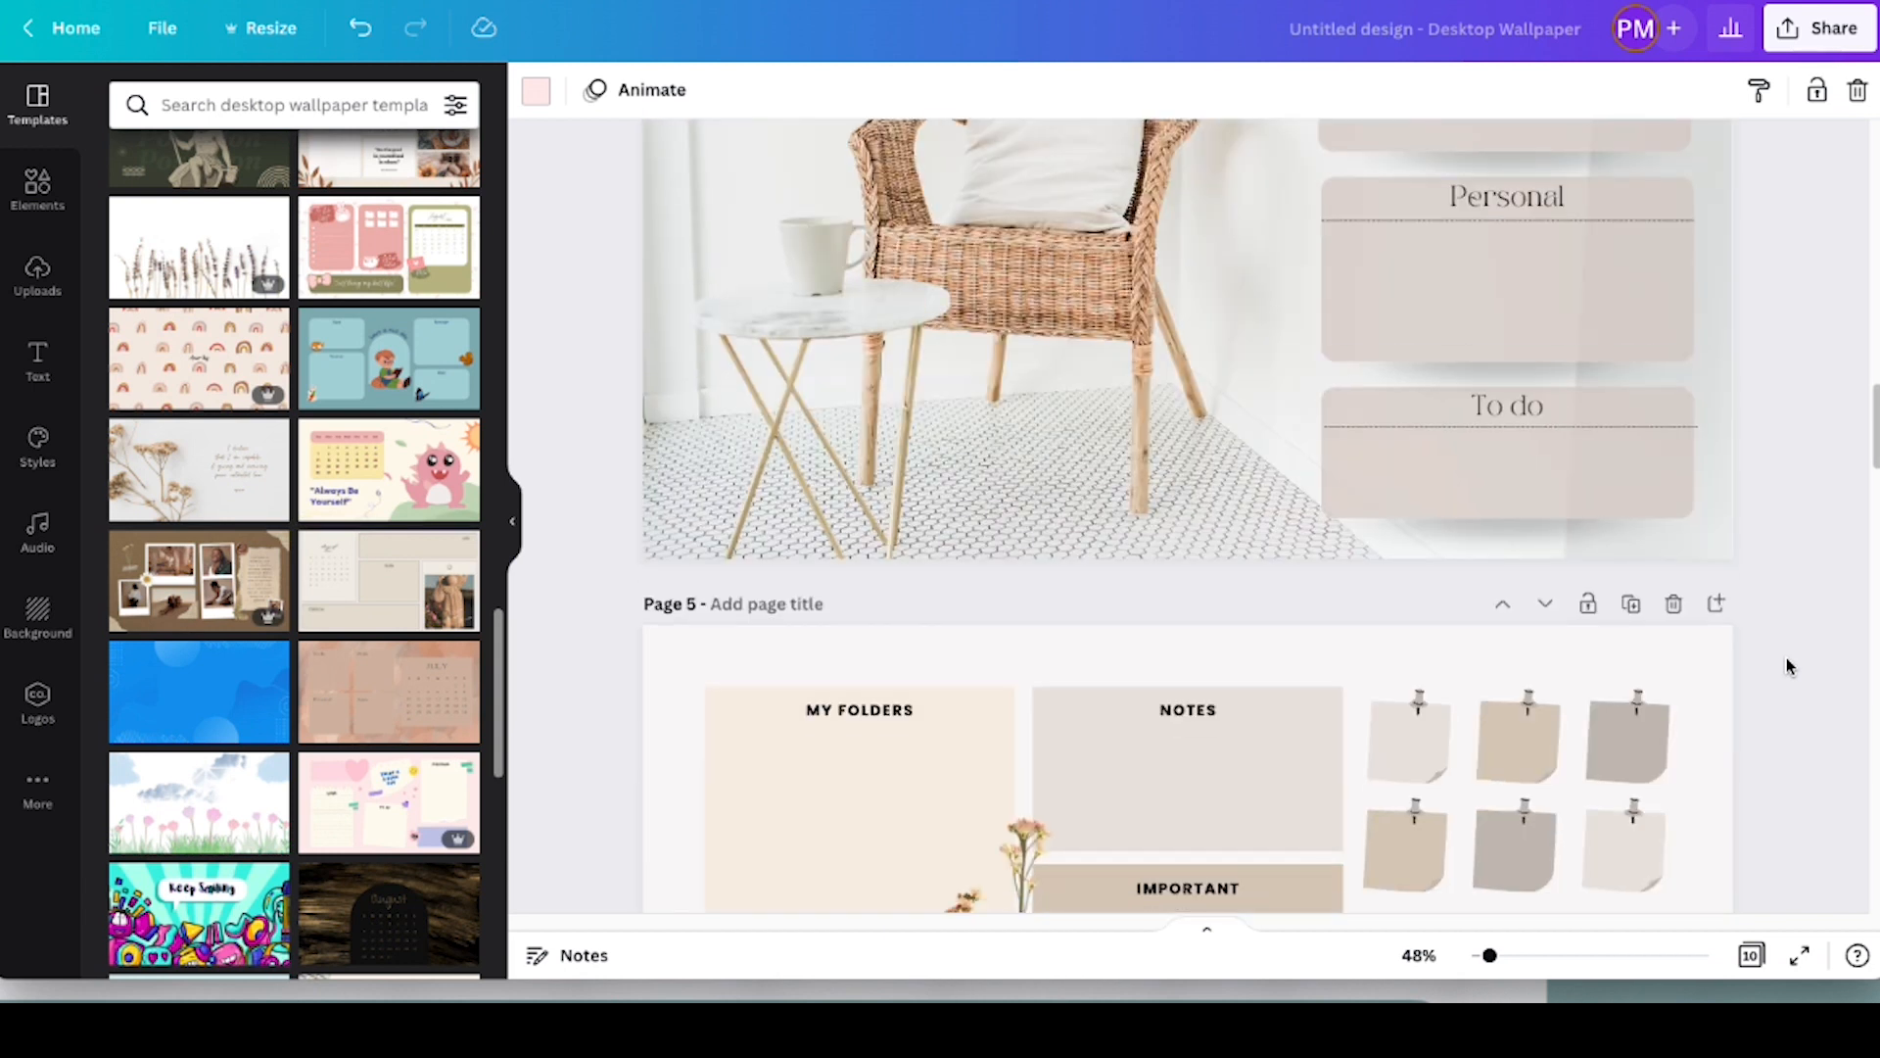
scroll(1788, 666, up, 2)
scroll(1788, 666, down, 6)
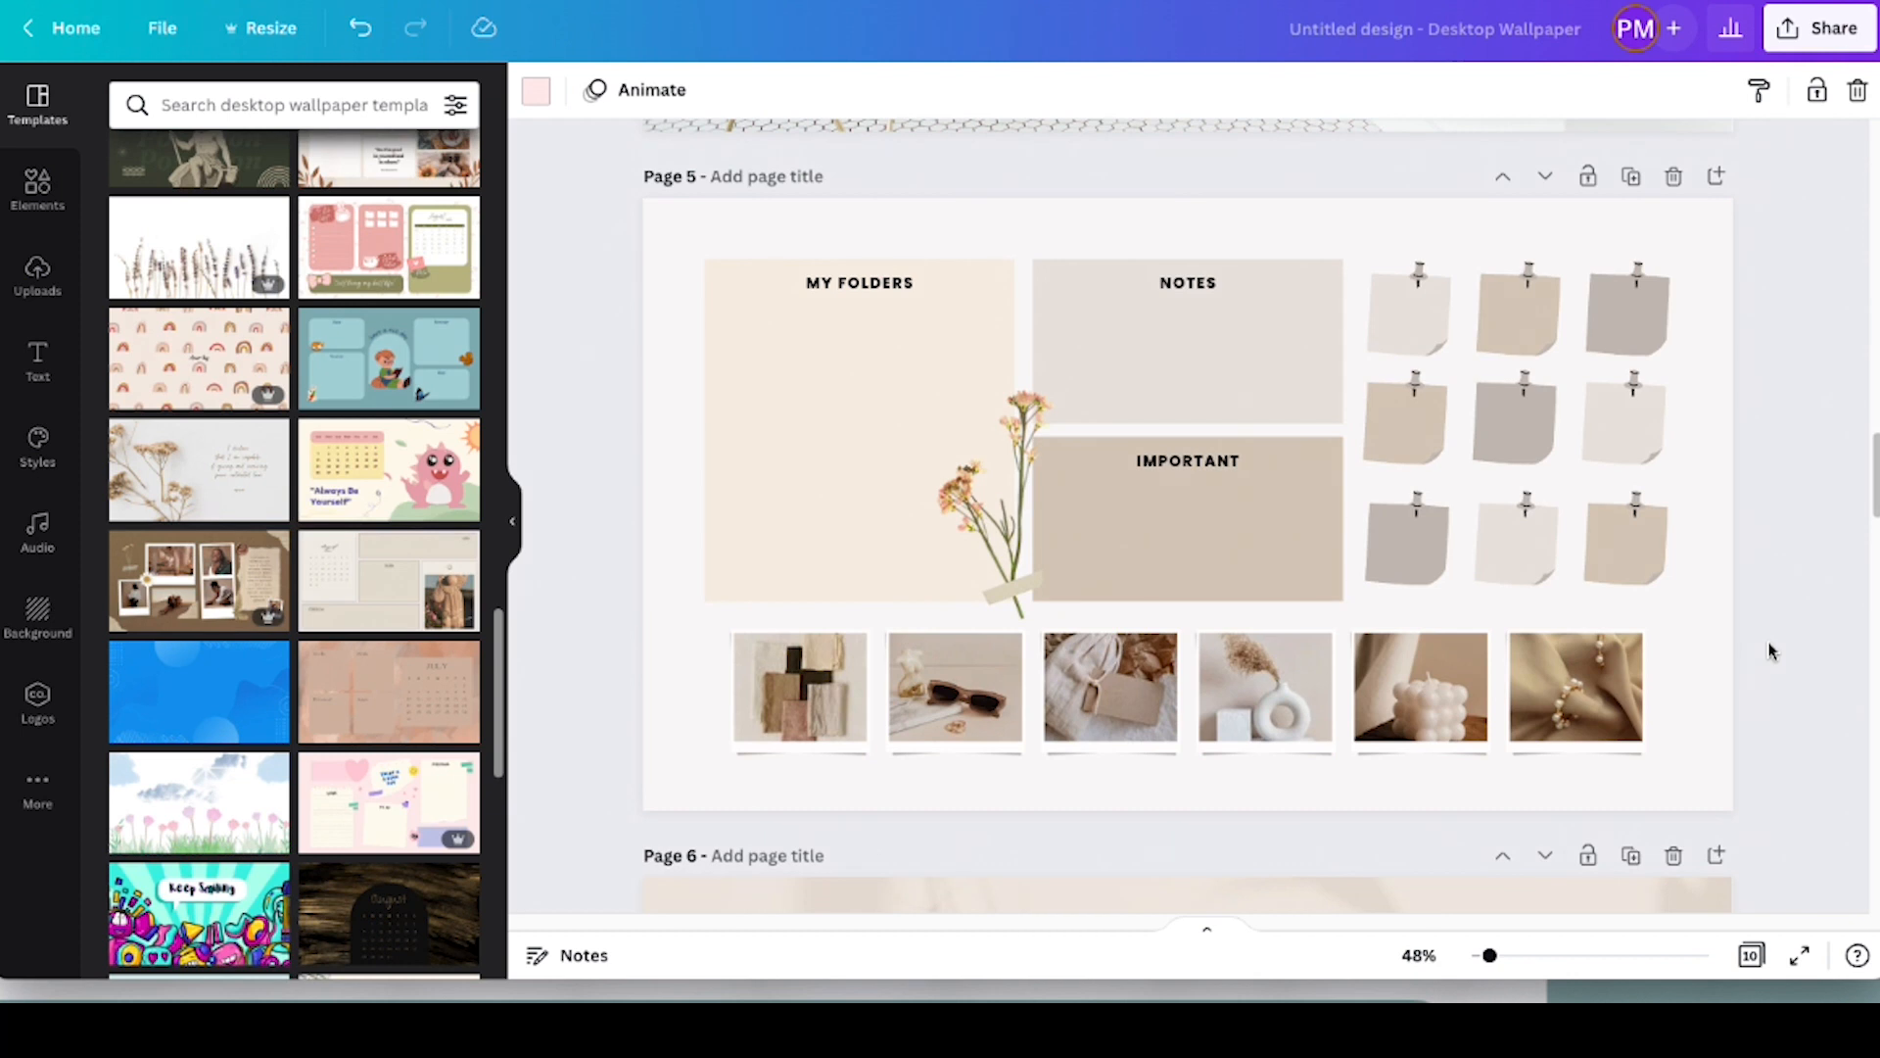
Select the sticky note and clip elements on page 5 and the leaf branch on page 6 to examine them
click(1408, 345)
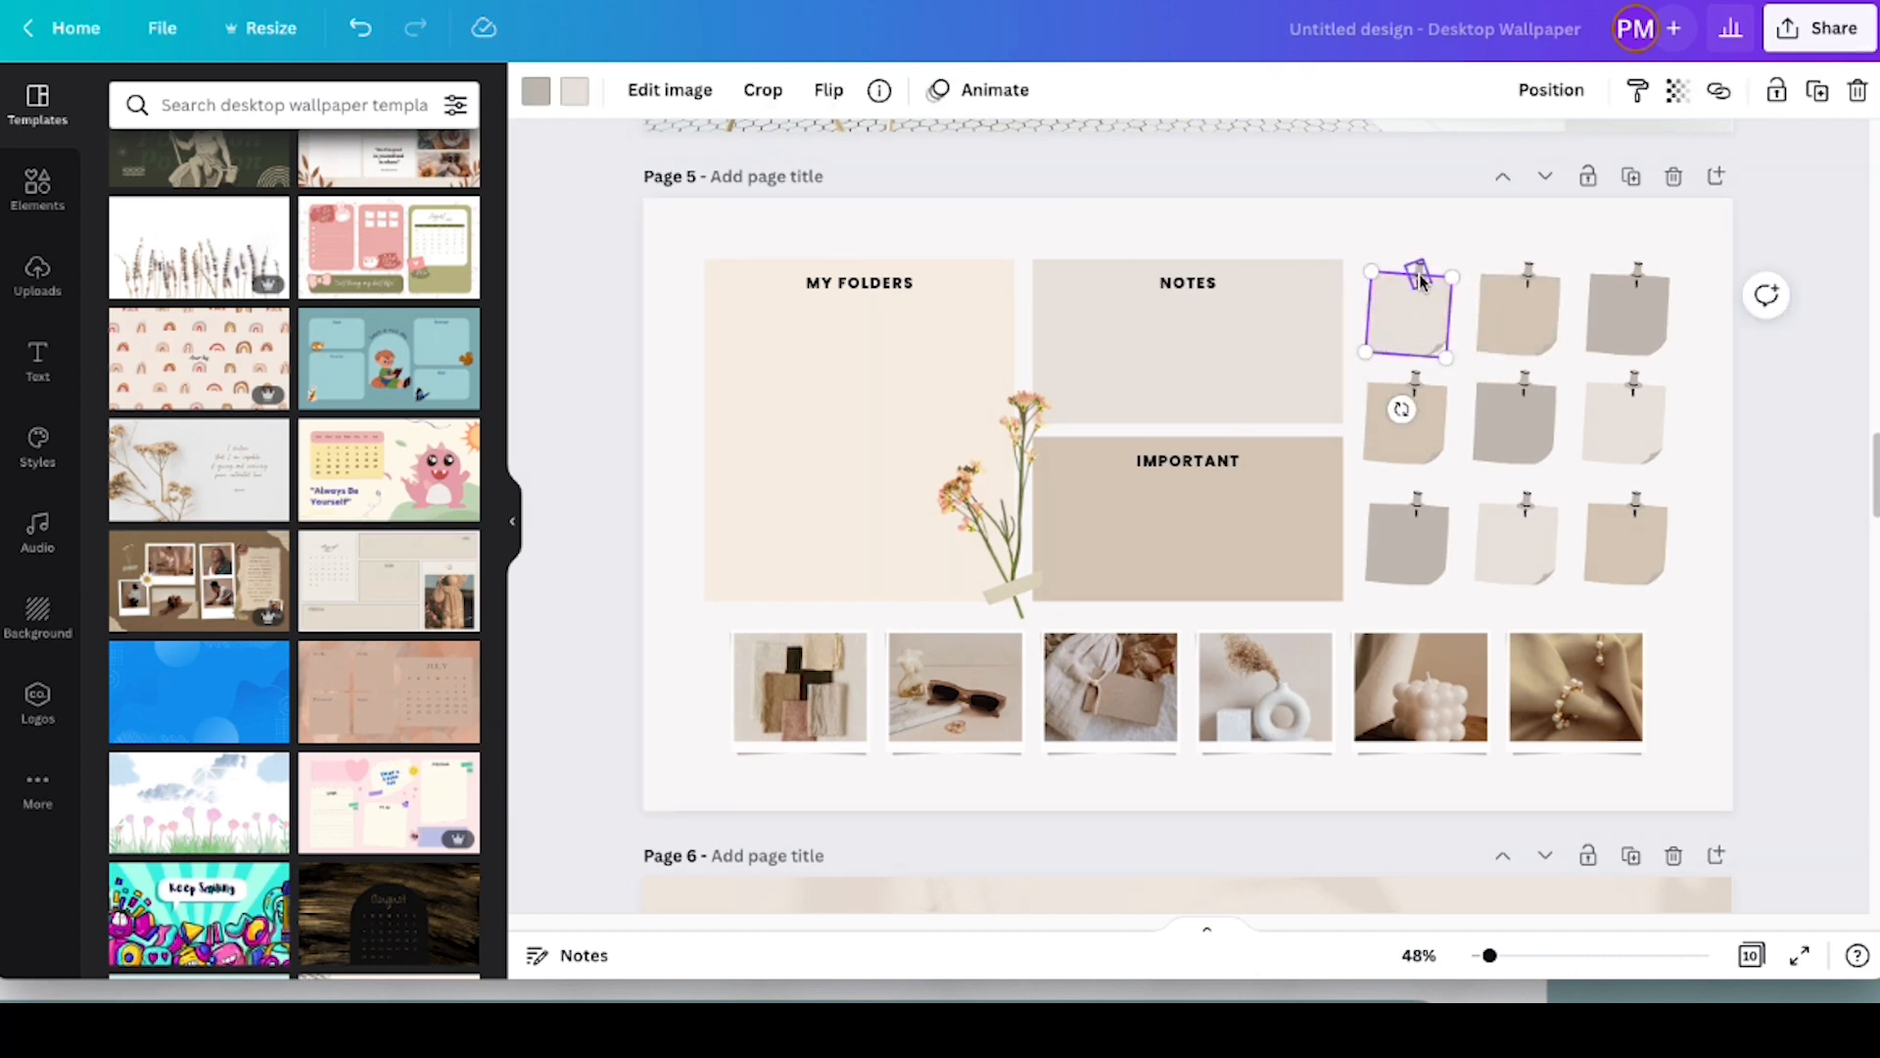
click(1420, 280)
click(1415, 296)
shift+click(1537, 325)
scroll(1412, 496, down, 7)
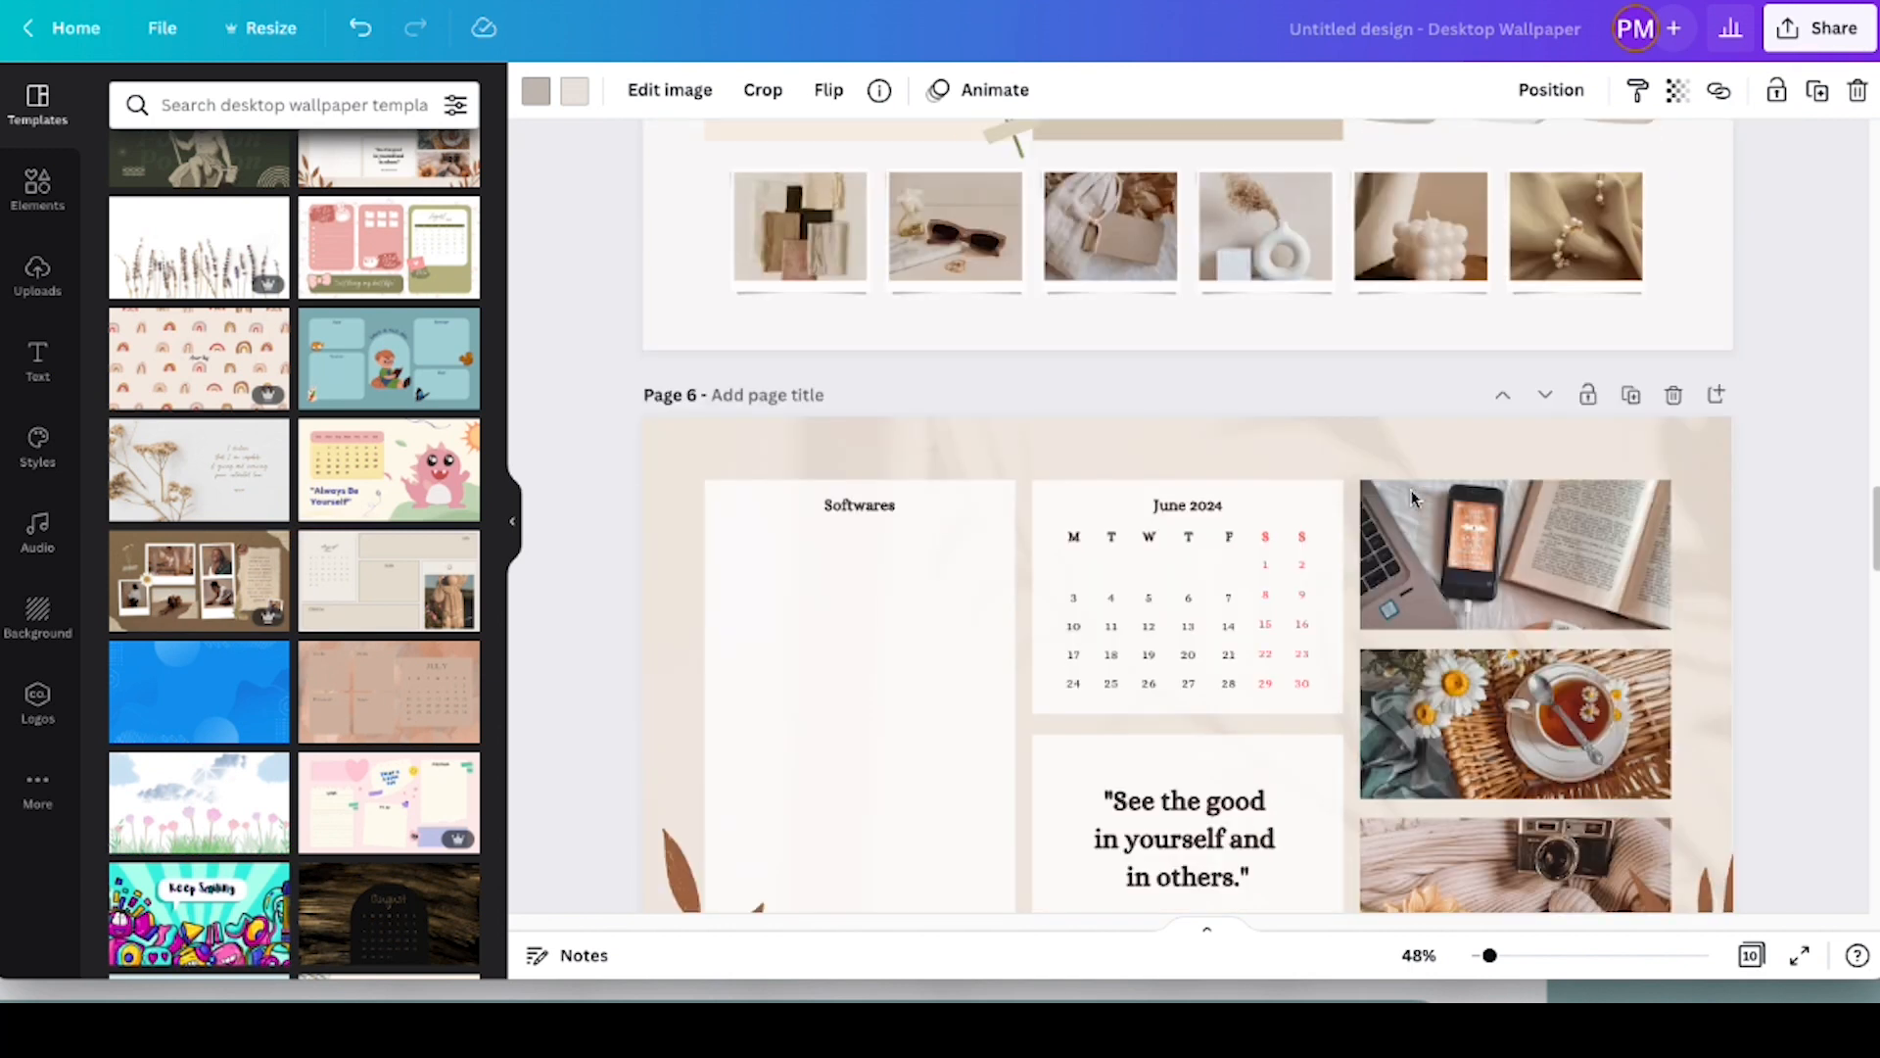
click(813, 705)
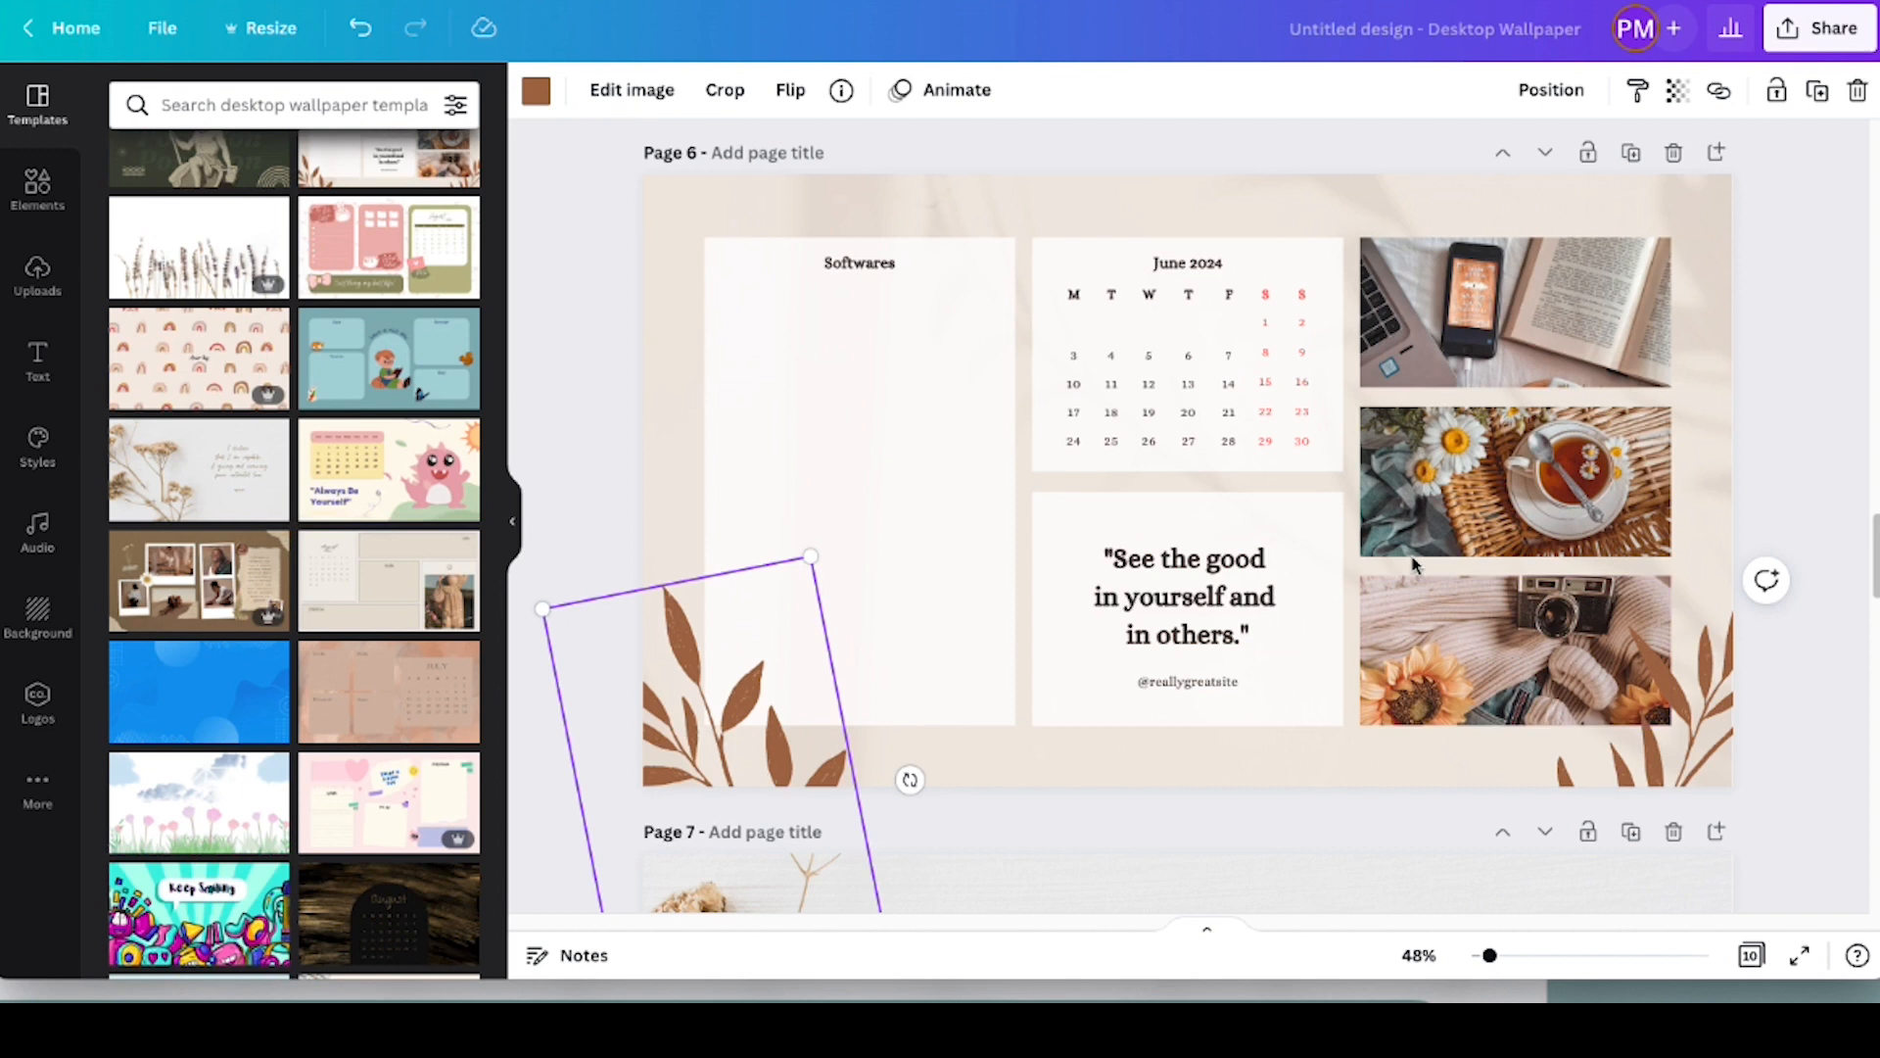
Examine the layouts and decorative elements of the templates on pages 7 to 10
scroll(1459, 539, down, 7)
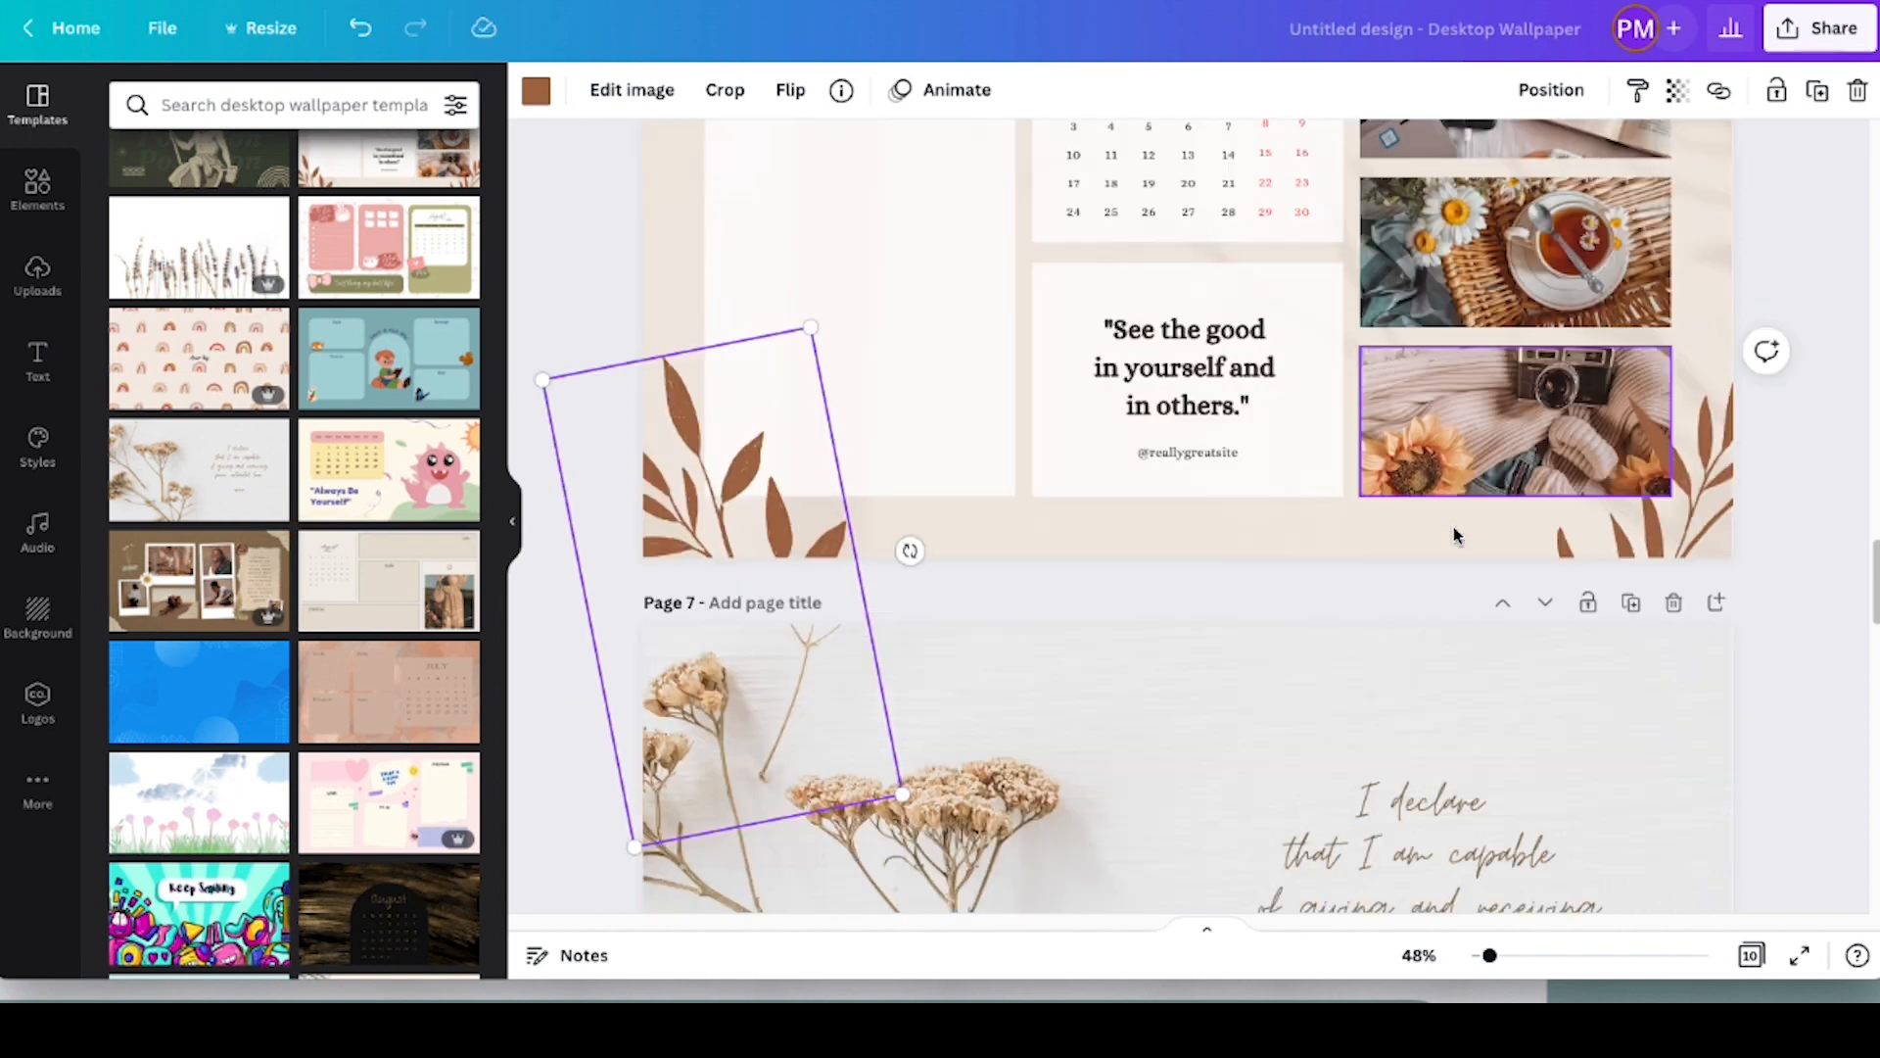
scroll(1456, 534, down, 1)
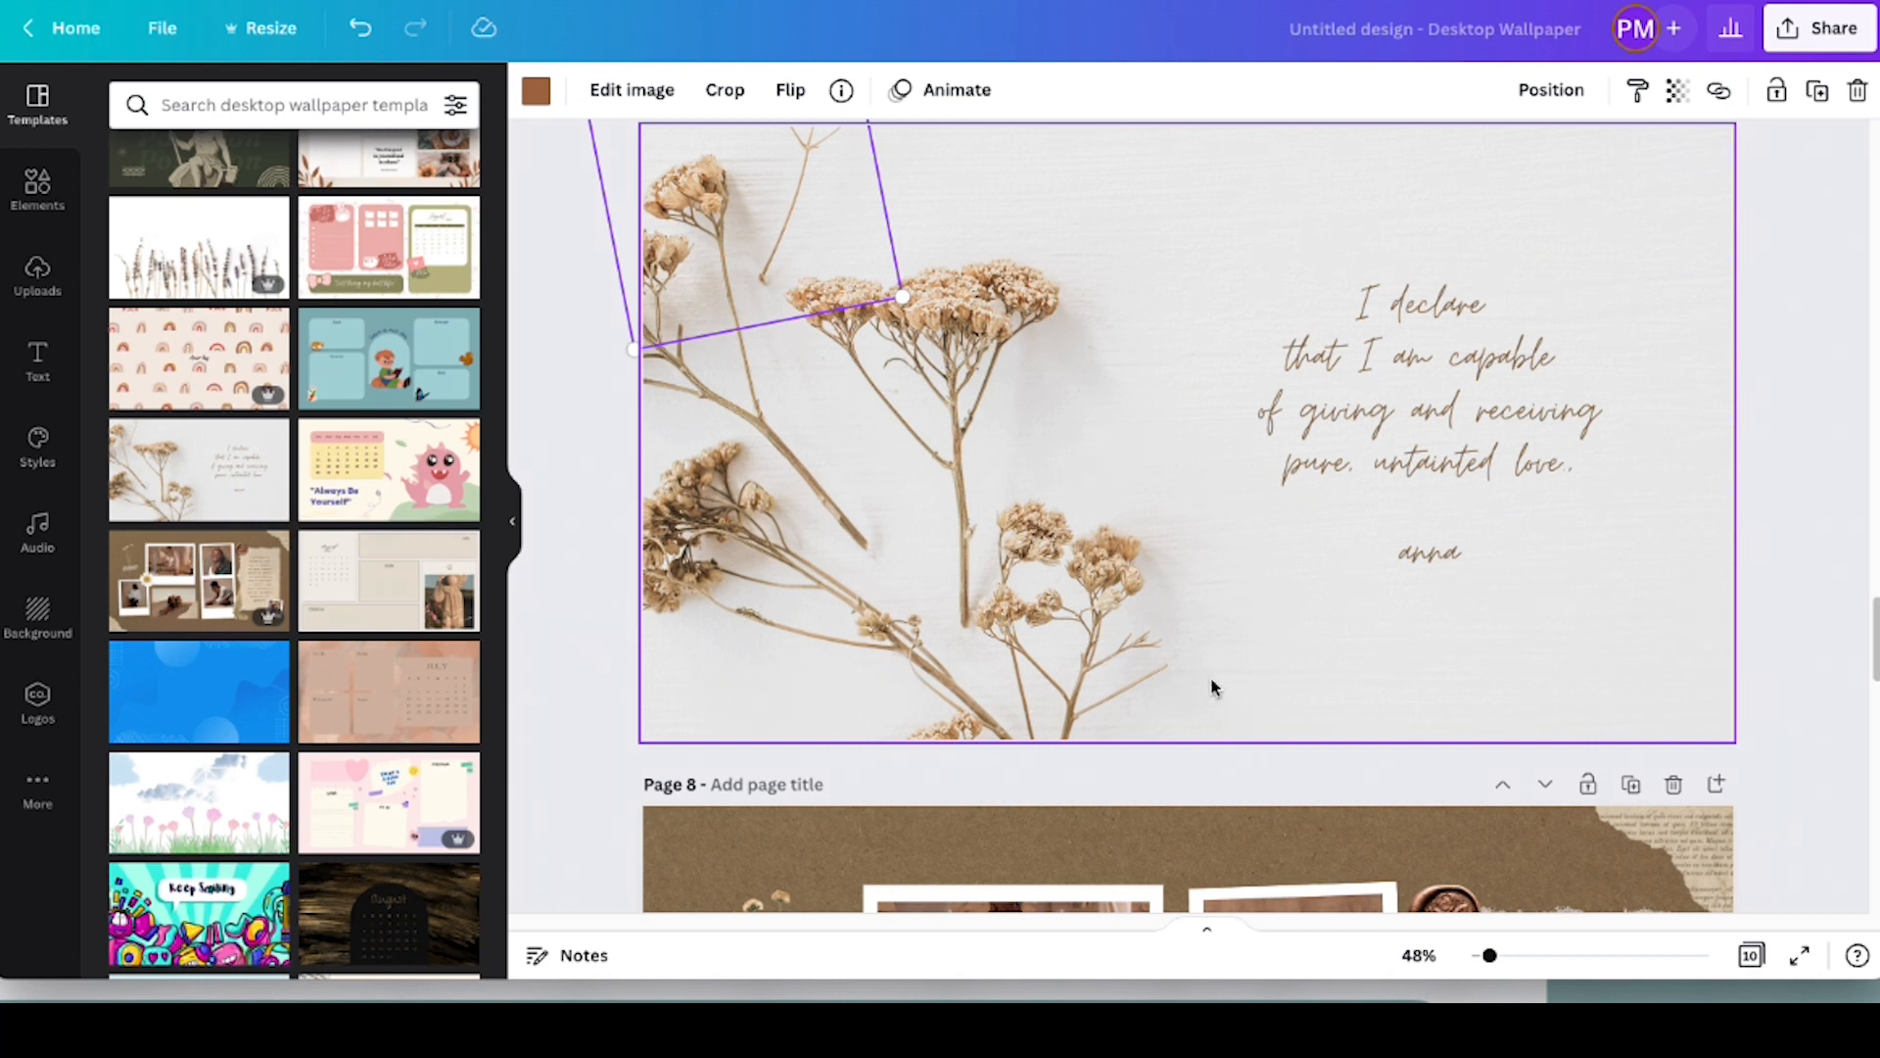
scroll(1549, 514, down, 10)
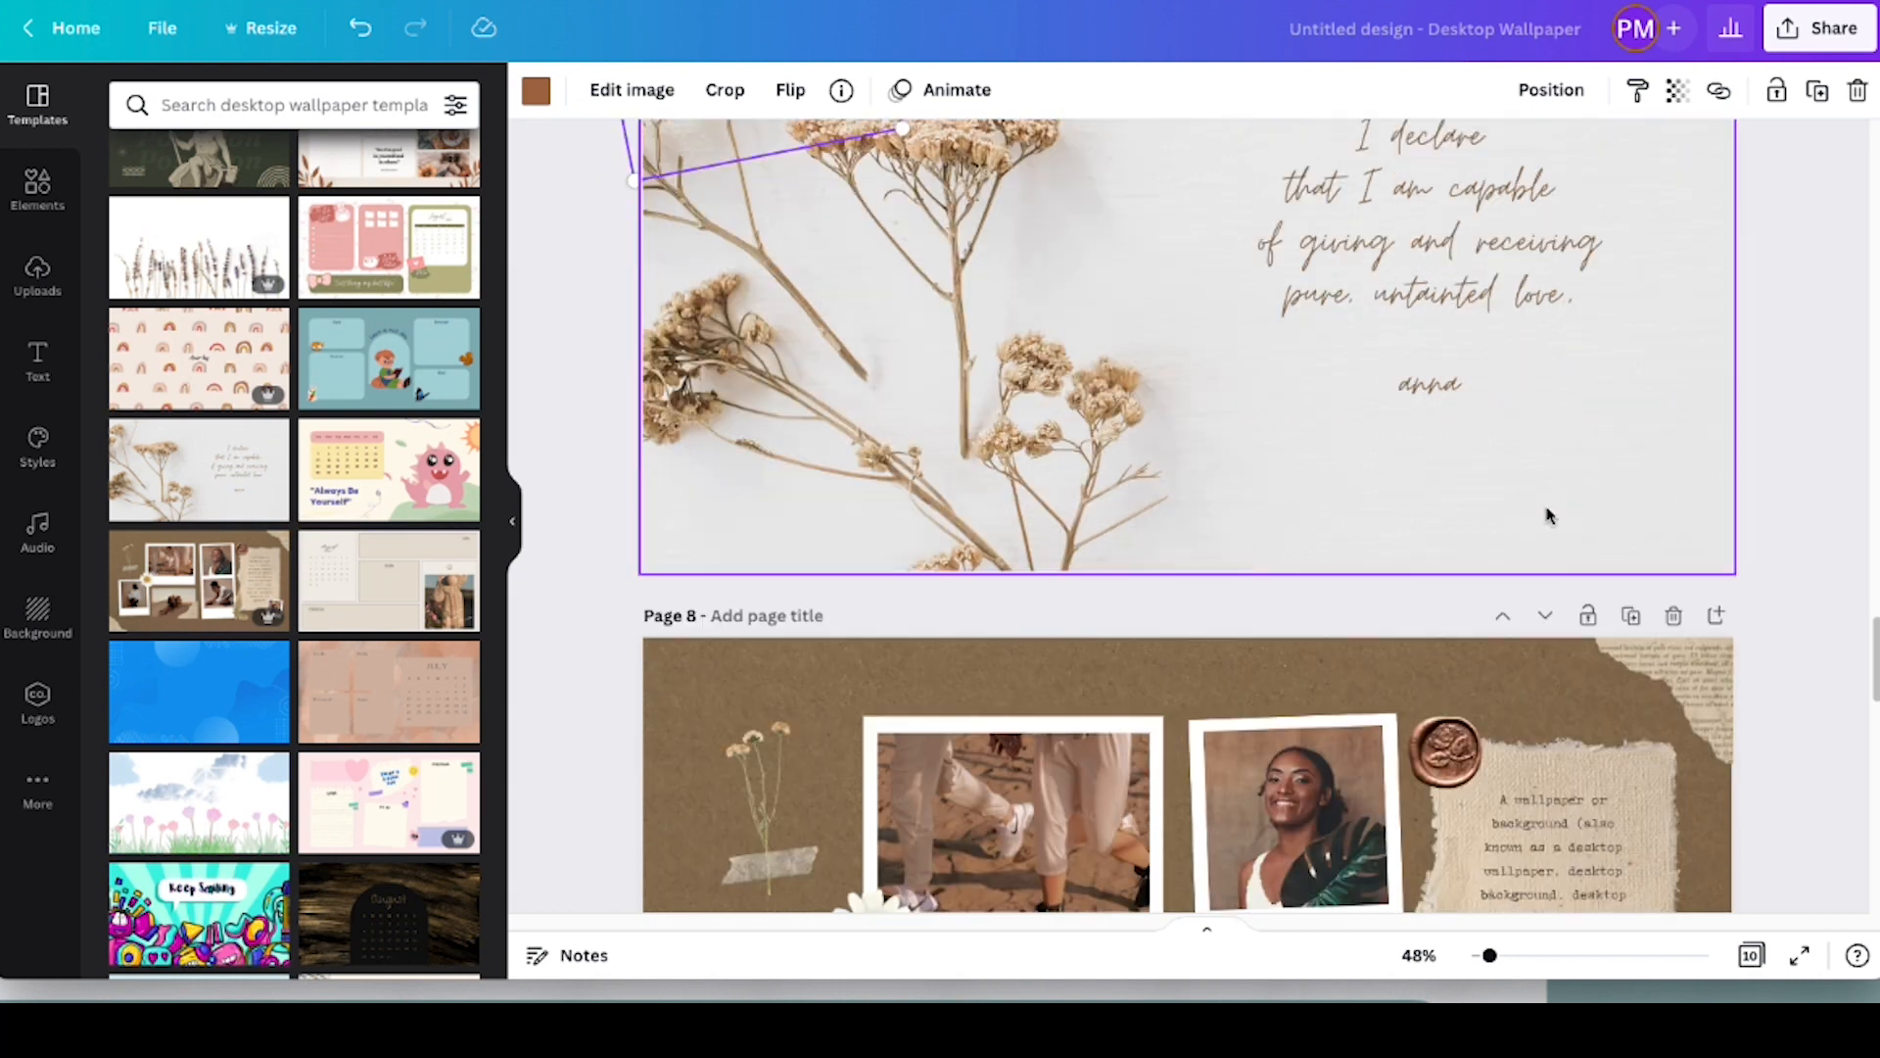
scroll(1548, 514, down, 1)
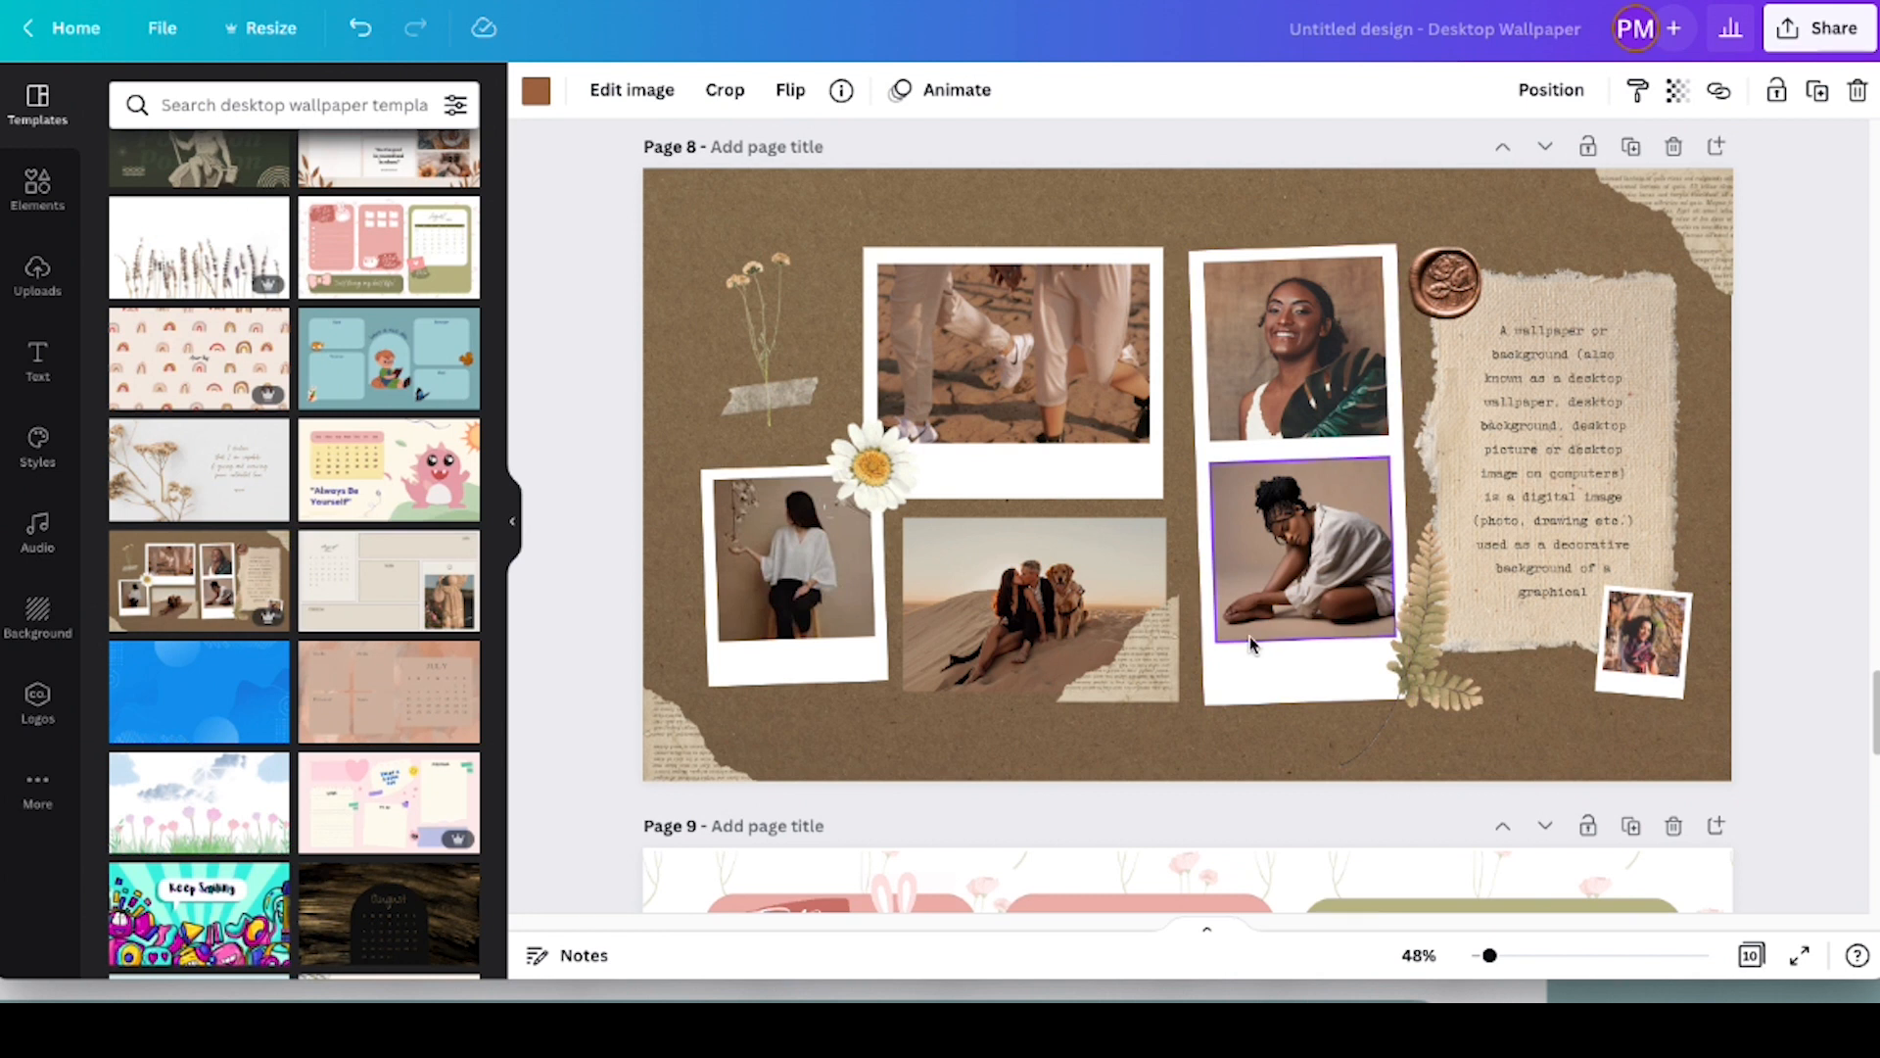
scroll(1249, 642, down, 5)
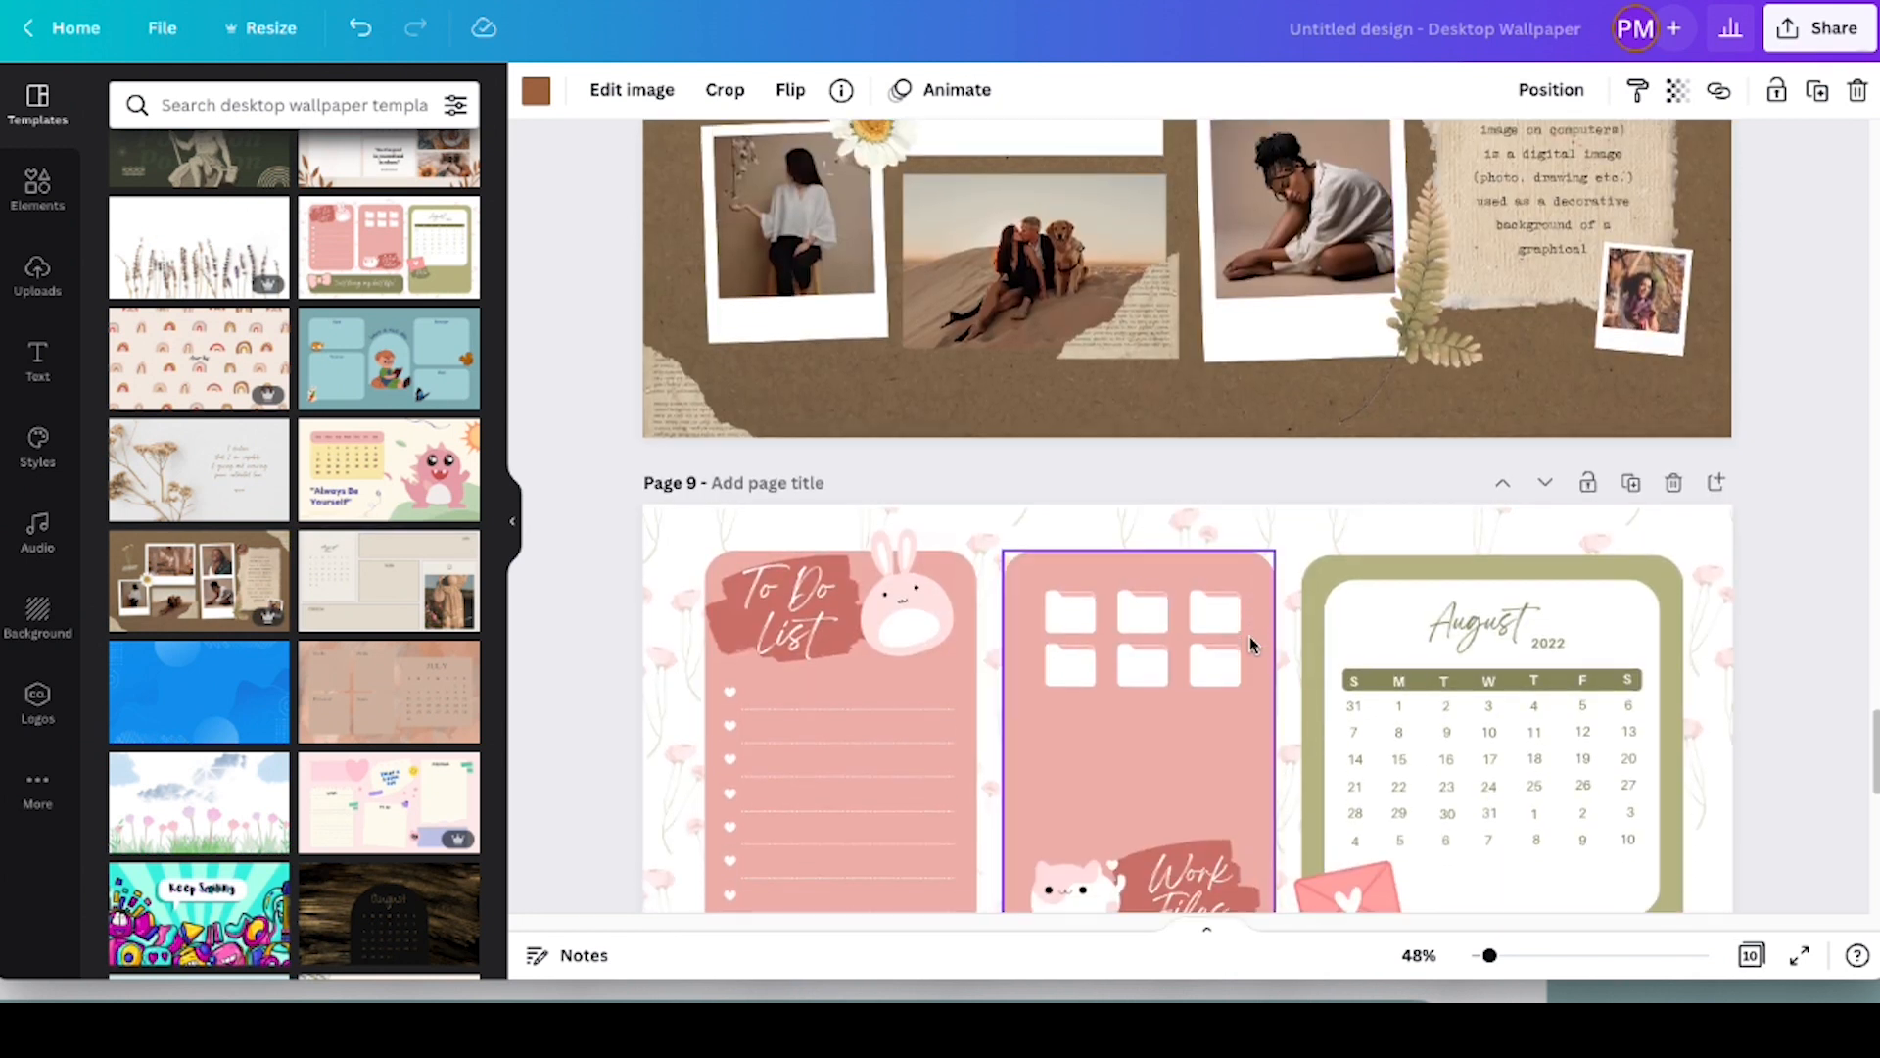
scroll(1249, 637, up, 7)
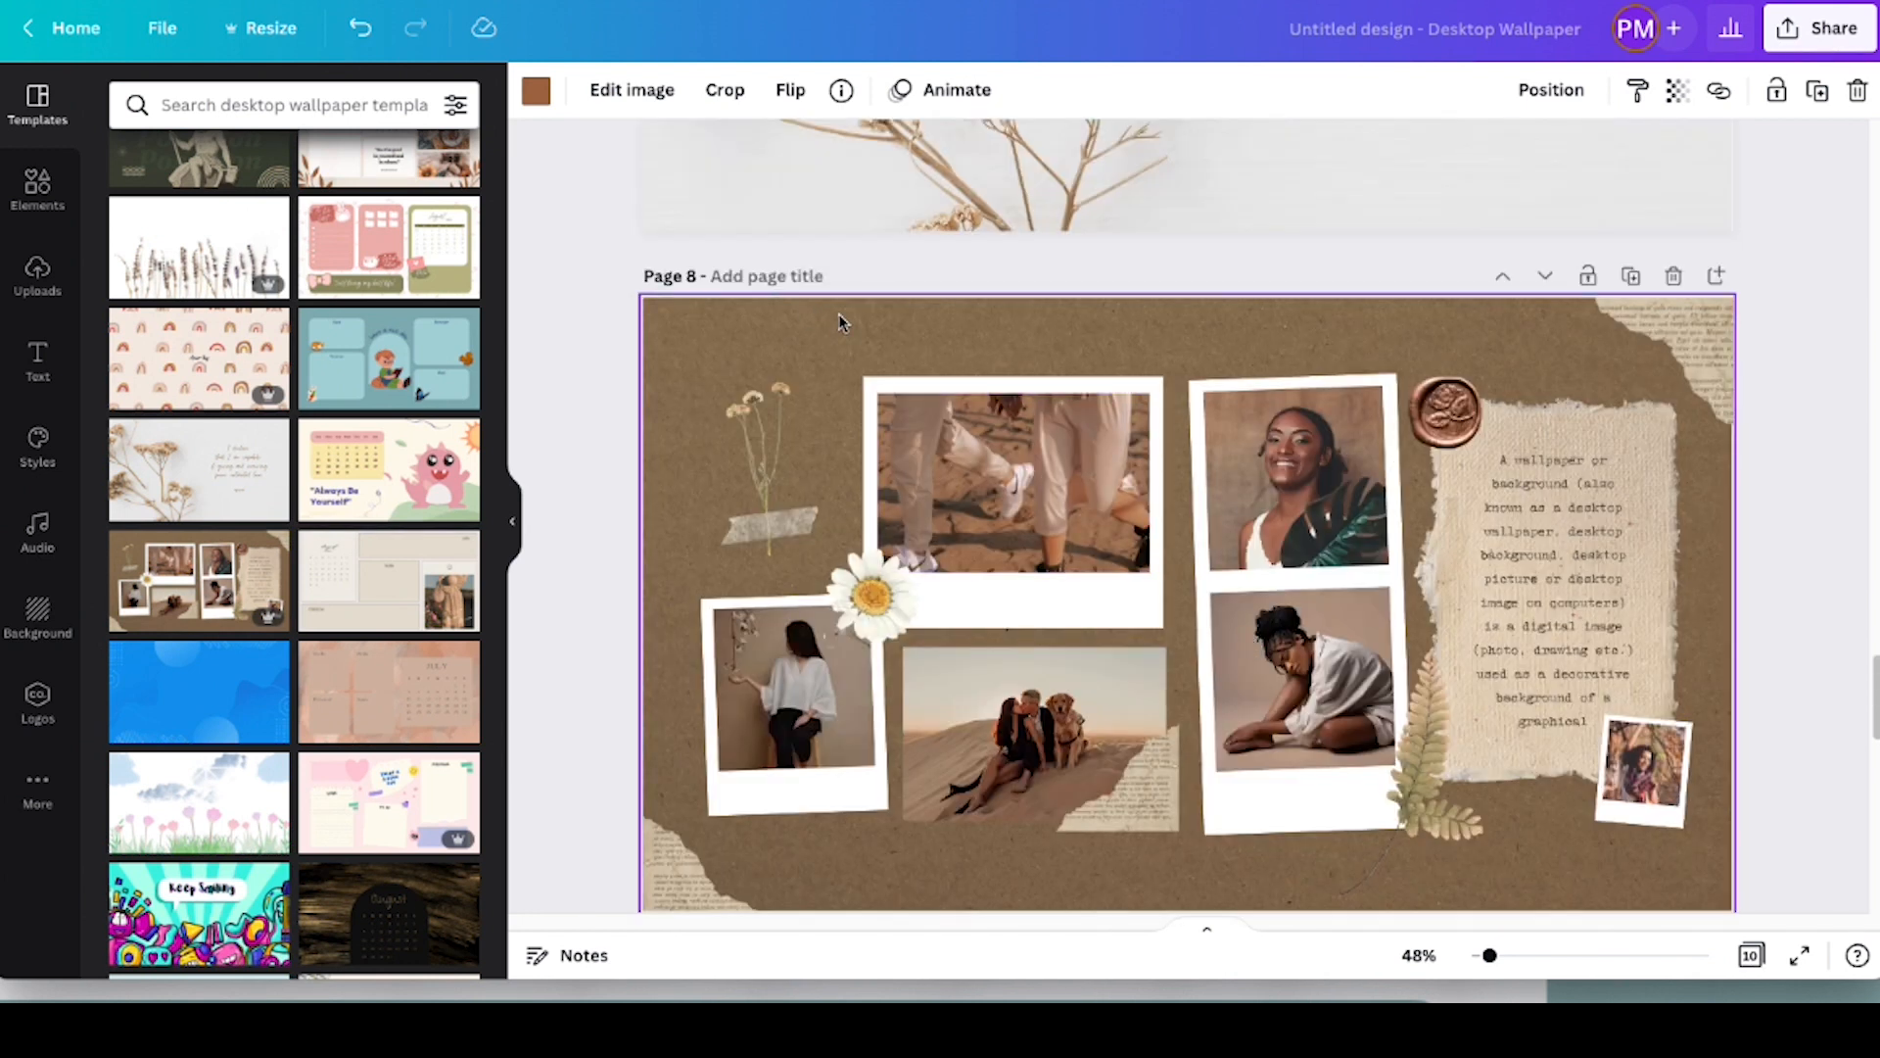
scroll(962, 344, down, 10)
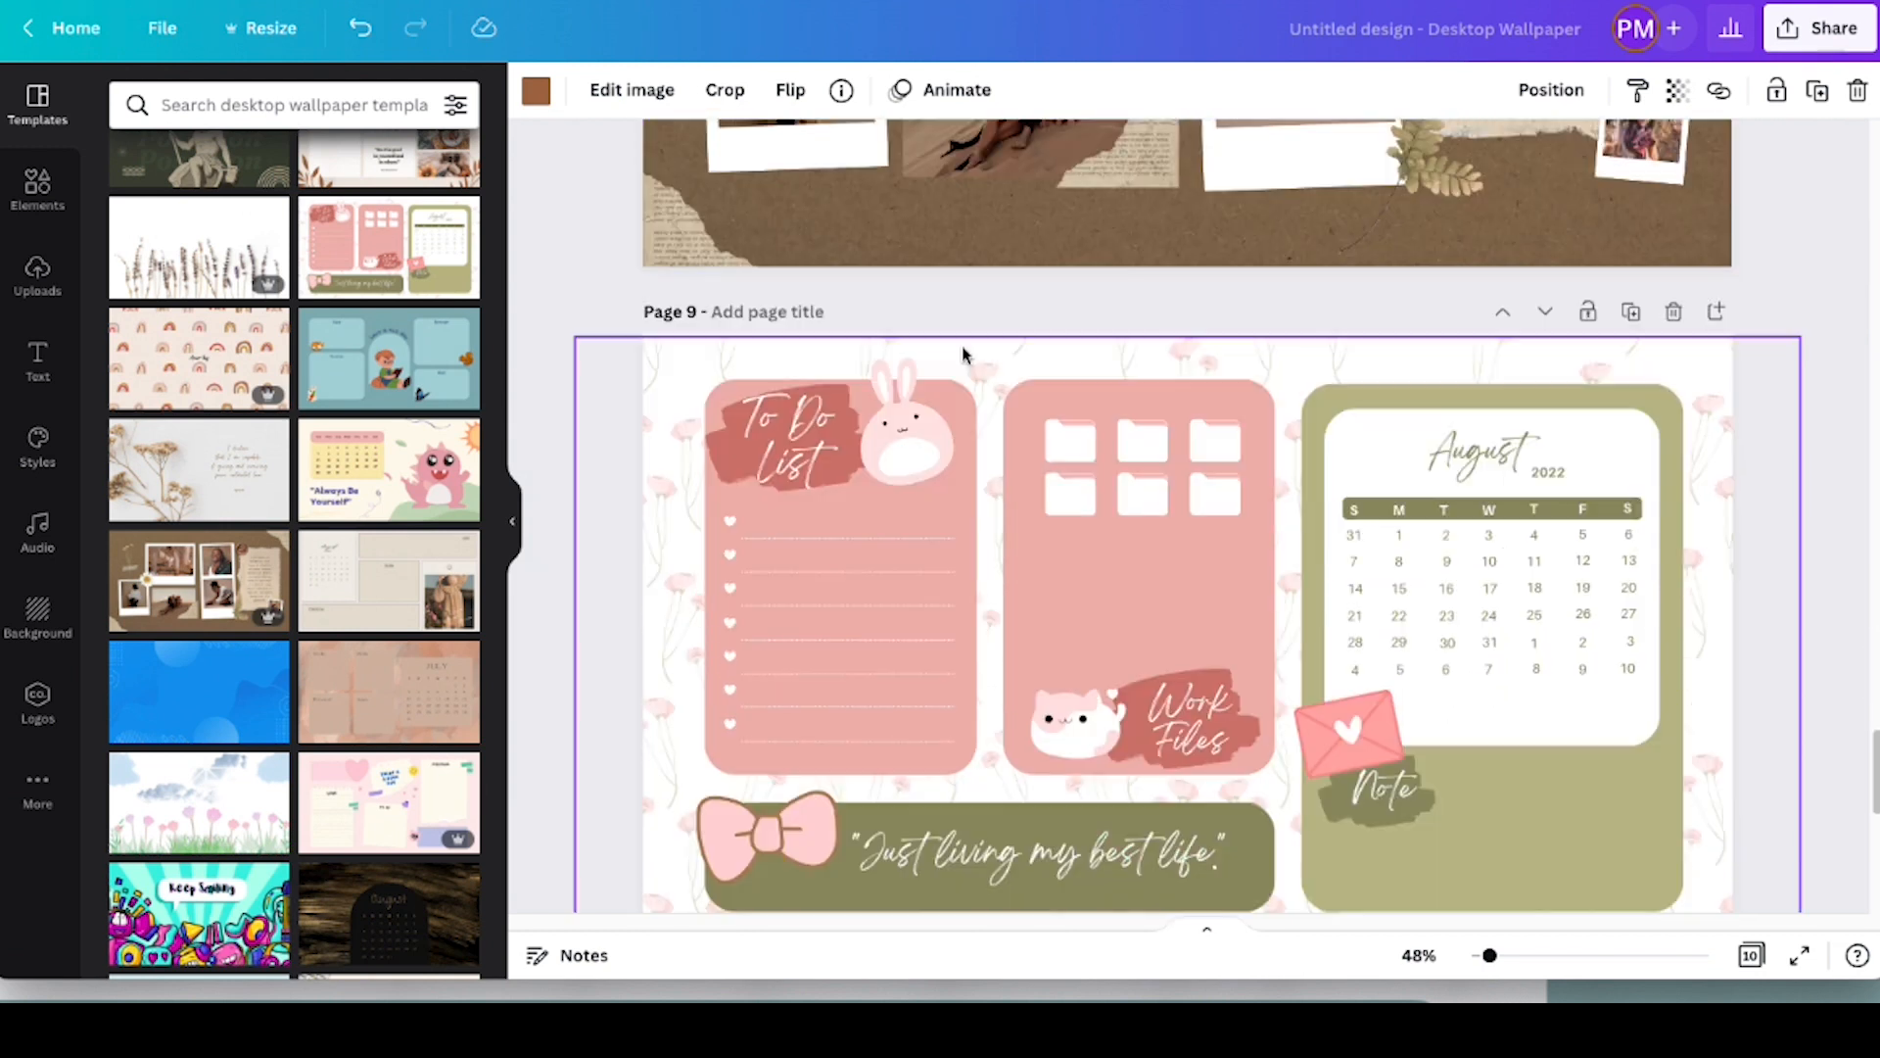
scroll(962, 345, down, 2)
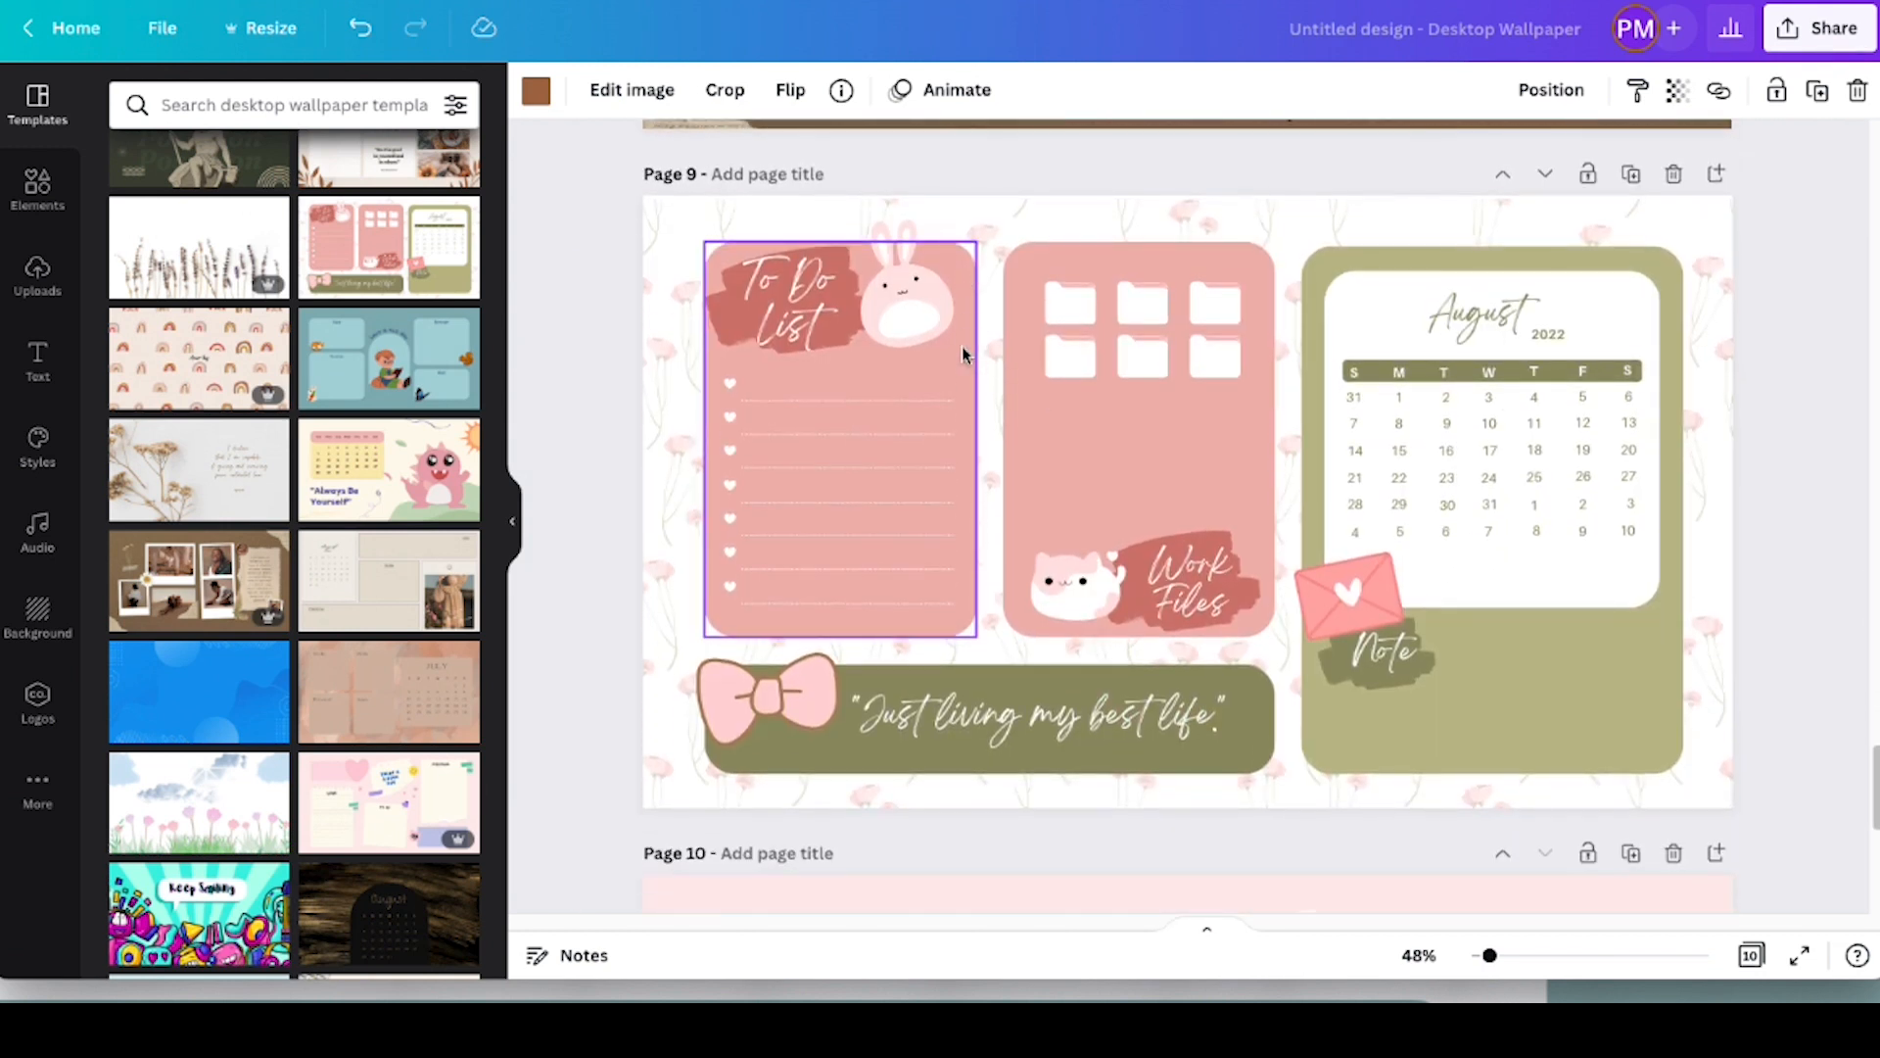
scroll(962, 344, down, 1)
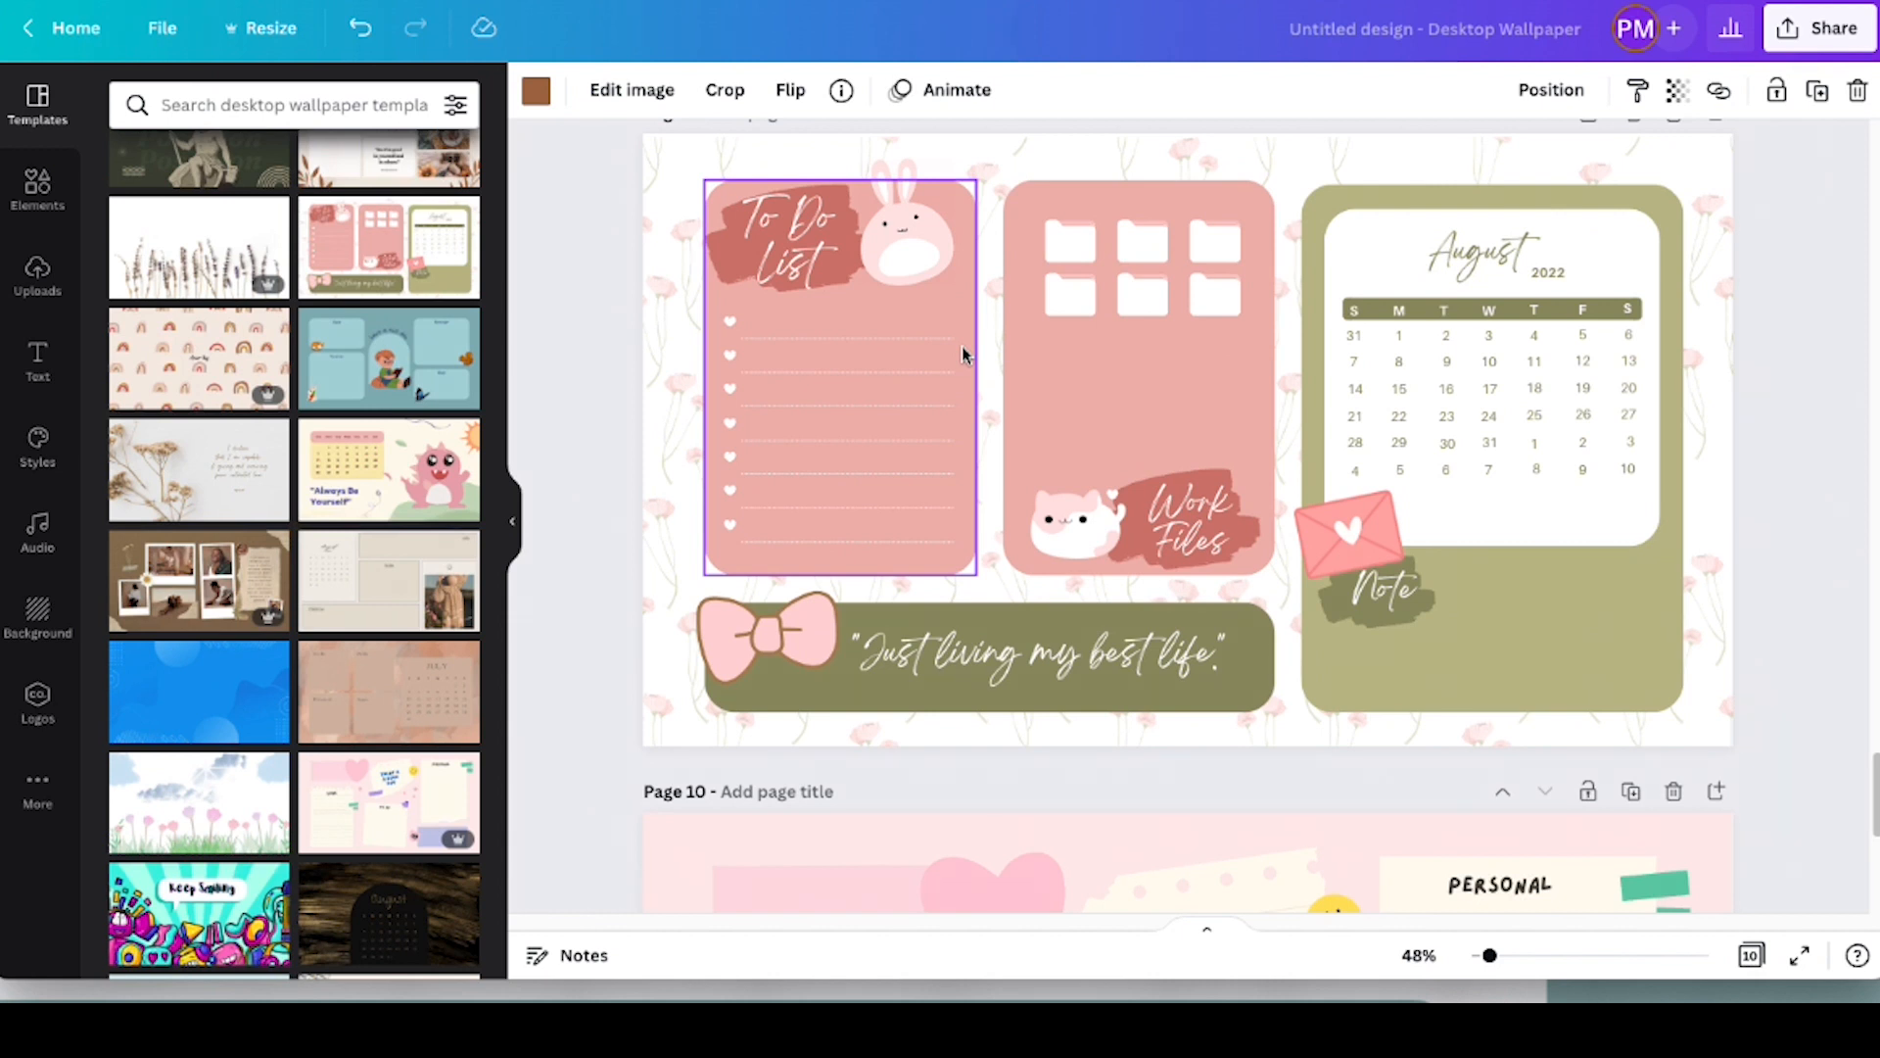
scroll(961, 345, down, 5)
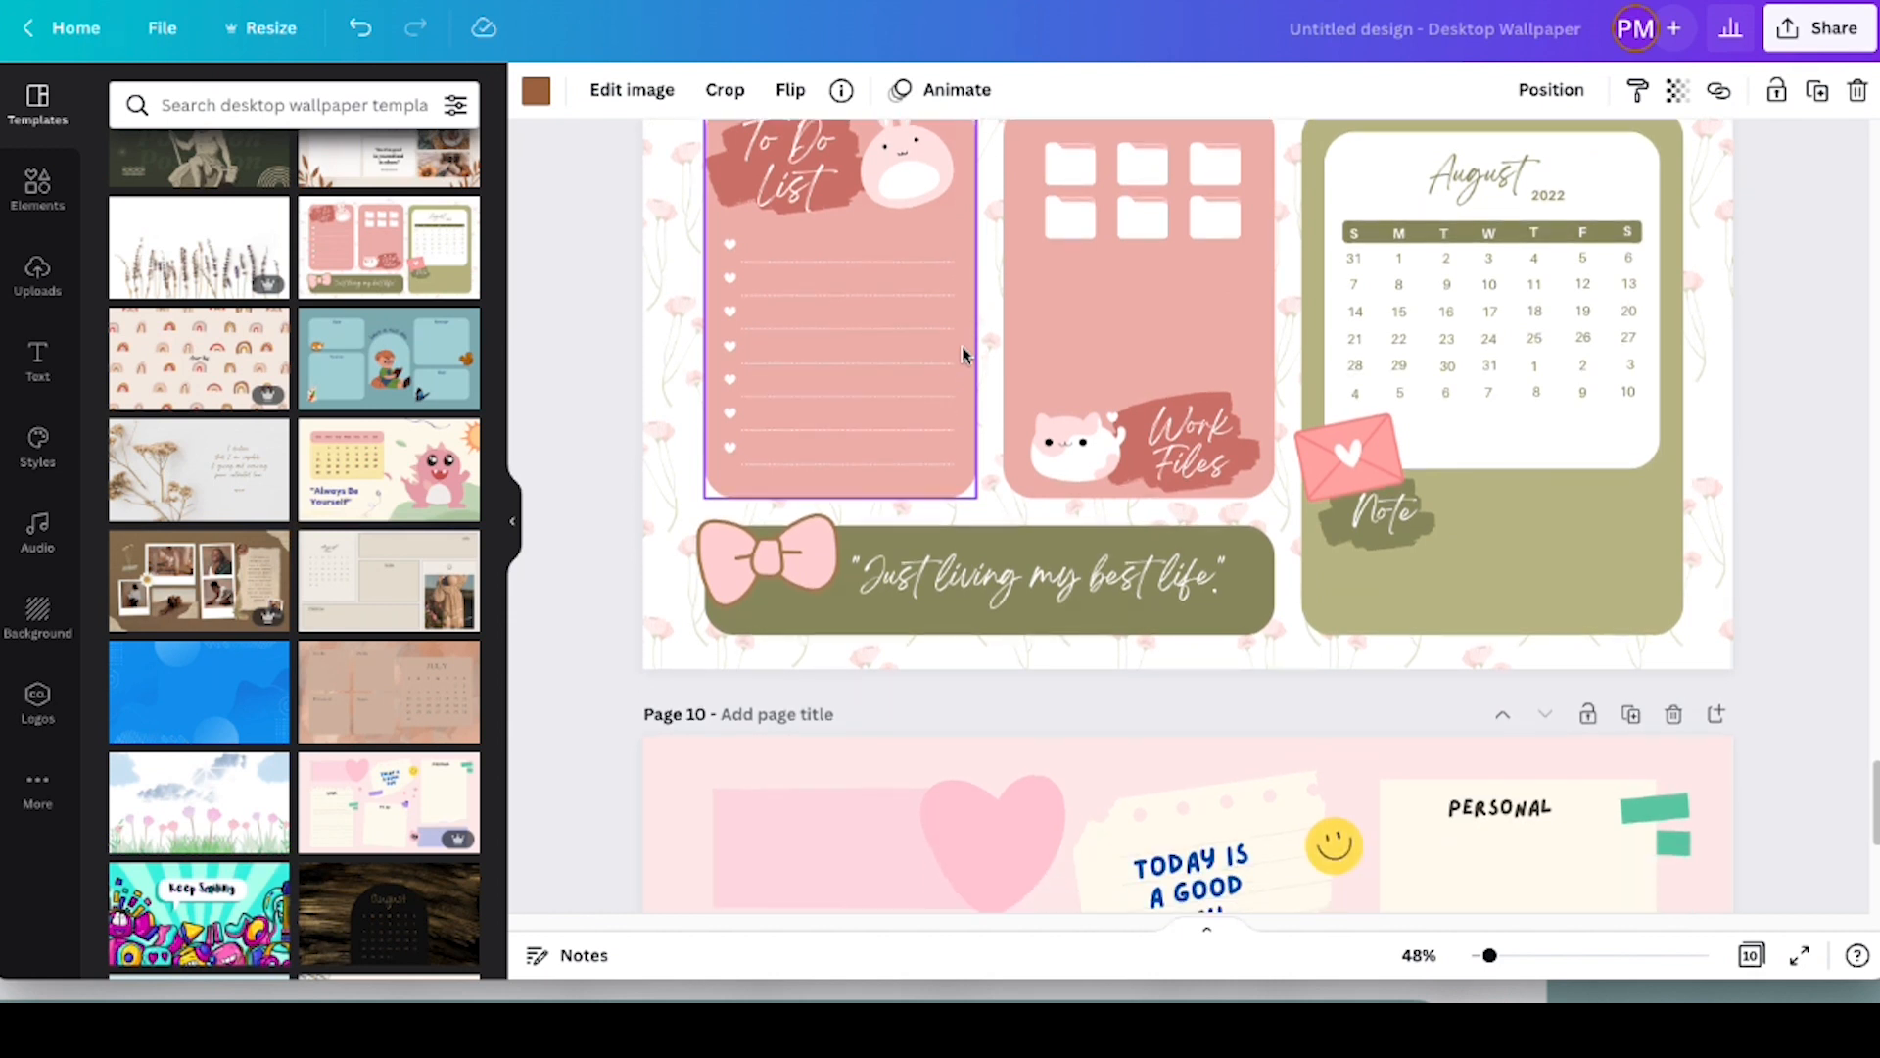
scroll(961, 345, down, 3)
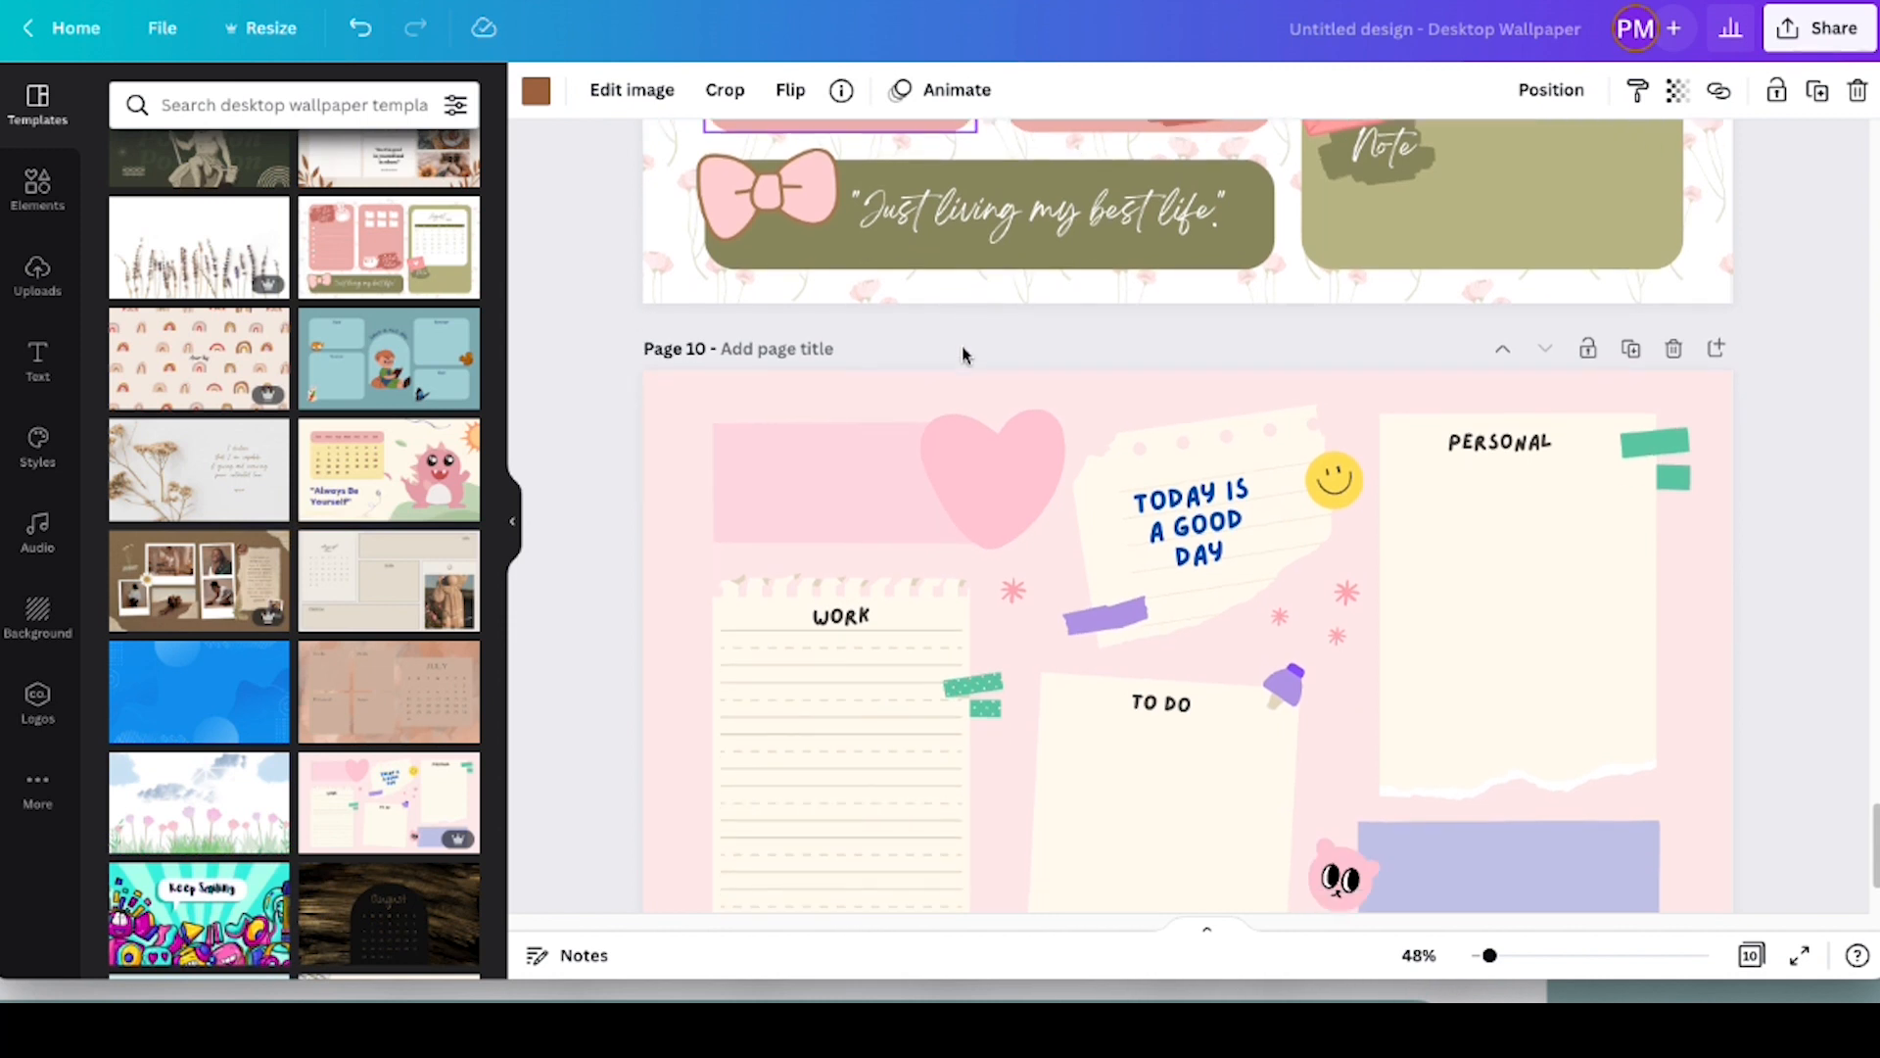
scroll(962, 355, down, 1)
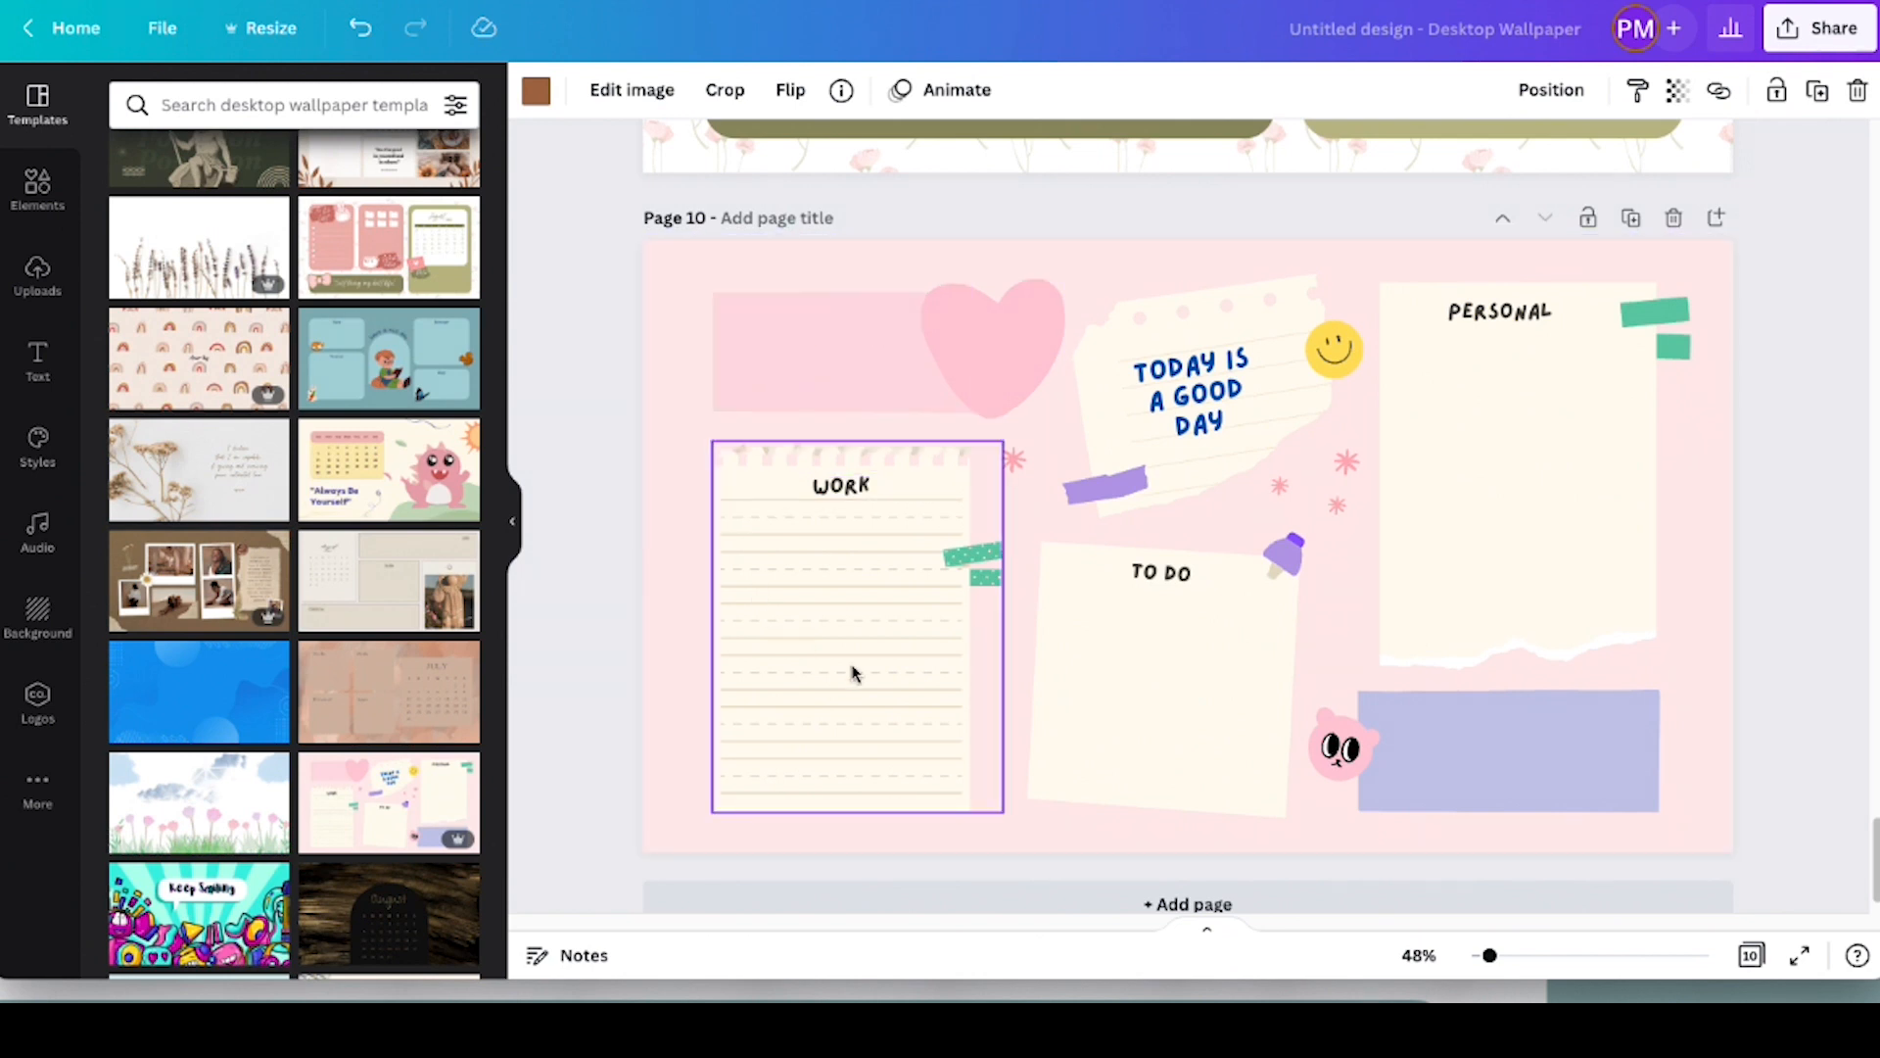
scroll(1096, 673, down, 1)
Add an eleventh page with the rainbow pattern template that carries the words "dream big"
scroll(1095, 673, up, 8)
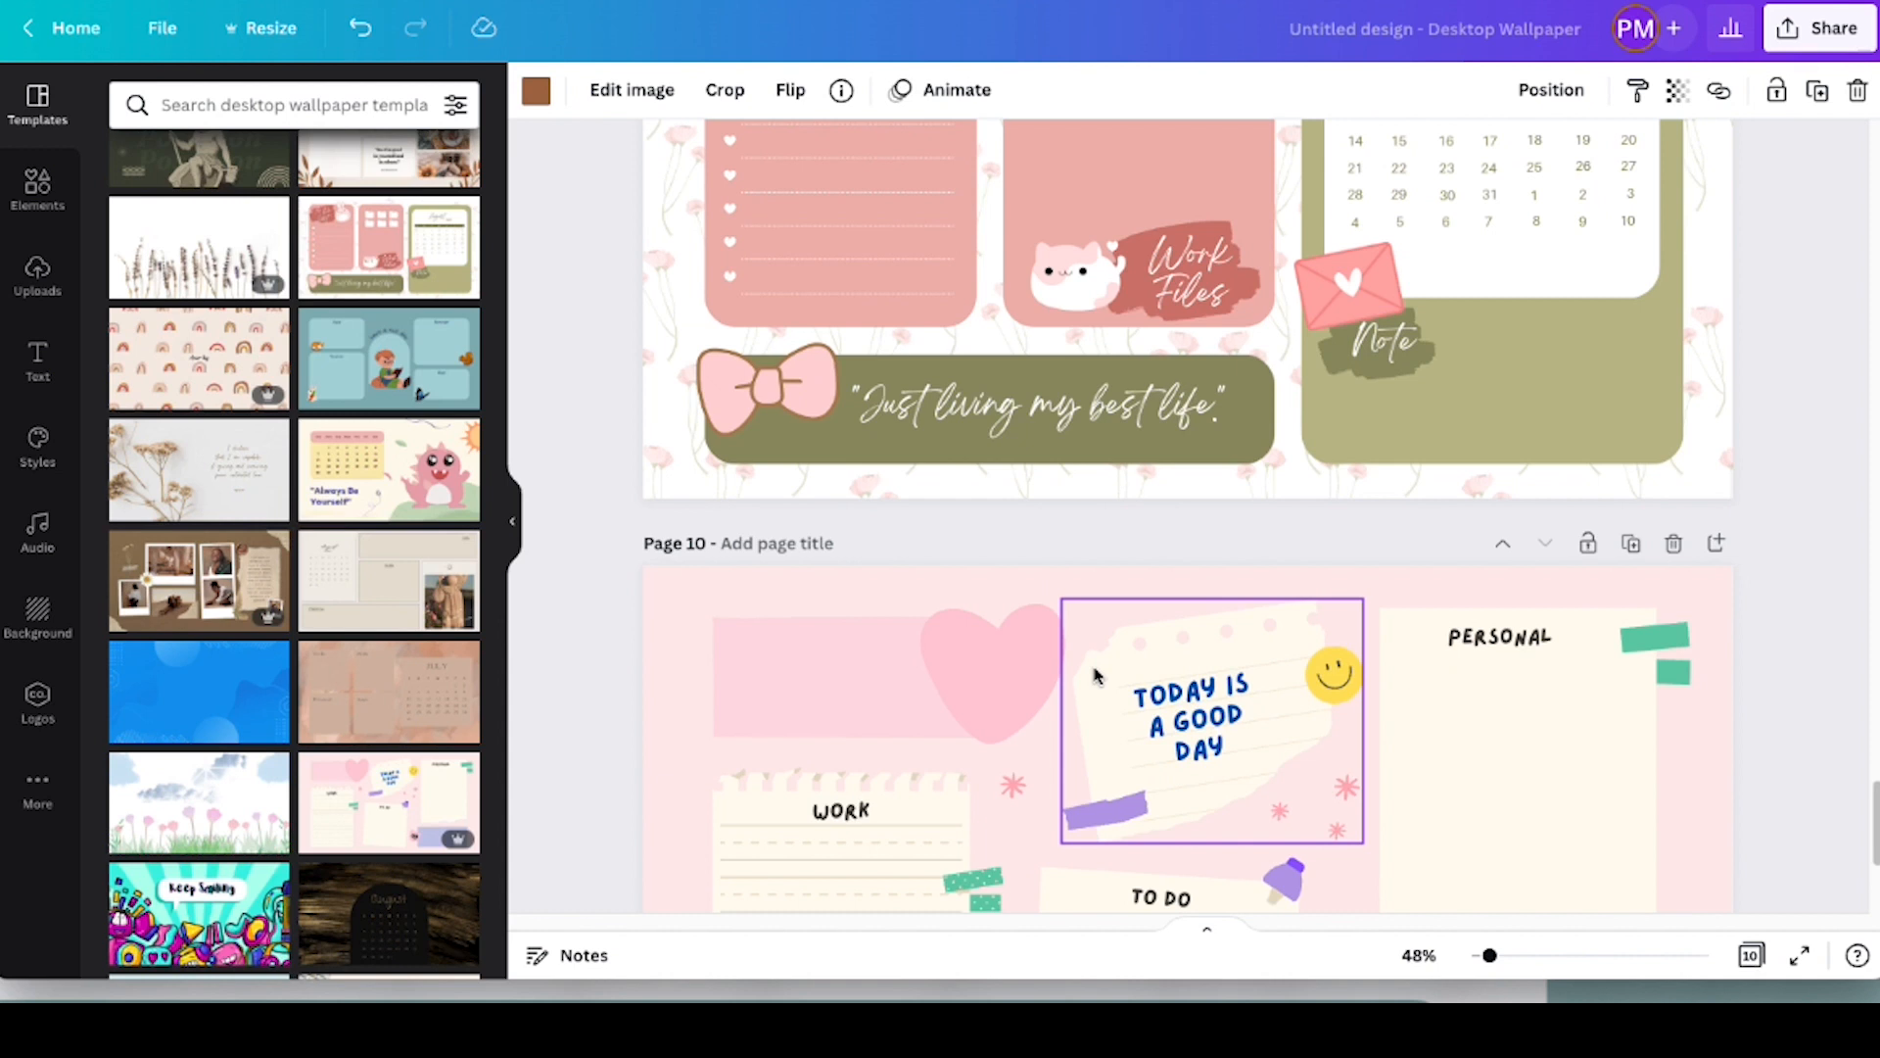
scroll(1094, 673, up, 20)
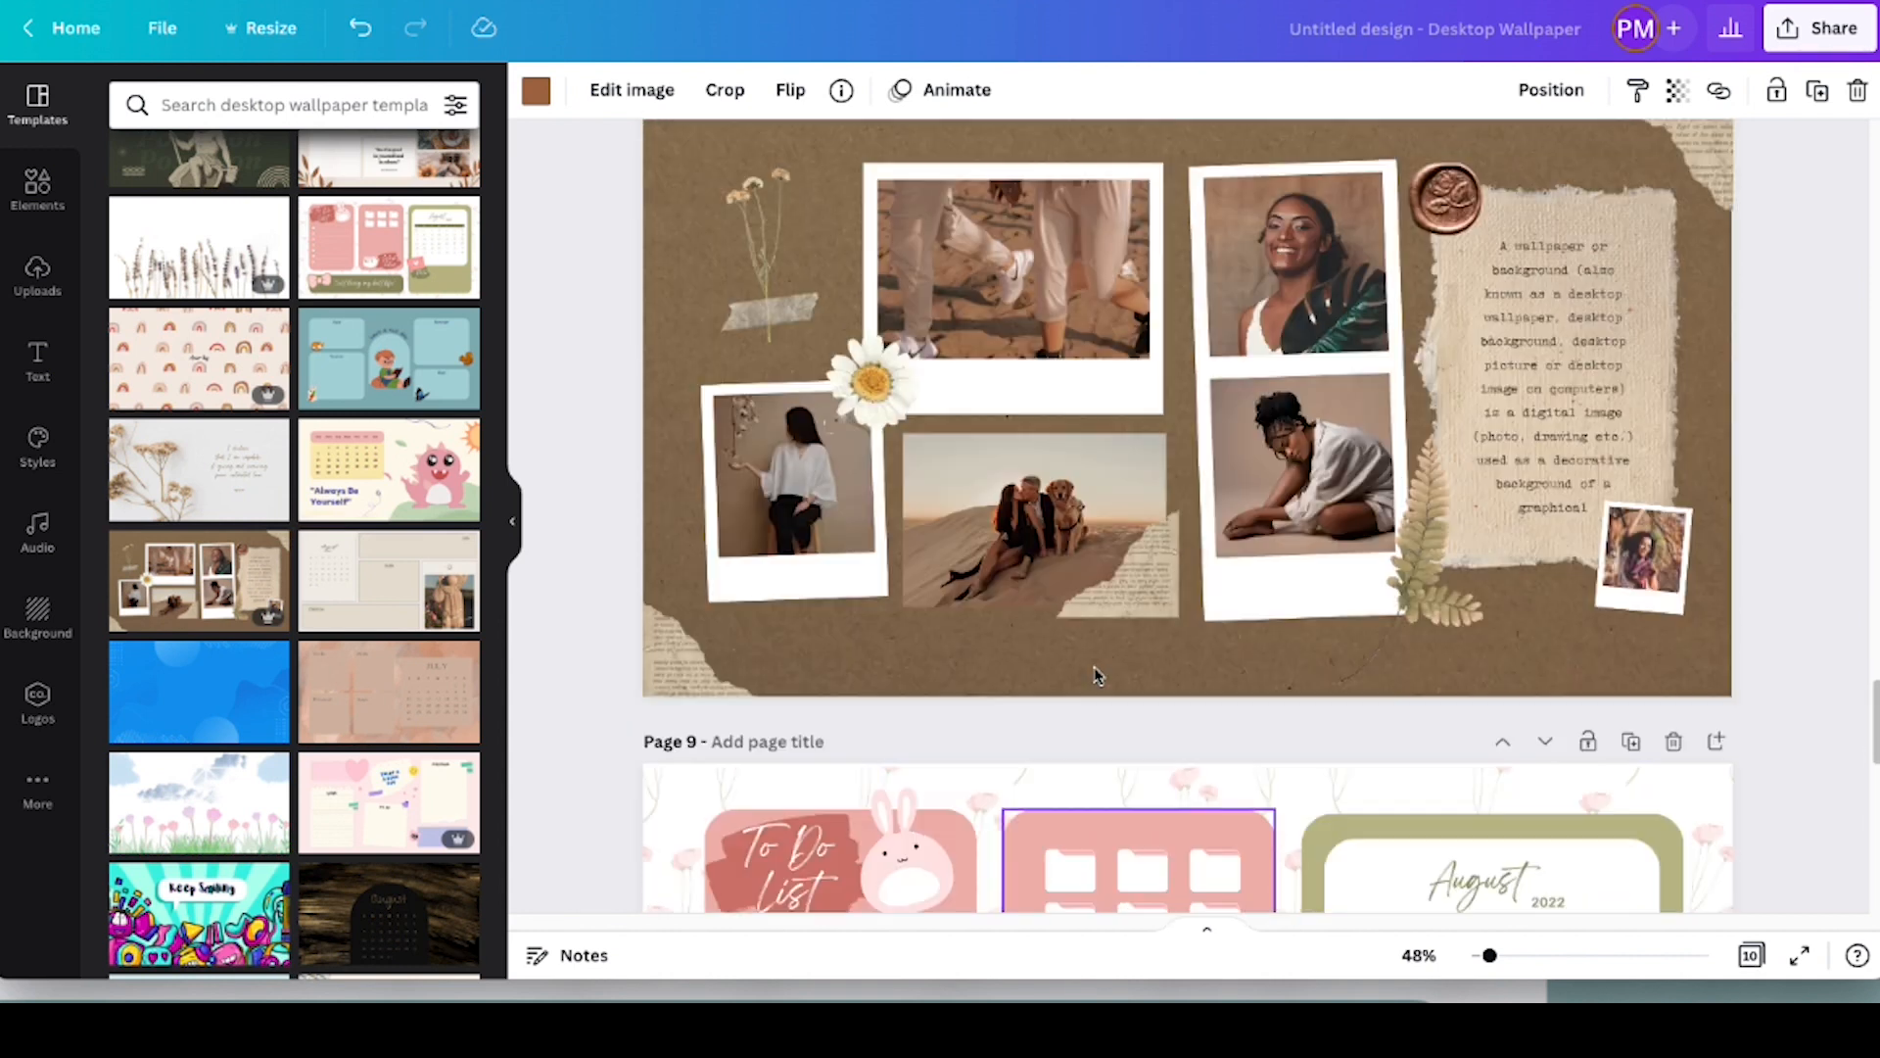
scroll(1094, 673, down, 20)
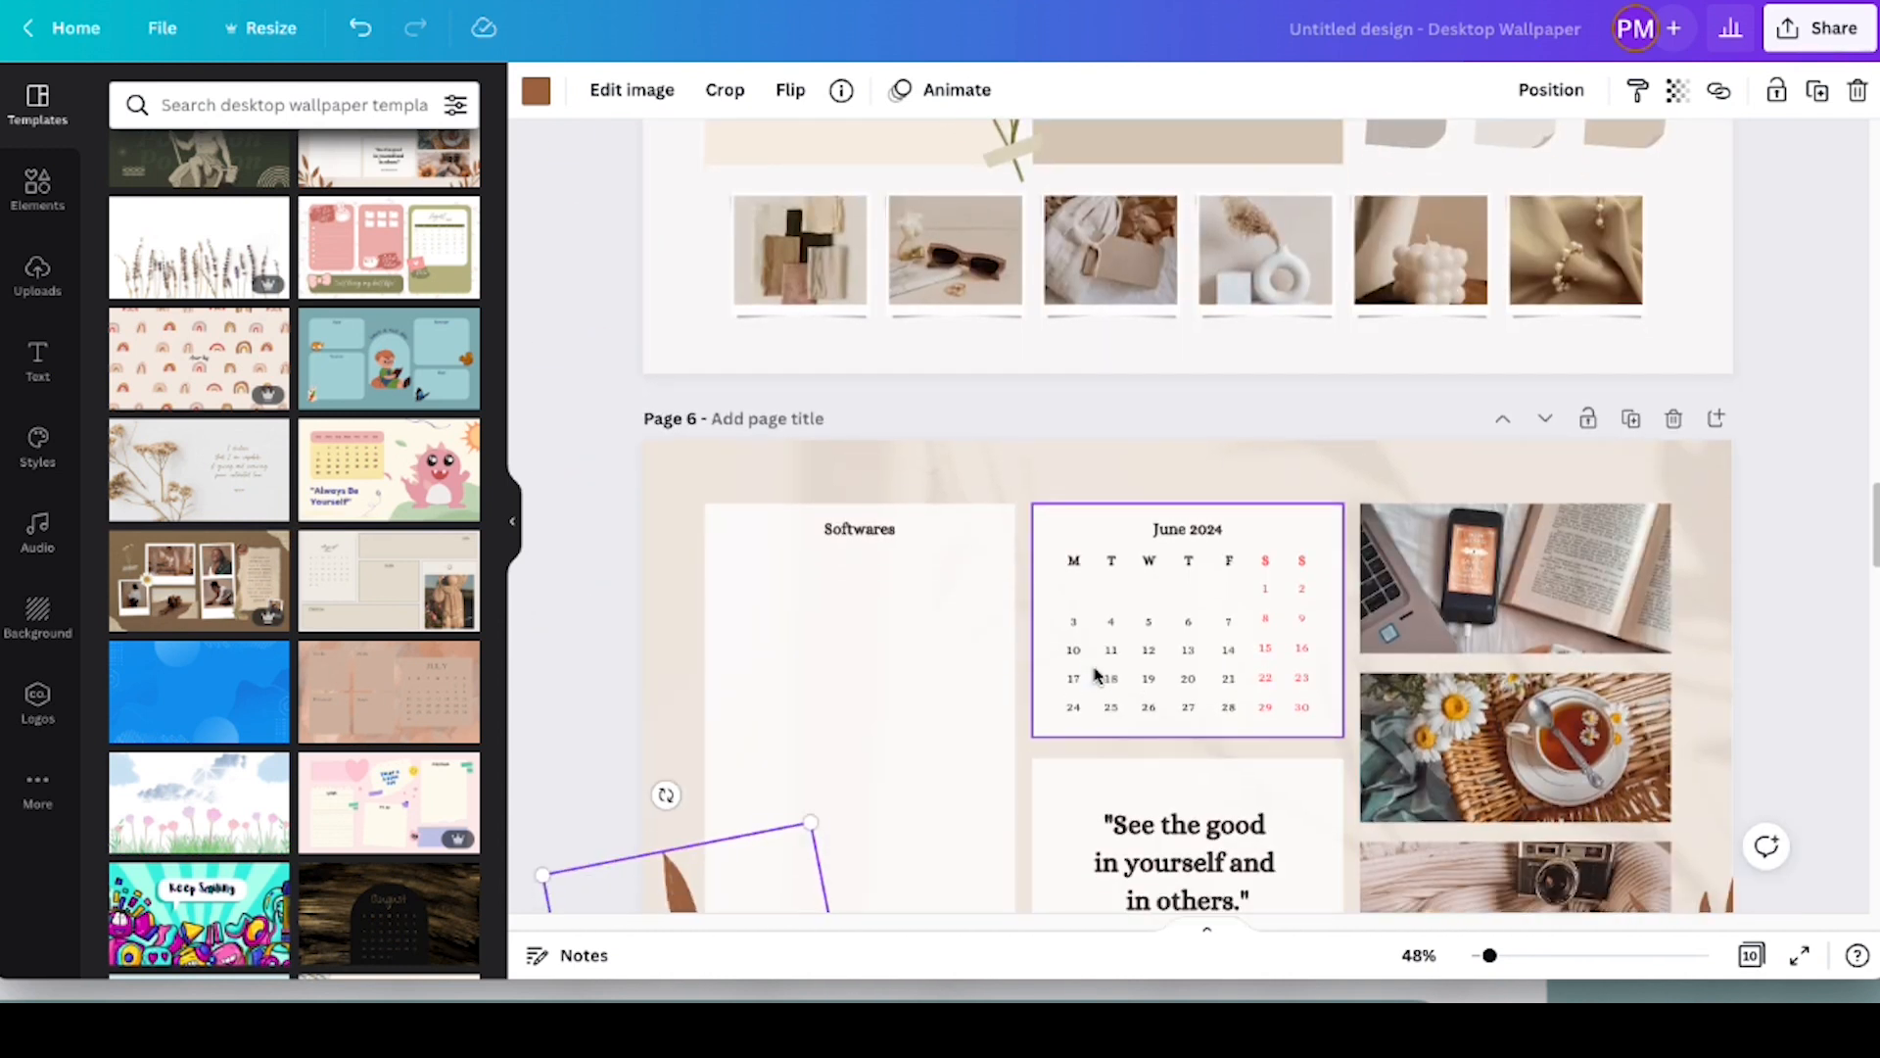
scroll(1094, 674, down, 5)
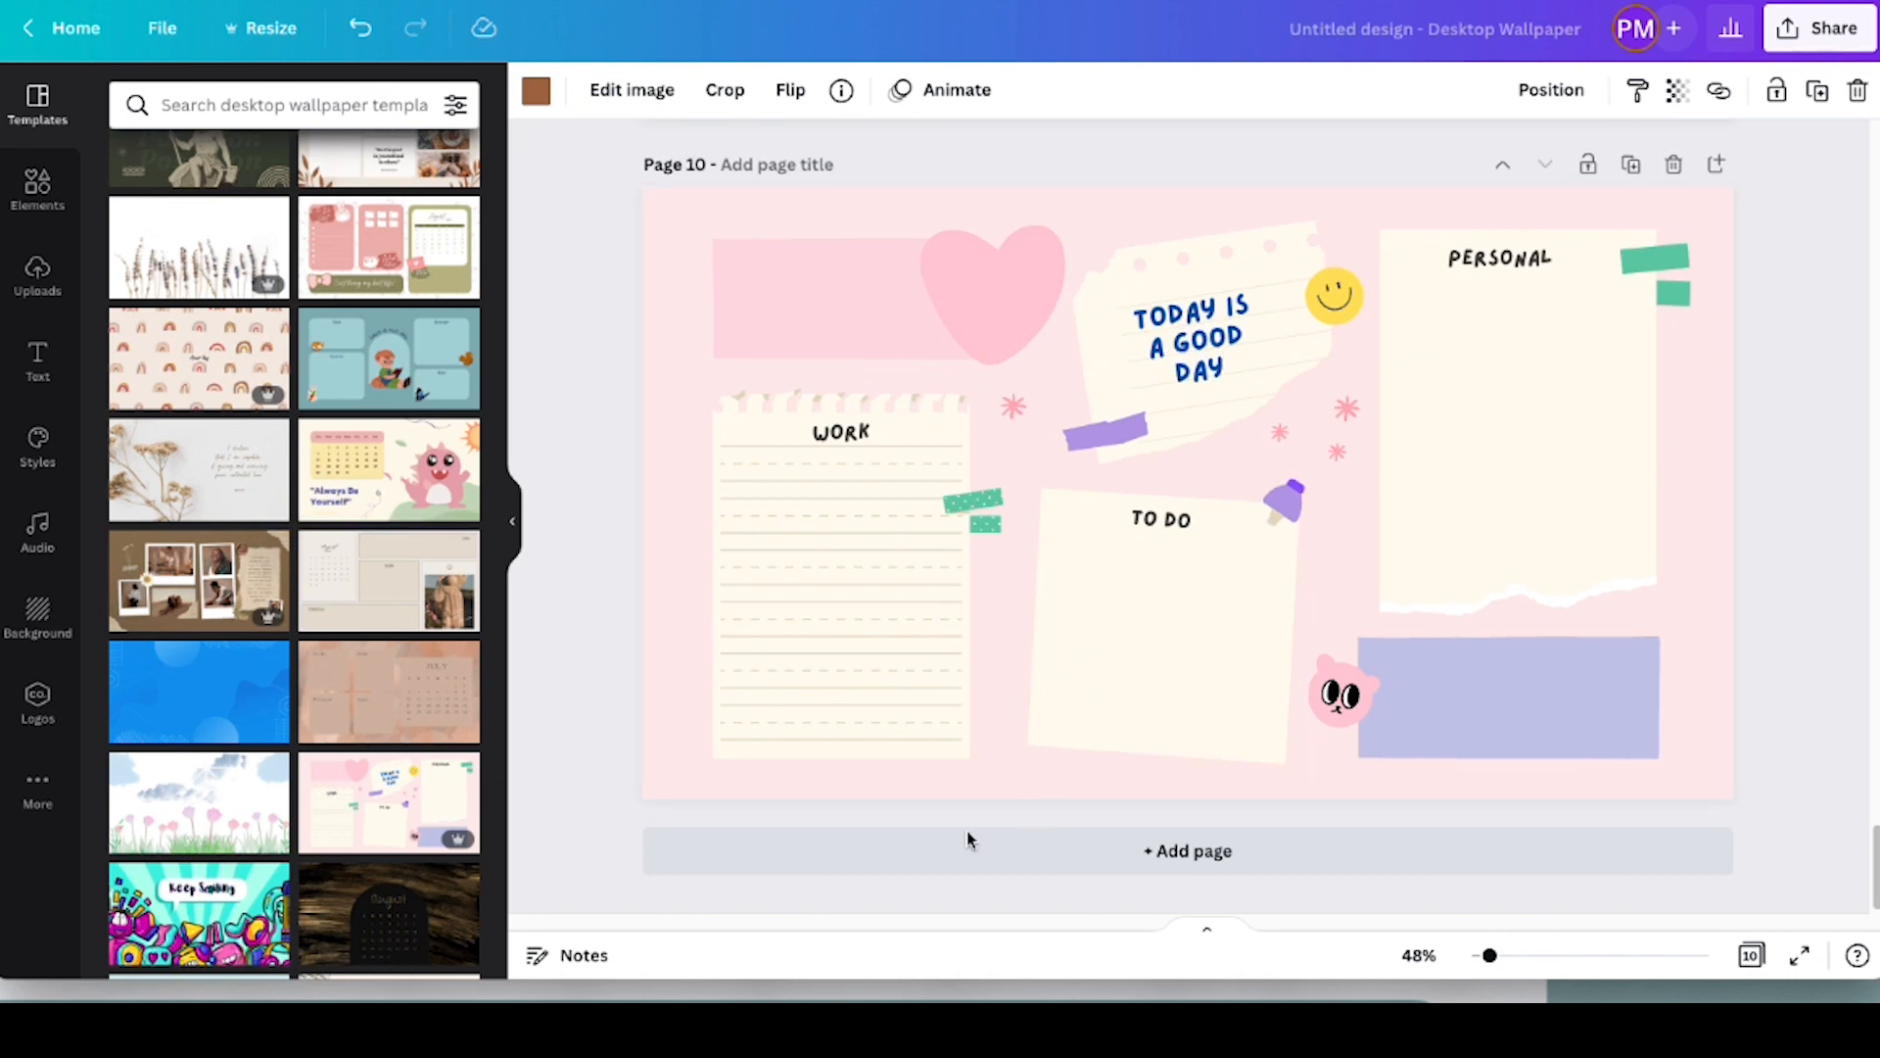
click(1125, 869)
click(199, 357)
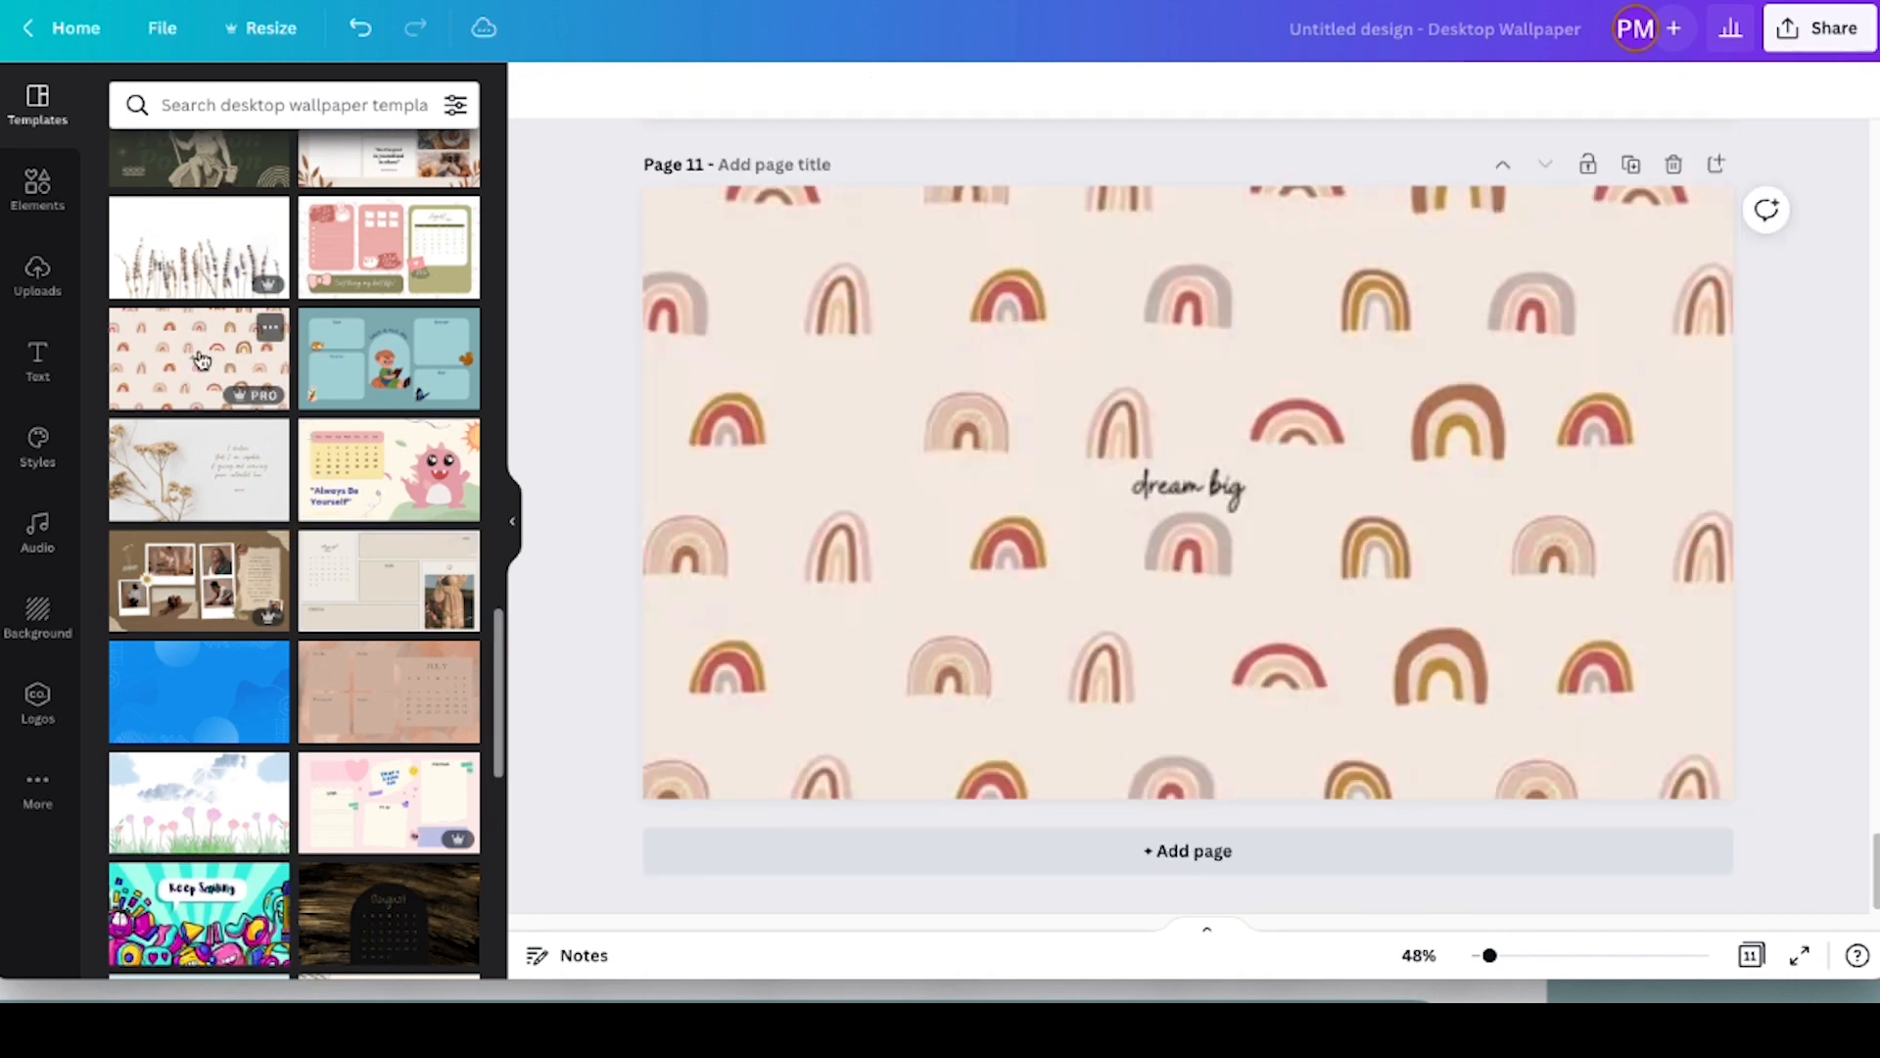
Rename the design as "Desktop Wallpaper Idea File"
scroll(1347, 522, up, 1)
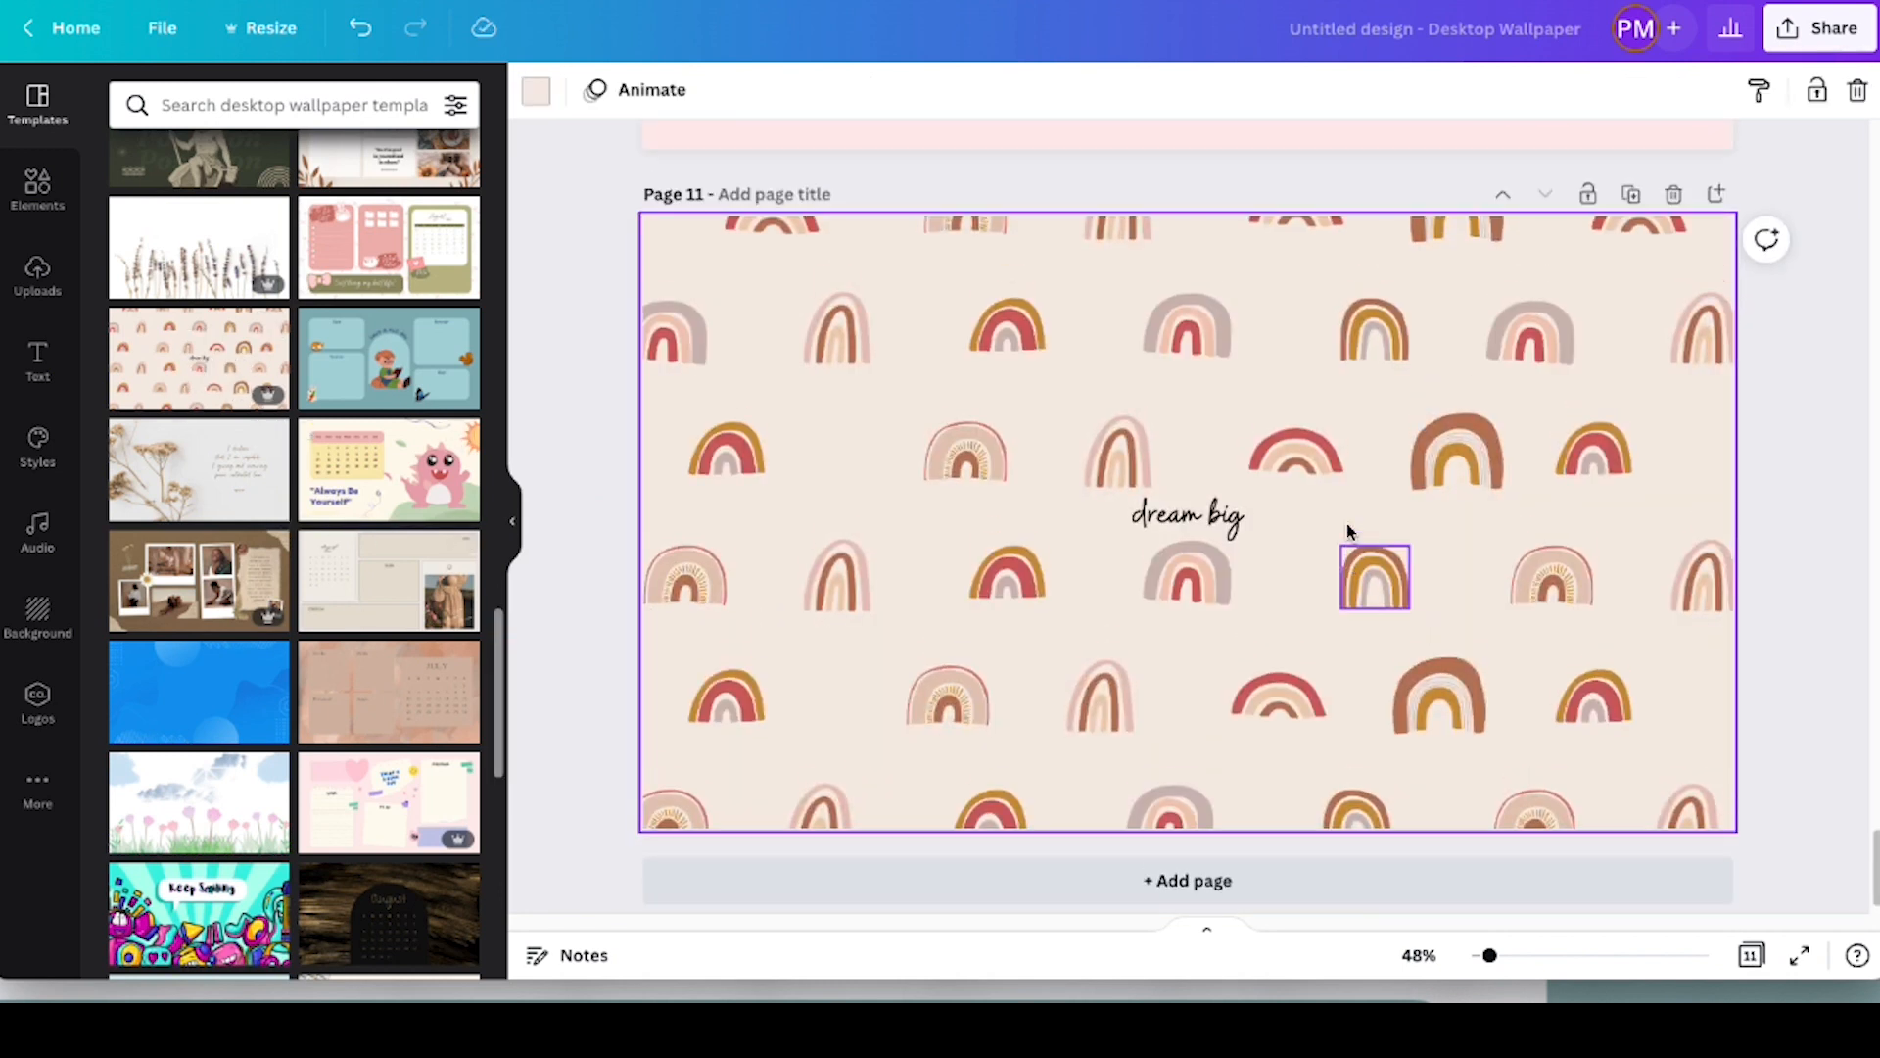
scroll(1347, 523, up, 10)
scroll(1348, 523, up, 20)
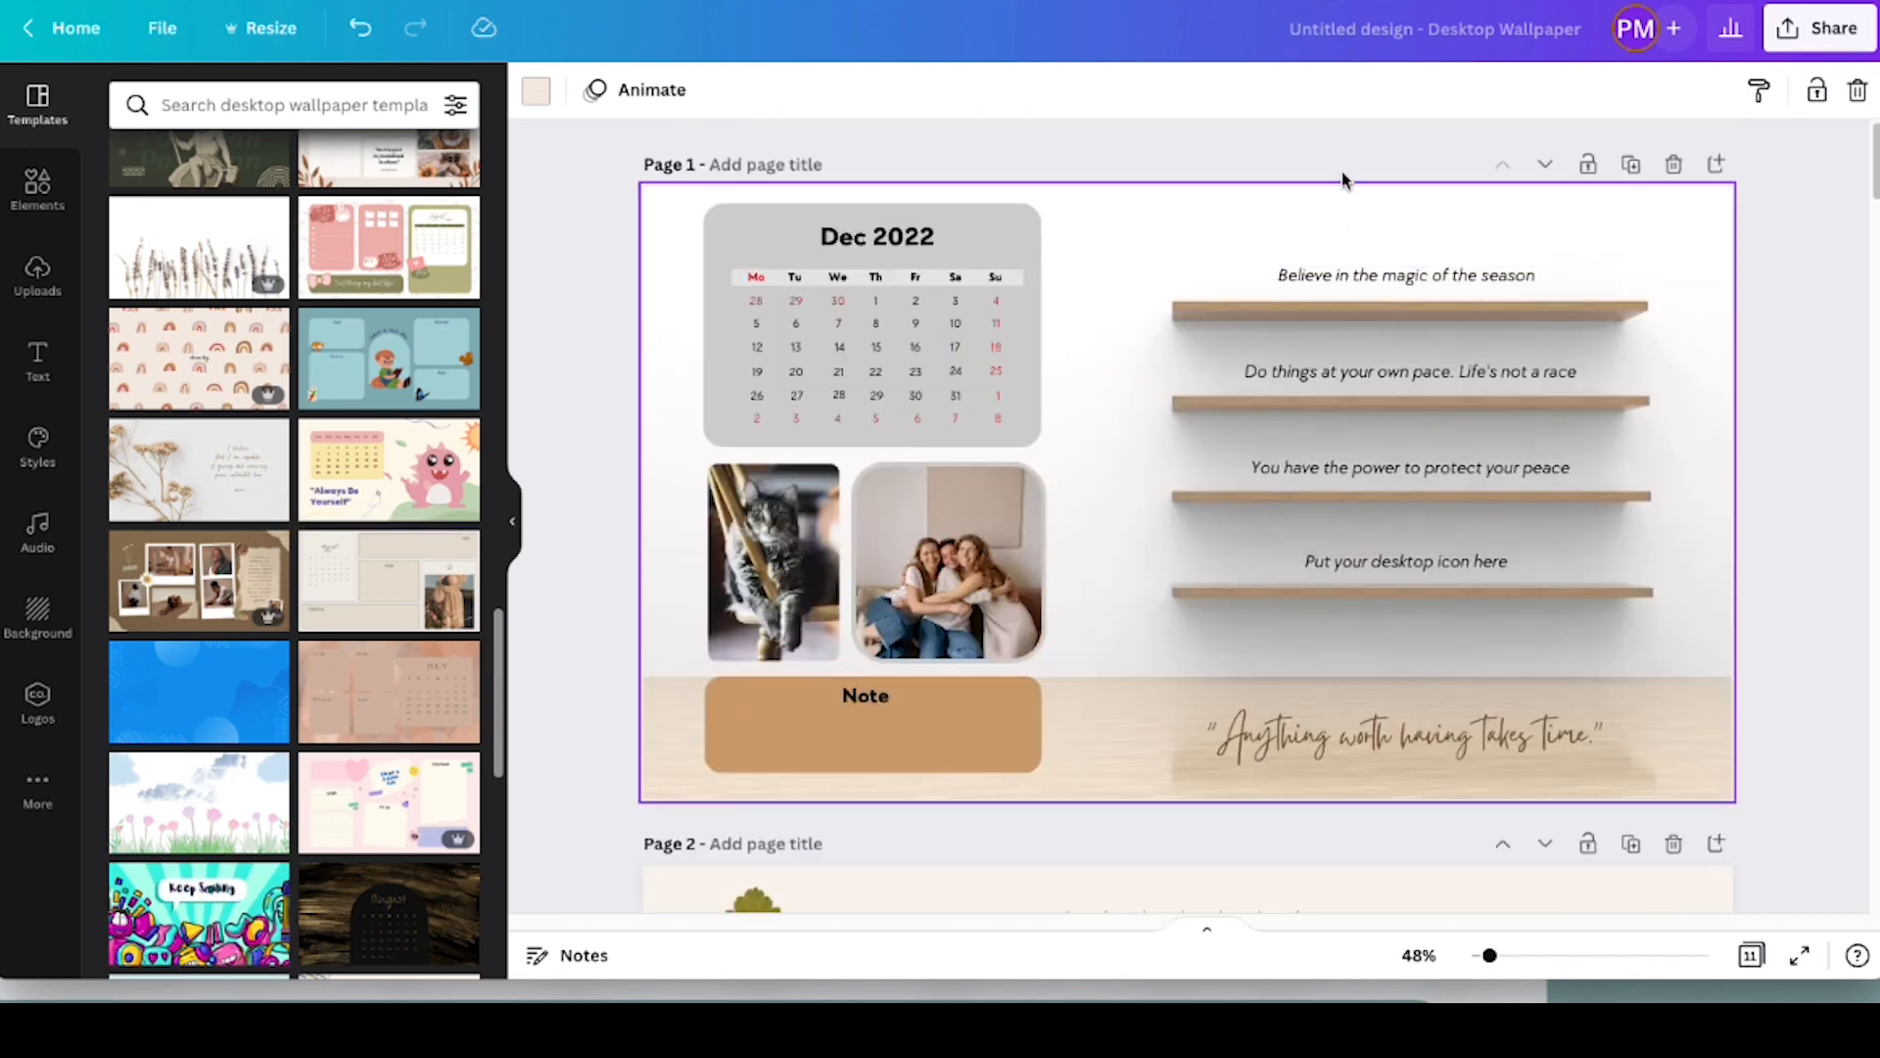
click(1379, 23)
key(BackSpace)
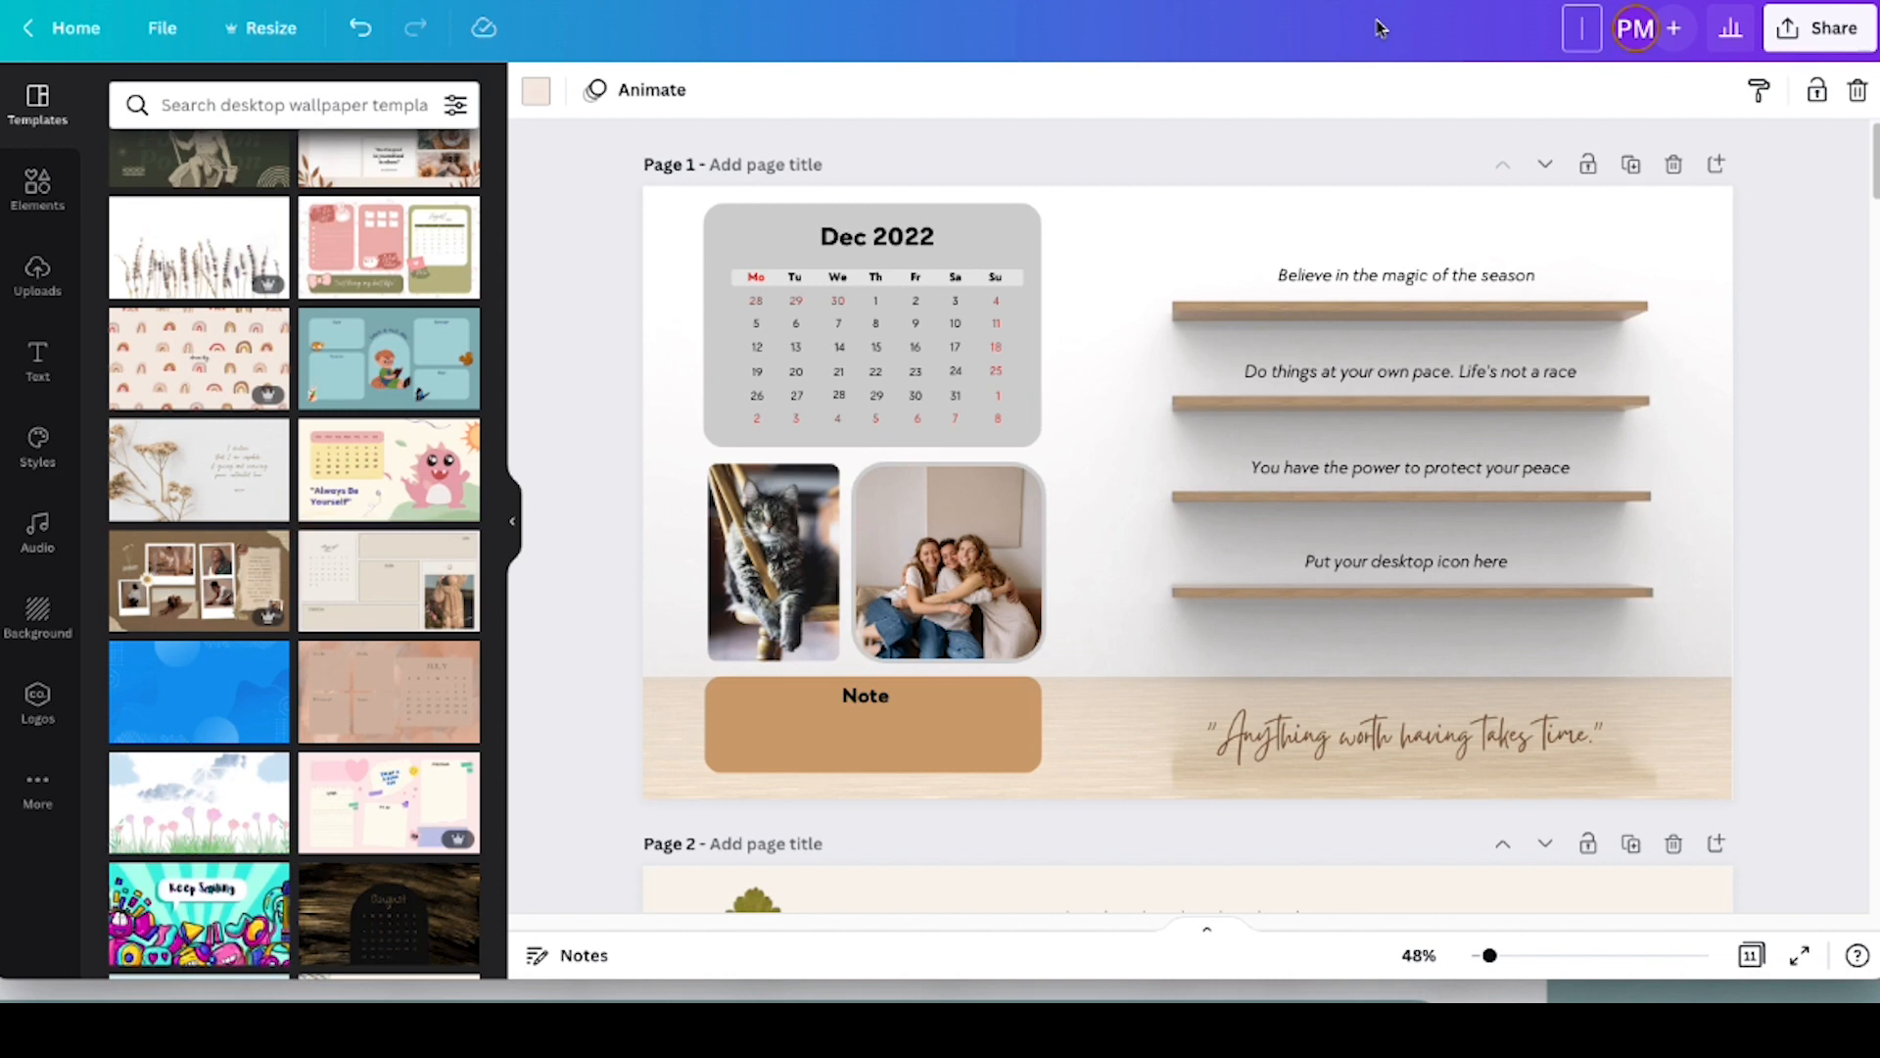
text(Desktop Wallpaper Idea File)
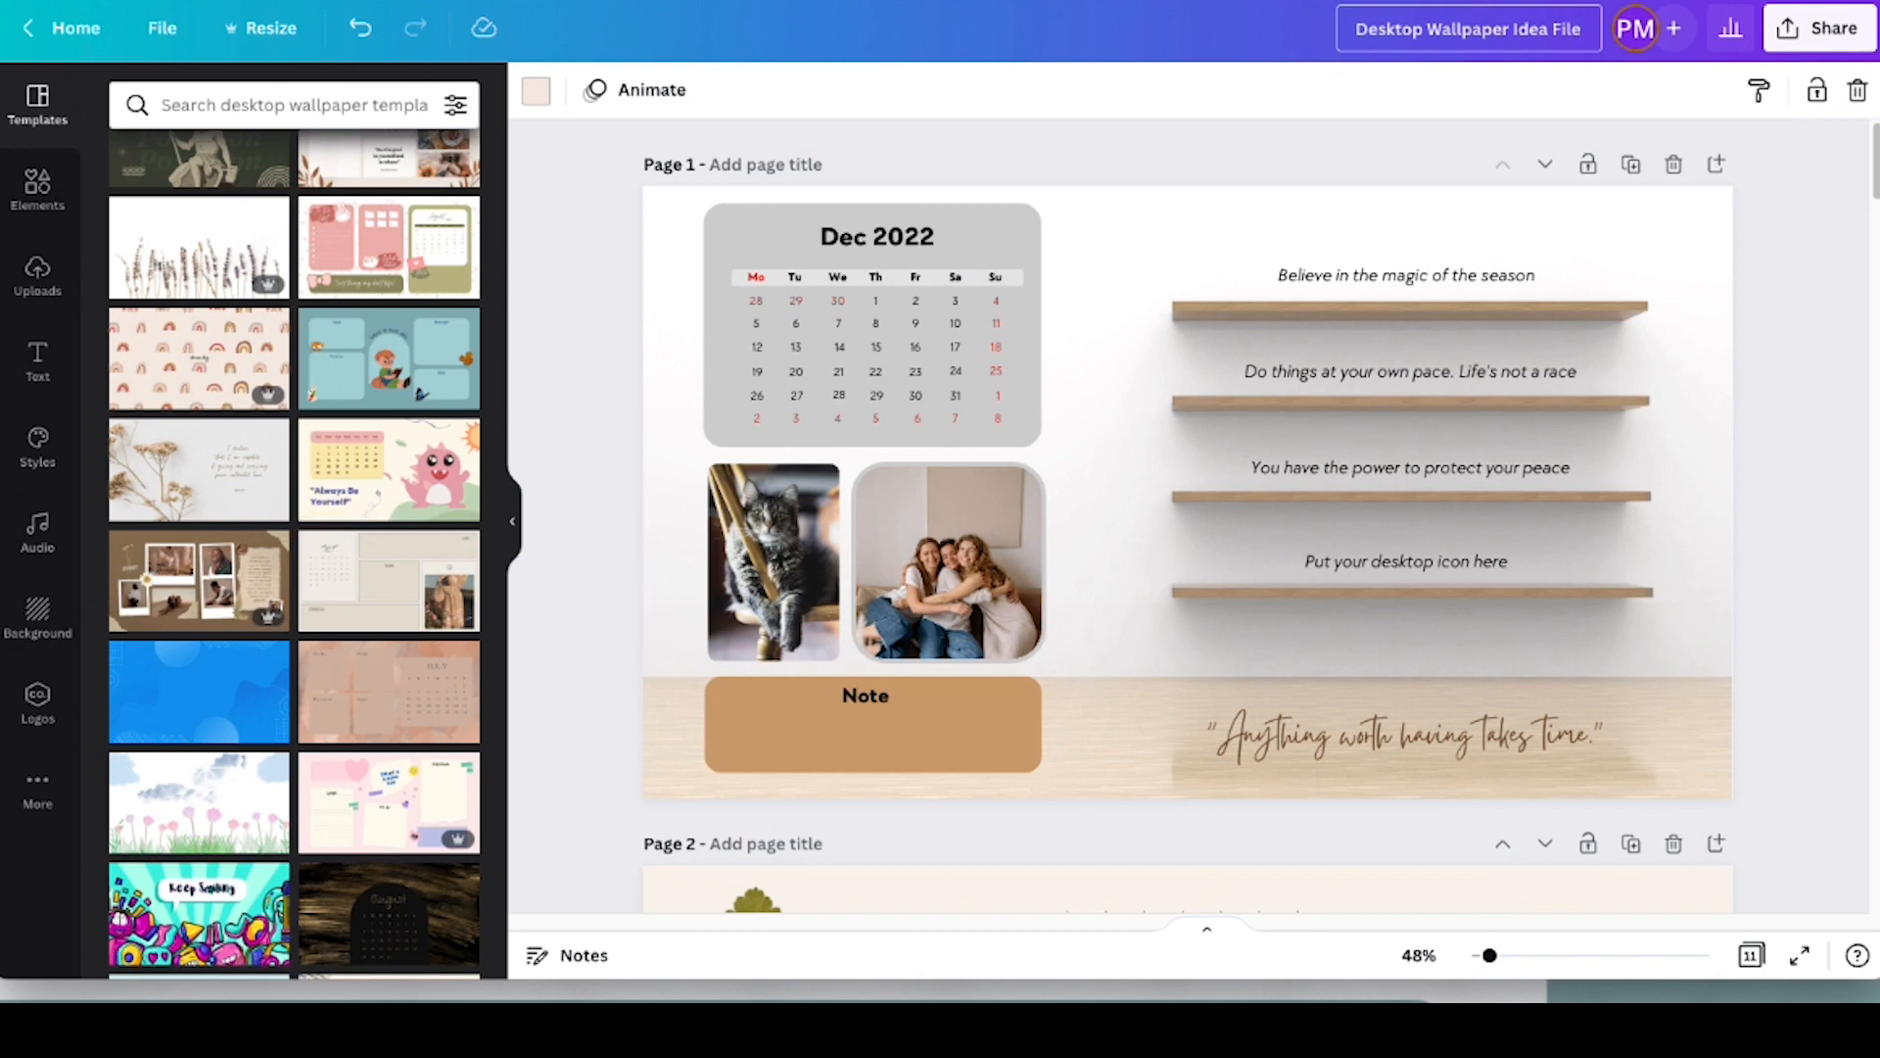
Search Google in a new tab for "macbook air 13in resolution" and look through the results for the display resolution
key(super+t)
click(791, 377)
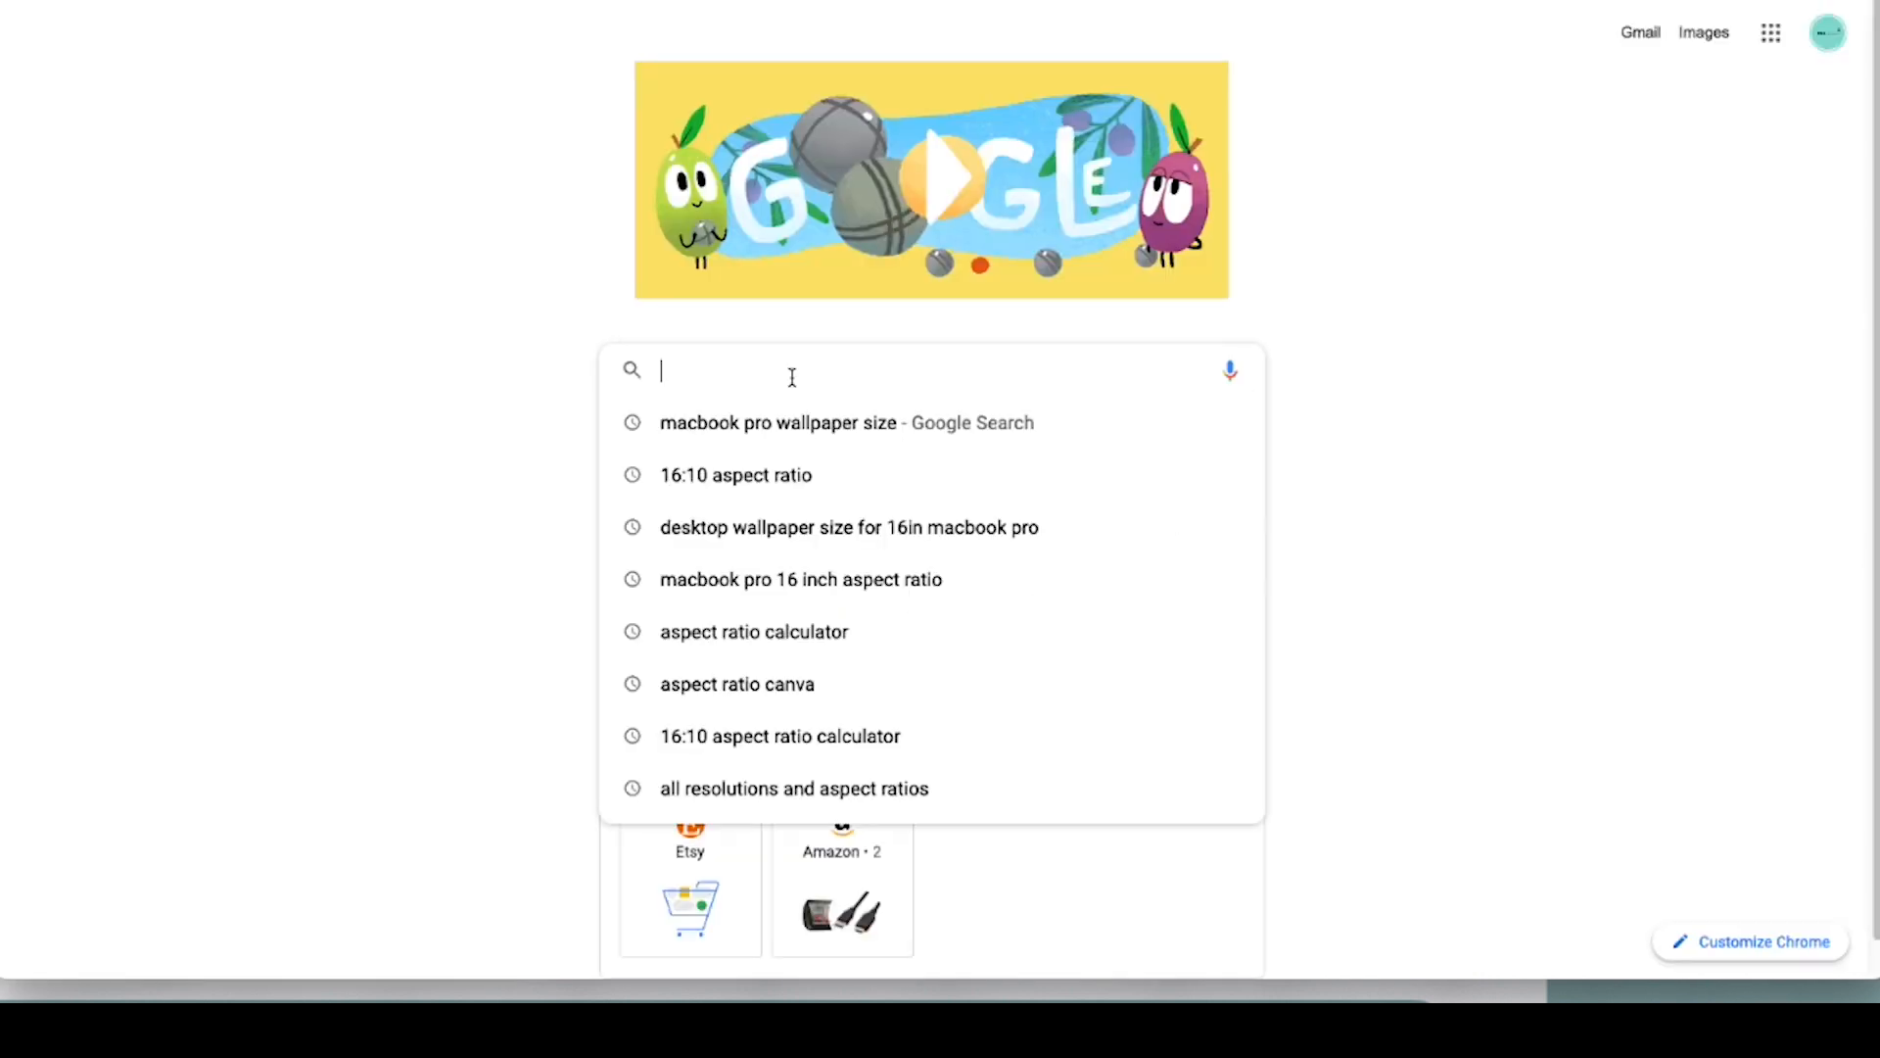
text(mac)
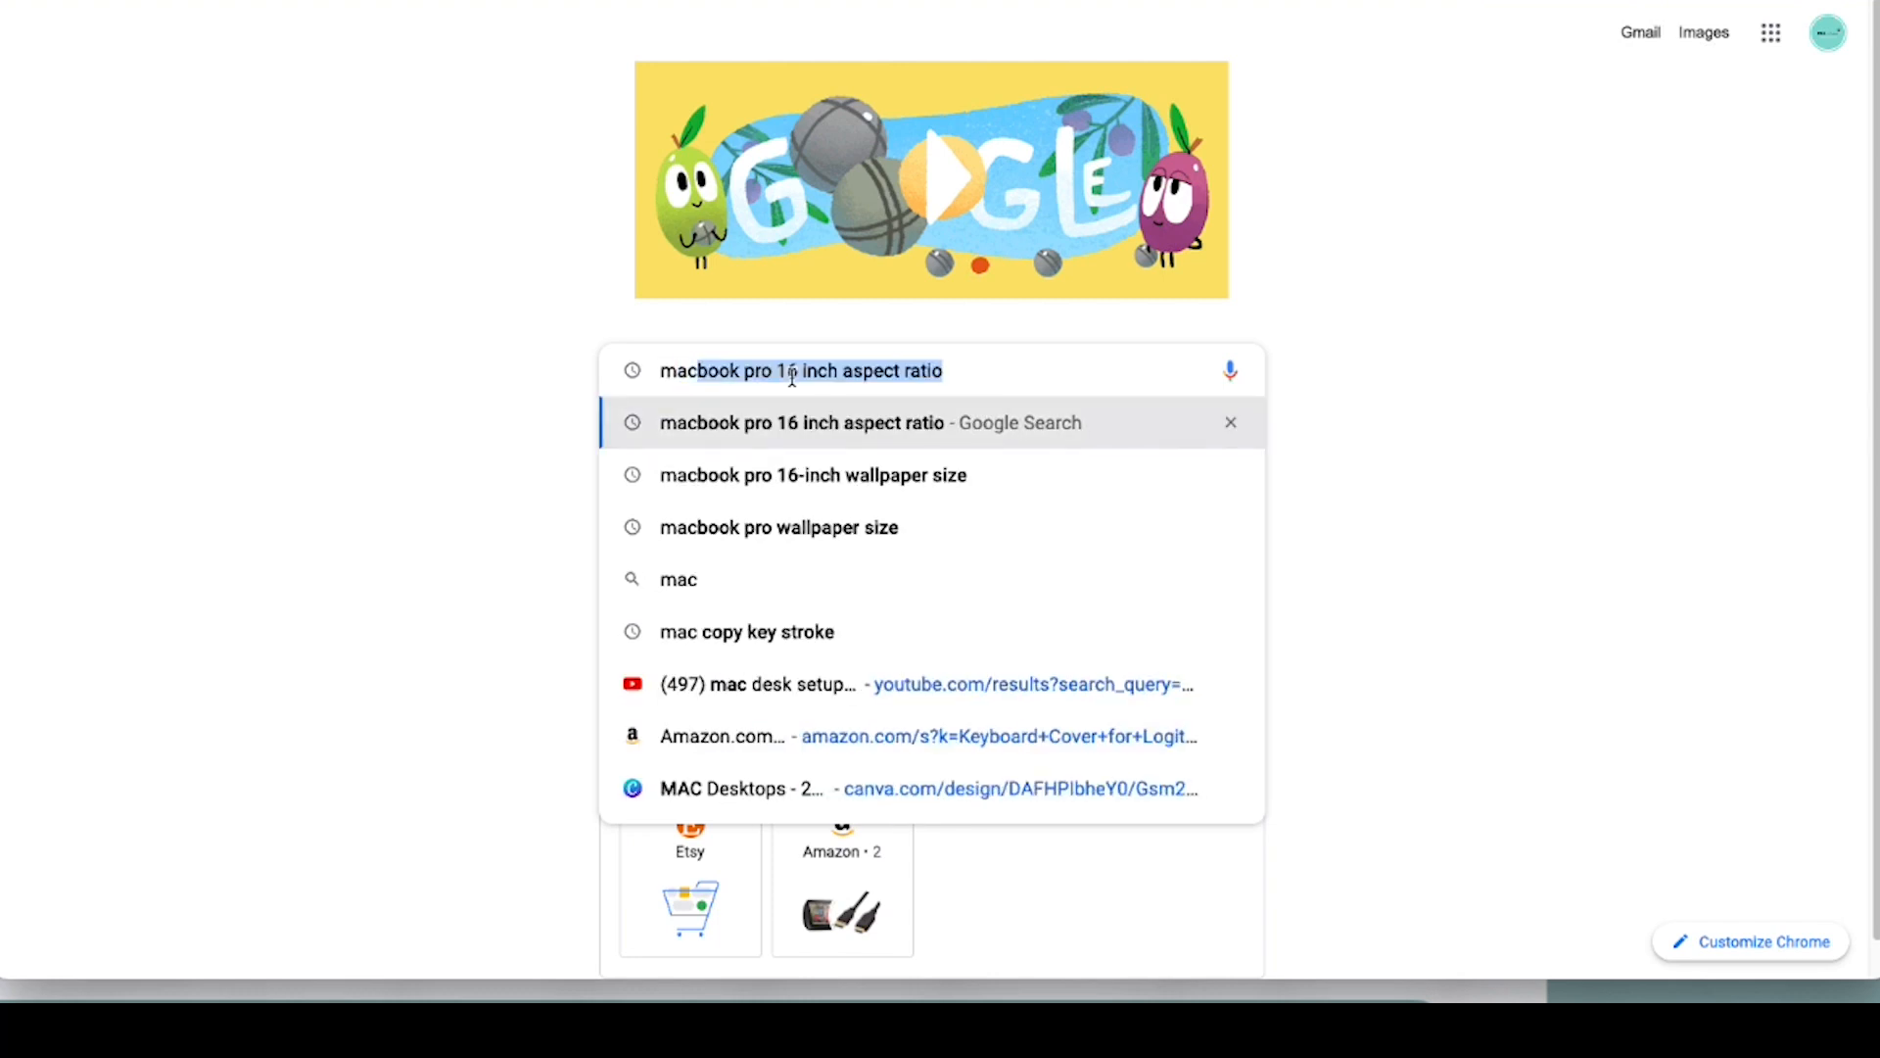
text(book air)
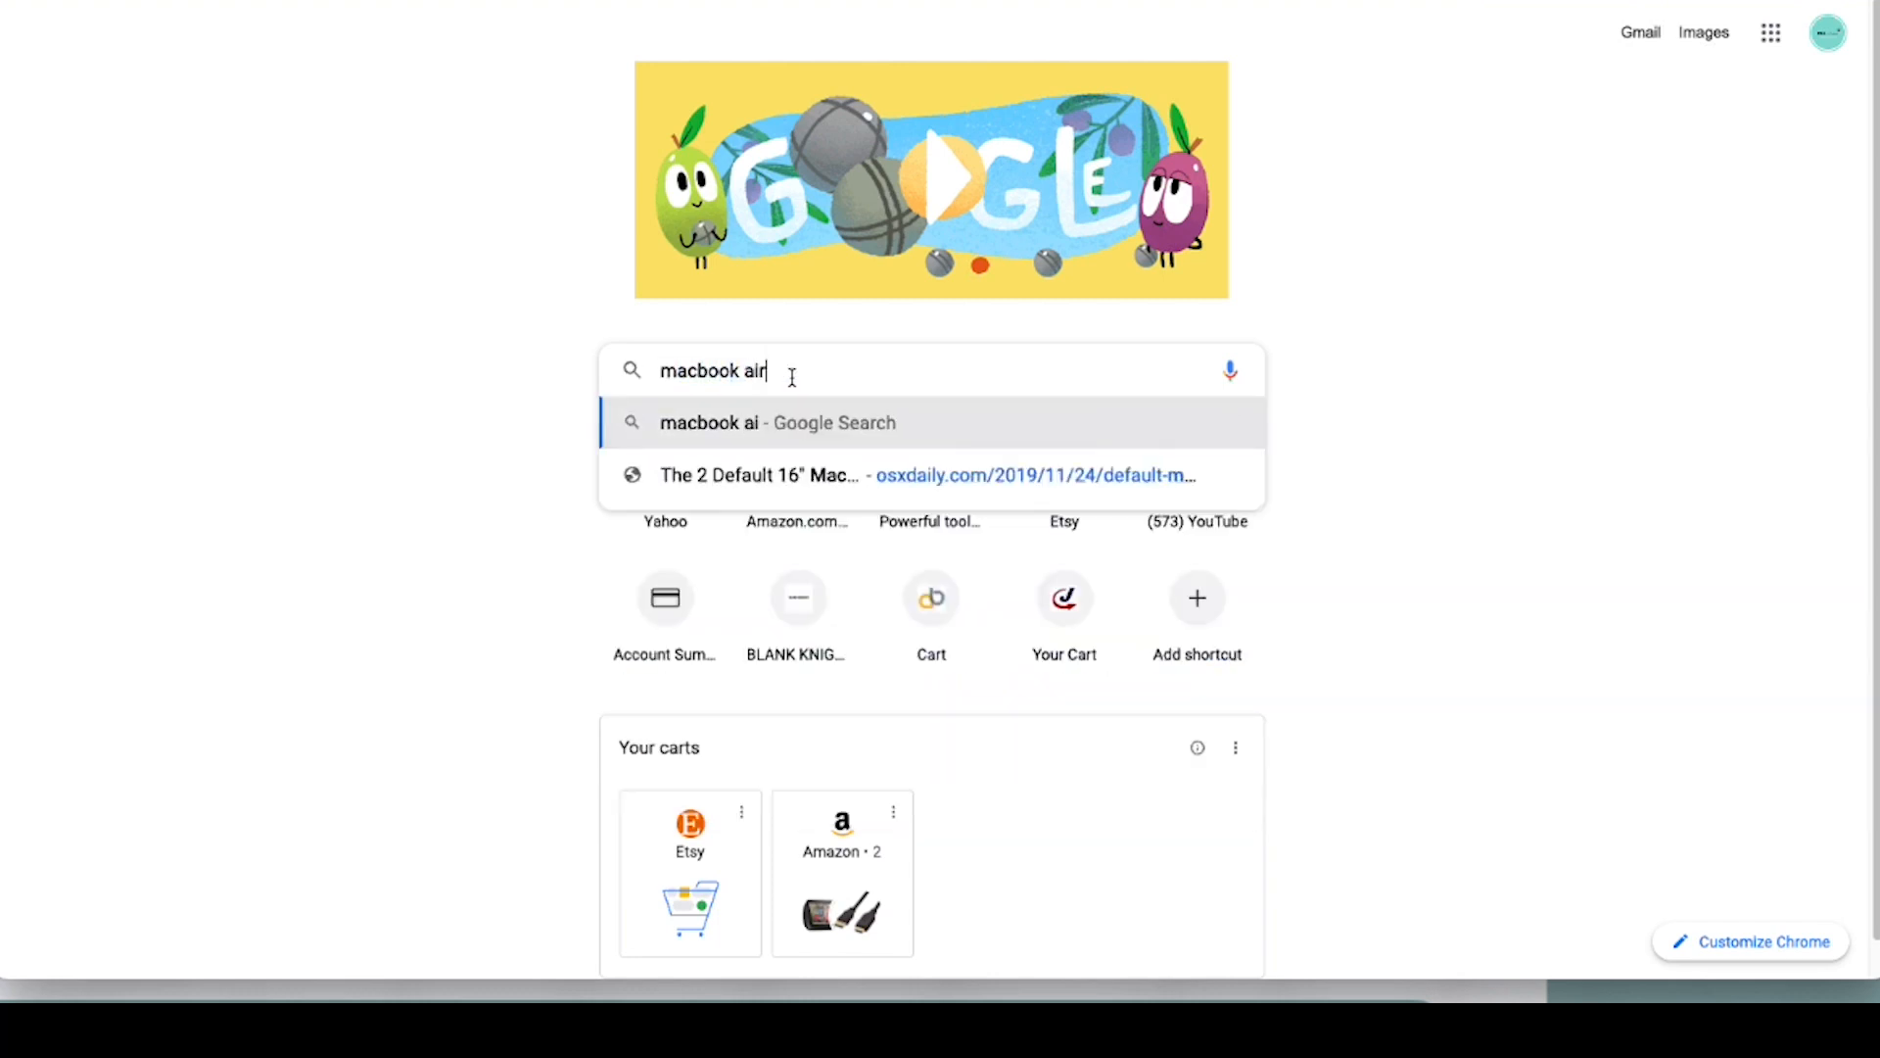
text( 13in)
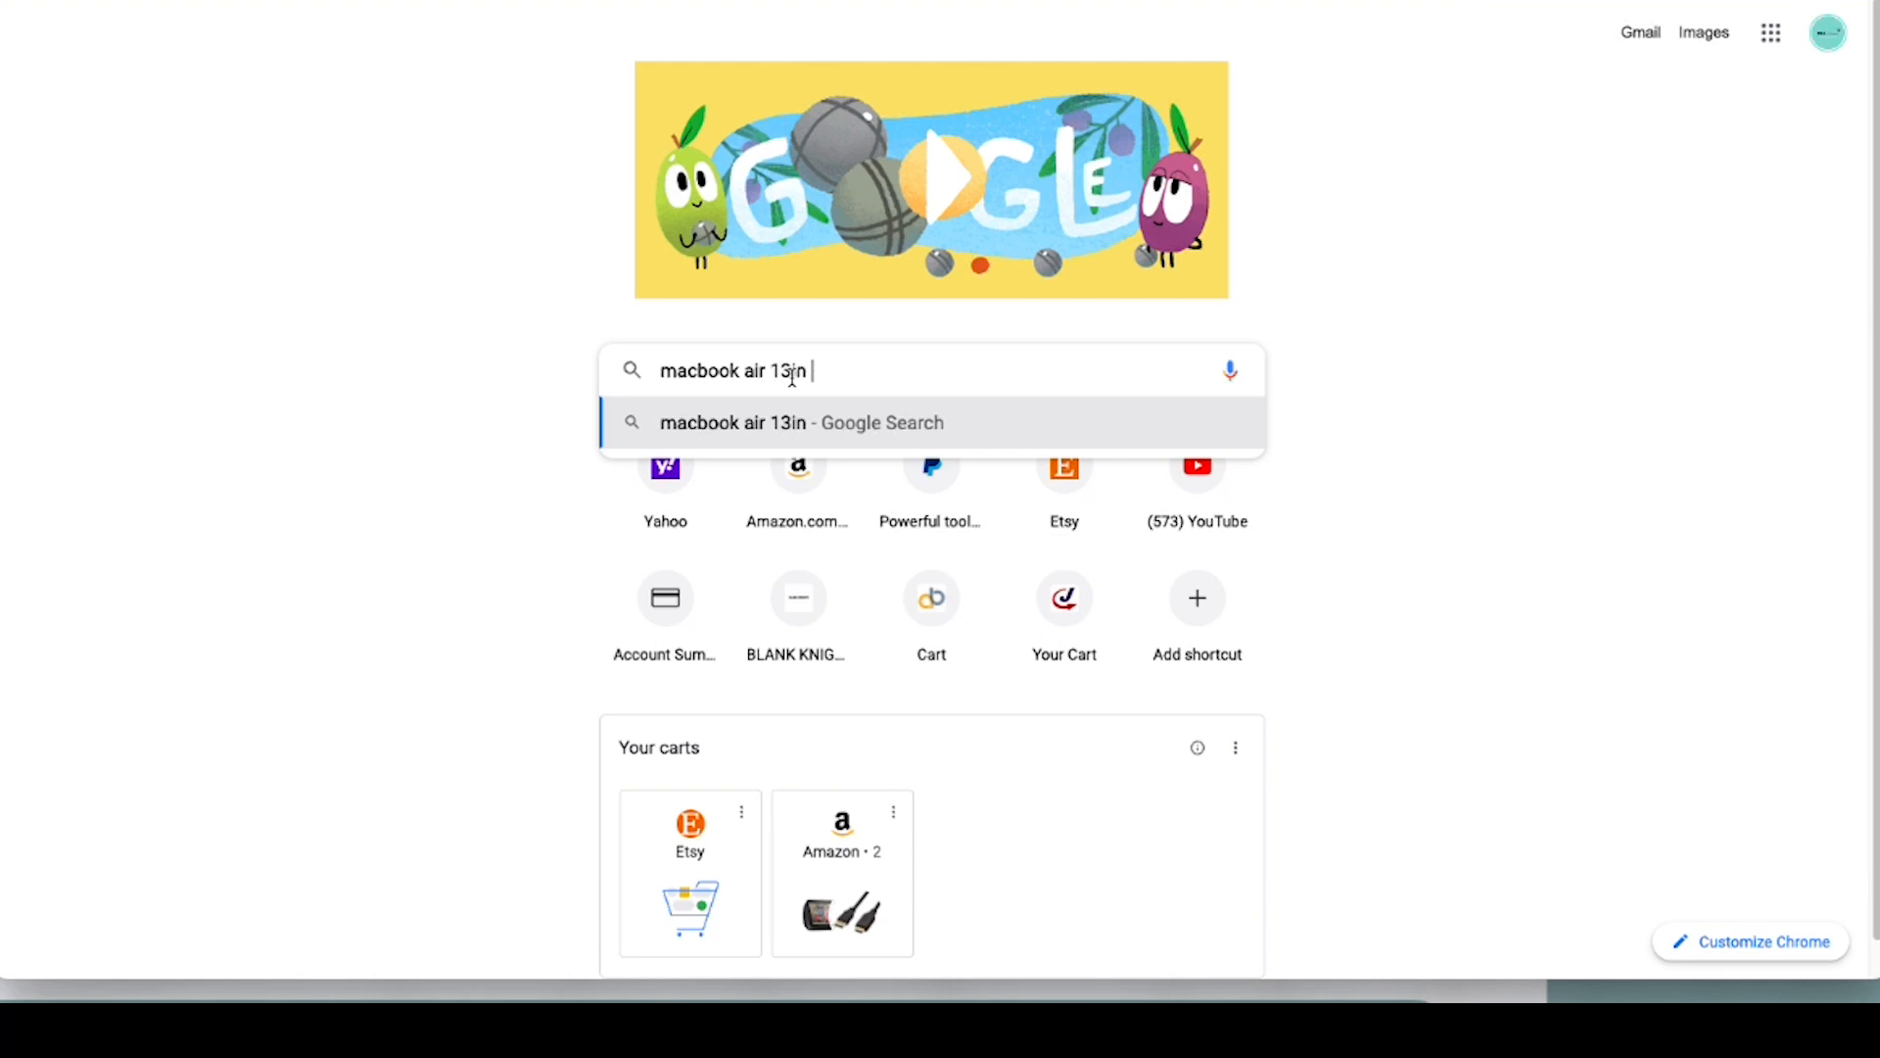
text(resolution)
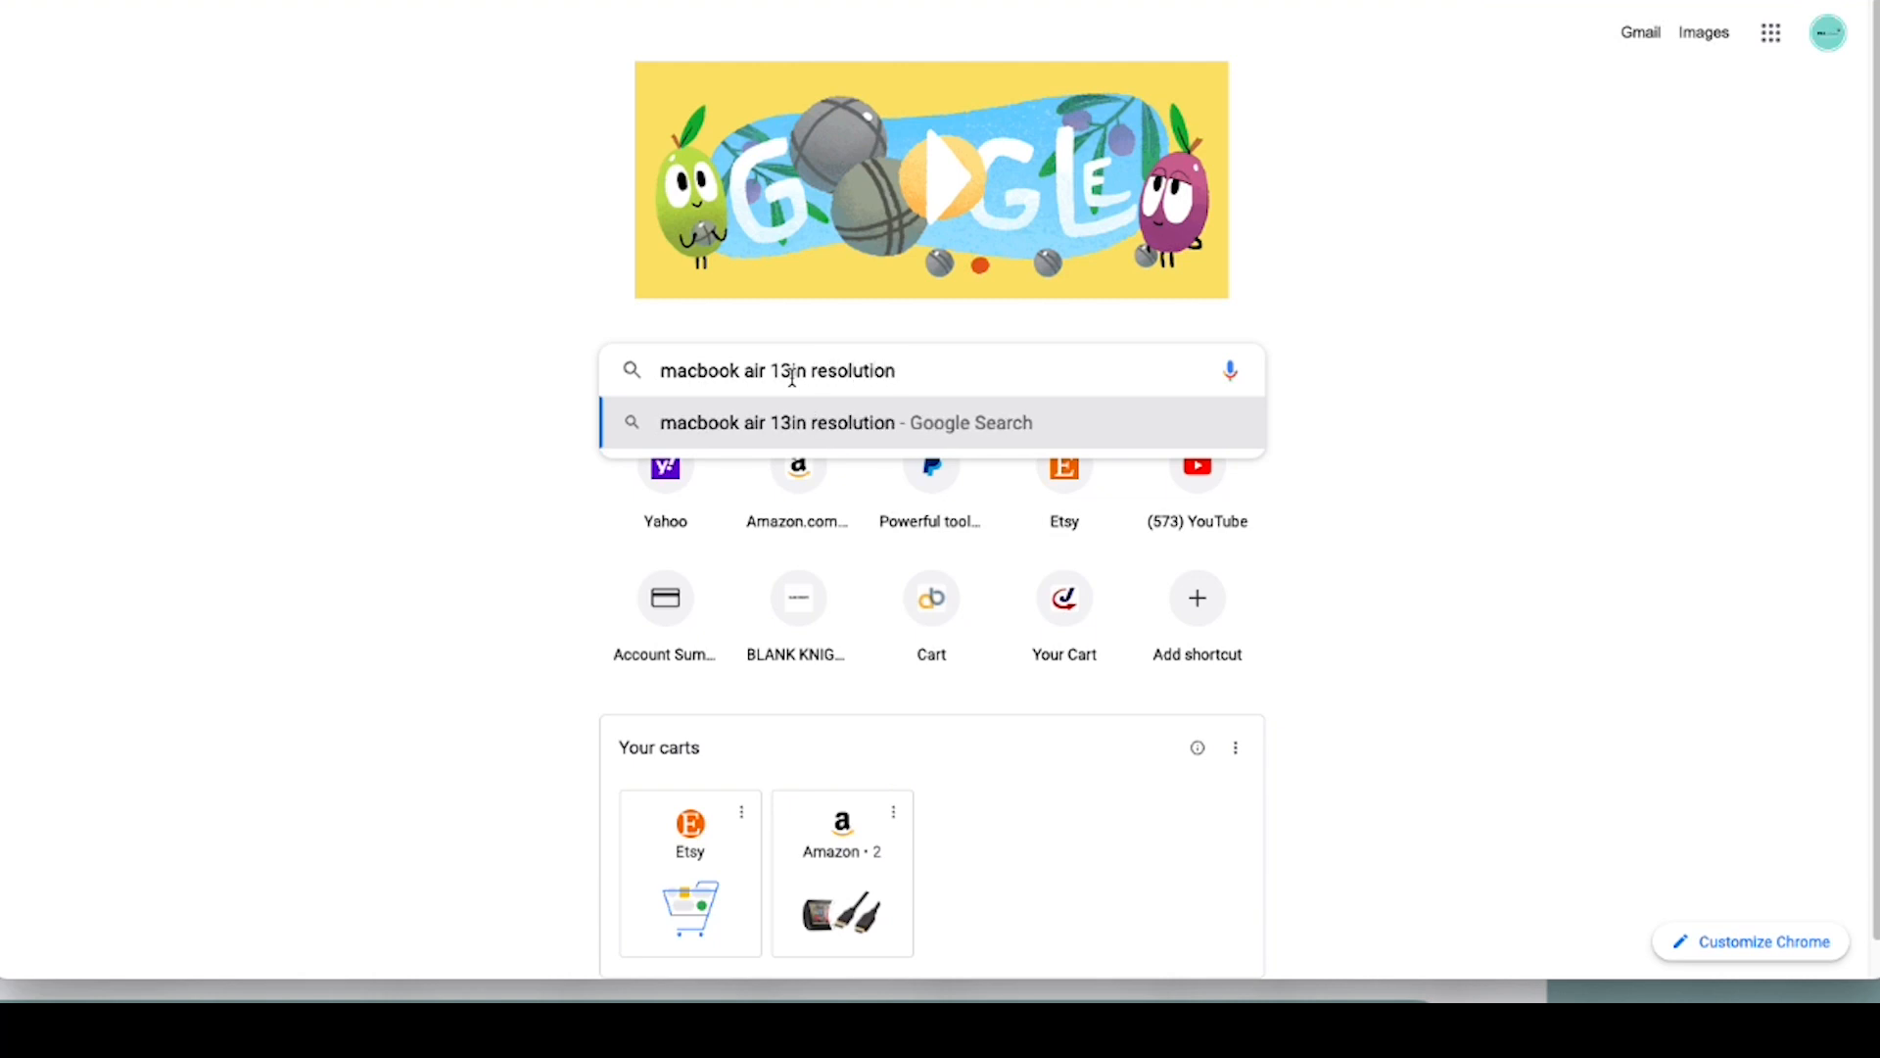
key(Return)
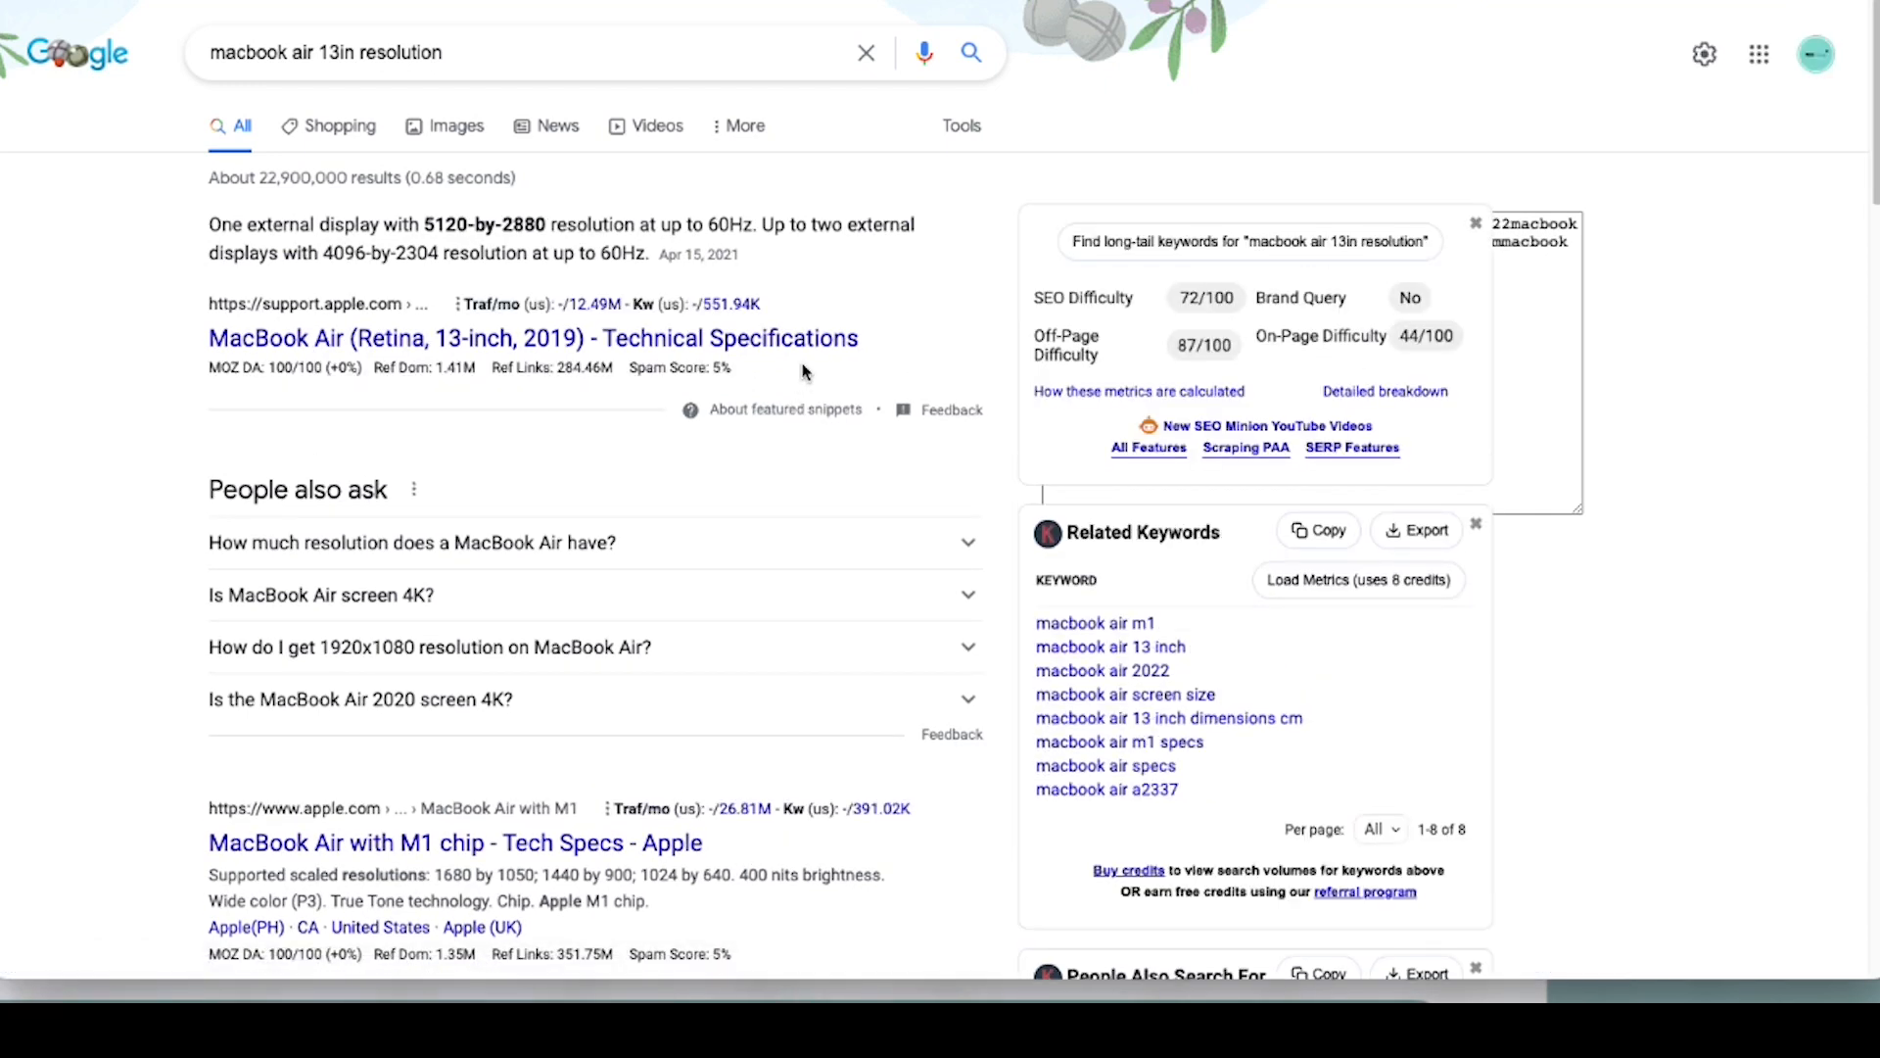
scroll(780, 292, down, 1)
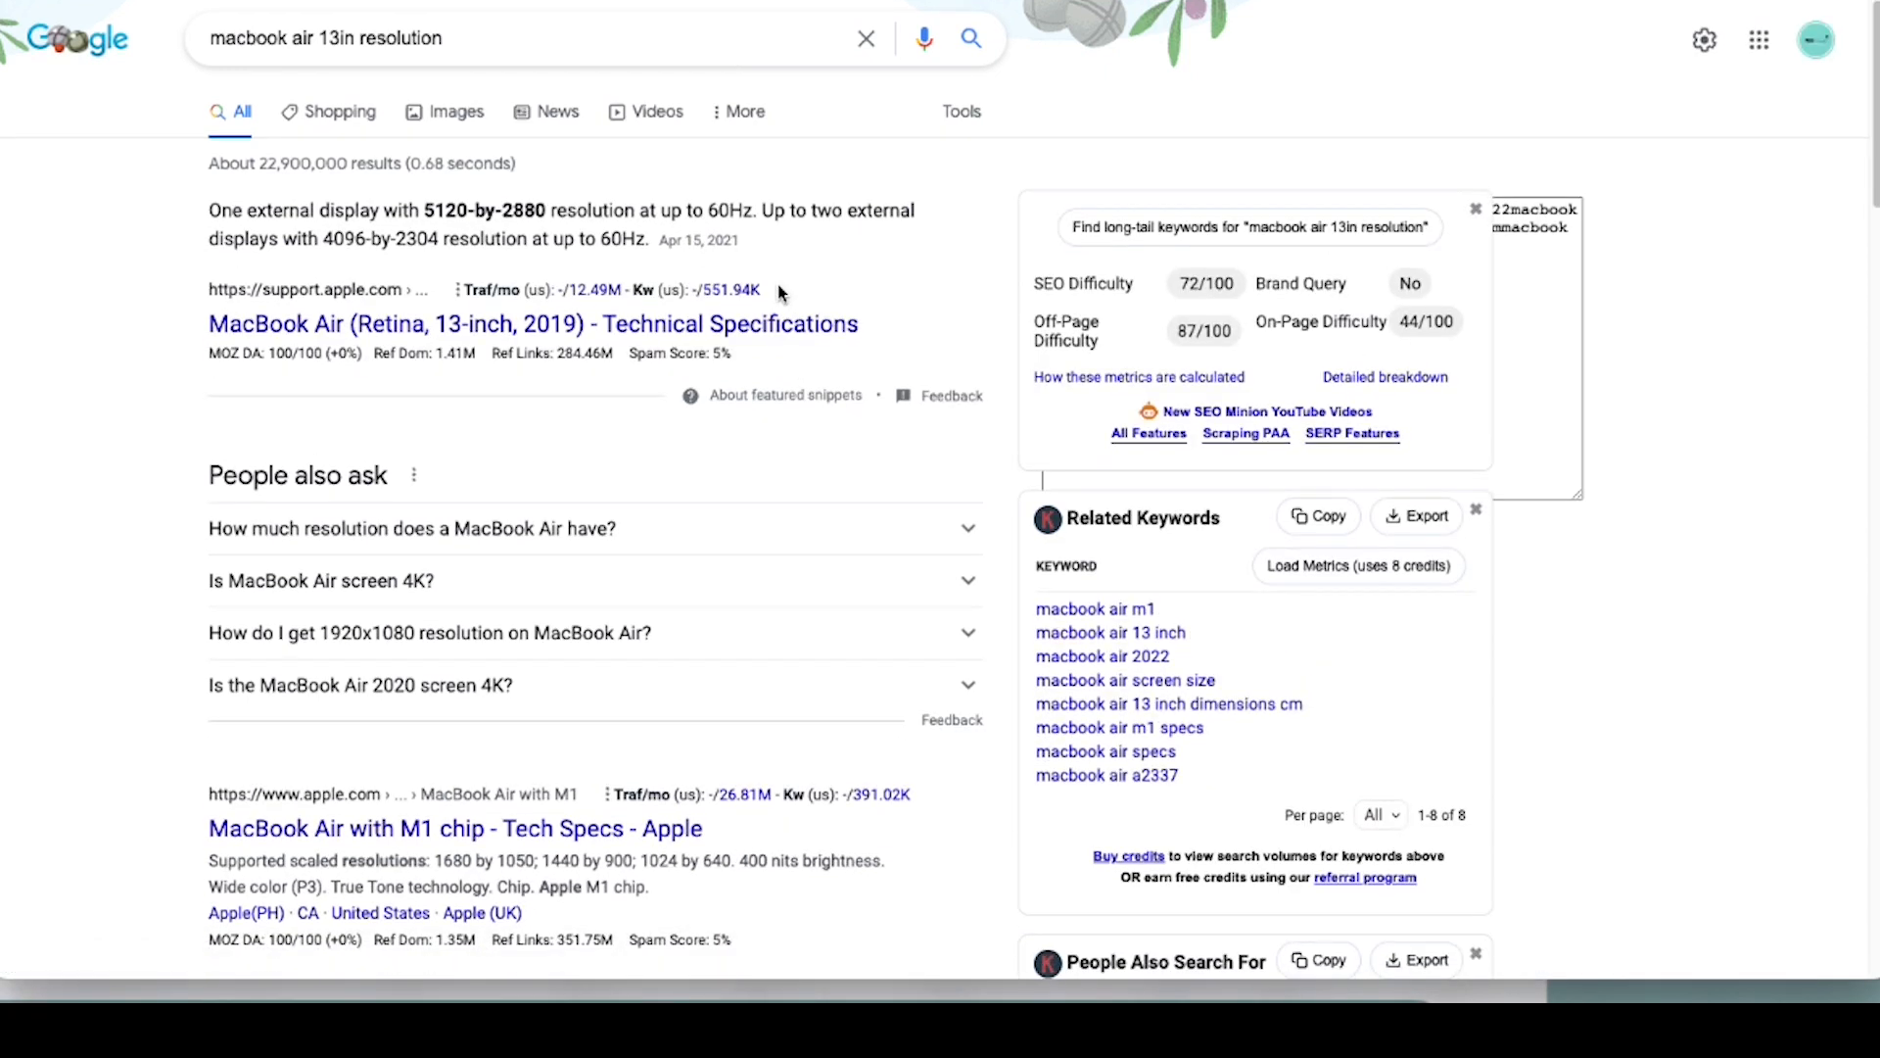
scroll(780, 292, down, 2)
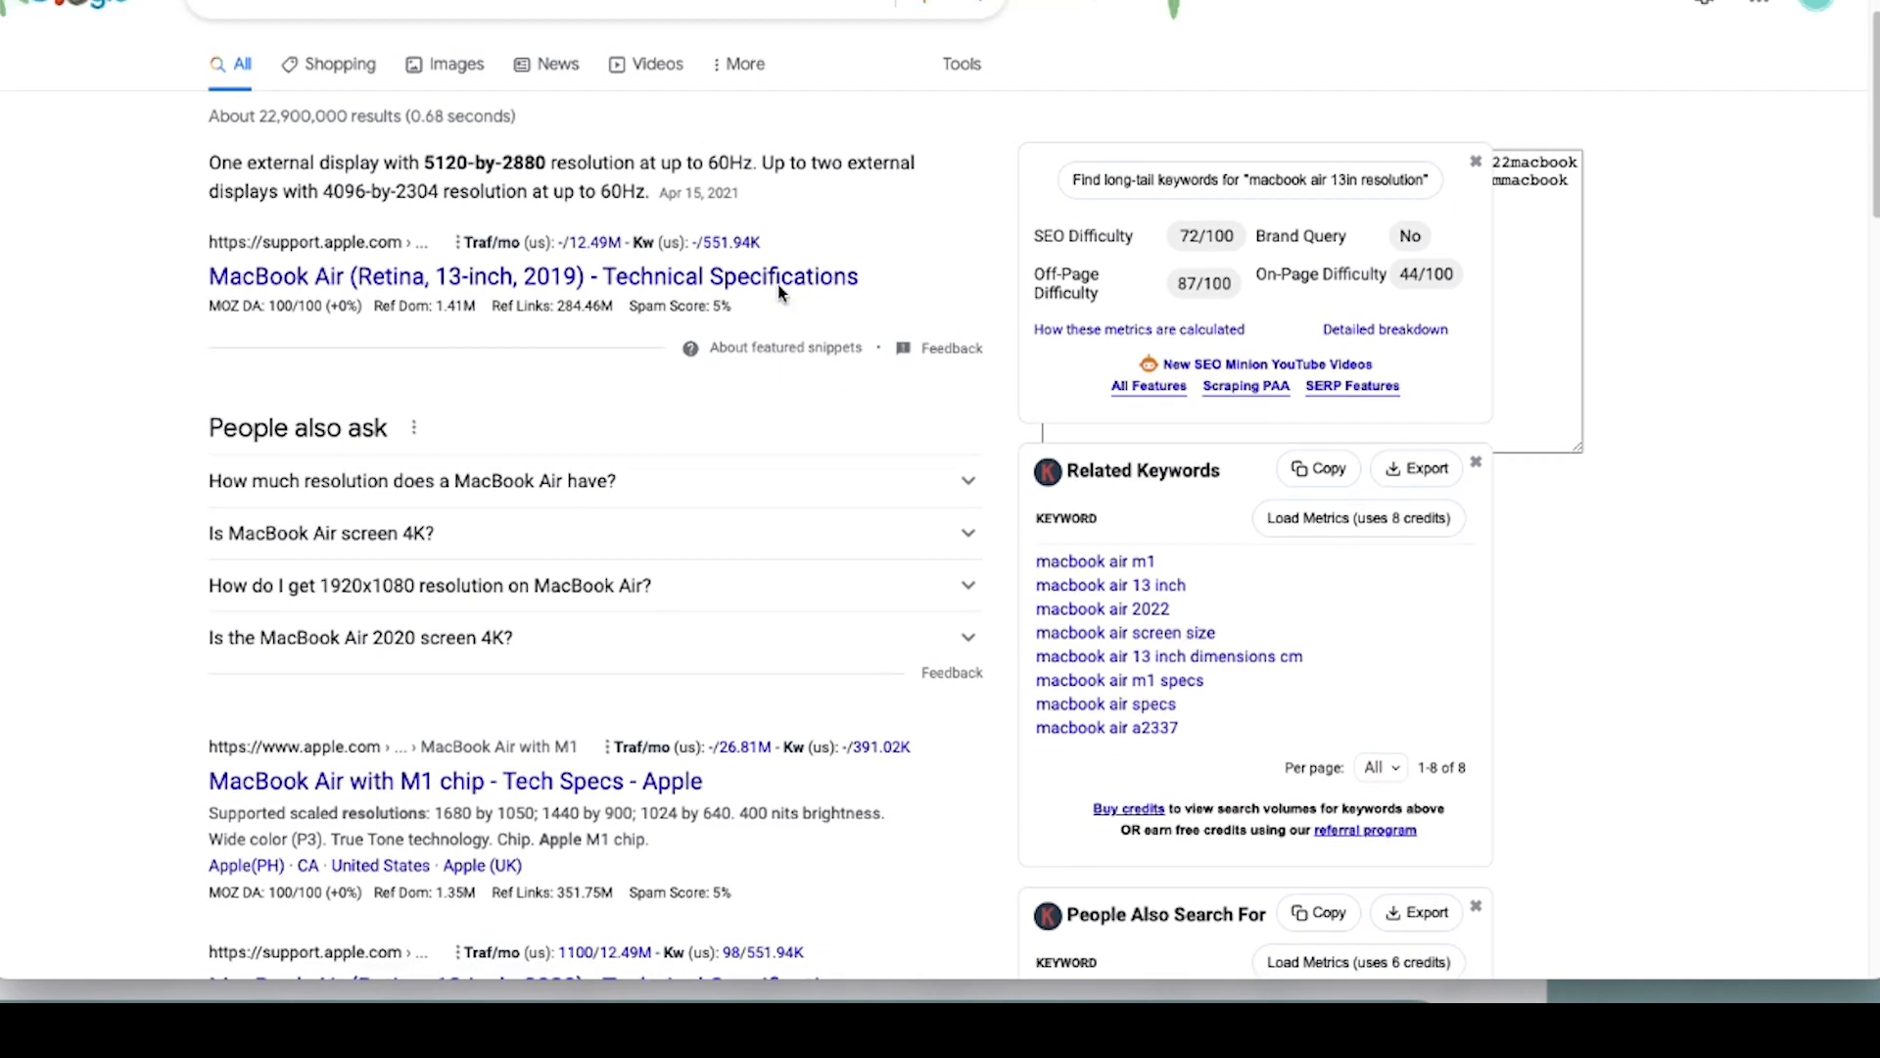
scroll(781, 292, up, 1)
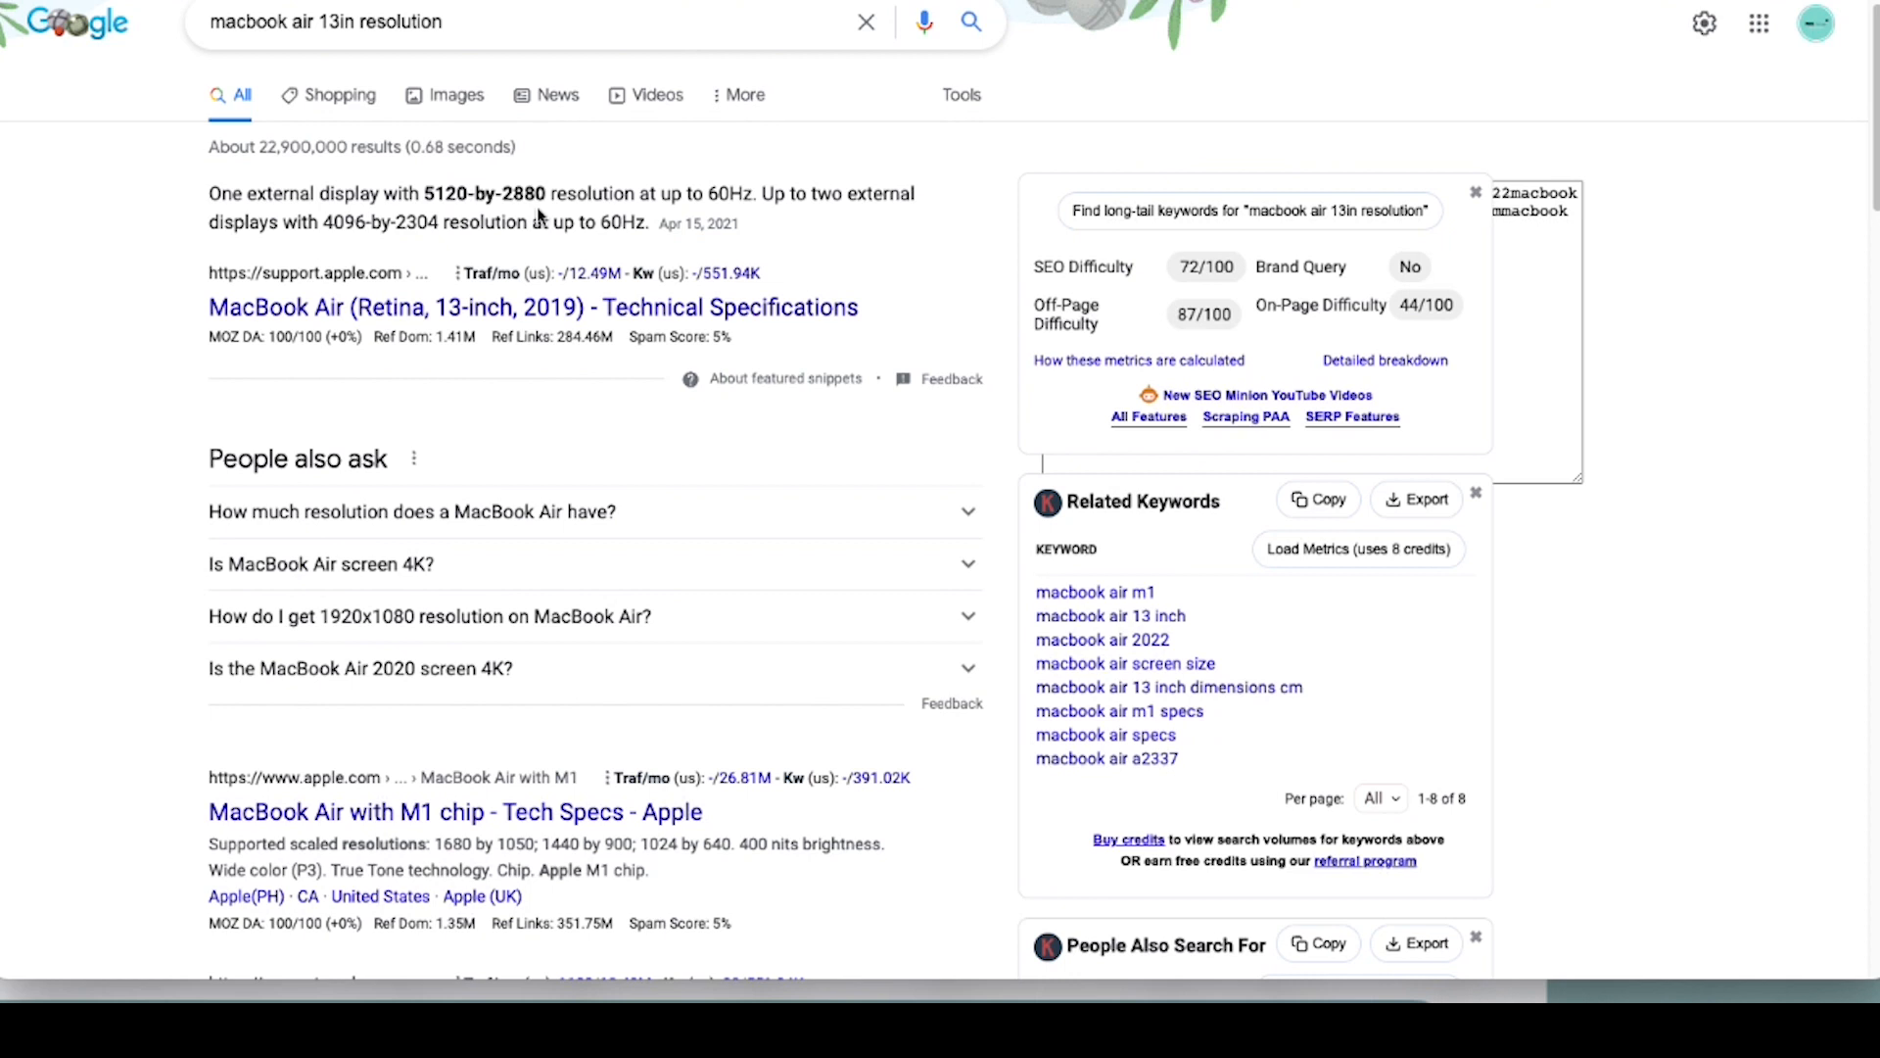
scroll(538, 215, down, 3)
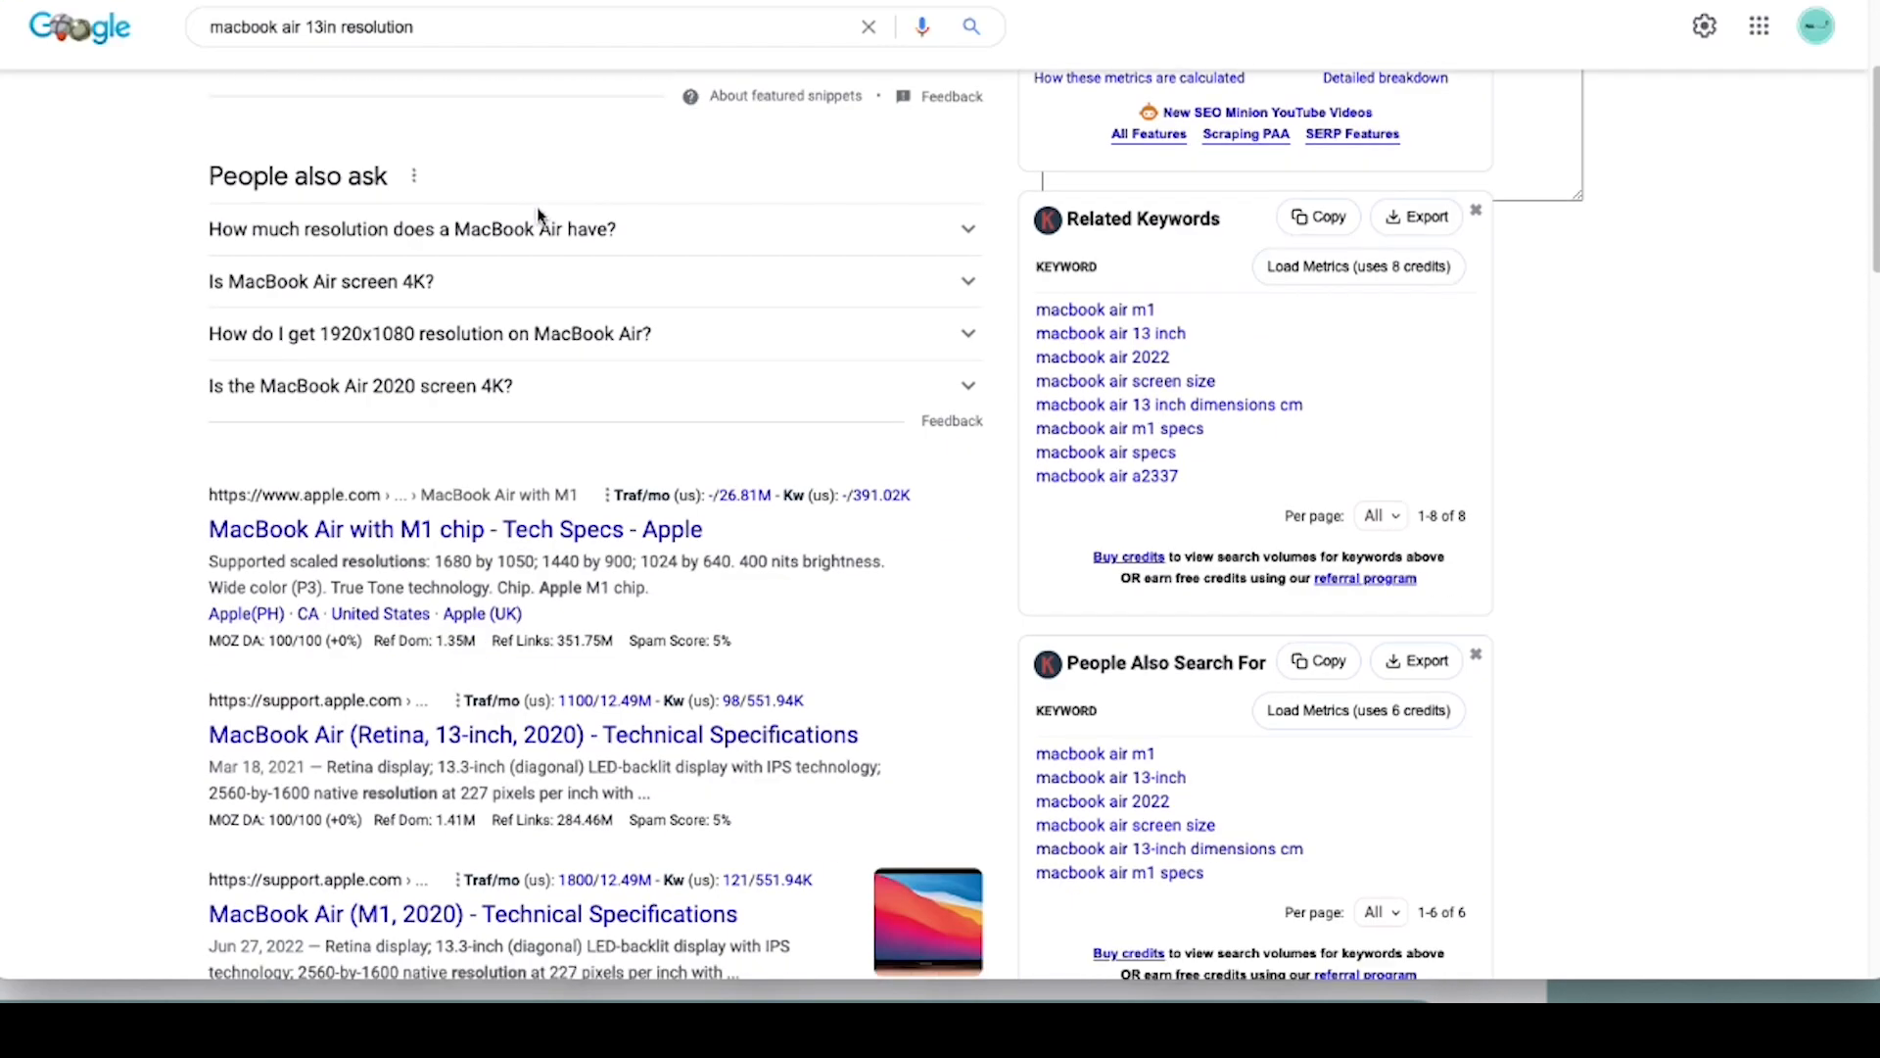
scroll(538, 215, down, 1)
scroll(538, 215, up, 4)
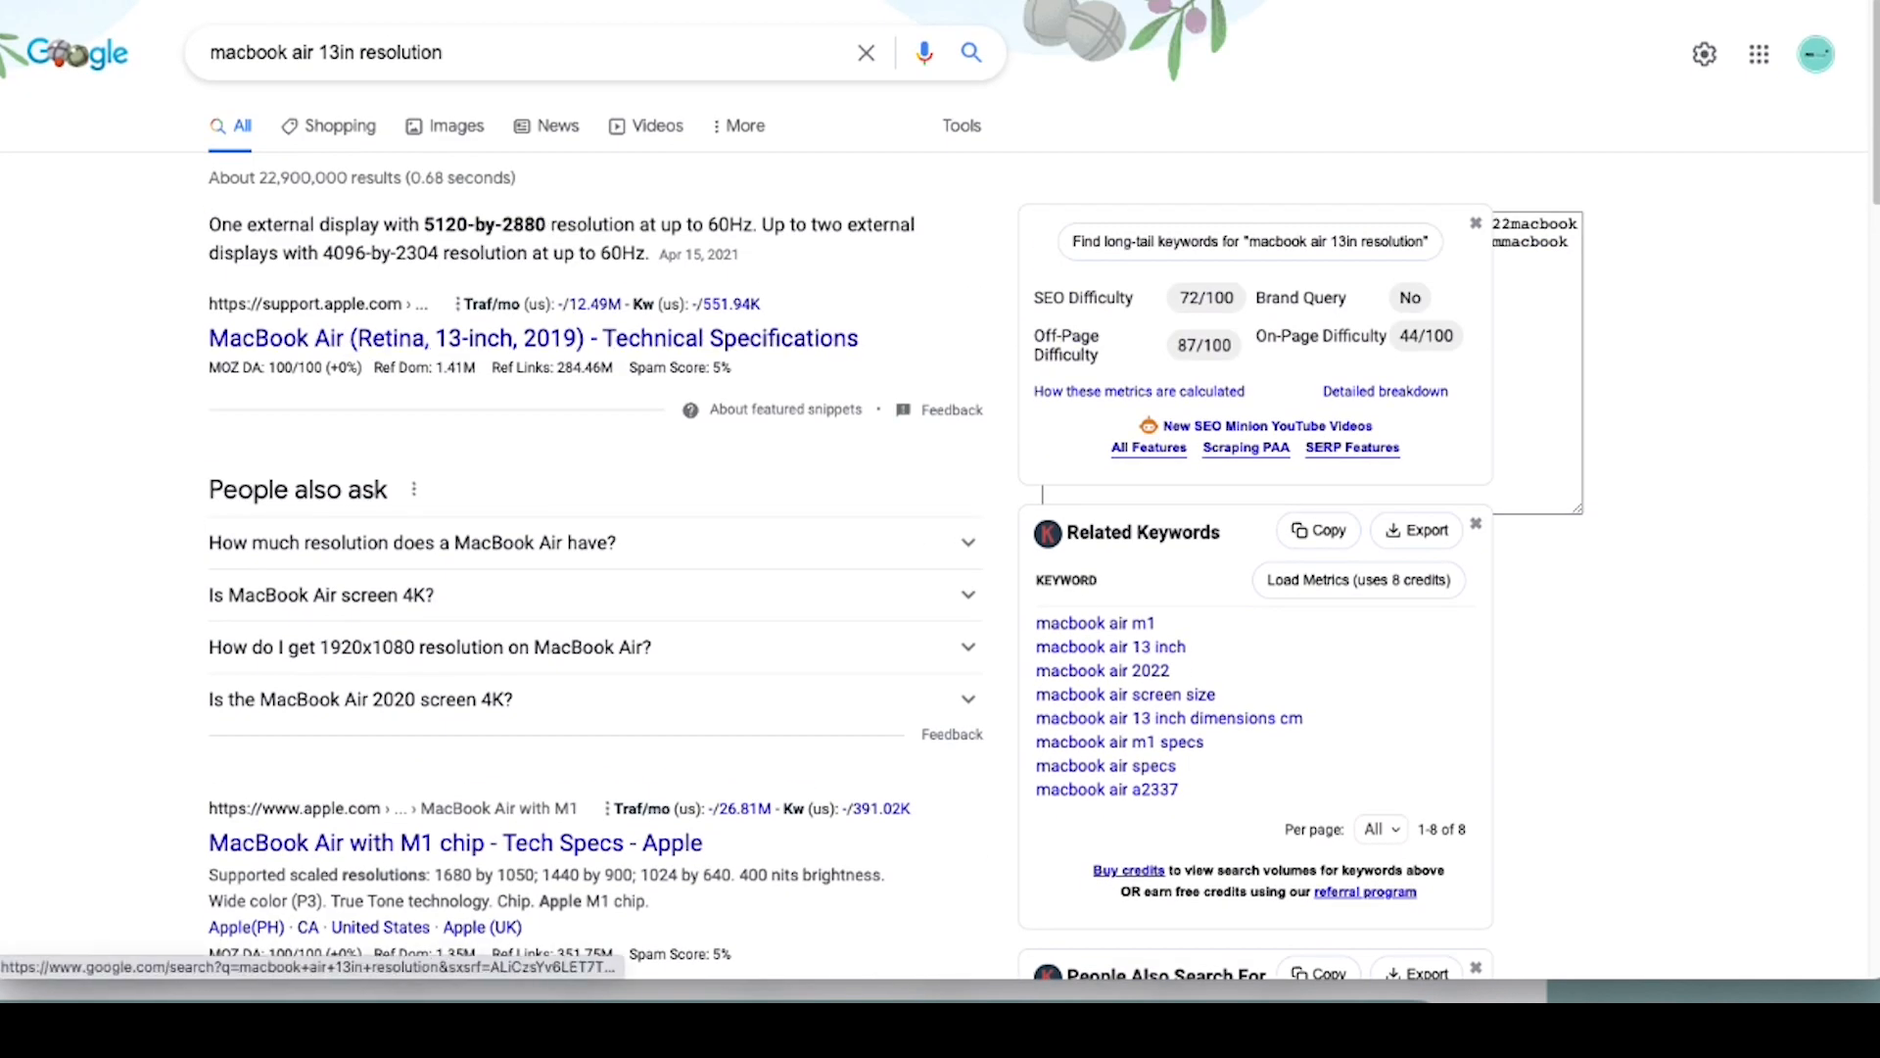
Change the search to "macbook air 13 screen dimensions" and check the results for the screen's pixel dimensions
click(370, 54)
double_click(370, 53)
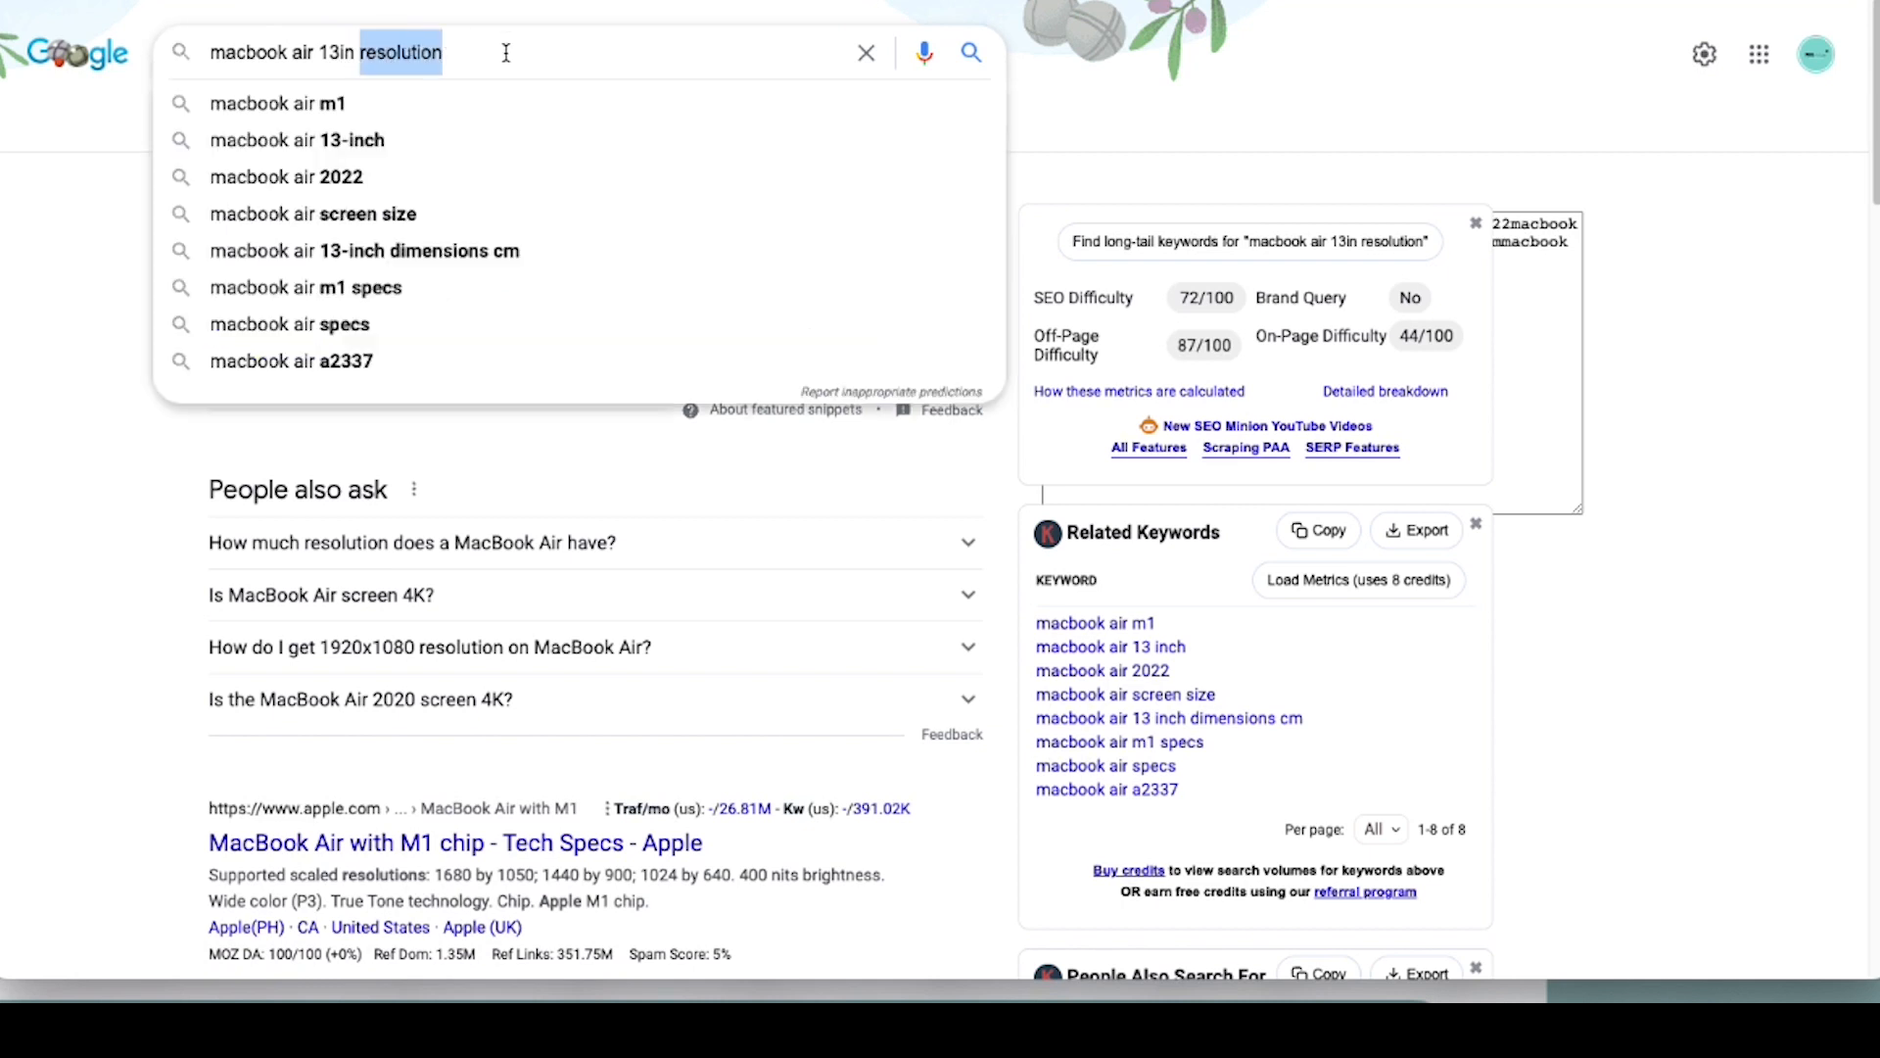
text(screen di)
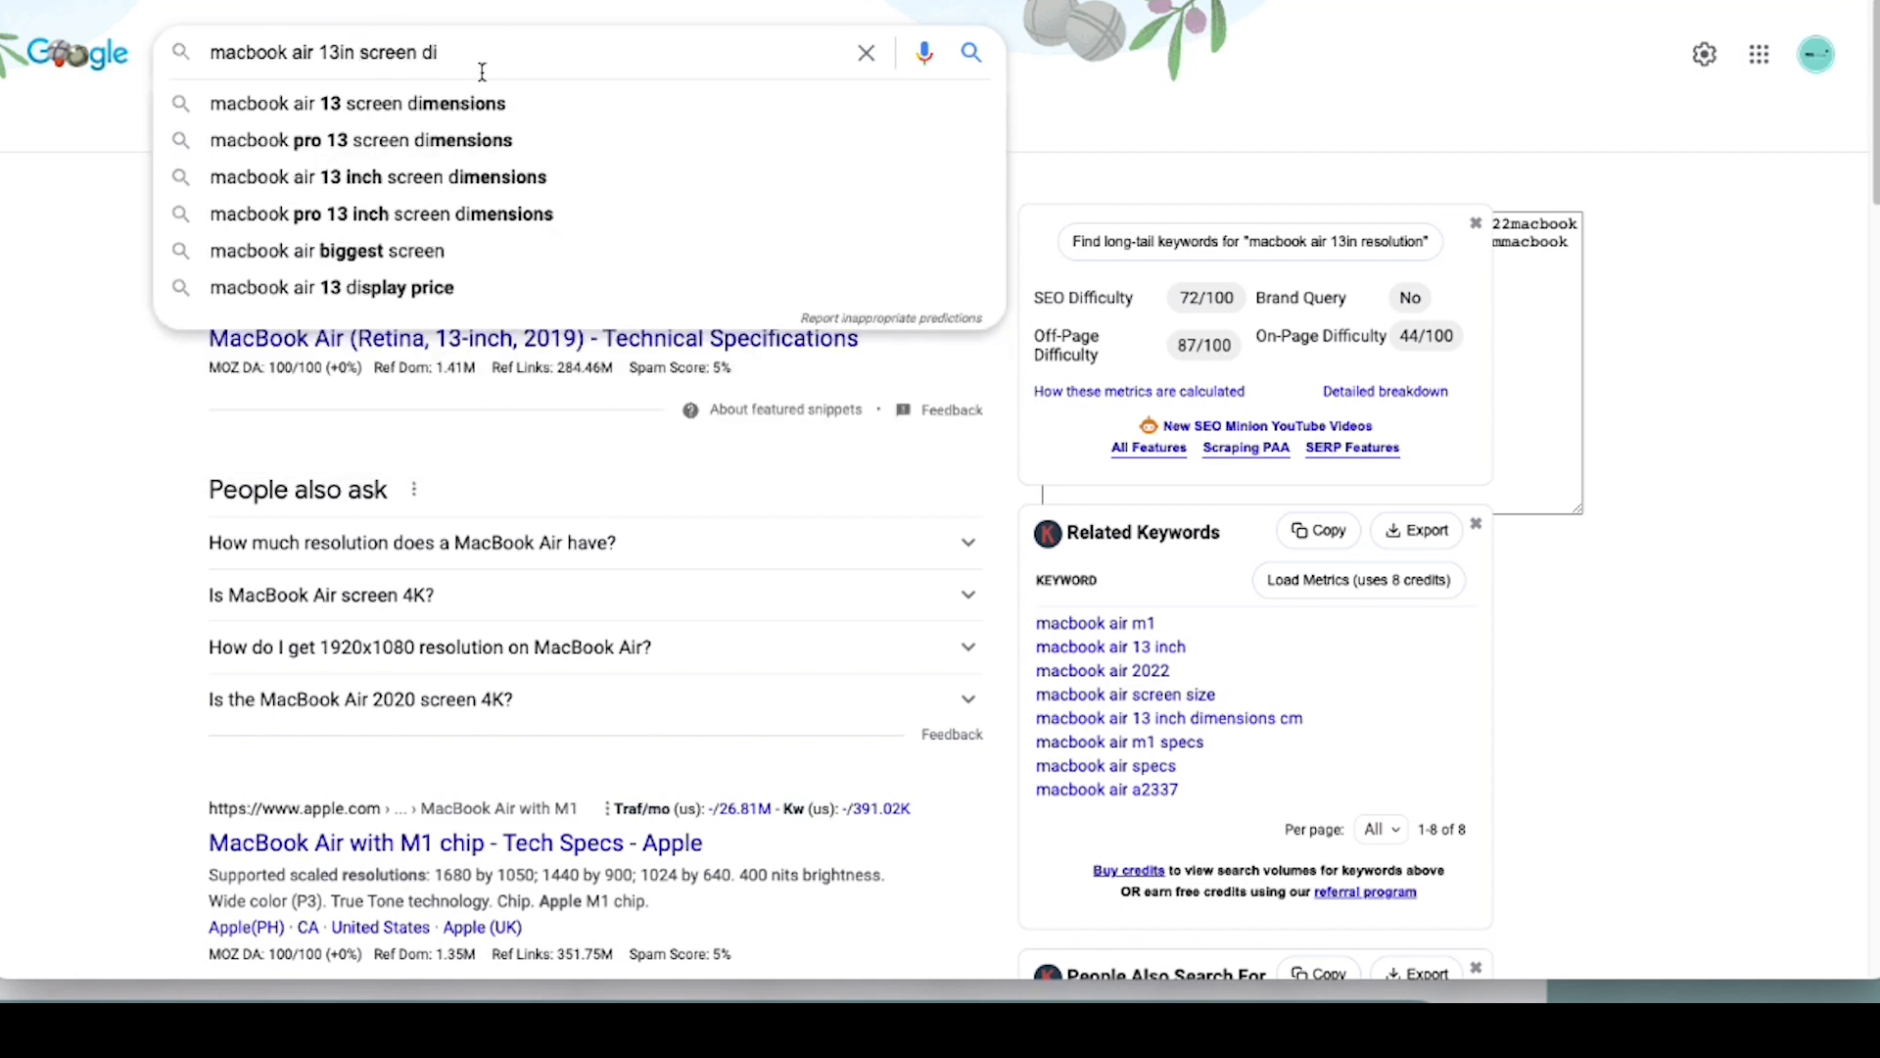
click(456, 104)
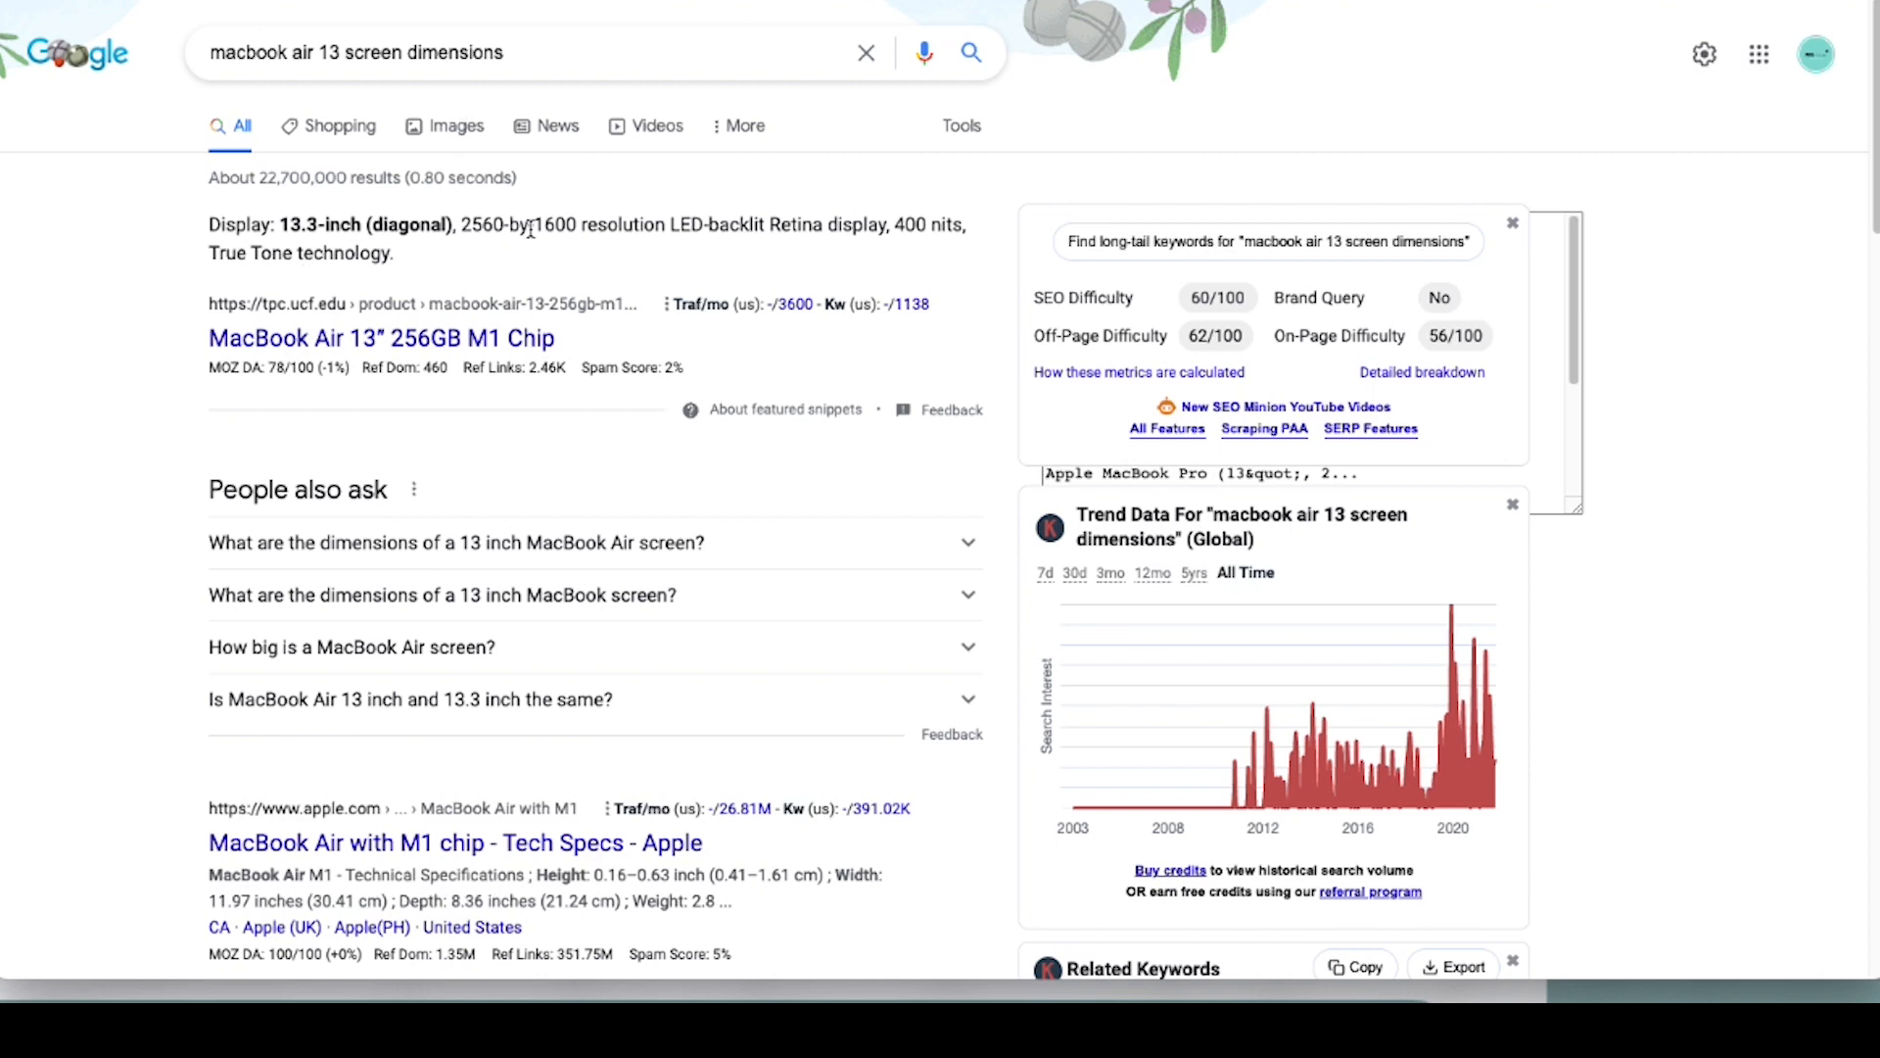
scroll(530, 230, down, 1)
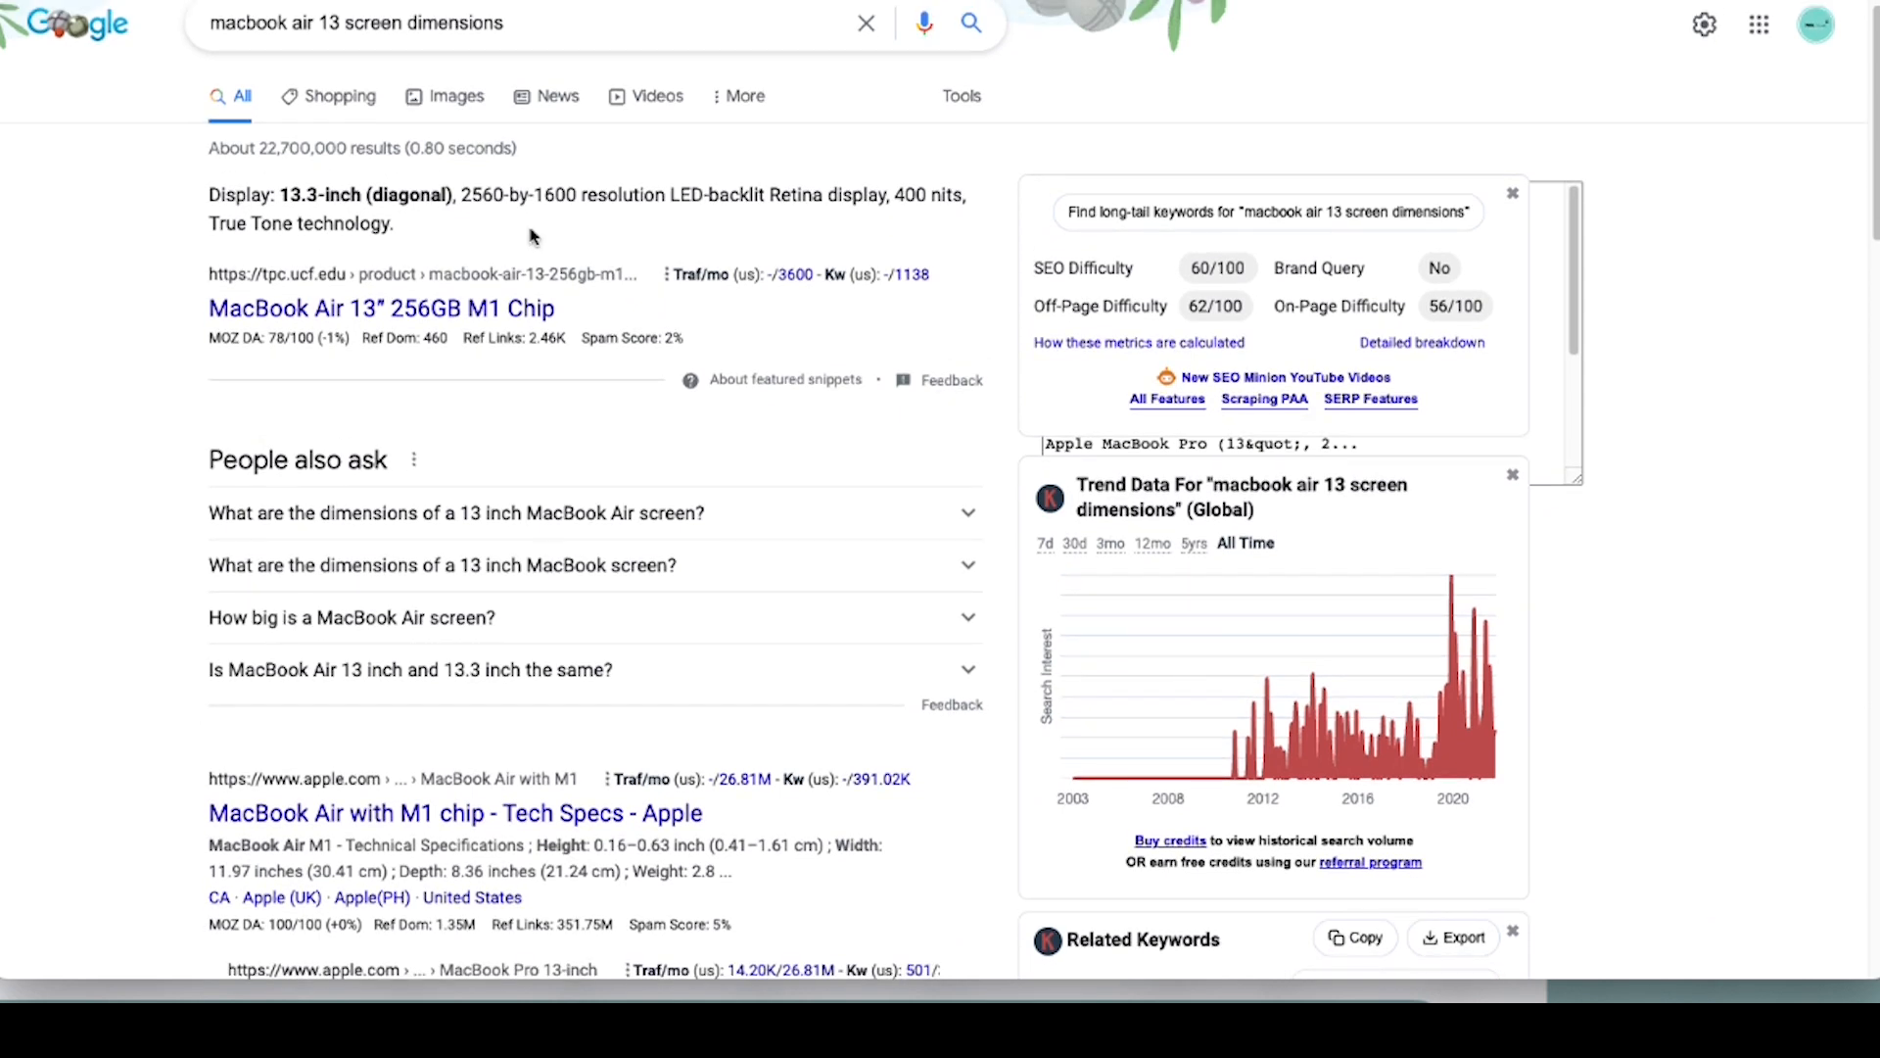
scroll(529, 235, down, 2)
scroll(530, 235, up, 1)
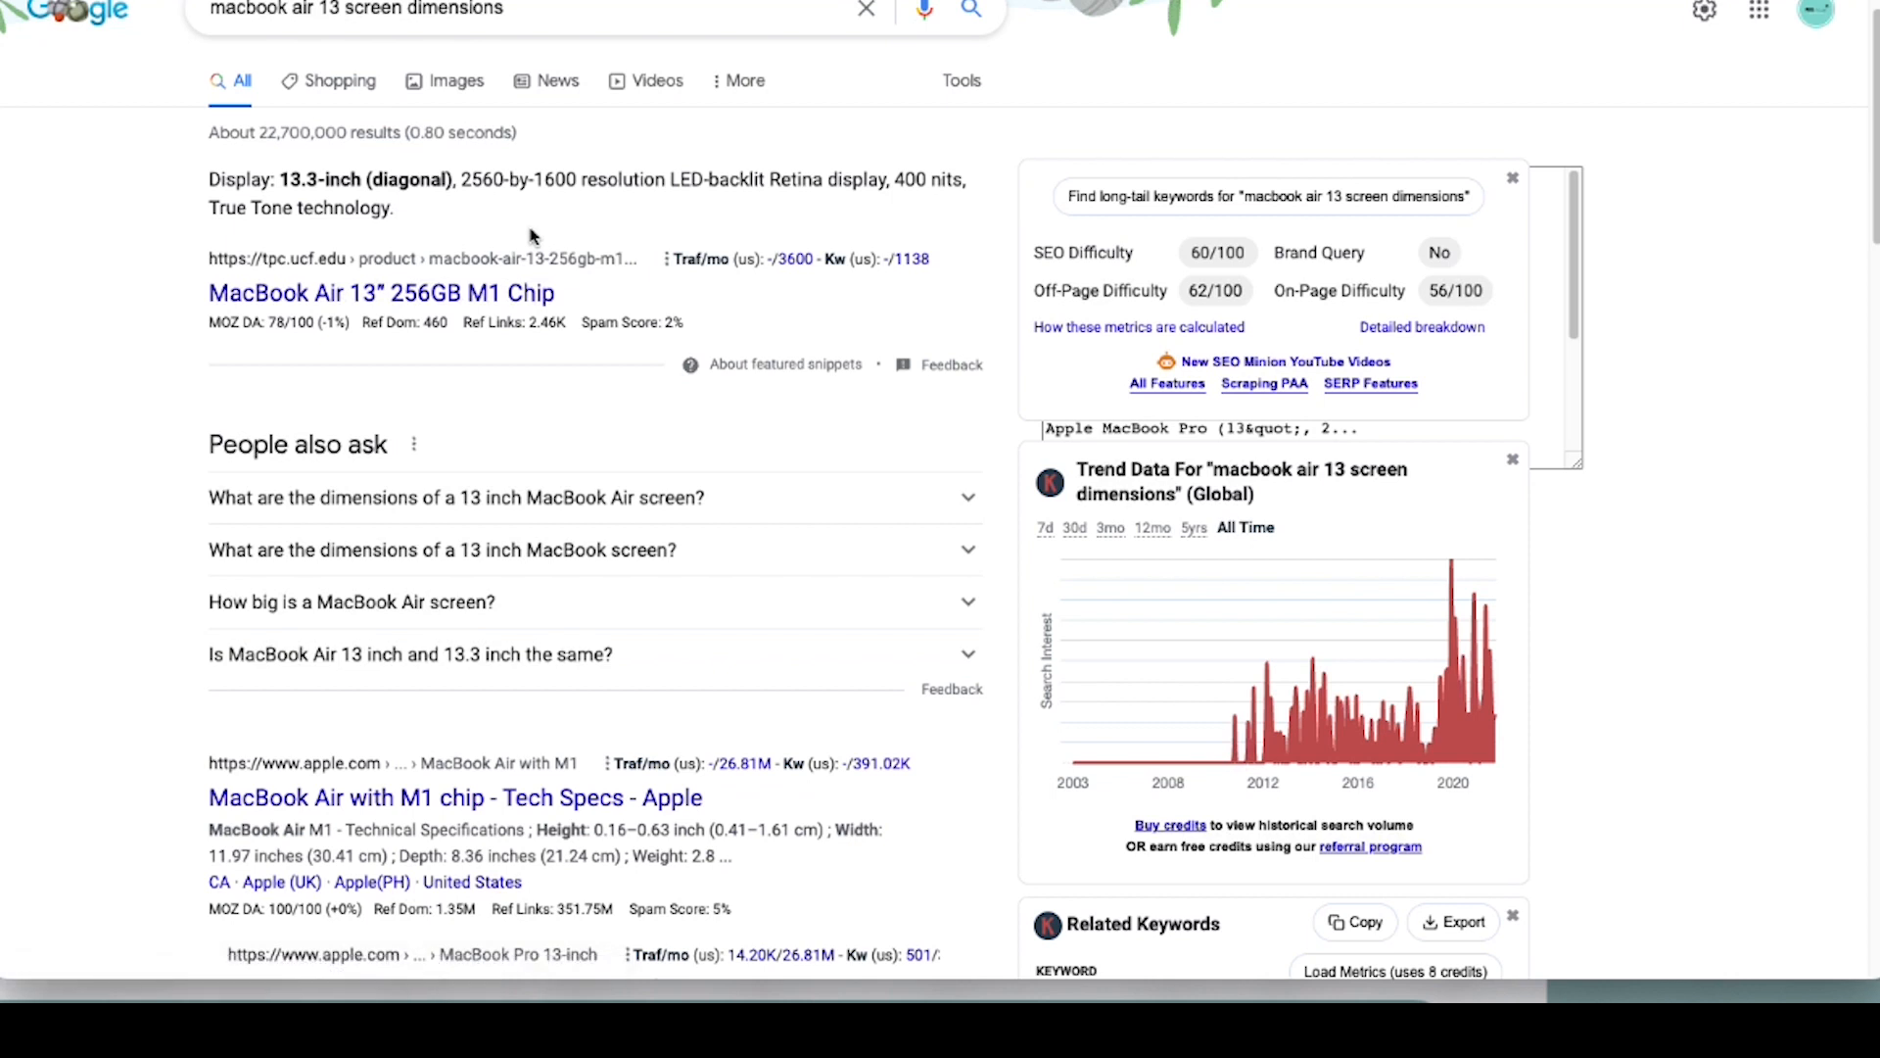
Return to the Canva home page and enter a custom design size of 2560 × 1600 px
click(586, 2)
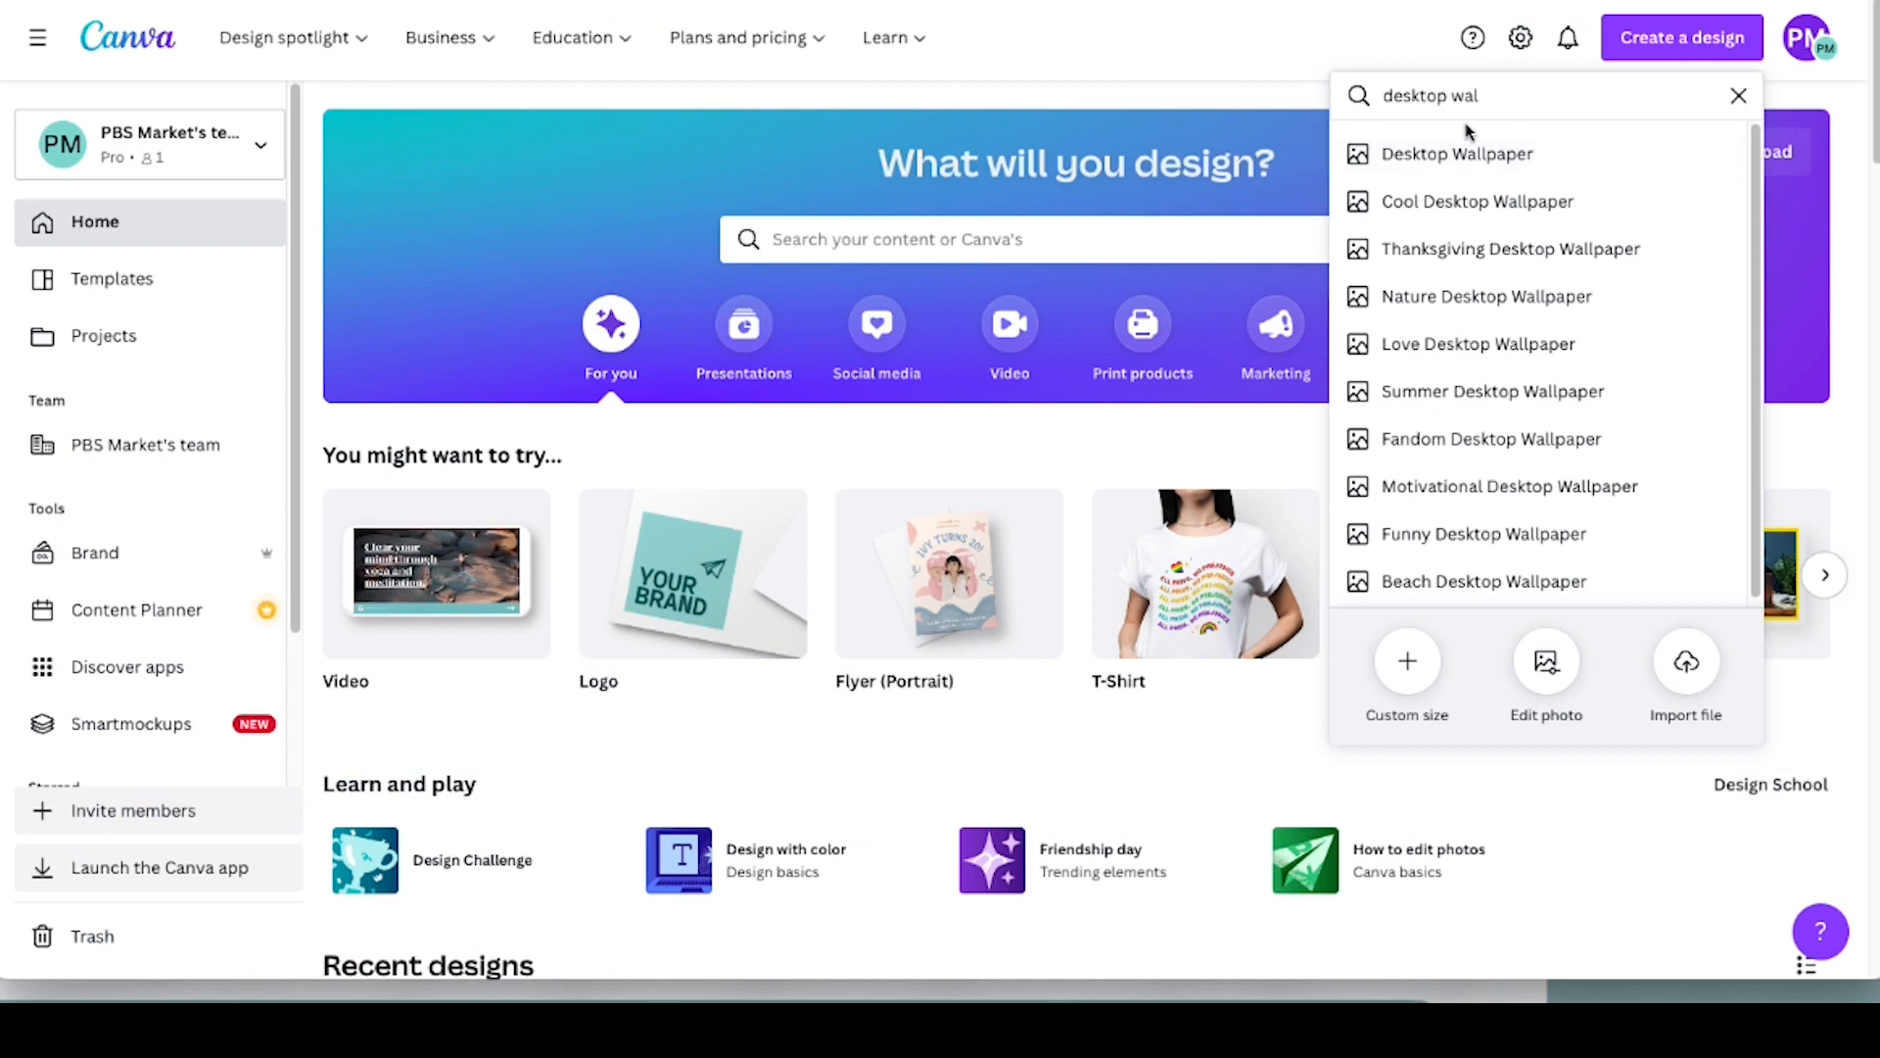
click(1217, 78)
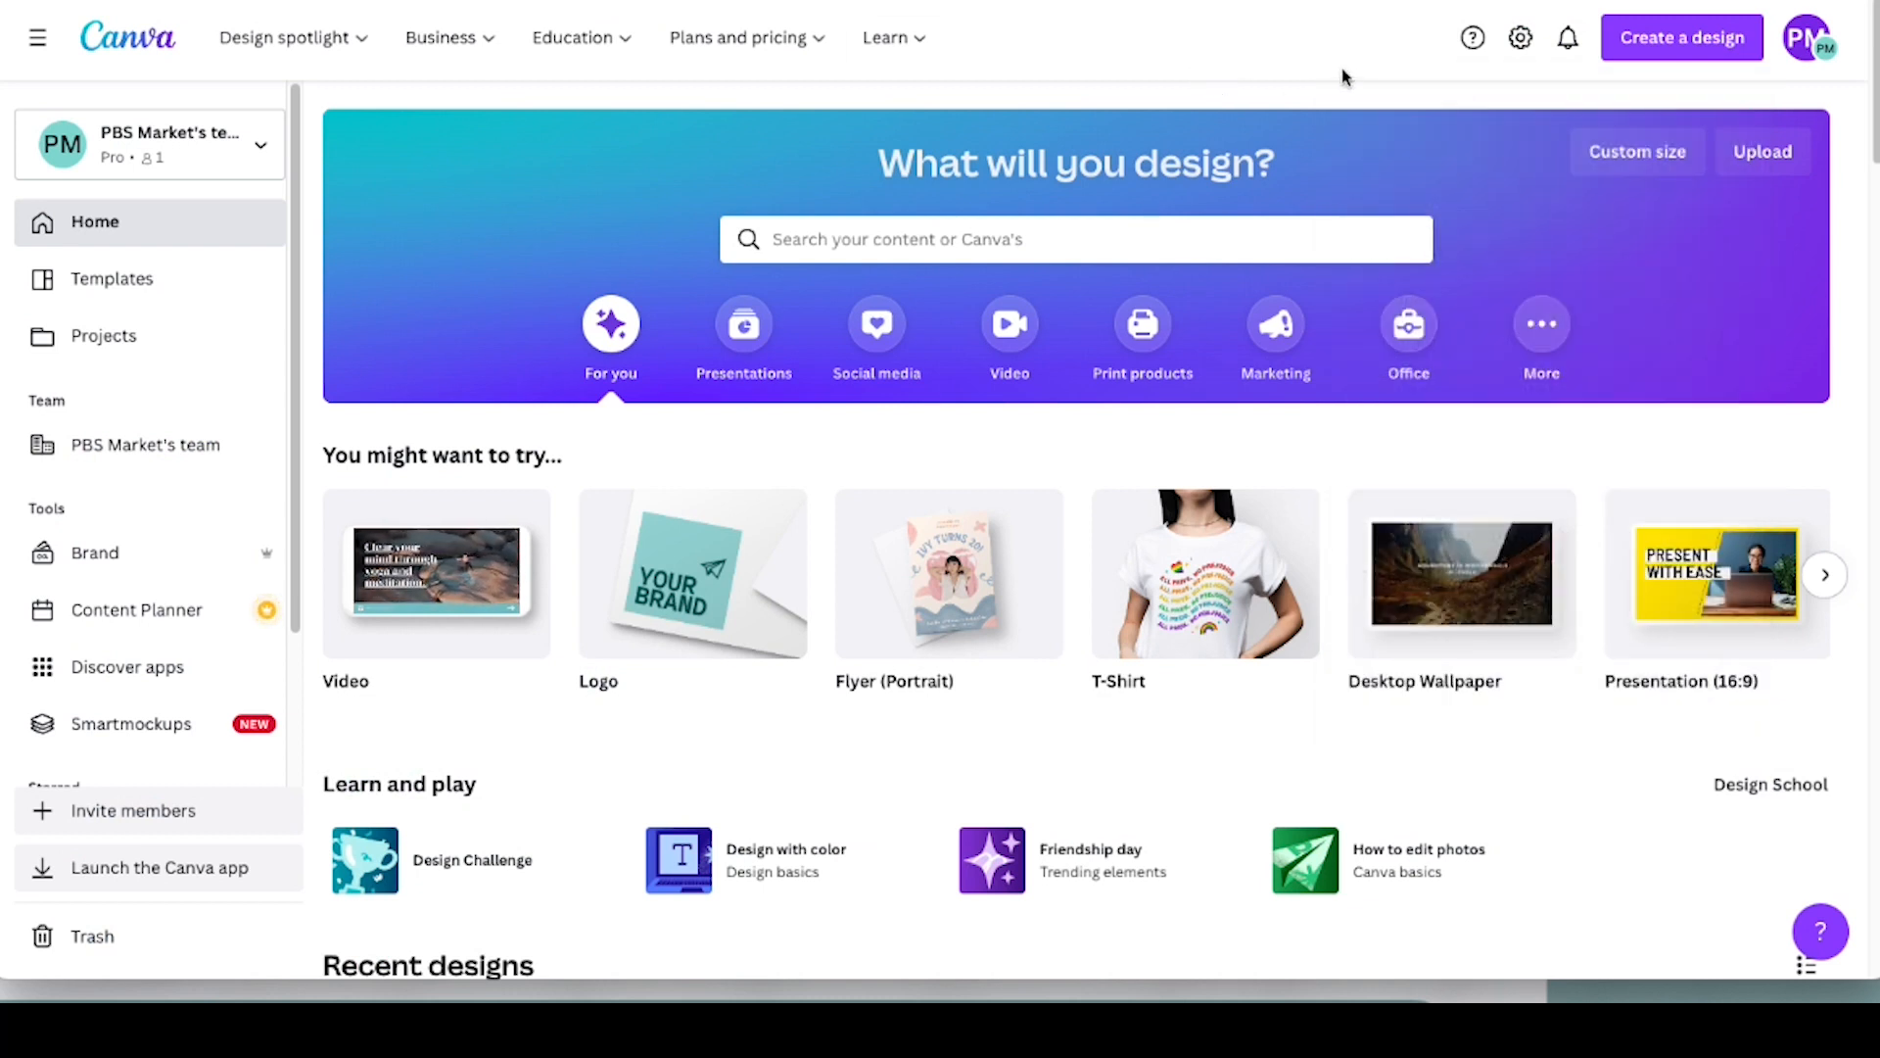
click(1678, 54)
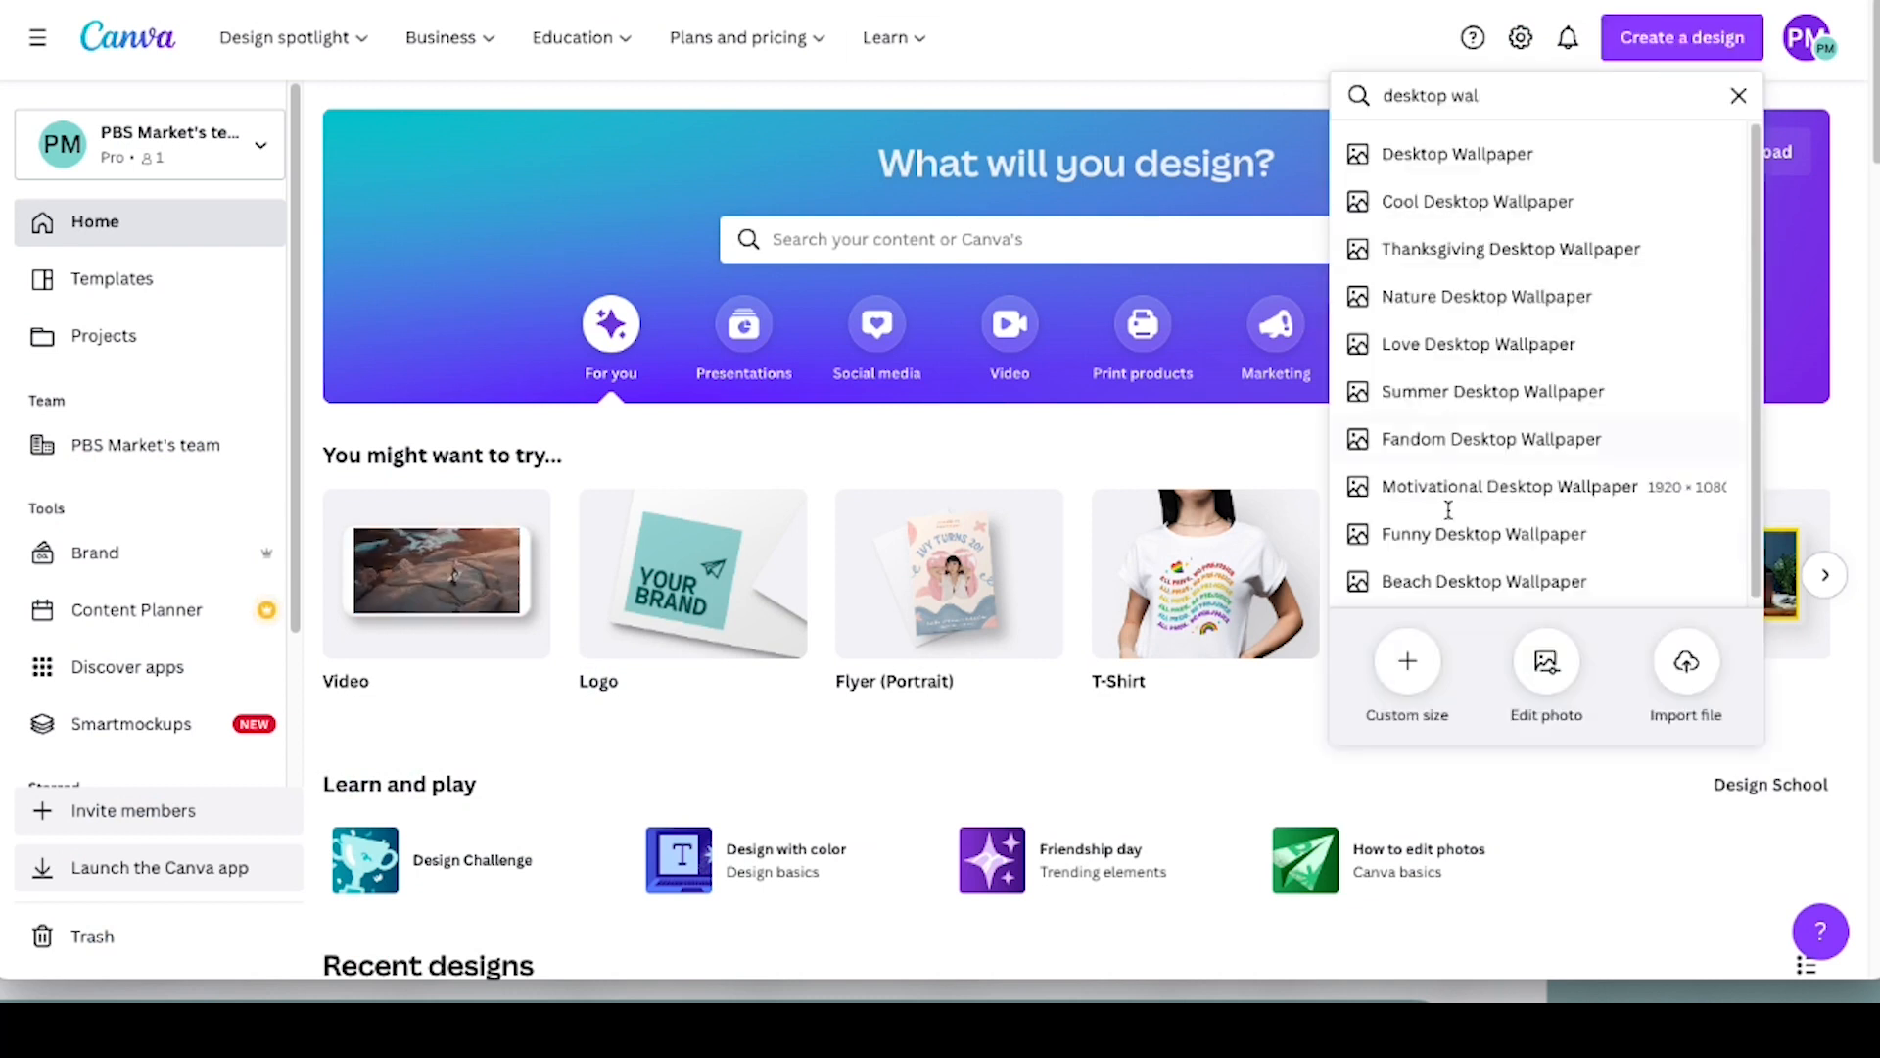
click(1410, 691)
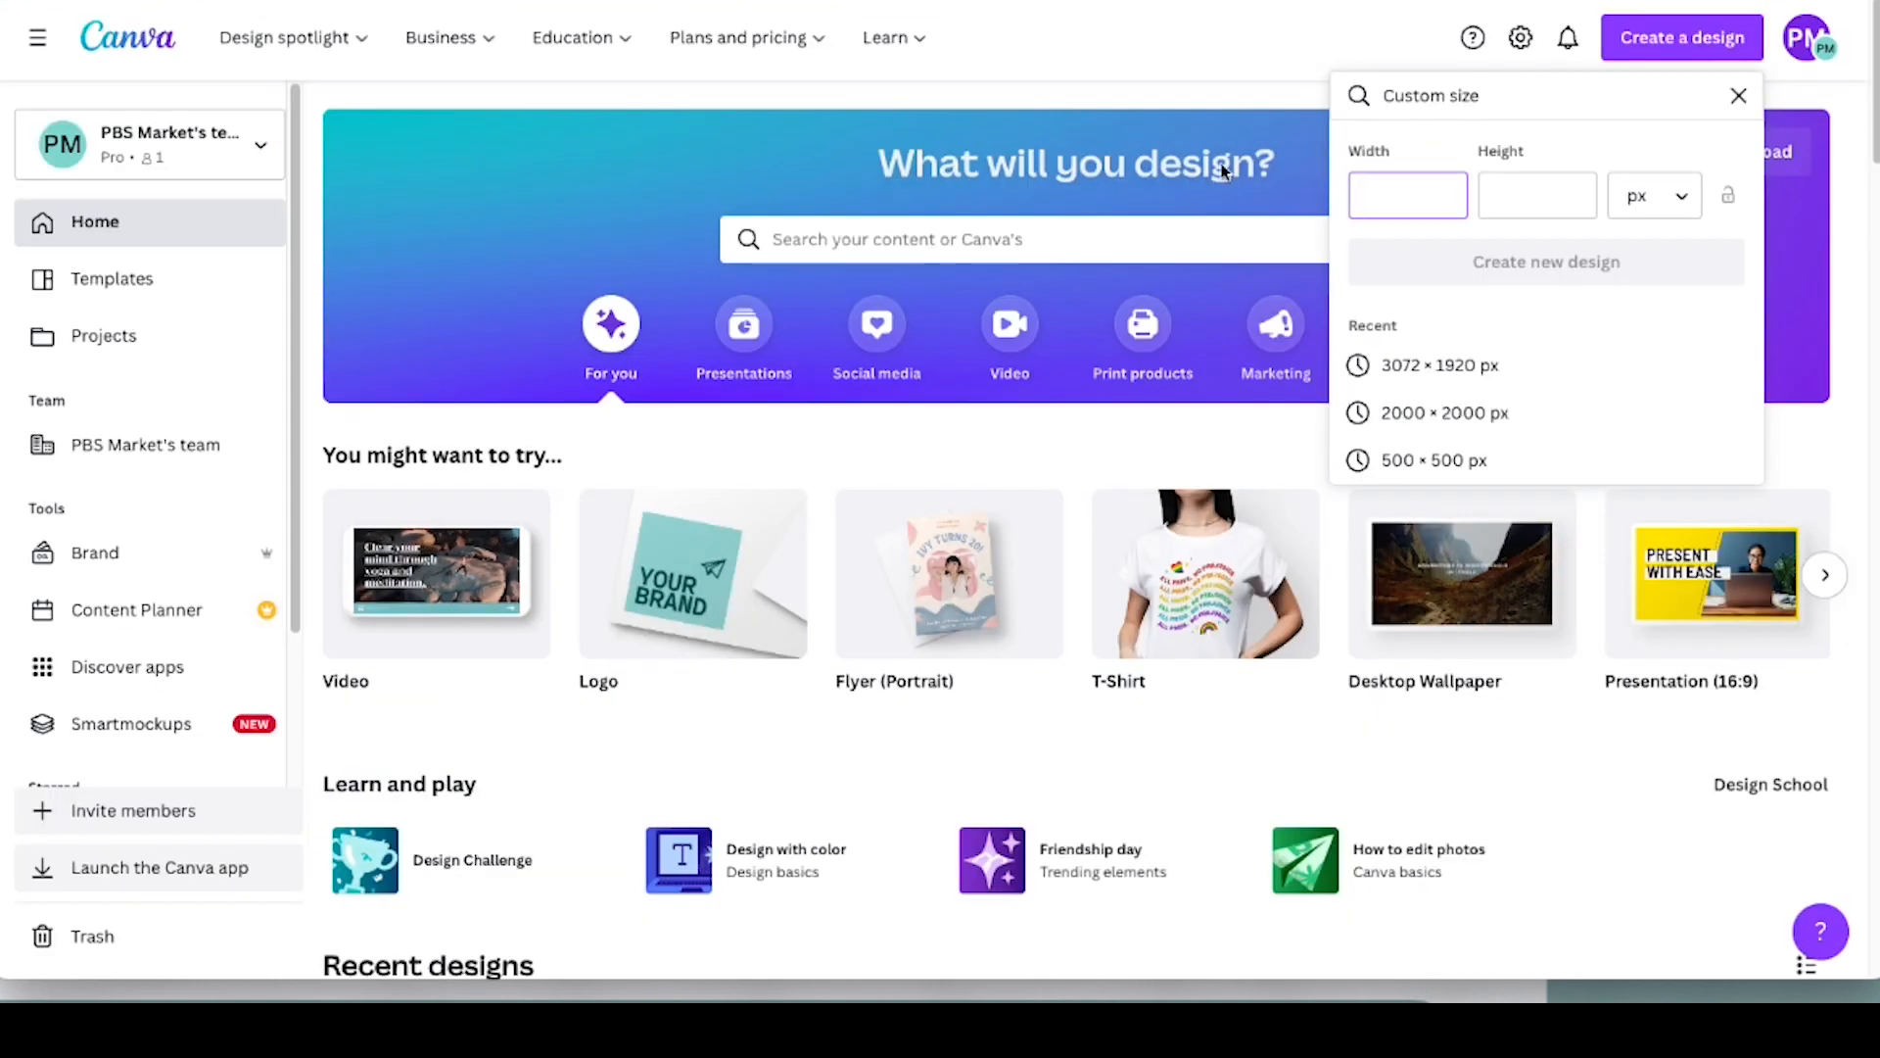
click(1385, 203)
text(2560)
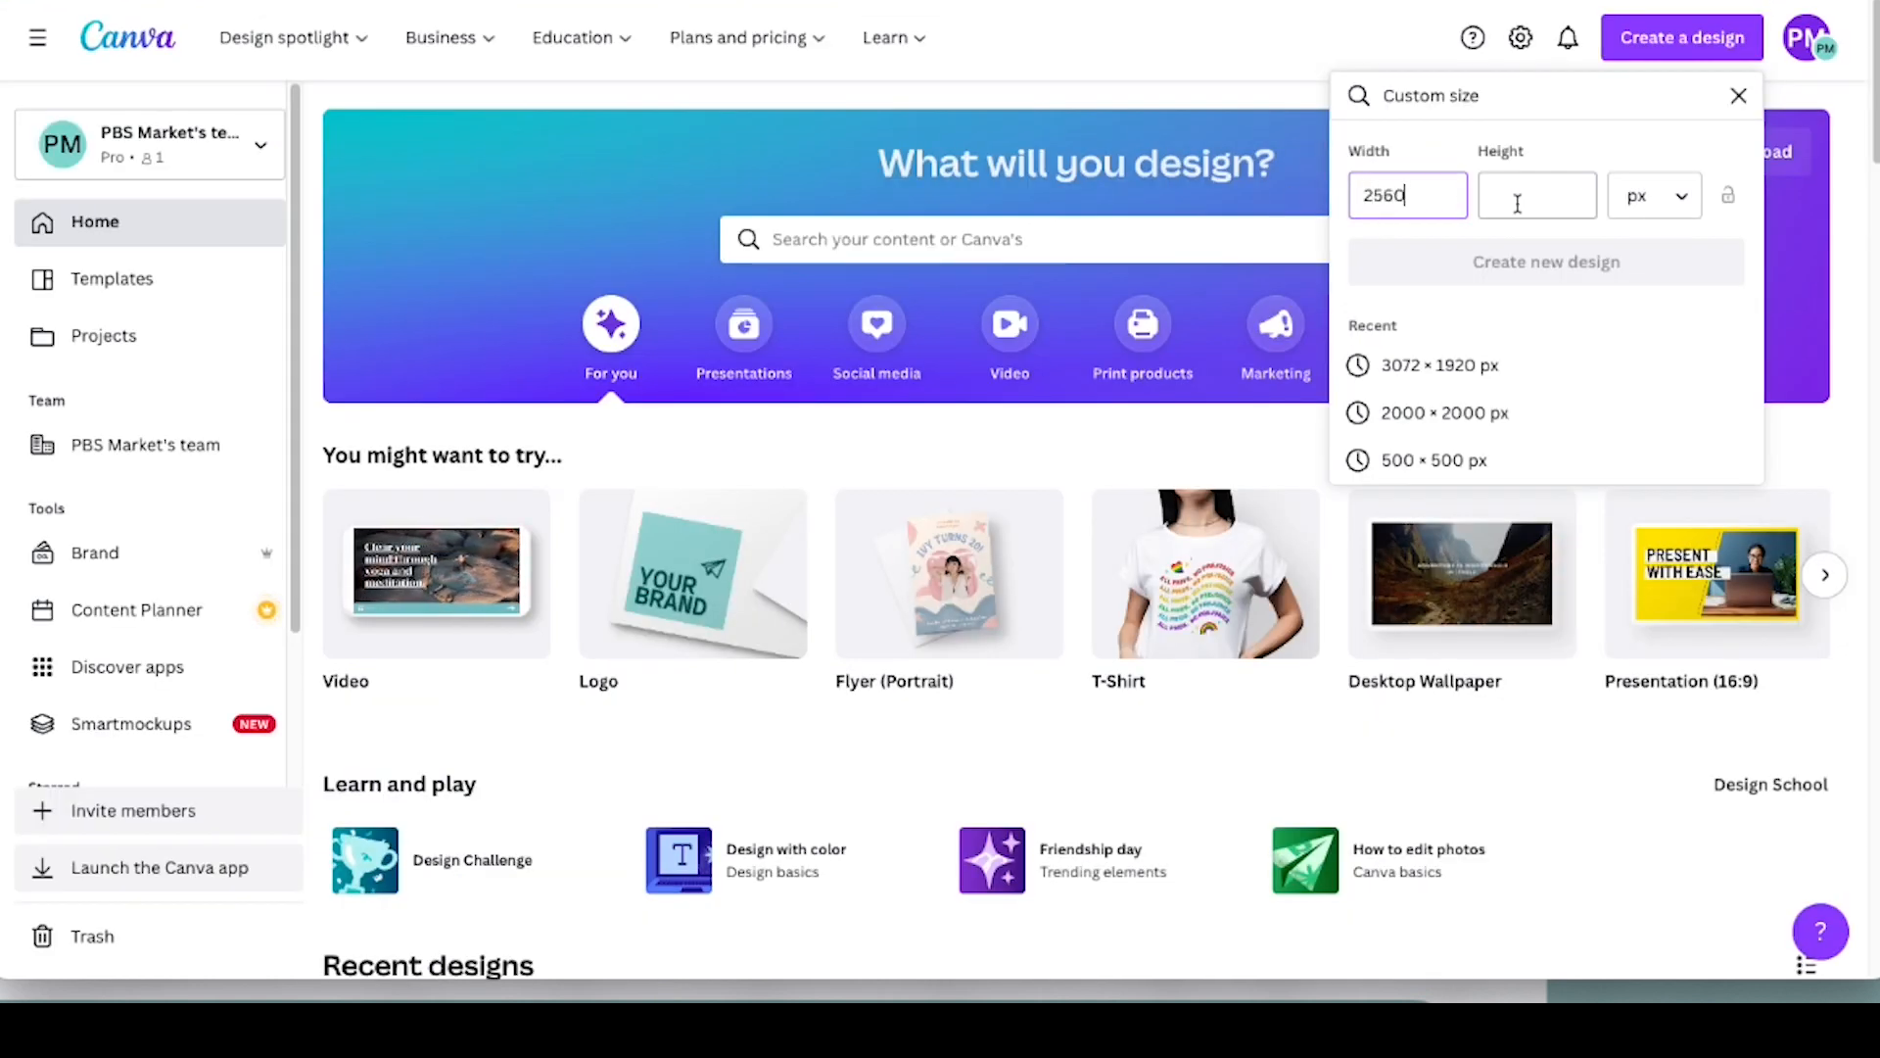
click(1517, 203)
text(1600)
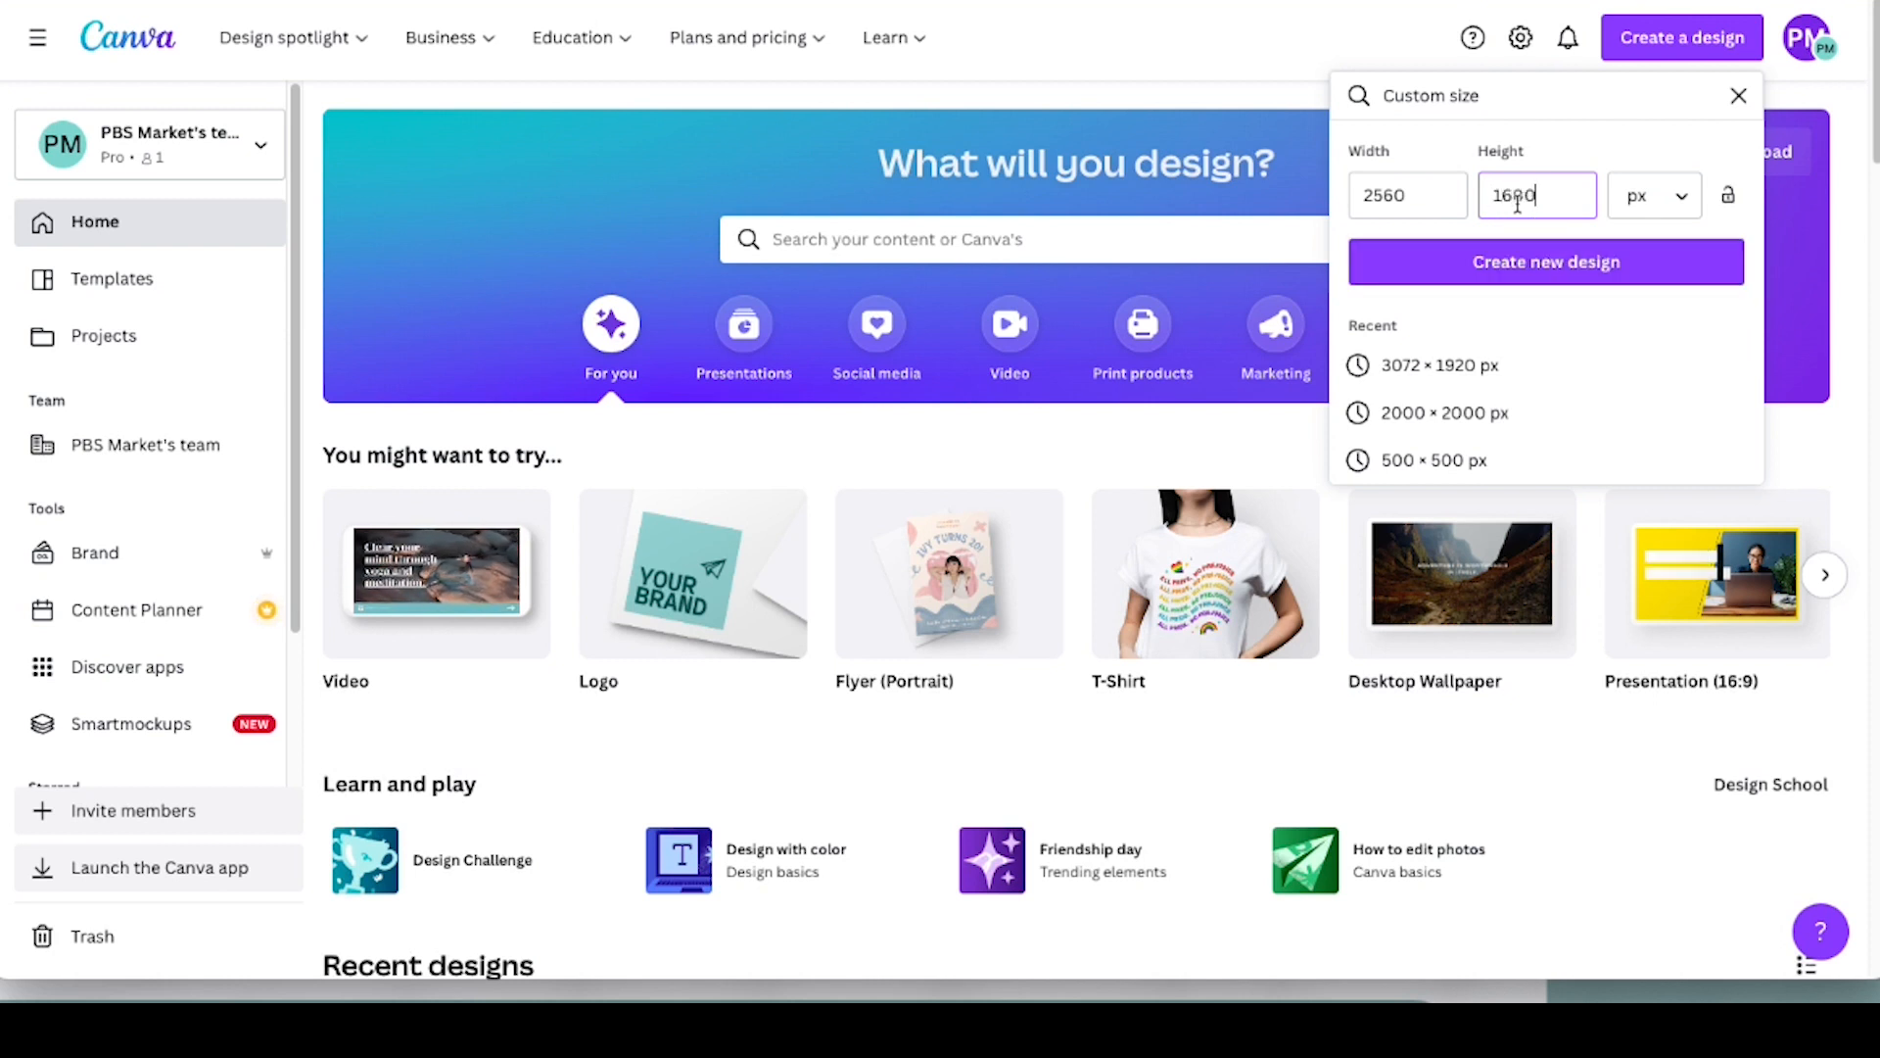
click(1503, 263)
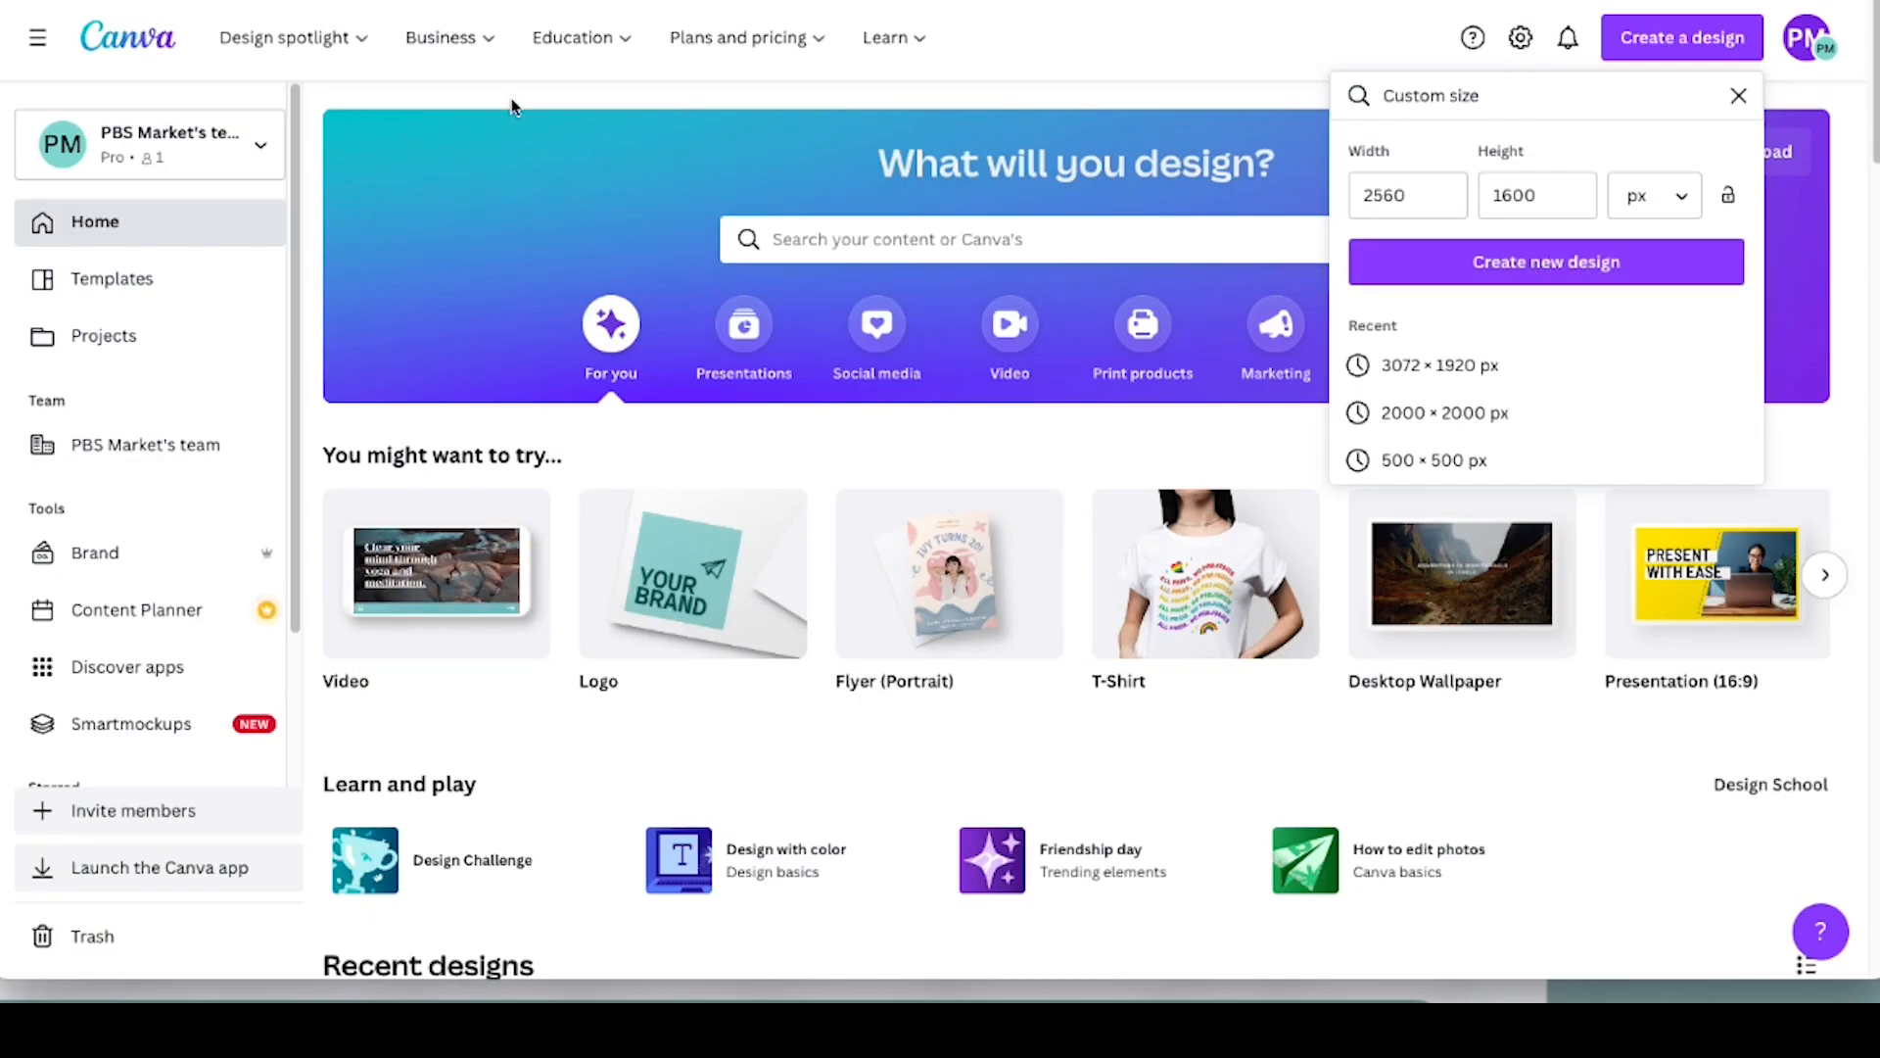
Create a new blank design with a custom size of 3456 × 2160 px
scroll(563, 355, down, 5)
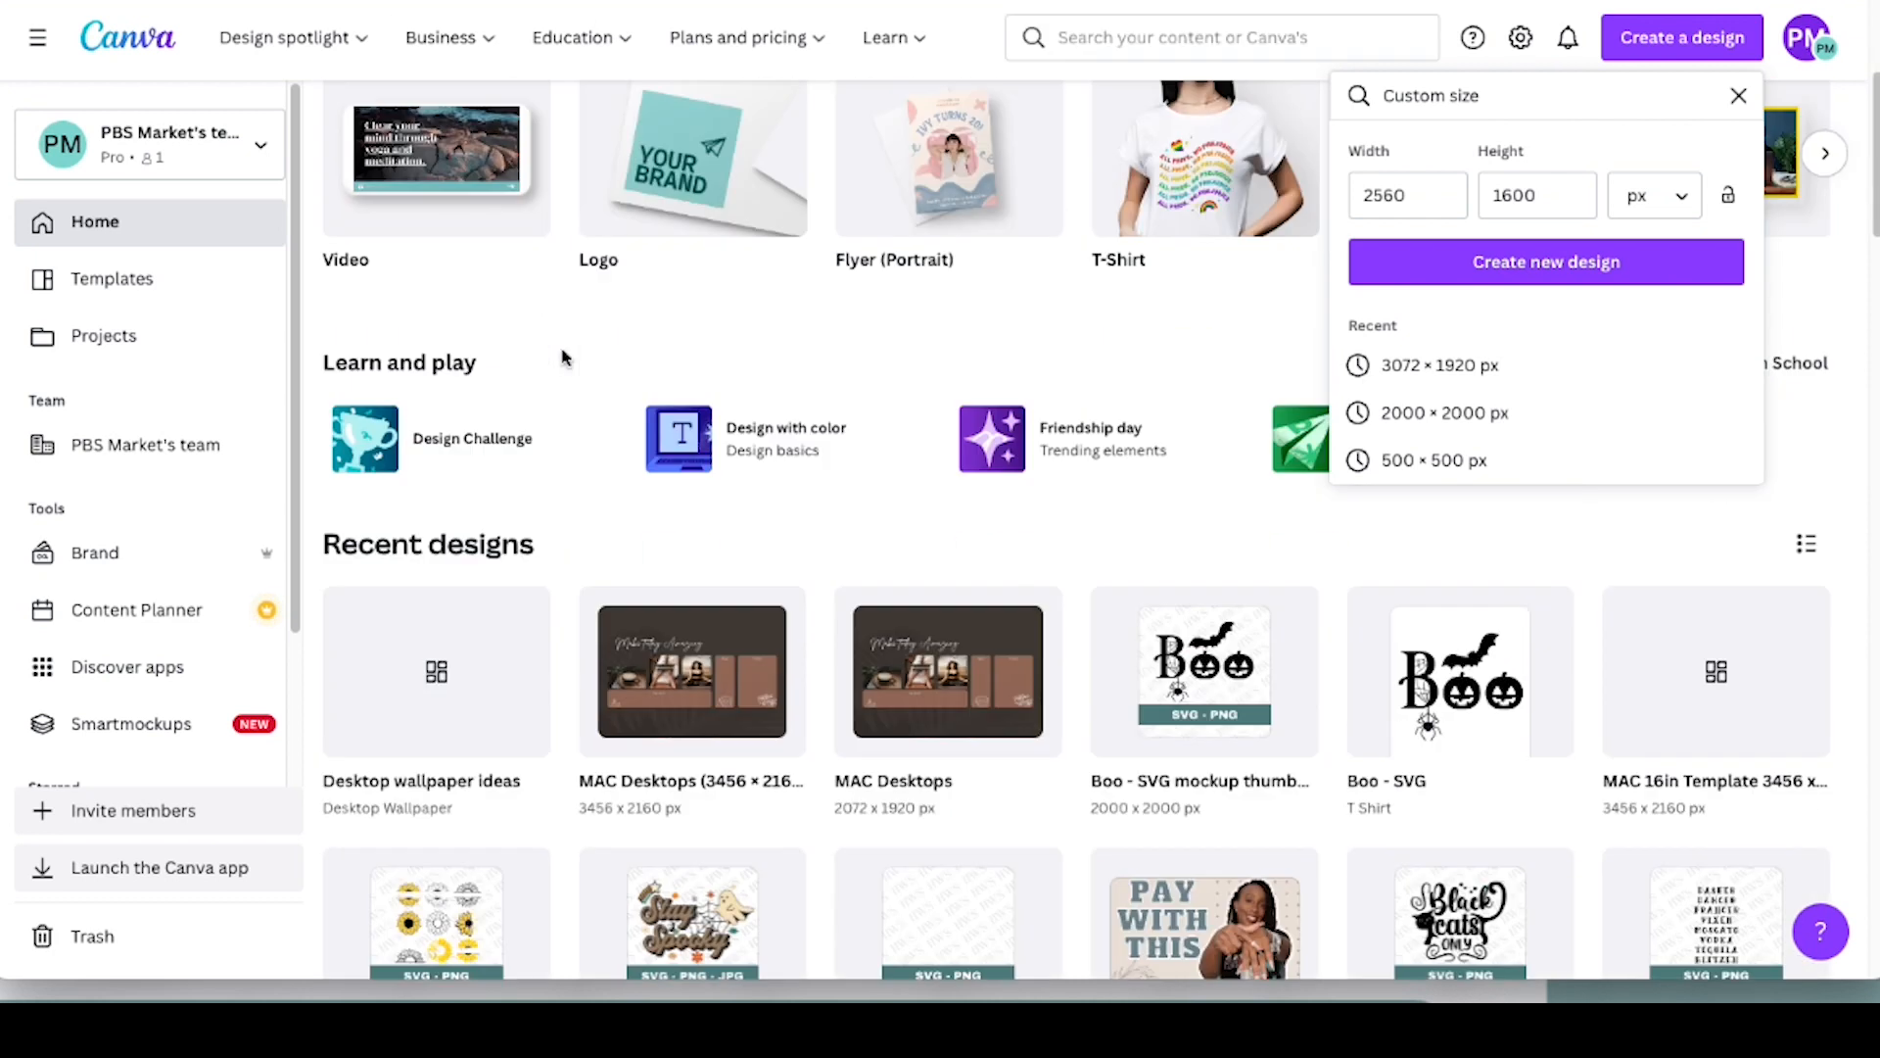
scroll(563, 355, down, 1)
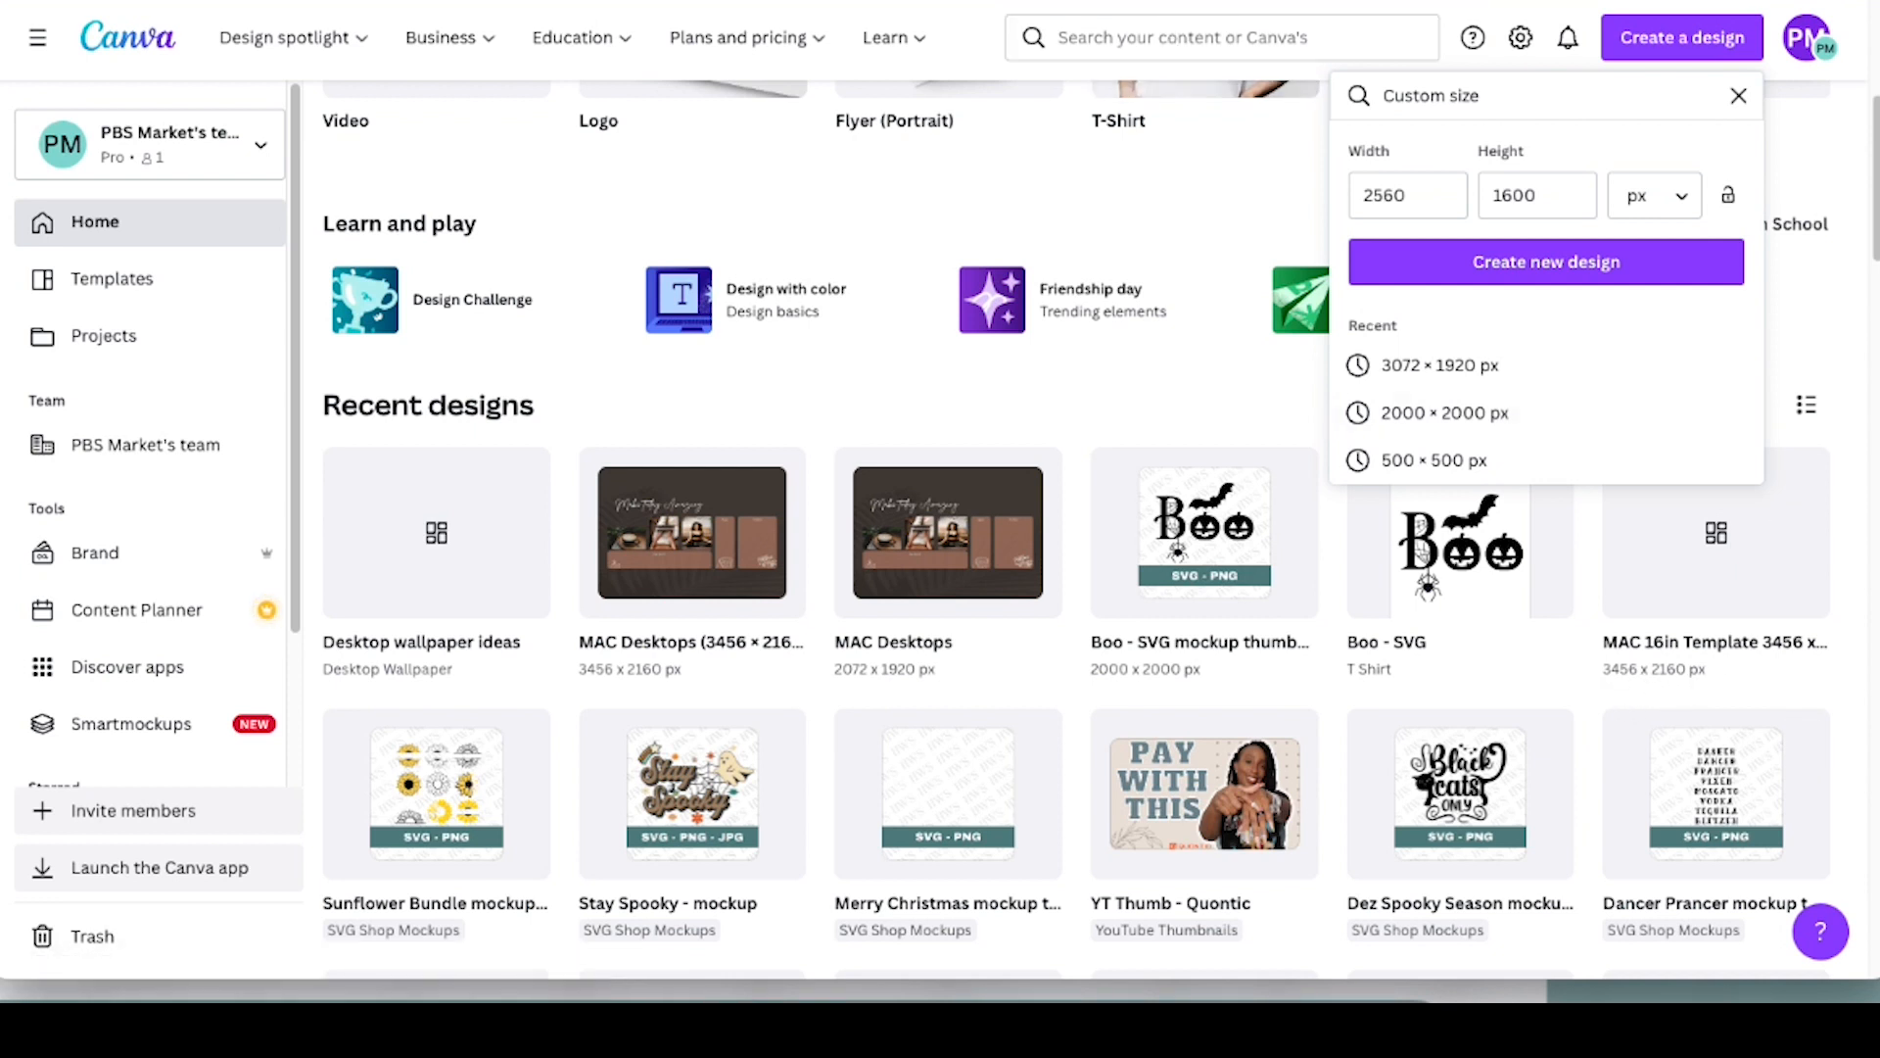
click(1712, 44)
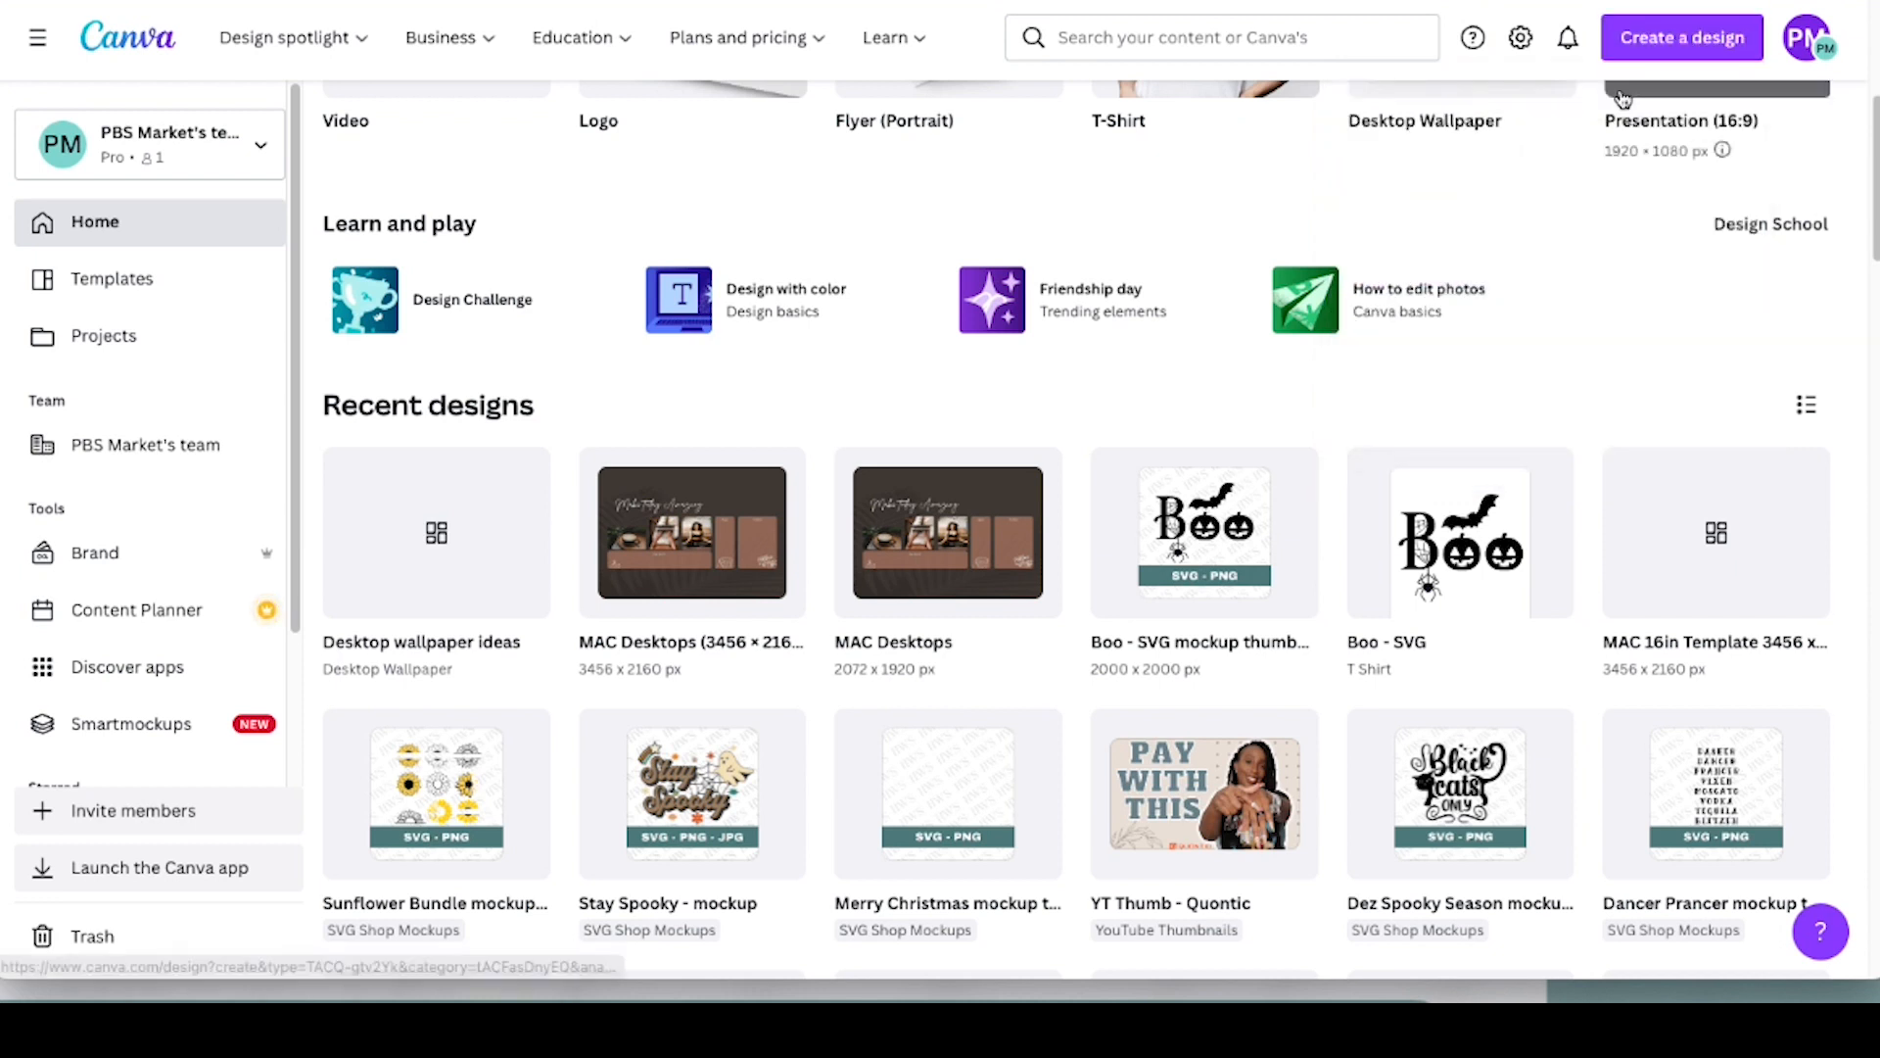
click(1655, 44)
click(1407, 661)
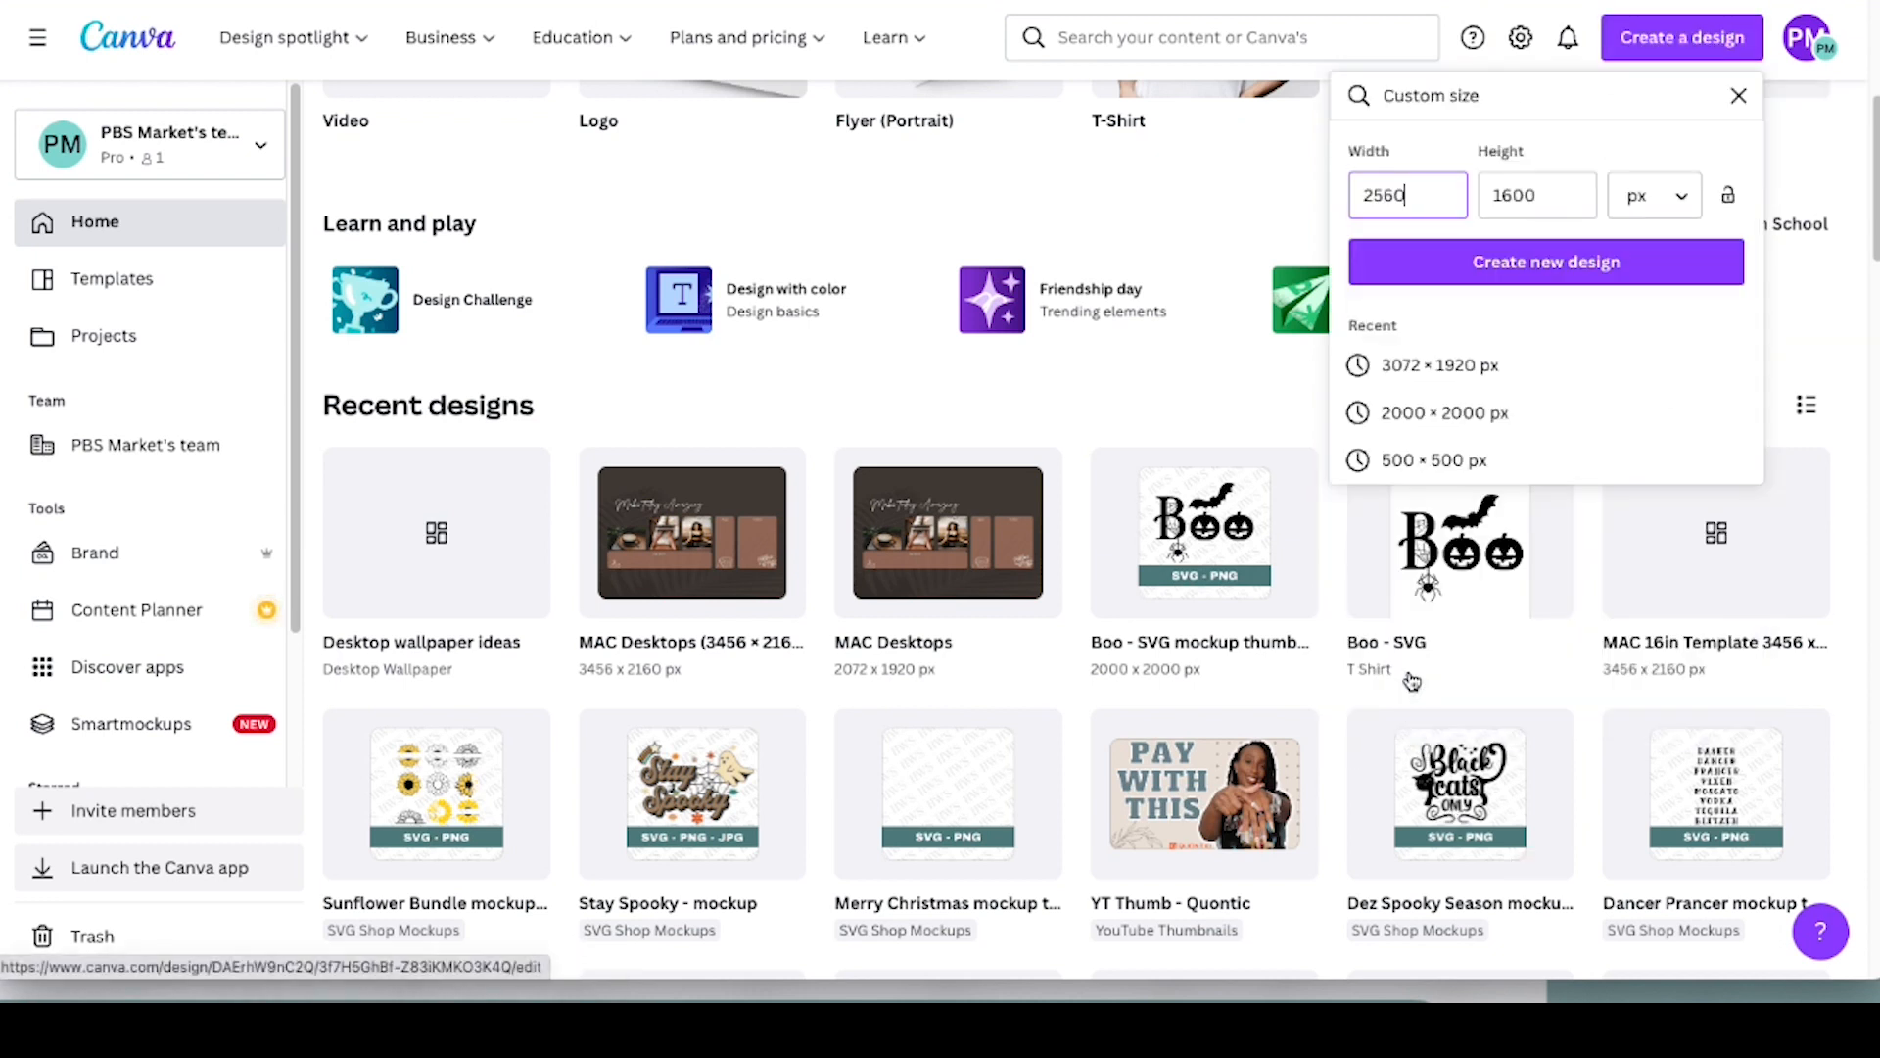
drag(1424, 188, 1355, 186)
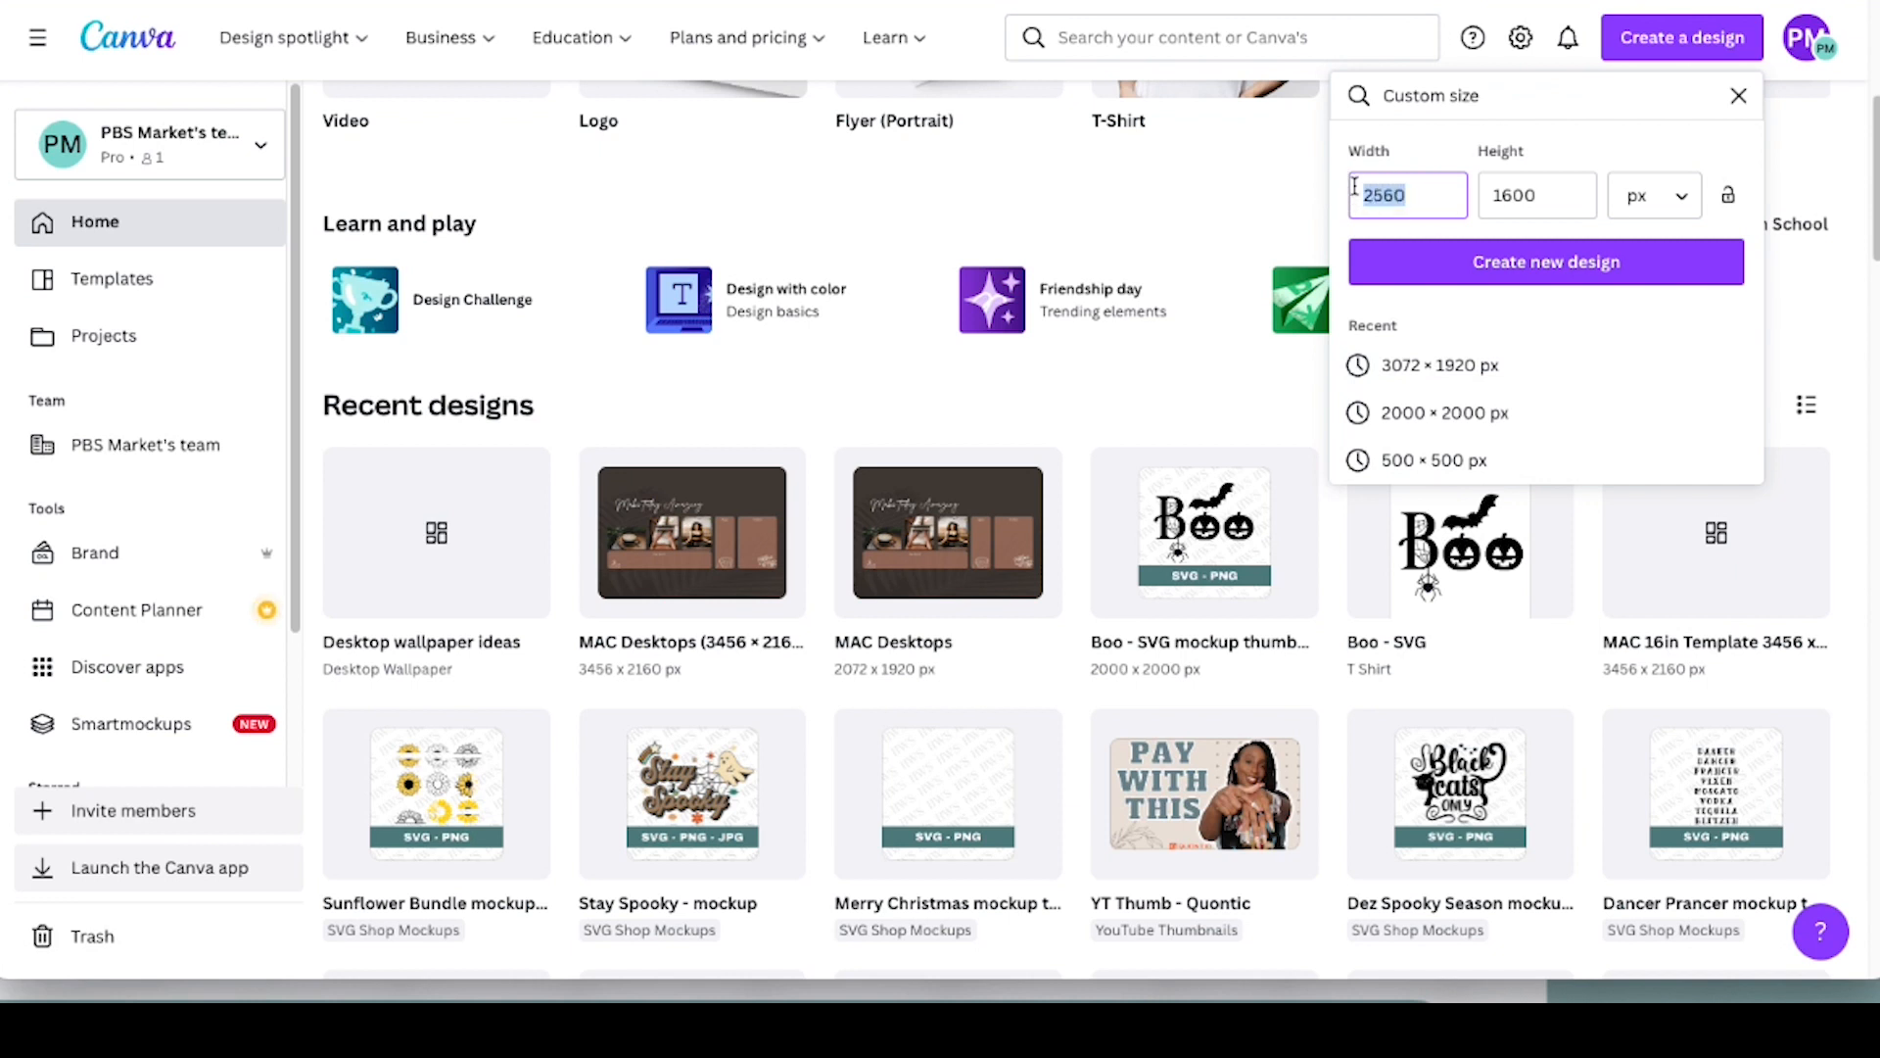
text(3456)
drag(1548, 197, 1482, 198)
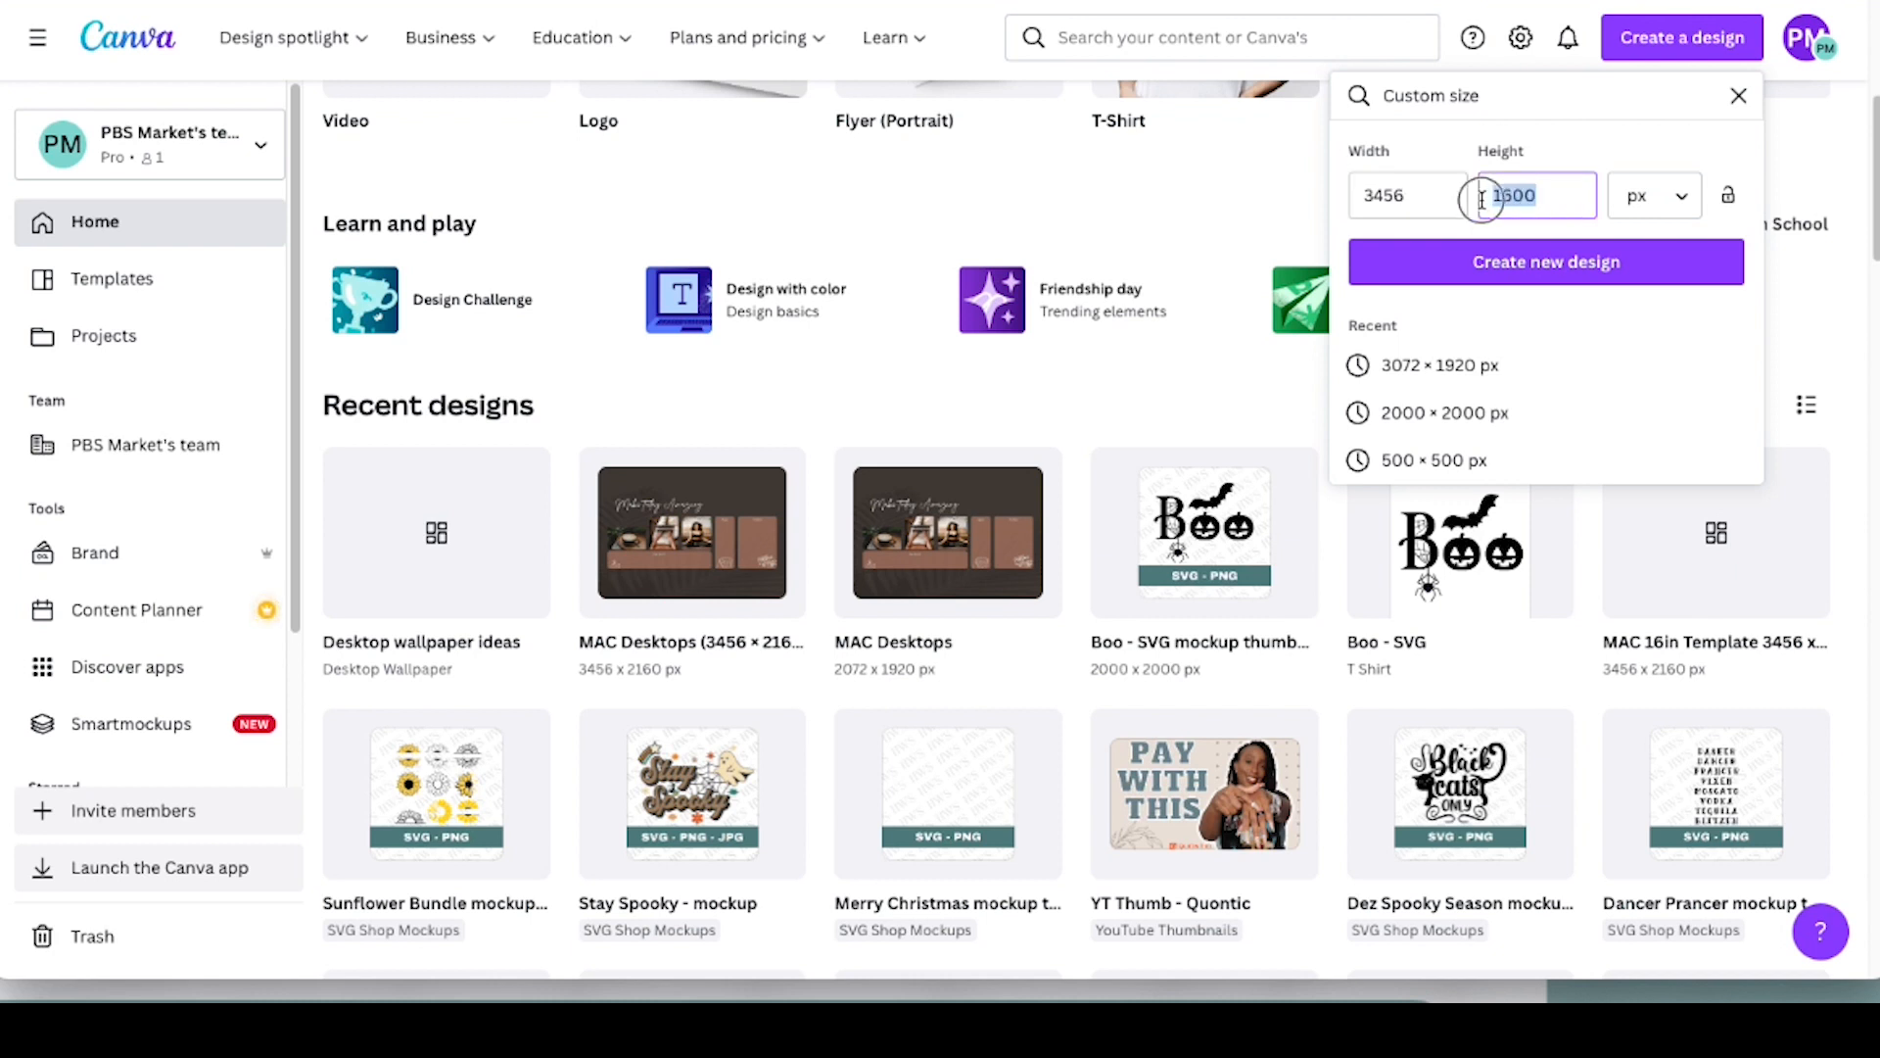
text(2160)
click(1477, 262)
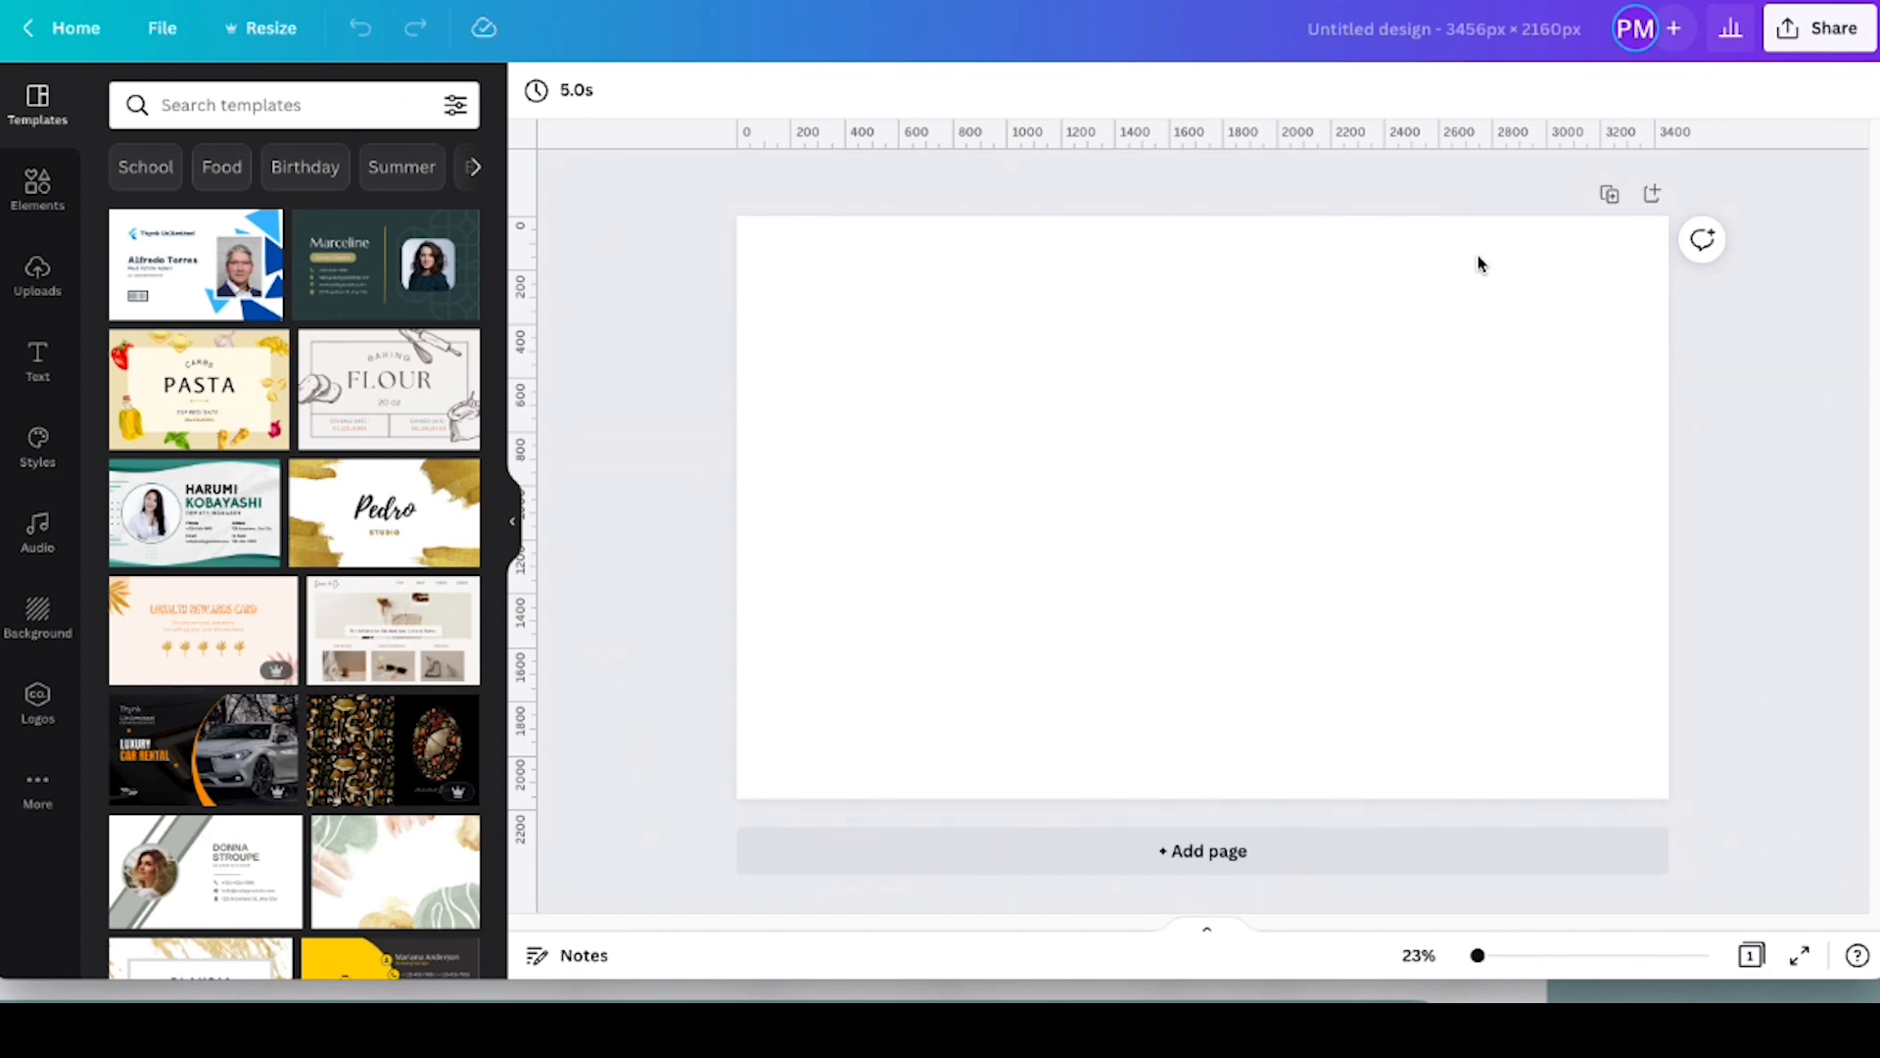
Name the new design "Tutorial - 3456 x 2160"
click(1406, 26)
text(Tutorial)
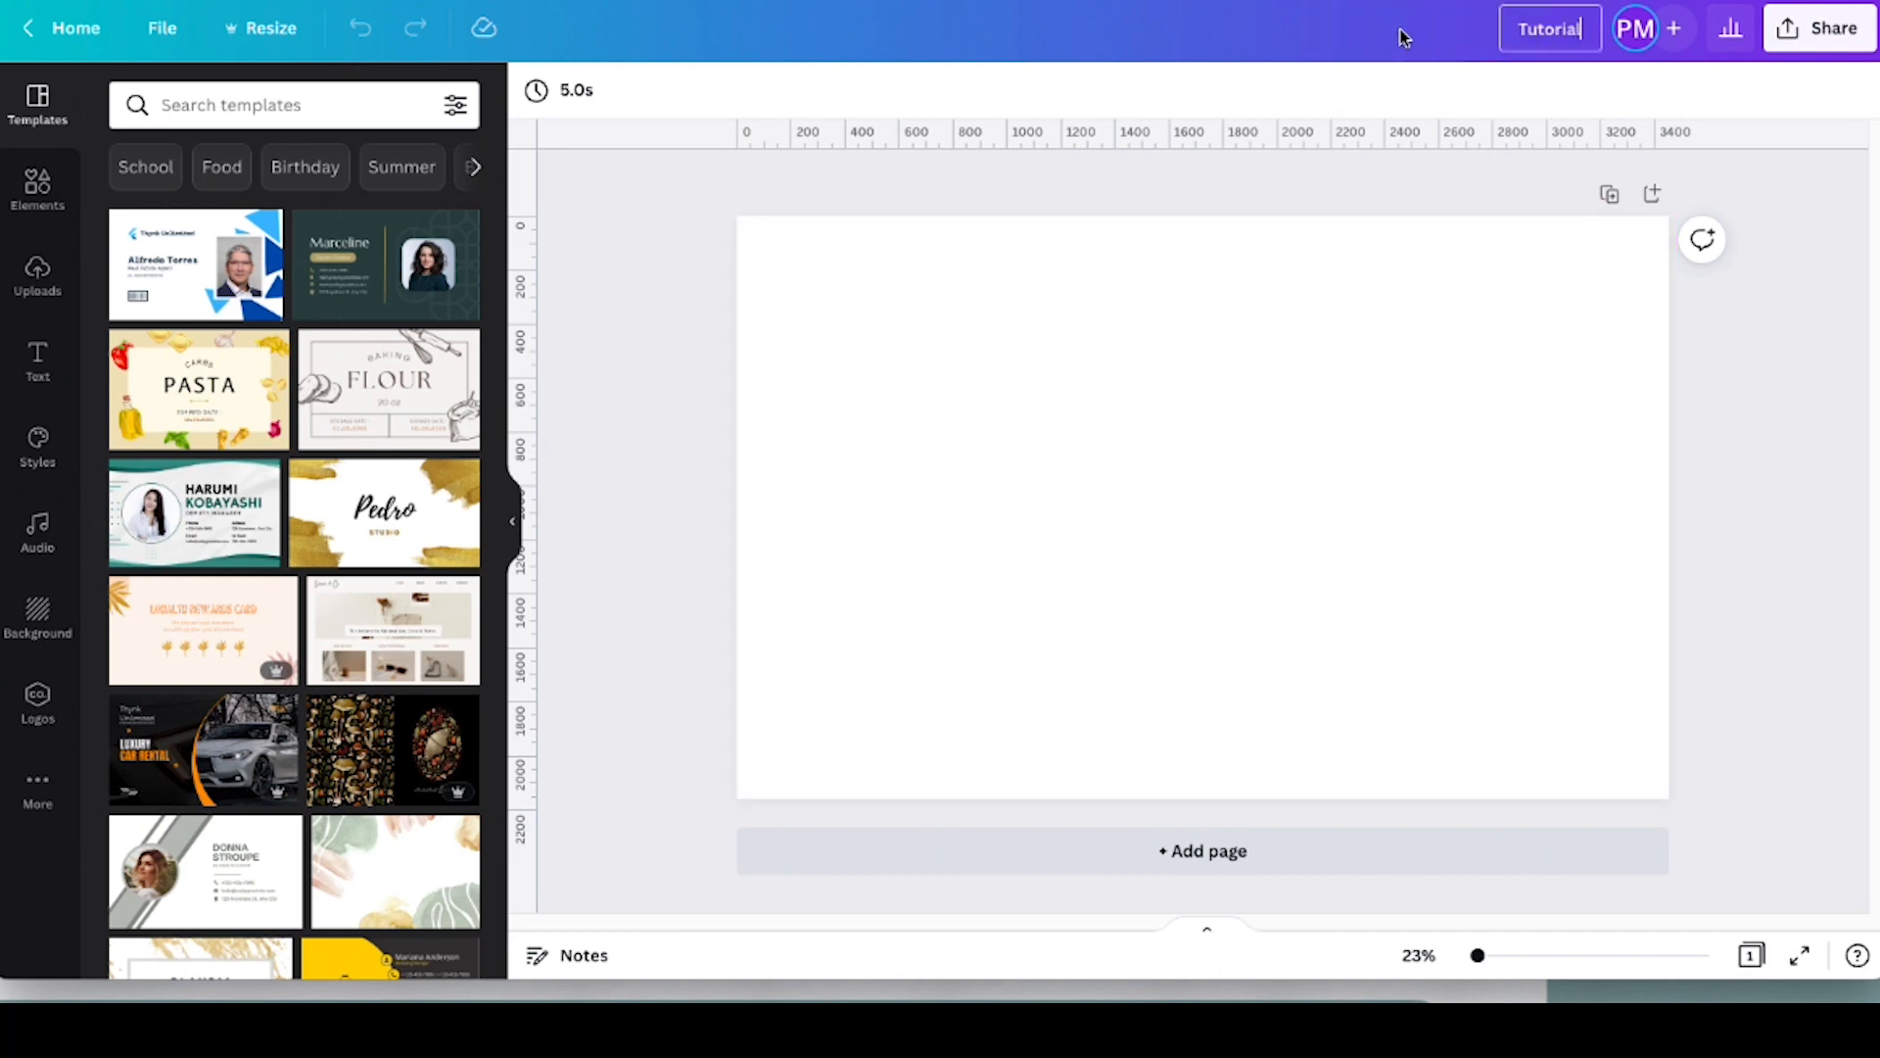
text( - 2160)
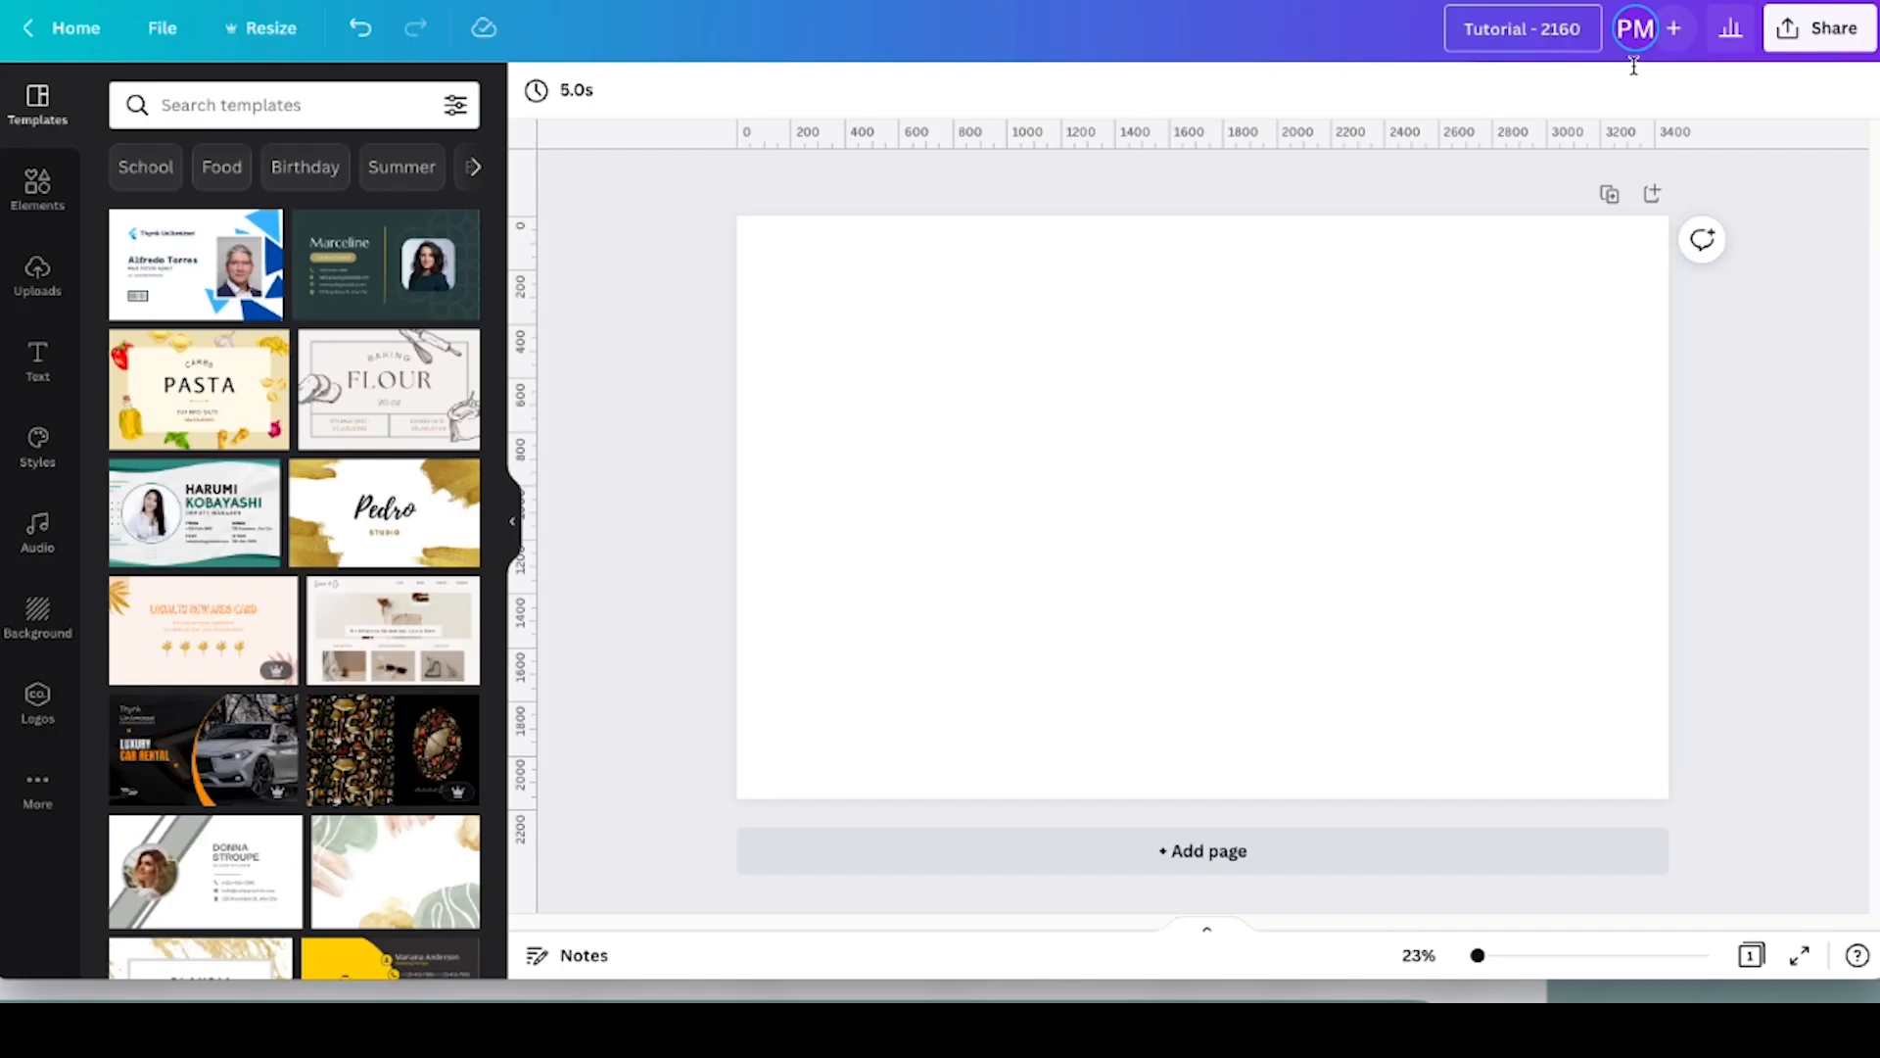
click(1543, 29)
text(3456 x)
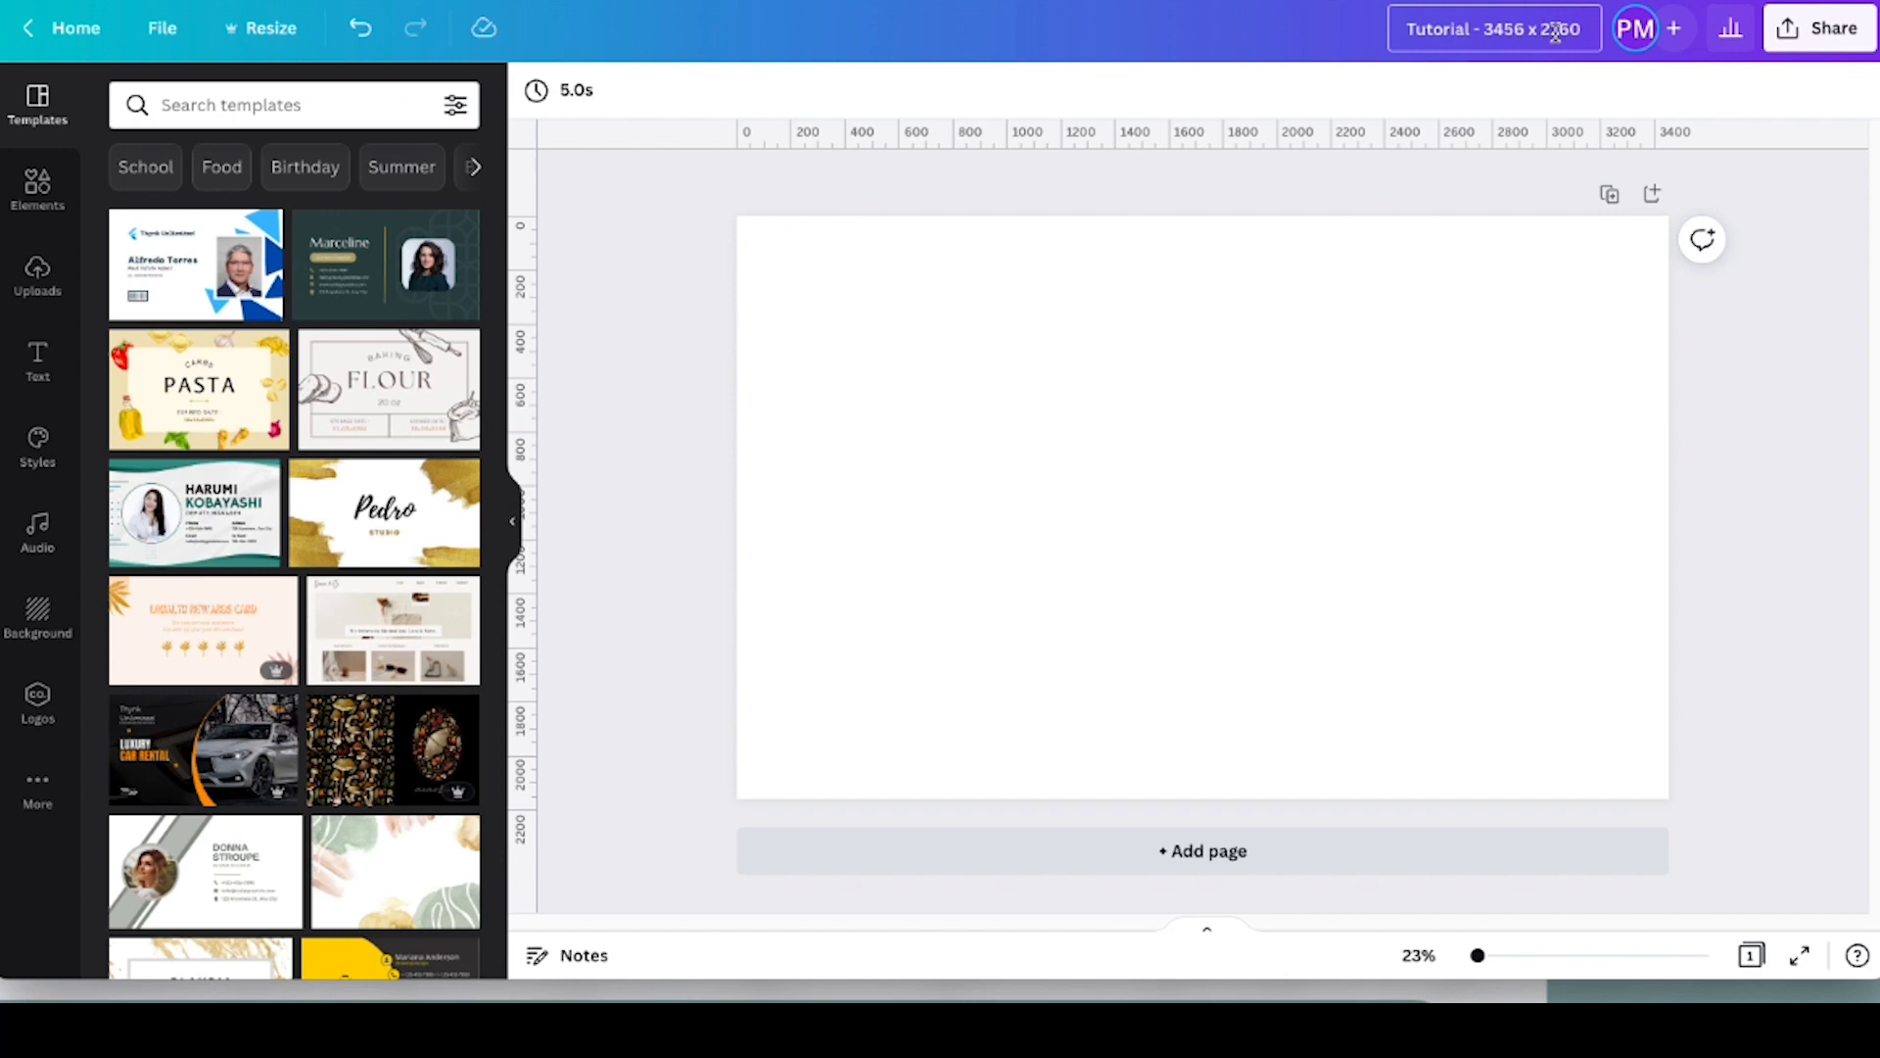
Review the layouts on pages 1 to 4 of the Desktop Wallpaper Idea File design
click(1312, 31)
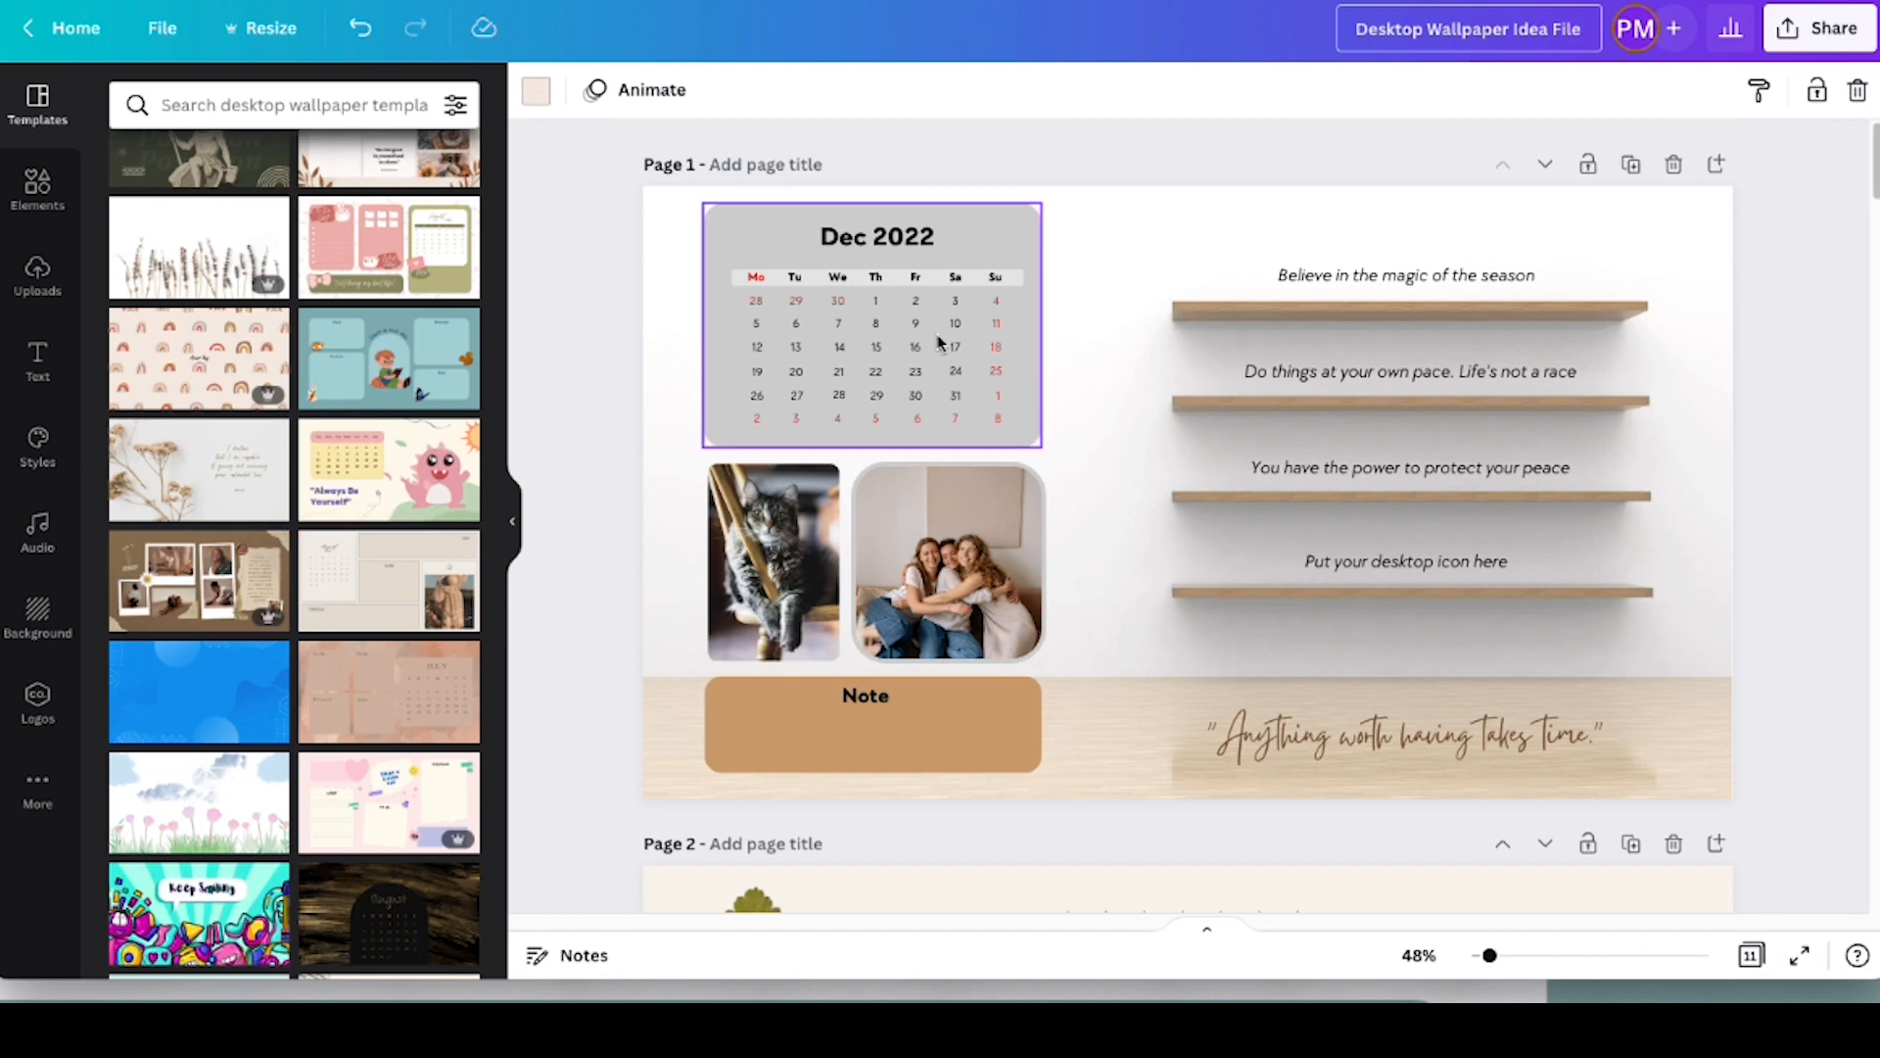
scroll(987, 354, down, 5)
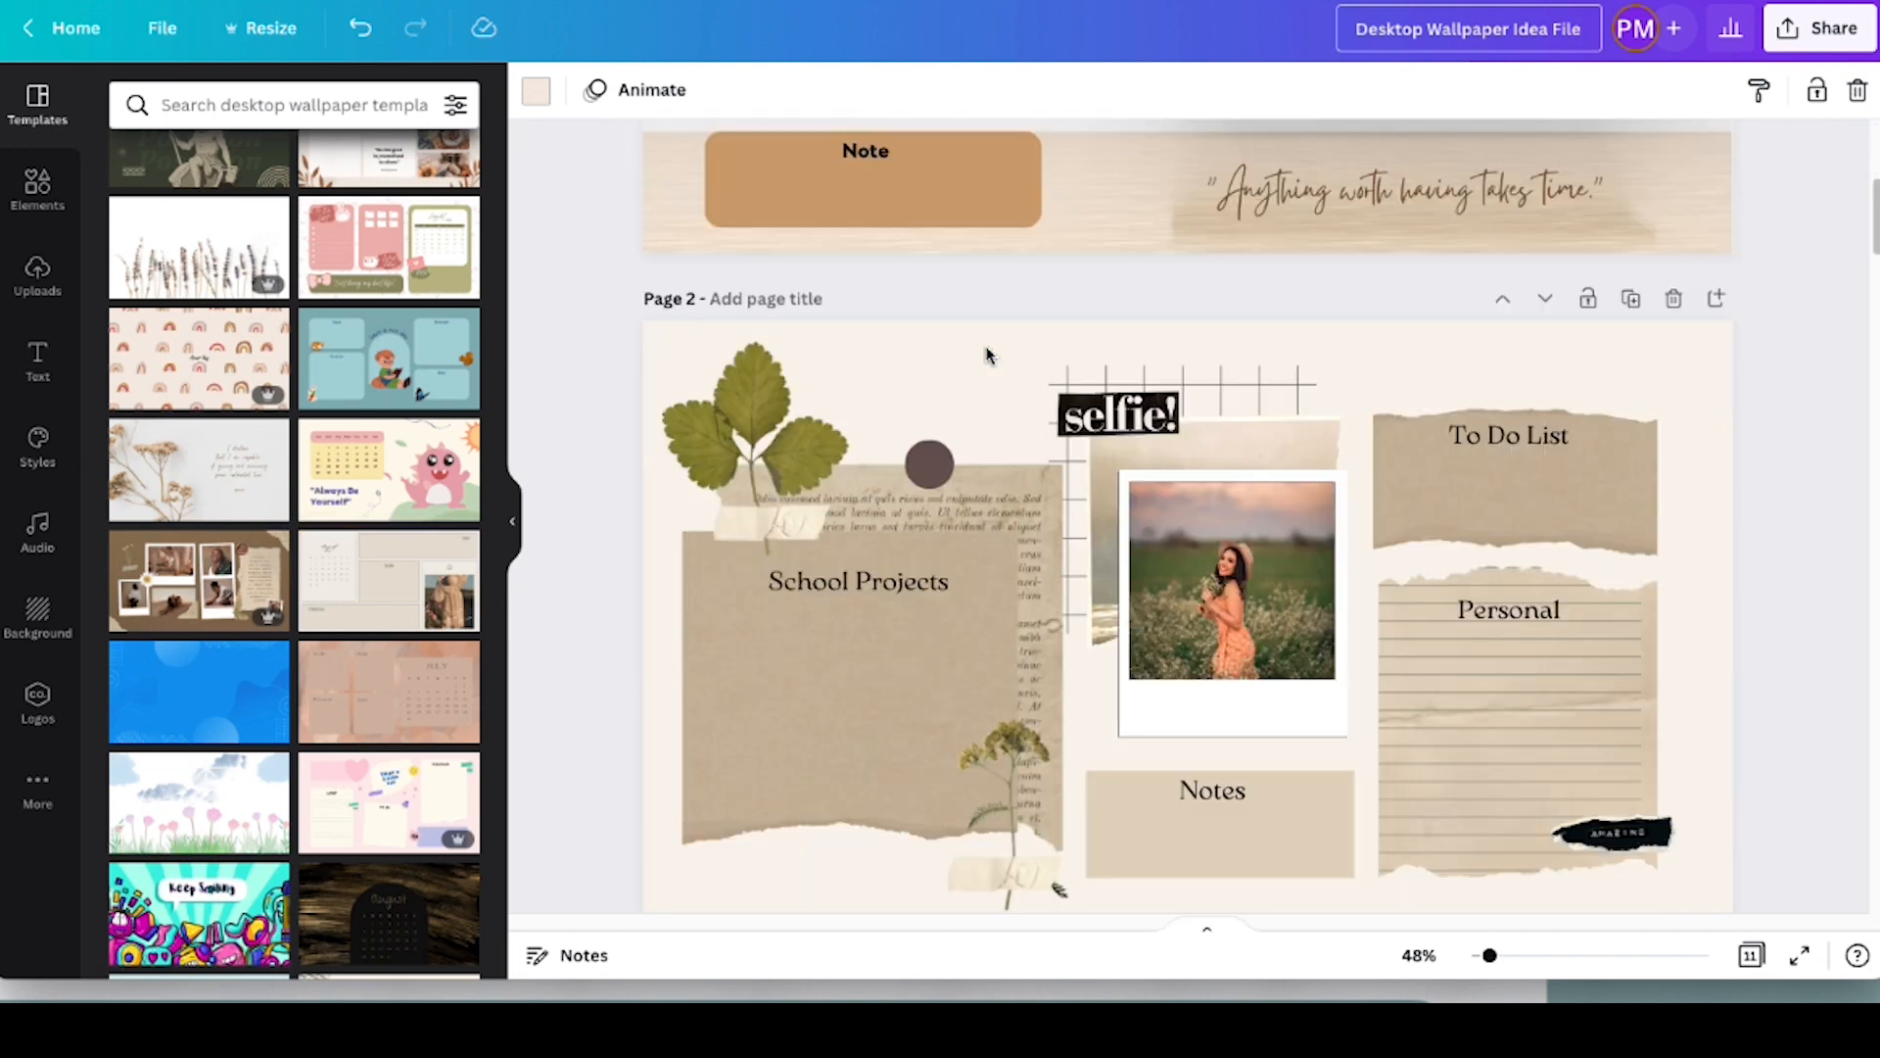
scroll(987, 355, down, 10)
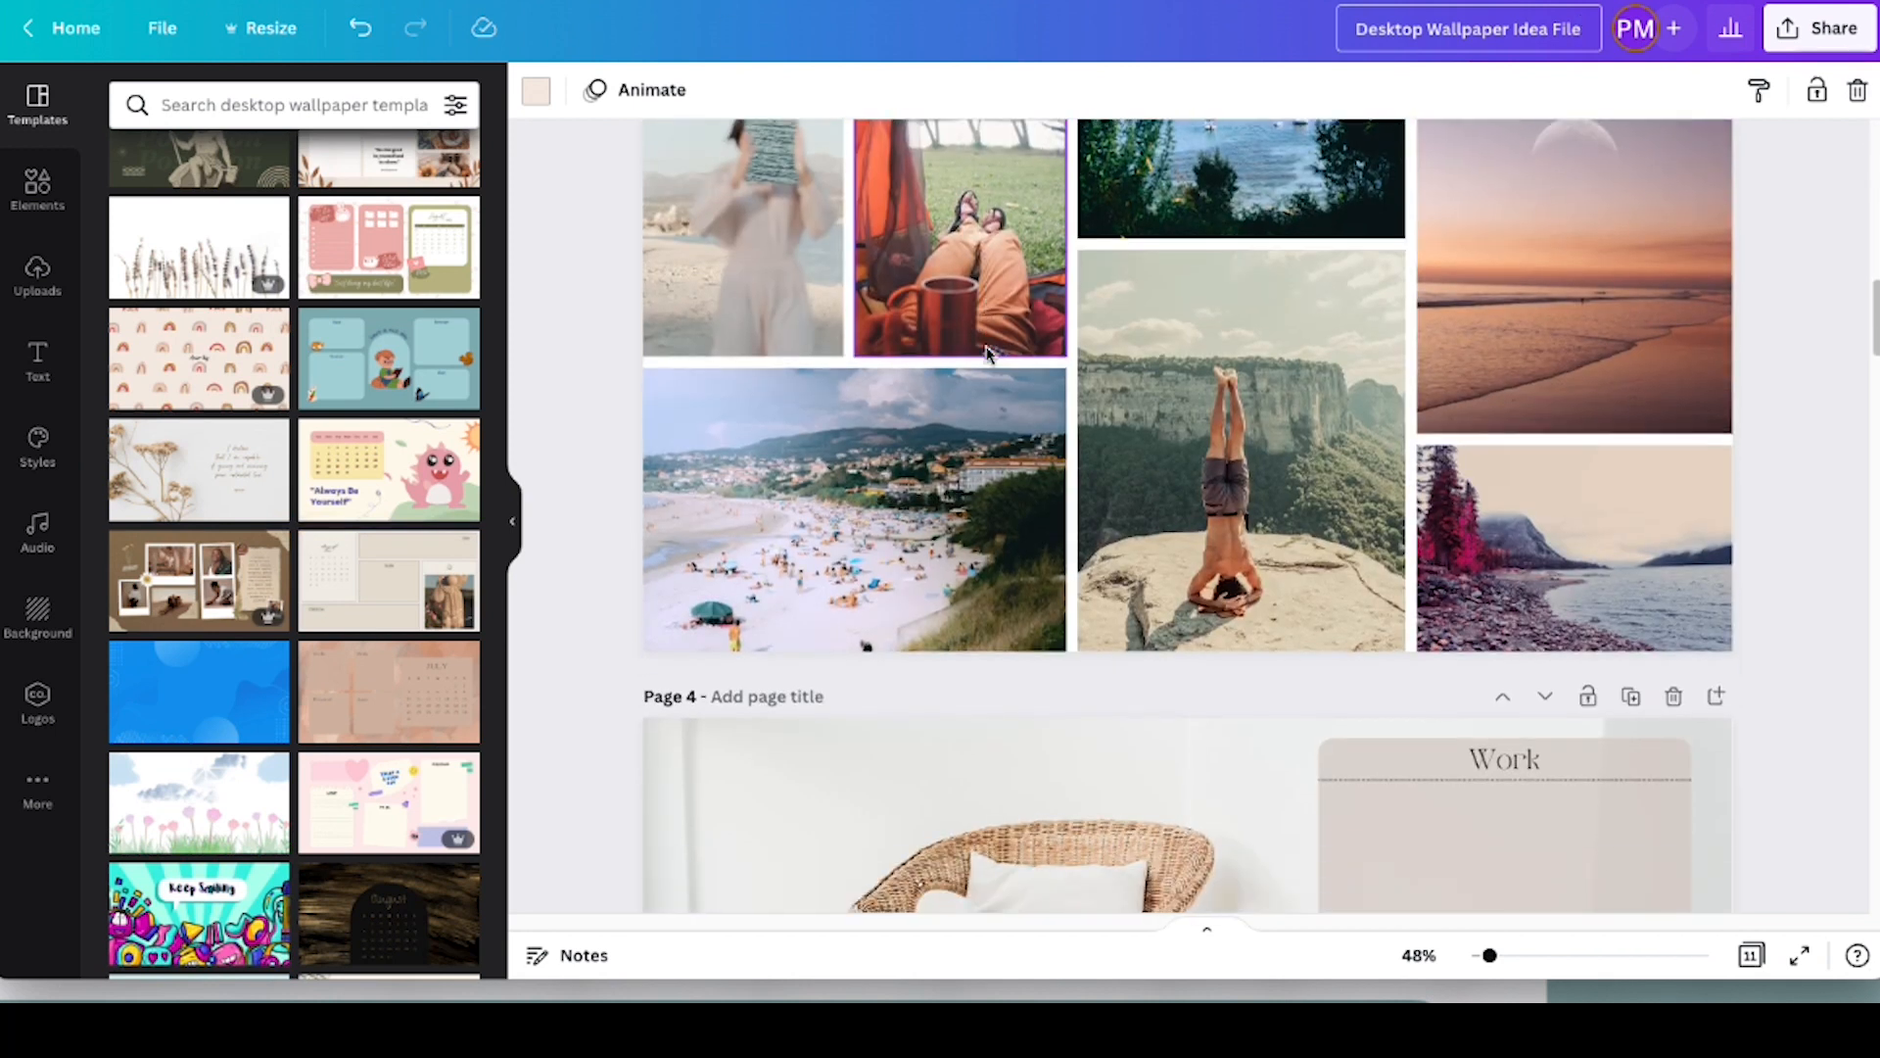
scroll(987, 354, down, 5)
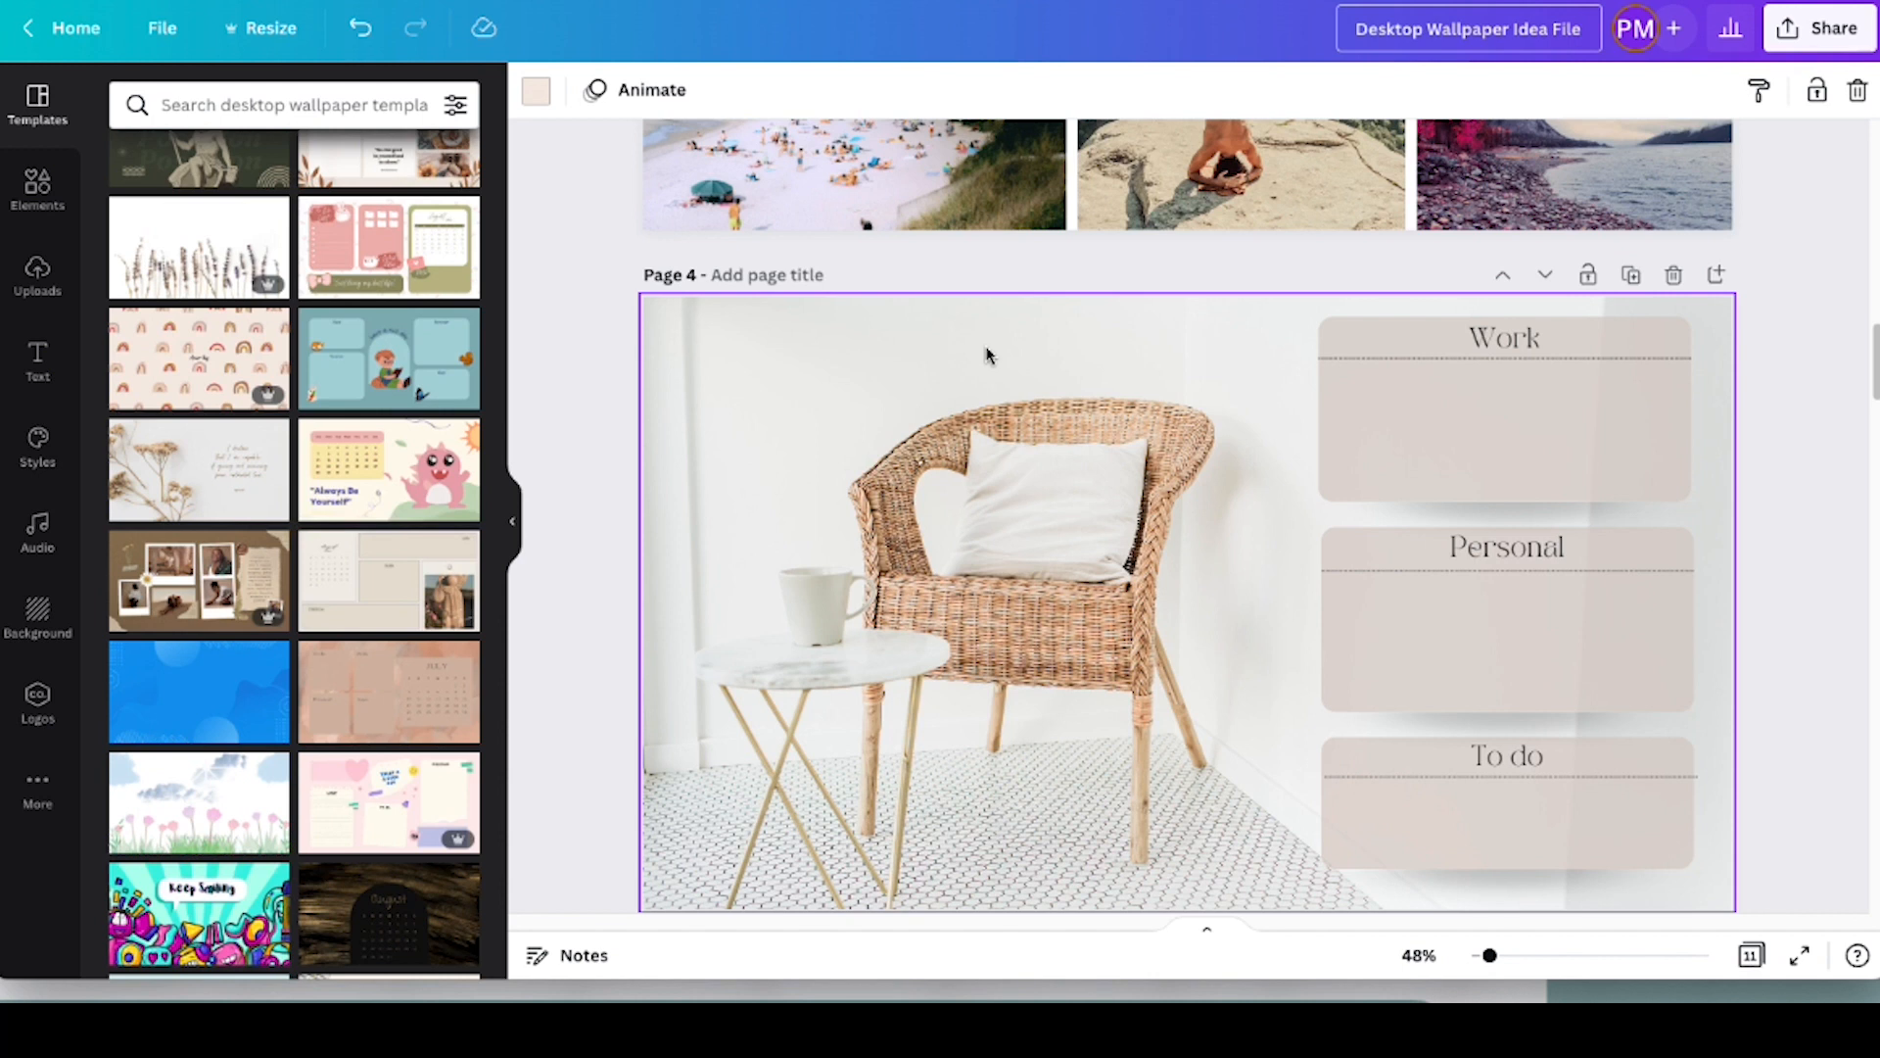
scroll(987, 355, up, 10)
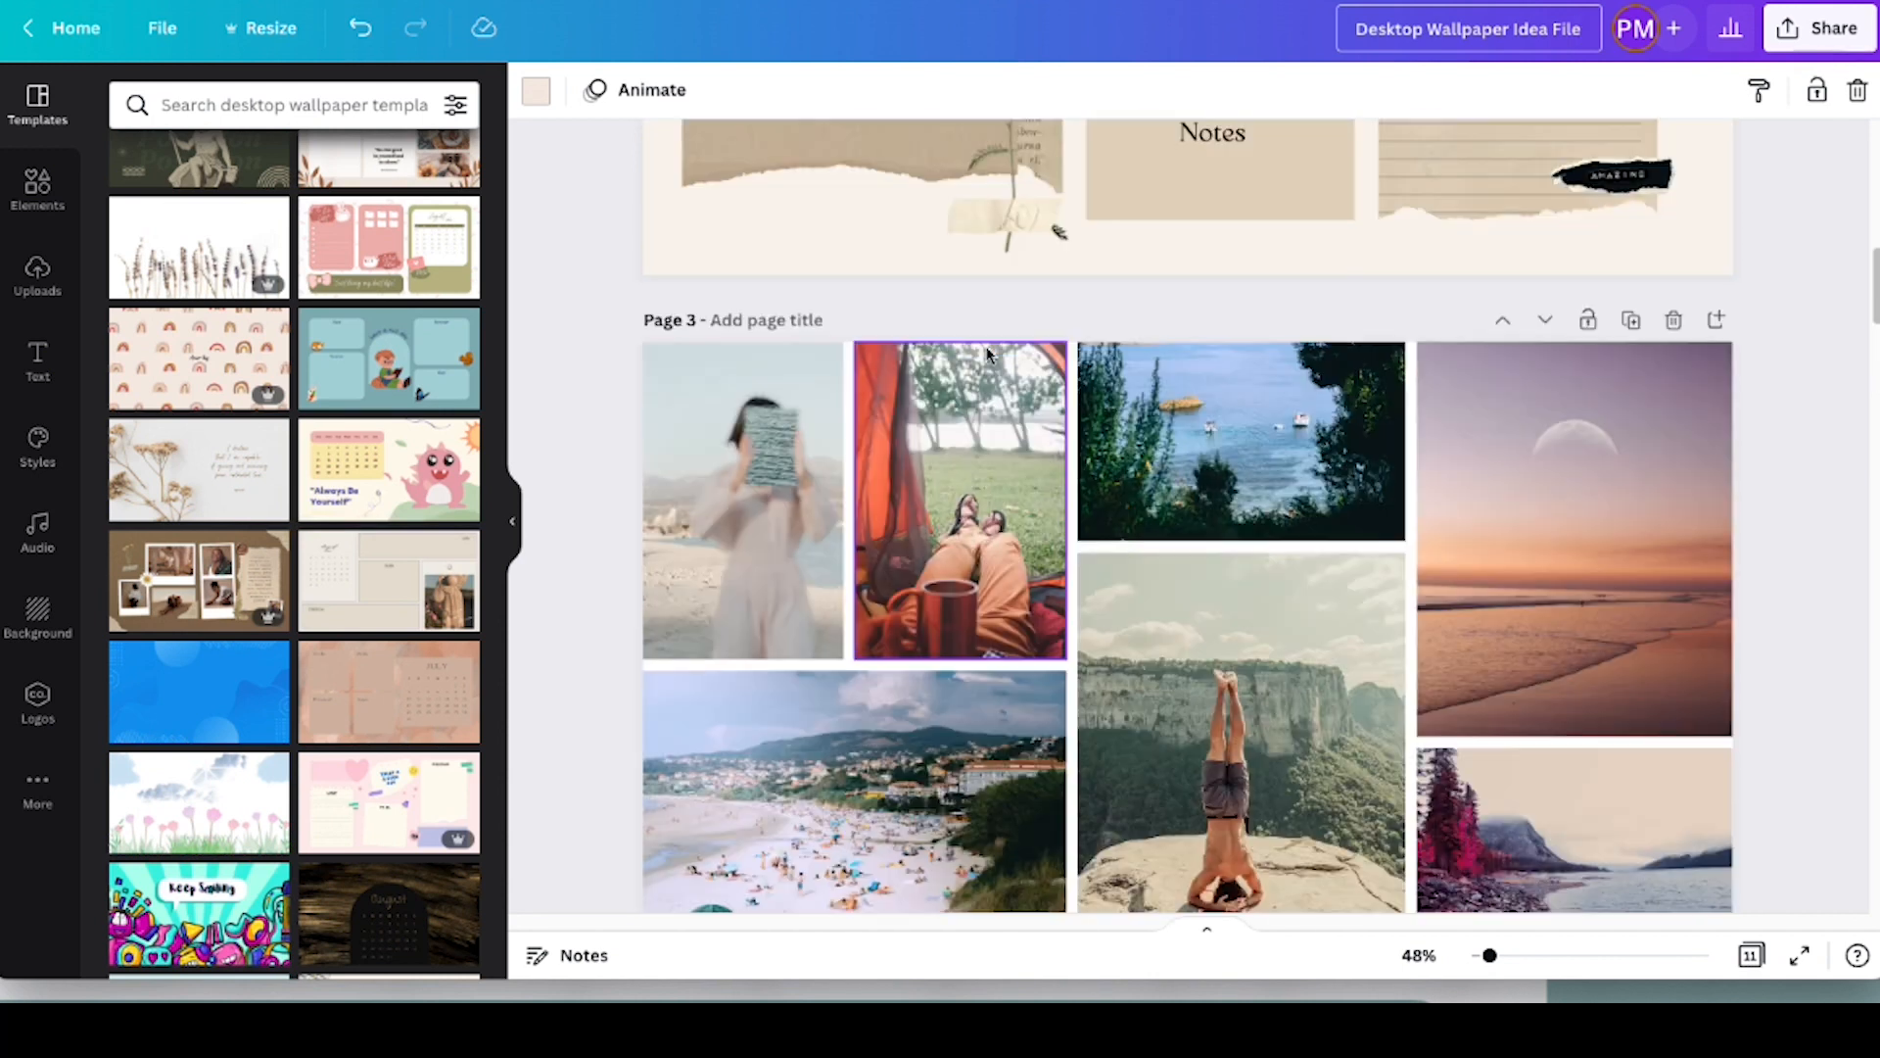
scroll(987, 354, up, 2)
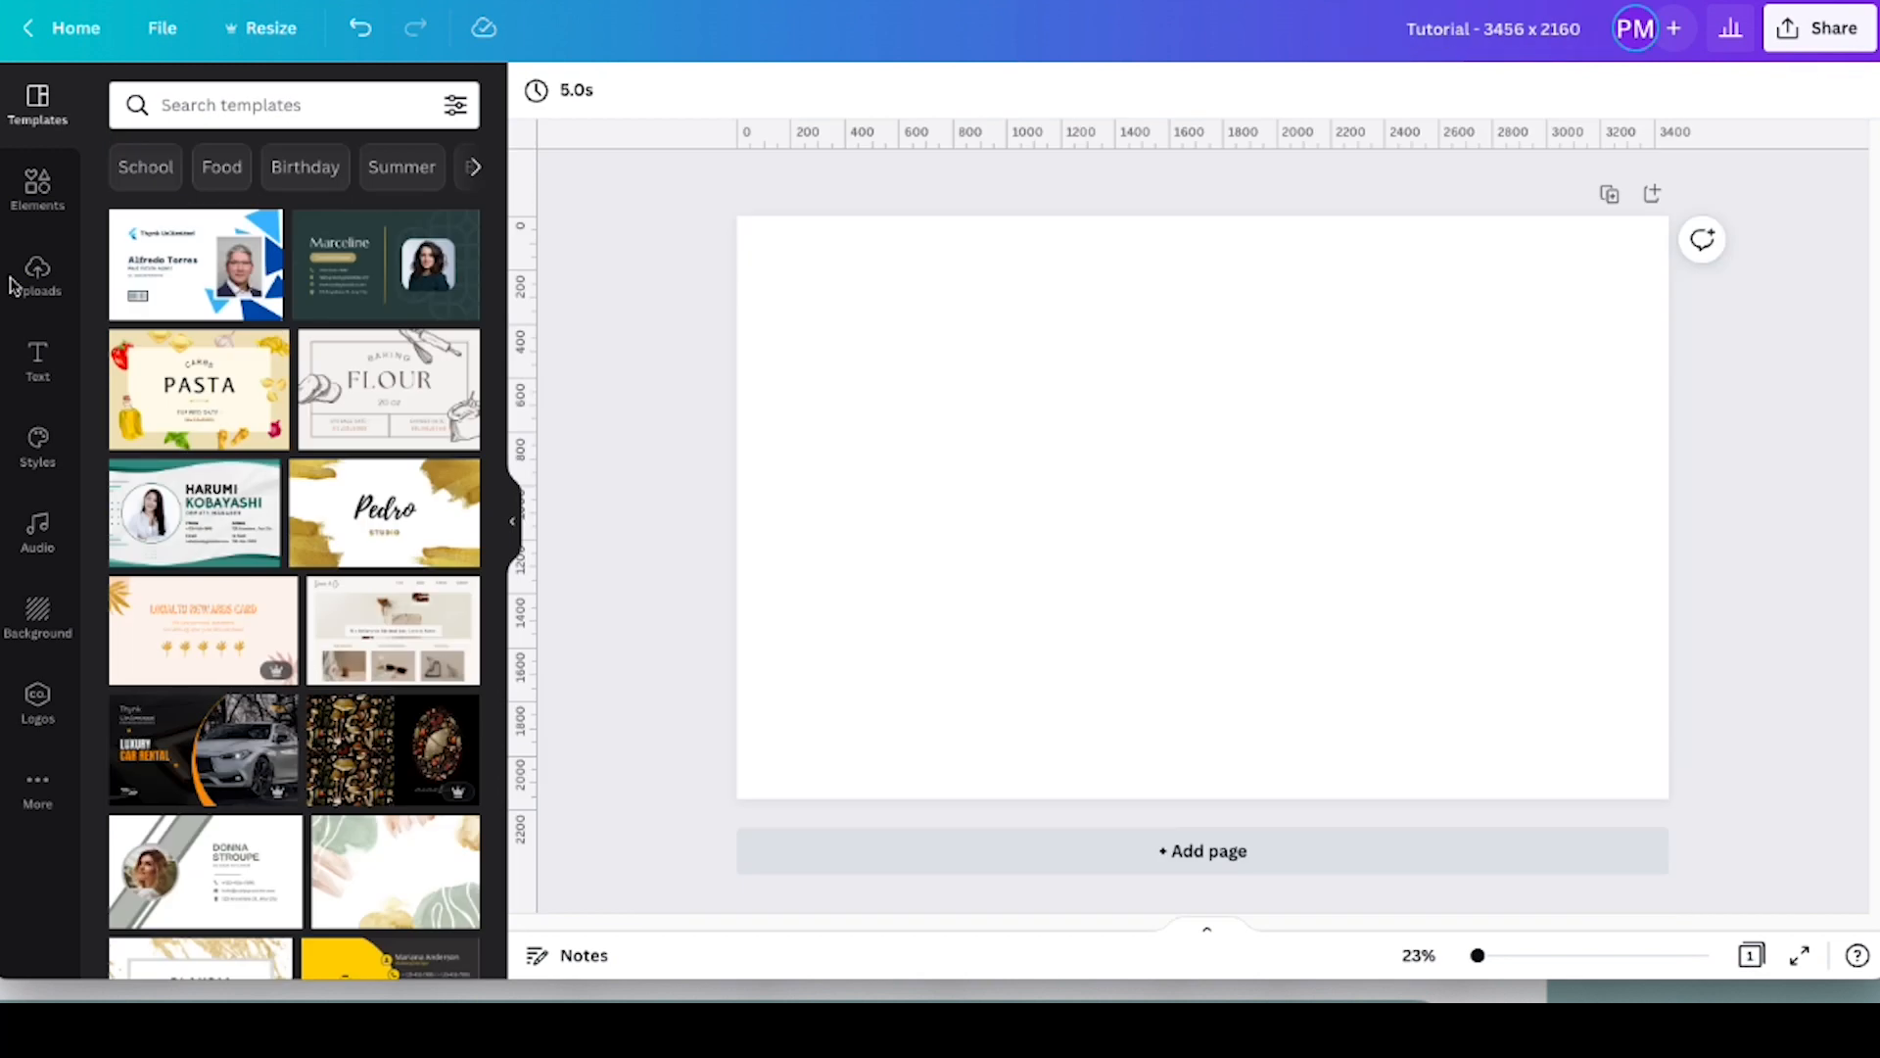
Upload all the JPEG images from the Boho Aesthetic folder in Documents to the Tutorial - 3456 x 2160 design
click(39, 286)
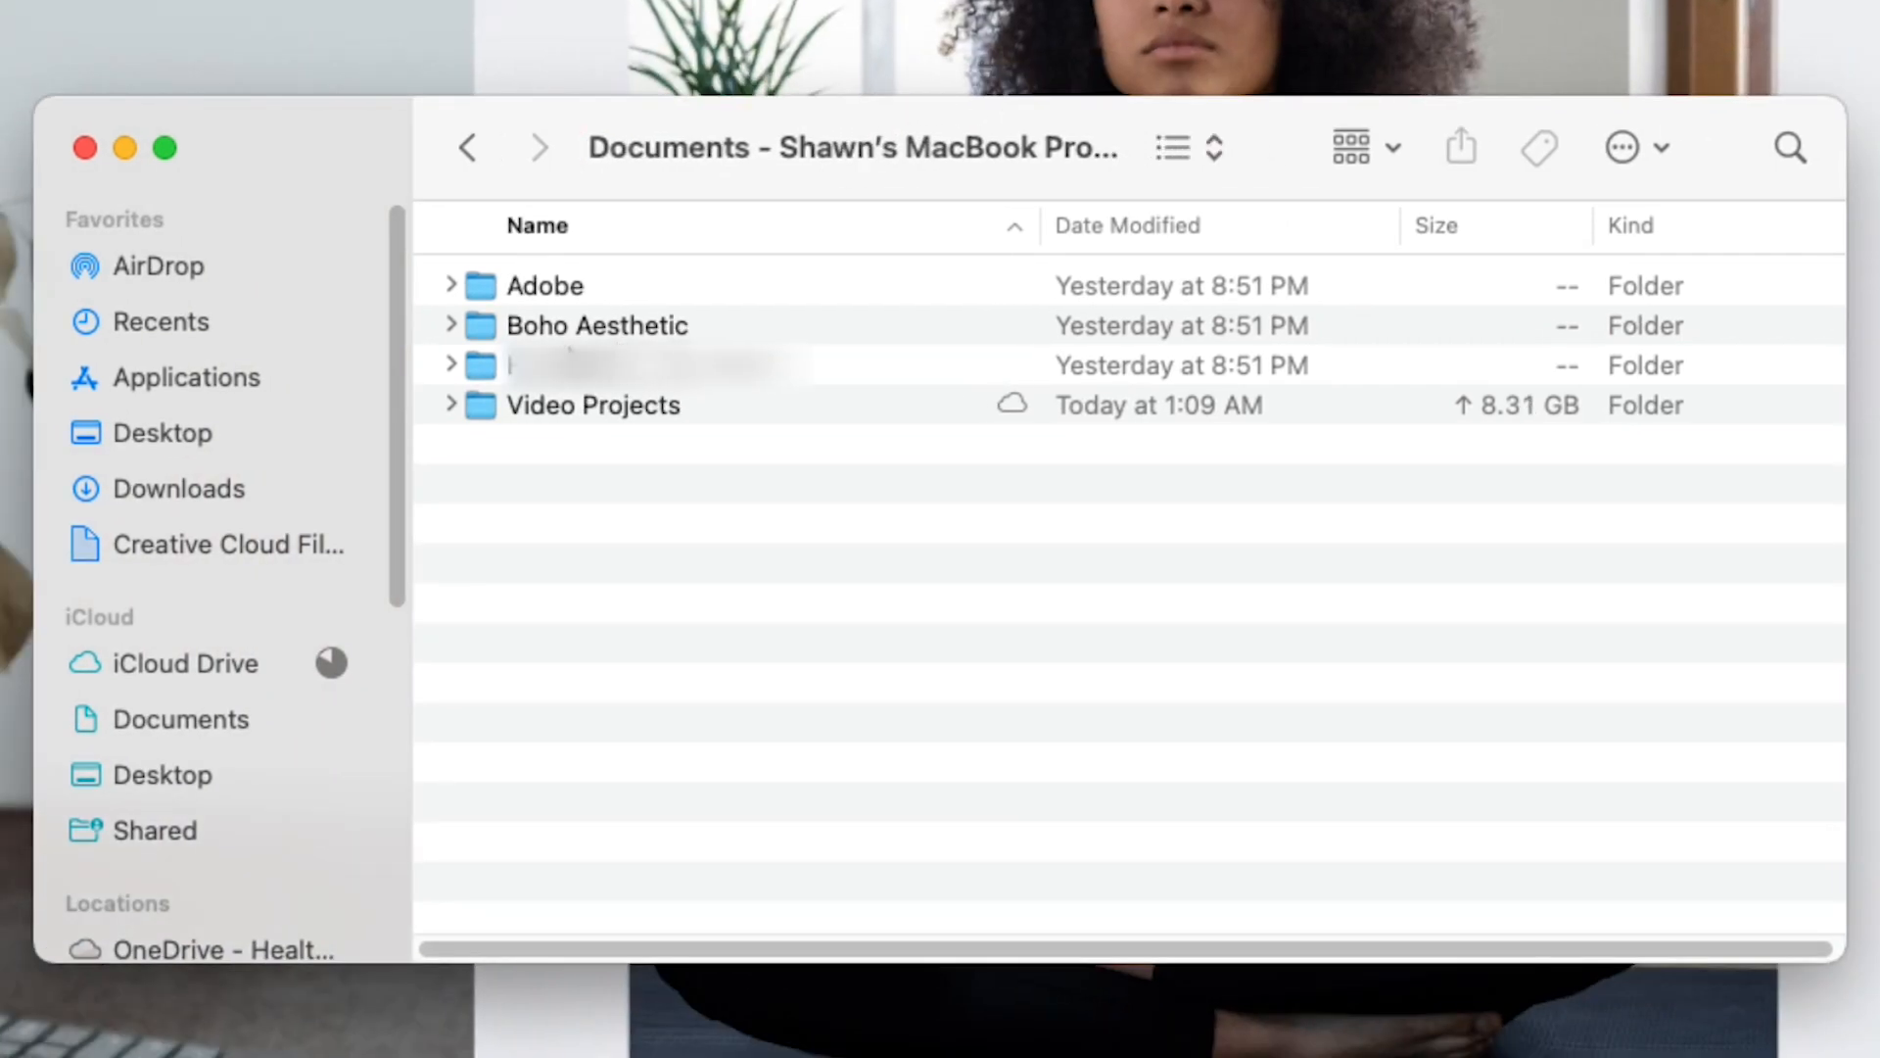
double_click(468, 323)
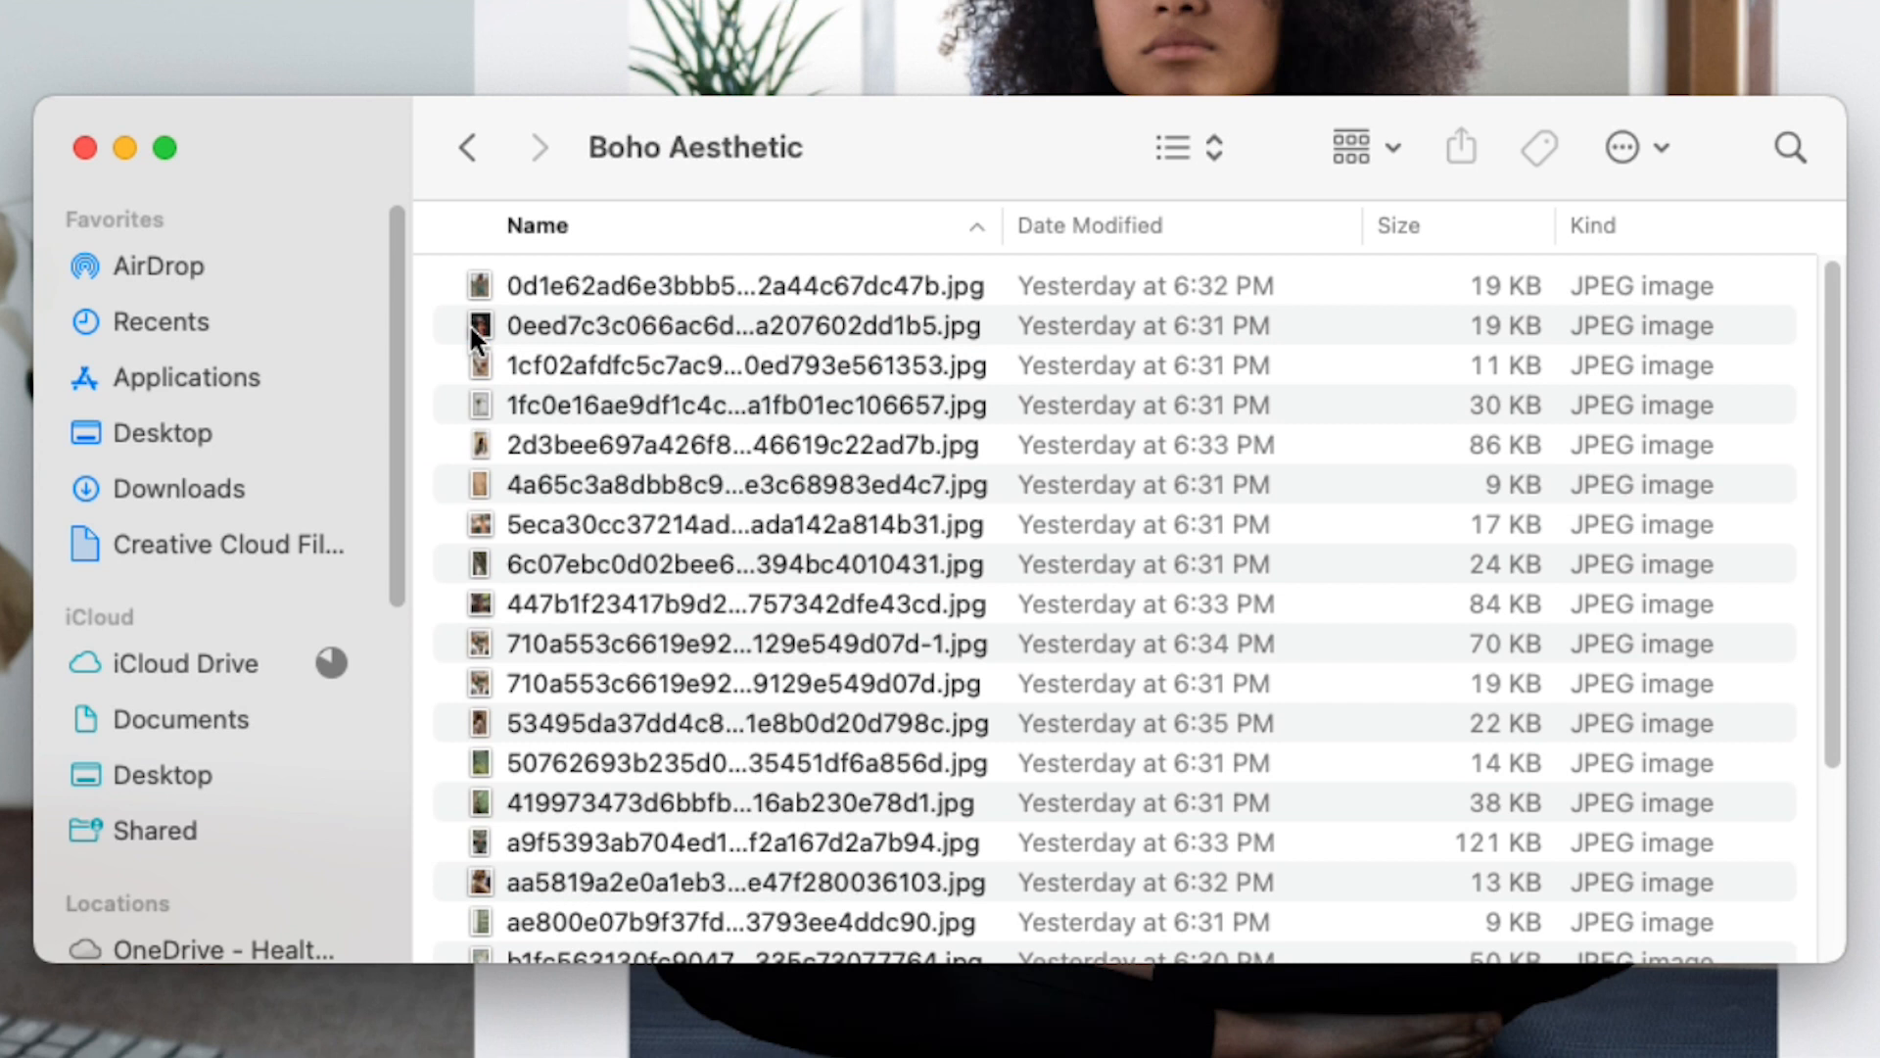
scroll(860, 508, down, 5)
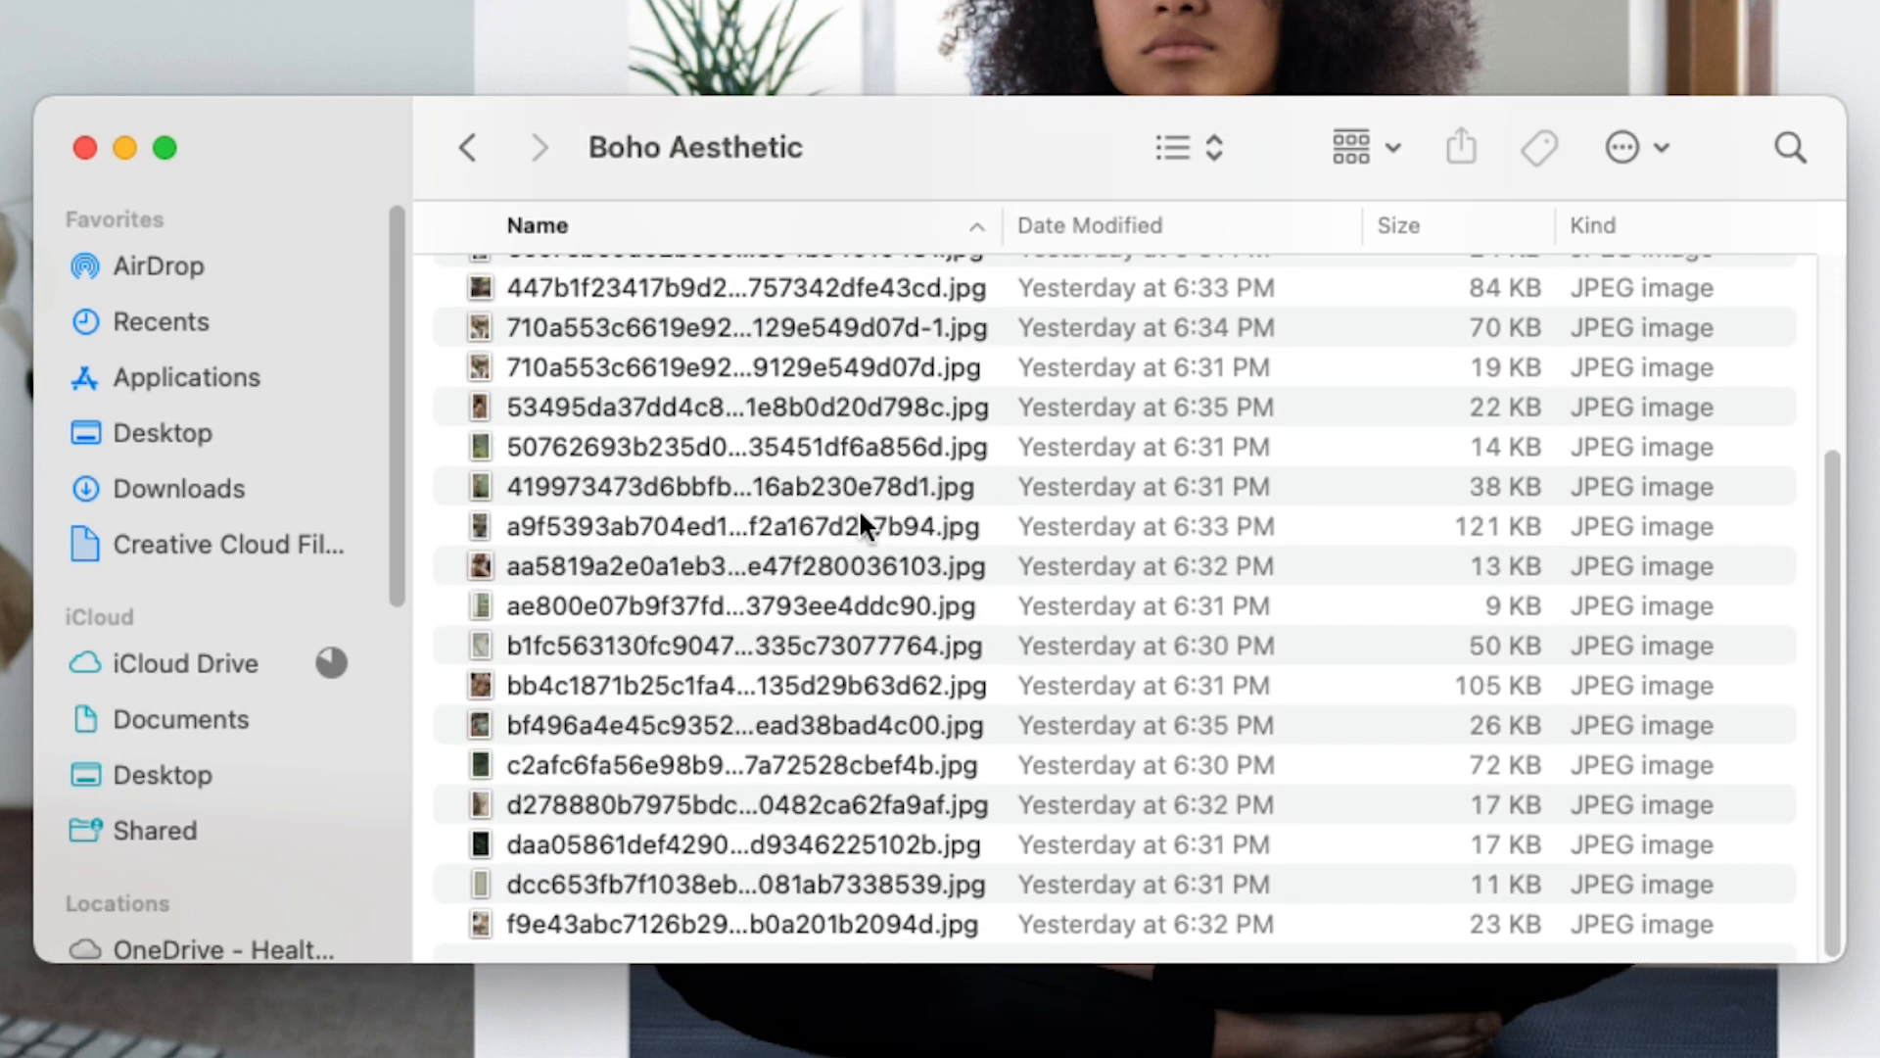
scroll(860, 508, up, 5)
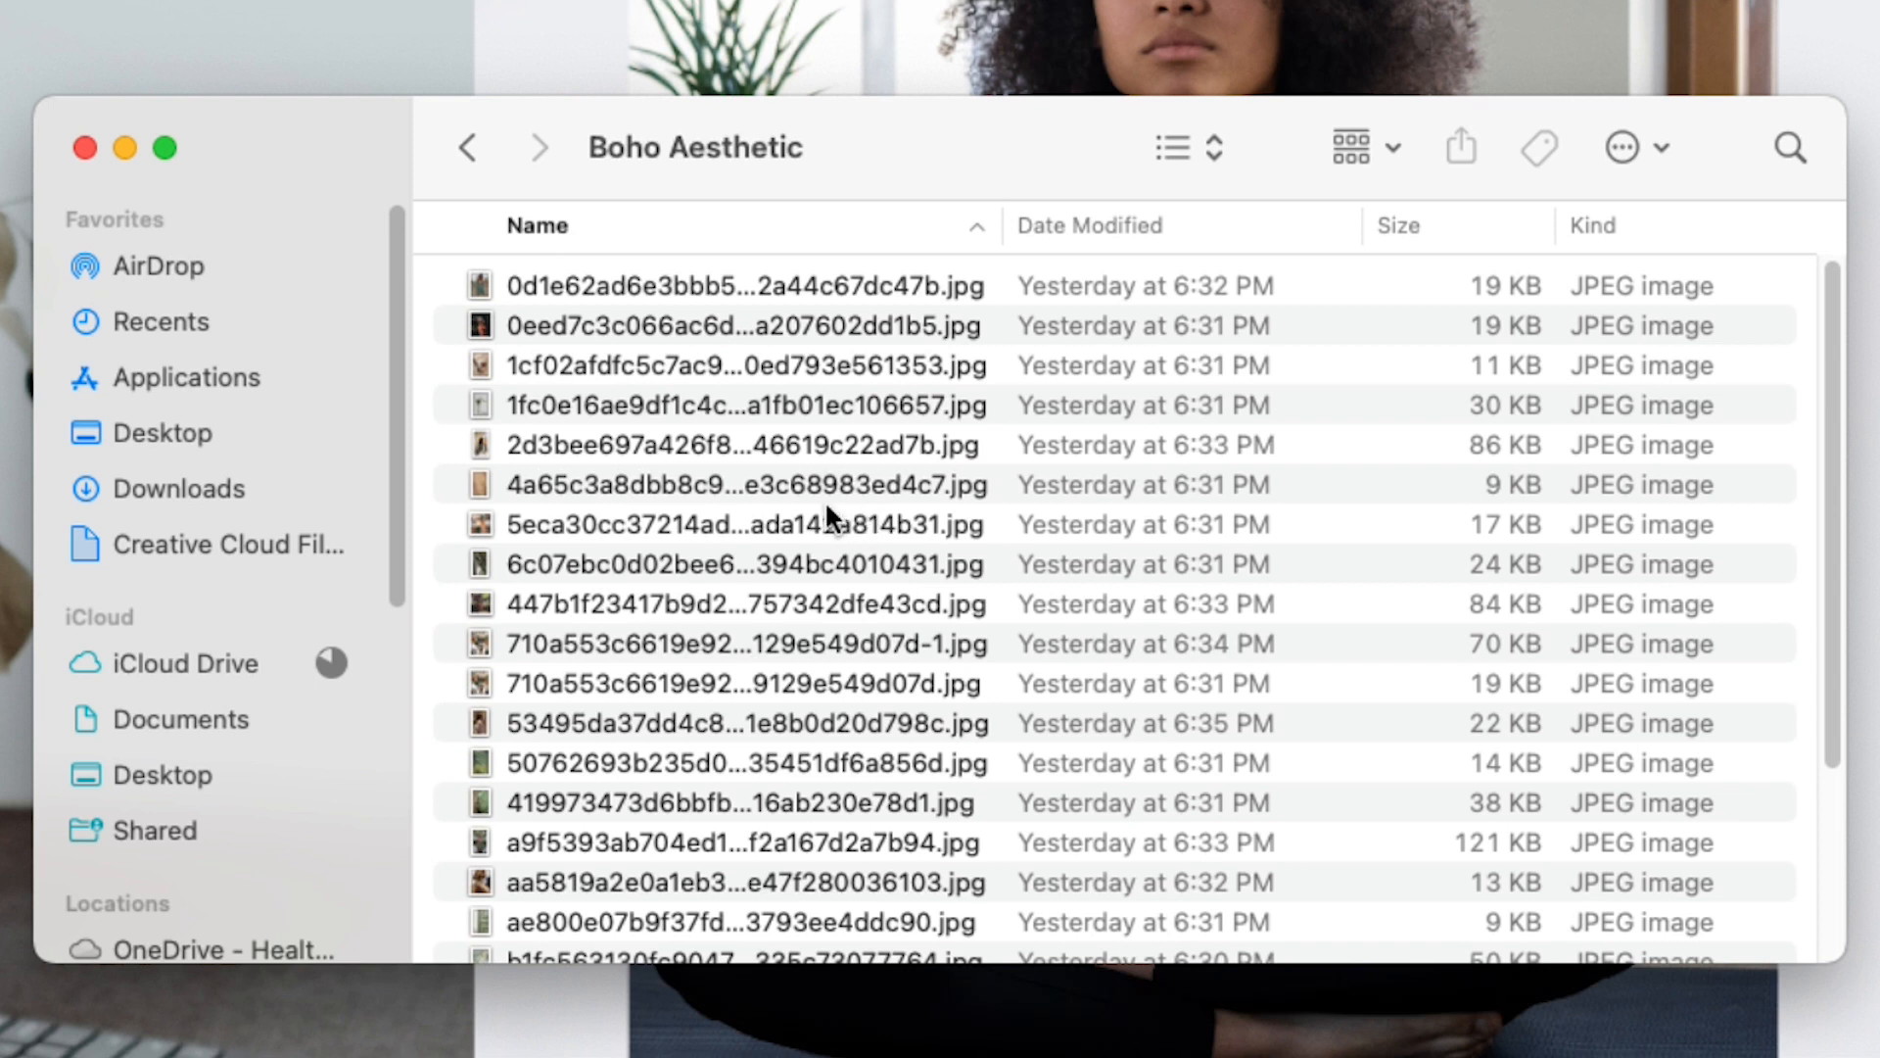
mouse_move(1018, 130)
mouse_down()
mouse_move(994, 146)
mouse_move(1017, 133)
mouse_up()
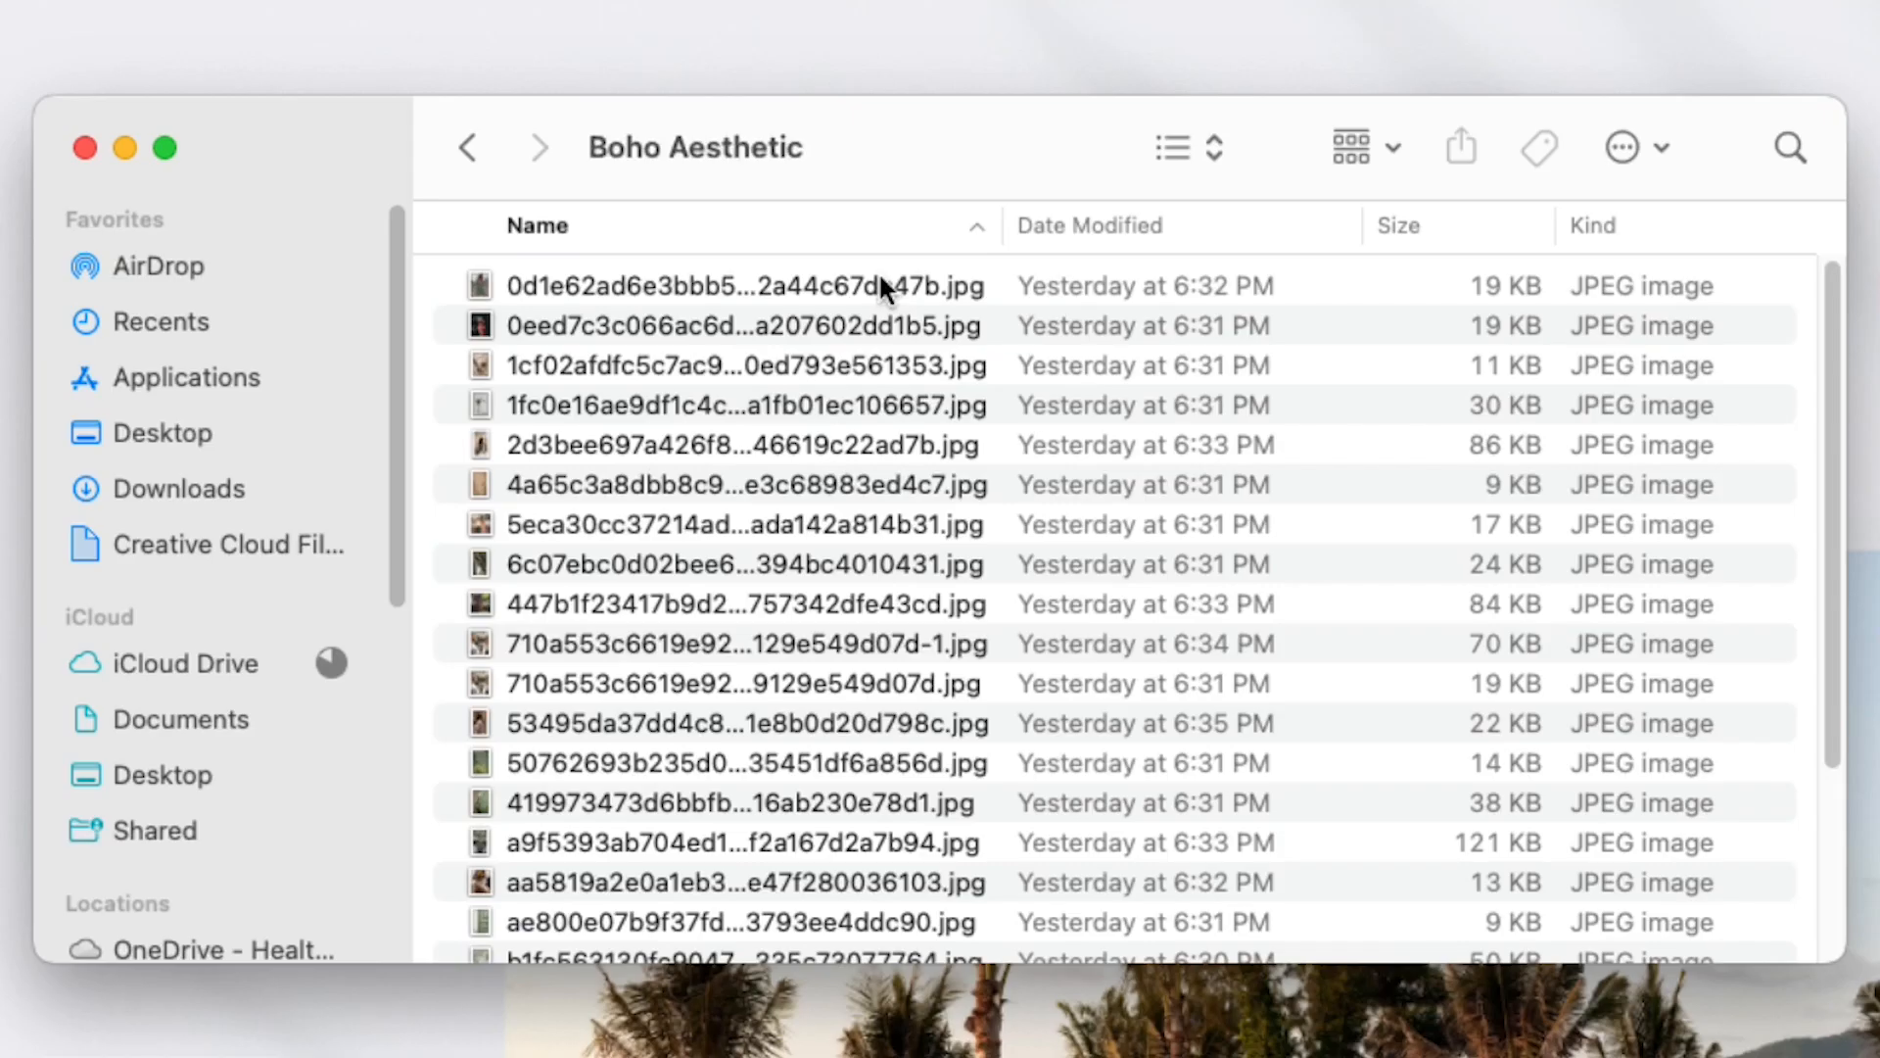
click(871, 285)
scroll(802, 442, down, 5)
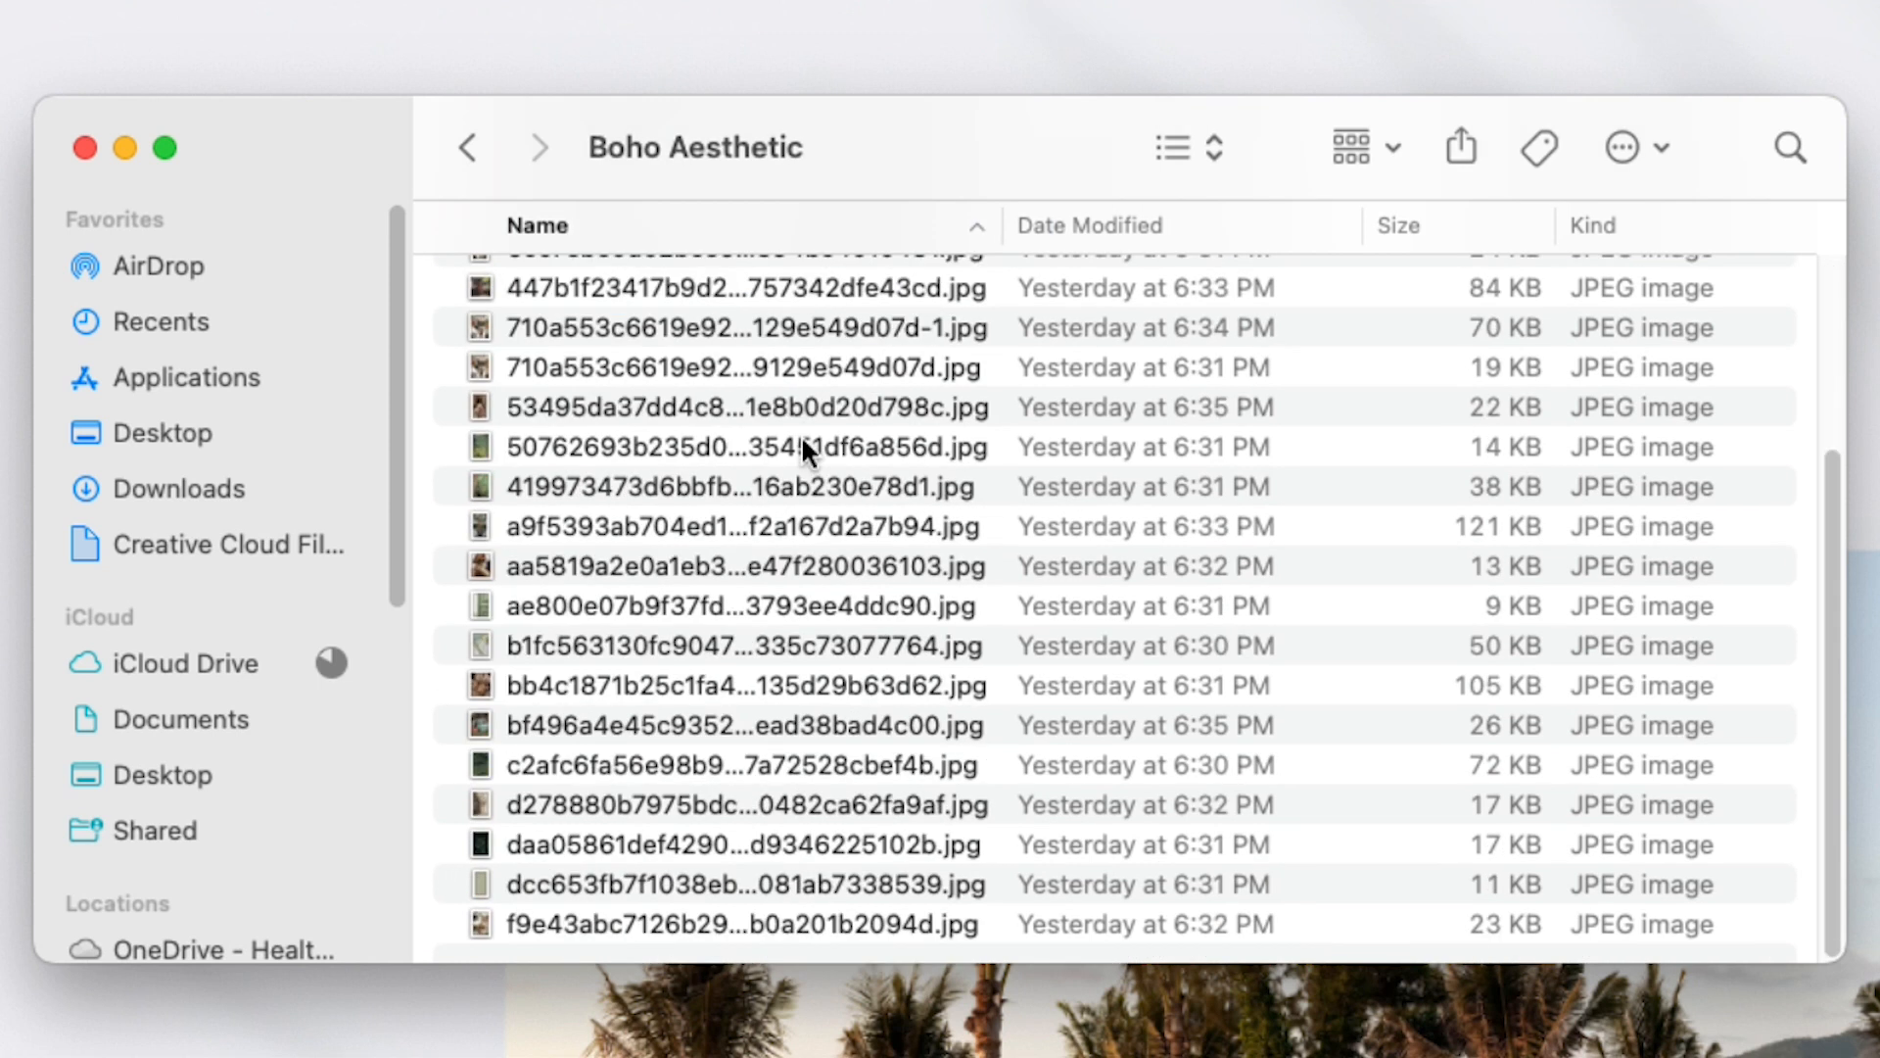
shift+click(731, 925)
drag(328, 504, 707, 629)
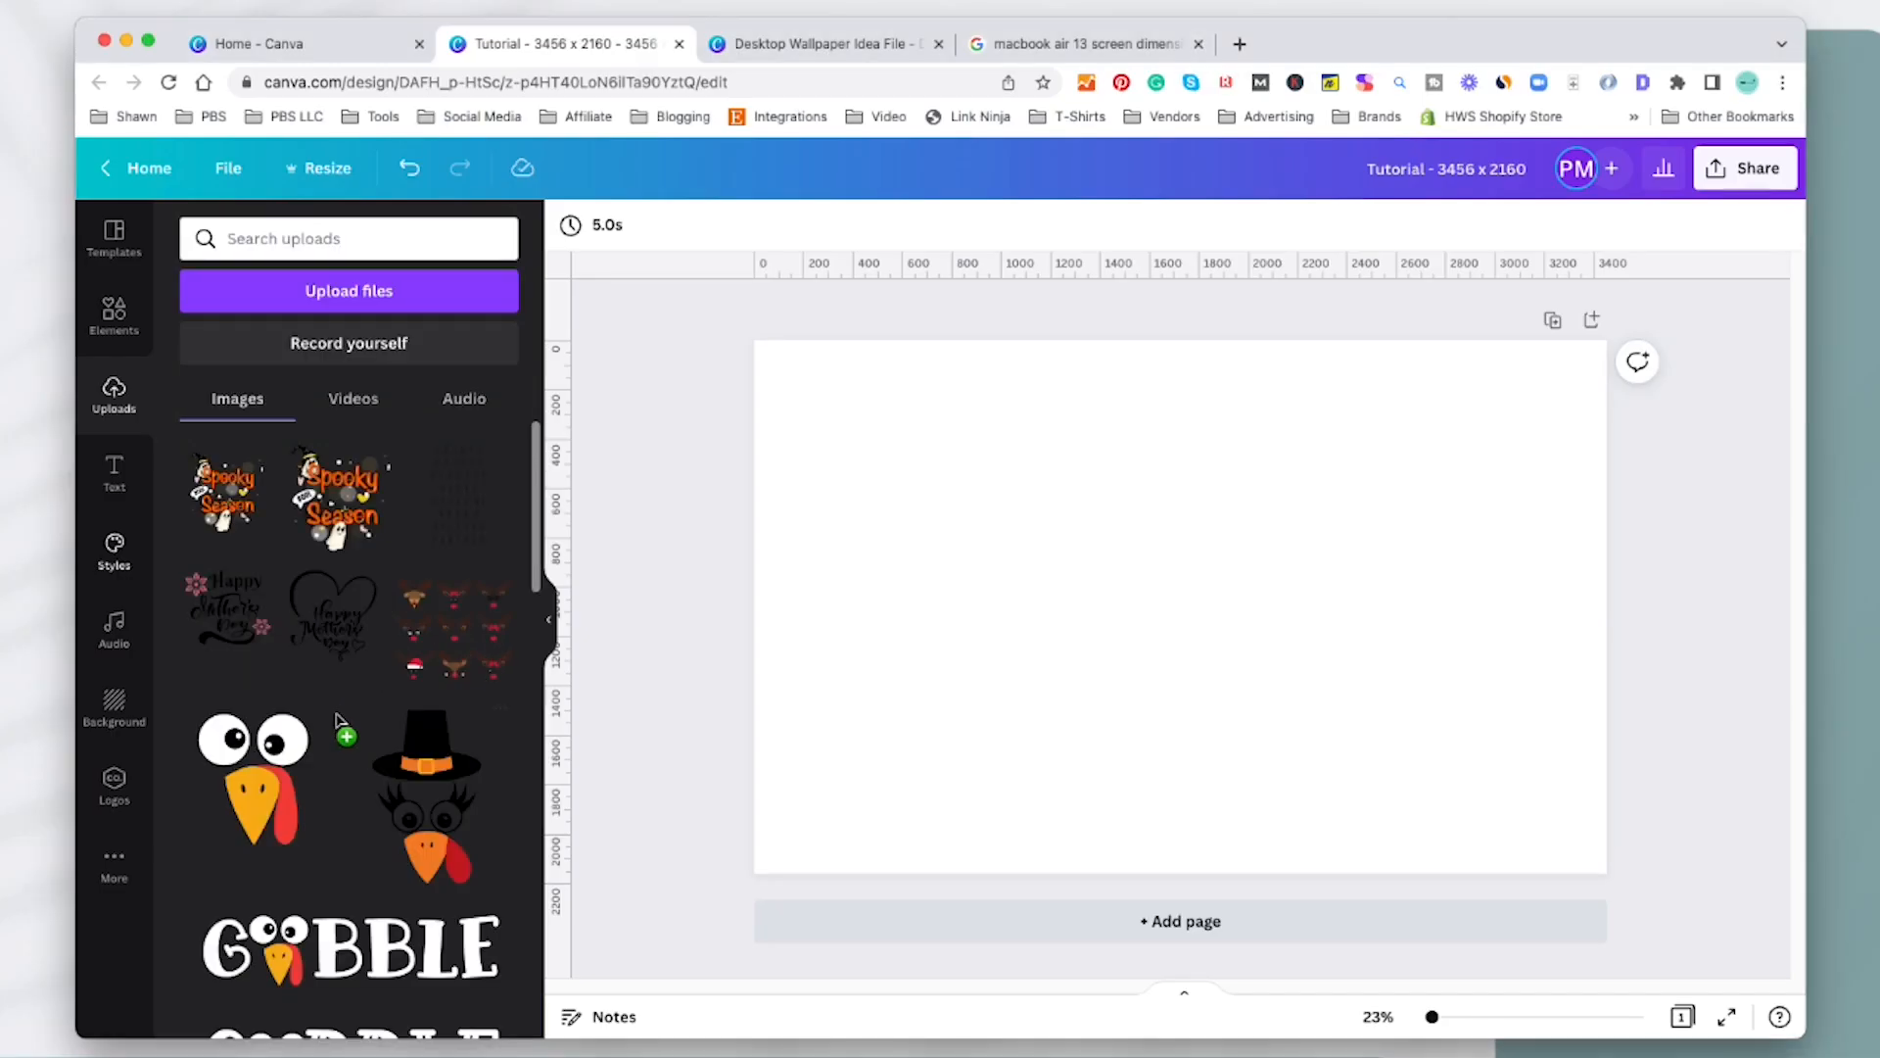
drag(336, 721, 336, 722)
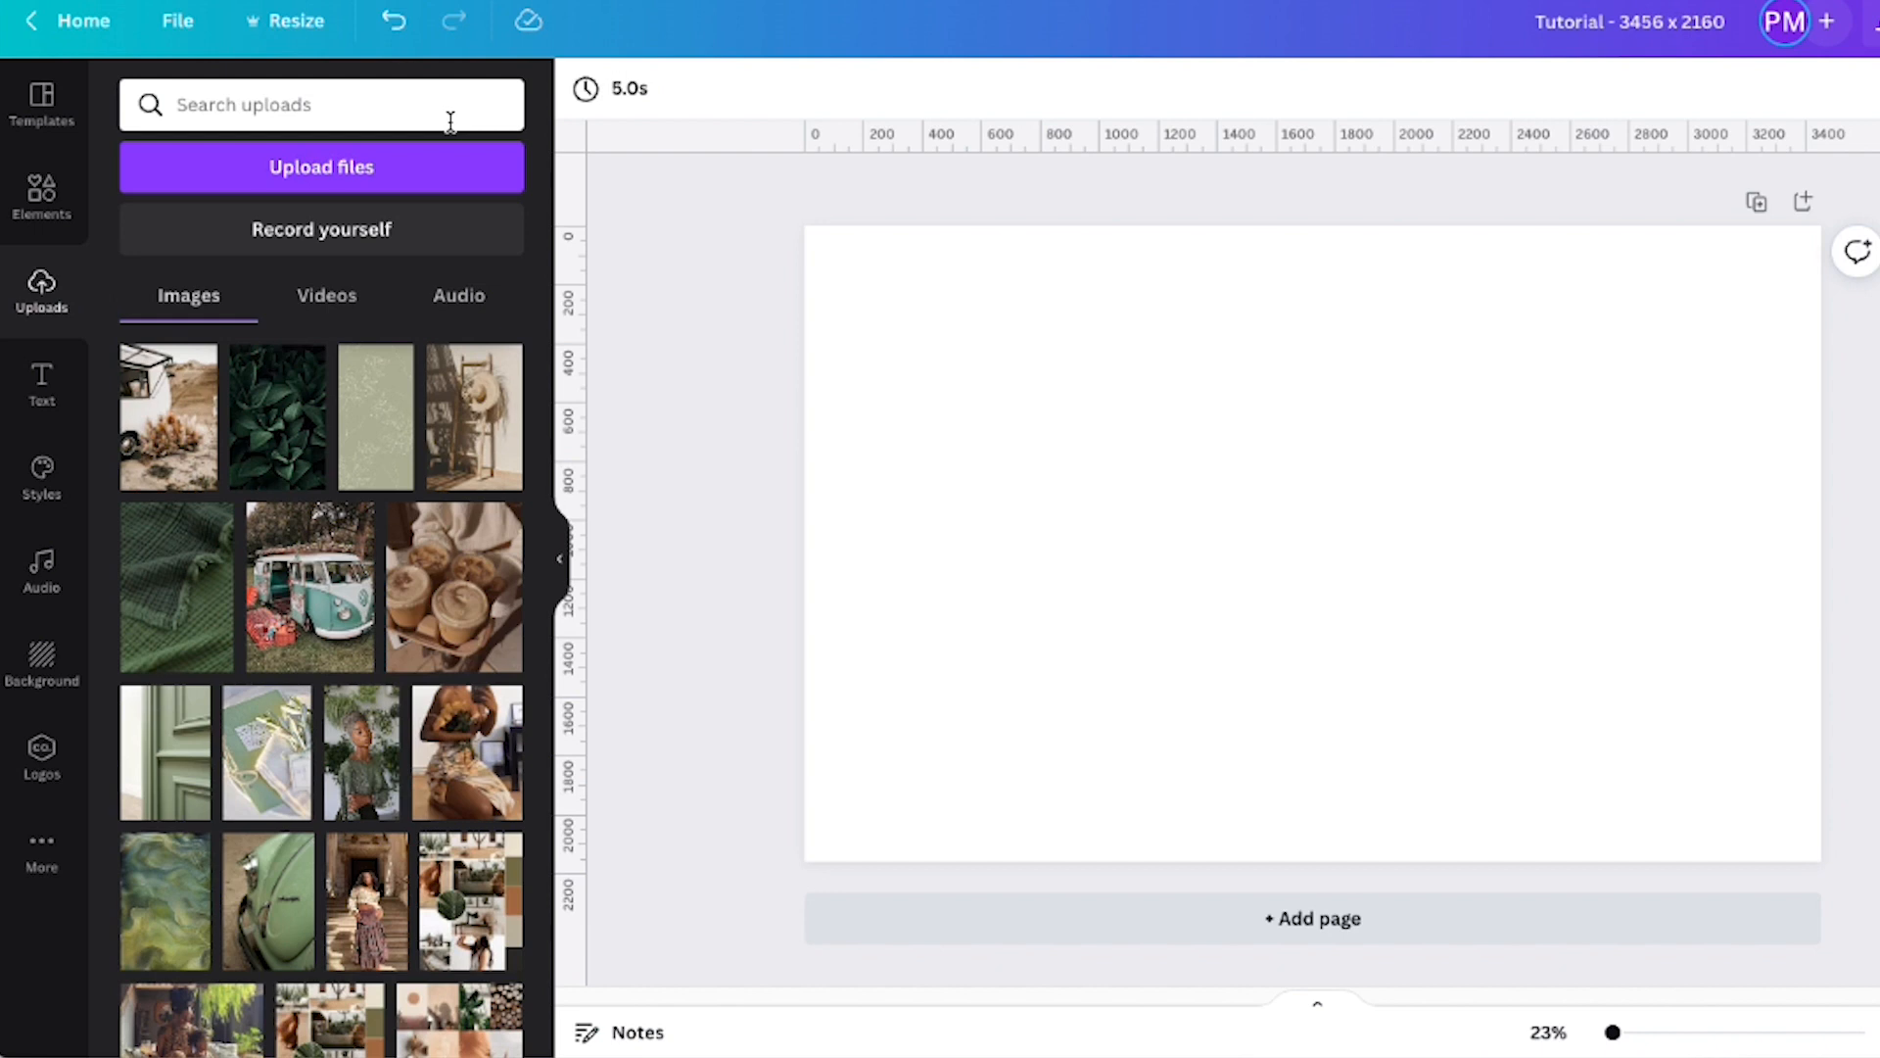
Look through the uploaded images and place the photo of the woman in the green sweater in the page's upper left area
scroll(372, 453, down, 10)
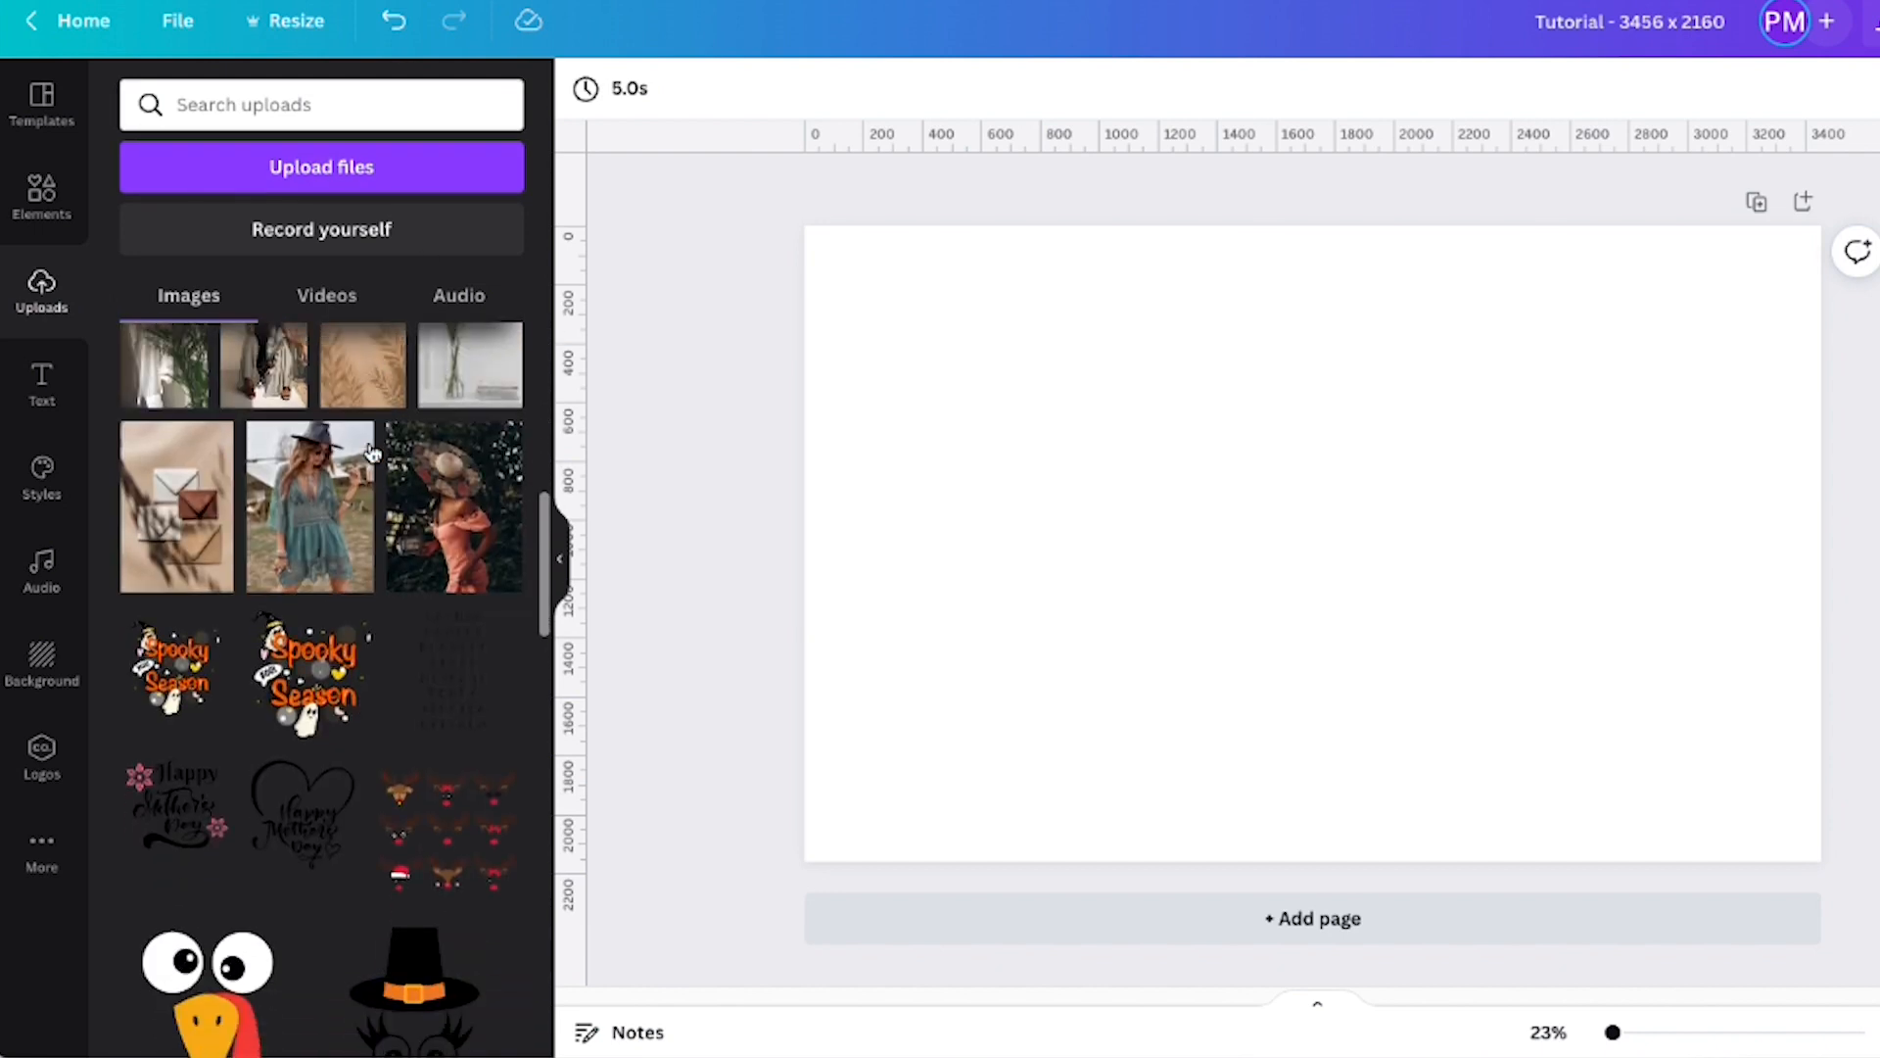
scroll(372, 452, up, 10)
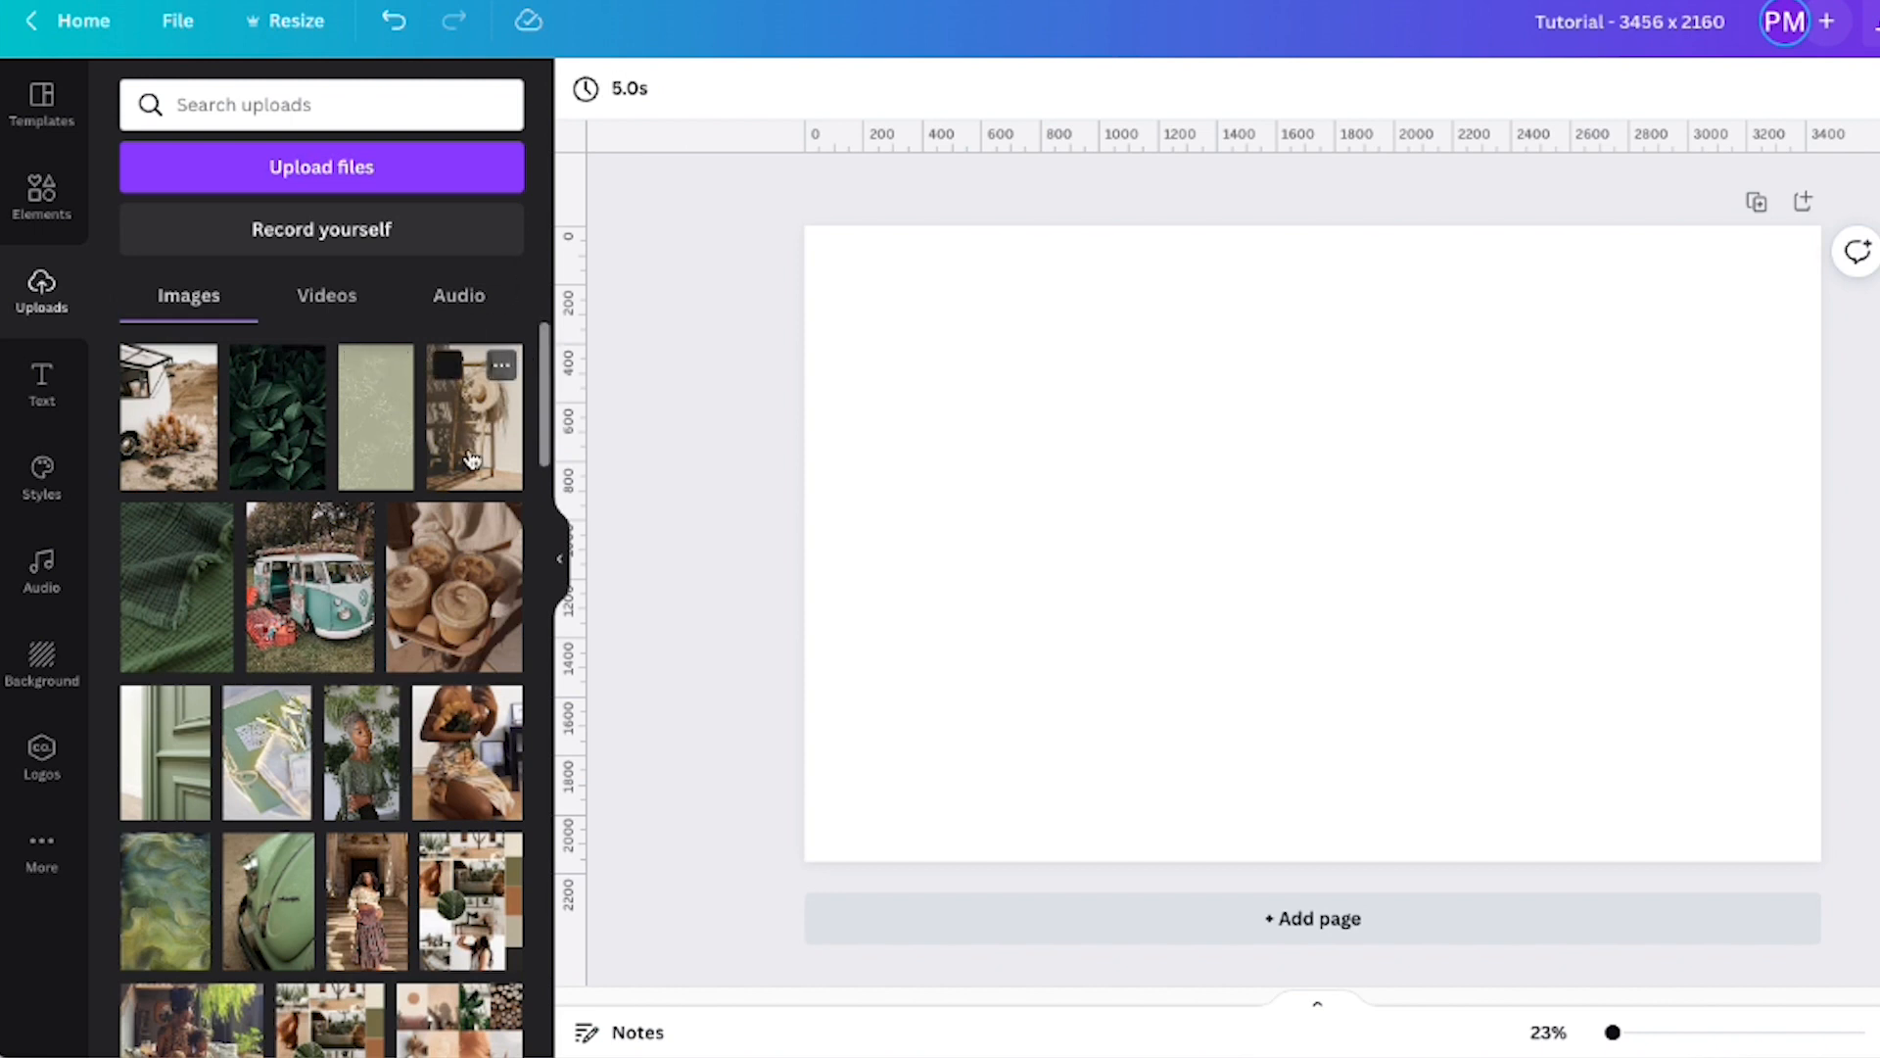
scroll(409, 560, down, 3)
scroll(410, 560, down, 4)
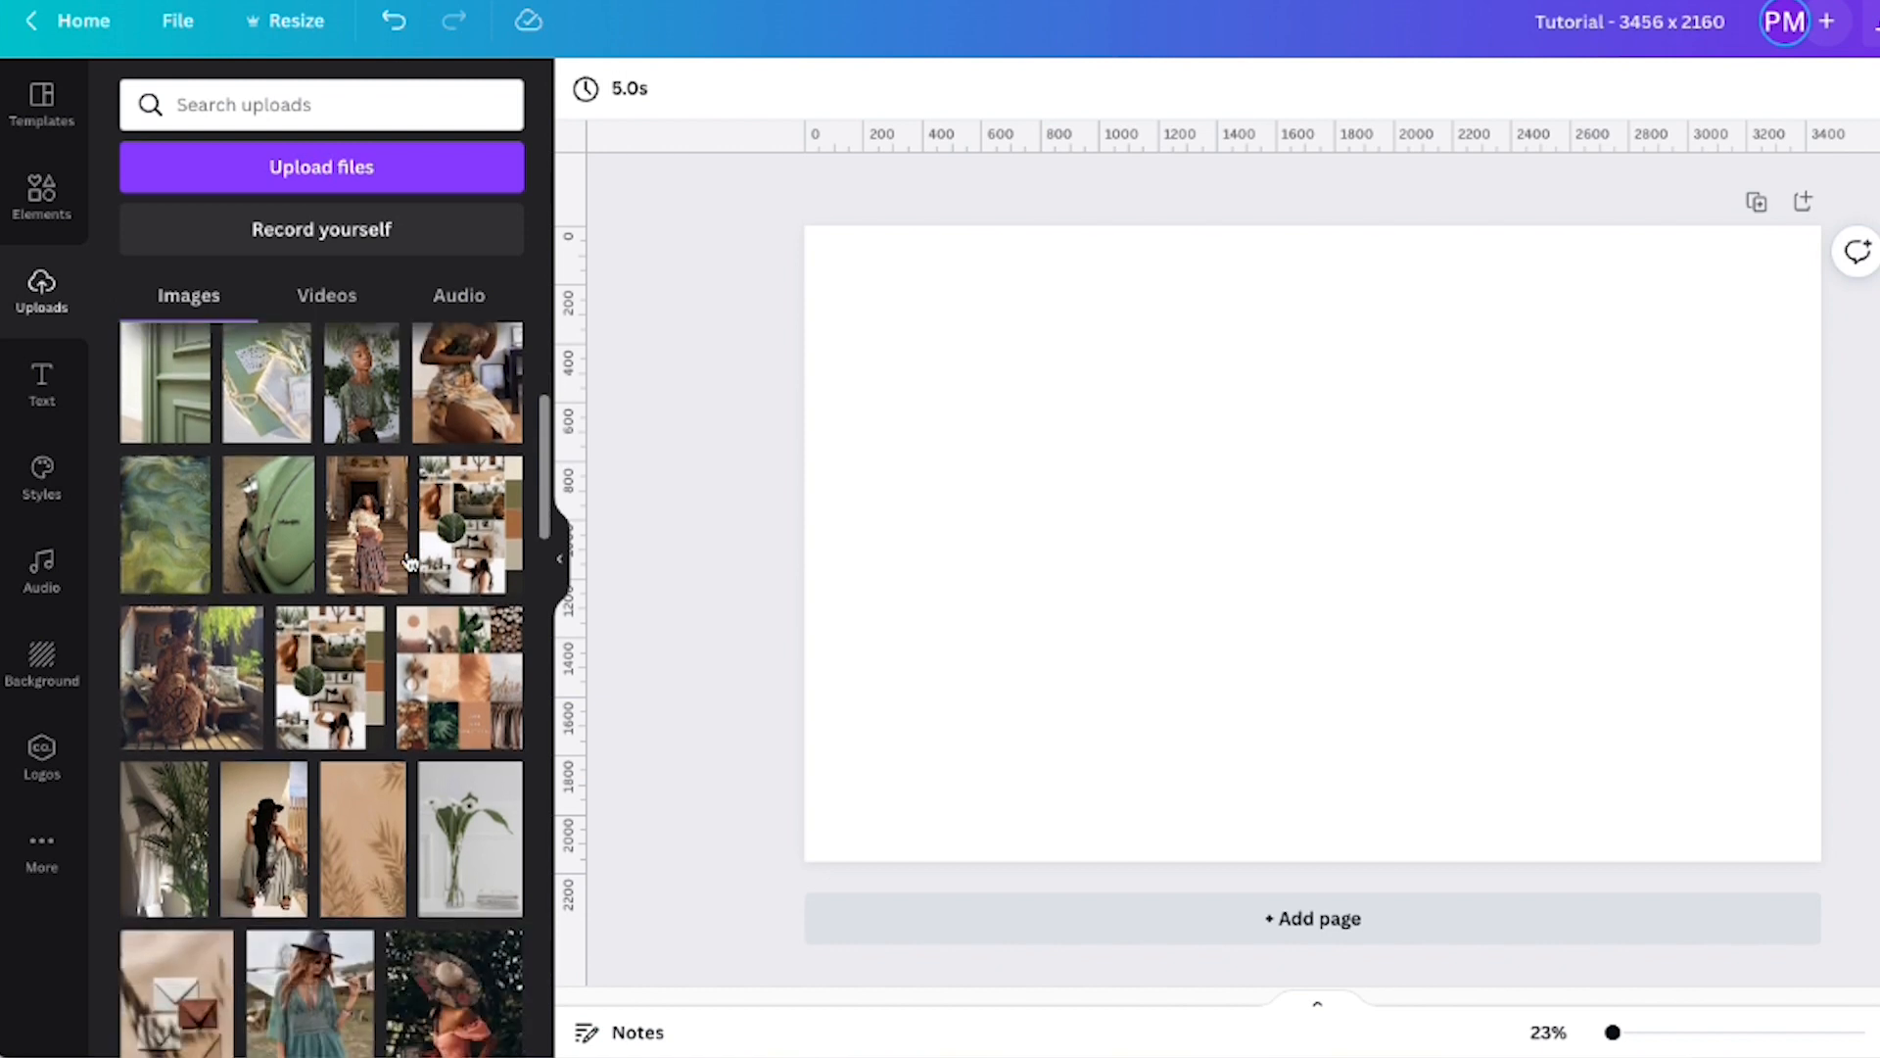
scroll(409, 560, down, 2)
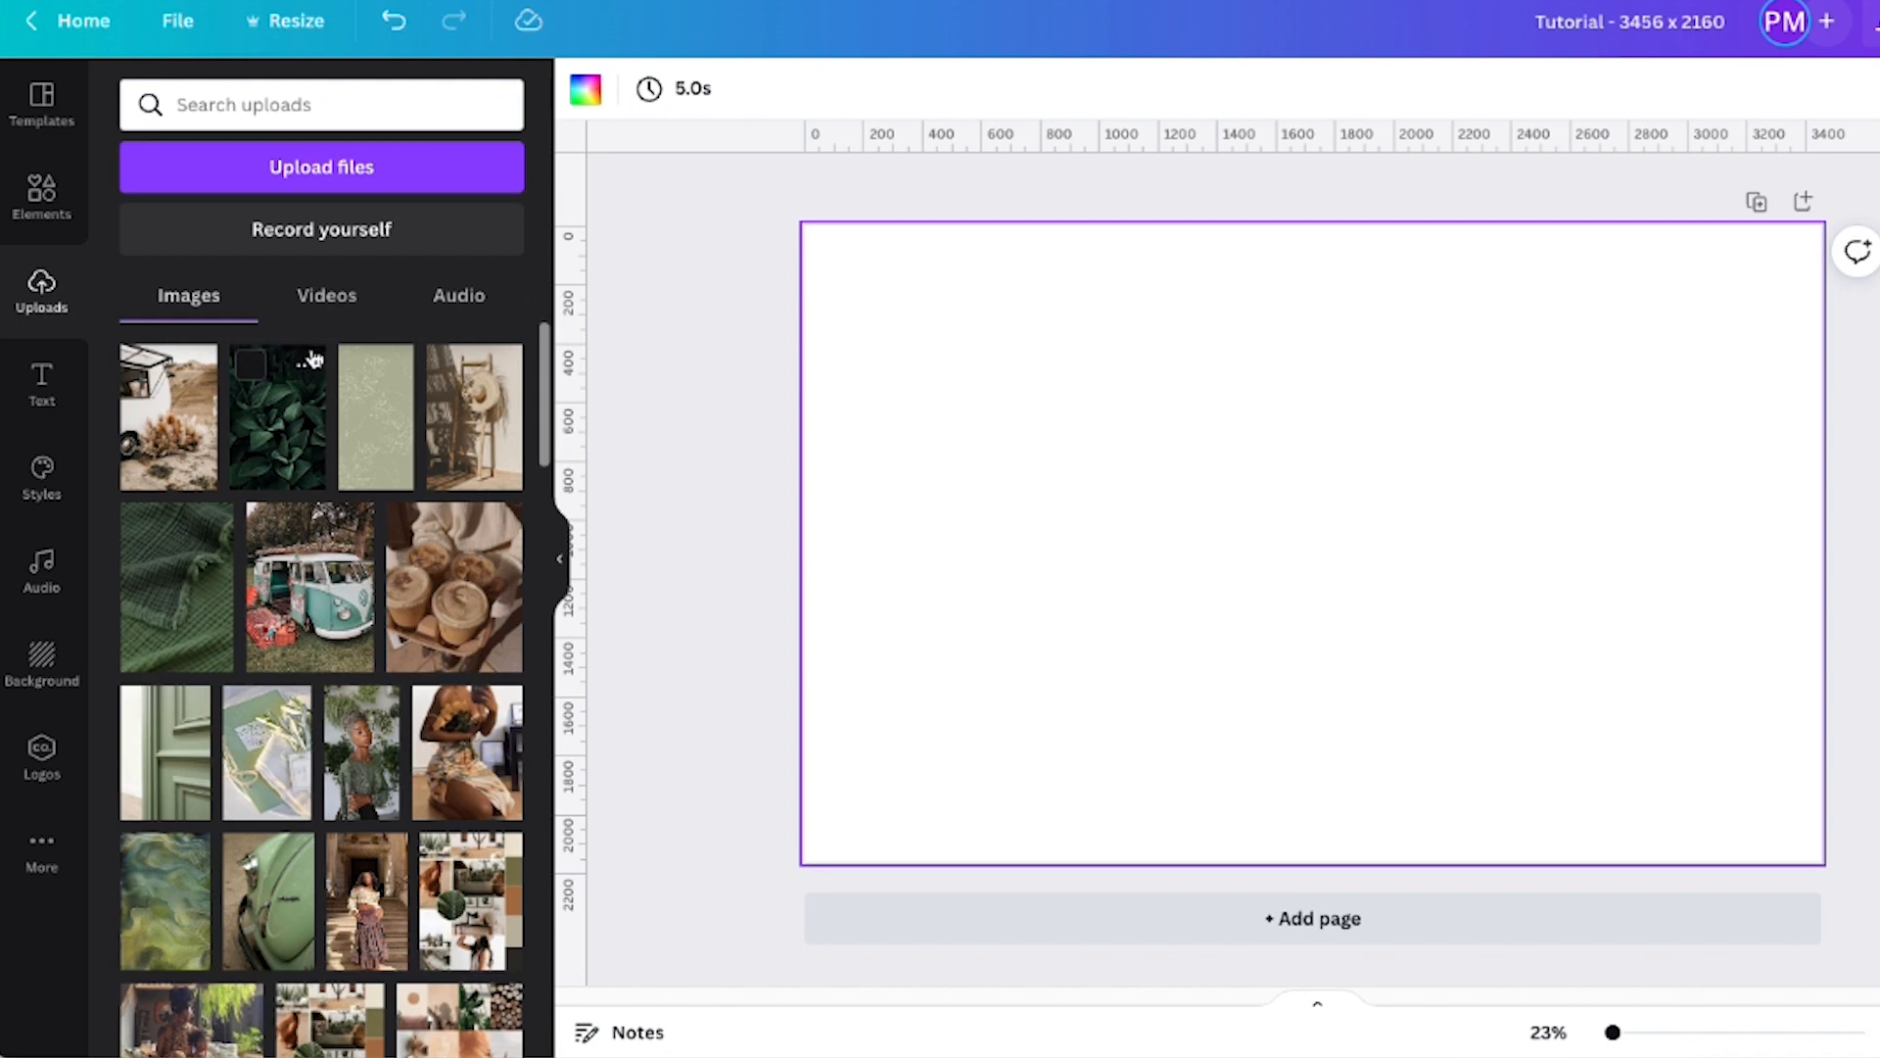
scroll(275, 530, down, 3)
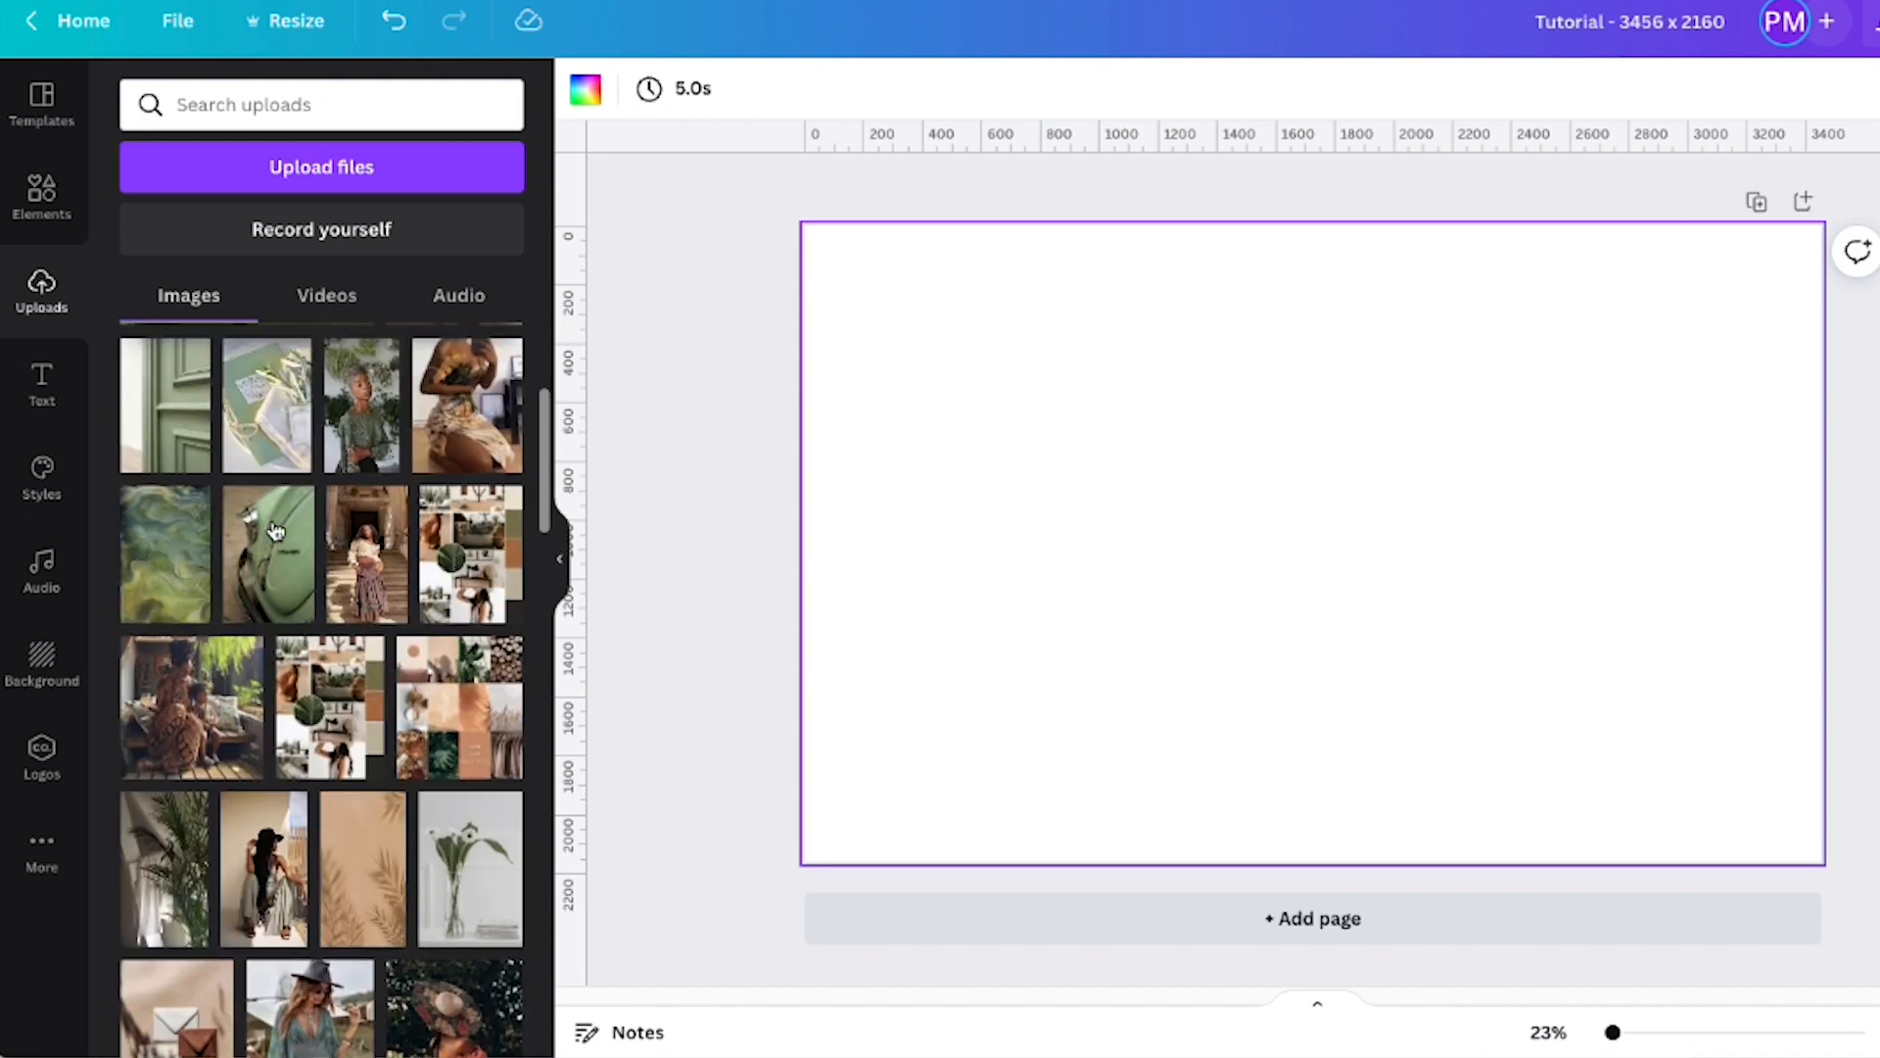
scroll(275, 530, up, 2)
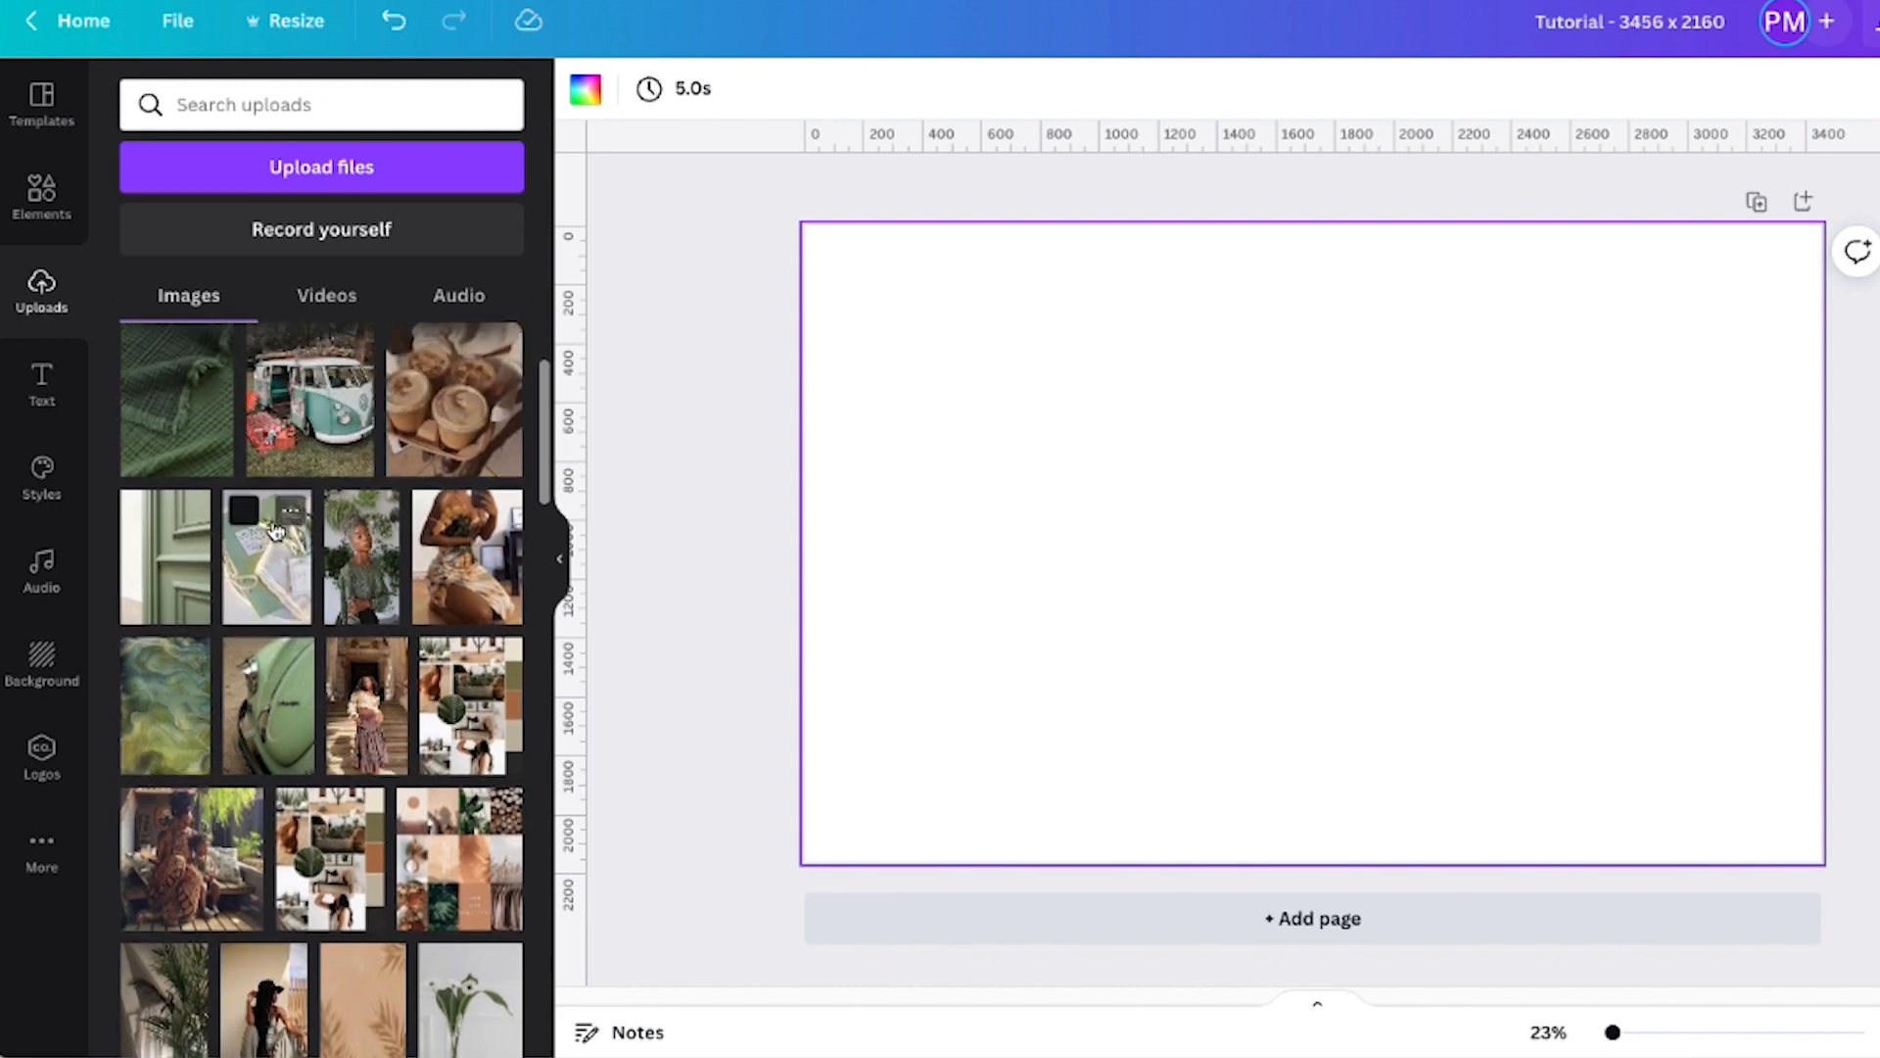
click(362, 575)
drag(1312, 659, 992, 571)
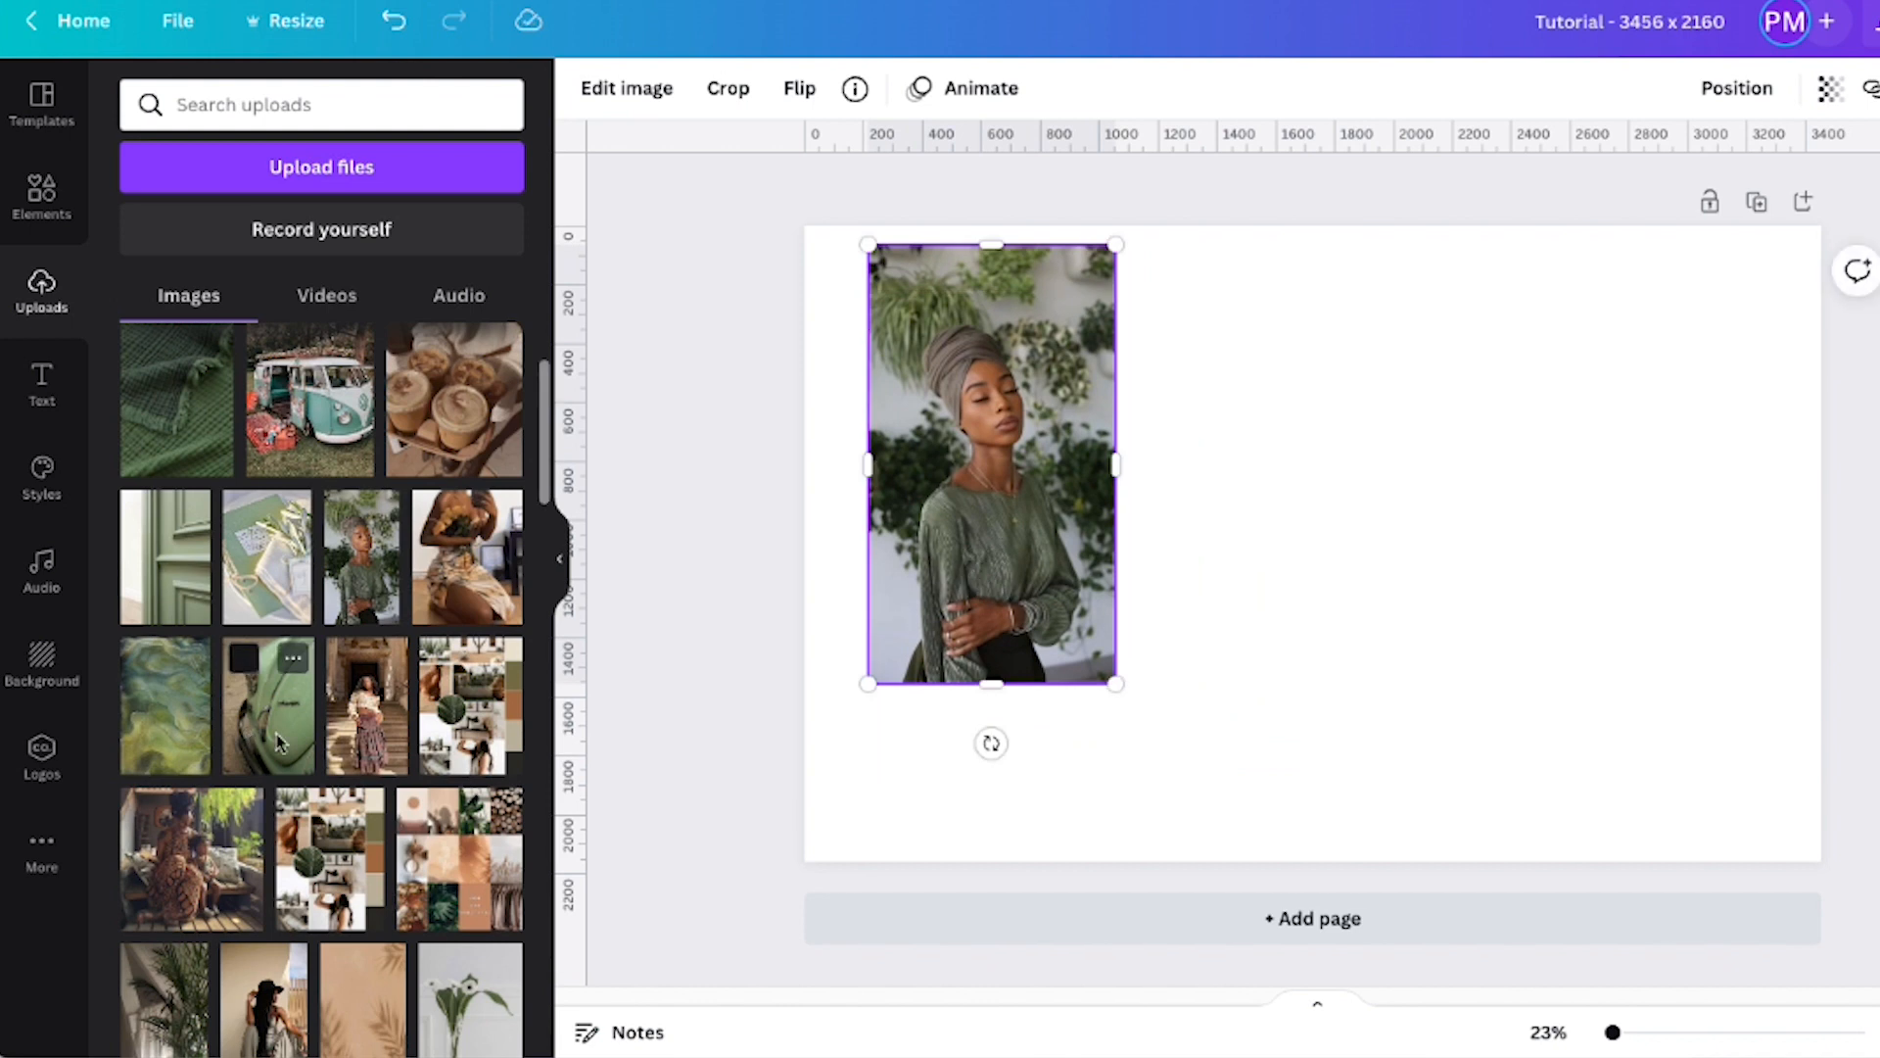
Add the boho collage with color swatches beside the woman's photo and the green marbled image near the page's upper right corner
click(446, 707)
drag(1364, 611, 1317, 476)
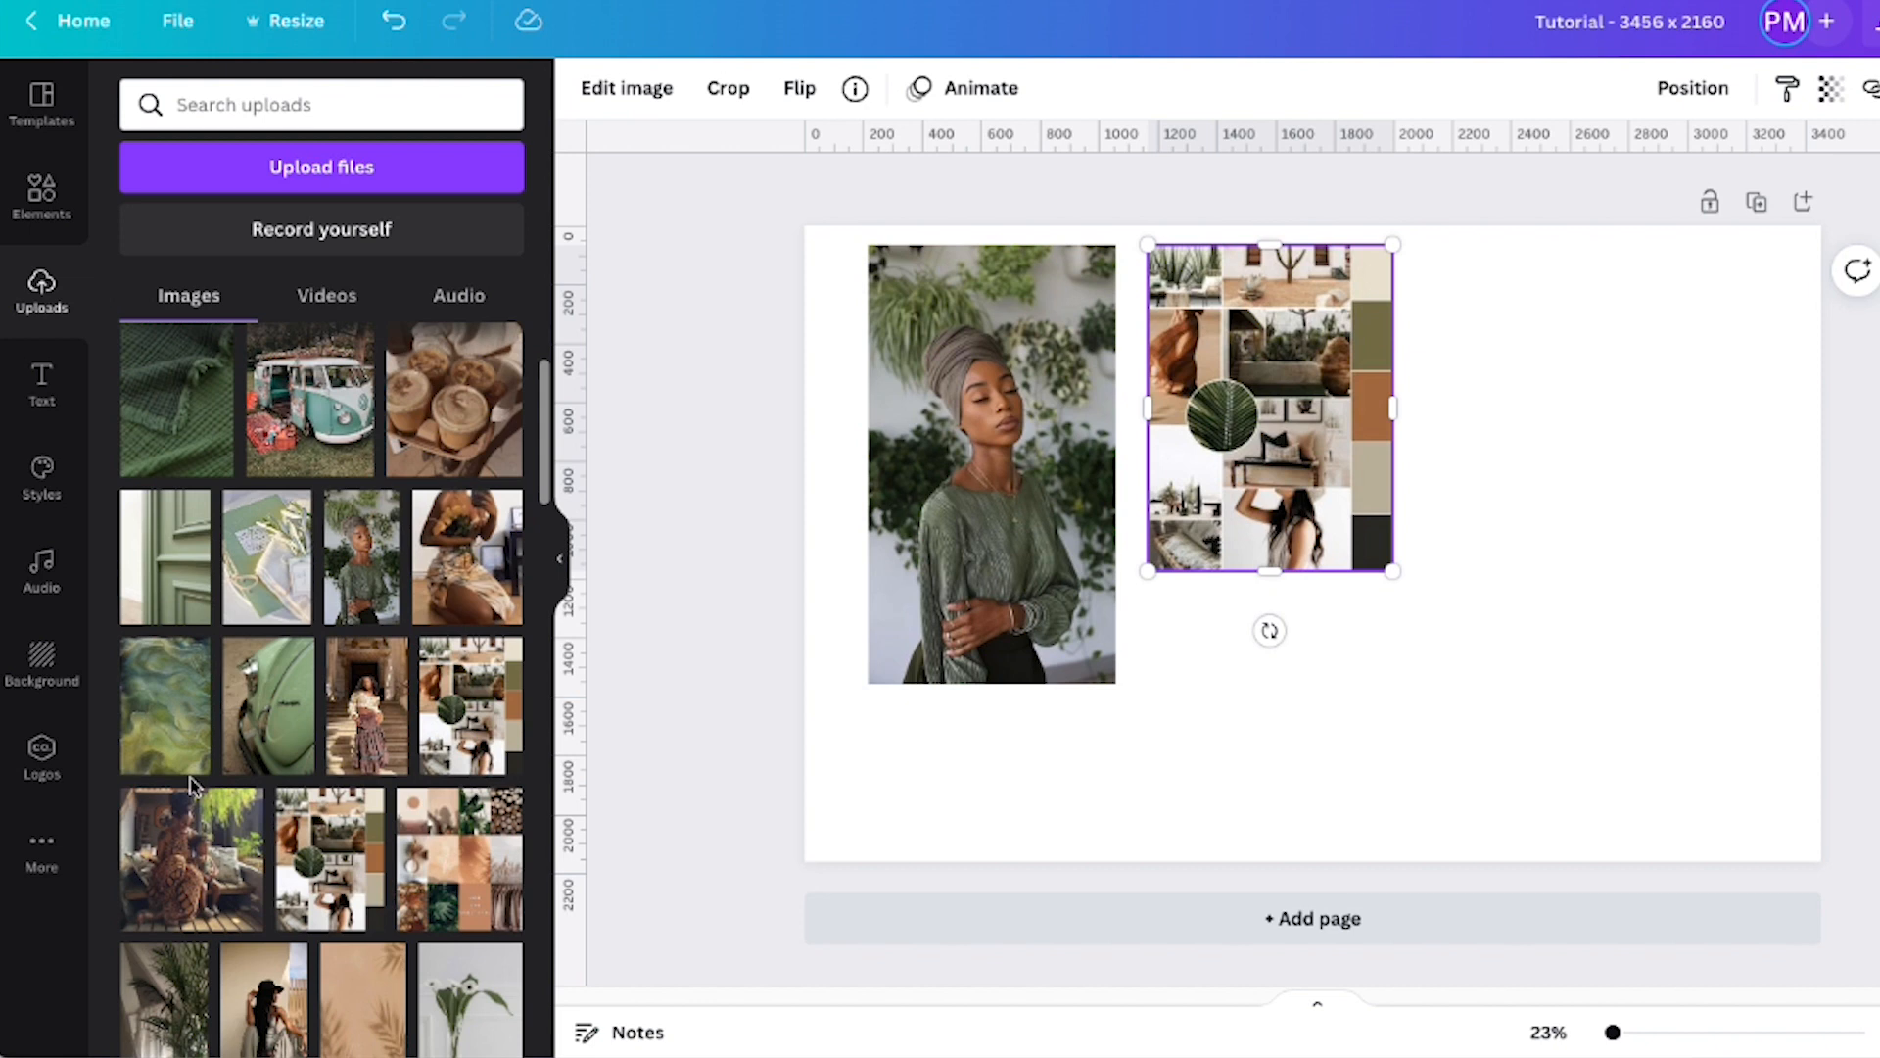
click(176, 705)
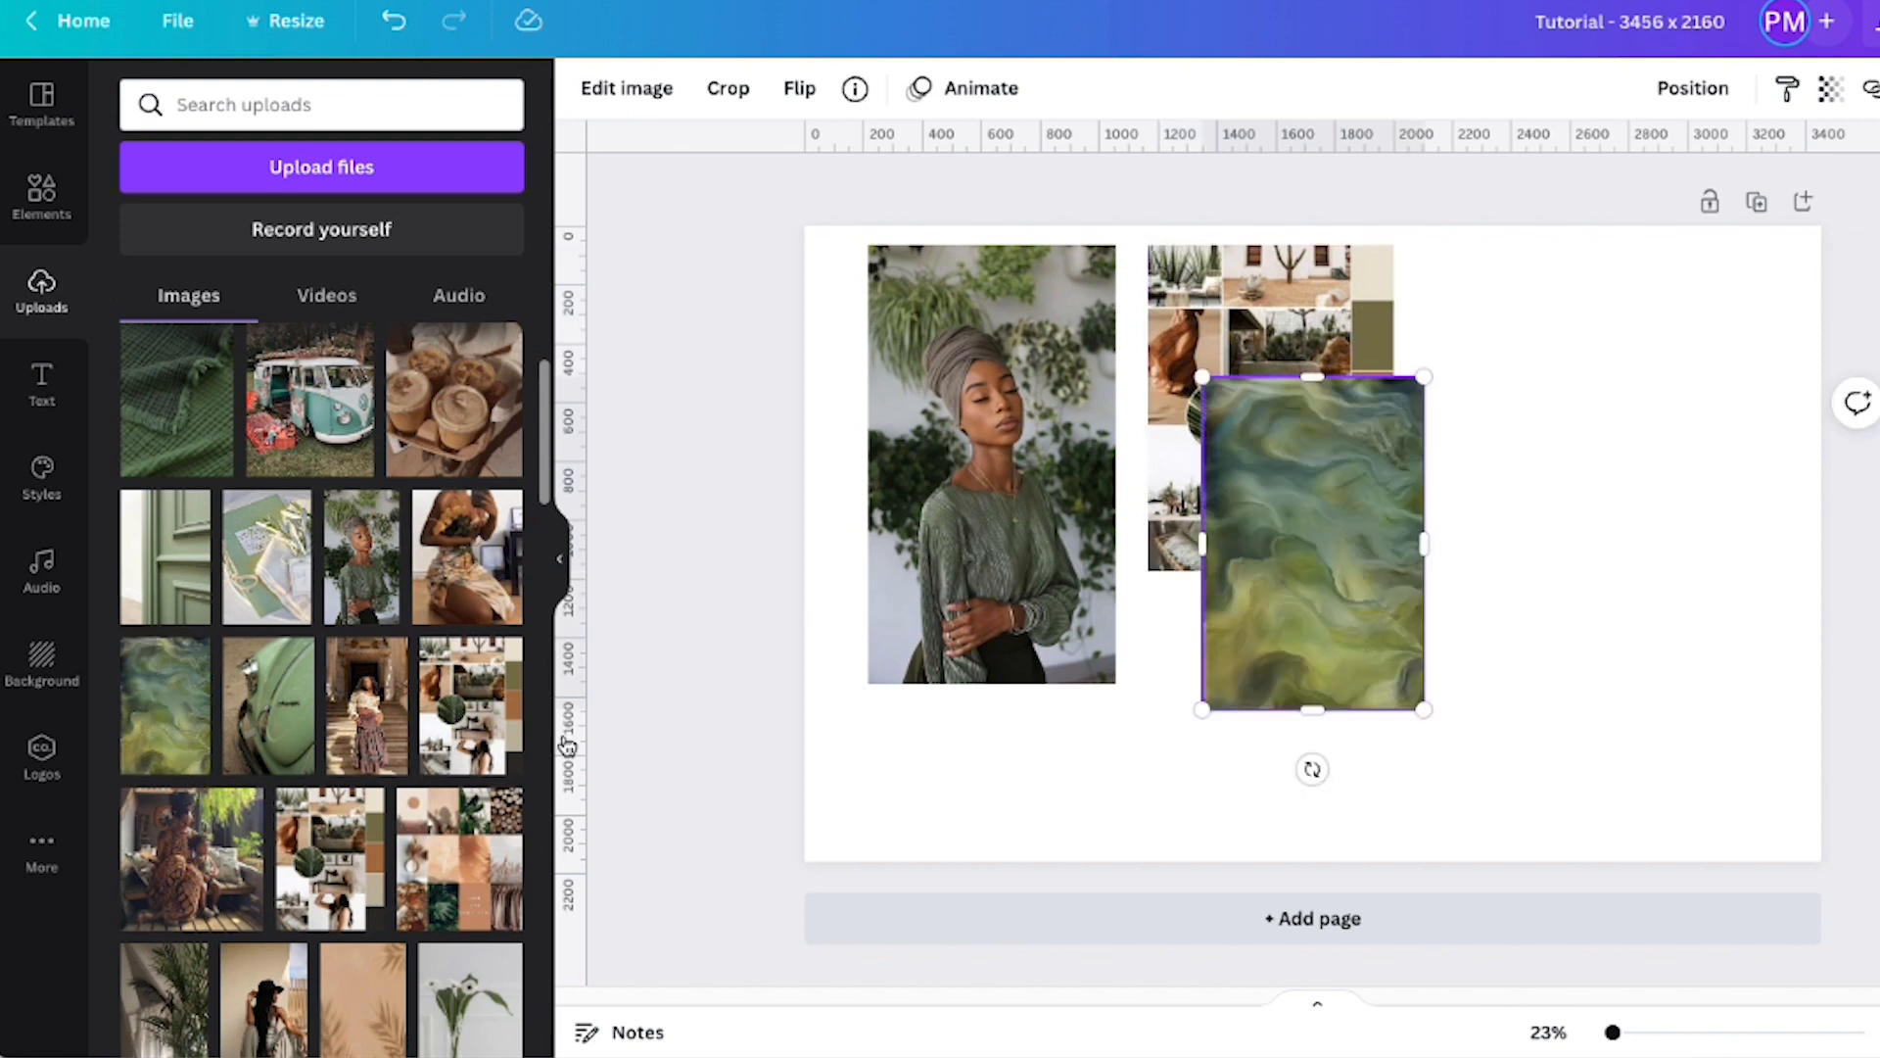
drag(1342, 529, 1586, 432)
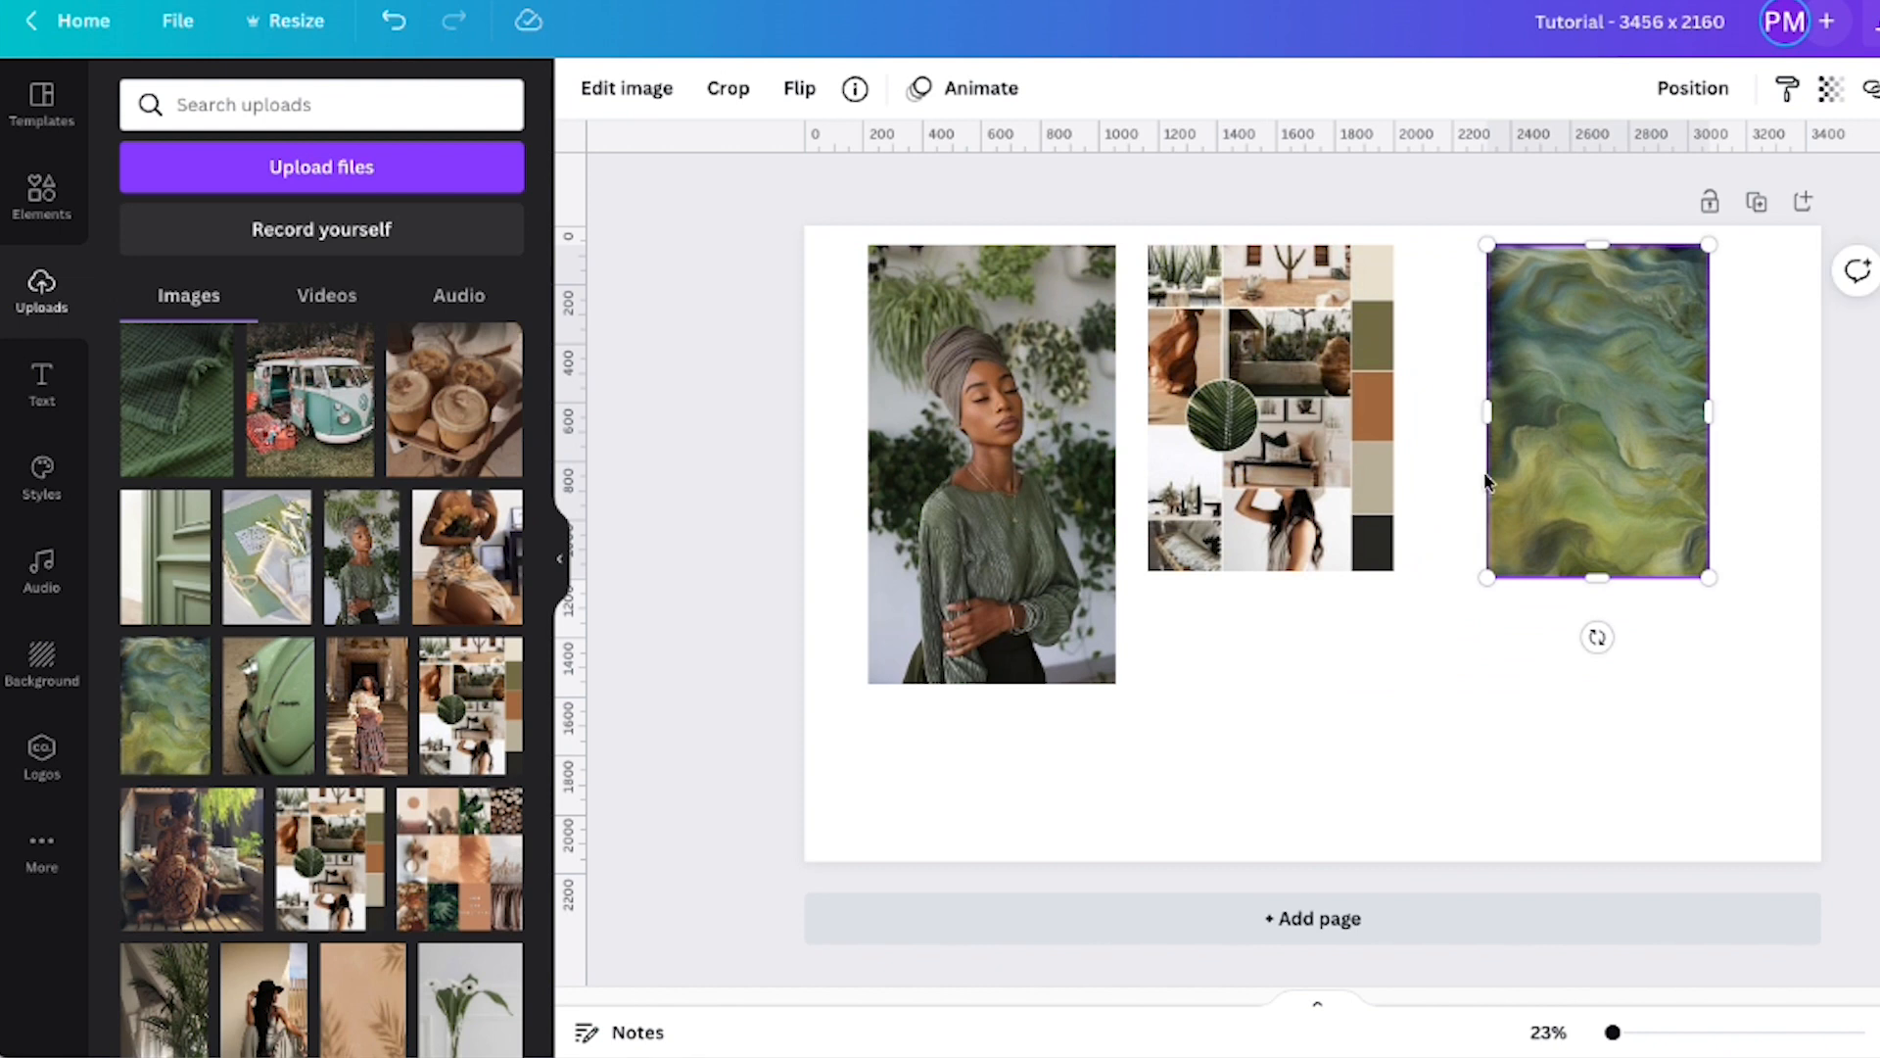
Add two square shapes to the page, one below the collage and one below the green marbled image
click(42, 201)
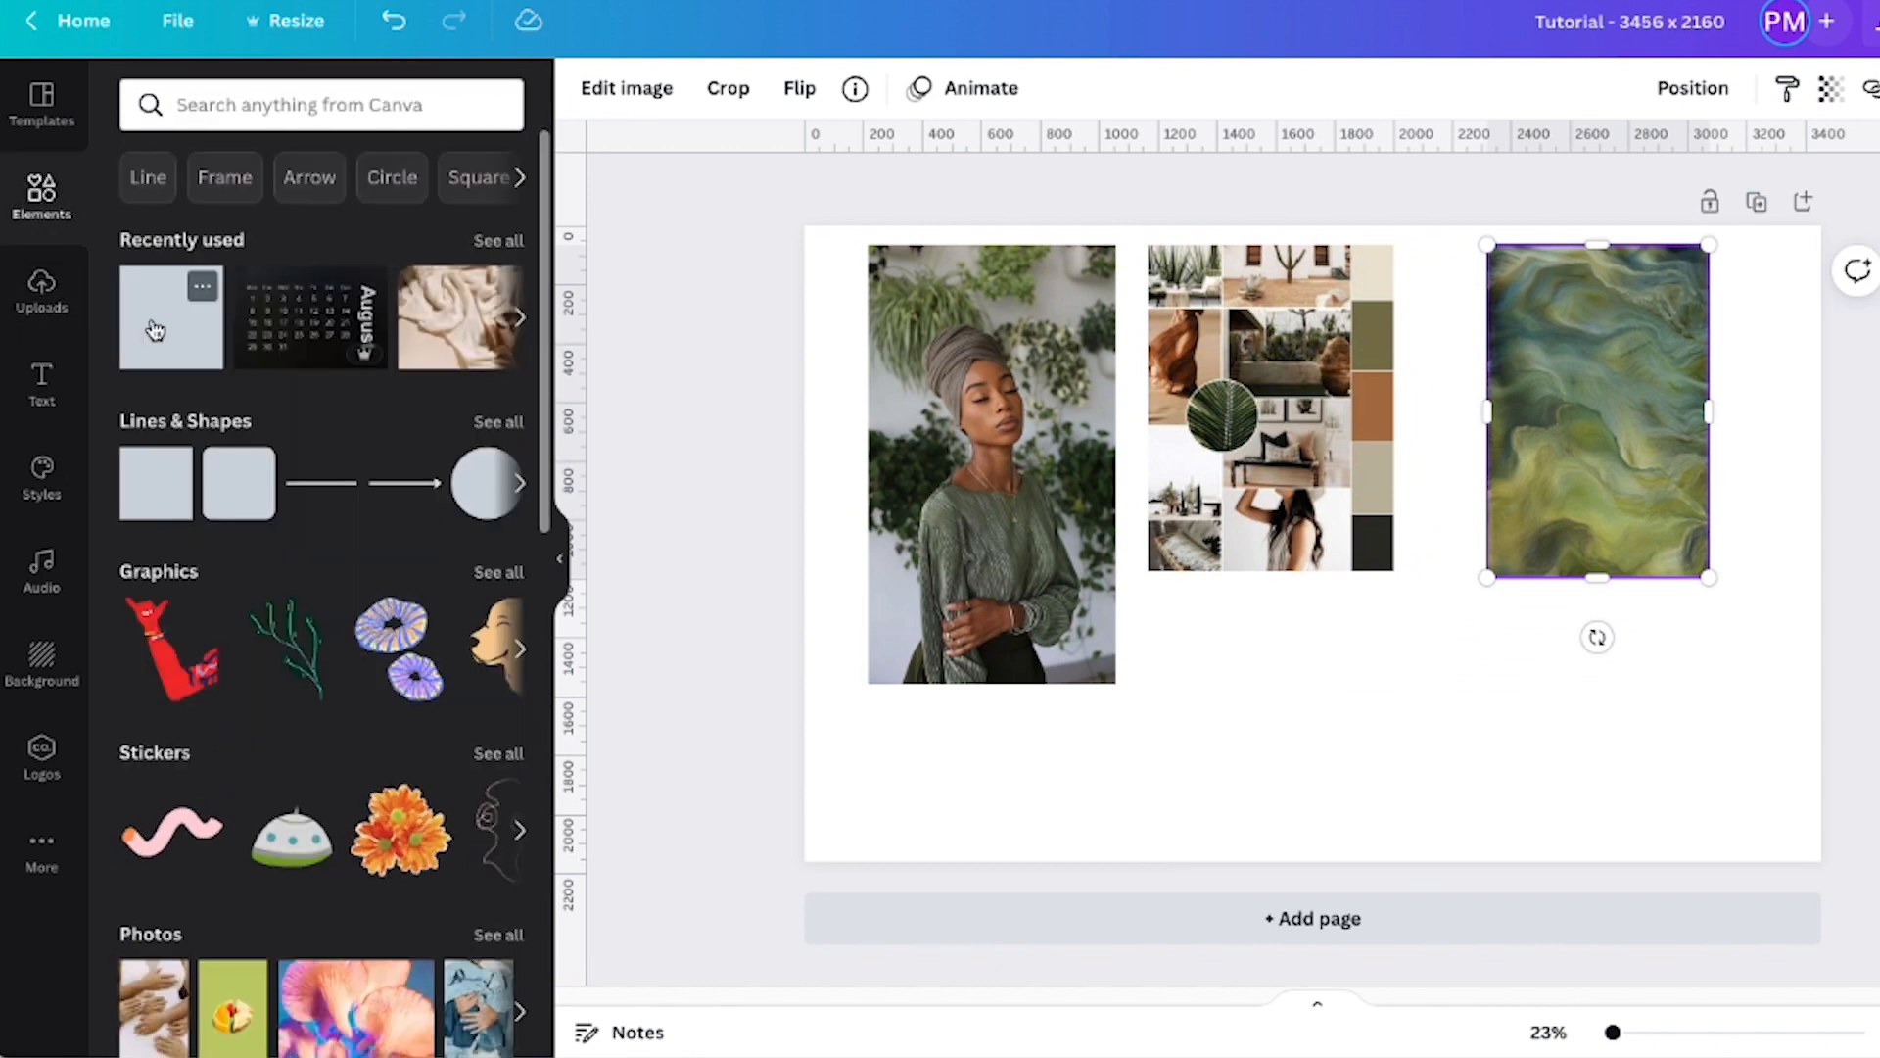
click(162, 510)
drag(1288, 533, 1539, 729)
drag(1313, 558, 1304, 762)
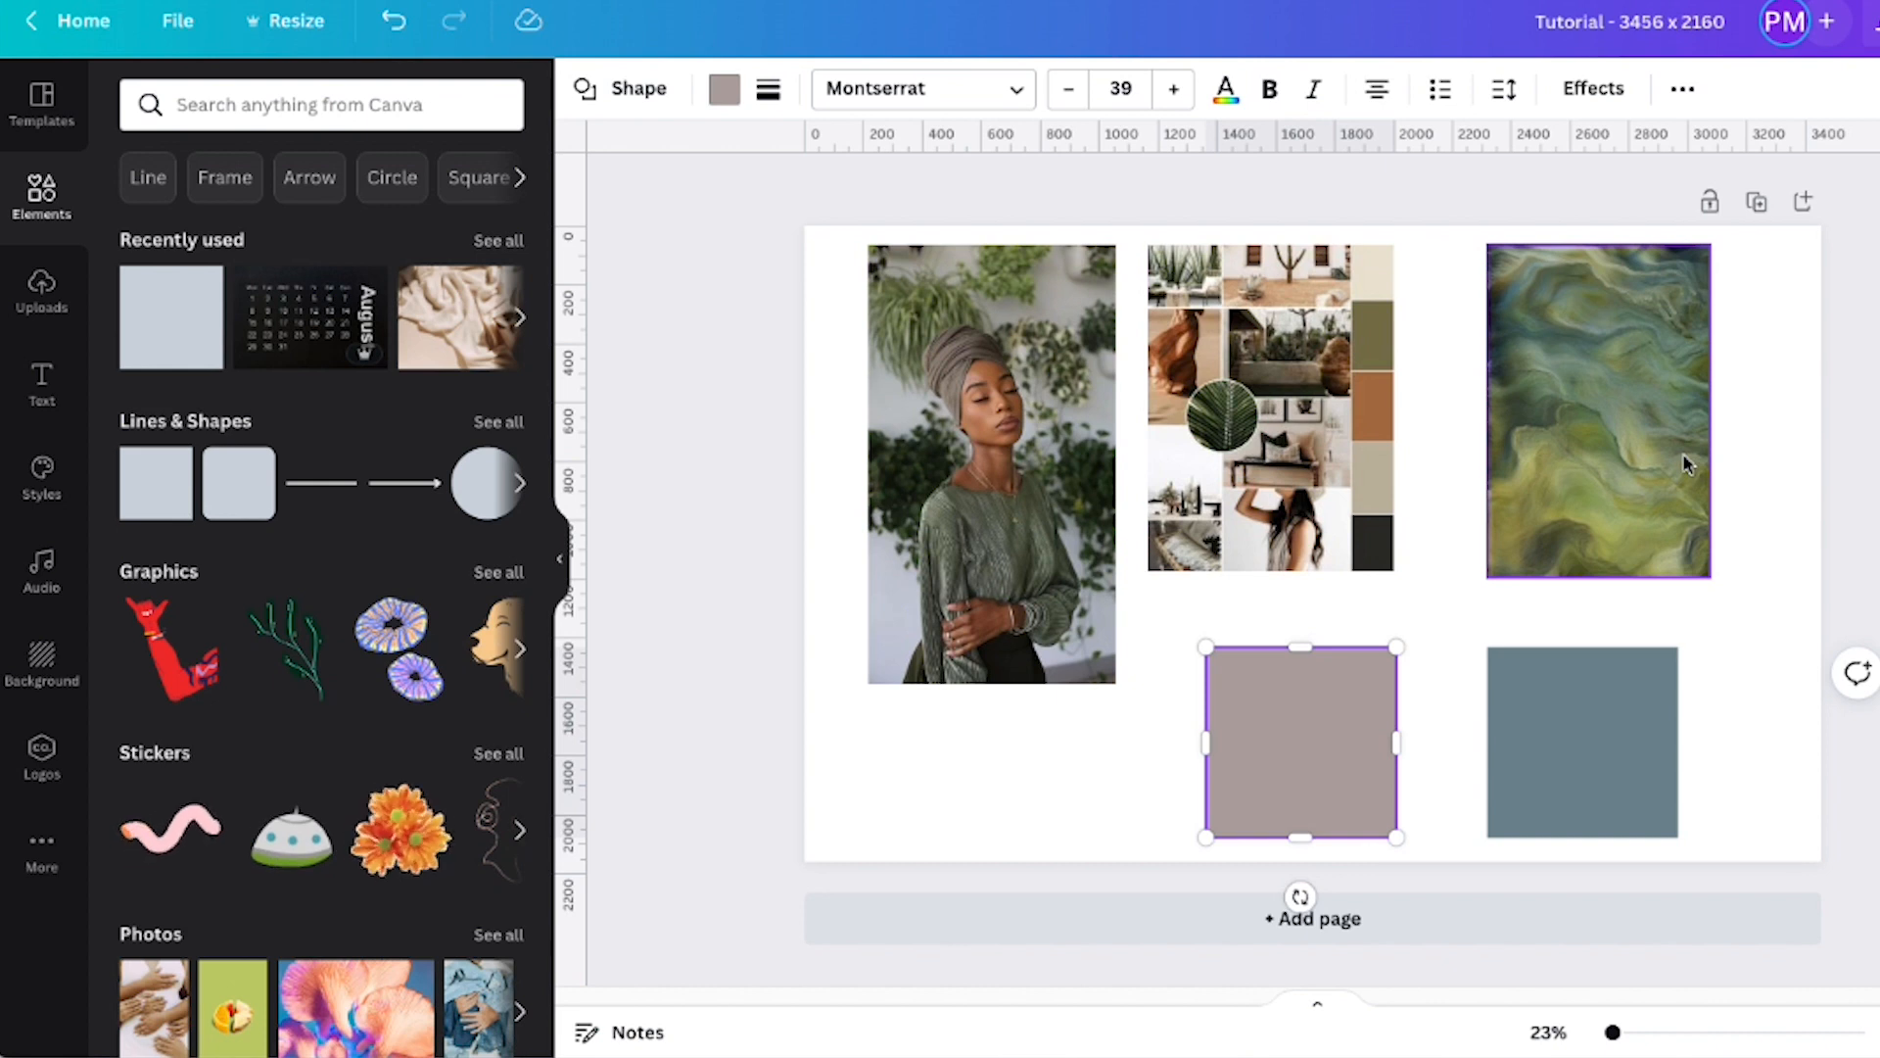
Apply the colors of the woman's photo to the page, repeating it once to shuffle the color arrangement
click(973, 425)
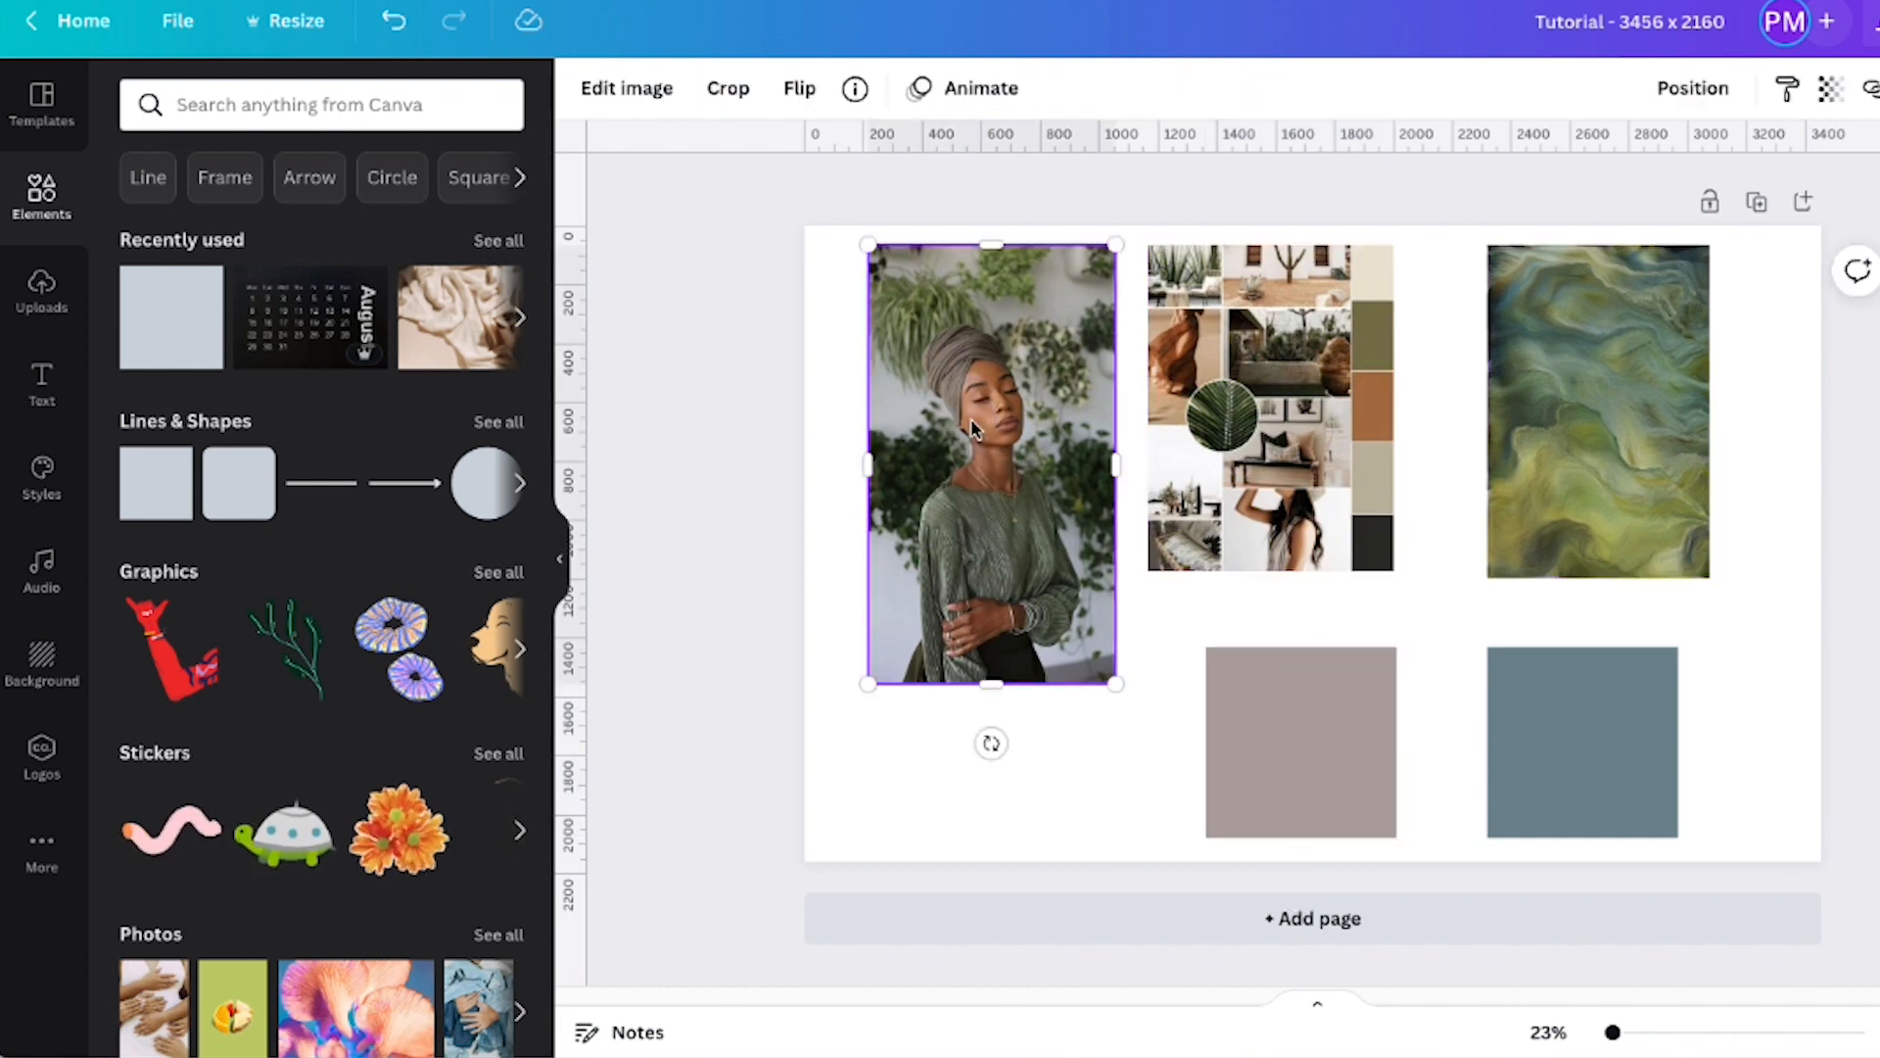
right_click(973, 427)
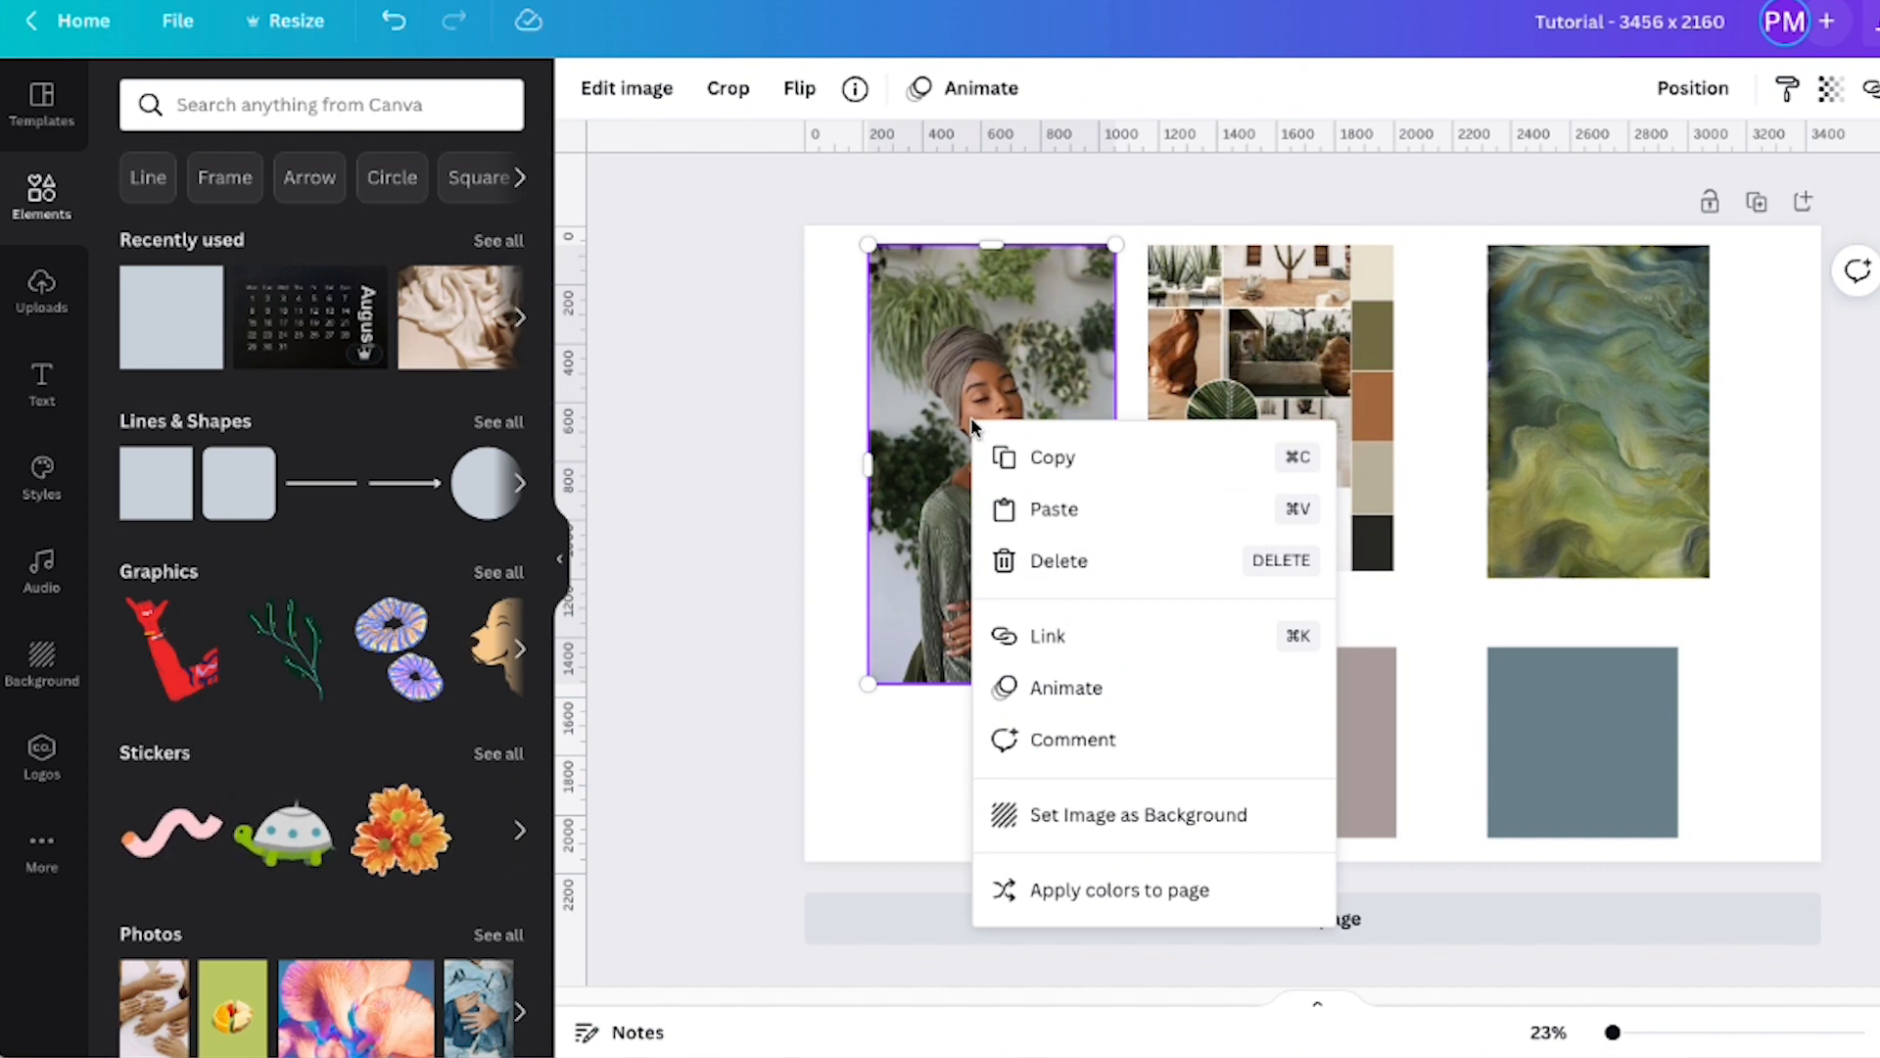
click(1064, 912)
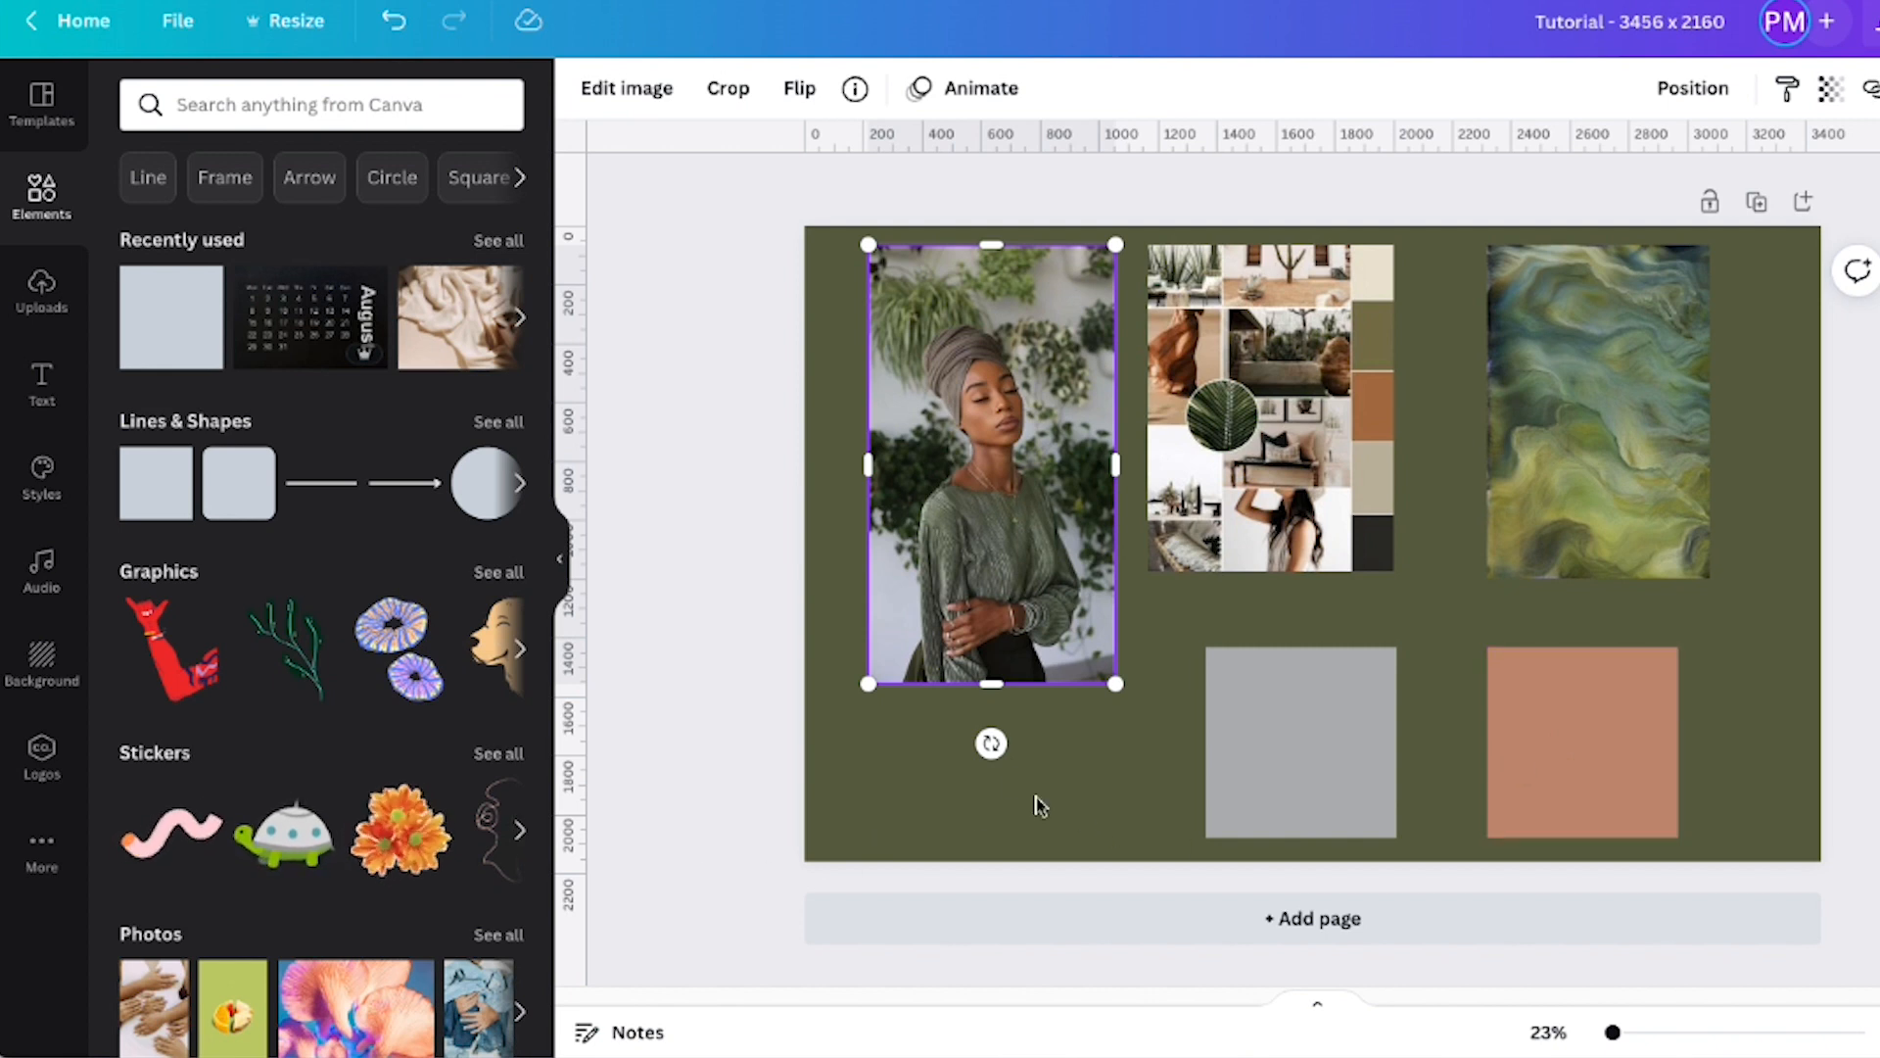
right_click(962, 410)
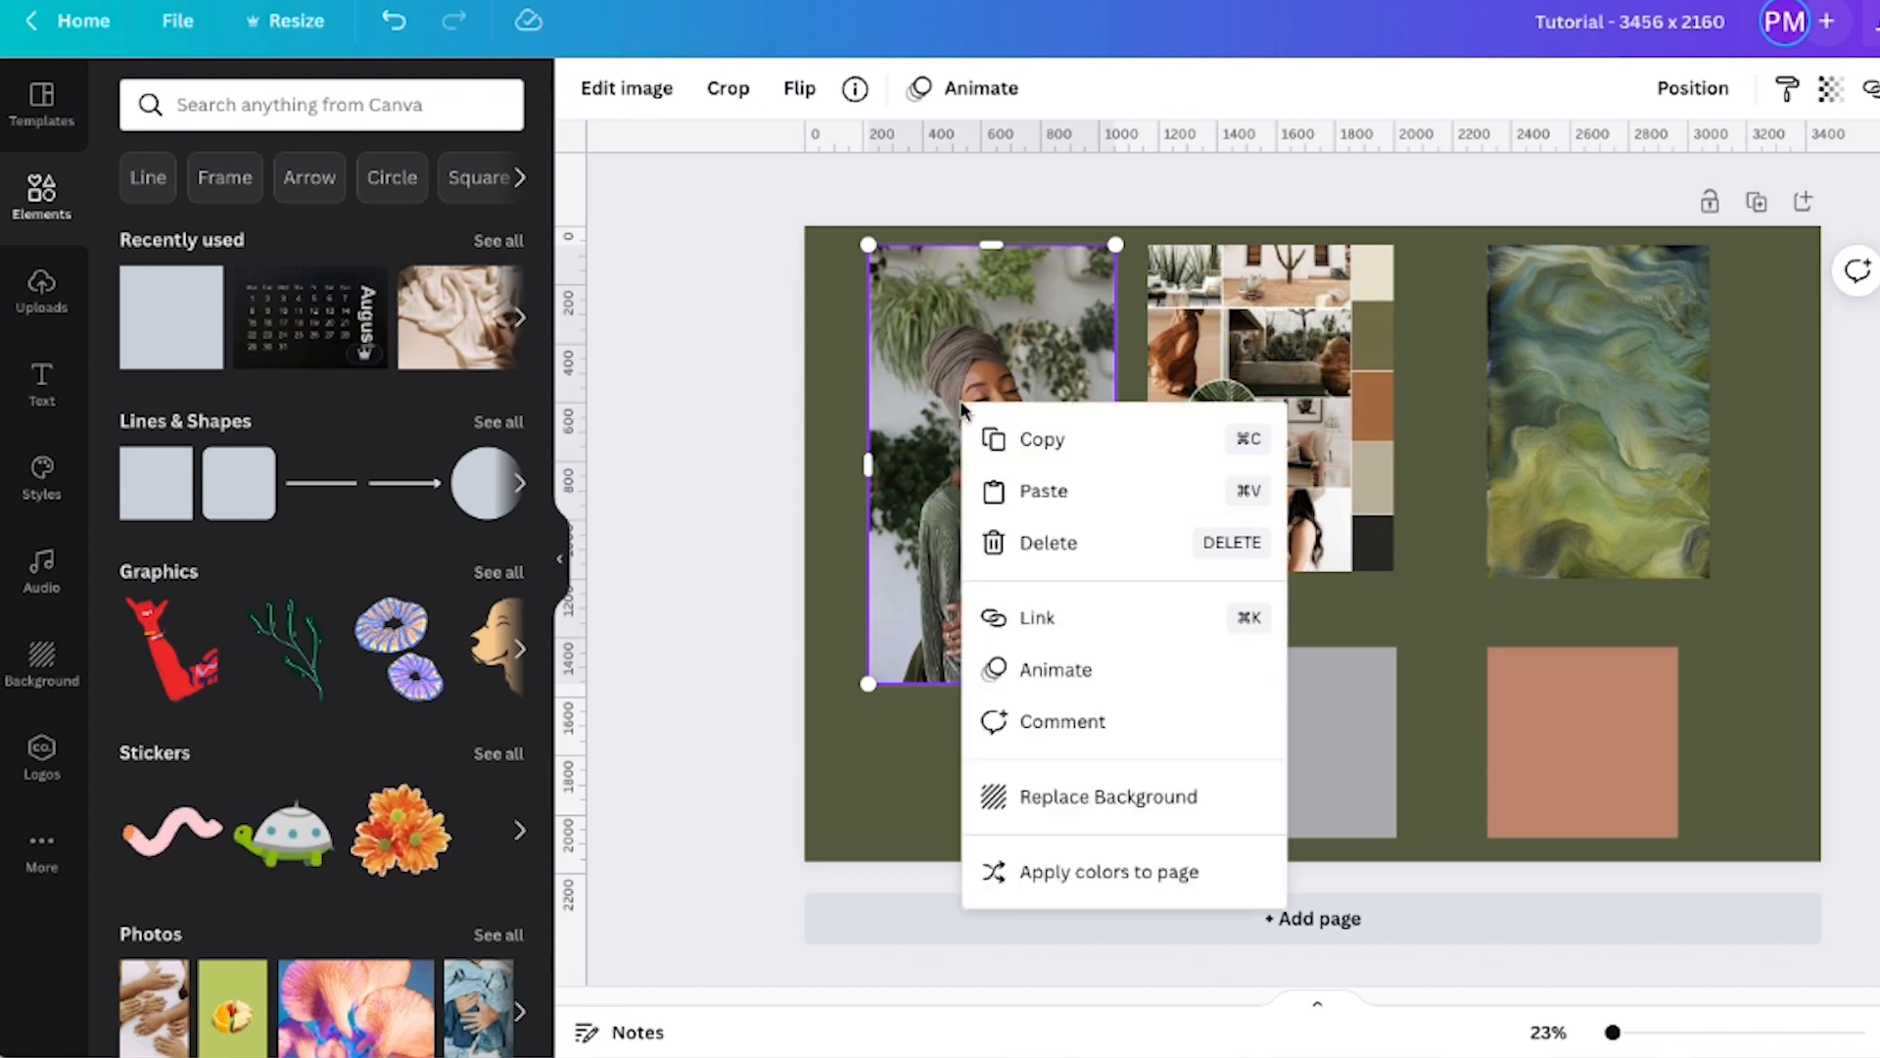
click(1069, 888)
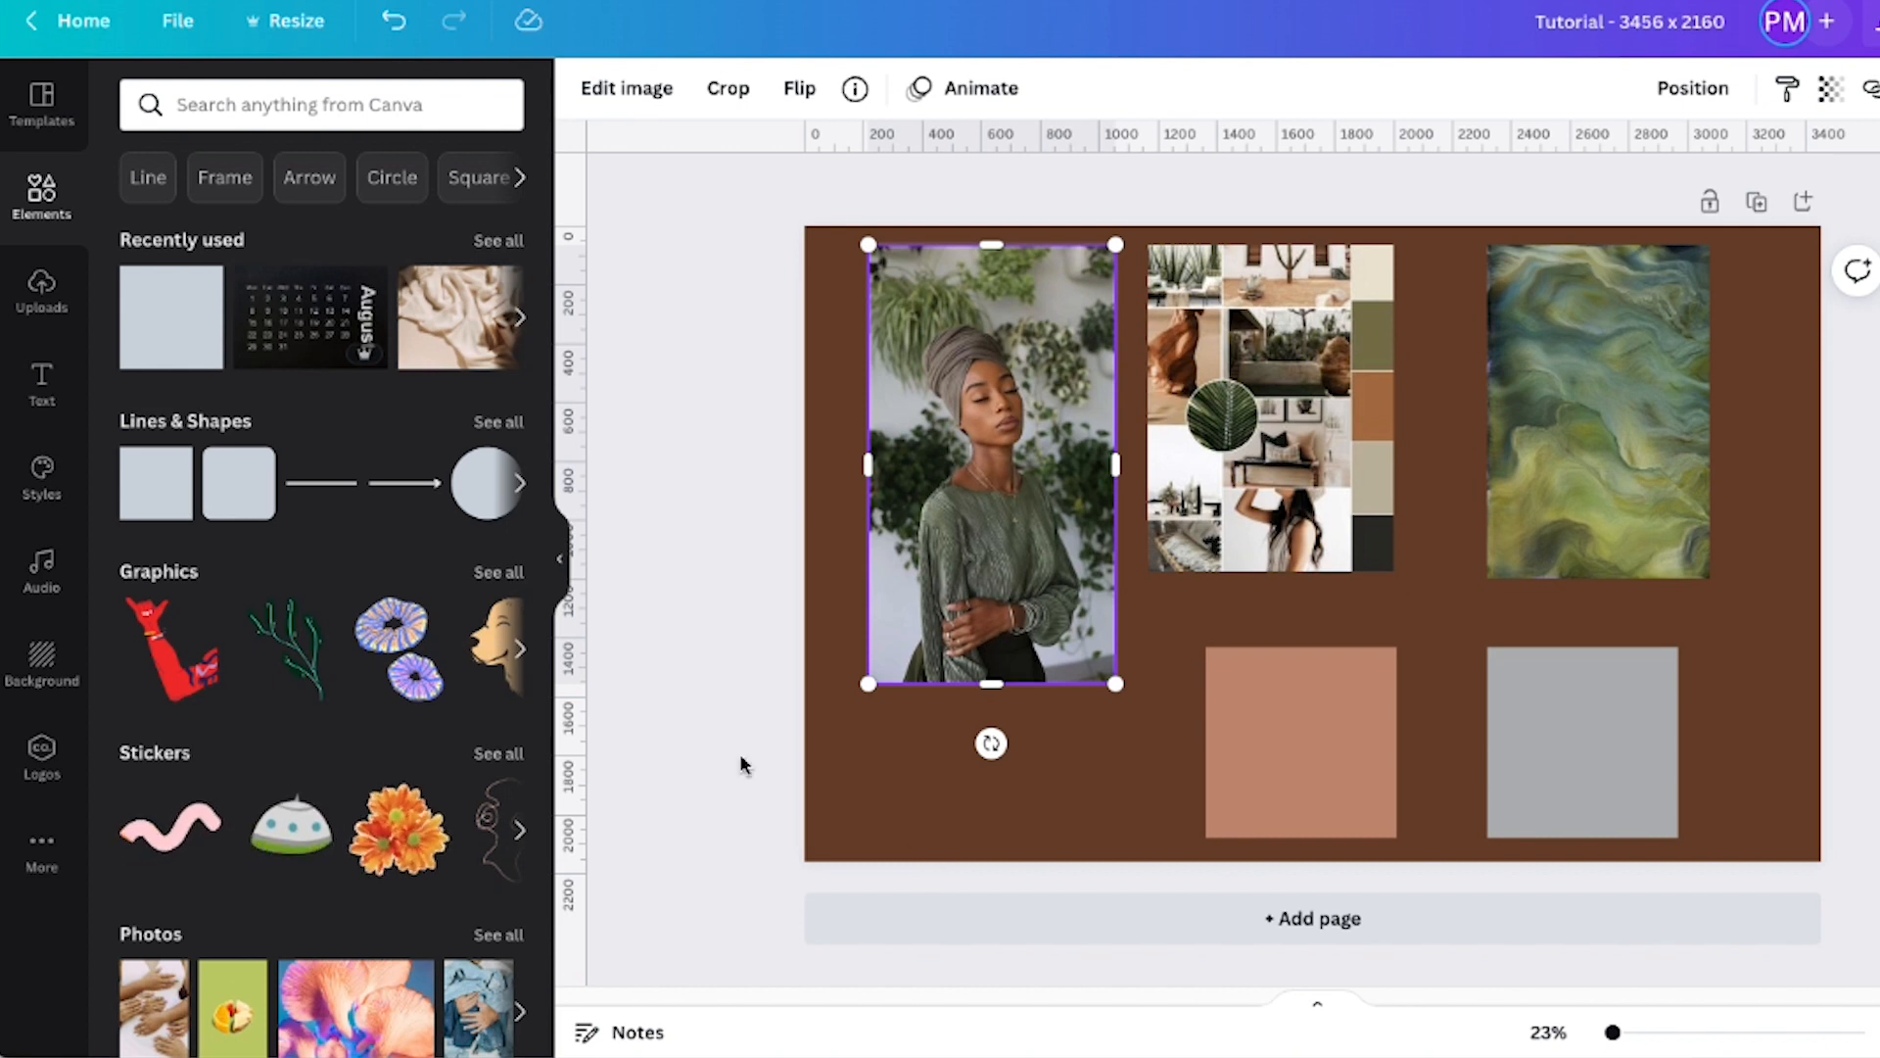
Apply the colors of the green marbled image to the page and shuffle their arrangement once
click(1609, 382)
right_click(1609, 382)
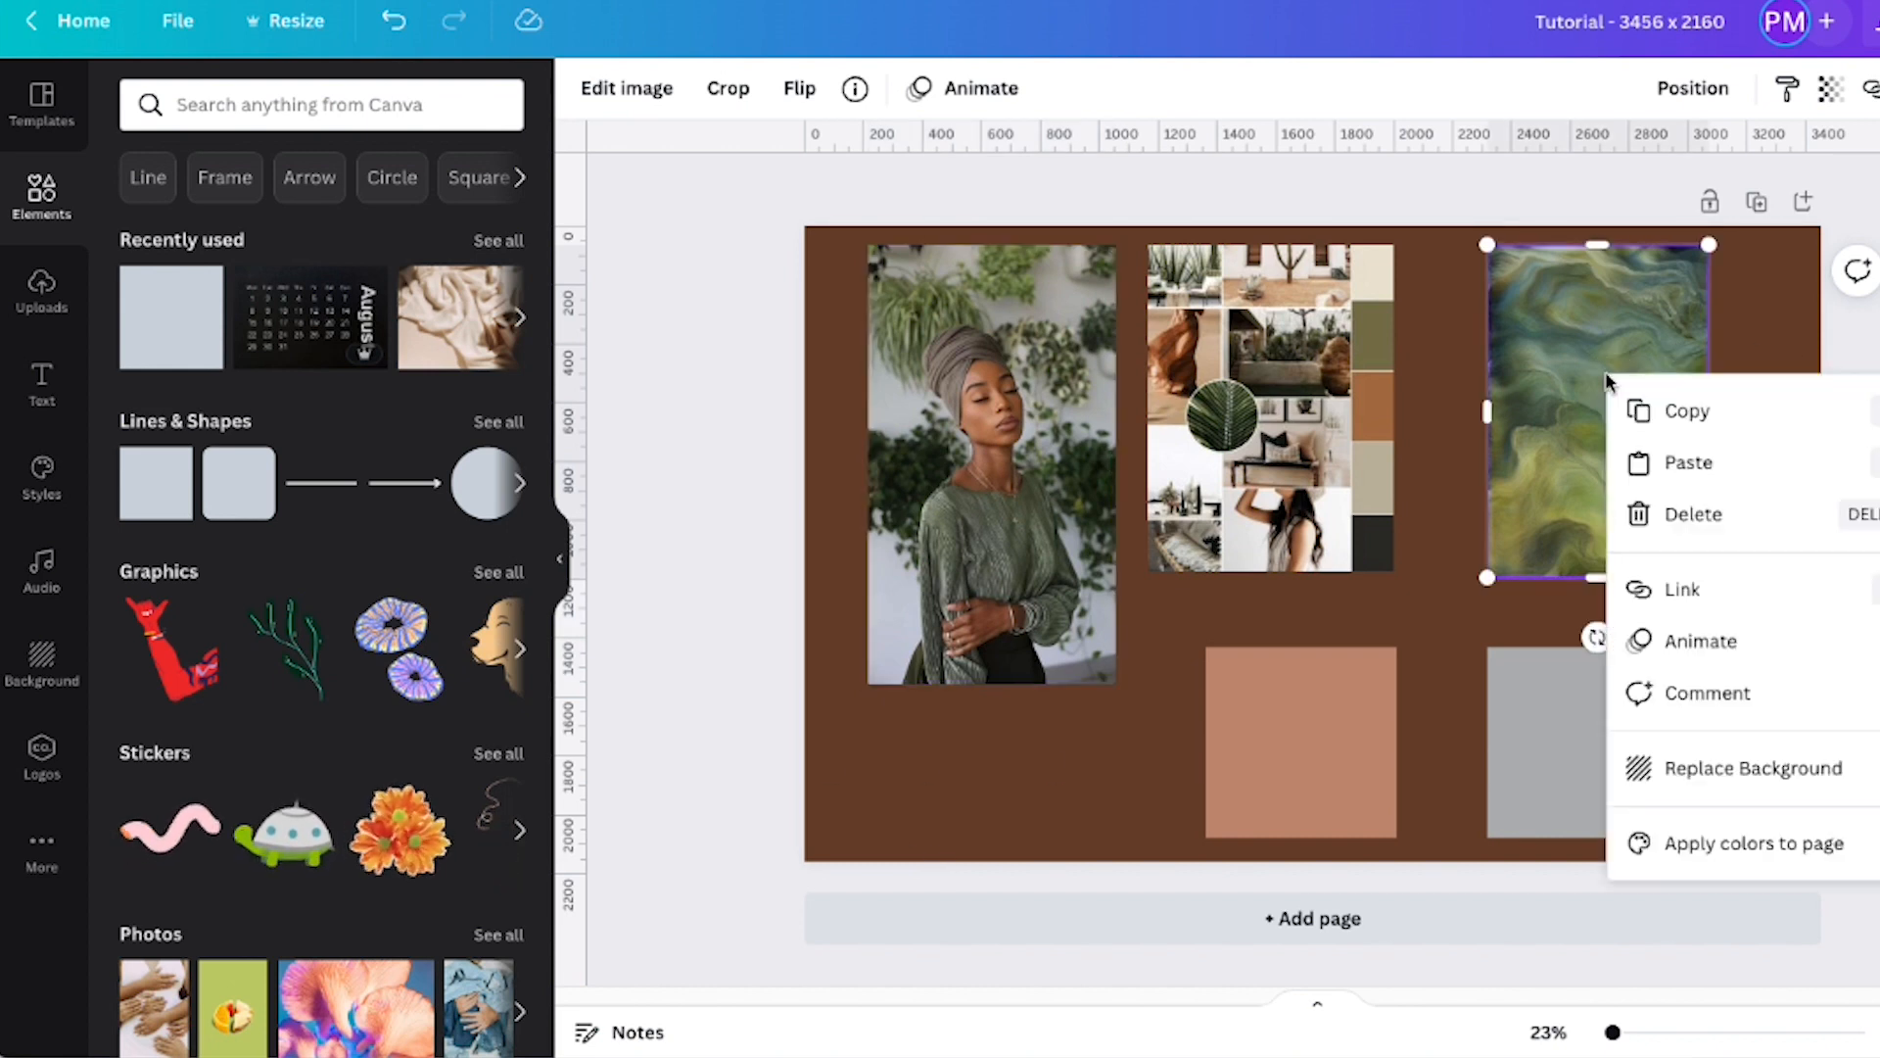
click(1681, 844)
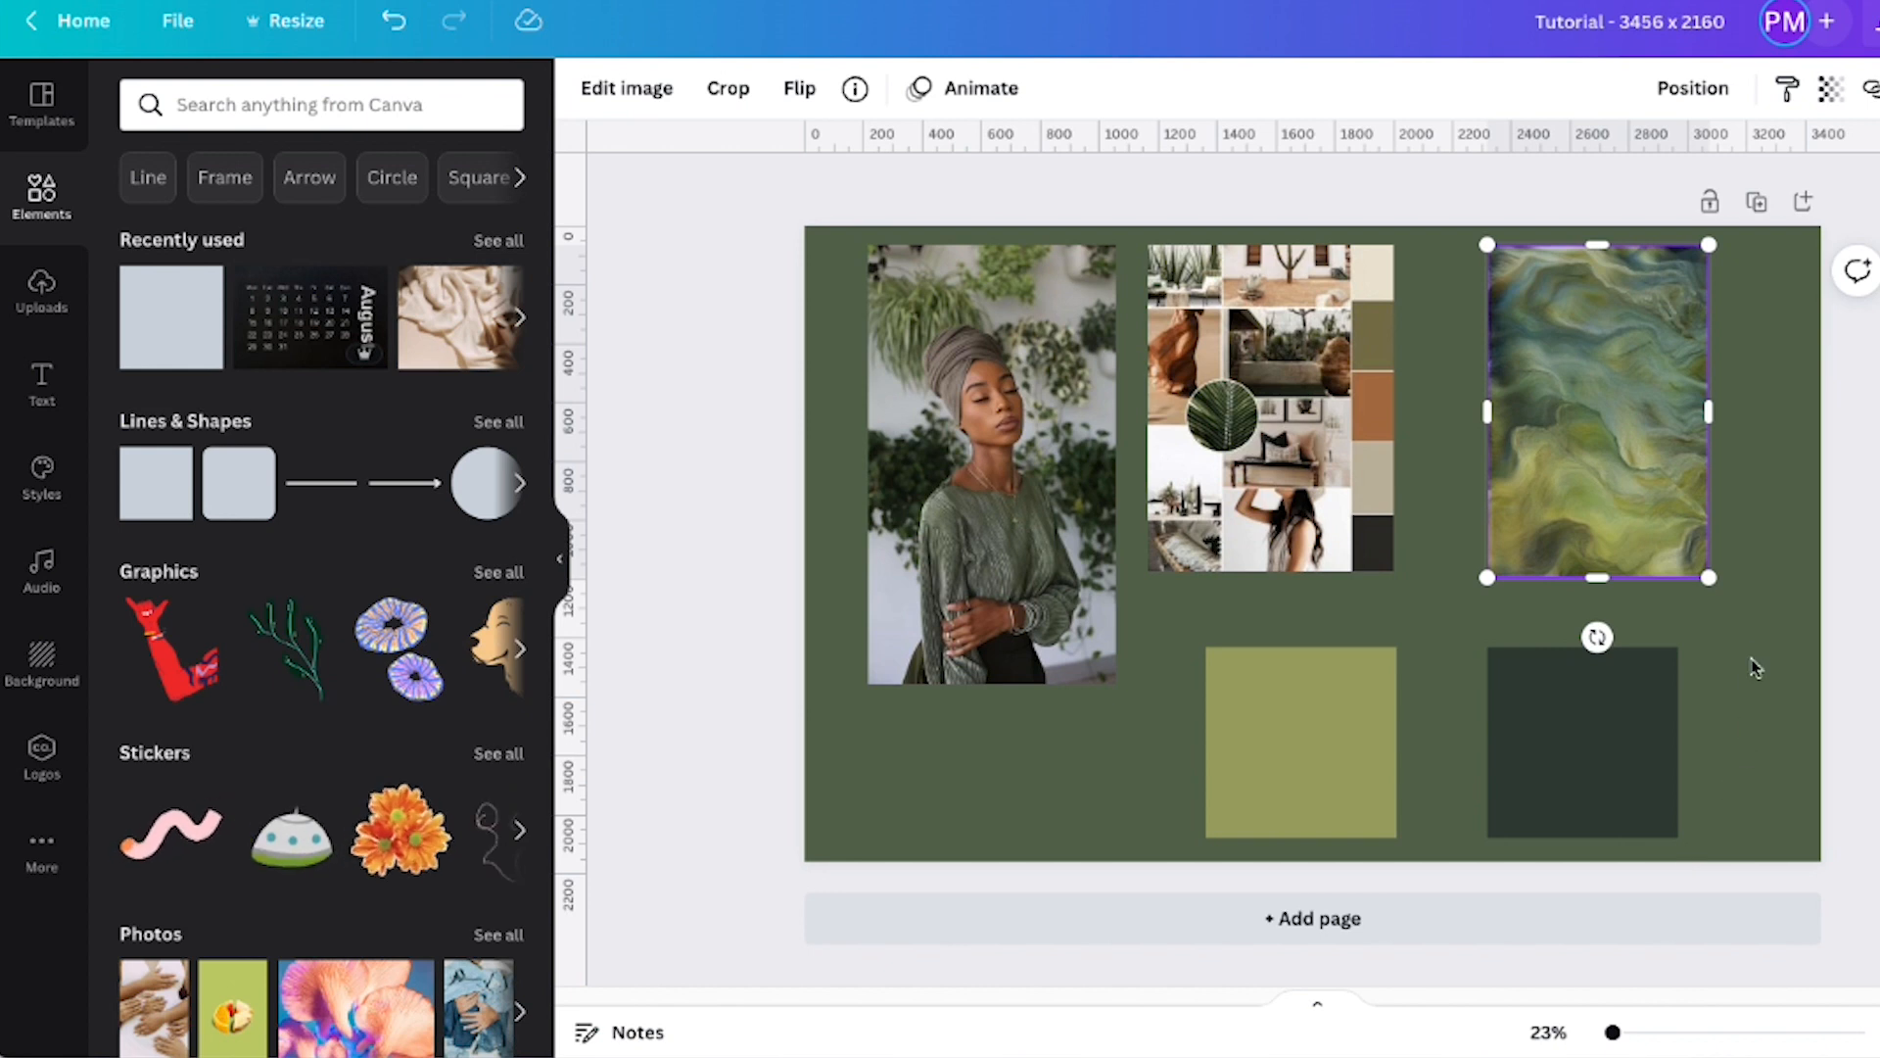
right_click(1559, 329)
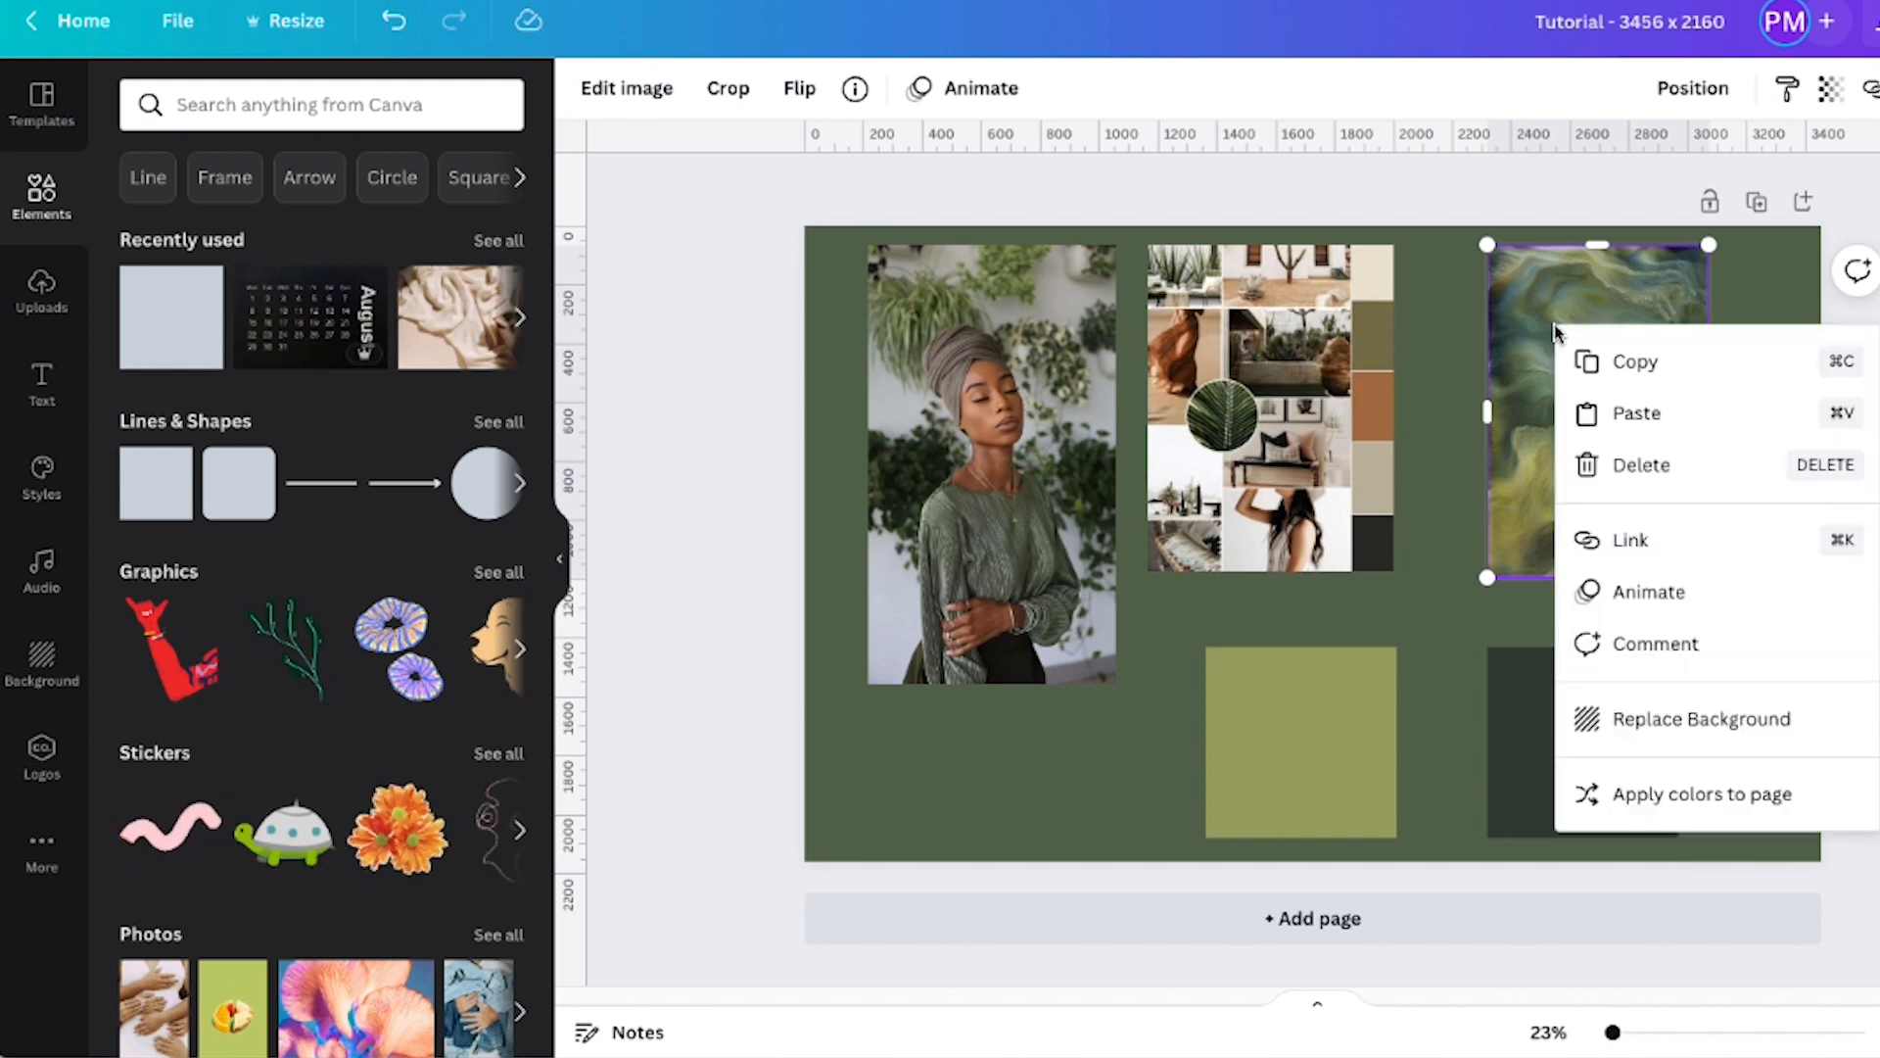
click(1643, 794)
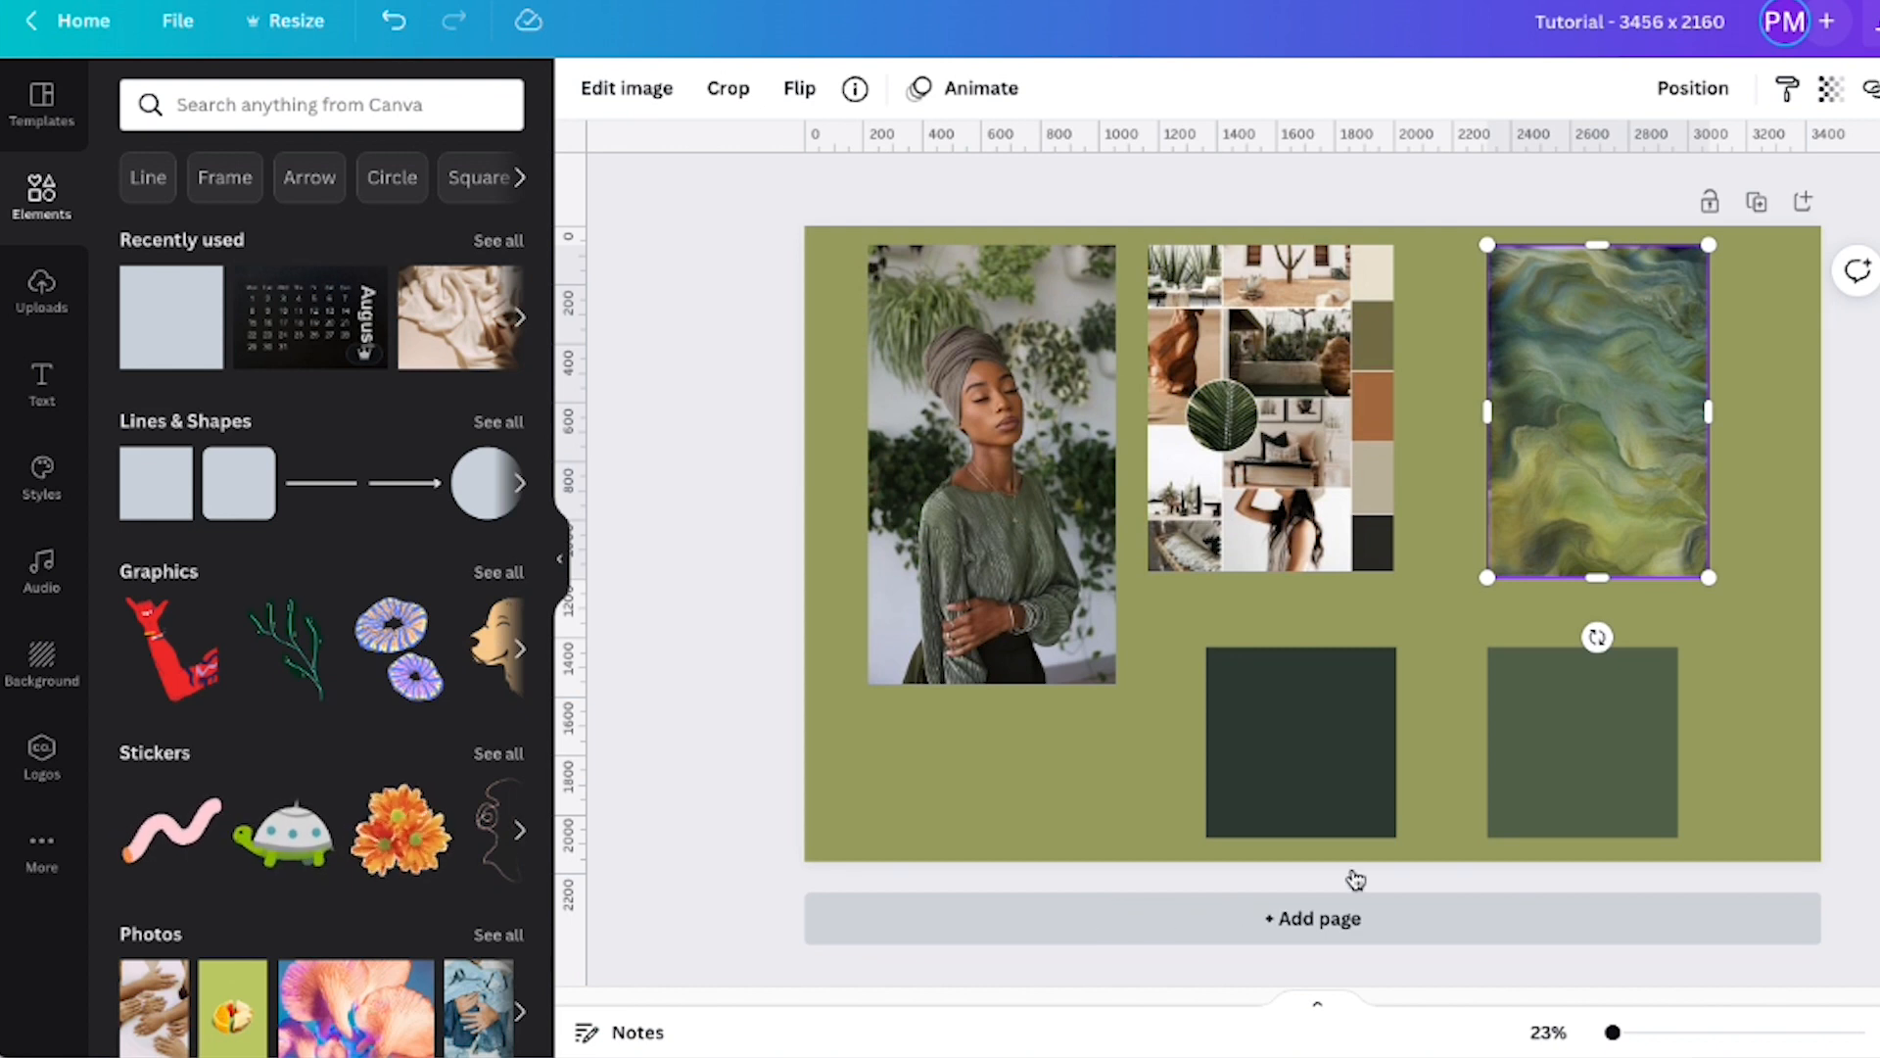
Apply the colors of the boho collage to the page and shuffle their arrangement once
click(1236, 416)
right_click(1235, 416)
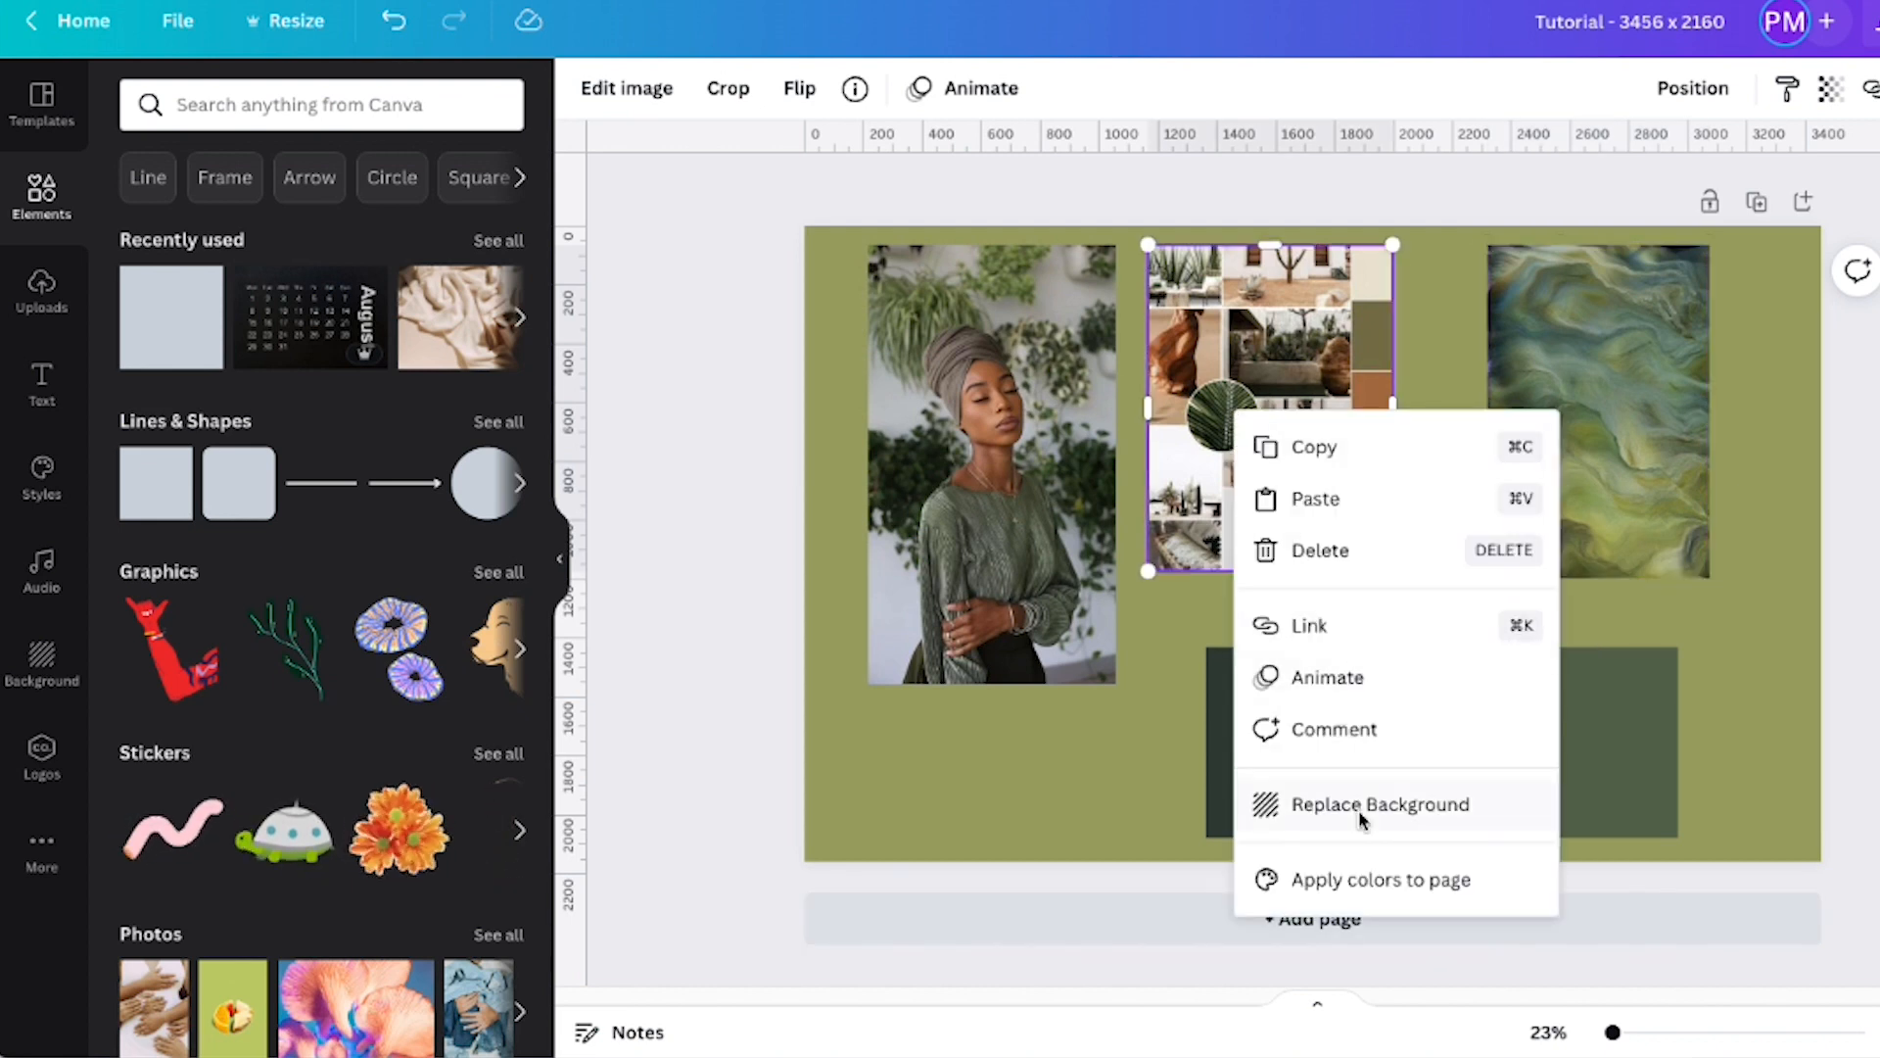
click(1357, 880)
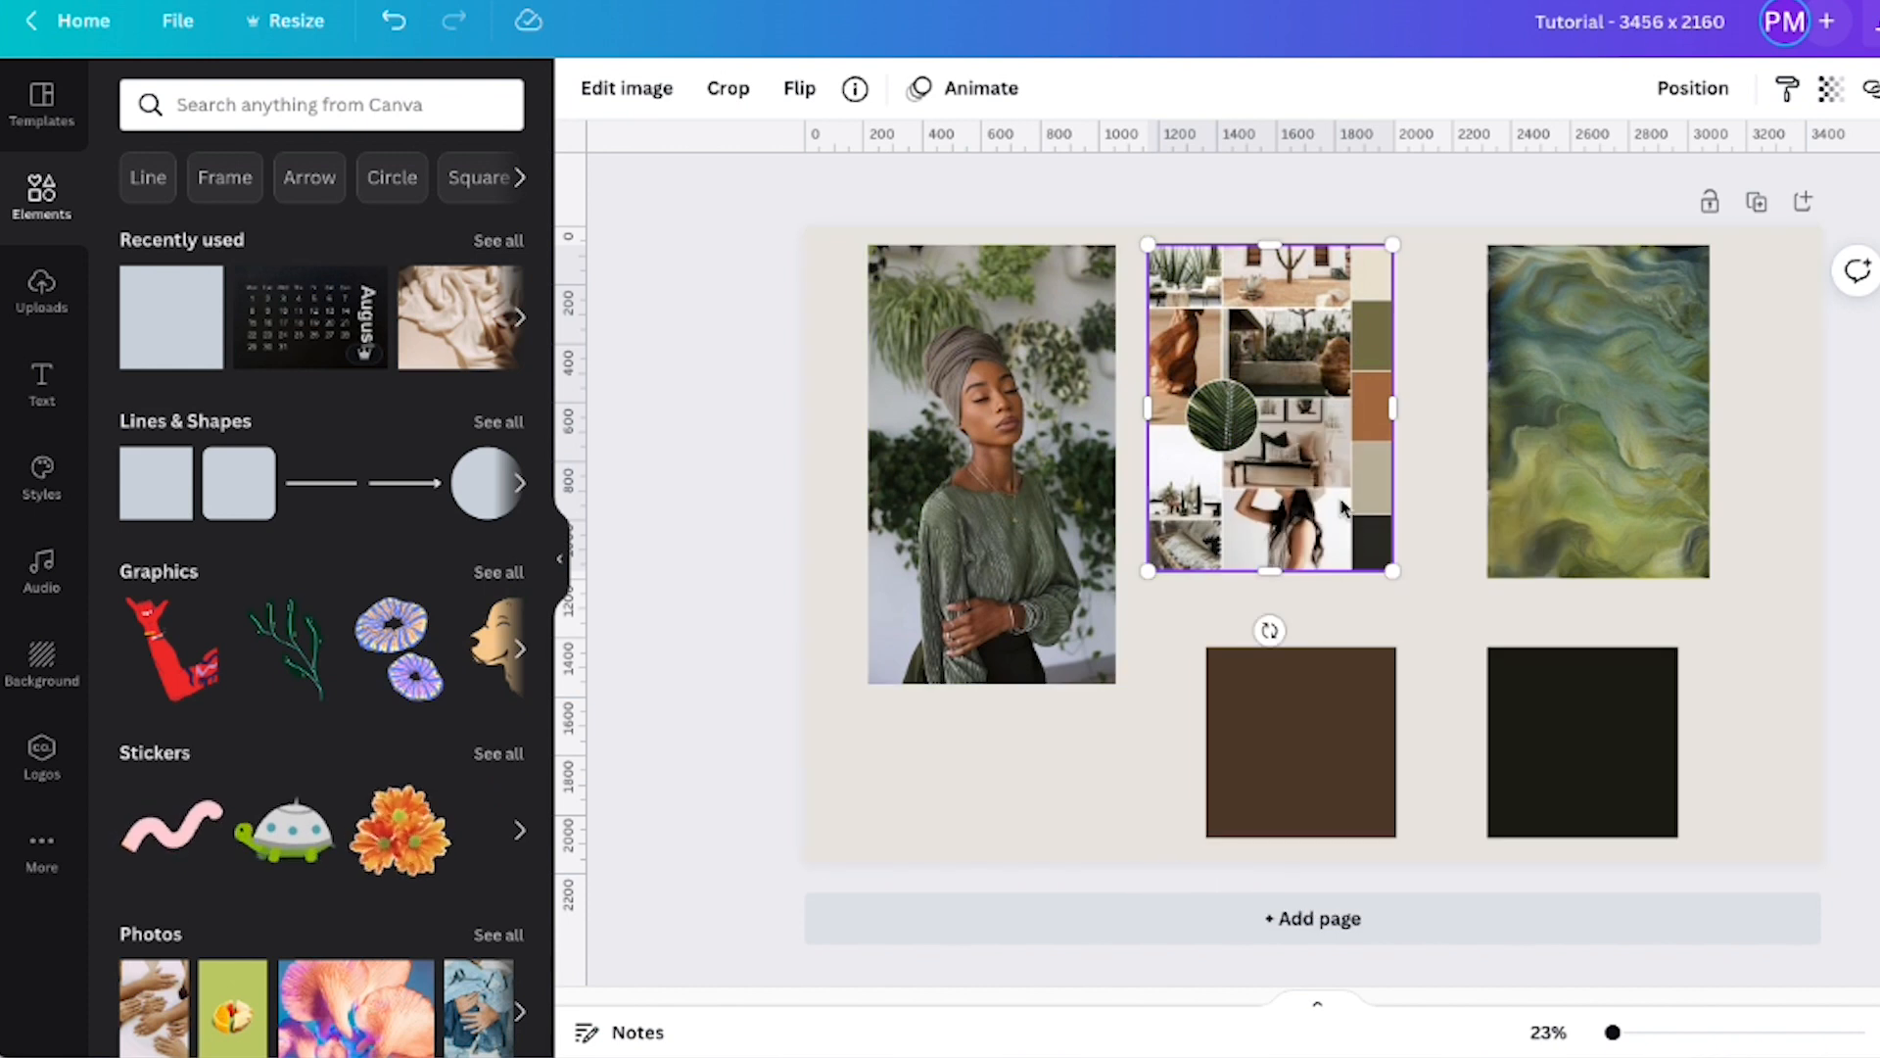
right_click(1297, 442)
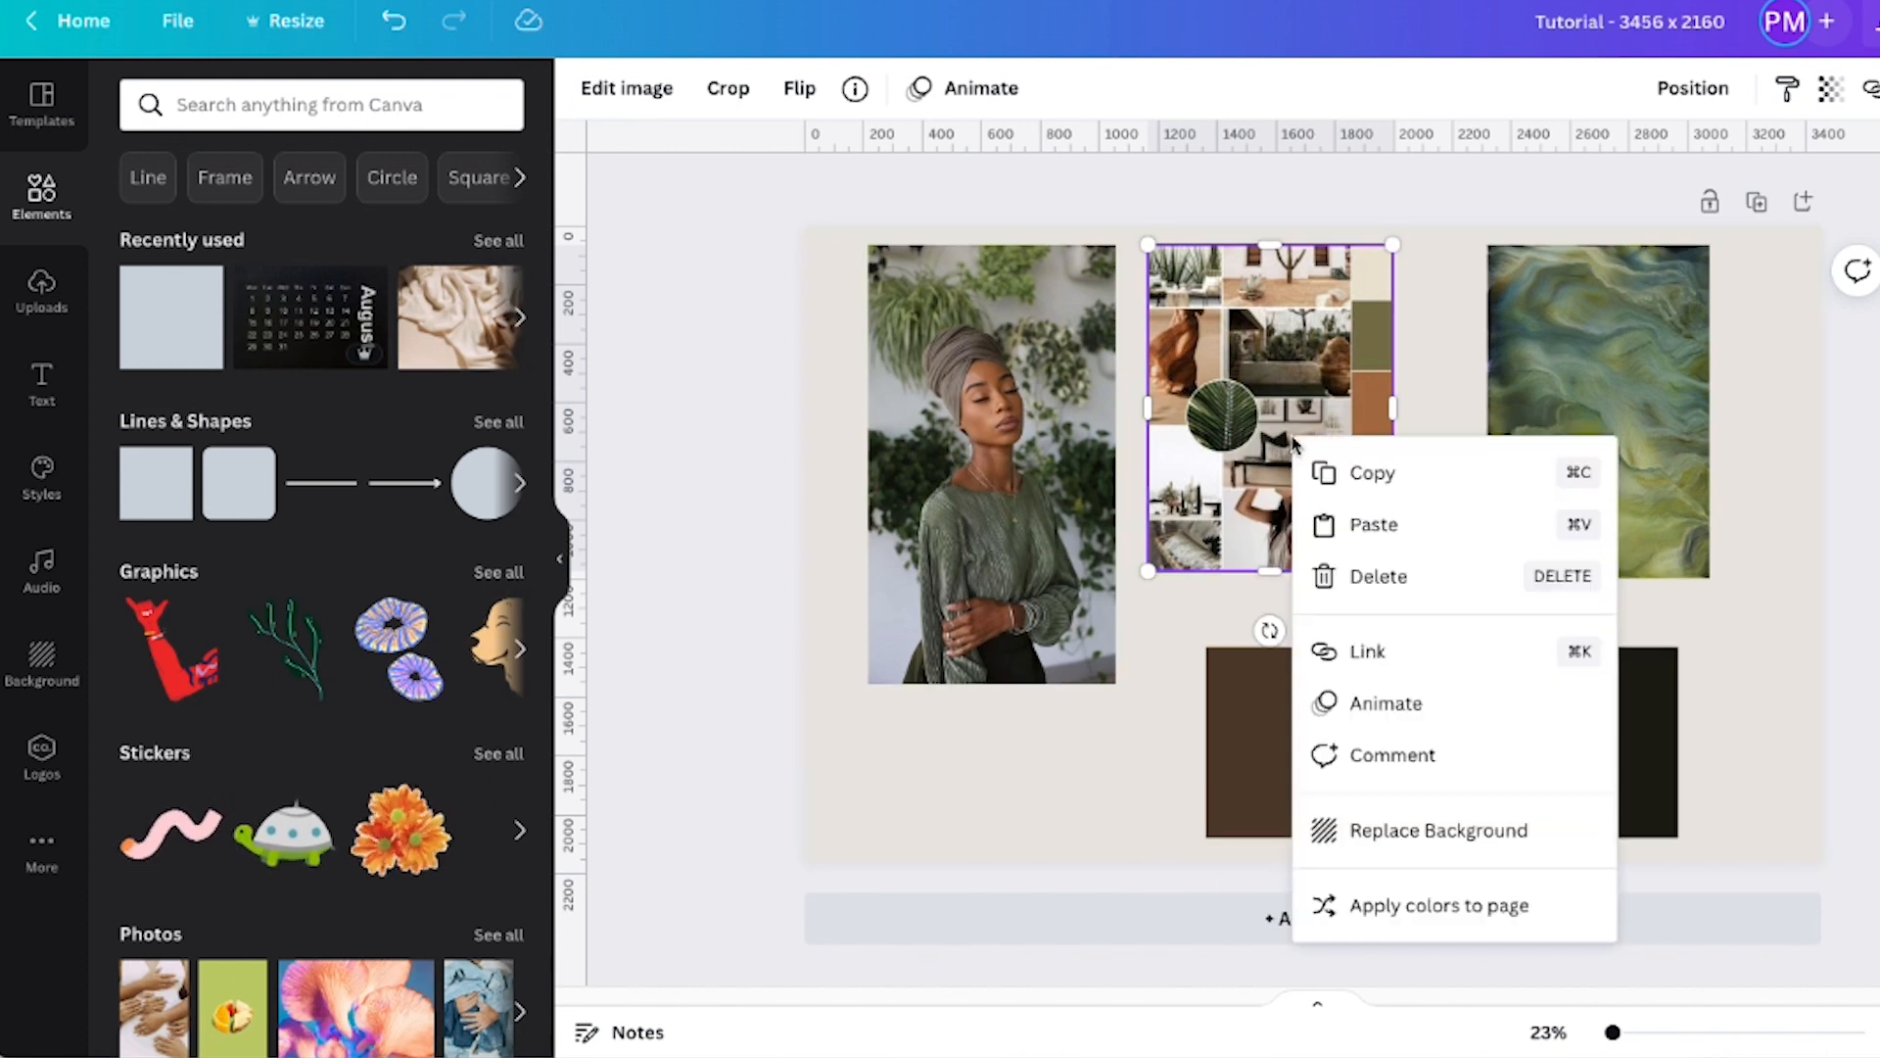
click(1398, 916)
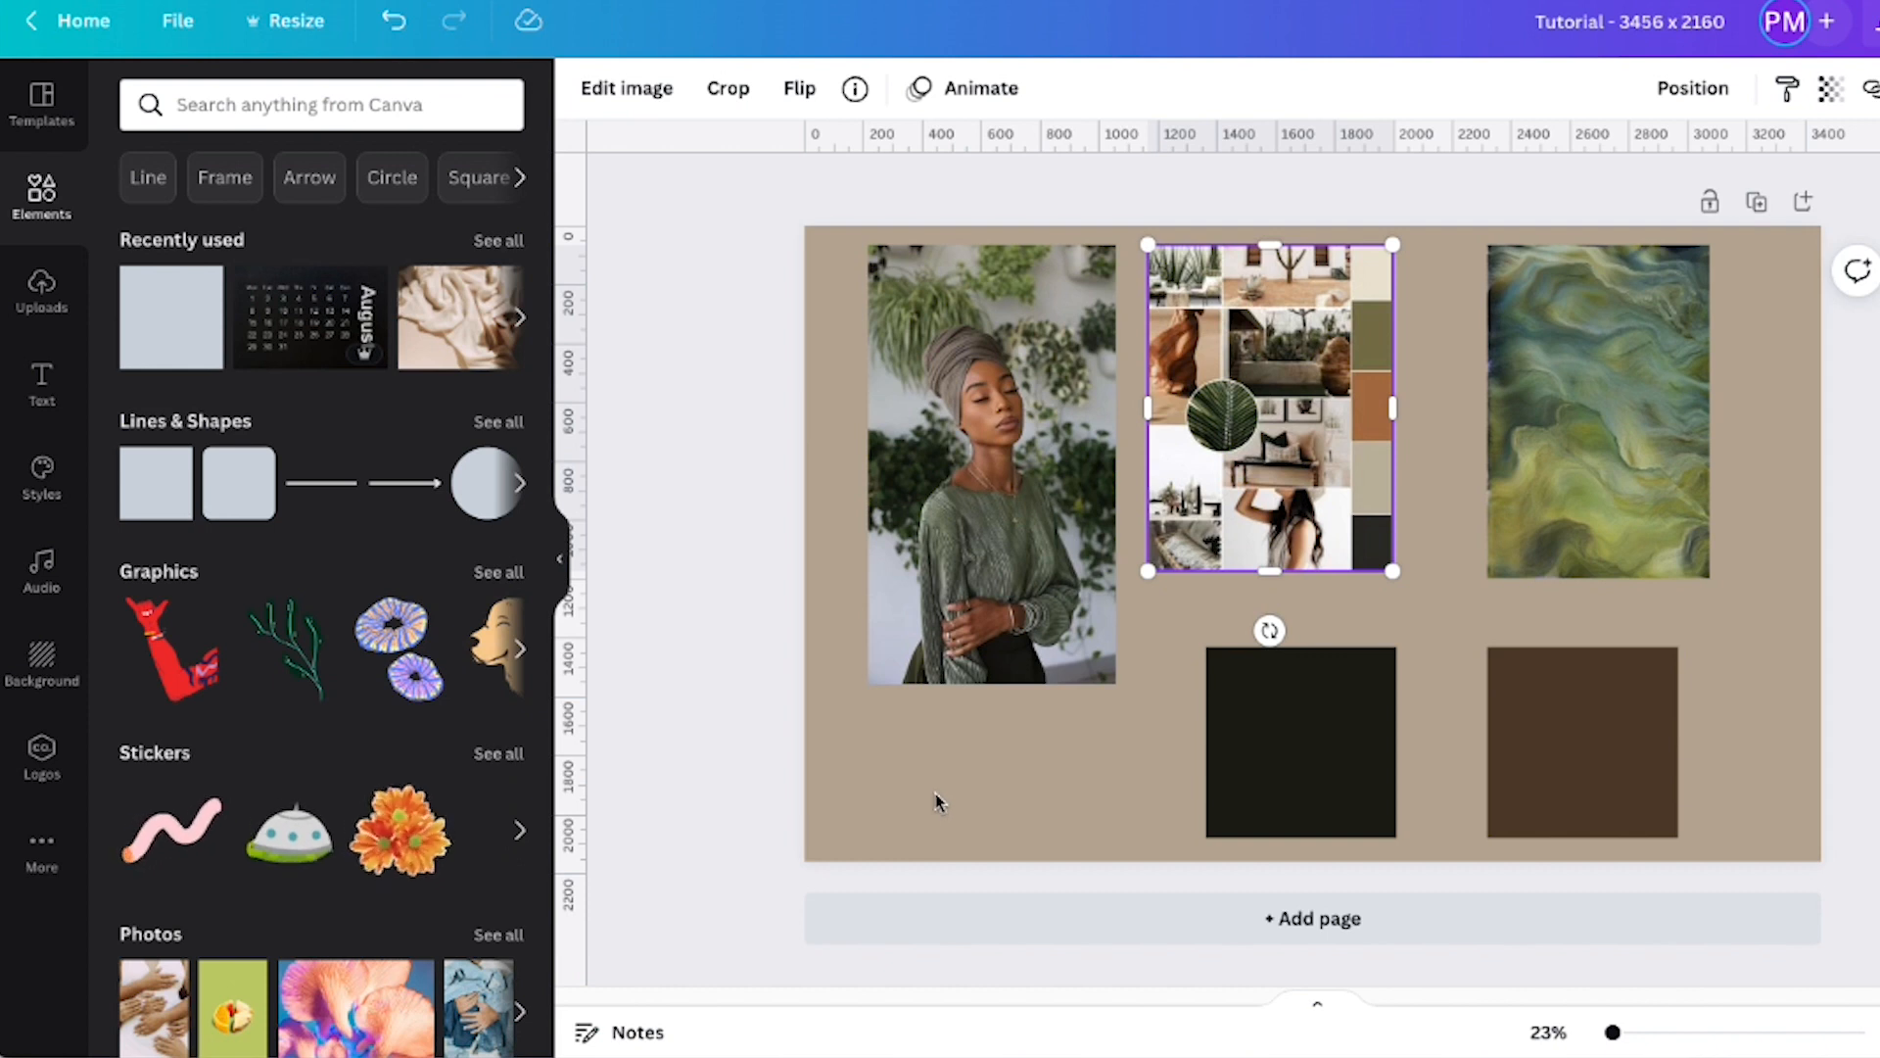
Add a heading text to the page and place it below the woman's photo
click(32, 385)
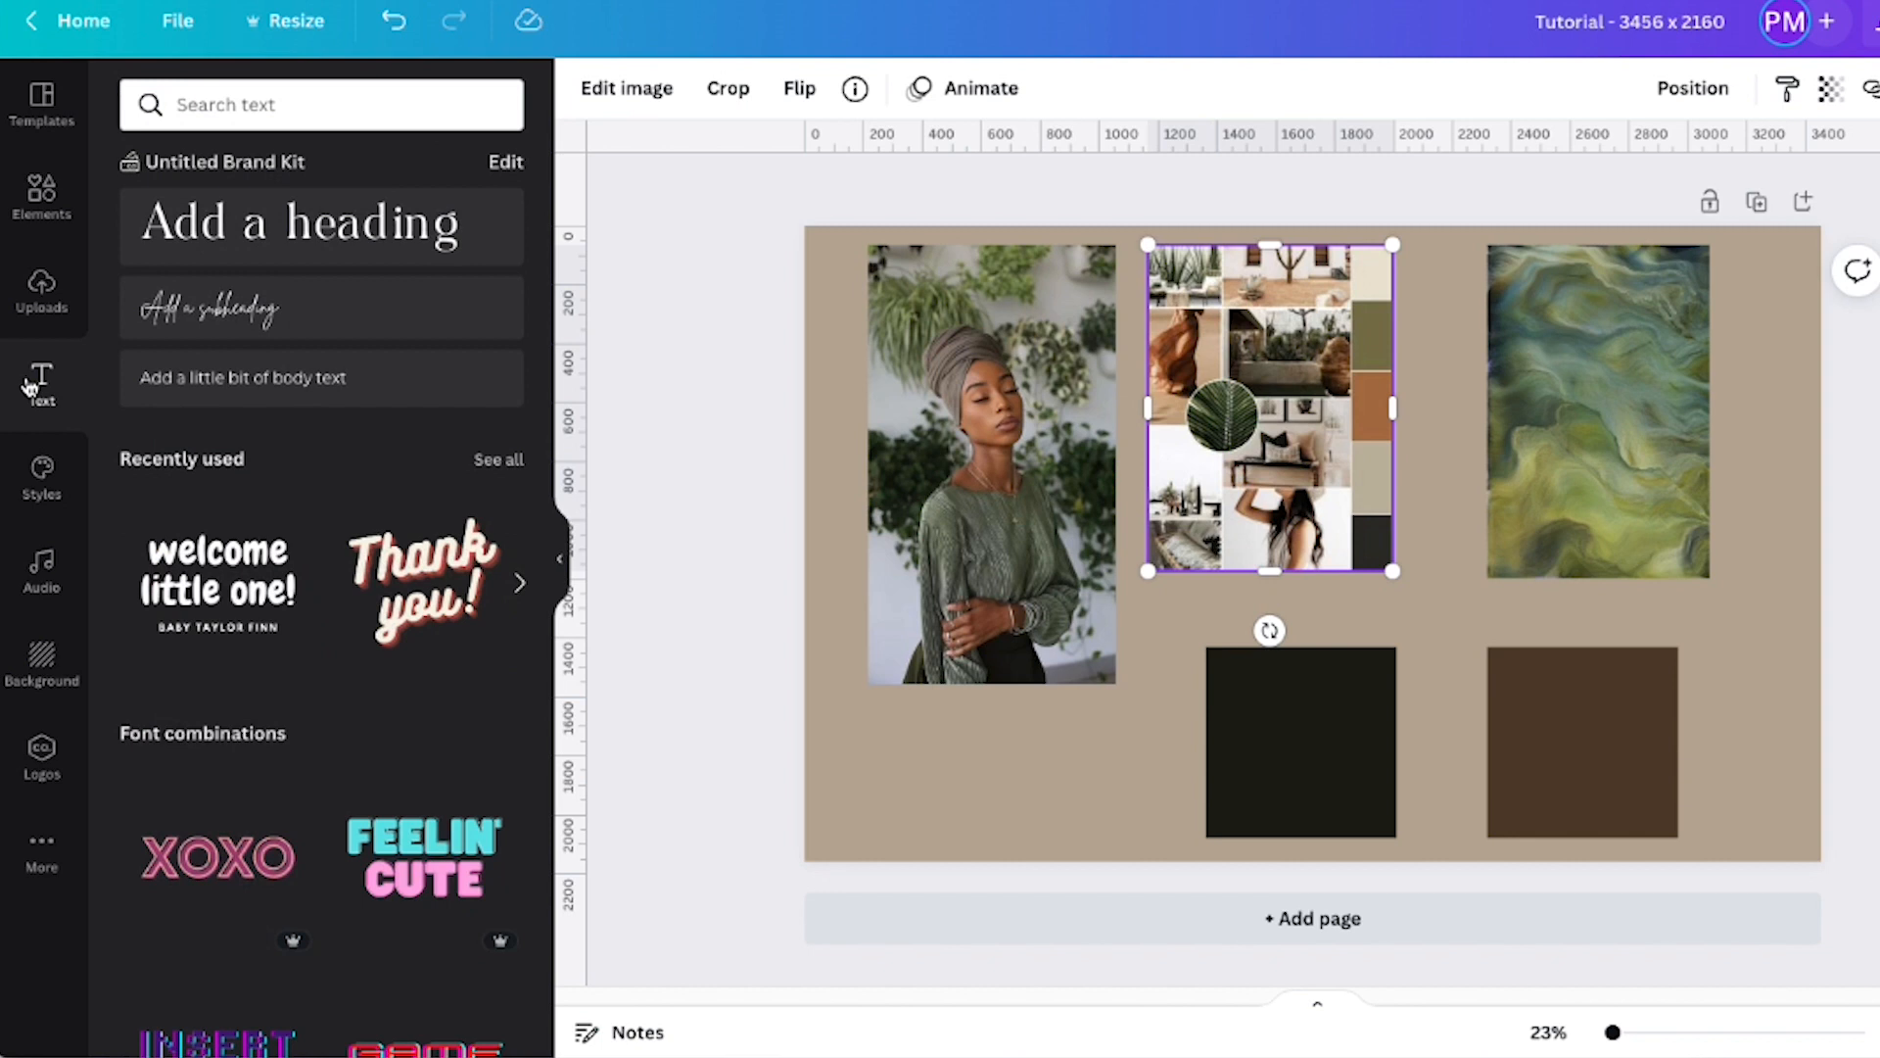
click(276, 252)
drag(1147, 571, 946, 560)
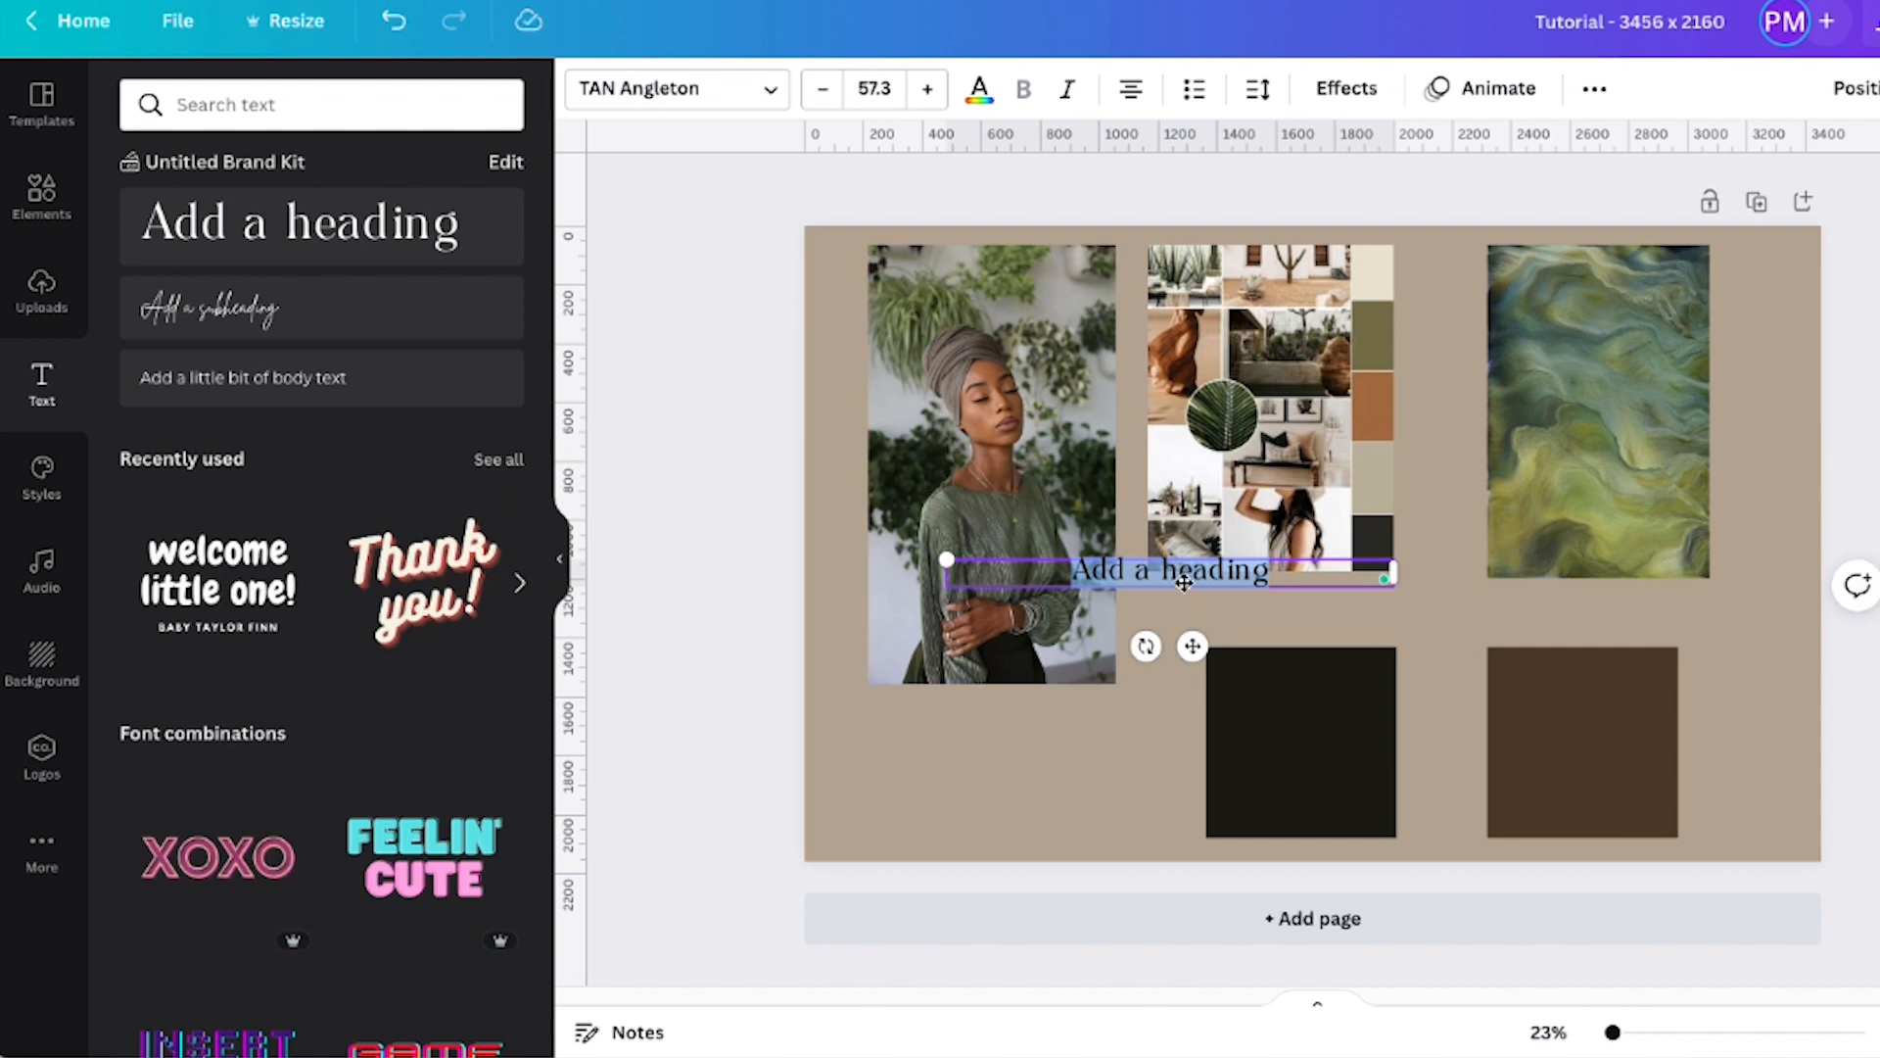
click(1175, 570)
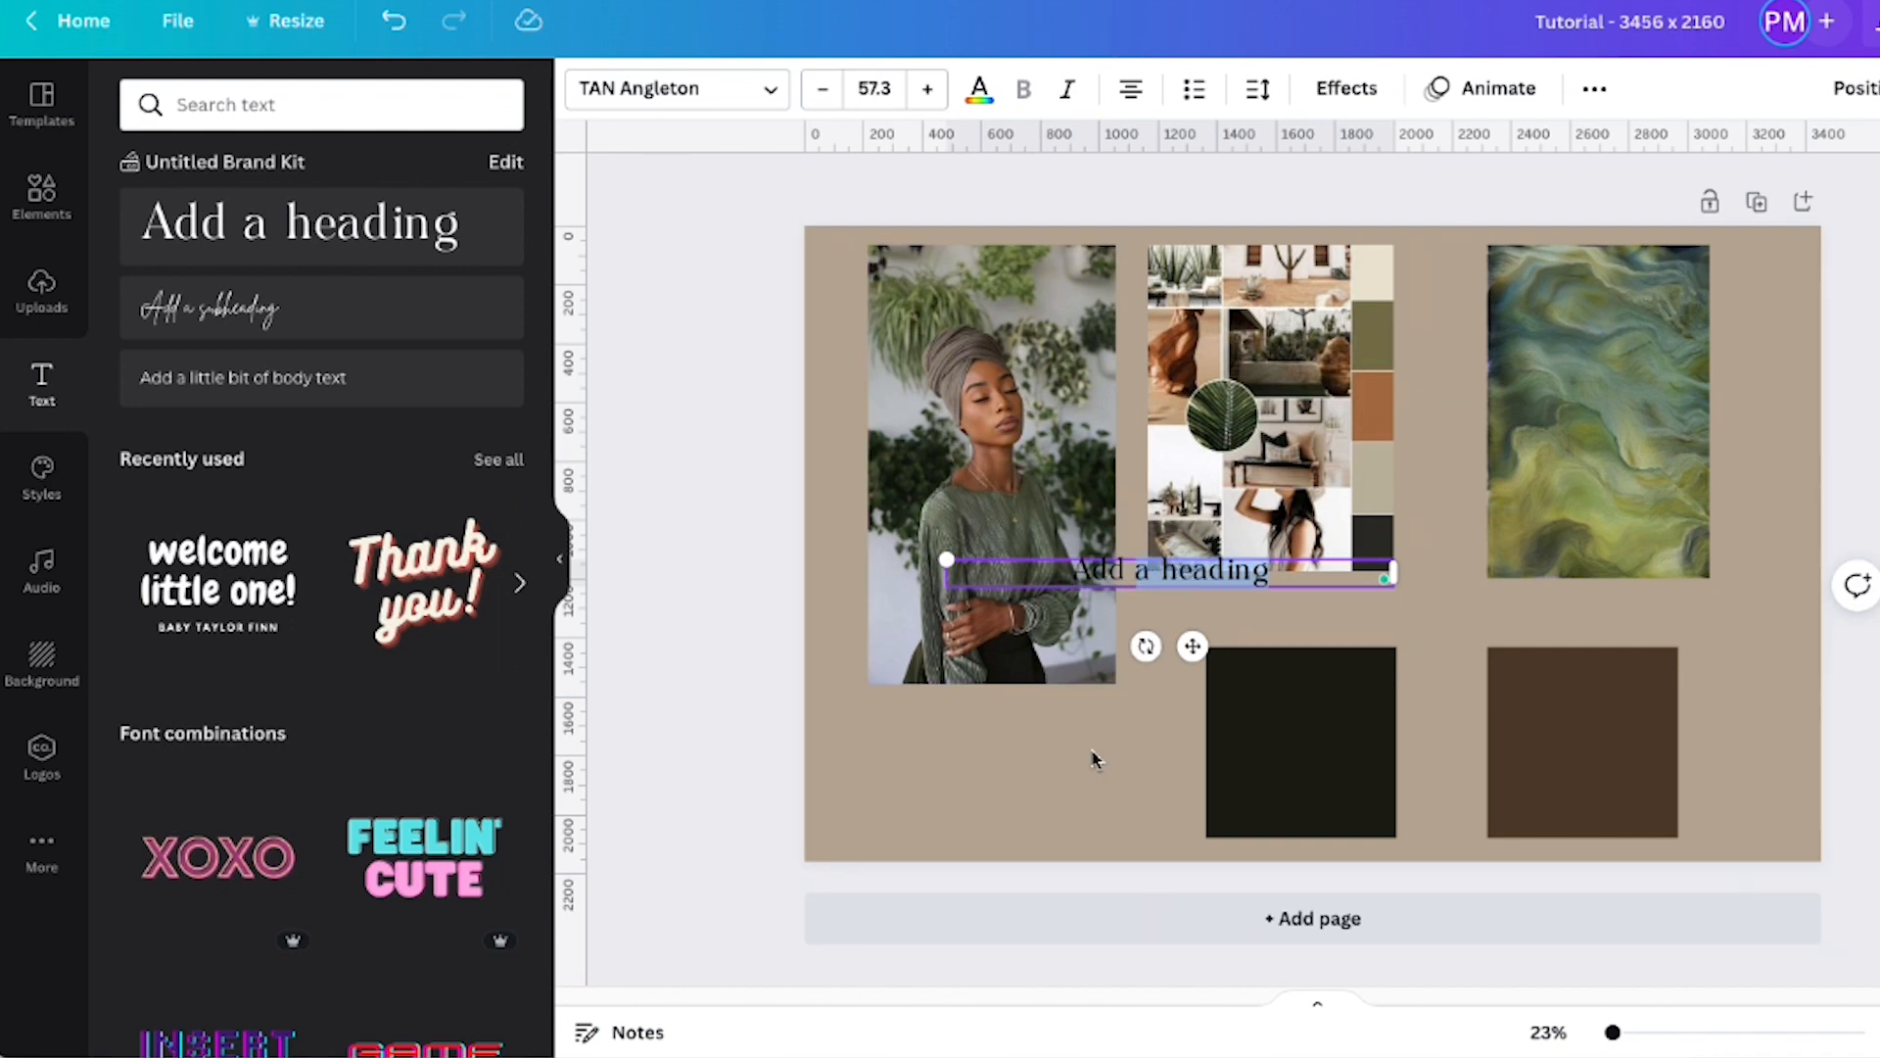
click(1104, 789)
drag(1136, 579, 1013, 764)
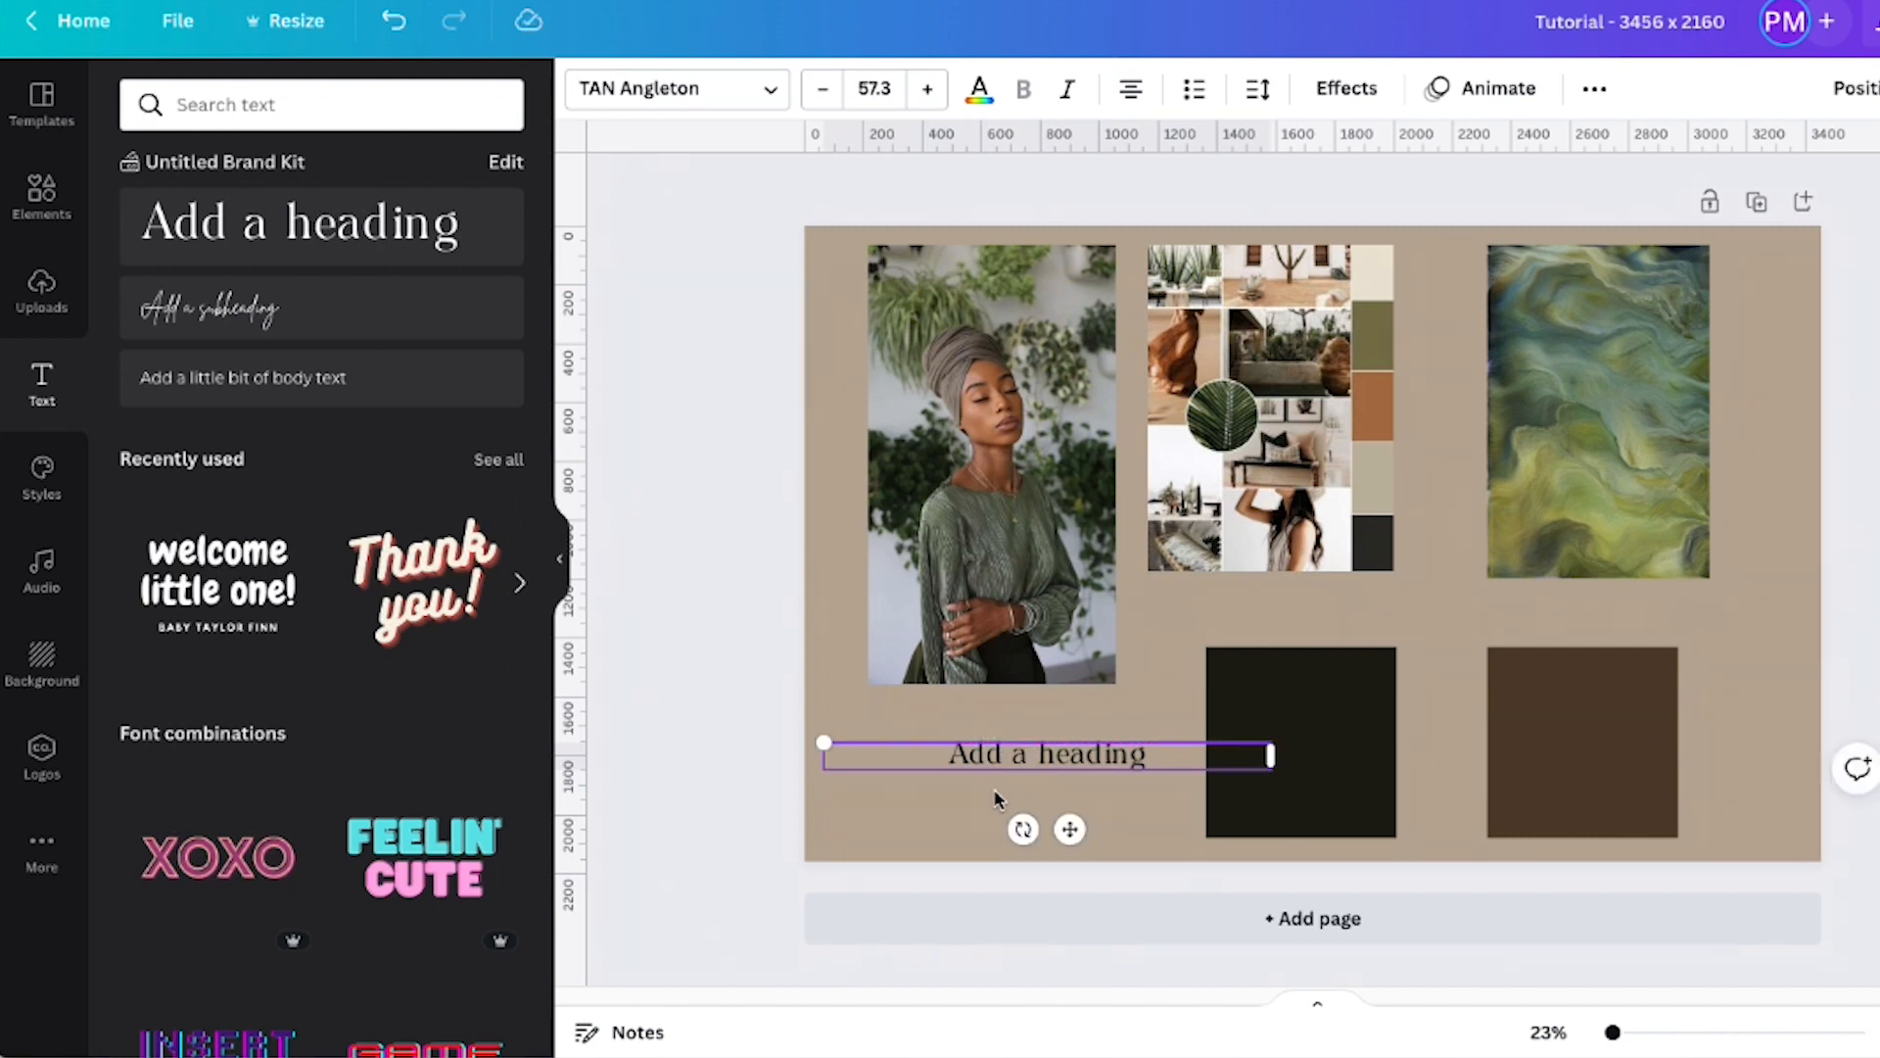
Try several photo colors on the heading, ending with the dark green from the marbled image's palette
click(980, 106)
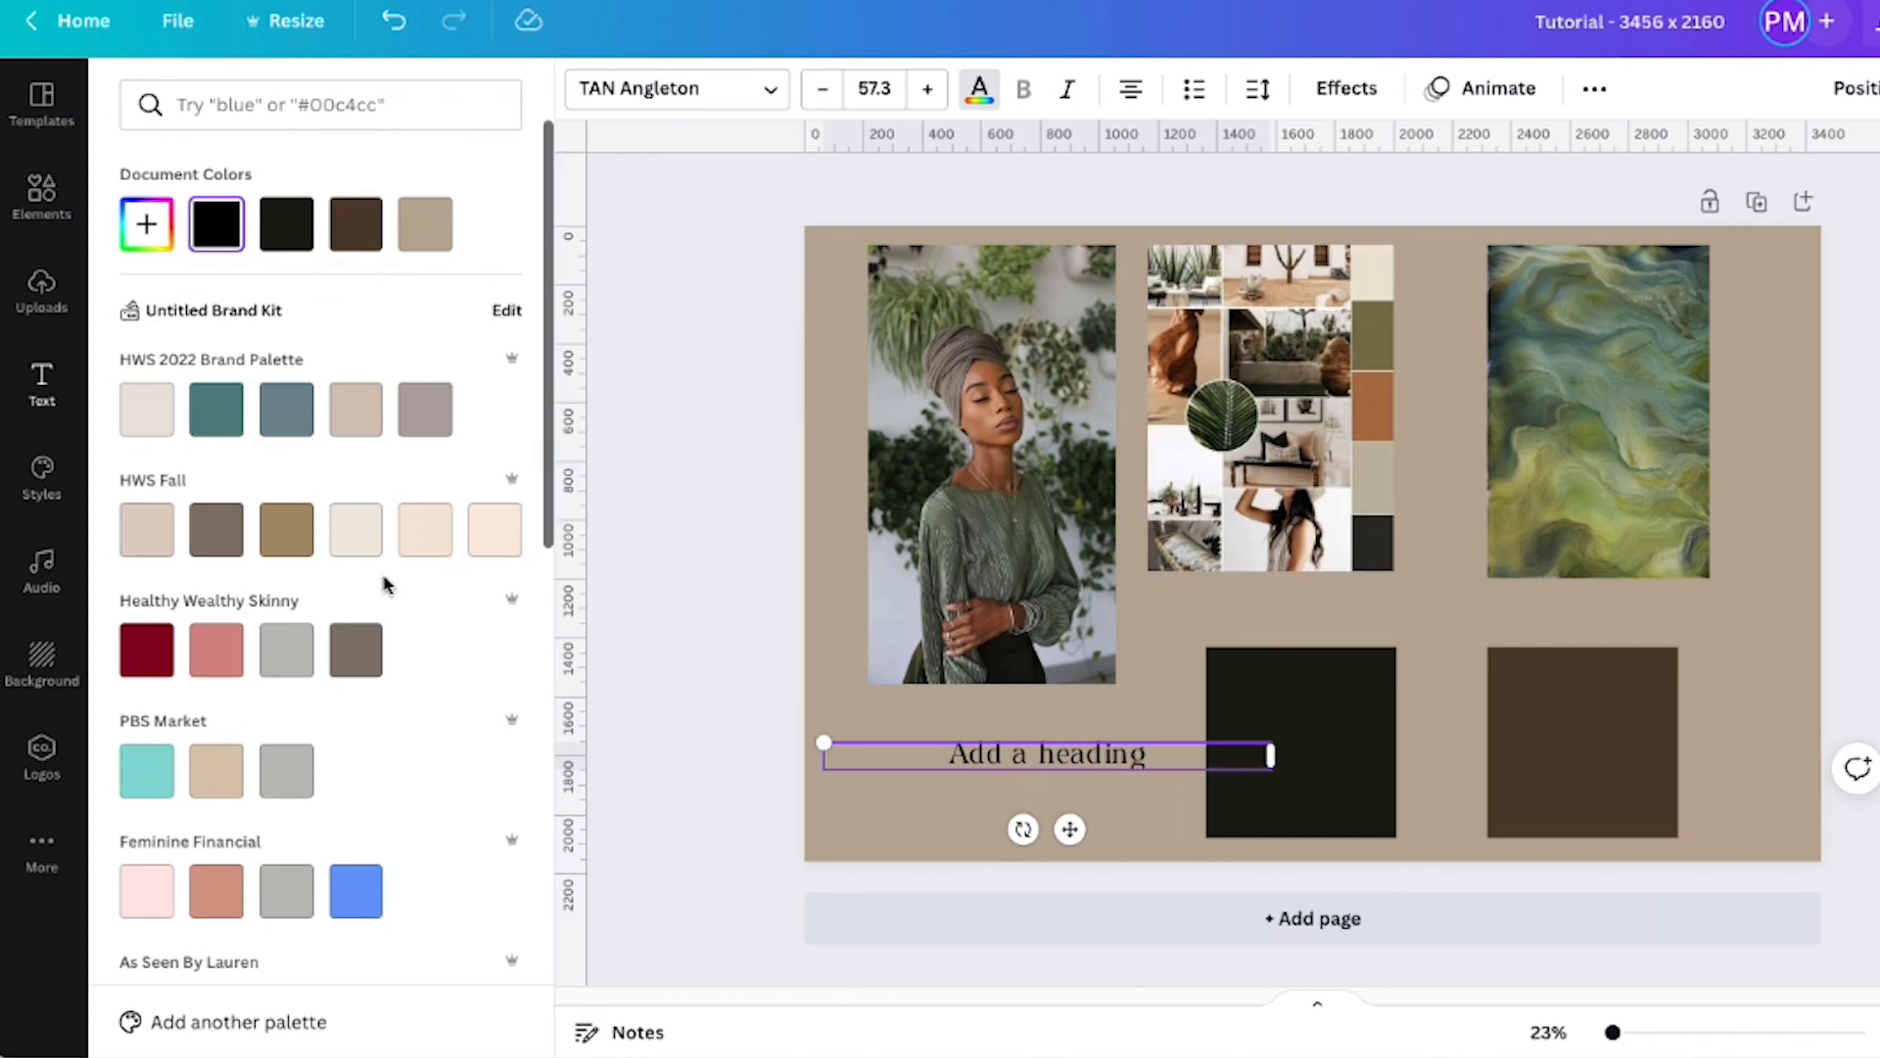
scroll(323, 468, down, 4)
scroll(317, 460, down, 7)
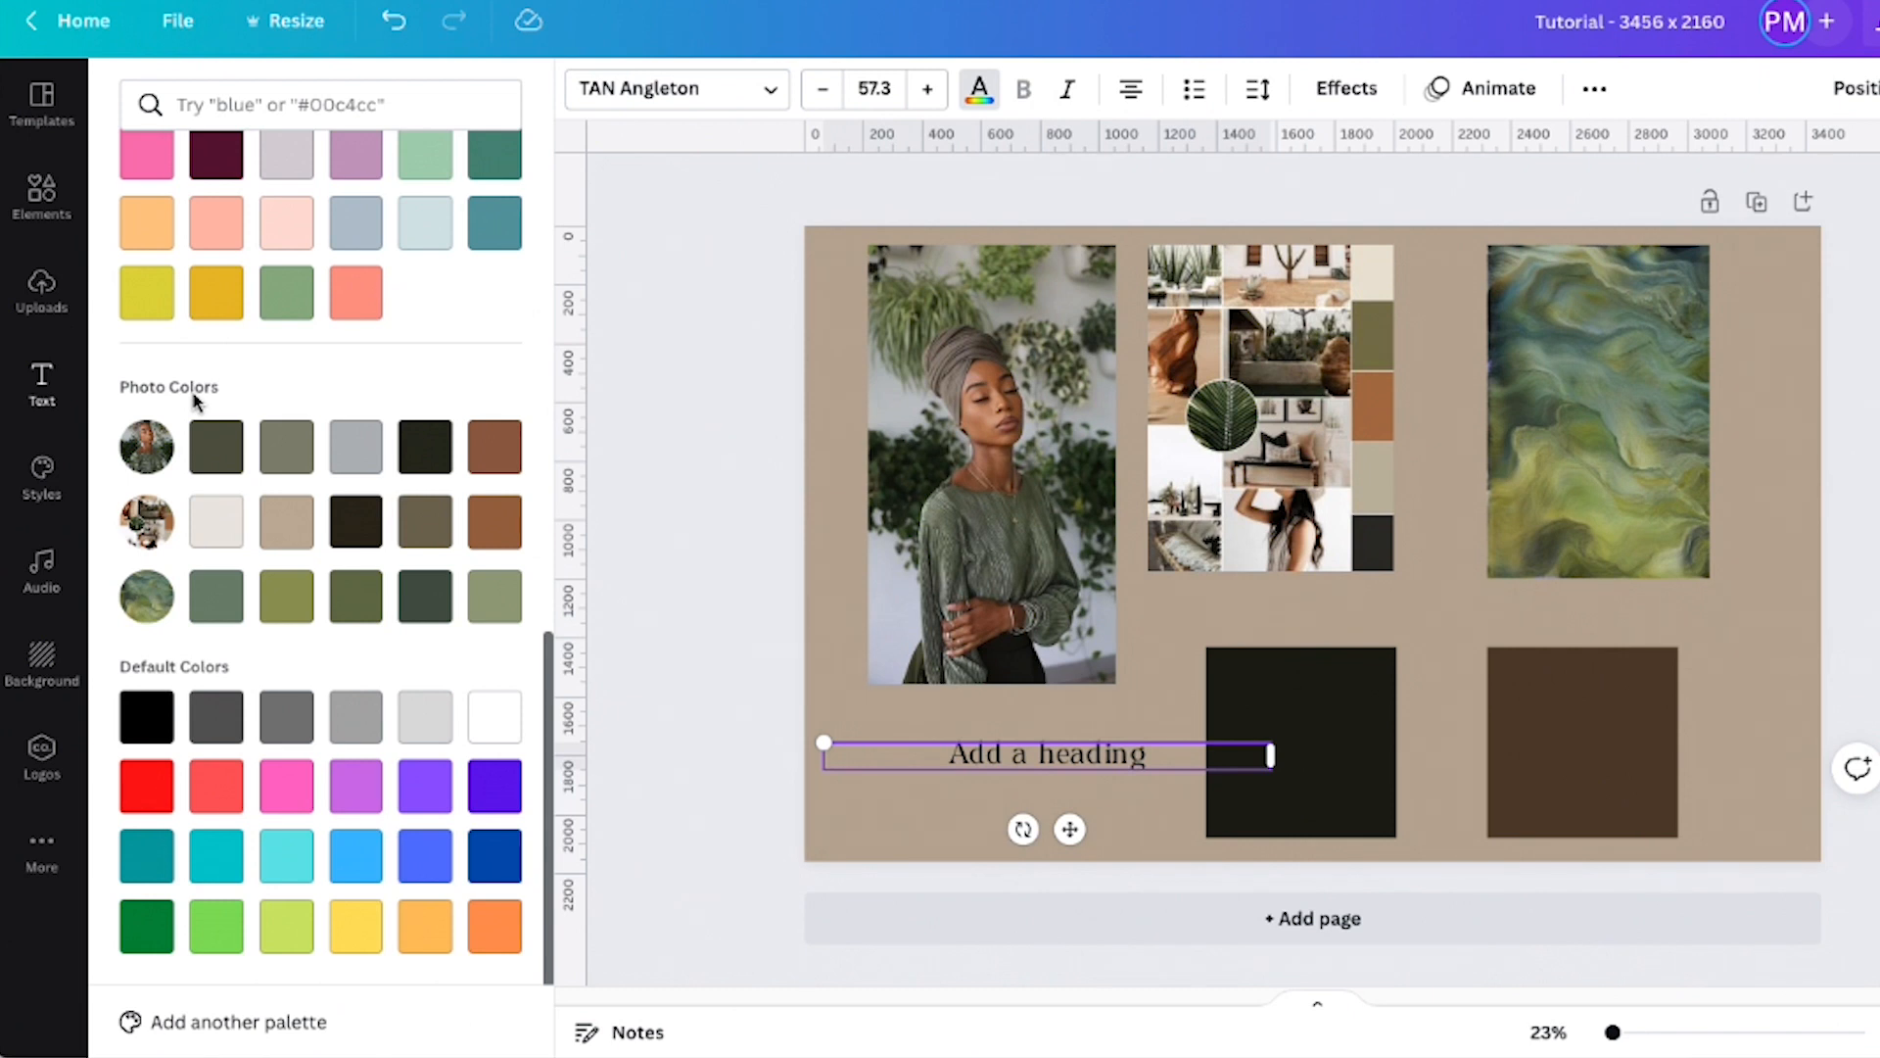
click(495, 446)
click(423, 522)
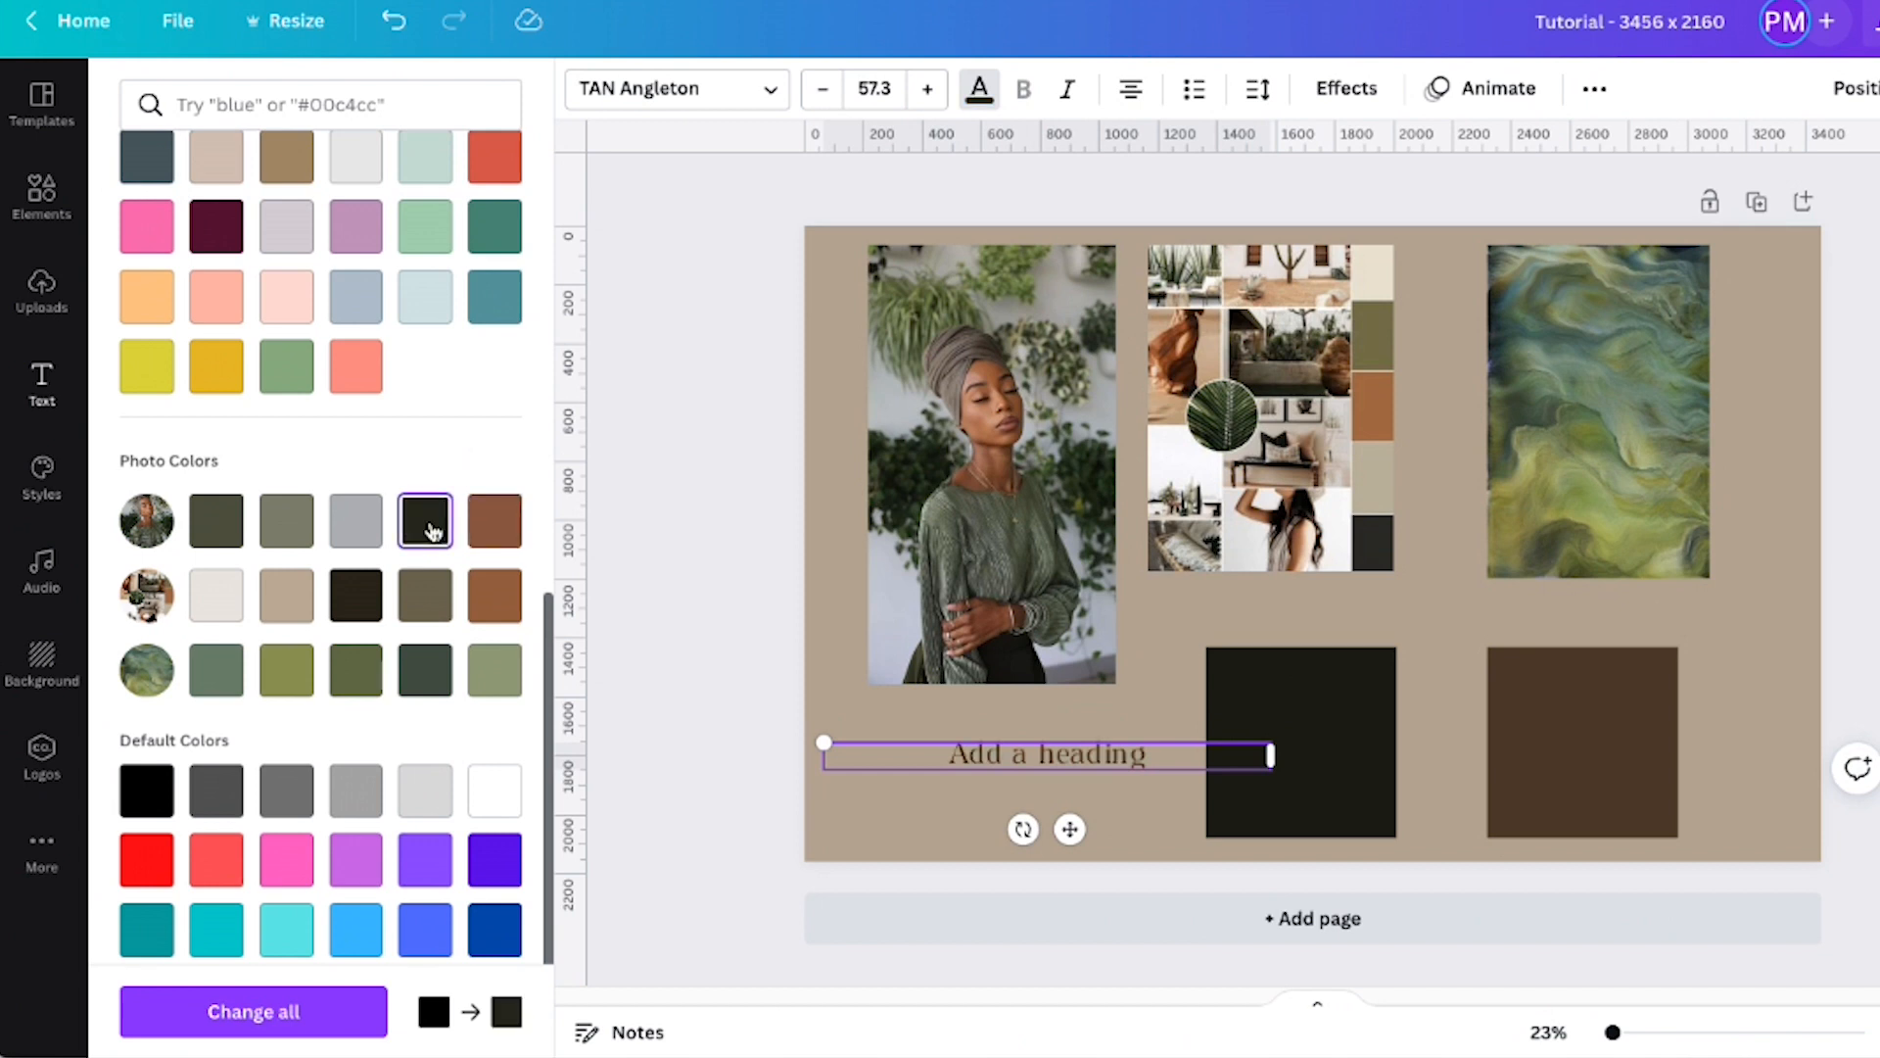
click(213, 666)
click(424, 682)
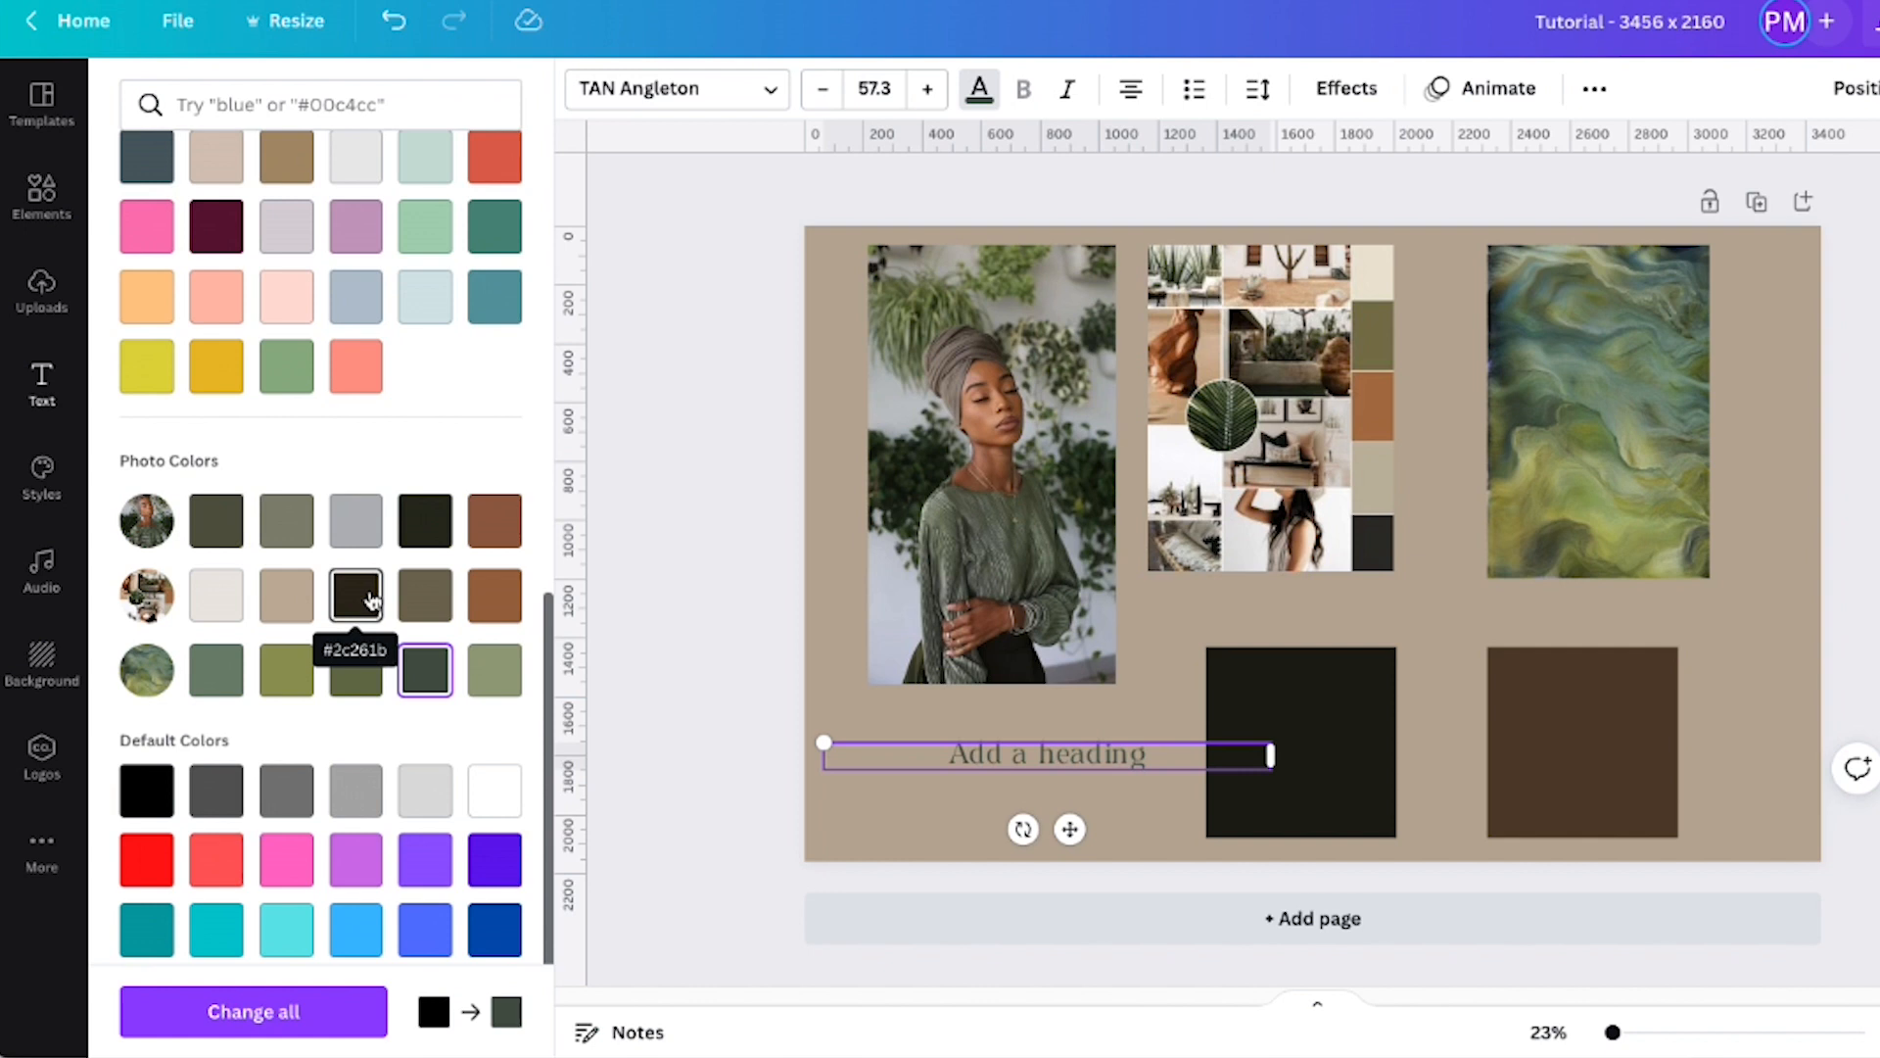
scroll(370, 599, up, 10)
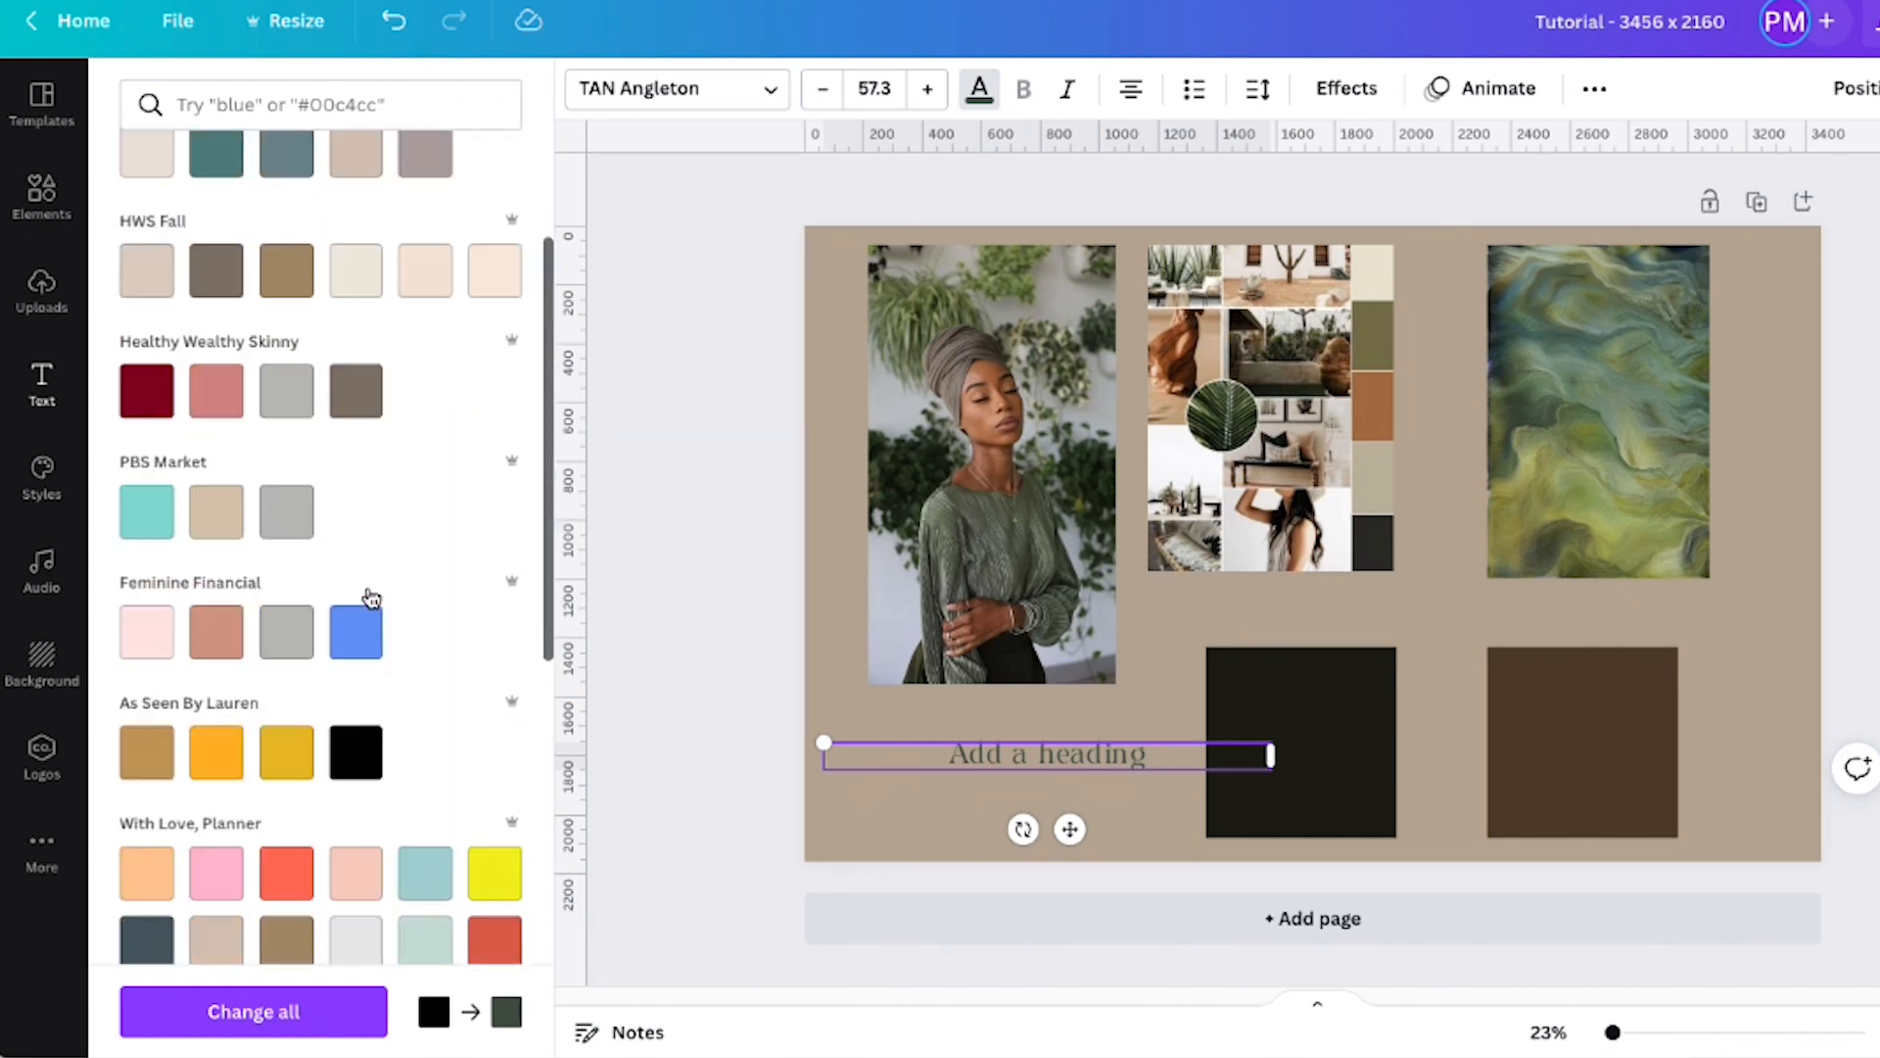
scroll(370, 600, down, 7)
scroll(370, 598, down, 4)
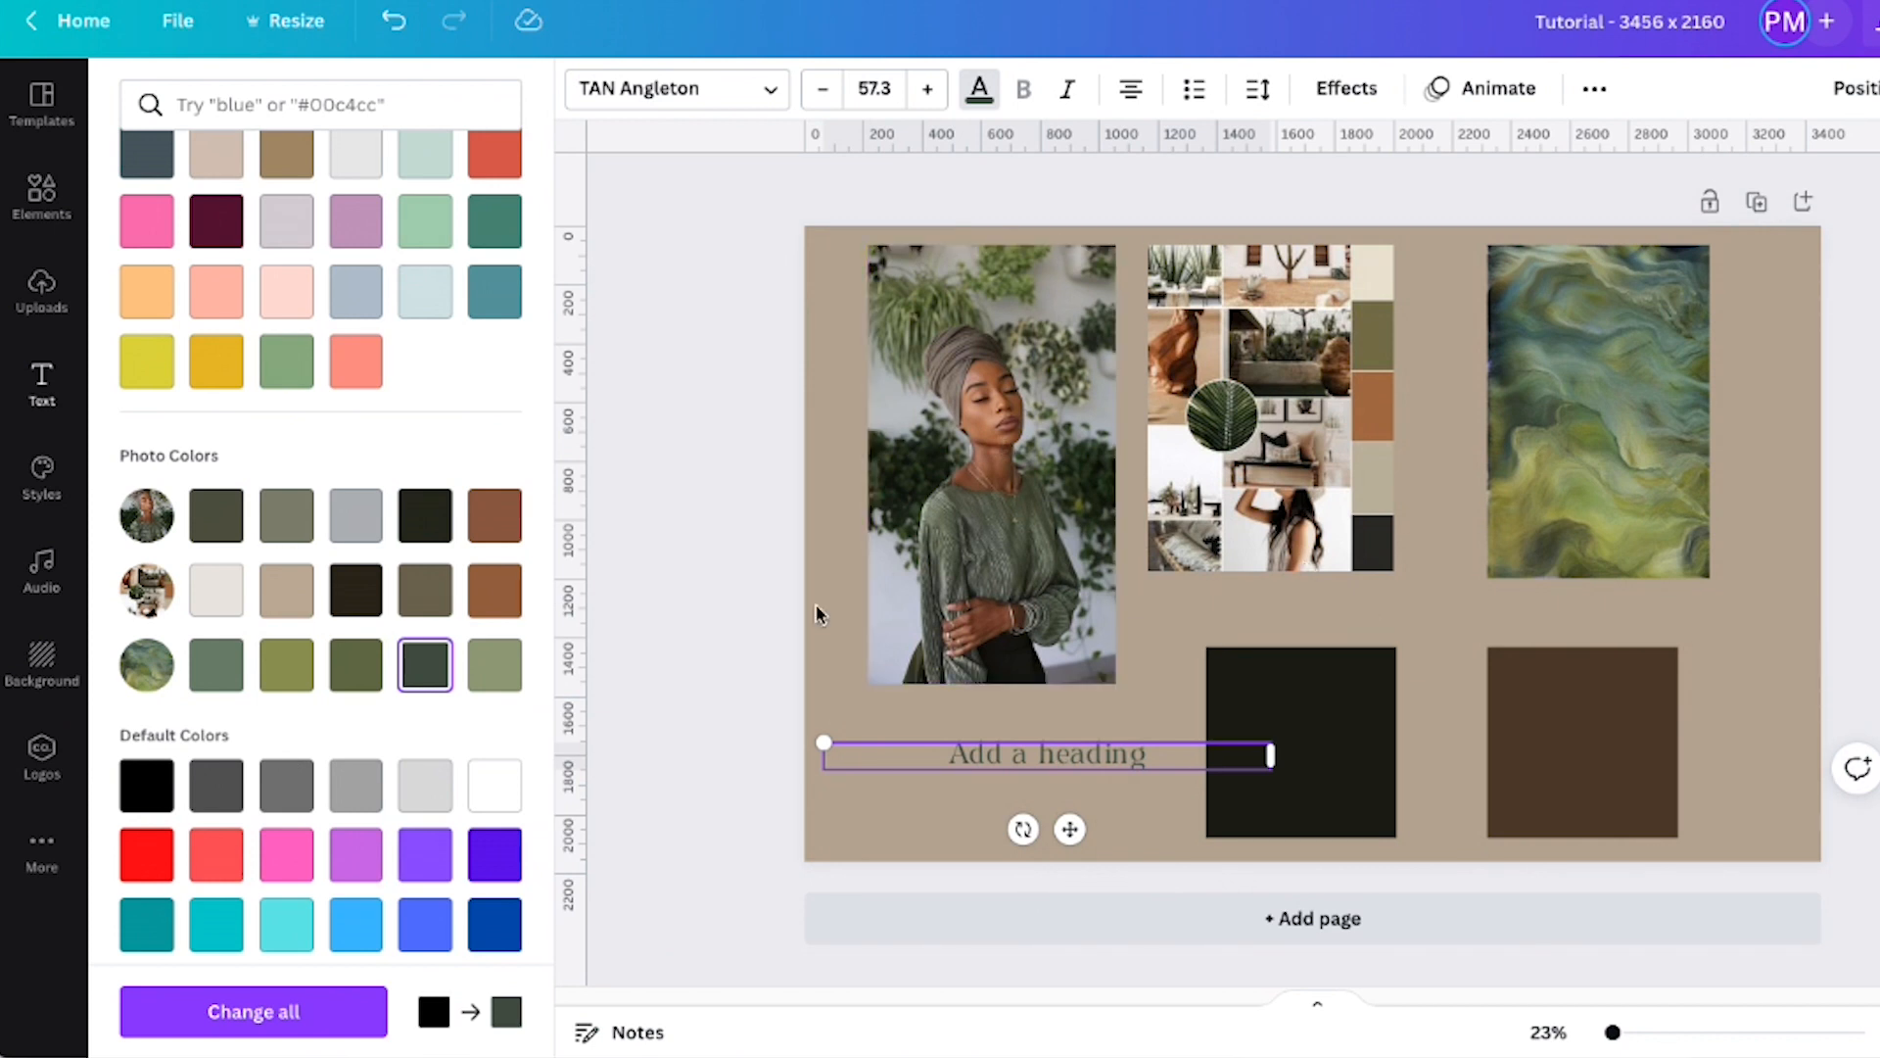
Apply the colors of the woman's photo to the page, including the heading and squares
click(967, 421)
right_click(967, 421)
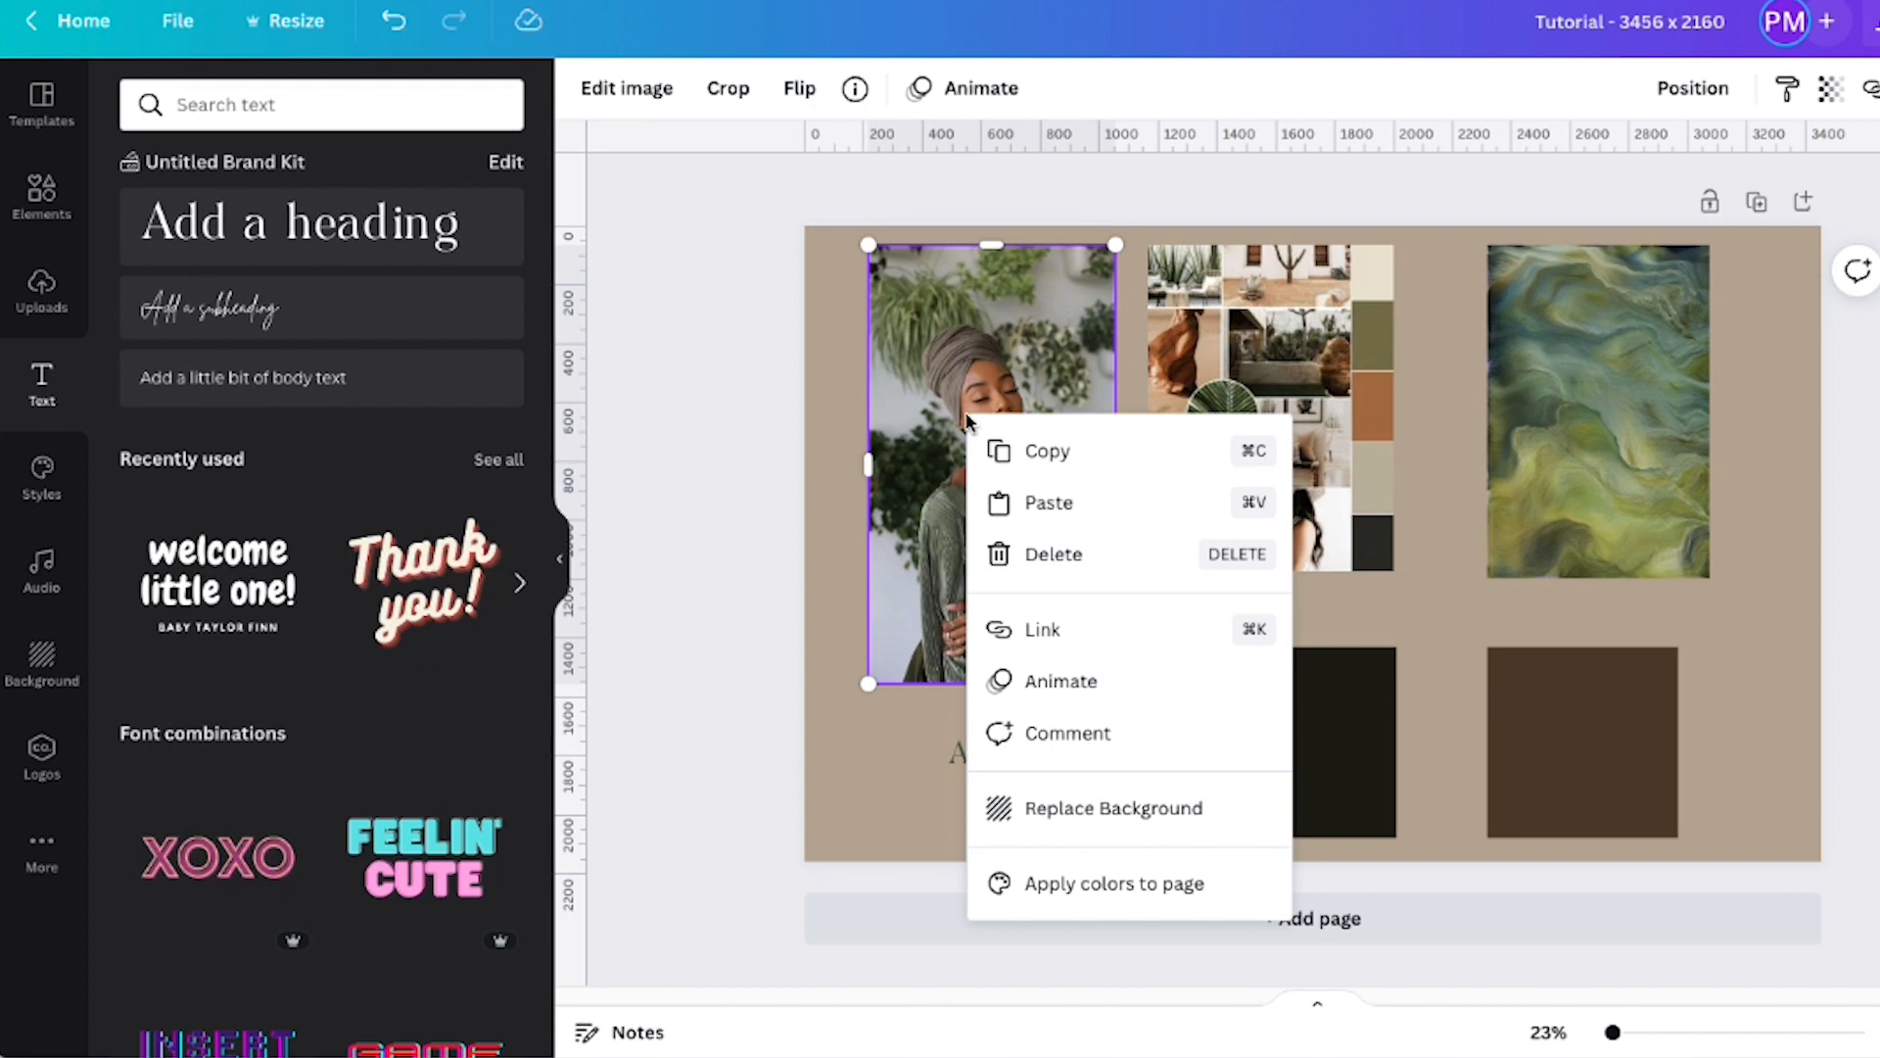
click(1070, 894)
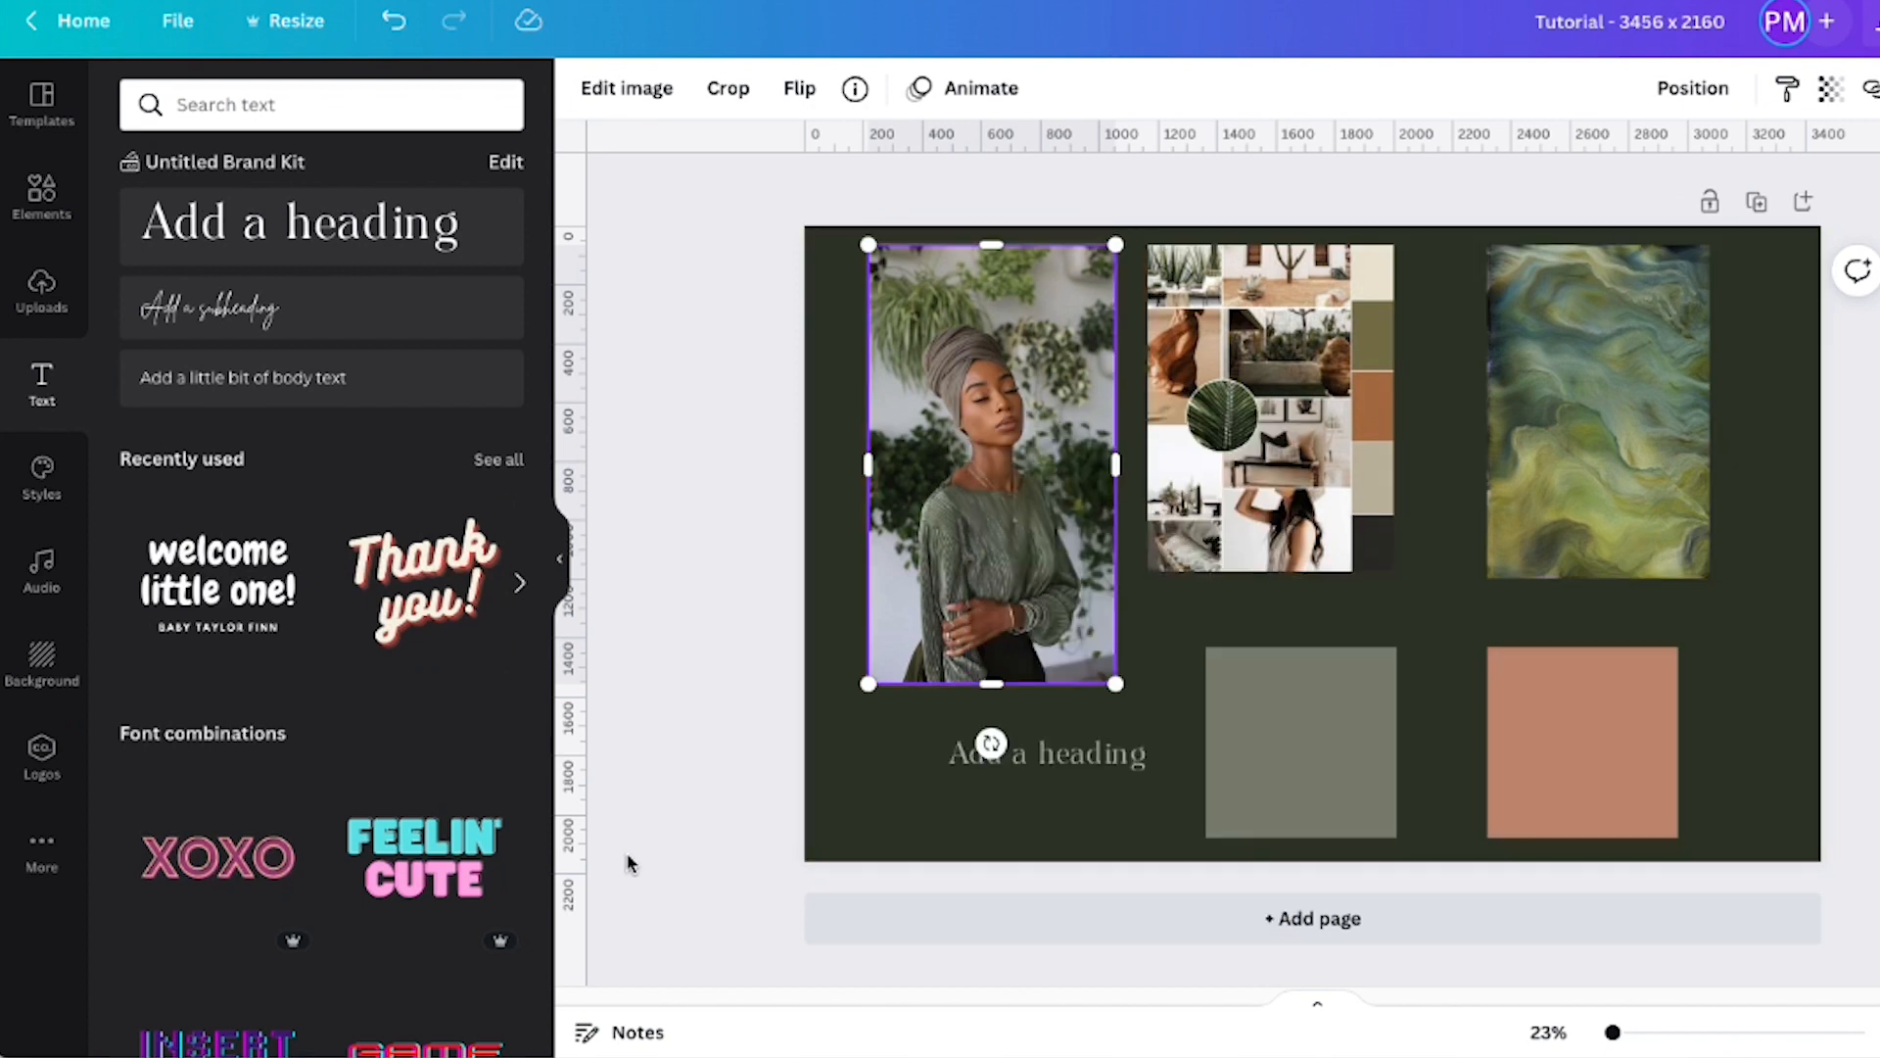
click(1792, 626)
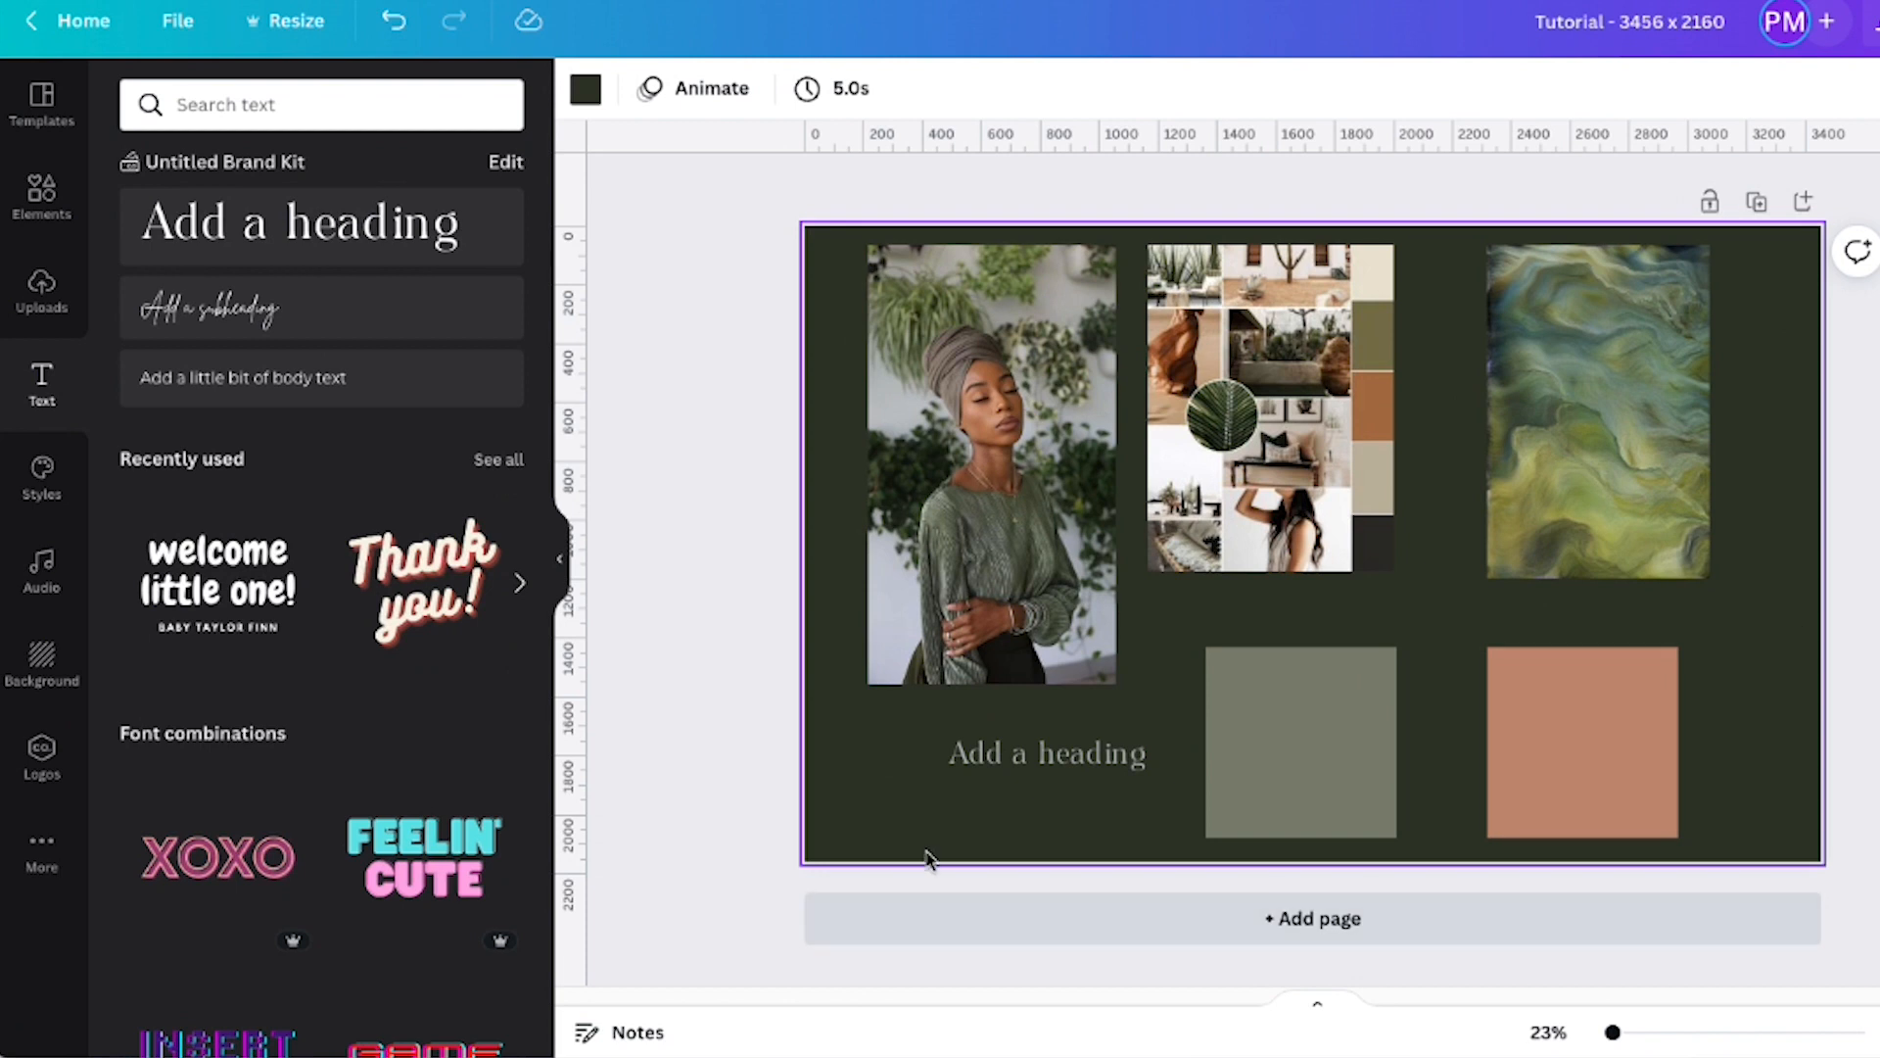
Set the heading's text color to the off-white from the boho collage's photo colors and narrow its text box
click(974, 756)
click(979, 93)
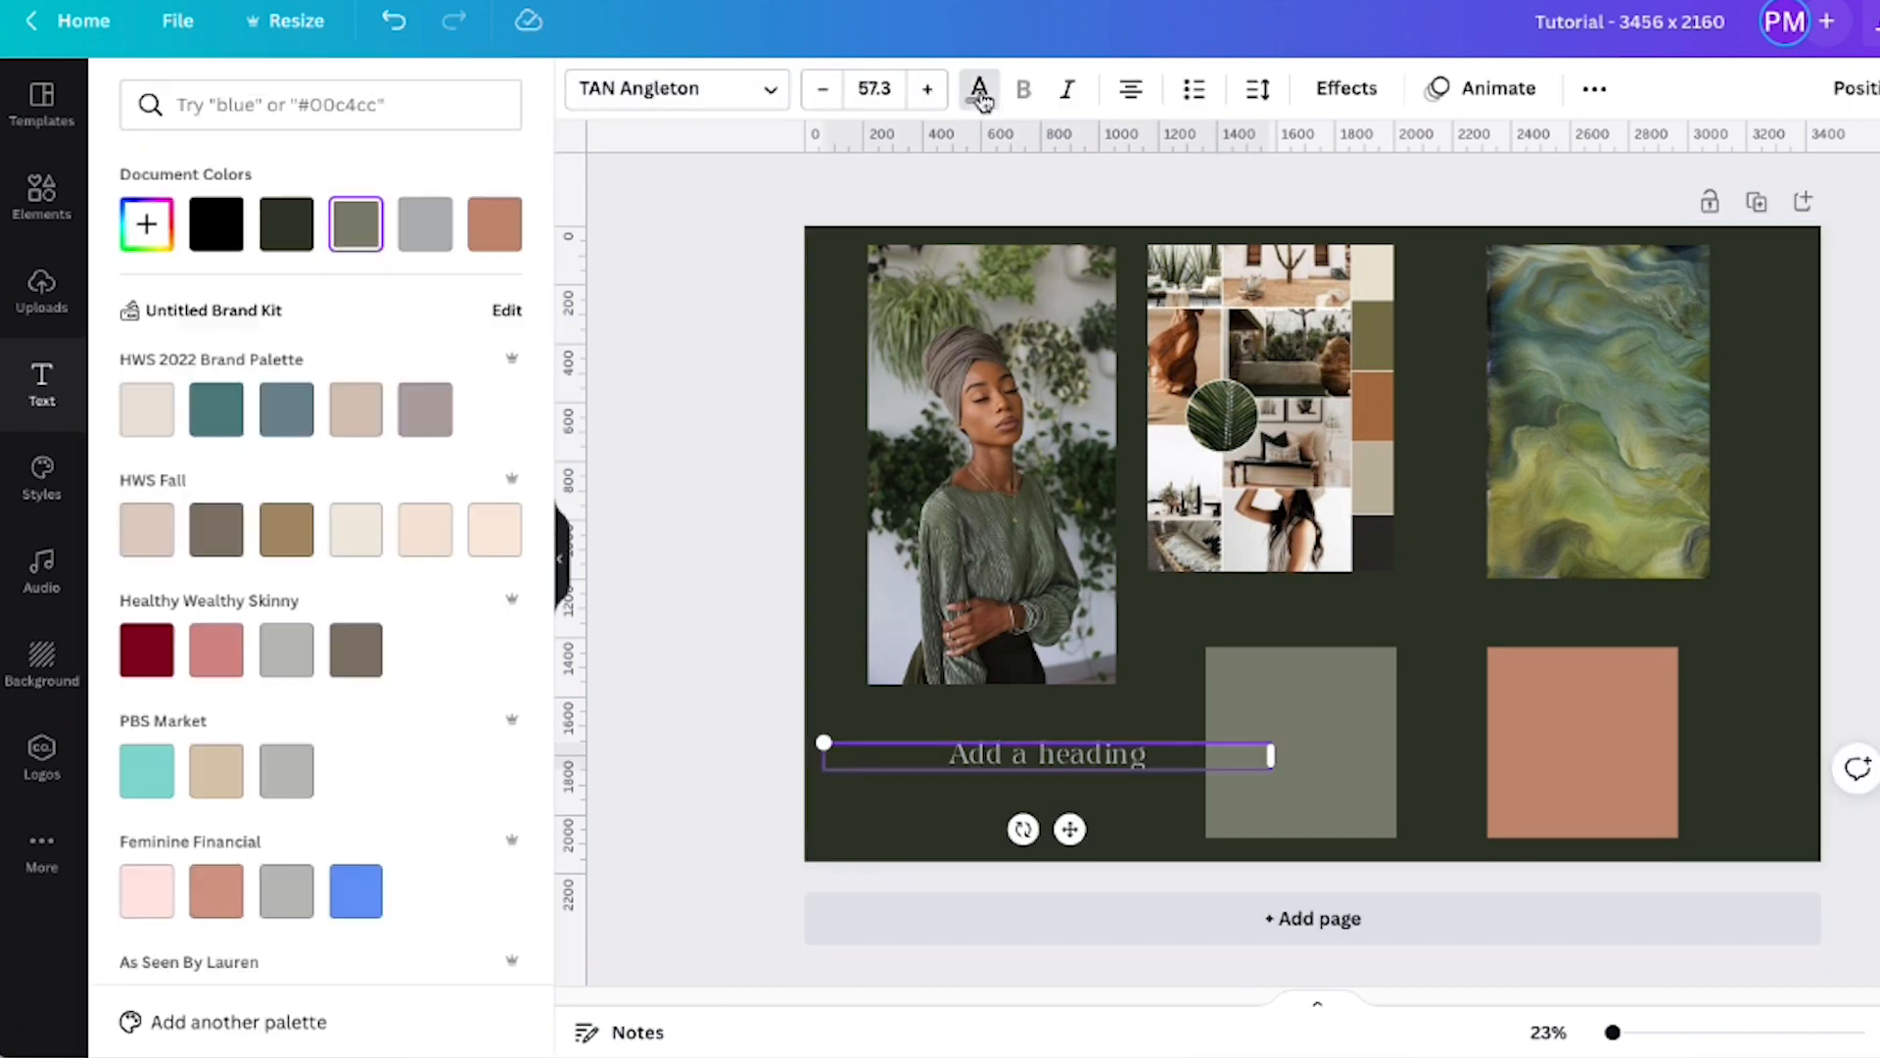
scroll(382, 466, down, 8)
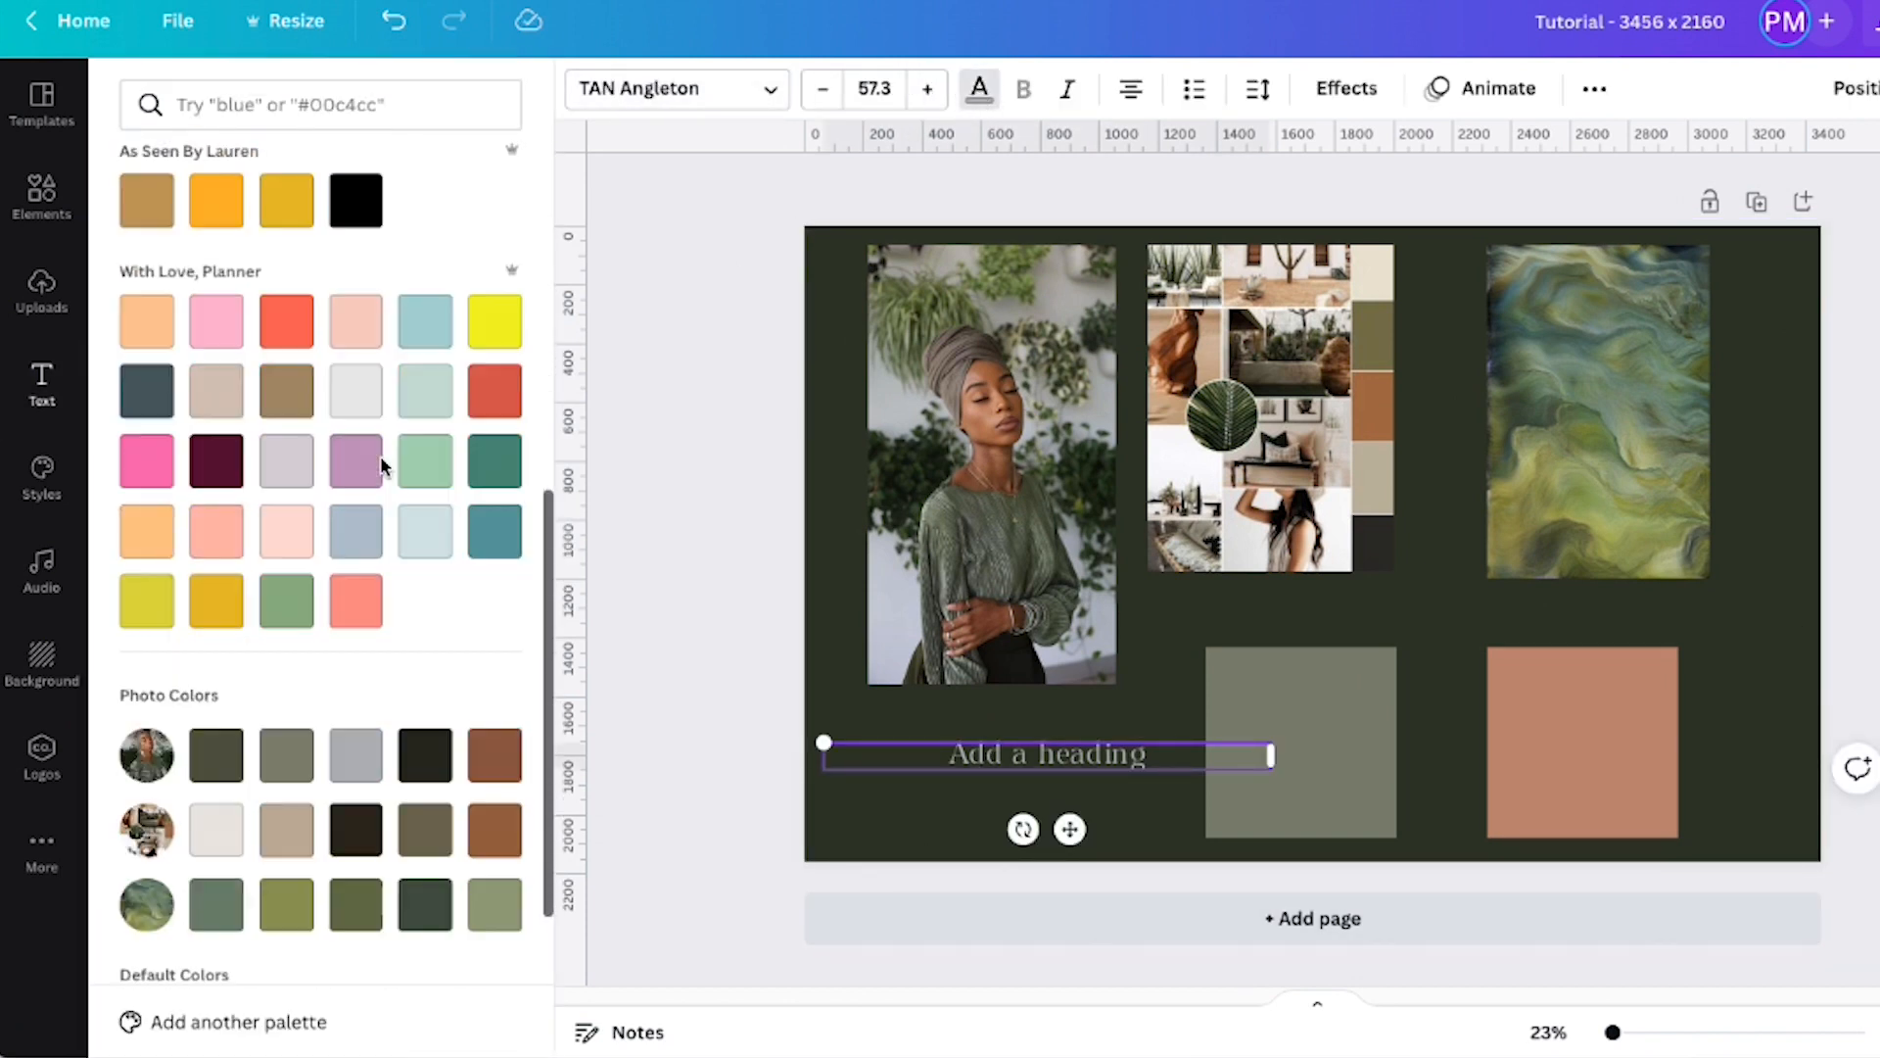
scroll(382, 467, down, 3)
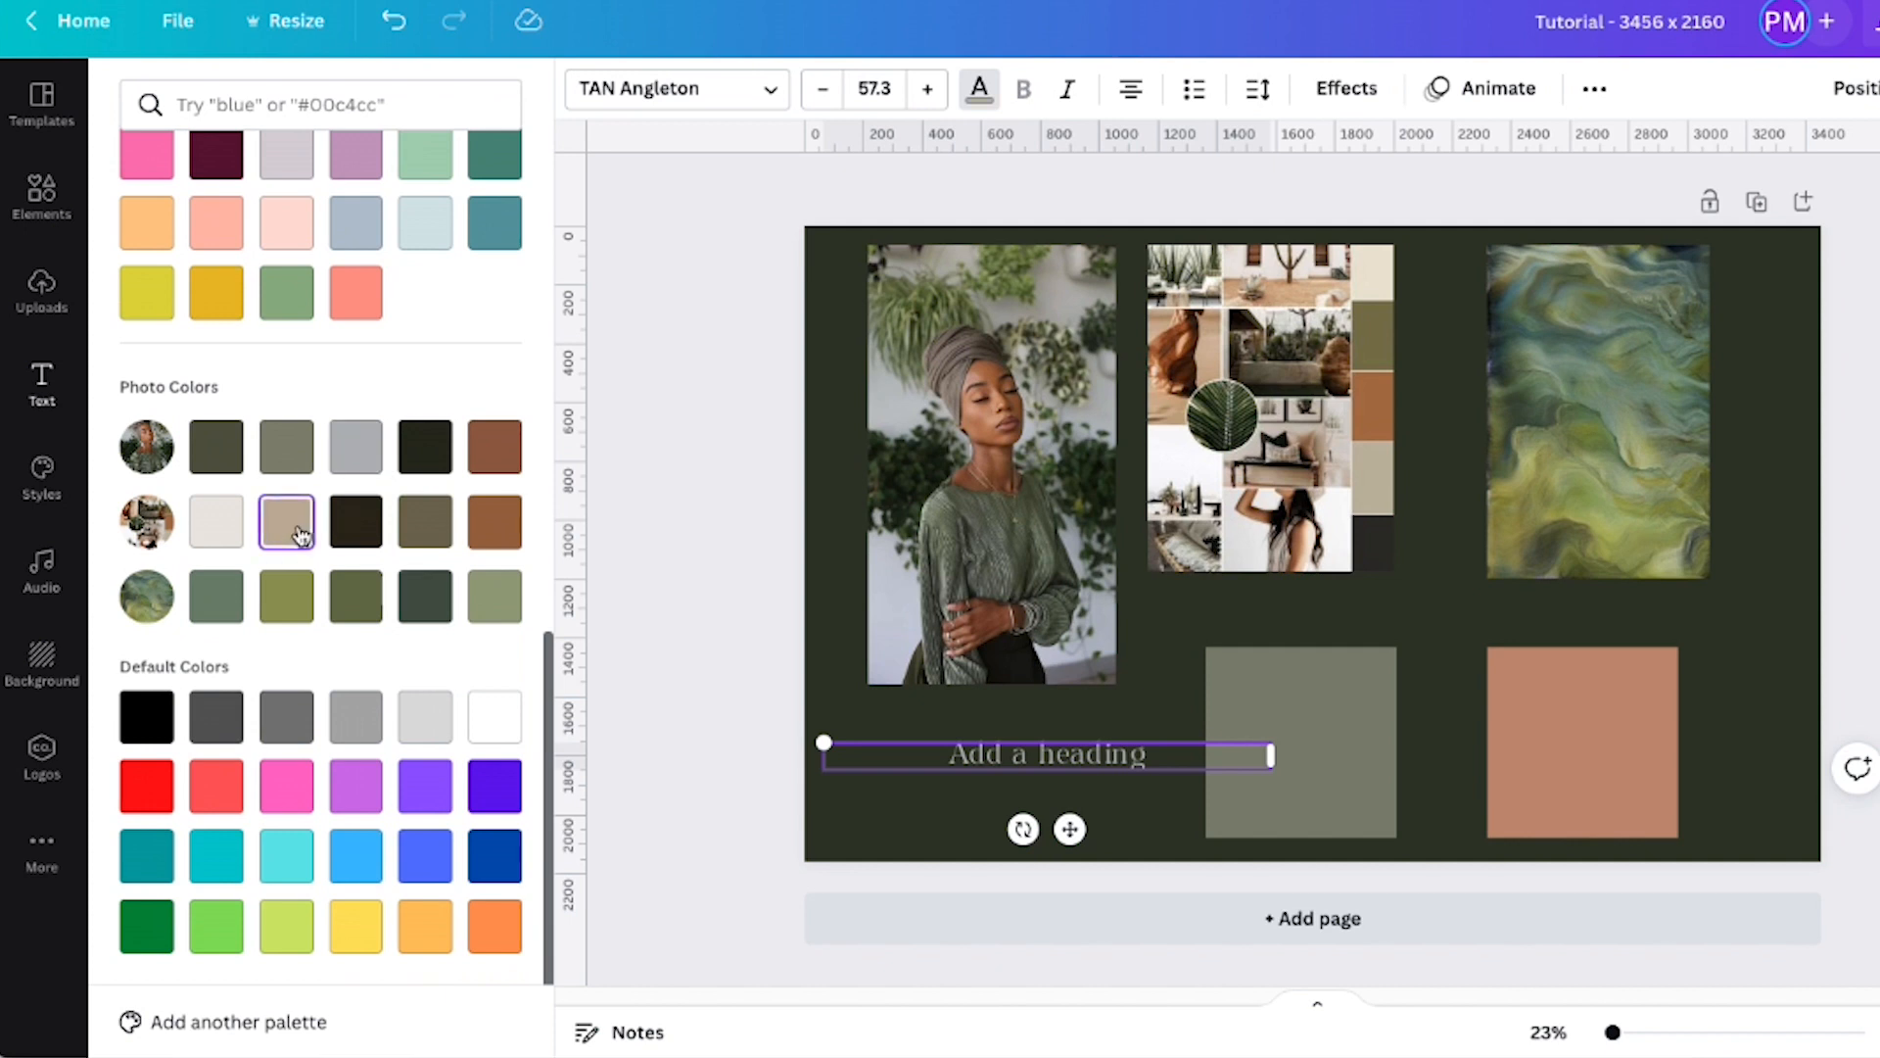
click(220, 536)
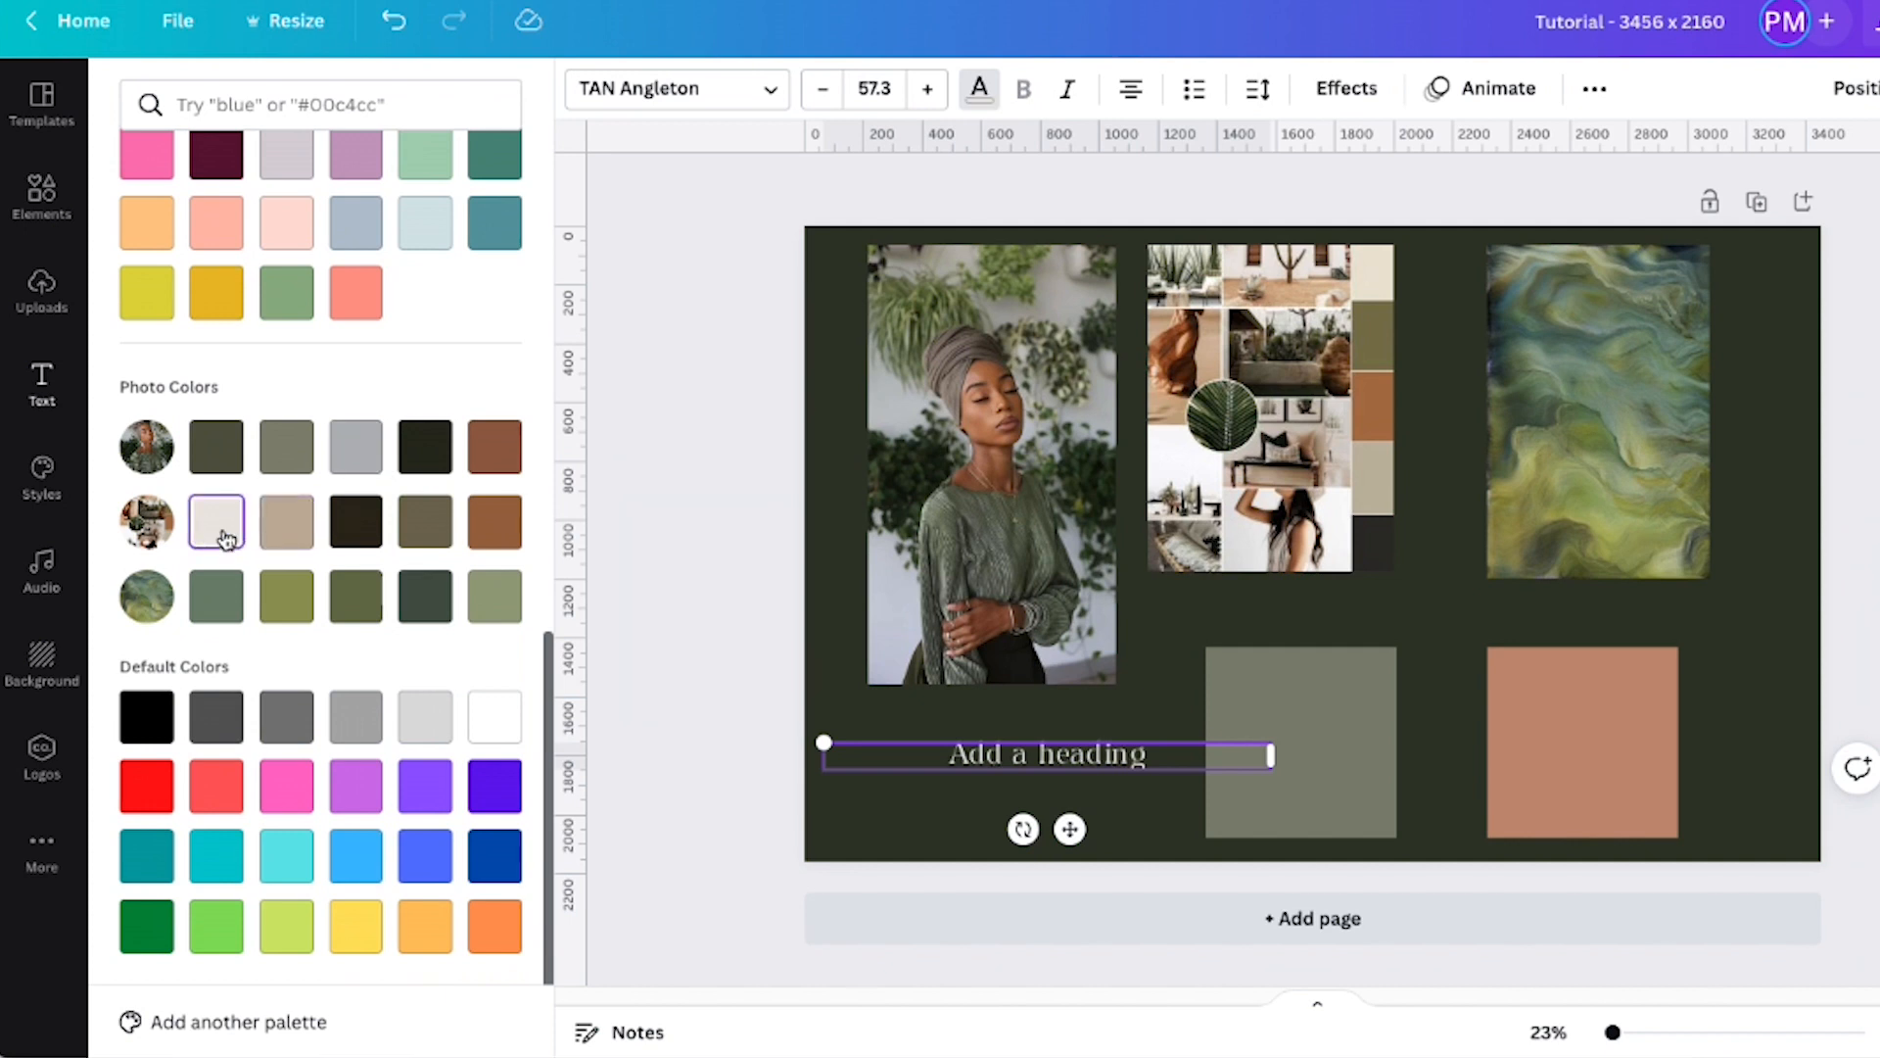
click(358, 460)
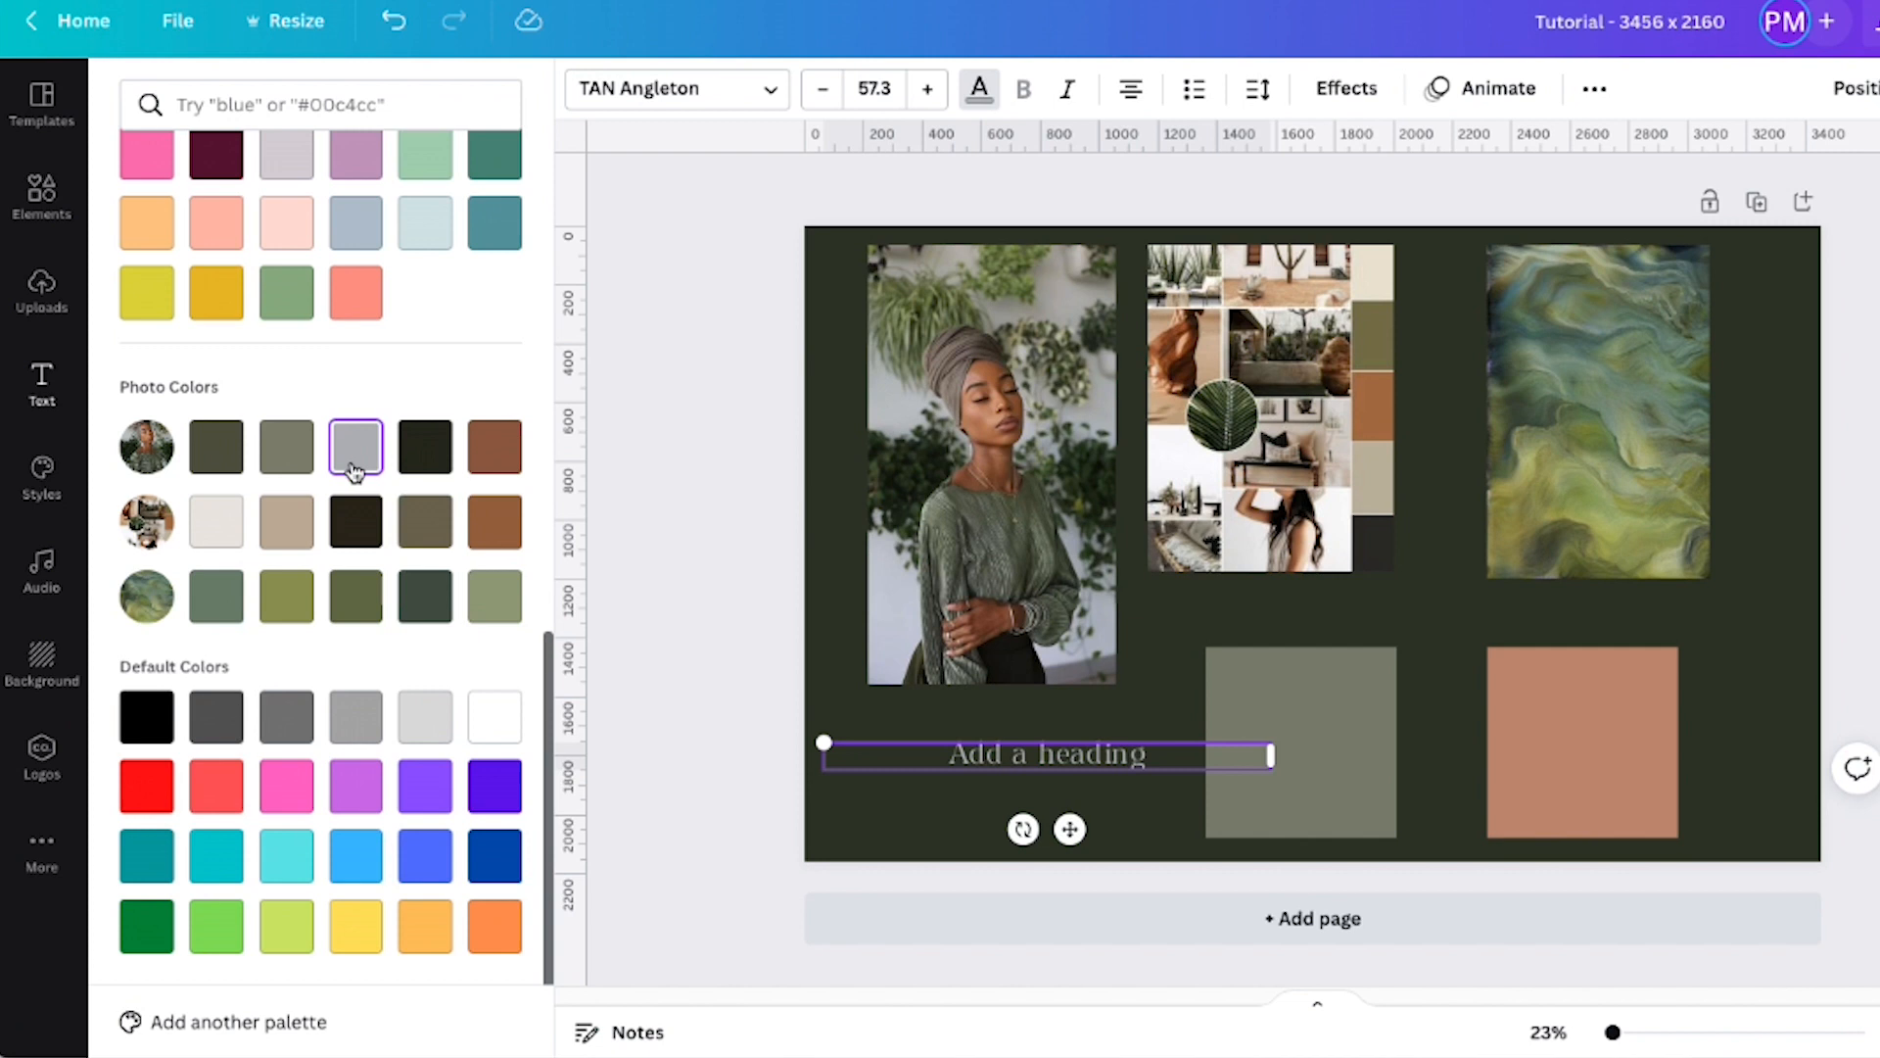
click(226, 539)
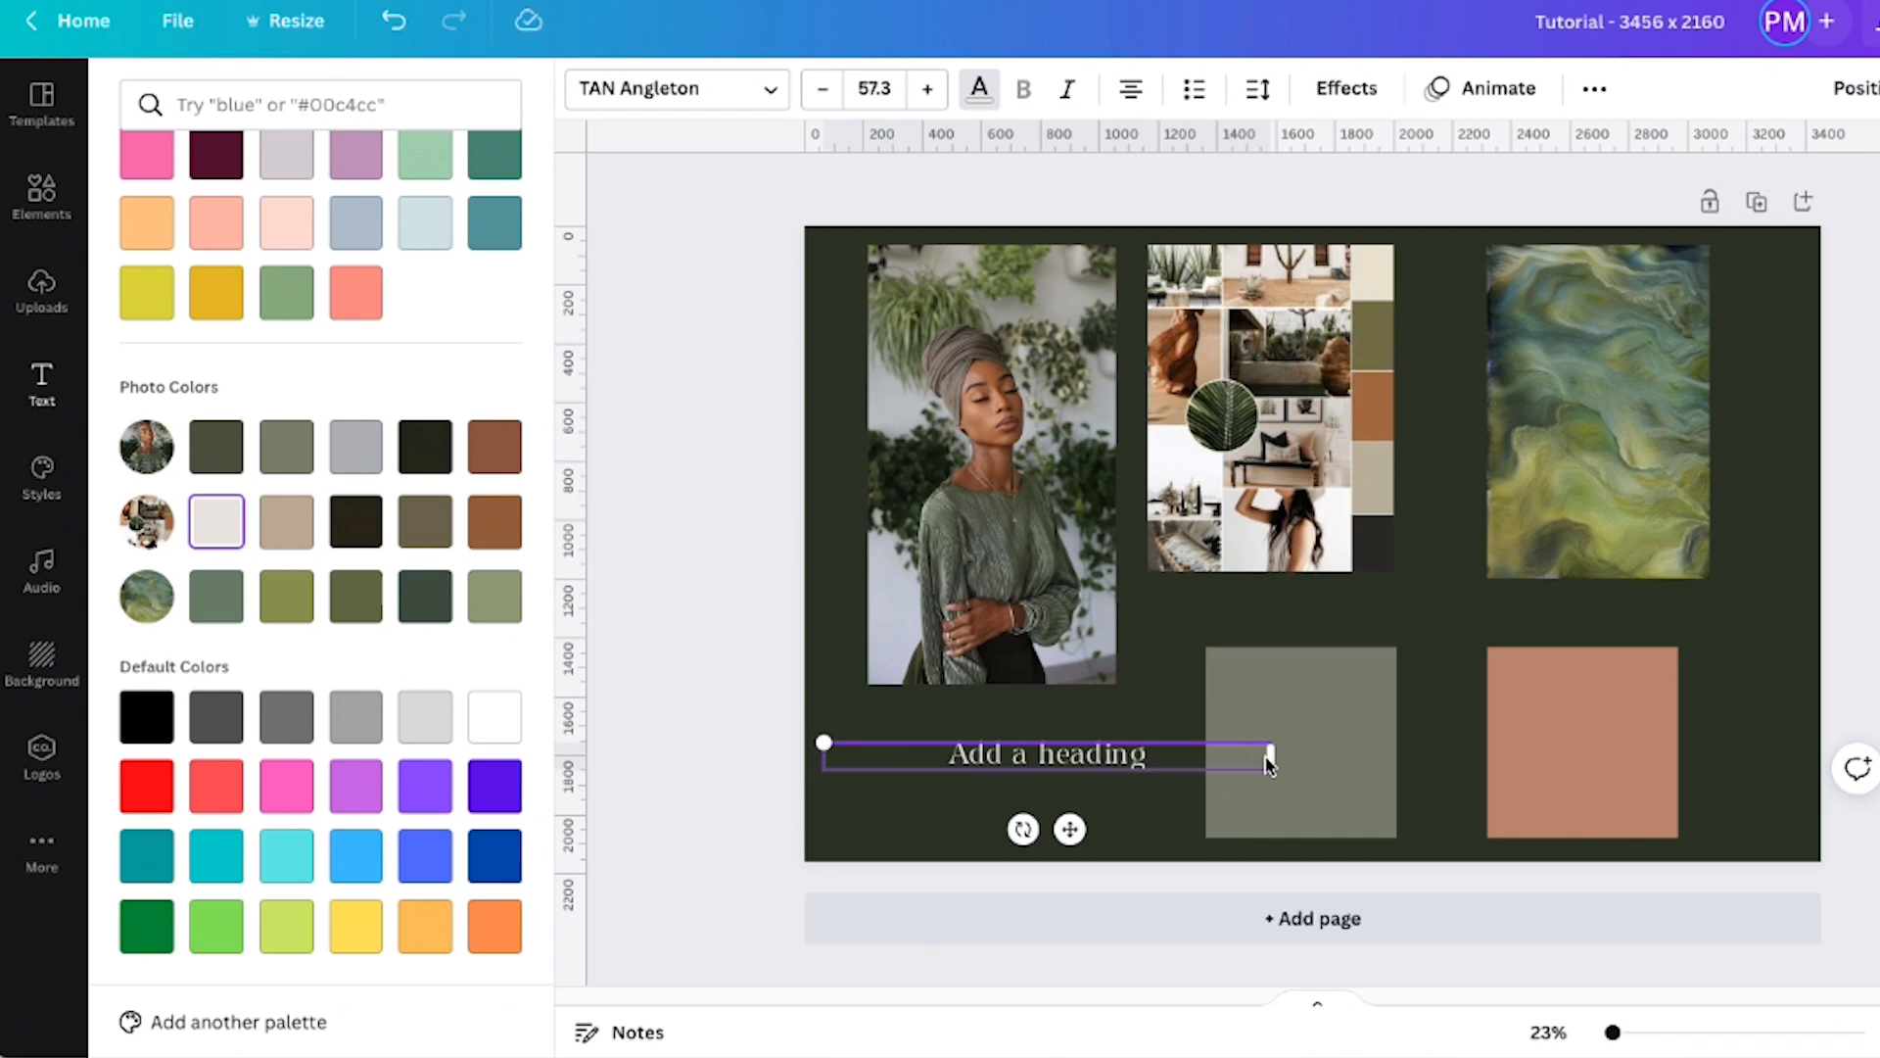
drag(1270, 757, 1145, 778)
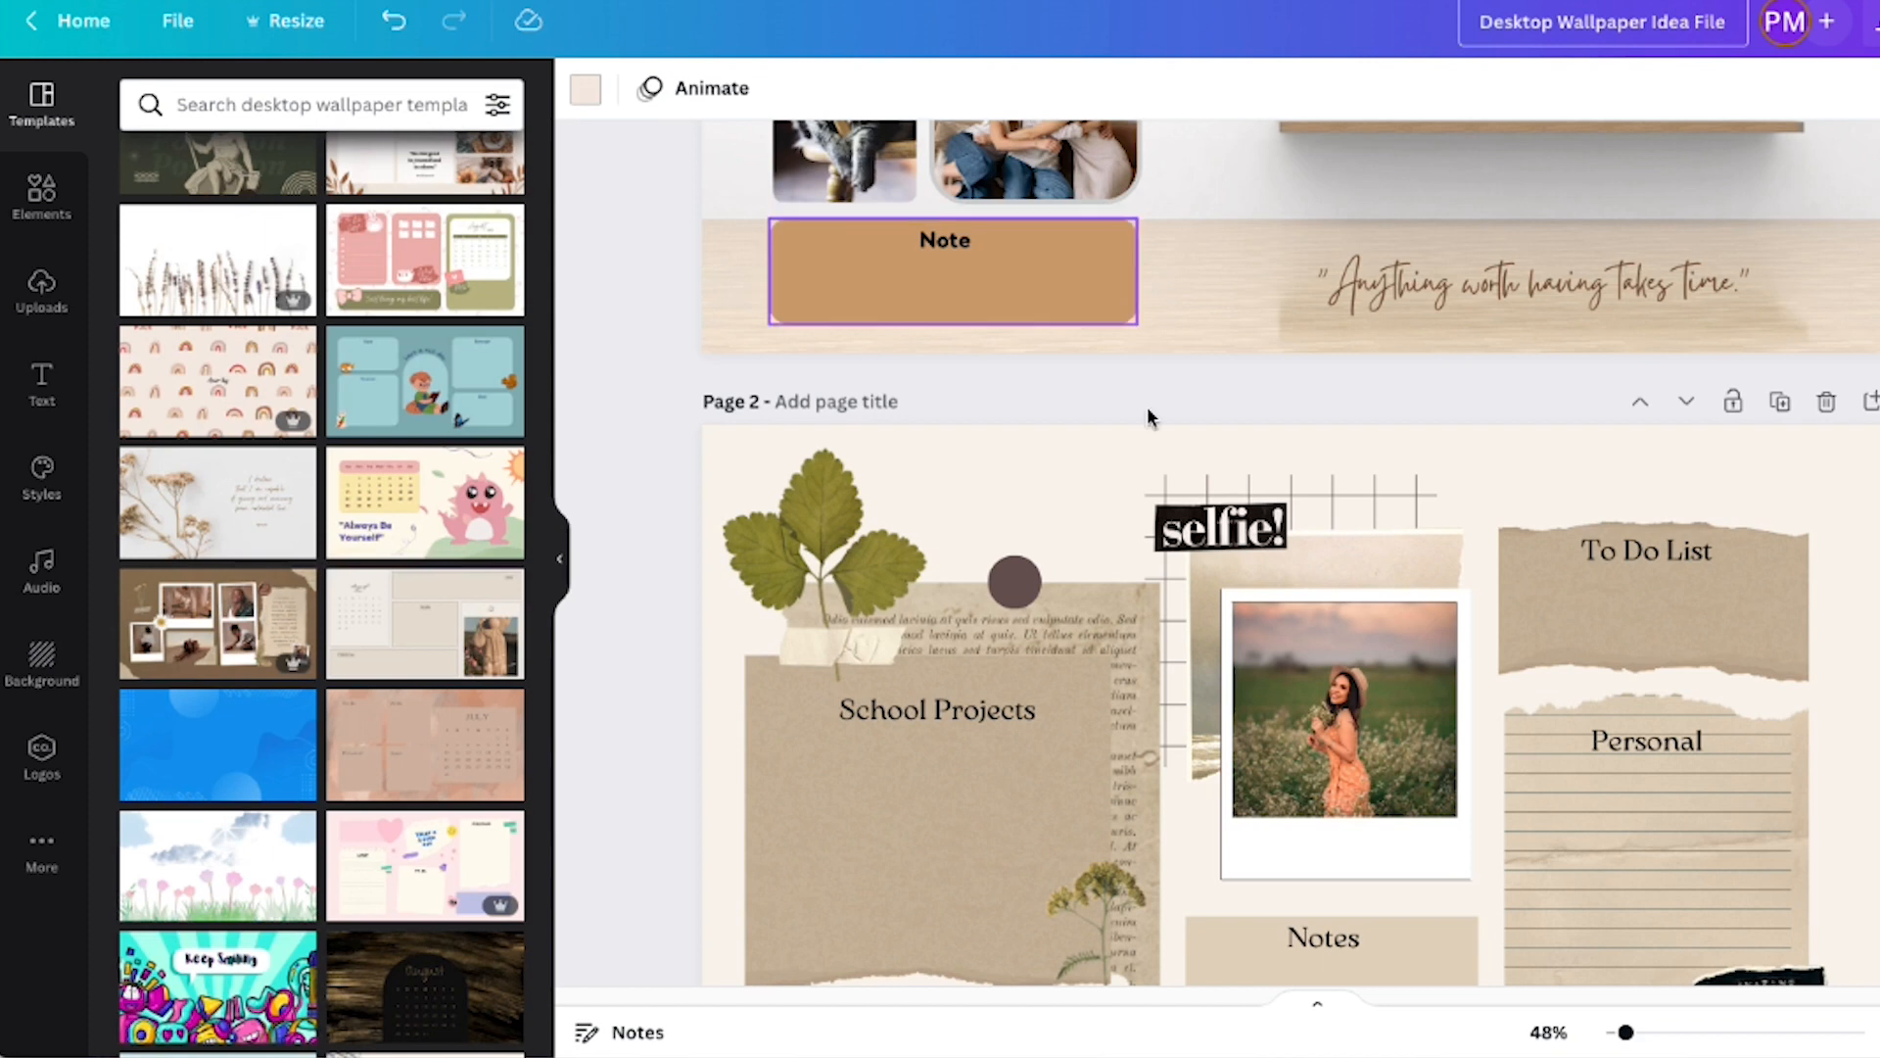
In the Desktop Wallpaper Idea File, copy the handwritten quote "Anything worth having takes time." from page 1
scroll(1417, 714, down, 12)
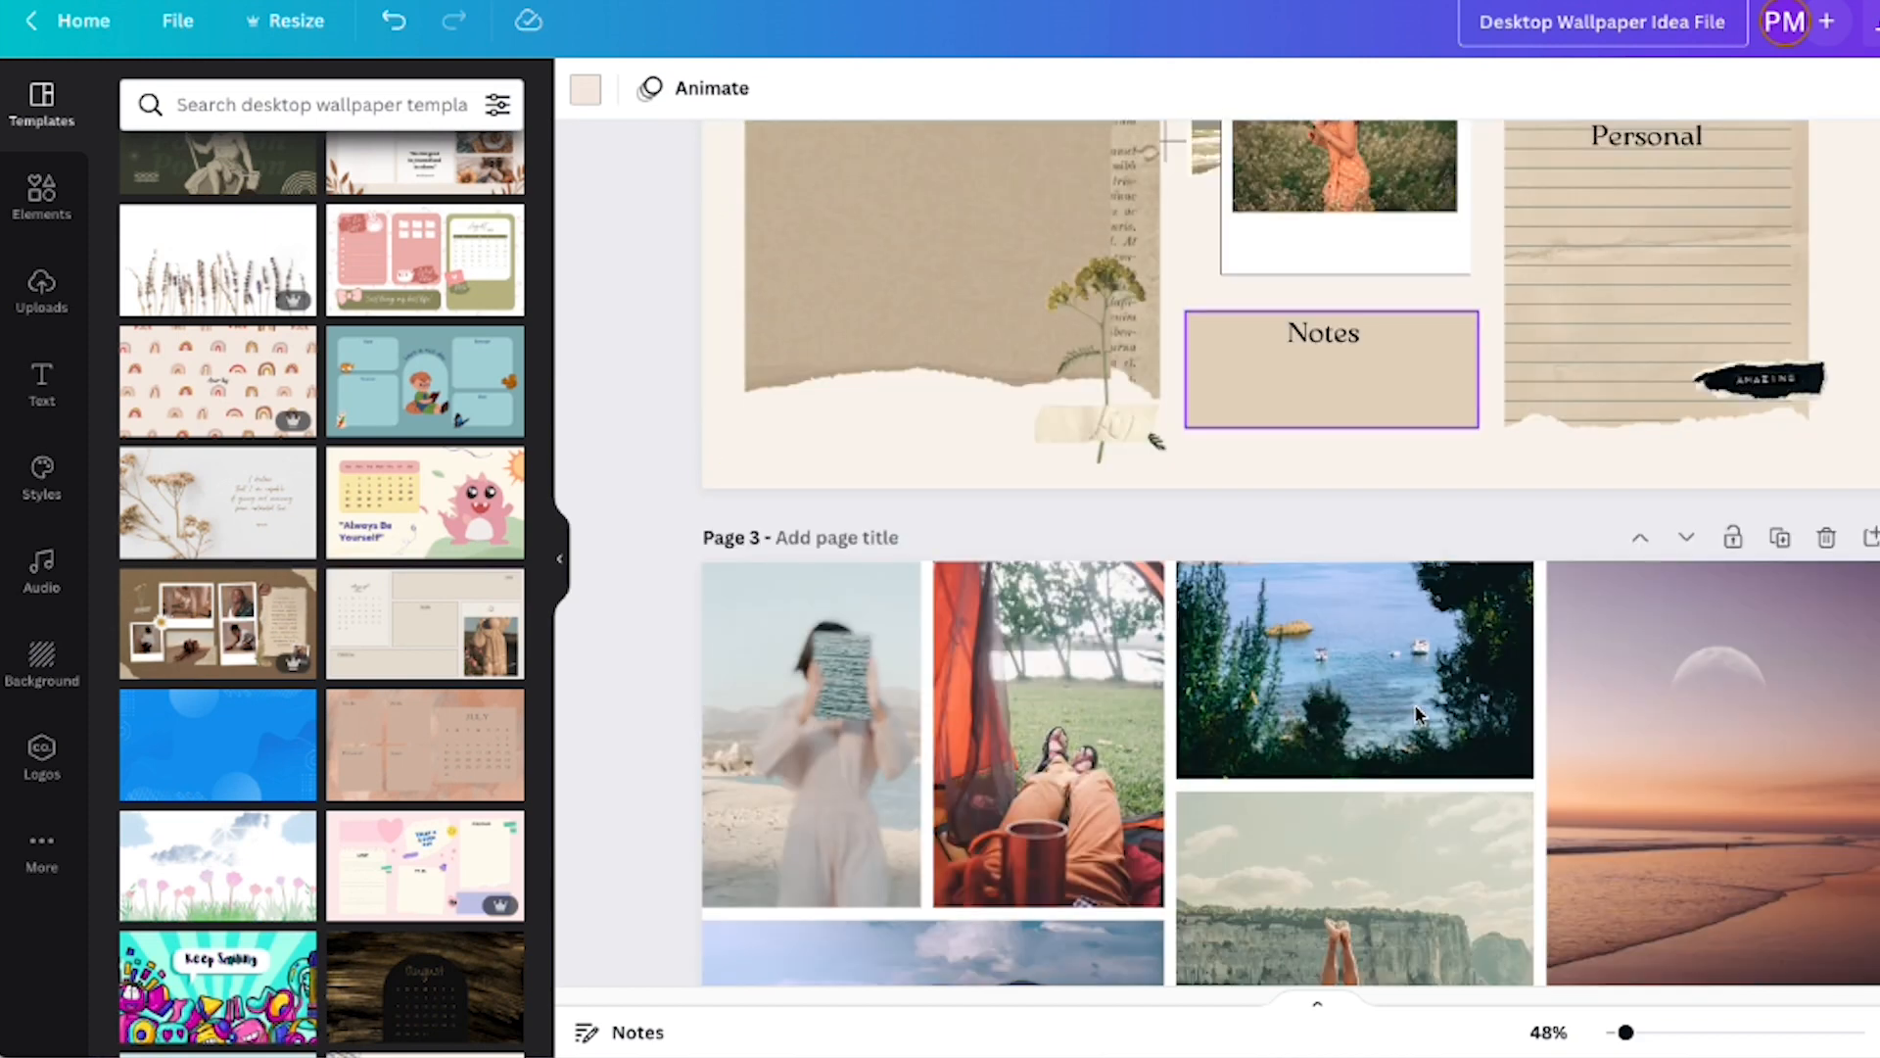
scroll(1417, 714, up, 15)
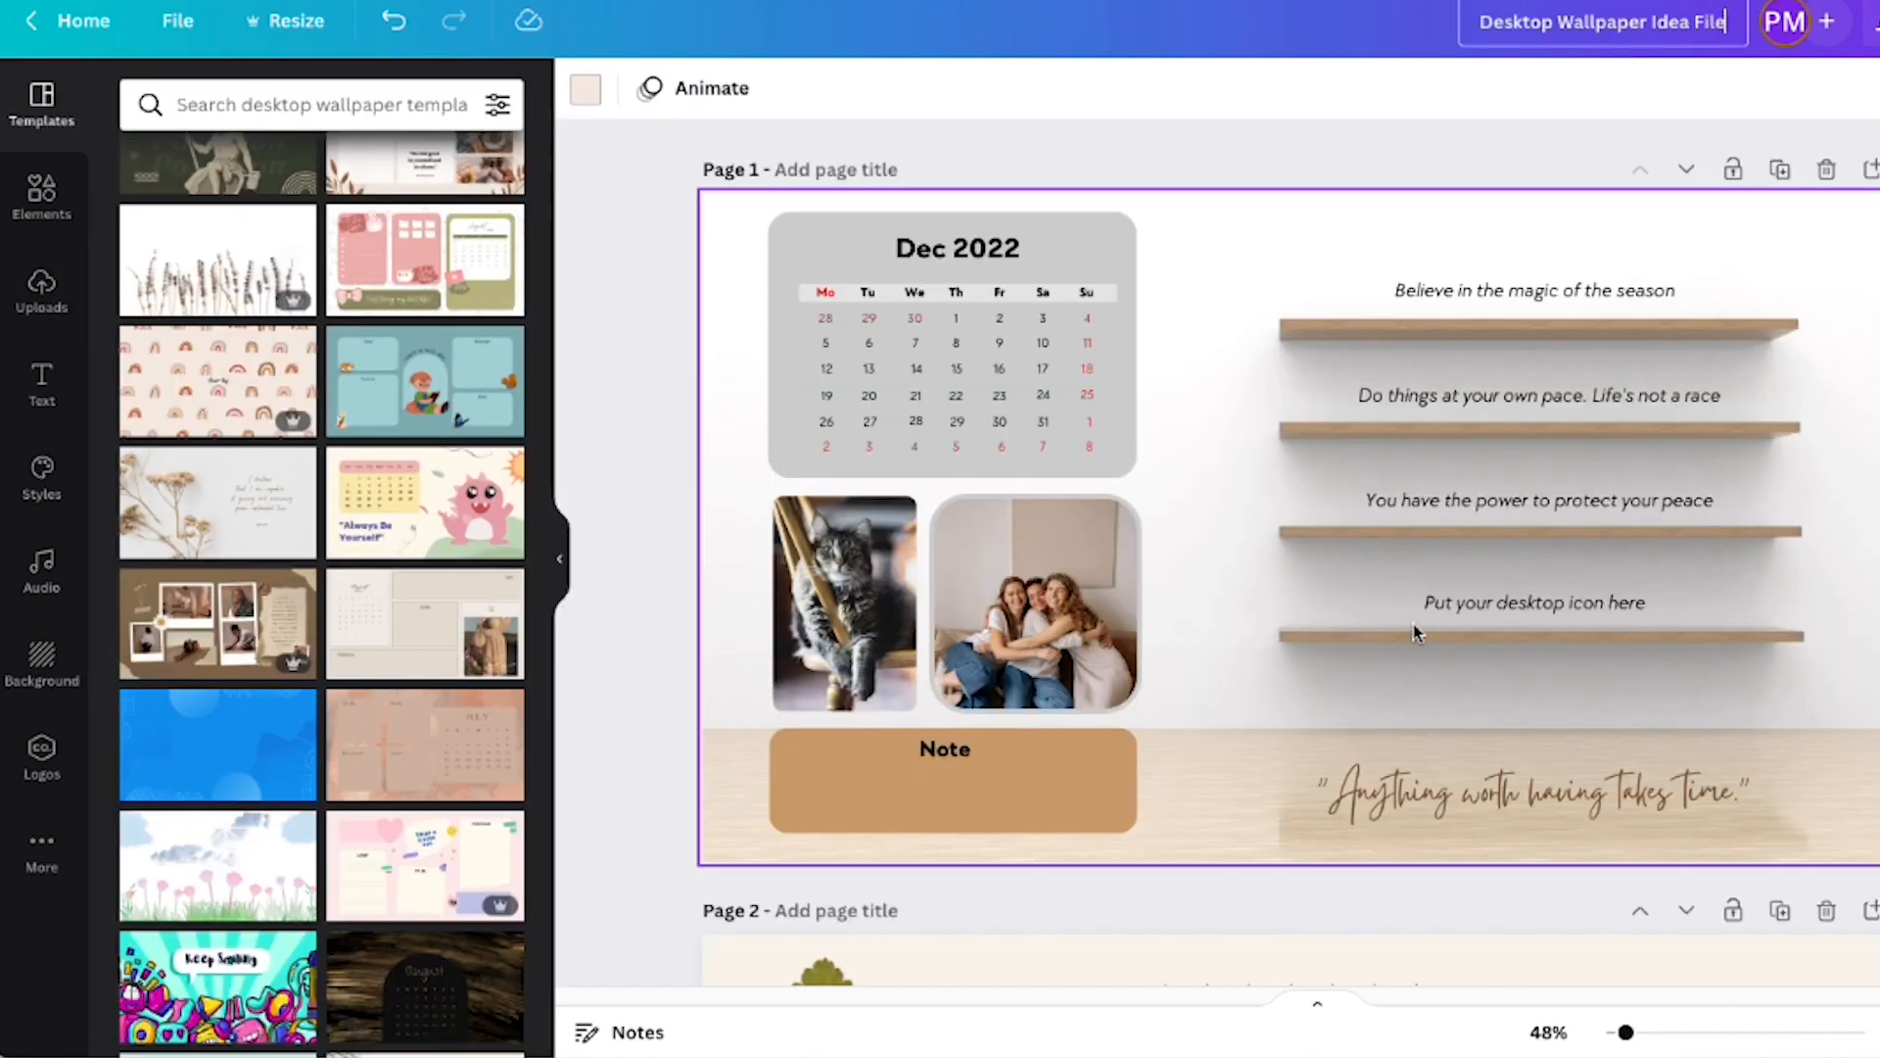
scroll(1413, 625, down, 4)
right_click(1414, 490)
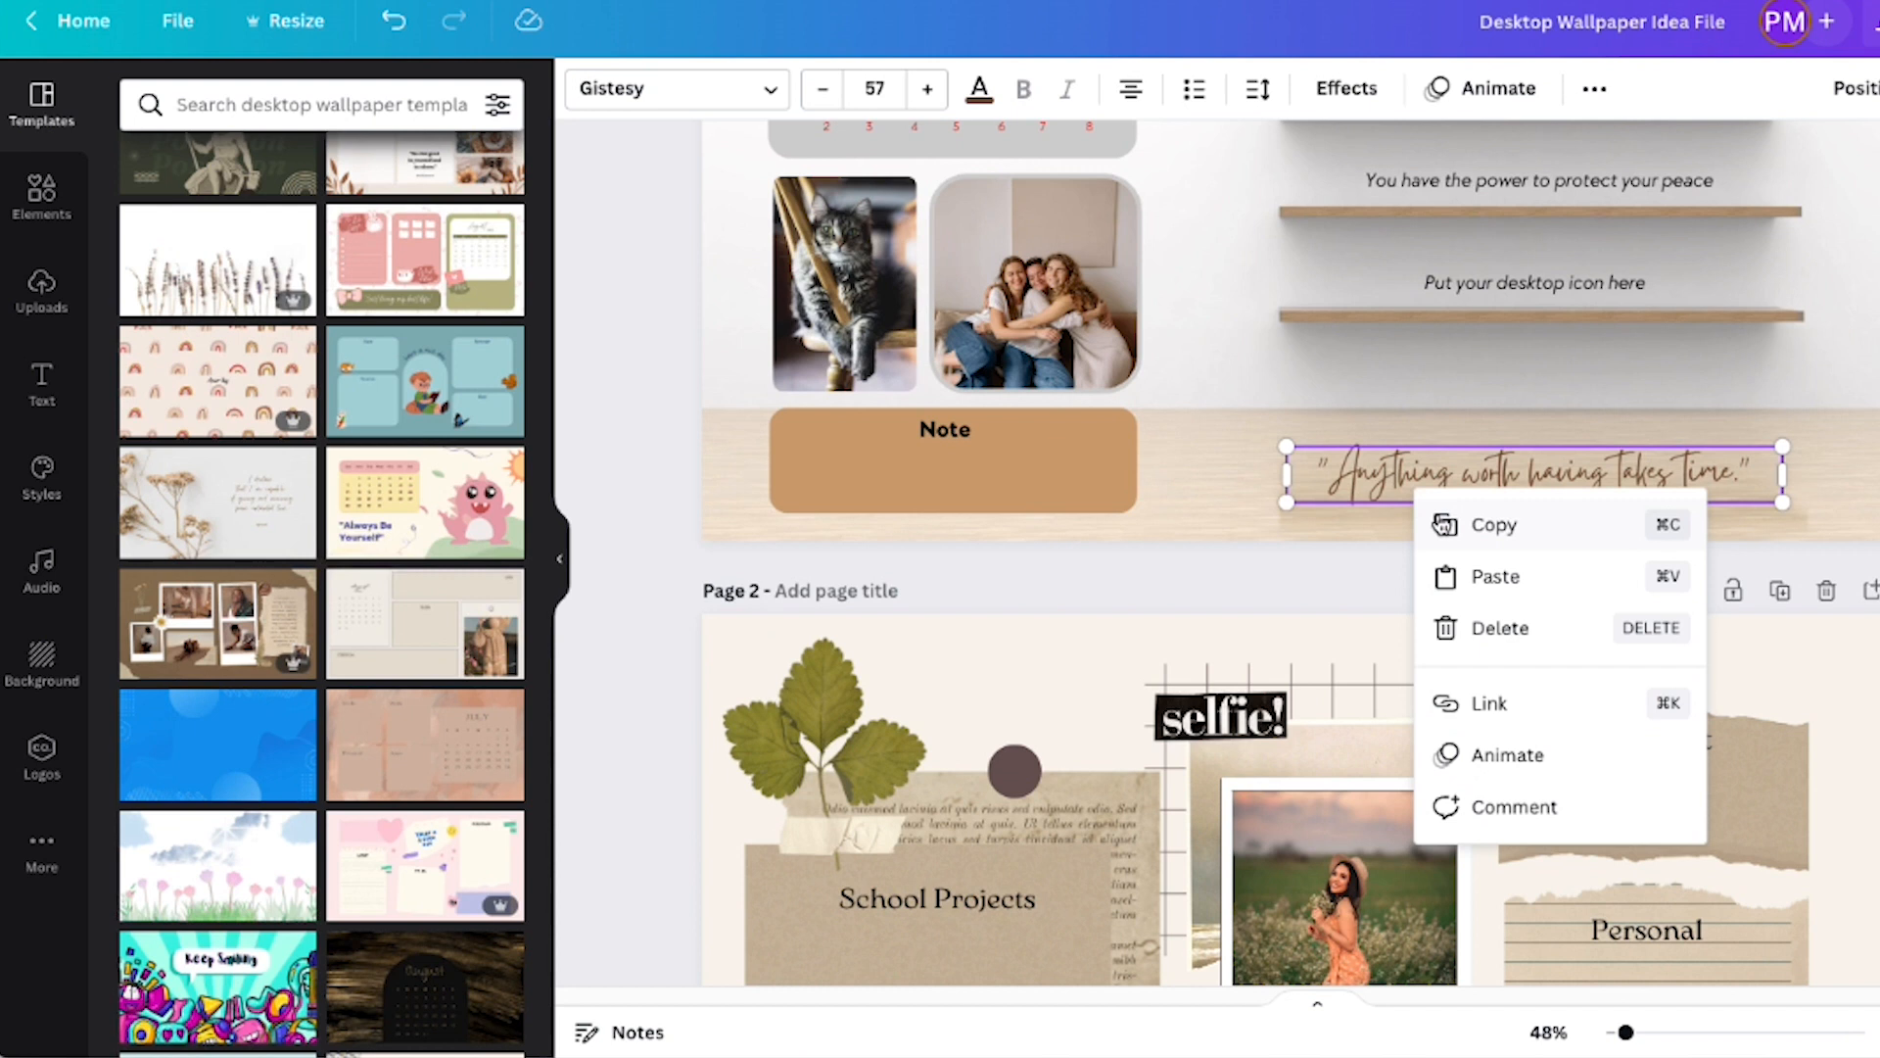
click(1494, 525)
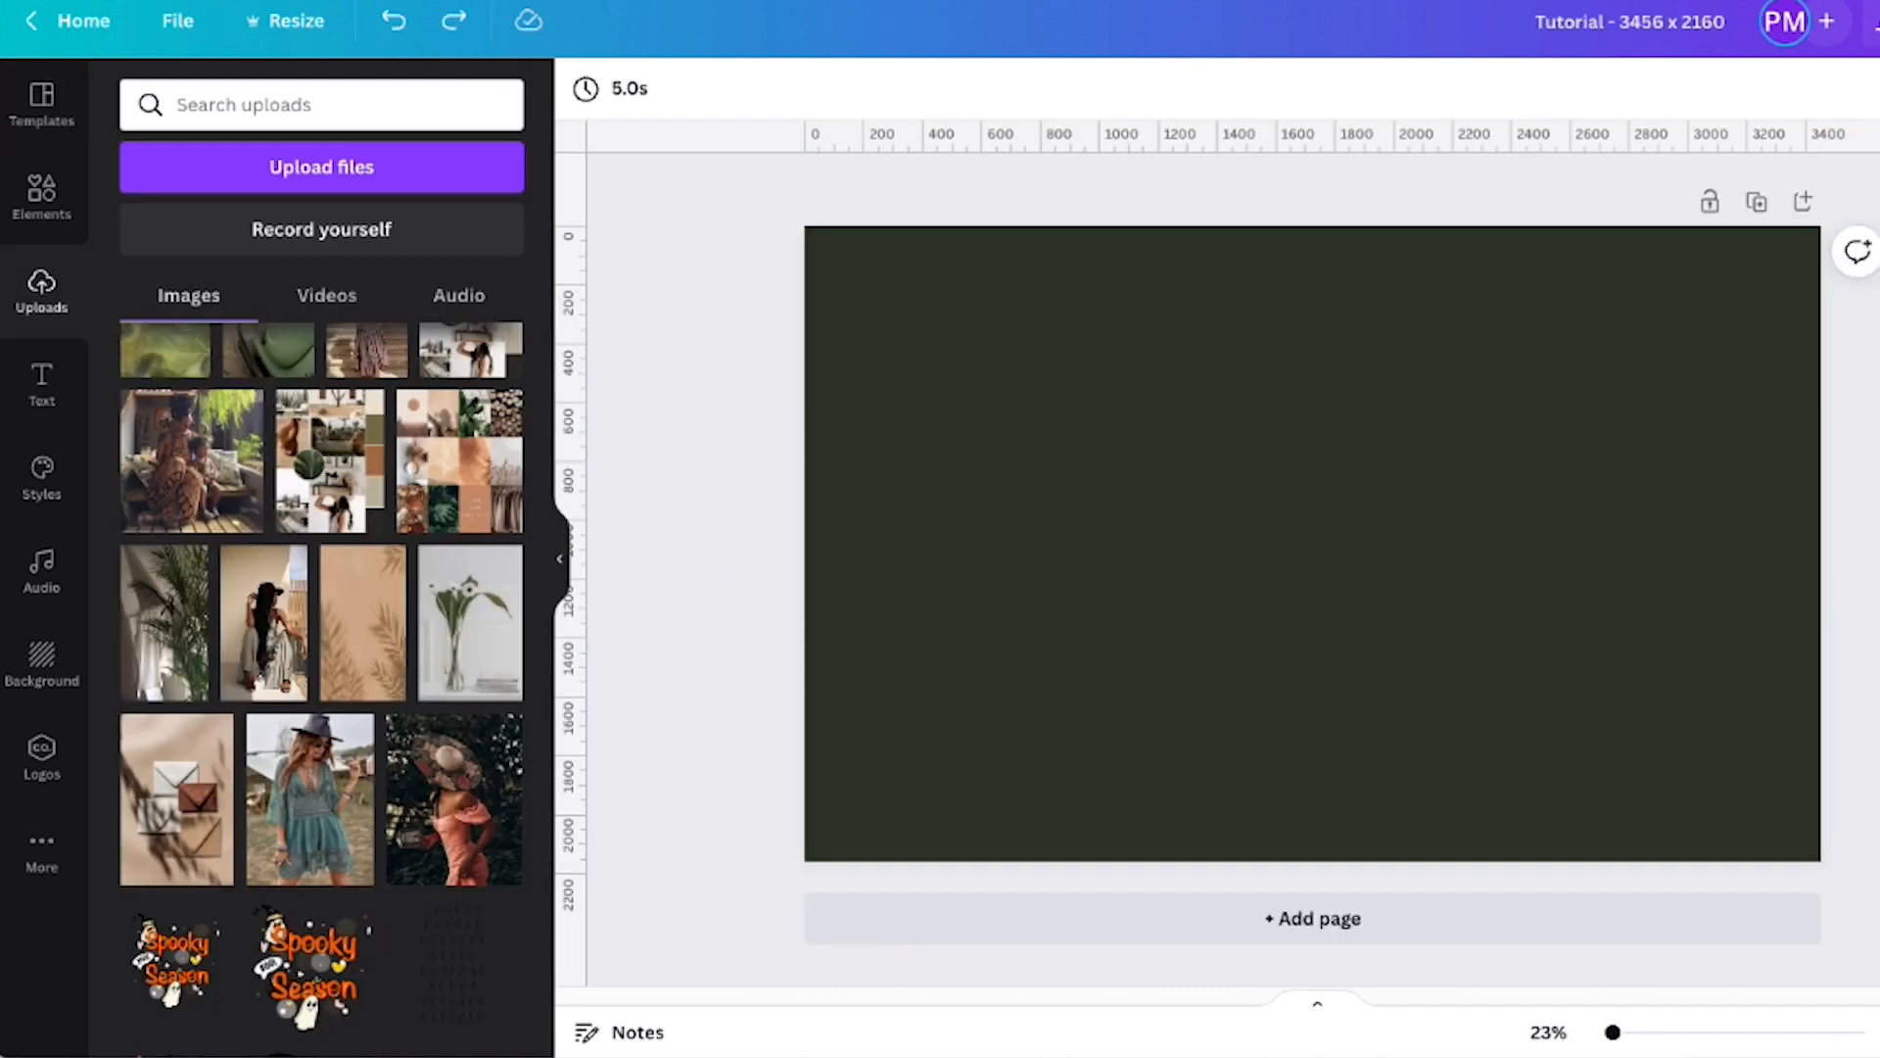
Paste the quote onto the dark green page of the Tutorial design, color it white and replace its text with "I am Enough"
key(ctrl+v)
drag(1083, 495, 945, 441)
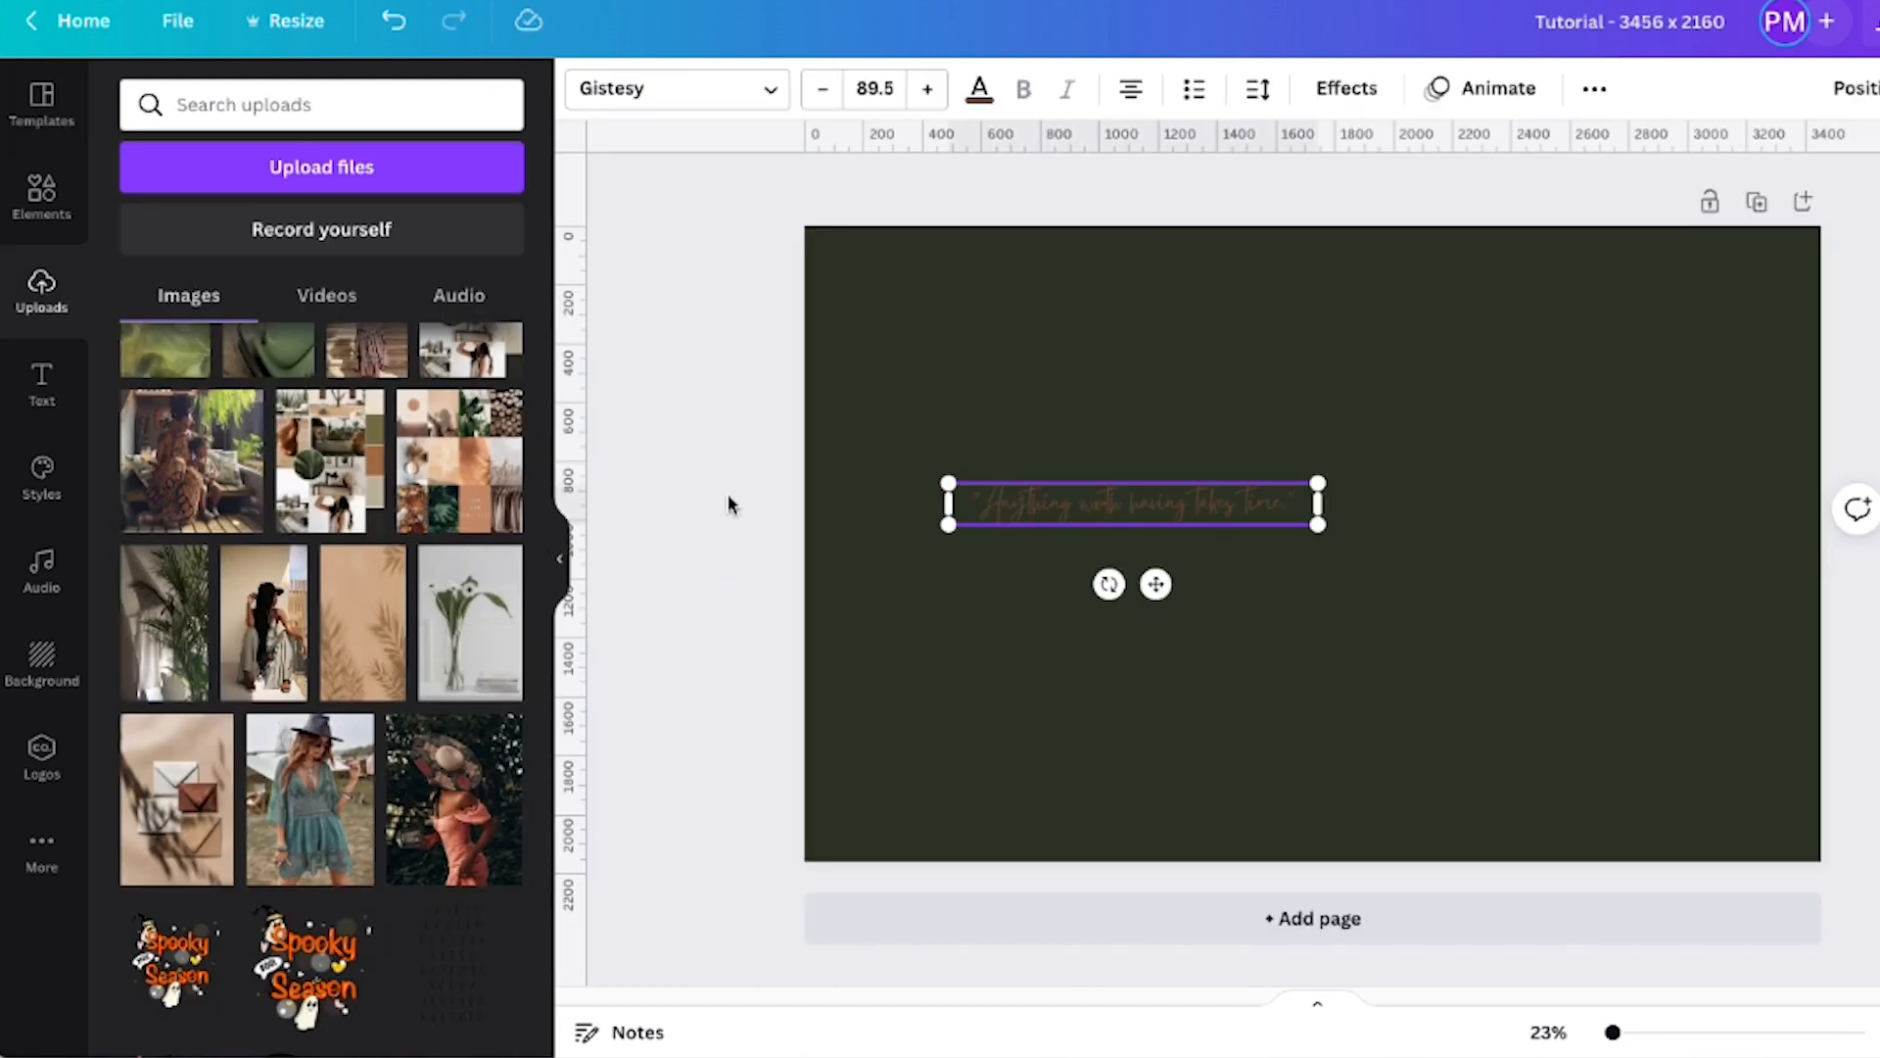
click(979, 89)
scroll(401, 490, down, 10)
drag(1001, 502, 1291, 507)
text("I am Enough")
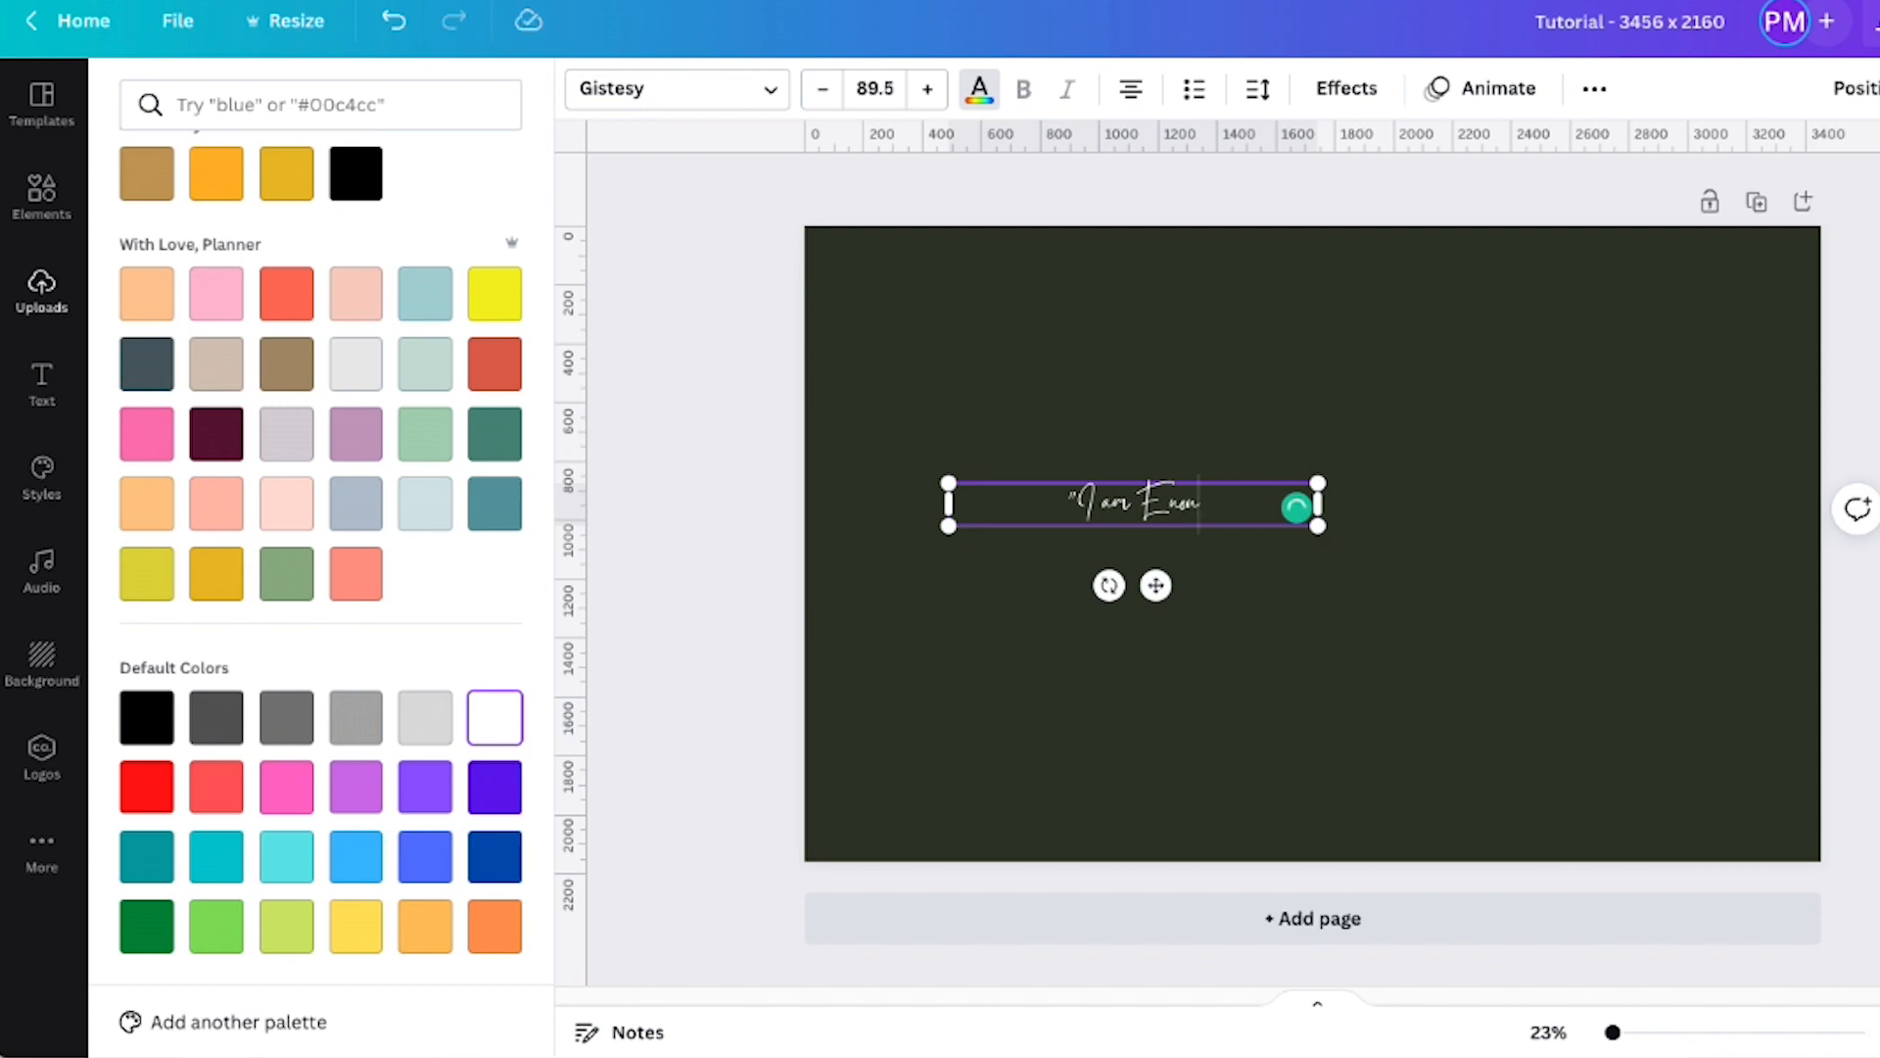
Fit the text box to the "I am Enough" quote, enlarge the text and move it to the page's lower right corner
drag(1318, 504, 1162, 504)
click(1120, 562)
click(1057, 503)
drag(948, 483, 791, 452)
drag(1019, 501, 1616, 772)
click(1008, 679)
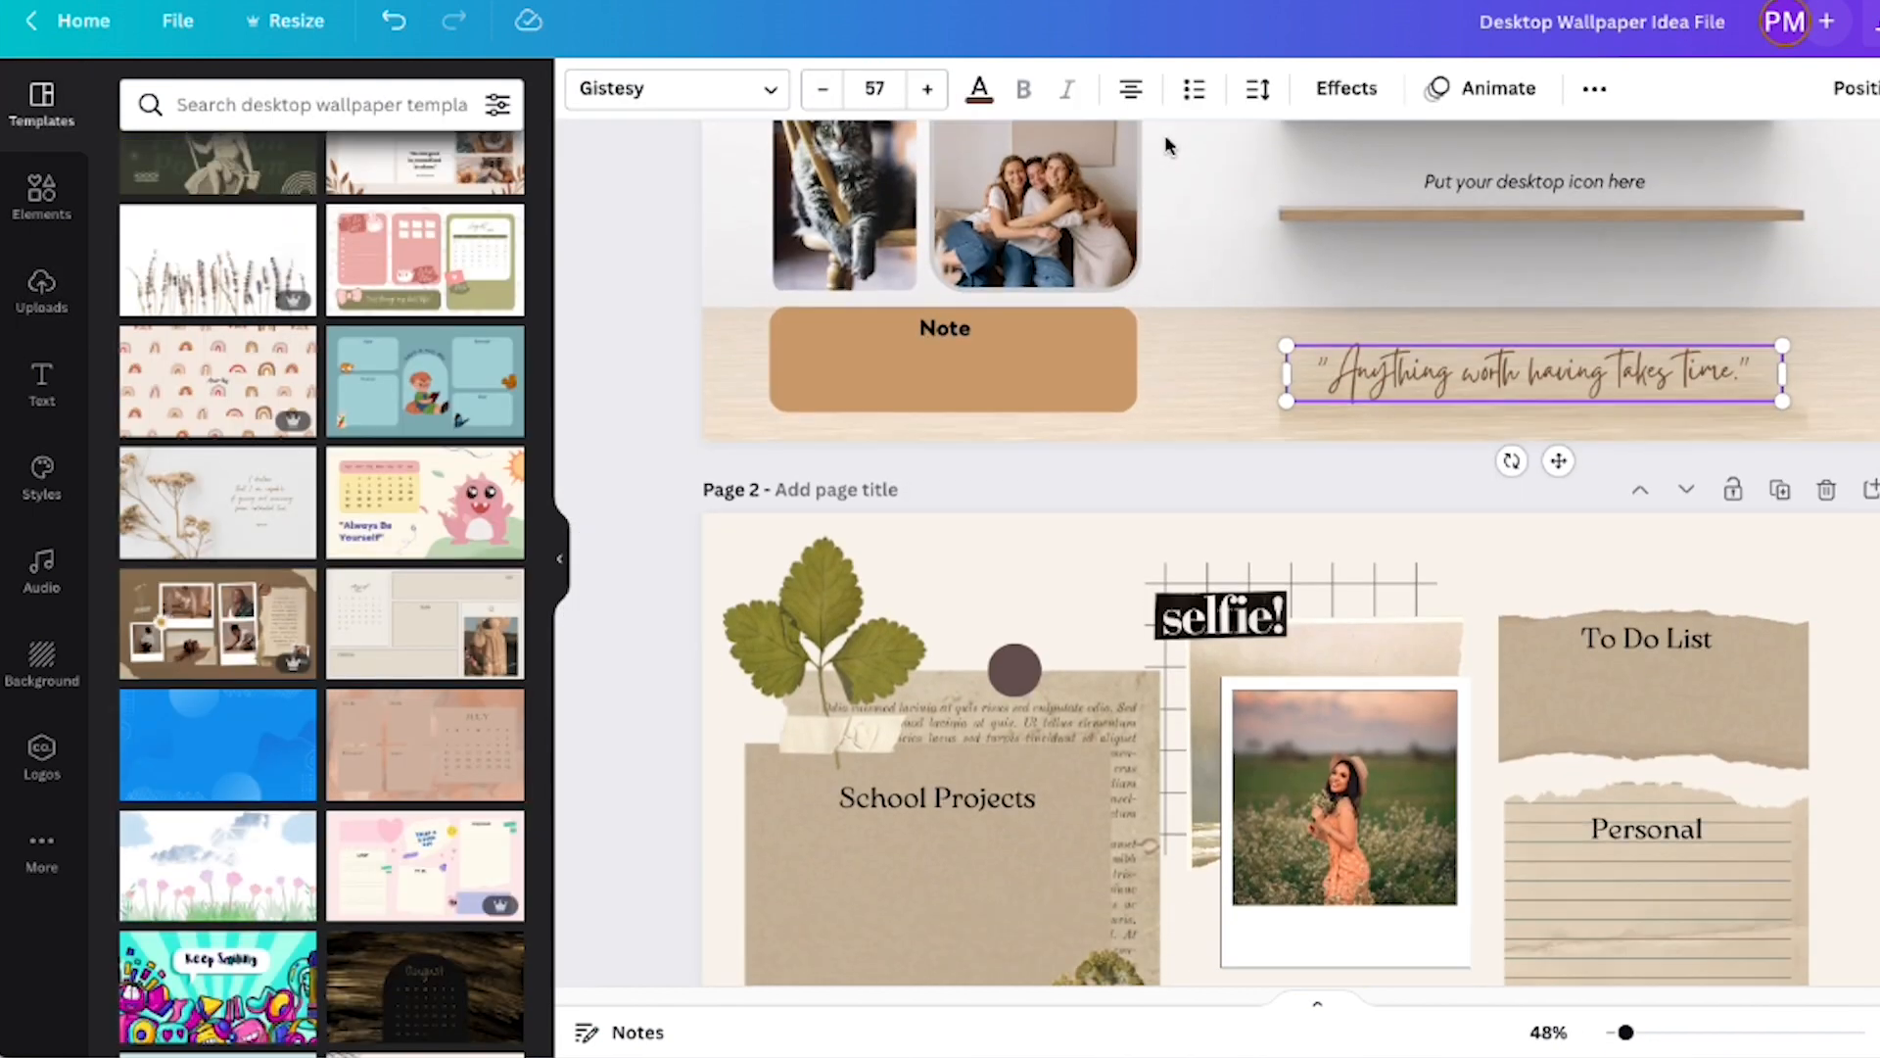
Copy the page 5 layout of panels, sticky notes and photos from the Desktop Wallpaper Idea File into the Tutorial design
scroll(1165, 145, down, 20)
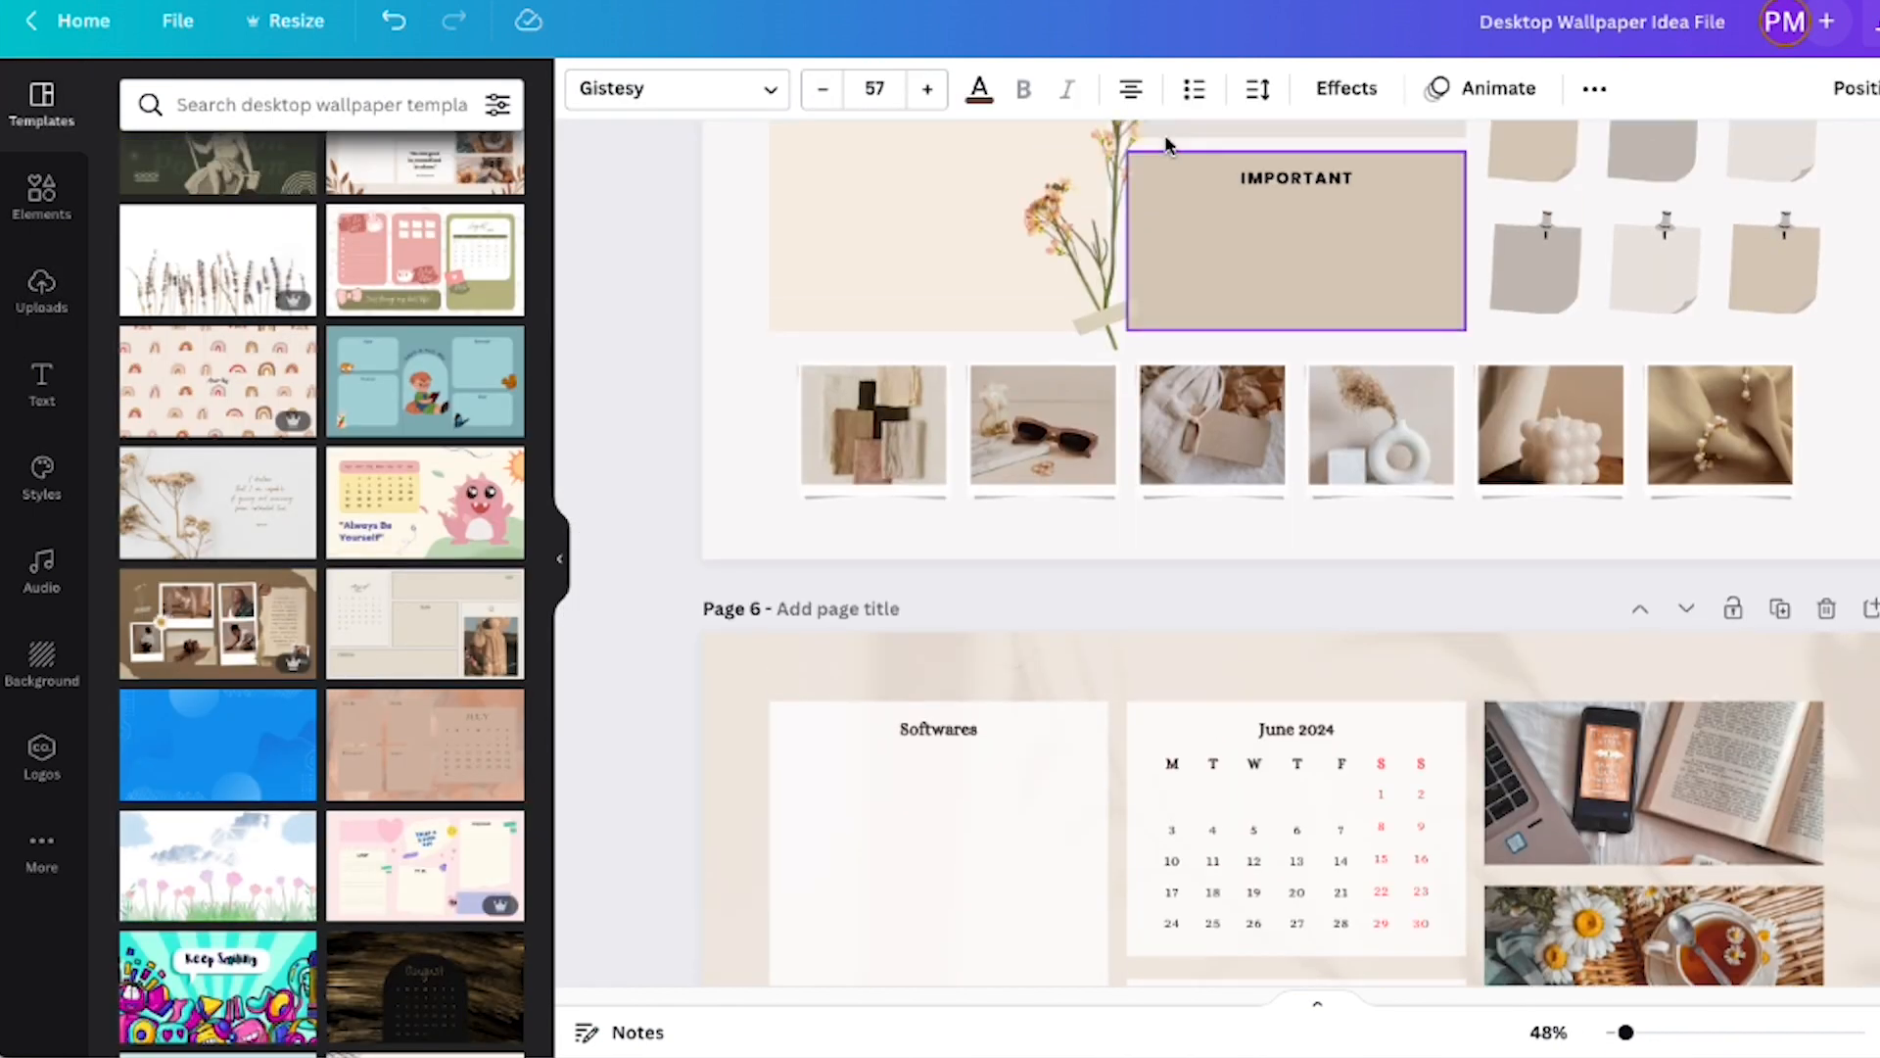
scroll(1165, 145, up, 3)
drag(726, 239, 1814, 916)
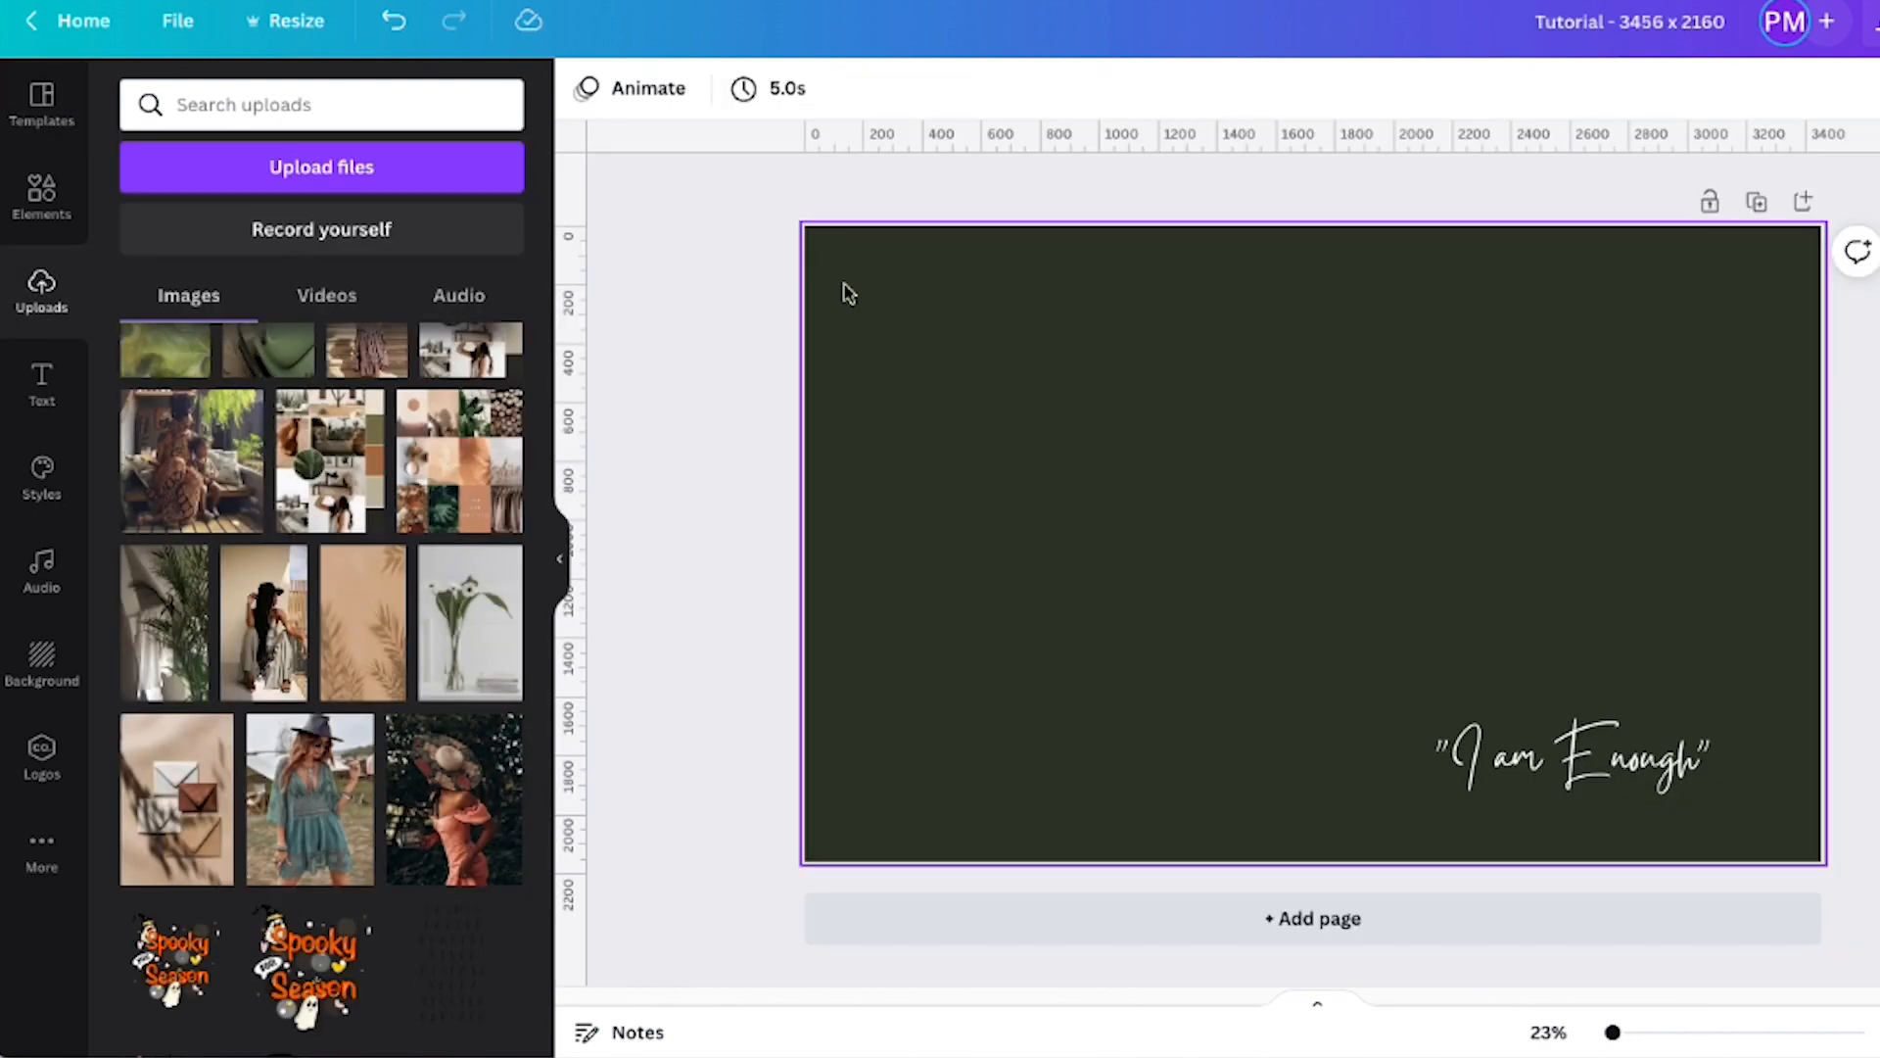
key(ctrl+v)
click(830, 247)
drag(831, 247, 1748, 734)
Move the "I am Enough" quote to the page's upper left corner and shift the row of six photos lower
drag(1587, 762, 911, 257)
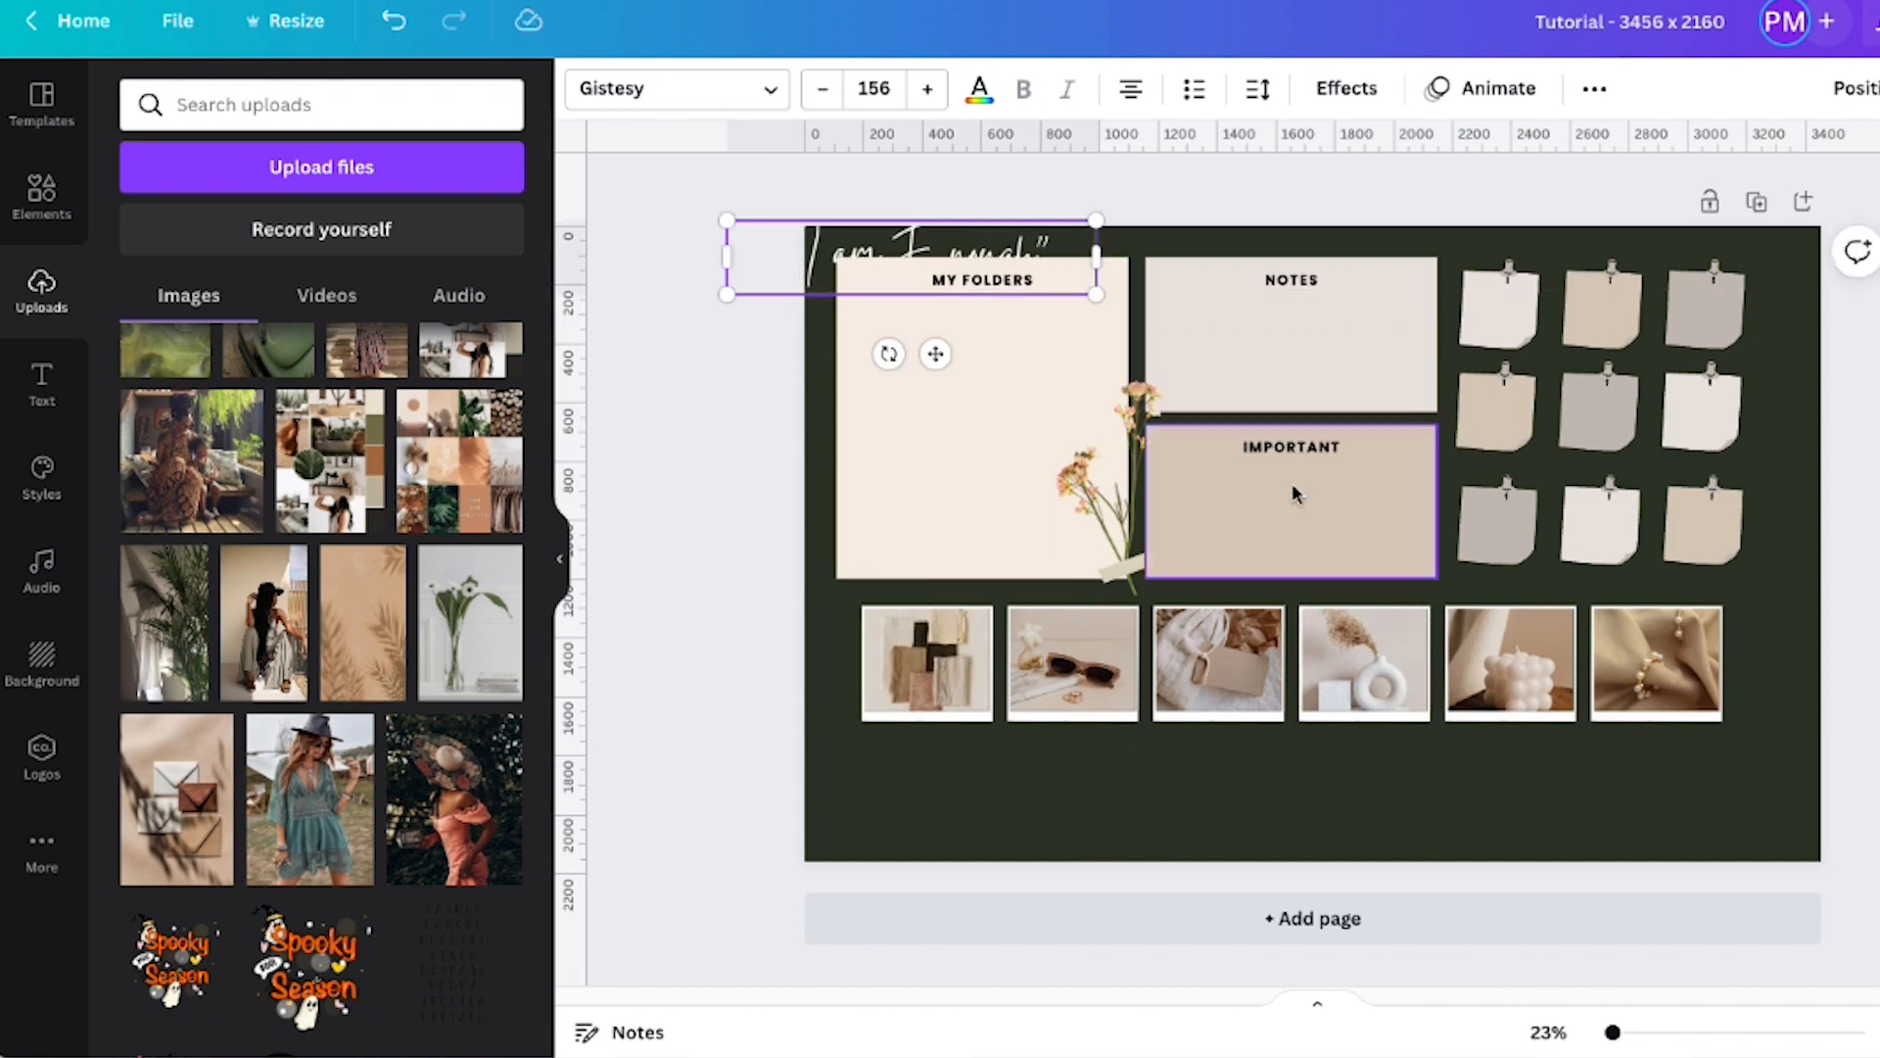
click(1800, 767)
drag(1770, 619, 871, 760)
drag(925, 699, 947, 764)
Shift the sticky note grid and the My Folders, Notes and Important panels slightly down and to the right
drag(1469, 239, 1746, 608)
drag(1615, 436, 1668, 477)
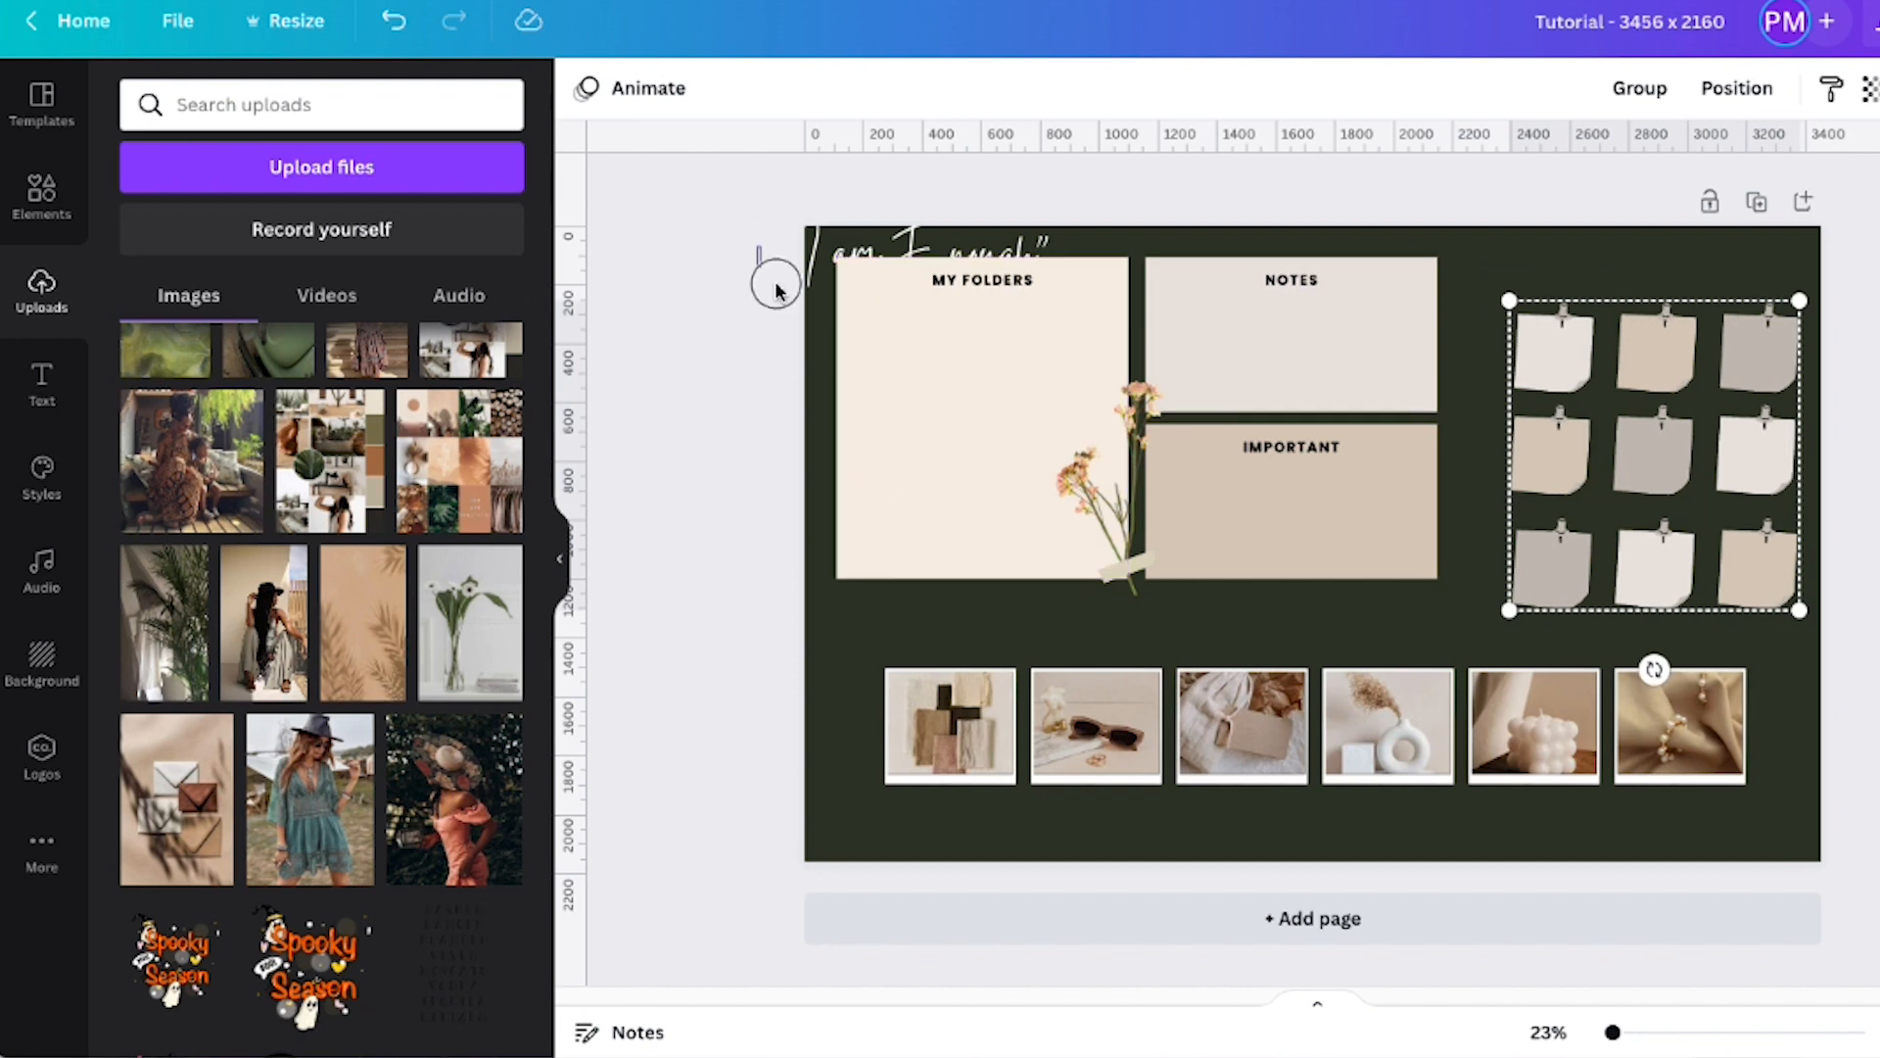
drag(775, 290, 1448, 605)
drag(1266, 343, 1302, 403)
Place the "I am Enough" quote just above the My Folders panel and select that panel
click(697, 441)
drag(1020, 299, 1067, 264)
click(896, 509)
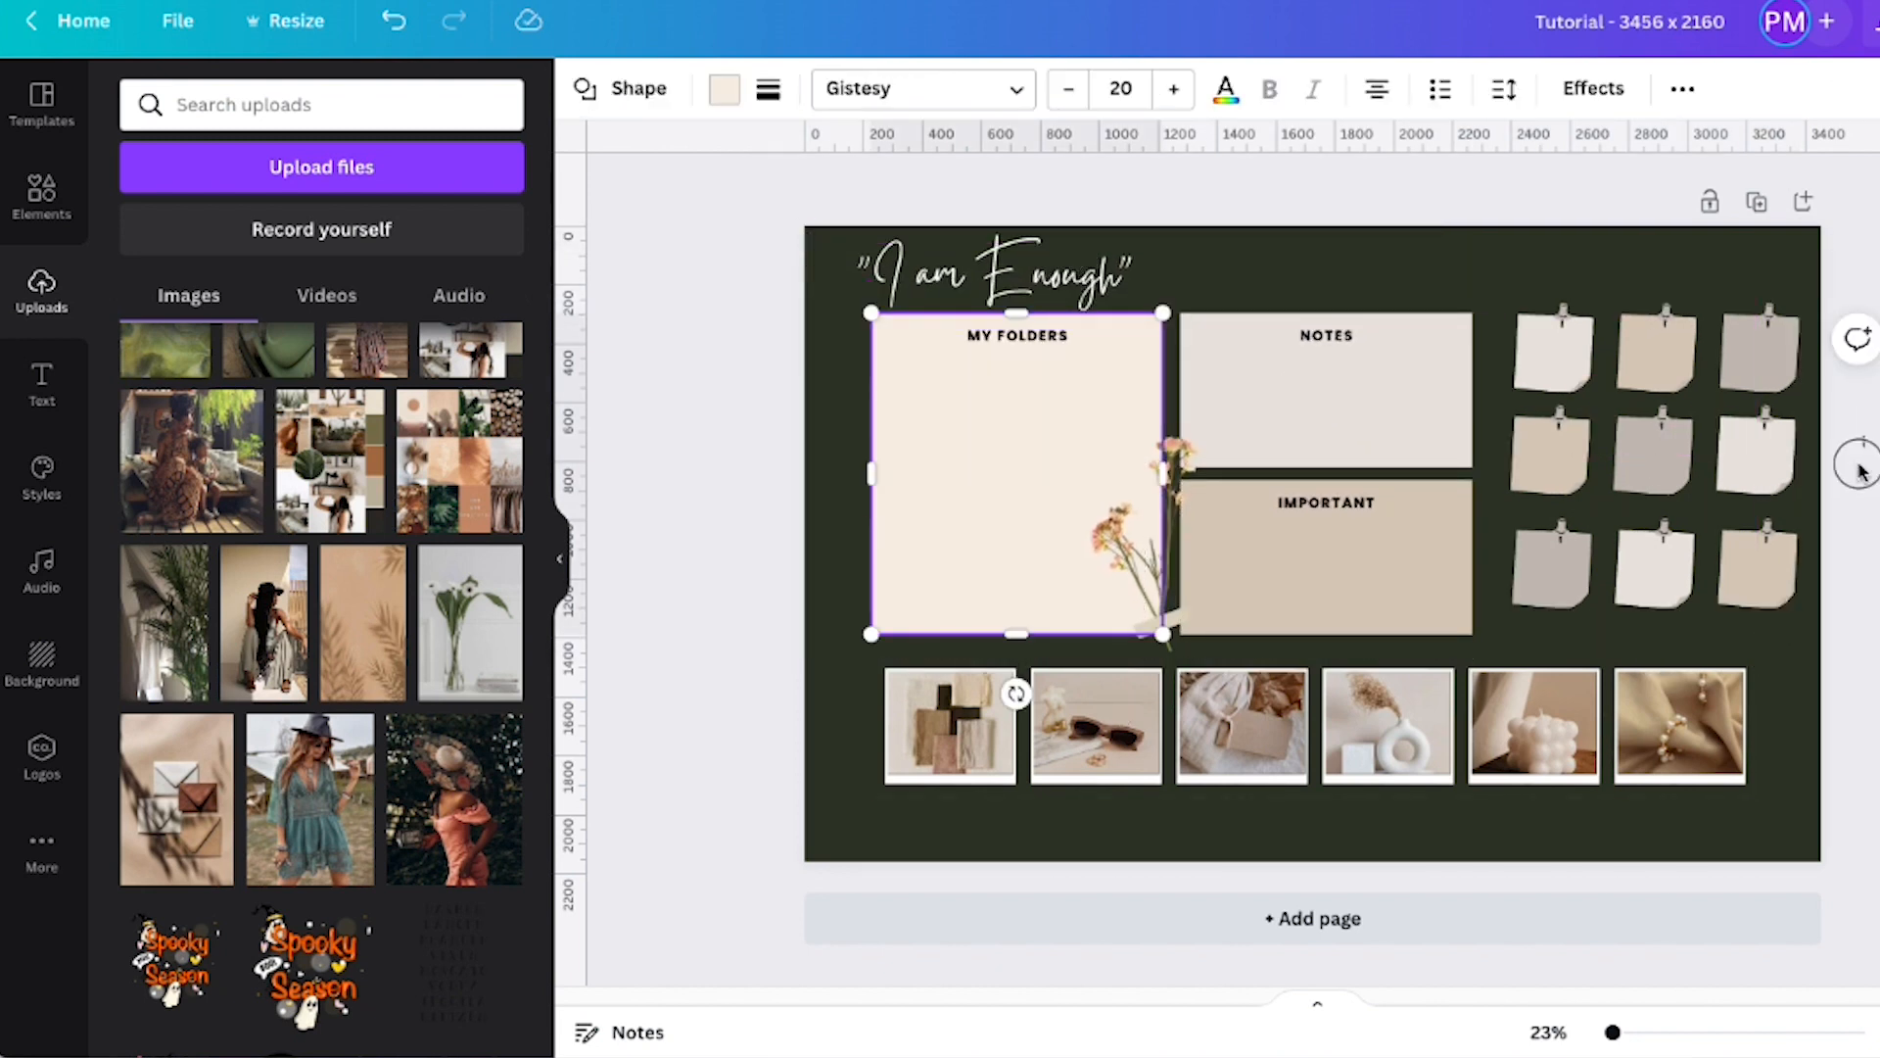
Delete all the sticky notes except the first one in the upper row
drag(1861, 404, 1493, 627)
key(Delete)
drag(1611, 271, 1807, 412)
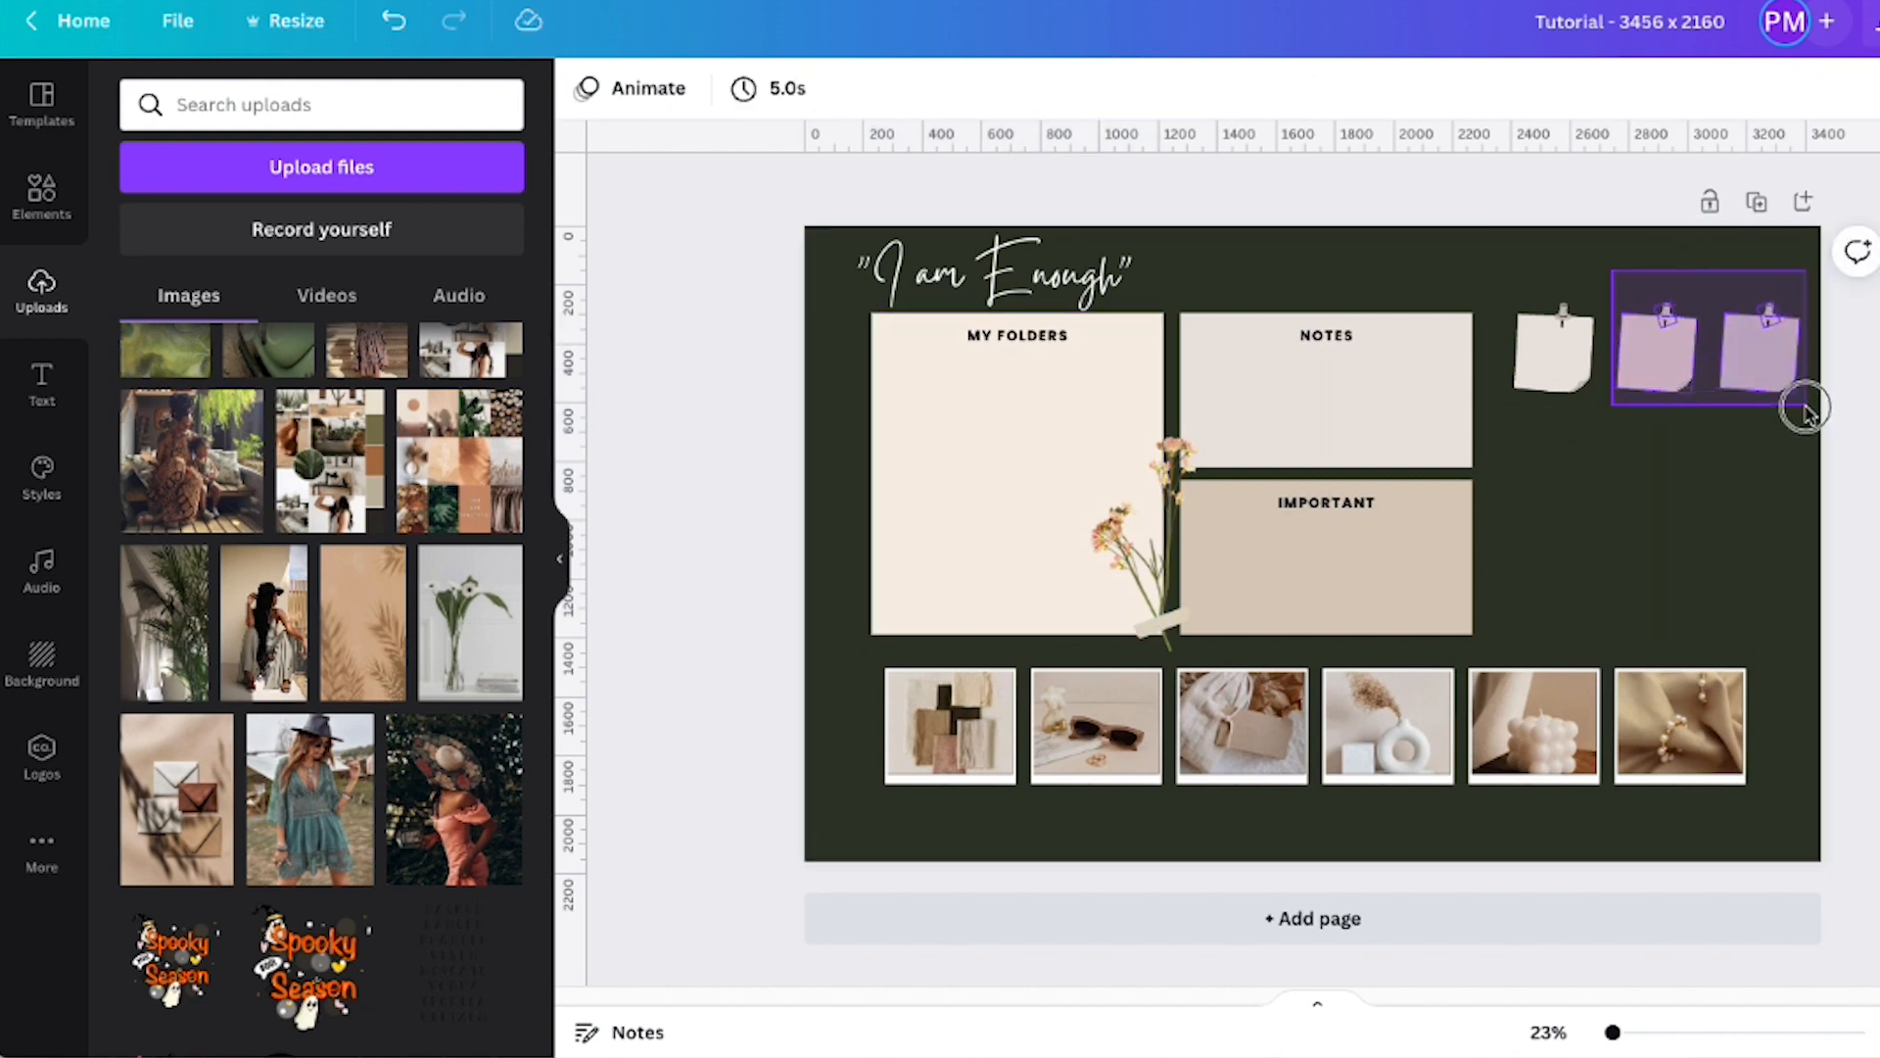
key(Delete)
Group the remaining sticky note with its clip, then enlarge it and place it right of the IMPORTANT box
drag(1505, 290, 1642, 425)
click(1641, 88)
drag(1595, 302, 1637, 257)
drag(1591, 340, 1717, 583)
click(1508, 378)
Replace the flower with the fern from the Desktop Wallpaper Idea File, flipped horizontally at the lower-left edge of the MY FOLDERS box
click(1155, 544)
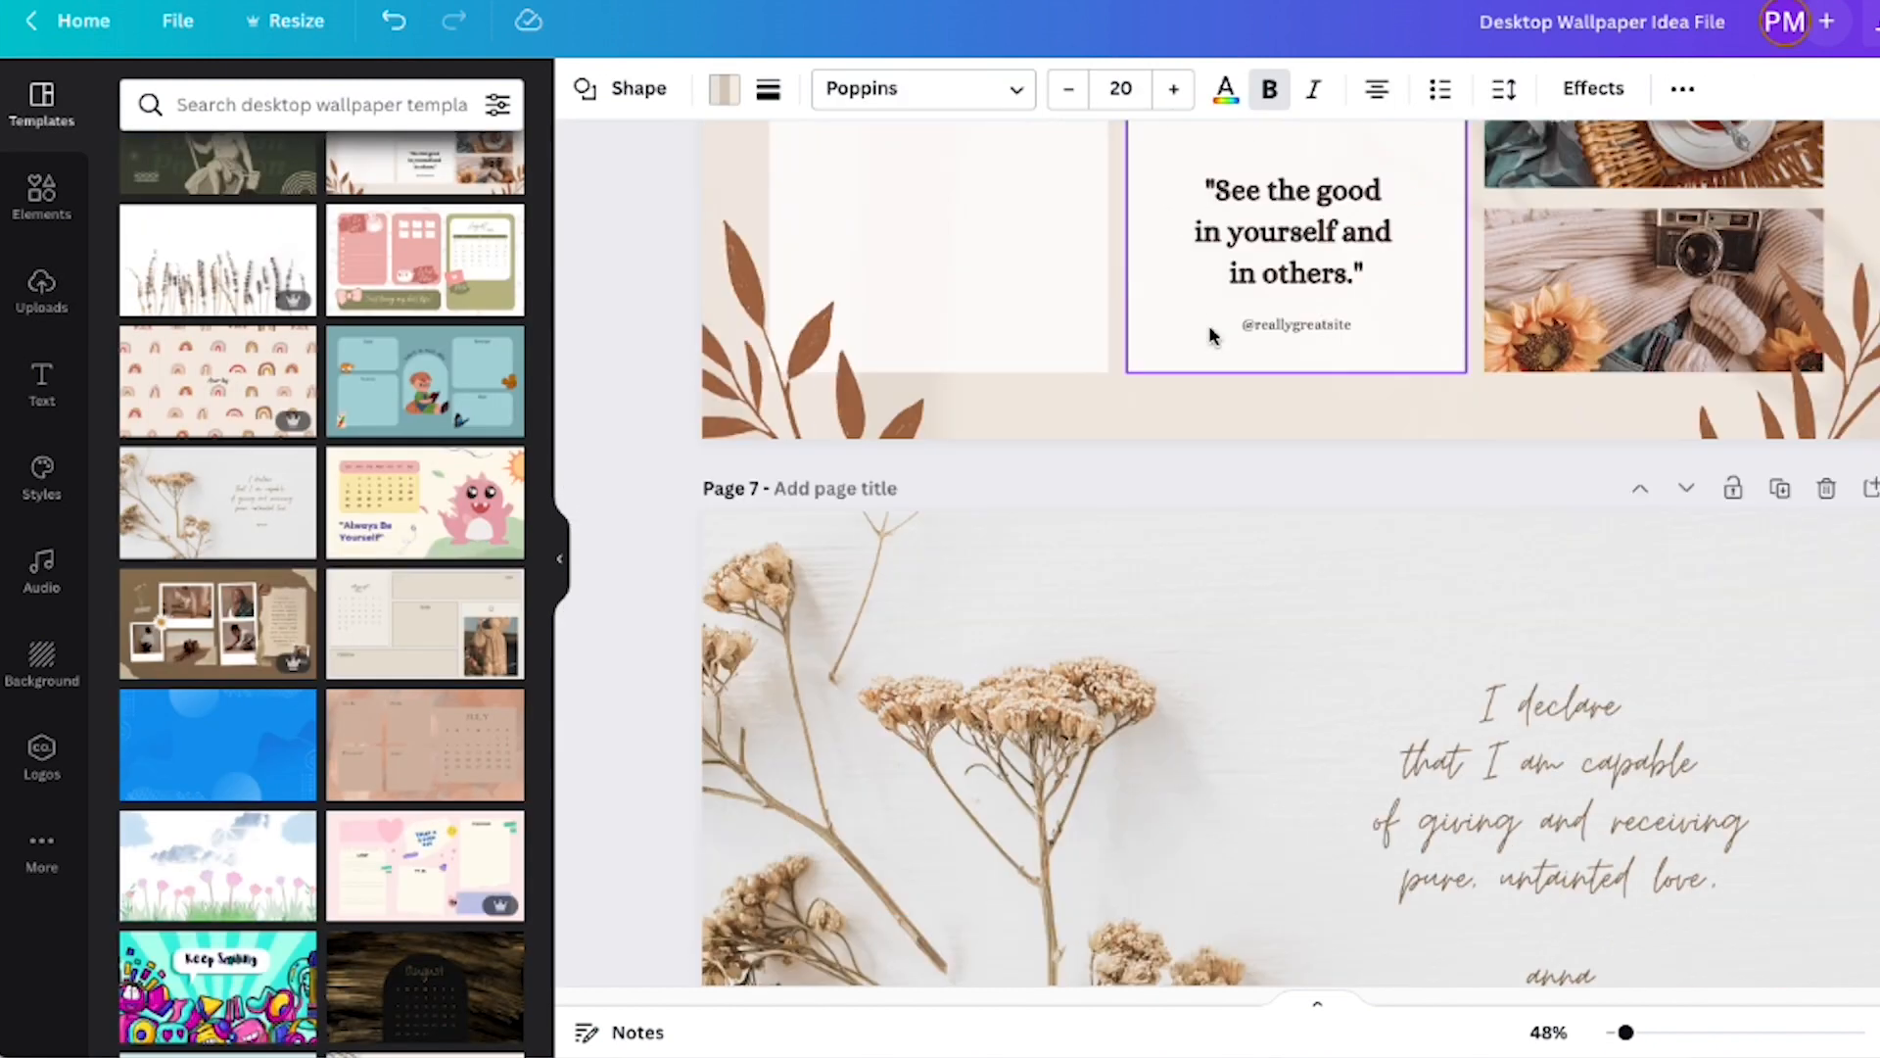
scroll(1212, 327, down, 10)
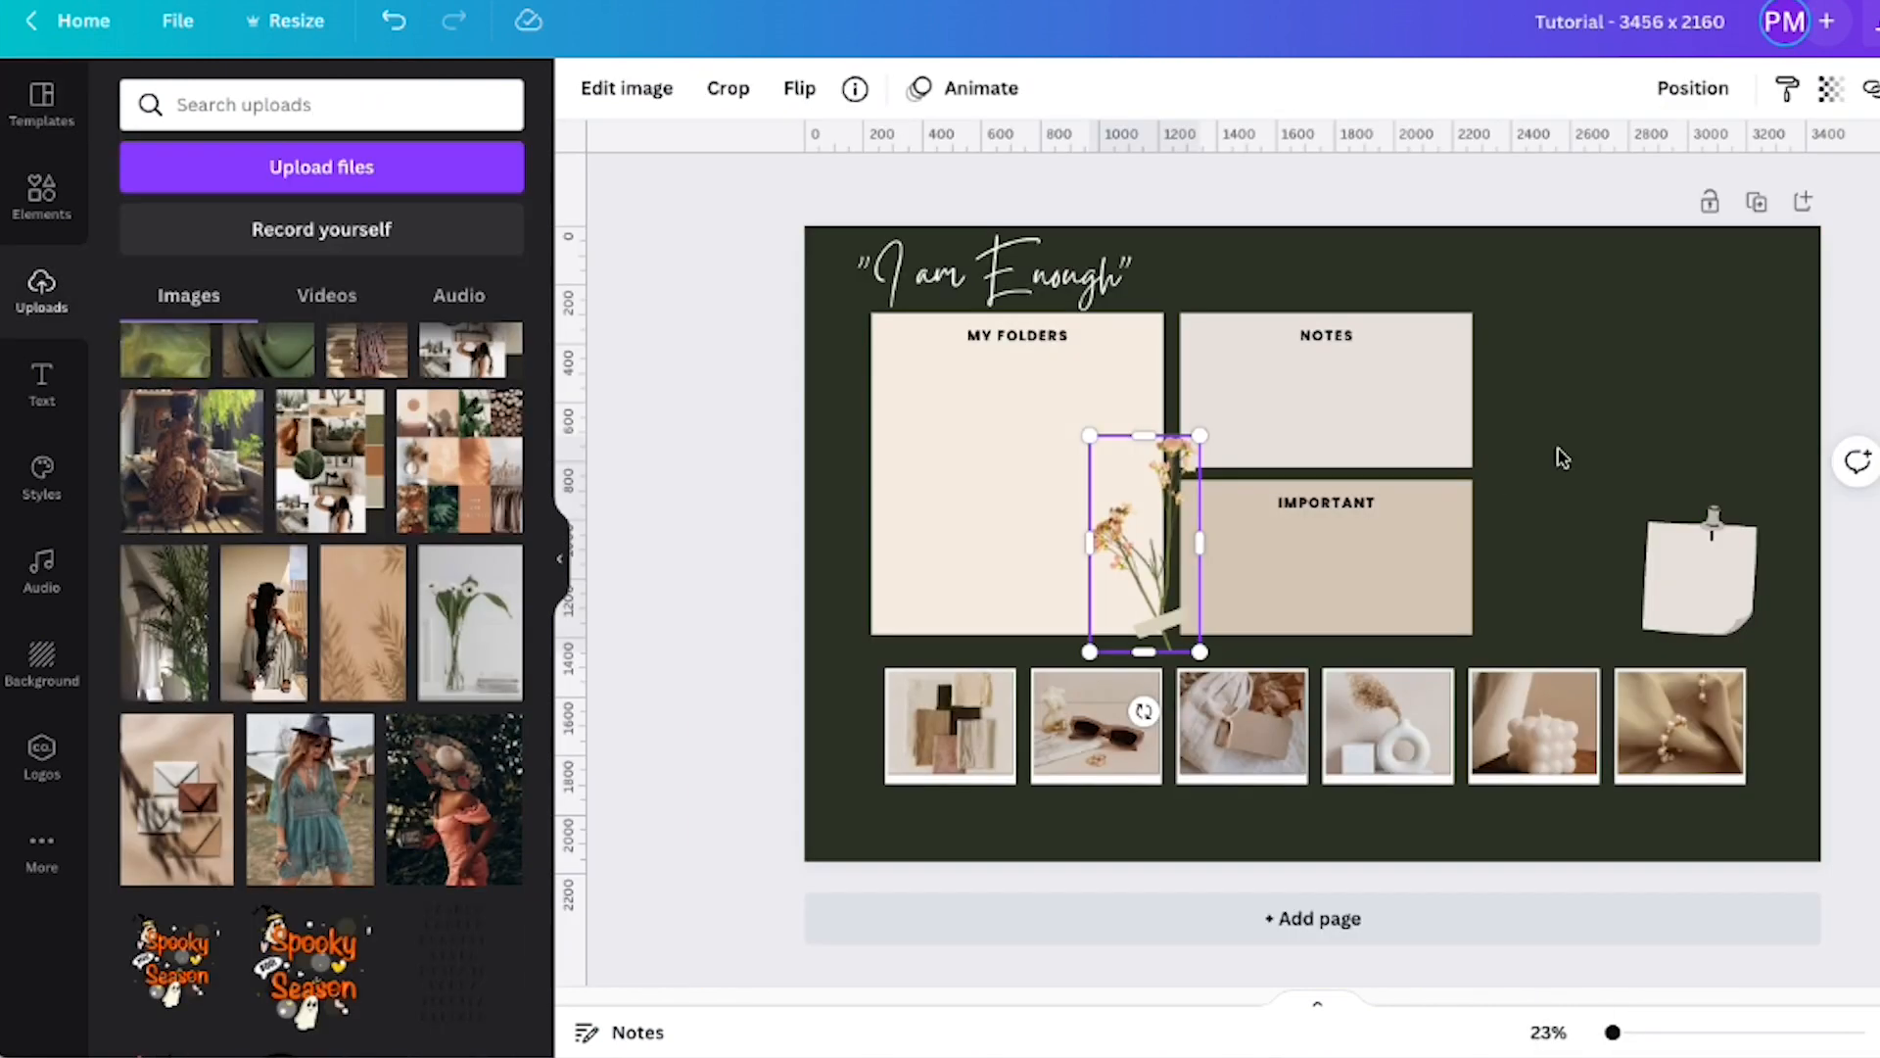
drag(1155, 528, 941, 546)
click(799, 88)
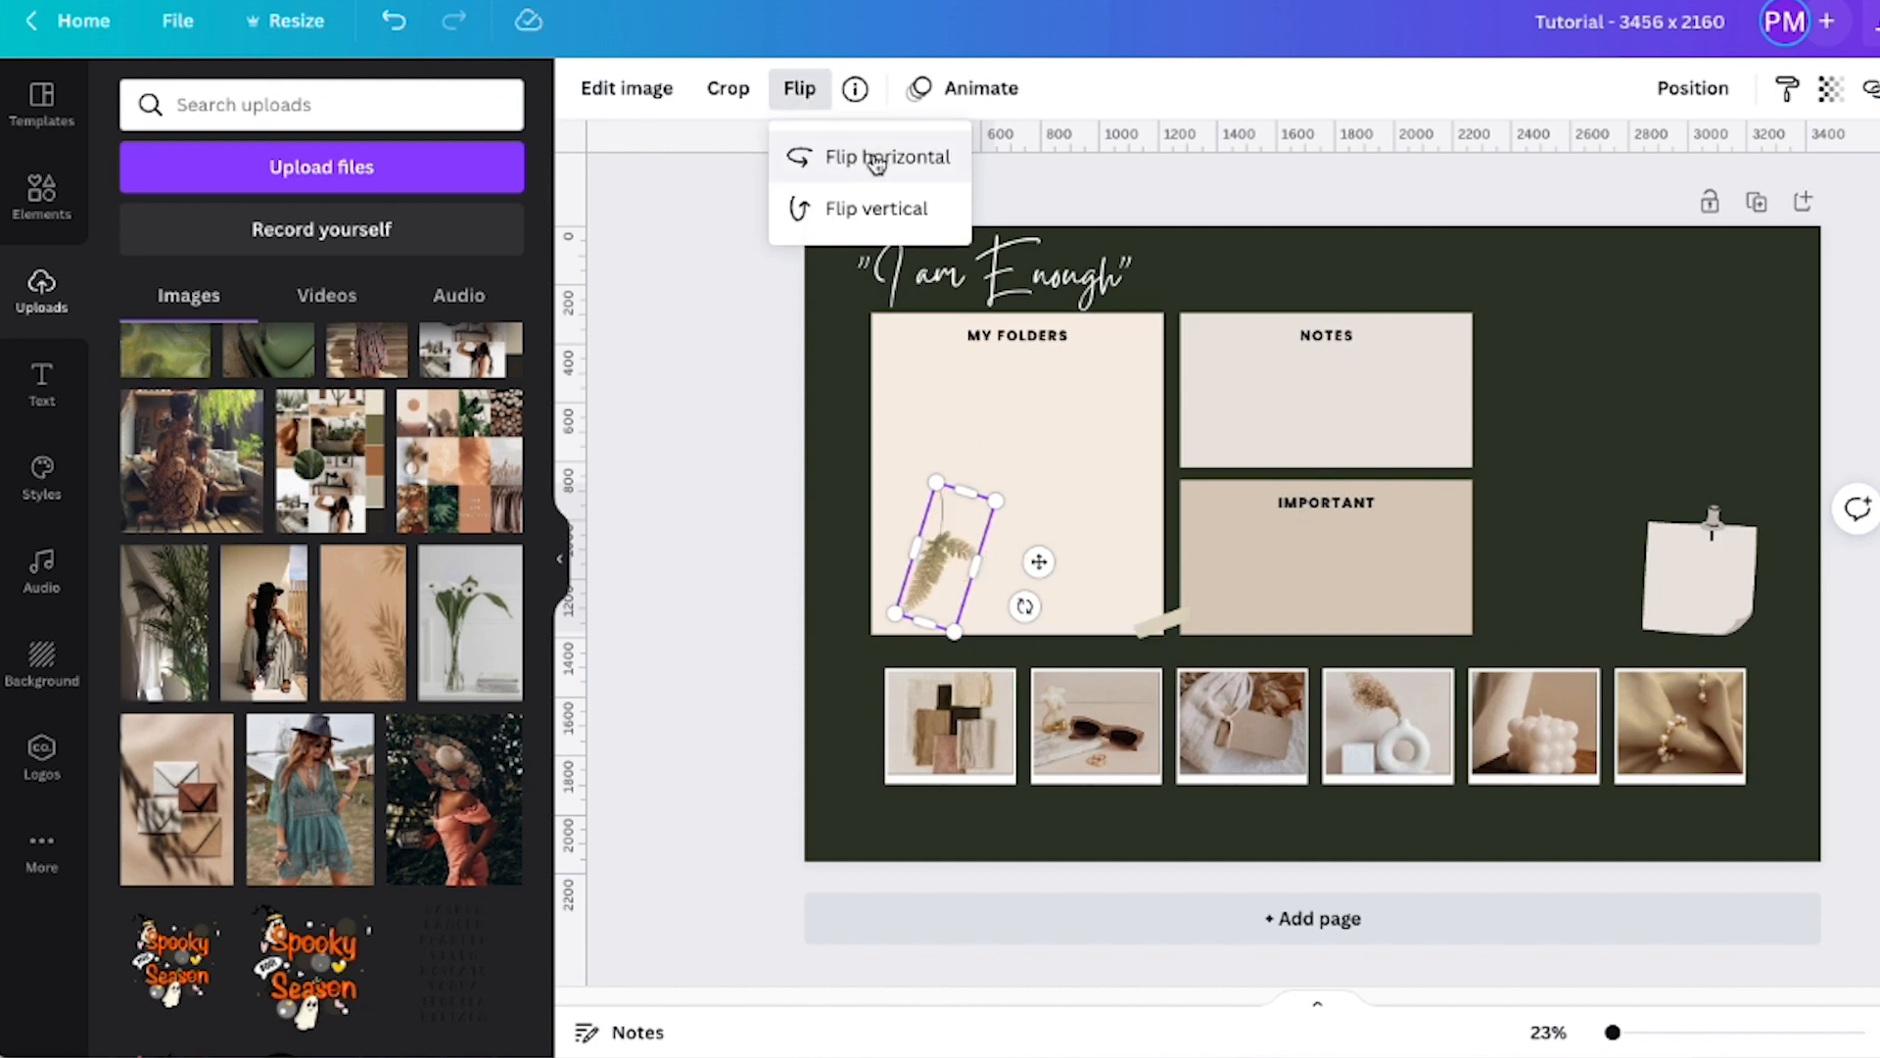
drag(945, 550, 884, 573)
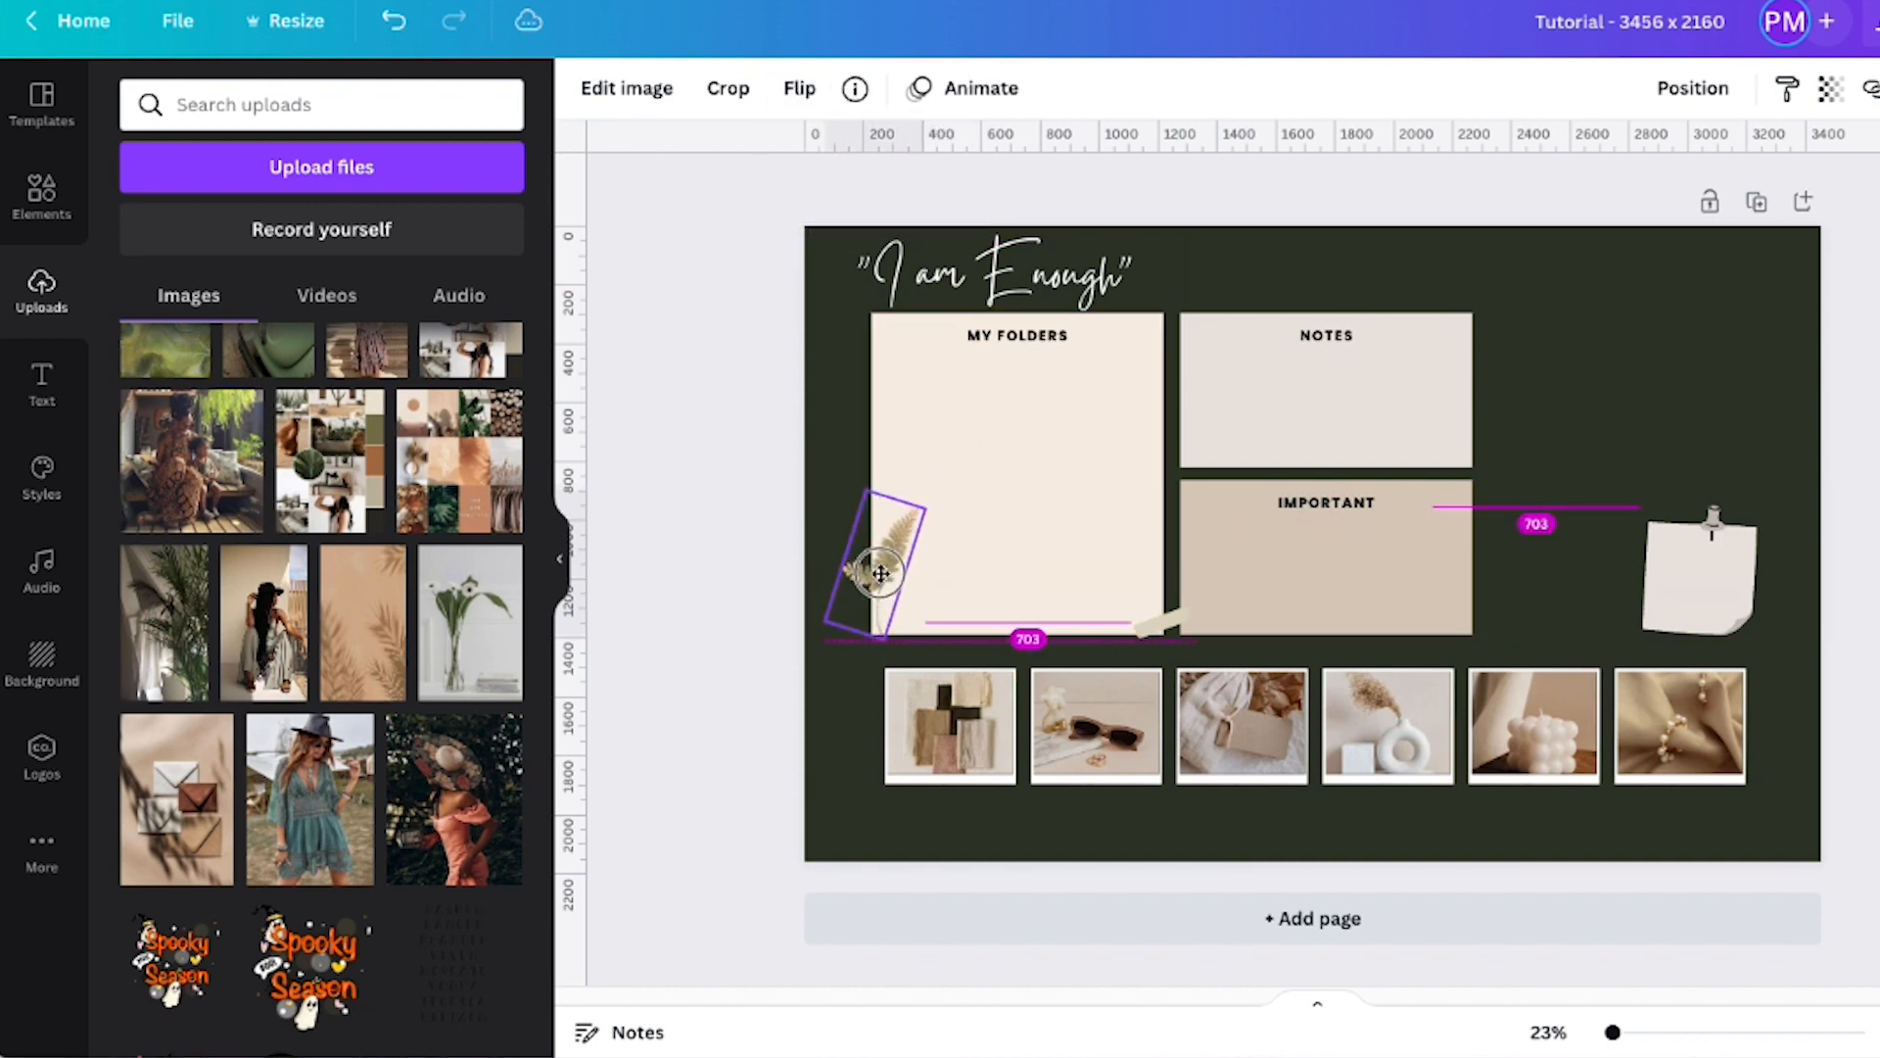
Move the tape to the lower-left corner of the MY FOLDERS box and enlarge the fern so its stem sits on it
drag(1153, 628, 1053, 626)
drag(870, 566, 884, 564)
drag(1056, 625, 893, 637)
drag(887, 562, 891, 587)
click(649, 627)
click(895, 579)
drag(875, 506, 868, 441)
drag(888, 568, 890, 589)
Replace the six photos along the row with uploaded images: four portraits of women, the iced coffees and the white camper van
scroll(287, 648, up, 2)
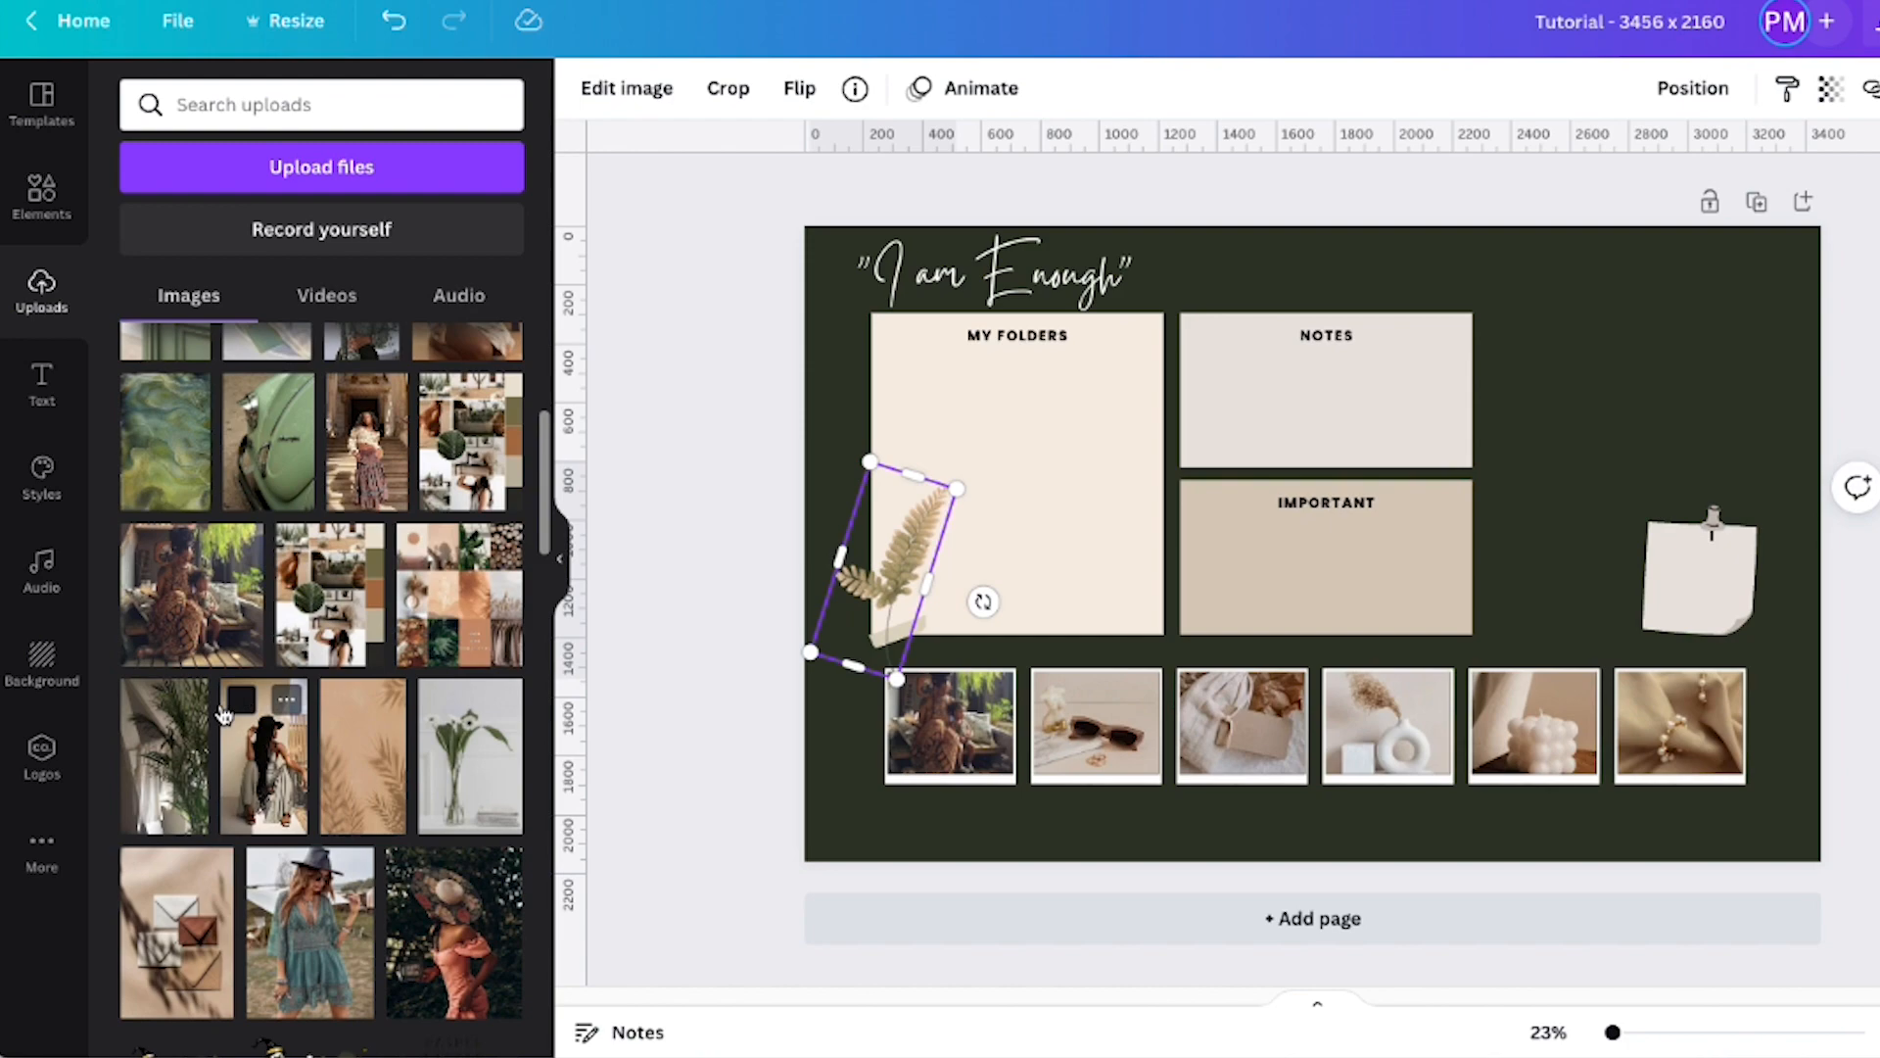
scroll(223, 715, down, 1)
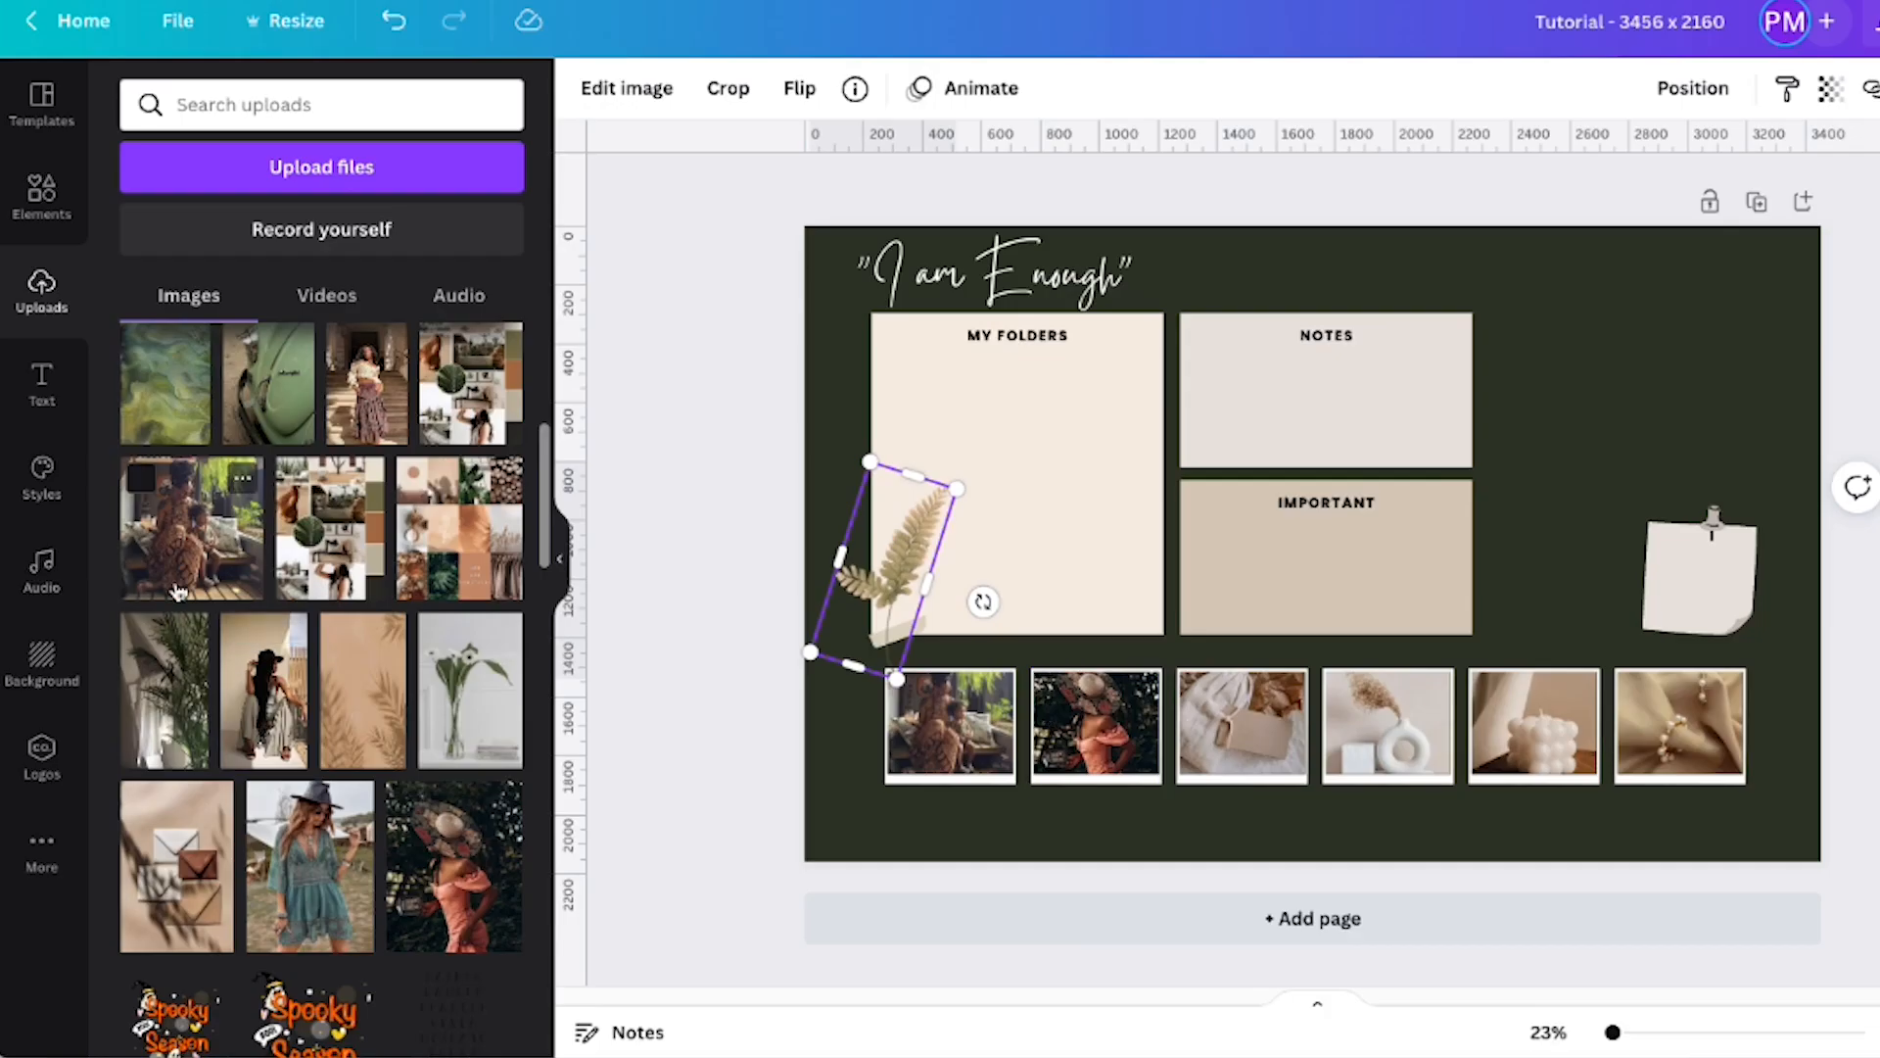
scroll(356, 575, up, 2)
scroll(356, 575, up, 2)
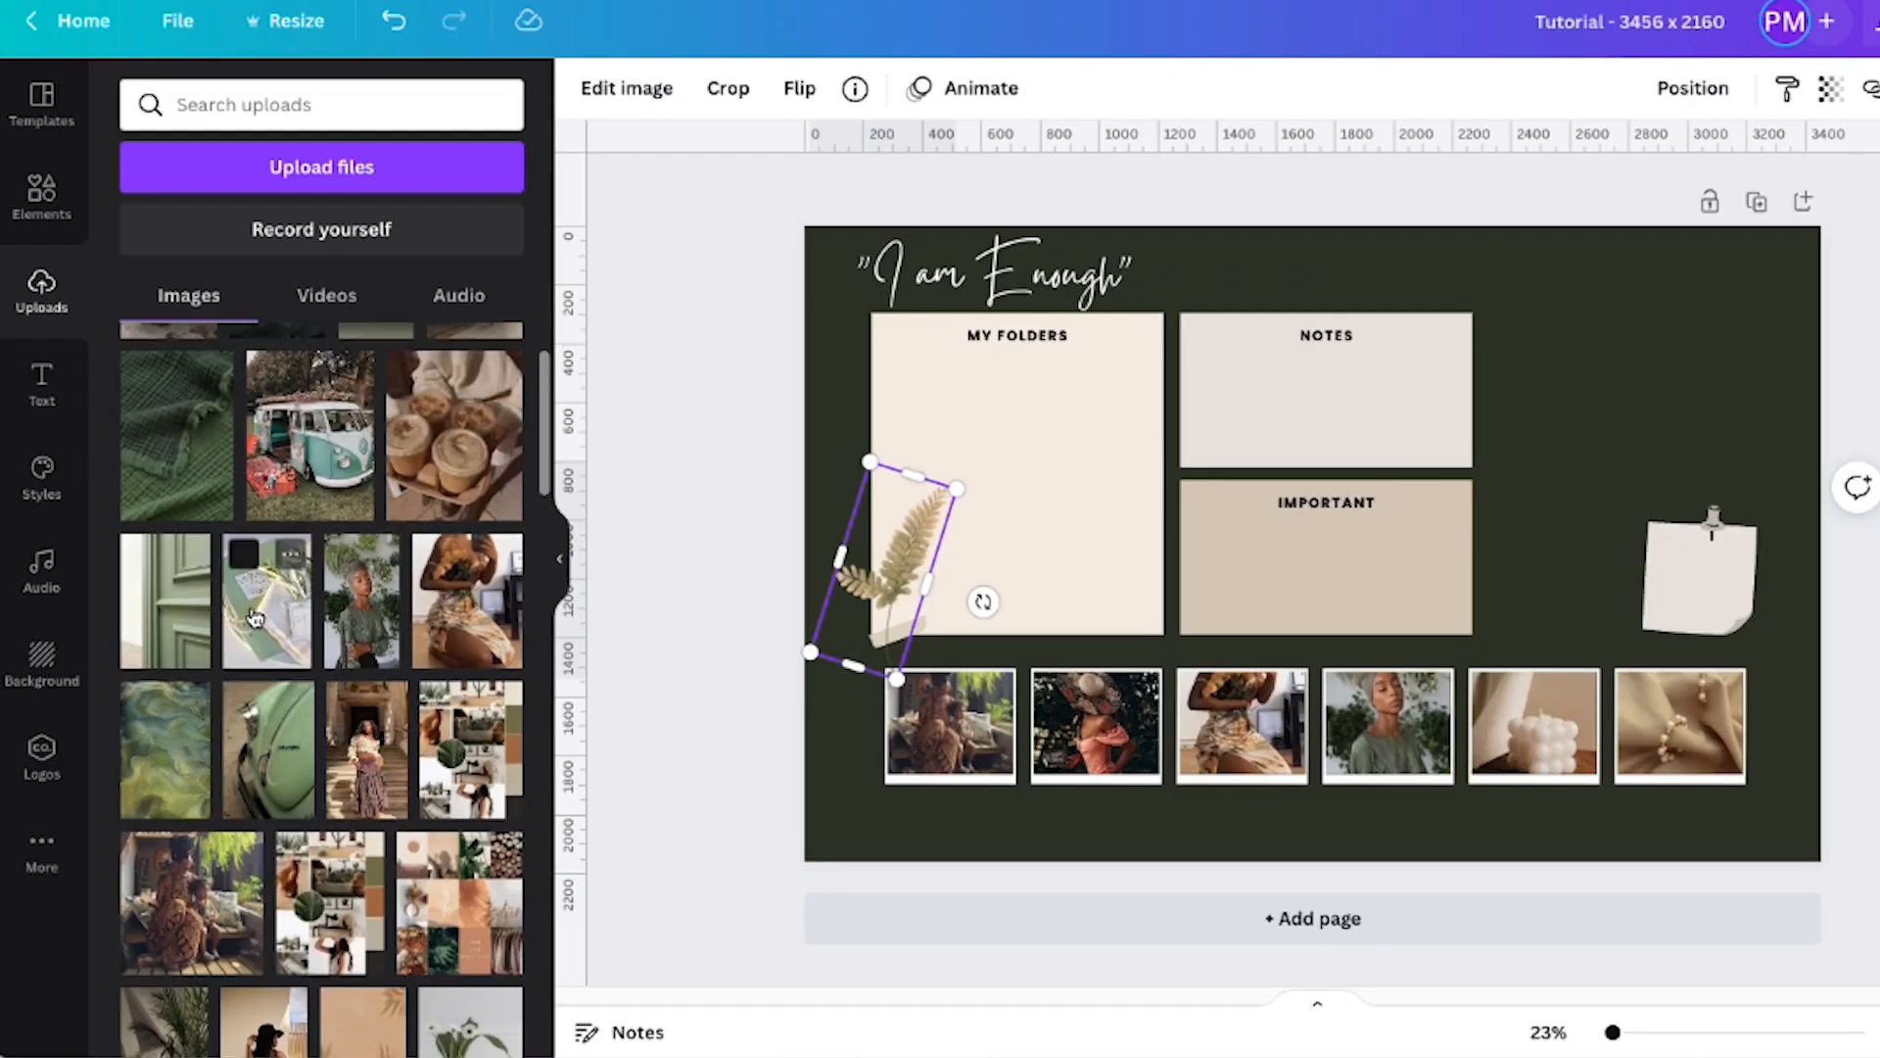
scroll(254, 617, up, 2)
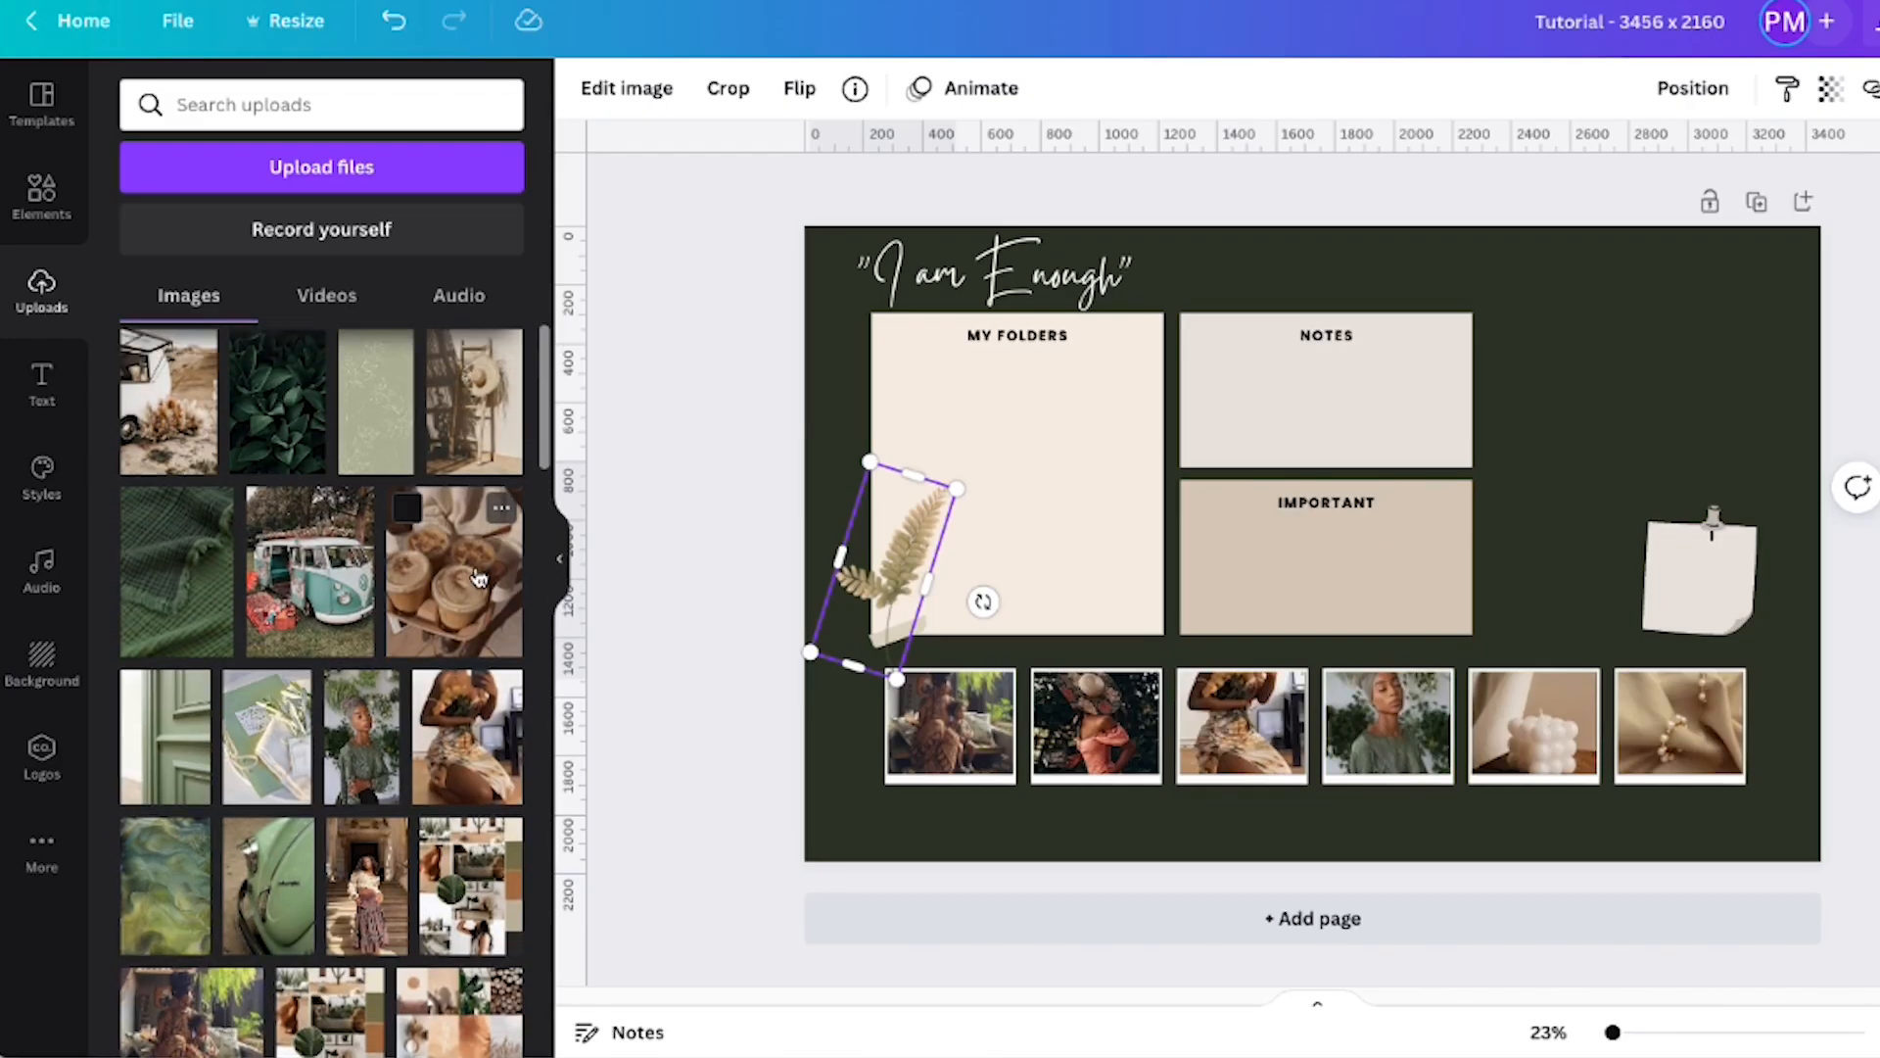
drag(168, 416, 1677, 683)
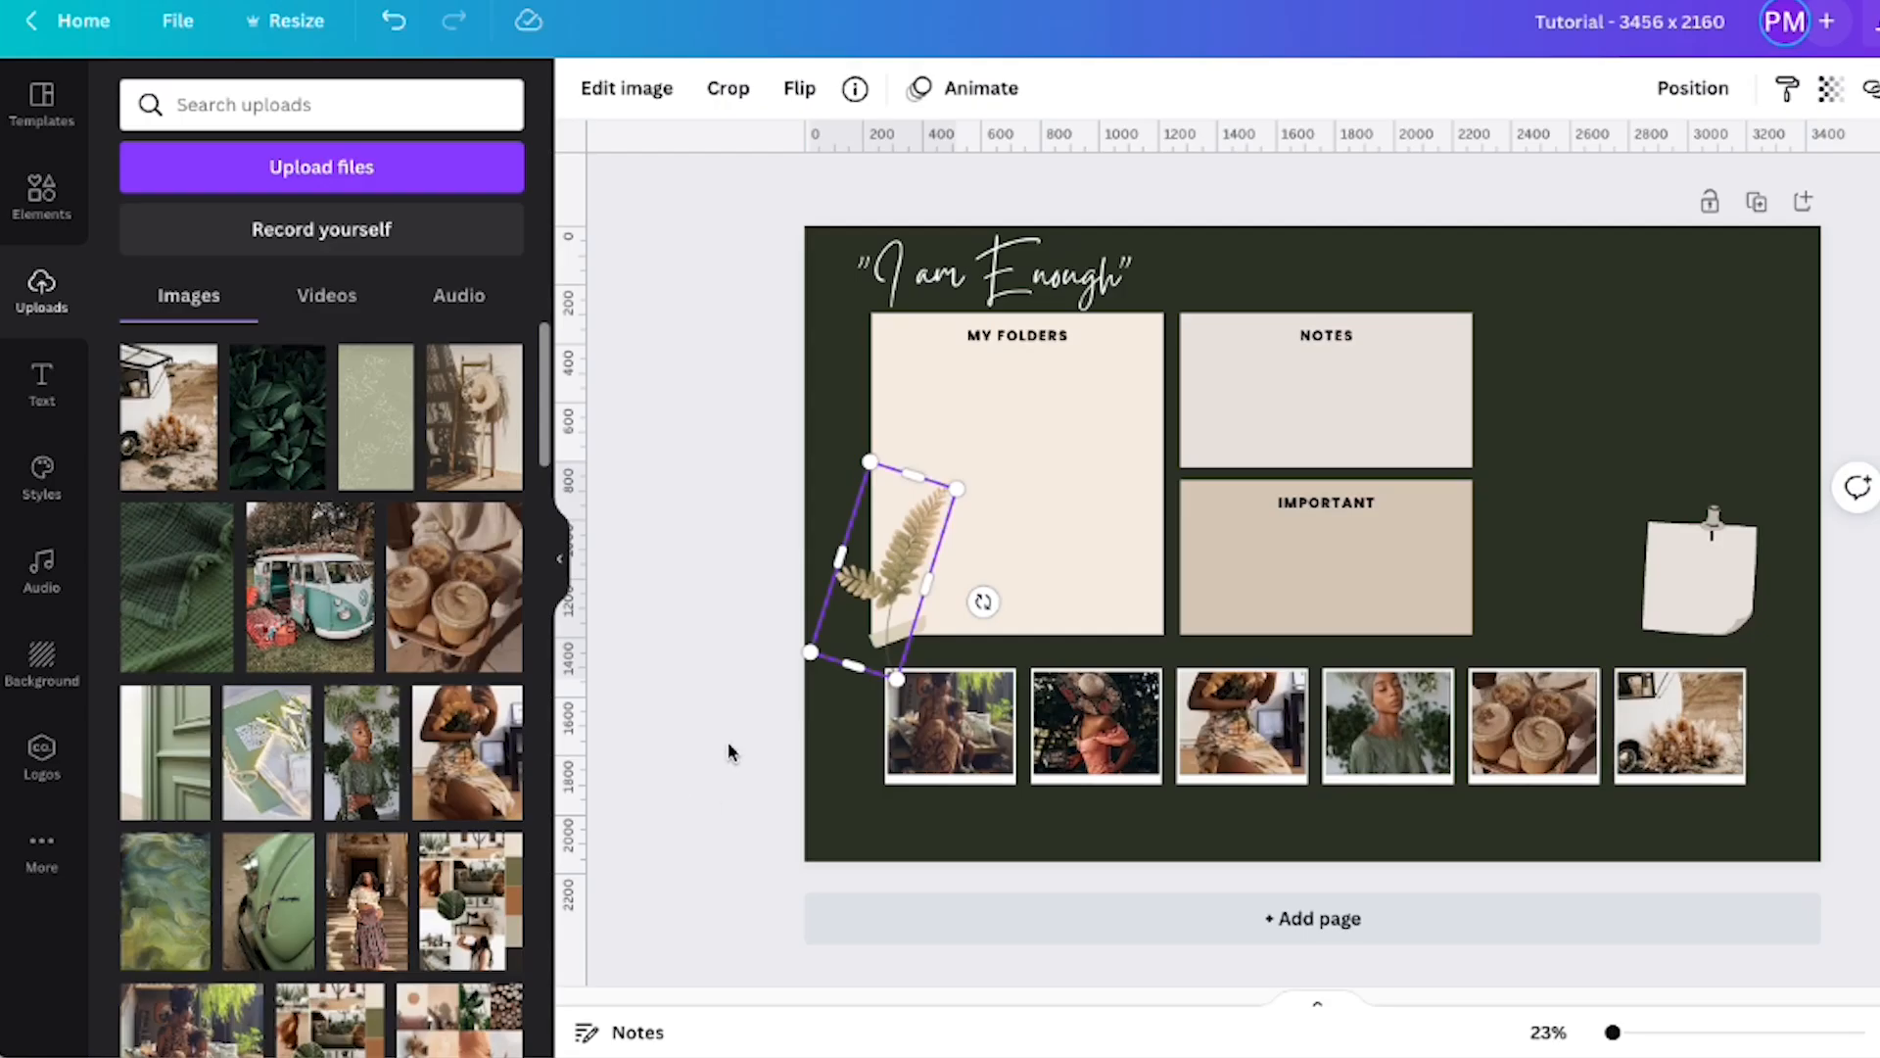
click(729, 752)
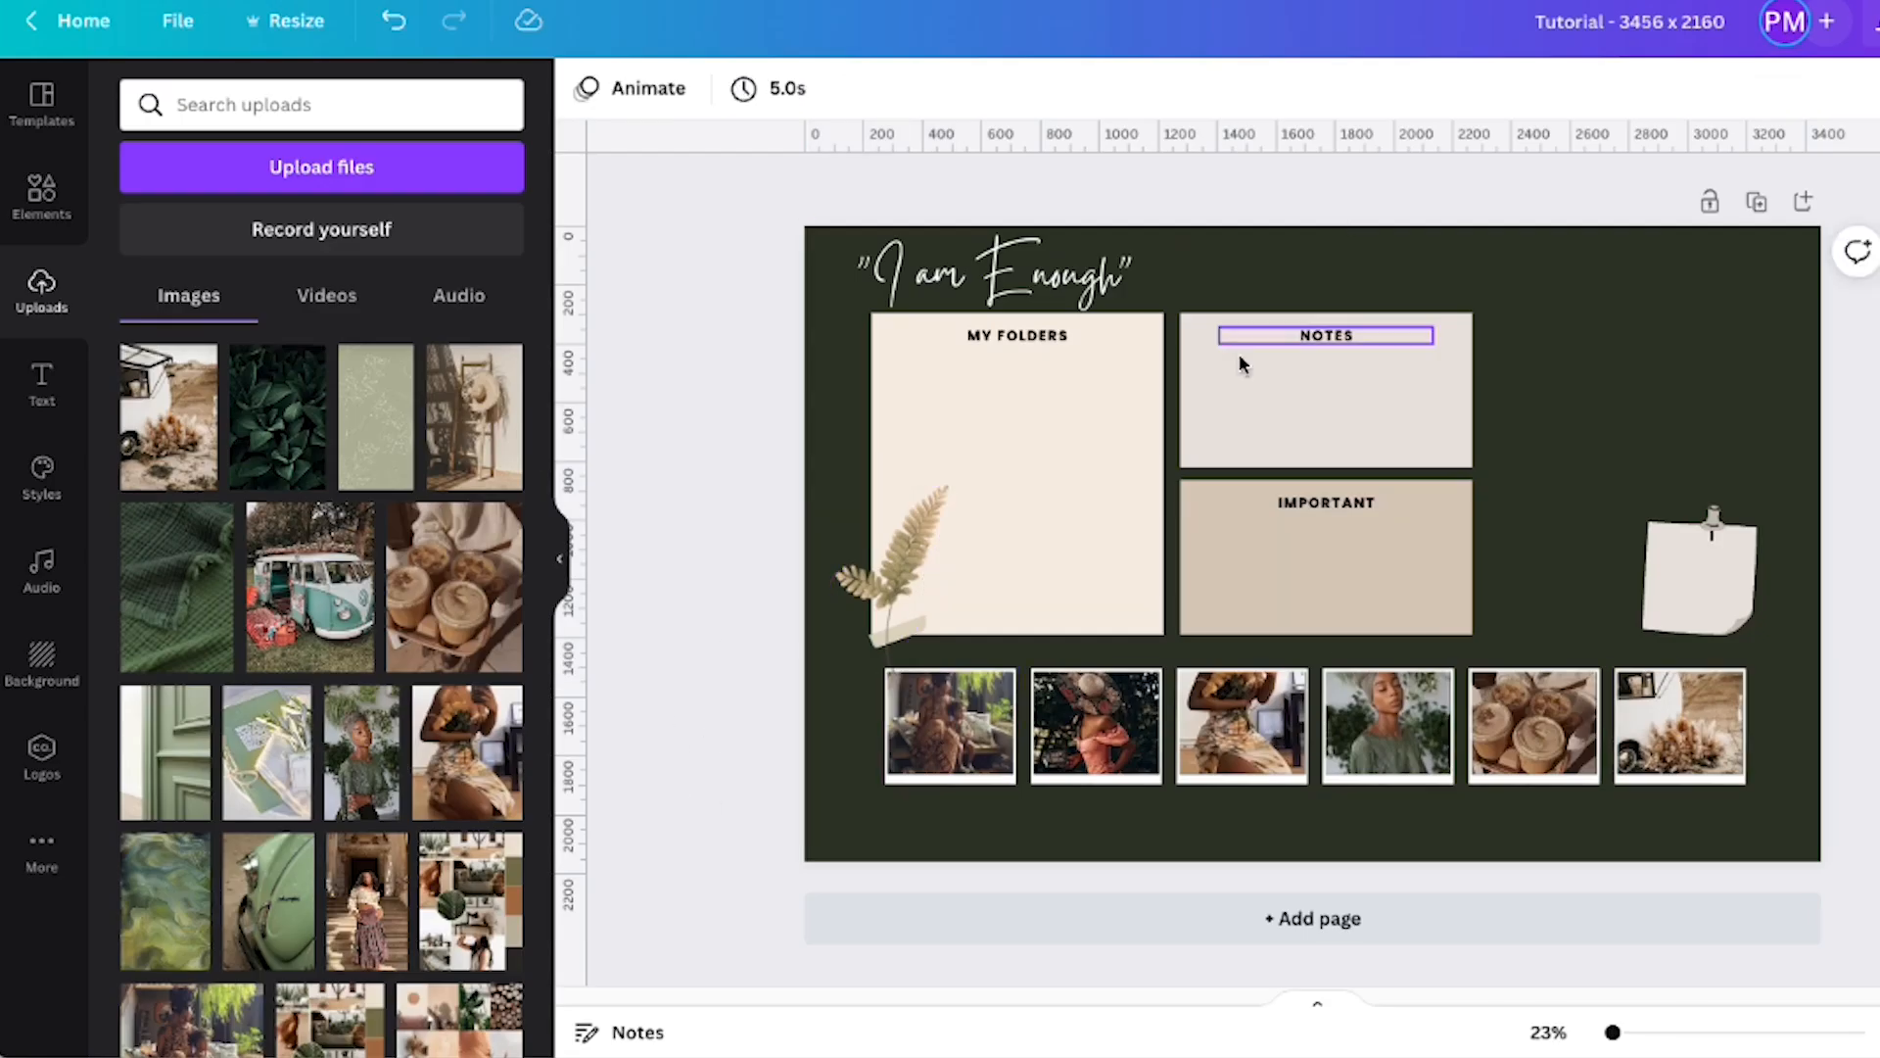
Clear the sticky note away and move the MY FOLDERS box with its heading to the right of the NOTES and IMPORTANT boxes
drag(1695, 581, 828, 749)
drag(1015, 458, 1628, 470)
drag(1018, 335, 1635, 350)
Move the sticky note into the empty area between the quote and the NOTES box
drag(850, 742, 1474, 608)
drag(1500, 608, 1670, 654)
drag(1493, 608, 1082, 395)
Narrow the MY FOLDERS box to line up with the end of the photo row and center its heading
drag(1679, 500, 1524, 442)
drag(1780, 474, 1742, 474)
click(1659, 335)
click(1285, 286)
Tilt the sticky note slightly clockwise and position it beside the NOTES box, below the quote
click(1097, 407)
drag(1091, 507, 1104, 393)
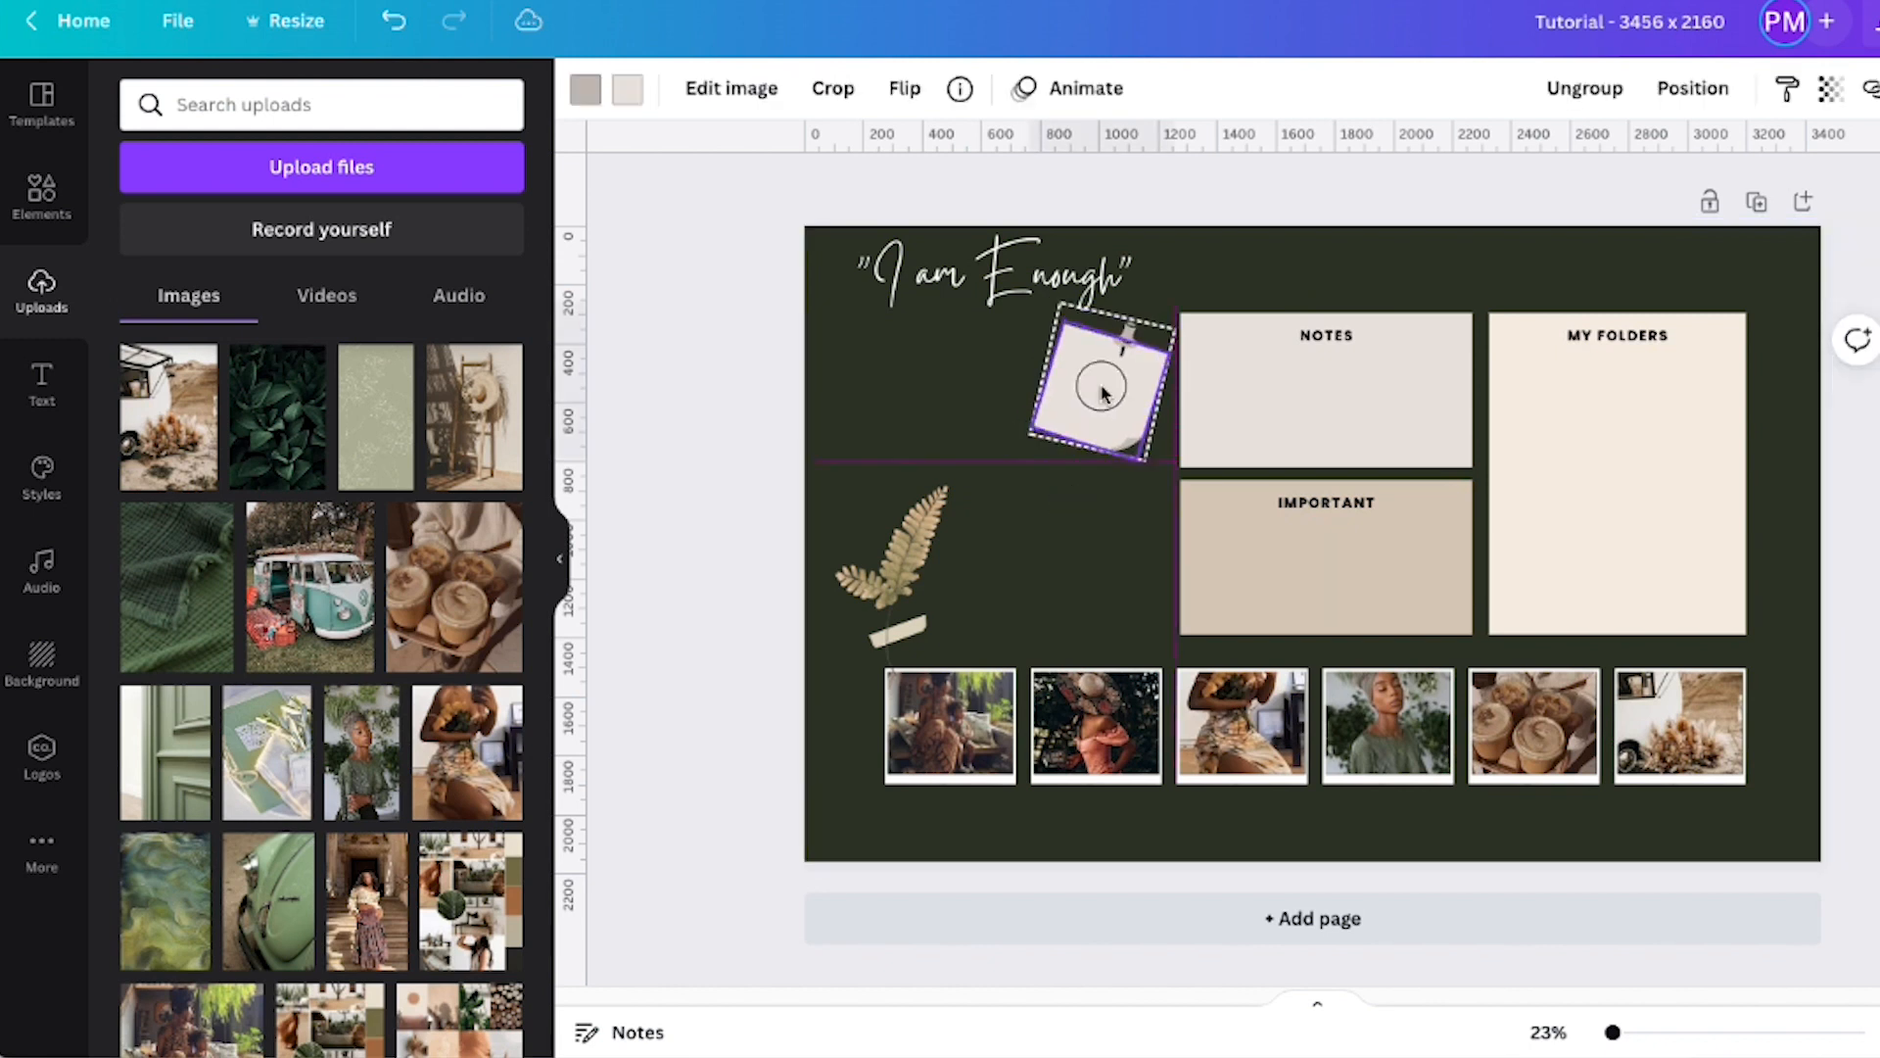
click(781, 511)
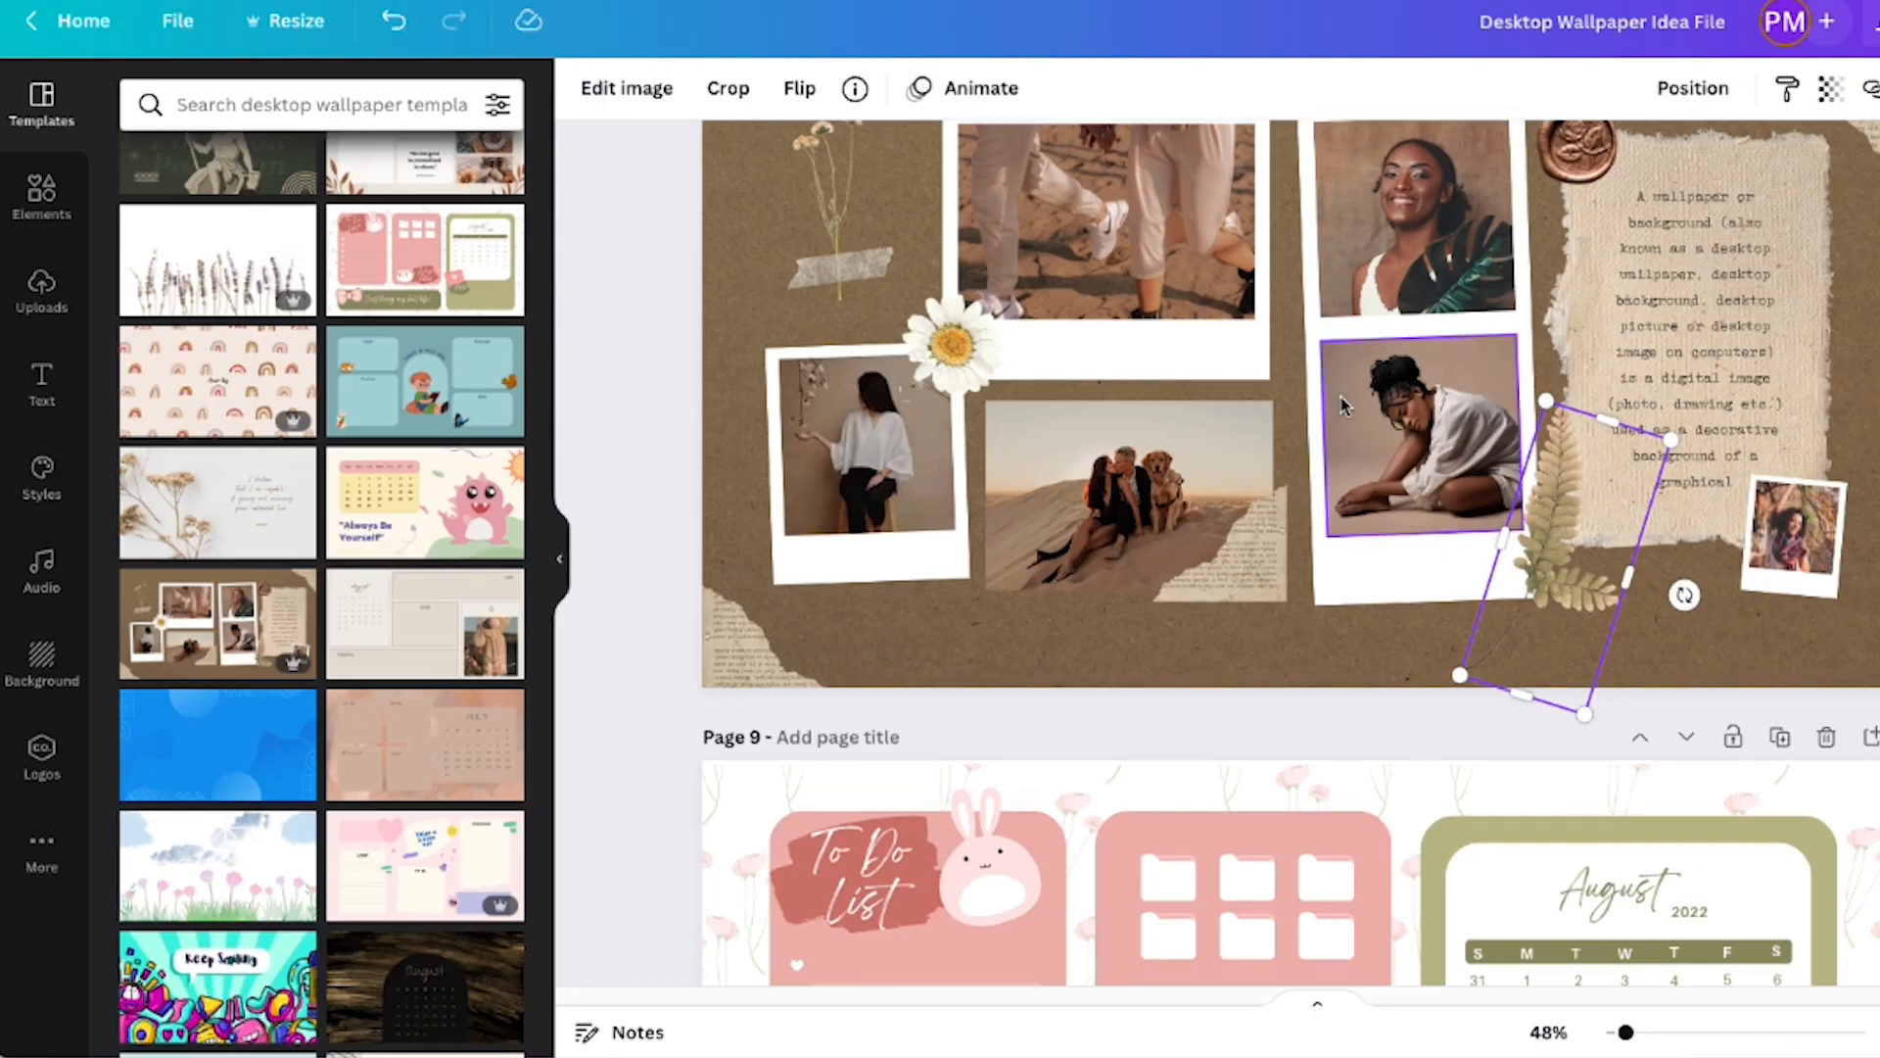
scroll(1342, 405, down, 4)
scroll(1342, 405, up, 20)
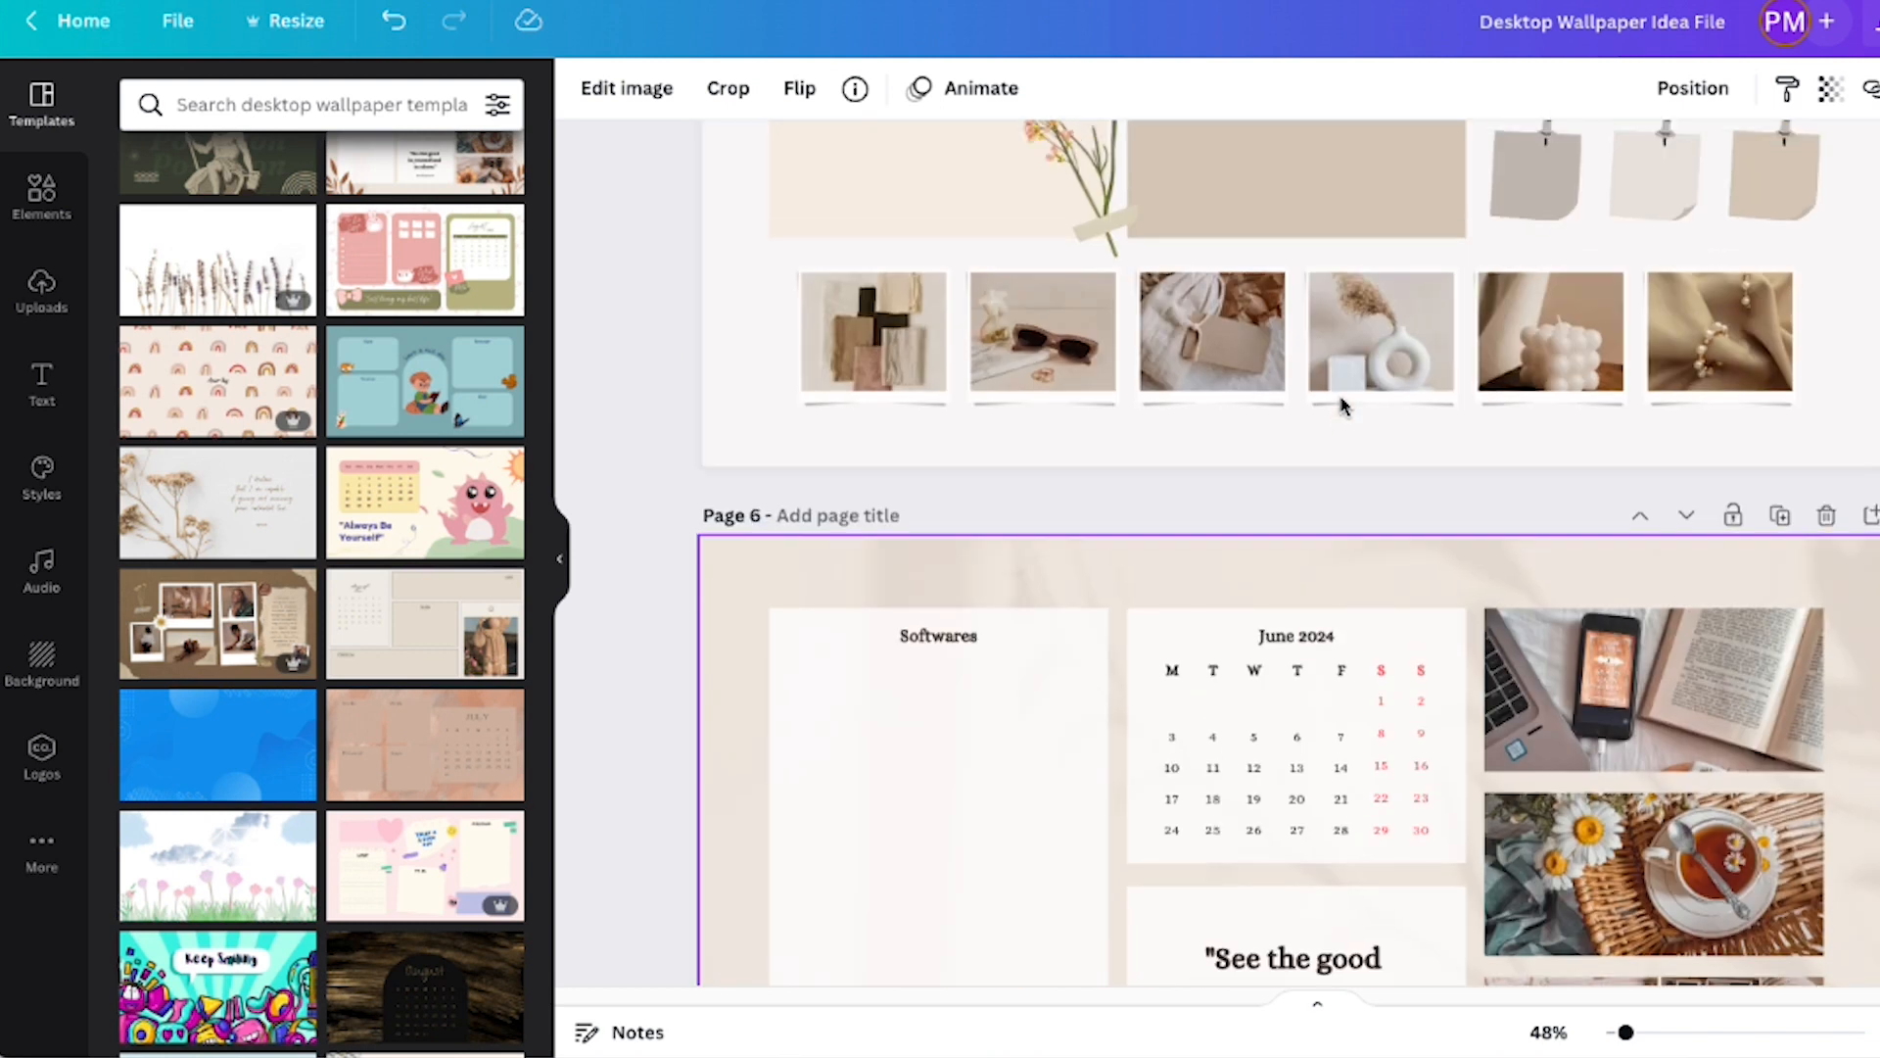
scroll(1342, 405, up, 4)
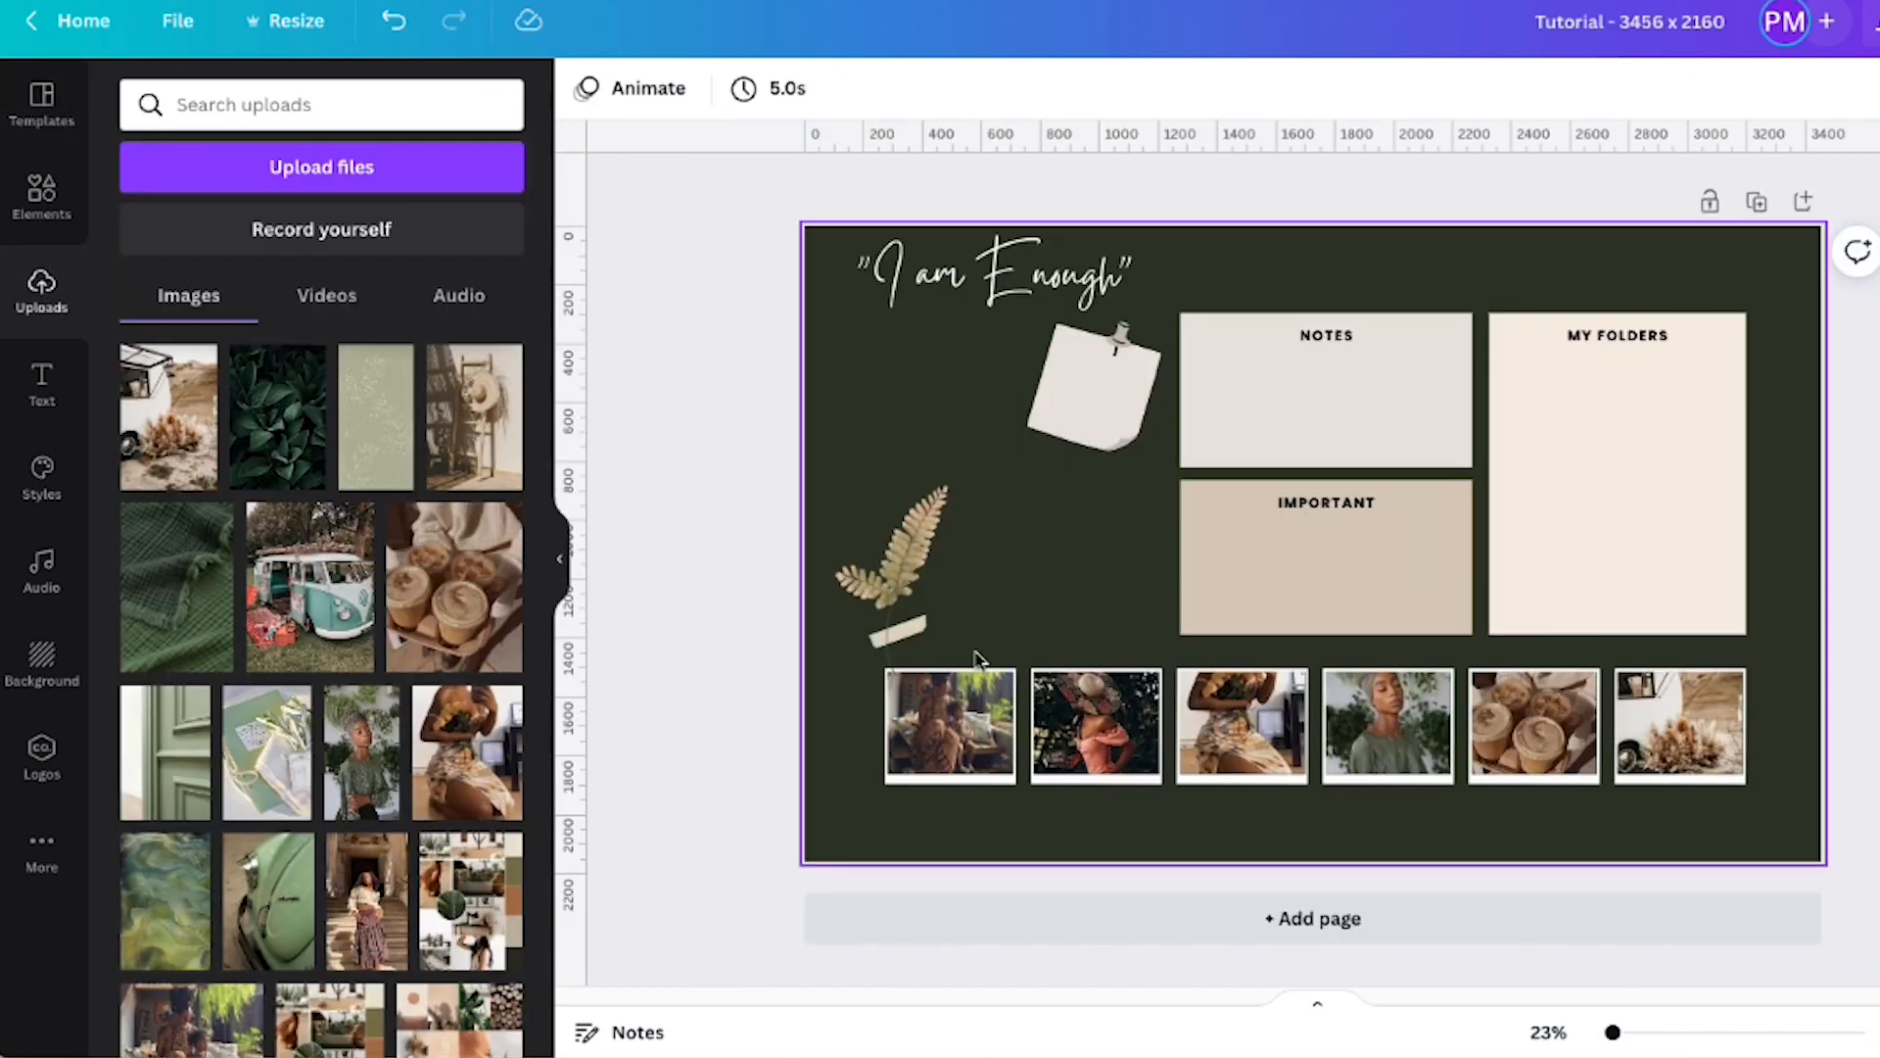
Move the fern and its tape to the lower-right corner of the MY FOLDERS box and enlarge the fern slightly
click(887, 607)
drag(884, 600, 1732, 589)
drag(897, 630, 1324, 607)
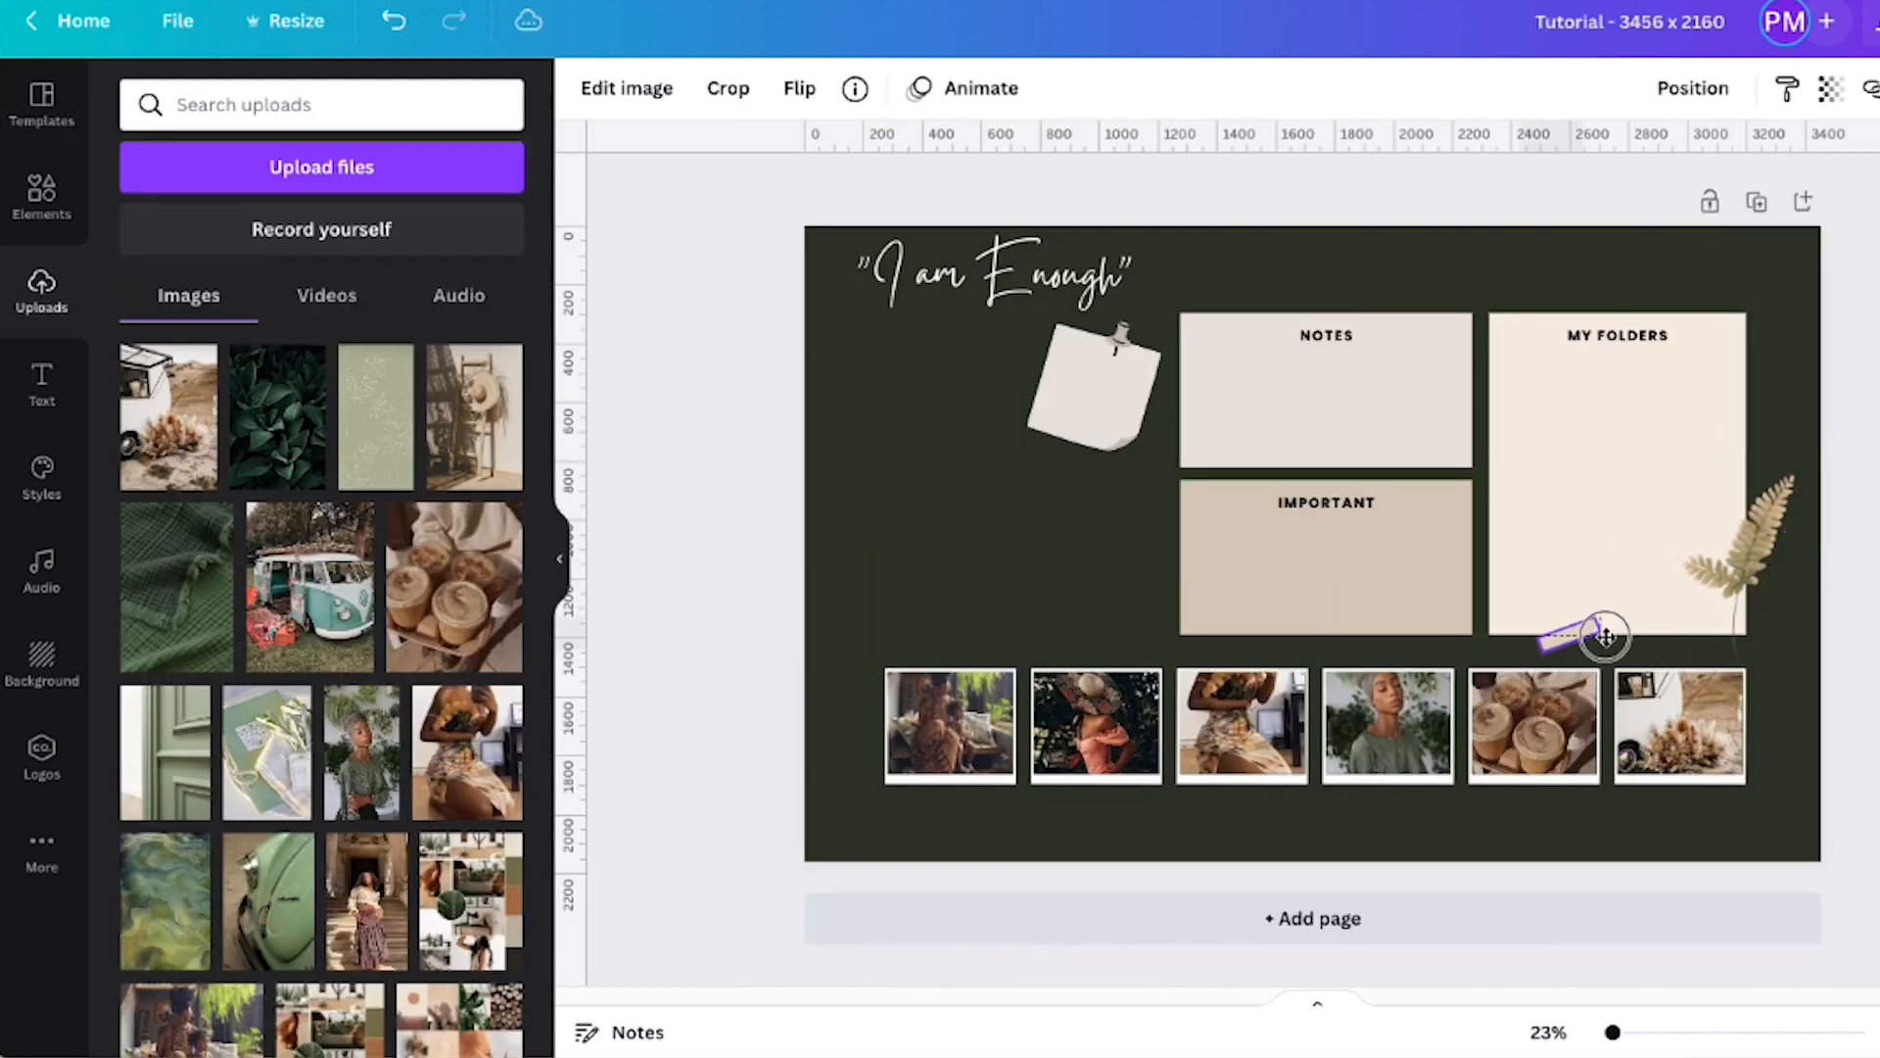
click(922, 593)
click(1676, 609)
drag(1651, 645, 1630, 665)
drag(1739, 546, 1743, 519)
click(1087, 725)
click(982, 578)
Try several color variations from the portrait of the woman in green on the whole page
right_click(1384, 737)
click(1498, 1013)
right_click(1390, 740)
click(1495, 1018)
right_click(1393, 742)
click(1462, 1027)
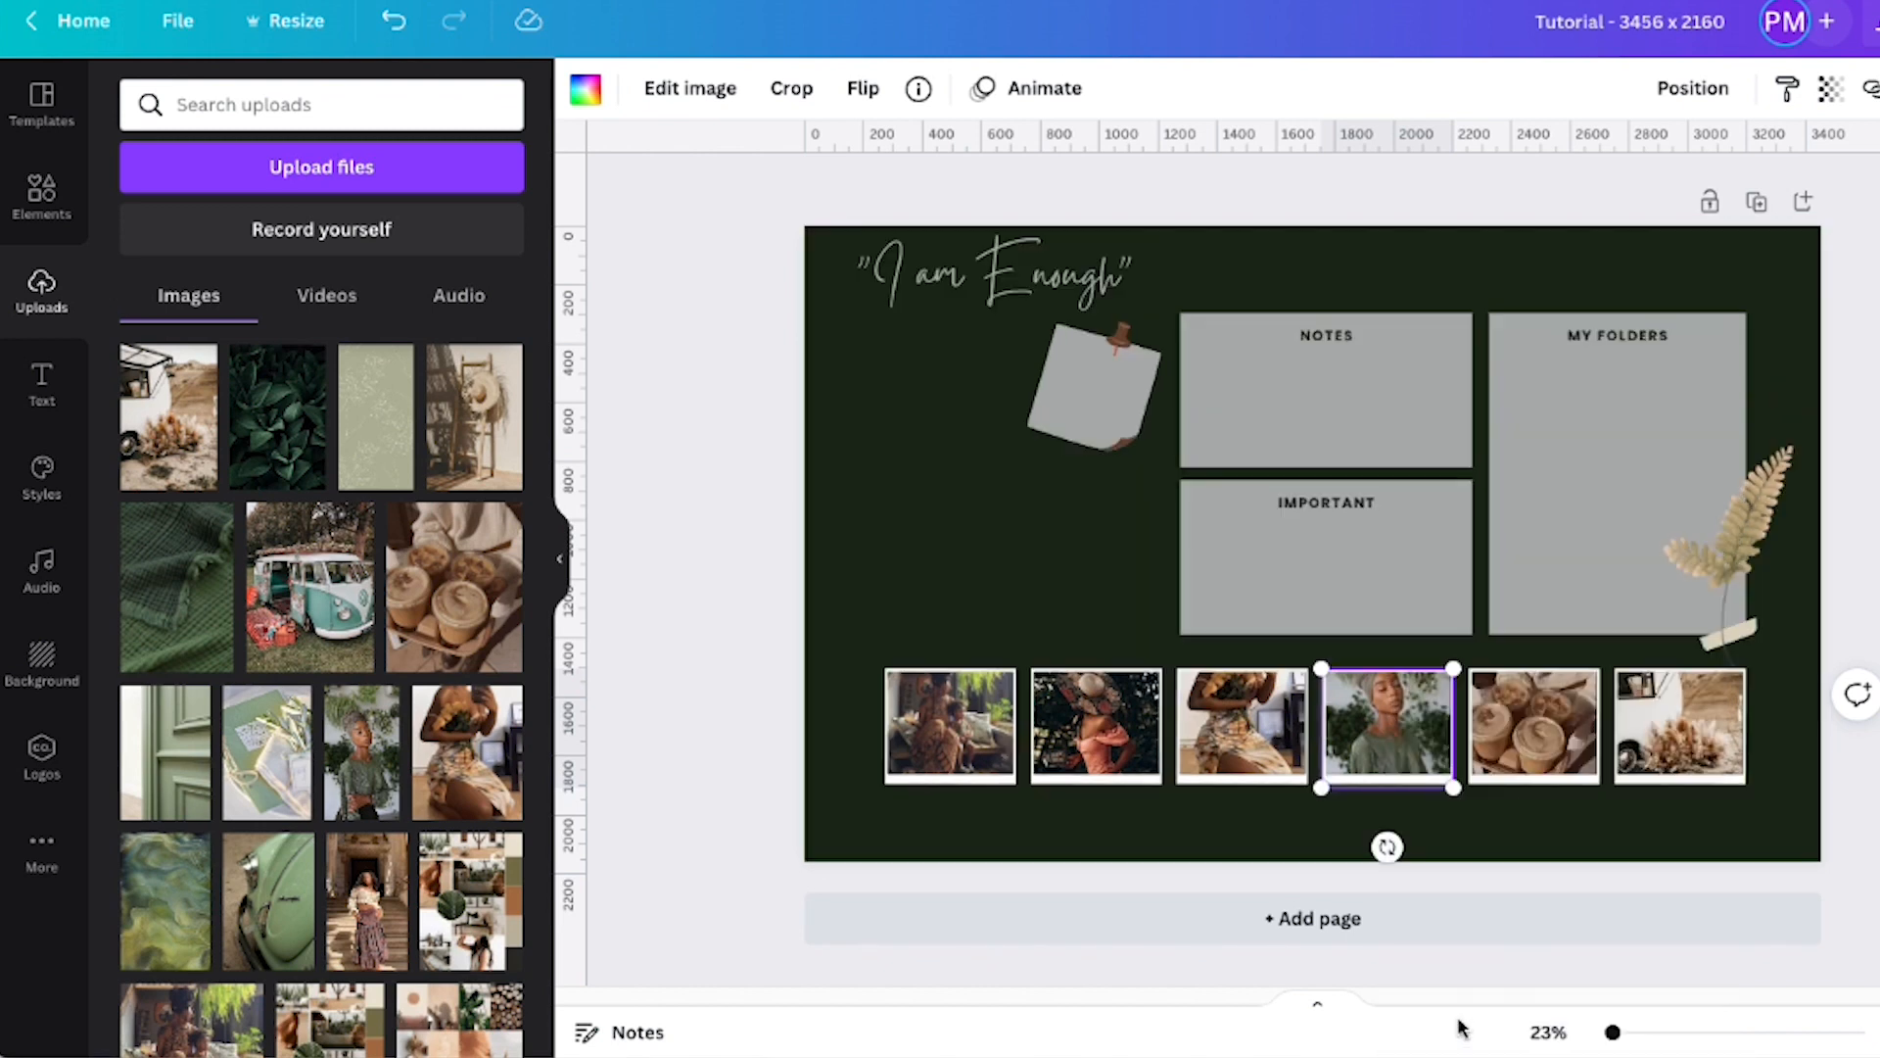
Try several color variations from the third photo in the row on the whole page
right_click(1231, 745)
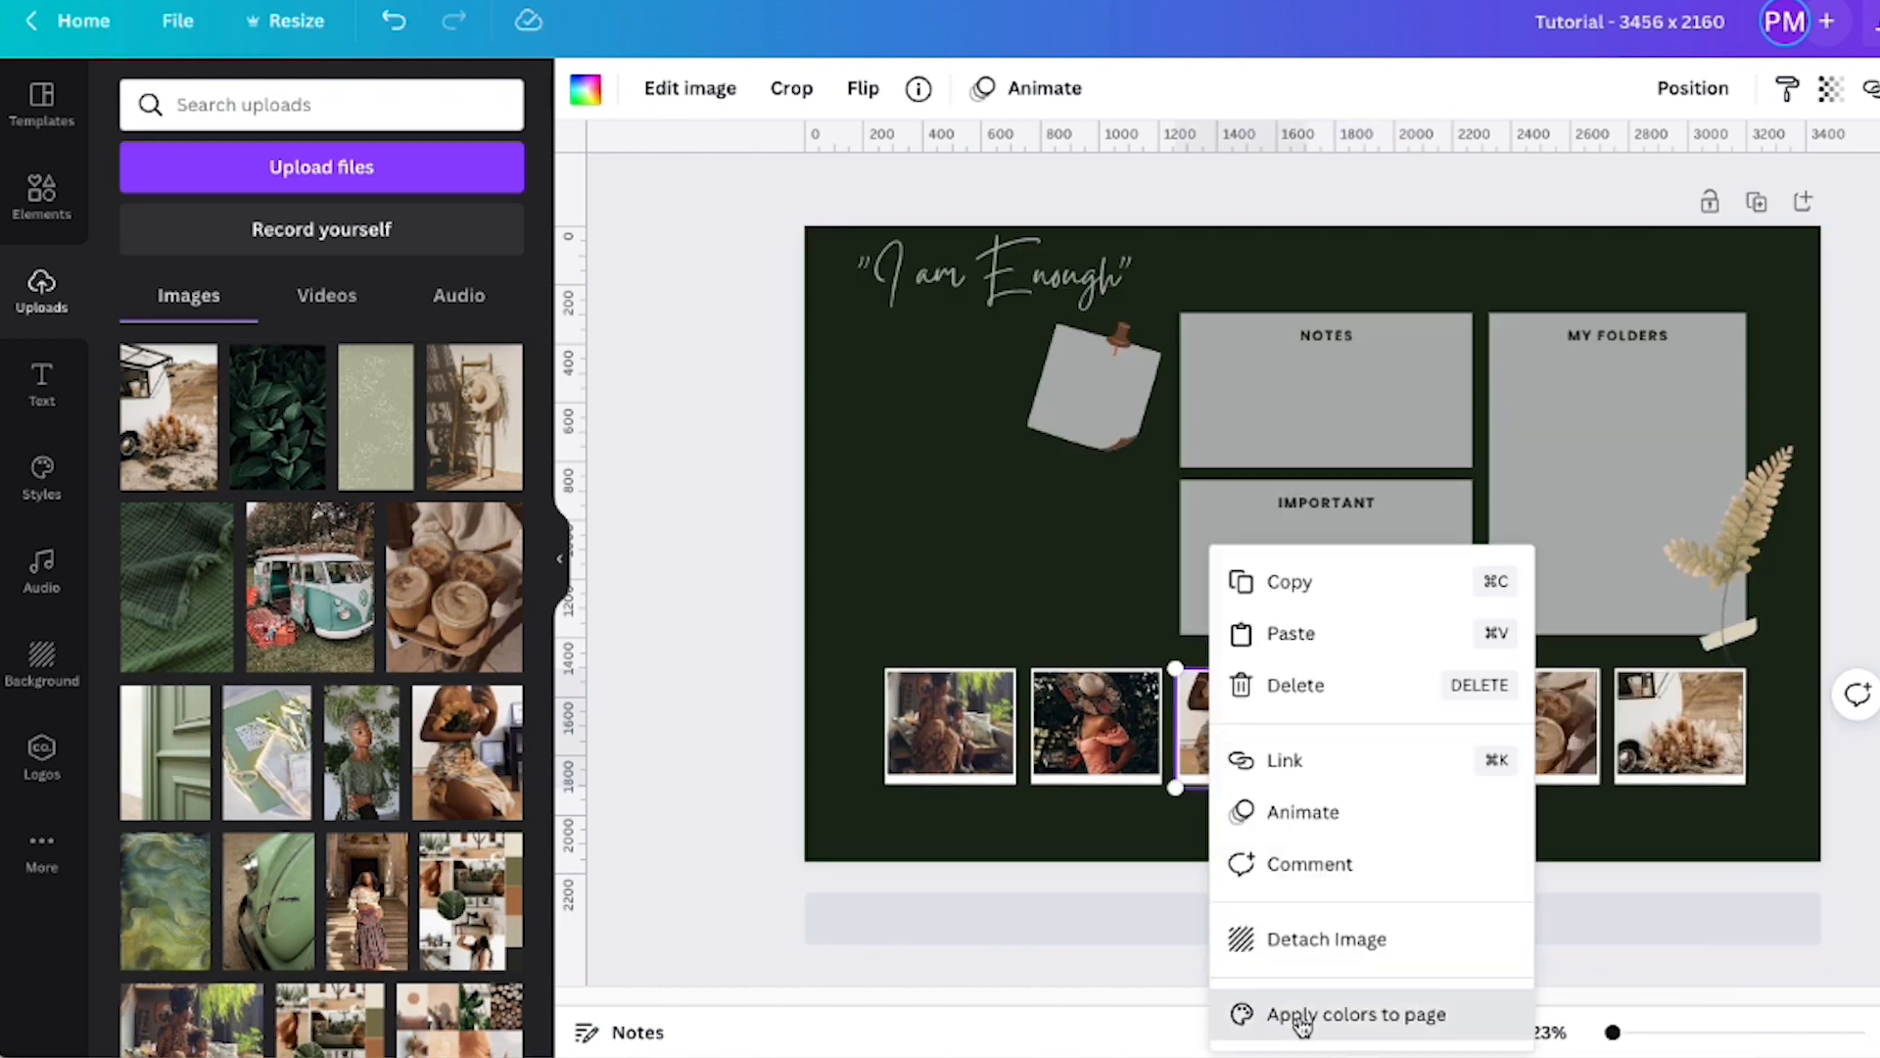
click(1214, 1014)
right_click(1222, 729)
click(1312, 1024)
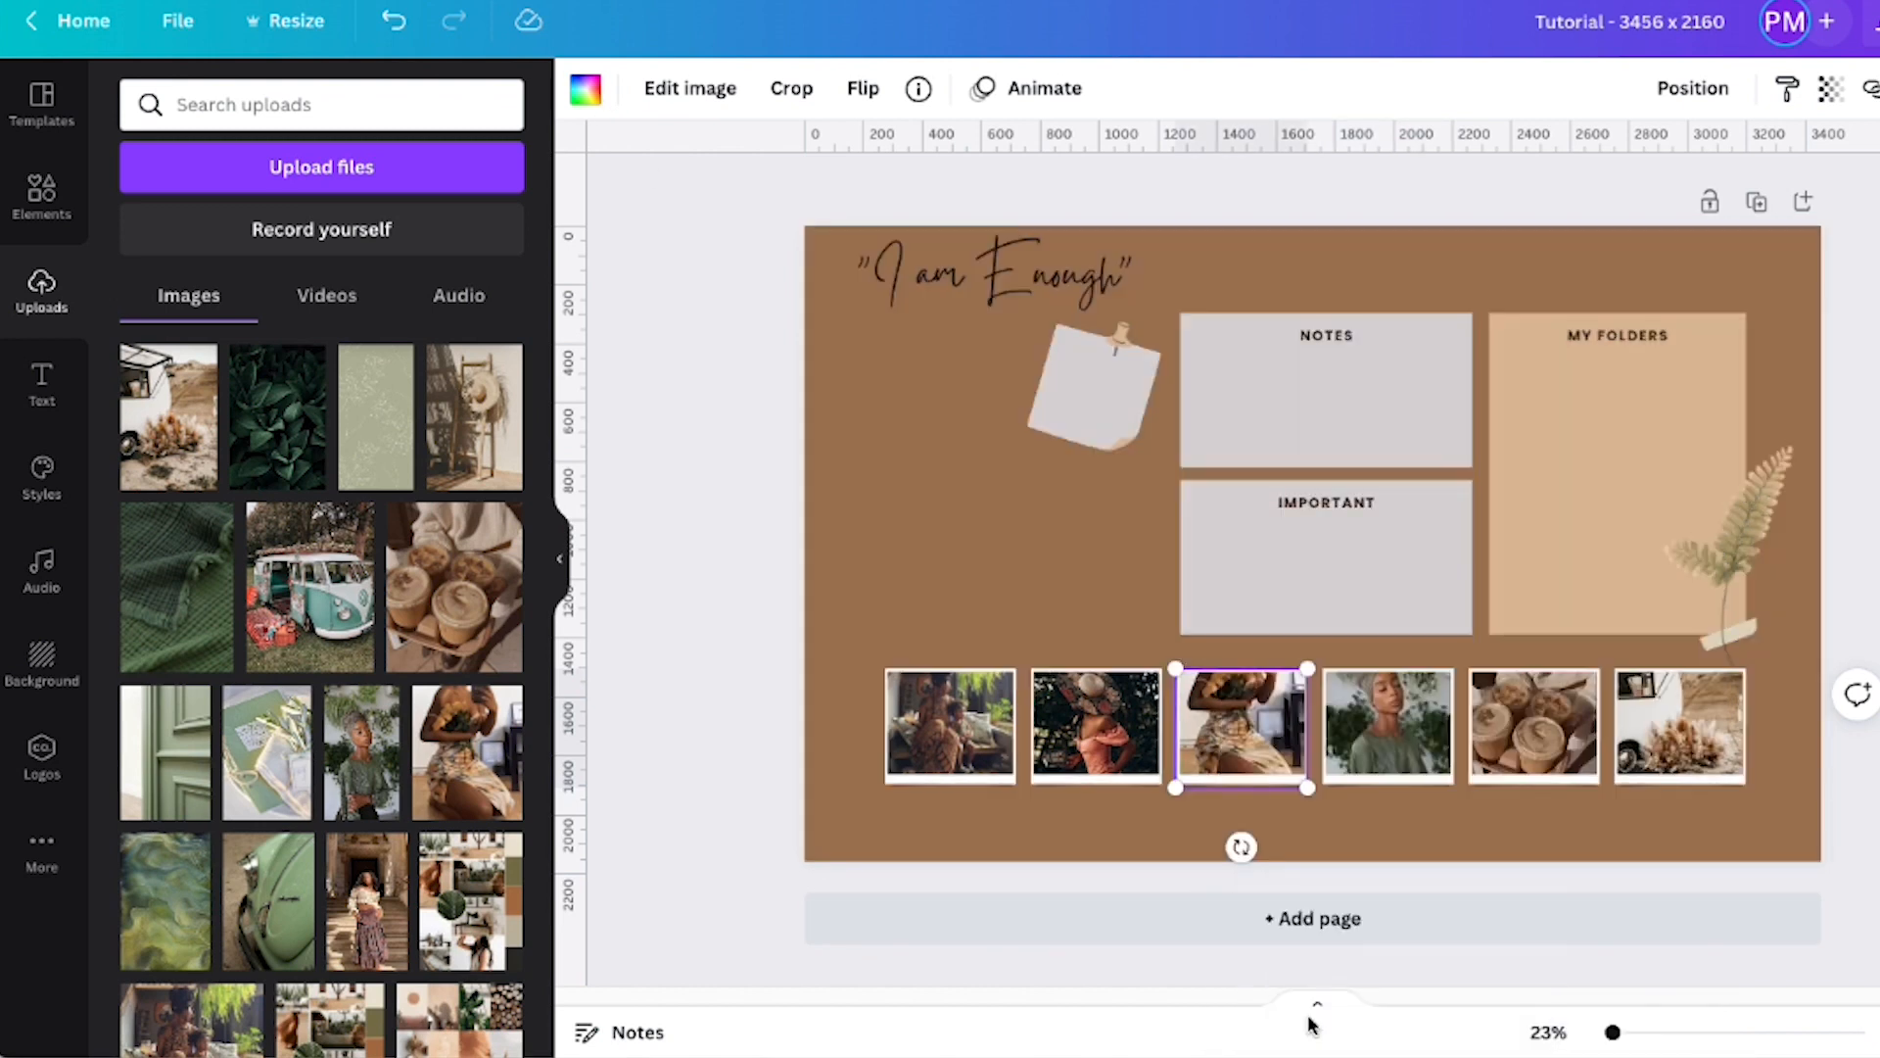
right_click(1231, 742)
click(1242, 1011)
Undo the photo-based recolorings back to the original dark green and beige palette
click(395, 21)
click(394, 21)
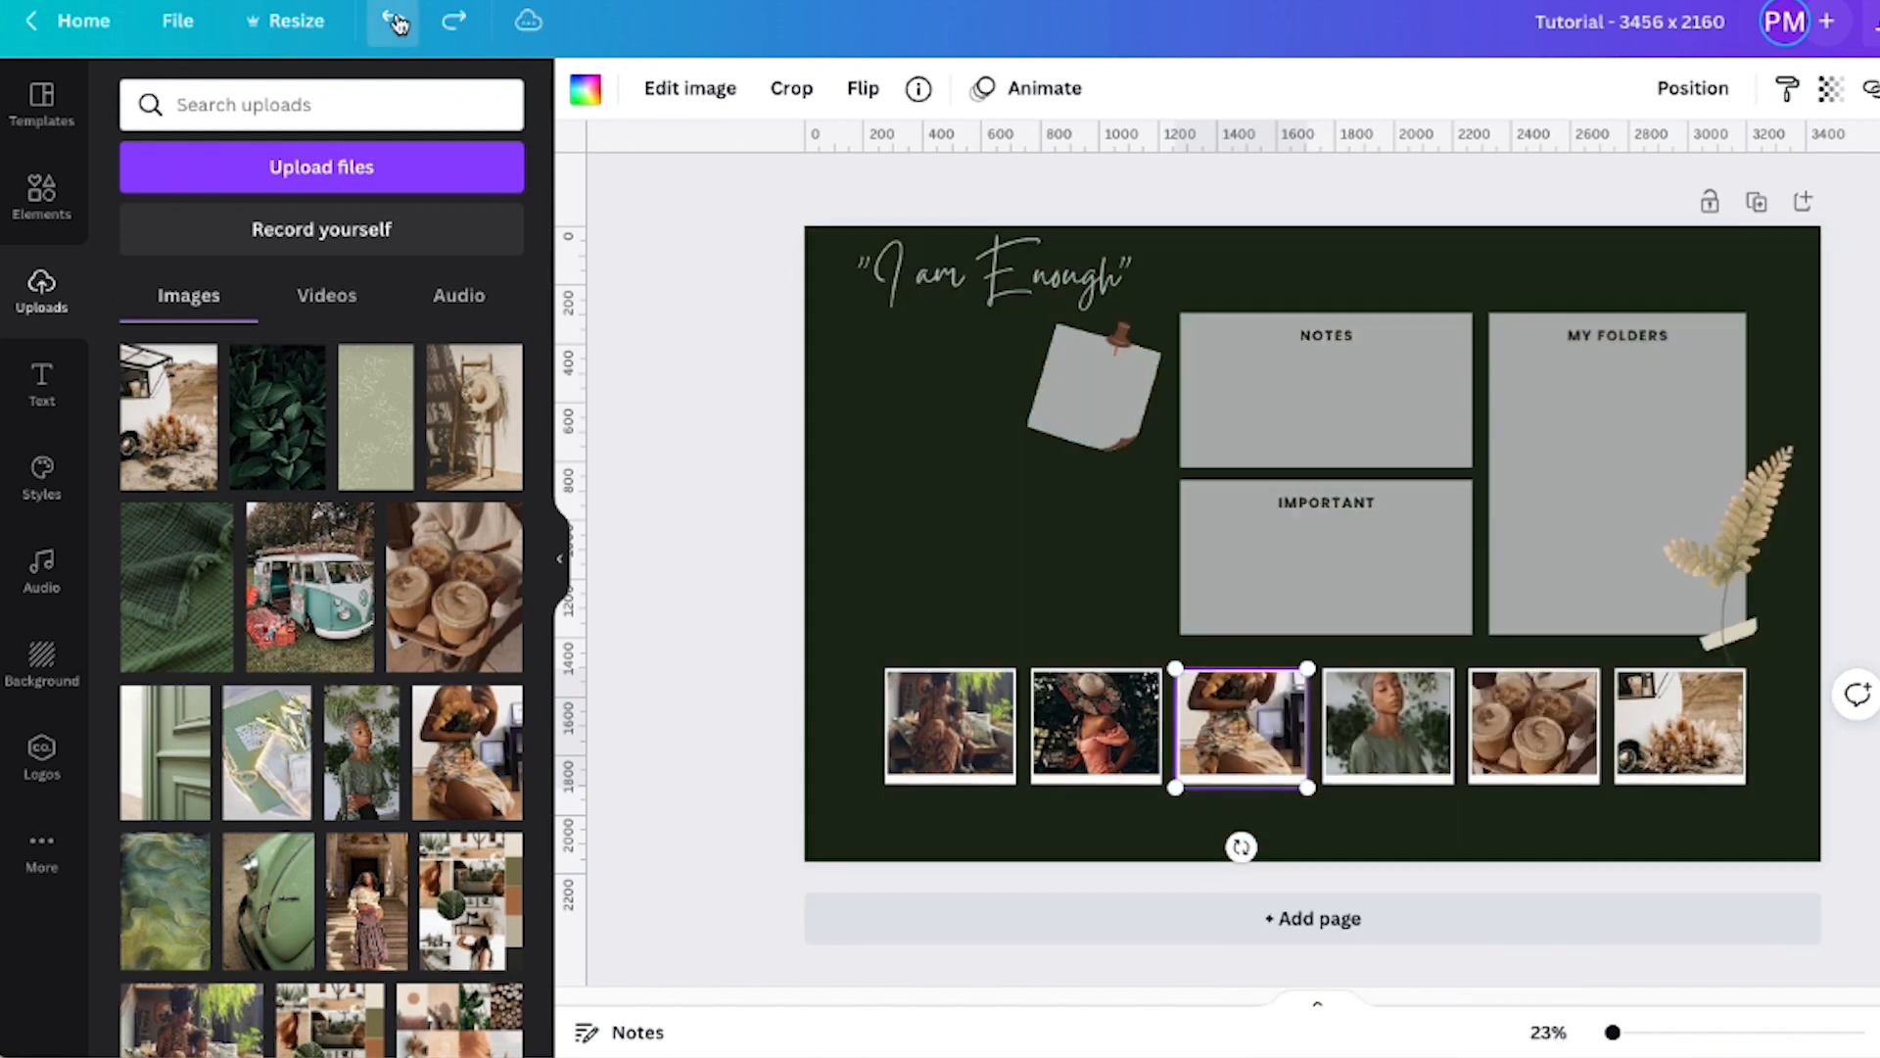
click(395, 21)
click(395, 20)
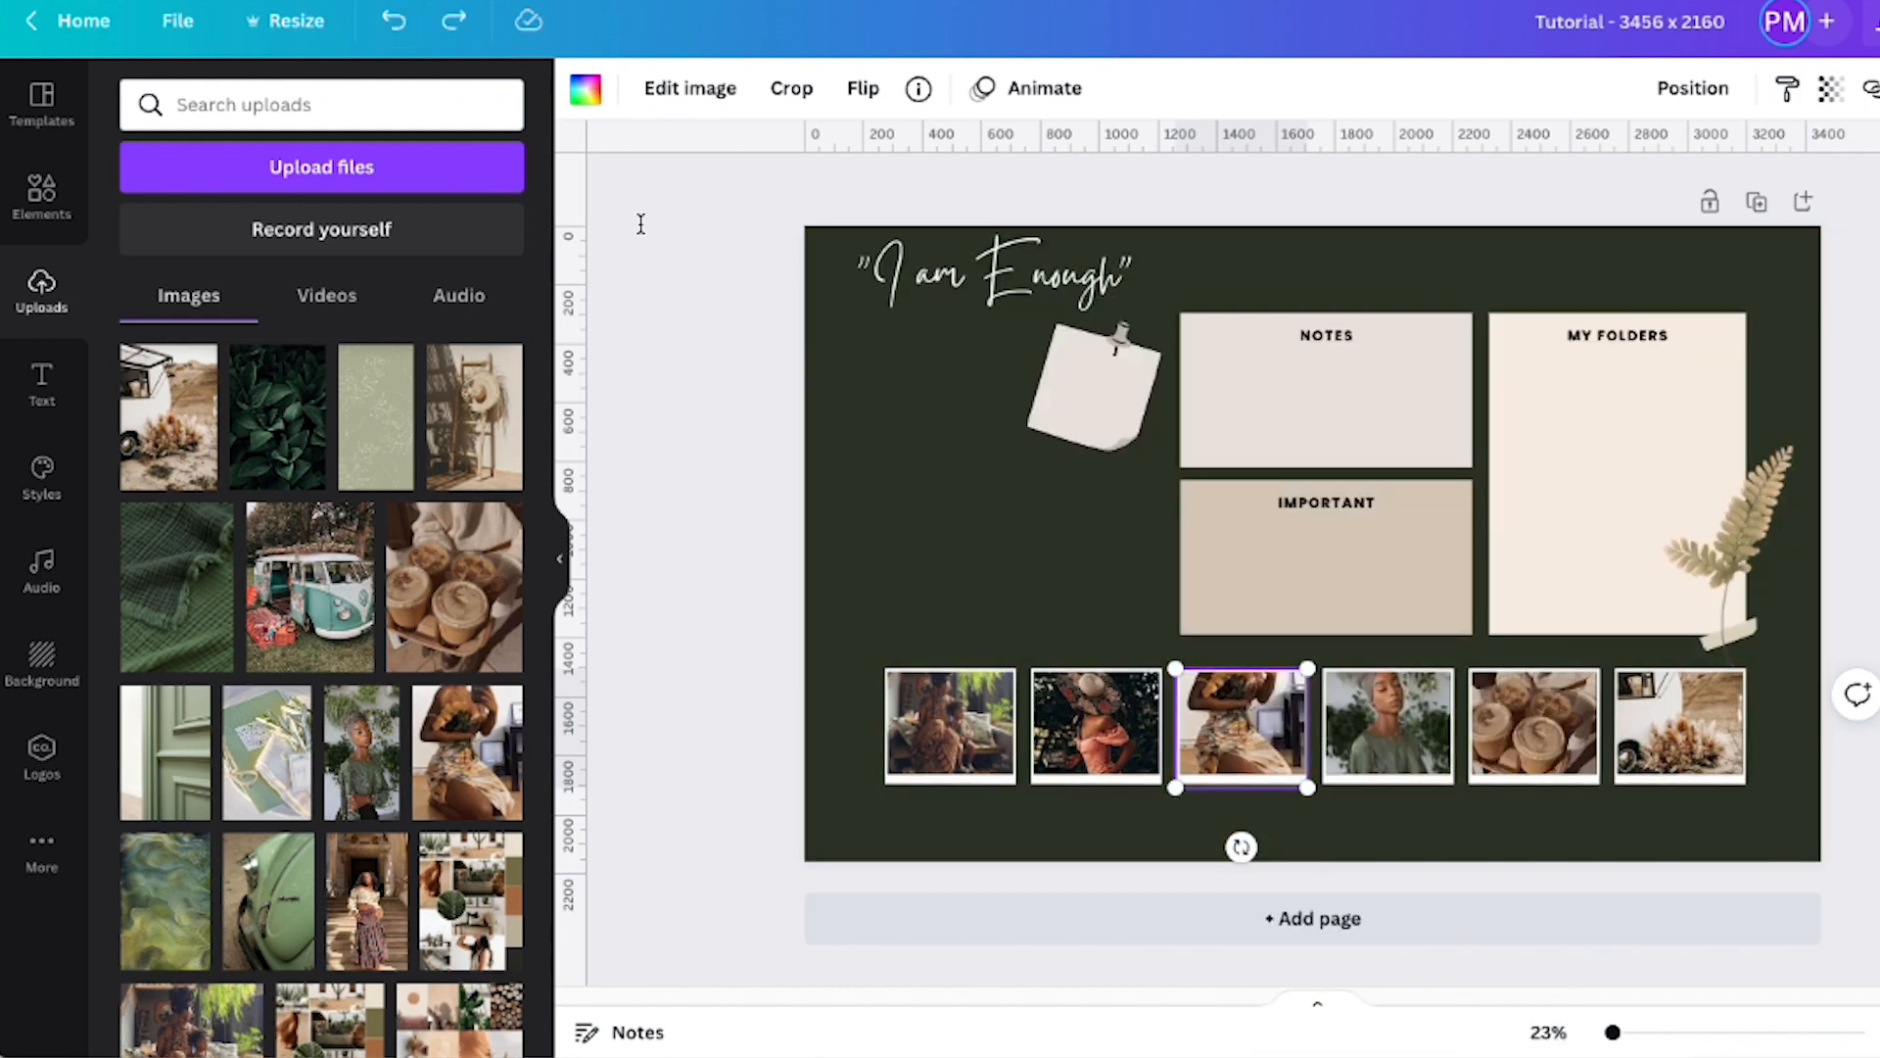
click(632, 511)
Move the sticky note down to just above the photo row and lower the "I am Enough" quote slightly
drag(1080, 384, 1073, 576)
drag(948, 259, 950, 285)
click(746, 403)
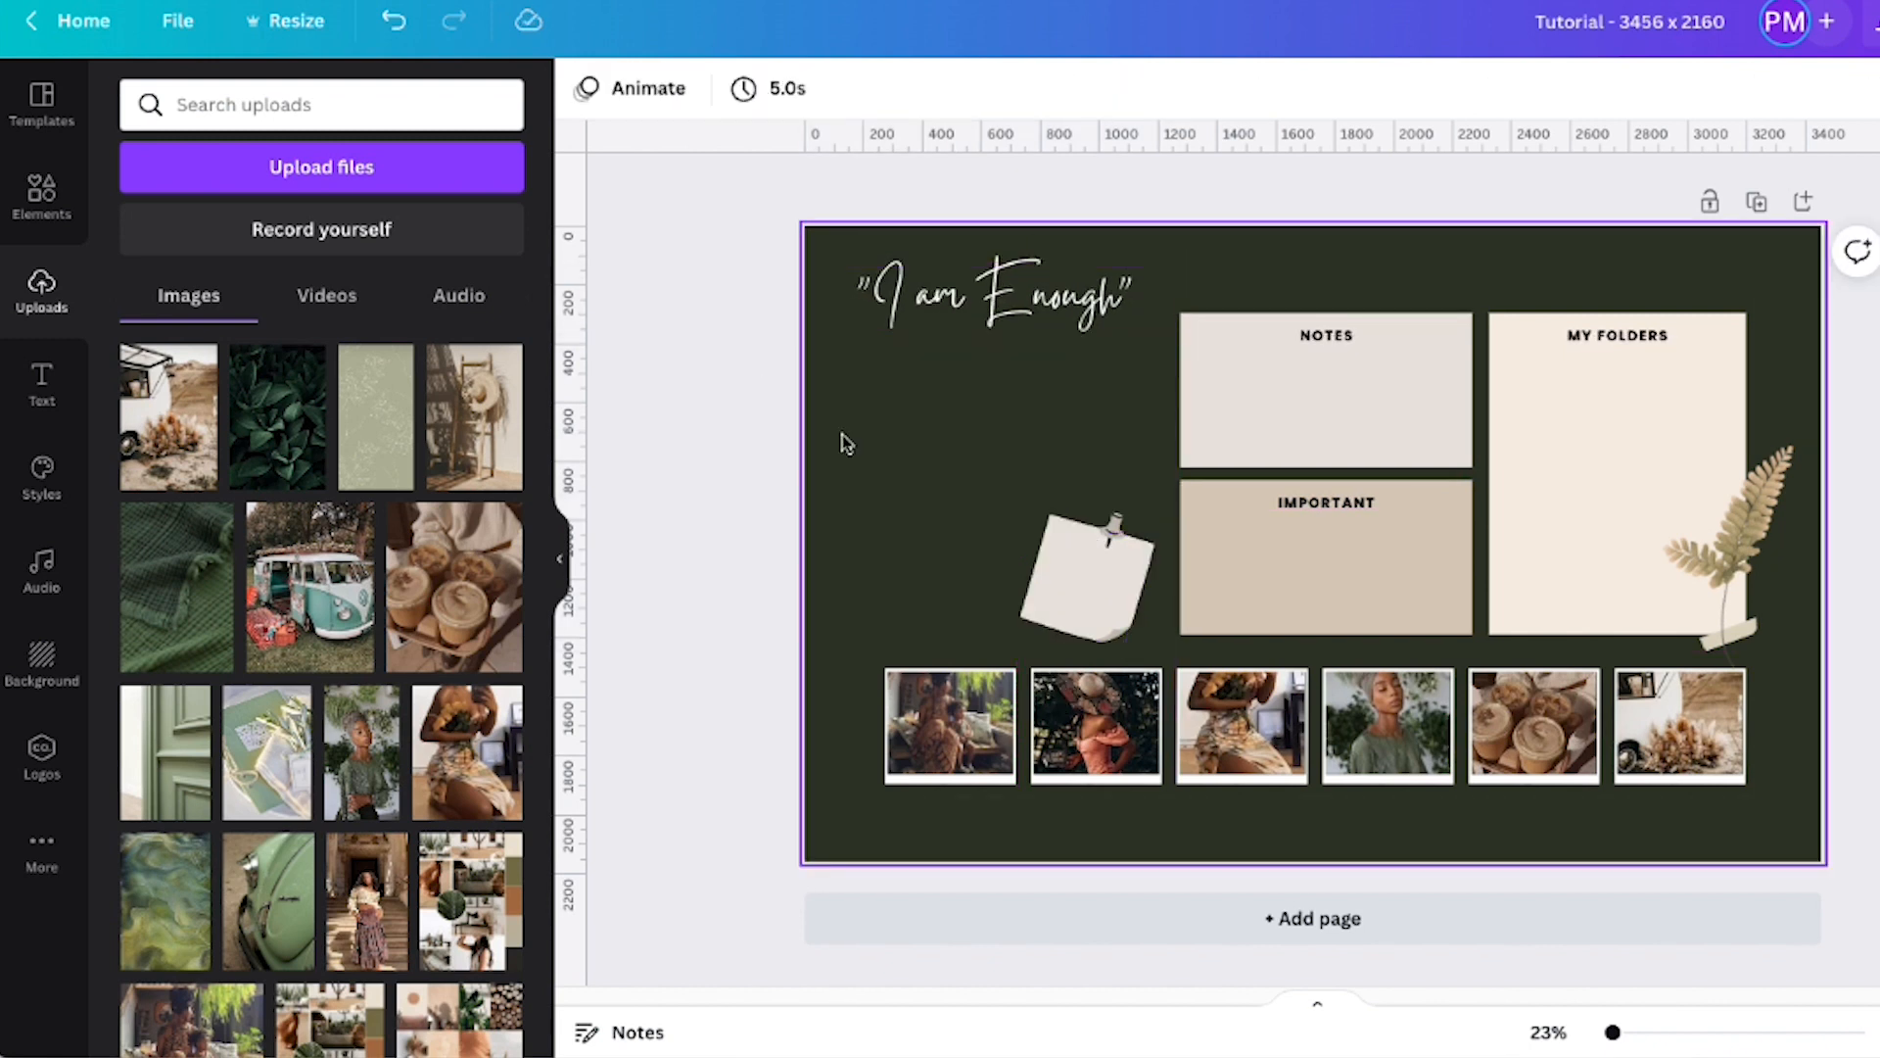
Delete the sticky note above the photo row
click(1059, 583)
click(826, 509)
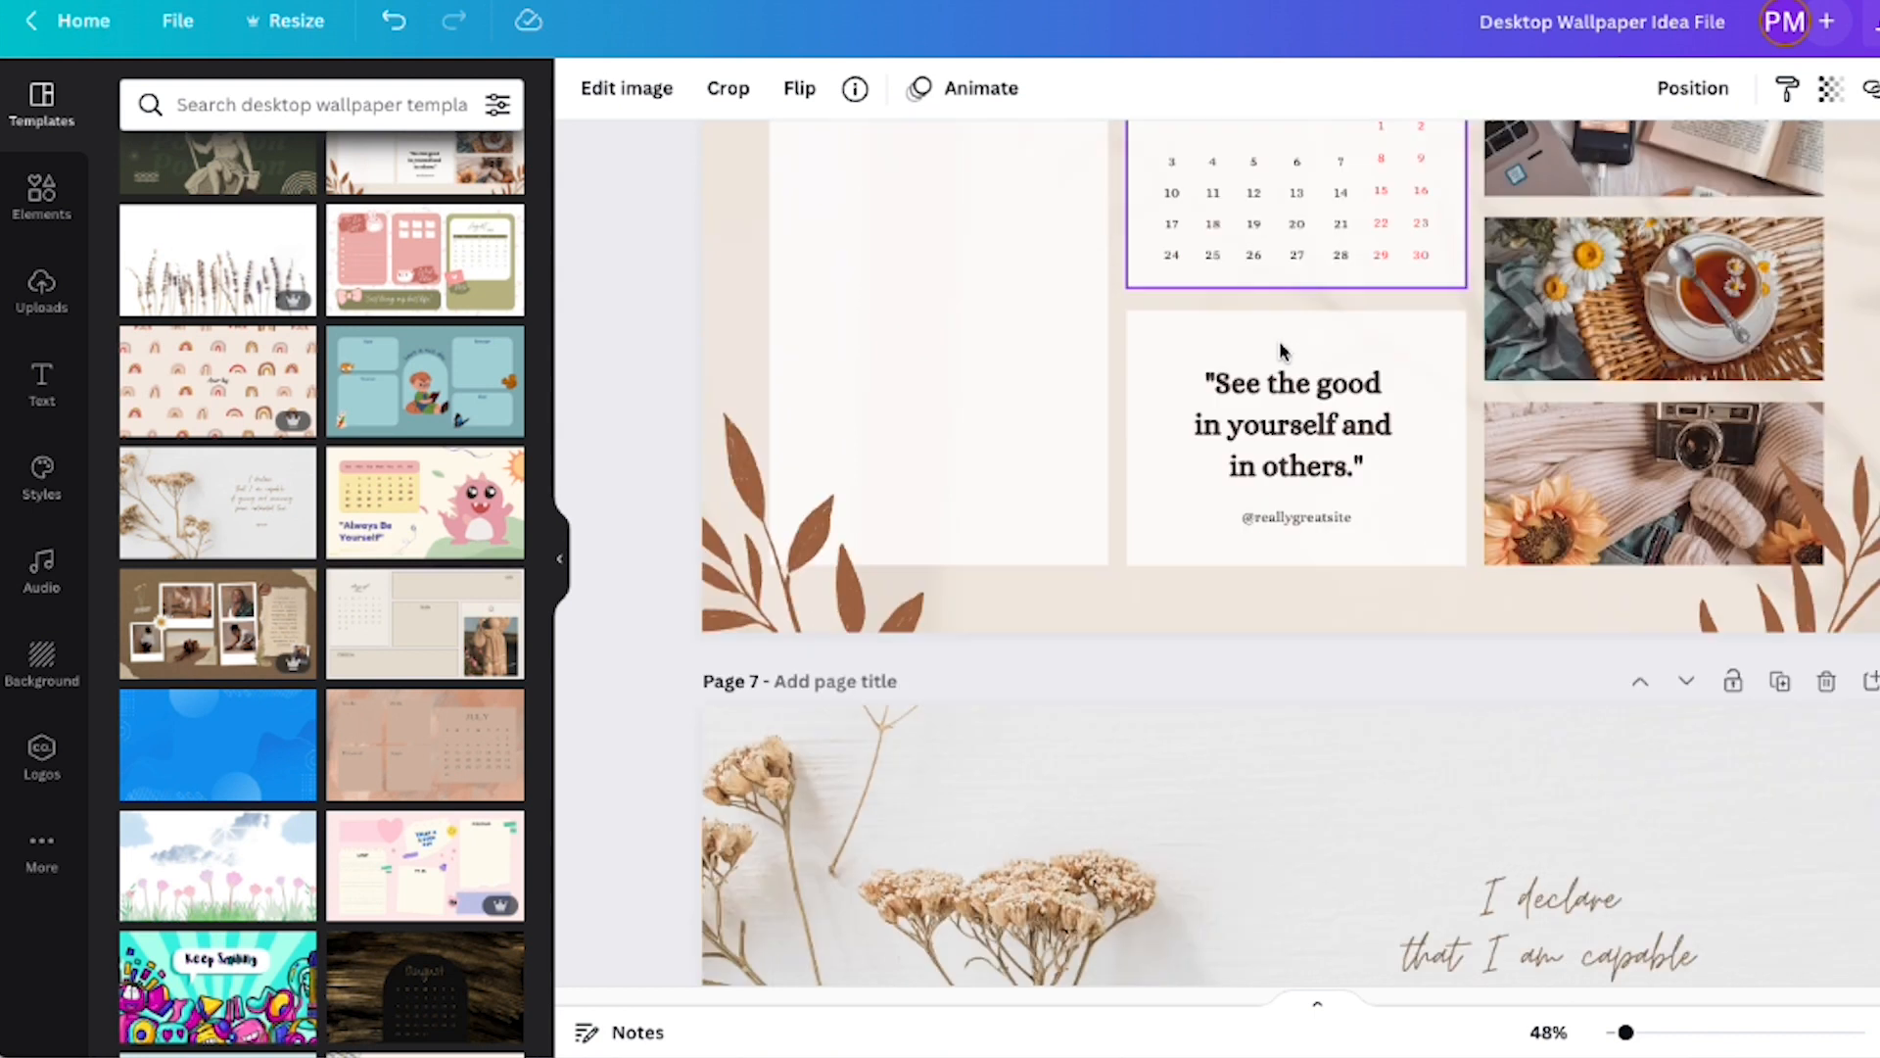
Copy the August 2022 calendar card from page 9 of the Desktop Wallpaper Idea File
scroll(1280, 350, down, 10)
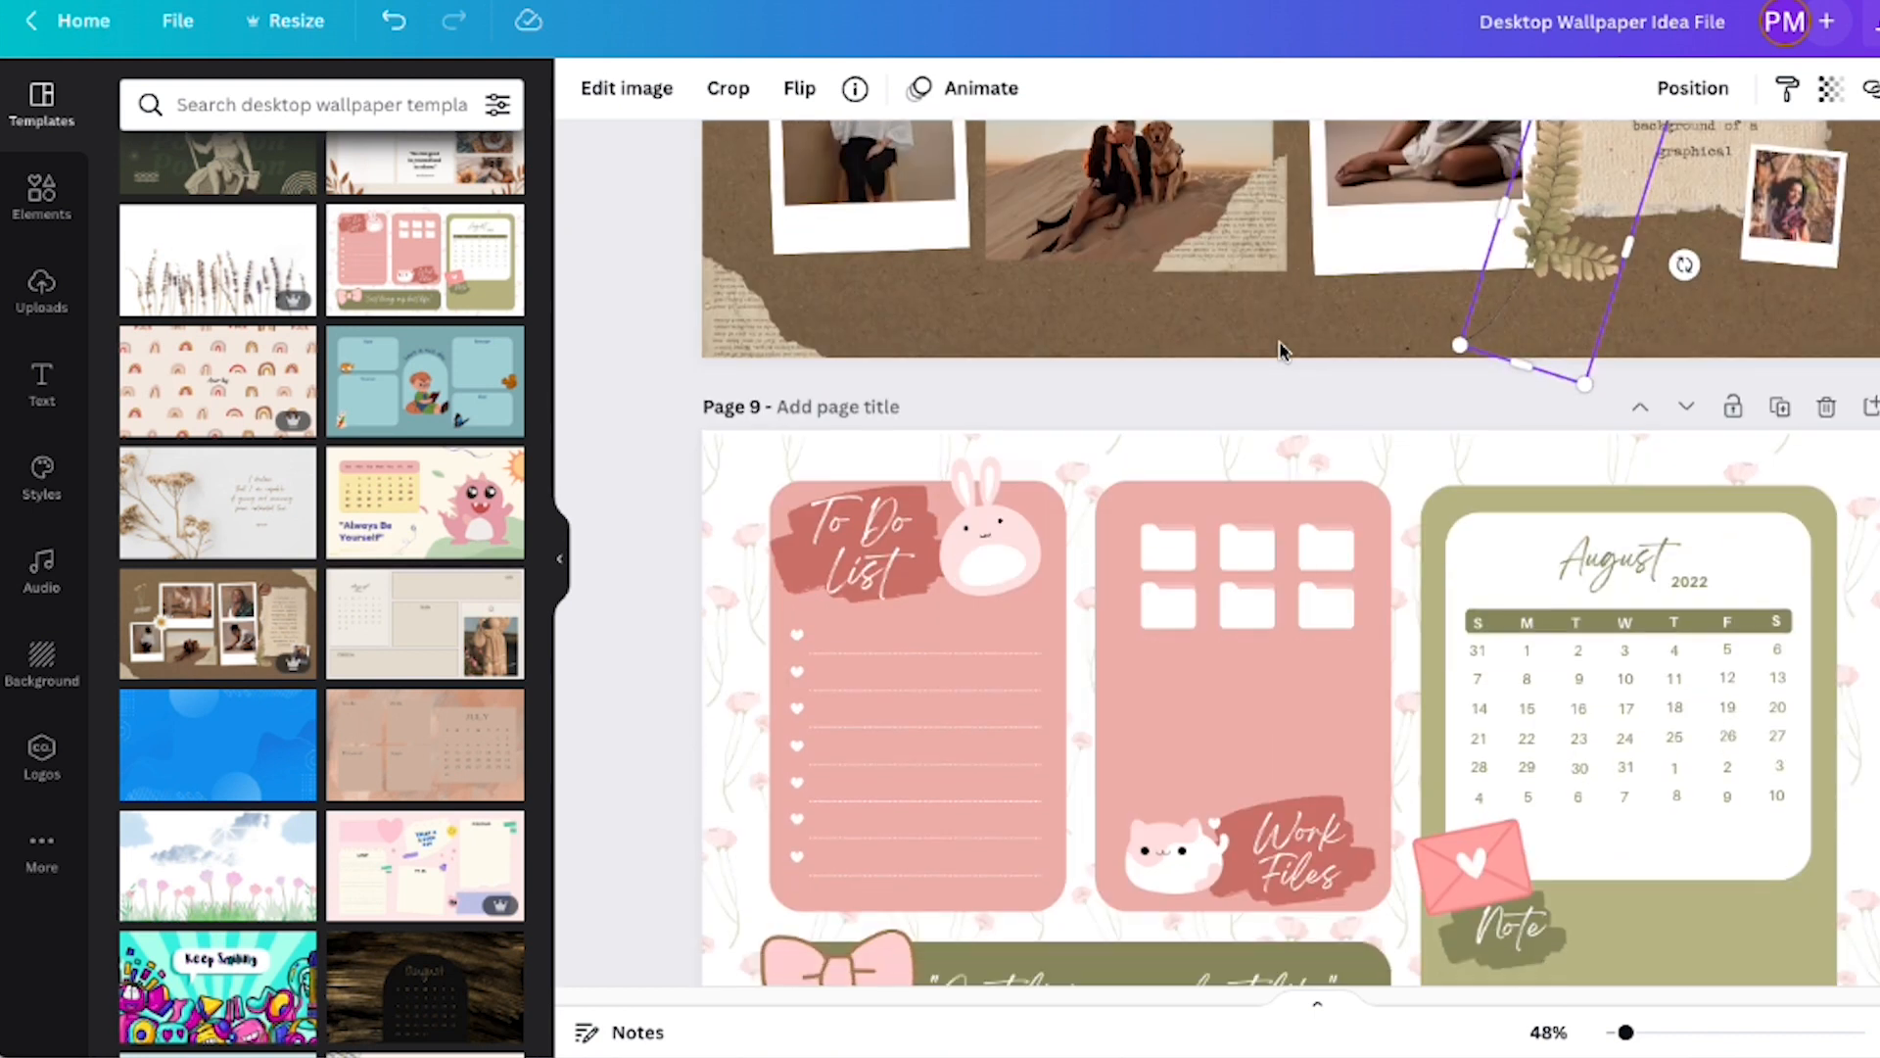
drag(1428, 438, 1810, 812)
scroll(1553, 663, down, 1)
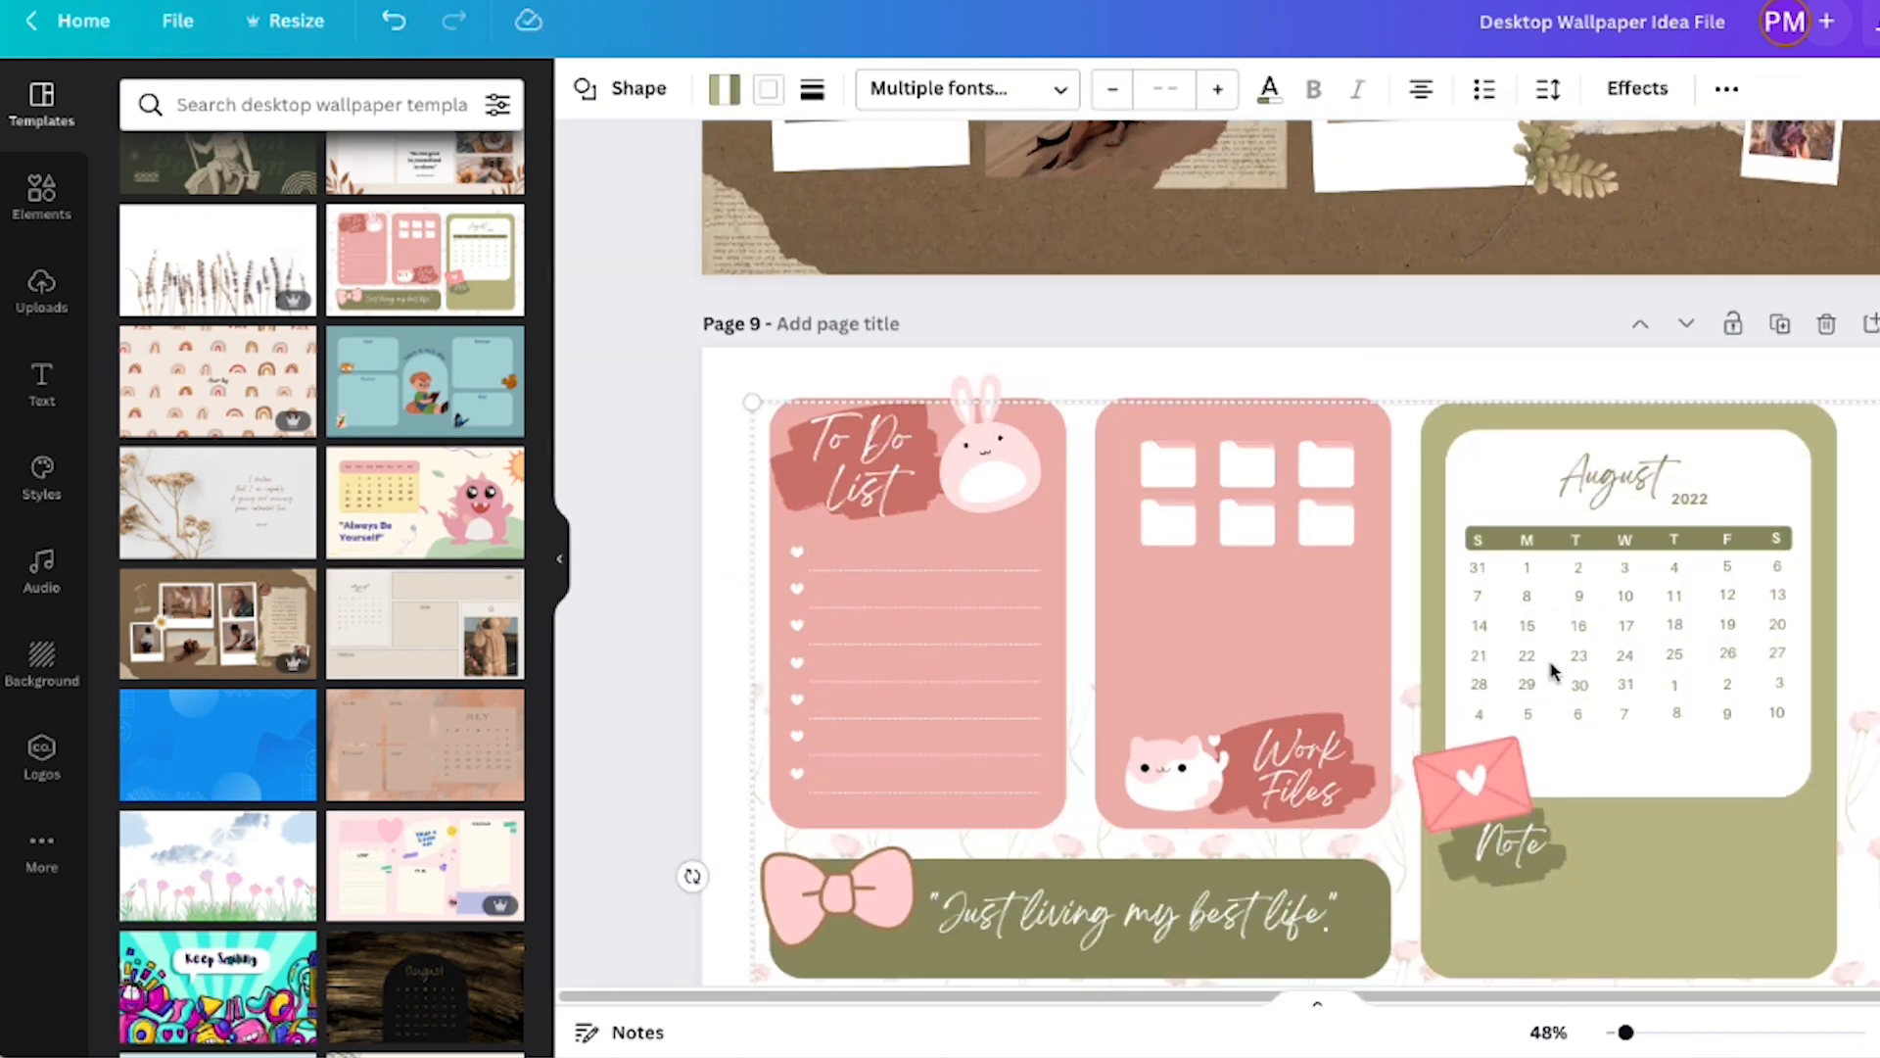
click(1418, 427)
click(1534, 470)
click(1473, 440)
drag(1419, 361, 1834, 738)
right_click(1676, 668)
click(1753, 455)
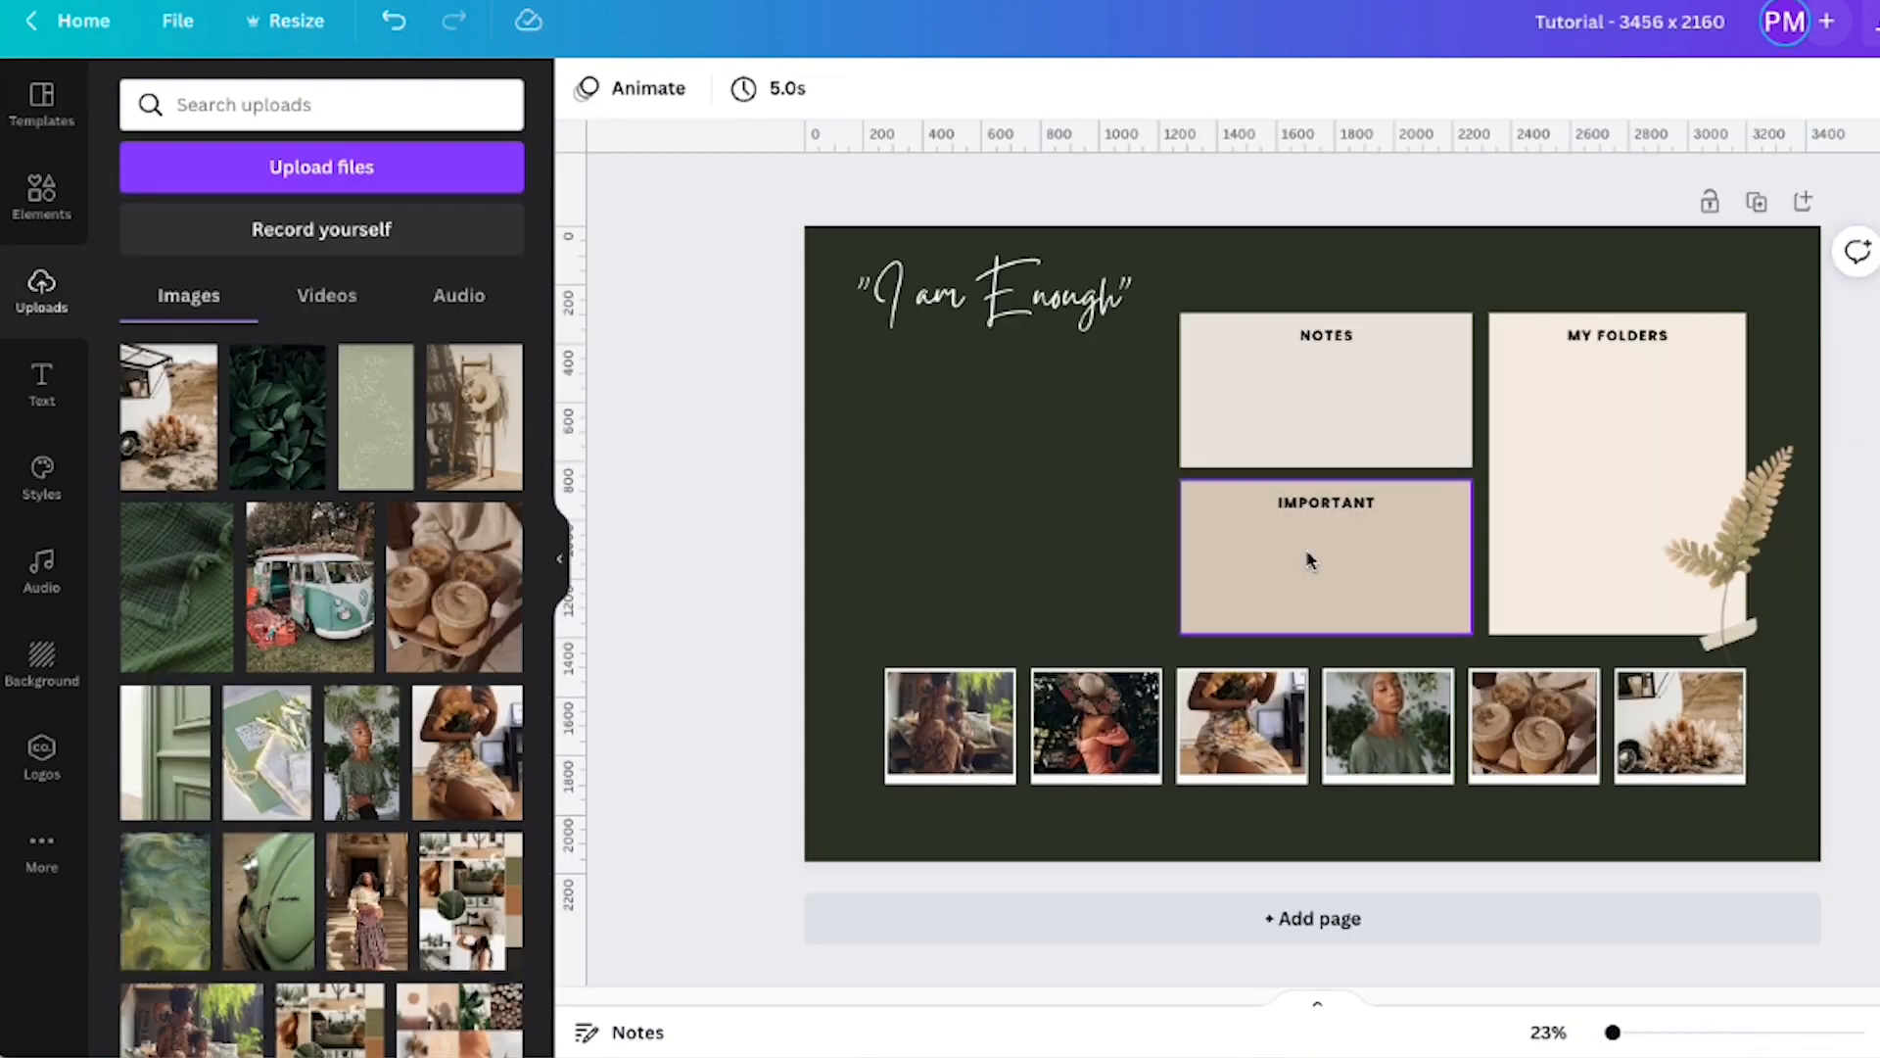
Paste the calendar card onto page 2 of the Tutorial design and delete its floral pattern and pink envelope
right_click(973, 261)
click(1036, 353)
click(1038, 407)
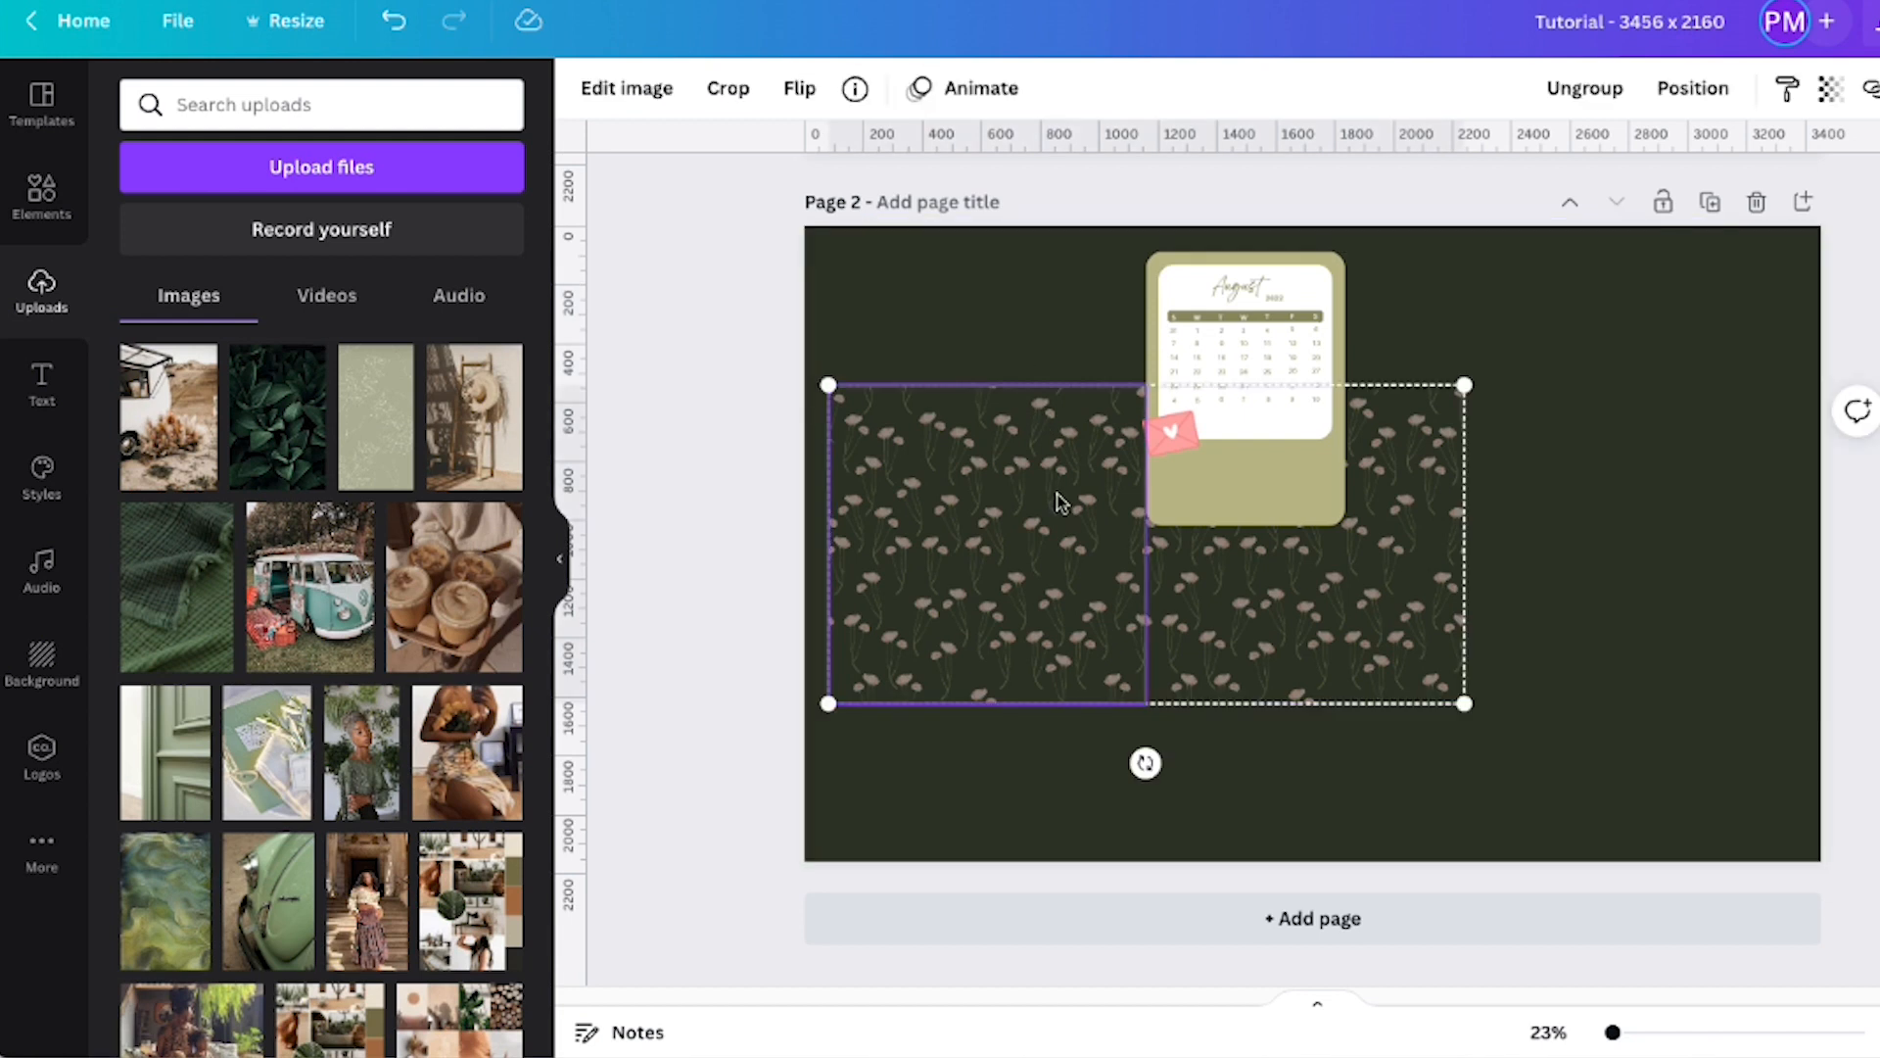
key(Delete)
click(1173, 441)
key(Delete)
Move the August calendar without its card onto page 1 and size it to fit left of the boxes, above the photo row
mouse_move(1161, 284)
mouse_down()
mouse_move(879, 424)
mouse_move(1301, 338)
mouse_move(1270, 373)
mouse_move(1419, 496)
mouse_up()
scroll(1564, 592, up, 5)
drag(1263, 889, 944, 292)
scroll(1486, 604, up, 2)
drag(966, 390, 986, 407)
drag(1123, 378, 1157, 342)
drag(1036, 473, 1047, 508)
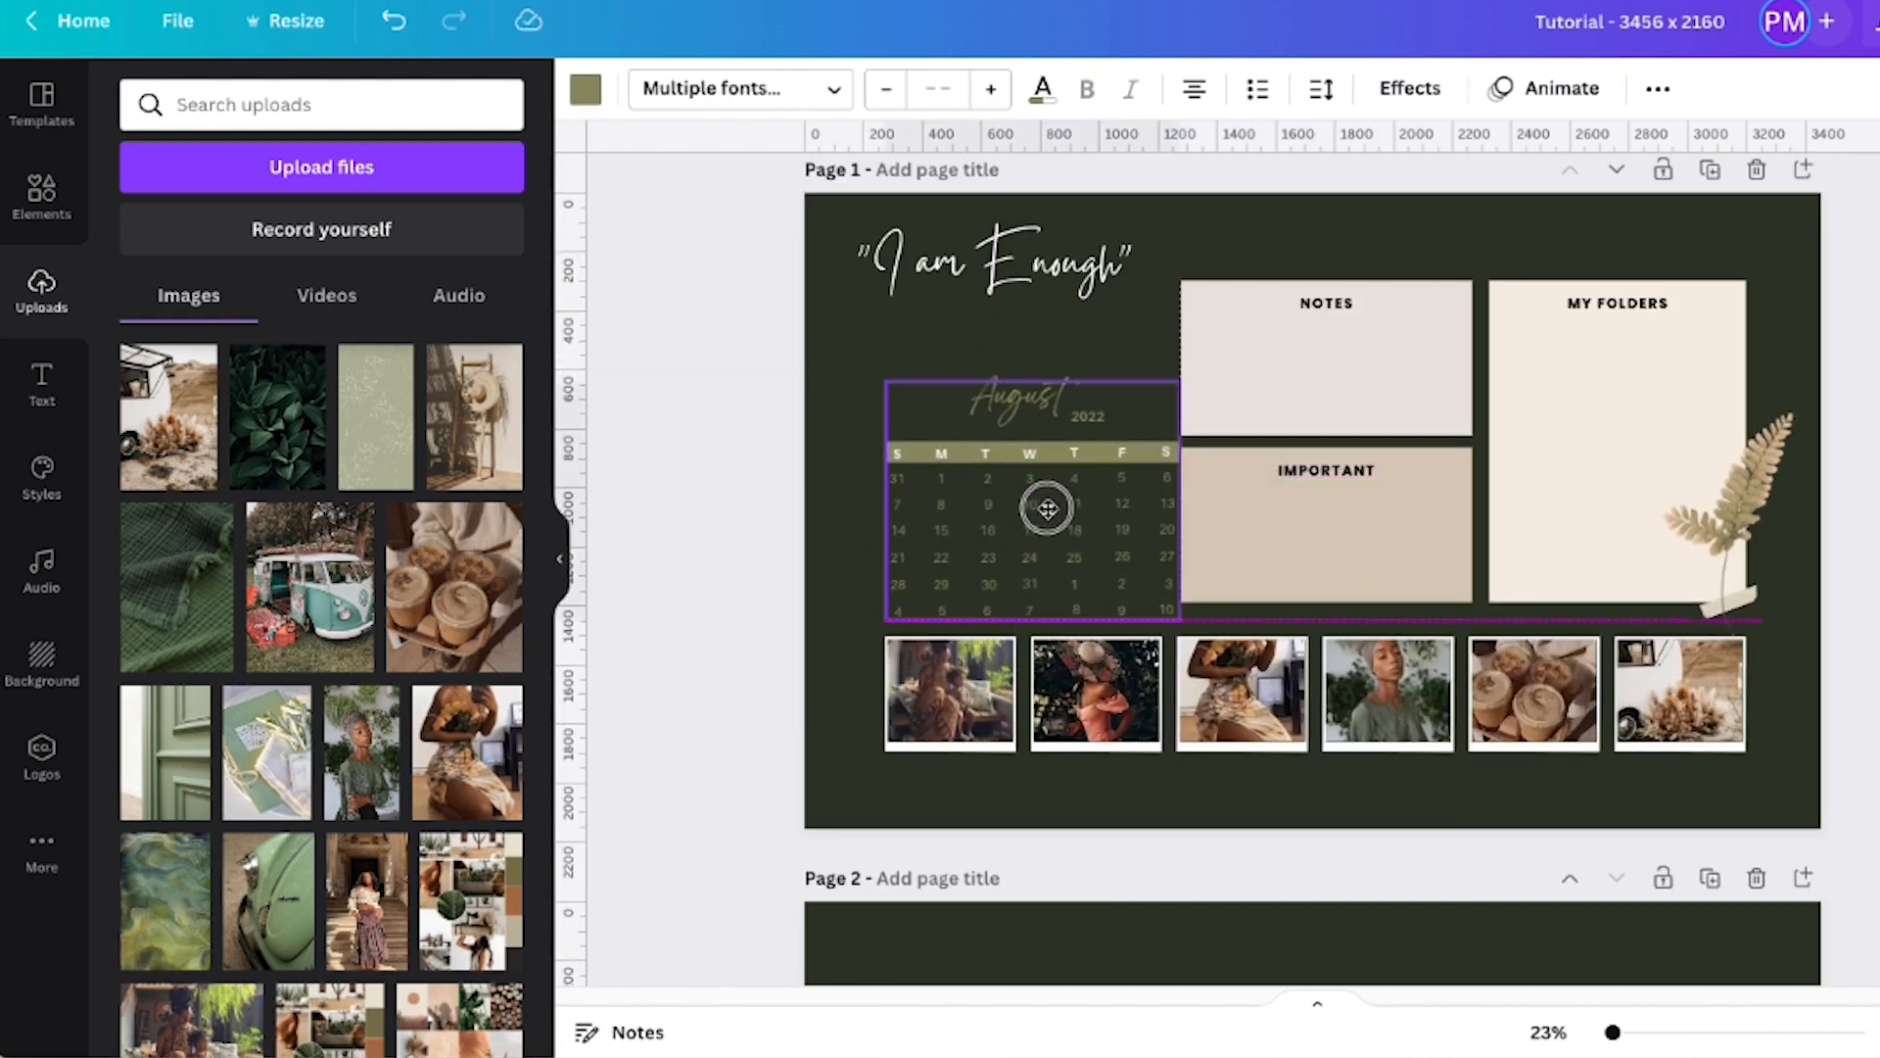
Narrow the NOTES and IMPORTANT boxes from the calendar side to about 912 px wide and recenter their headings
click(1208, 377)
click(1200, 519)
drag(1180, 525, 1202, 524)
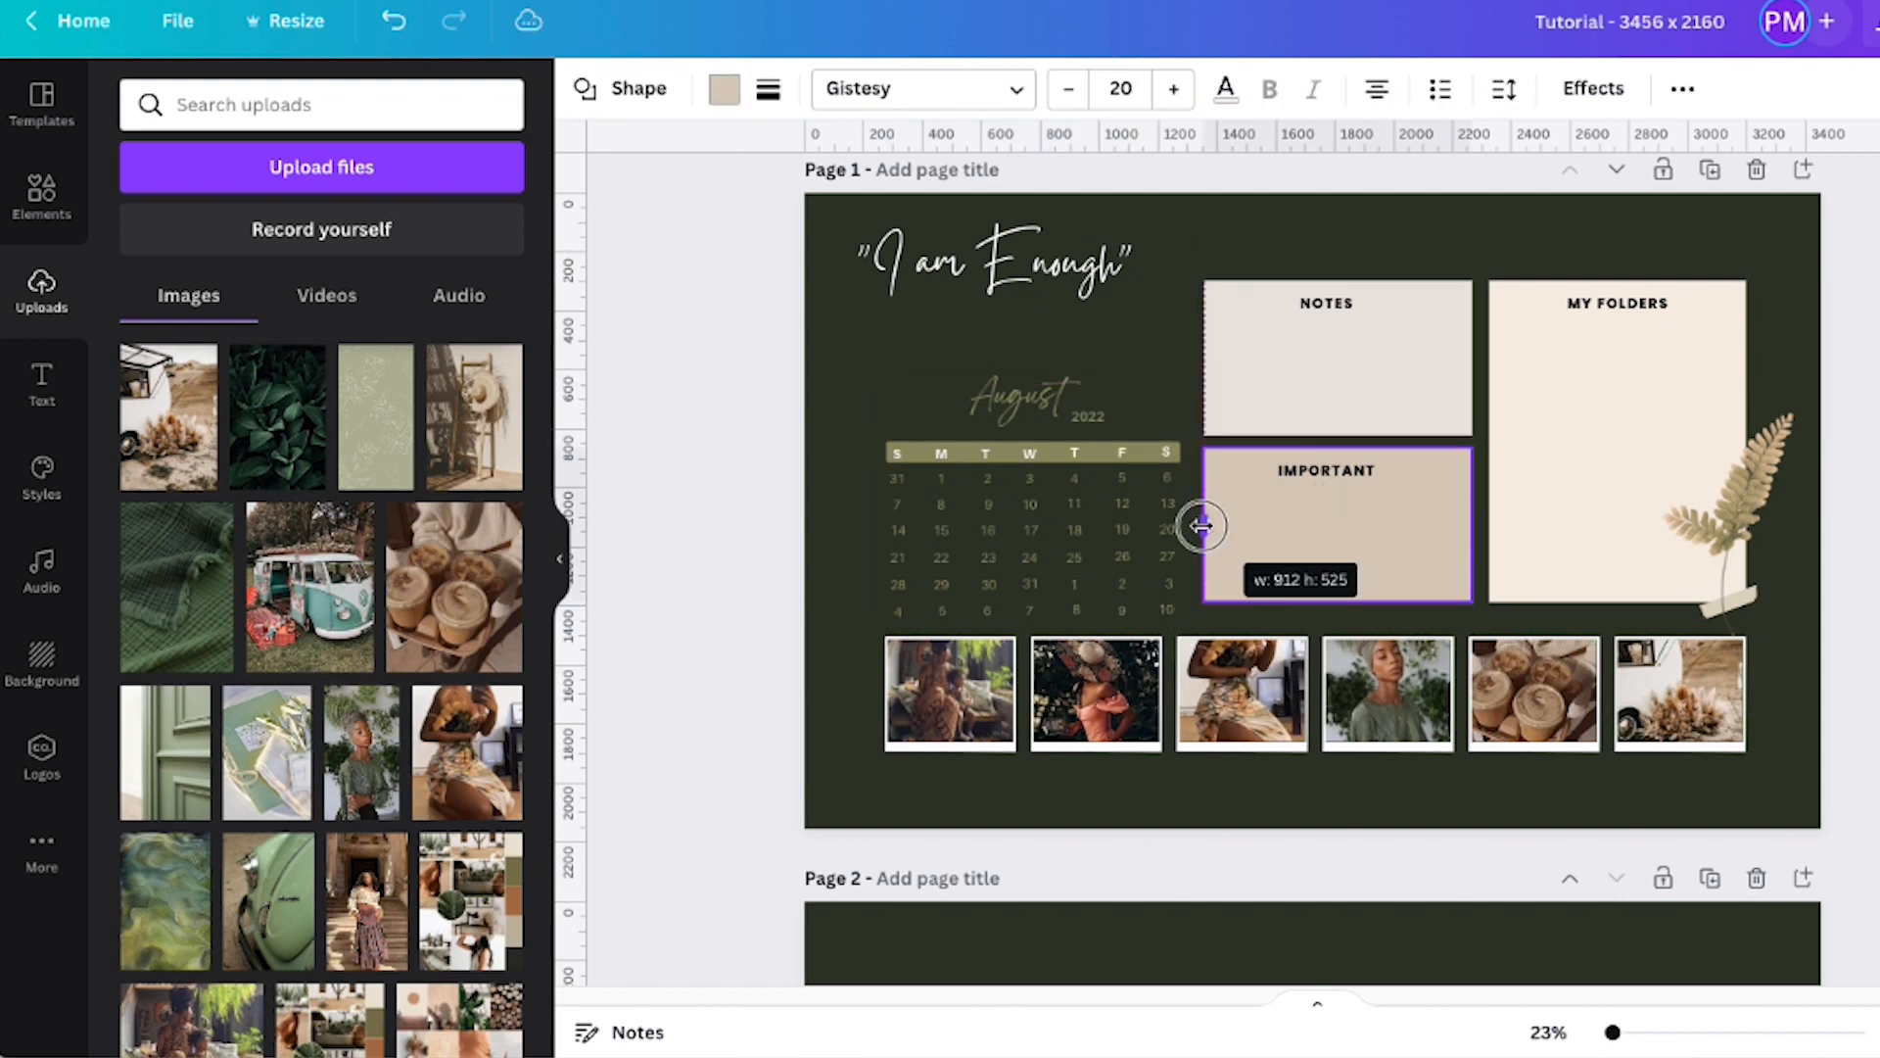
drag(1324, 471, 1336, 475)
drag(1326, 302, 1334, 304)
click(1308, 277)
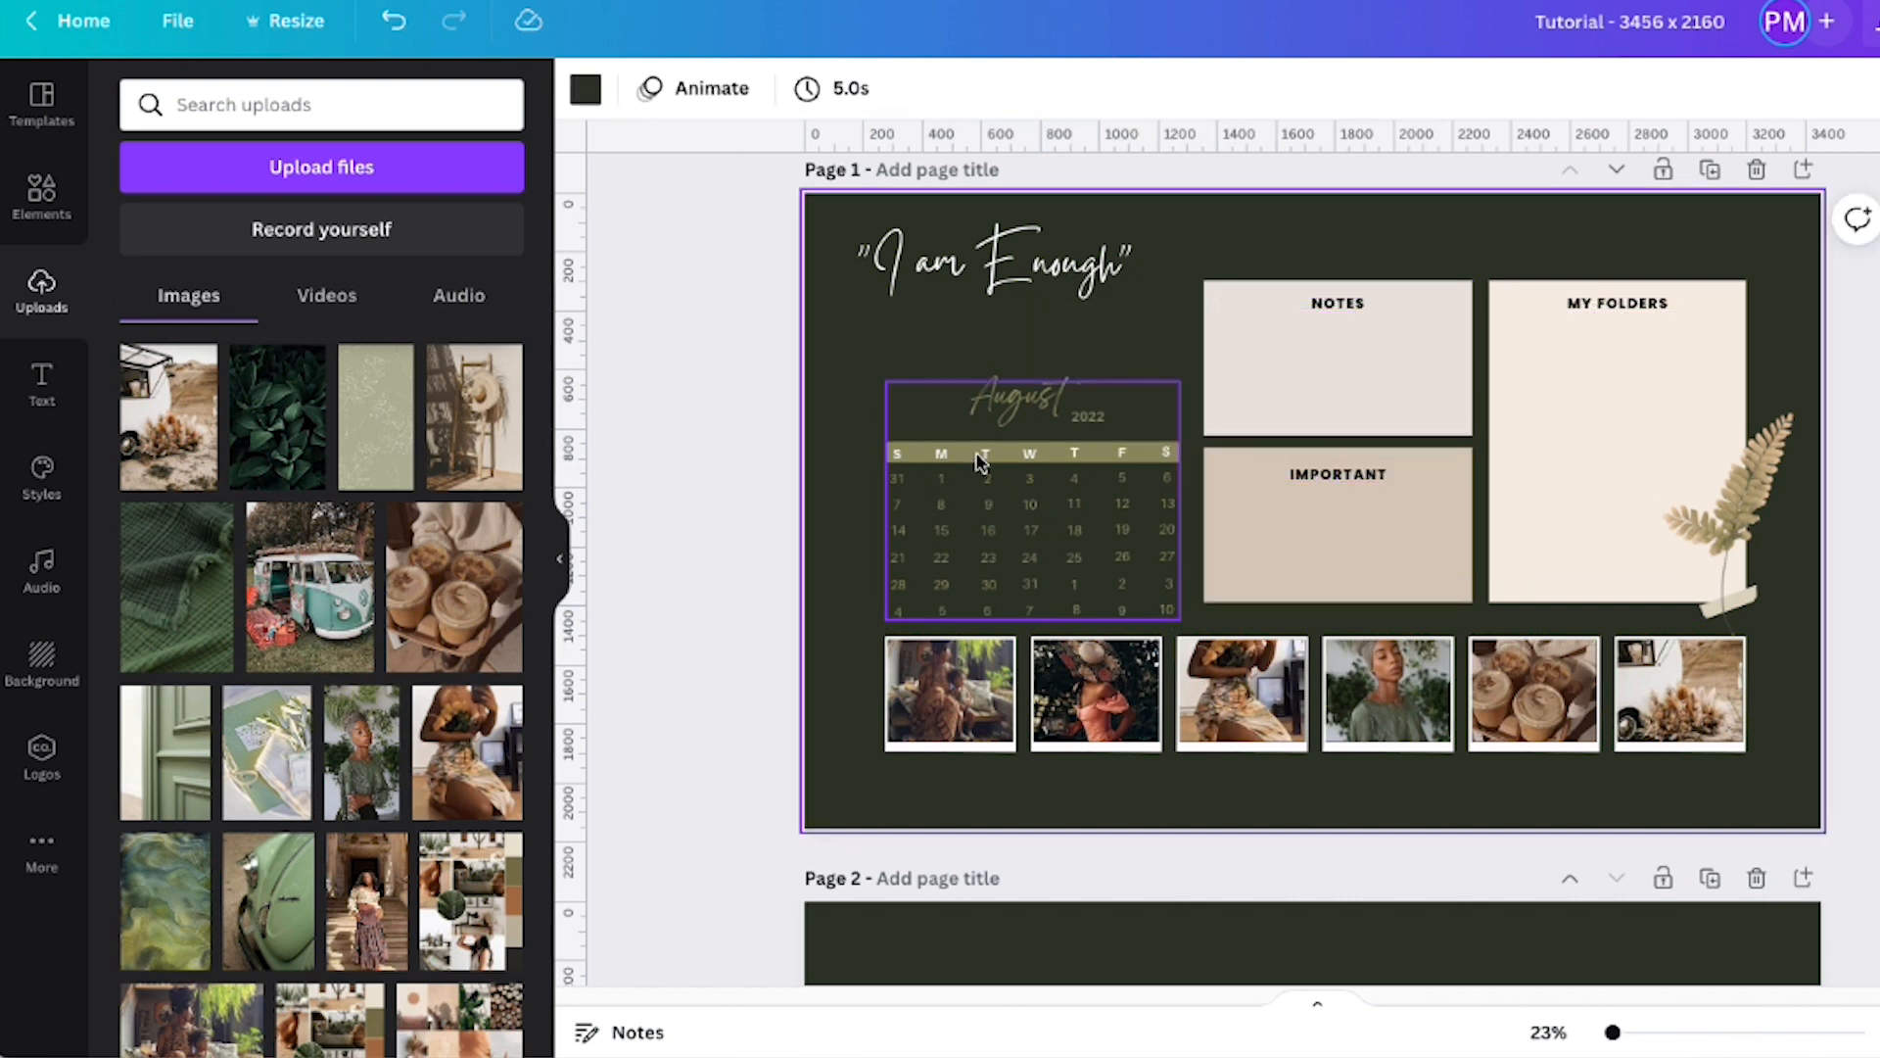
Recolor the calendar's weekday bar with the light green from the photo colors
click(999, 558)
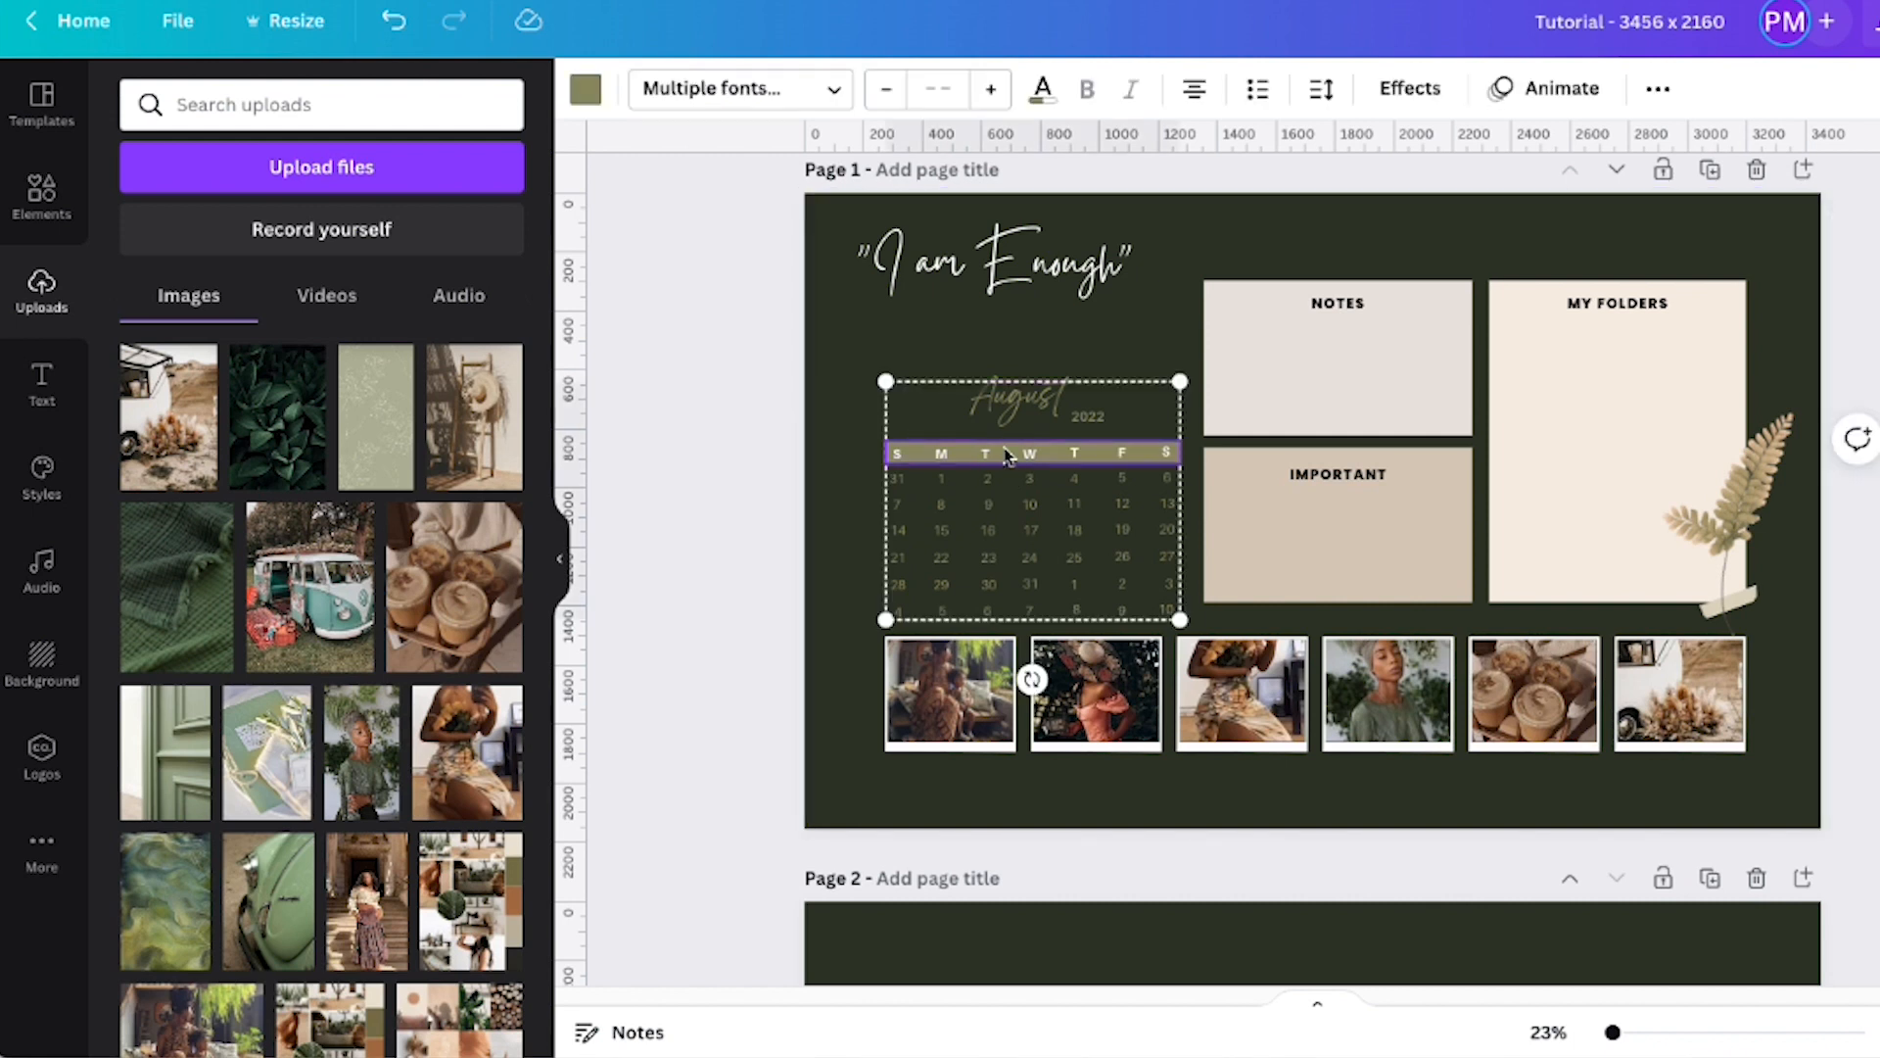
click(585, 88)
scroll(362, 588, down, 8)
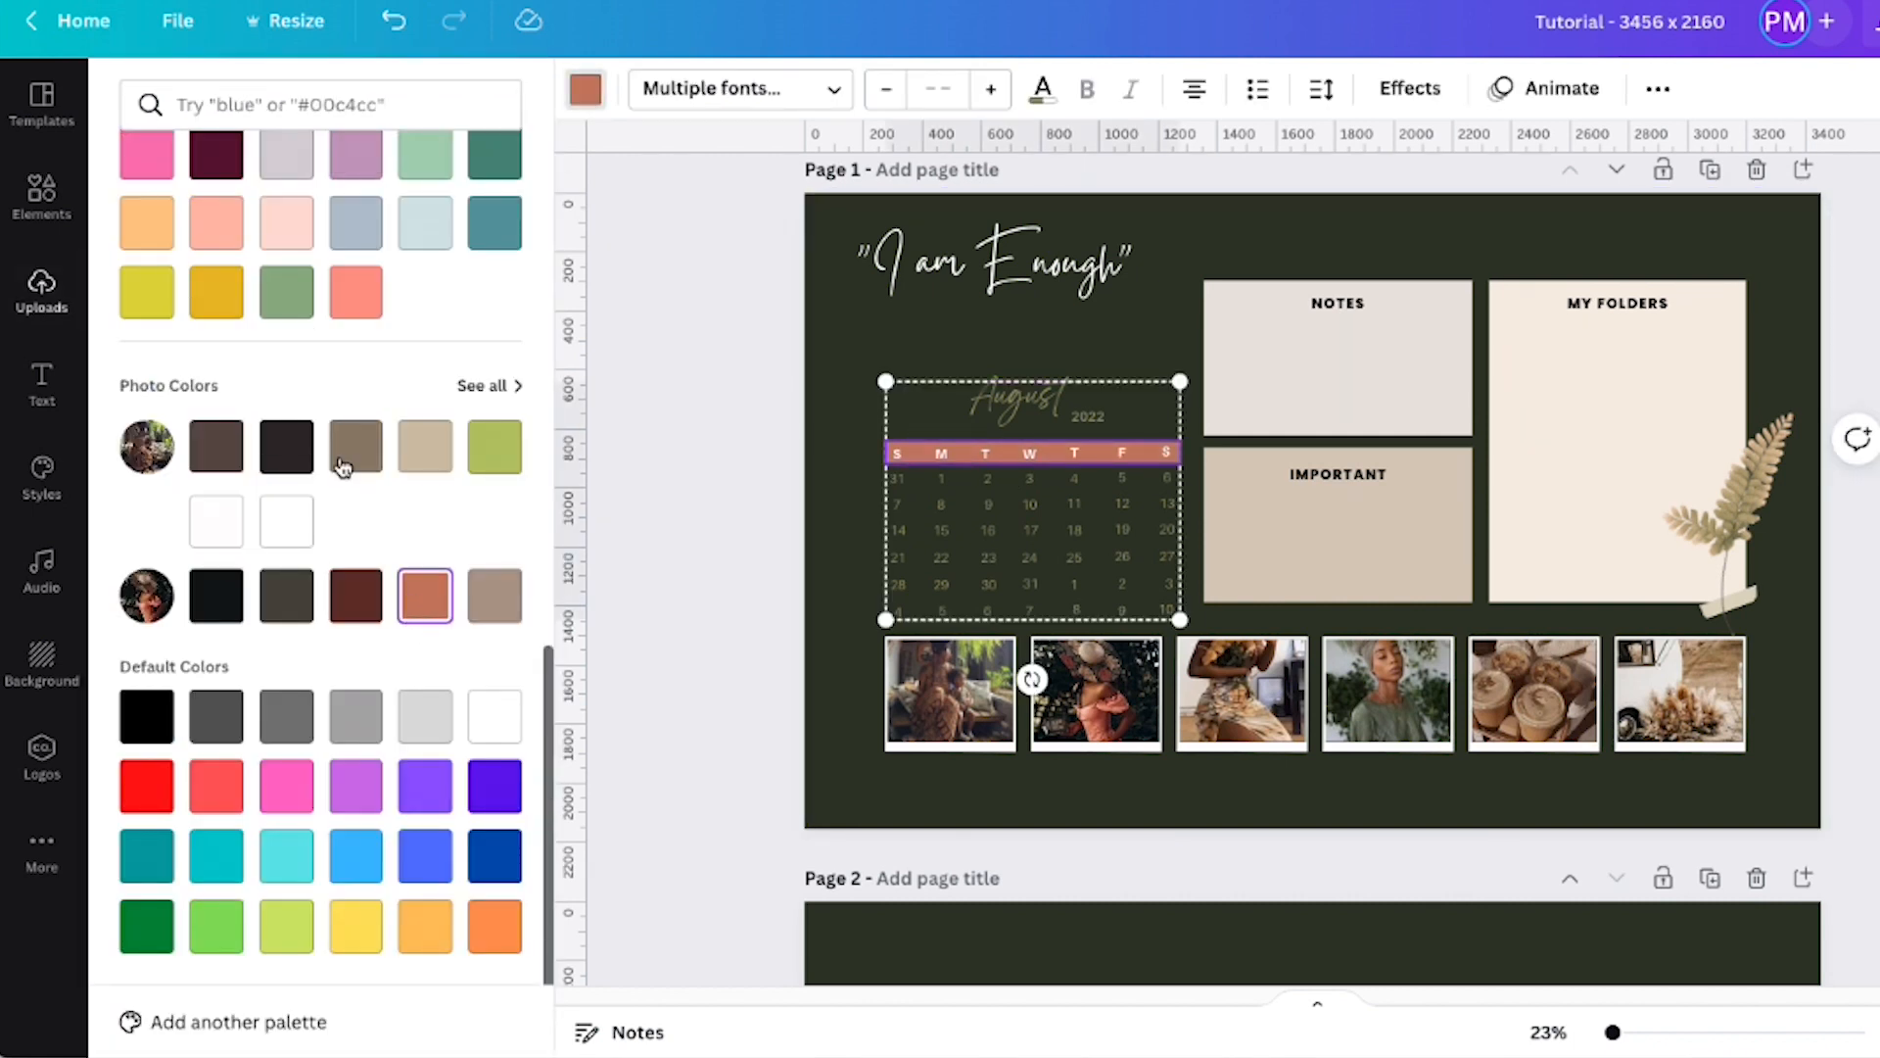
click(988, 813)
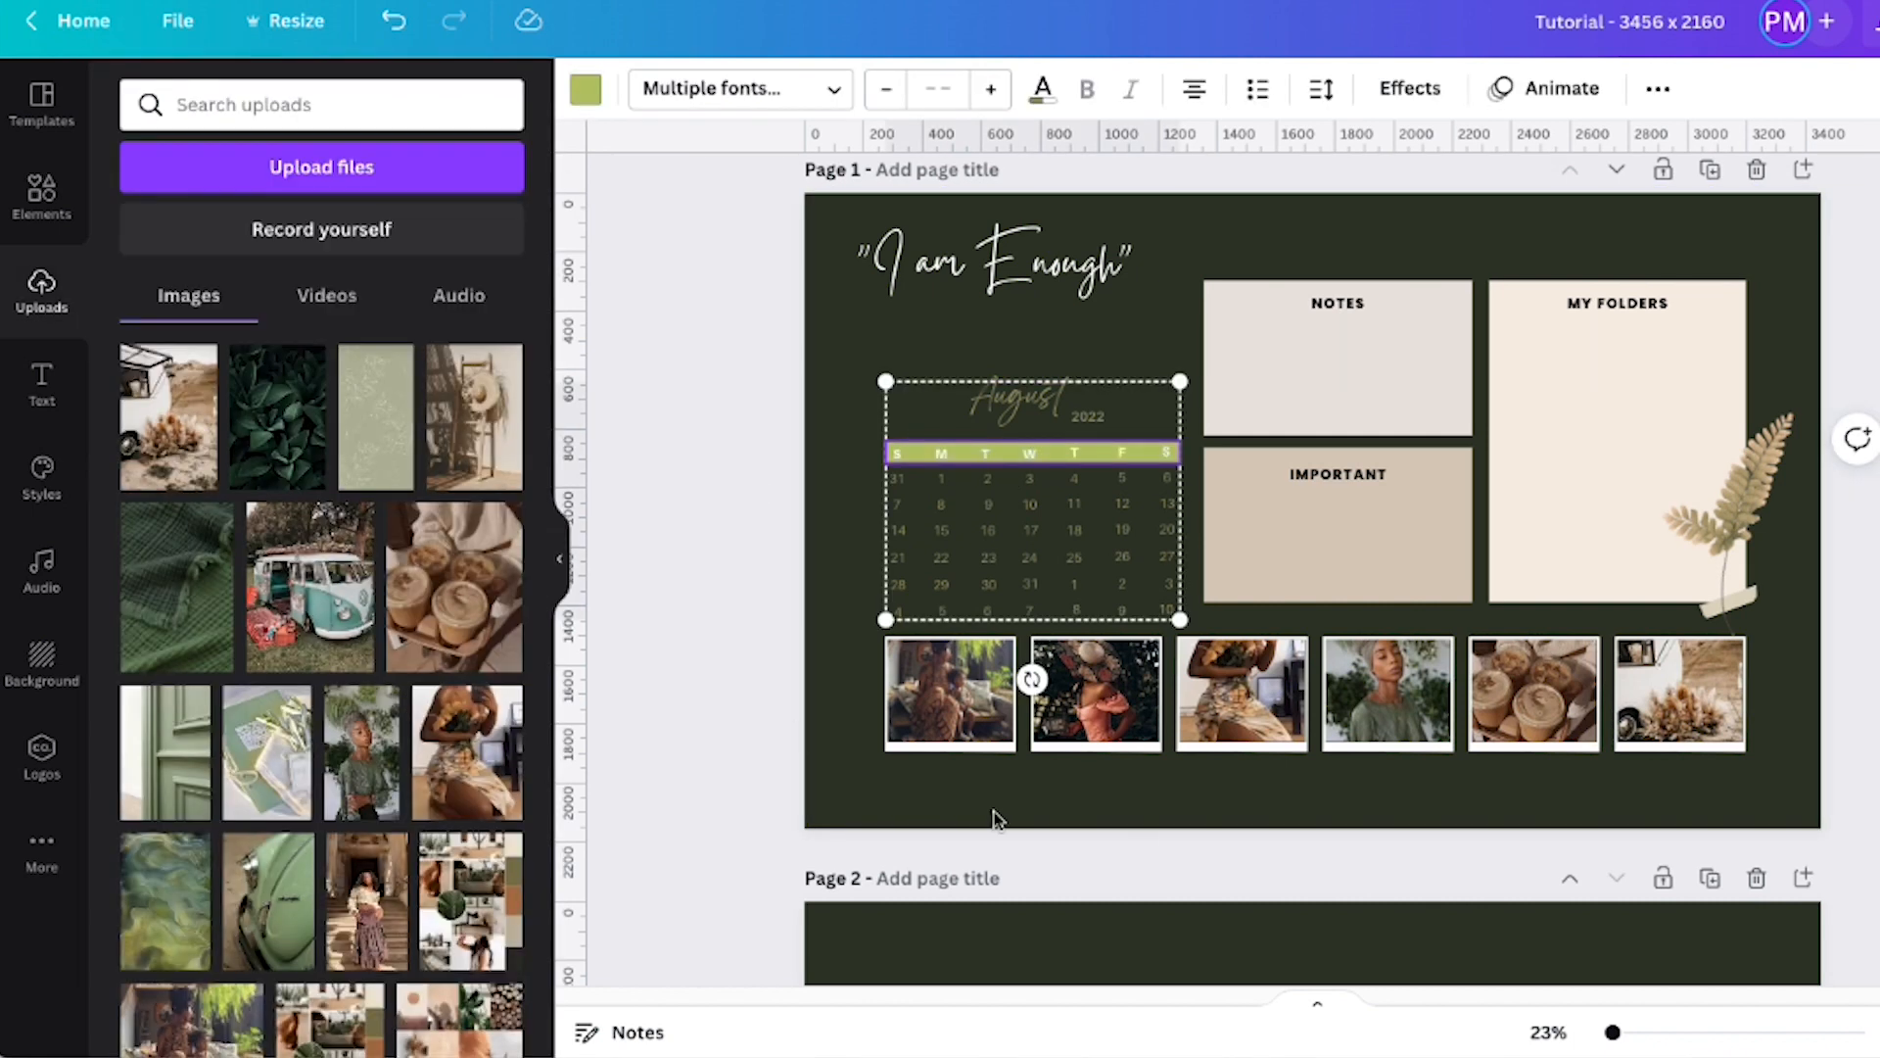
Apply the colors of the woman-in-green portrait to the page, followed by the colors of the iced coffee photo
right_click(1366, 685)
click(1419, 1032)
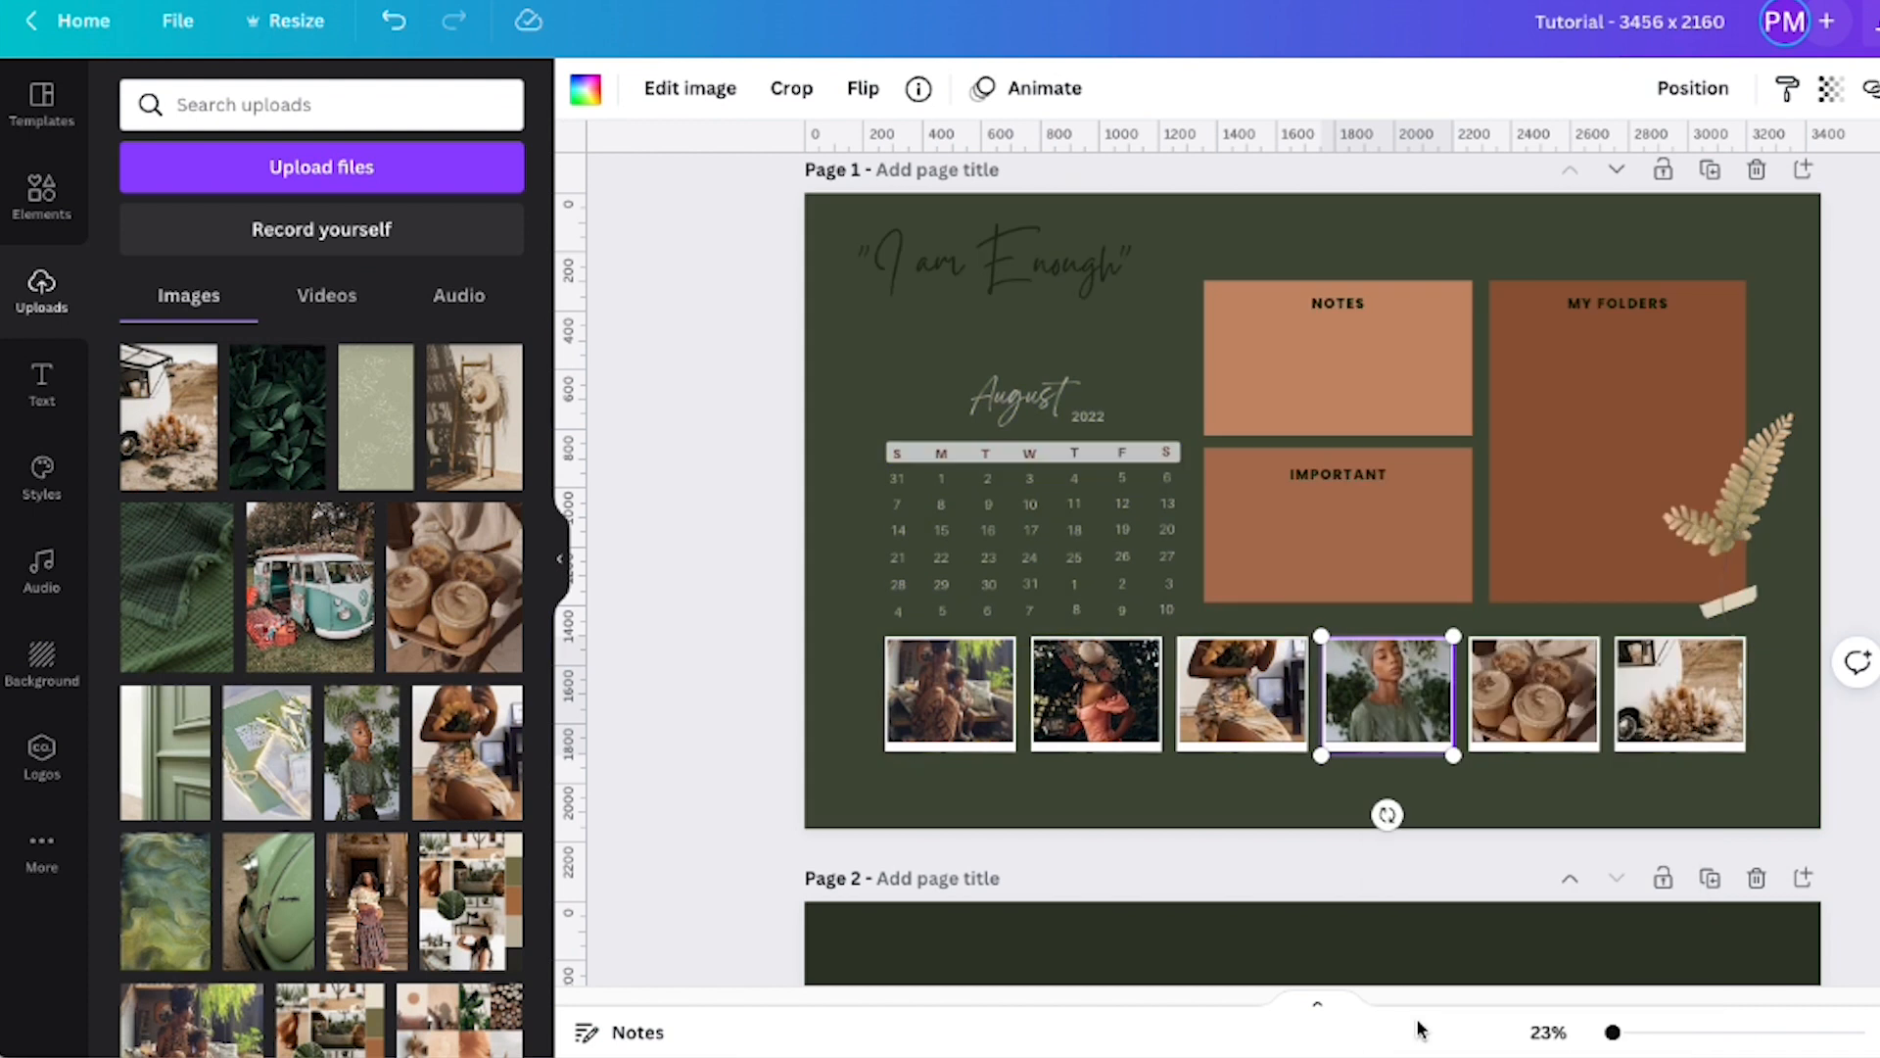
click(757, 648)
right_click(1506, 686)
click(1613, 1025)
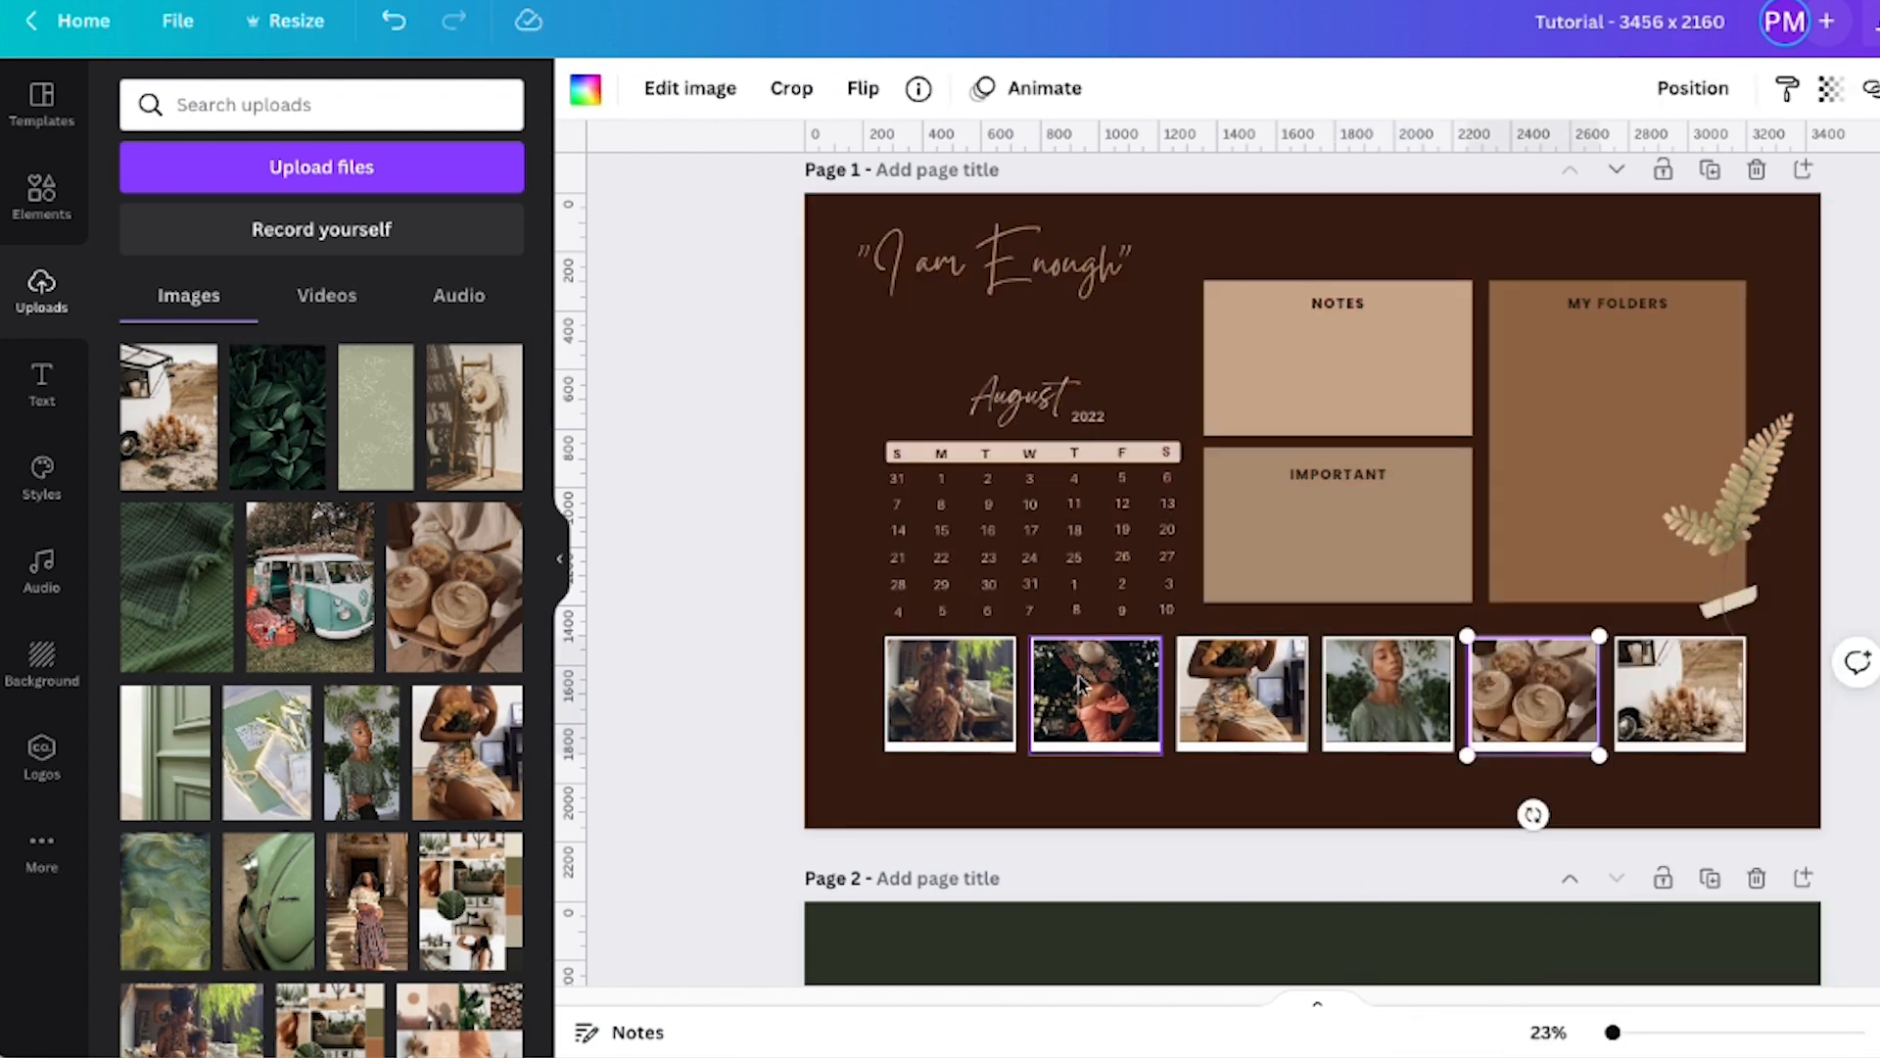
Move the August calendar up and toward the page's left edge, and align the "I am Enough" quote above it
click(1709, 171)
right_click(1356, 695)
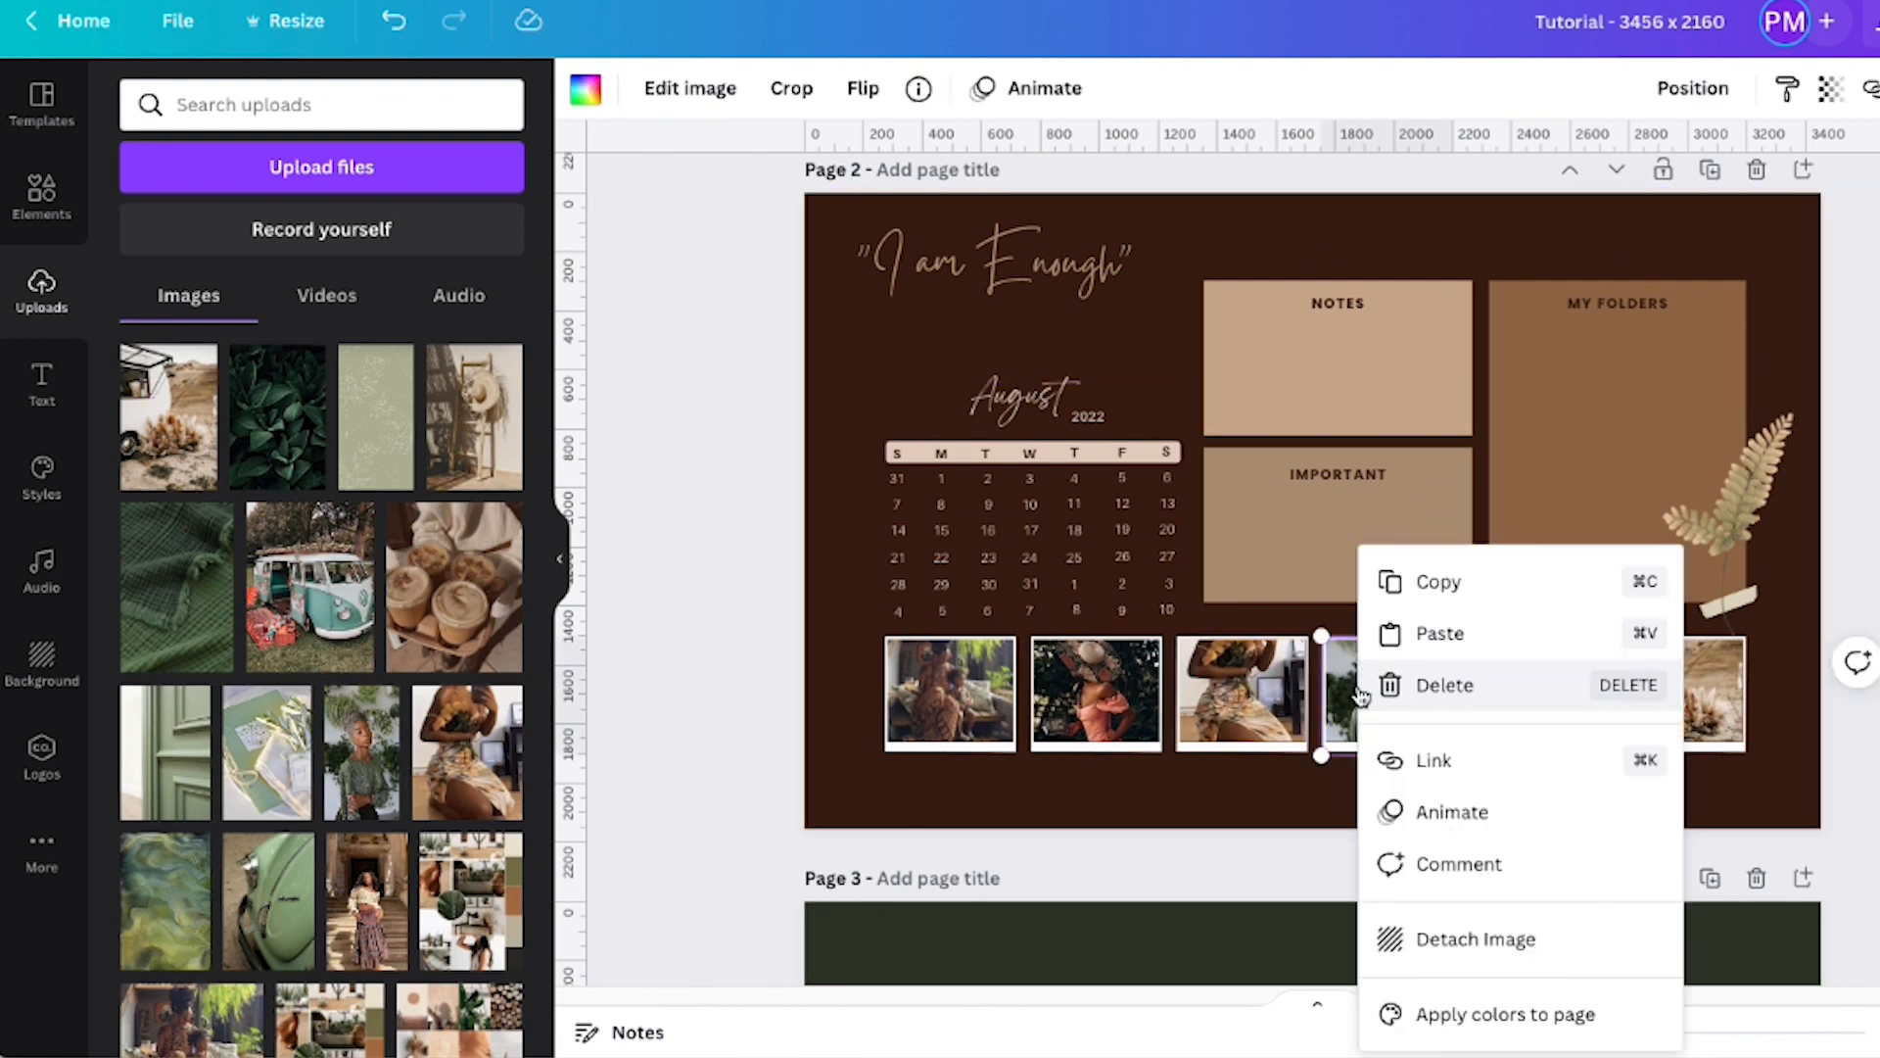
drag(991, 428, 989, 411)
click(1008, 470)
drag(1023, 280, 1047, 289)
drag(1089, 484, 1074, 455)
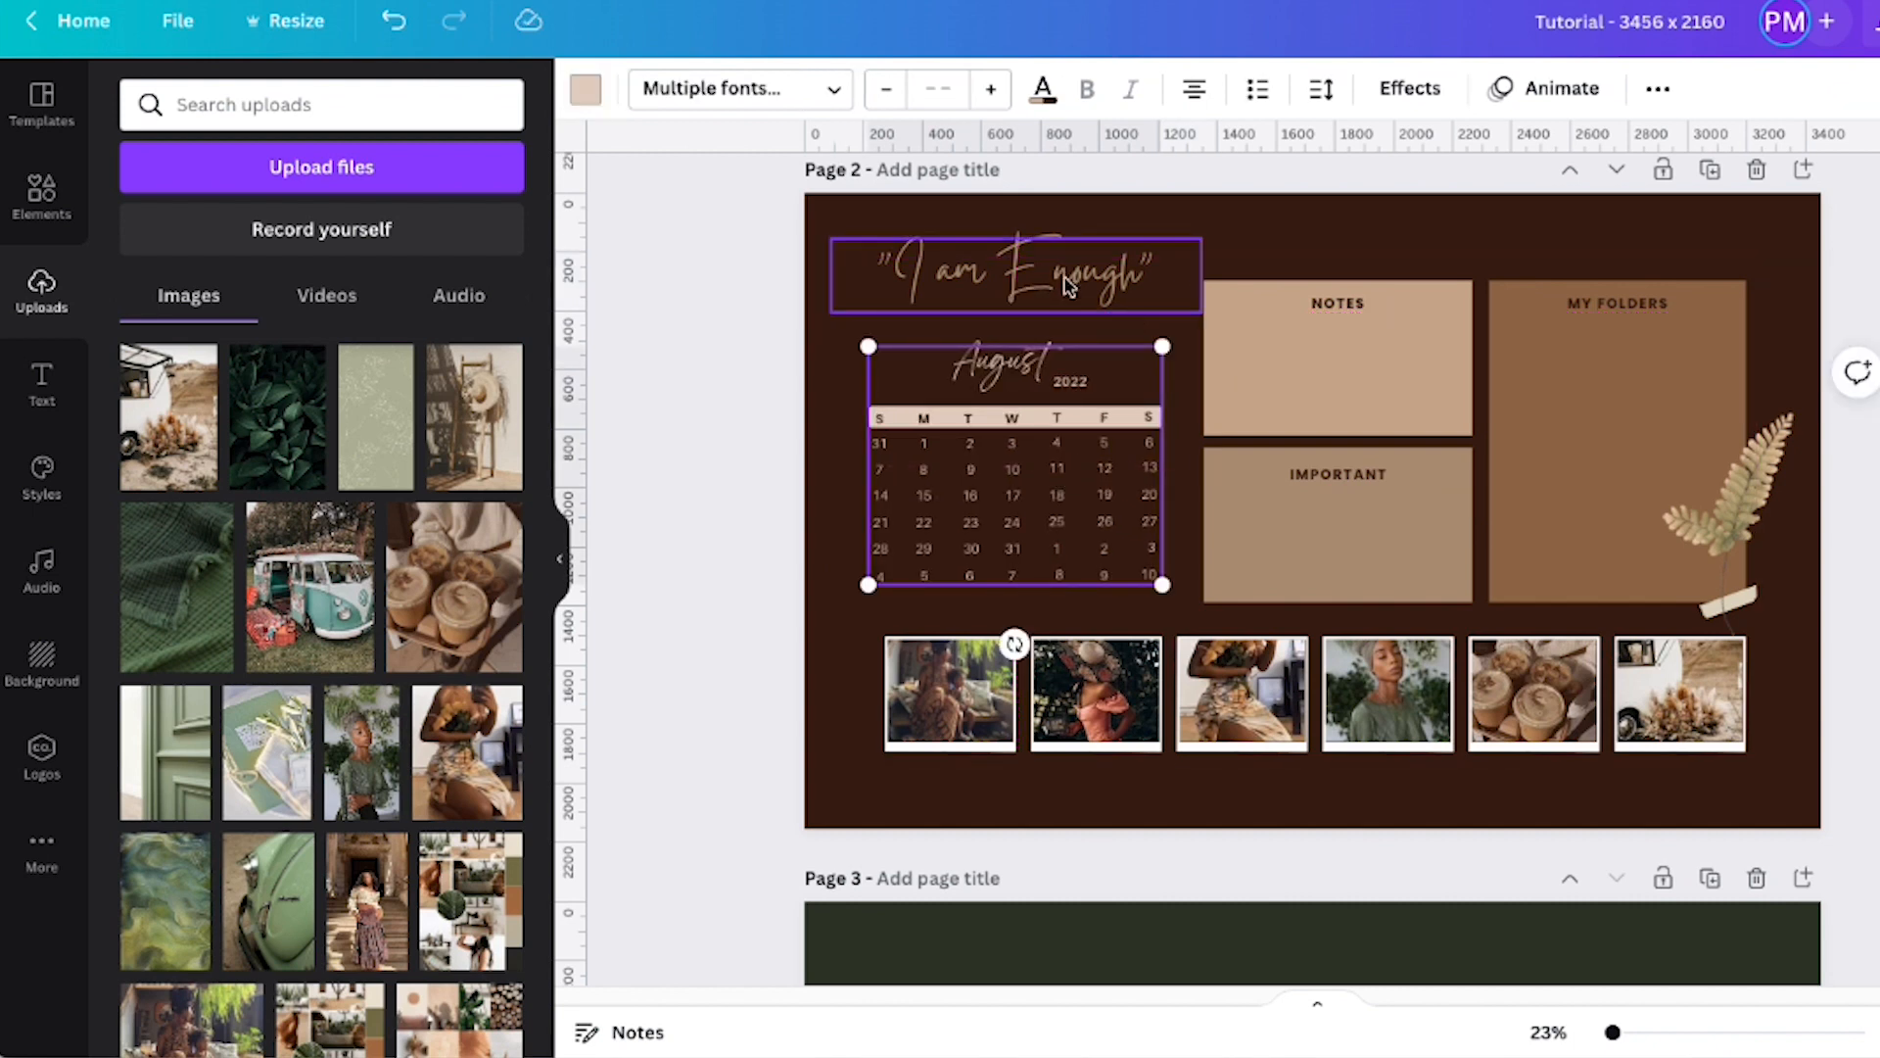
click(1018, 266)
click(839, 648)
click(1570, 170)
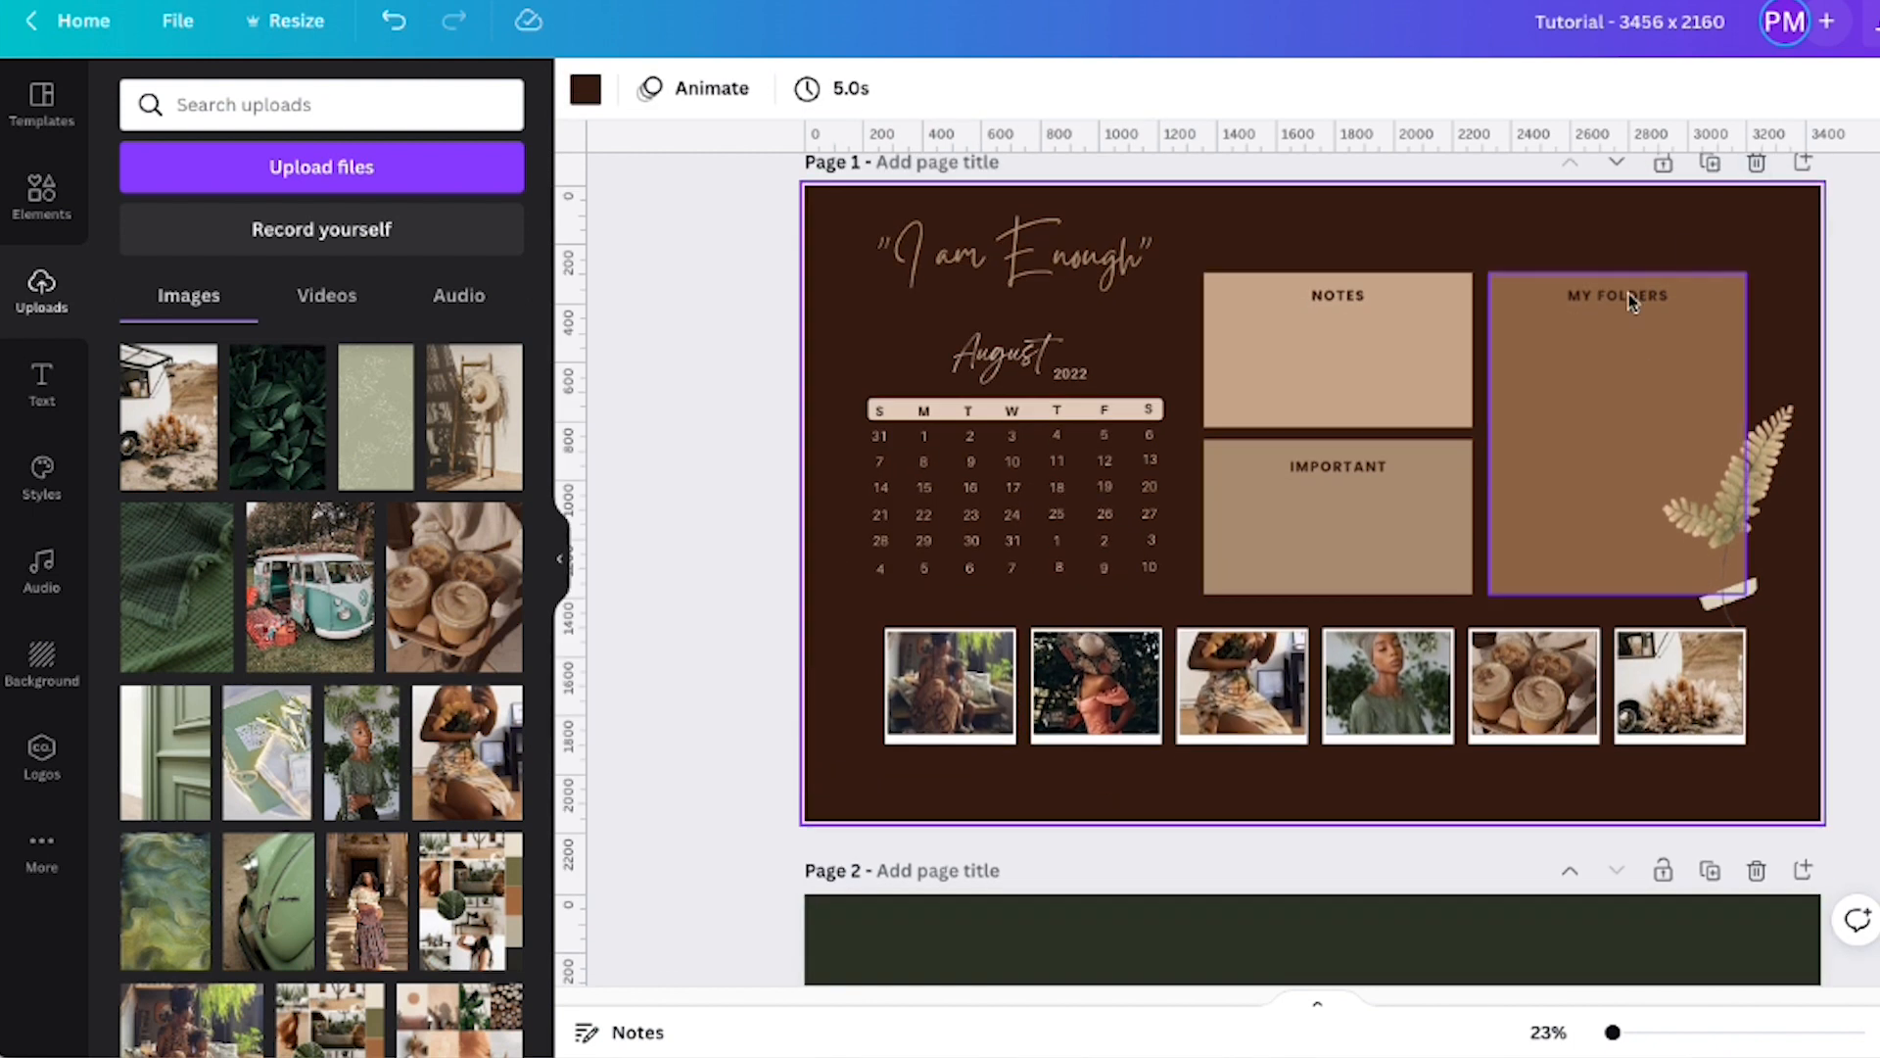
Duplicate page 1 and apply the colors of the woman-in-green portrait to the copy
click(1710, 165)
right_click(1385, 685)
click(1440, 1018)
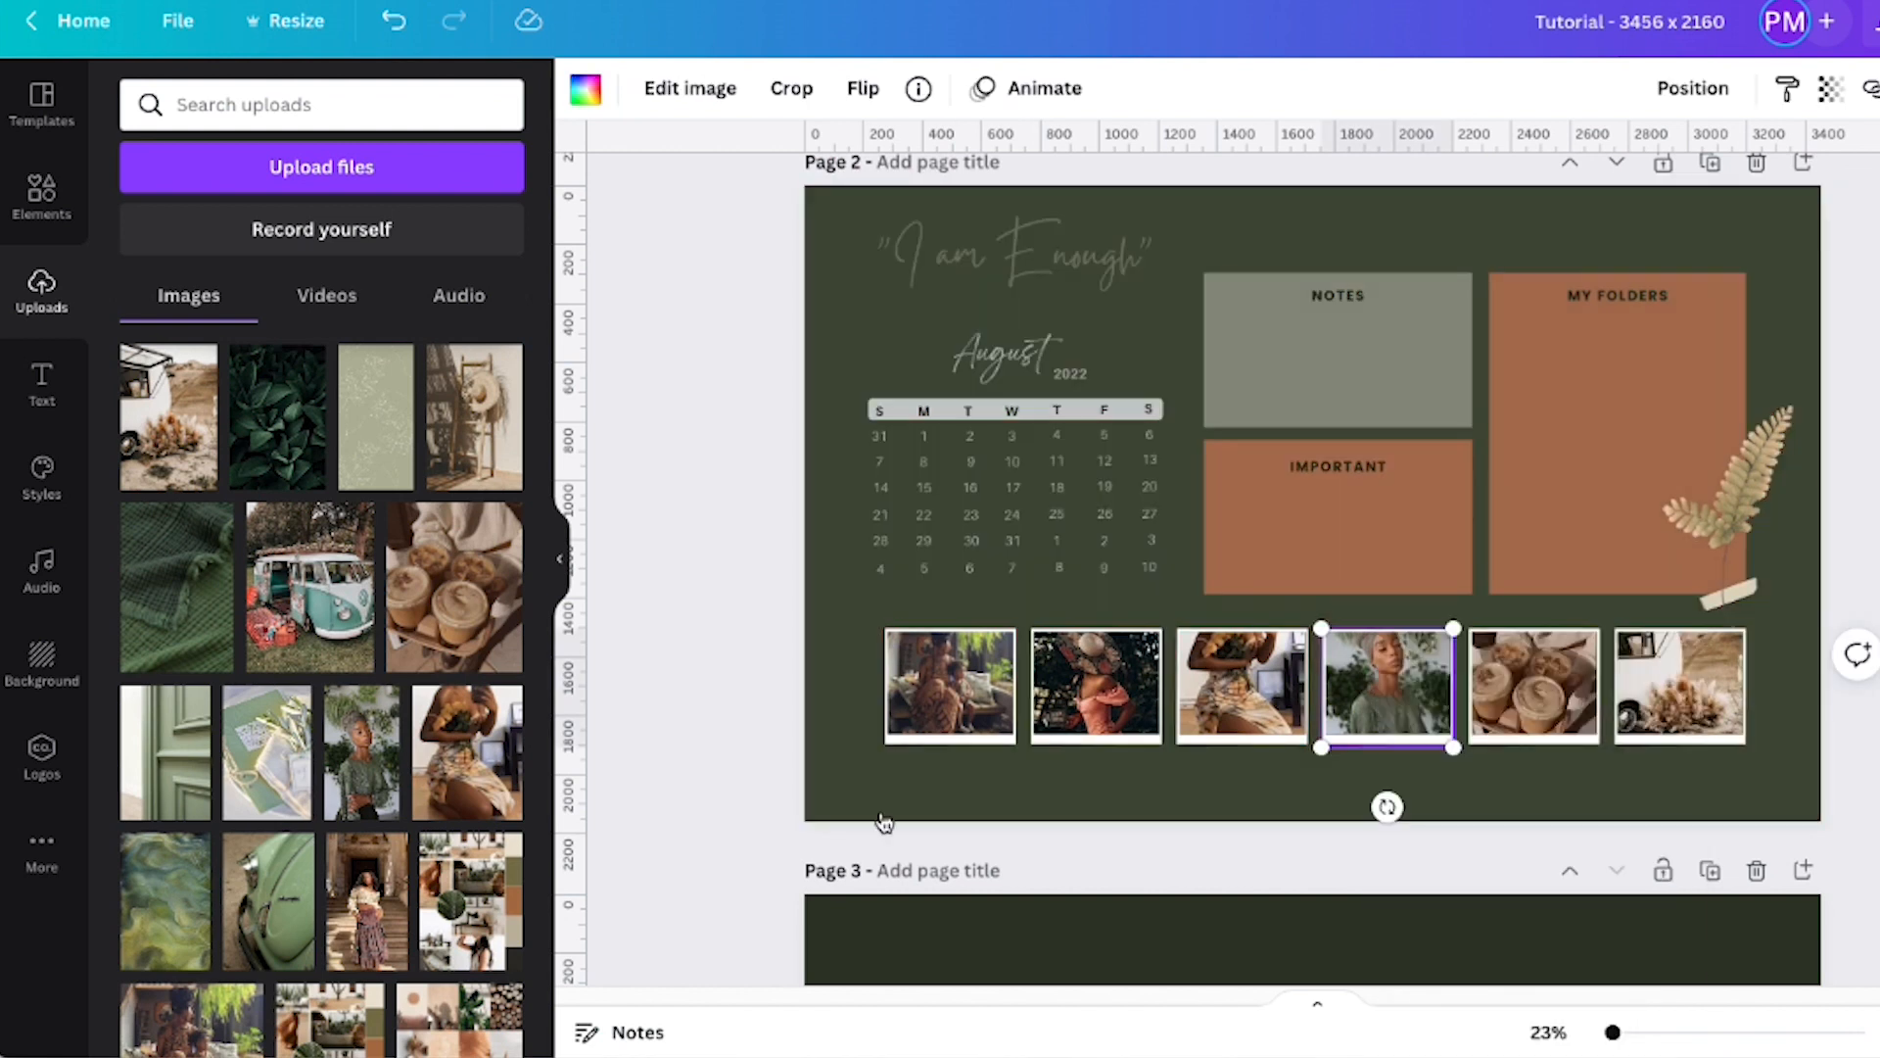
click(1661, 781)
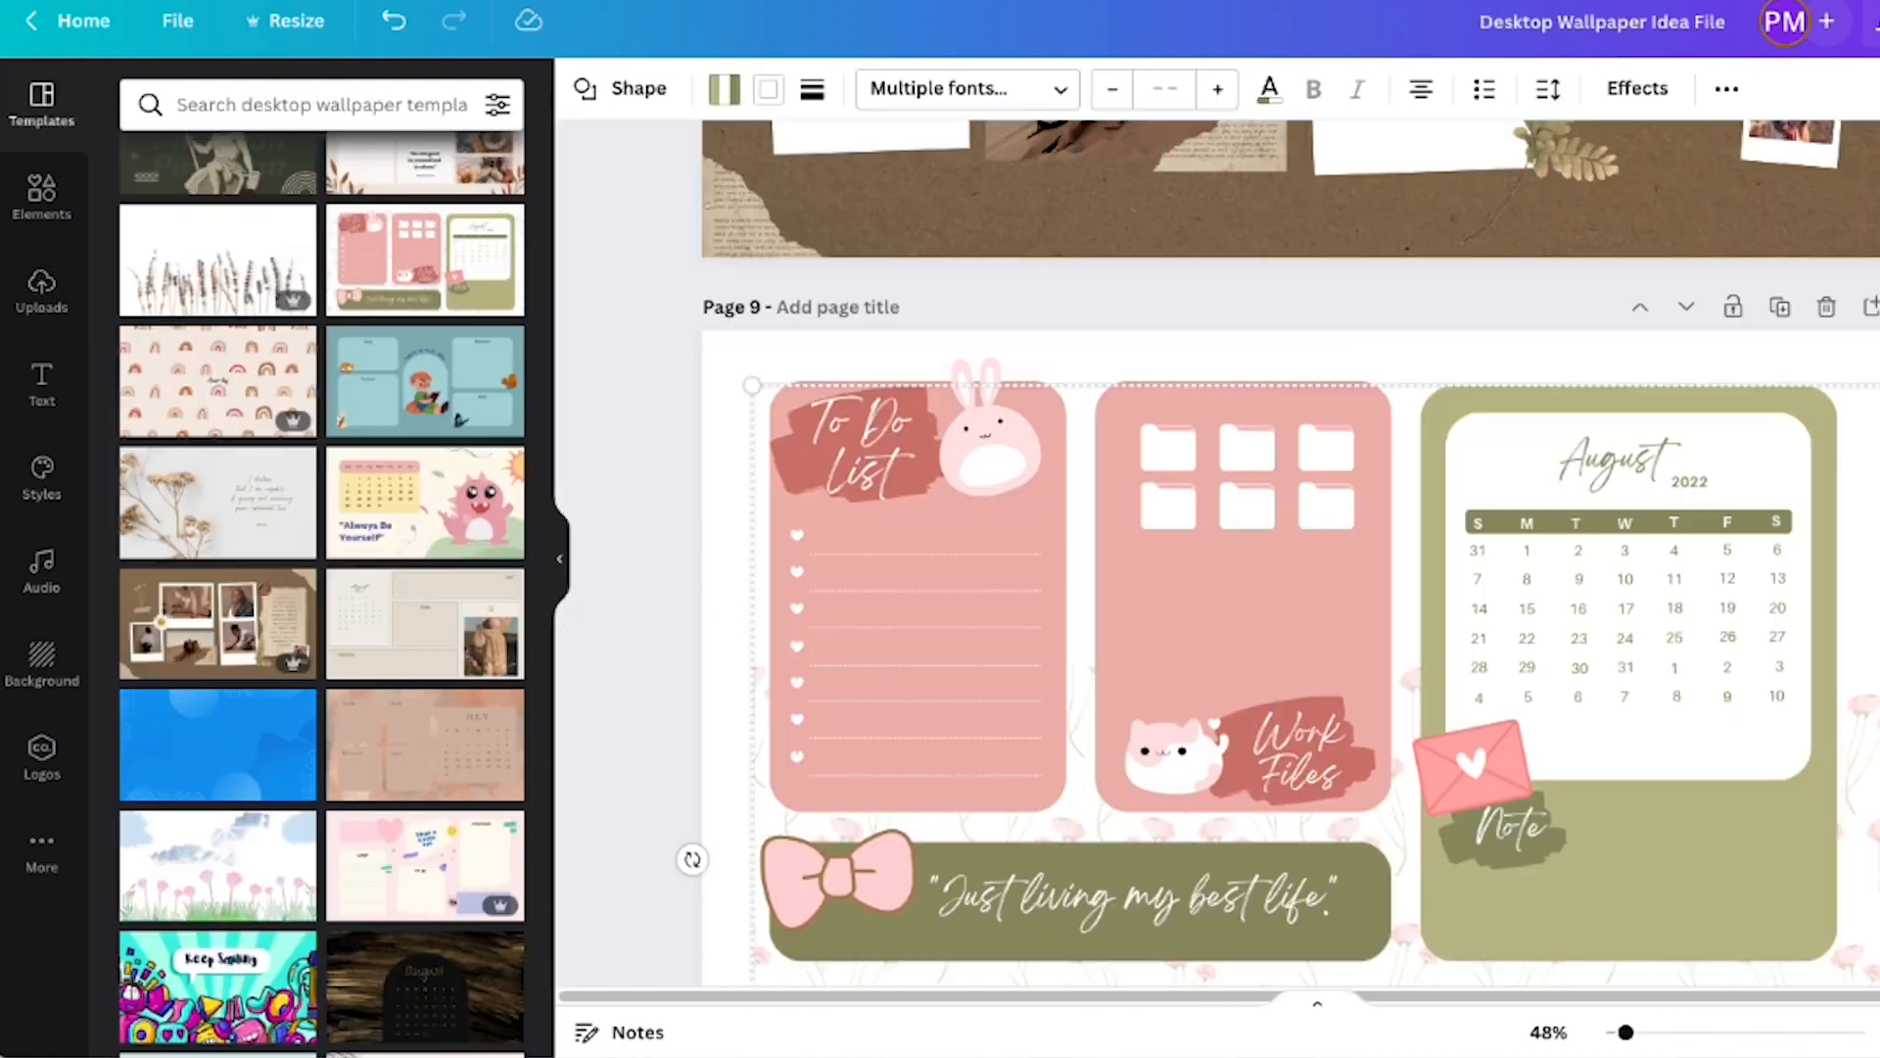
Delete the white rounded square from the dark green page 3
scroll(1257, 532, up, 10)
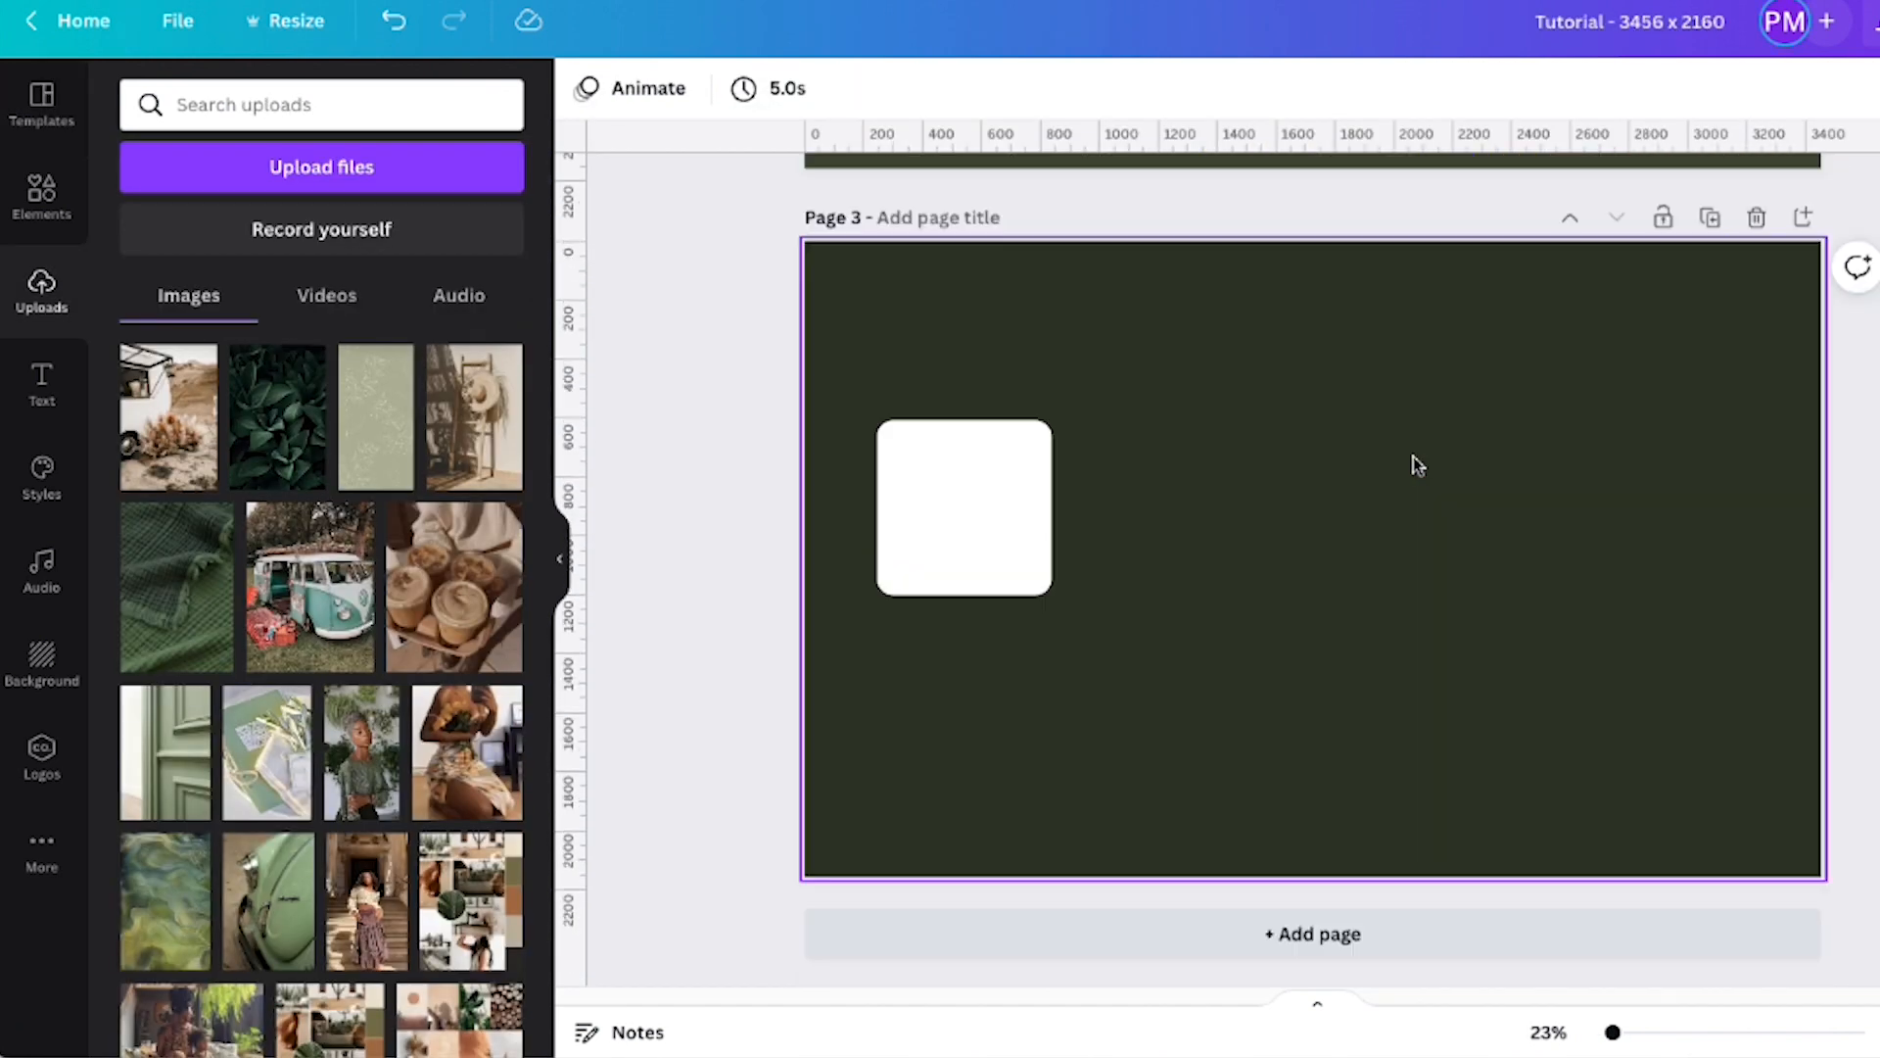
click(995, 613)
key(Delete)
Copy the photo collage from page 8 of the Desktop Wallpaper Idea File onto page 3 of the Tutorial design and scale it to full page width
scroll(990, 570, up, 2)
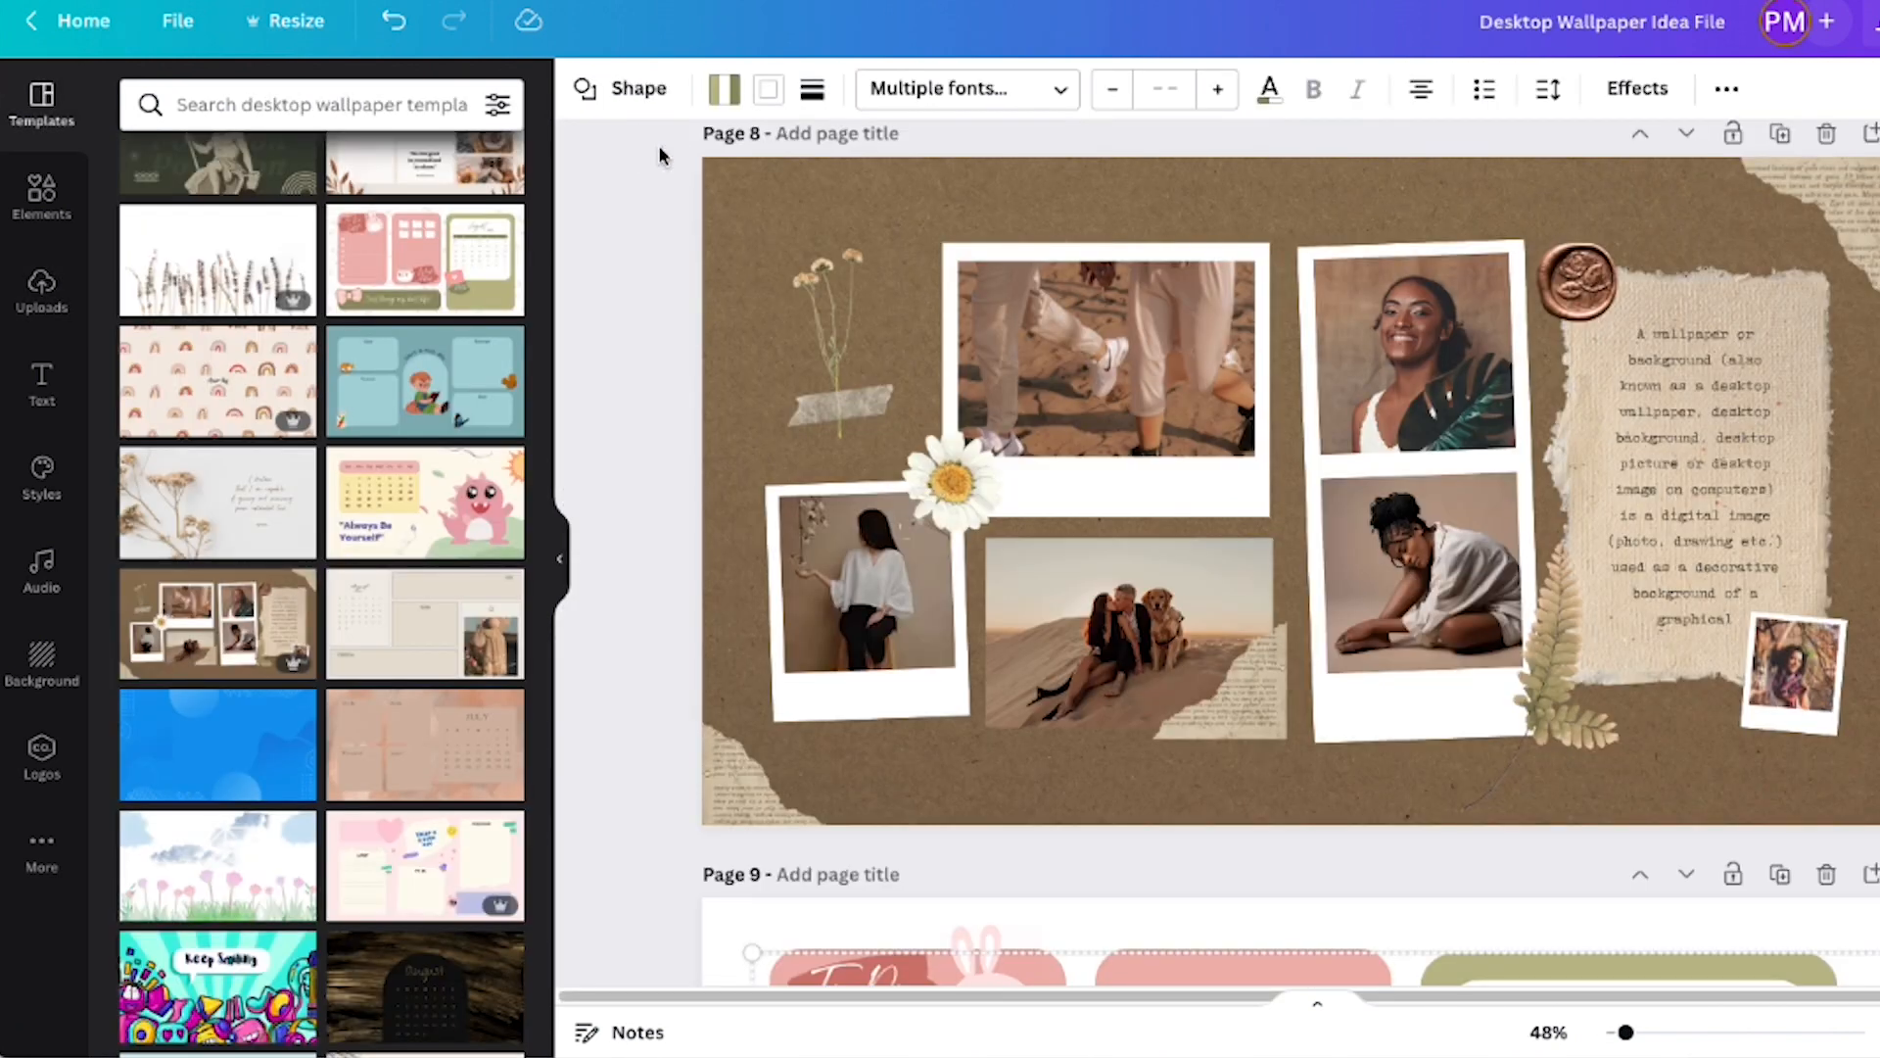
drag(659, 155, 1865, 837)
right_click(1384, 369)
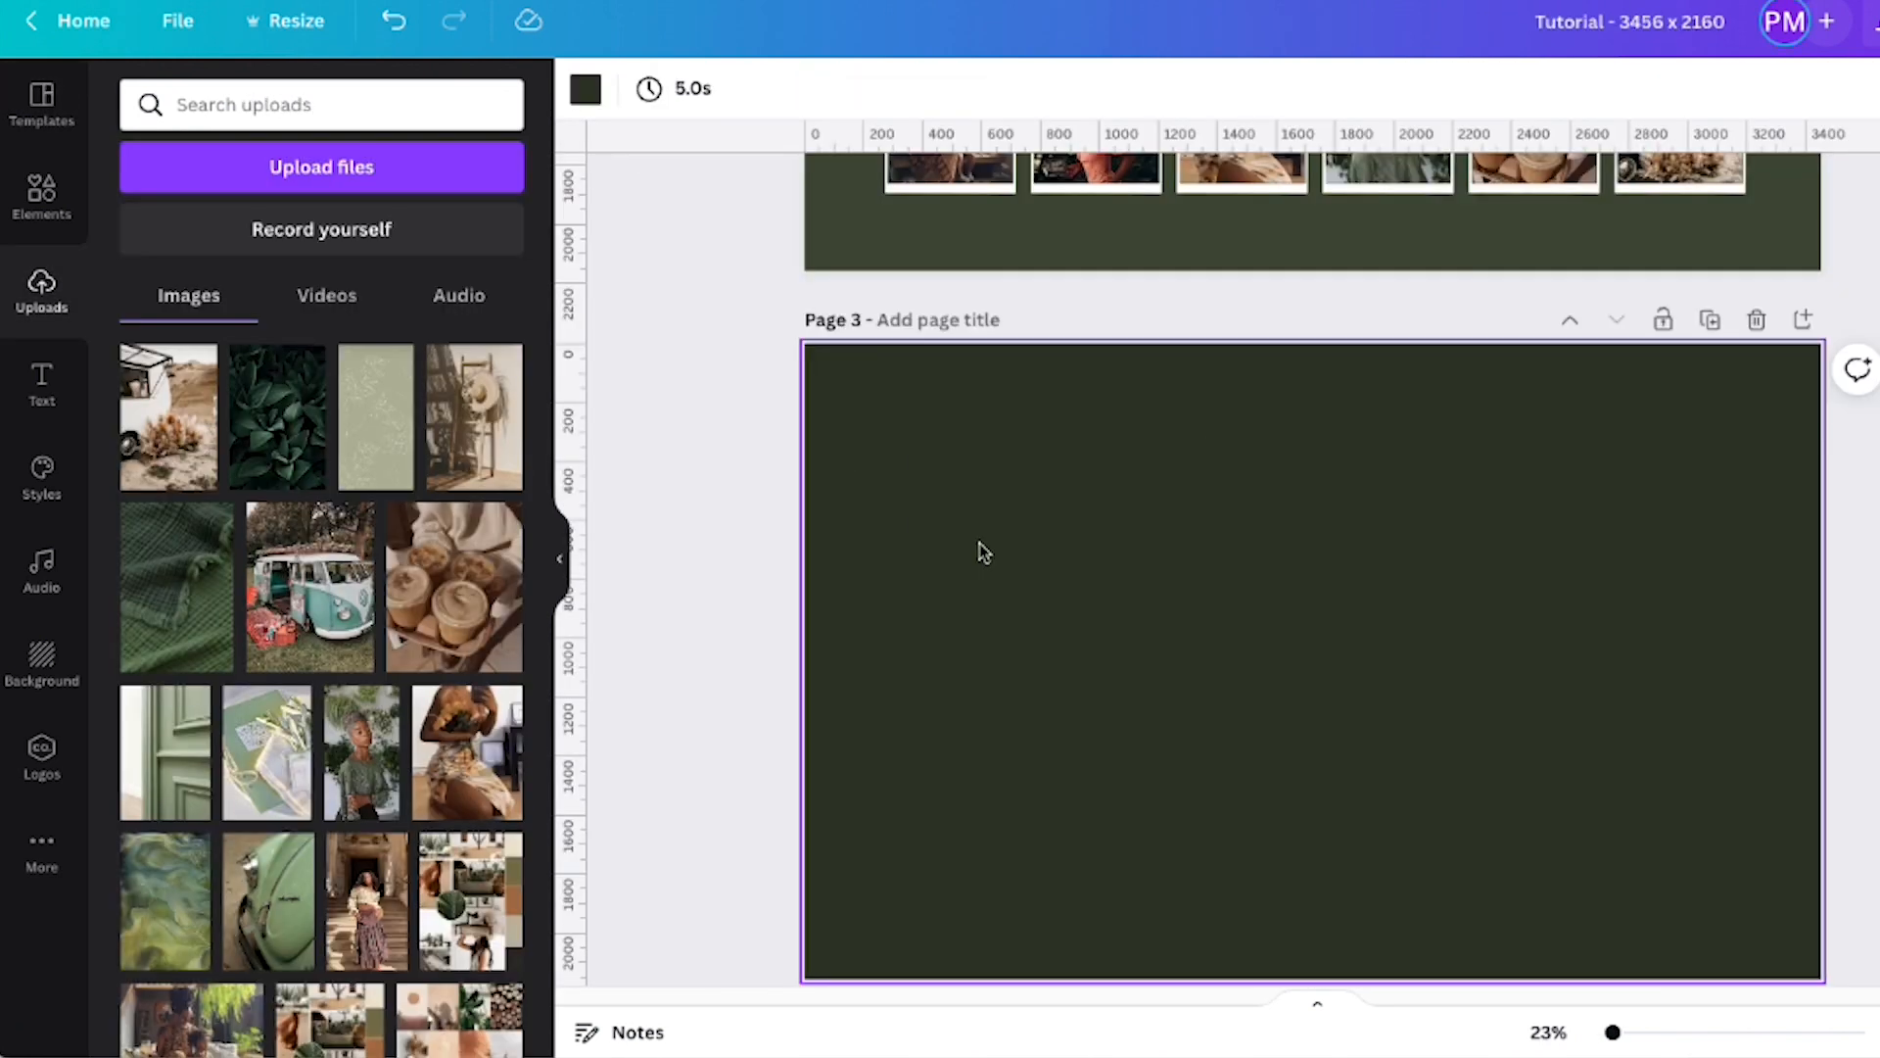
key(ctrl+v)
drag(1384, 679, 1821, 931)
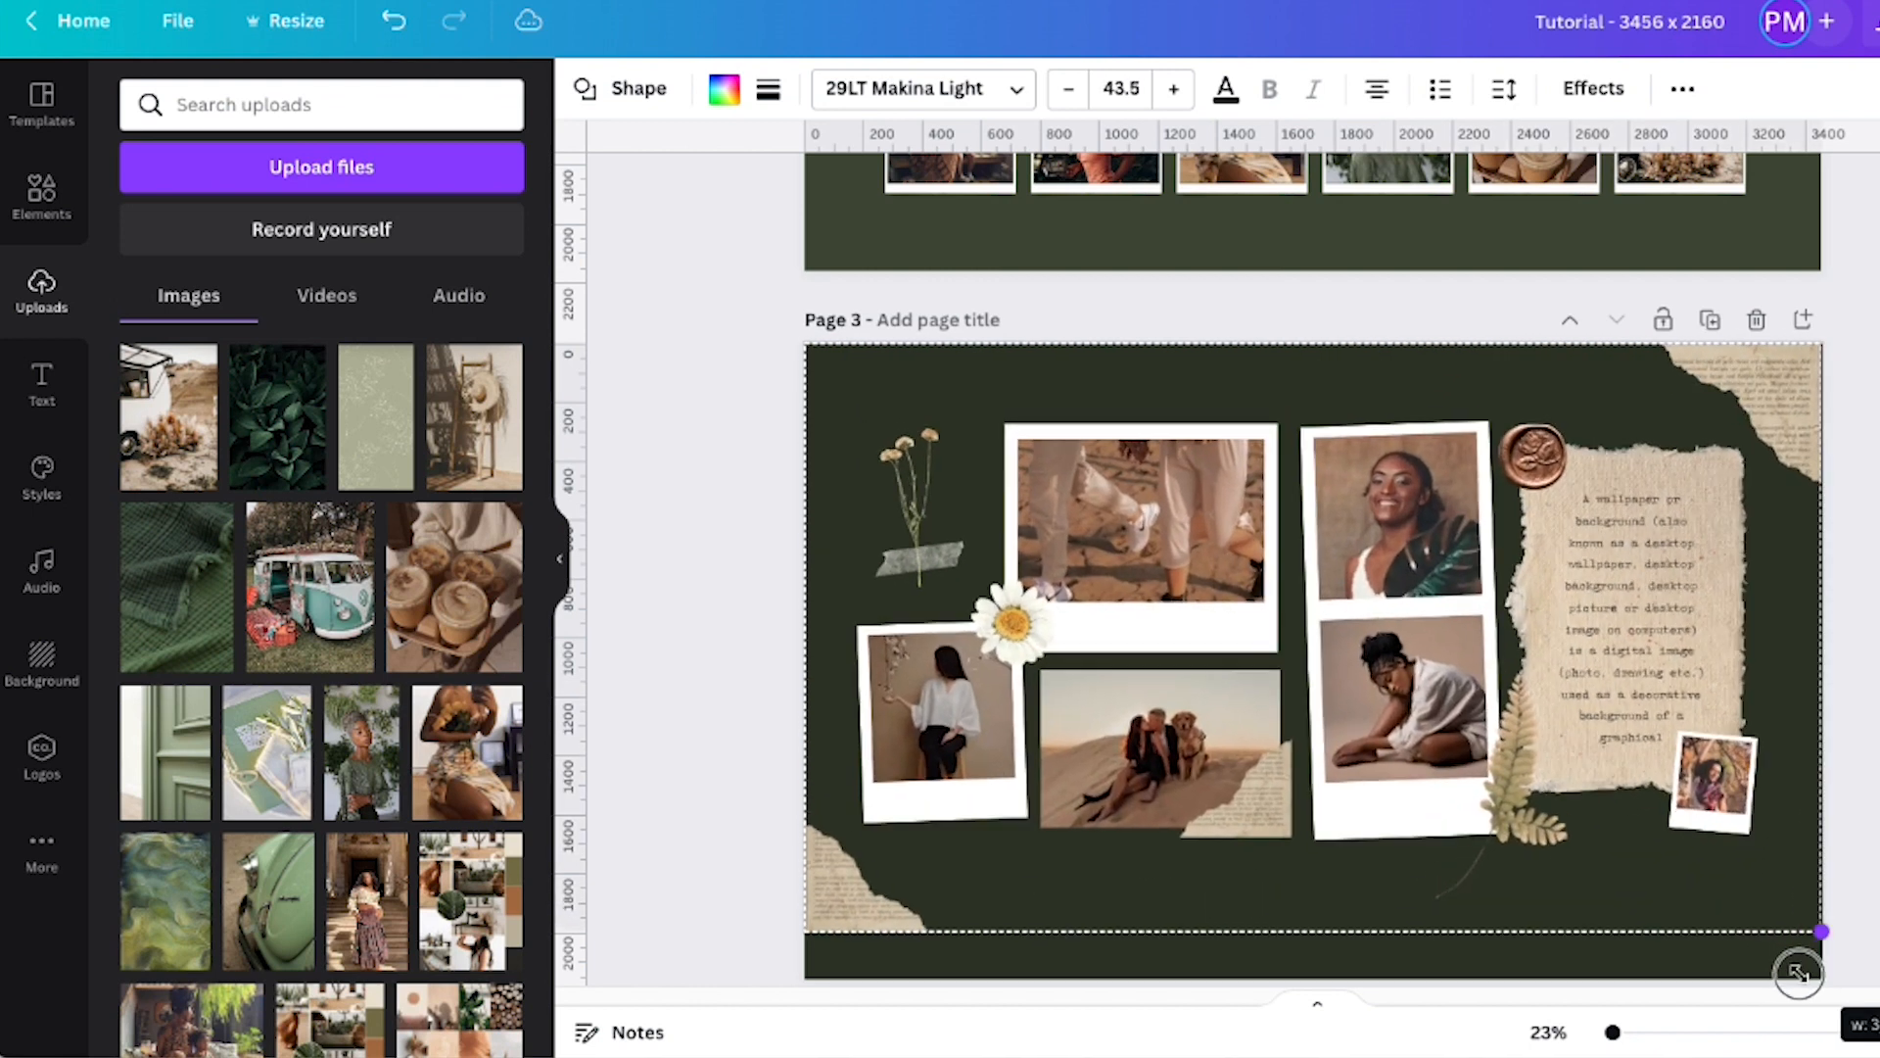
click(666, 732)
Move and enlarge the lower-left torn newspaper piece so it fills the bottom corner of page 3
click(828, 910)
drag(928, 930, 989, 994)
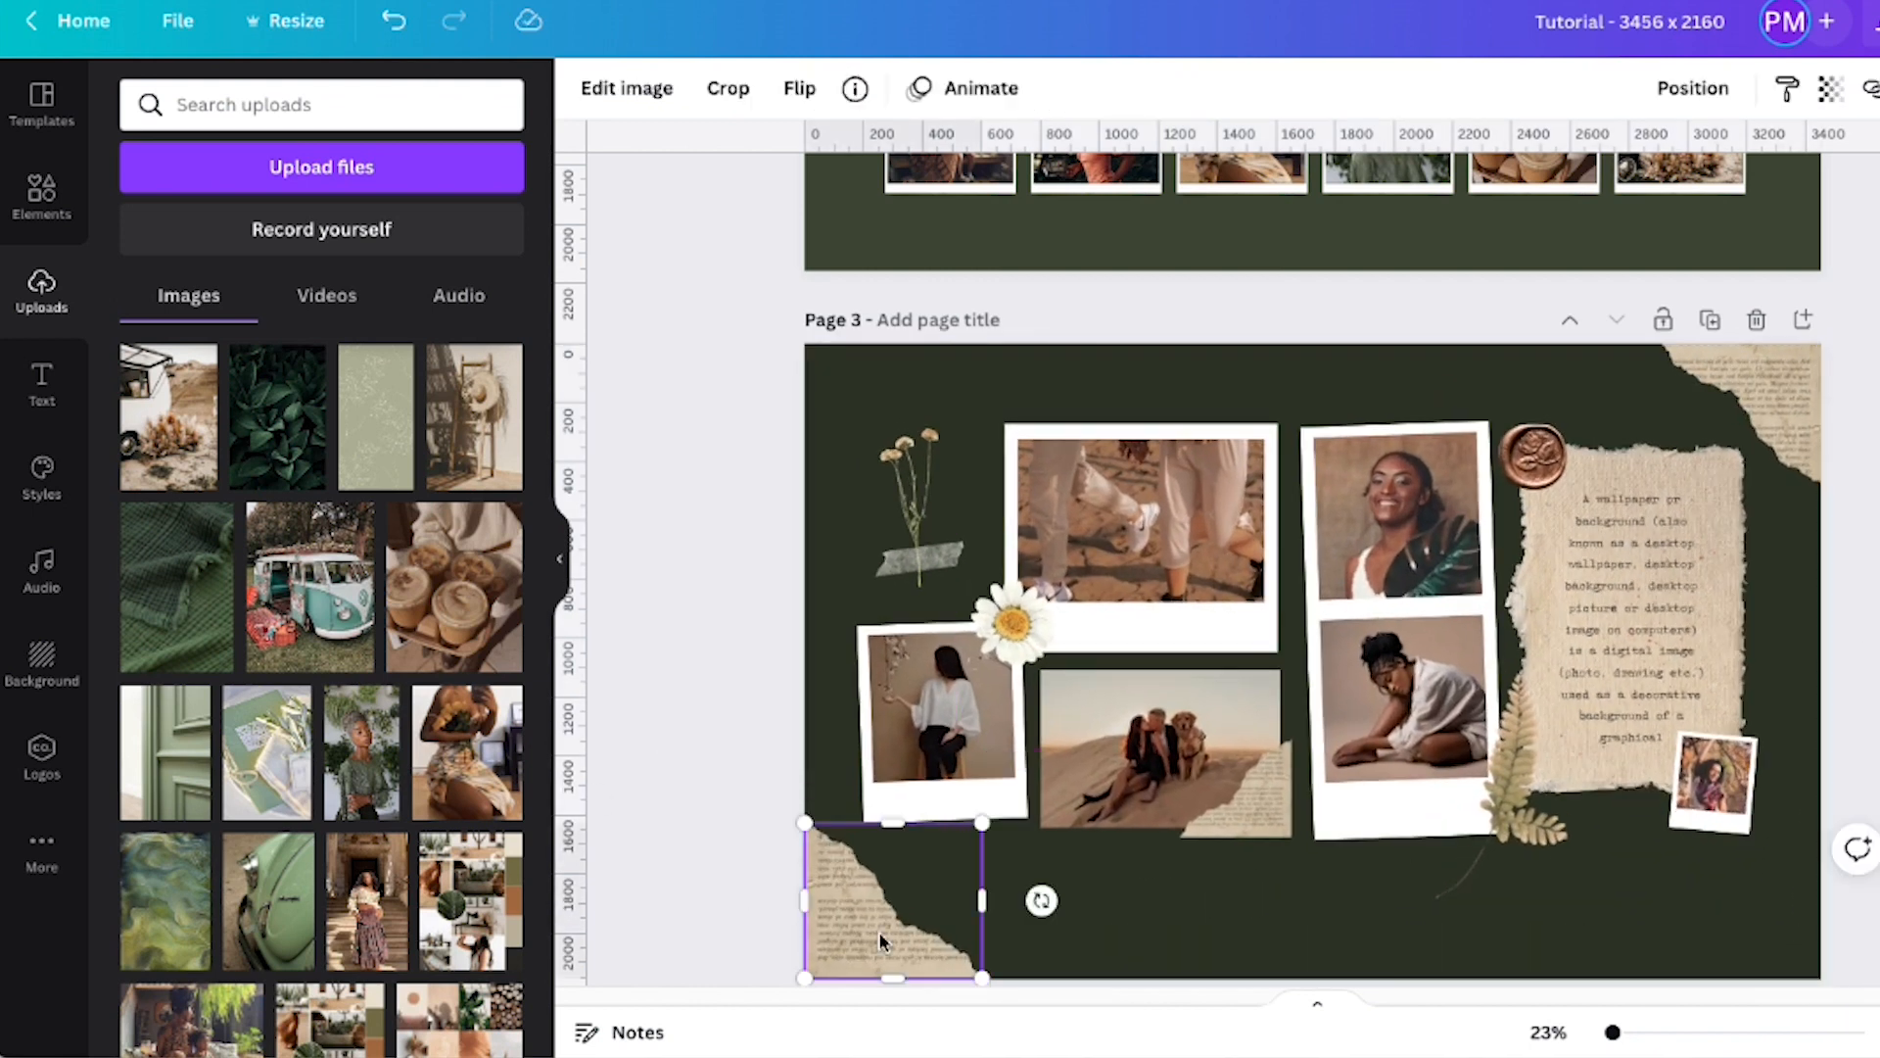
click(1217, 894)
Fill the lower-left polaroid with the woman in the teal dress and the double polaroid's upper frame with the woman in the floral hat
scroll(389, 668, down, 2)
scroll(388, 668, down, 4)
drag(309, 891, 941, 707)
drag(450, 893, 1395, 514)
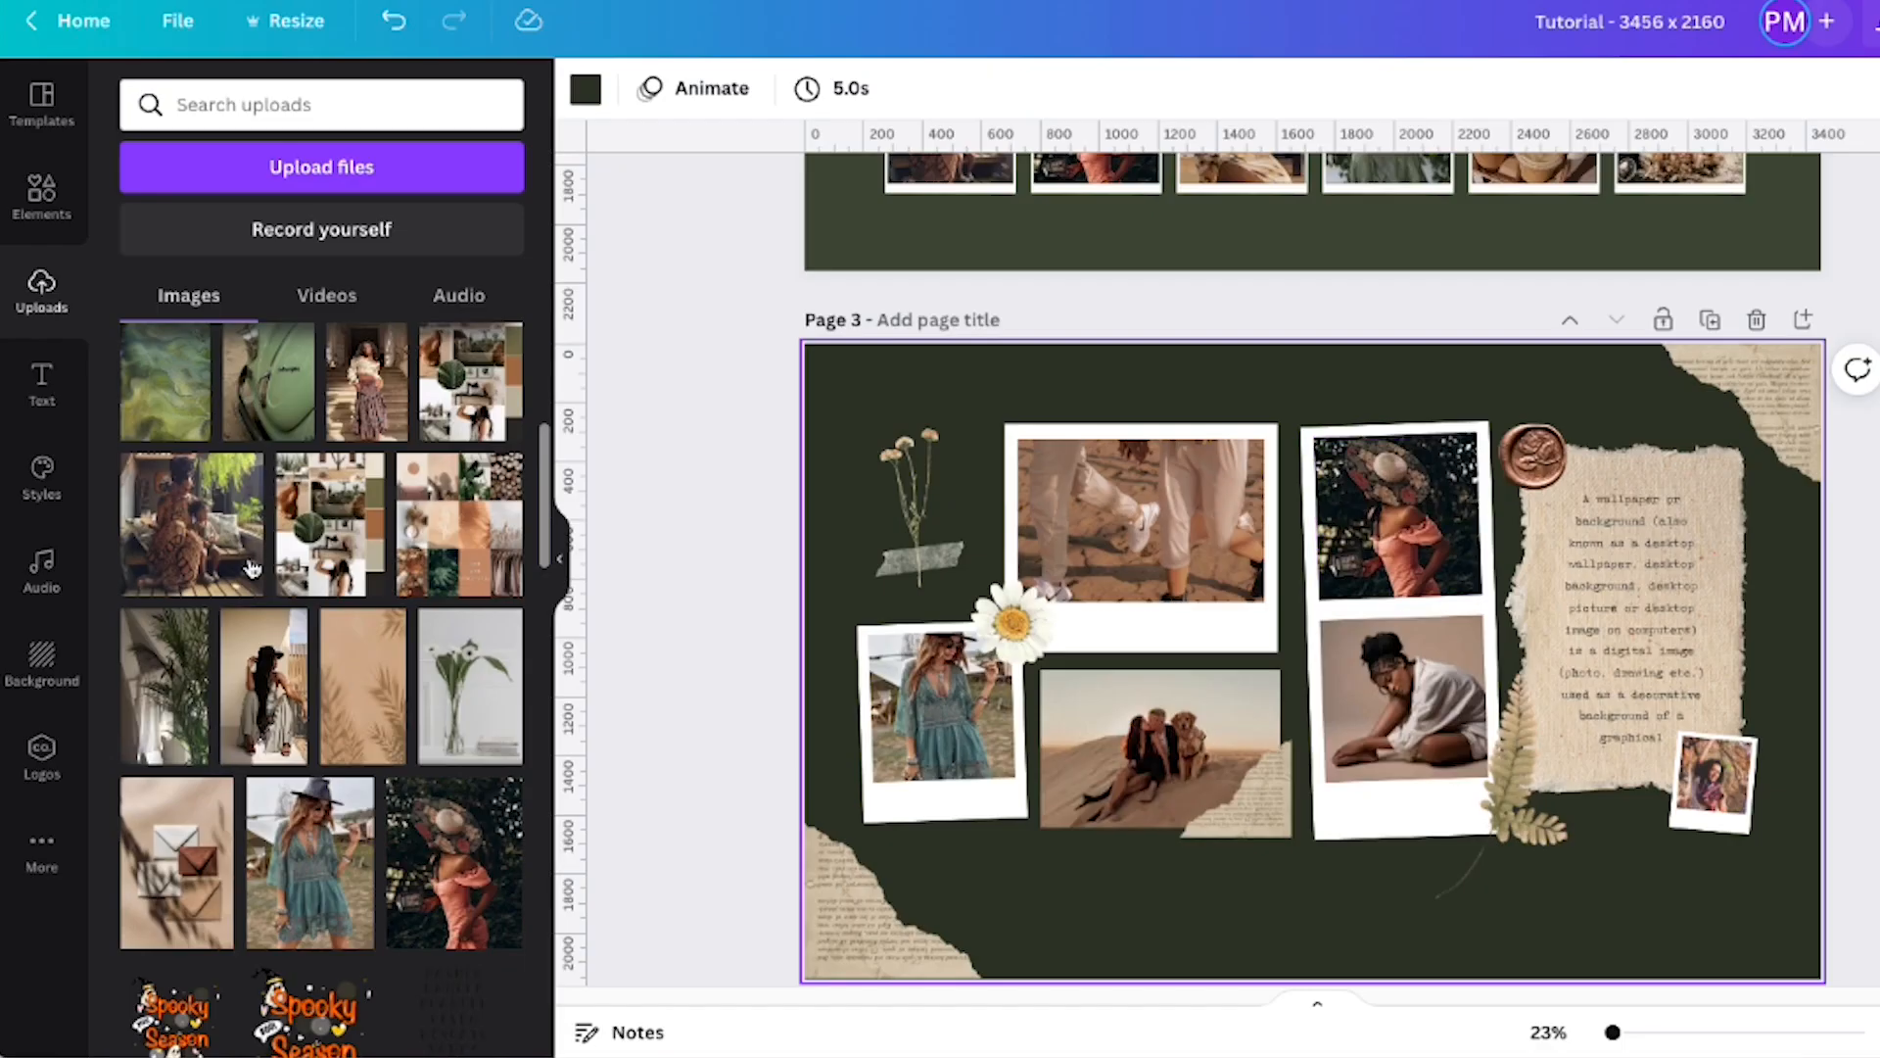
Try the camper van, pampas grass and dark green leaves photos in the large landscape polaroid
scroll(265, 568, down, 2)
scroll(244, 626, up, 5)
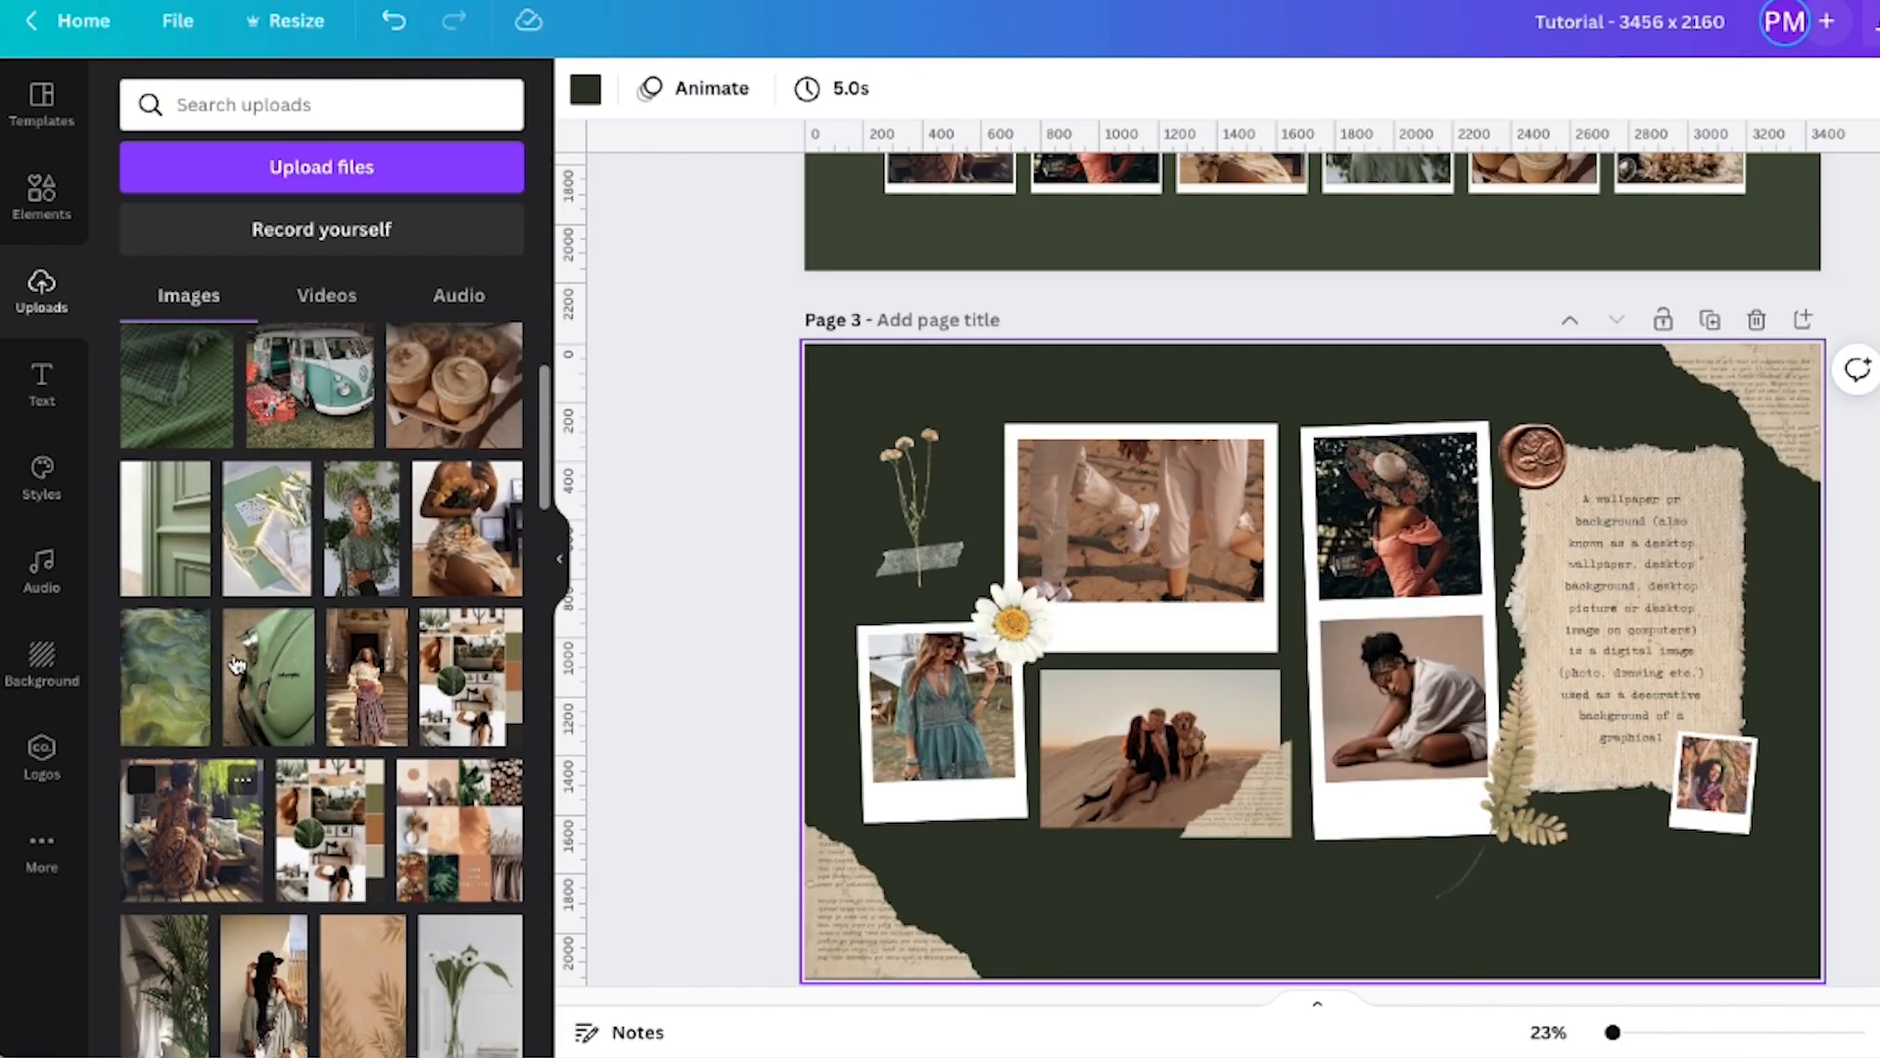
drag(319, 450, 1097, 519)
scroll(411, 494, up, 2)
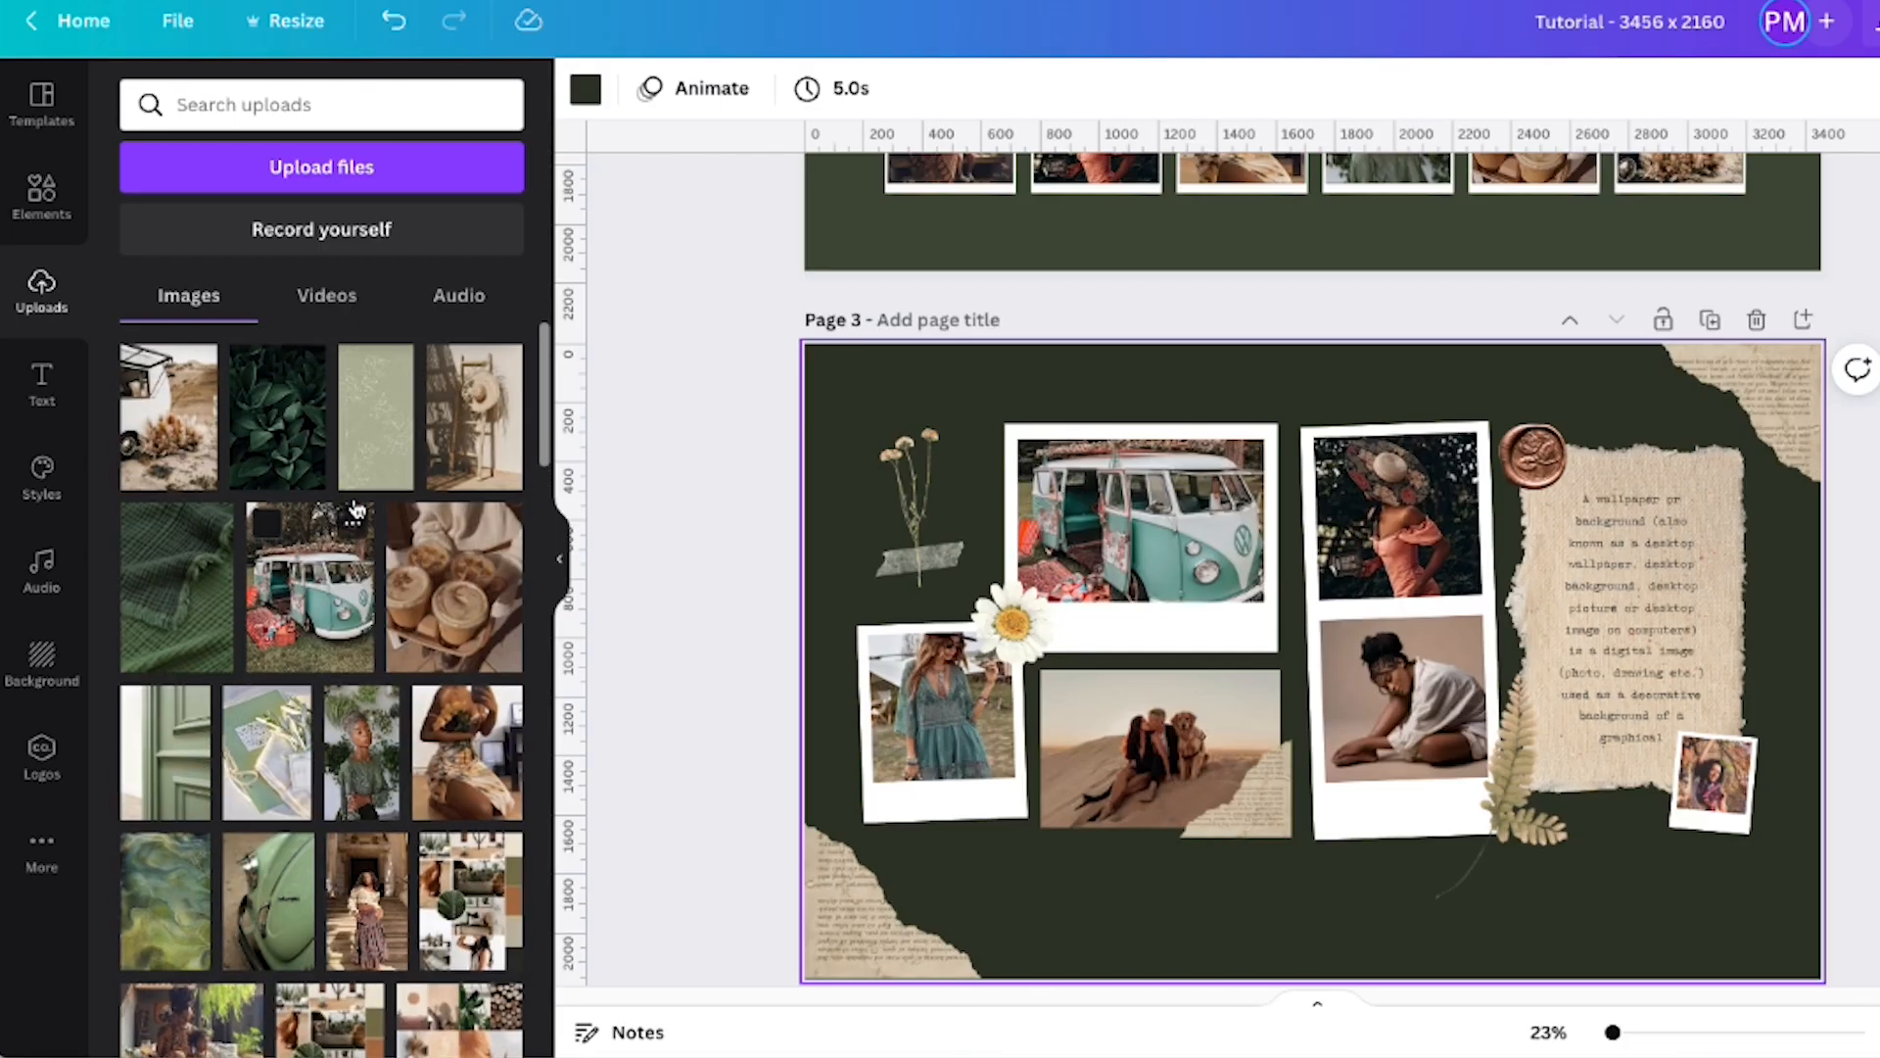
drag(475, 416, 1053, 509)
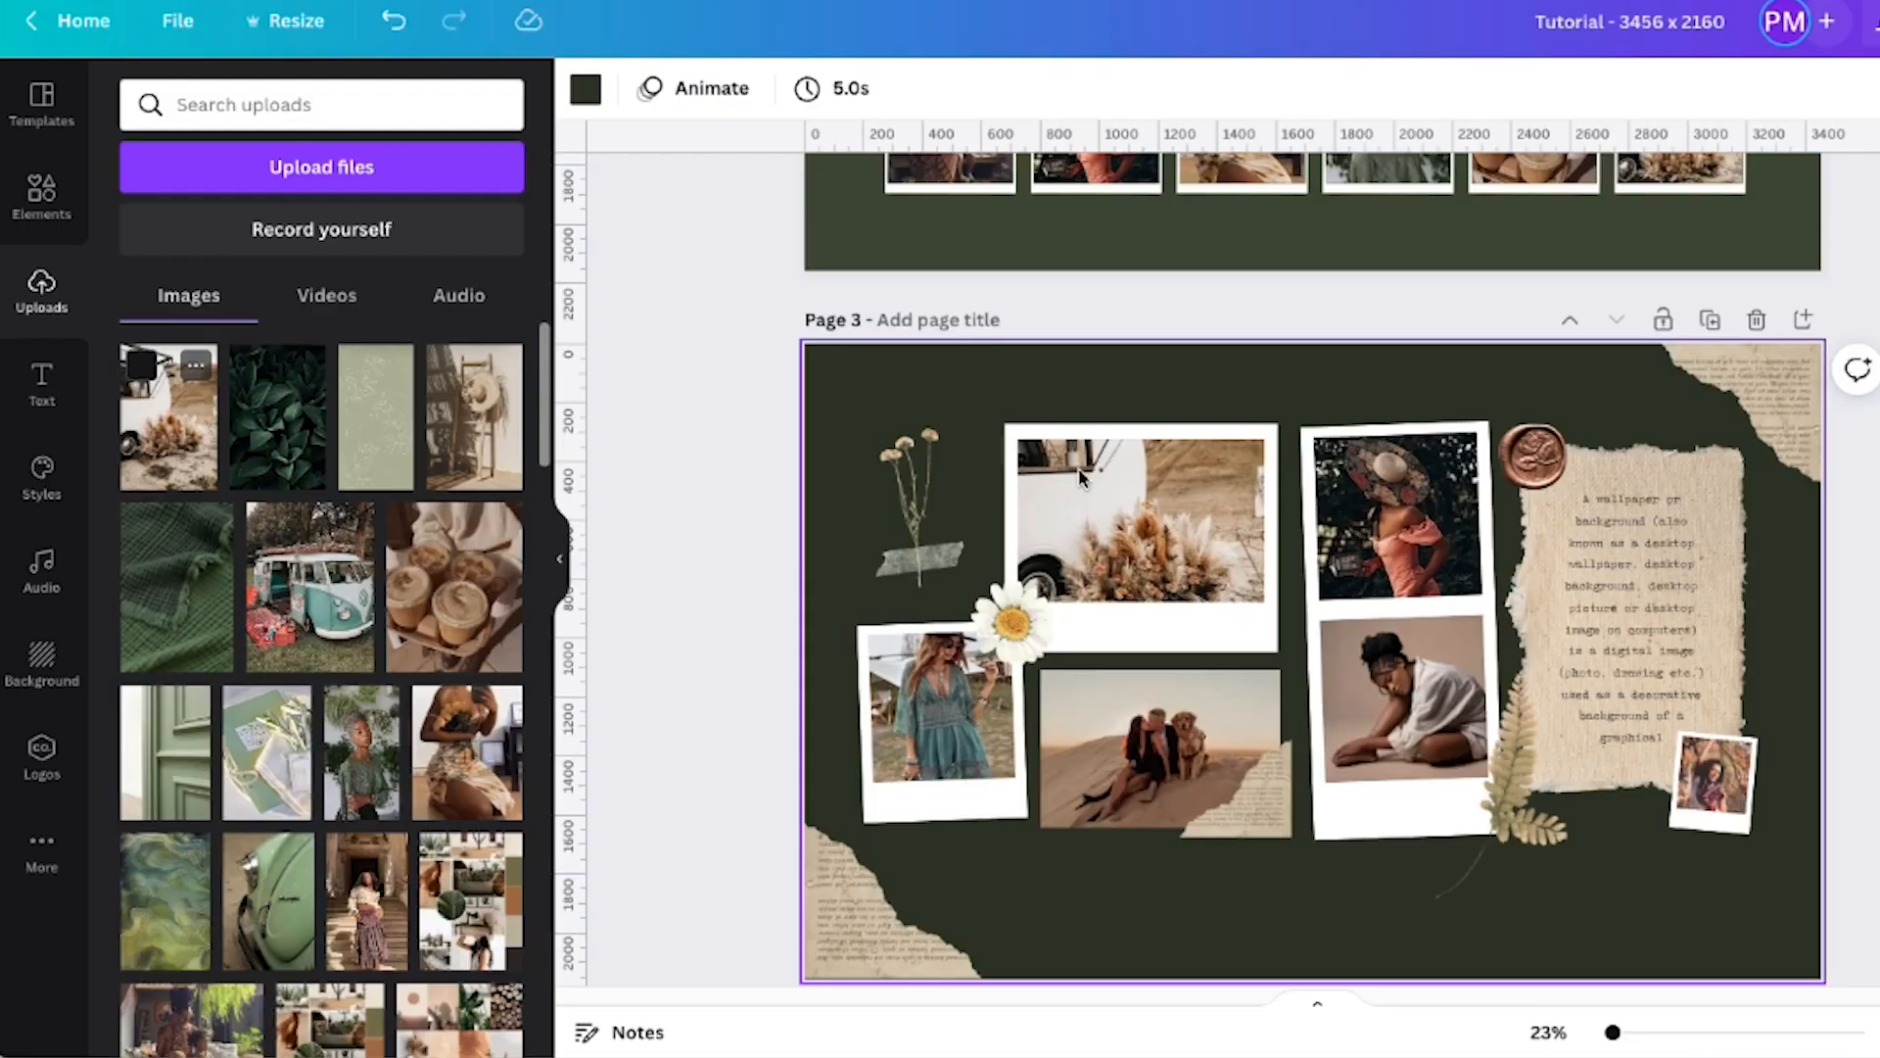
drag(657, 414, 1048, 460)
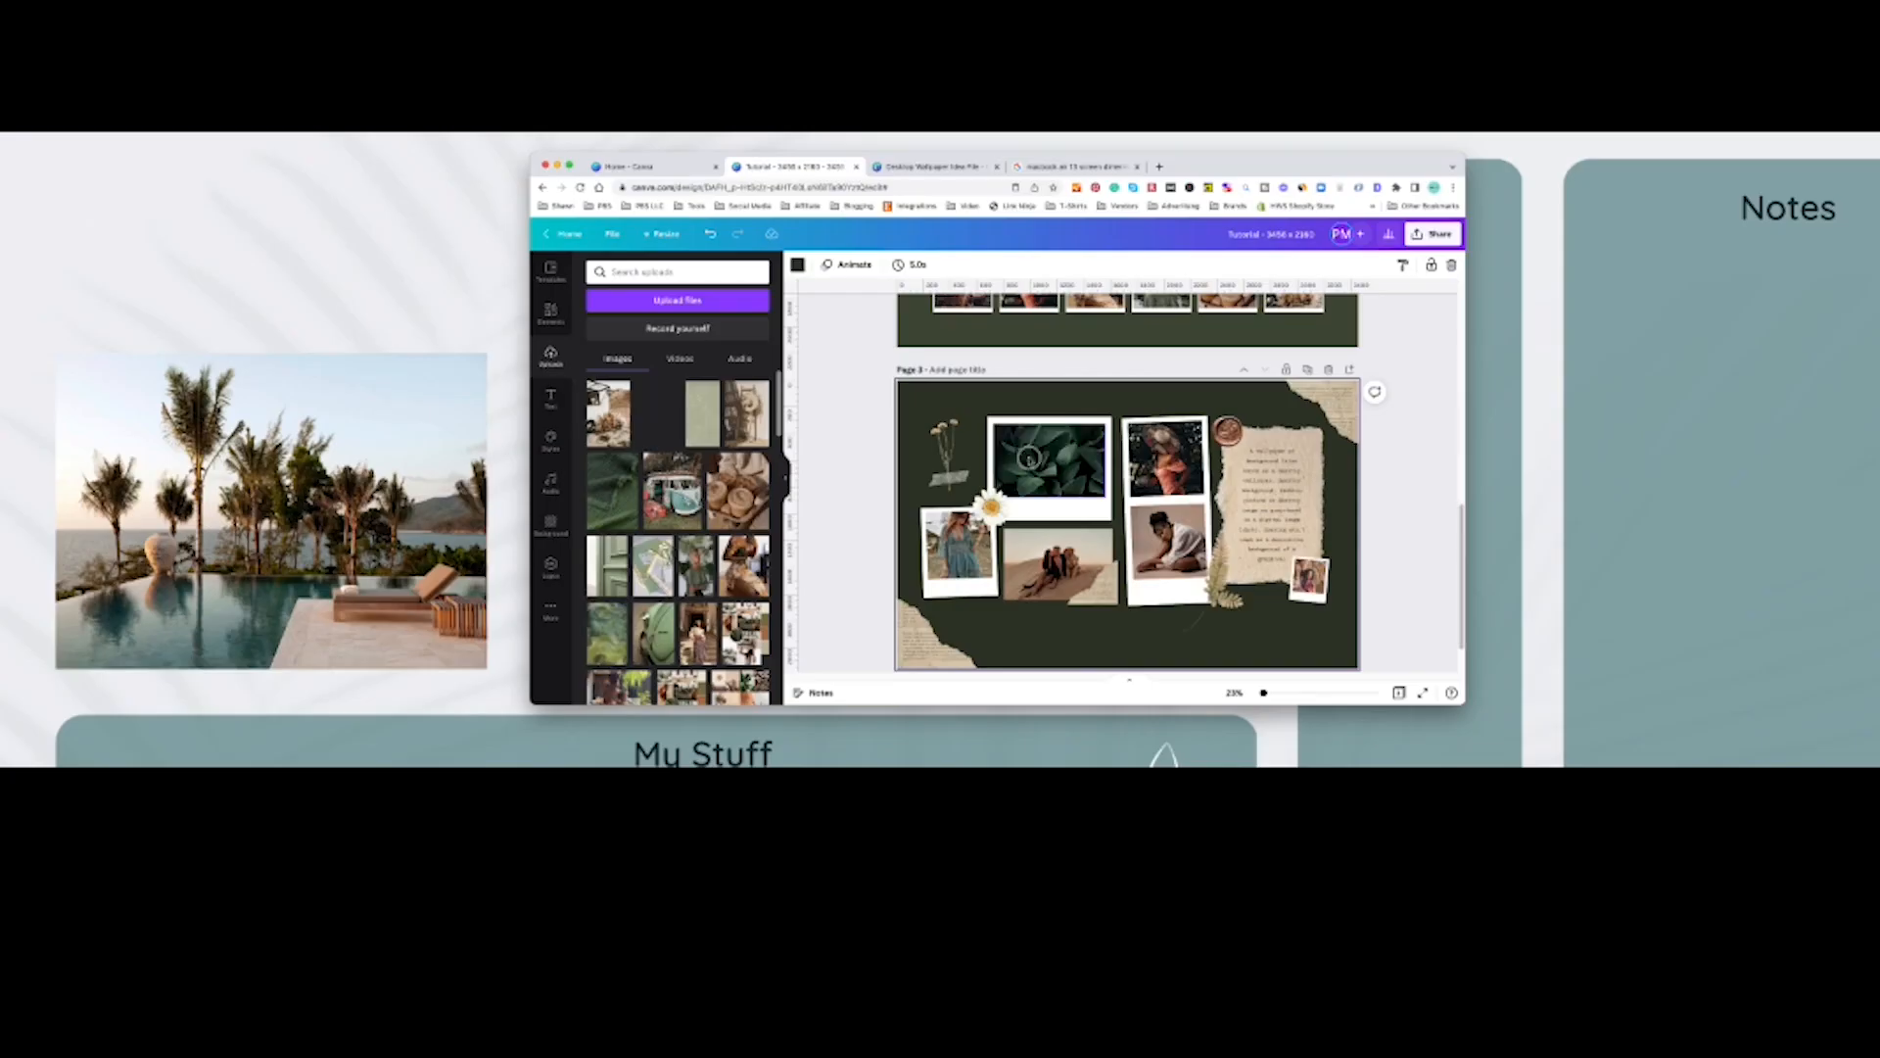
Try the green fabric and green stationery photos in the double polaroid's lower frame, undoing the last placement
drag(177, 585, 1371, 685)
scroll(266, 686, down, 1)
drag(267, 707, 1327, 670)
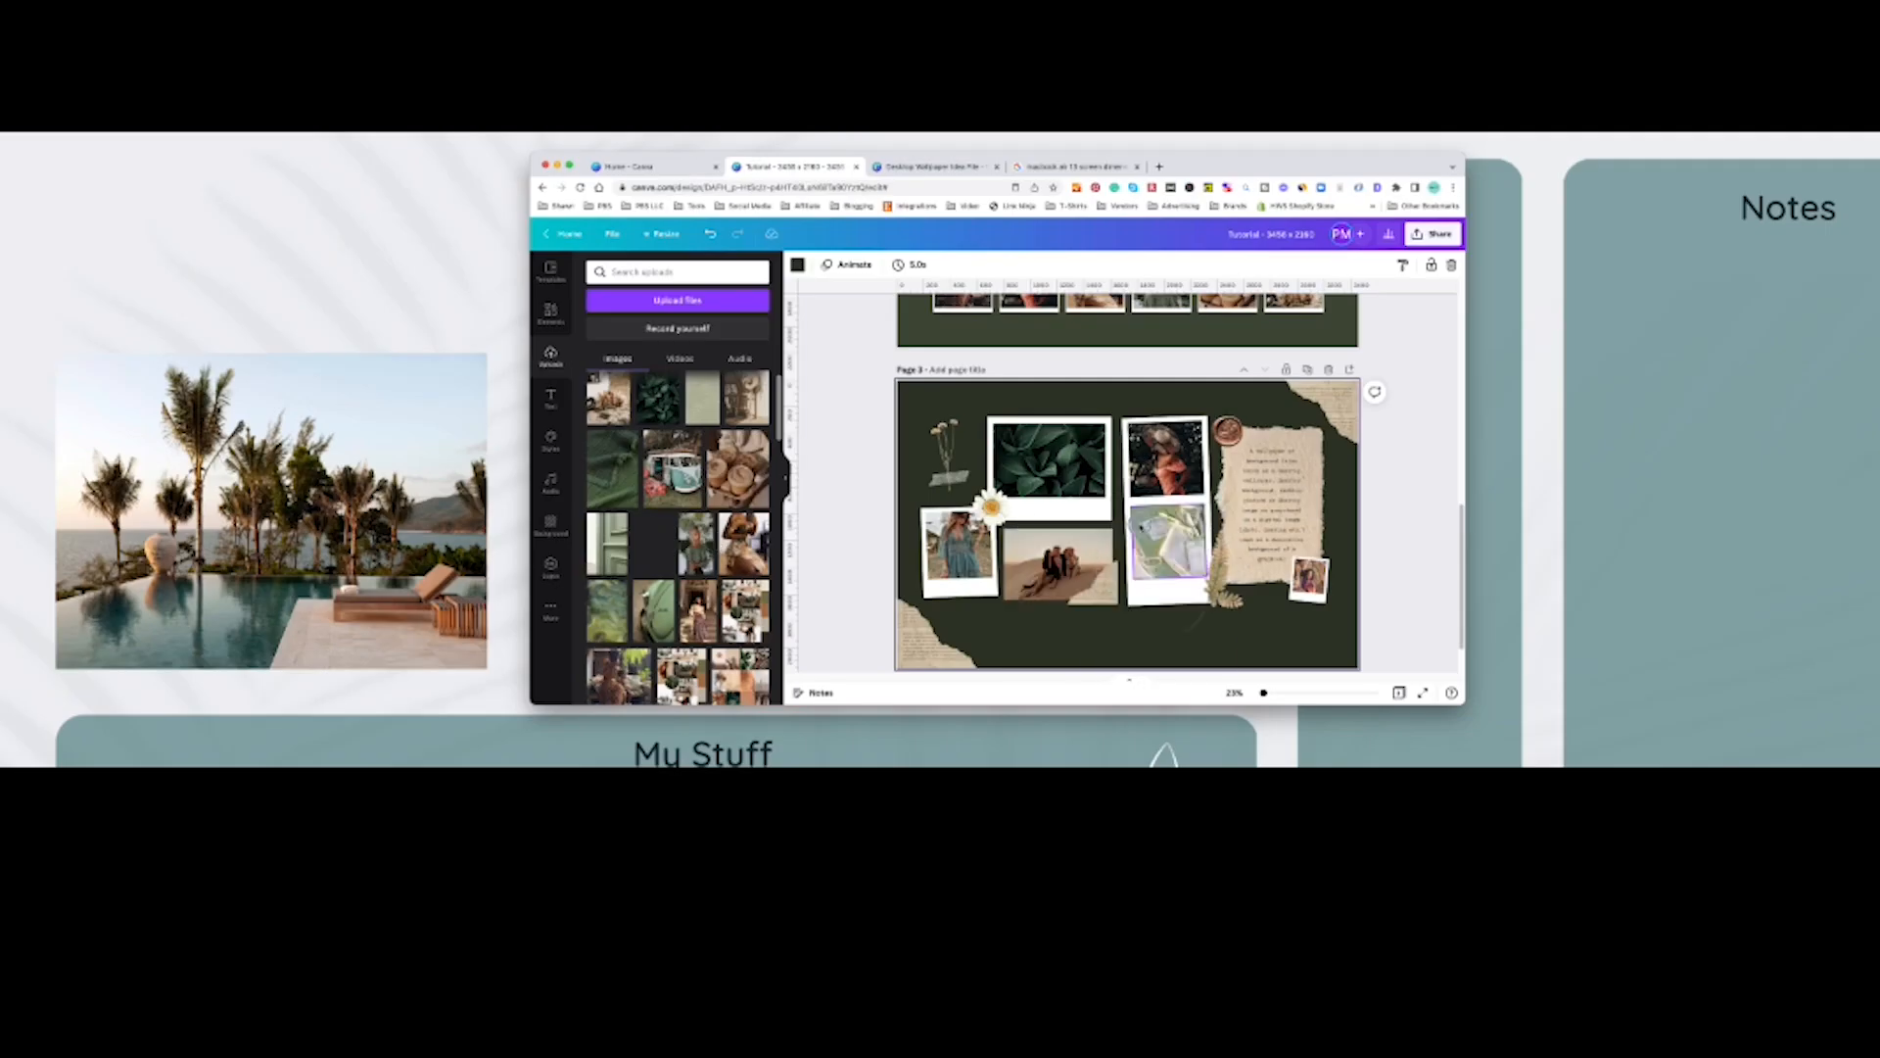
drag(1128, 527, 1136, 530)
key(super+z)
Fill the double polaroid's lower frame with the woman on the steps and the frame below the large polaroid with the mother and child
scroll(658, 573, up, 1)
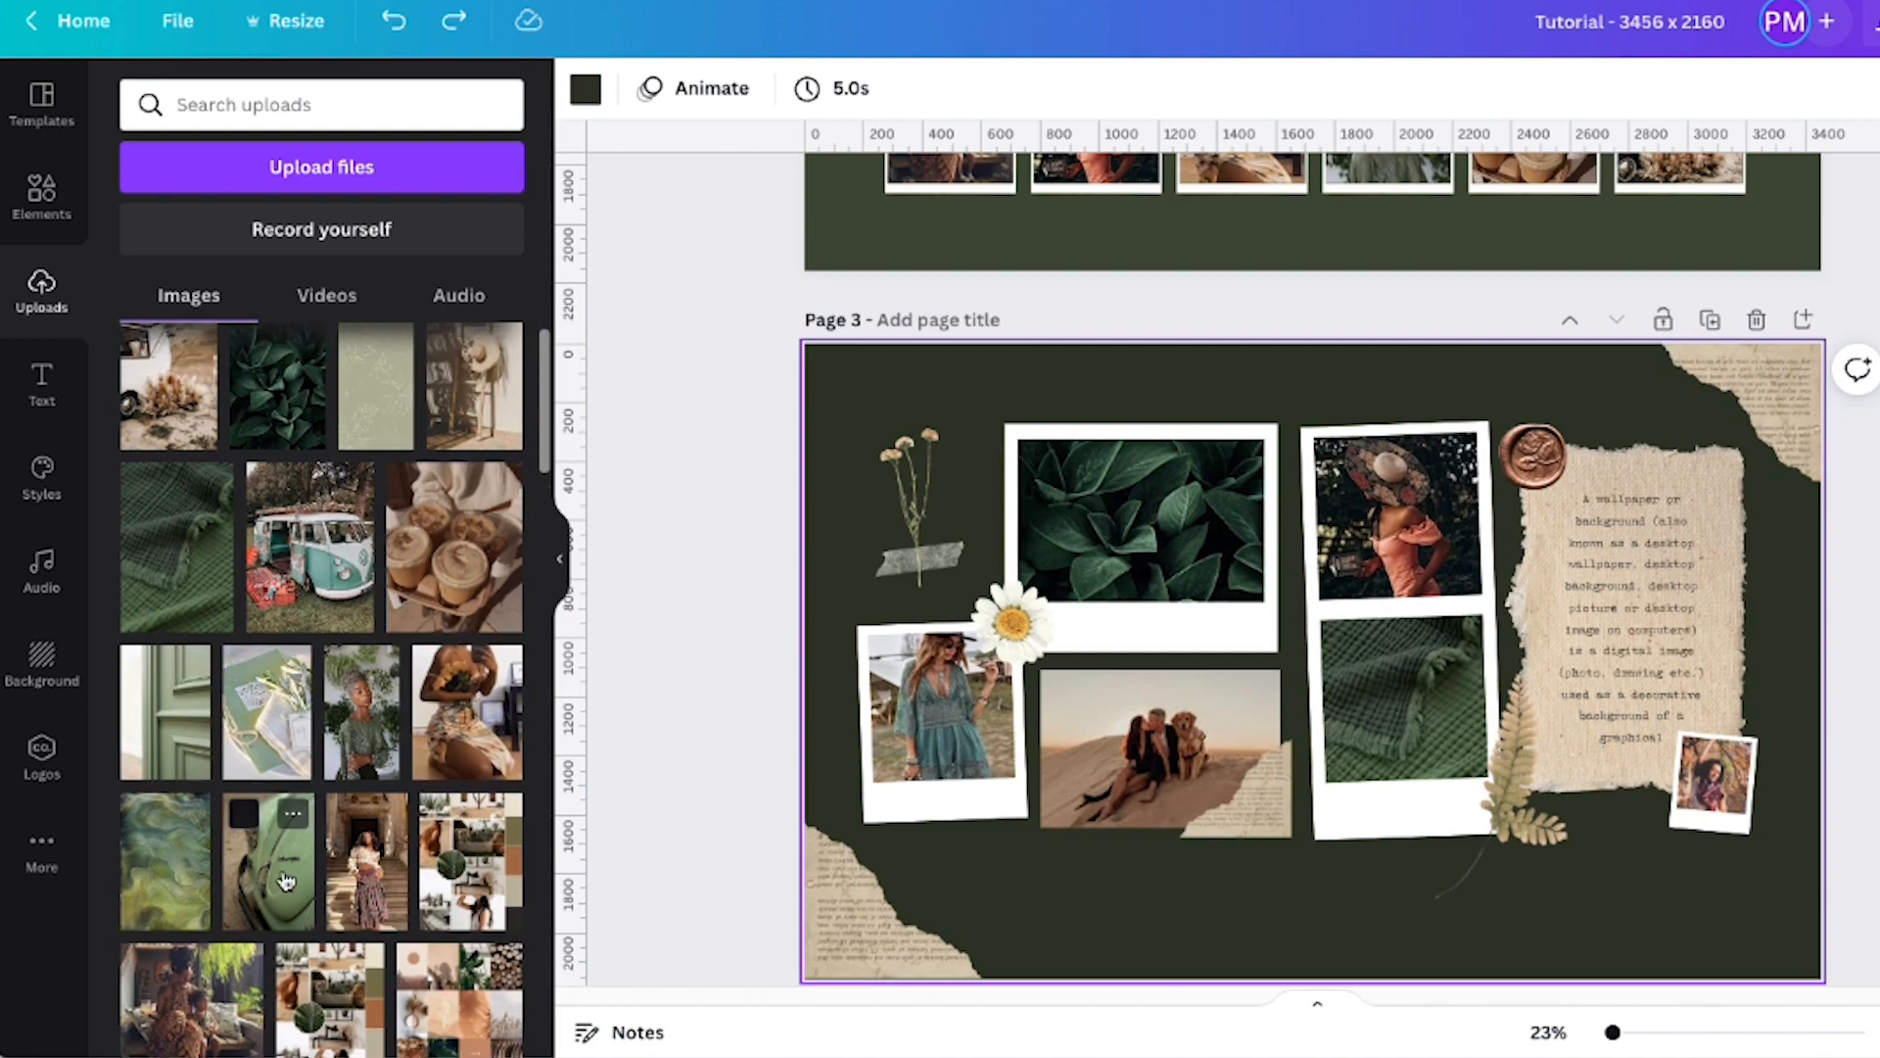
drag(405, 826, 765, 784)
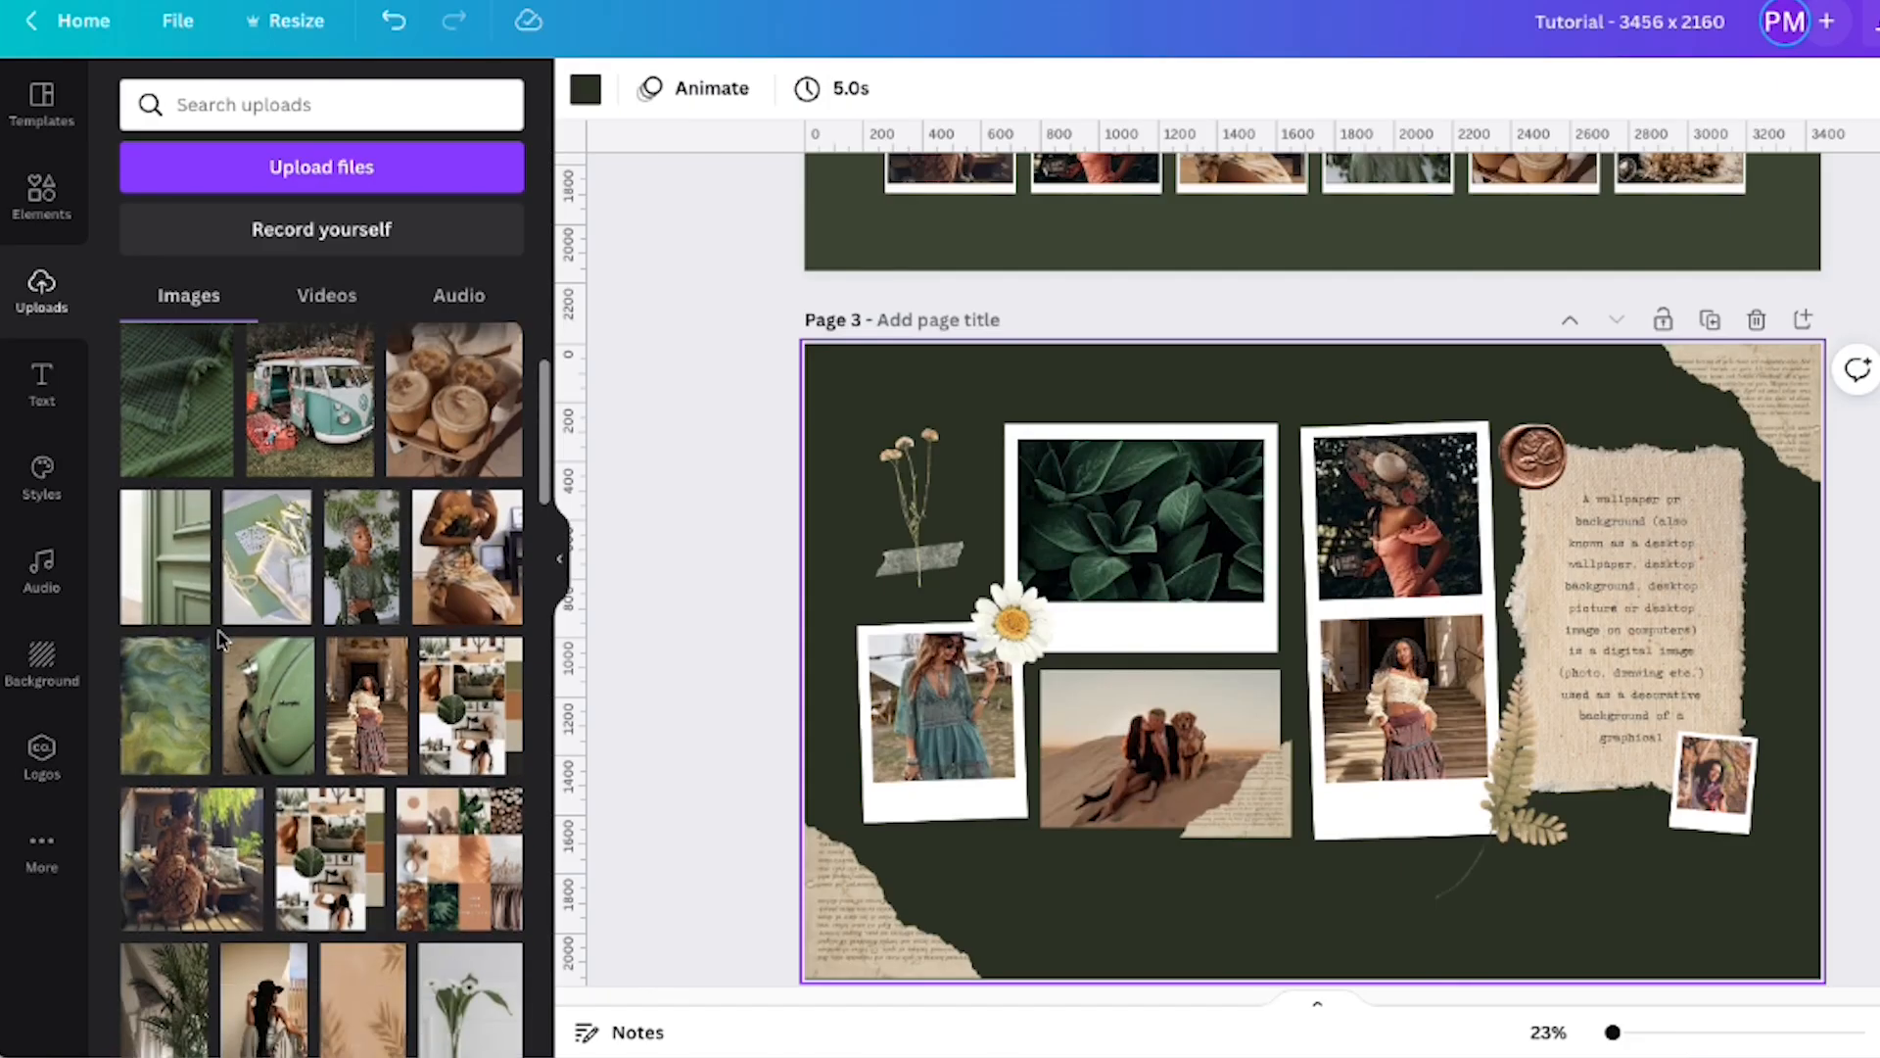
drag(191, 856, 1155, 750)
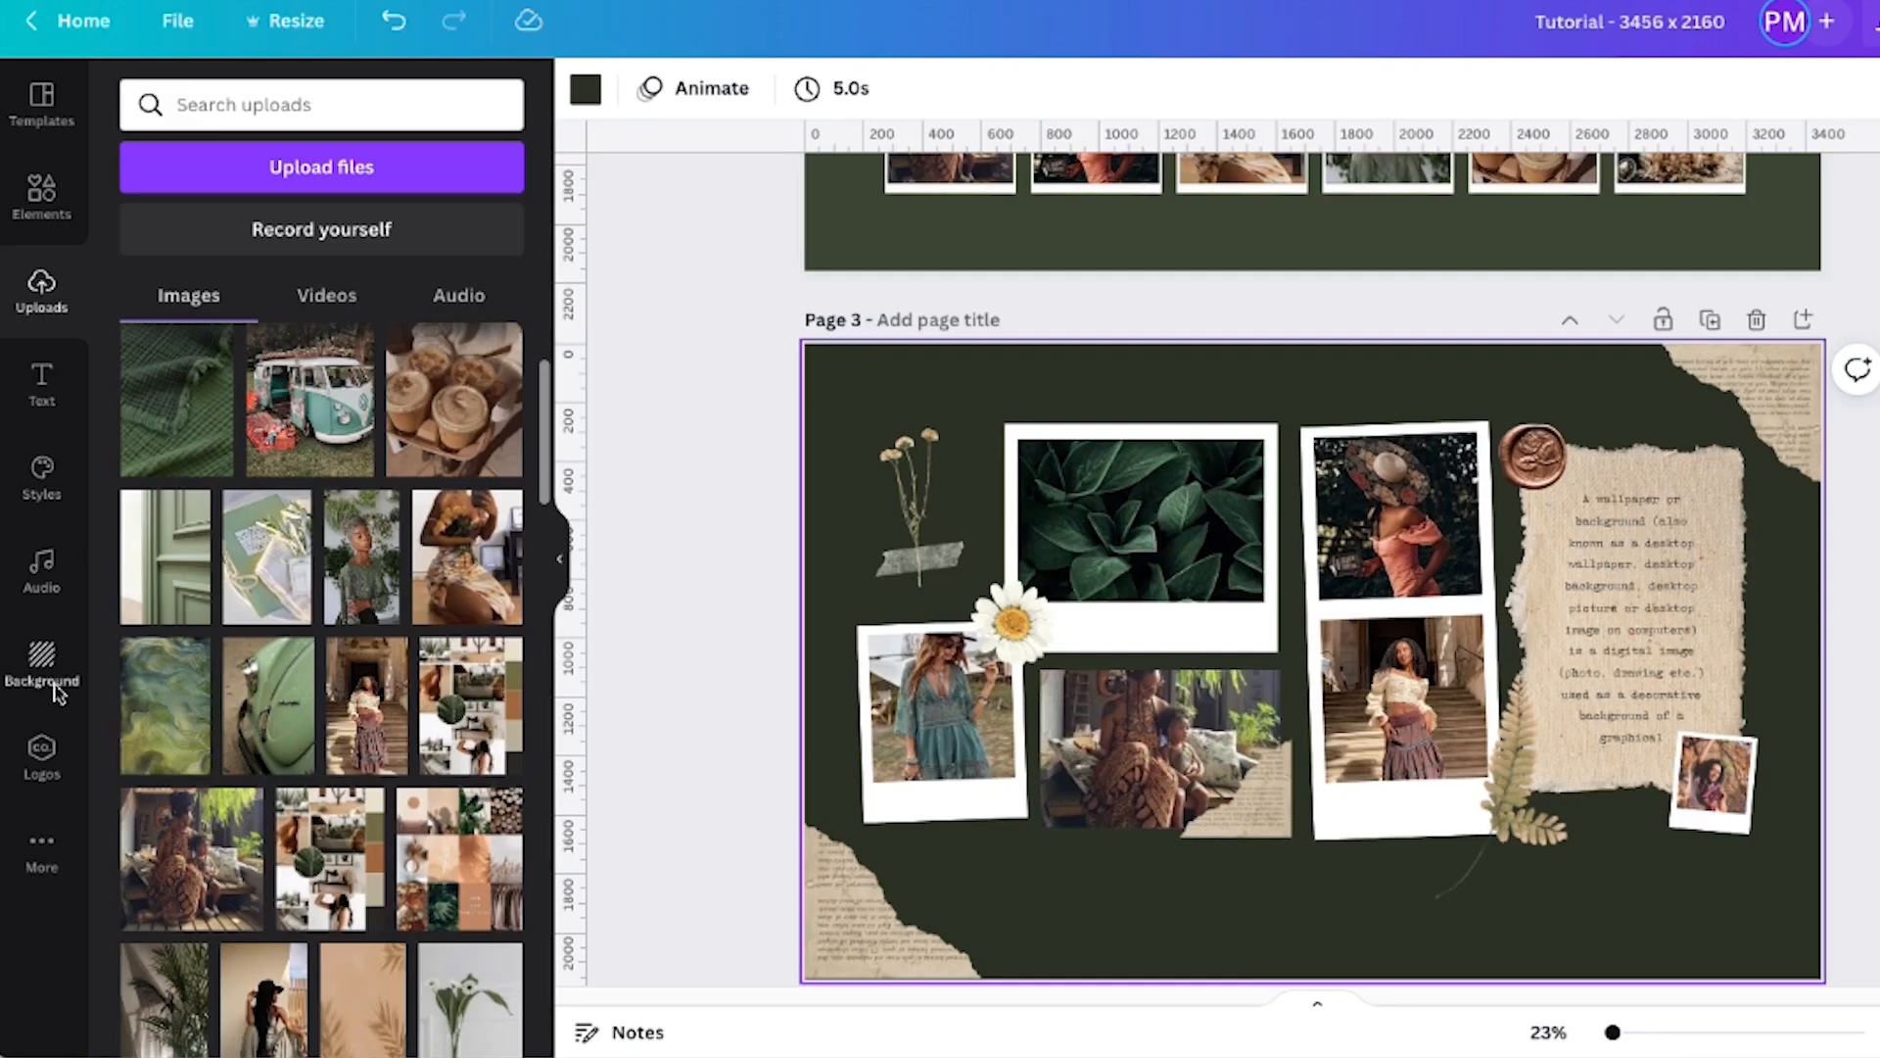
Place the photo of the seated woman in the black hat in the large landscape polaroid and in the smallest polaroid
scroll(264, 686, down, 3)
drag(263, 859, 1102, 553)
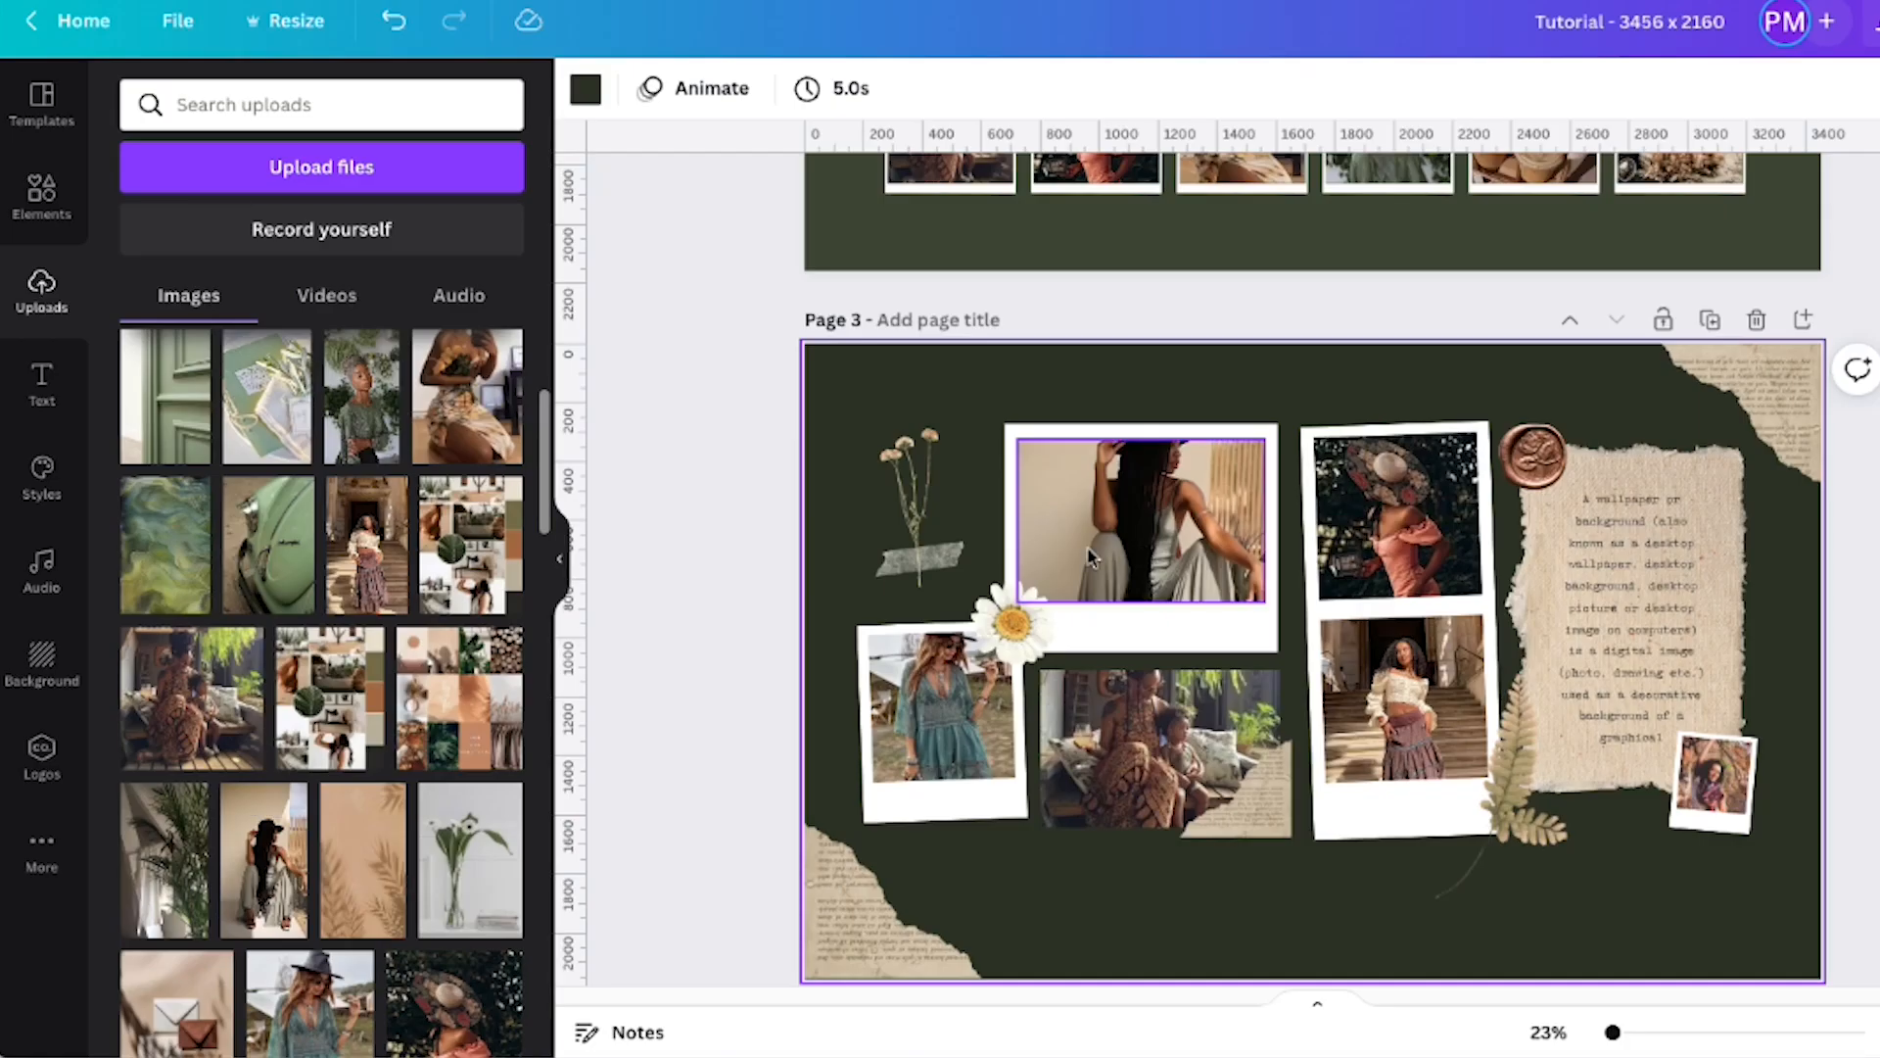
scroll(323, 666, down, 2)
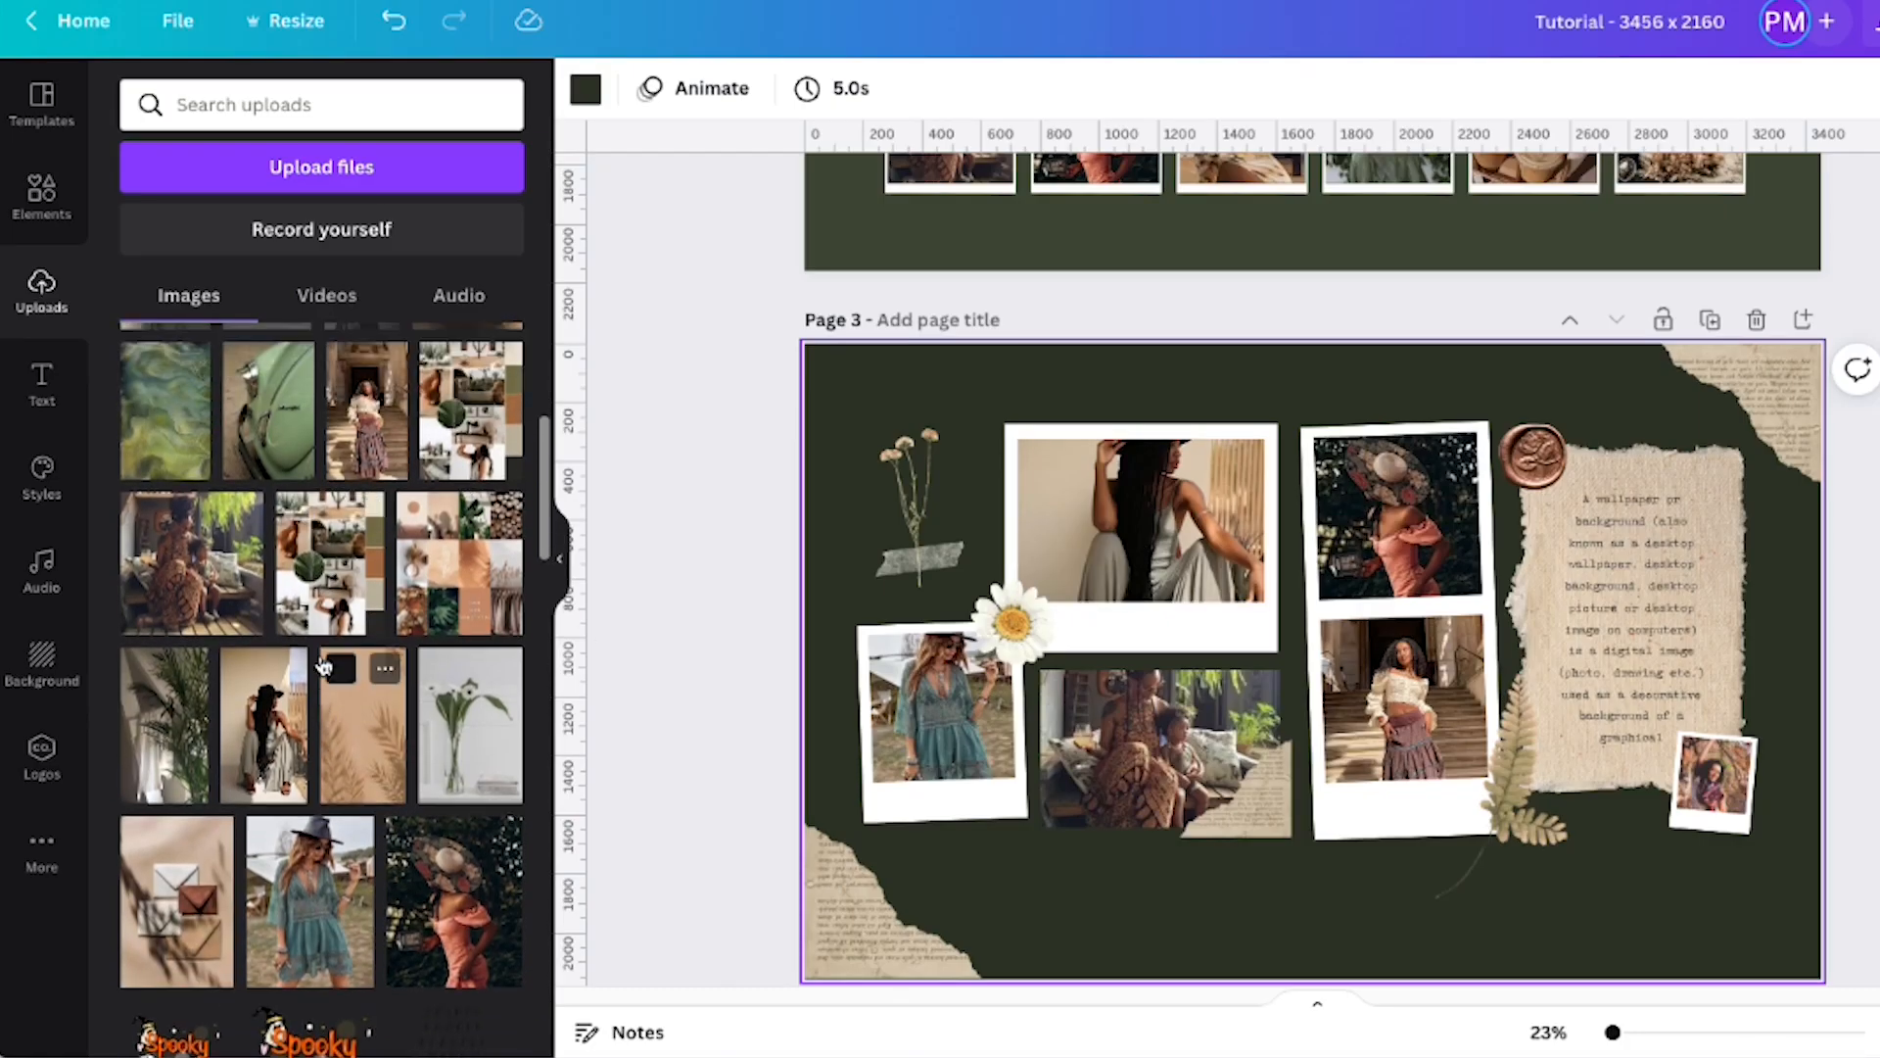
scroll(228, 613, up, 1)
drag(263, 735, 1714, 773)
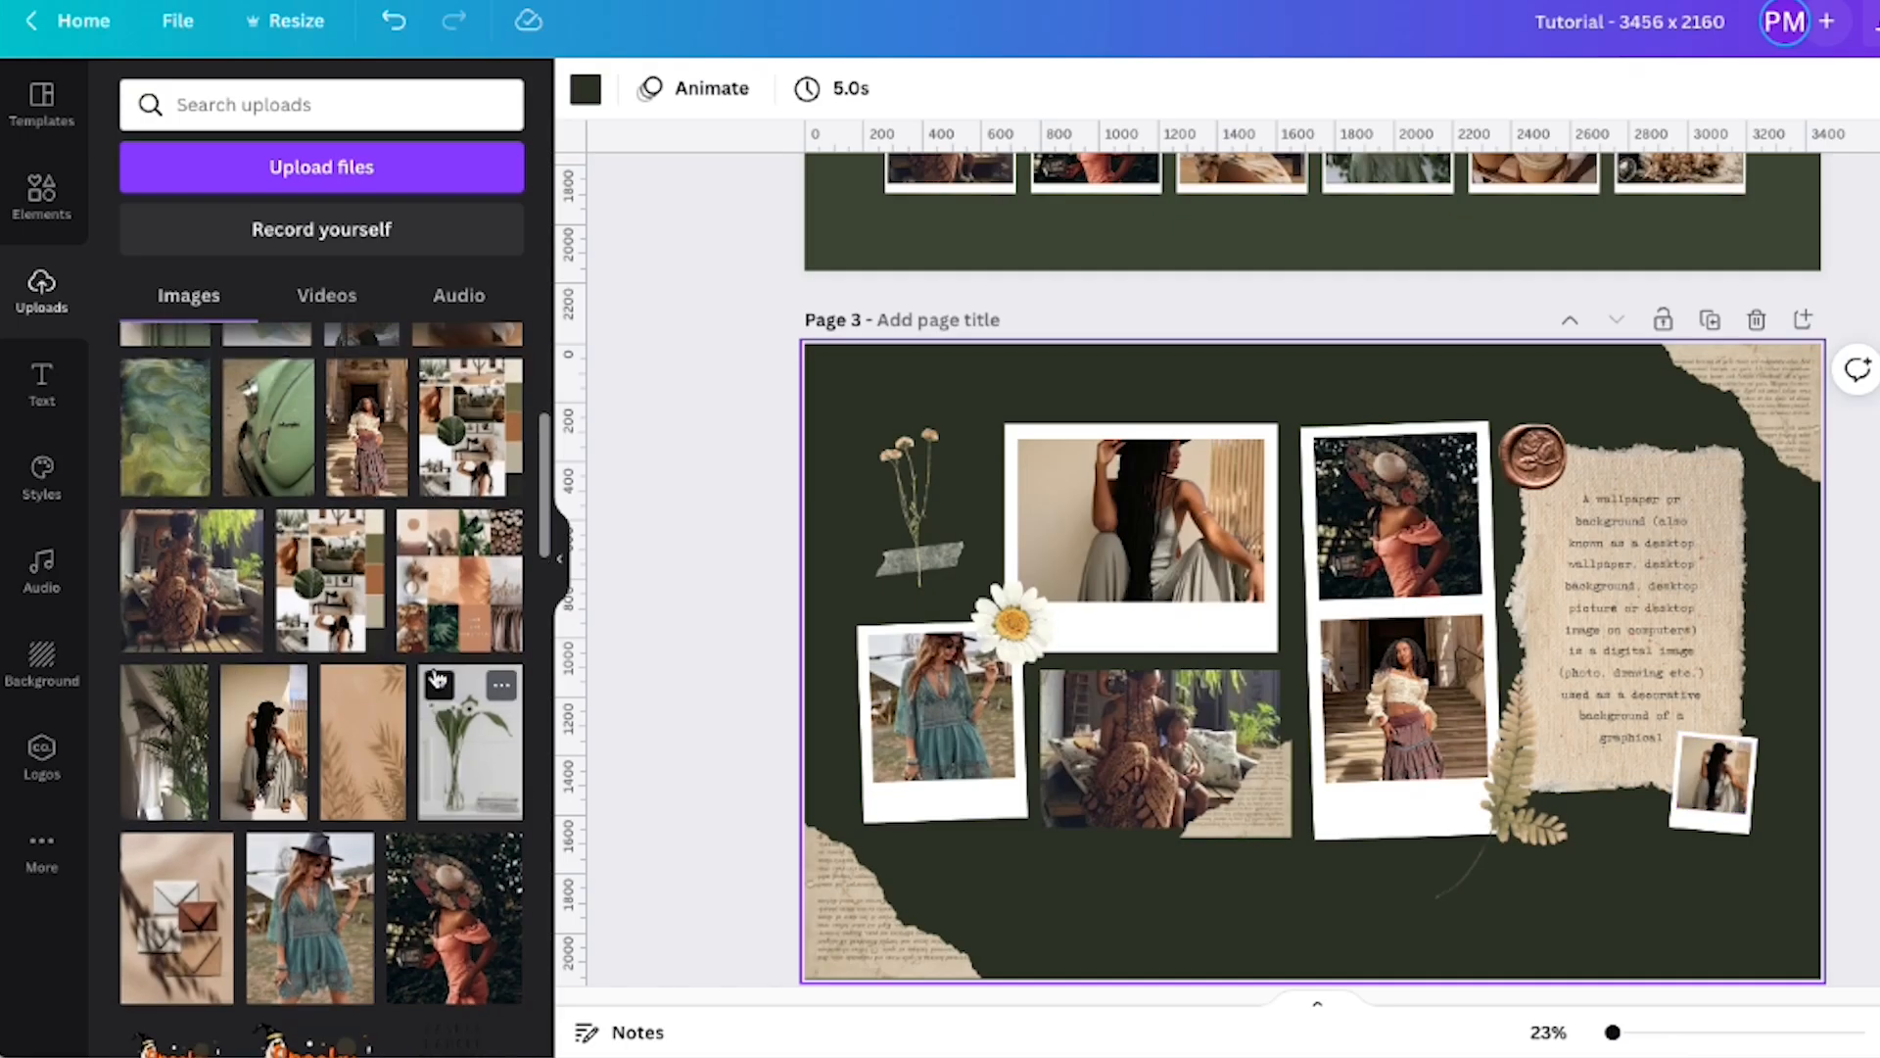
Try the photo of the woman holding flowers and the green vintage car photo in the large landscape polaroid
scroll(438, 677, up, 1)
drag(467, 538, 1141, 519)
double_click(1144, 455)
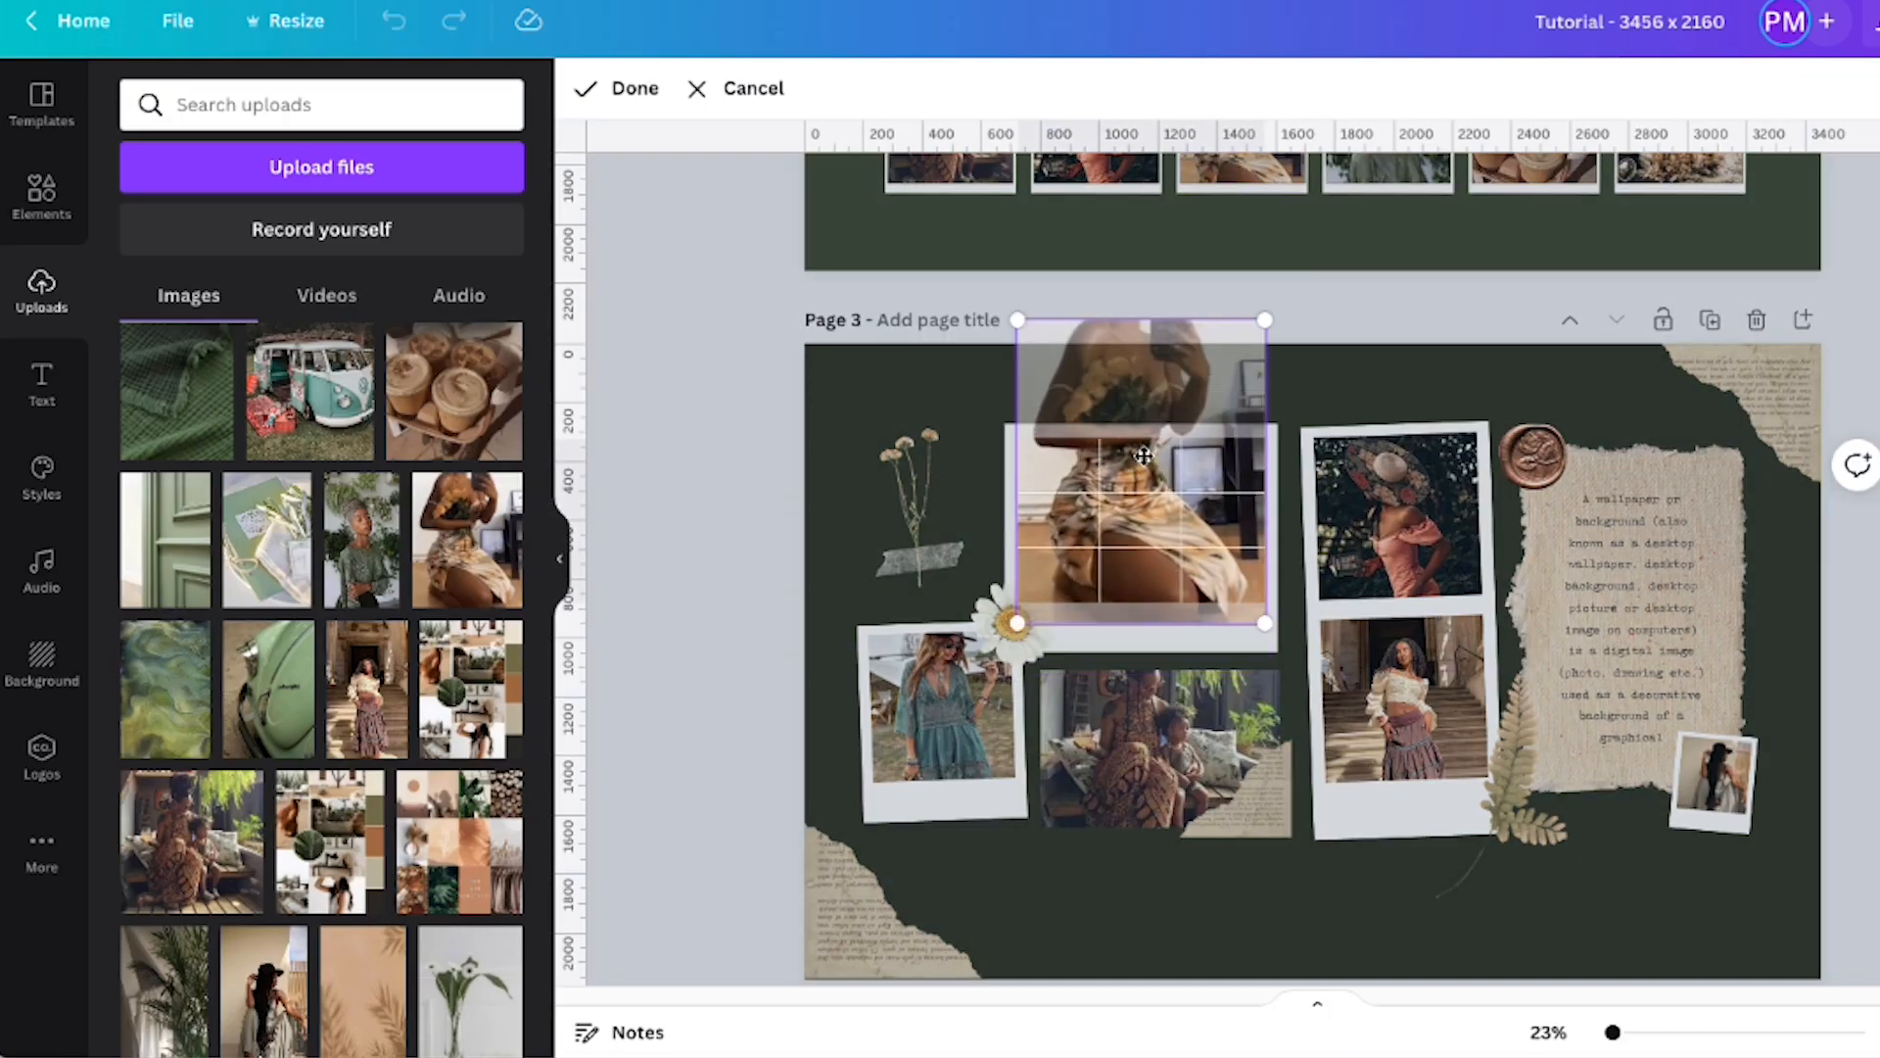
click(754, 598)
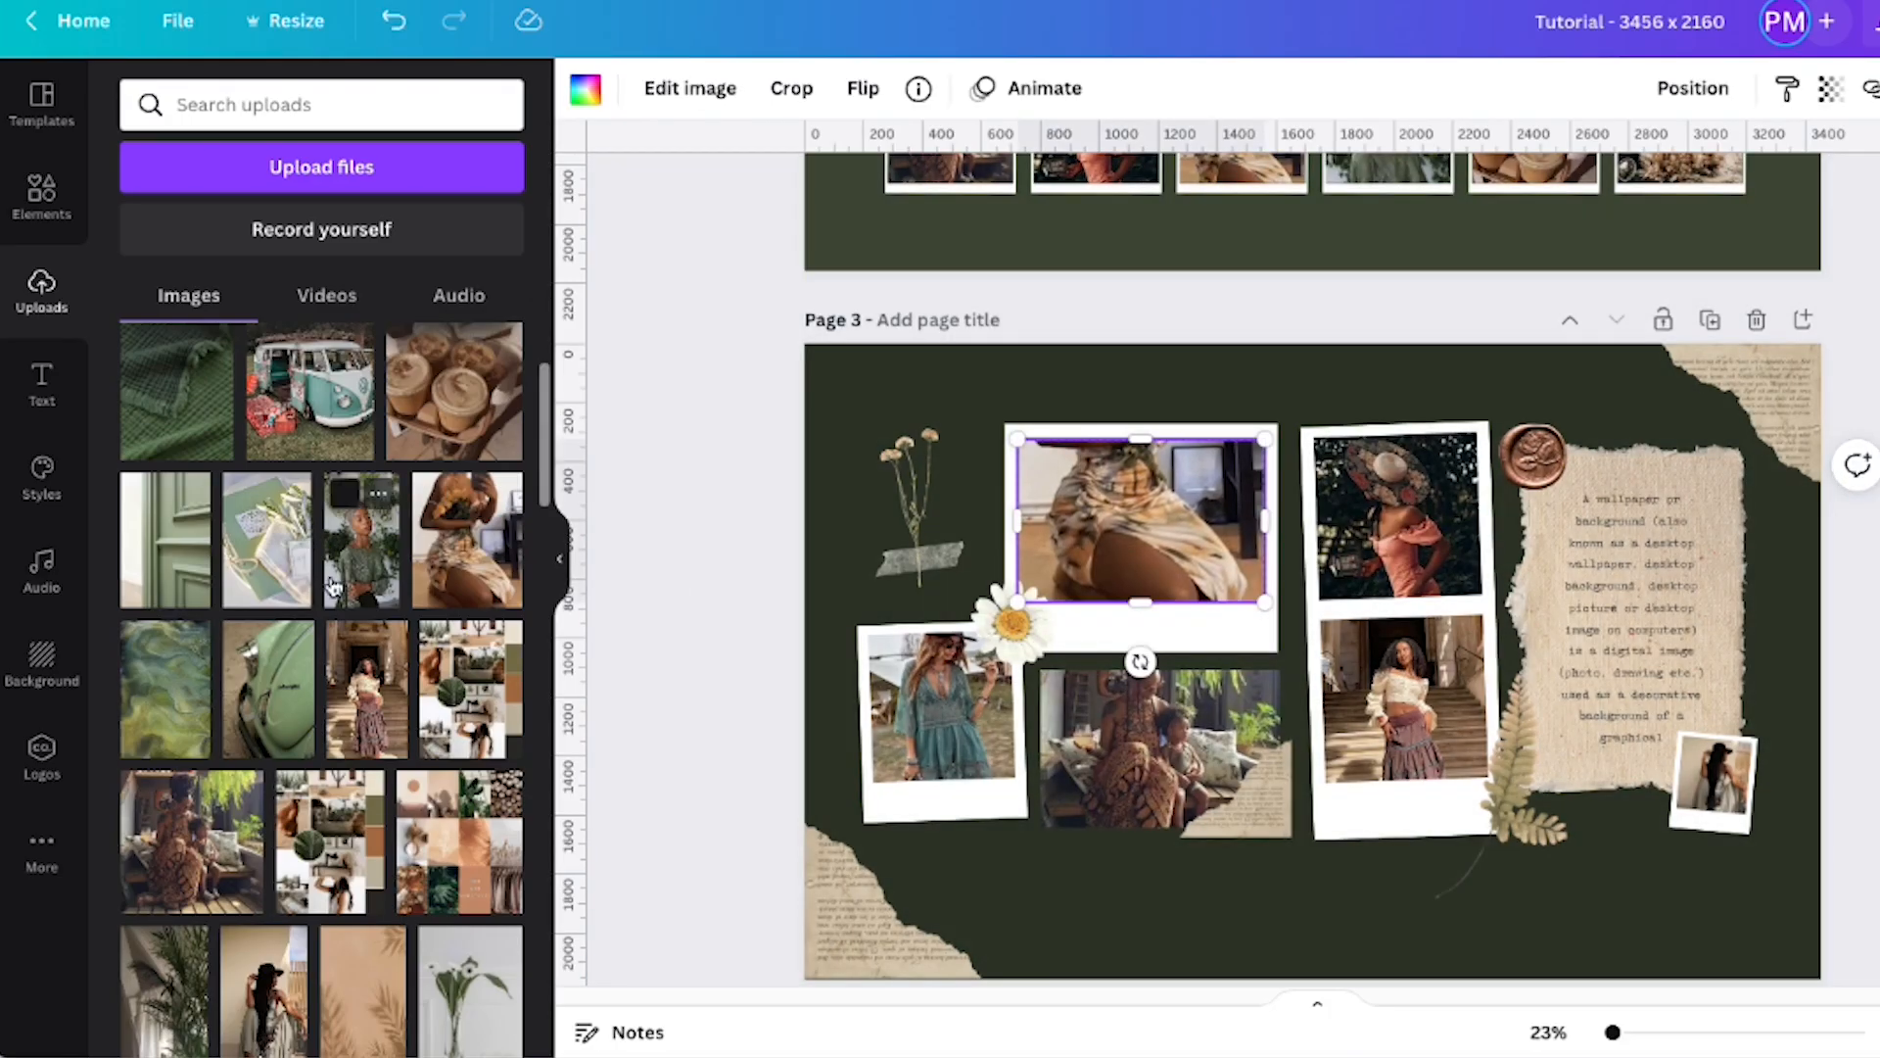
scroll(336, 597, up, 1)
scroll(336, 598, down, 1)
click(278, 739)
scroll(313, 764, down, 3)
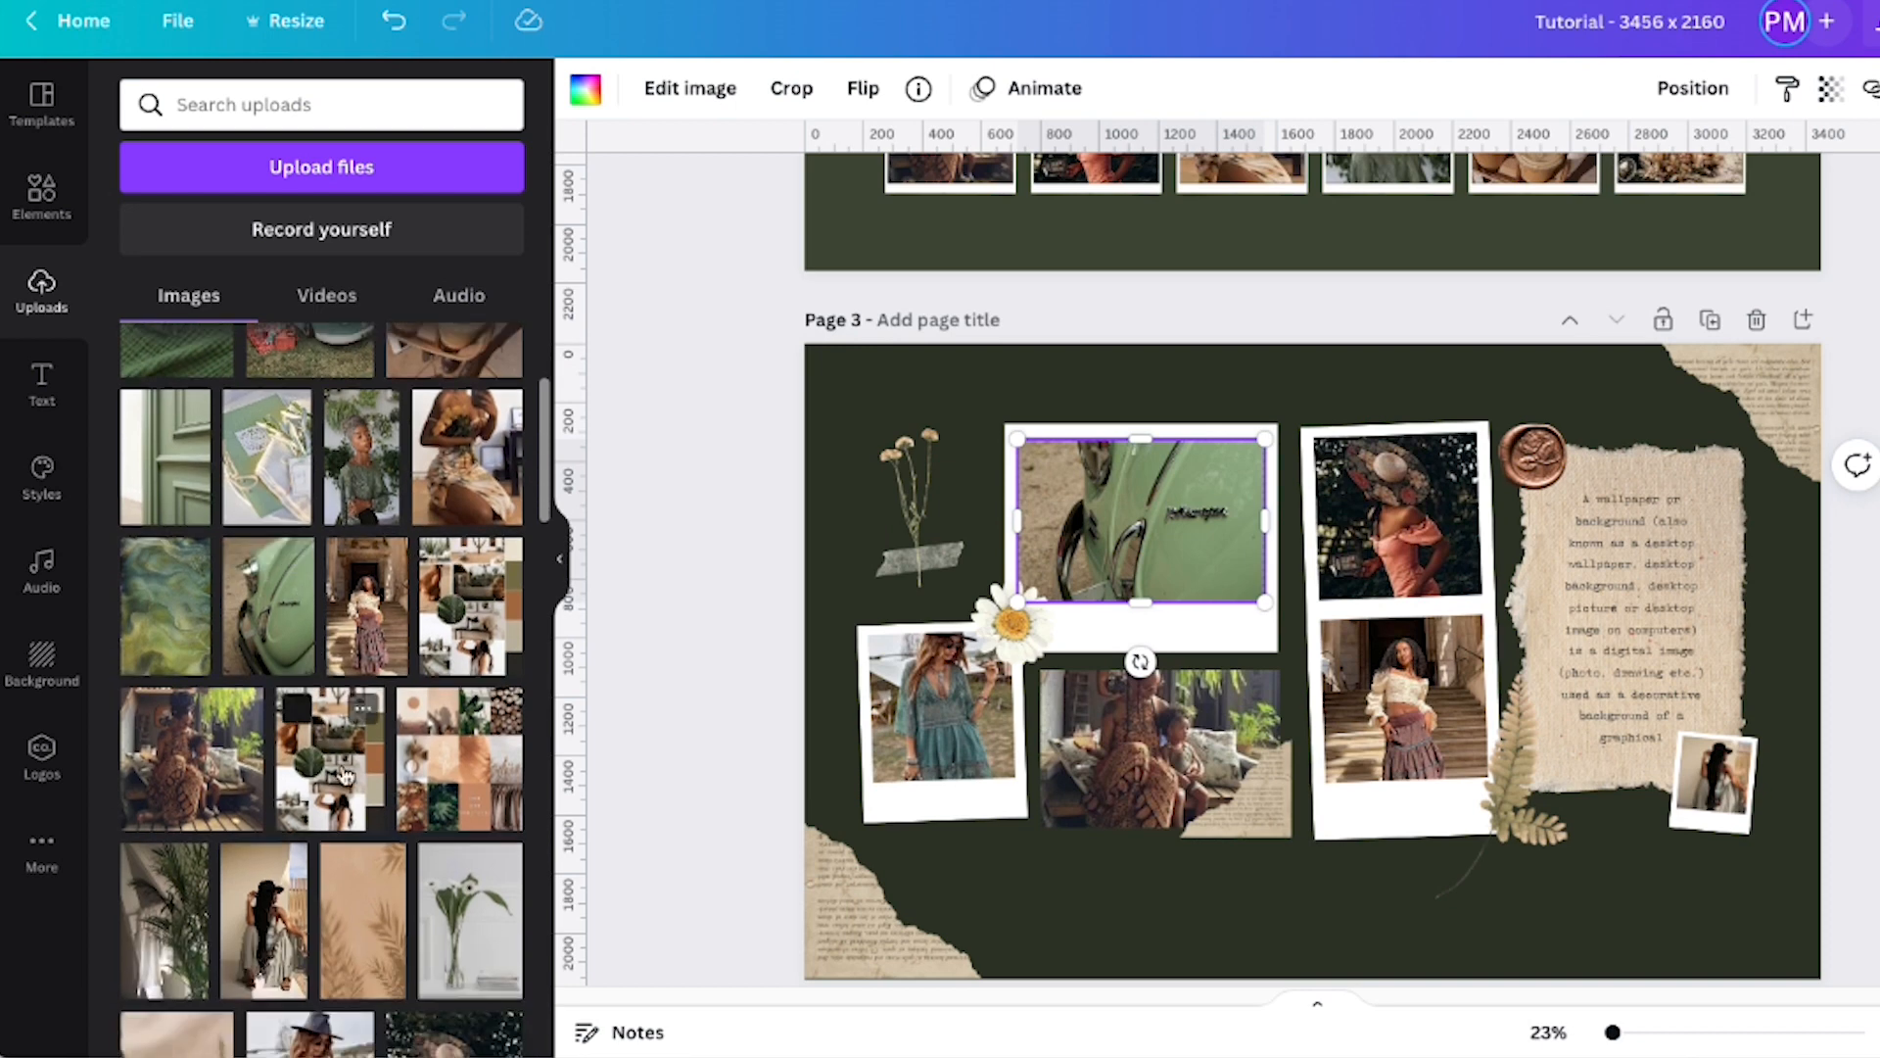
scroll(342, 779, up, 5)
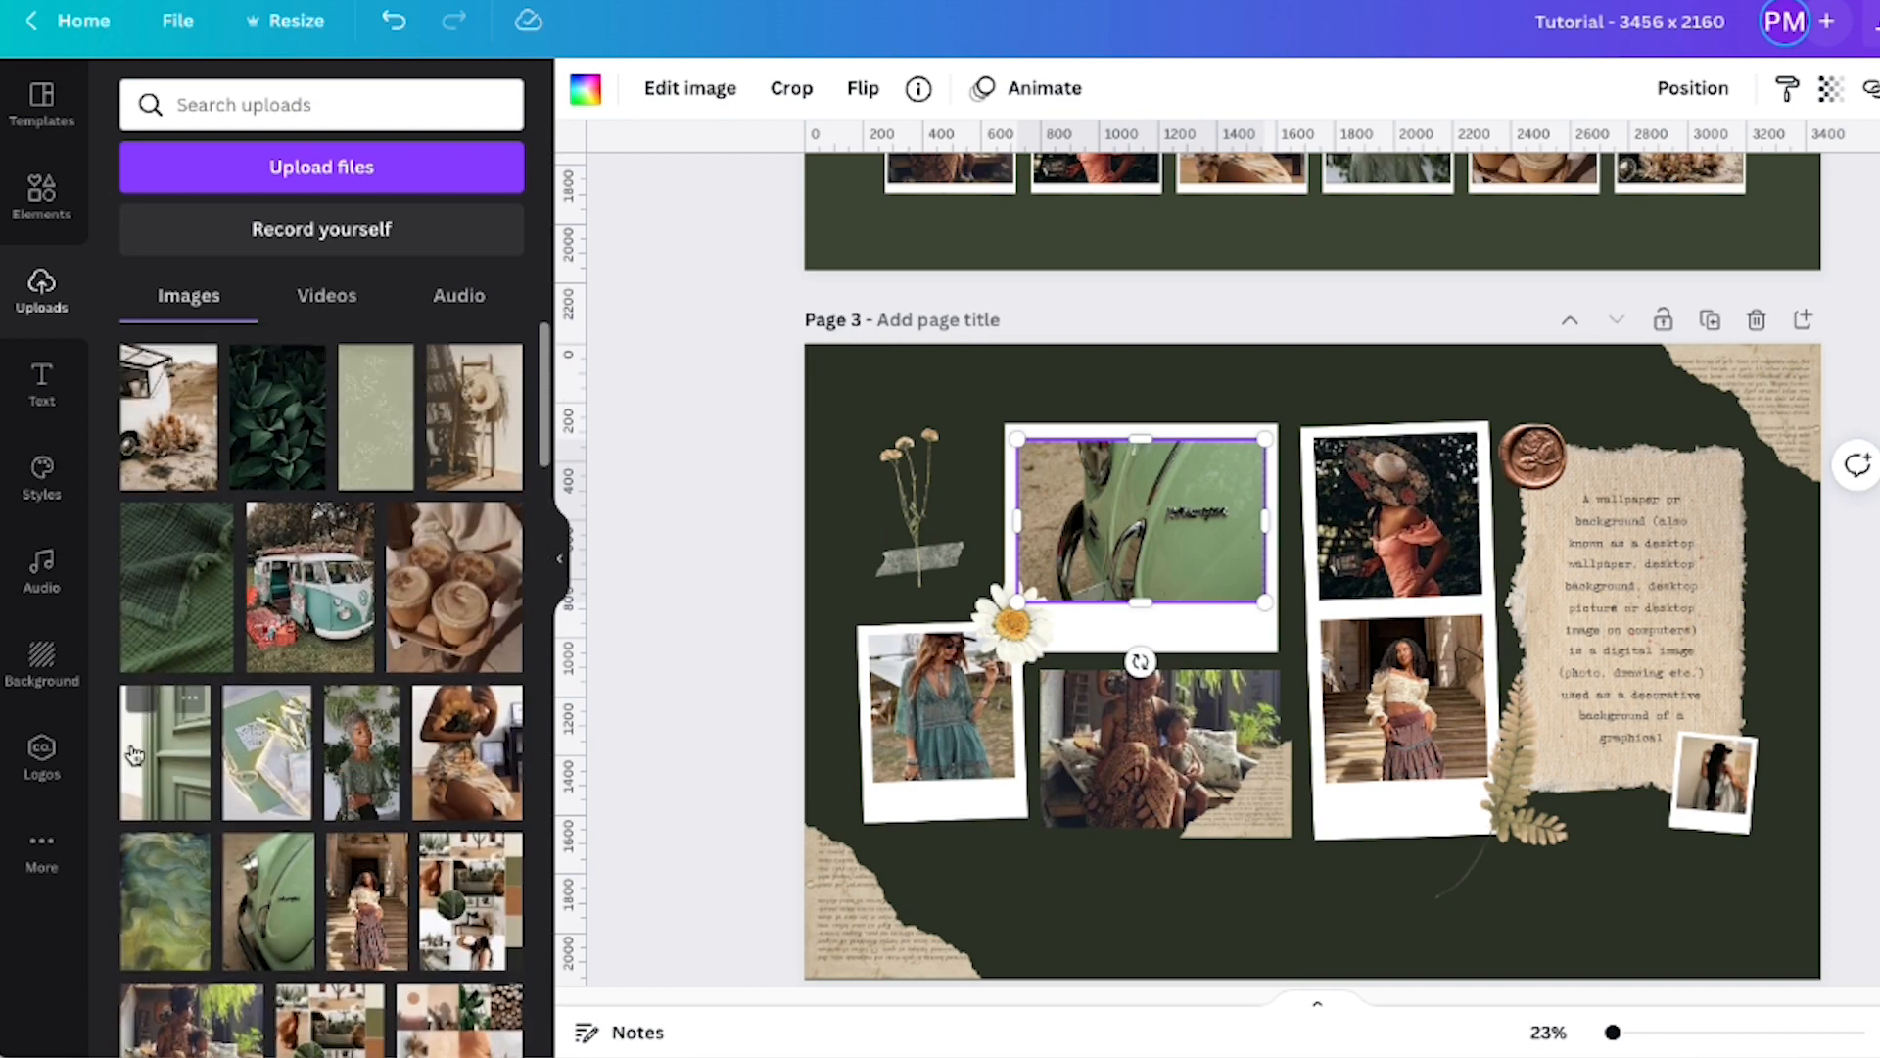
Fill the large landscape polaroid with the iced coffee photo and extend the photo's lower edge slightly
click(462, 596)
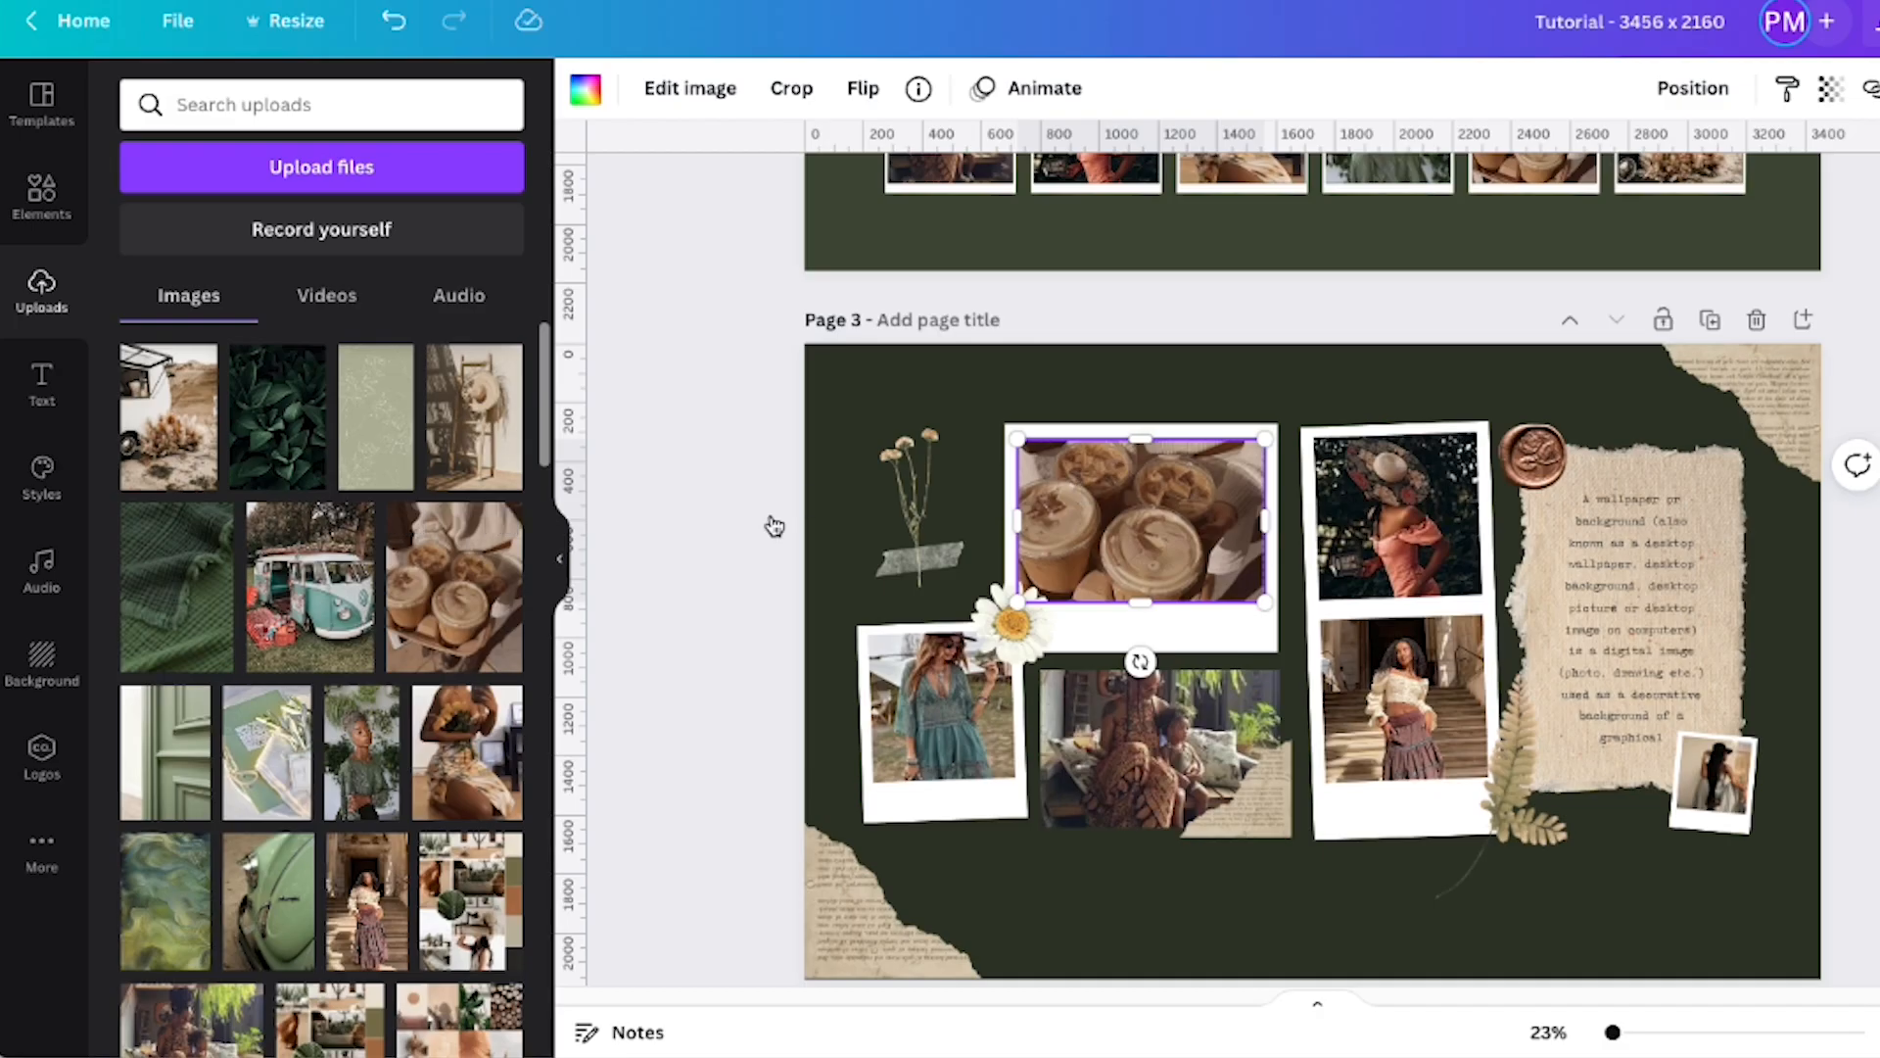
click(771, 520)
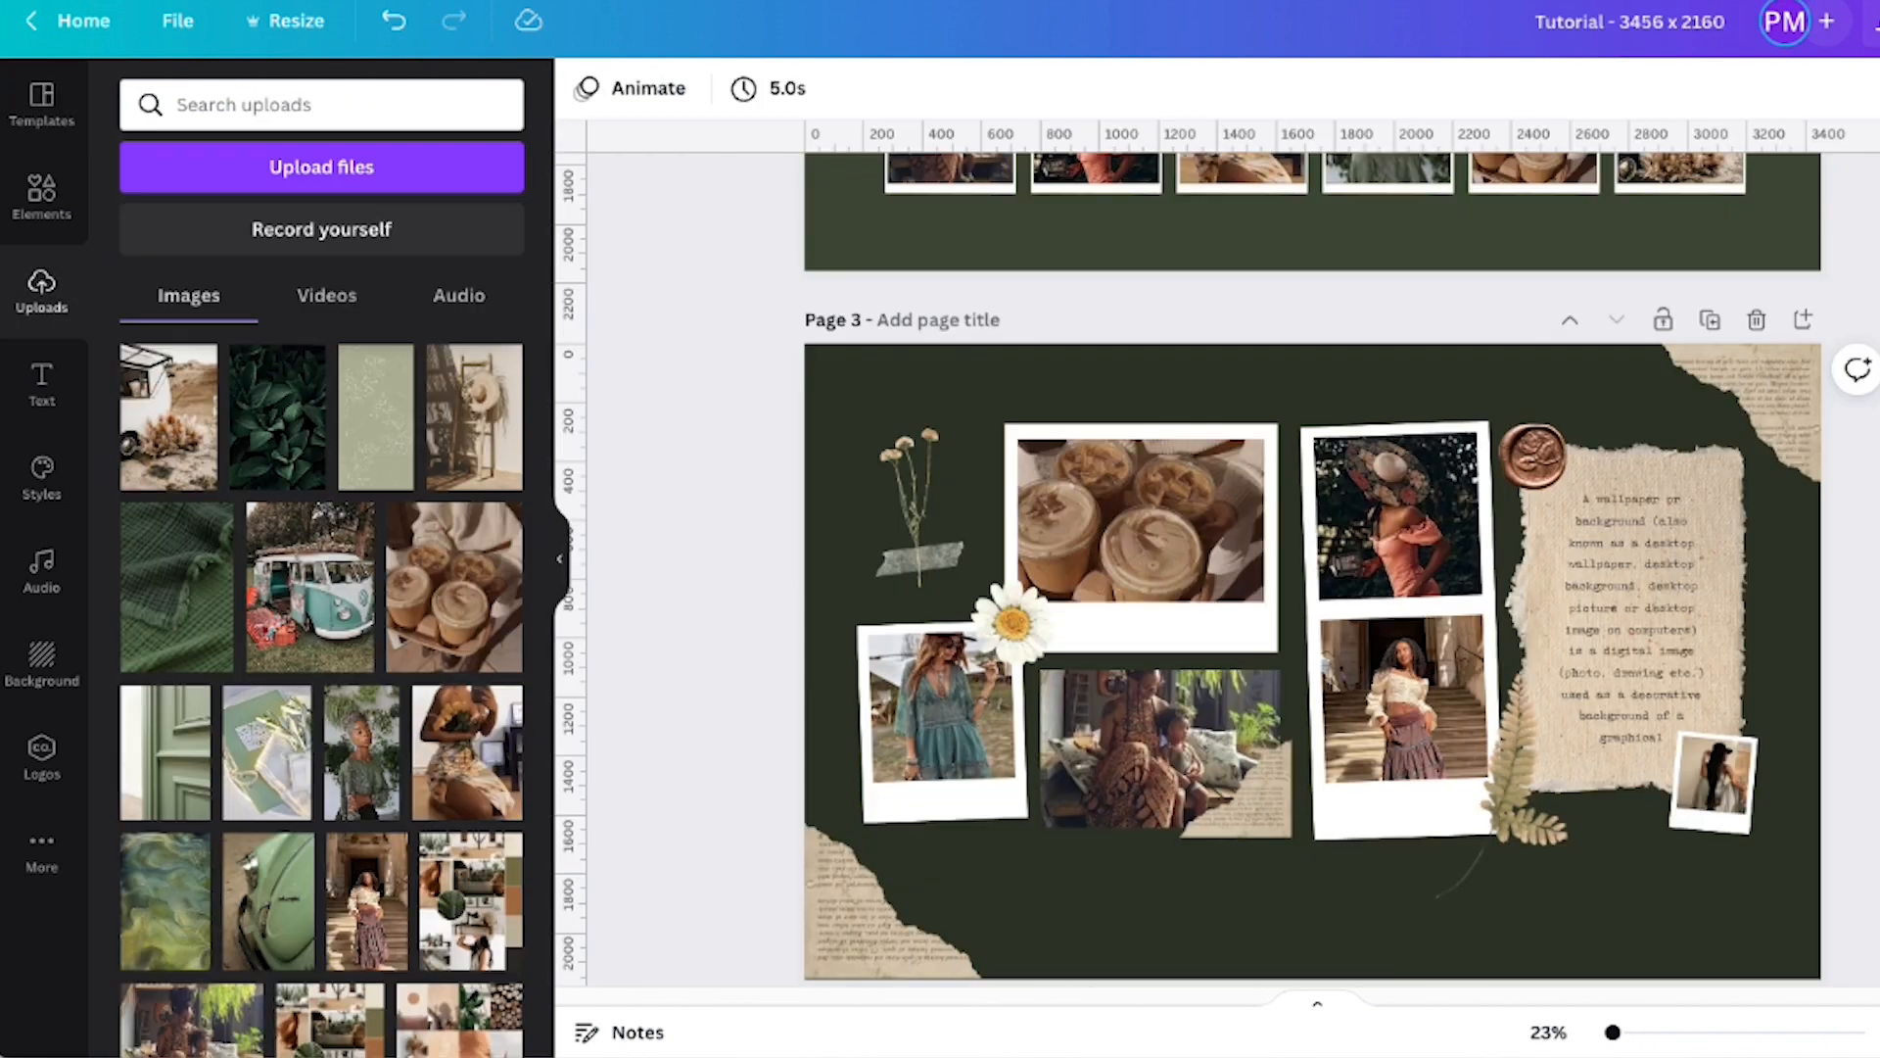
click(1141, 597)
drag(1143, 623, 1142, 622)
click(685, 642)
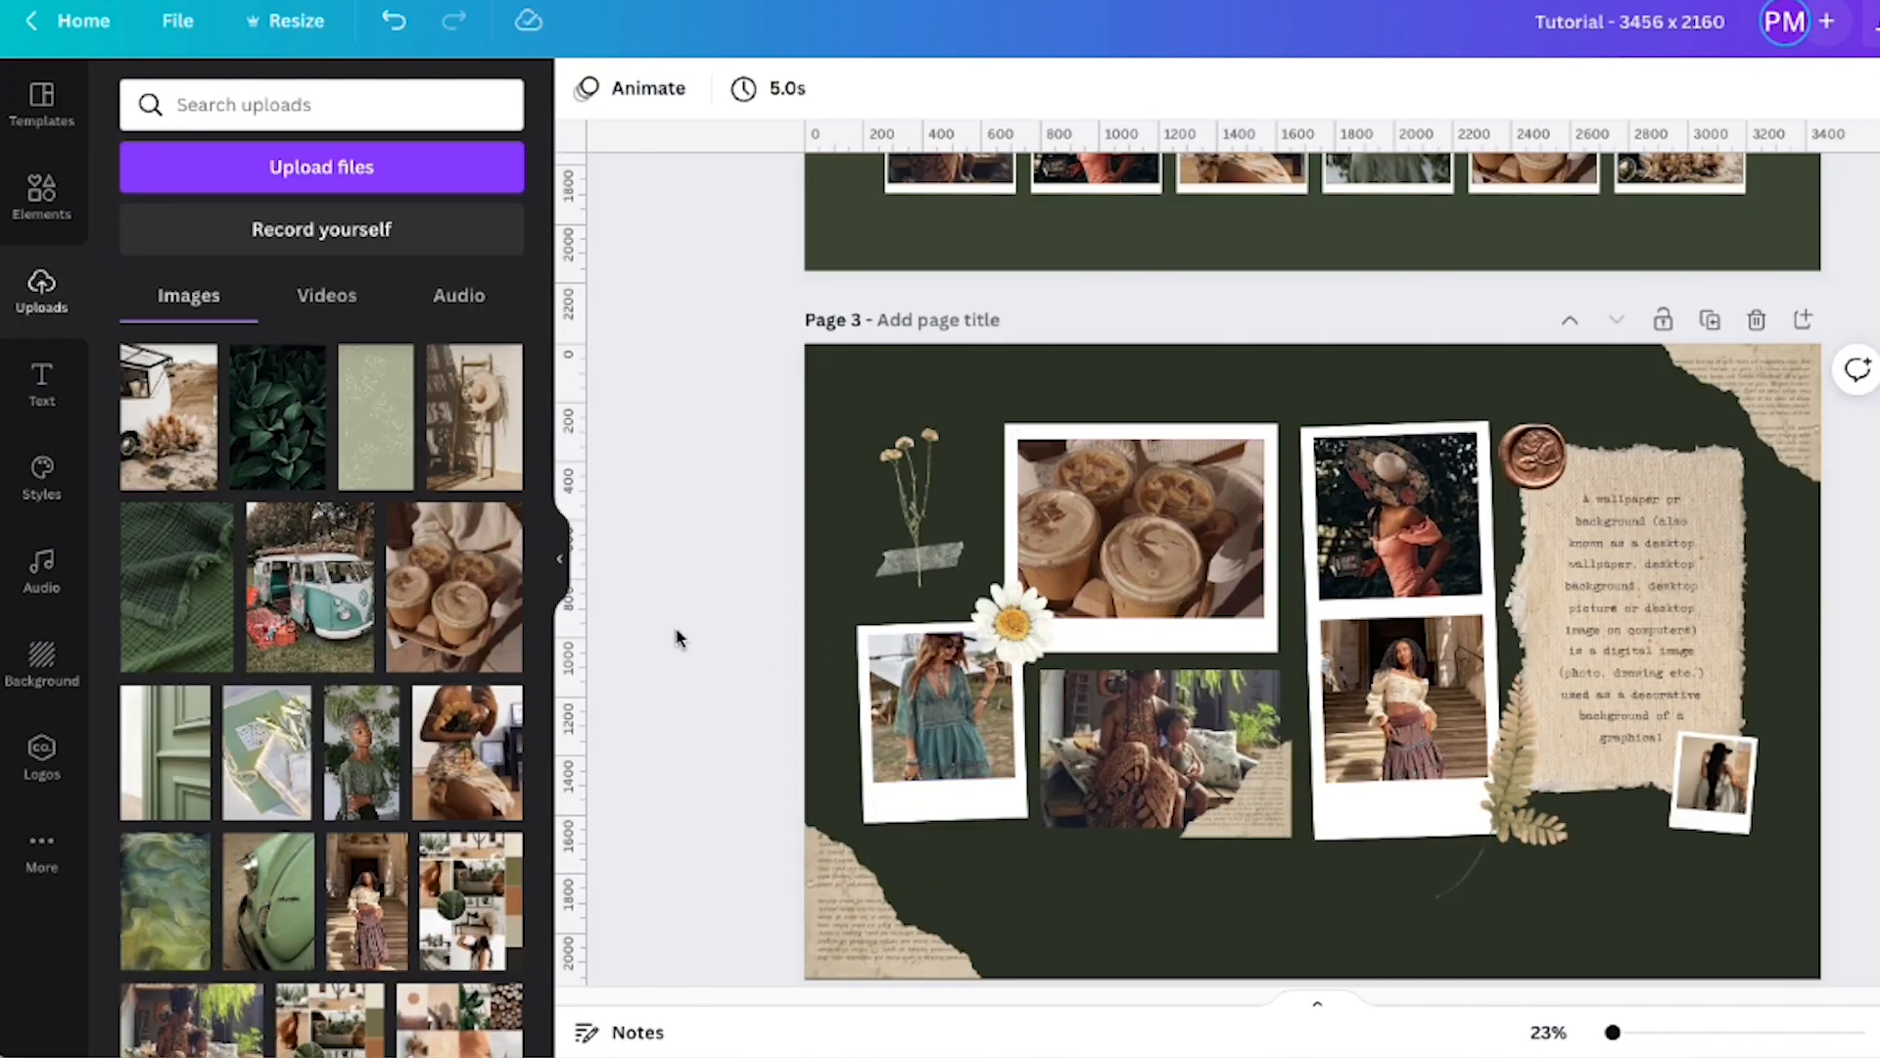
Select the placeholder paragraph on the torn paper and search Google for inspirational quotes for women
scroll(682, 639, down, 2)
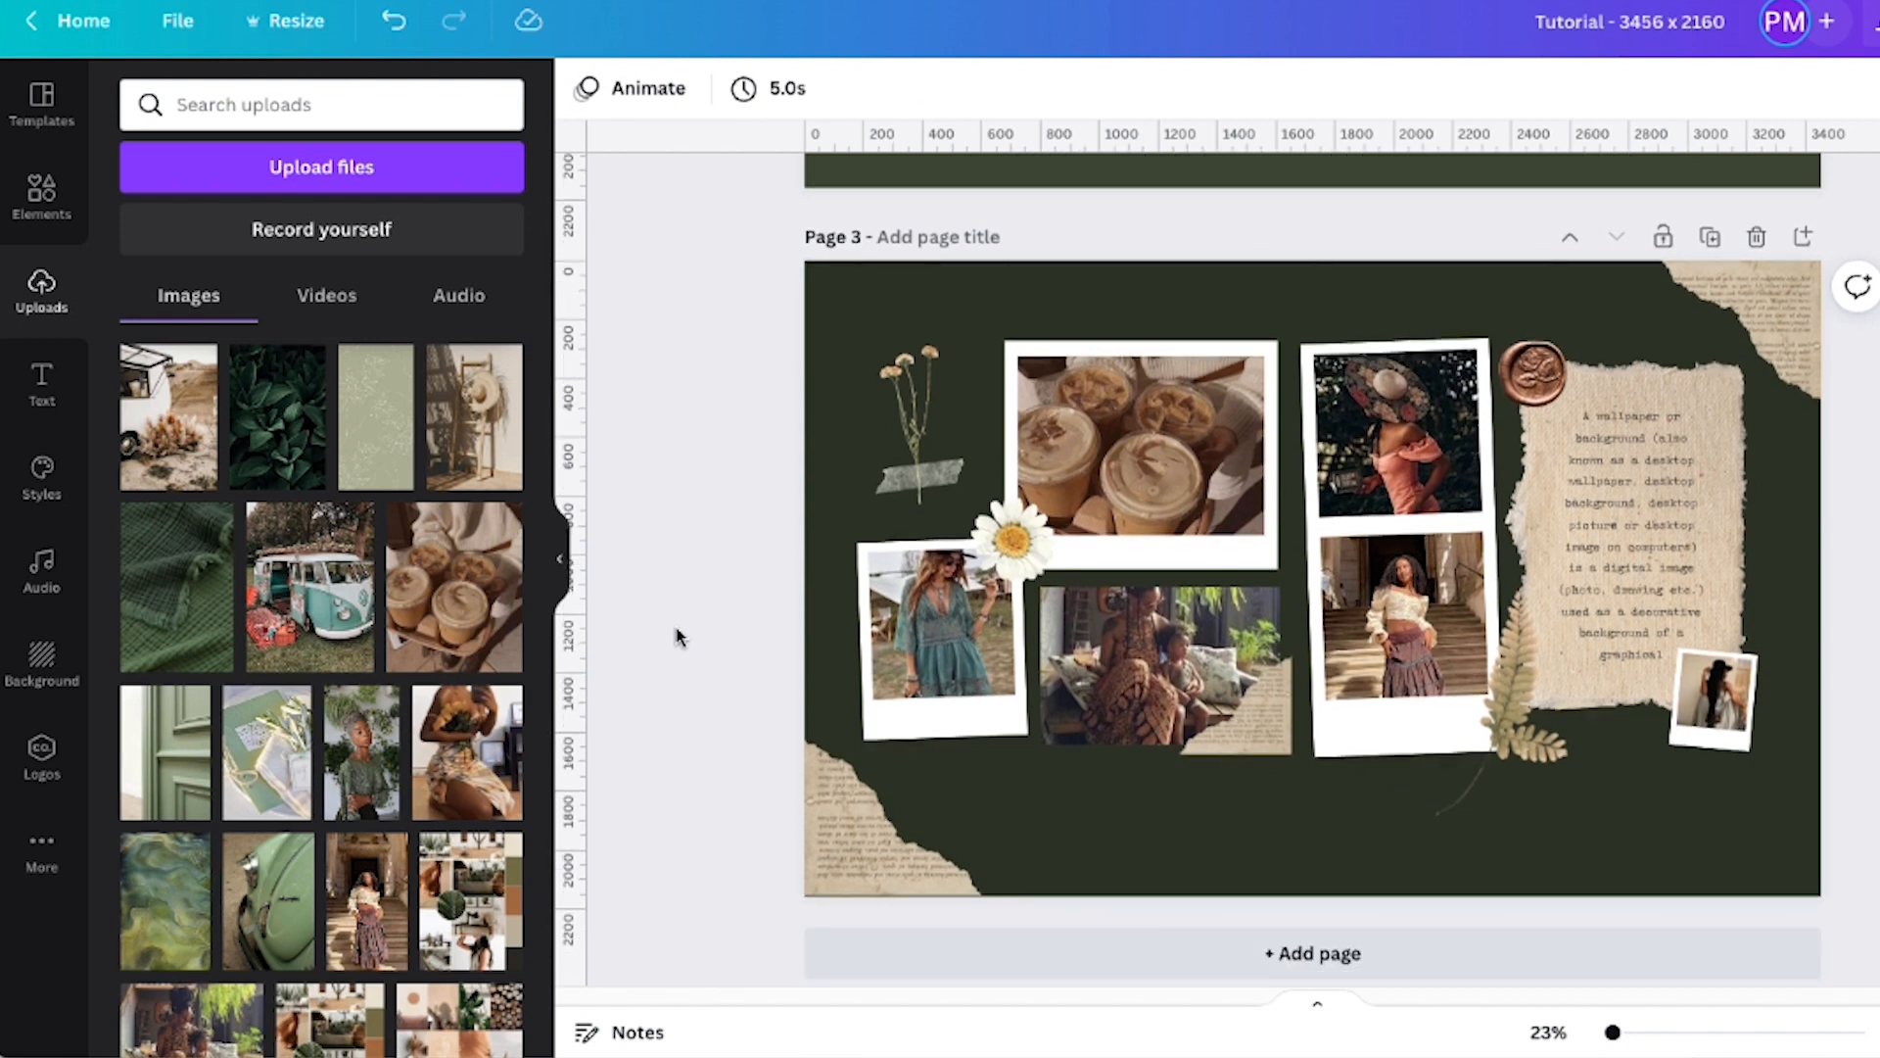
double_click(1579, 425)
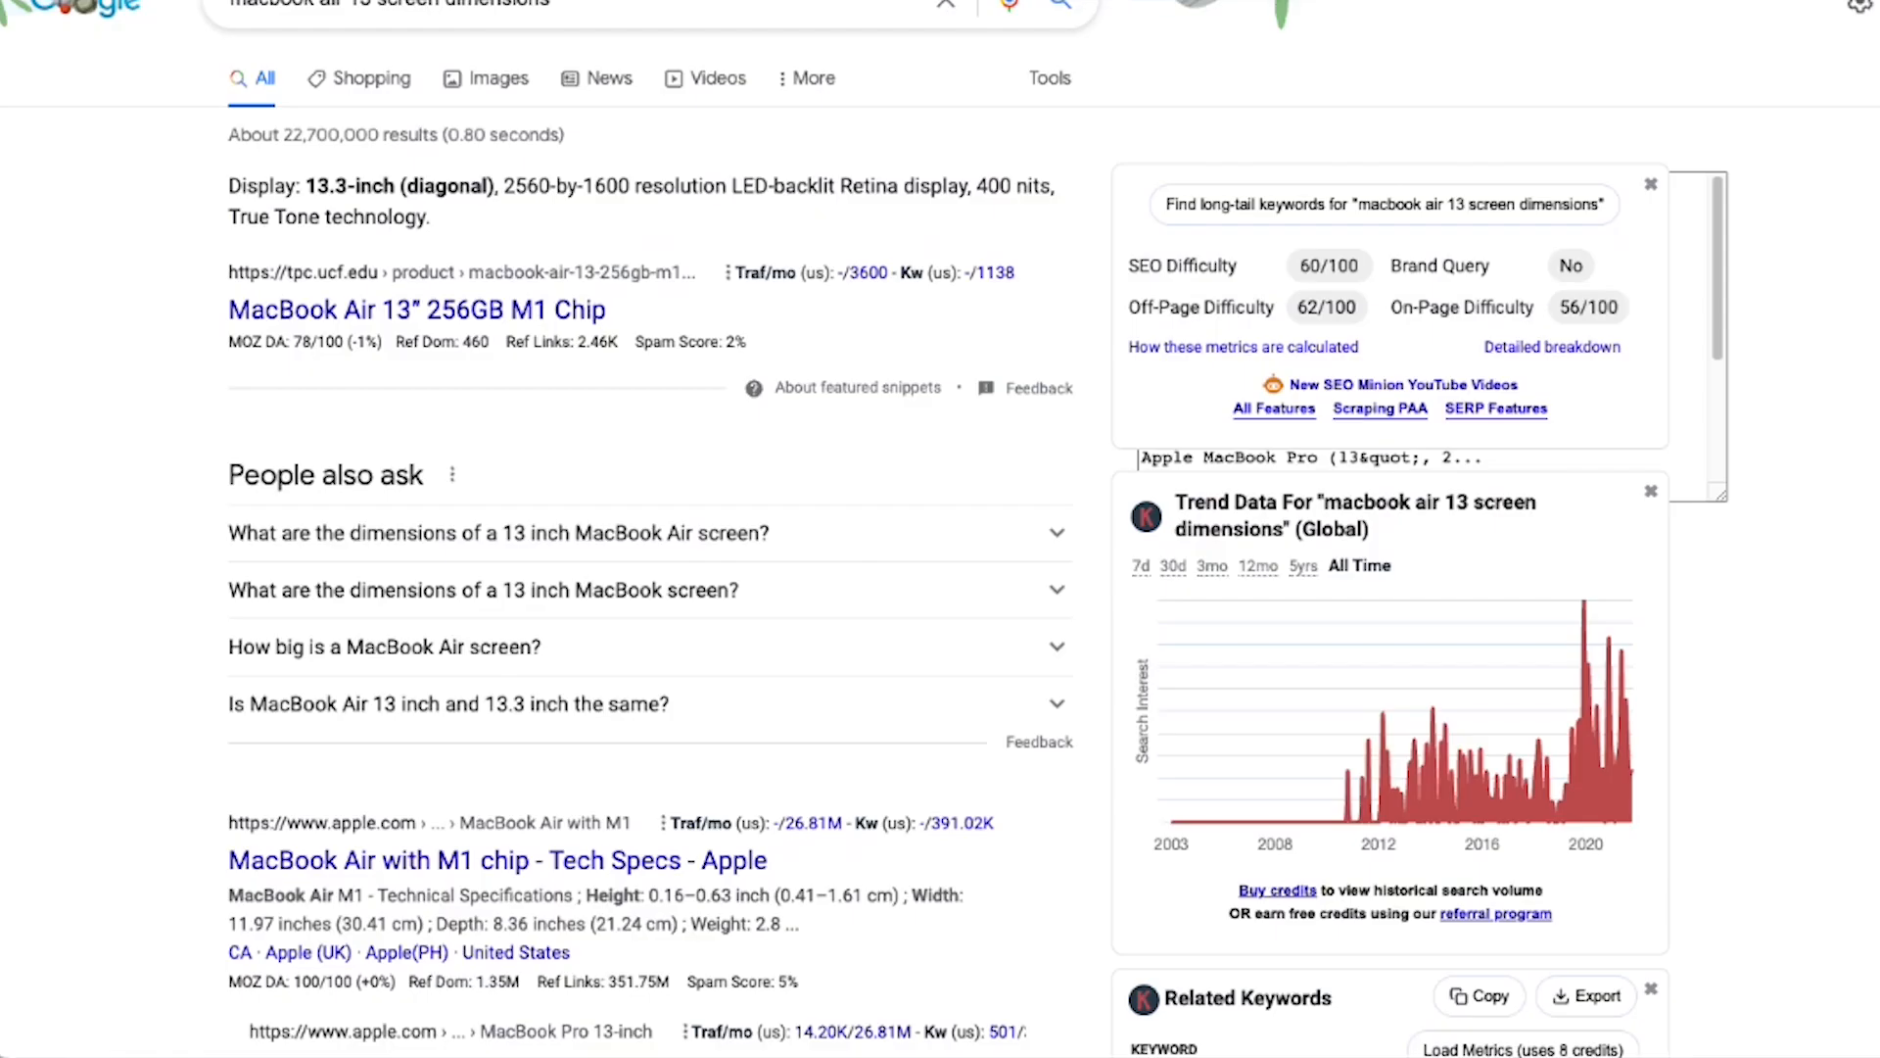
scroll(42, 27, up, 1)
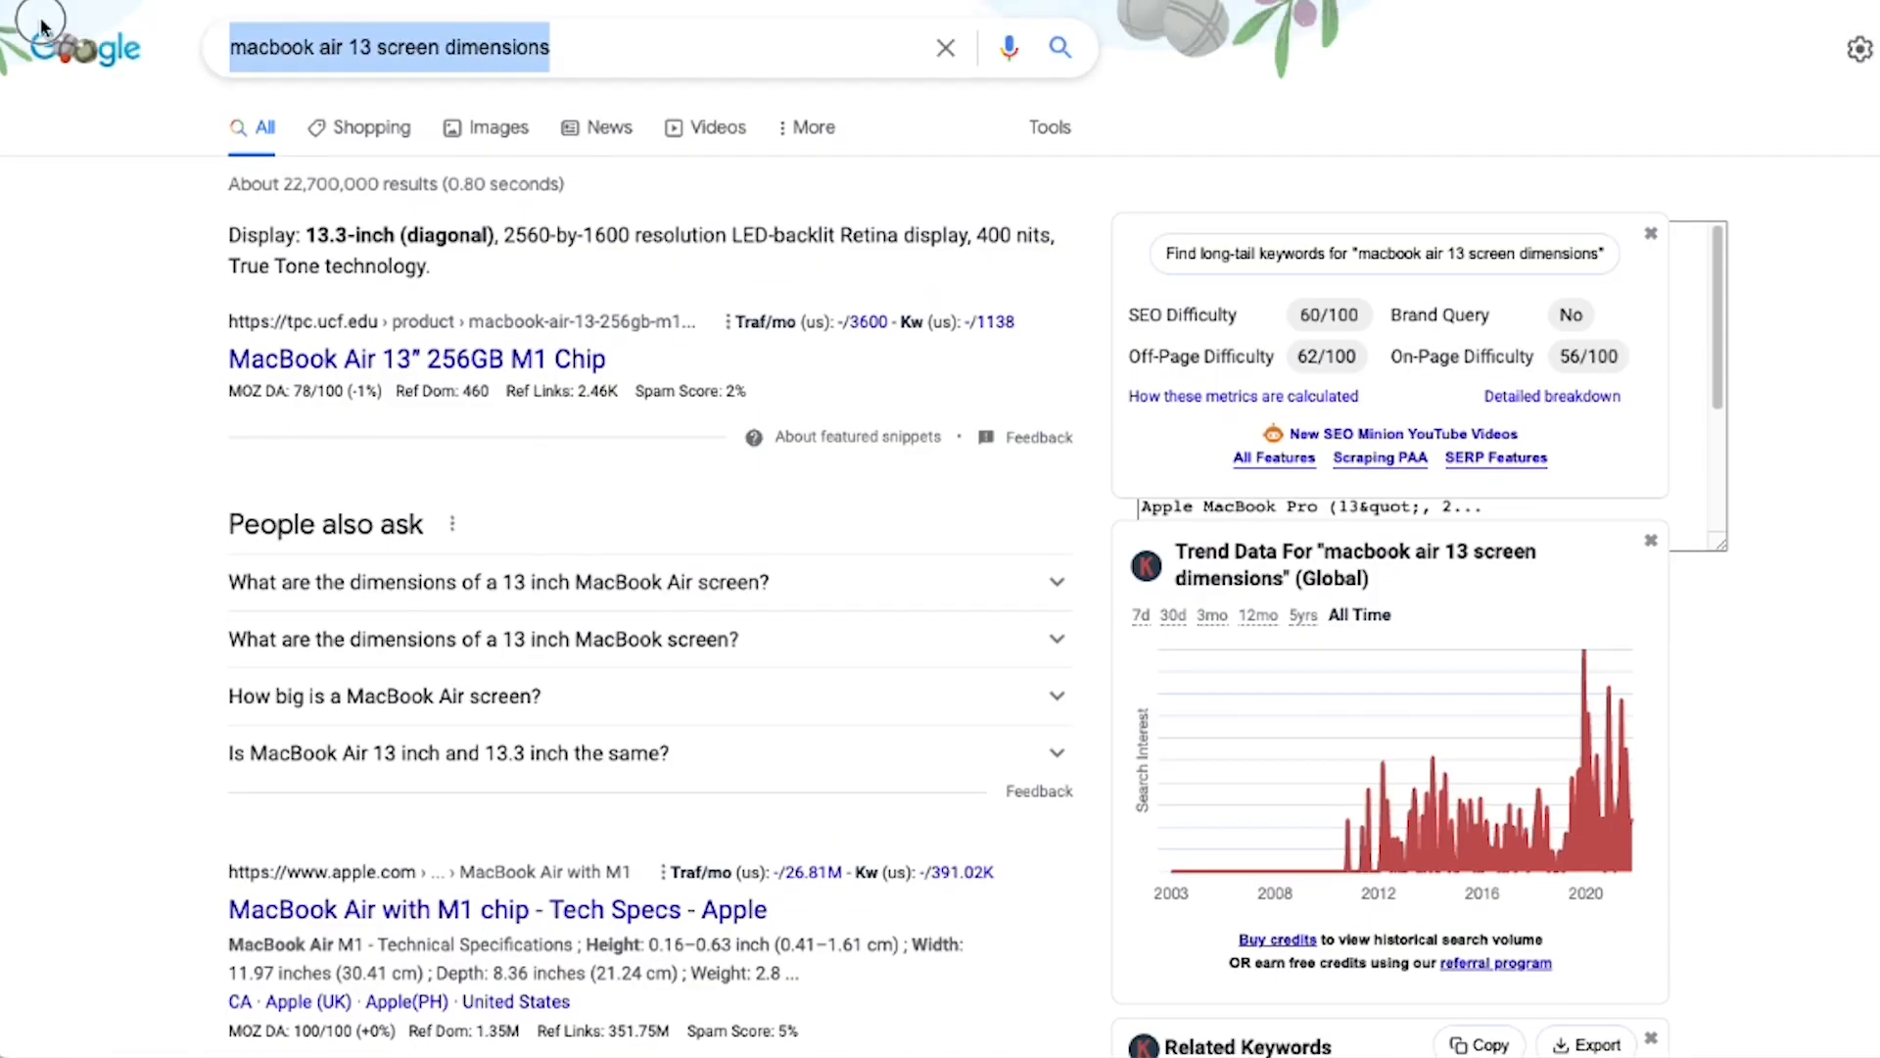
text(inspirational quote)
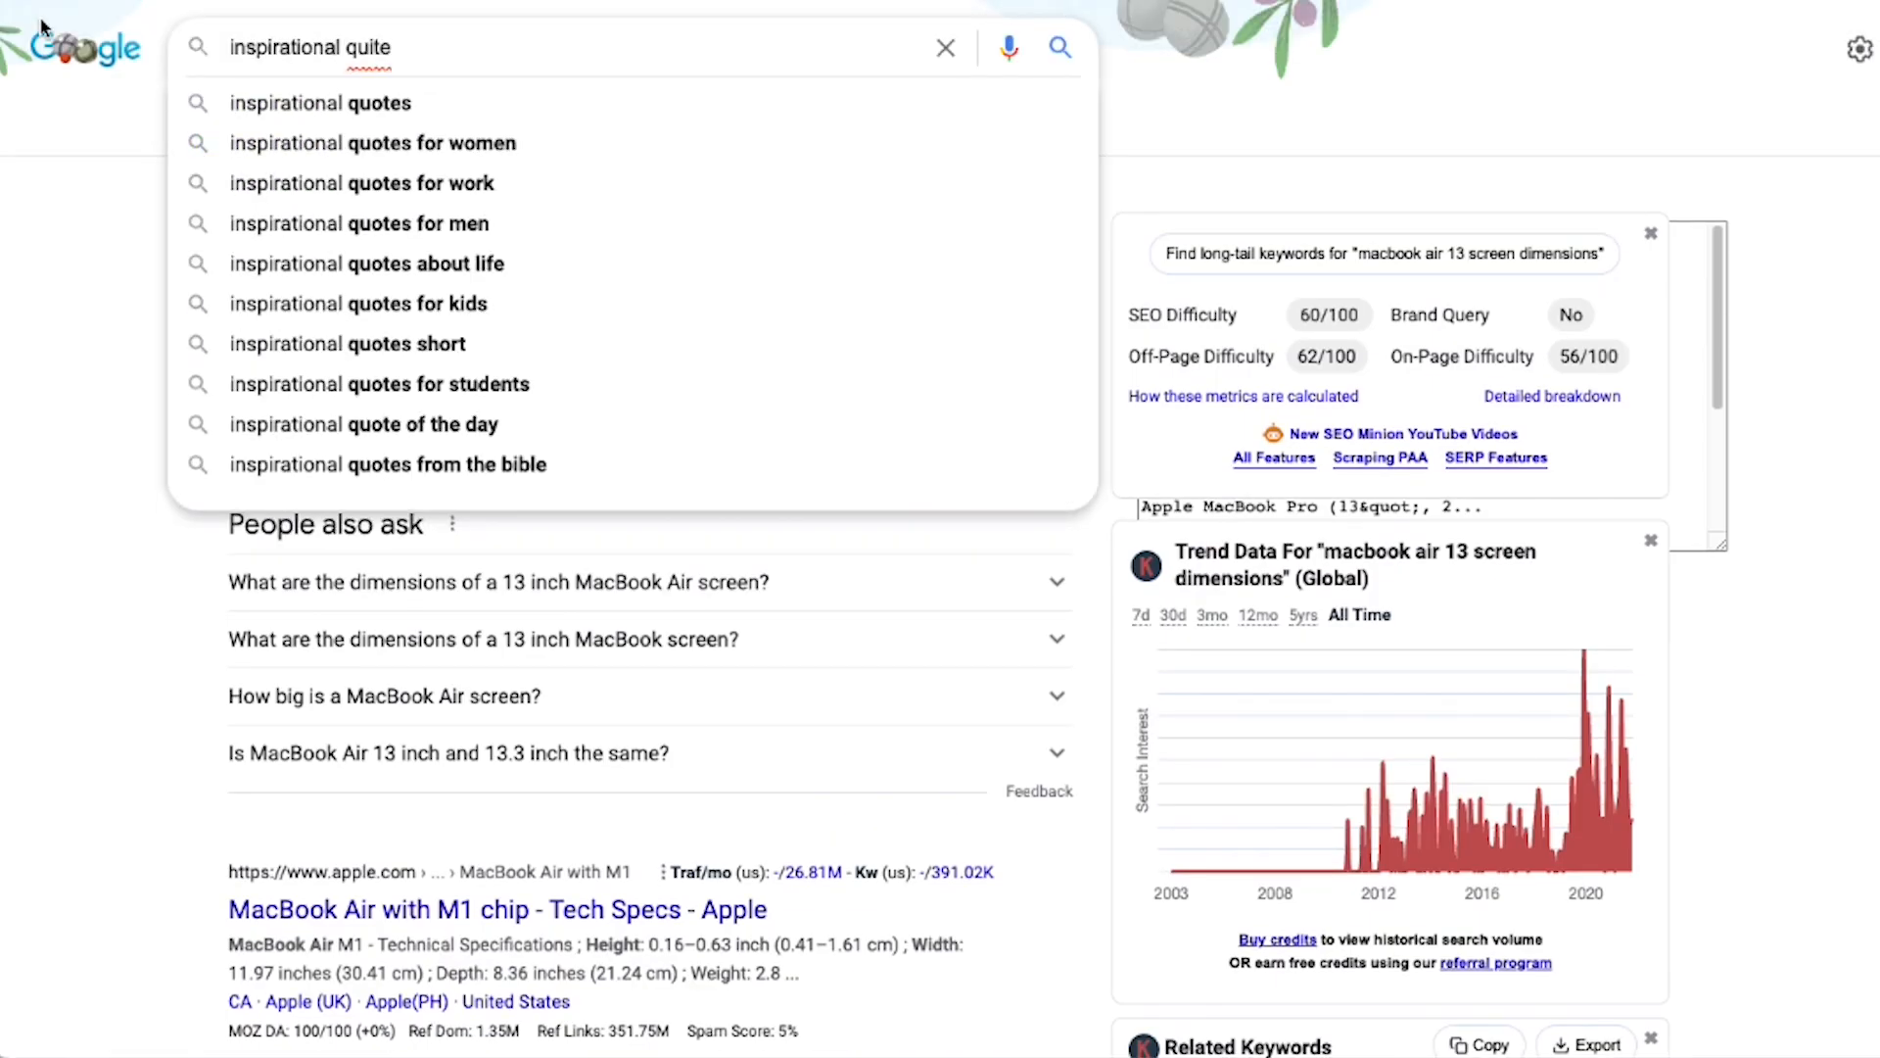
click(345, 139)
scroll(345, 294, down, 3)
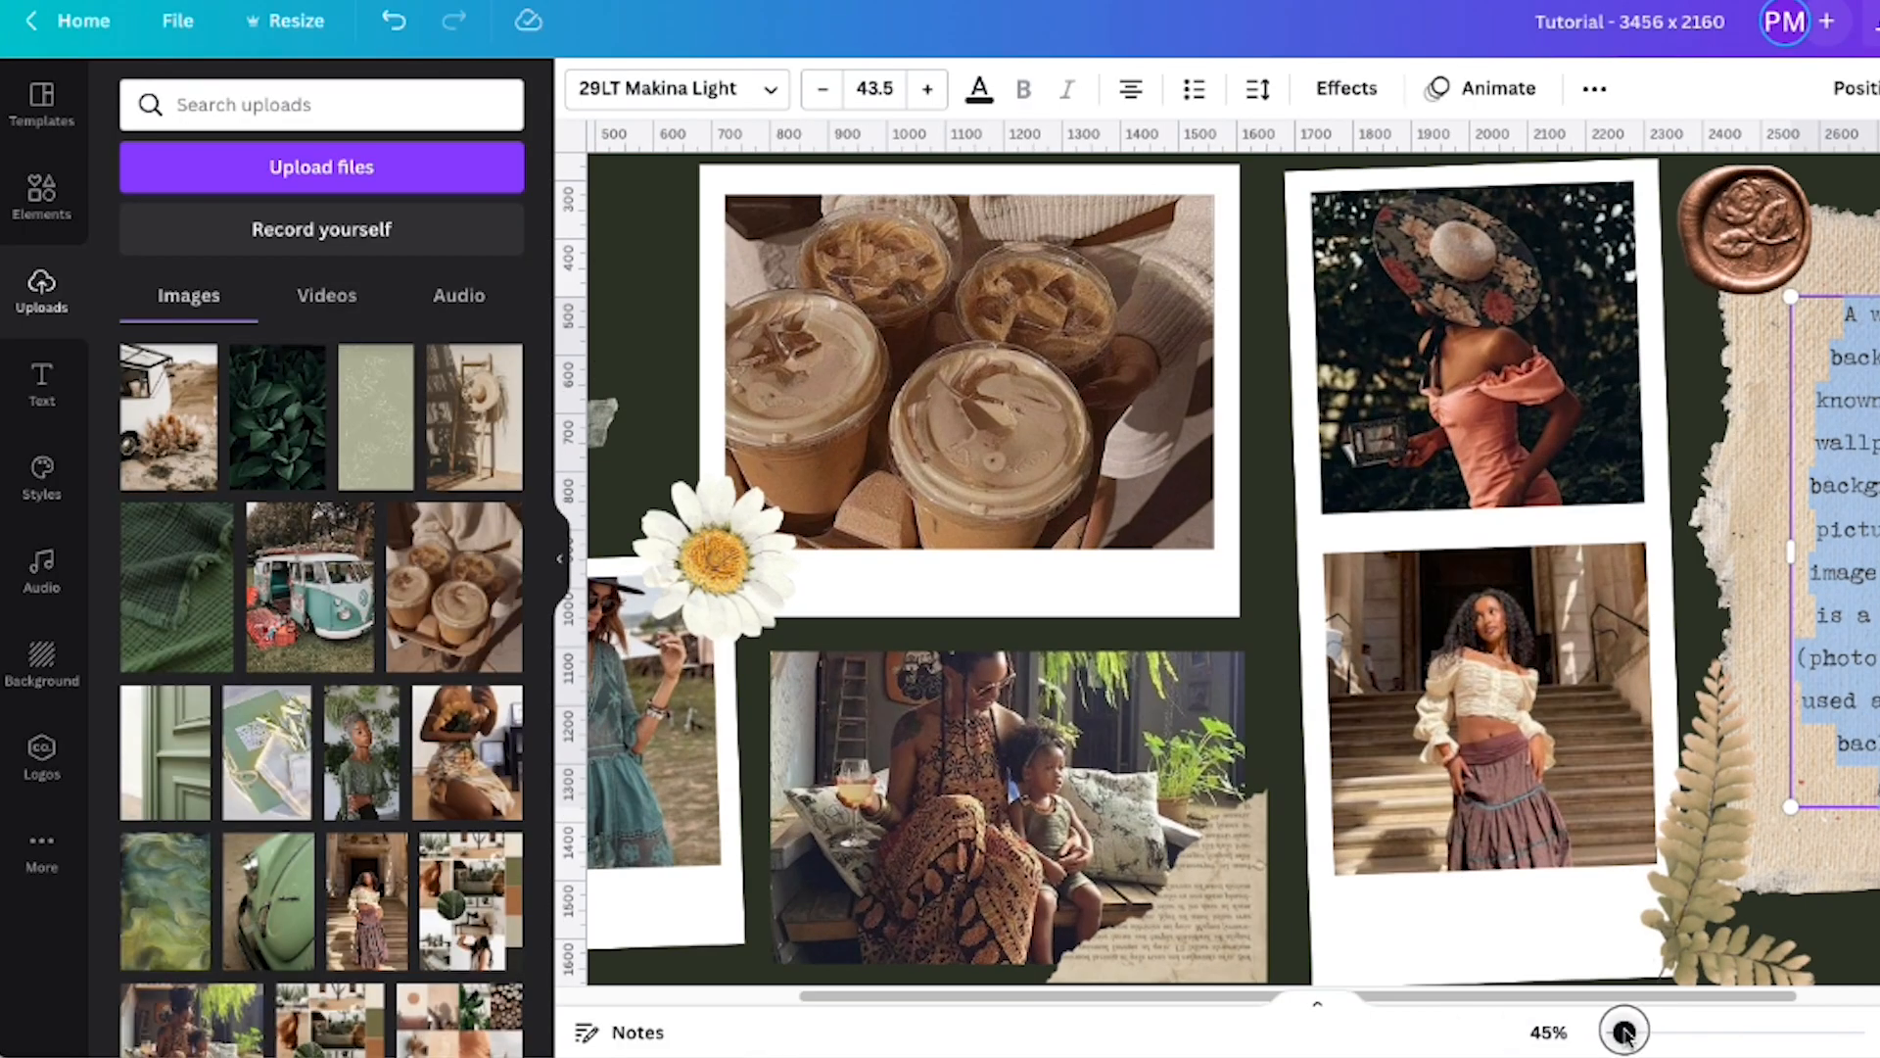
Replace the torn paper's placeholder text with "Whatever fear I have inside of me, my desire to succeed is stronger."
scroll(1661, 971, right, 4)
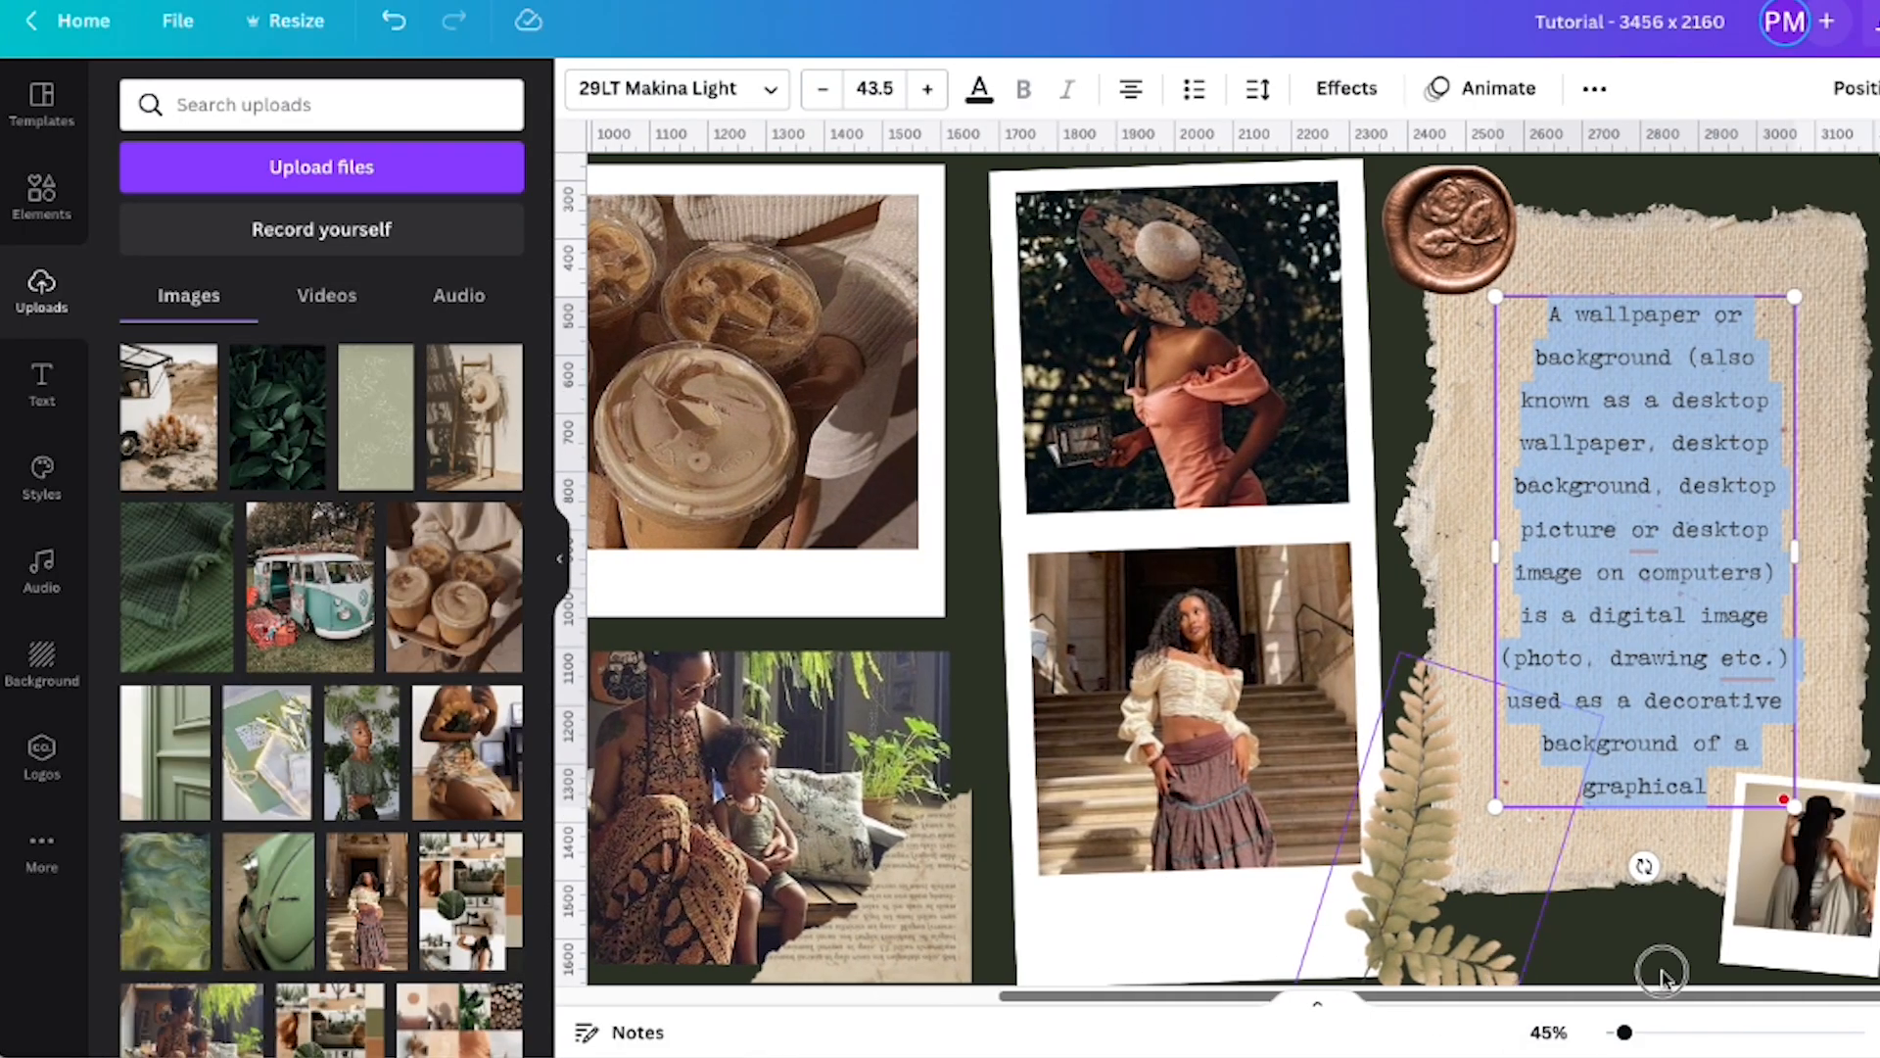
text(W)
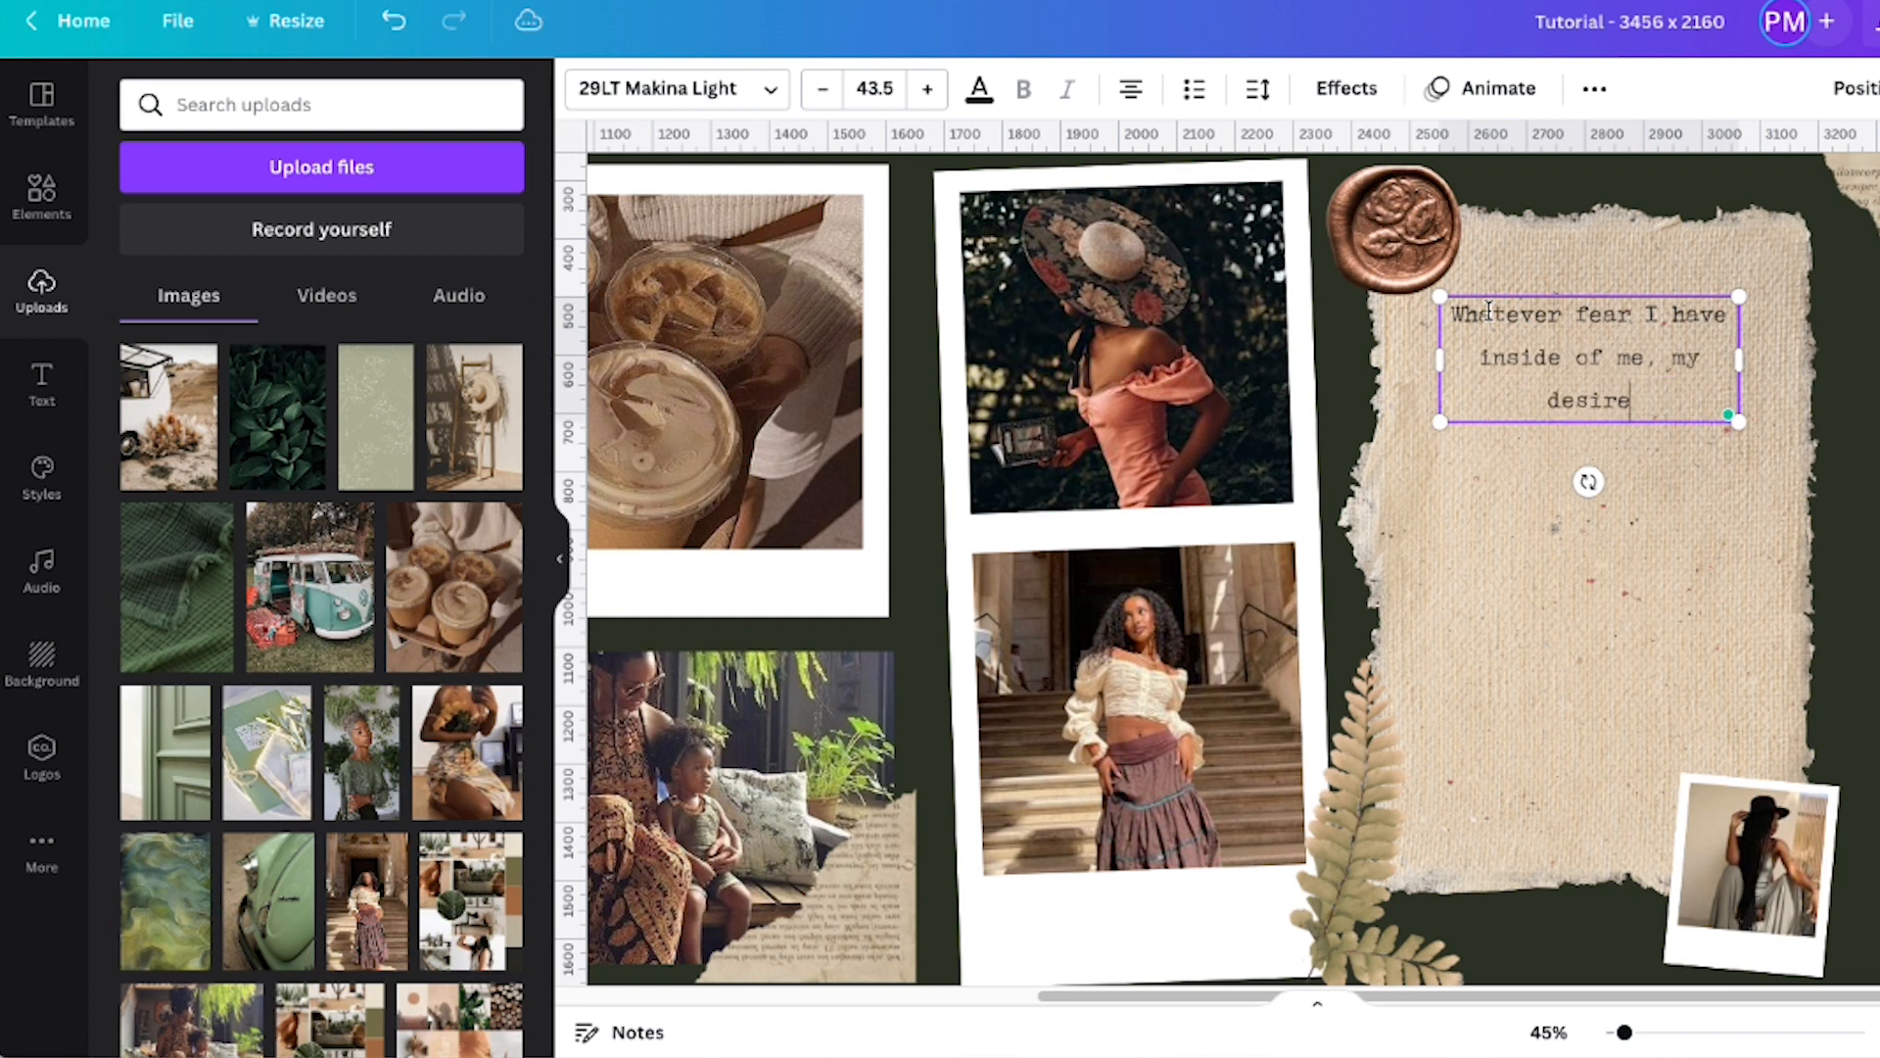
click(1642, 483)
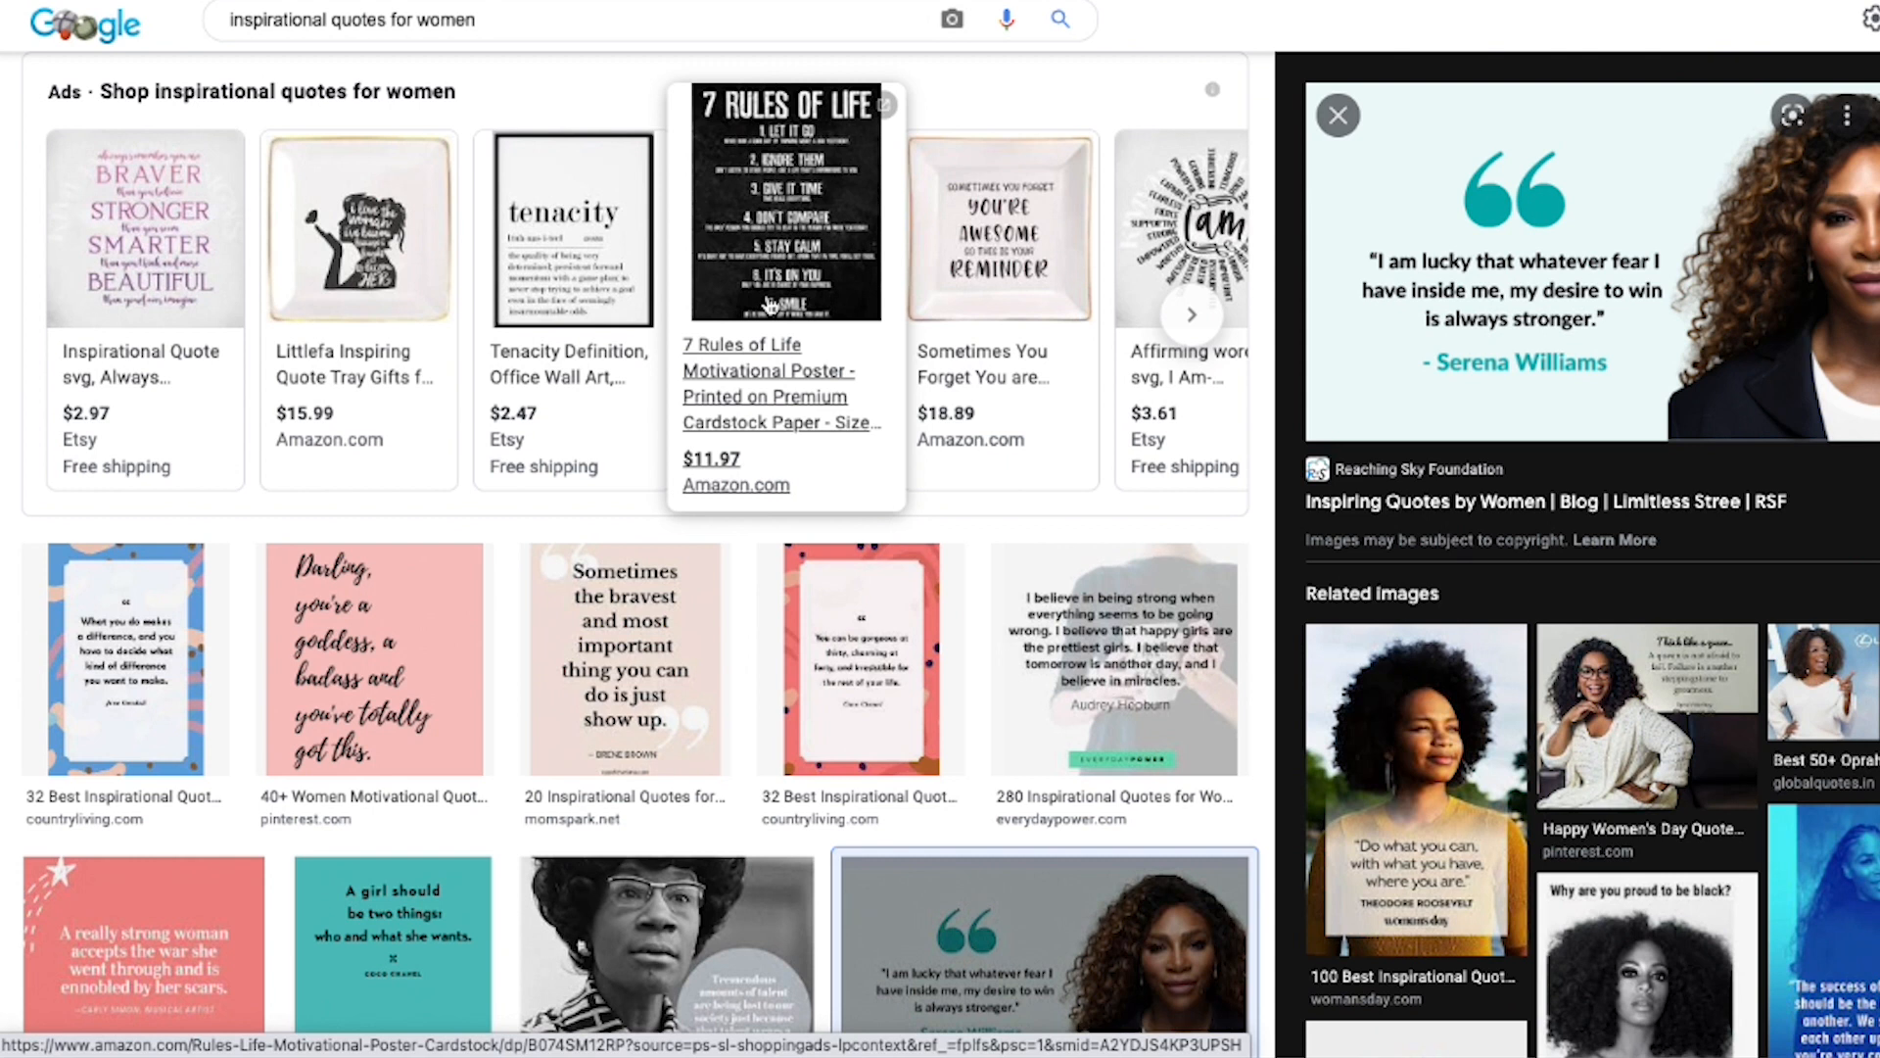
Browse the quote images, open the Everyday Power source page and copy Audrey Hepburn's quote starting "I believe in being strong"
click(1087, 642)
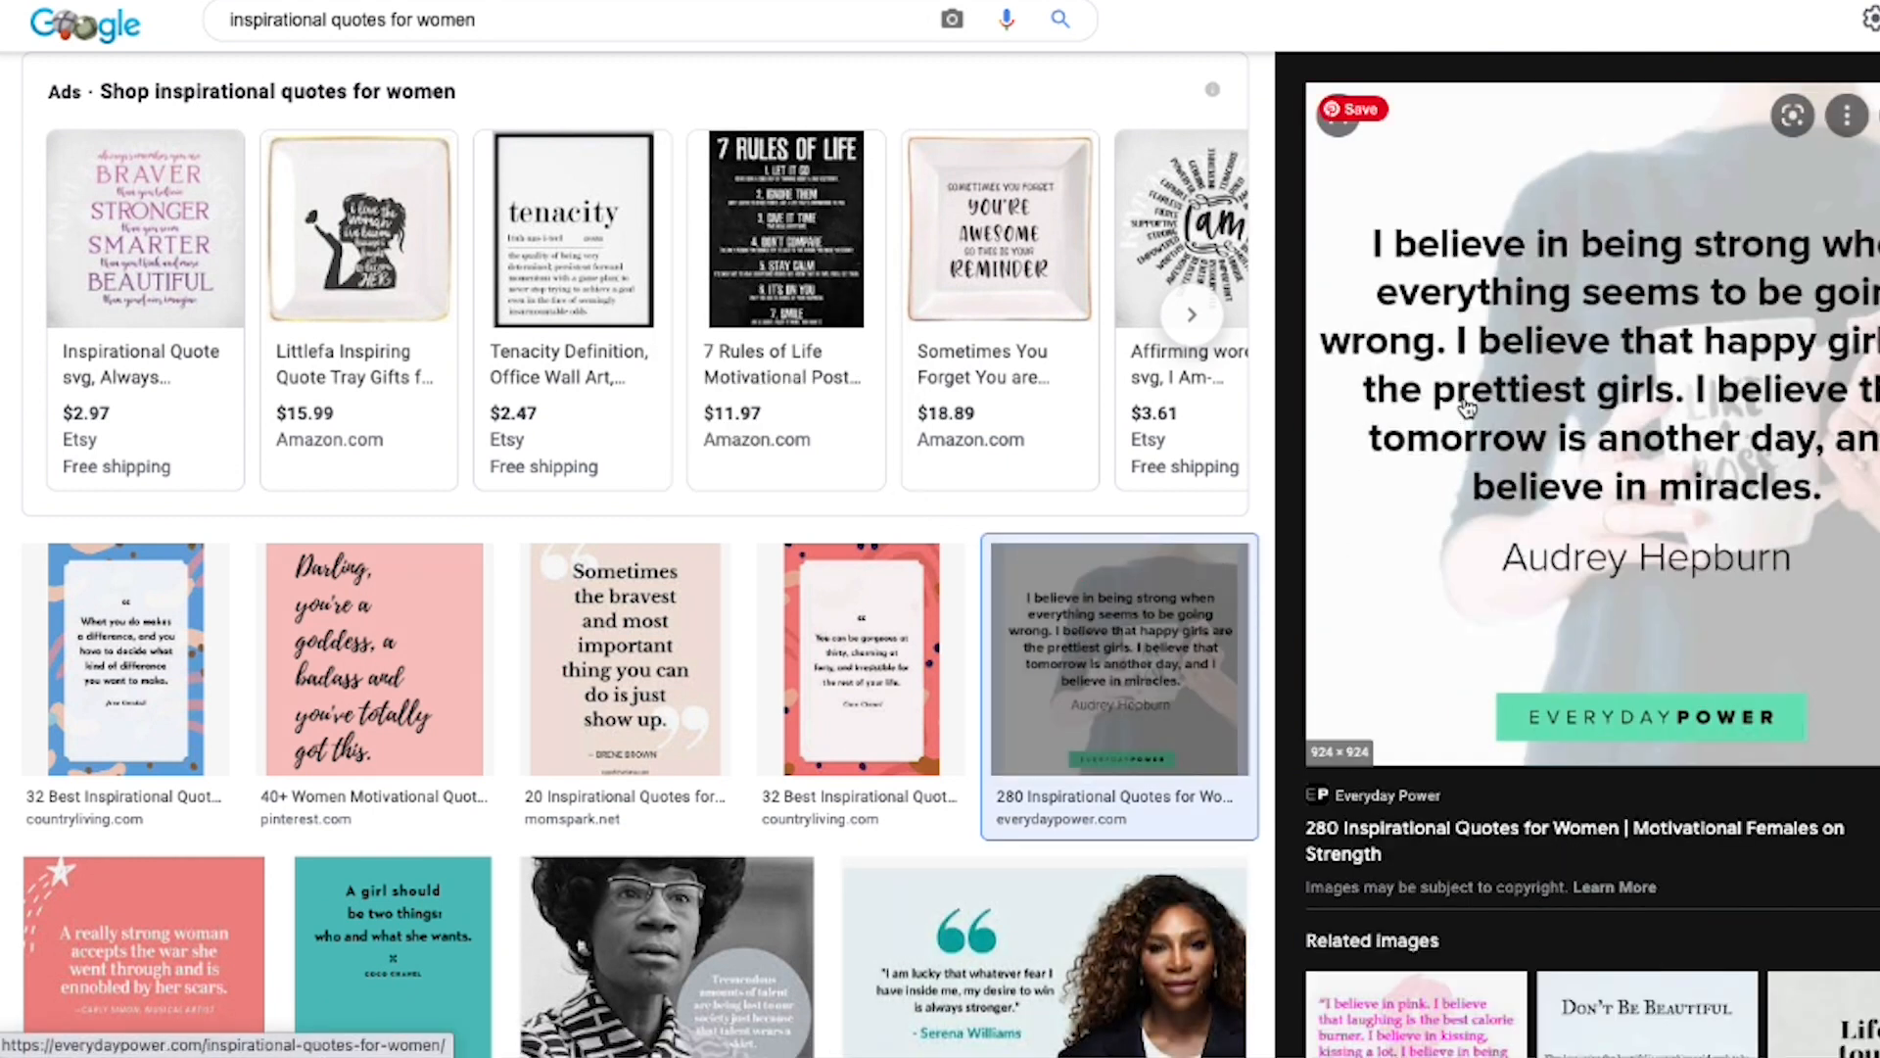
scroll(928, 567, down, 3)
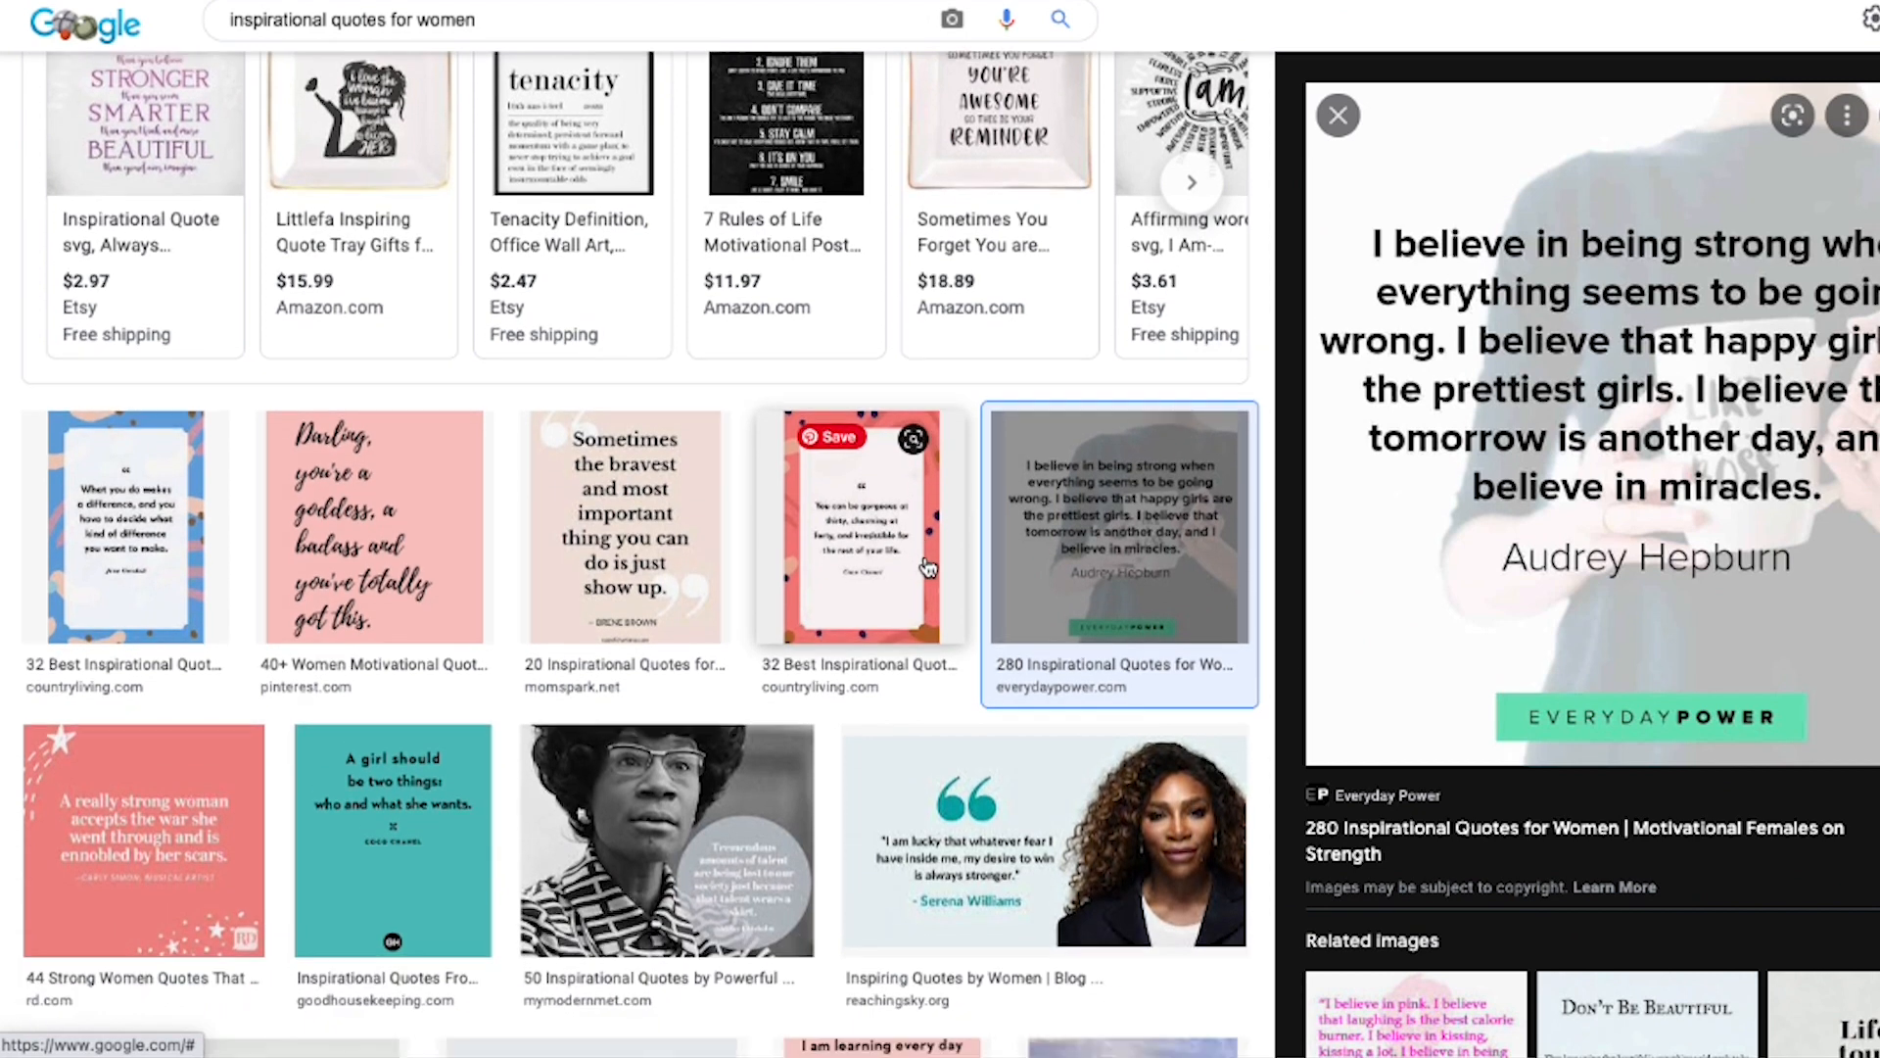
scroll(927, 568, down, 3)
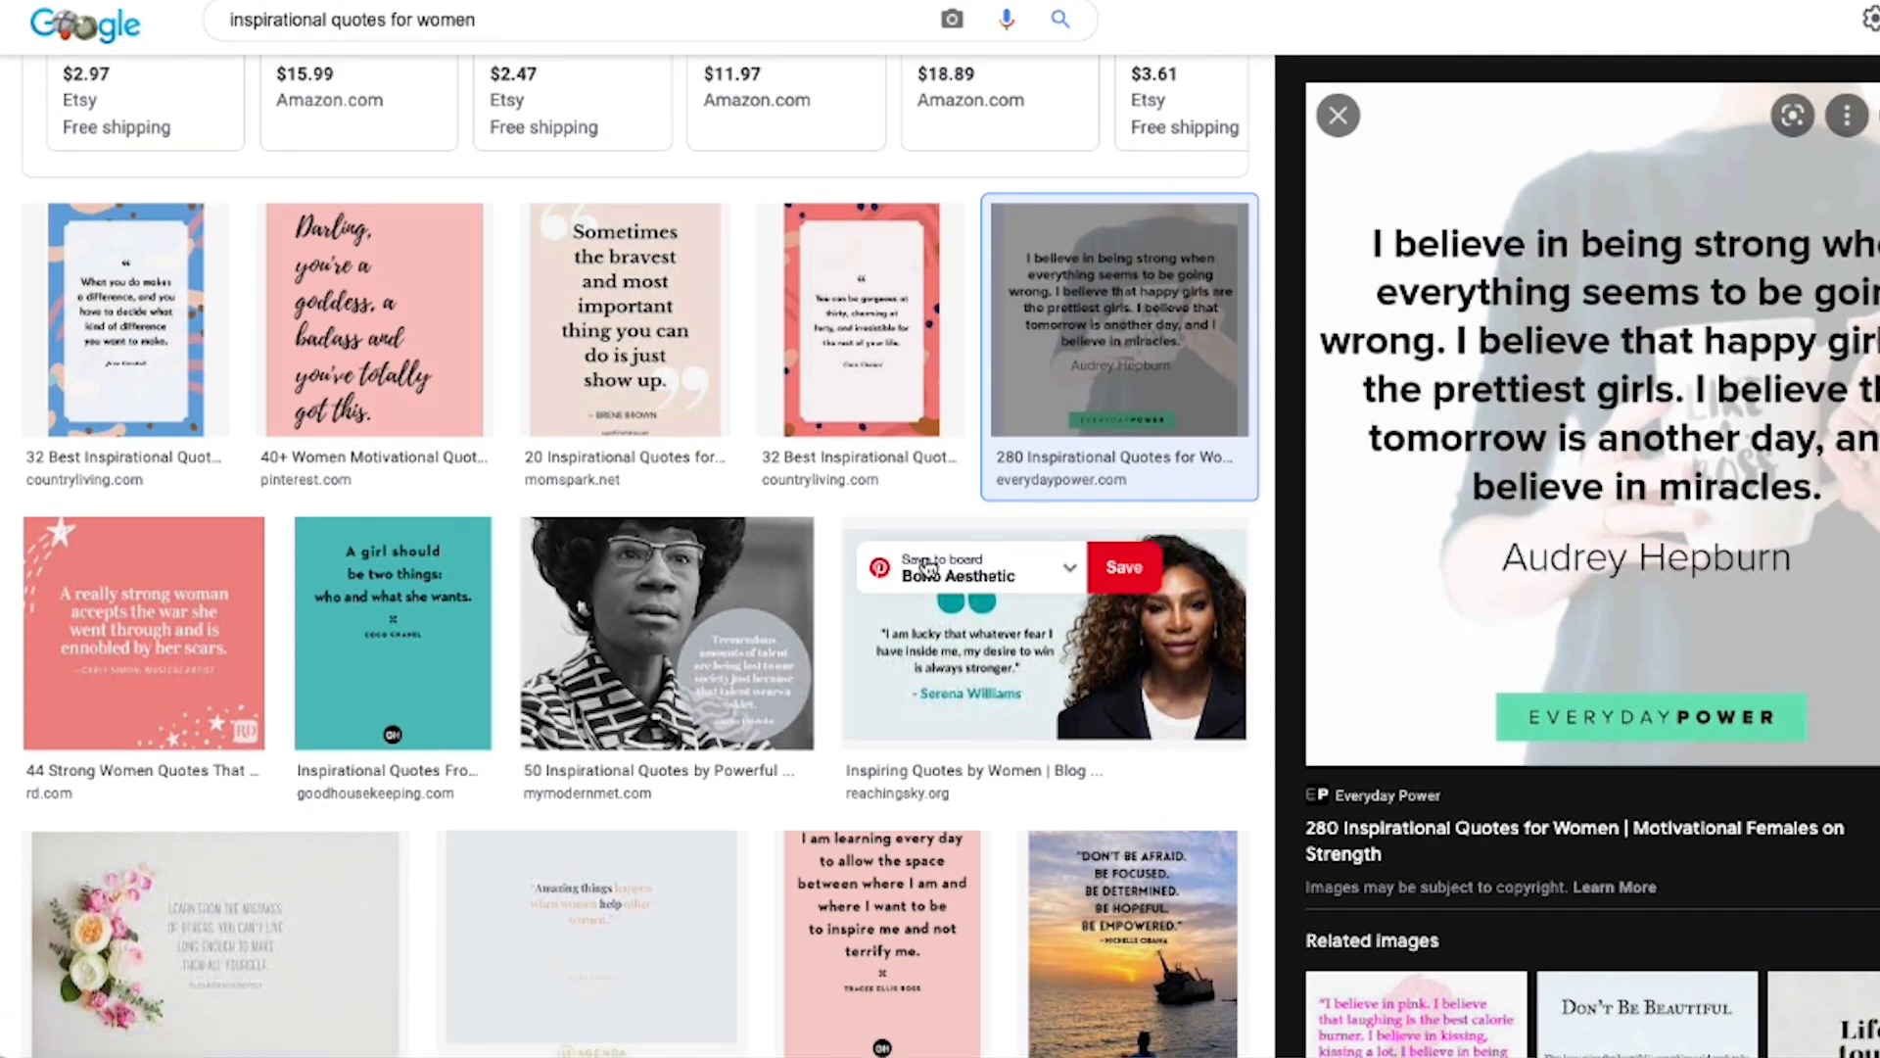
scroll(927, 568, down, 5)
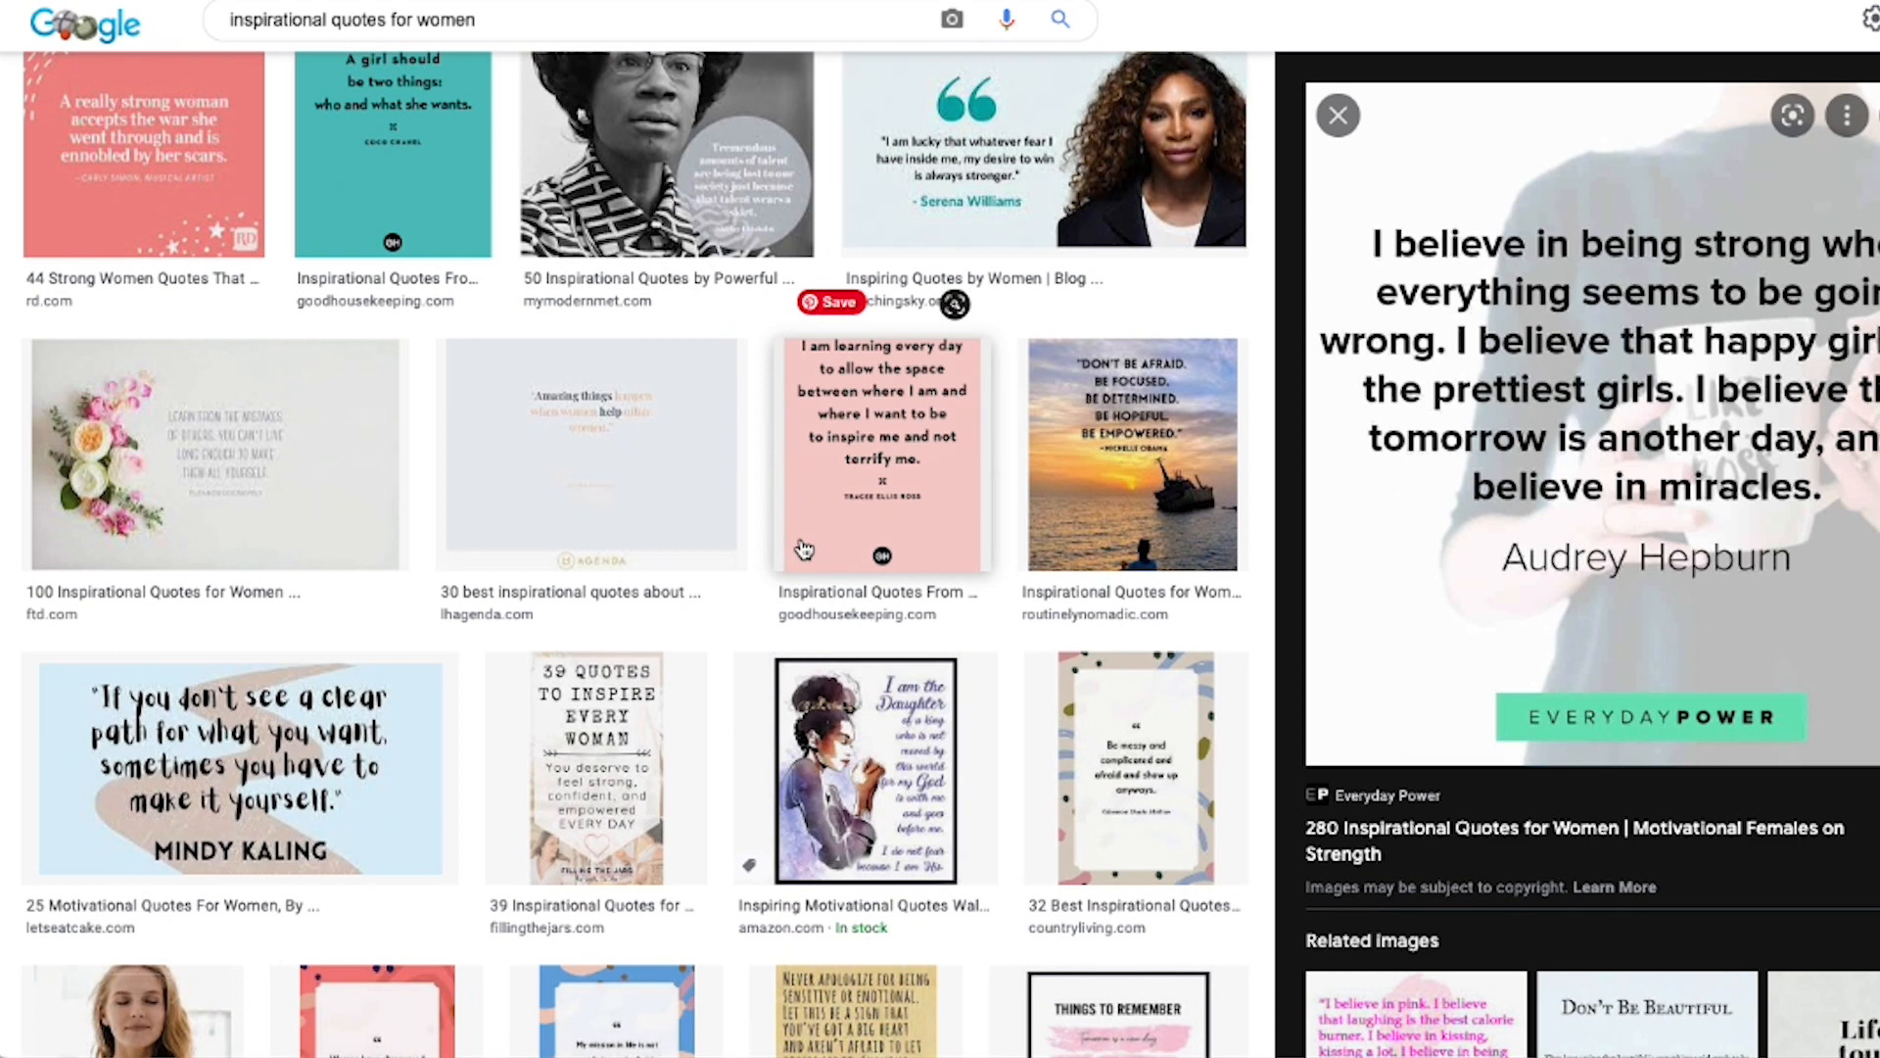
click(1579, 406)
scroll(587, 397, down, 4)
scroll(585, 389, down, 10)
drag(359, 424, 1136, 519)
key(super+c)
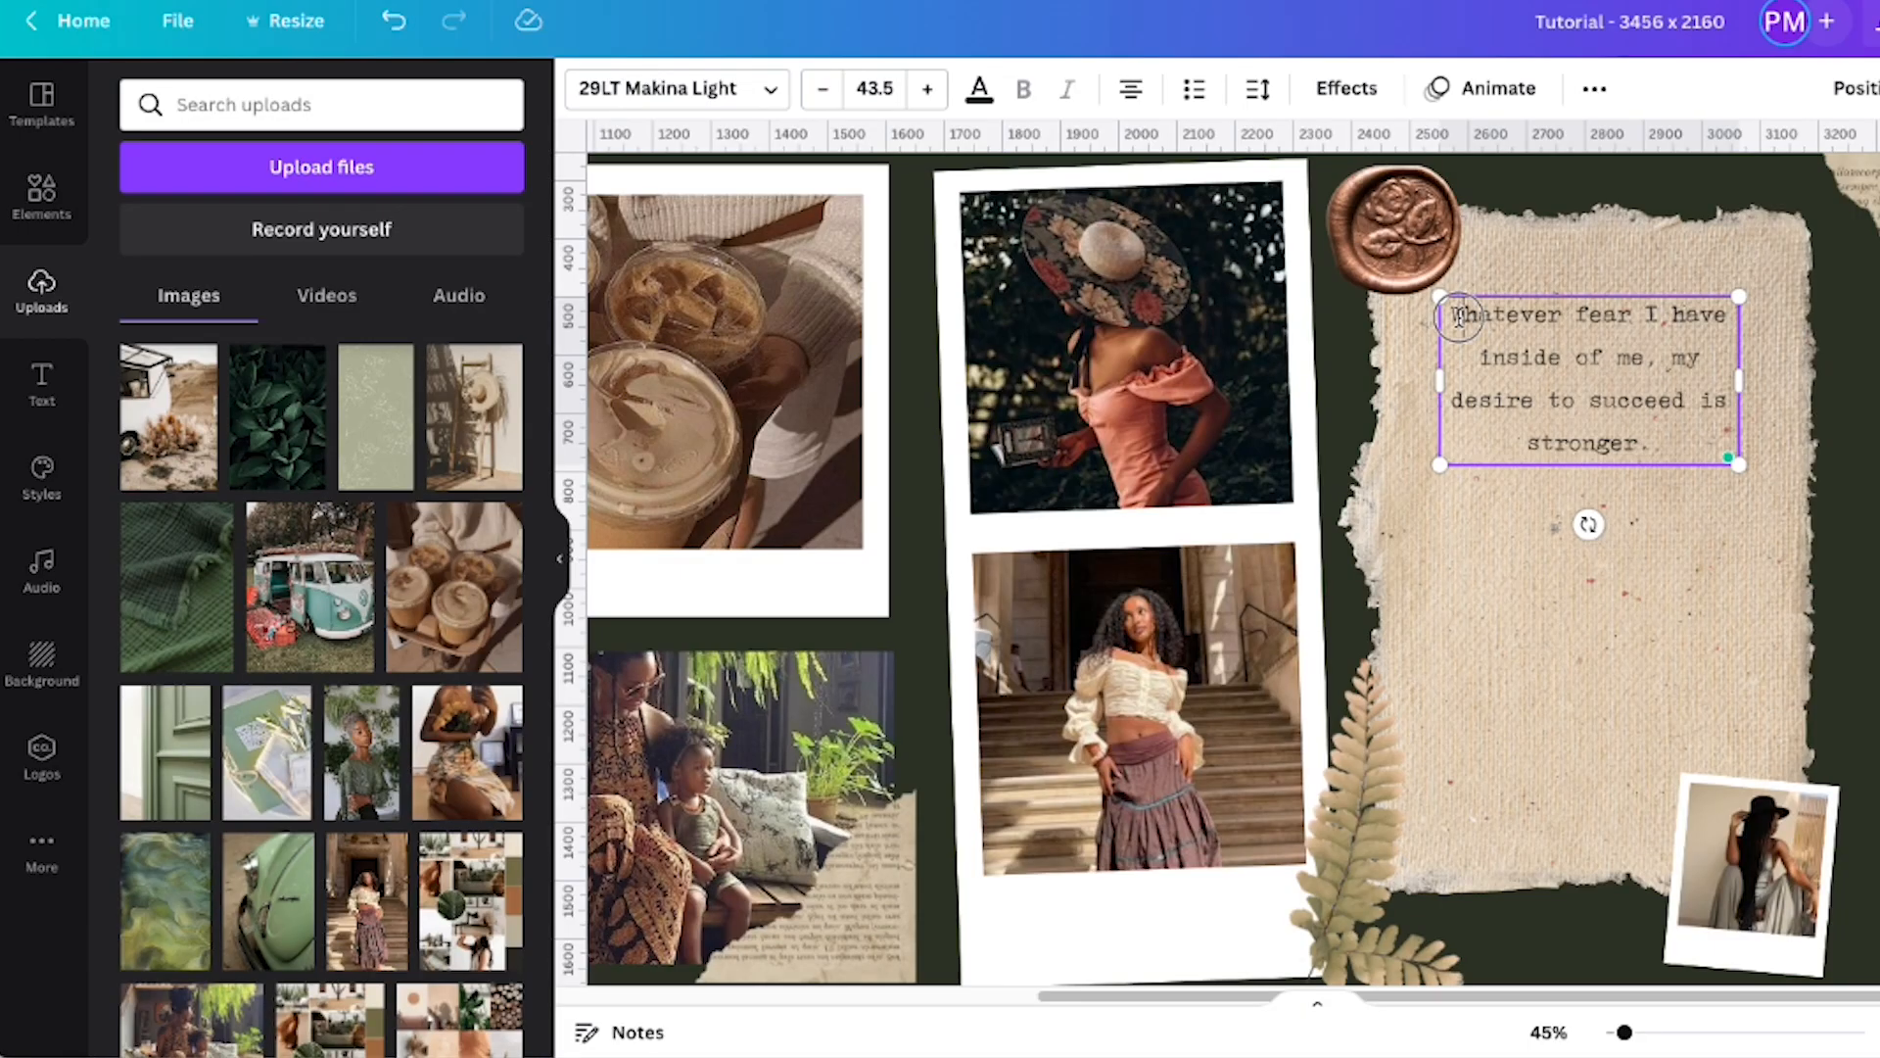
Replace the text on the torn paper with the copied Audrey Hepburn quote and remove the stray W before it
triple_click(1459, 315)
right_click(1528, 357)
click(1623, 538)
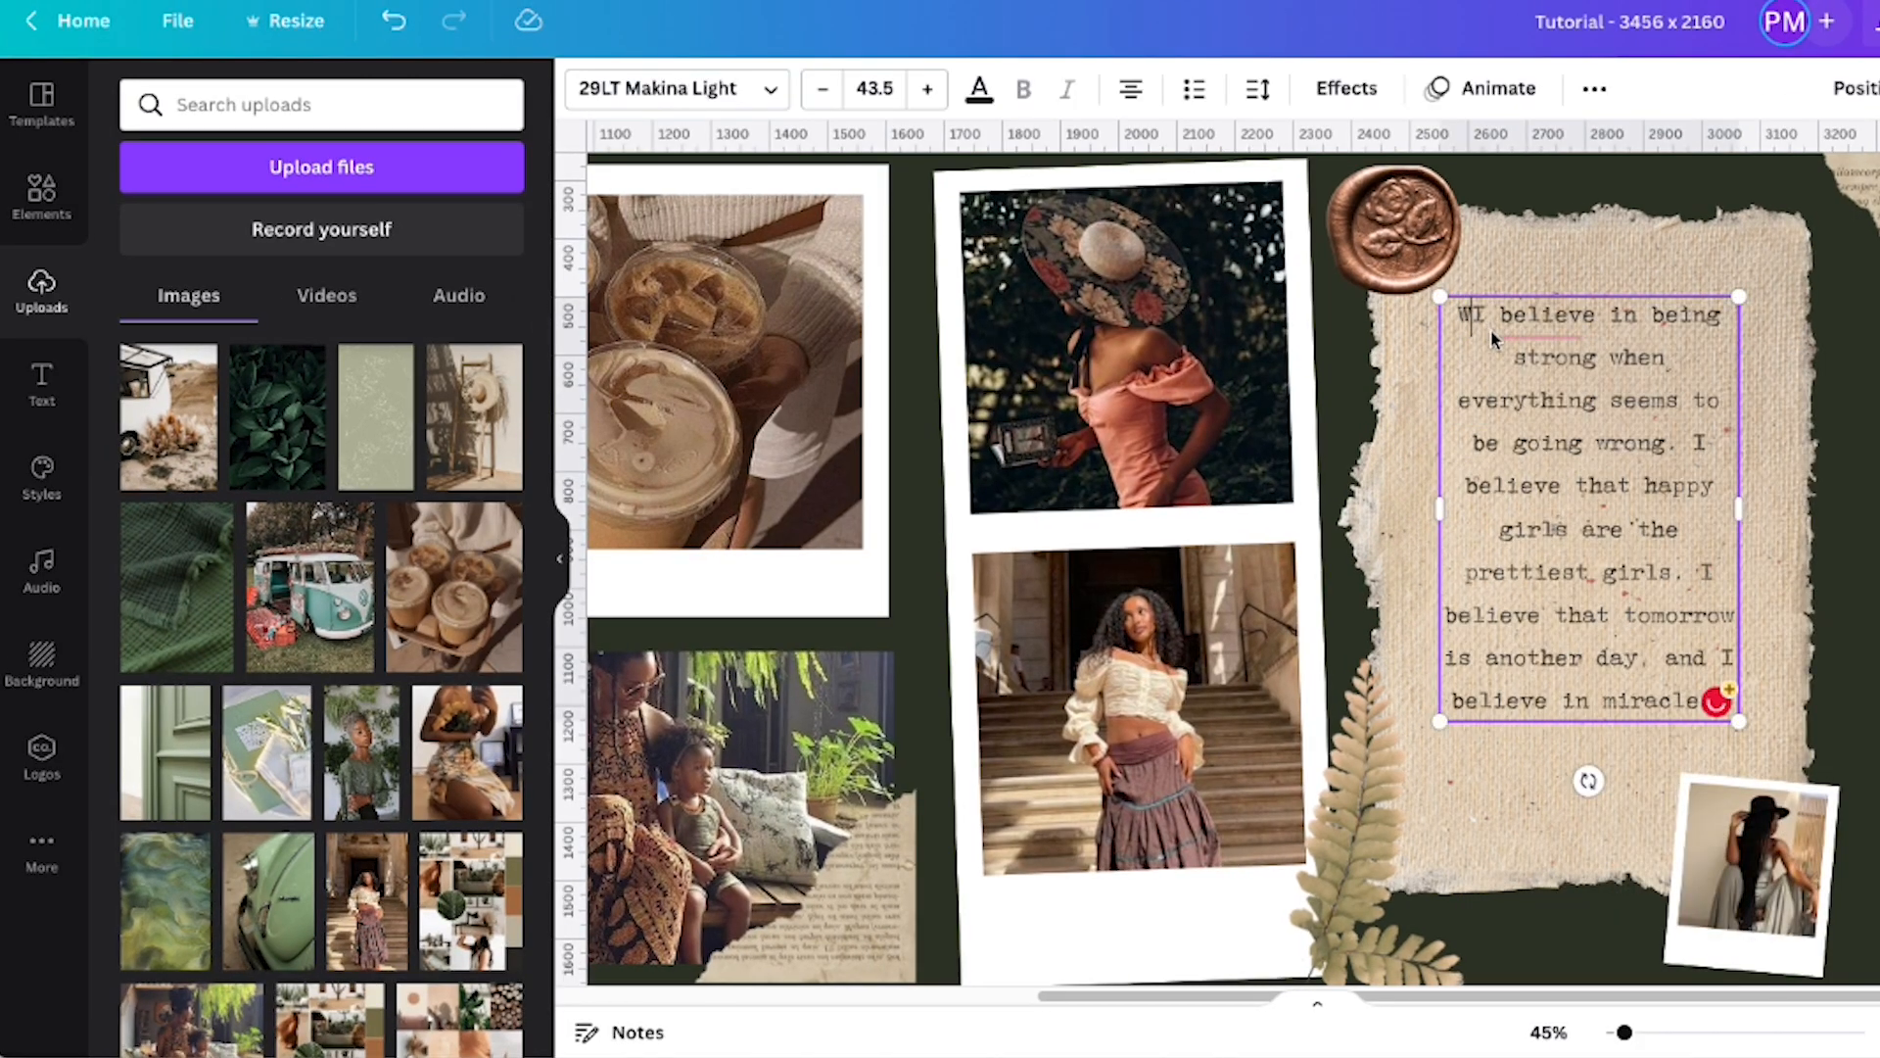
click(1861, 501)
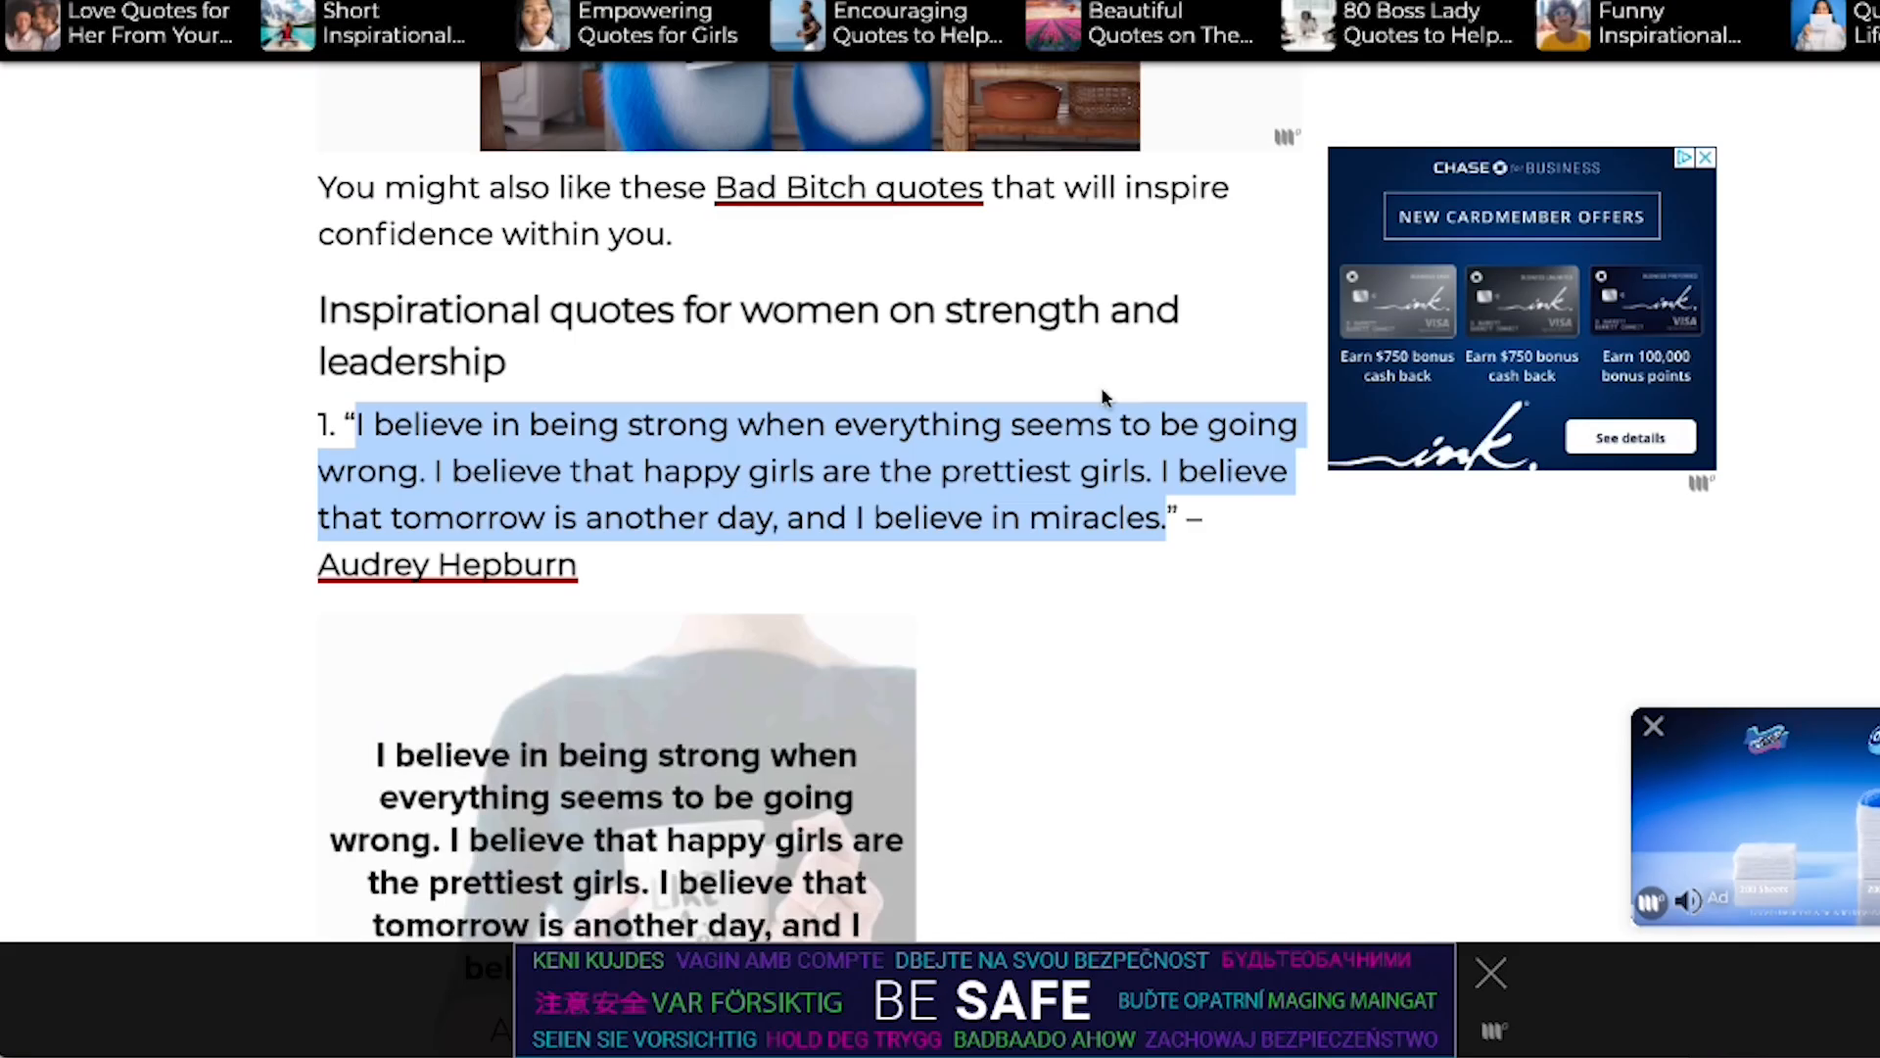
Copy the author's name from the quote page and add "~Audrey Hepburn" as separate text below the quote
click(336, 554)
right_click(340, 555)
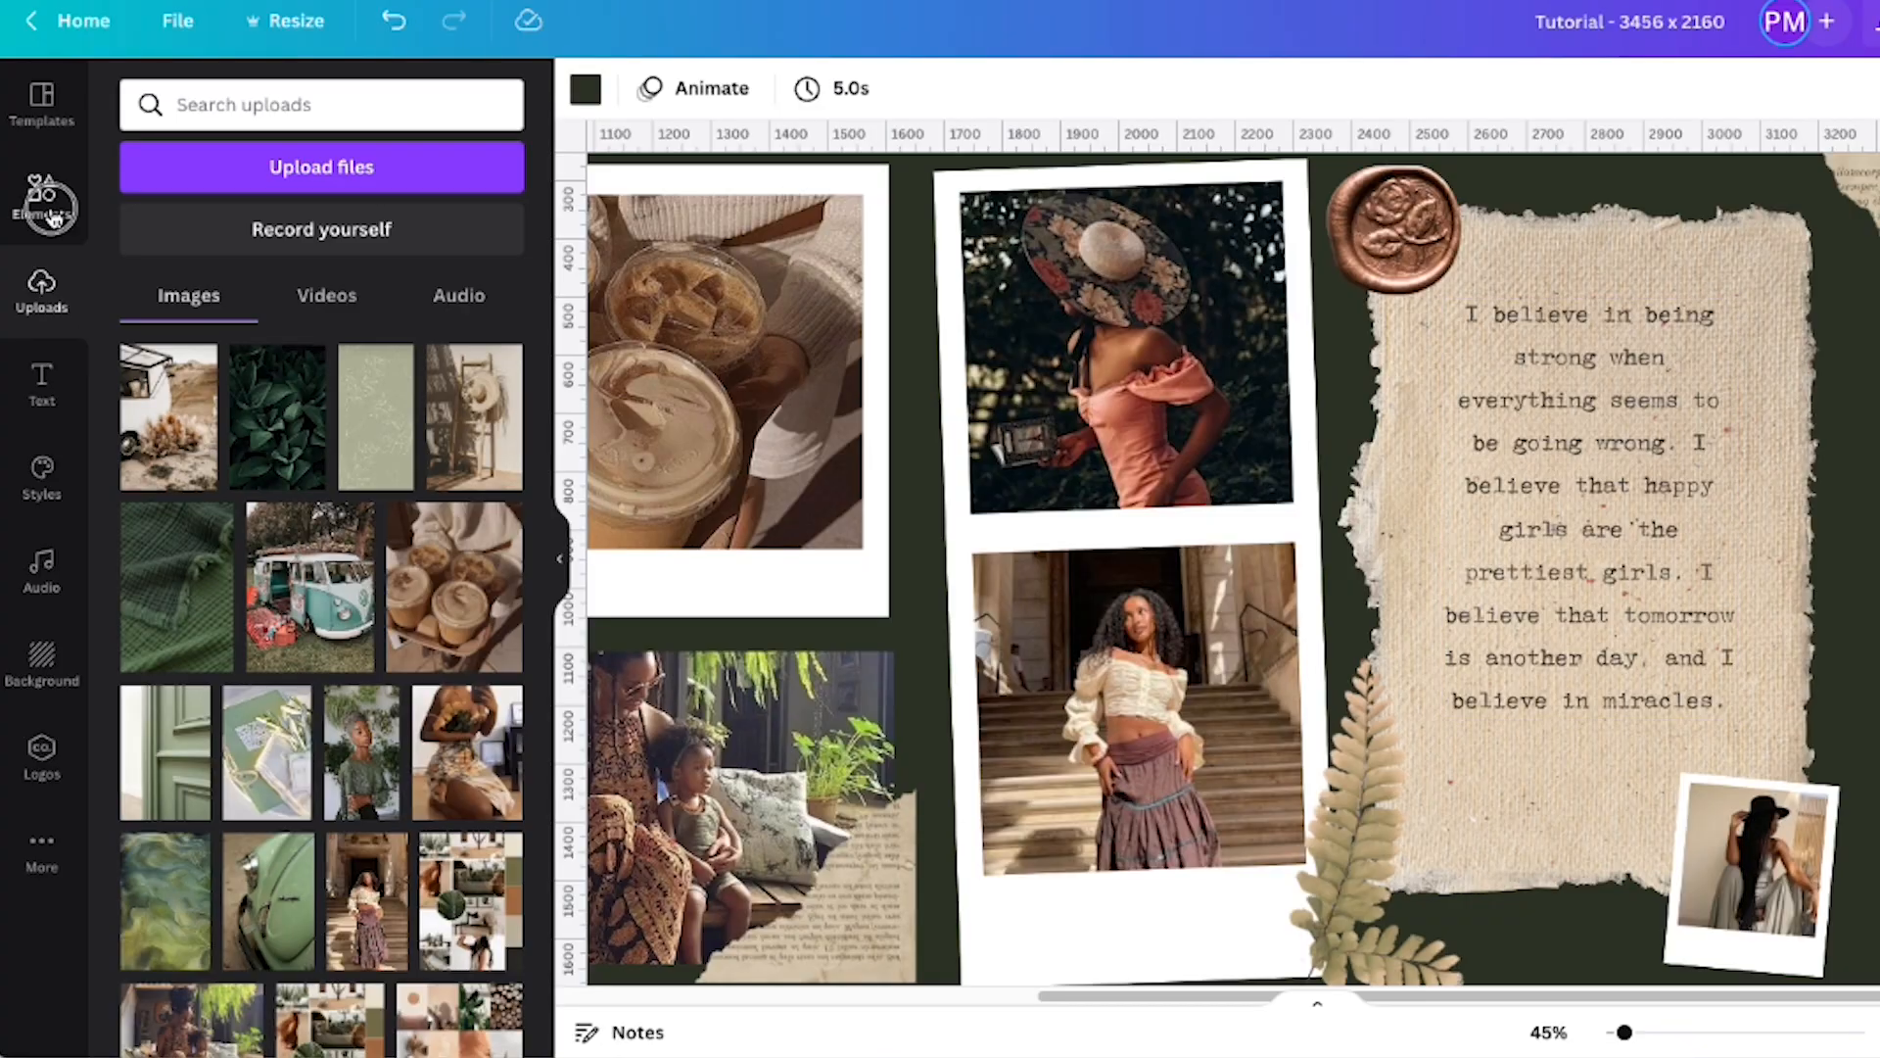
click(51, 209)
click(1515, 639)
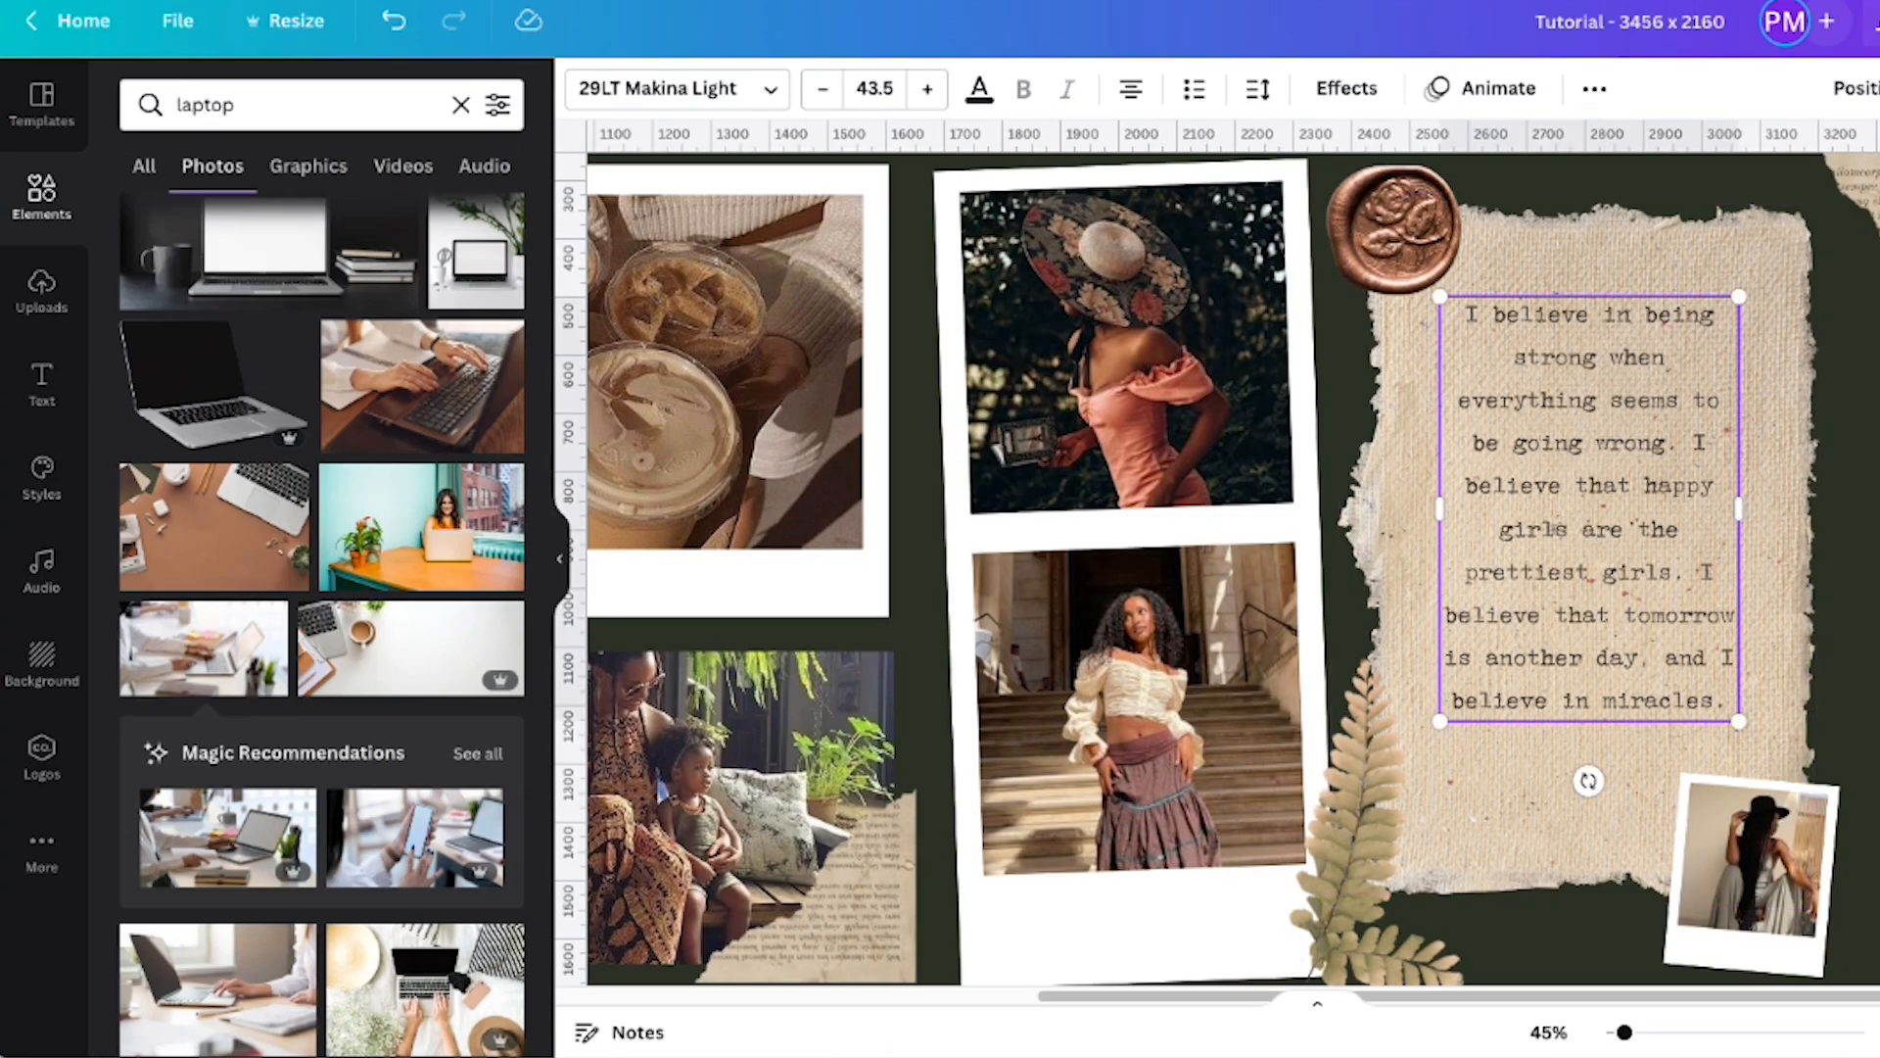
drag(1549, 492, 1541, 619)
double_click(1540, 619)
right_click(1438, 470)
click(1381, 567)
drag(1457, 419, 1457, 739)
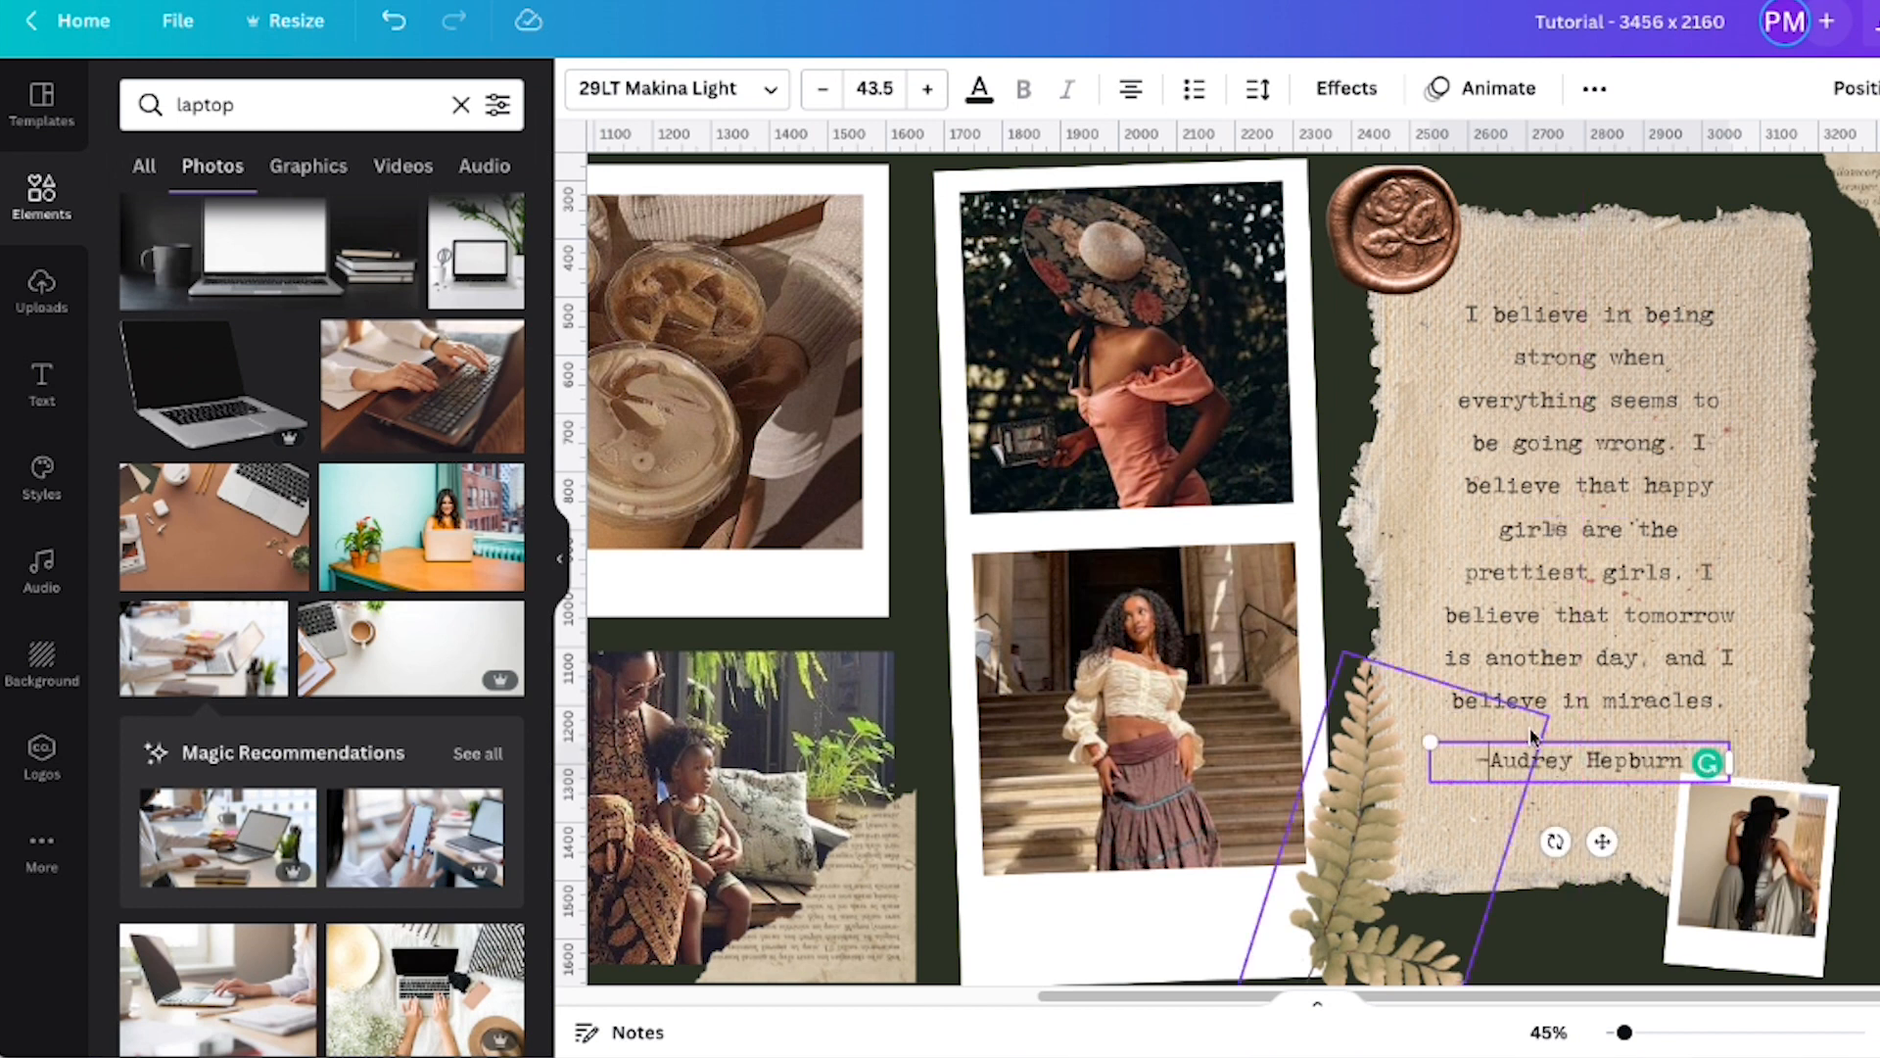
Enlarge the quote to fill more of the torn paper, and reduce the author credit to size 33.6 directly beneath it
drag(1576, 771, 1625, 760)
drag(1481, 732, 1548, 741)
click(1587, 686)
drag(1440, 722, 1401, 772)
drag(1573, 621, 1583, 520)
drag(1662, 753, 1601, 822)
drag(1624, 557, 1625, 663)
drag(1623, 823, 1584, 791)
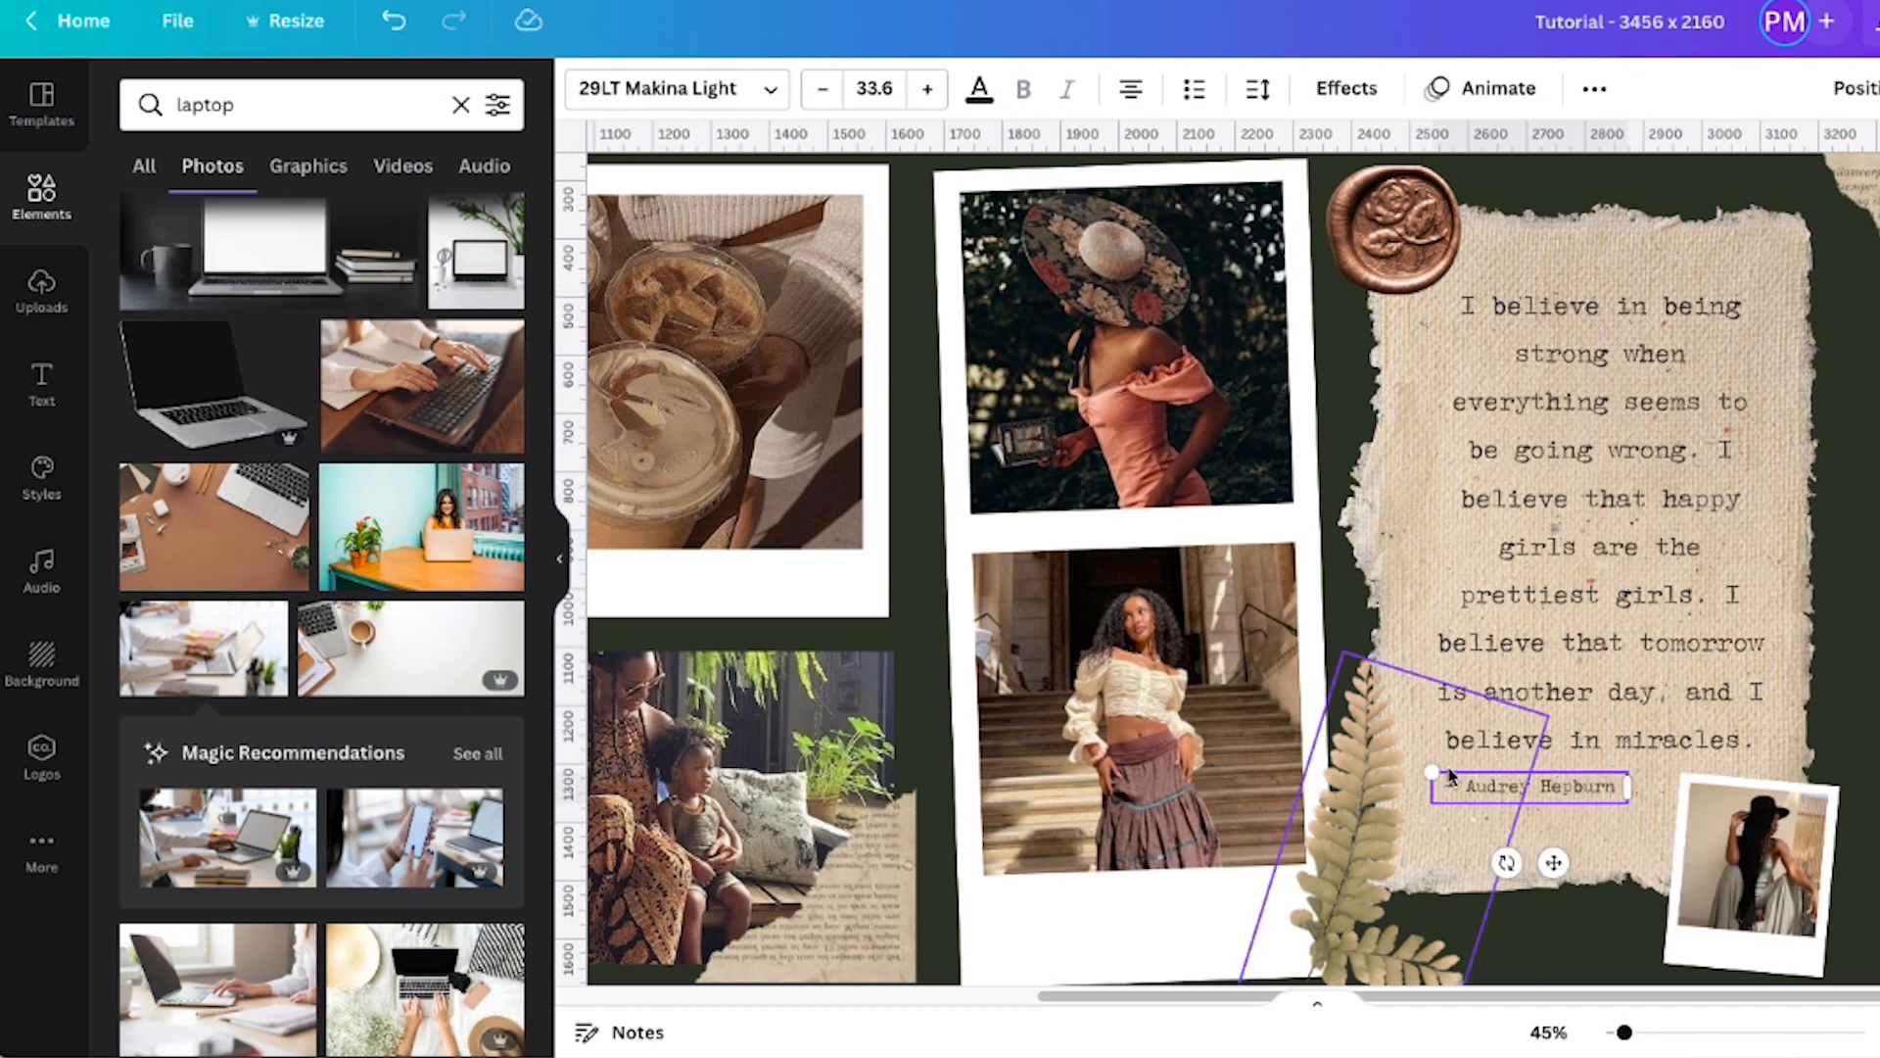
key(Escape)
Switch to the Desktop Wallpaper Idea File and copy all elements of the page with the Softwares box and June 2024 calendar
drag(1623, 1032, 1618, 1046)
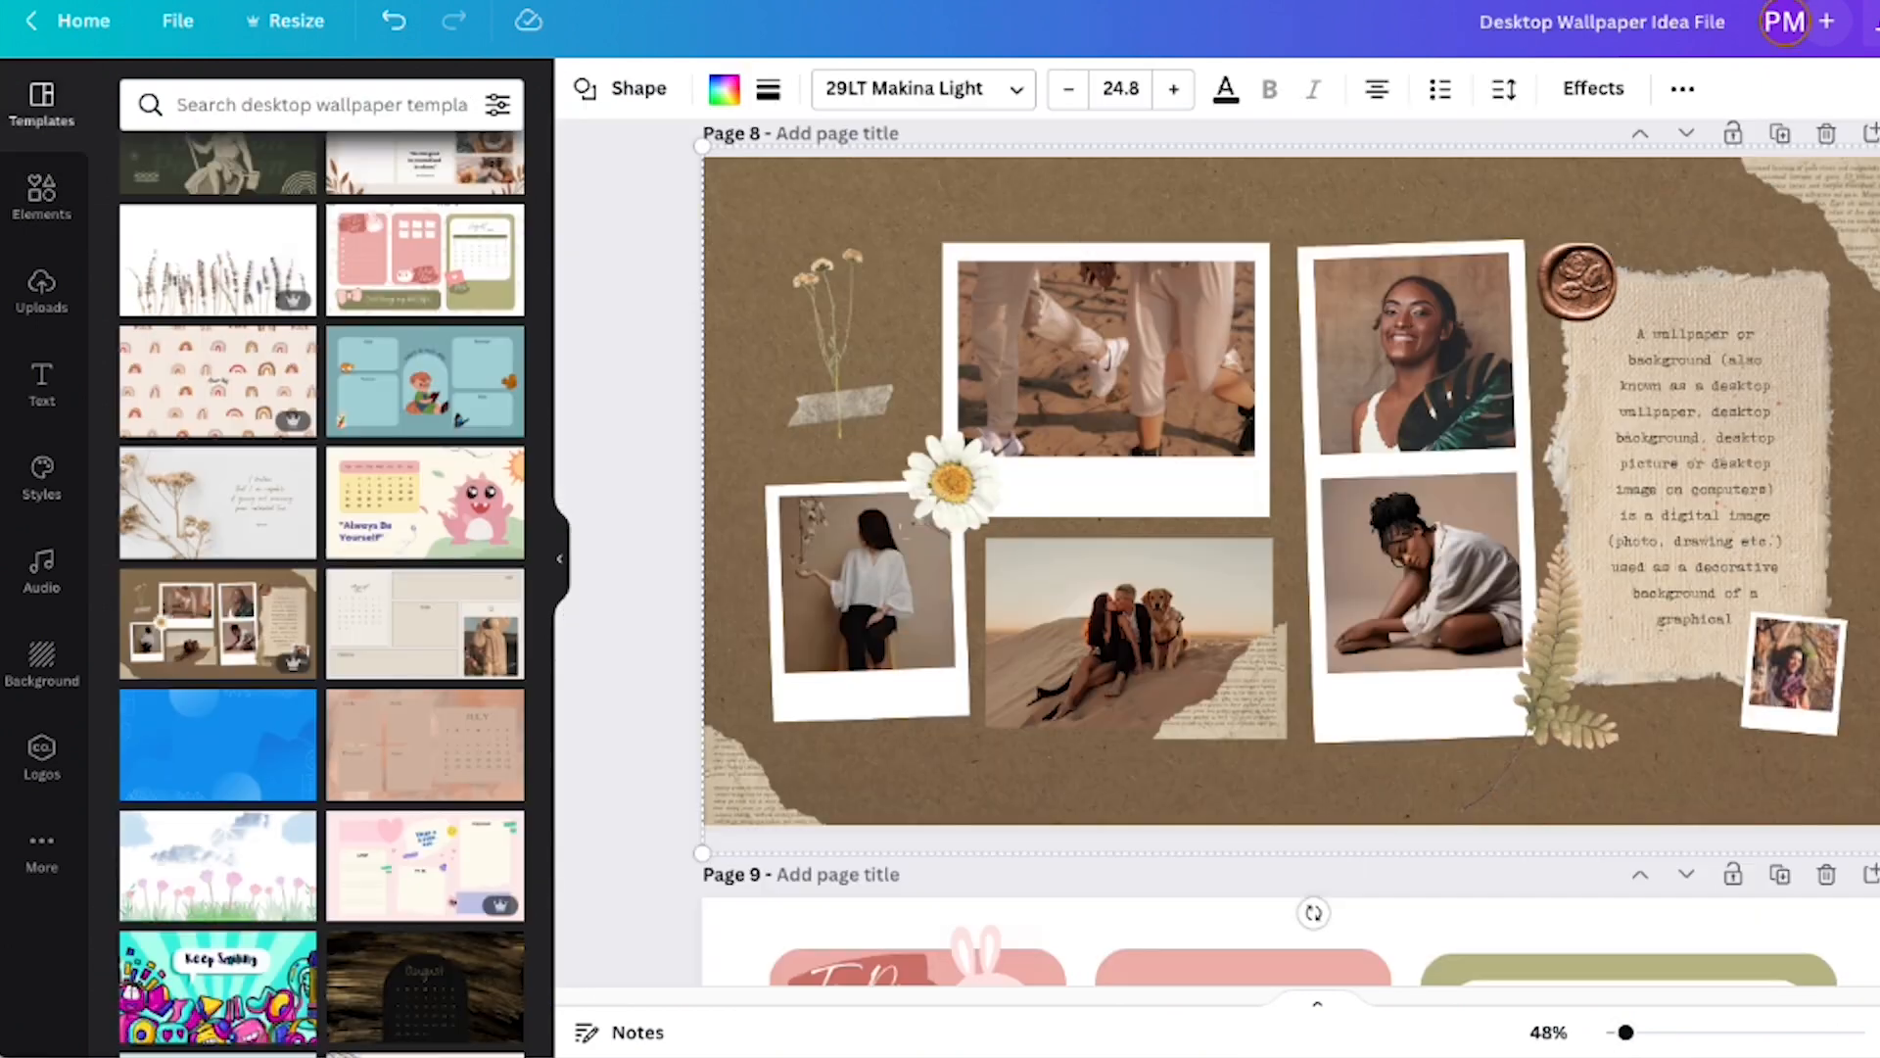
scroll(1102, 284, up, 10)
scroll(1102, 284, up, 20)
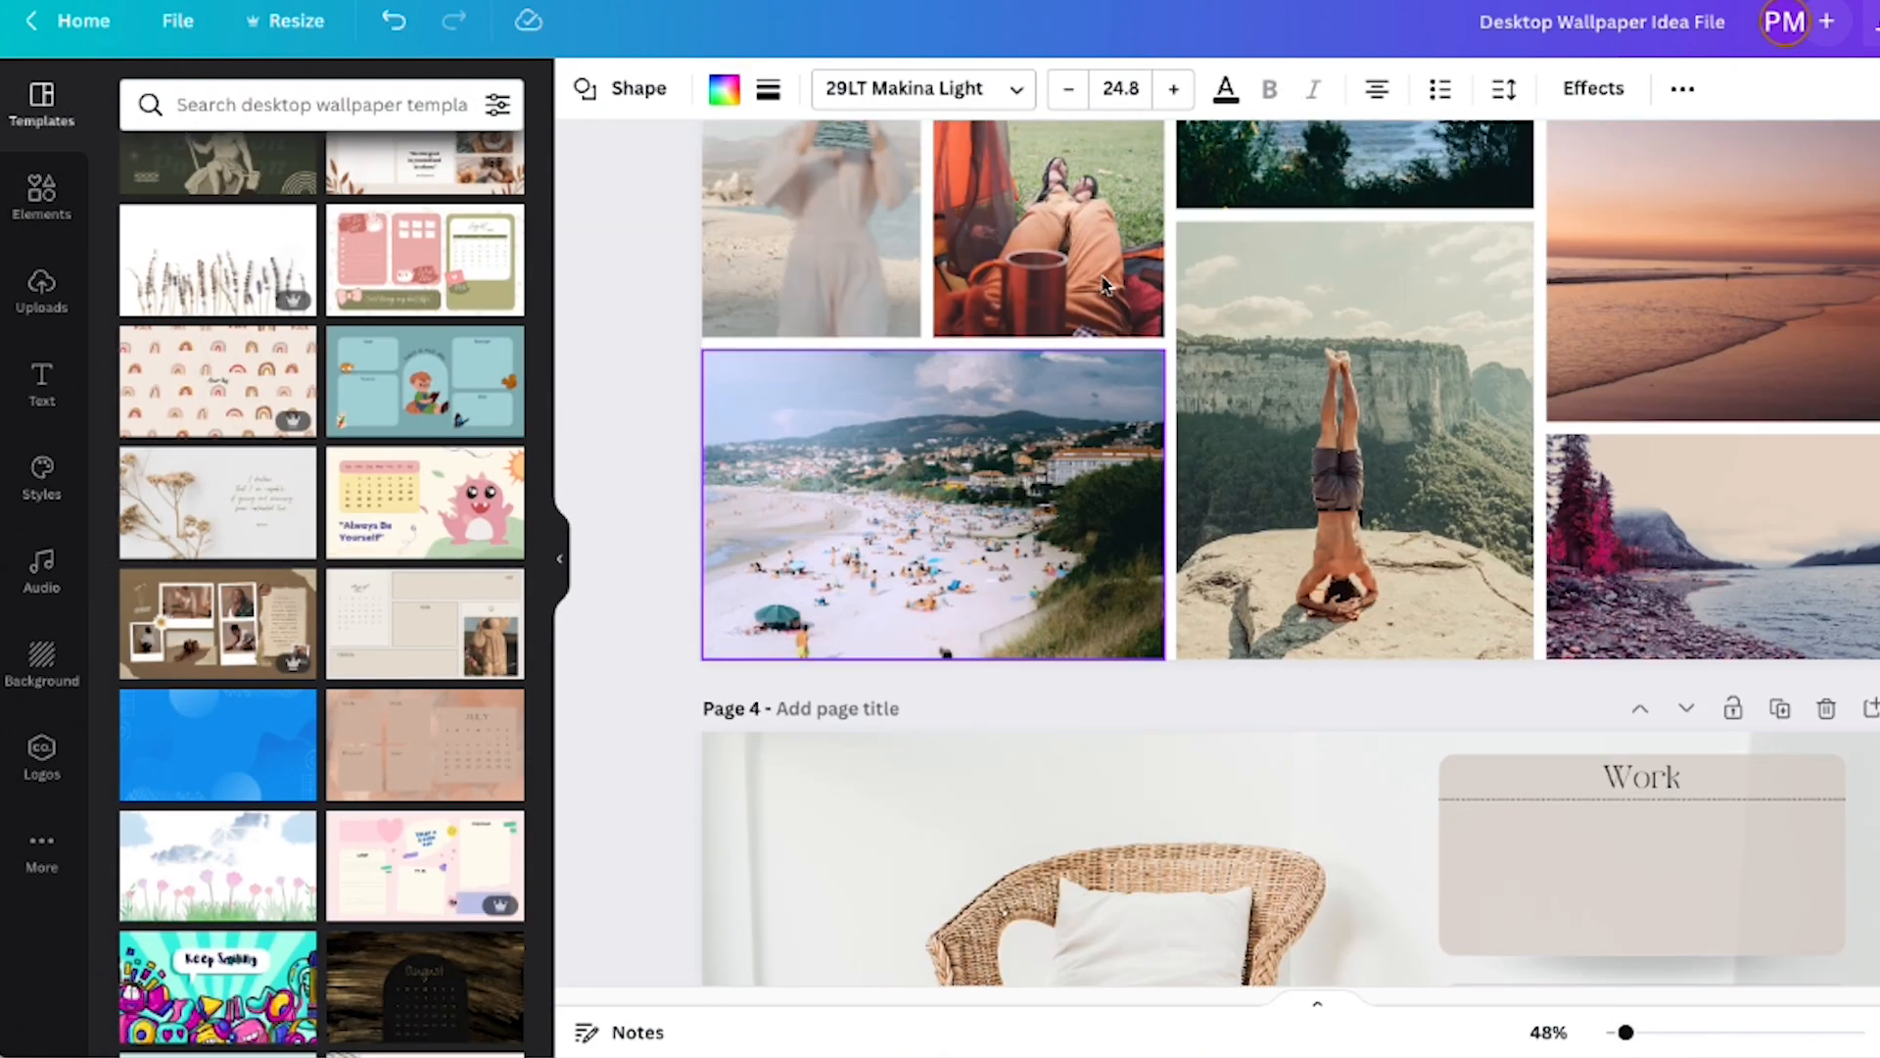
scroll(1102, 284, up, 3)
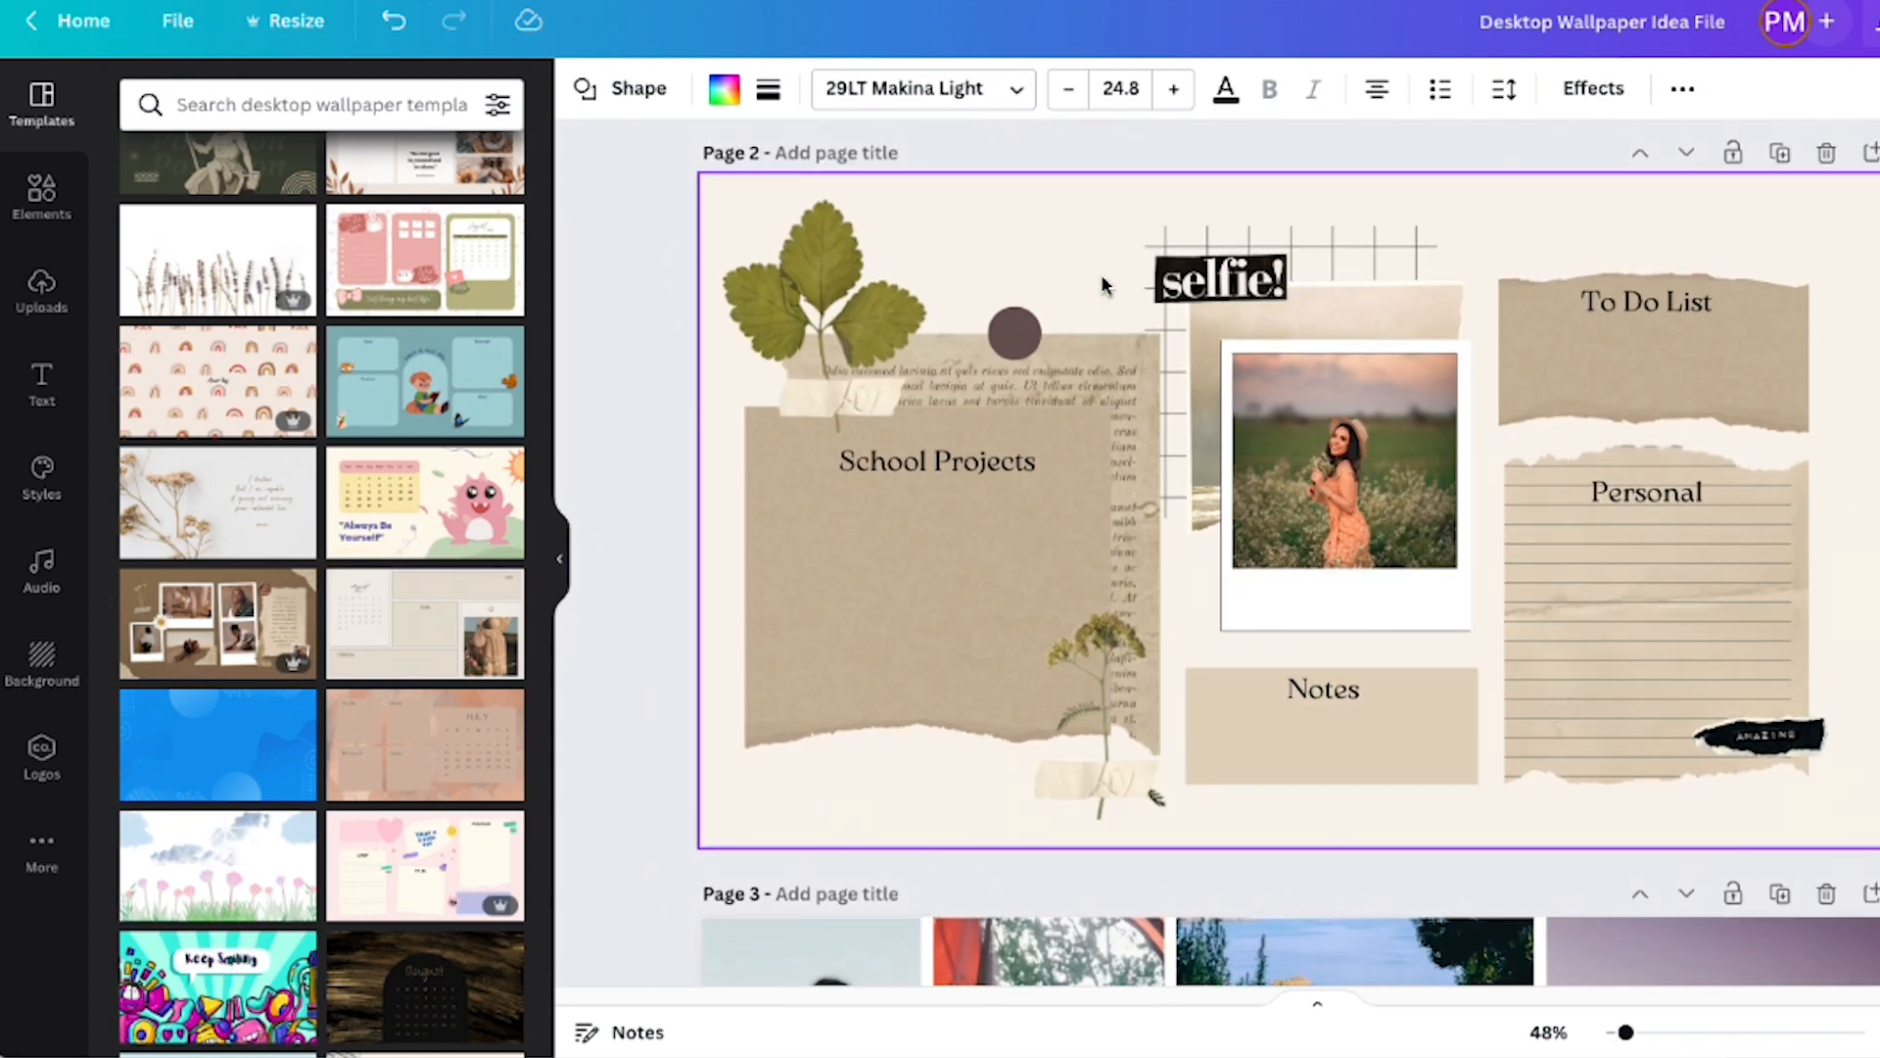
scroll(1101, 284, down, 15)
scroll(1102, 284, down, 7)
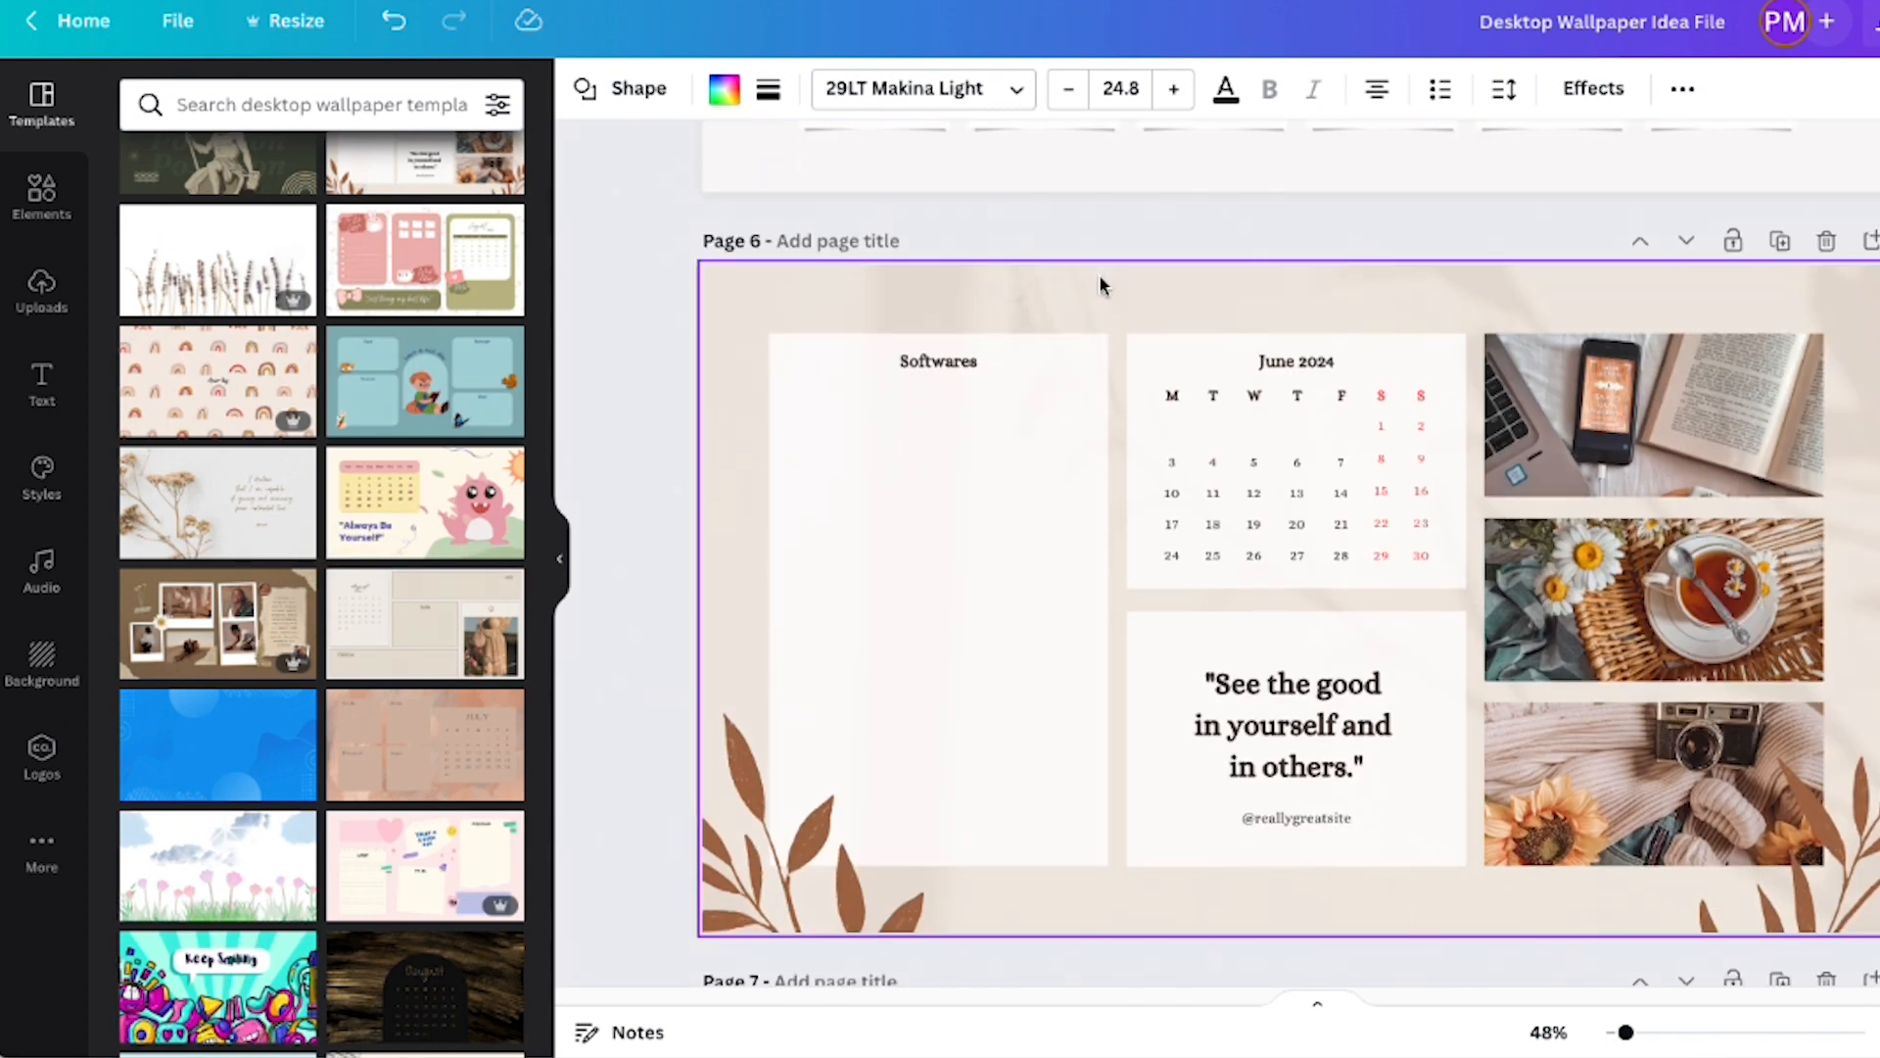
drag(601, 341, 1861, 955)
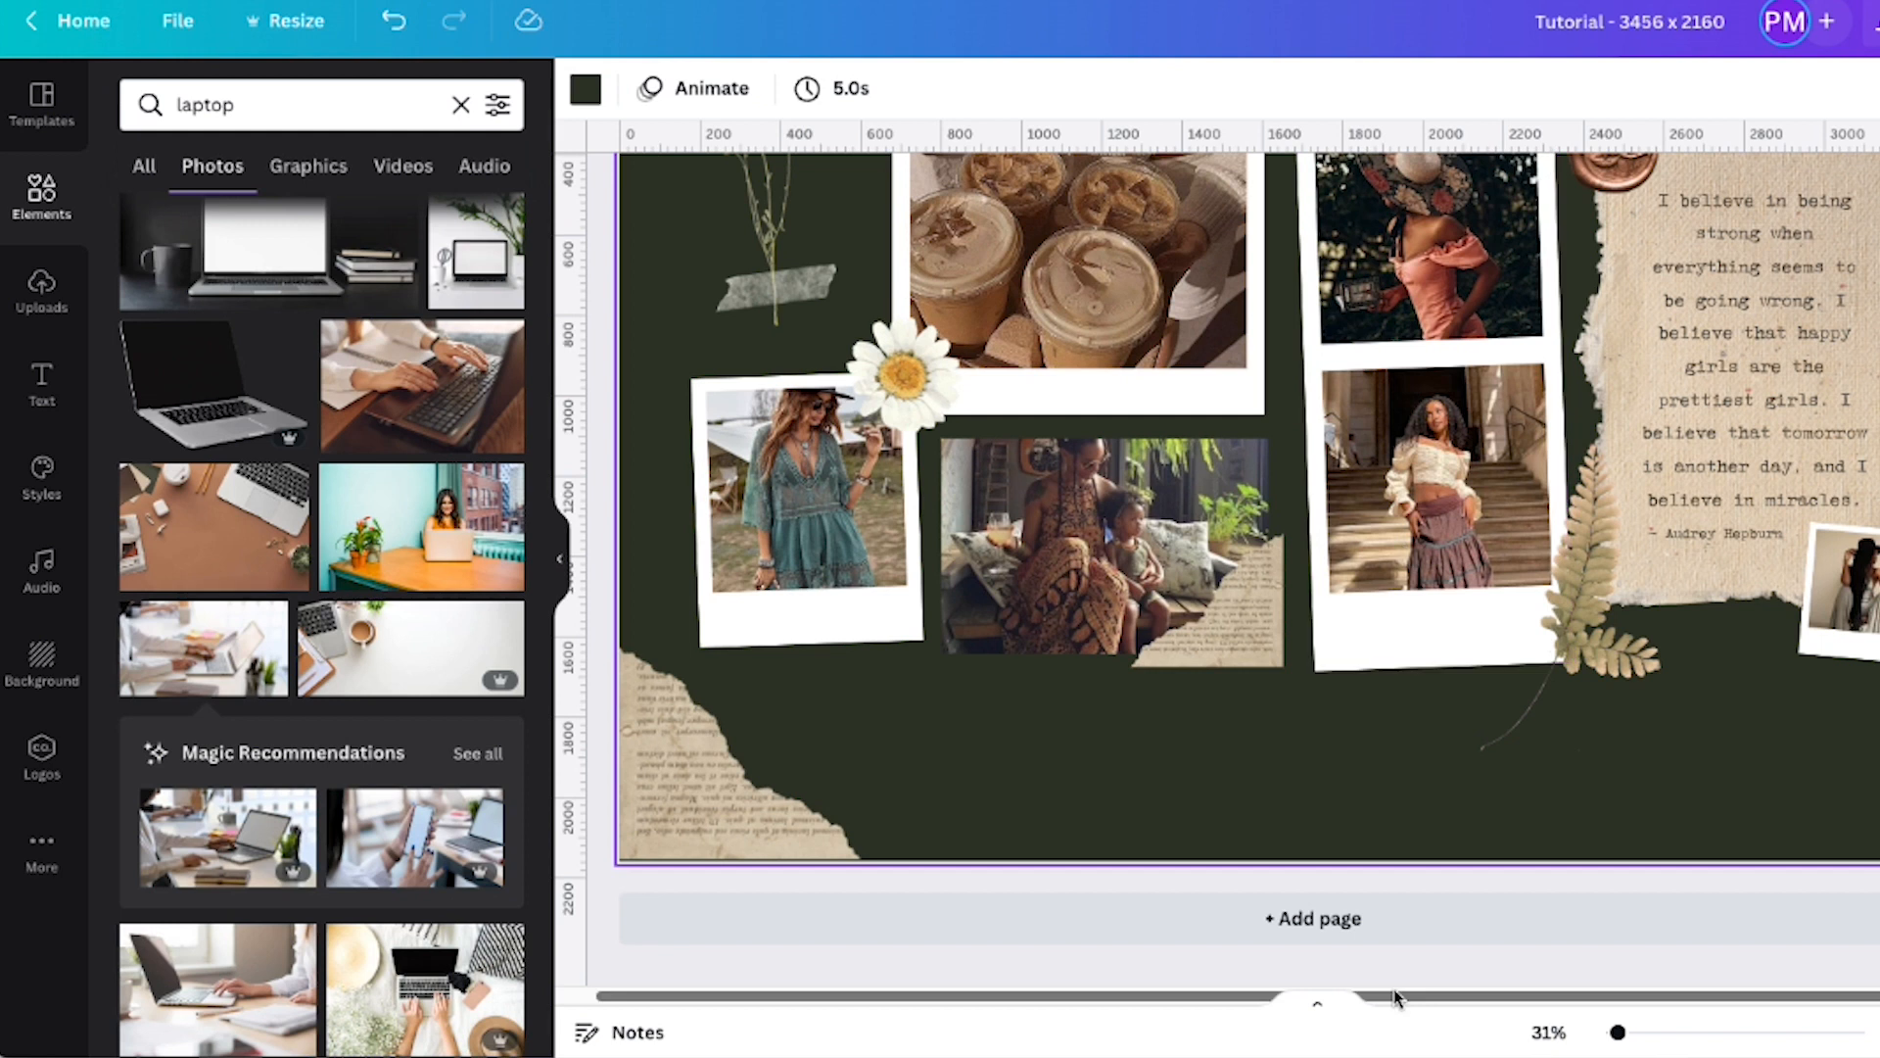
Paste the copied calendar layout onto a new dark green page 4 in the Tutorial file, then scale and position it to fit
right_click(720, 252)
click(797, 340)
drag(1115, 298, 1200, 490)
drag(705, 773, 545, 1036)
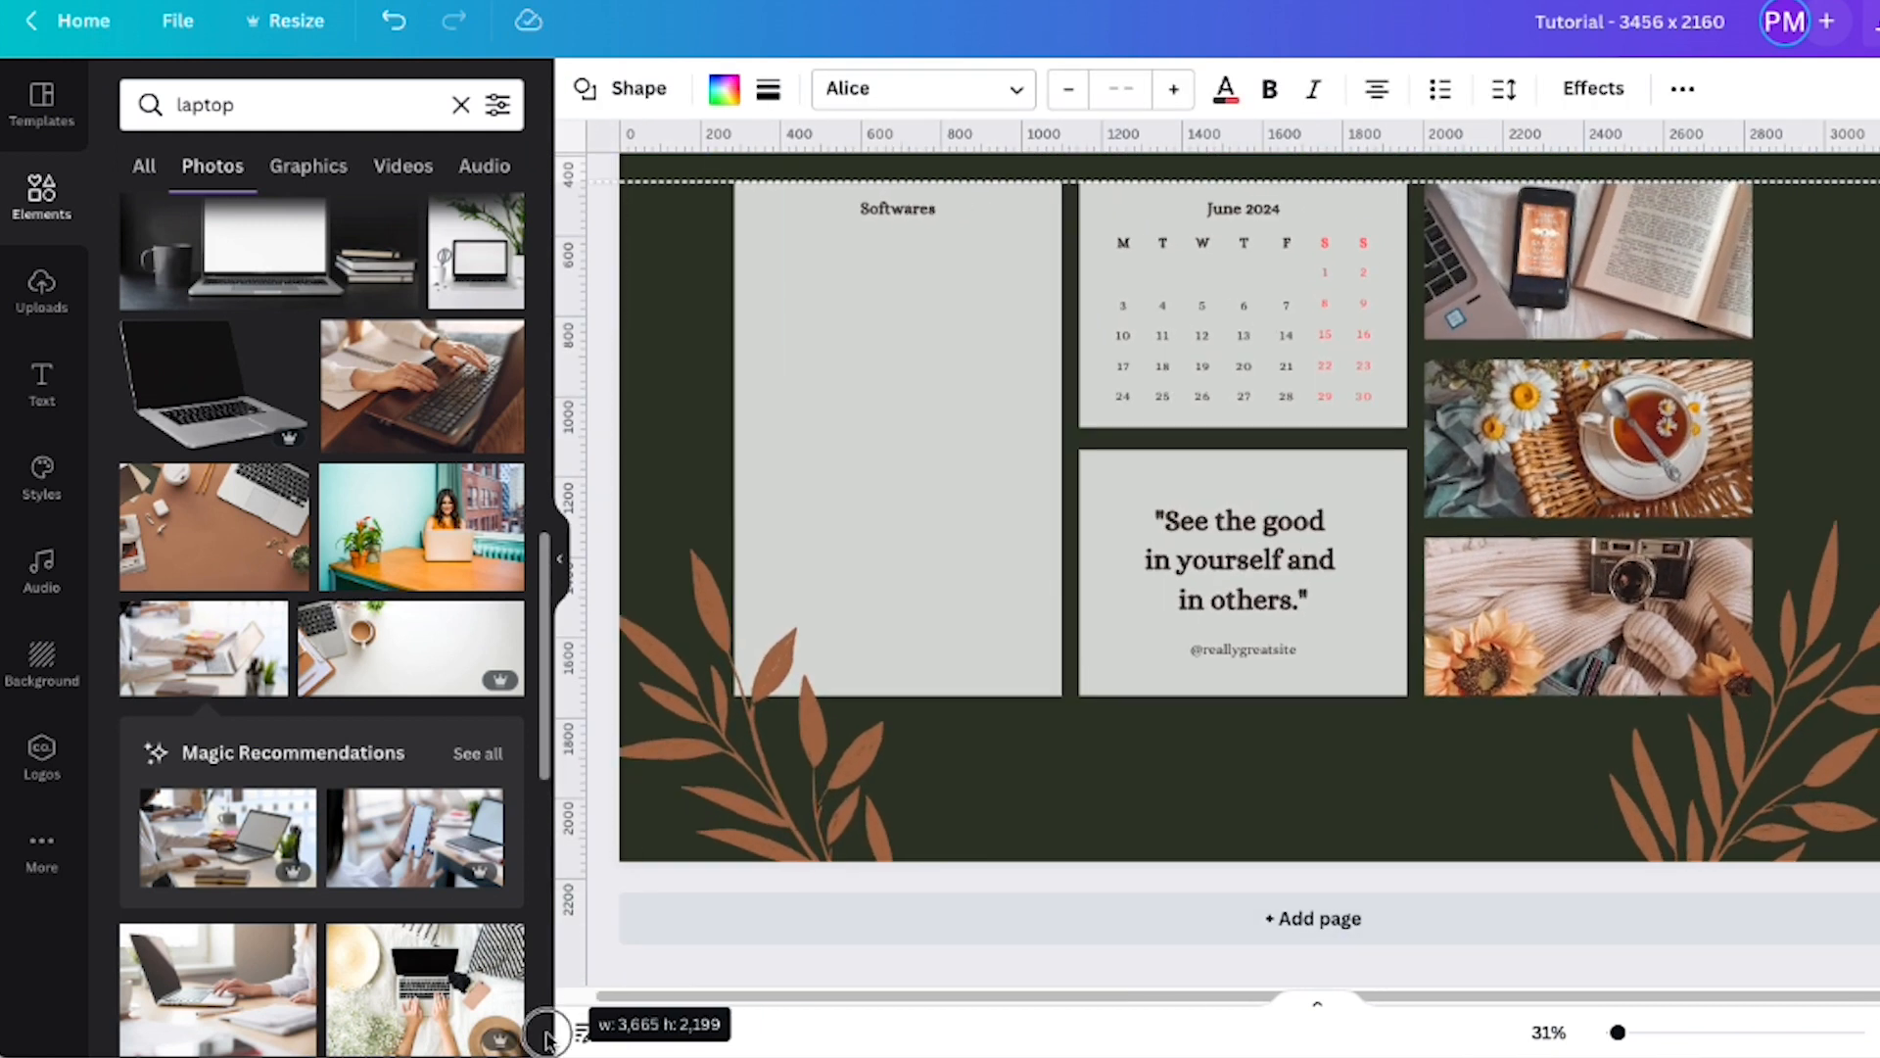
scroll(1207, 705, up, 1)
drag(1618, 1033, 1610, 1032)
drag(902, 480, 708, 364)
drag(1168, 572, 1411, 638)
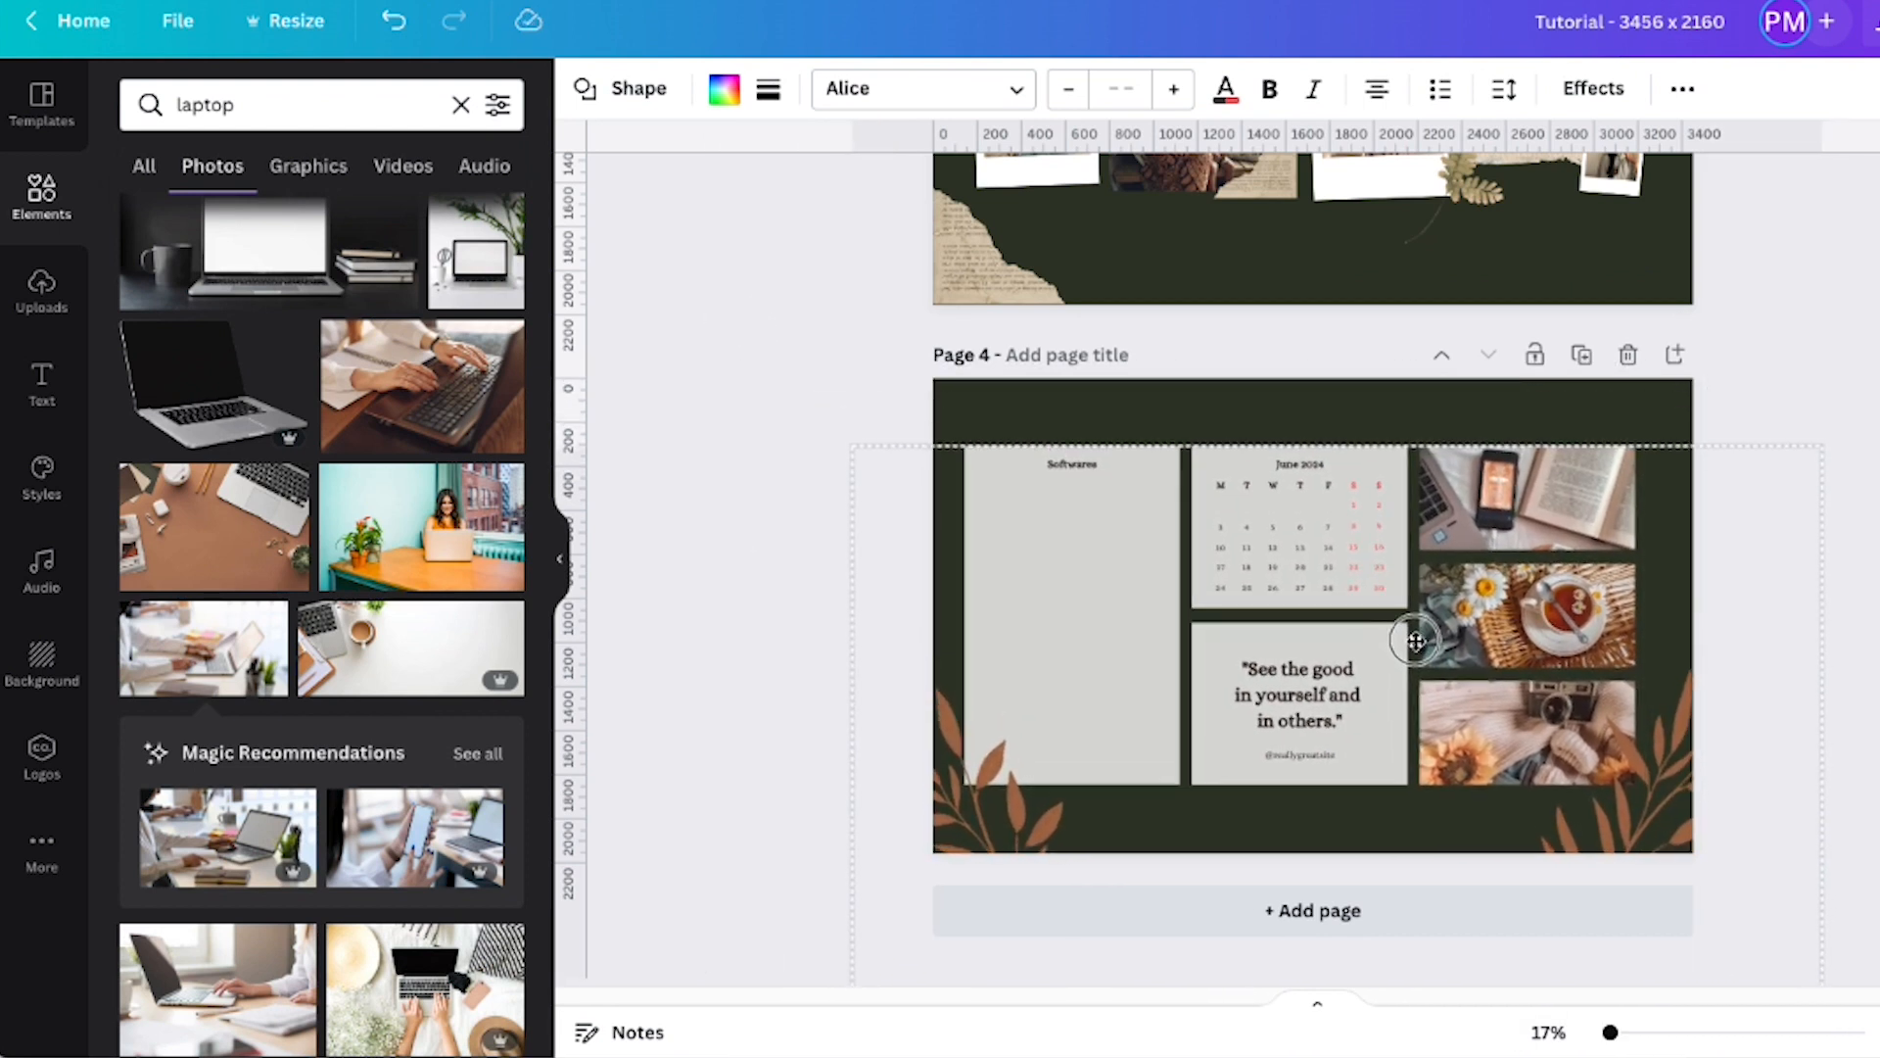
click(831, 639)
Fill page 4's three photo frames with the teal camper van, the woman in the hat and the dried grass beside the van
click(66, 293)
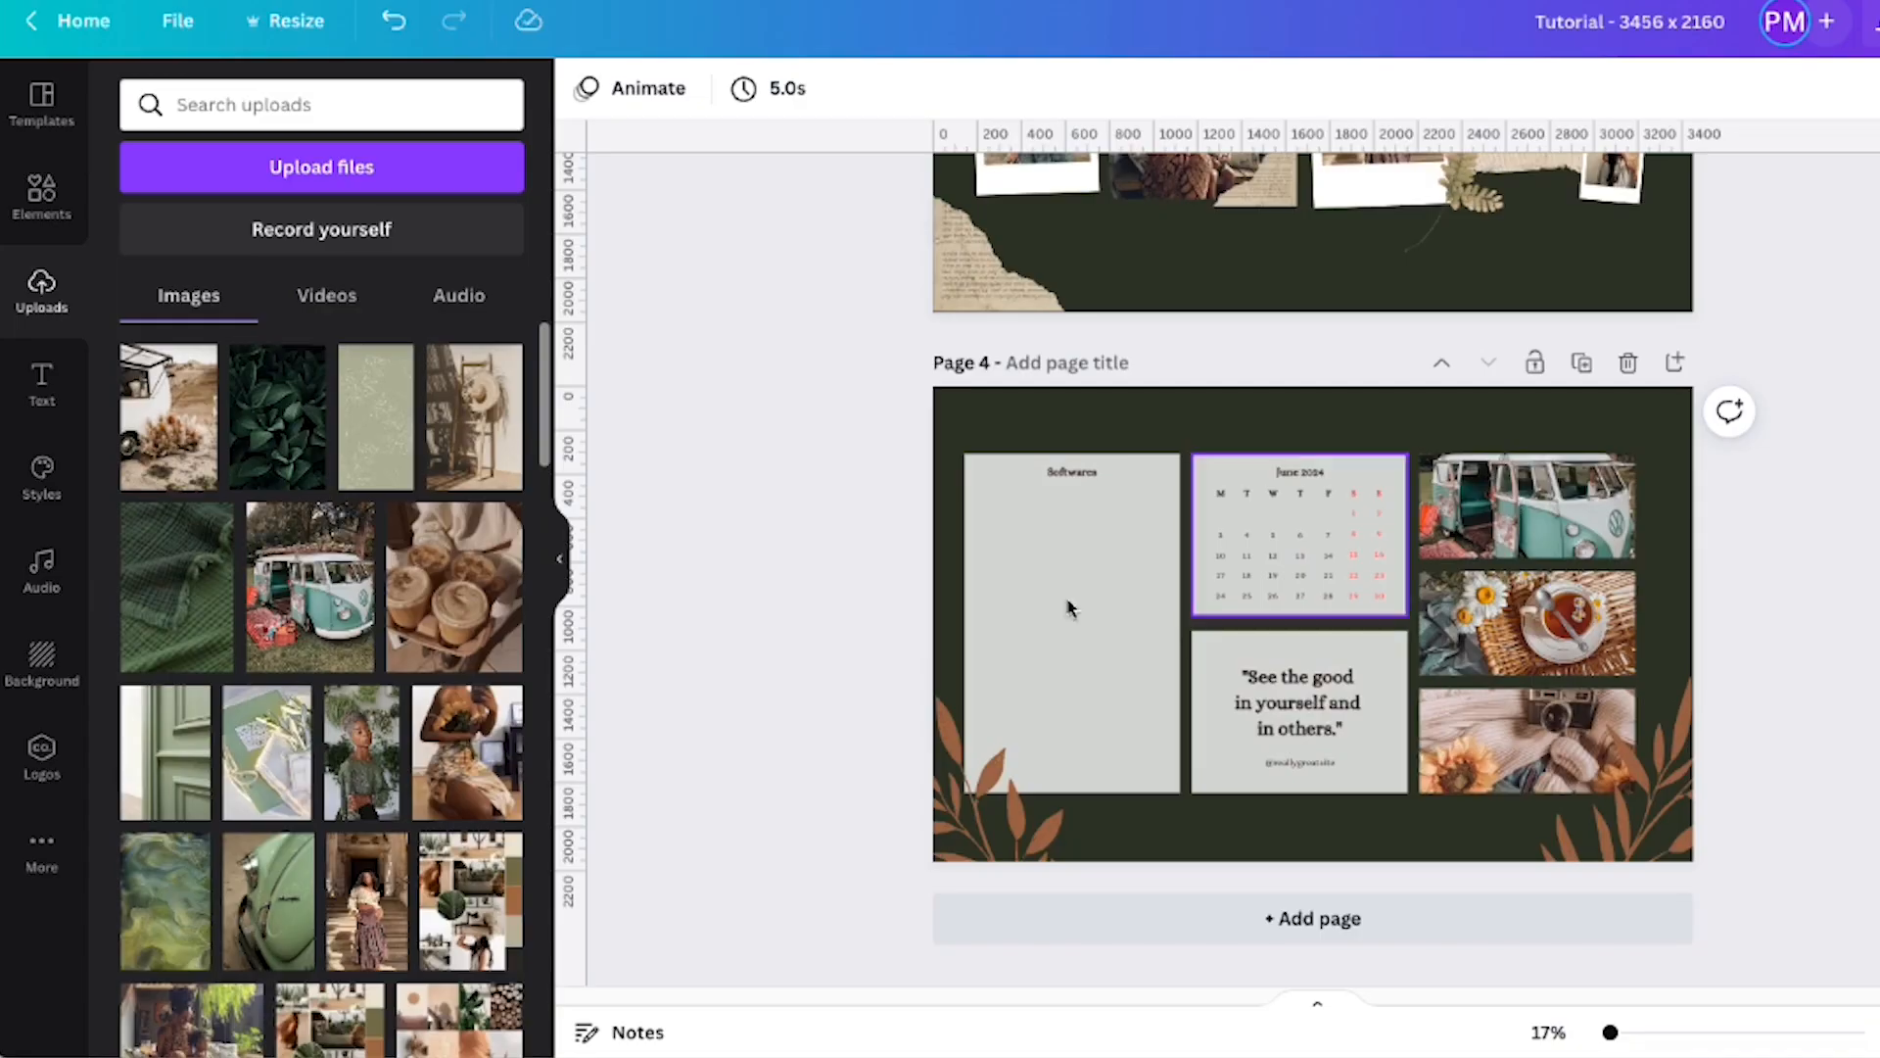
scroll(249, 656, down, 5)
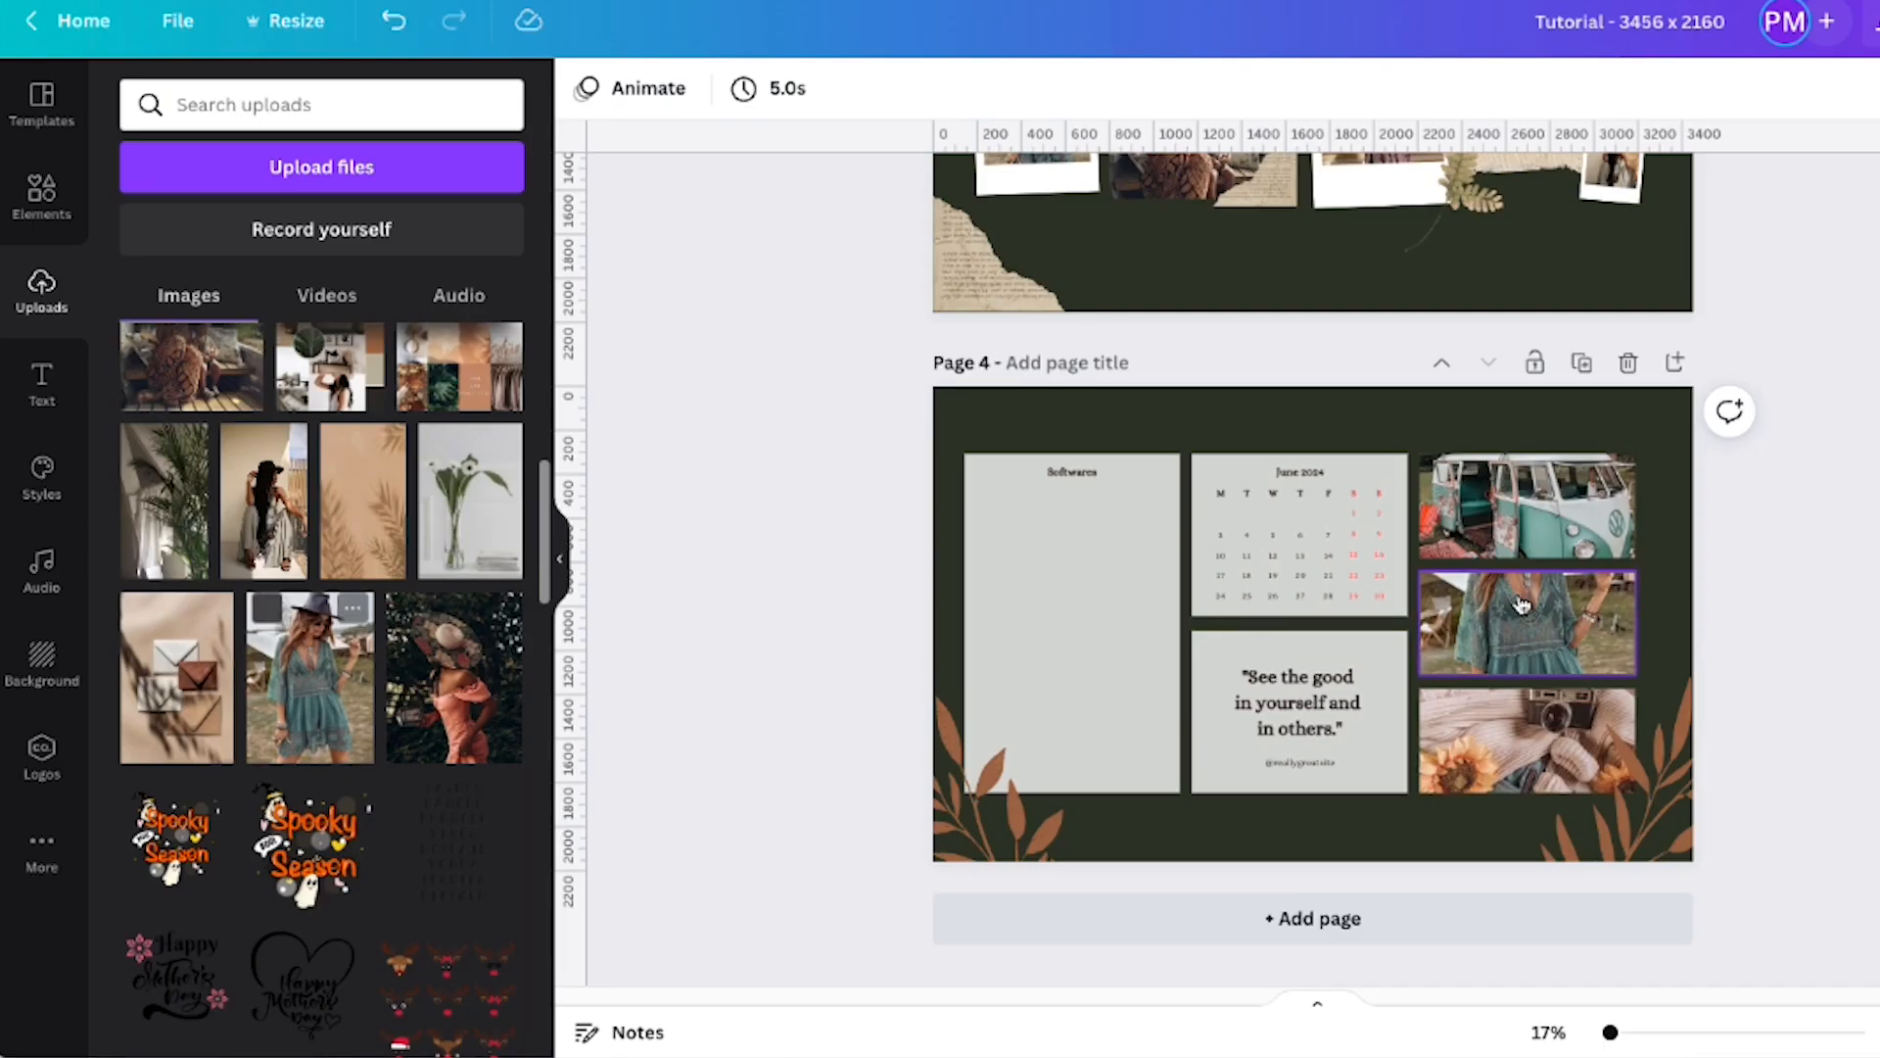
drag(253, 654, 1527, 623)
scroll(309, 598, up, 6)
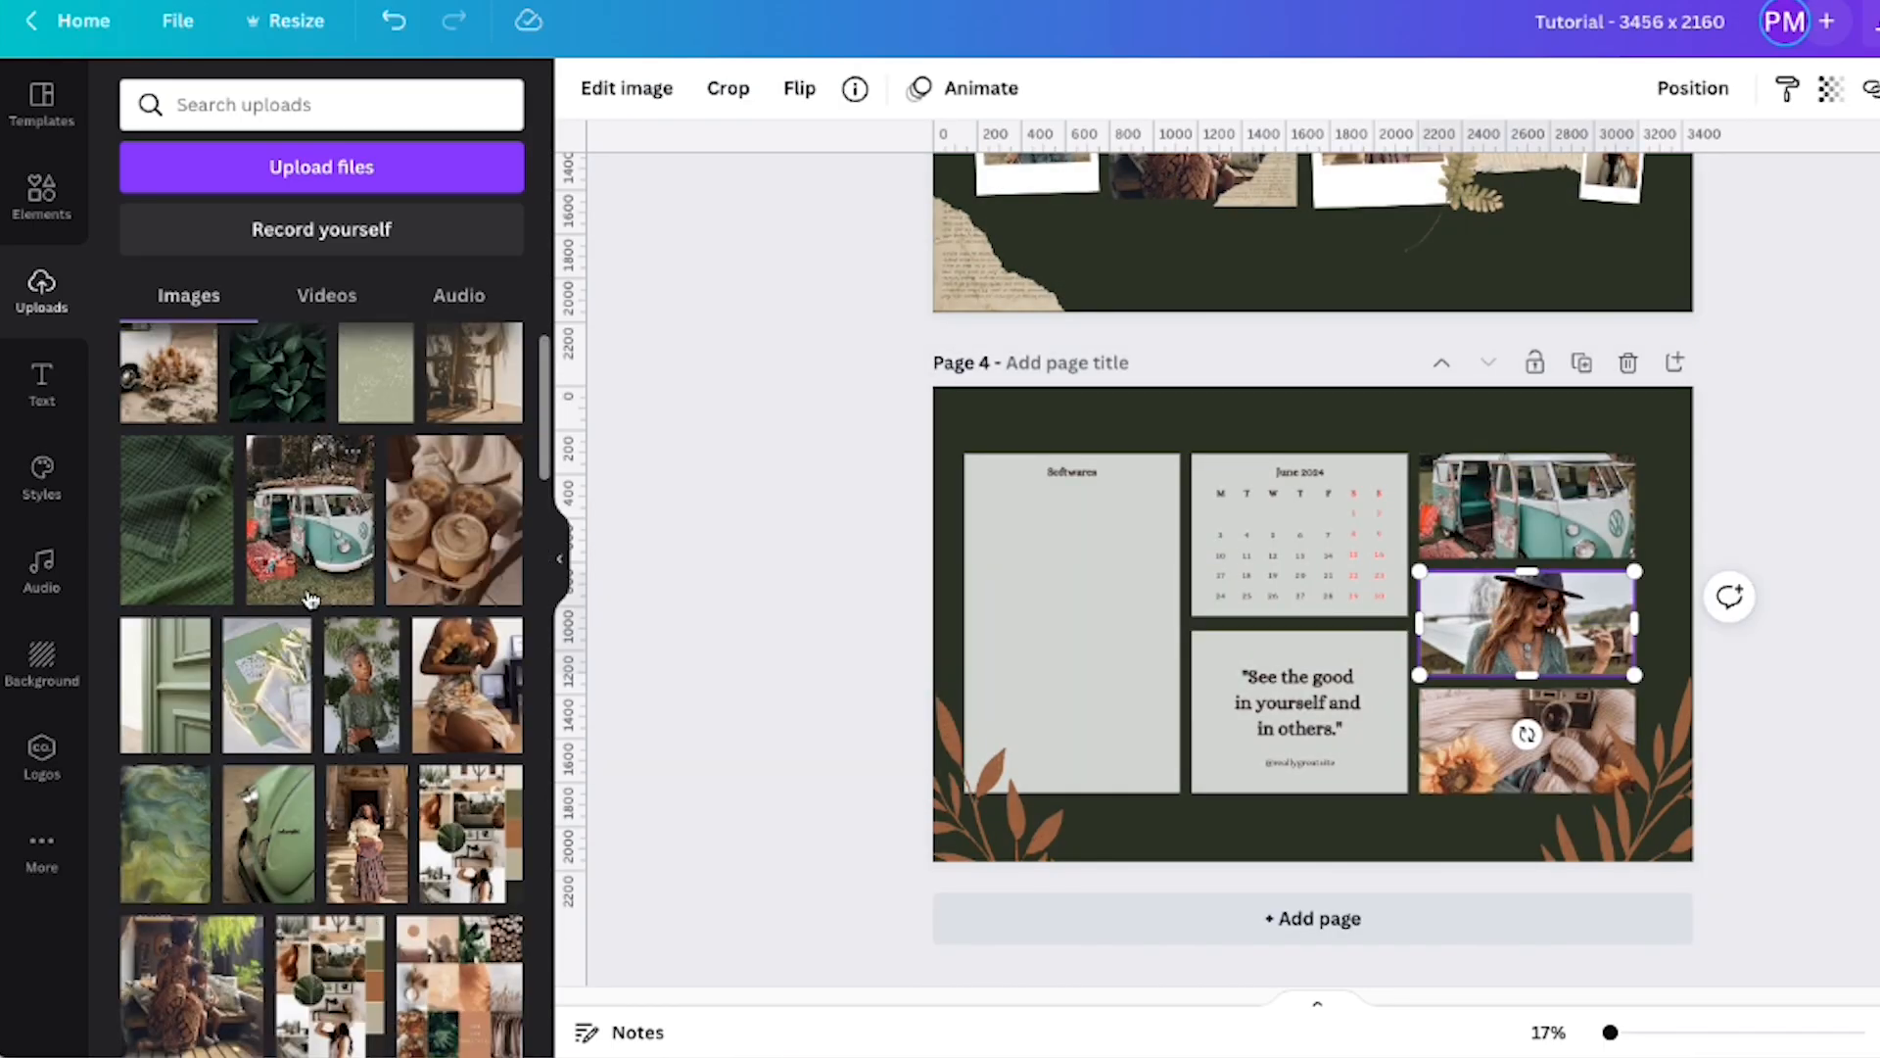
drag(171, 417, 1435, 818)
drag(1224, 558, 1225, 560)
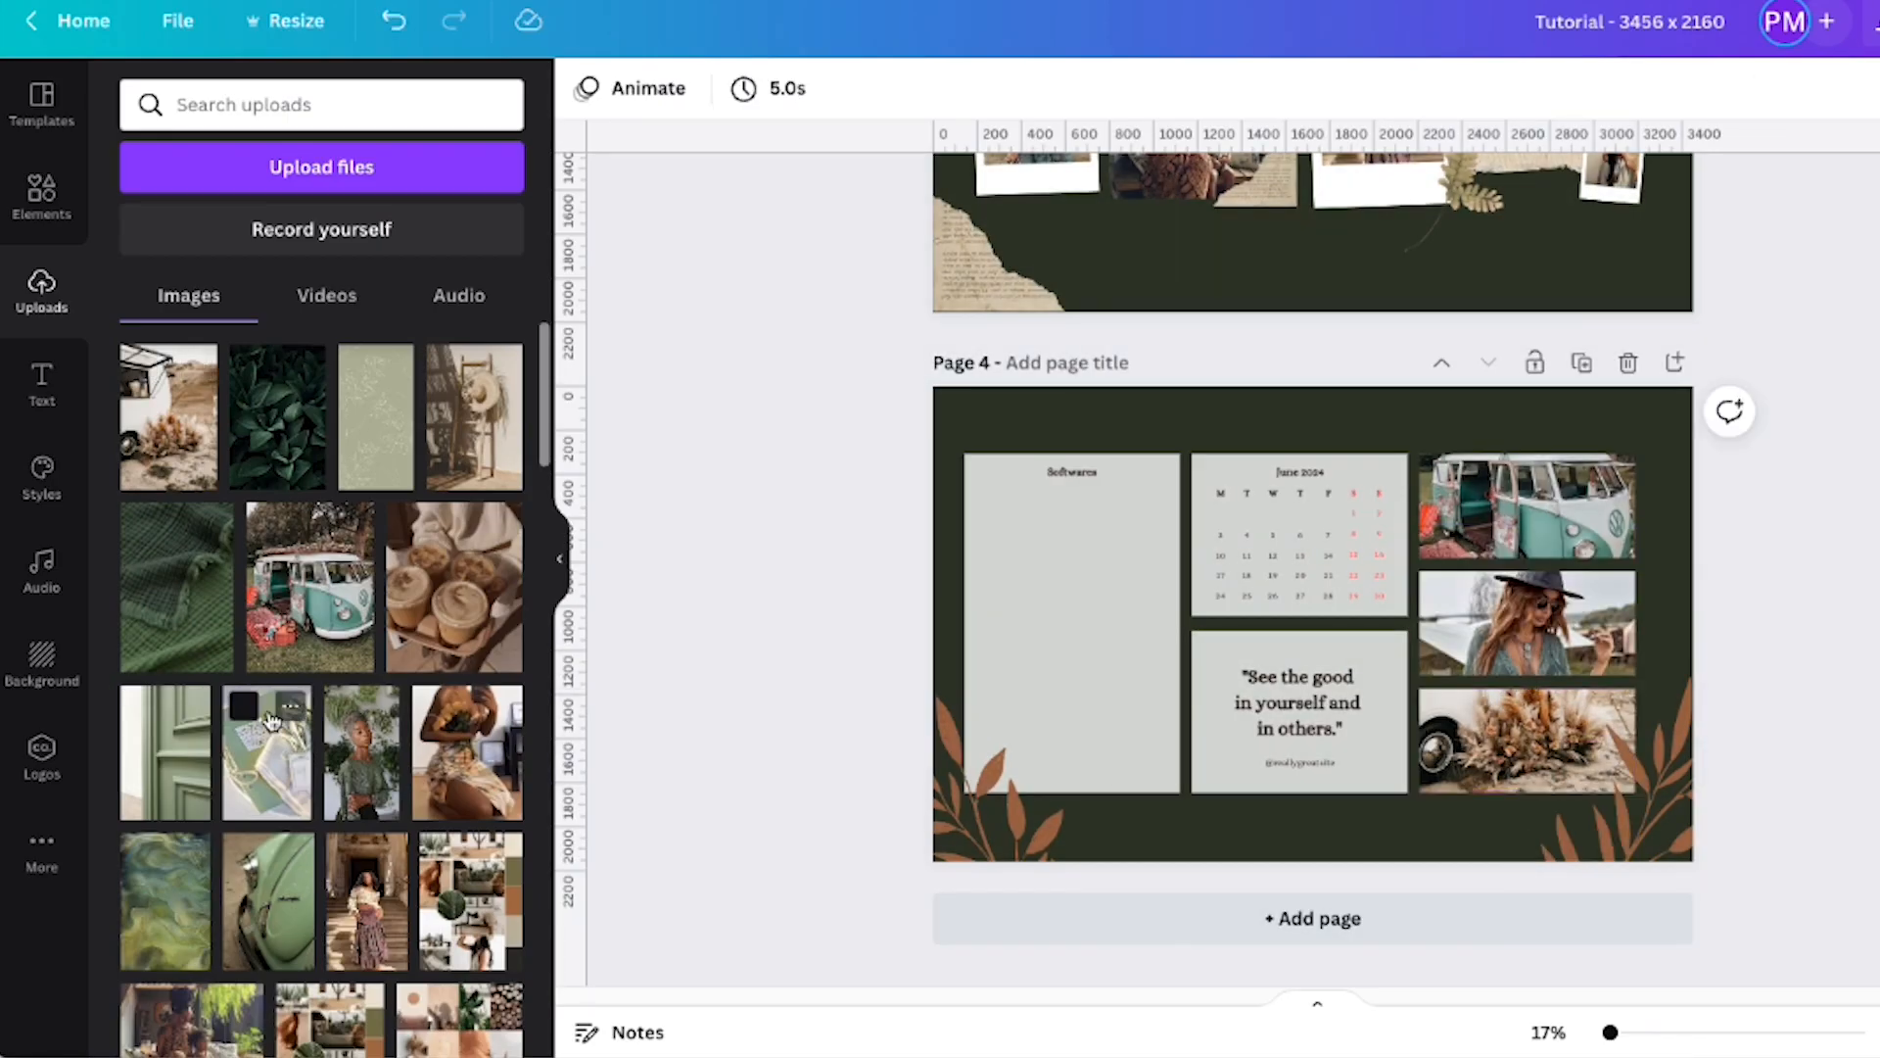
Try the mother and child photo in page 4's middle frame and the green door photo on the page
scroll(271, 721, down, 1)
drag(258, 852, 1527, 623)
scroll(235, 773, down, 3)
drag(261, 793, 1528, 623)
drag(190, 559, 1331, 782)
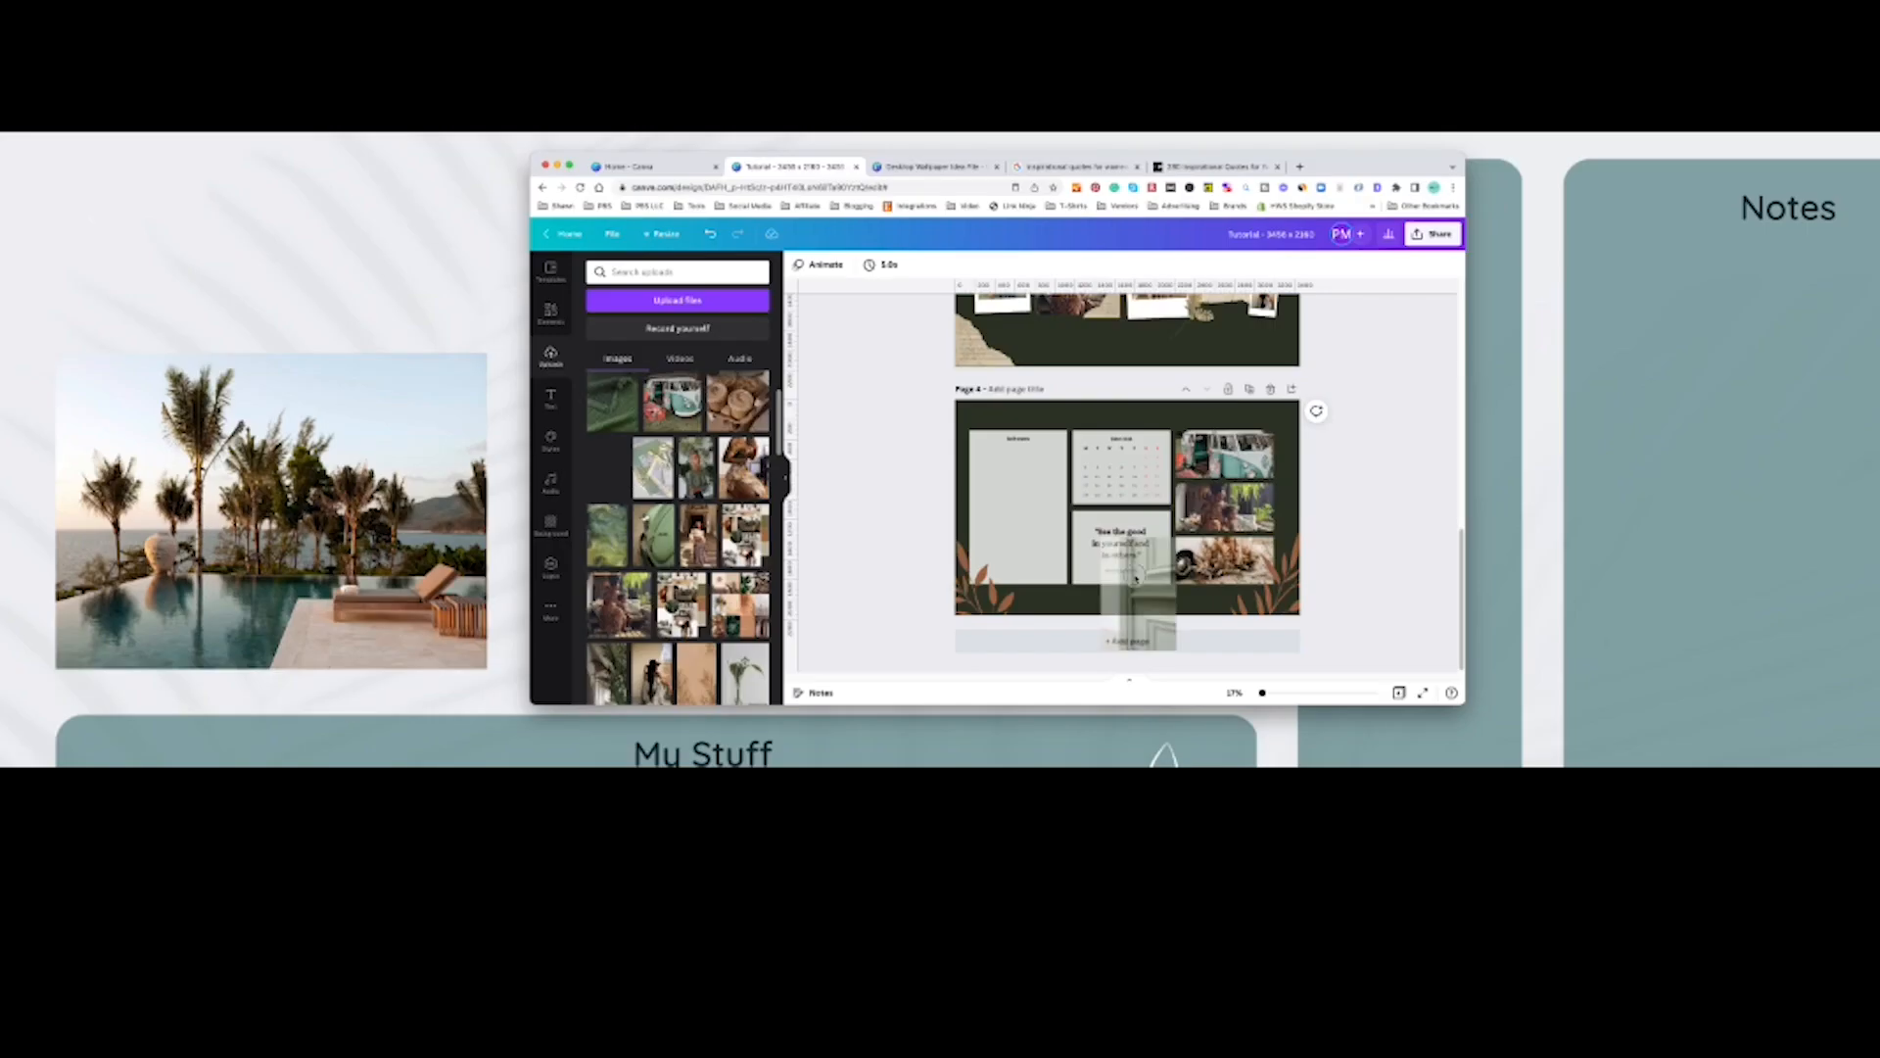
drag(1208, 551, 612, 554)
Place the woman in the teal dress in the bottom frame, and try the stationery and then the green fabric photo in the middle one
scroll(694, 542, down, 4)
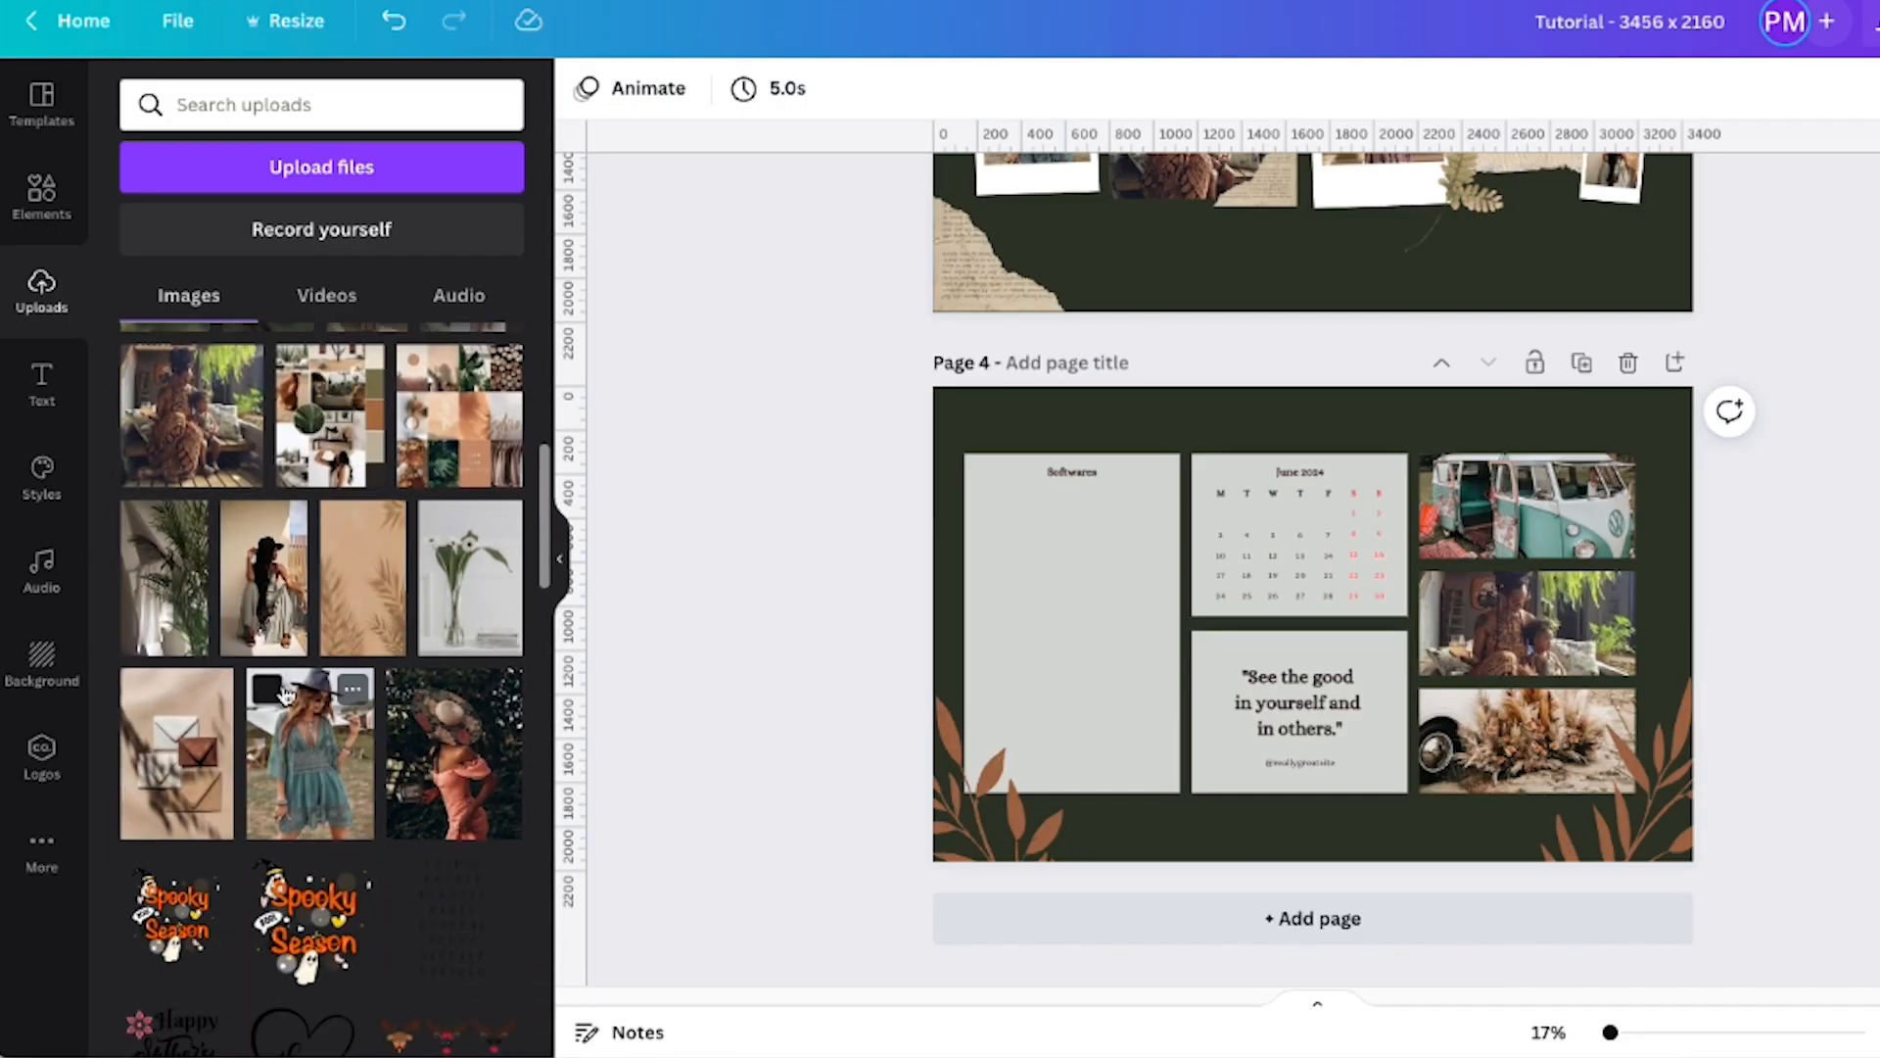
drag(306, 771, 1527, 740)
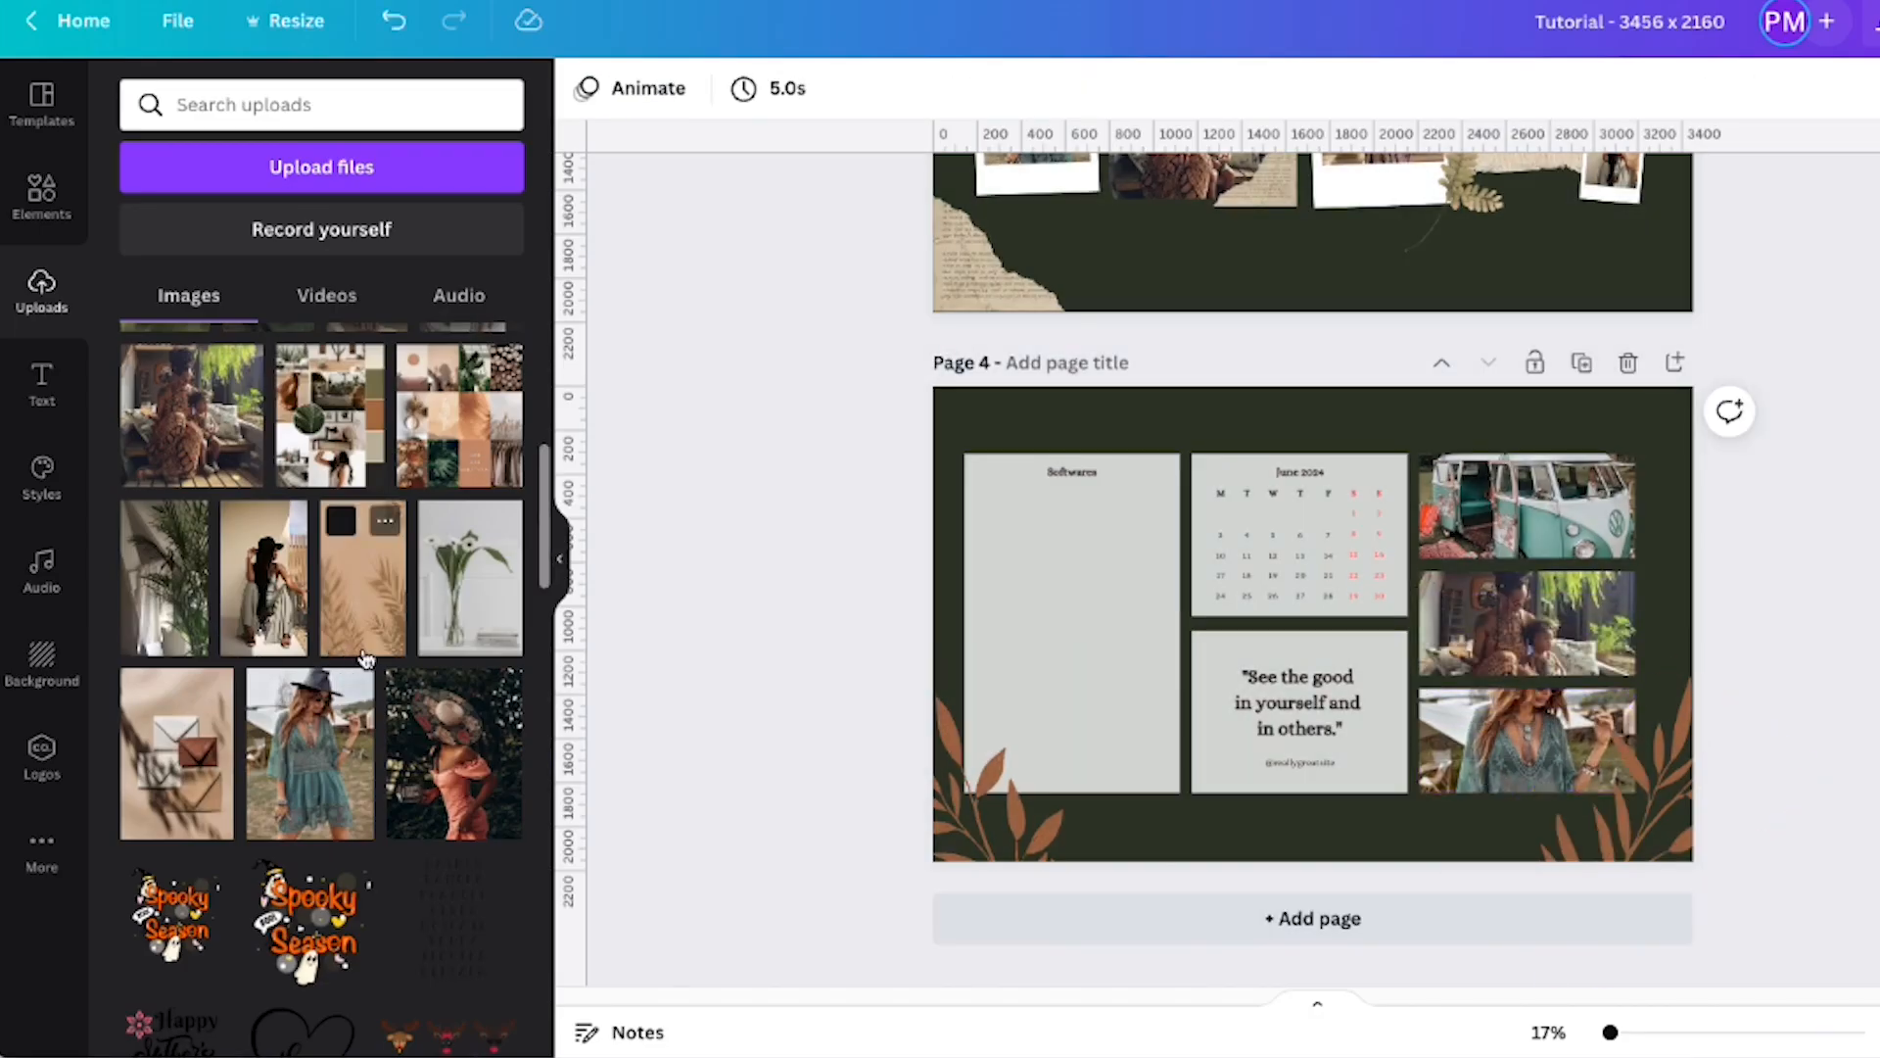
scroll(365, 658, up, 5)
drag(267, 600, 1572, 643)
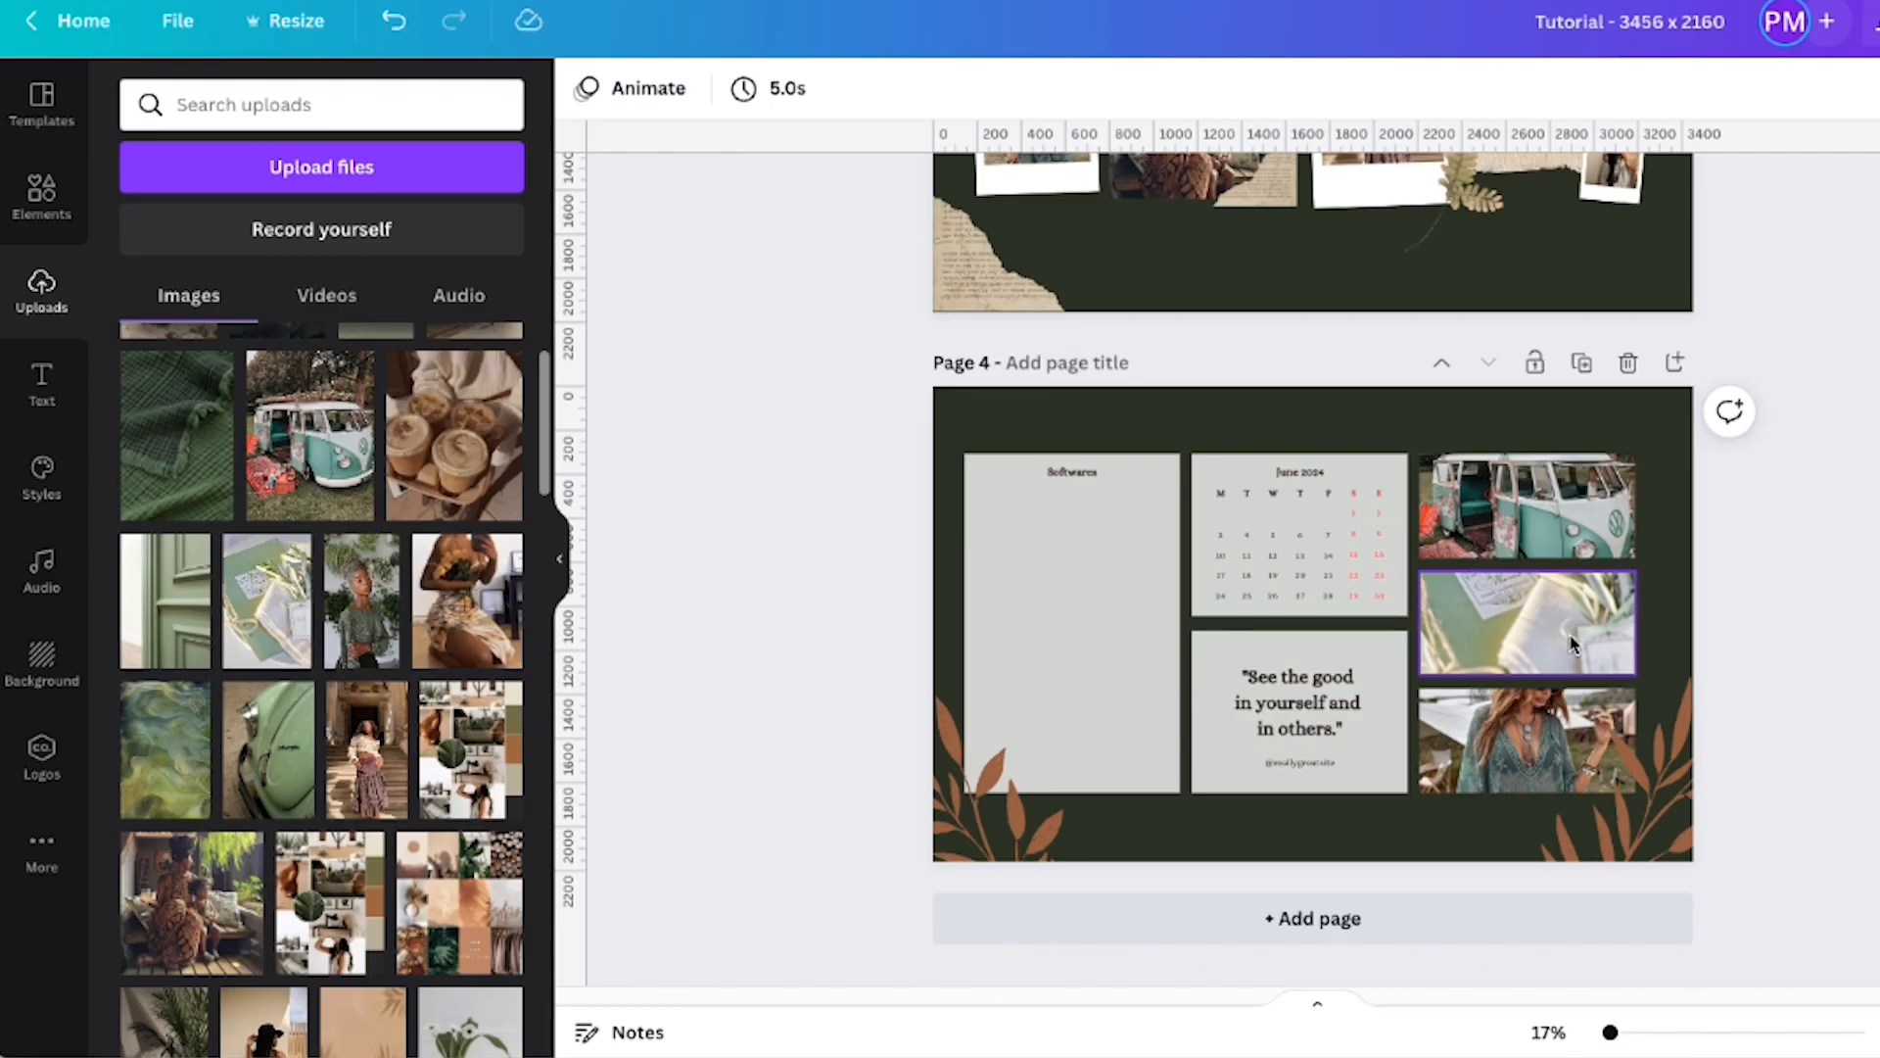
scroll(364, 588, up, 2)
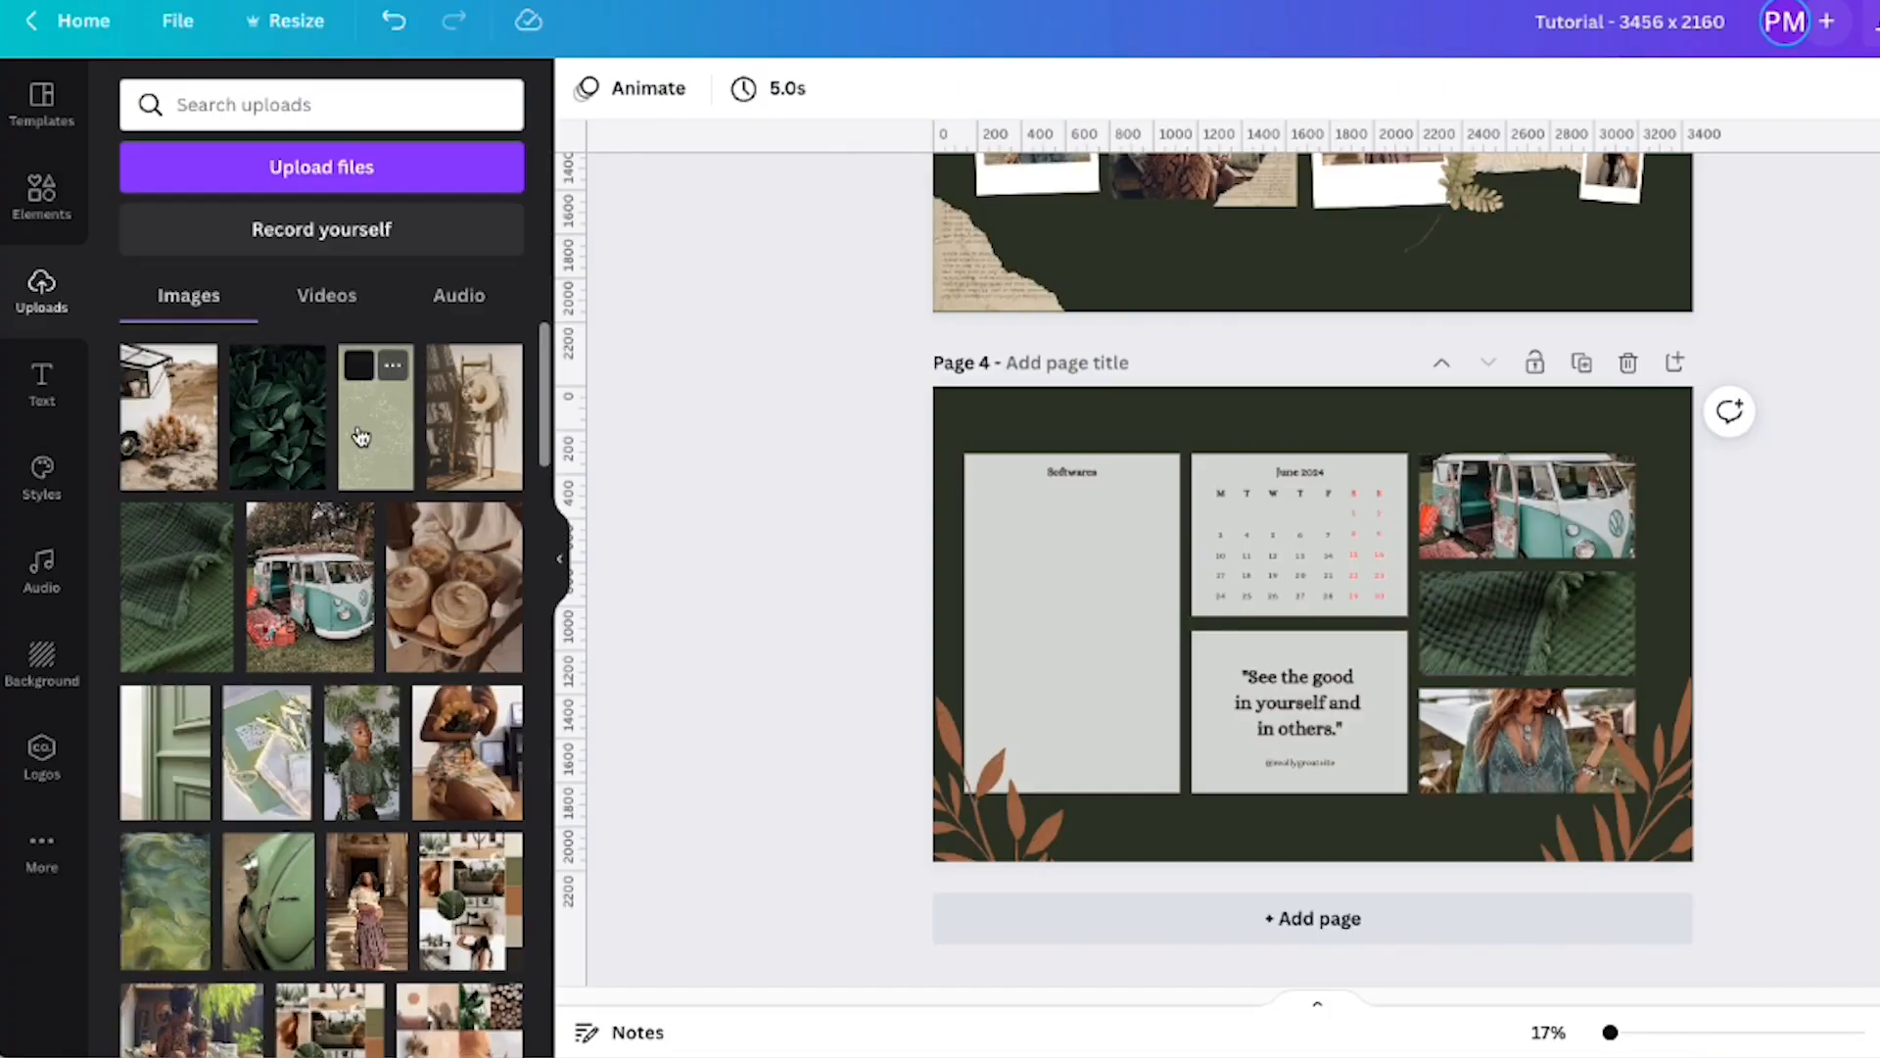
Fill page 4's middle frame with the straw hat photo and apply the bottom photo's colours to the page
drag(456, 431, 1531, 634)
double_click(1531, 635)
click(1834, 717)
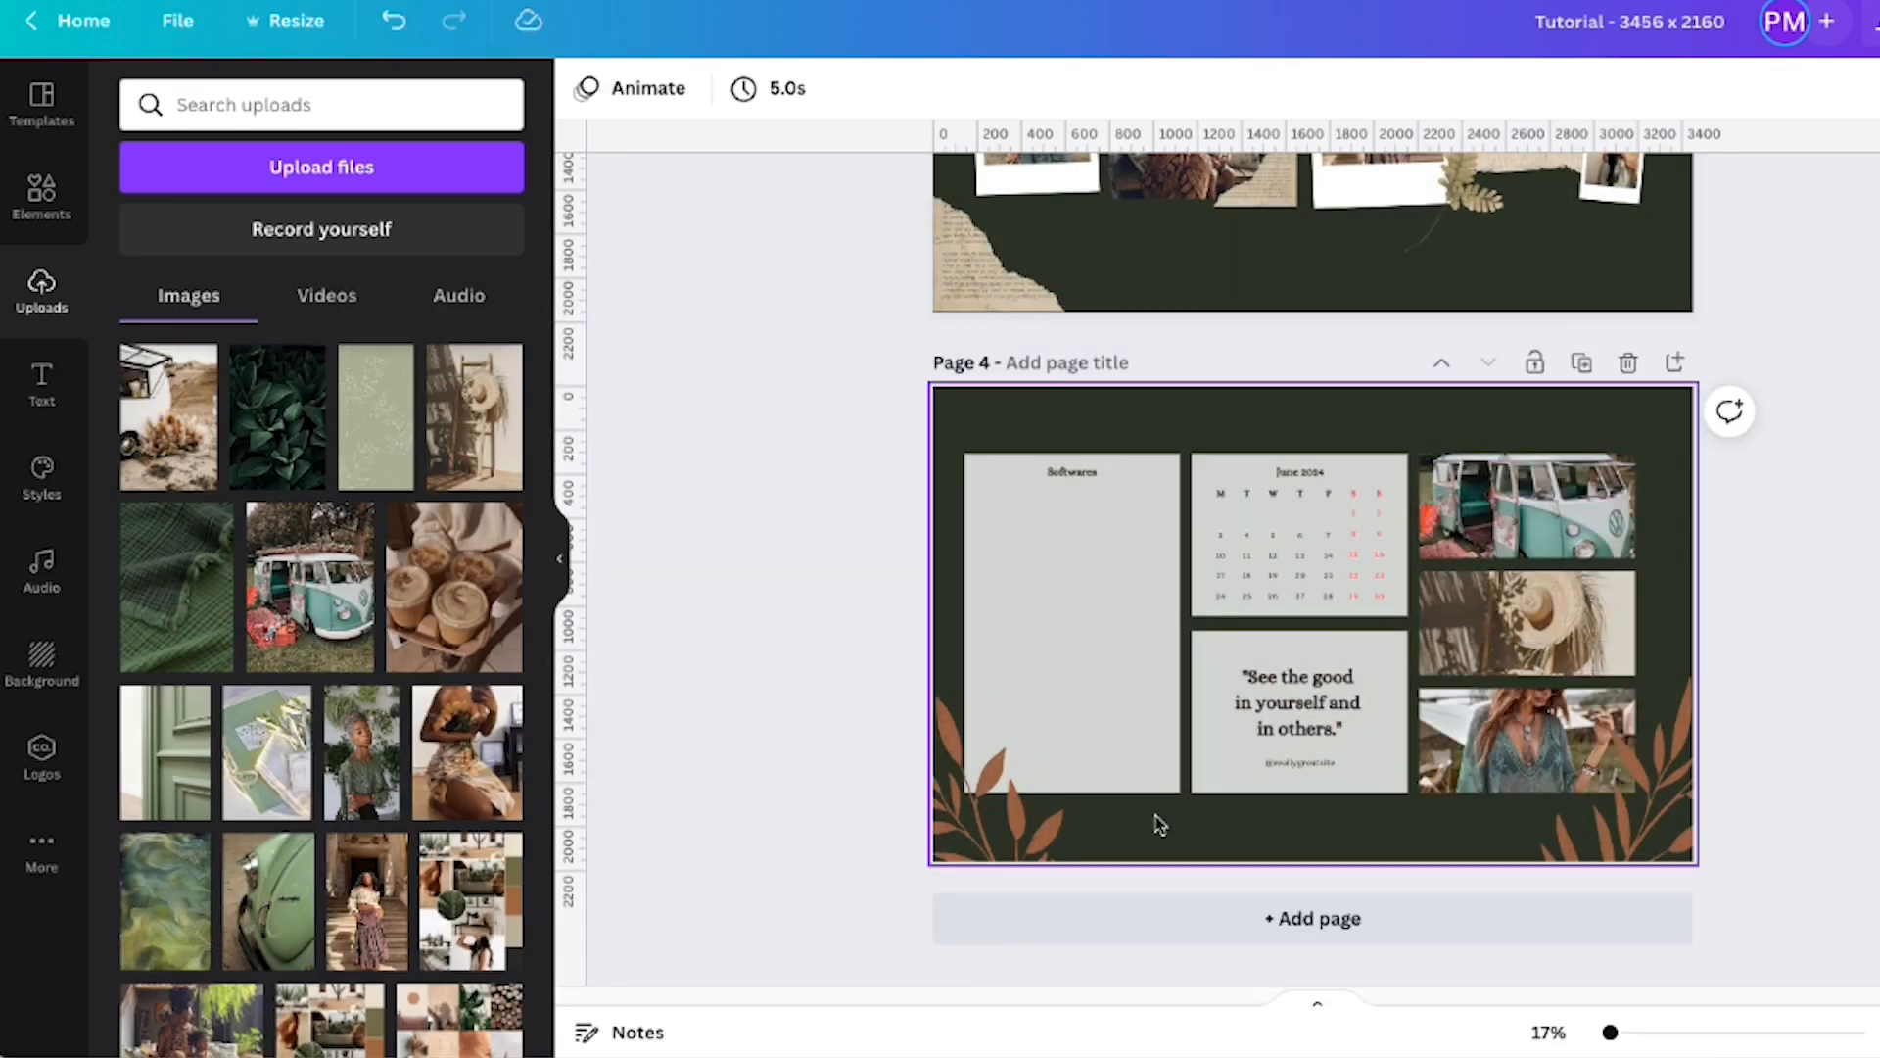
right_click(1506, 752)
click(1580, 1014)
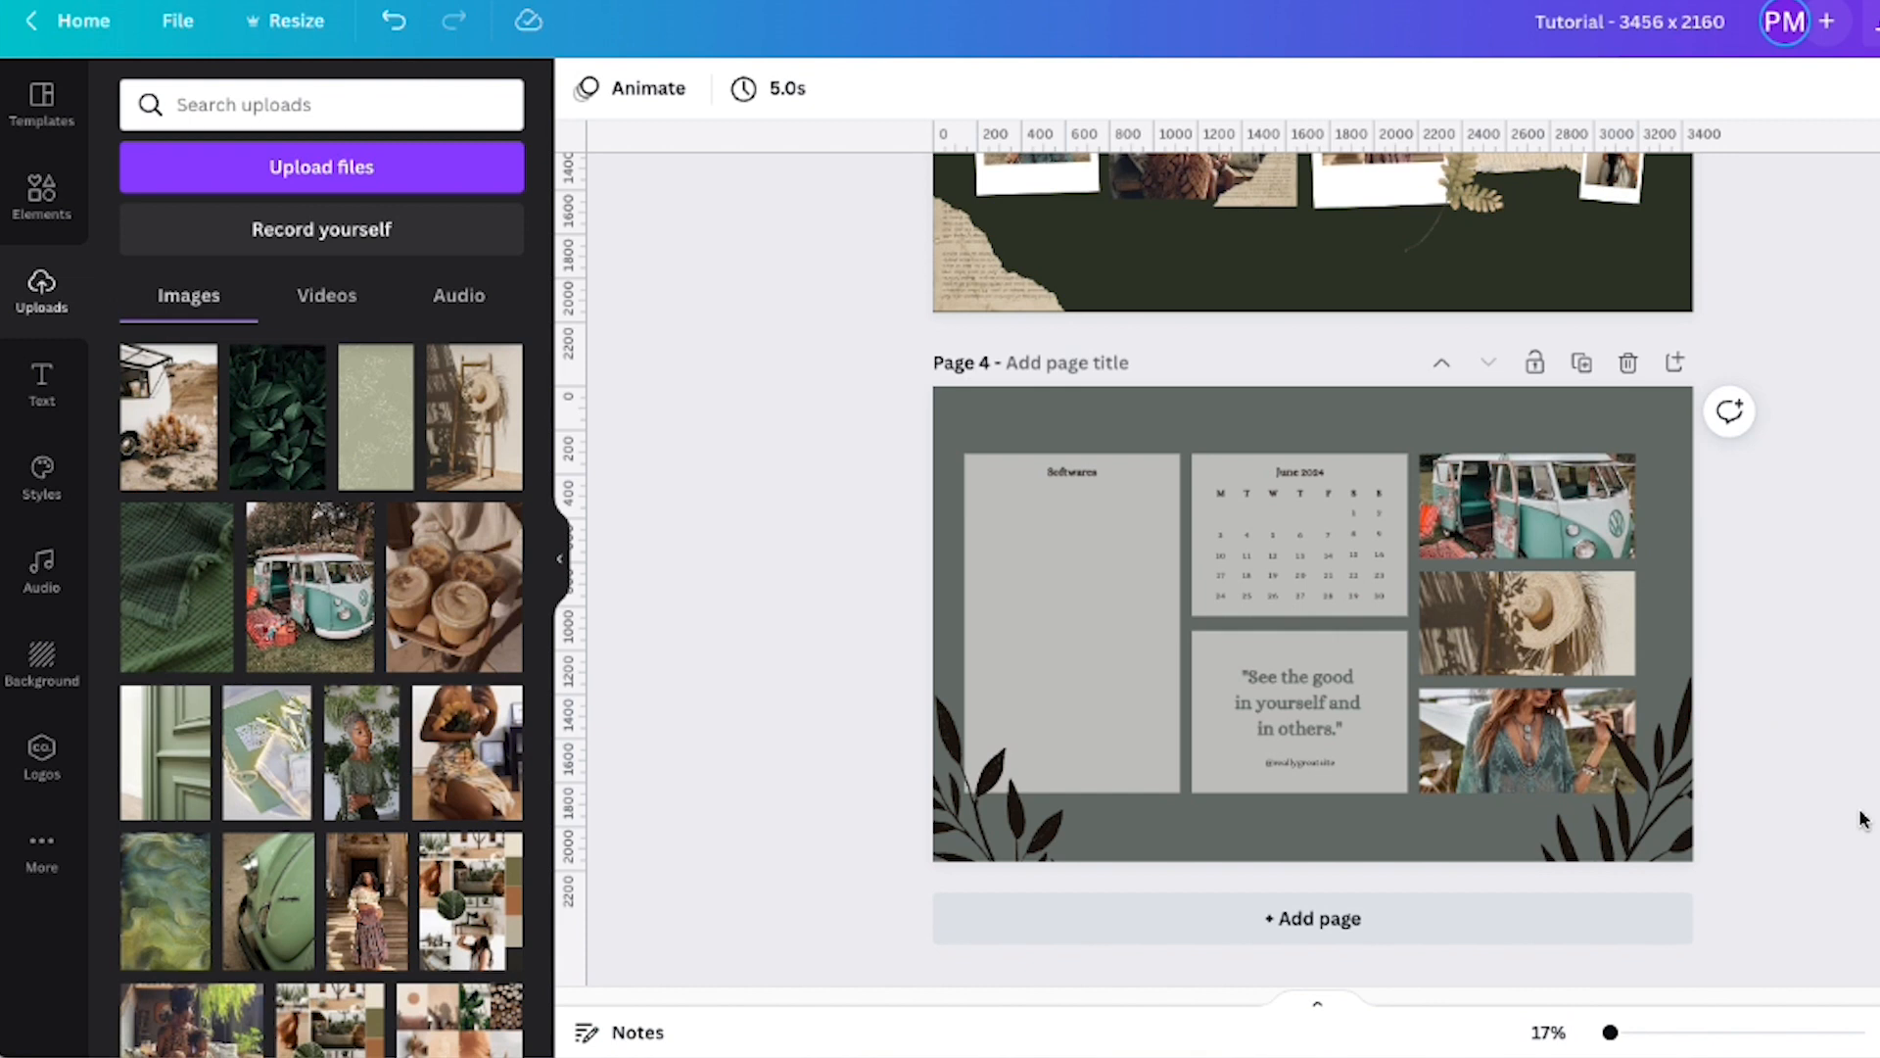
Rename the Softwares heading on page 4 as My Stuff
drag(1610, 1032, 1616, 1032)
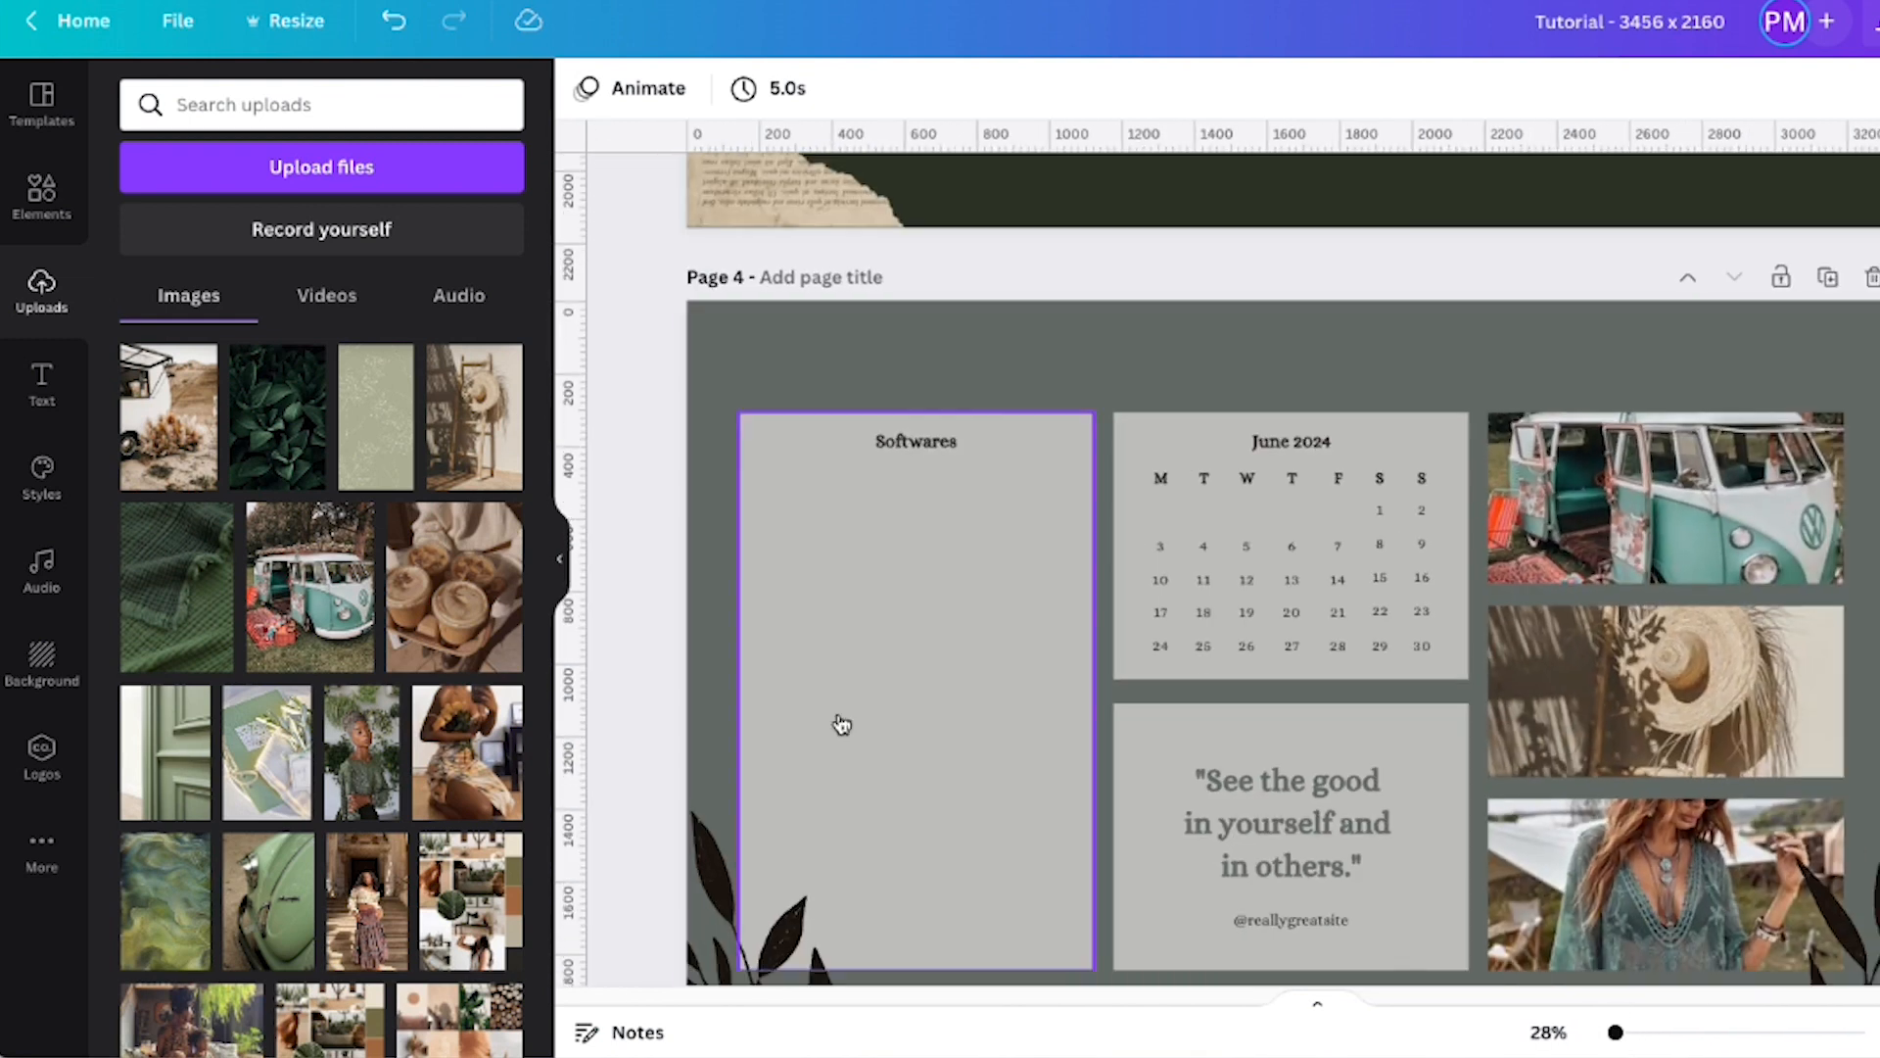
double_click(883, 446)
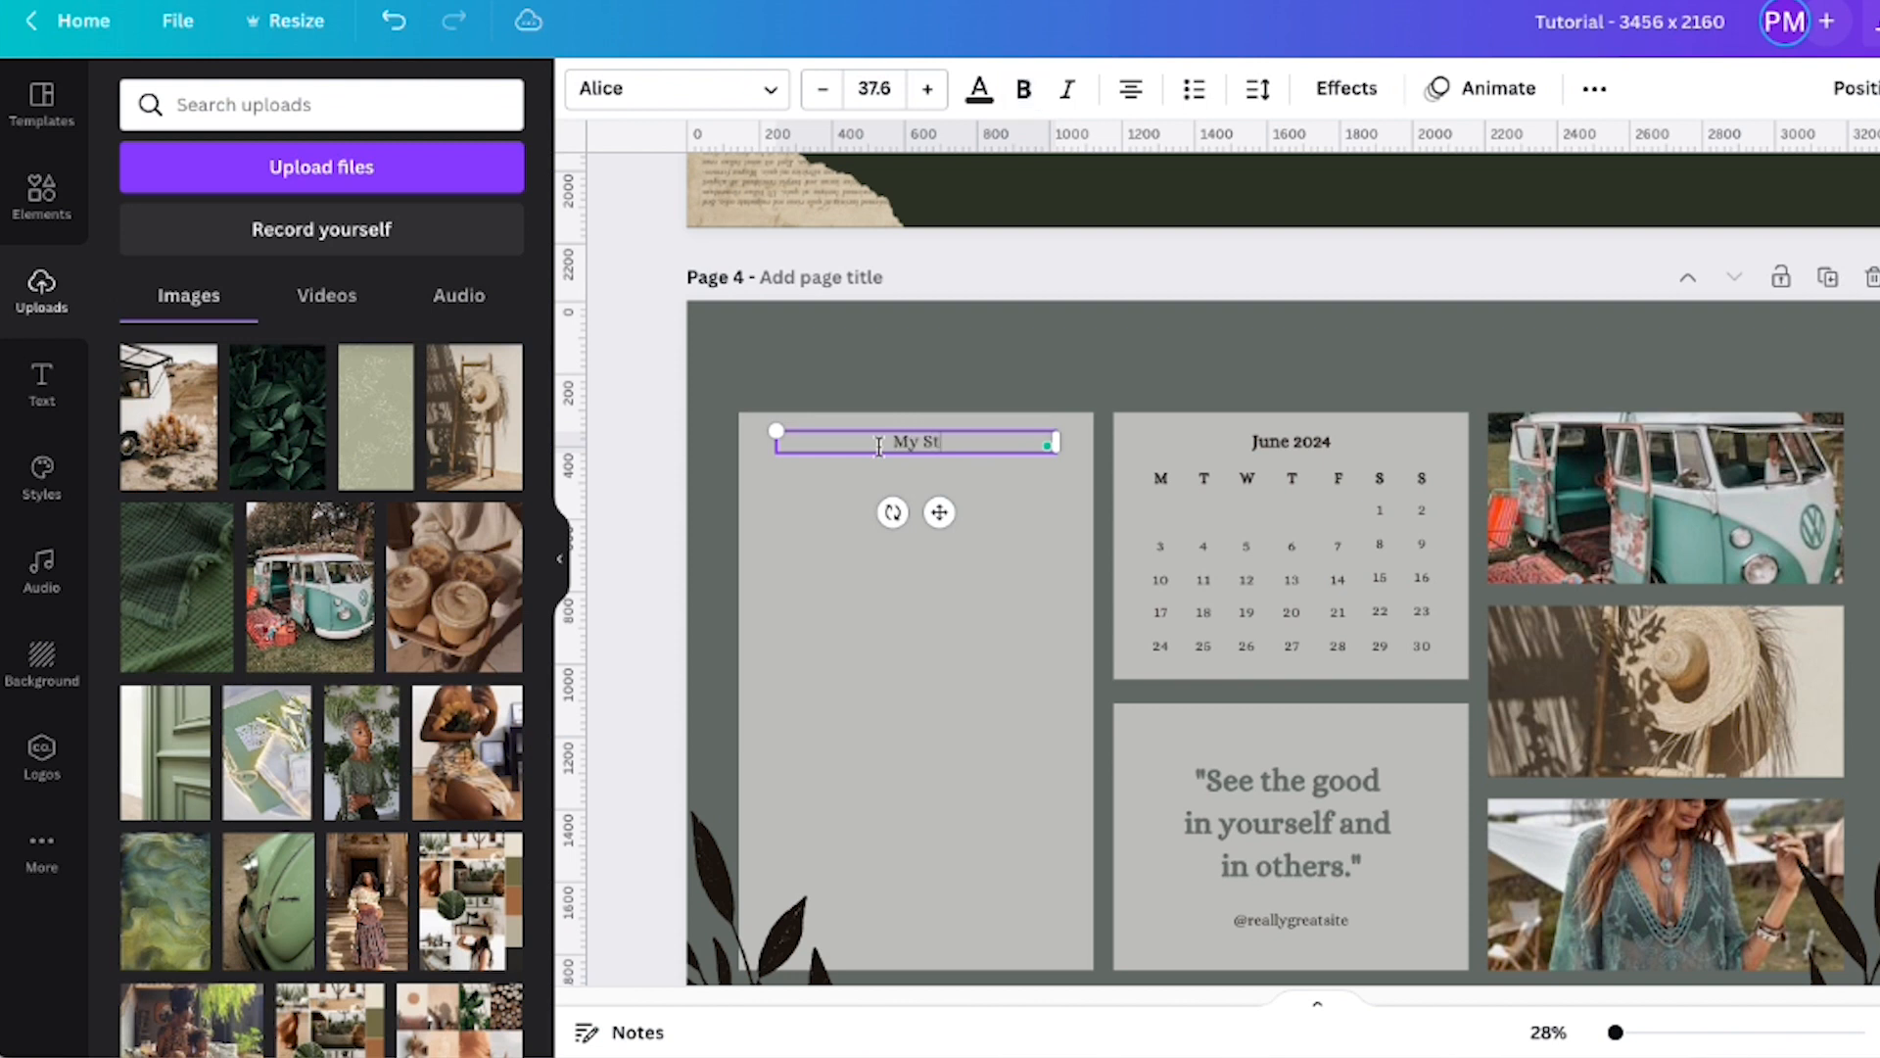
click(1339, 365)
Copy the August 2022 calendar from page 2 and delete the June 2024 calendar from its panel on page 4
scroll(1336, 355, down, 1)
scroll(1336, 356, up, 10)
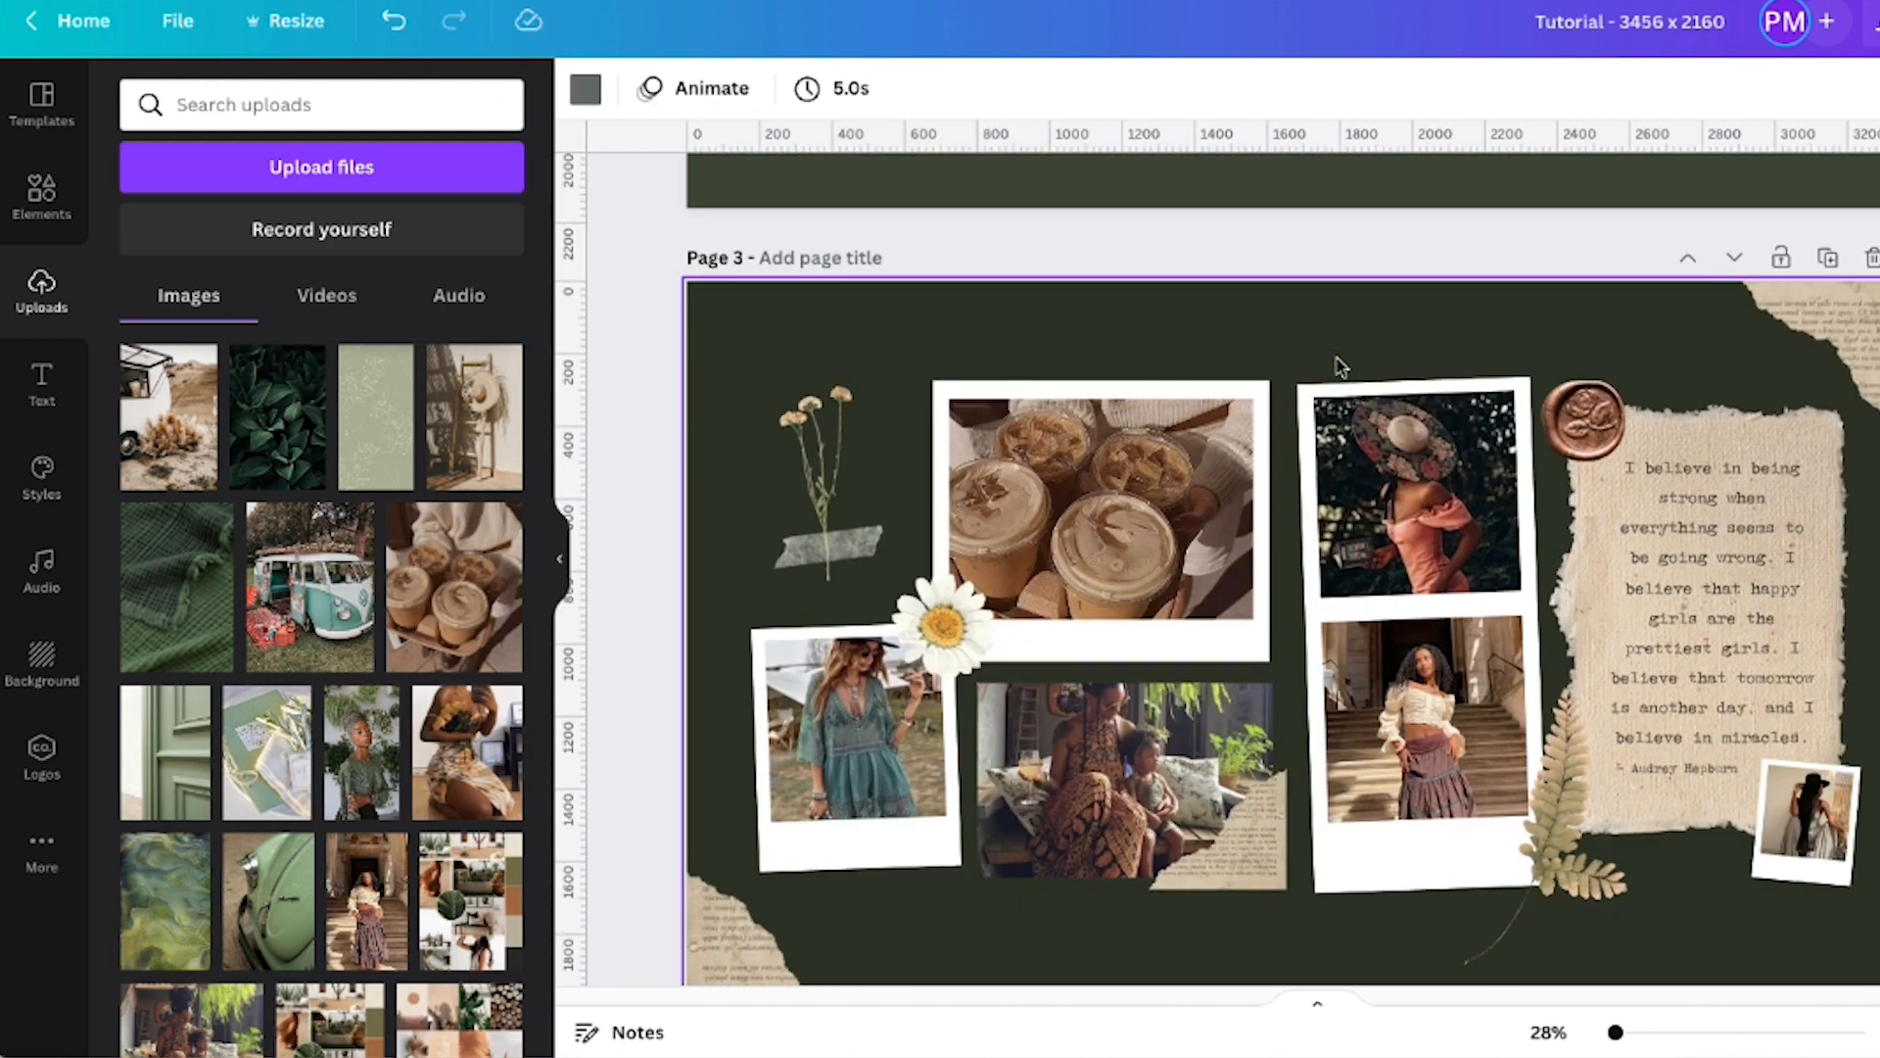
right_click(950, 598)
click(964, 587)
scroll(1280, 673, down, 10)
click(1240, 472)
click(1192, 265)
drag(1146, 211, 1439, 484)
shift+click(1117, 252)
key(Delete)
Paste the August 2022 calendar on page 4, then scale and centre it within the empty panel above the quote
right_click(1132, 204)
click(1175, 288)
drag(766, 312, 1230, 294)
drag(1410, 275, 1442, 263)
drag(1290, 372, 1299, 370)
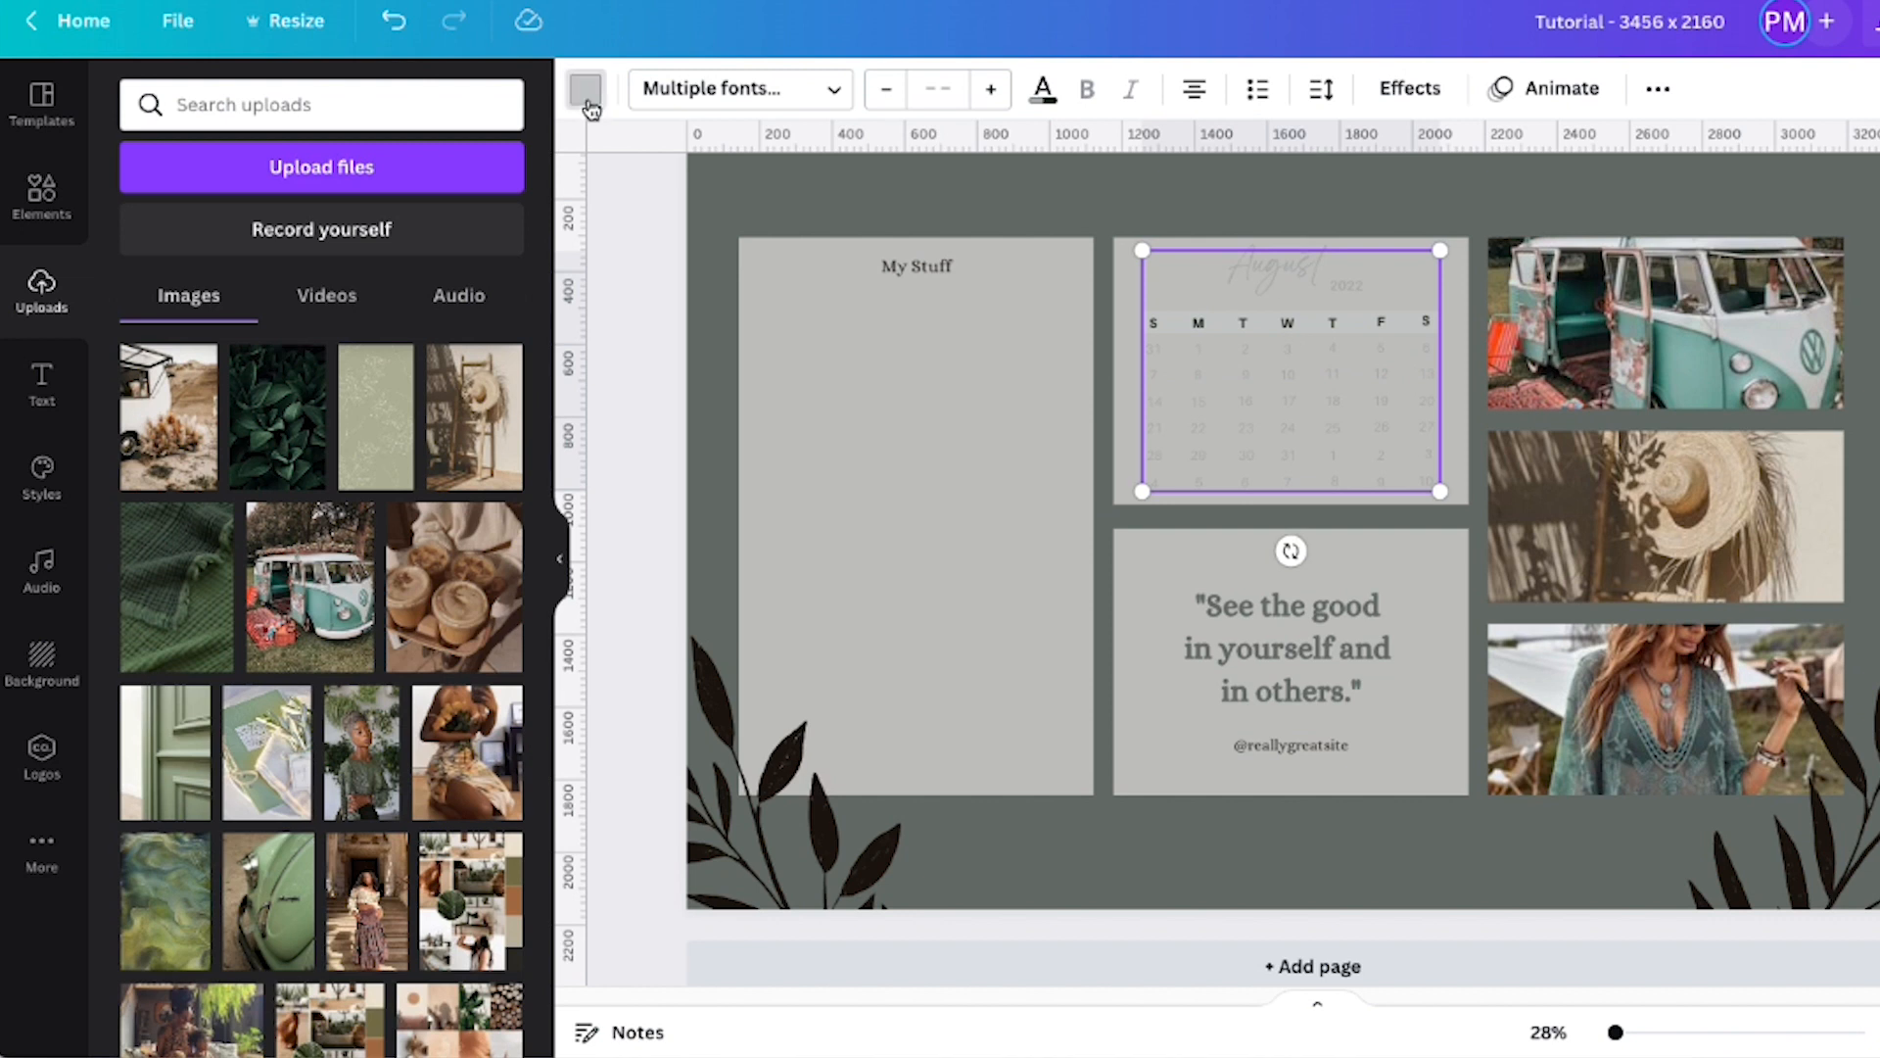
Recolour the calendar's weekday bar olive brown from the photo colours, and reapply the teal dress photo's colours across page 4
click(587, 91)
scroll(332, 642, down, 5)
click(477, 684)
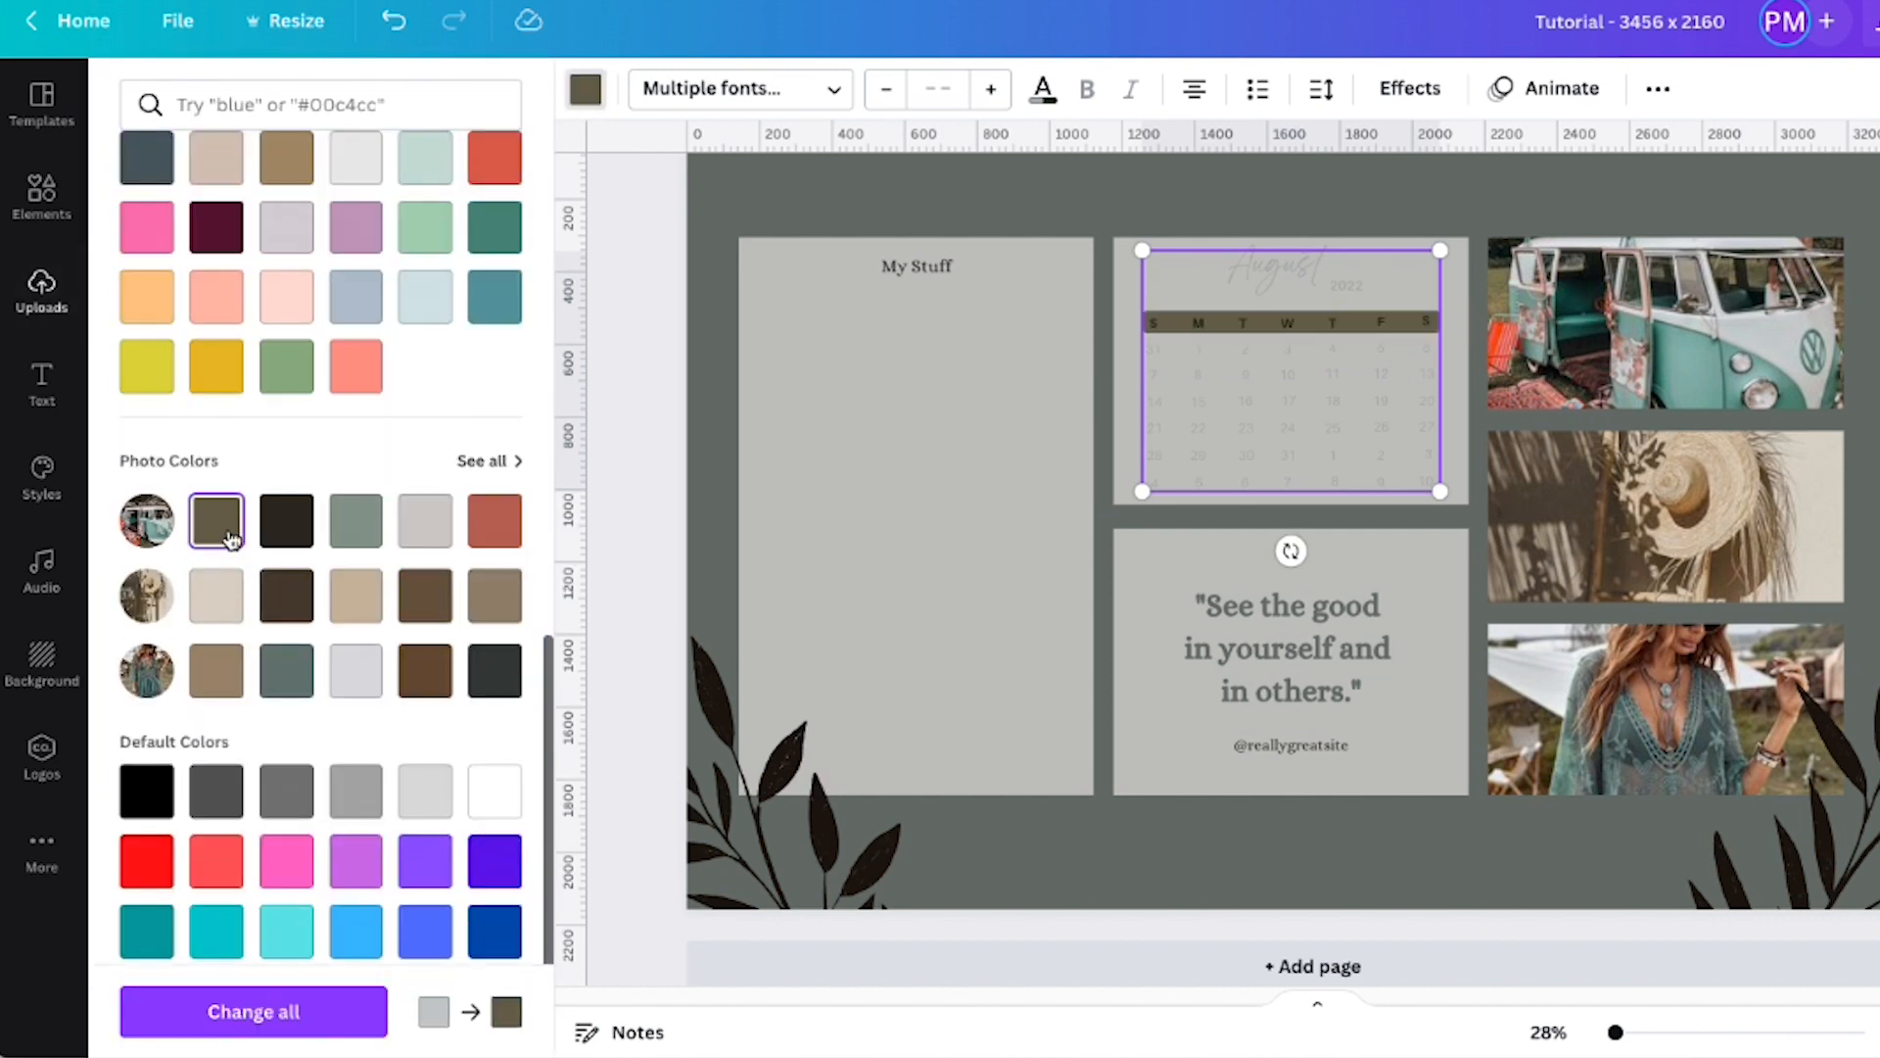
click(1339, 260)
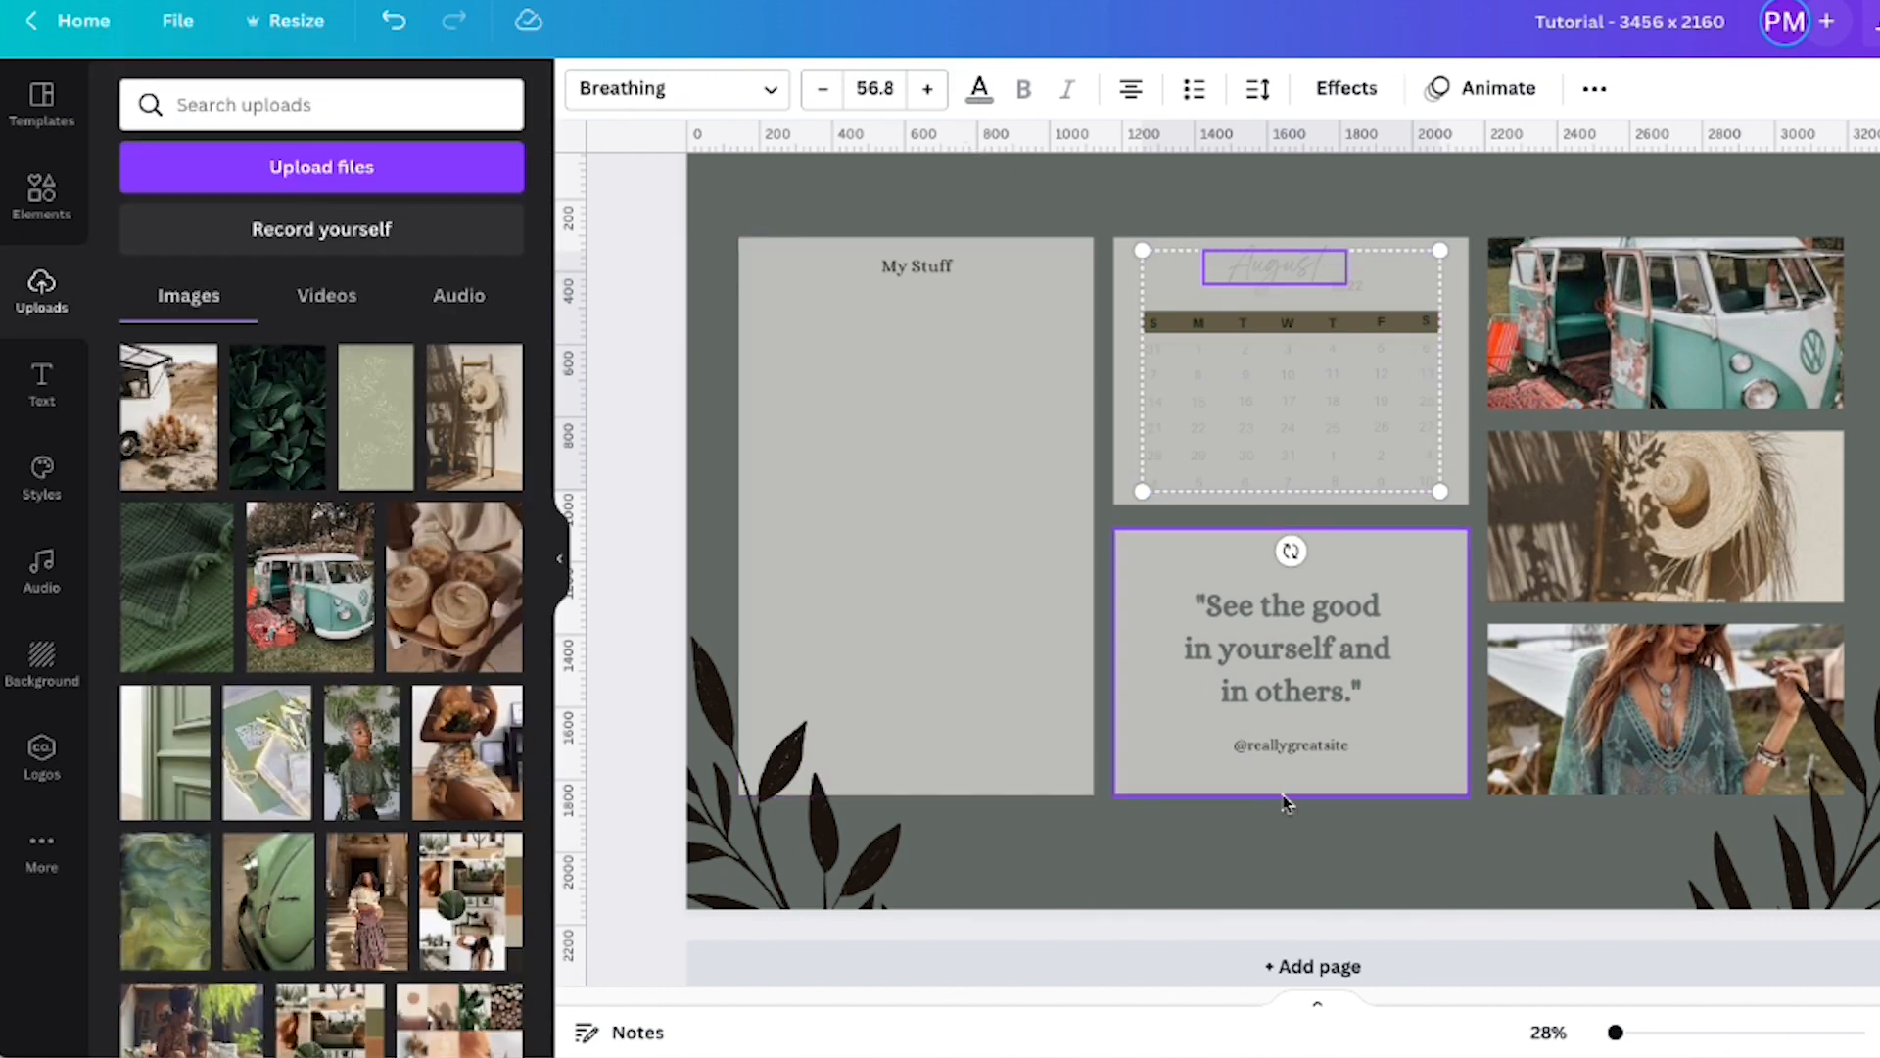
right_click(1671, 686)
click(1807, 1023)
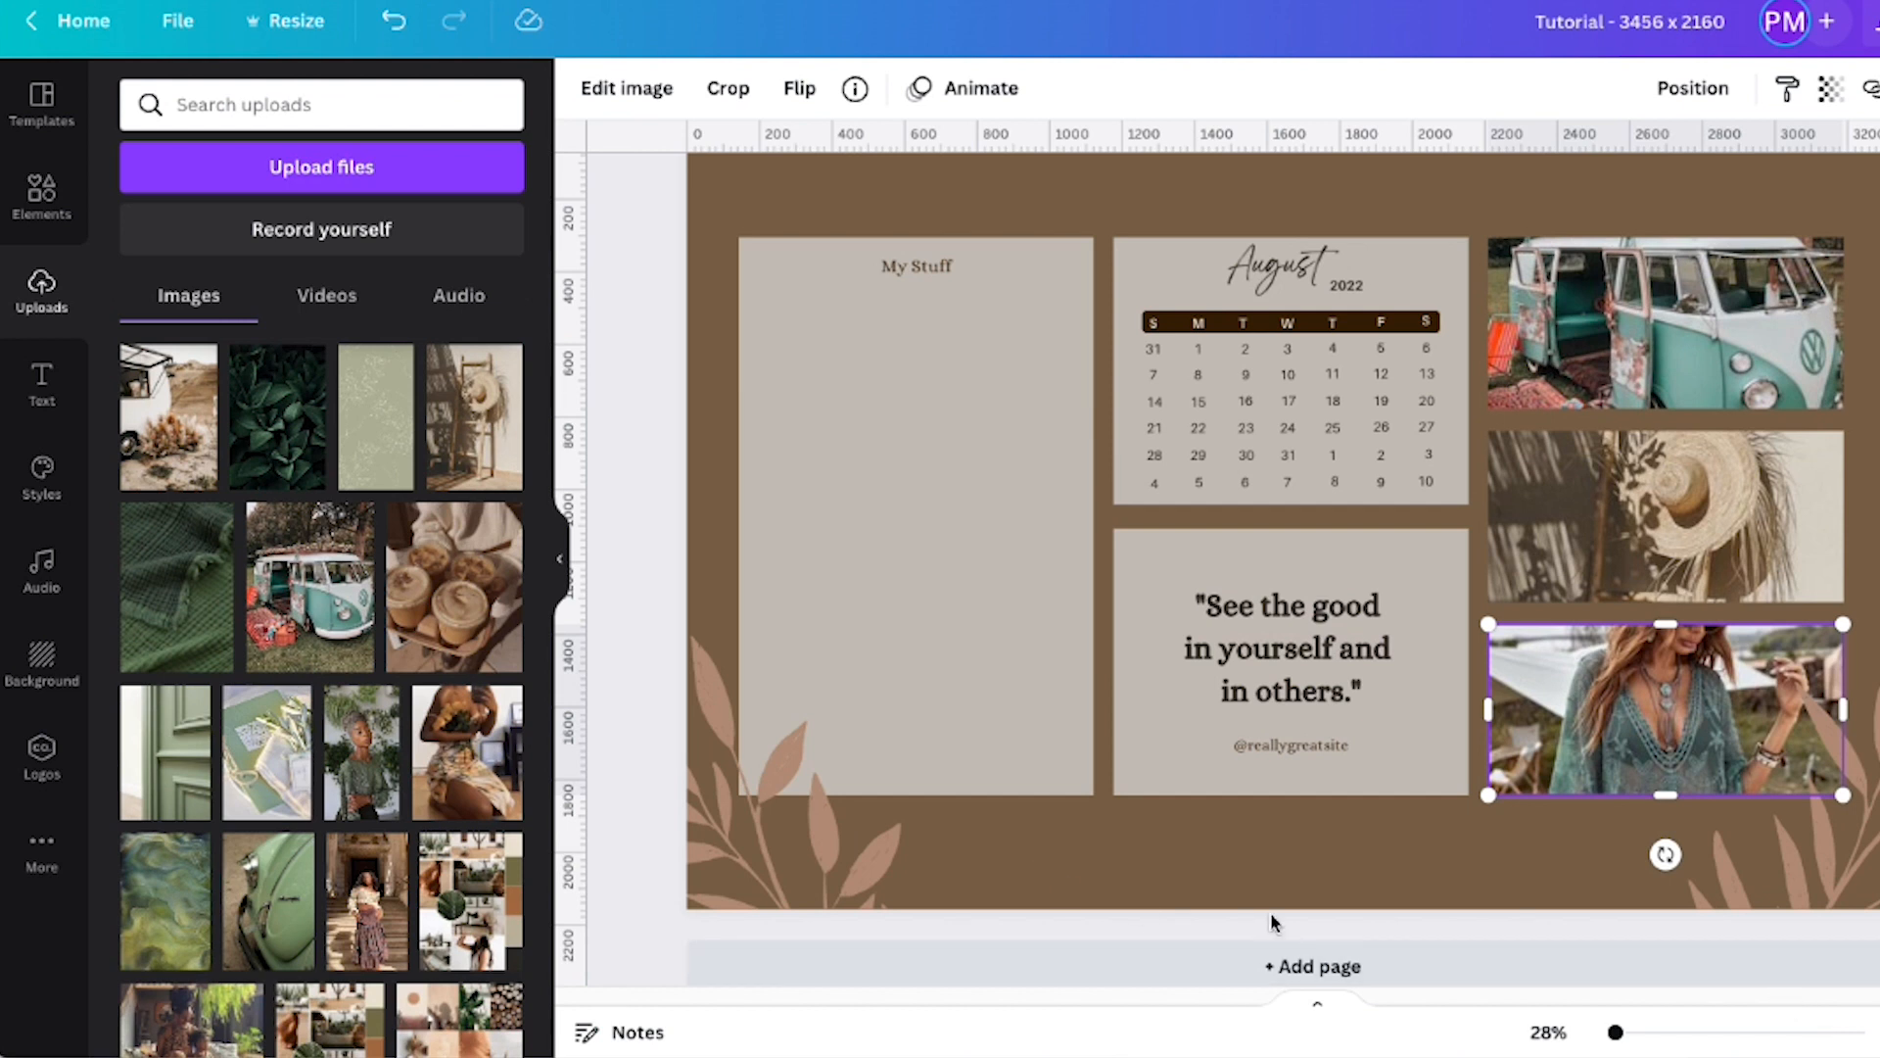
Switch to the browser and open the Serena Williams quote among the image results for inspirational quotes for women
click(1263, 742)
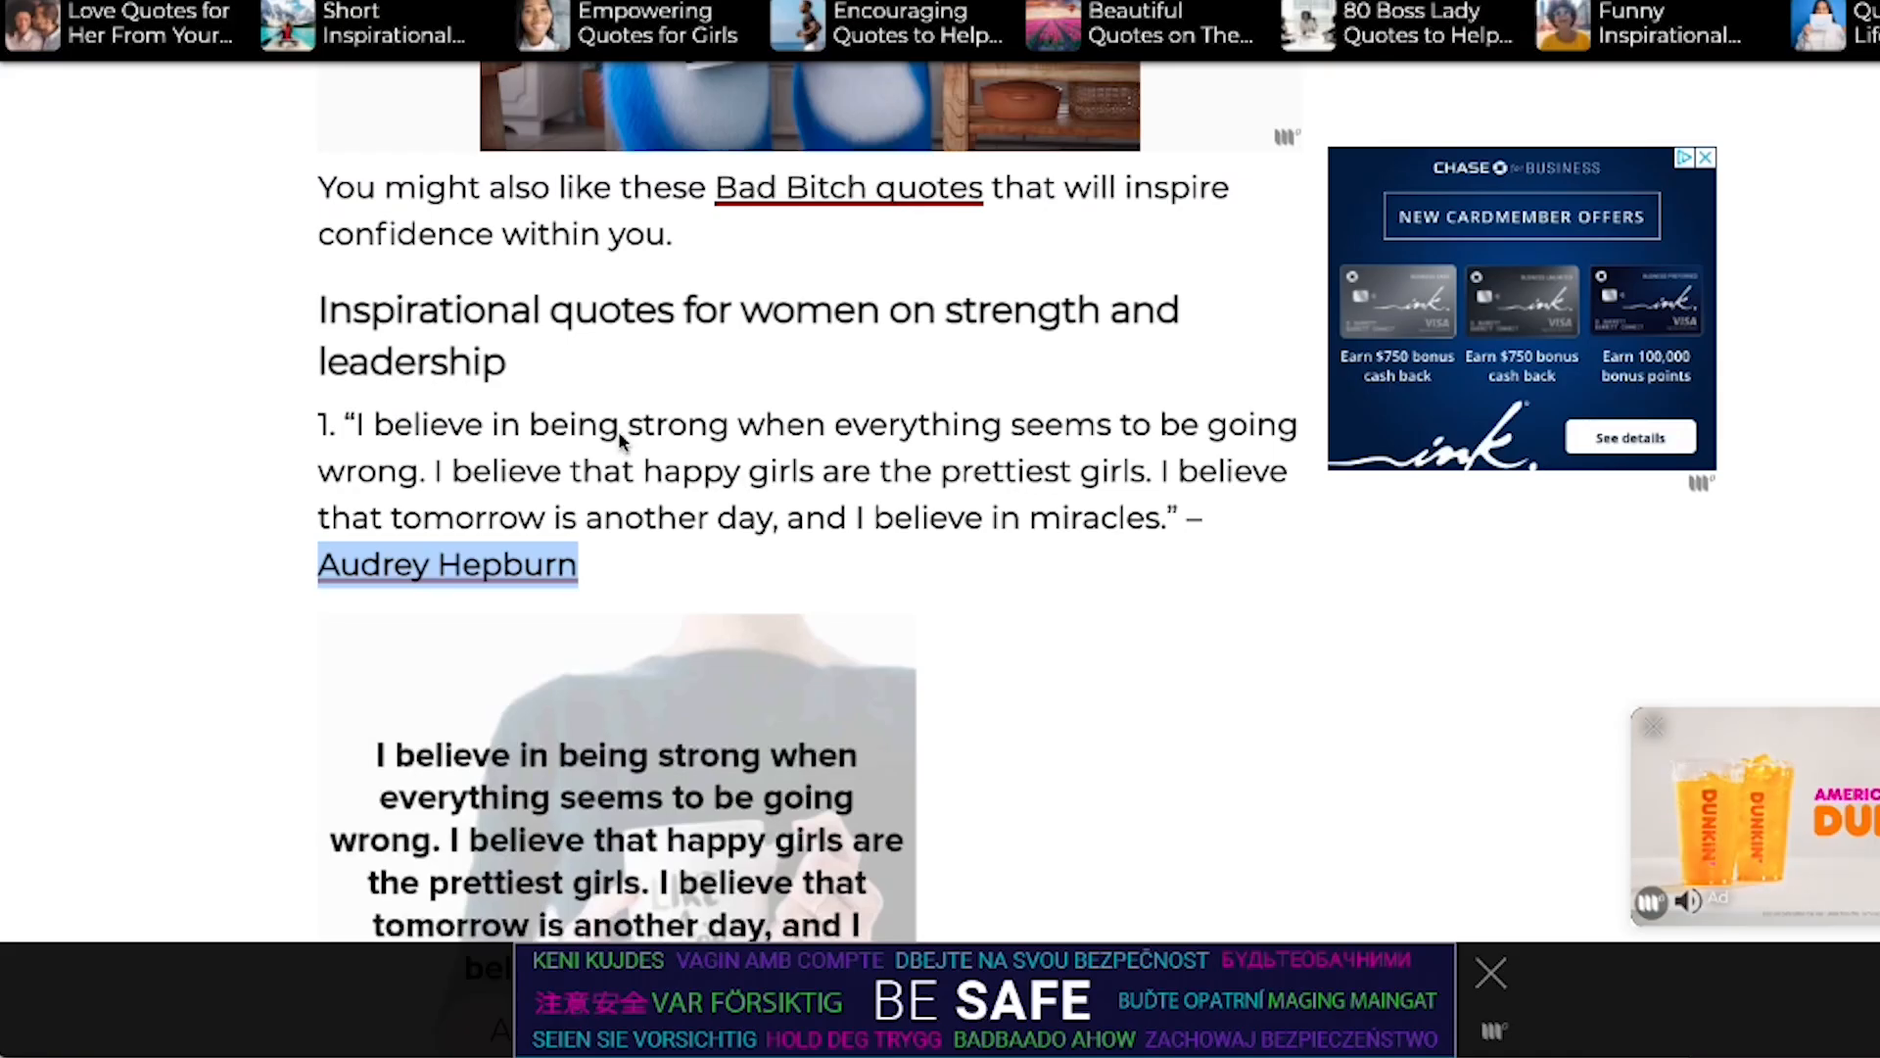
scroll(980, 649, down, 10)
scroll(978, 650, down, 15)
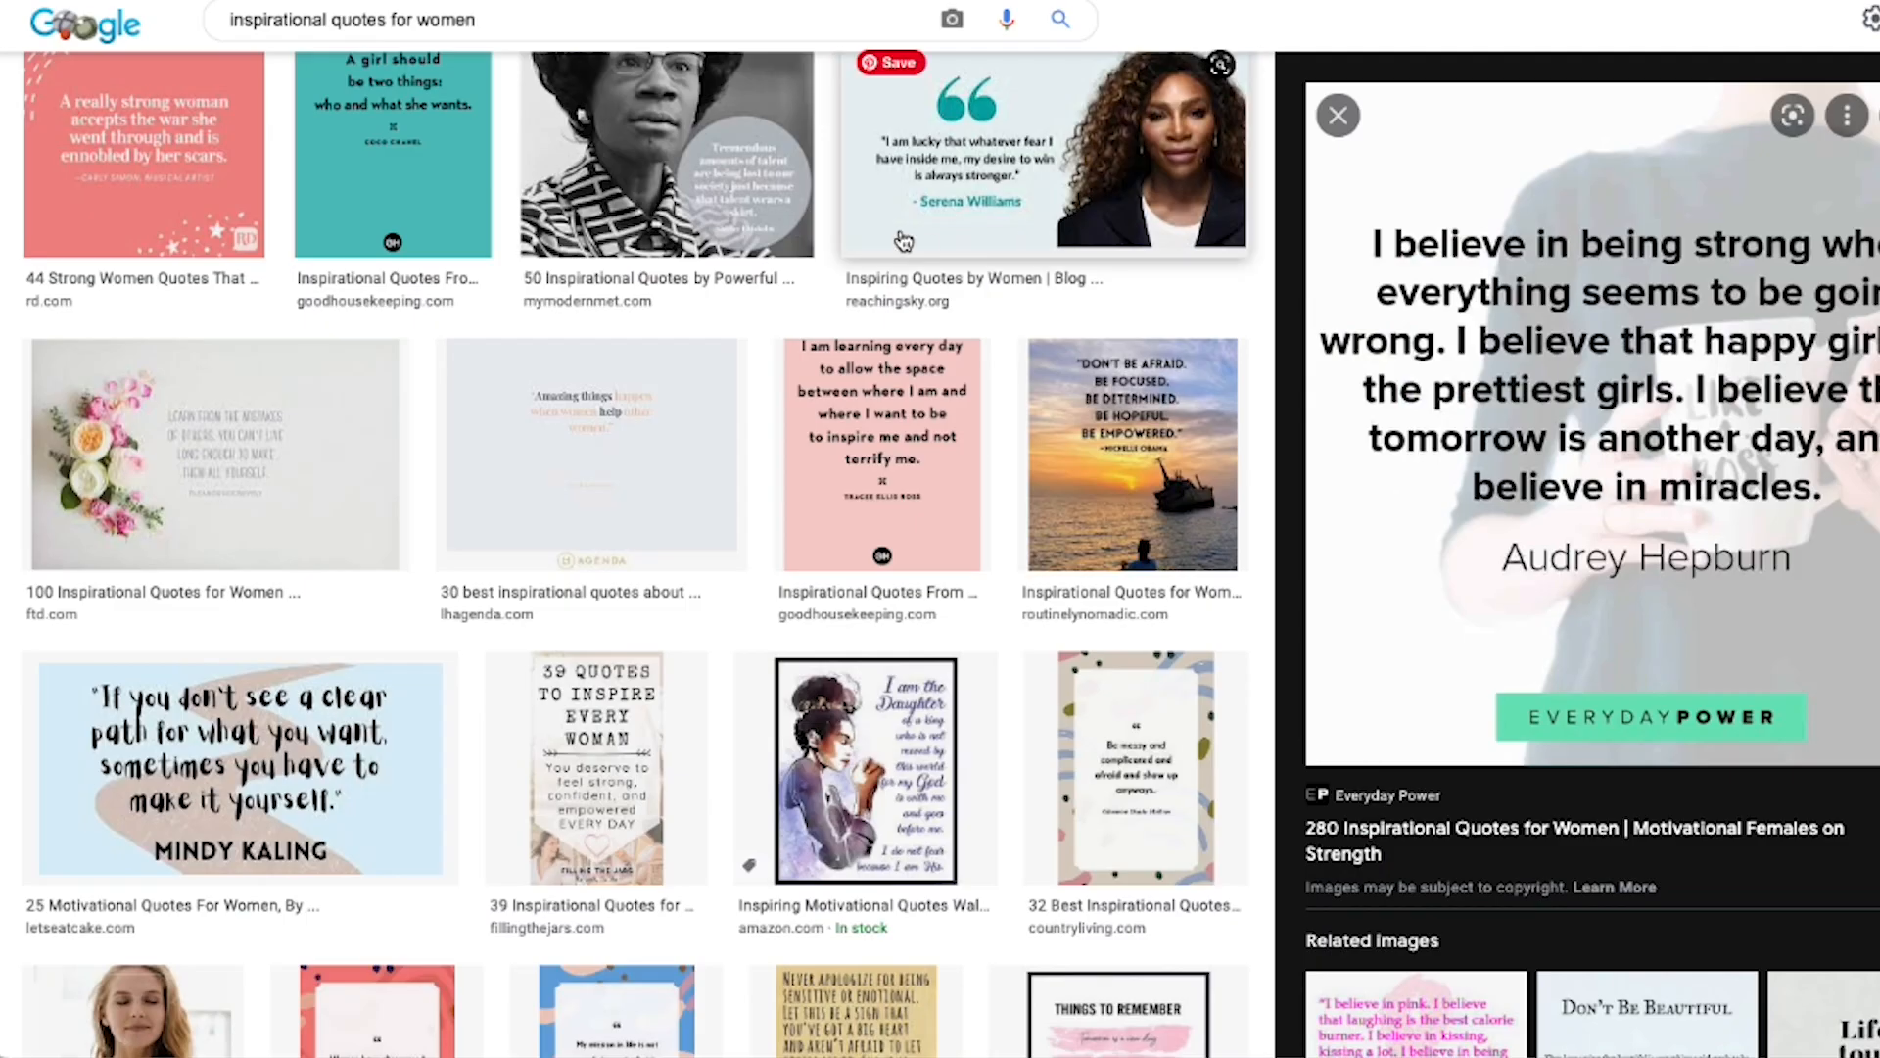
scroll(903, 241, up, 3)
click(944, 409)
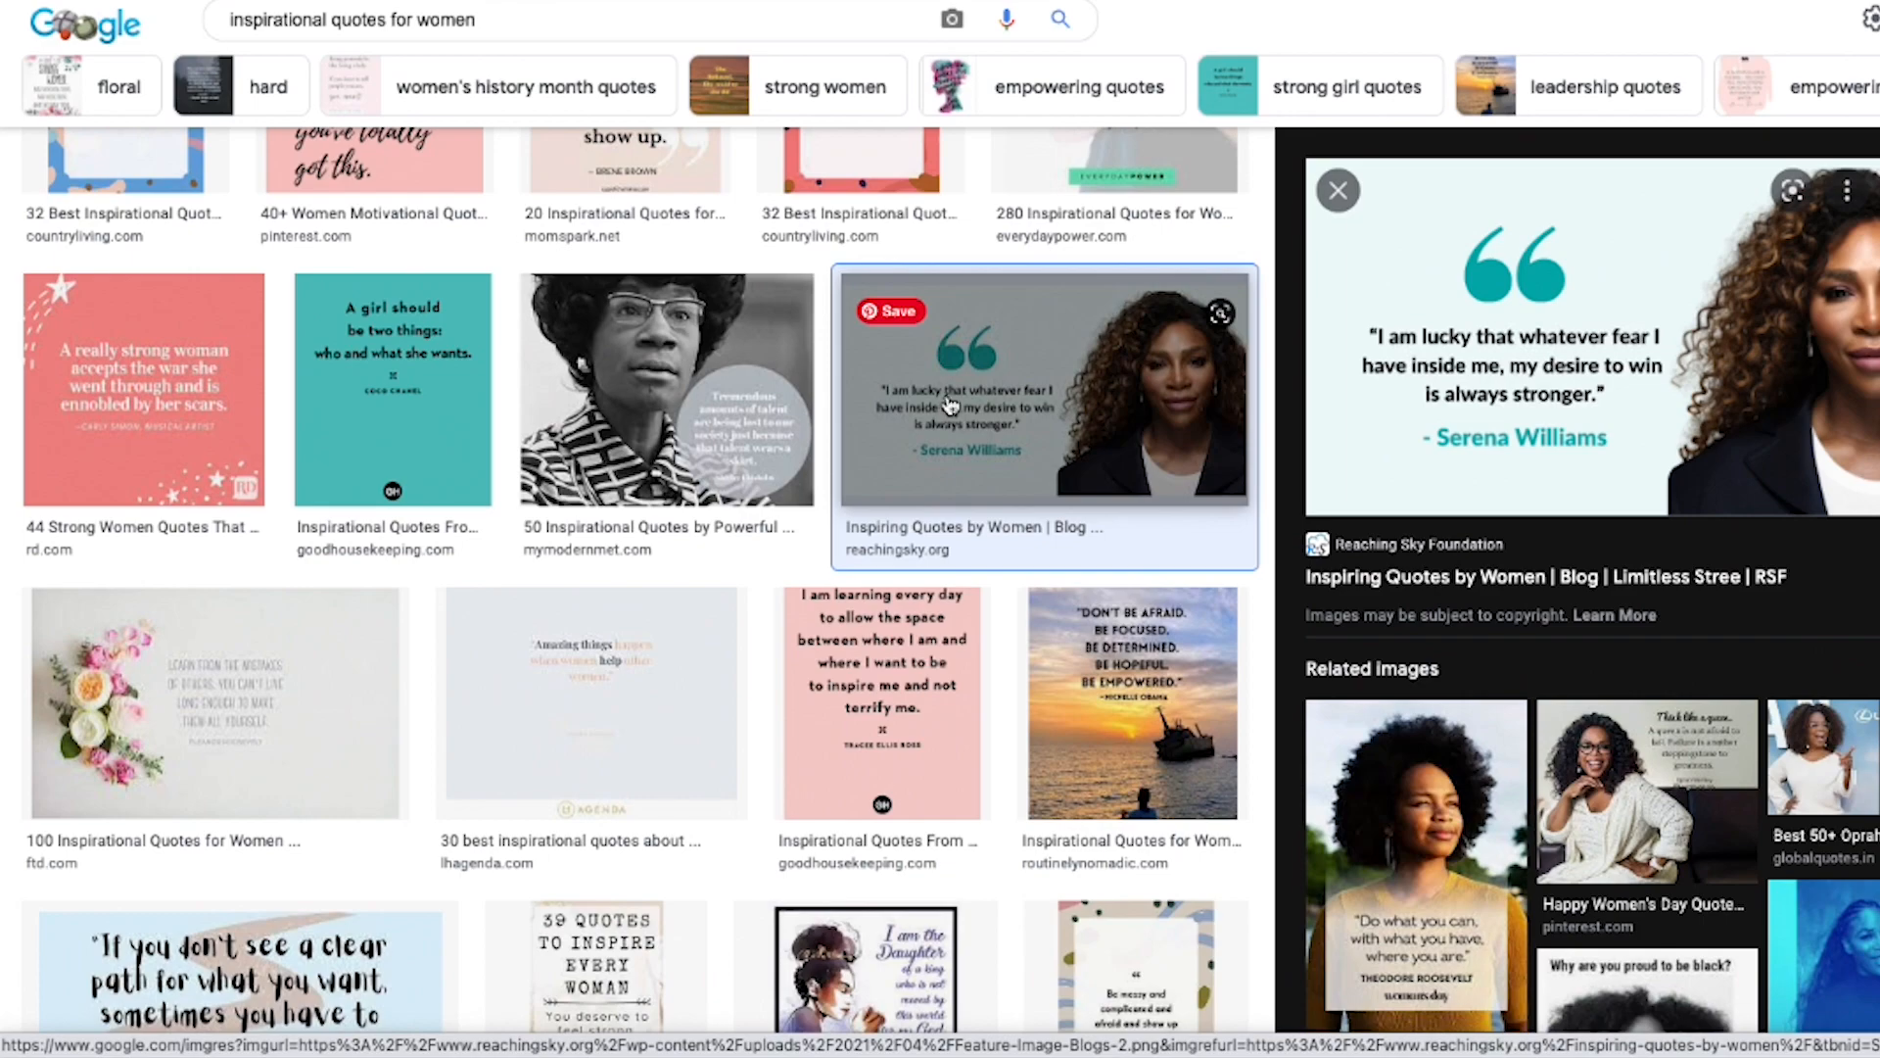
Return to Canva and replace page 4's quote with "My desire to win is stronger than my fear."
click(1236, 607)
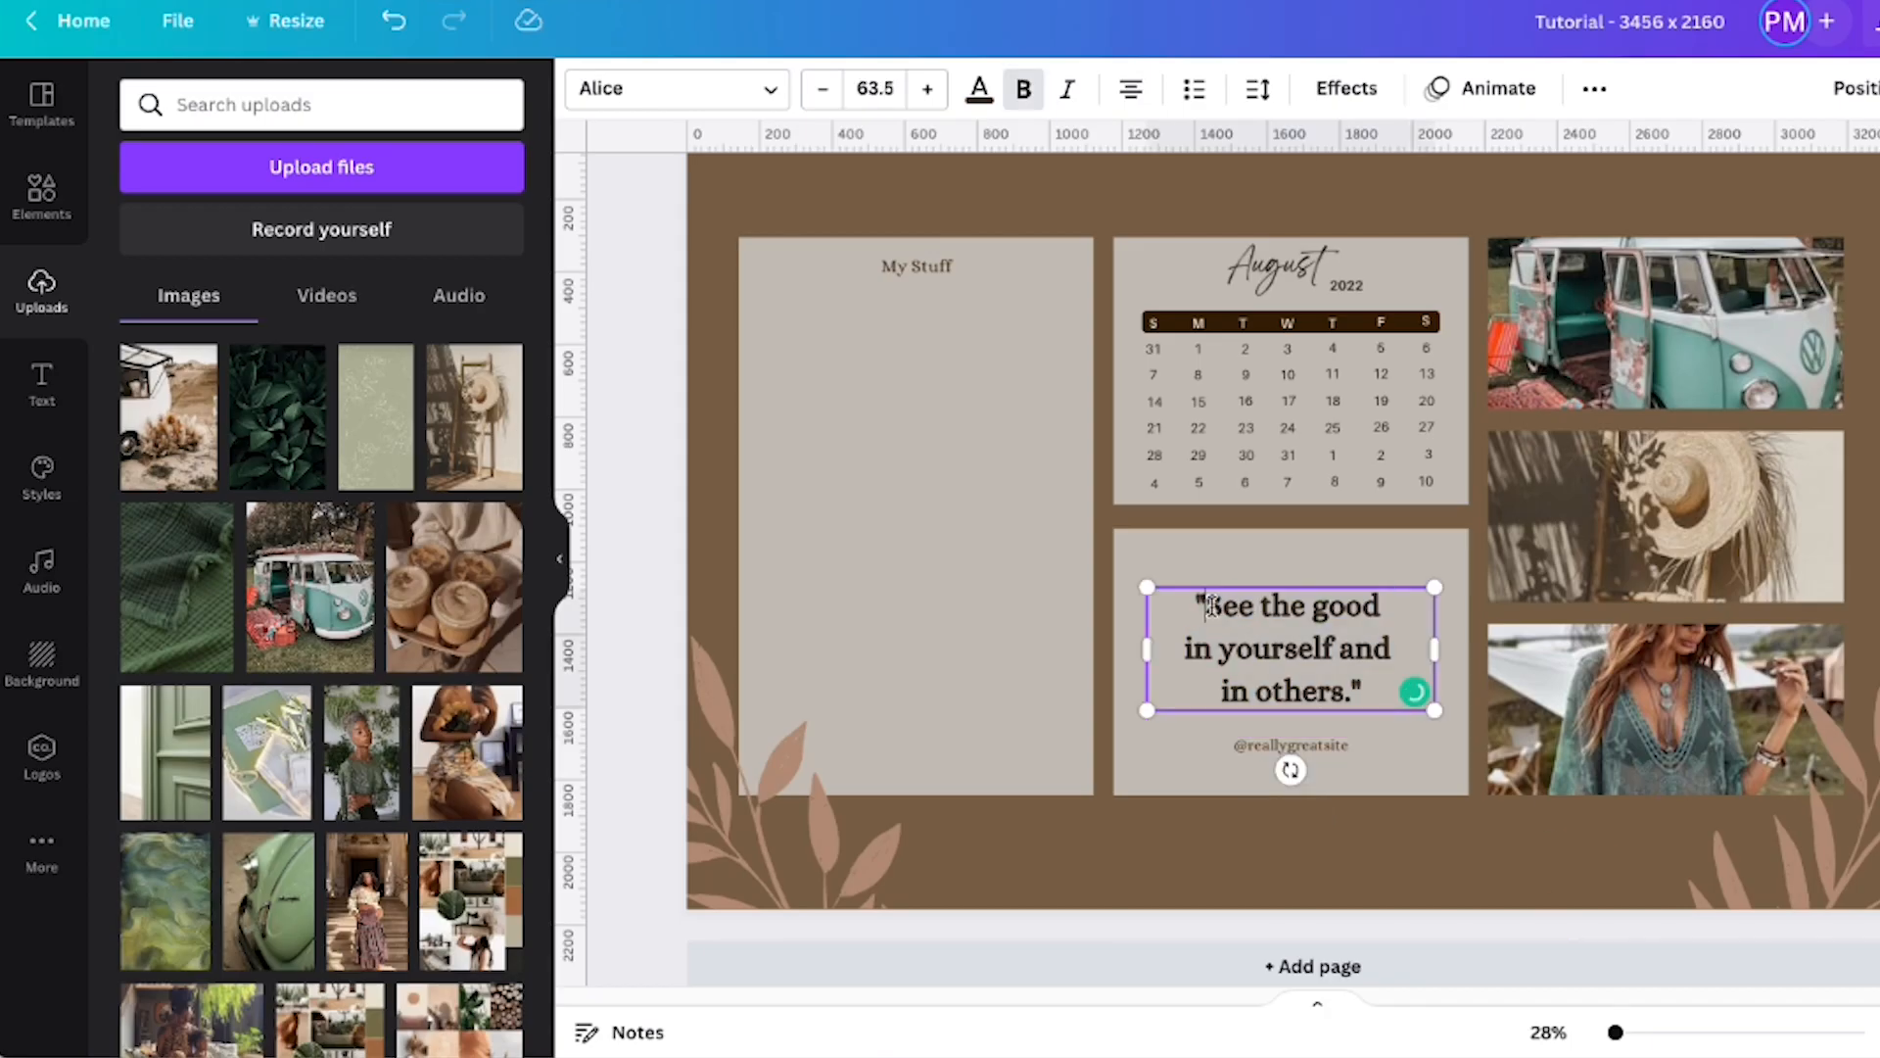
text(My )
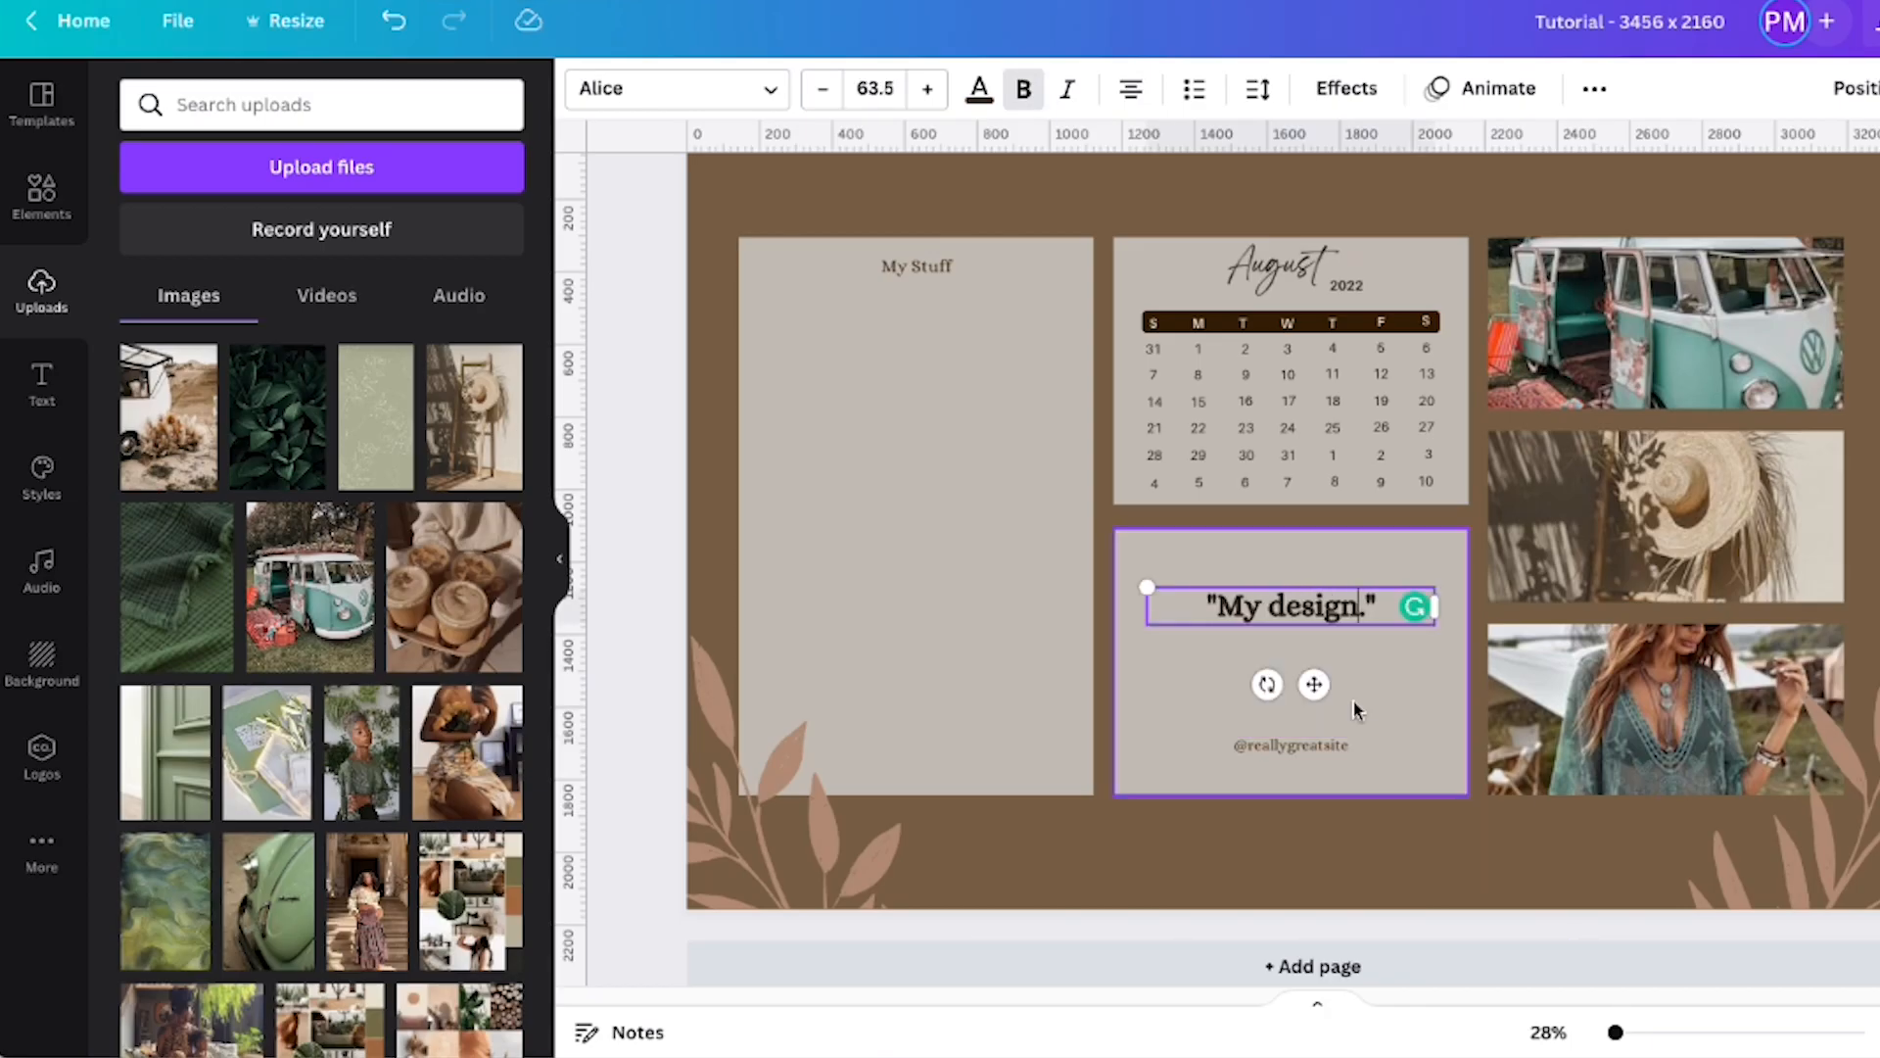
text(desire to win is stronger then my fear)
mouse_move(1328, 652)
click(1330, 733)
click(1363, 799)
drag(1291, 648, 1287, 674)
click(1268, 848)
click(1255, 741)
key(BackSpace)
click(1284, 769)
click(1214, 844)
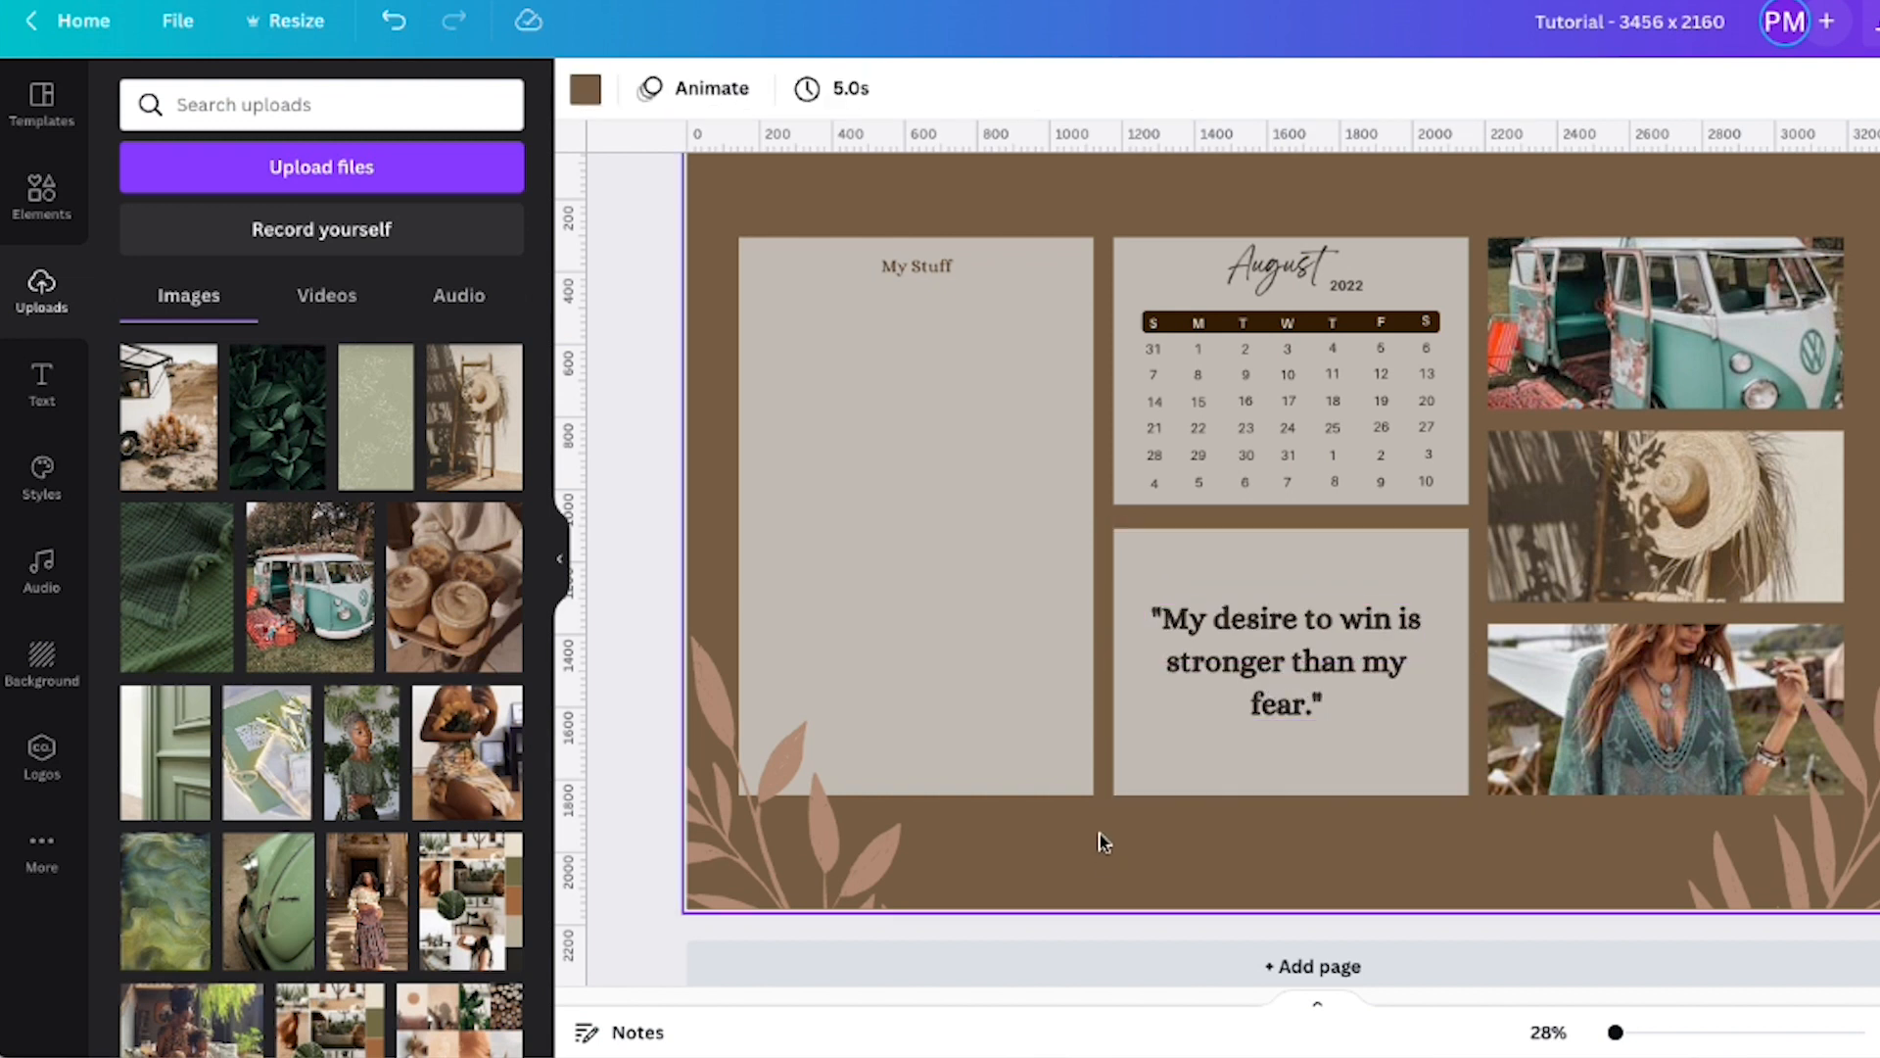
Enlarge the My Stuff heading to font size 52.7 and centre it near the upper edge of its panel
click(816, 279)
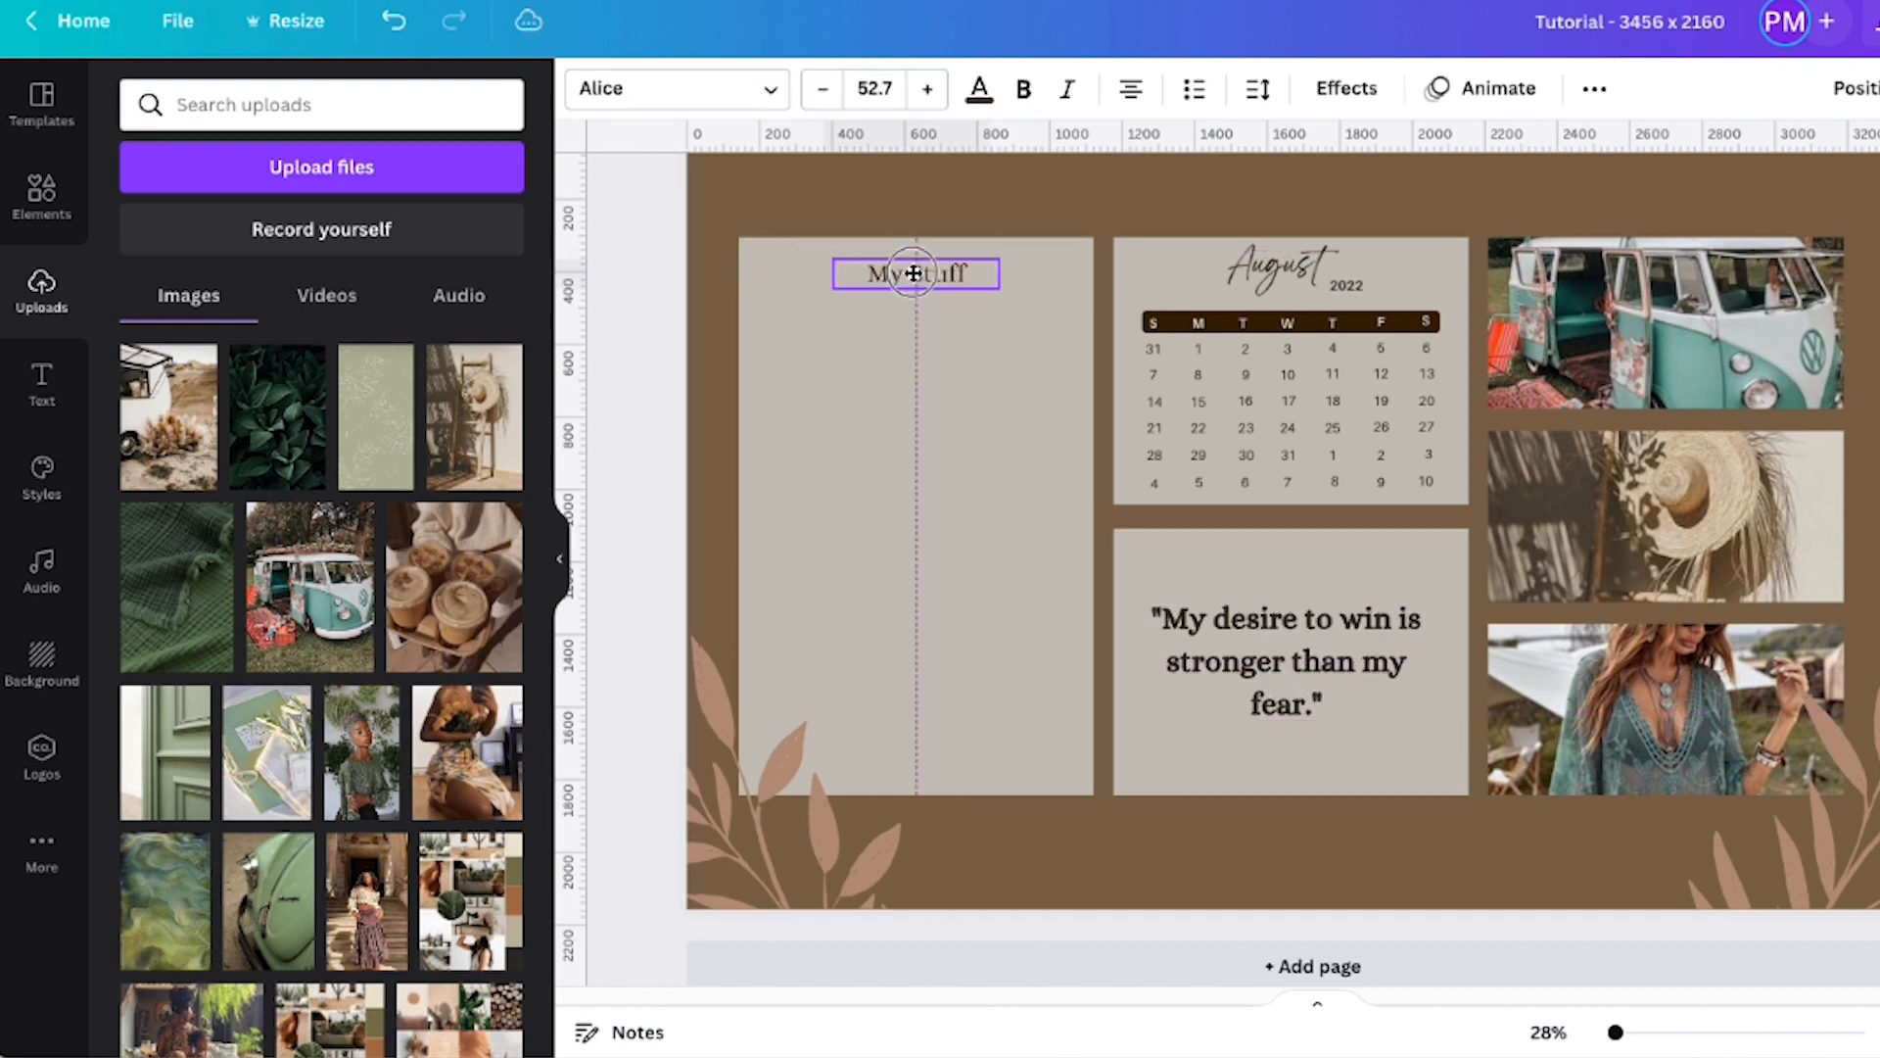
click(1400, 850)
scroll(1665, 783, down, 1)
scroll(1664, 783, up, 1)
scroll(471, 760, down, 1)
Try the woman in the floral dress and the woman on the steps in page 4's top frame
drag(471, 760, 1552, 312)
drag(354, 803, 1665, 323)
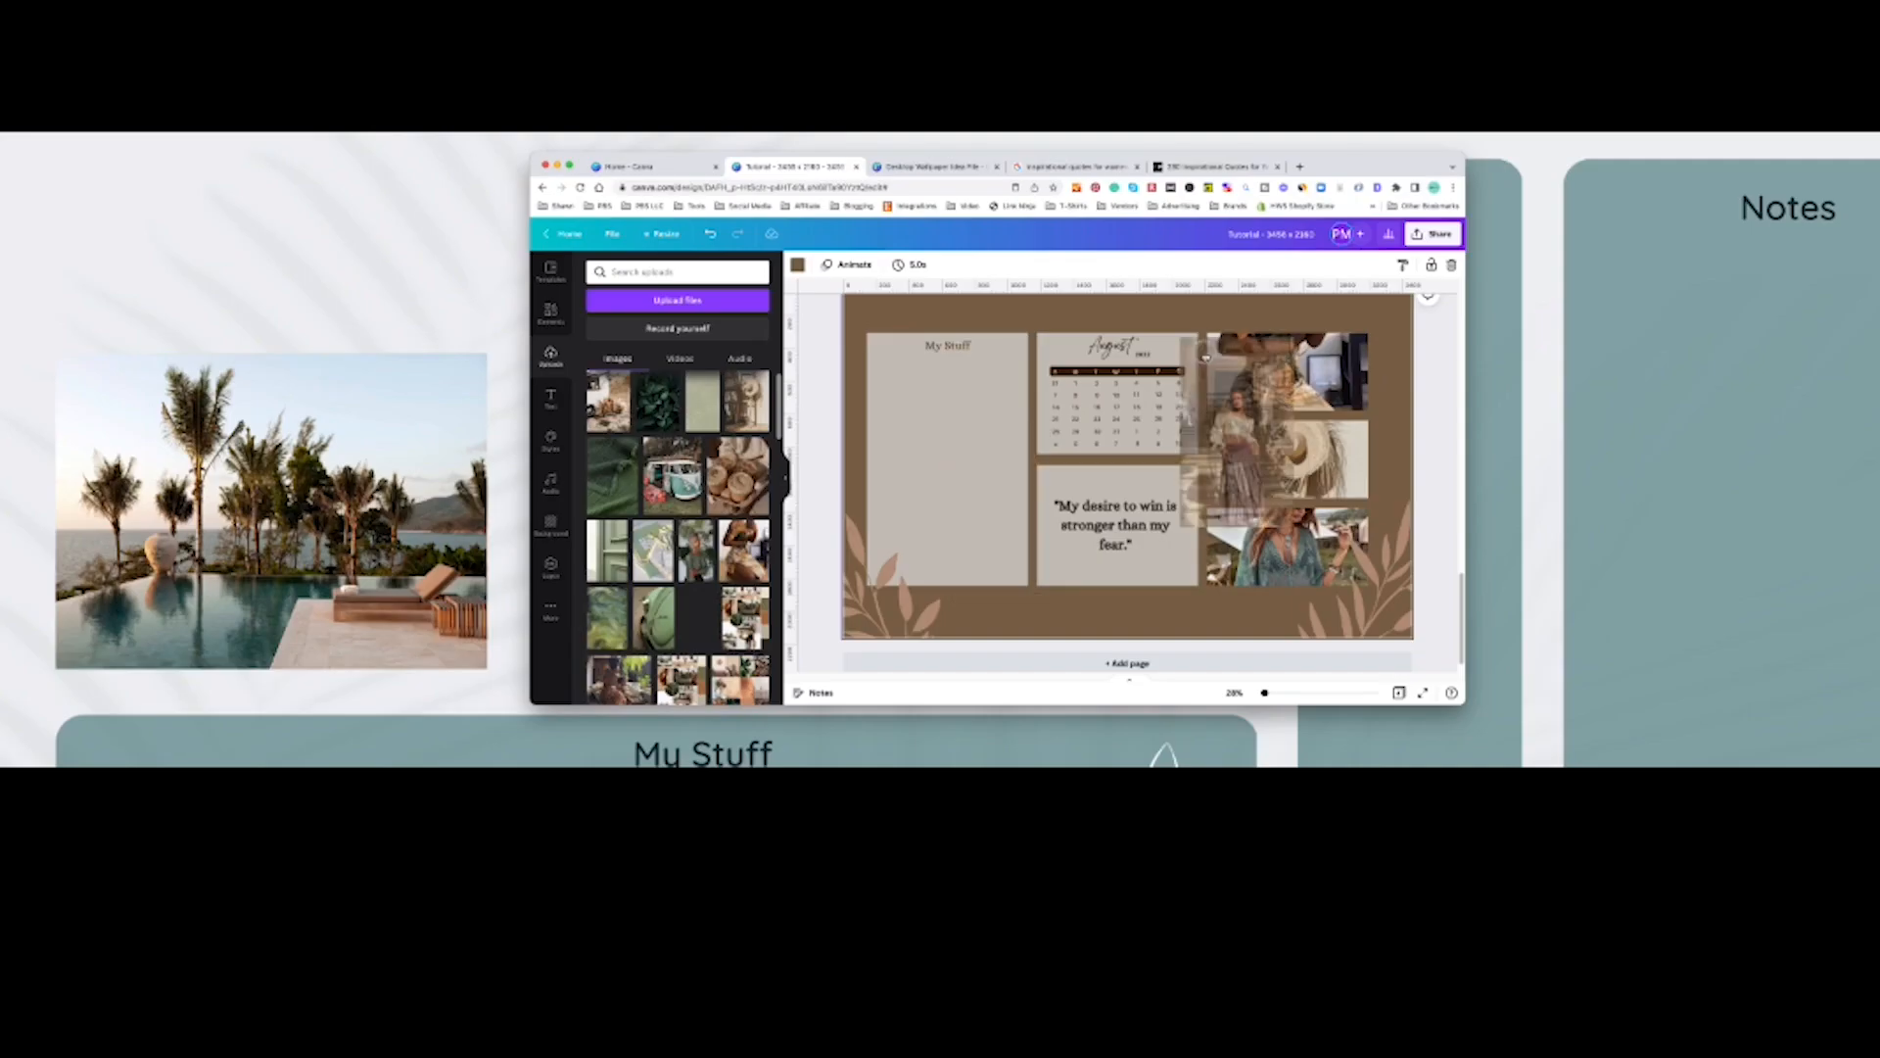
scroll(258, 582, down, 3)
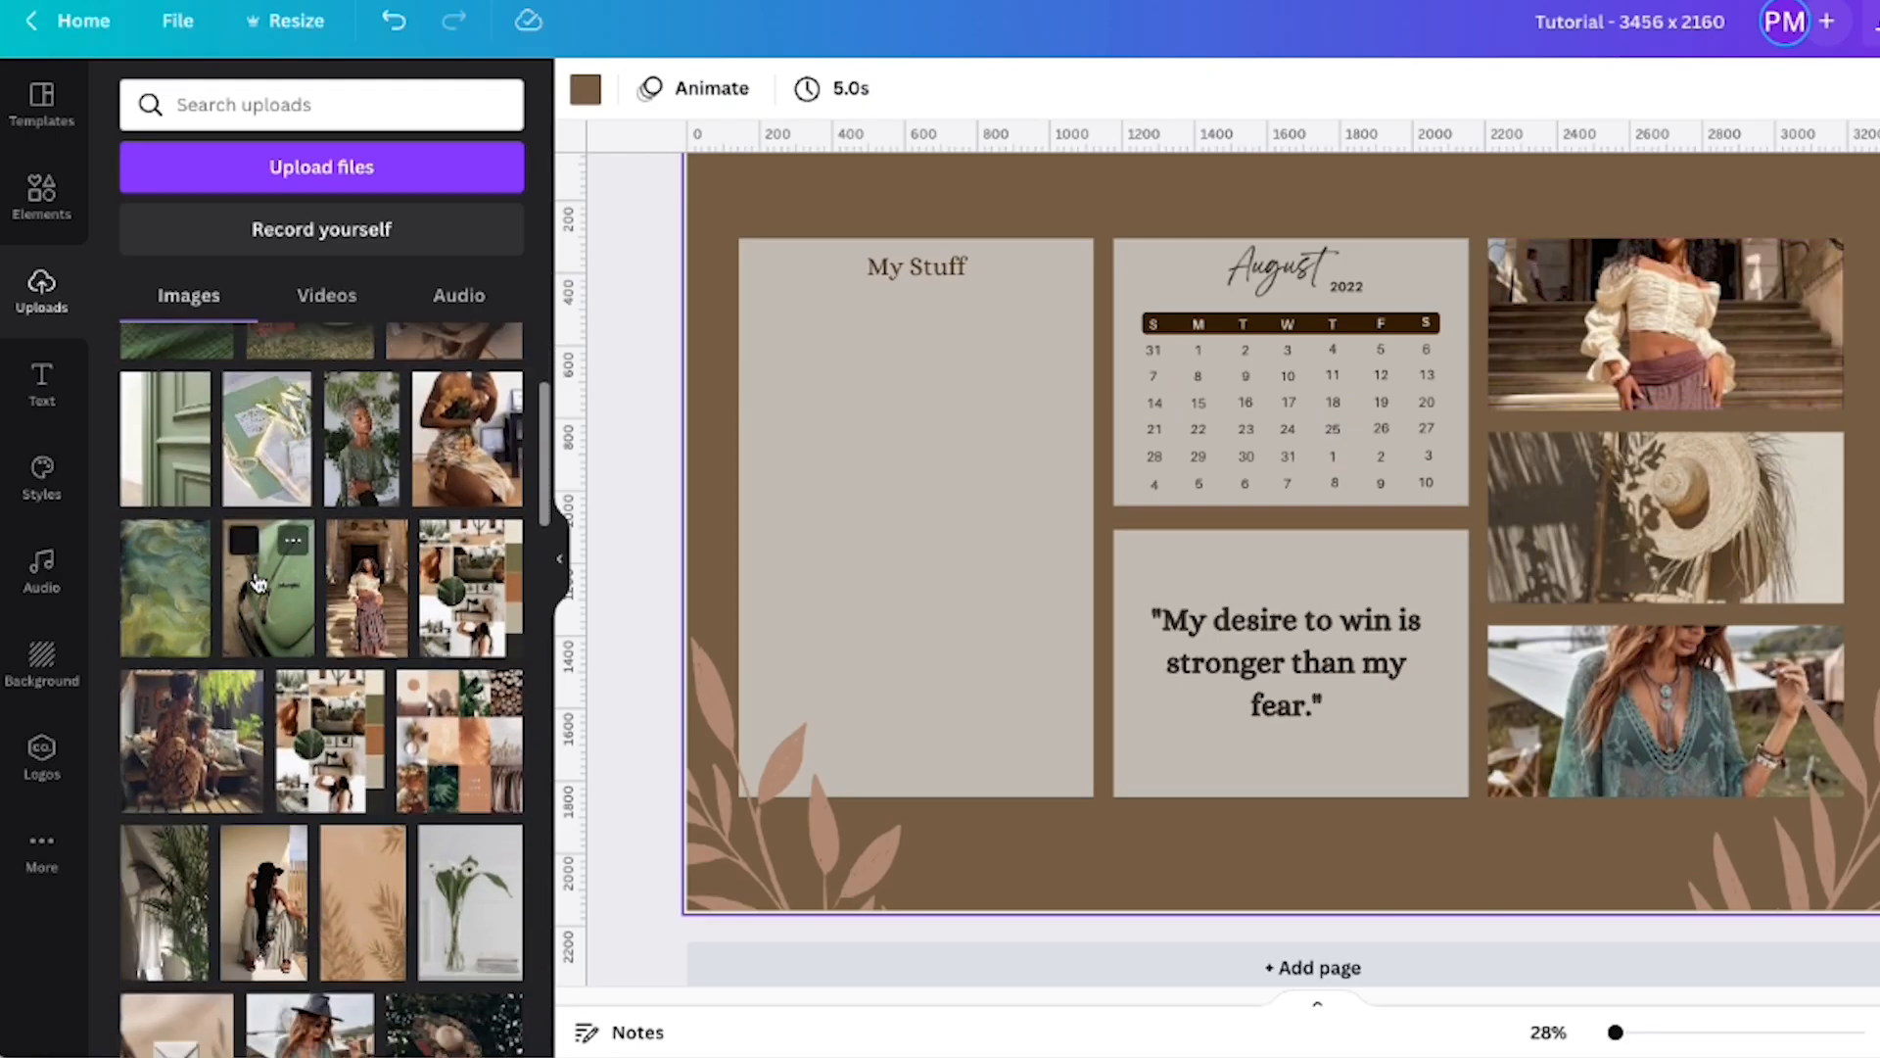
Try a stock laptop photo with a notebook and coffee cup in page 4's top frame
scroll(257, 583, down, 3)
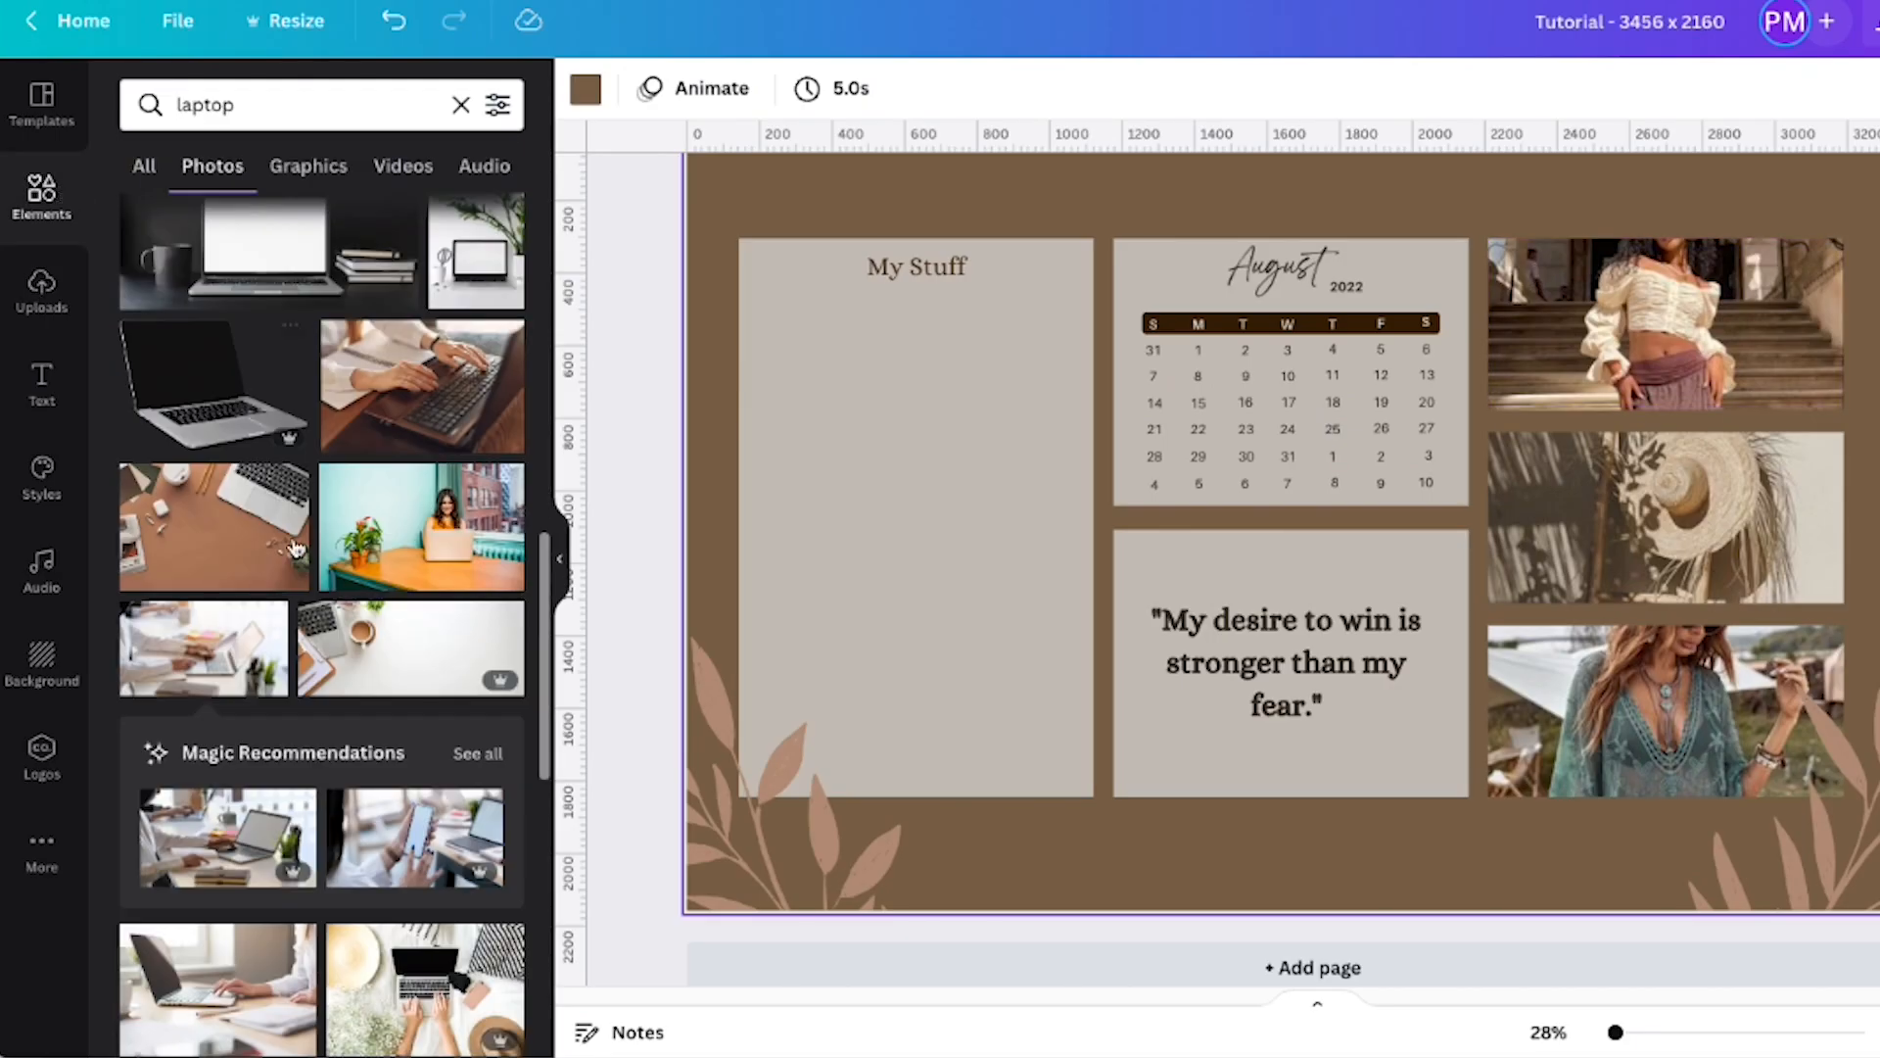
scroll(338, 615, down, 5)
scroll(338, 615, down, 1)
drag(441, 703, 1665, 323)
scroll(163, 618, down, 3)
scroll(163, 618, down, 3)
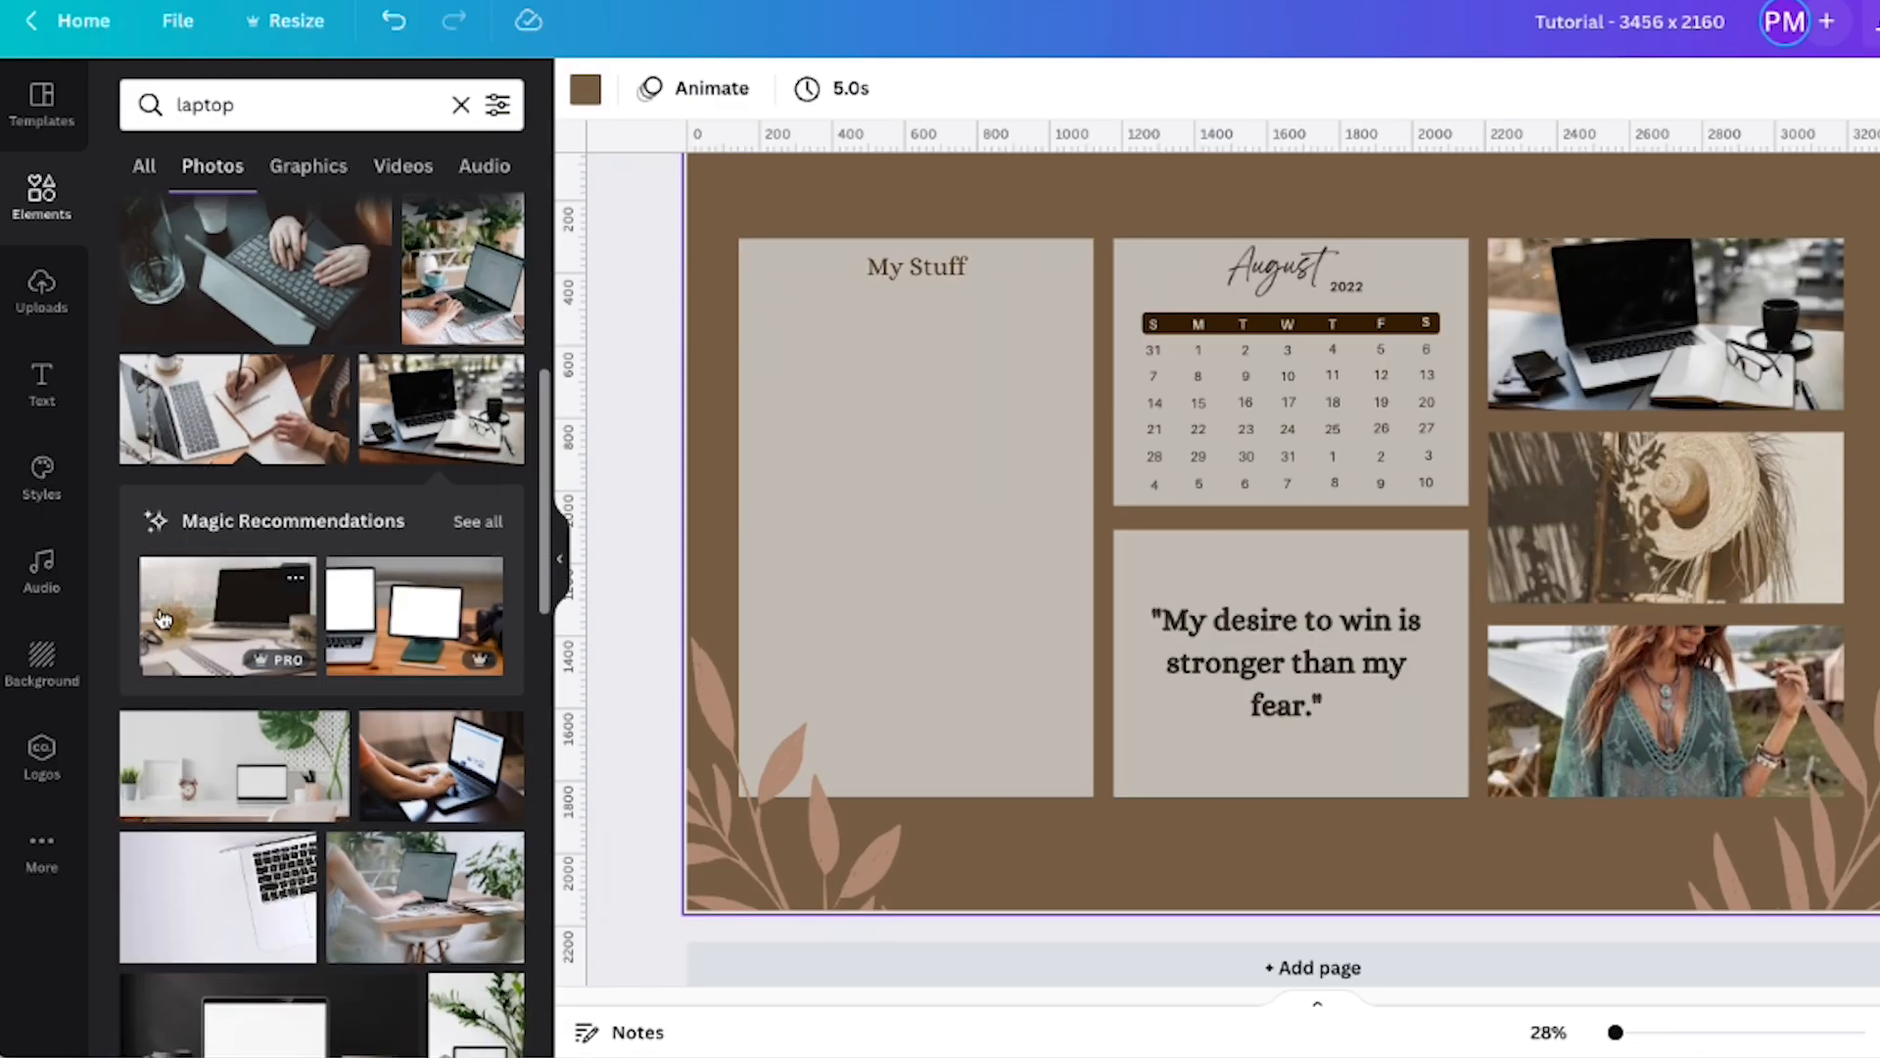
Search the stock photos for travel and fill page 4's top frame with the palm beach lounge chairs at sunset
click(293, 105)
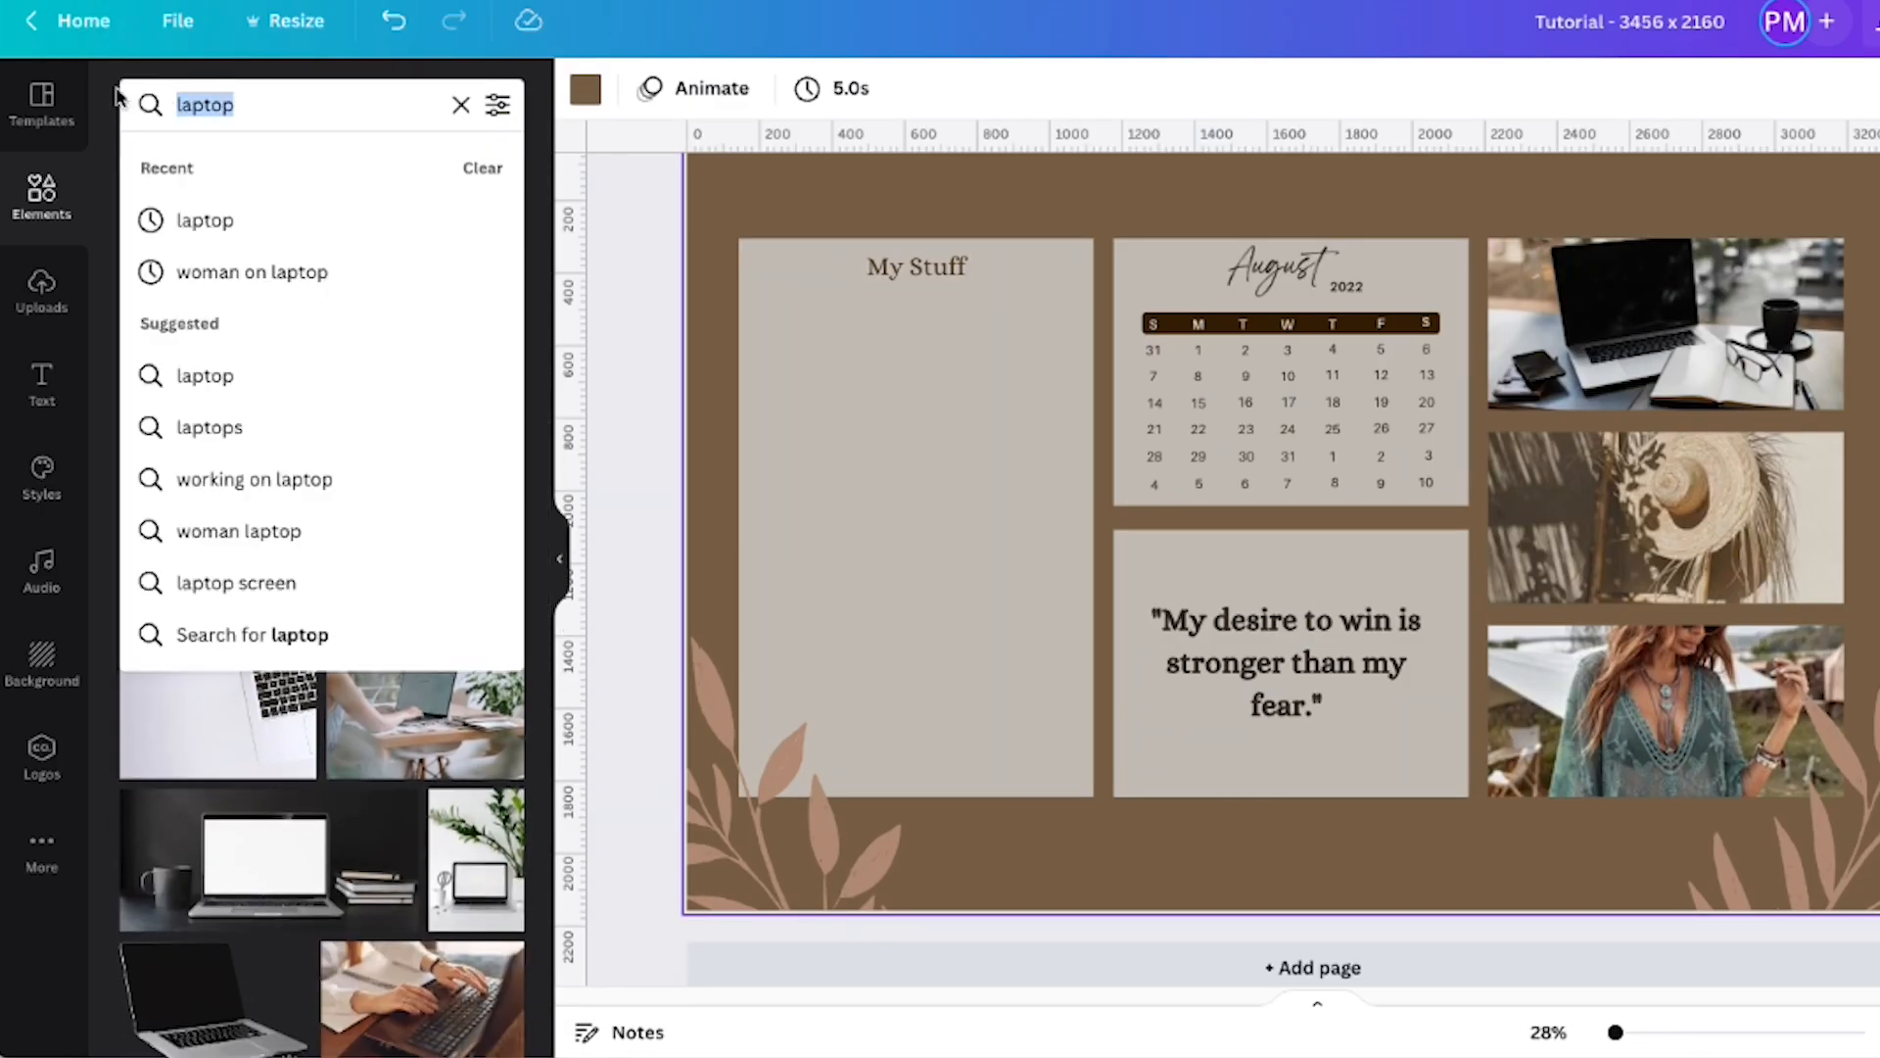
text(travel)
key(Return)
scroll(213, 450, down, 4)
scroll(213, 451, down, 1)
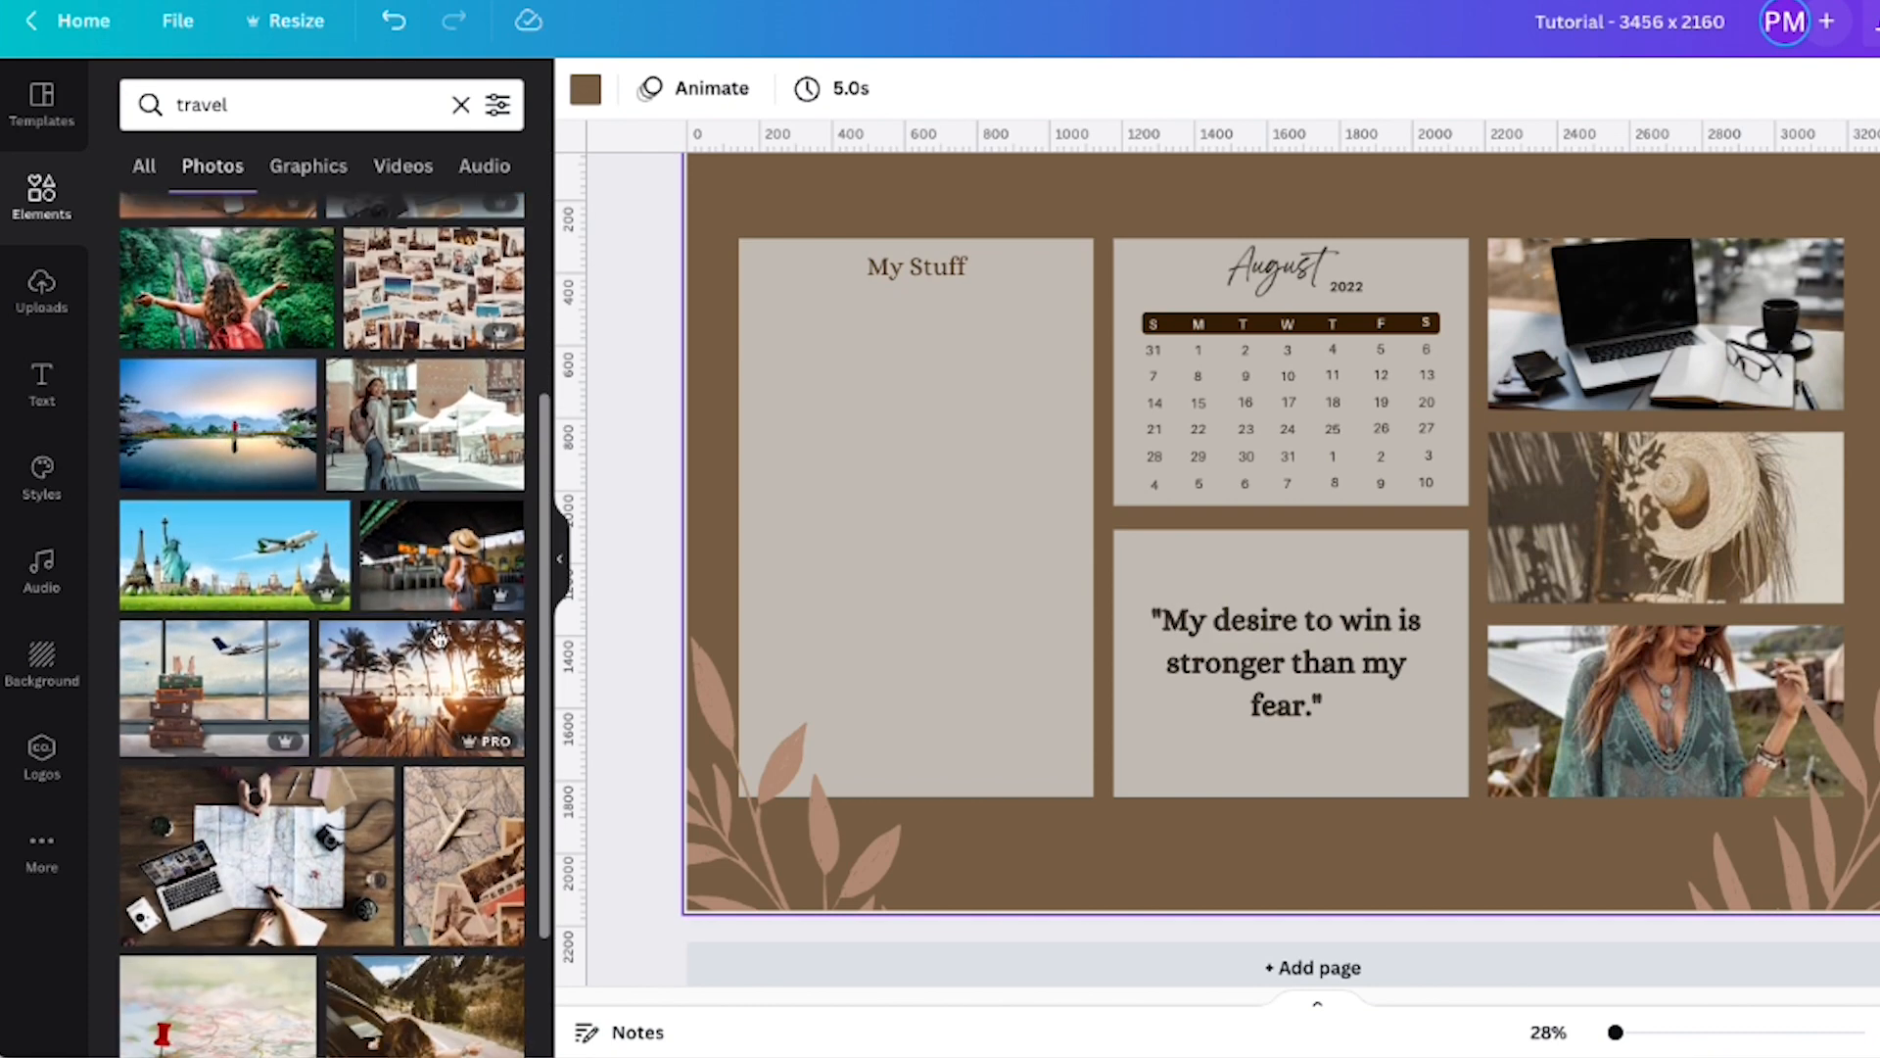
drag(441, 713, 1664, 323)
scroll(291, 613, down, 5)
scroll(291, 613, down, 2)
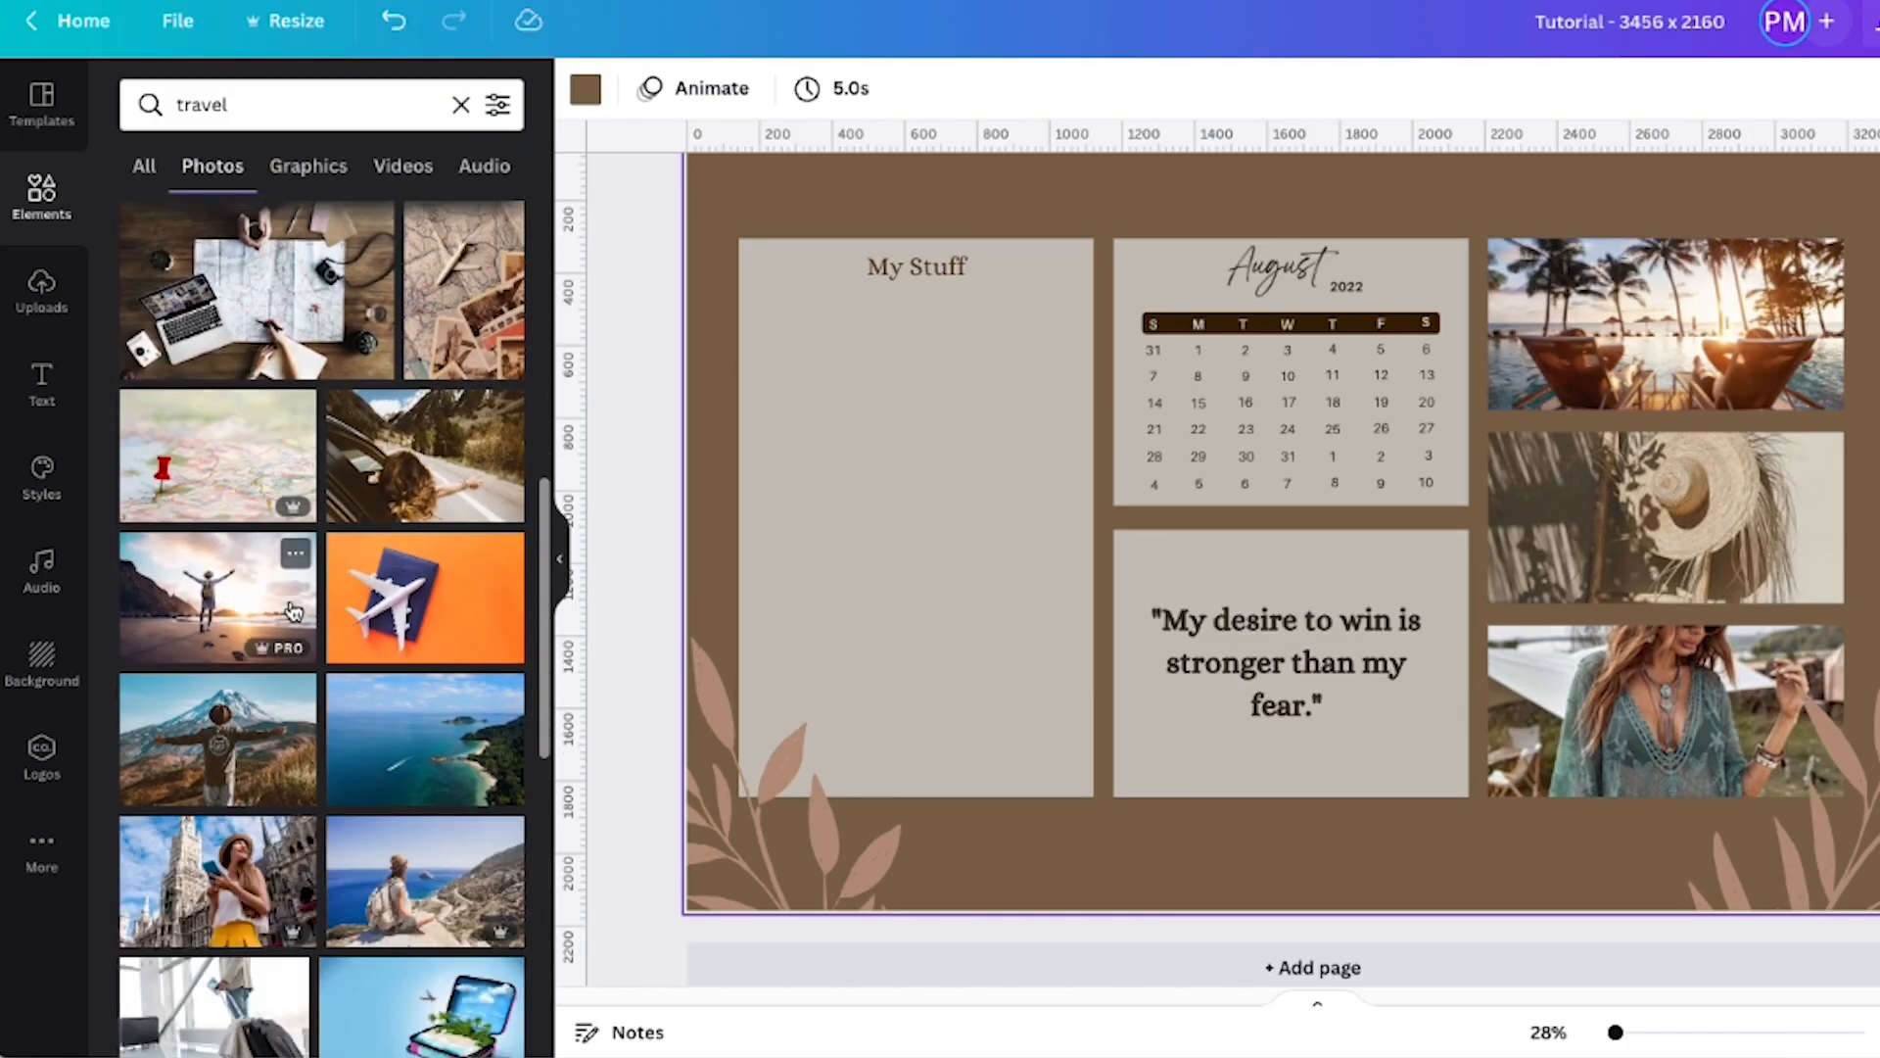
Recolour page 2's "I am Enough" title white and move it slightly lower
key(Escape)
scroll(1814, 294, up, 15)
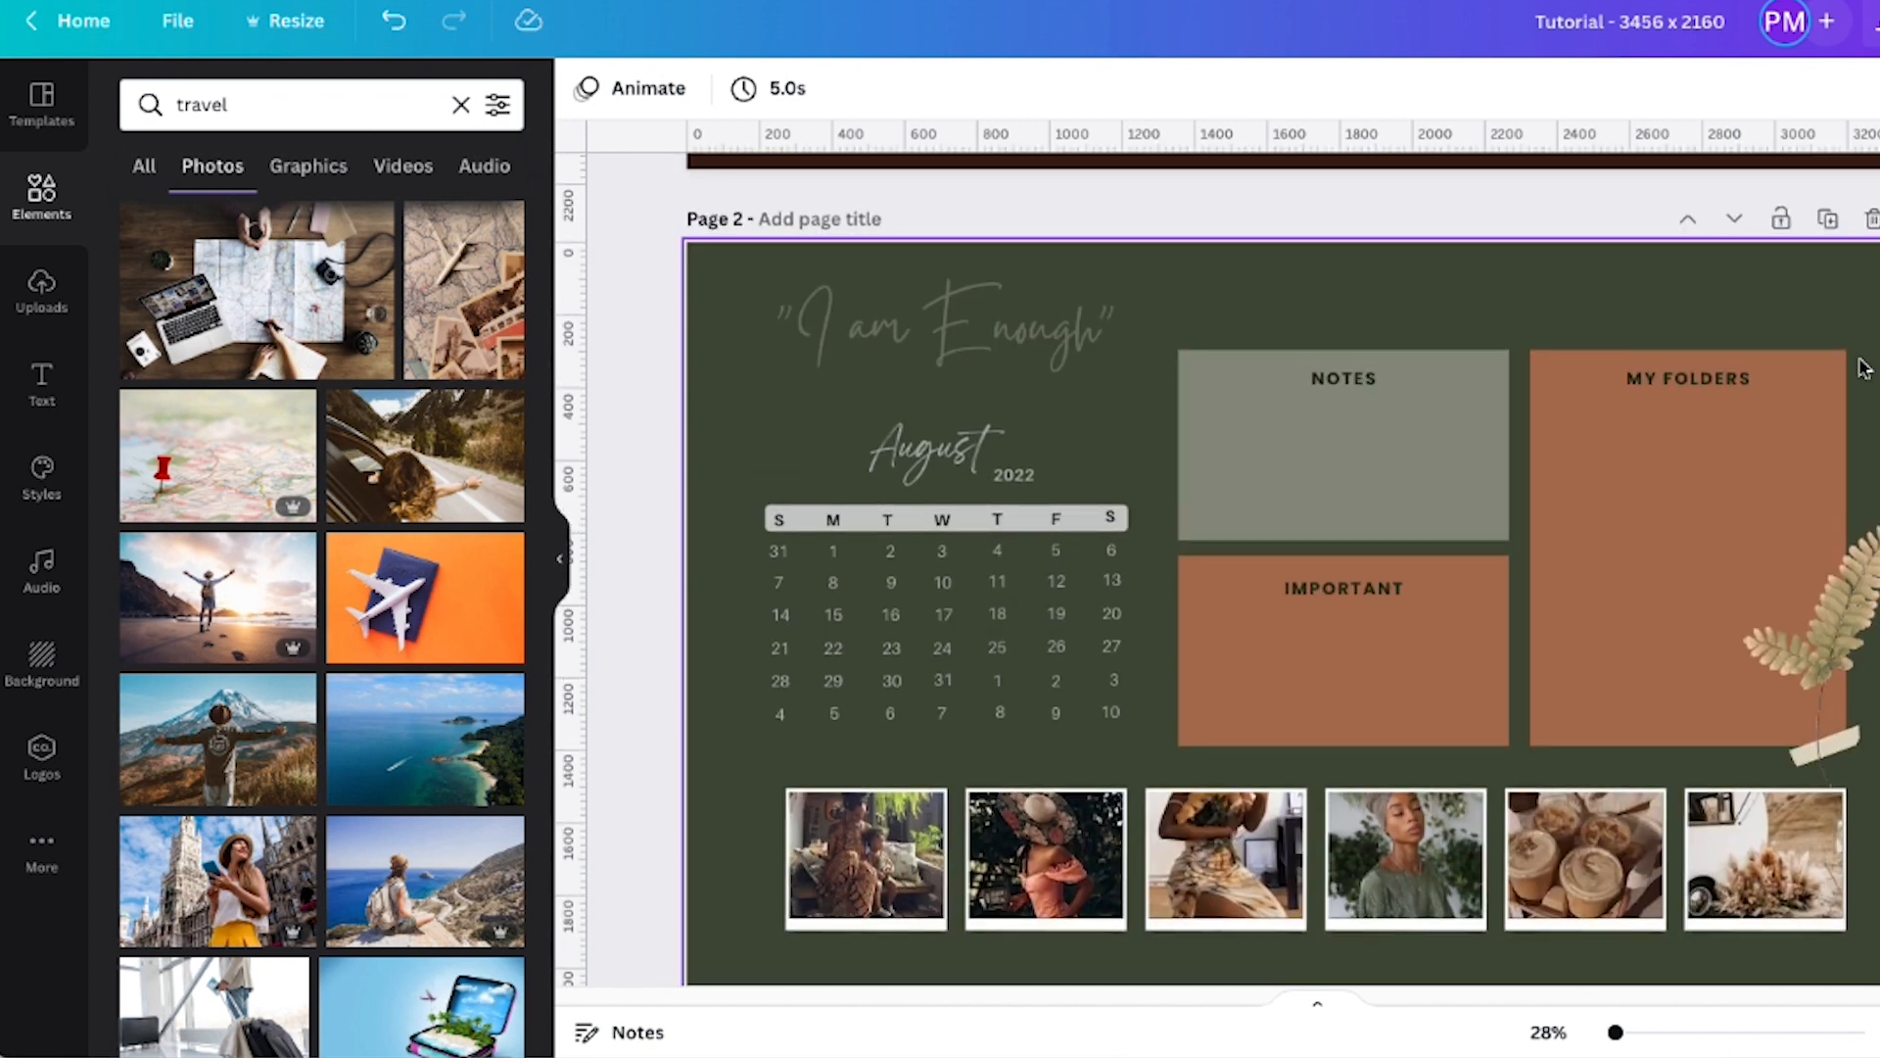
click(1048, 306)
click(979, 88)
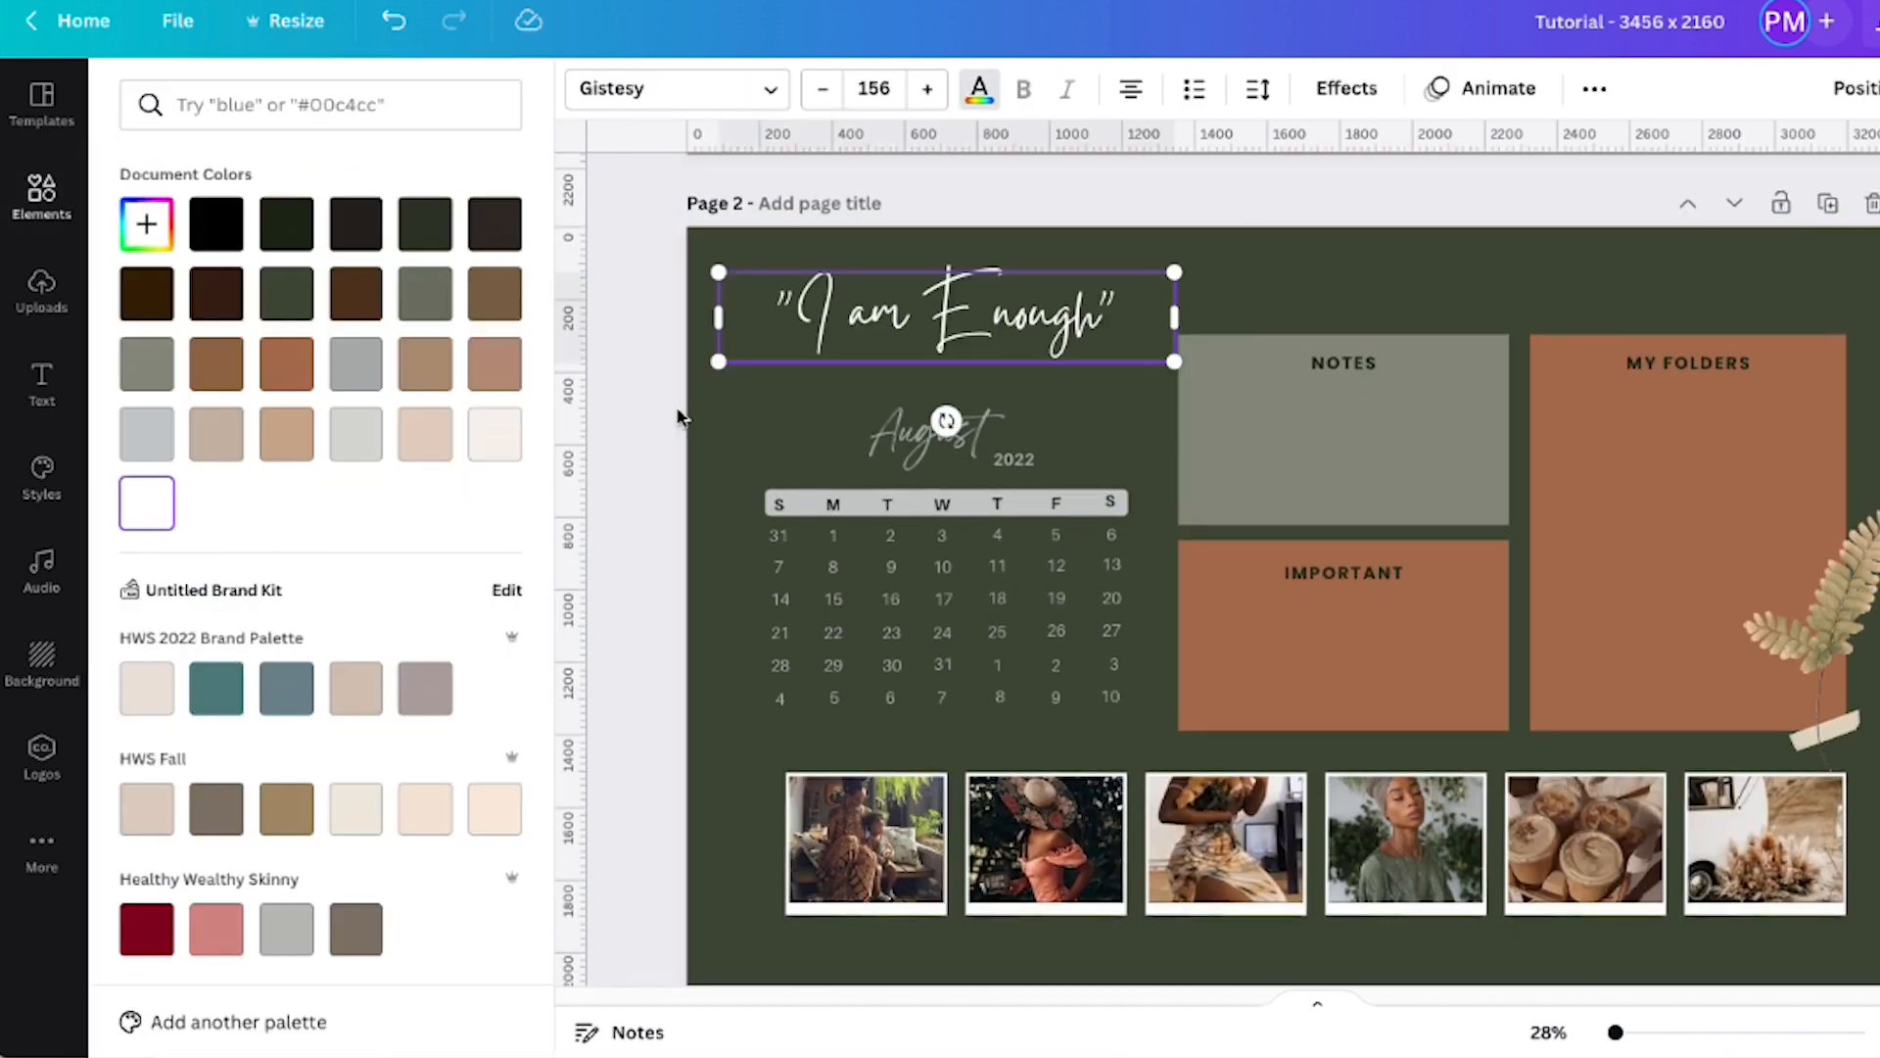
drag(946, 320, 946, 338)
Add a new page after page 4, place a rounded square on it and stretch the square taller
scroll(948, 454, down, 10)
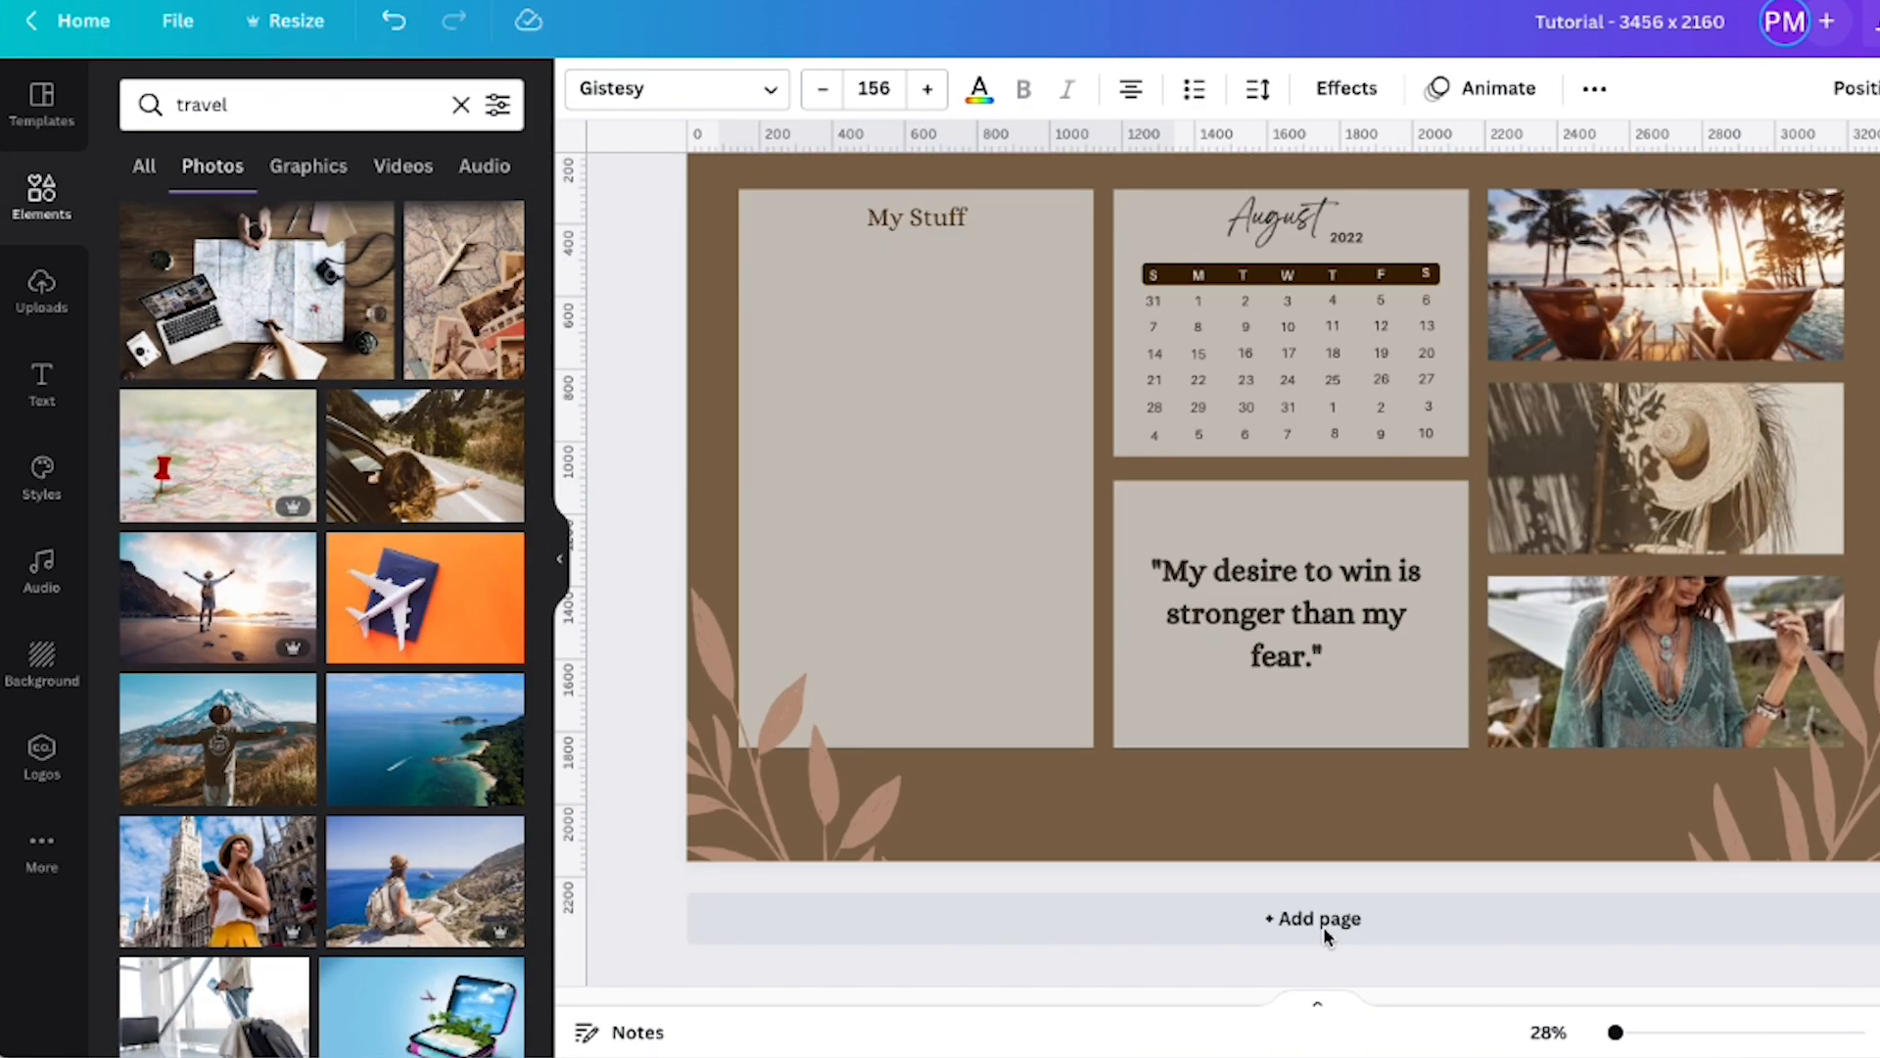
click(1322, 925)
click(41, 196)
click(238, 483)
drag(1260, 456, 1271, 353)
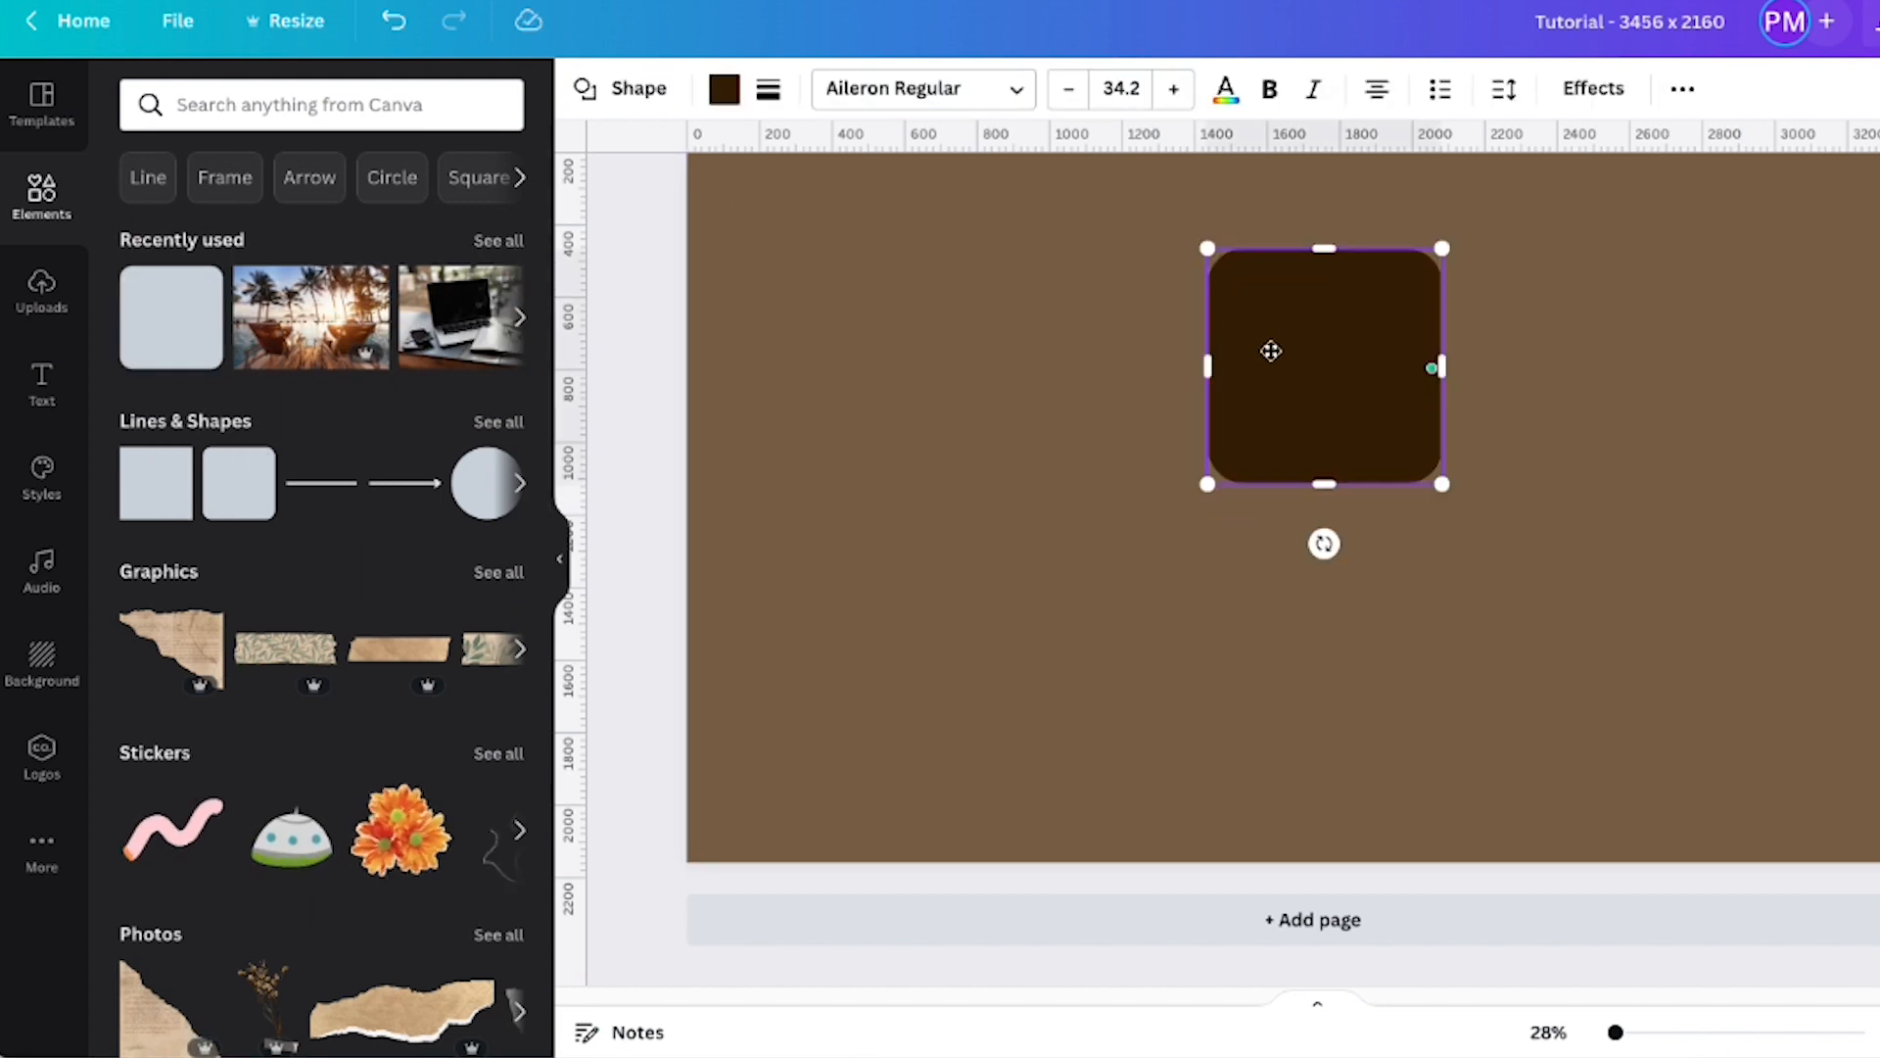
drag(1323, 484, 1328, 550)
Duplicate the rounded rectangle and place the copy beside the original on its right
click(1683, 88)
click(1670, 151)
drag(1279, 391, 1630, 380)
drag(1359, 450, 1387, 450)
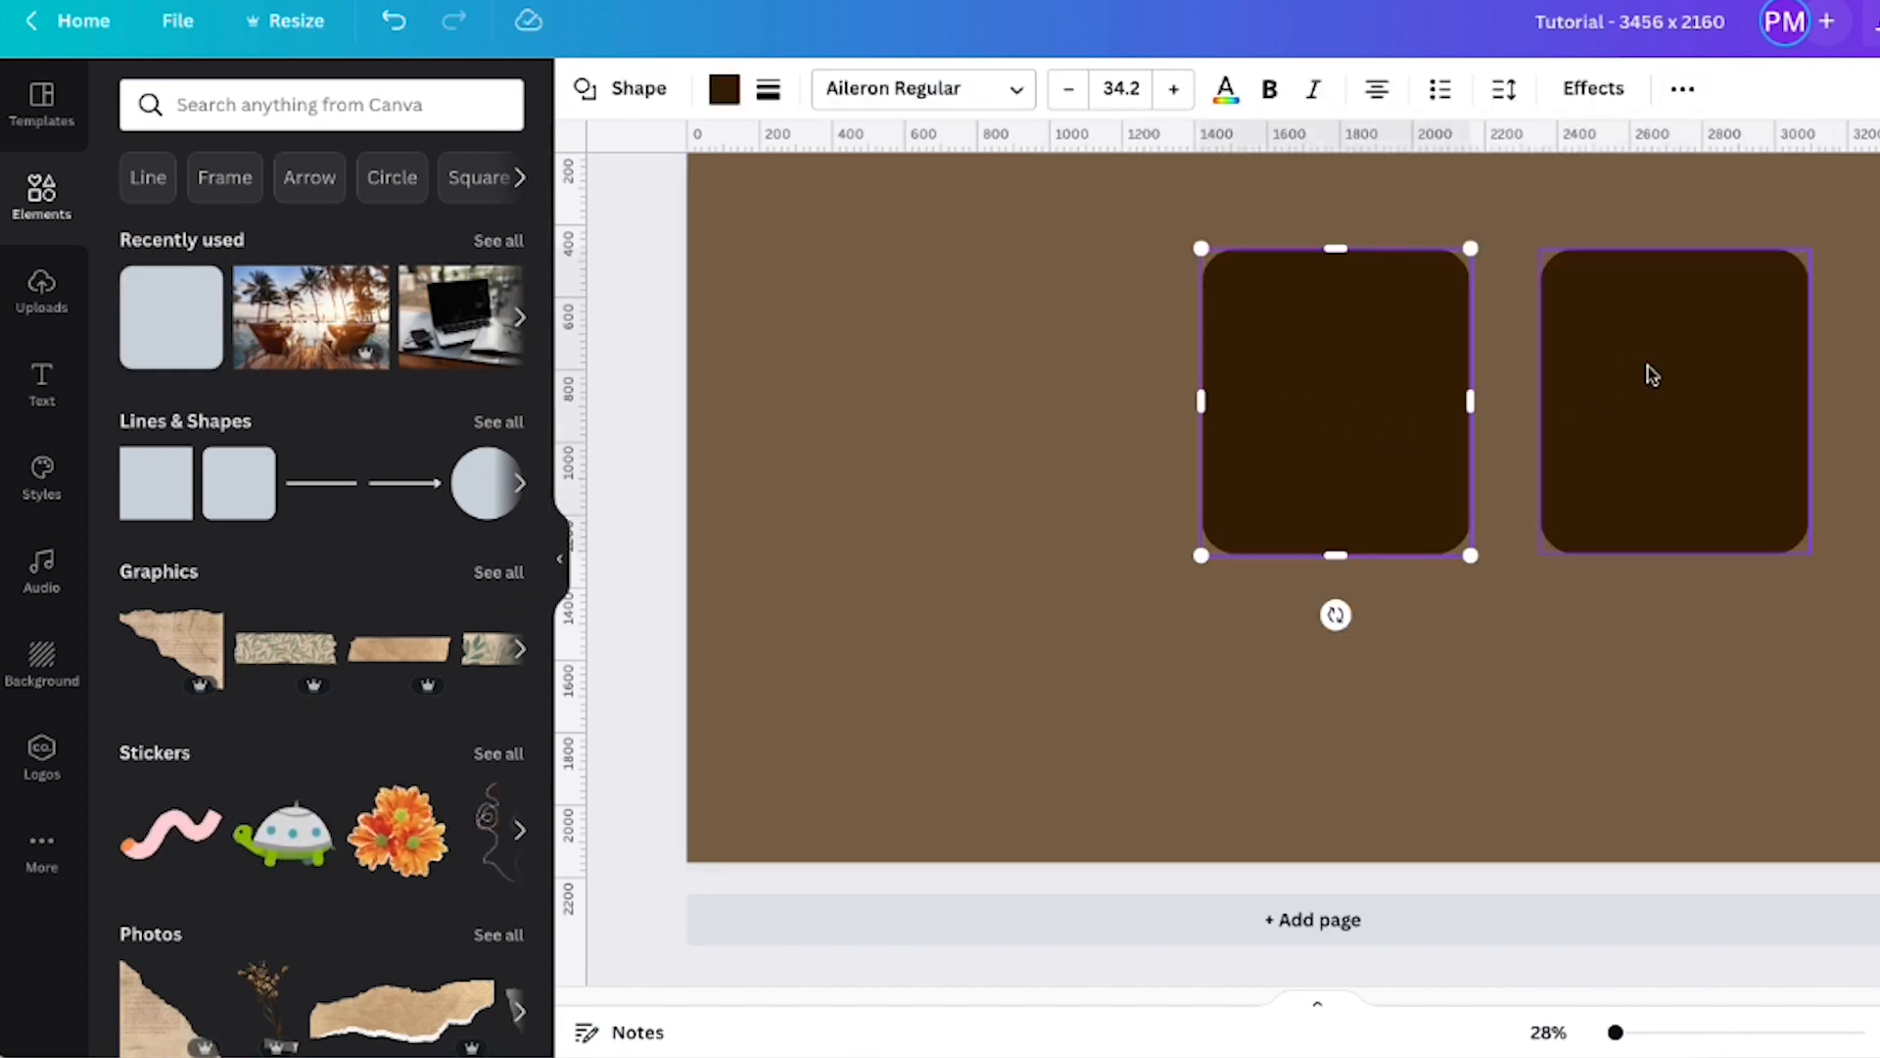
Duplicate the rounded rectangles into a second row below, aligning all four as a two-by-two grid
click(1682, 88)
drag(1281, 509, 1270, 809)
drag(1367, 468, 1396, 428)
drag(1698, 466, 1695, 444)
drag(1436, 387, 1746, 720)
drag(1336, 392, 1350, 372)
drag(1390, 685, 1404, 671)
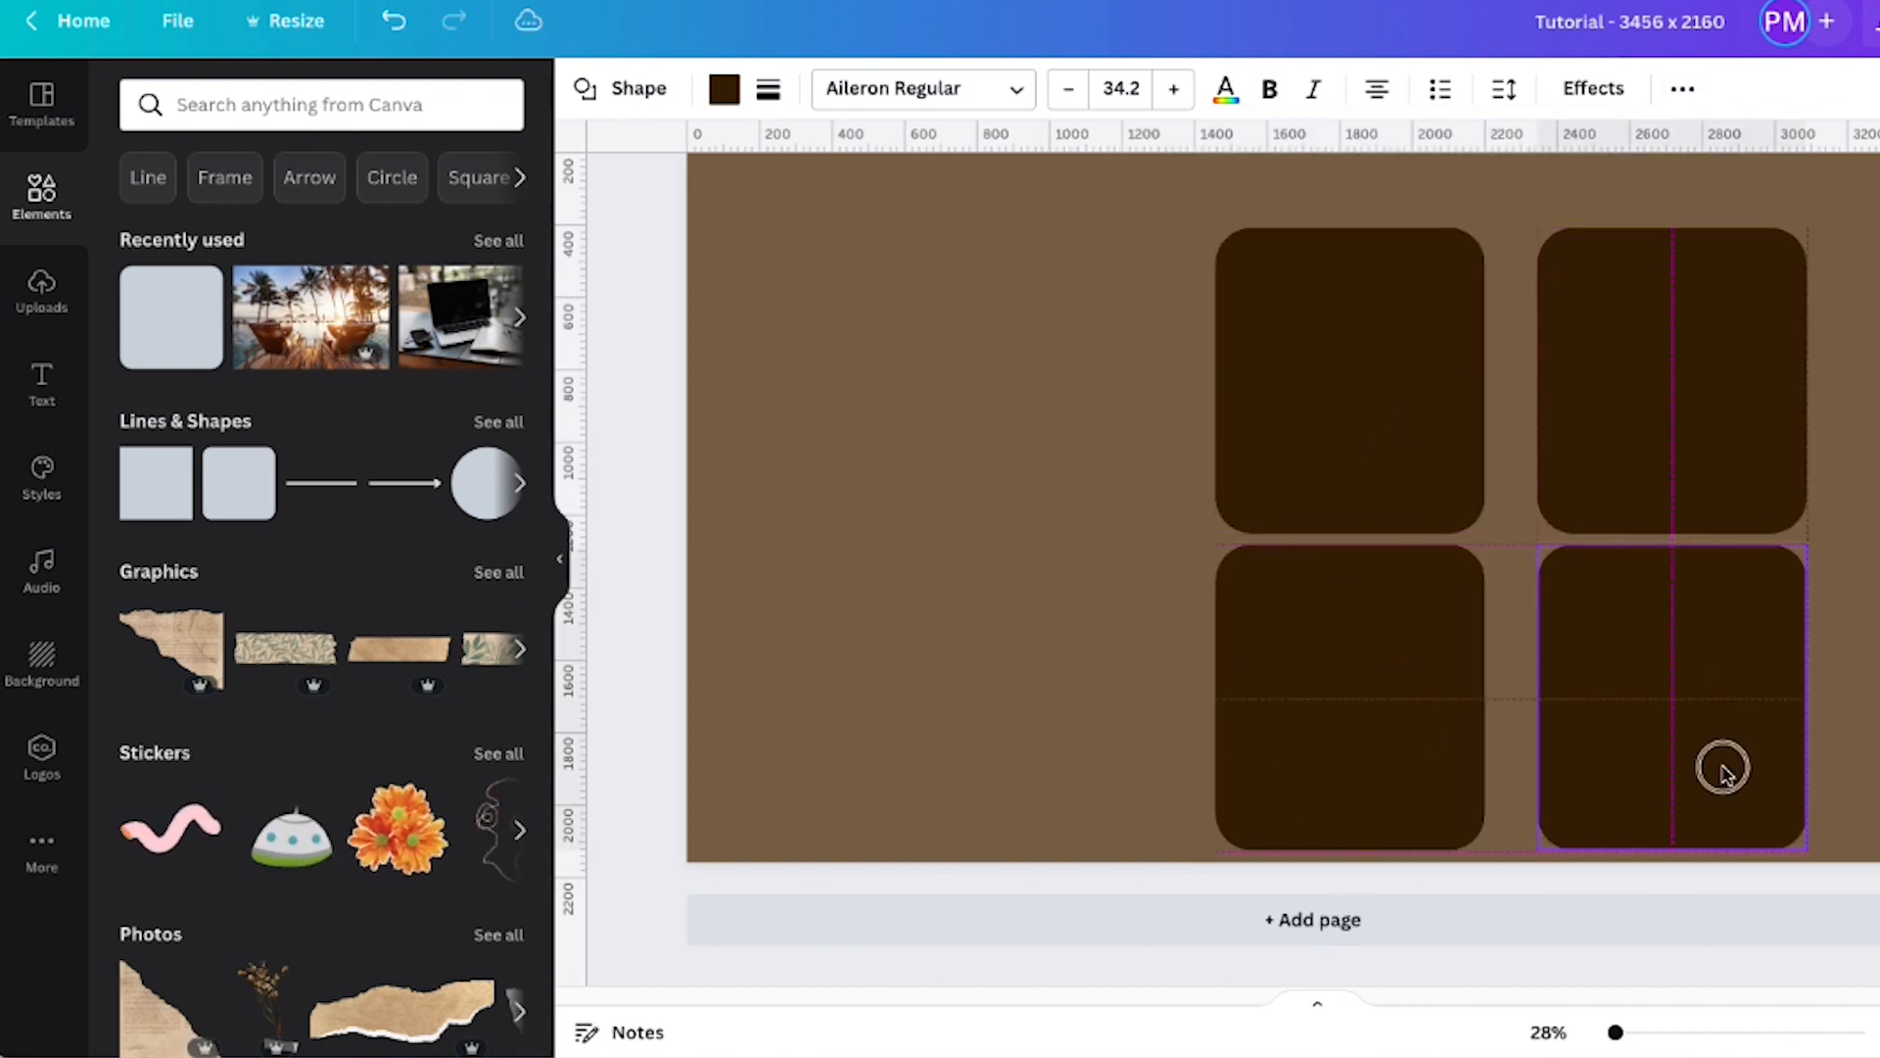
drag(1733, 775, 1732, 774)
Shorten the two upper rectangles and the lower left one to widen the gap between the rows
click(1367, 519)
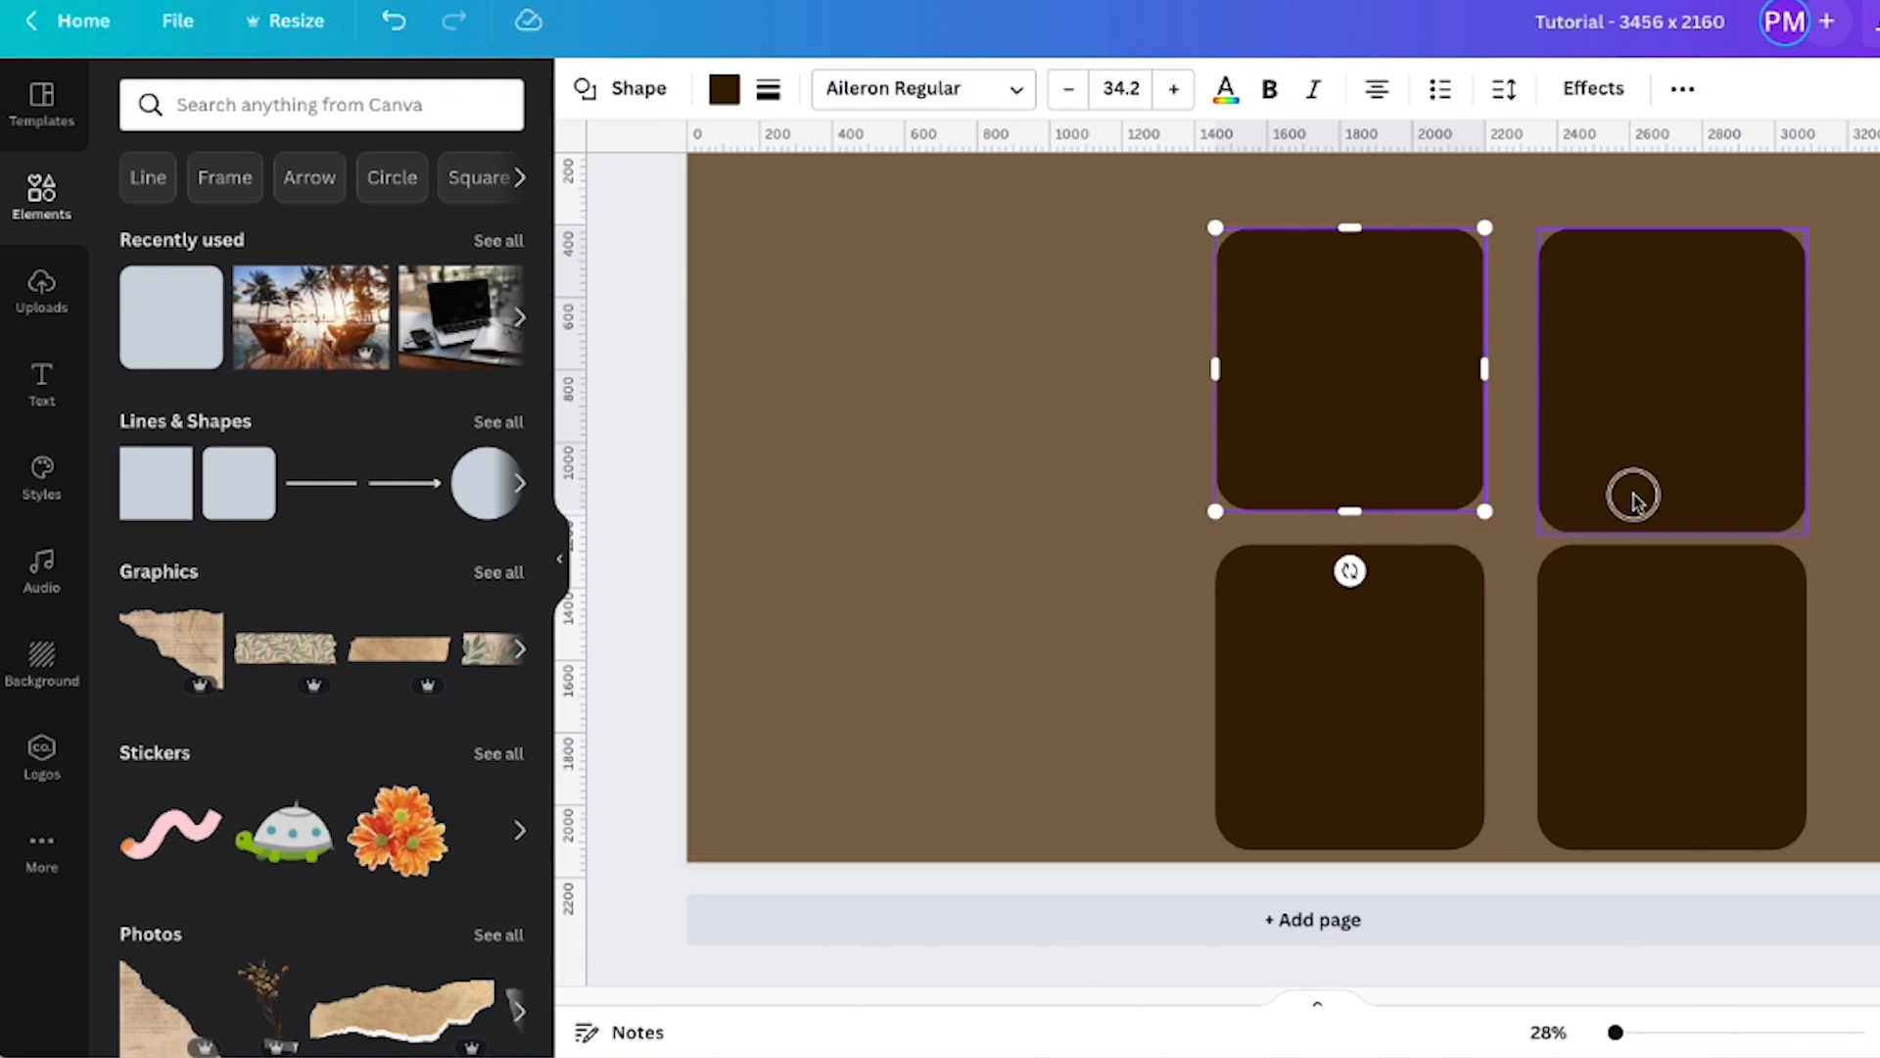
click(1633, 494)
drag(1672, 532, 1668, 510)
click(1371, 570)
drag(1348, 545, 1348, 601)
drag(1342, 732, 1389, 685)
Match the lower right rectangle's height, even out the grid's gaps, and shift all four shapes slightly up and right
drag(1702, 575, 1702, 561)
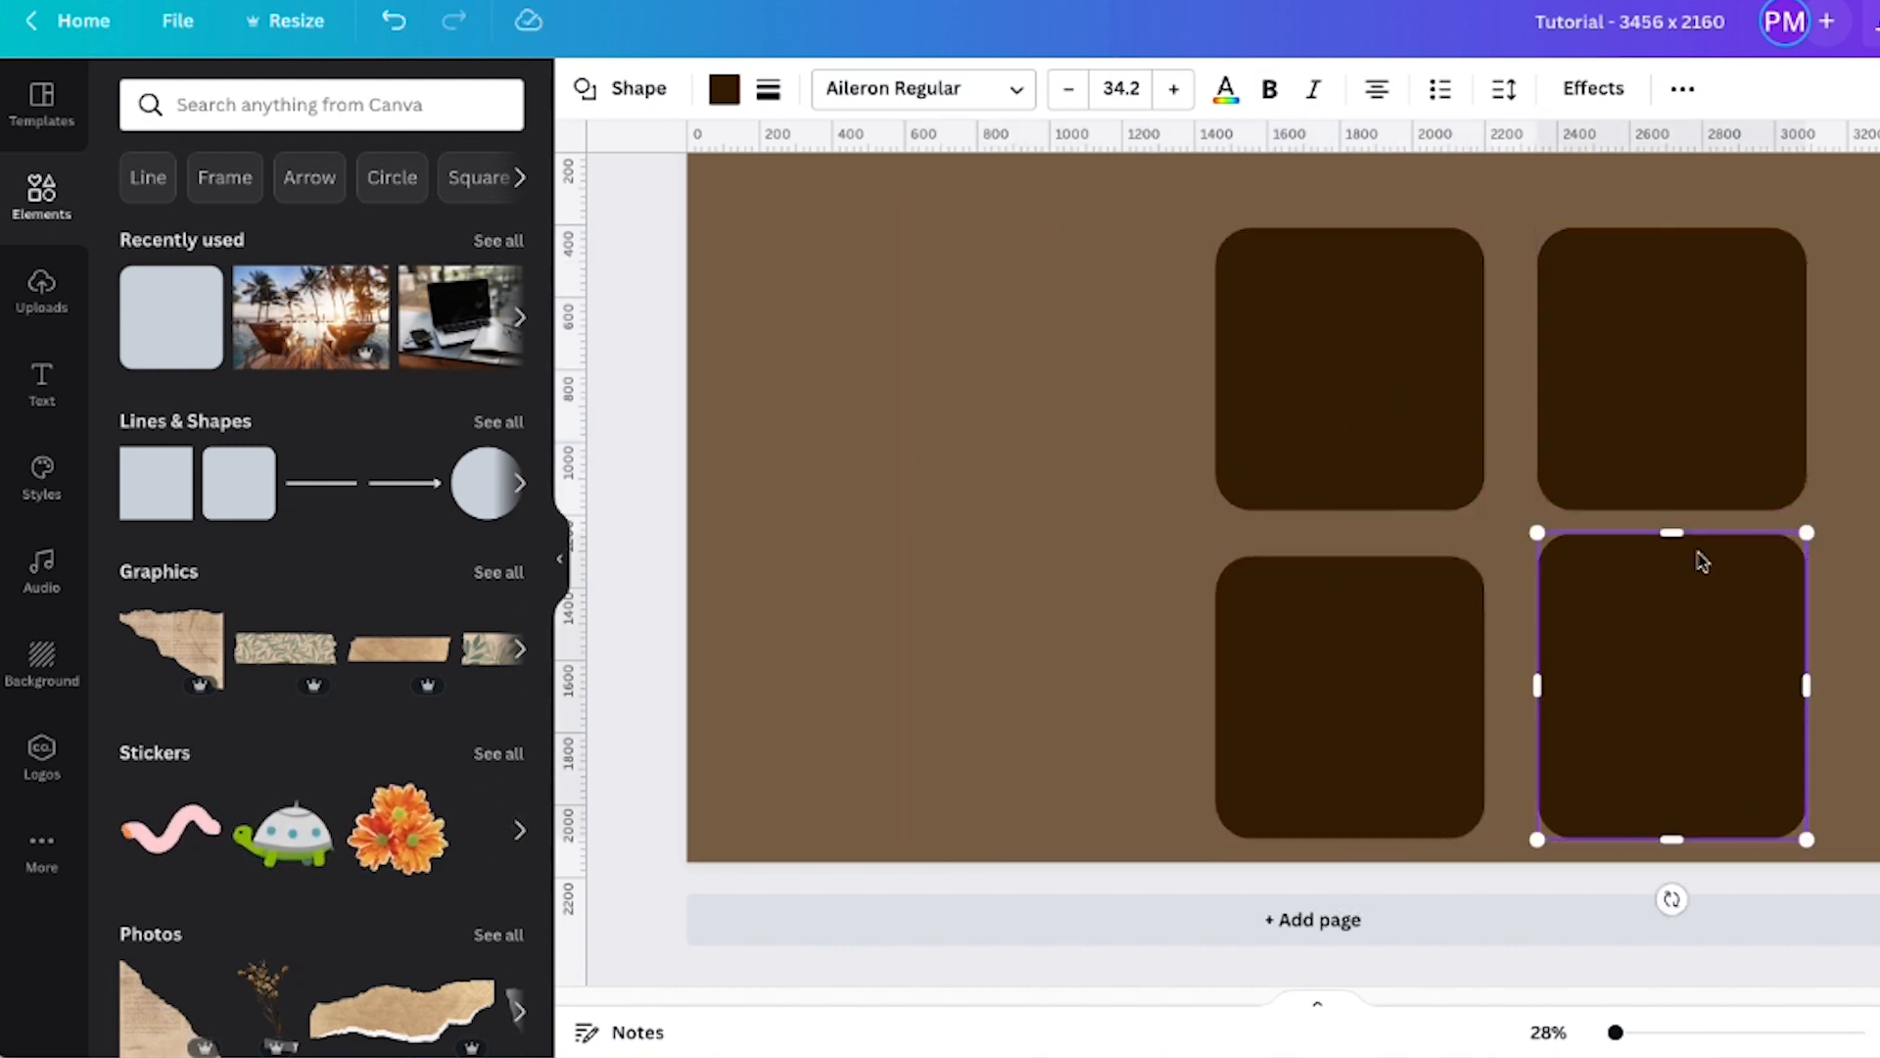
drag(1613, 397, 1599, 398)
drag(1341, 699, 1342, 687)
drag(1606, 701, 1592, 690)
drag(1368, 722, 1369, 715)
drag(1633, 737, 1632, 734)
click(1709, 529)
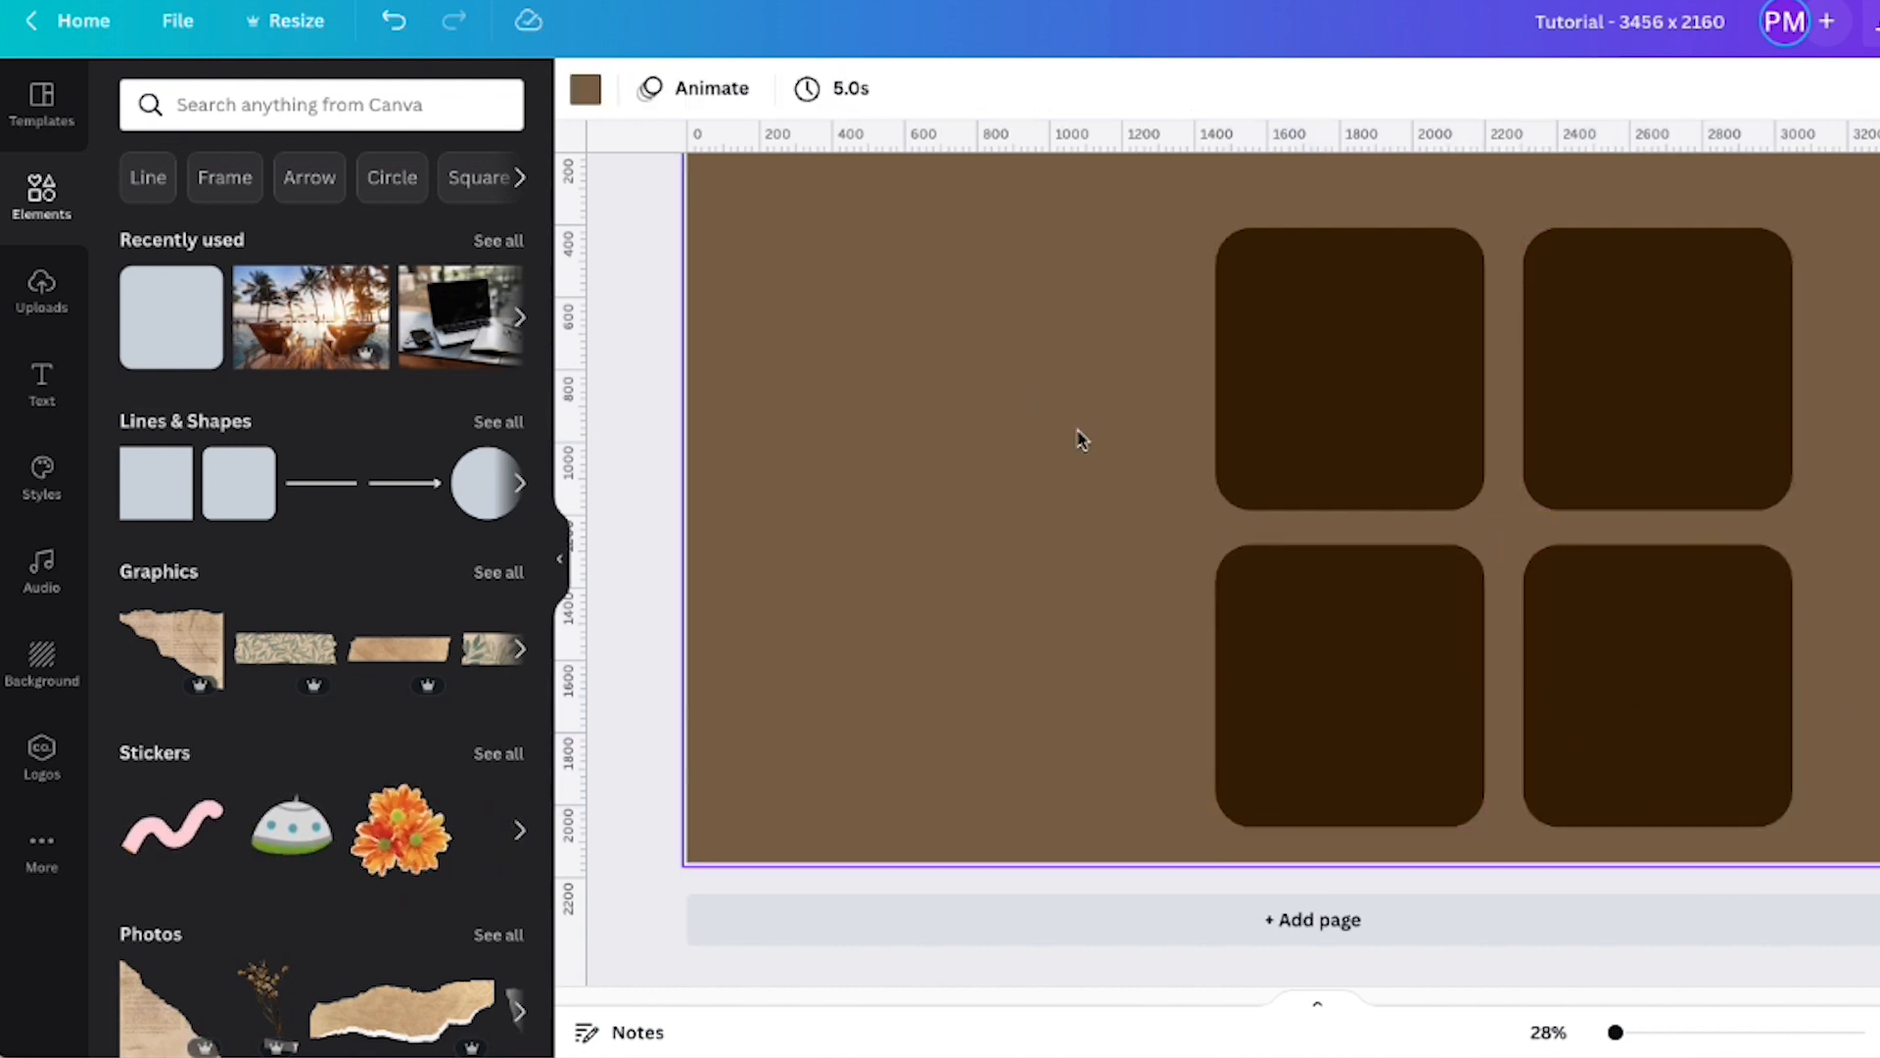
drag(1113, 231, 1756, 739)
drag(1636, 687, 1676, 675)
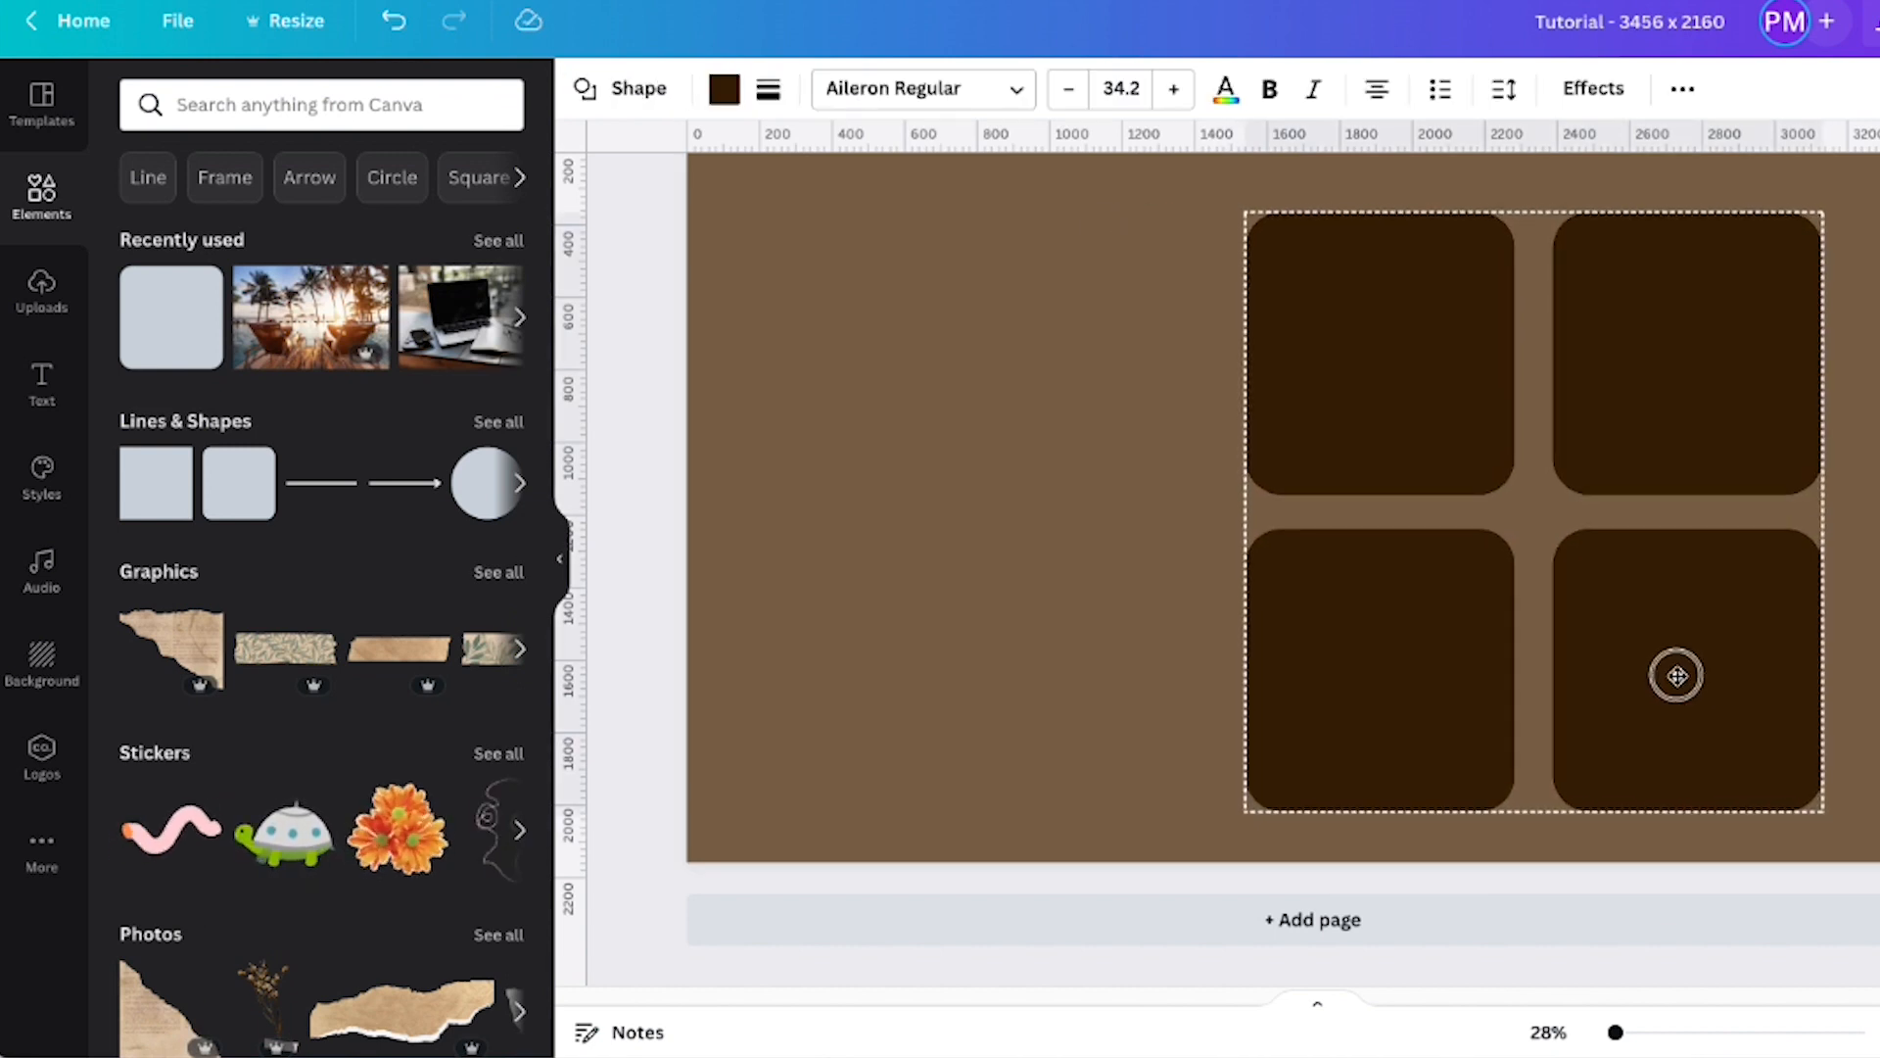
Search the elements for minimalist and add the overlapping square outlines graphic to the page
click(239, 103)
text(mini)
click(209, 239)
scroll(160, 436, down, 2)
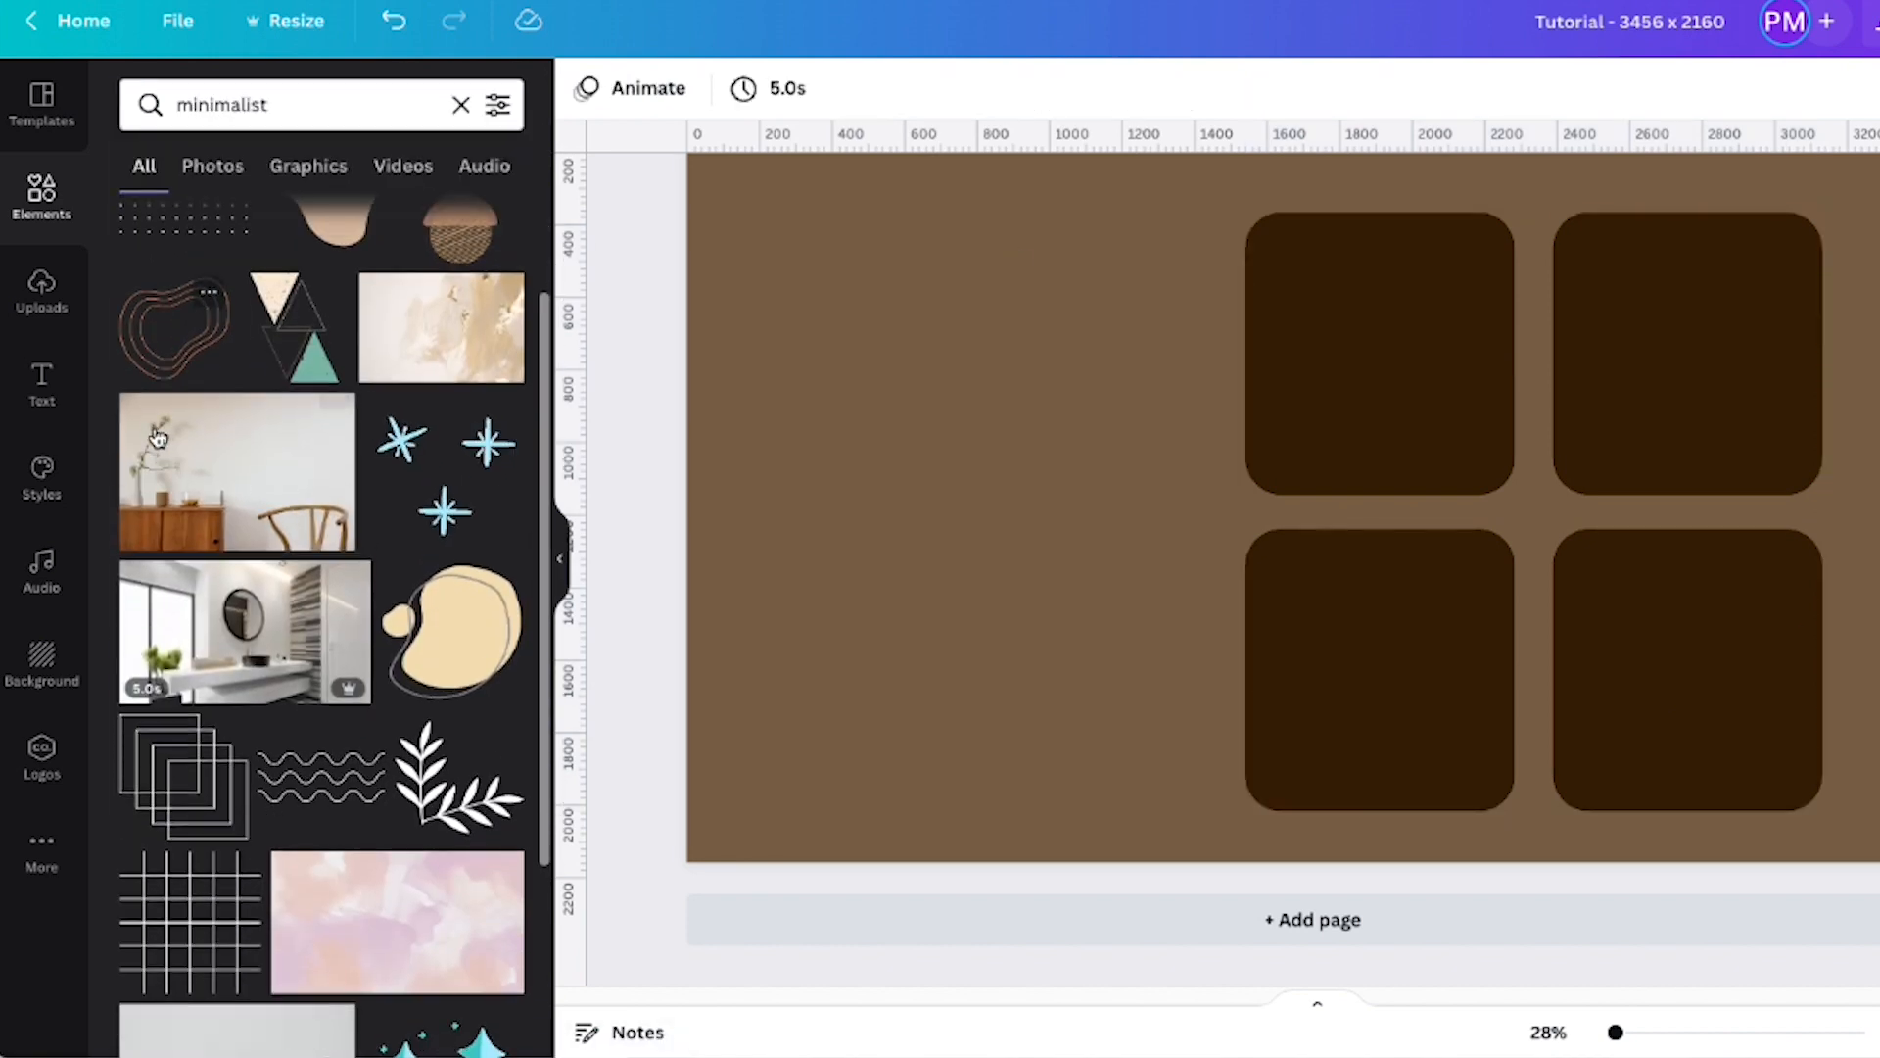
click(180, 767)
Recolour the square outlines off-white, scale them down and position them over the centre of the four rectangles
click(585, 89)
click(496, 433)
drag(1469, 306, 1344, 440)
drag(1236, 525, 1524, 497)
click(1000, 537)
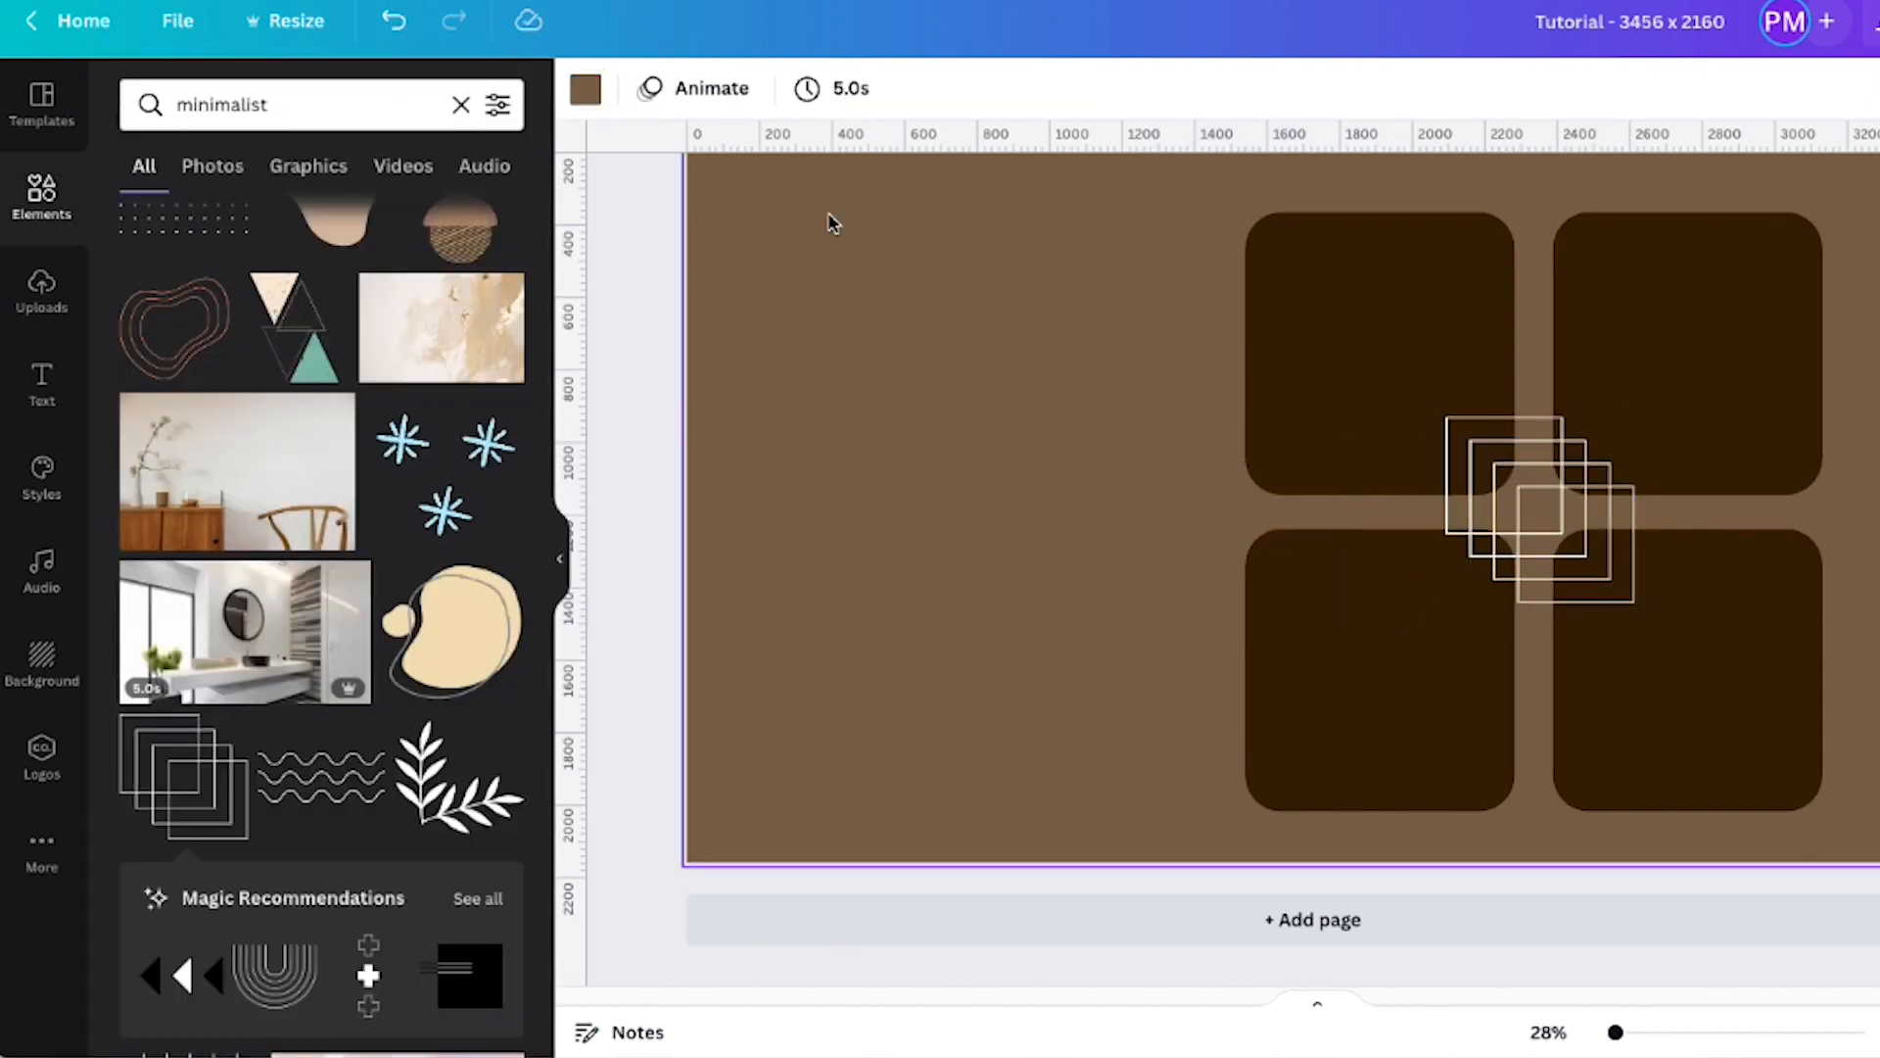
Find the overlapping circle outlines among the minimalist elements, add them to the page and recolour them white
scroll(353, 532, down, 5)
scroll(352, 532, down, 5)
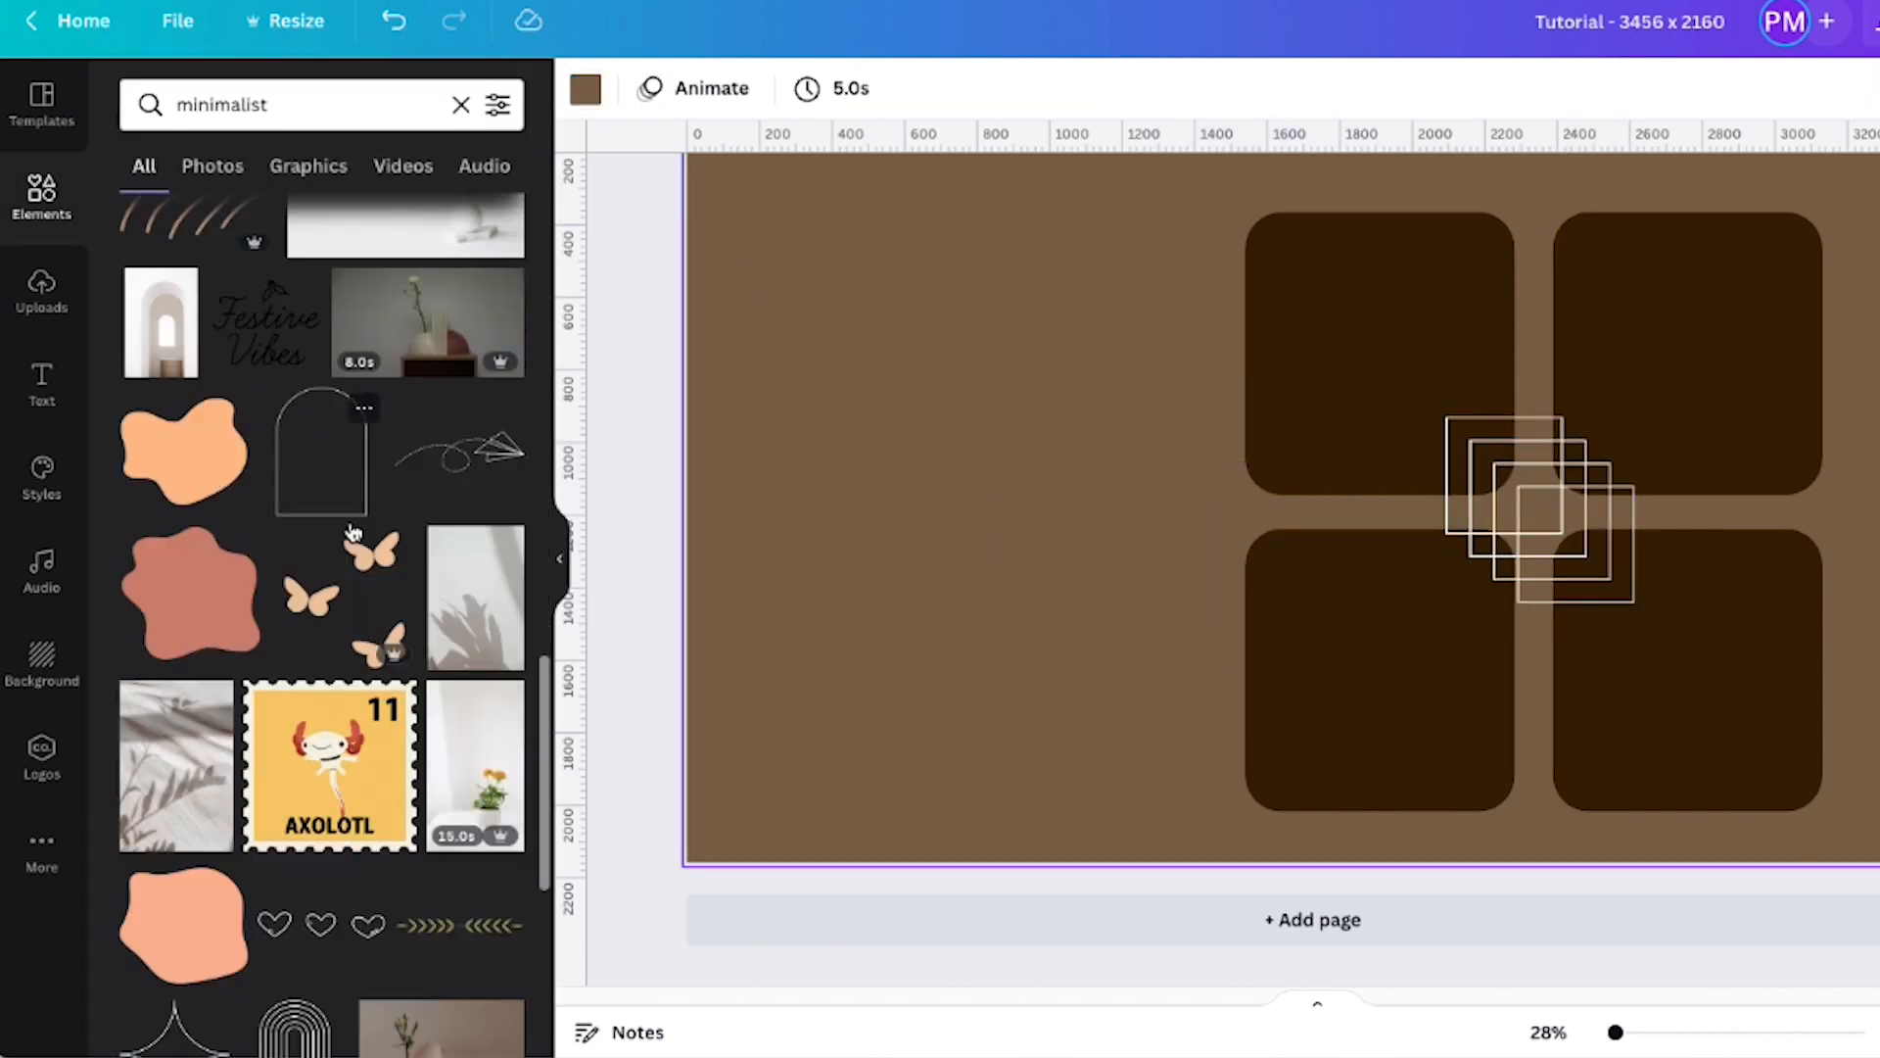
scroll(353, 532, down, 5)
scroll(354, 530, down, 4)
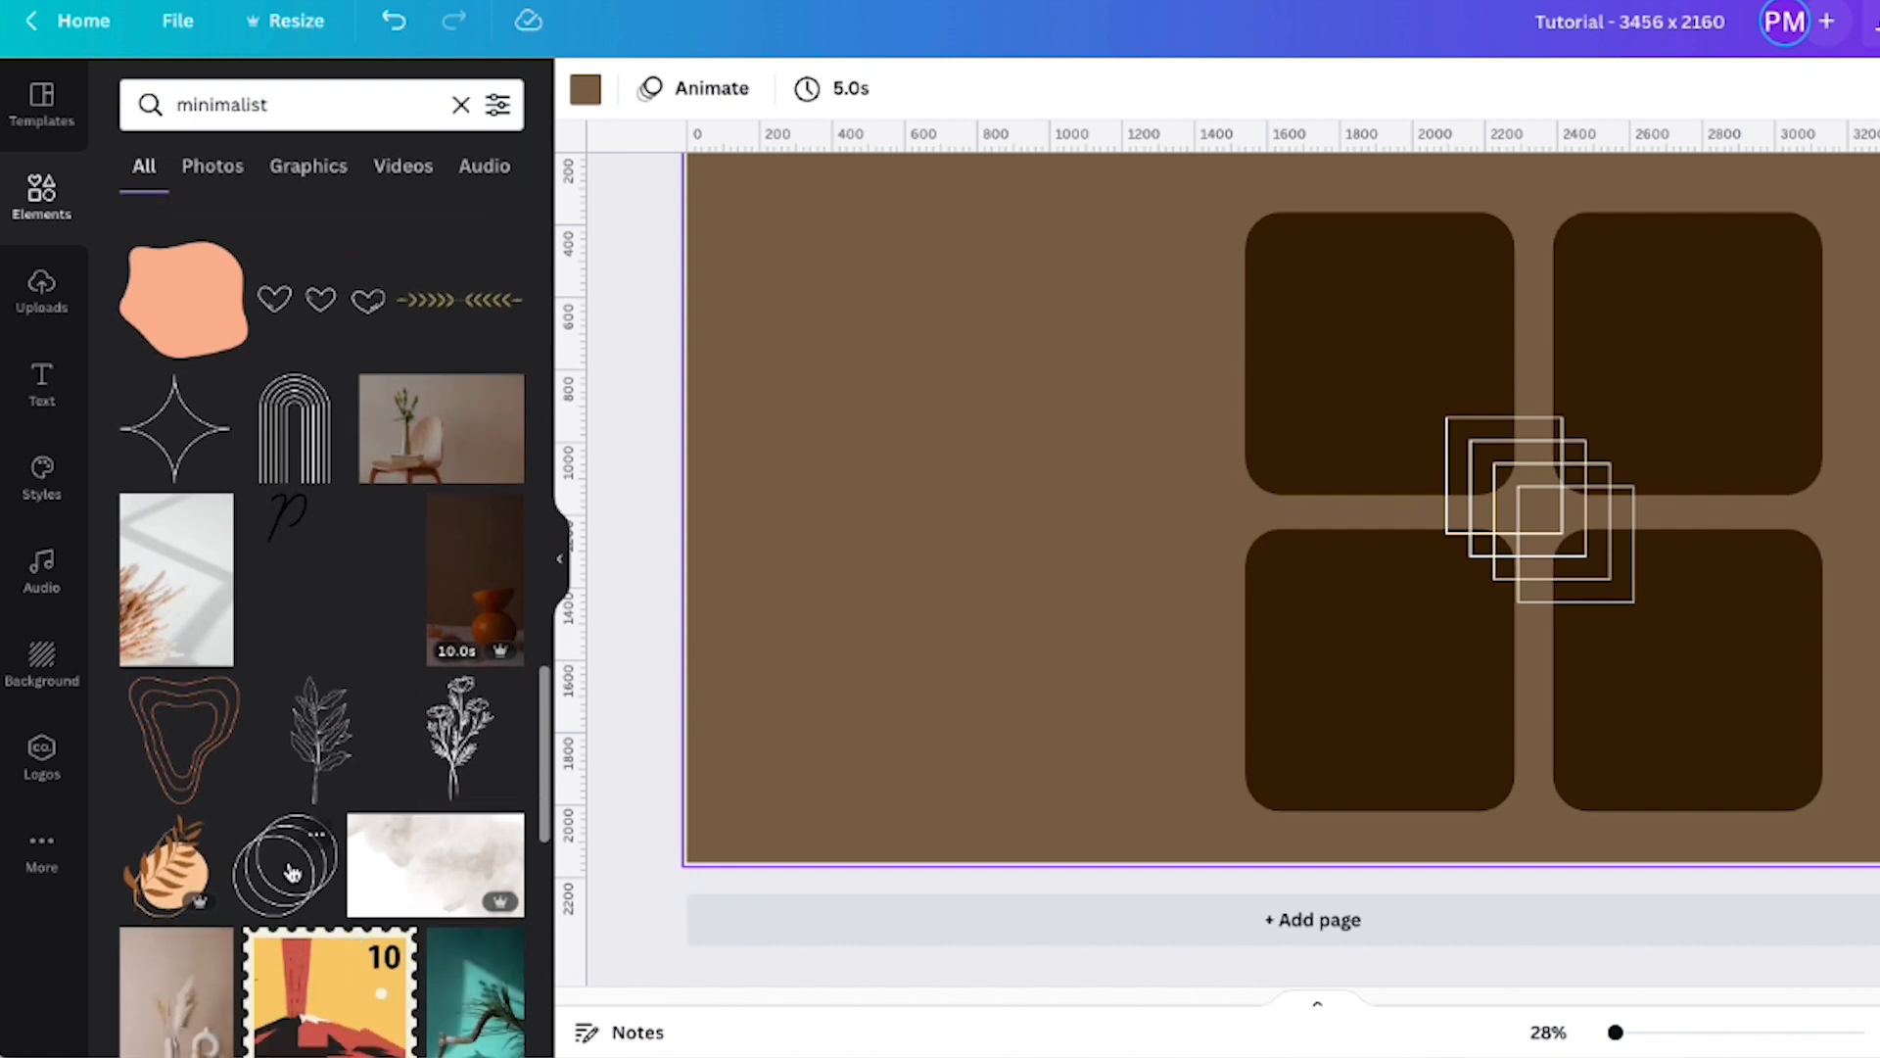
click(285, 659)
click(585, 88)
click(494, 434)
Move the circle outlines to the page's lower left corner and scale them down
drag(1215, 437, 757, 657)
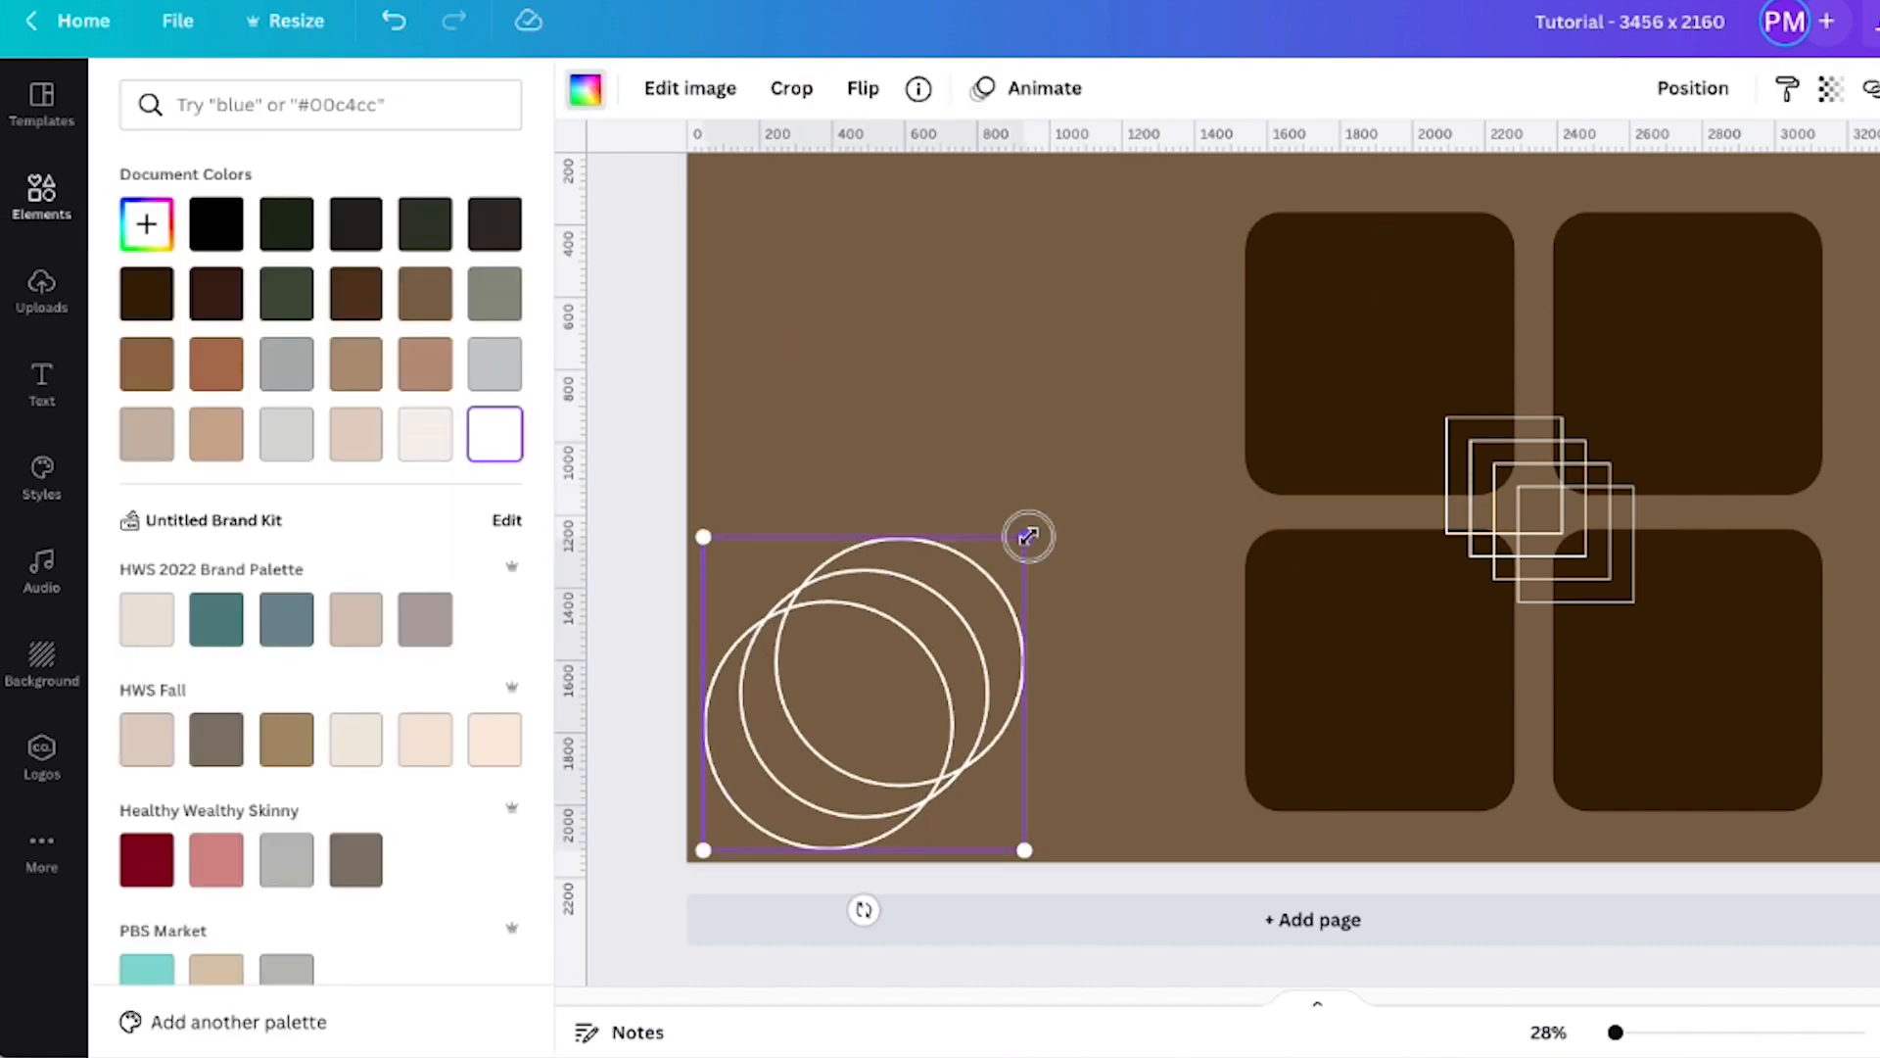
drag(1030, 537, 977, 616)
drag(888, 666, 884, 666)
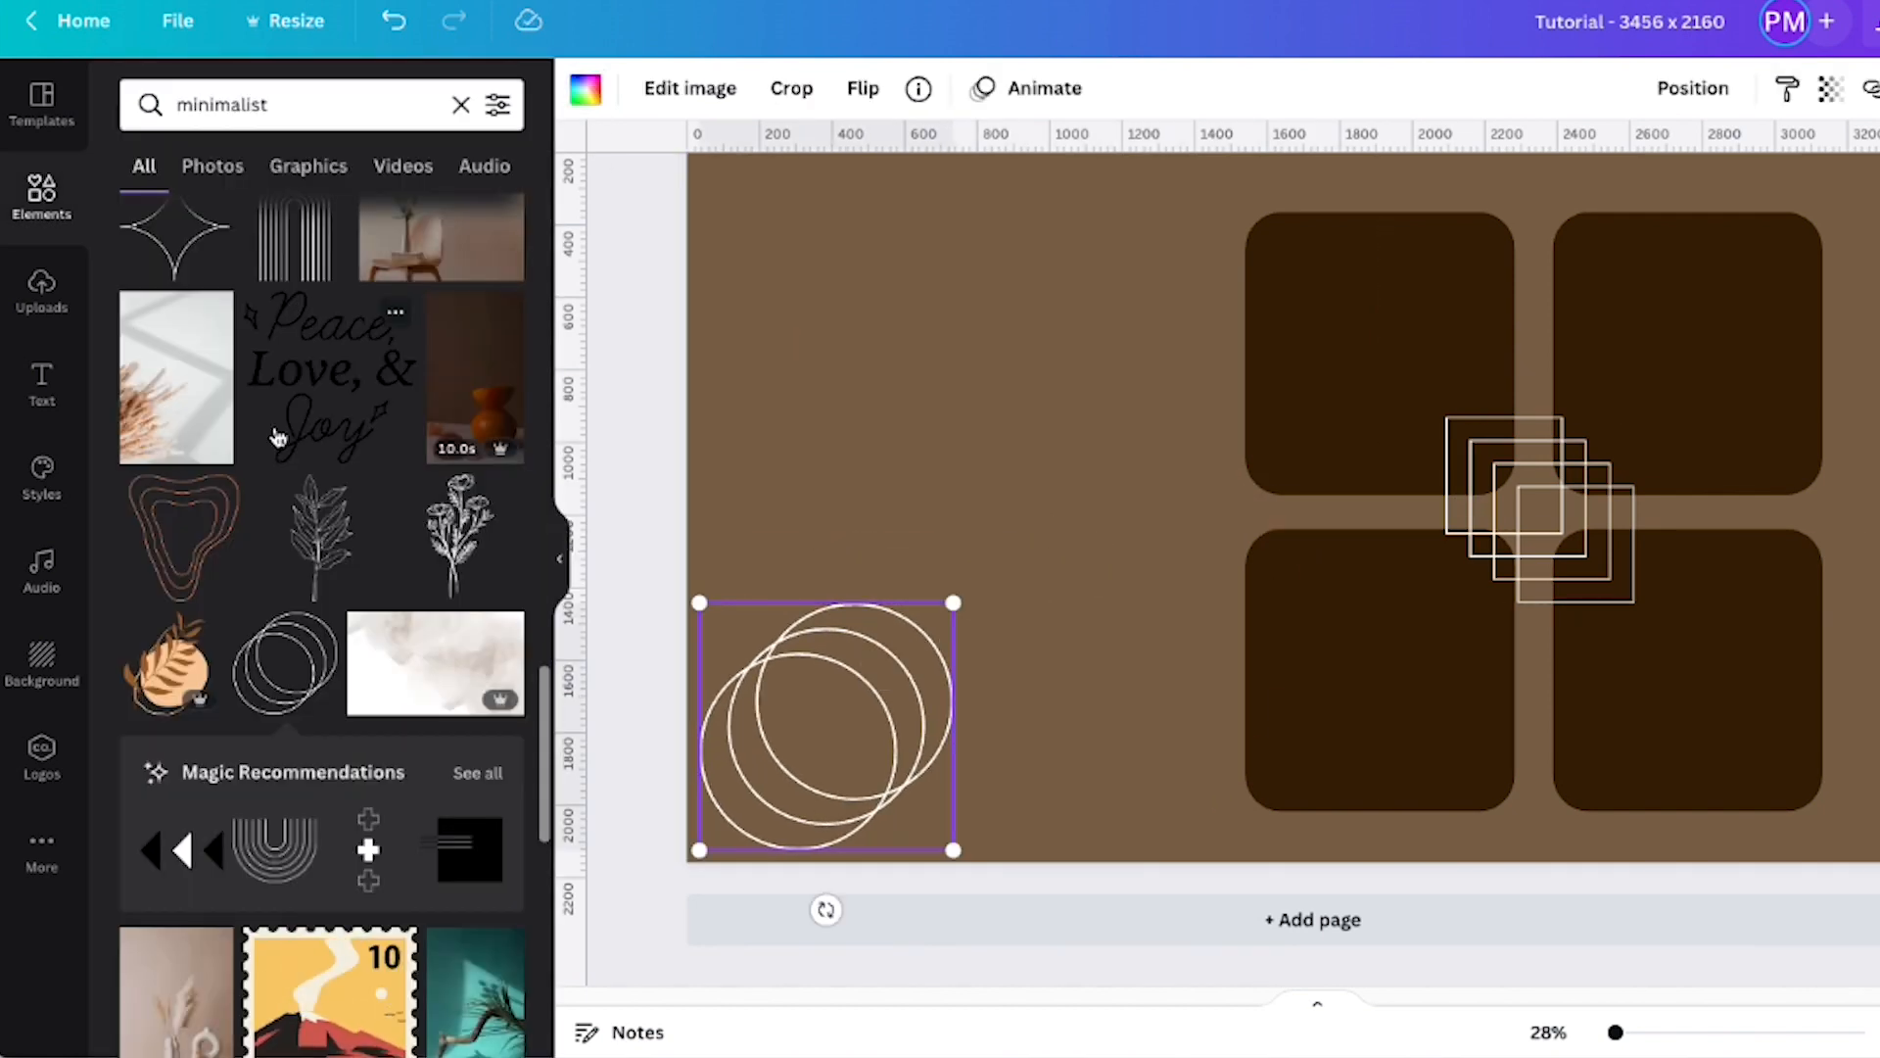
scroll(278, 438, down, 5)
click(293, 722)
drag(1468, 310, 1271, 512)
drag(1204, 576, 1148, 657)
key(Delete)
scroll(336, 534, up, 20)
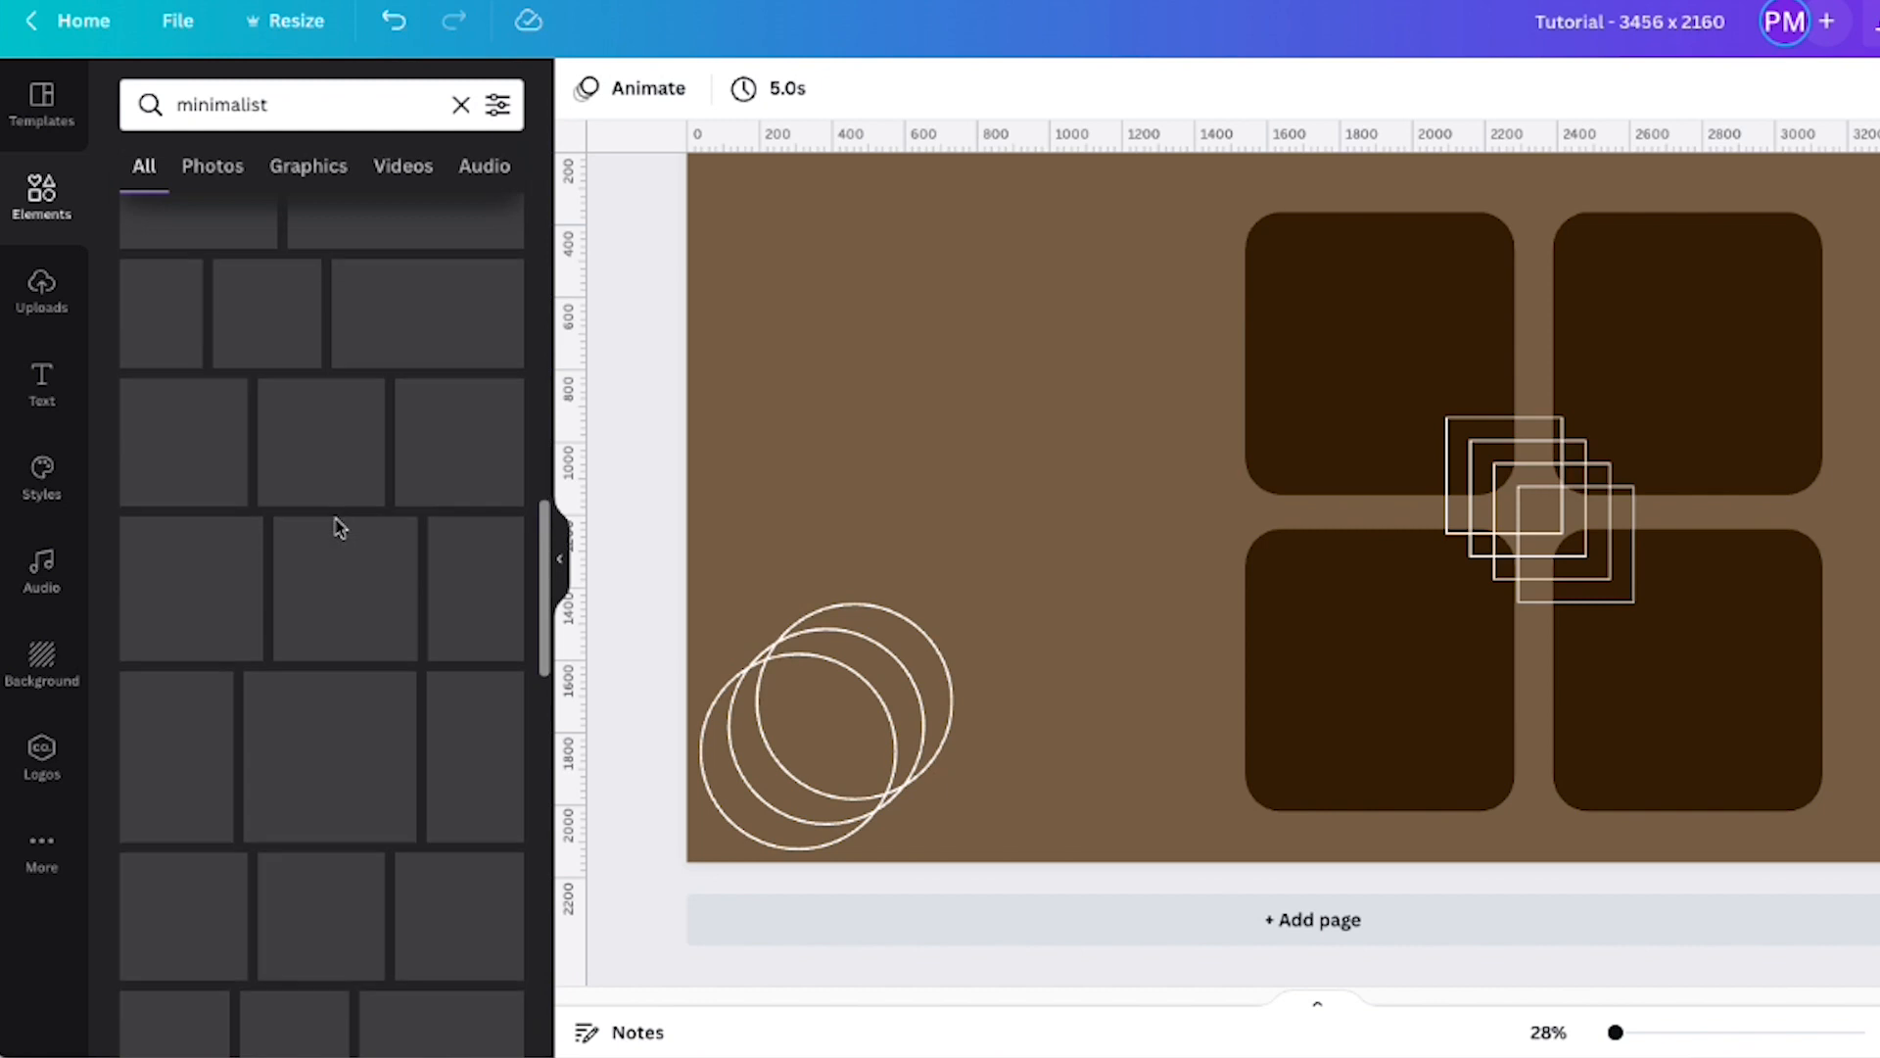
Add a heading reading "Get Things Done..." and place it in the upper left area of the page
click(41, 383)
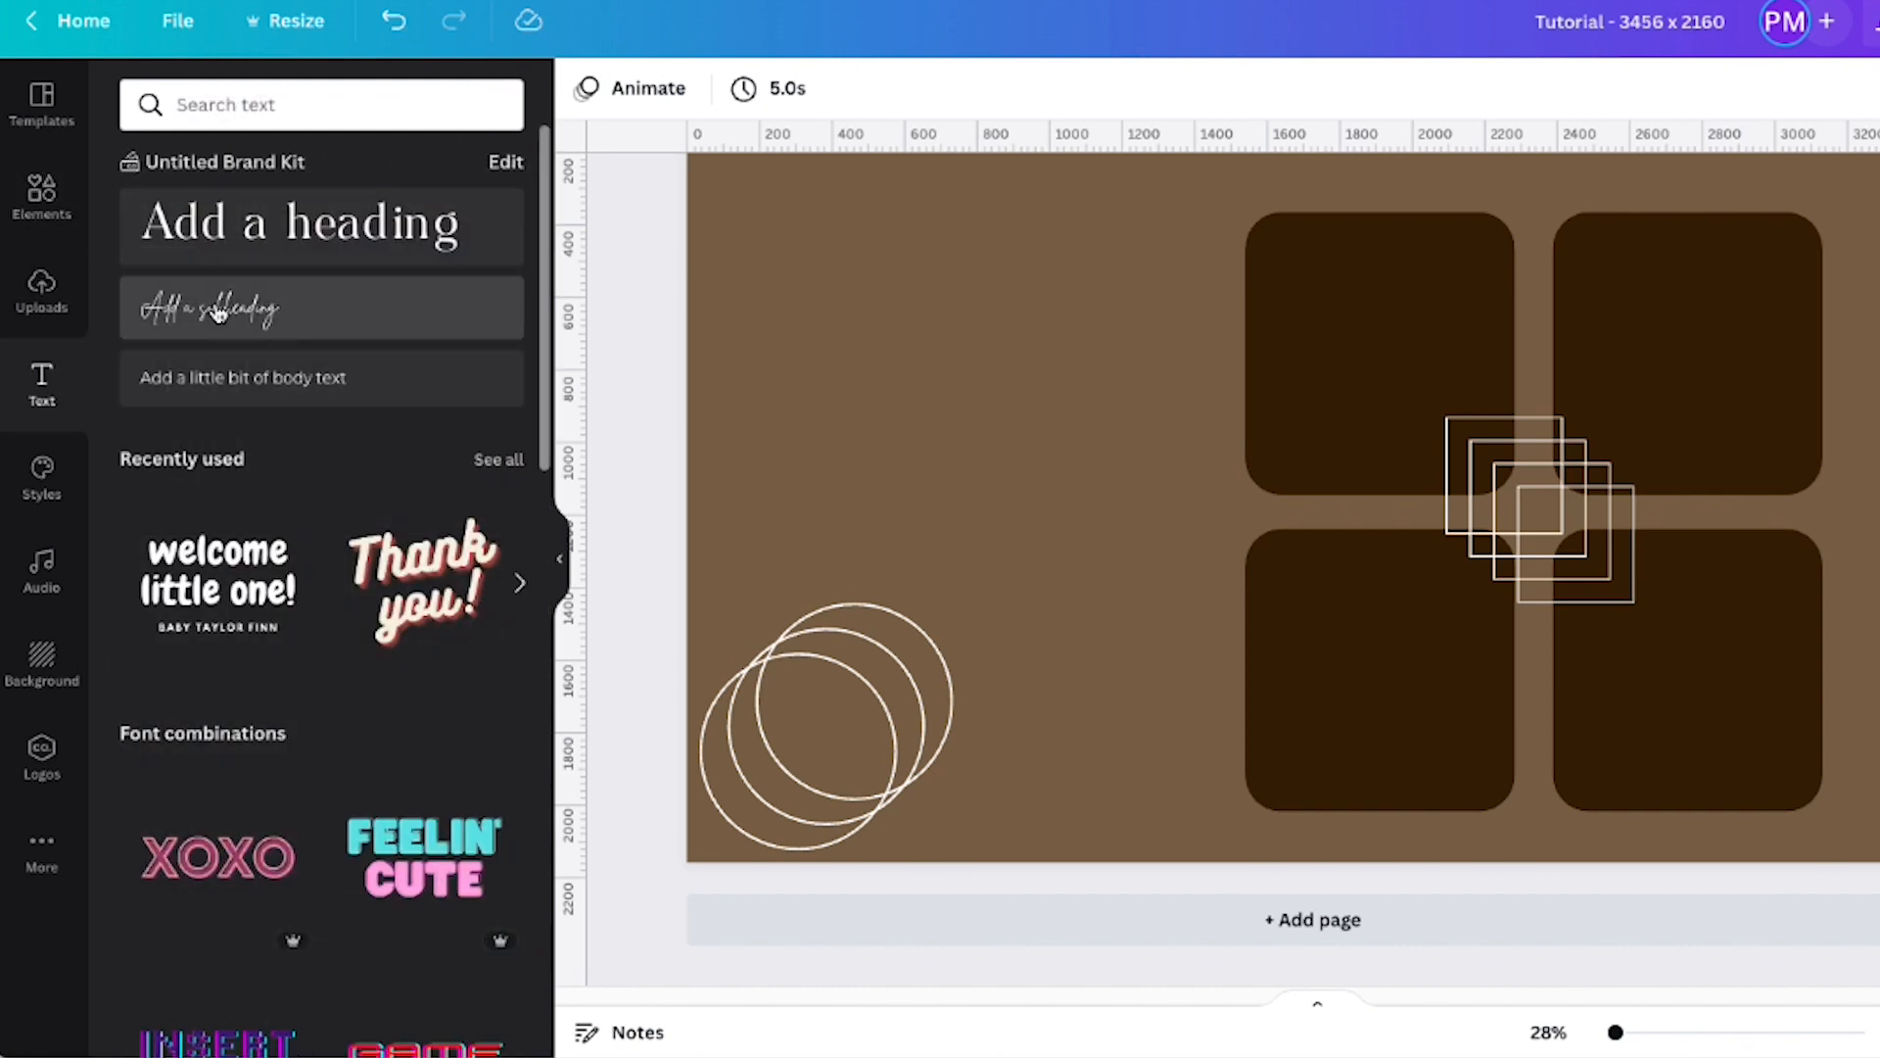
click(294, 235)
drag(1246, 481, 1112, 385)
click(1113, 391)
drag(1131, 495, 827, 274)
double_click(827, 274)
text(Get Things Done...)
mouse_move(957, 340)
mouse_down()
mouse_move(970, 321)
mouse_move(945, 315)
mouse_up()
click(759, 314)
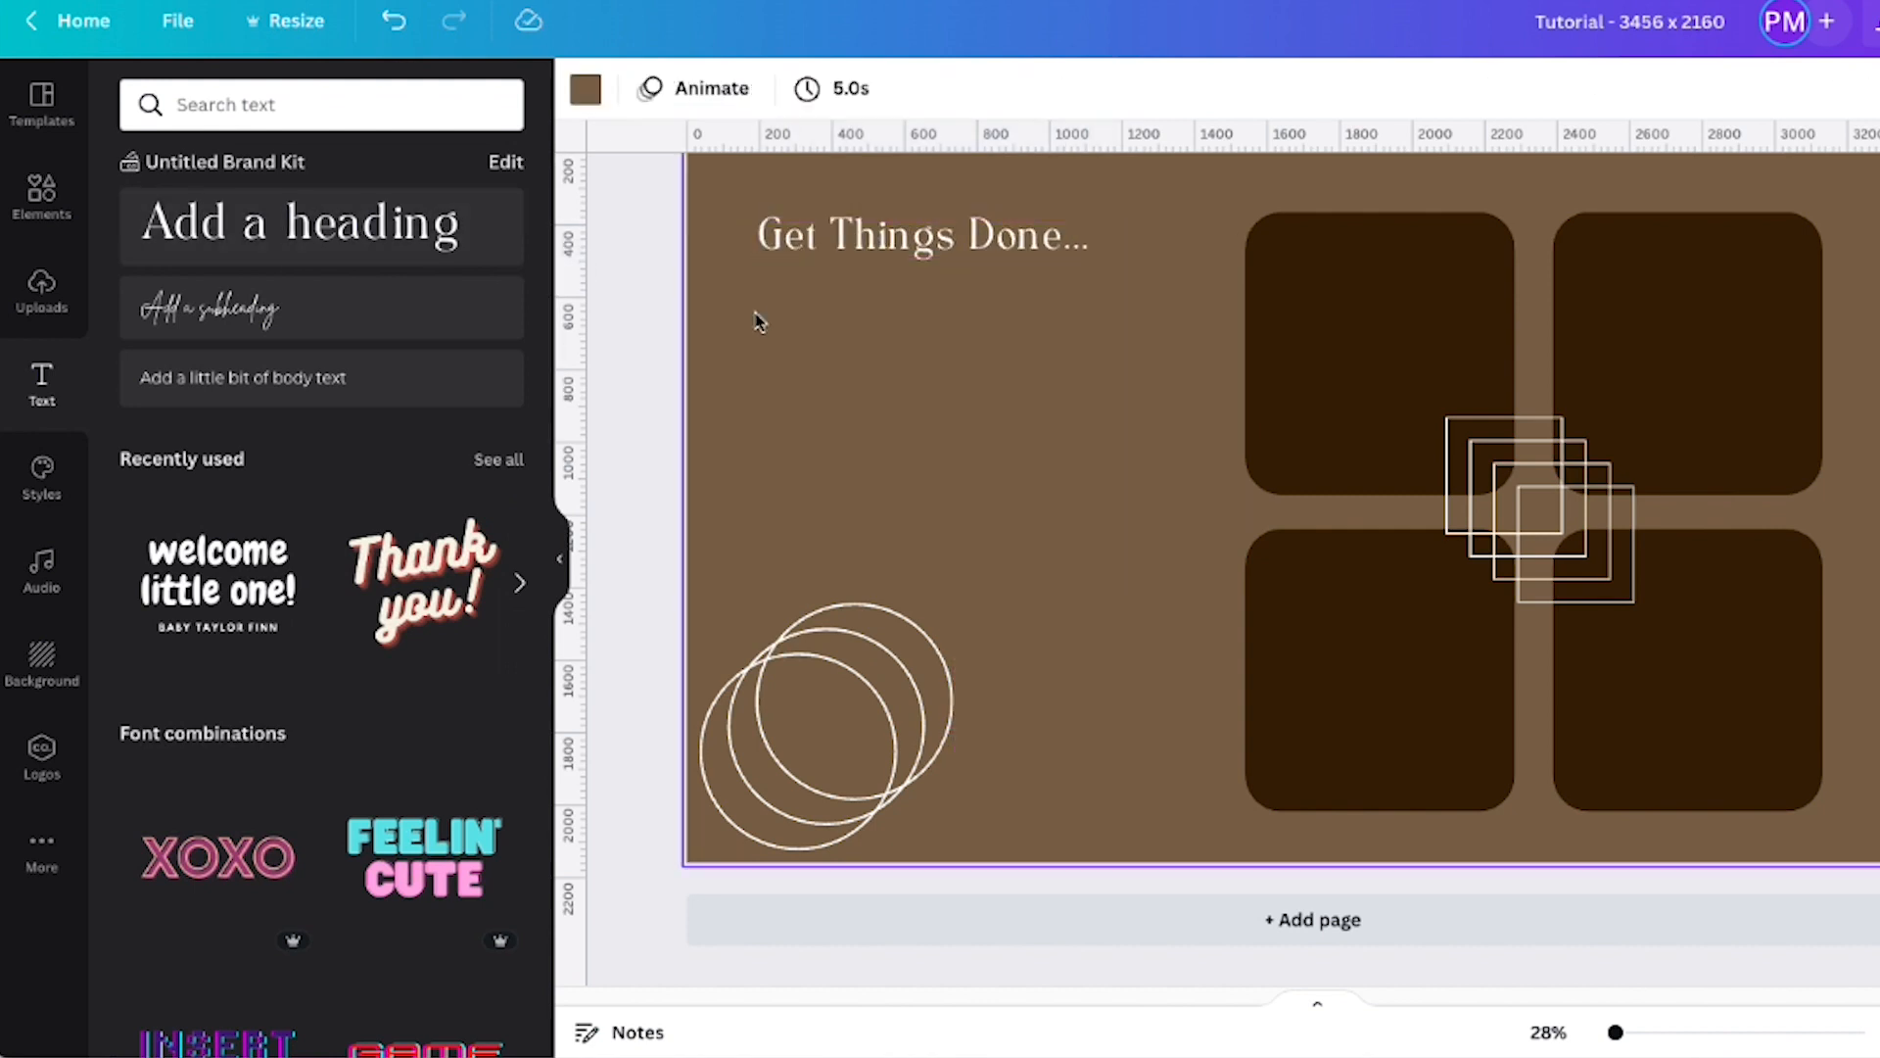
Add a body text label reading "School" at the top of the upper left rectangle
click(191, 384)
double_click(1092, 487)
text(School)
click(1008, 461)
click(1214, 482)
Duplicate the School label onto the upper right rectangle and change its text to "Work"
drag(1180, 471, 1622, 242)
click(1594, 90)
click(1585, 152)
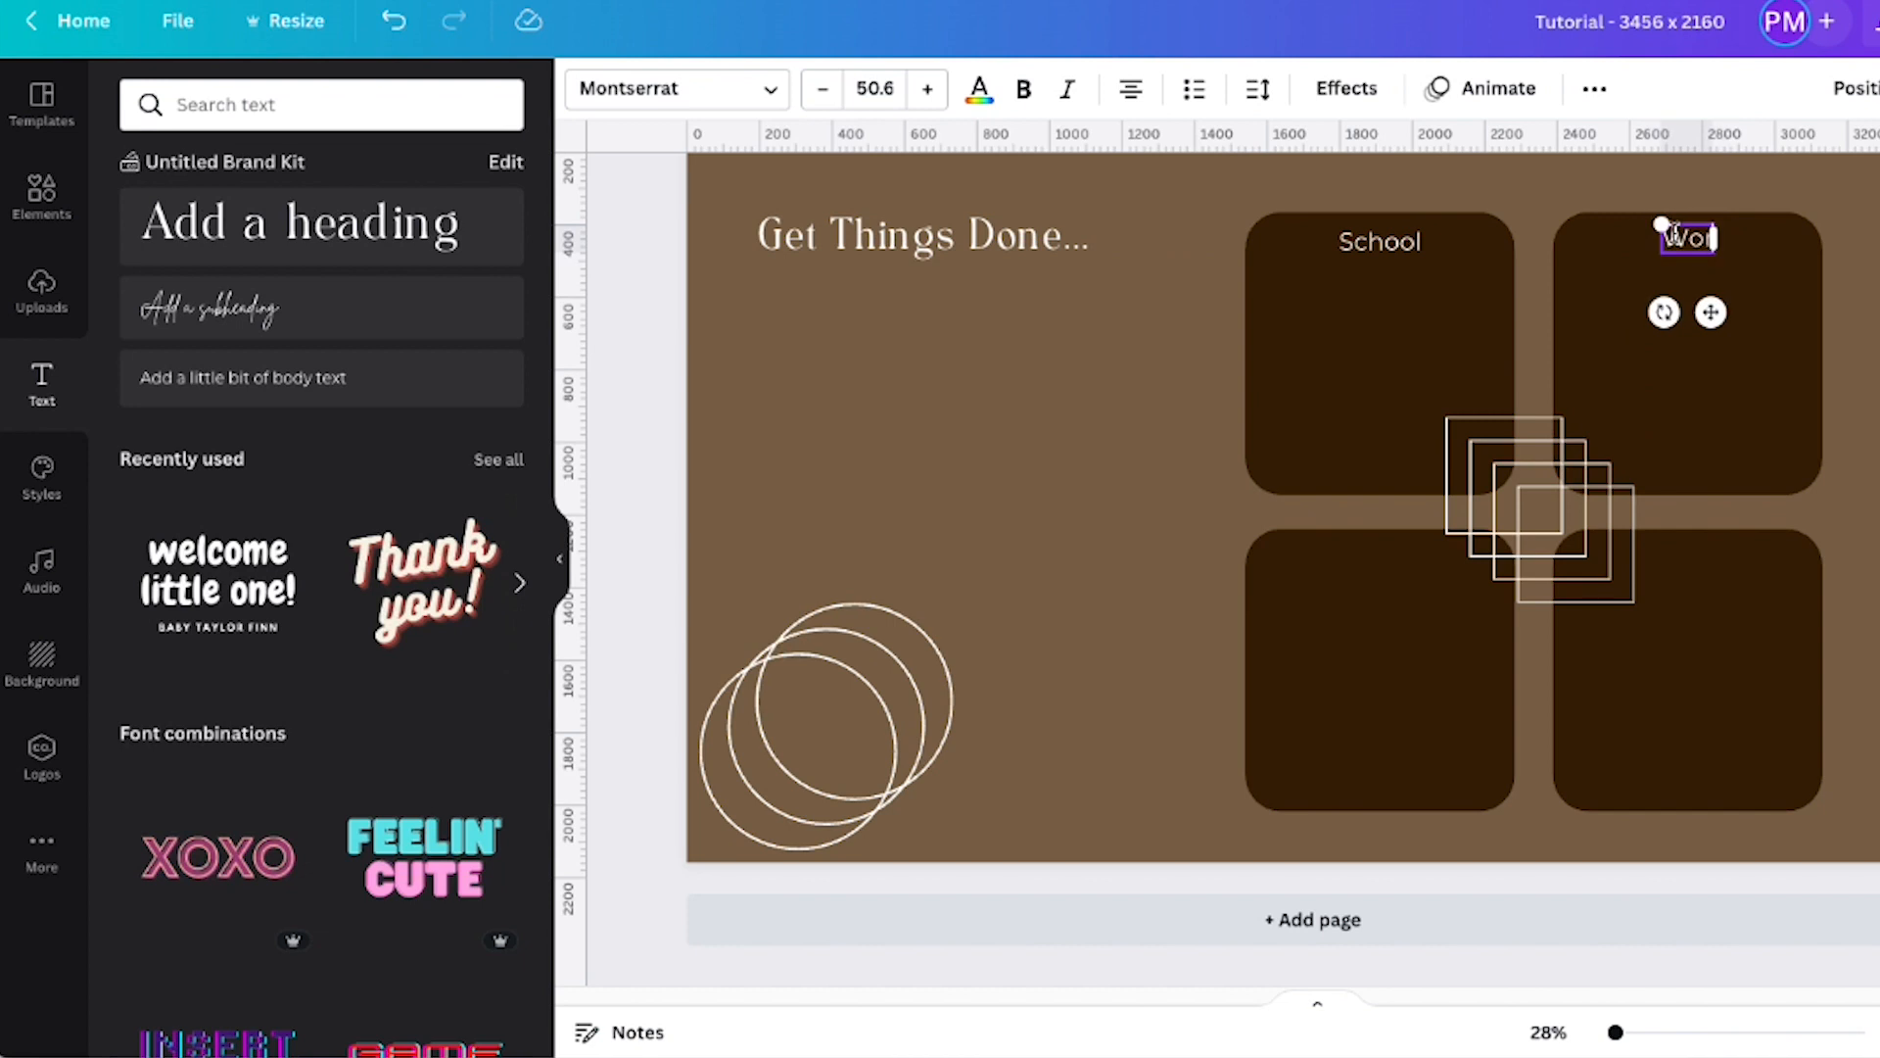
click(1376, 251)
click(1687, 238)
Set the font size of the School and Work labels to 40
click(1375, 244)
click(864, 90)
text(40)
key(Return)
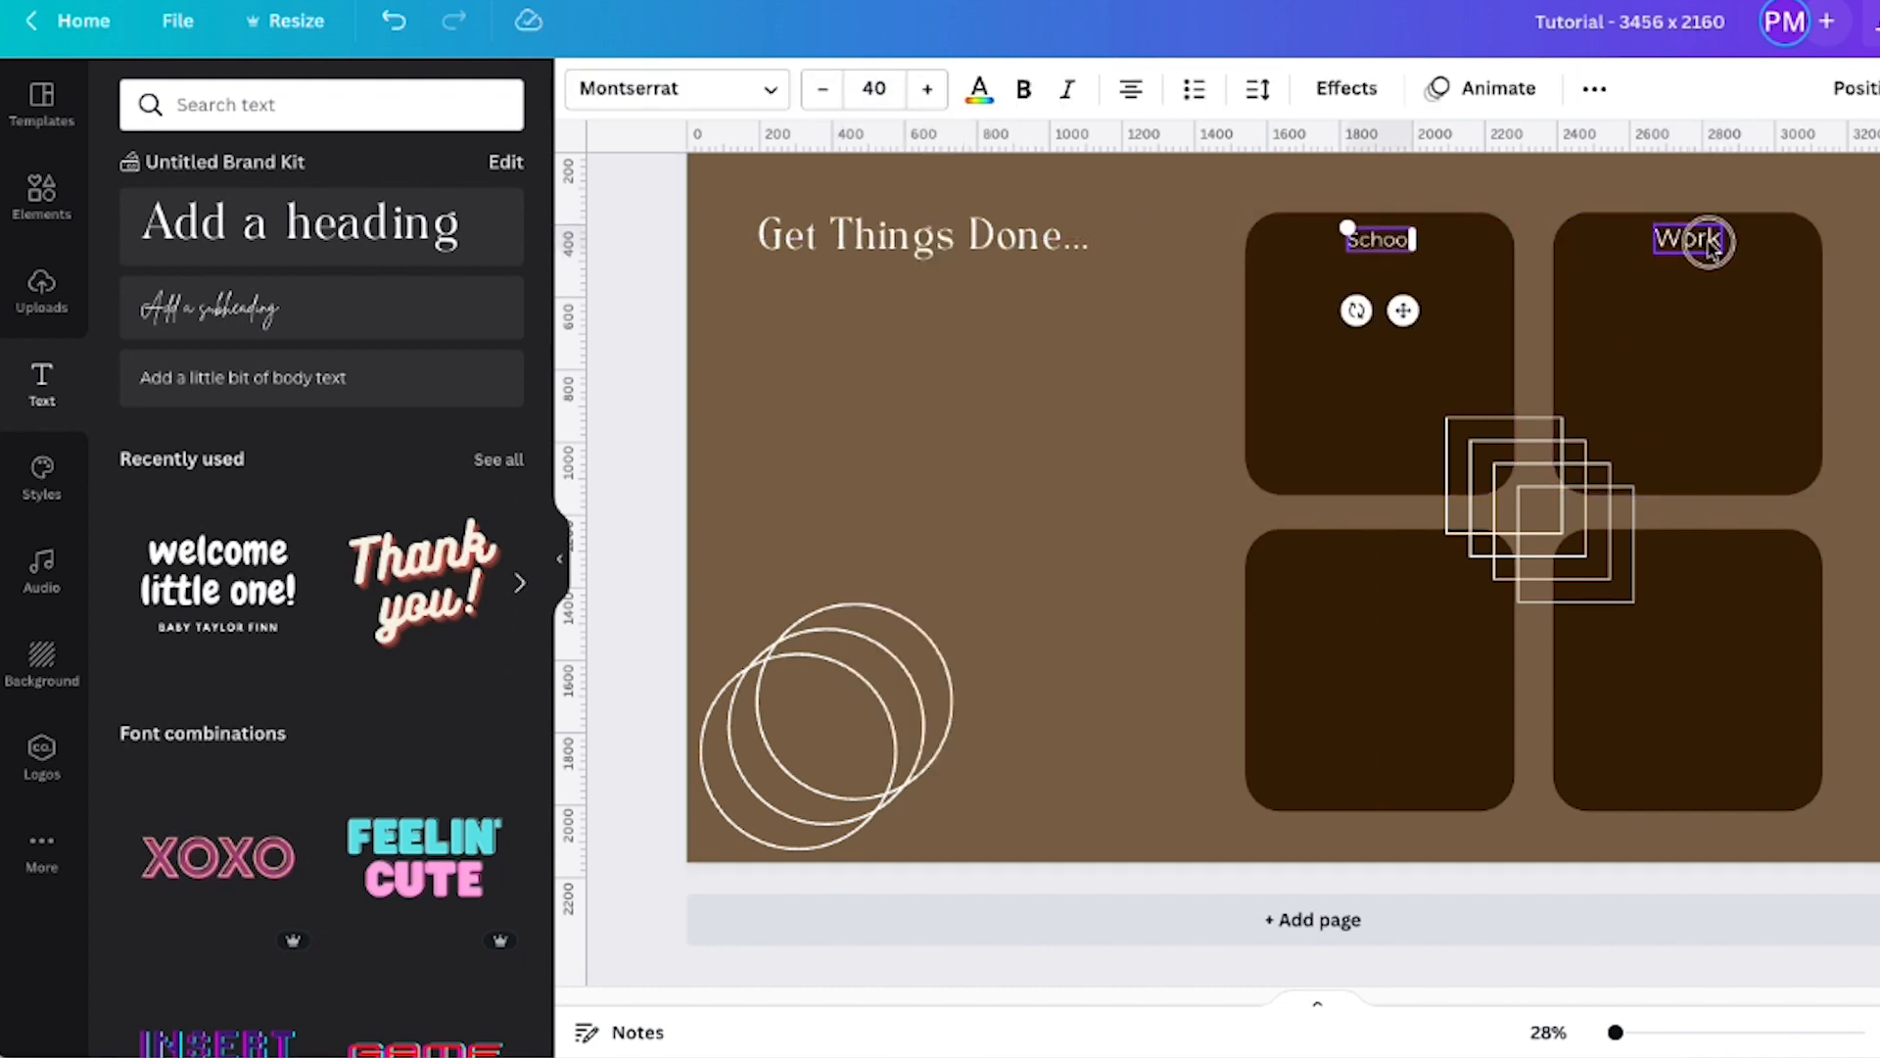
click(1718, 245)
click(900, 89)
key(Return)
Duplicate the School label onto the lower left rectangle and change its text to "Personal"
click(1162, 365)
click(1379, 239)
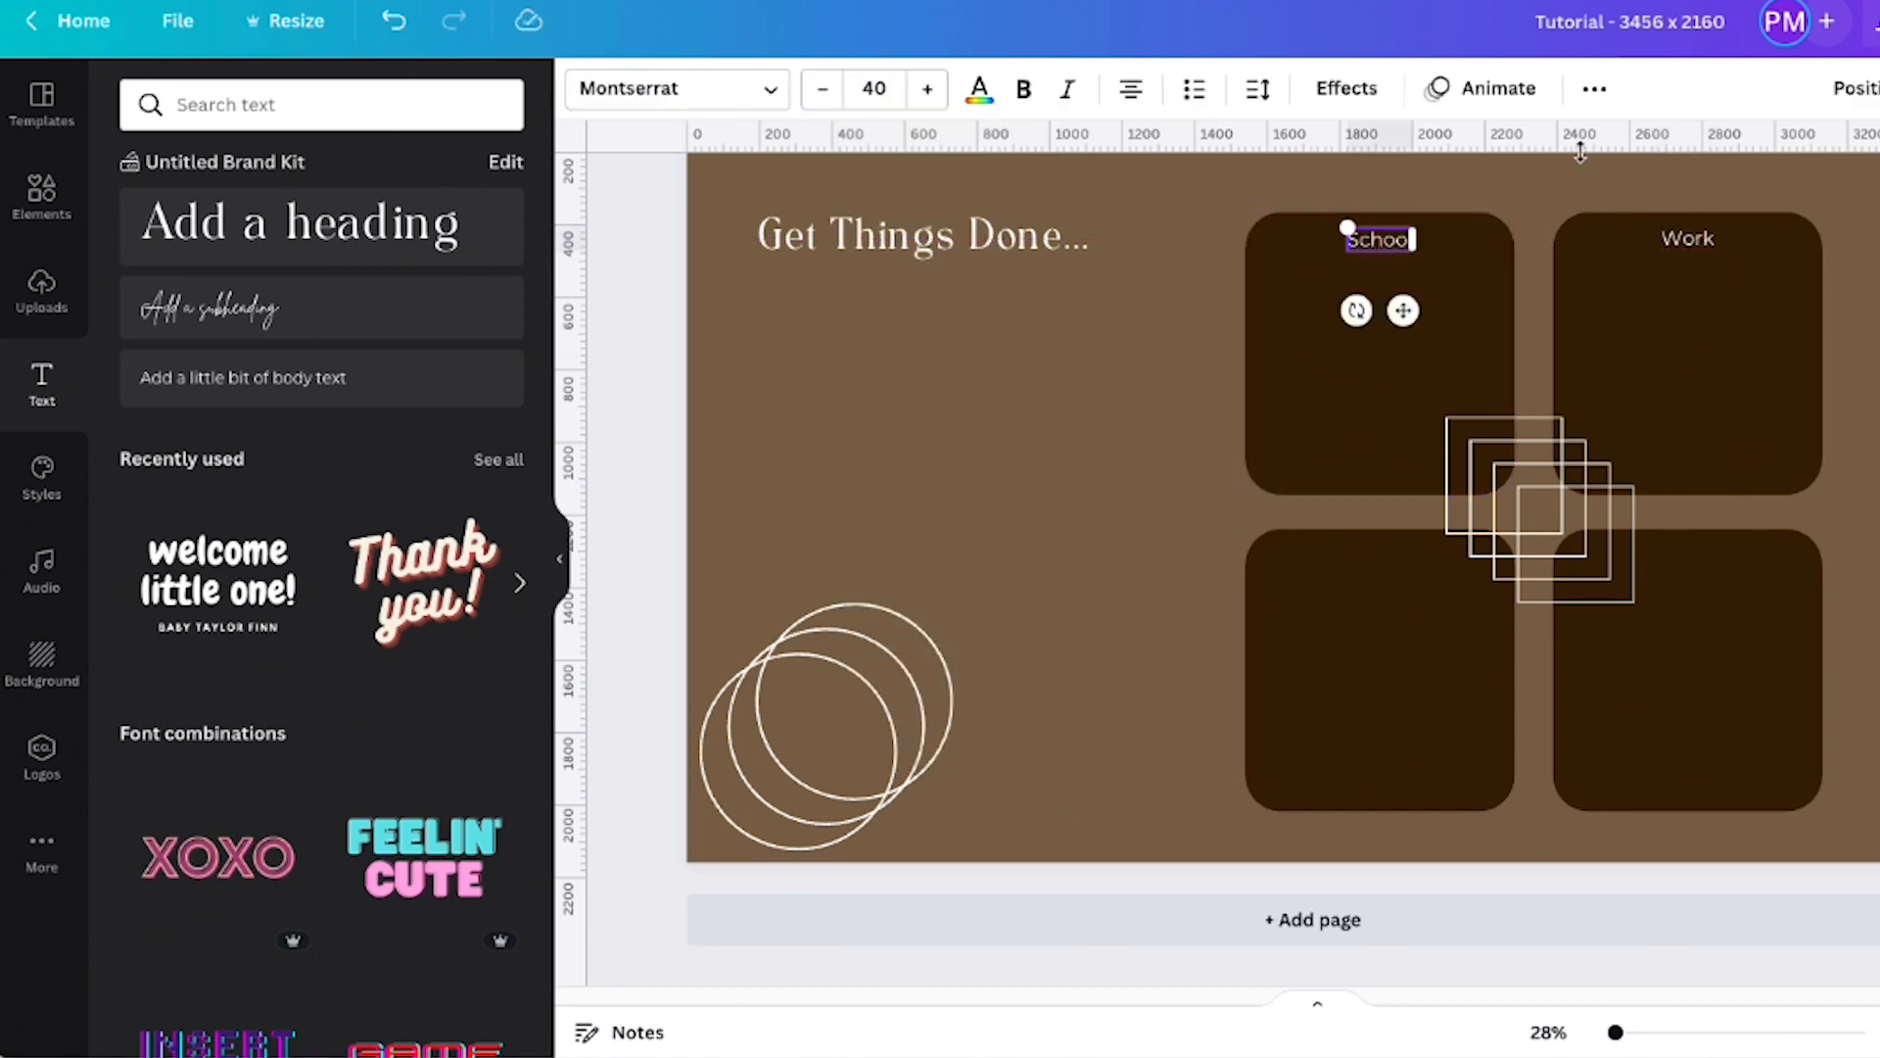
click(1592, 92)
drag(1369, 253, 1369, 273)
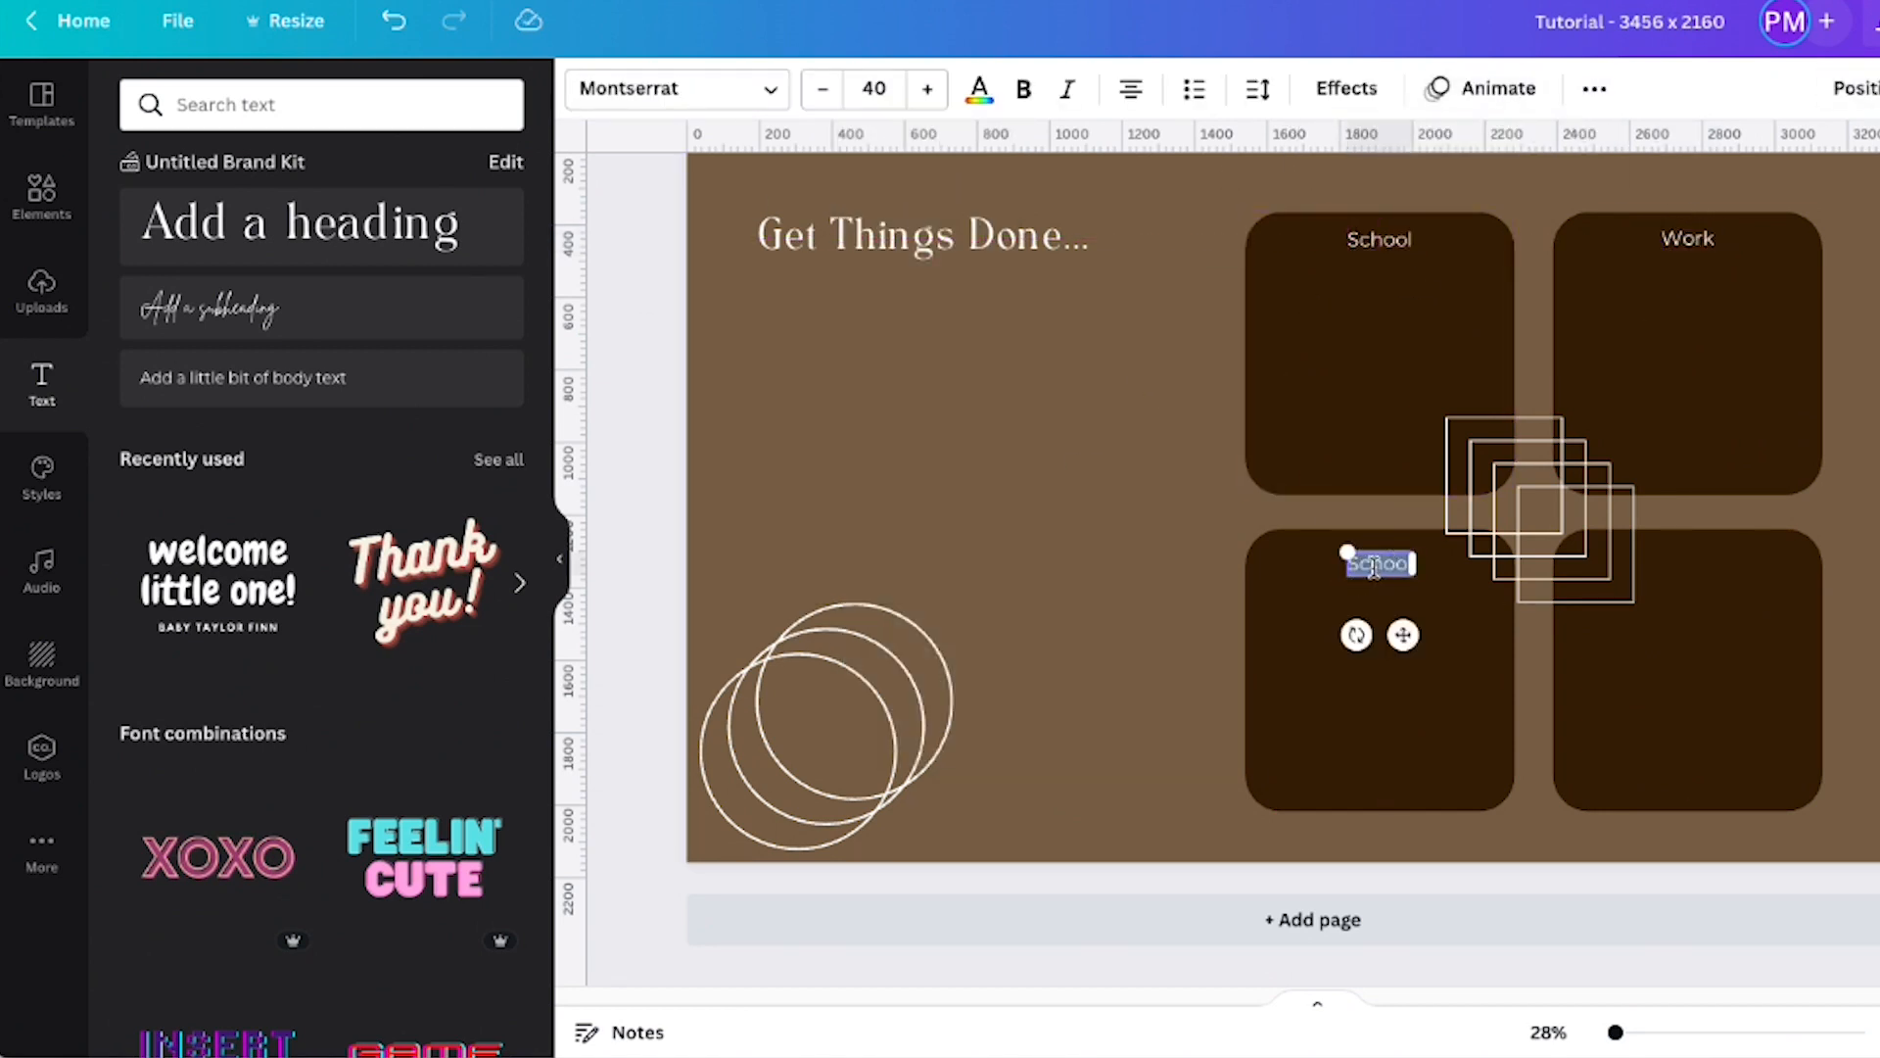
click(1214, 527)
Duplicate the Personal label onto the lower right rectangle and change its text to "Notes"
click(1385, 574)
click(1593, 93)
click(1587, 151)
drag(1388, 582, 1700, 565)
double_click(1686, 566)
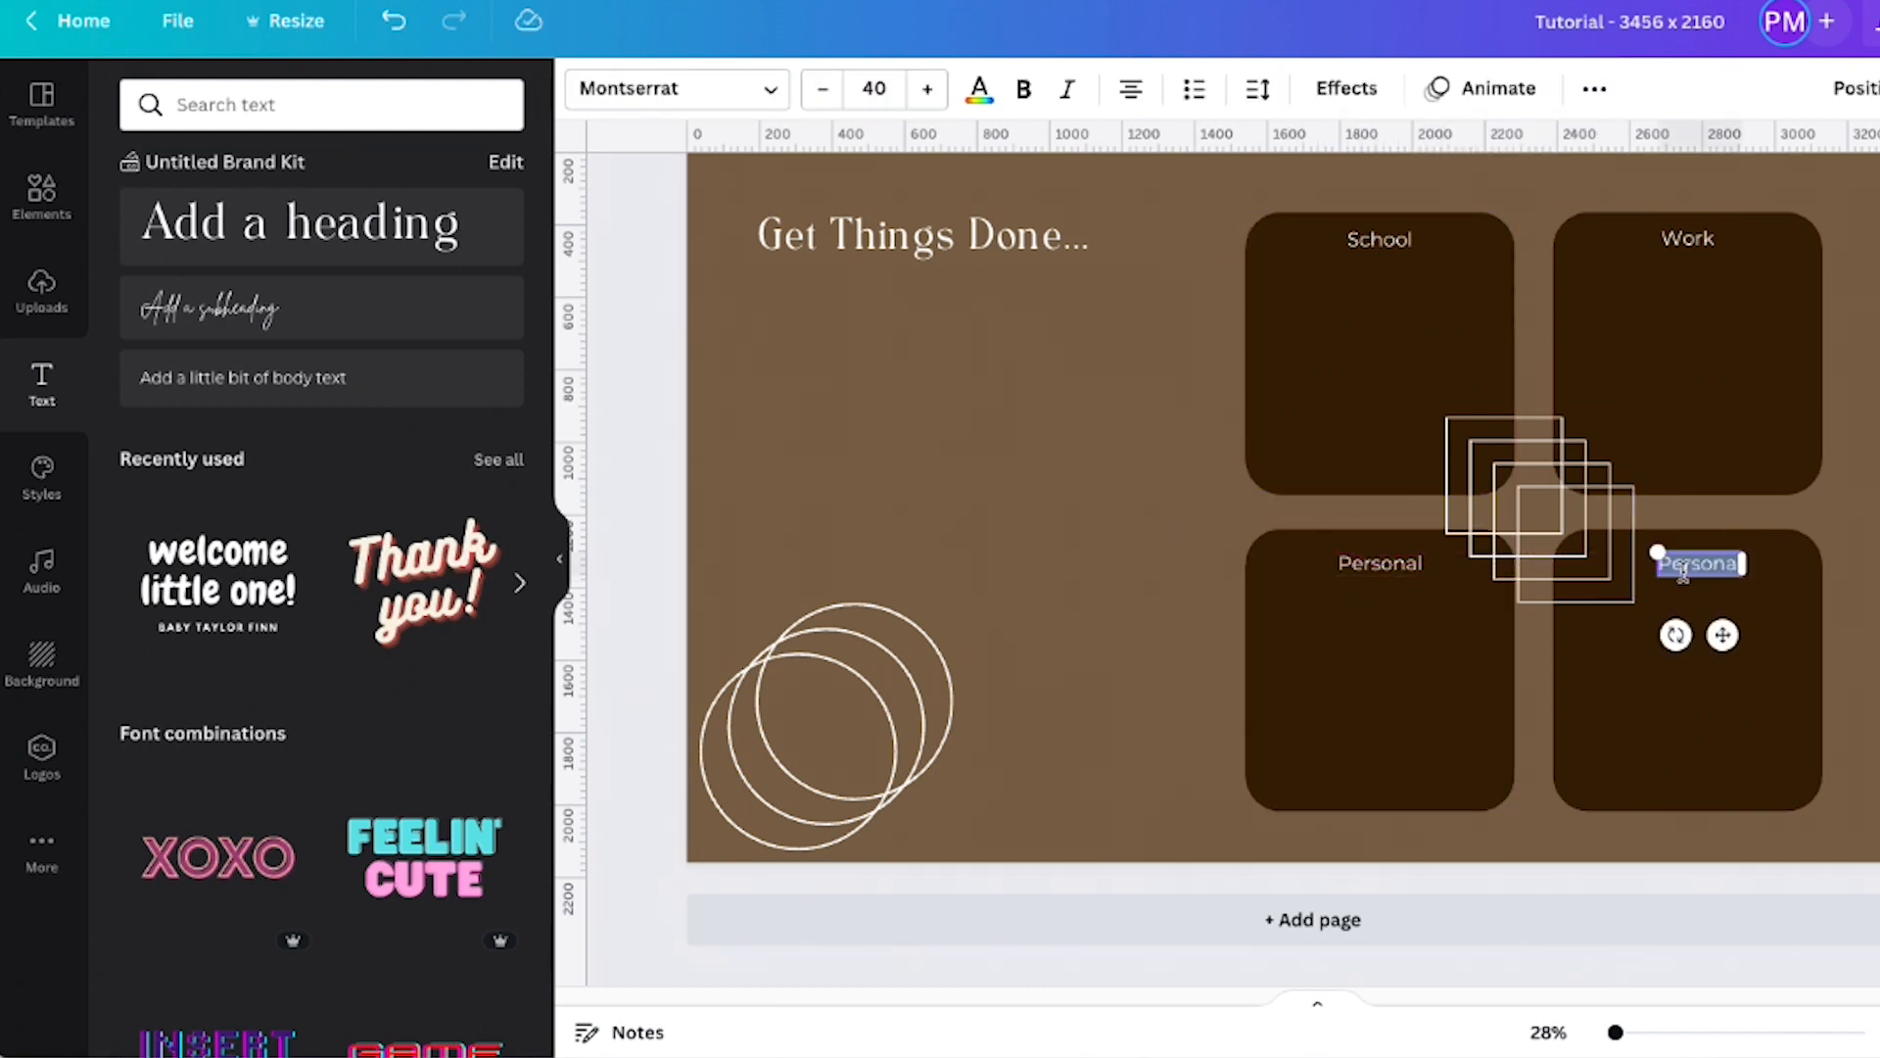
Send the overlapping square outlines backward behind the four rectangles
click(1562, 511)
click(1693, 88)
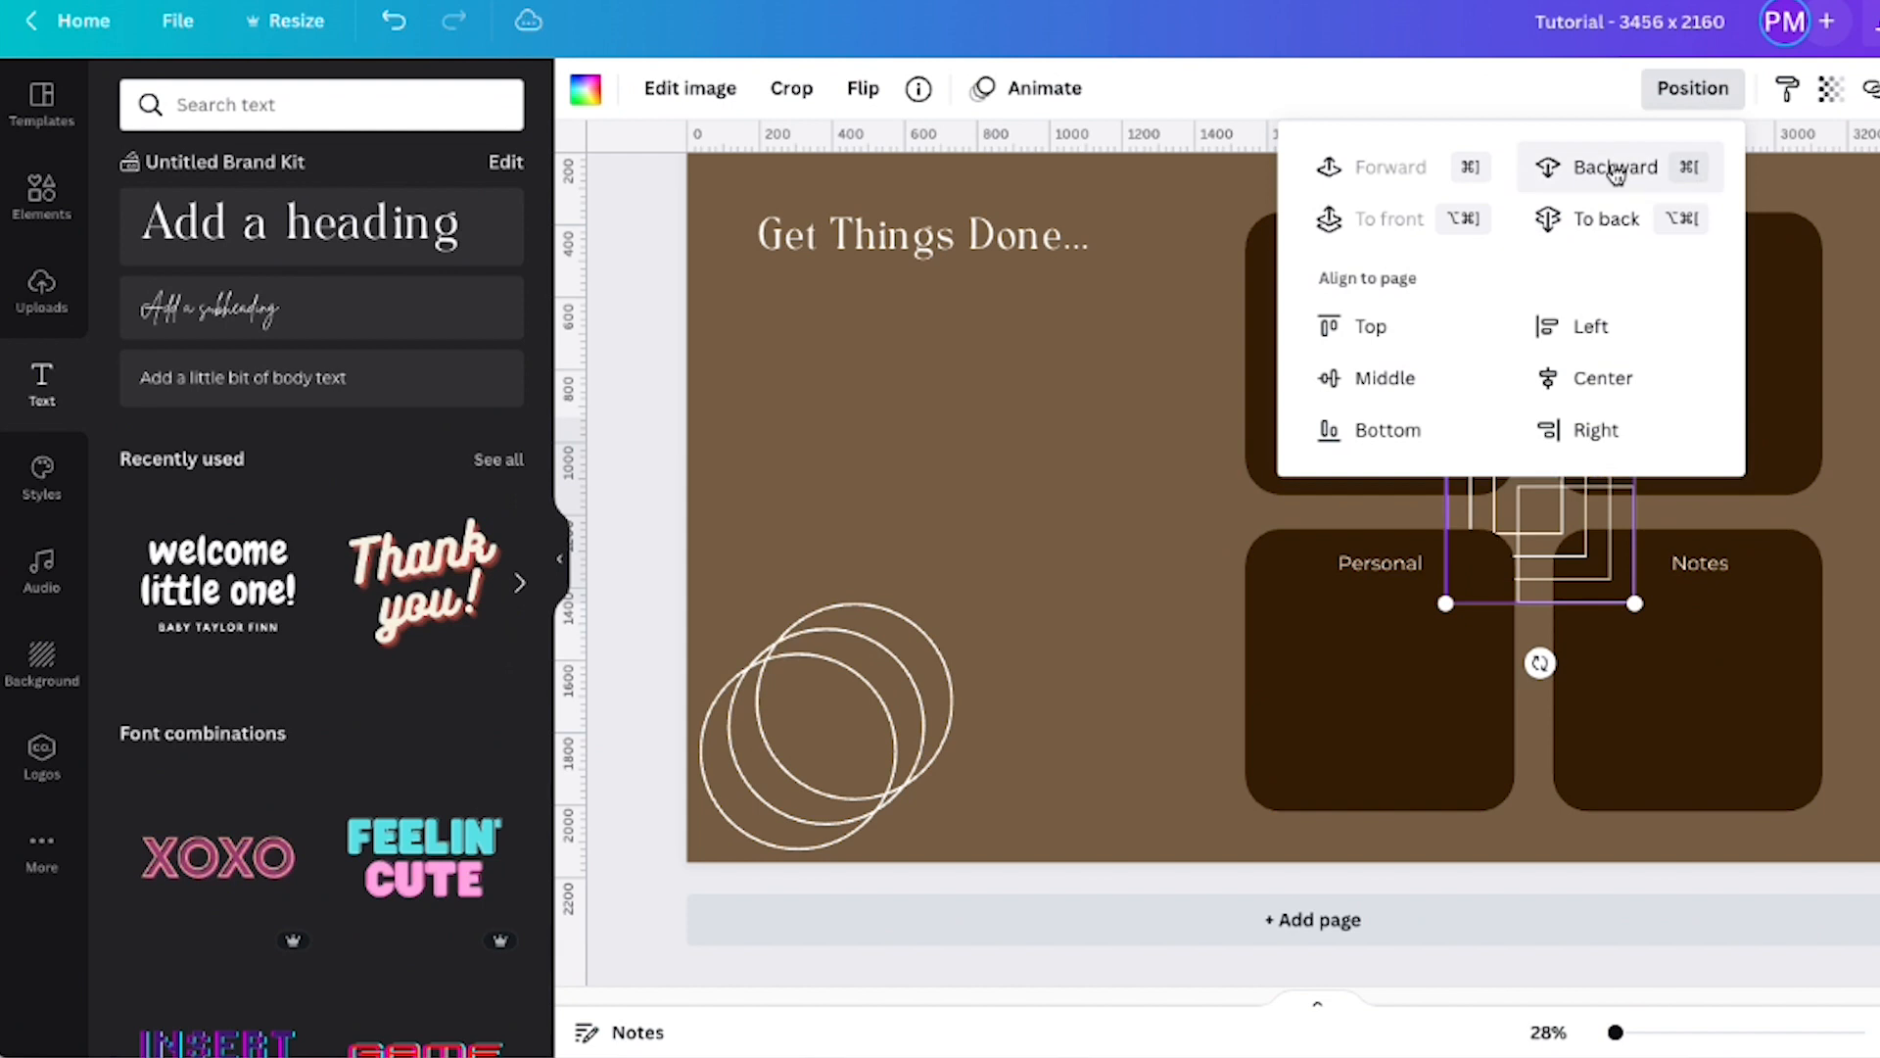
click(1616, 168)
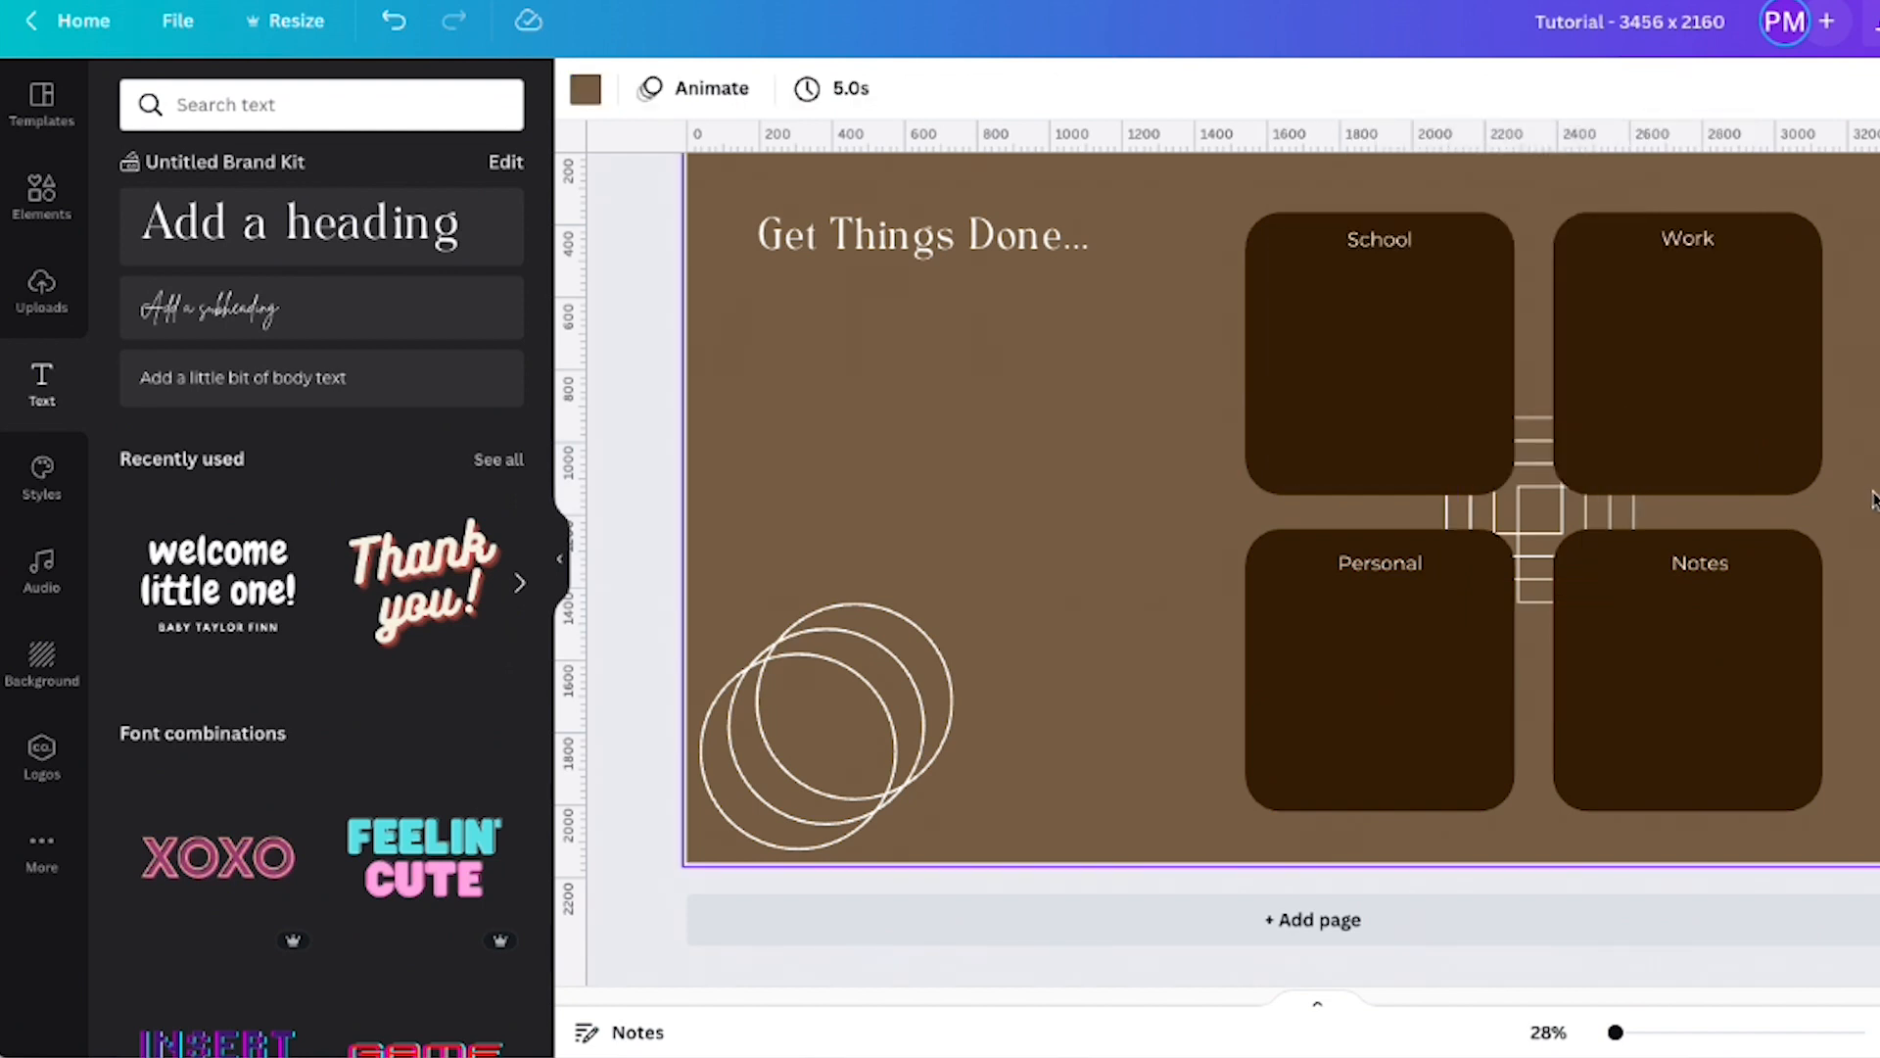
Move the "Get Things Done..." heading higher, try other fonts on it and set its font to HK Gothic Light
scroll(1062, 466, up, 3)
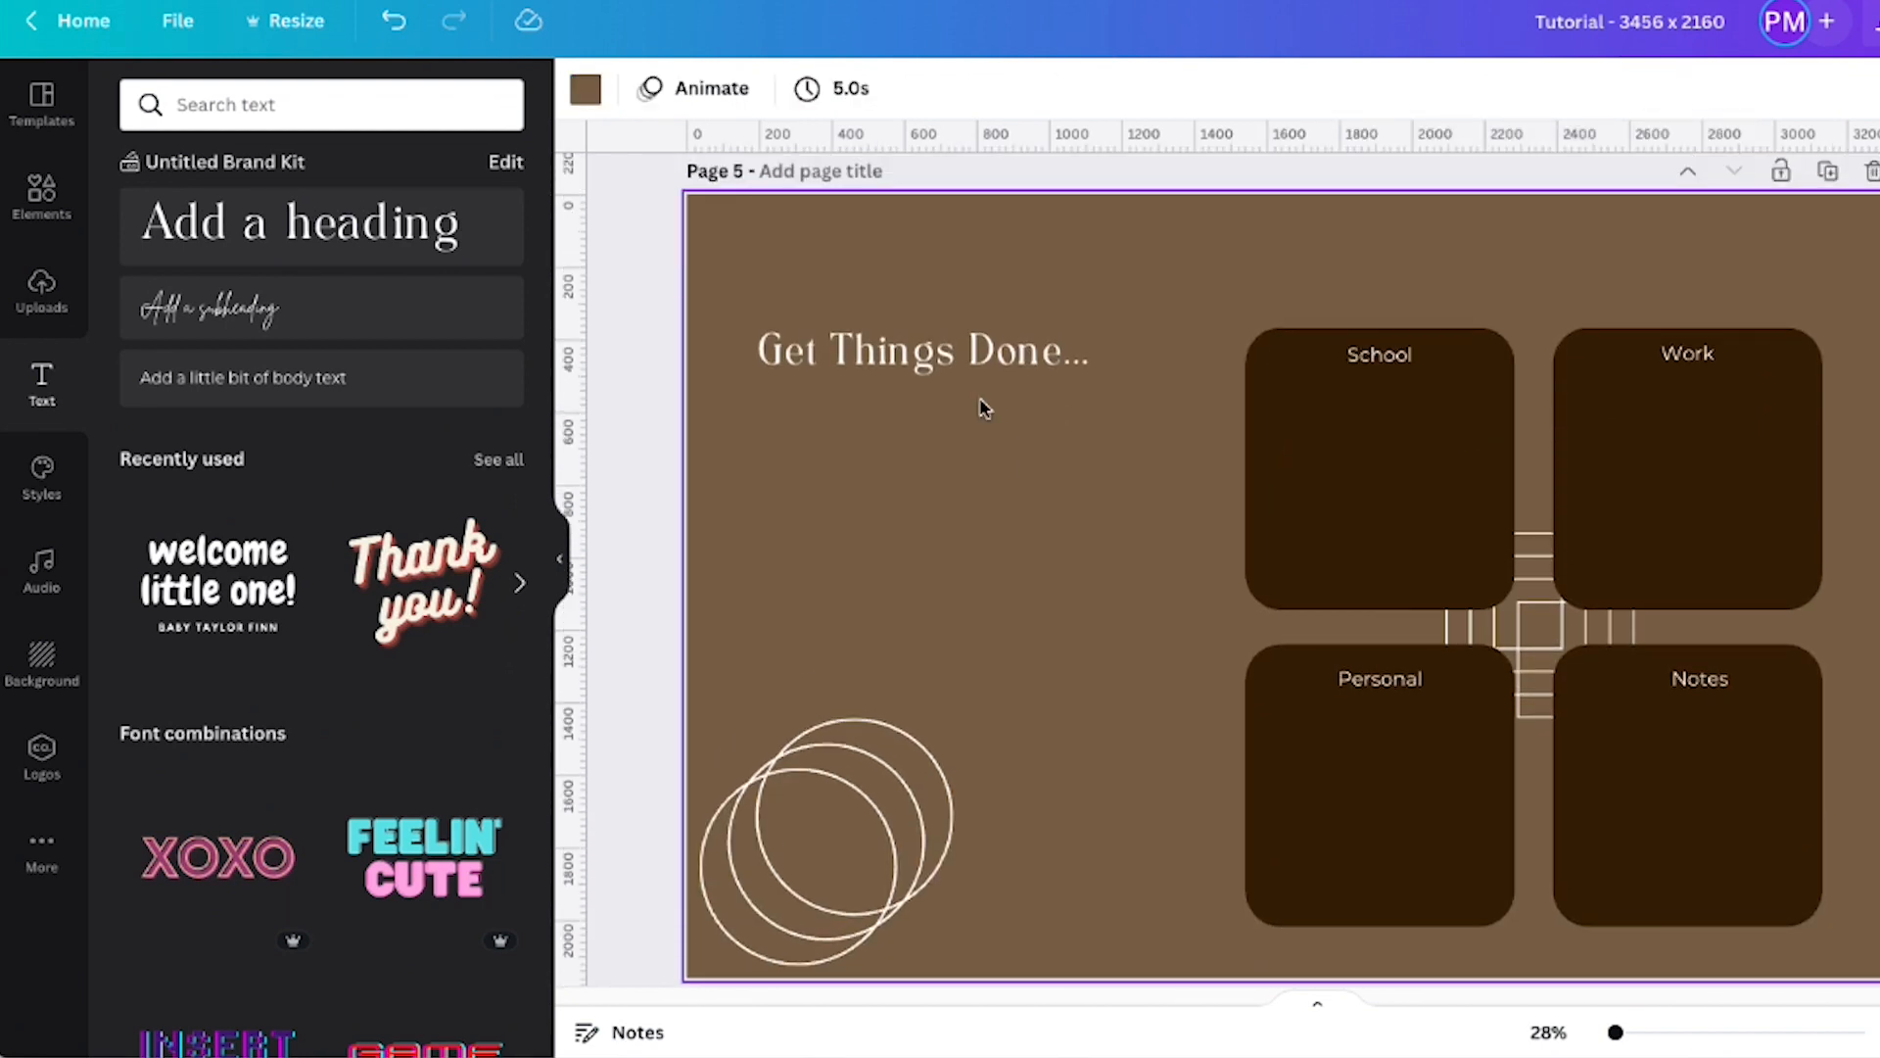
click(918, 311)
drag(918, 311, 919, 294)
click(744, 102)
scroll(239, 600, down, 1)
click(235, 596)
click(202, 828)
scroll(203, 827, down, 1)
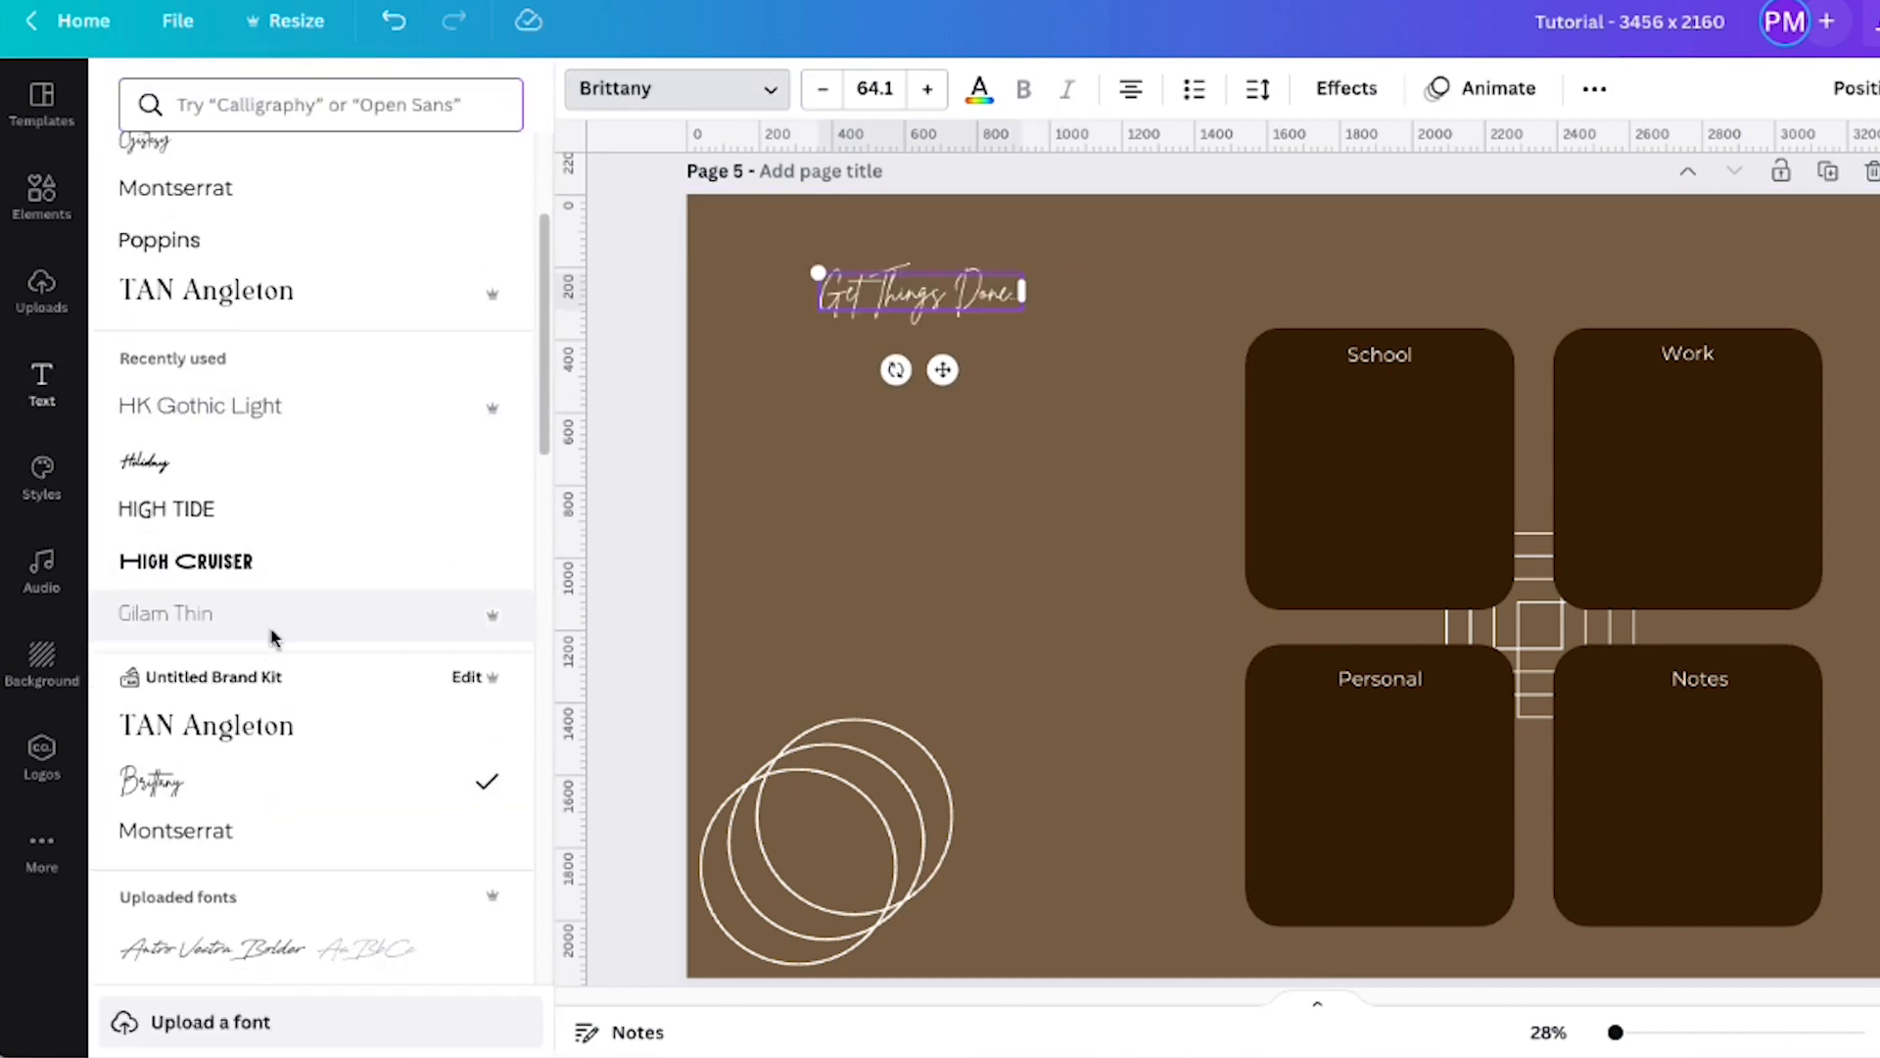
click(263, 405)
click(899, 316)
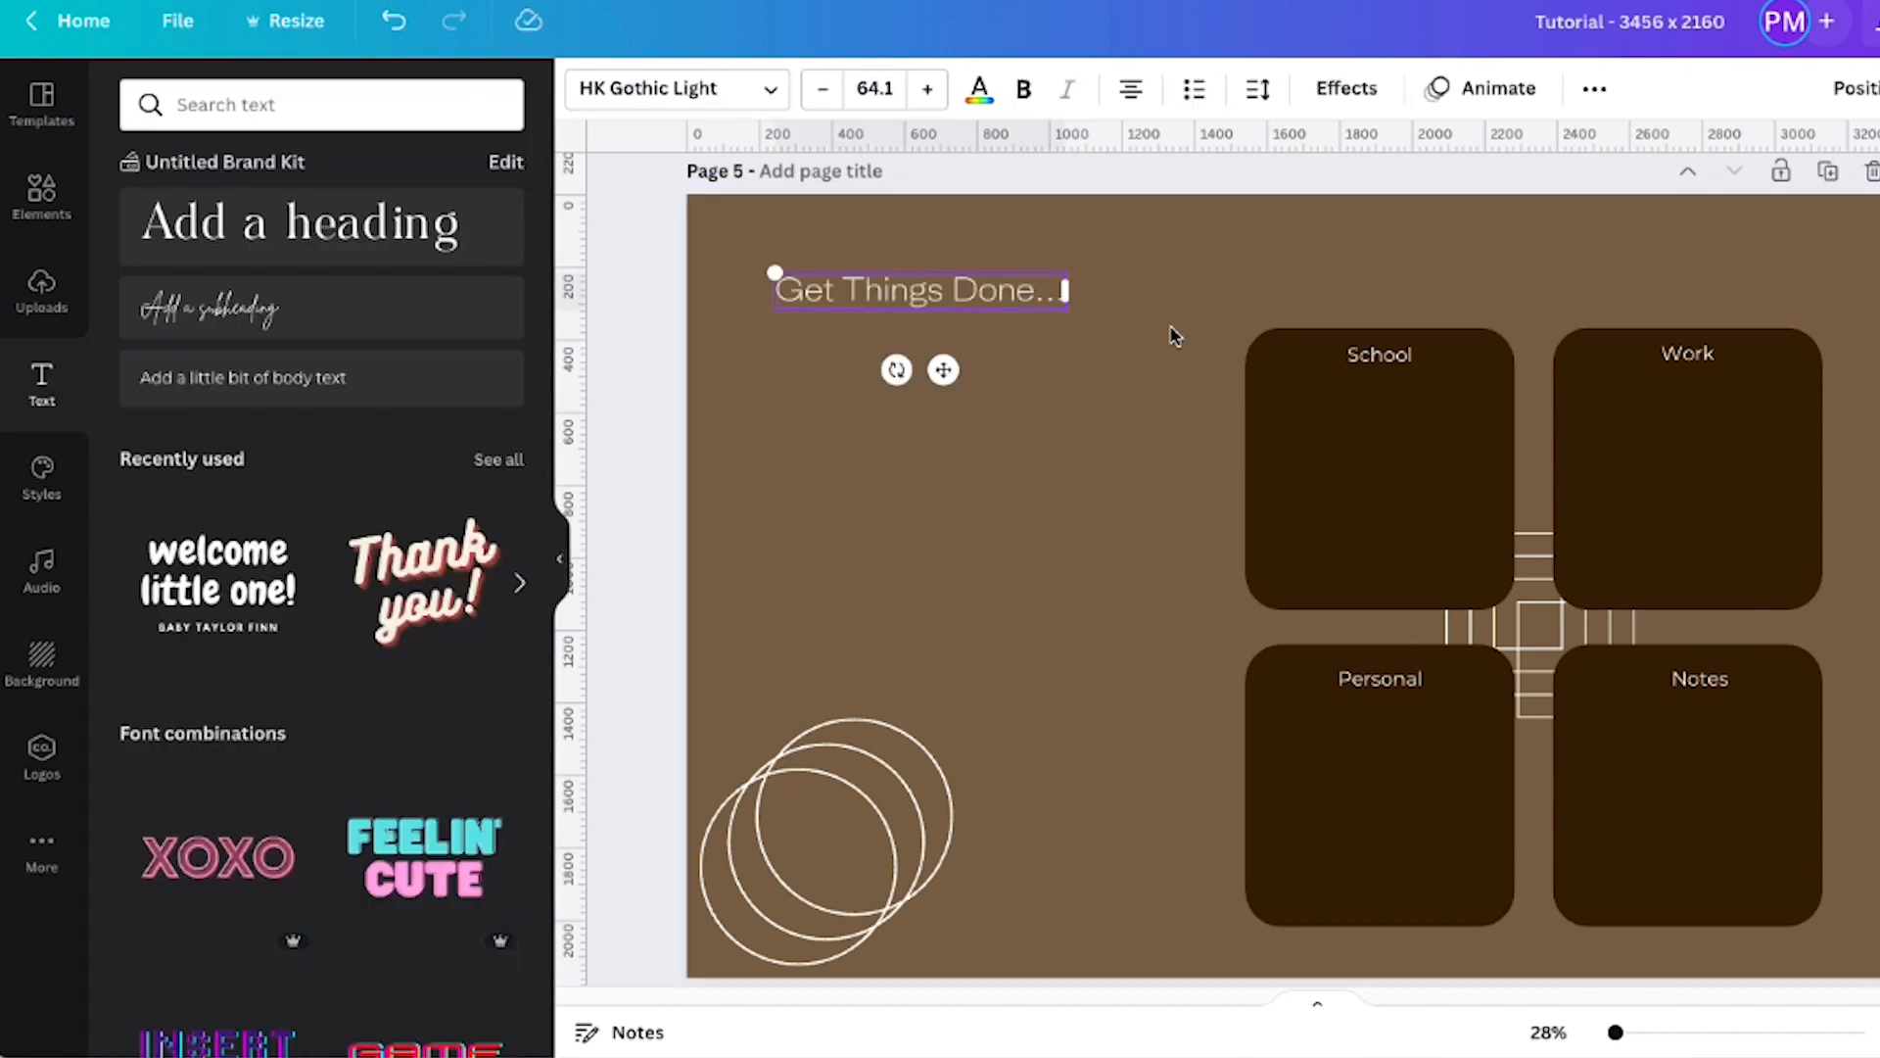
Enlarge the "Get Things Done..." heading and reposition it near the page's upper left corner
drag(773, 272, 637, 210)
drag(865, 281, 965, 281)
click(827, 554)
scroll(897, 549, down, 1)
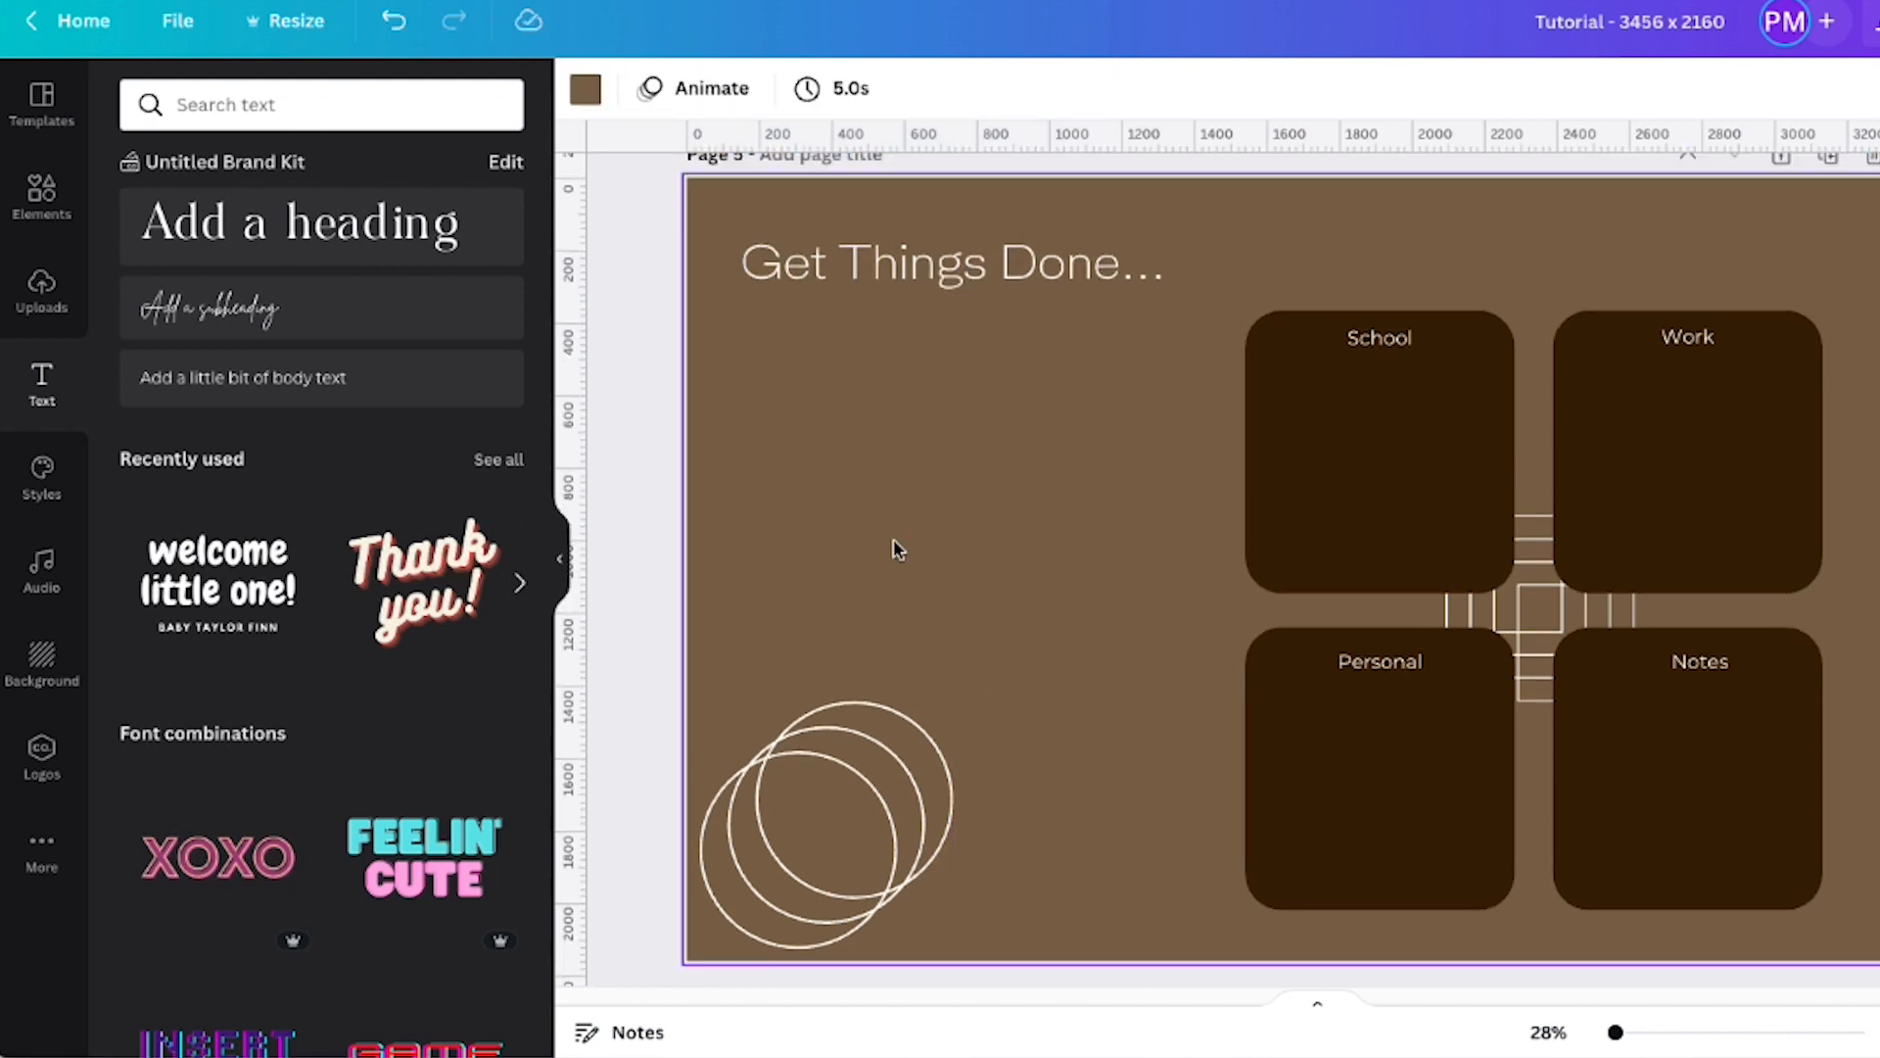
drag(757, 746, 718, 807)
click(76, 210)
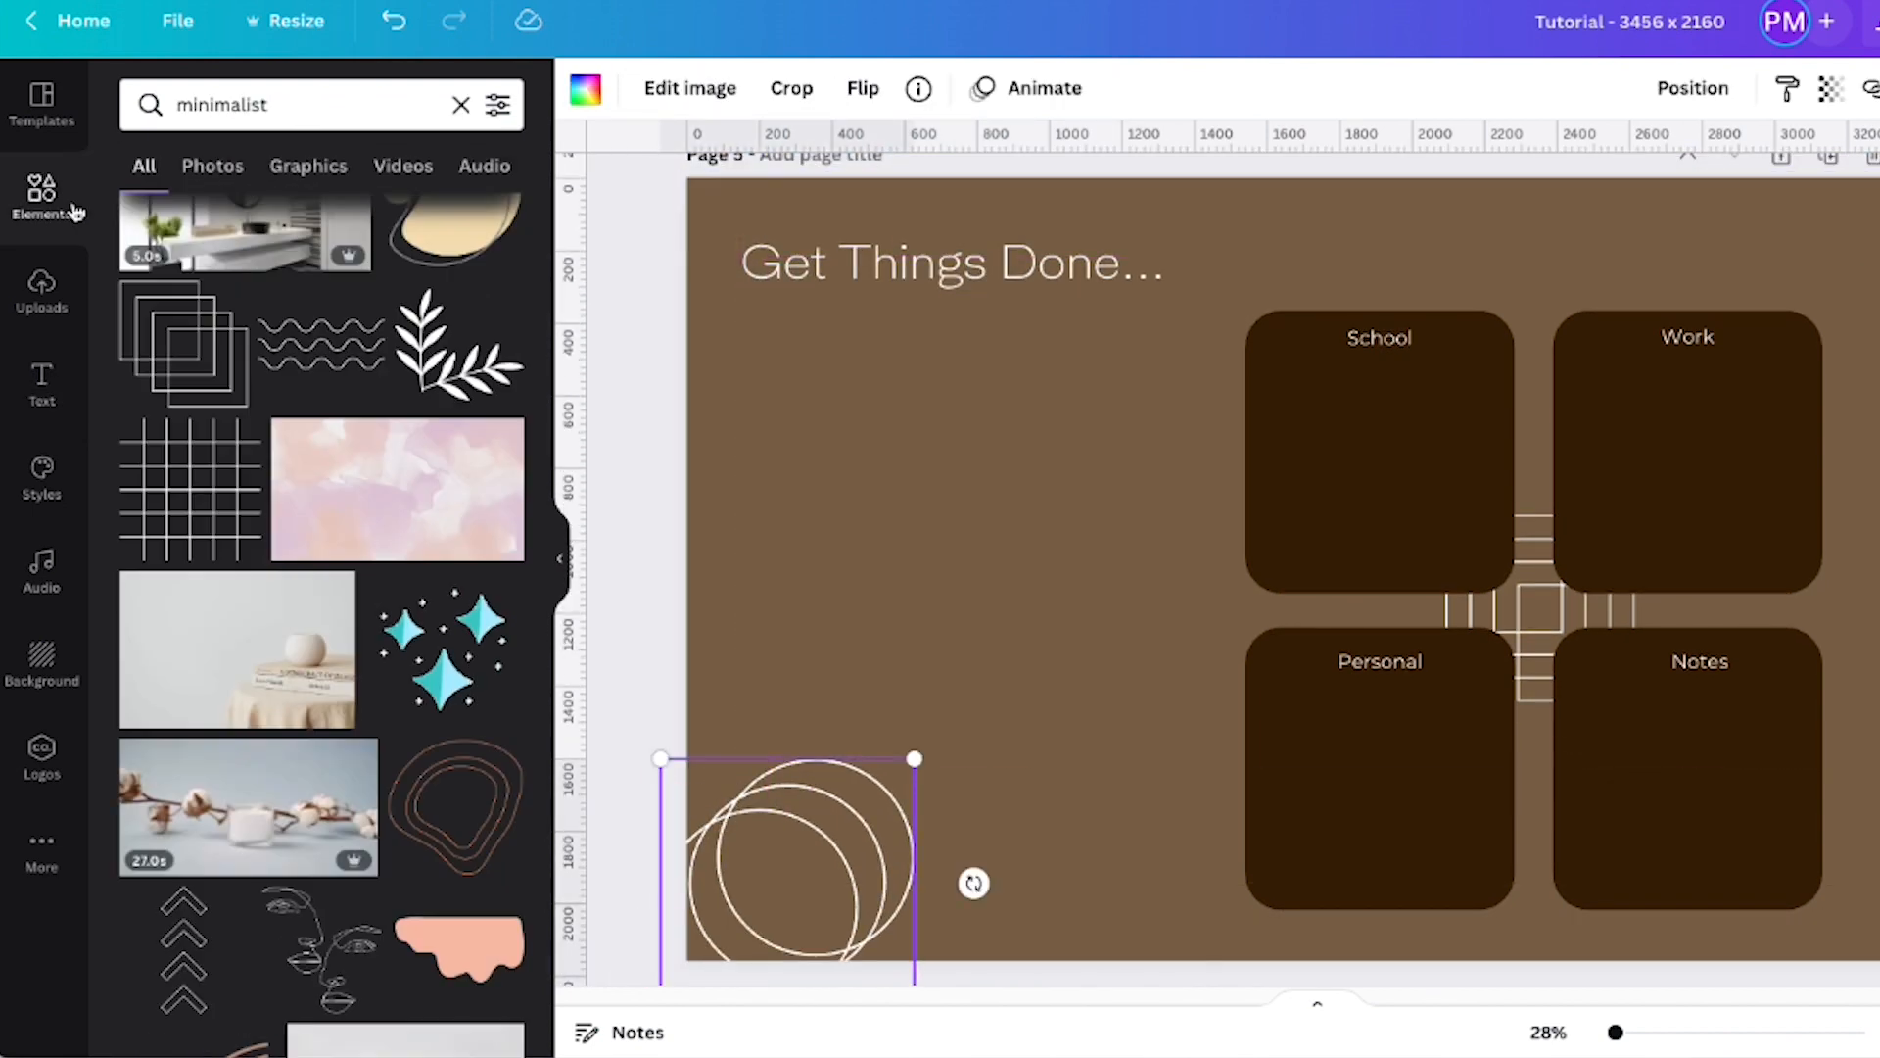
click(210, 490)
drag(1193, 554, 1704, 248)
click(586, 88)
click(497, 450)
click(1699, 93)
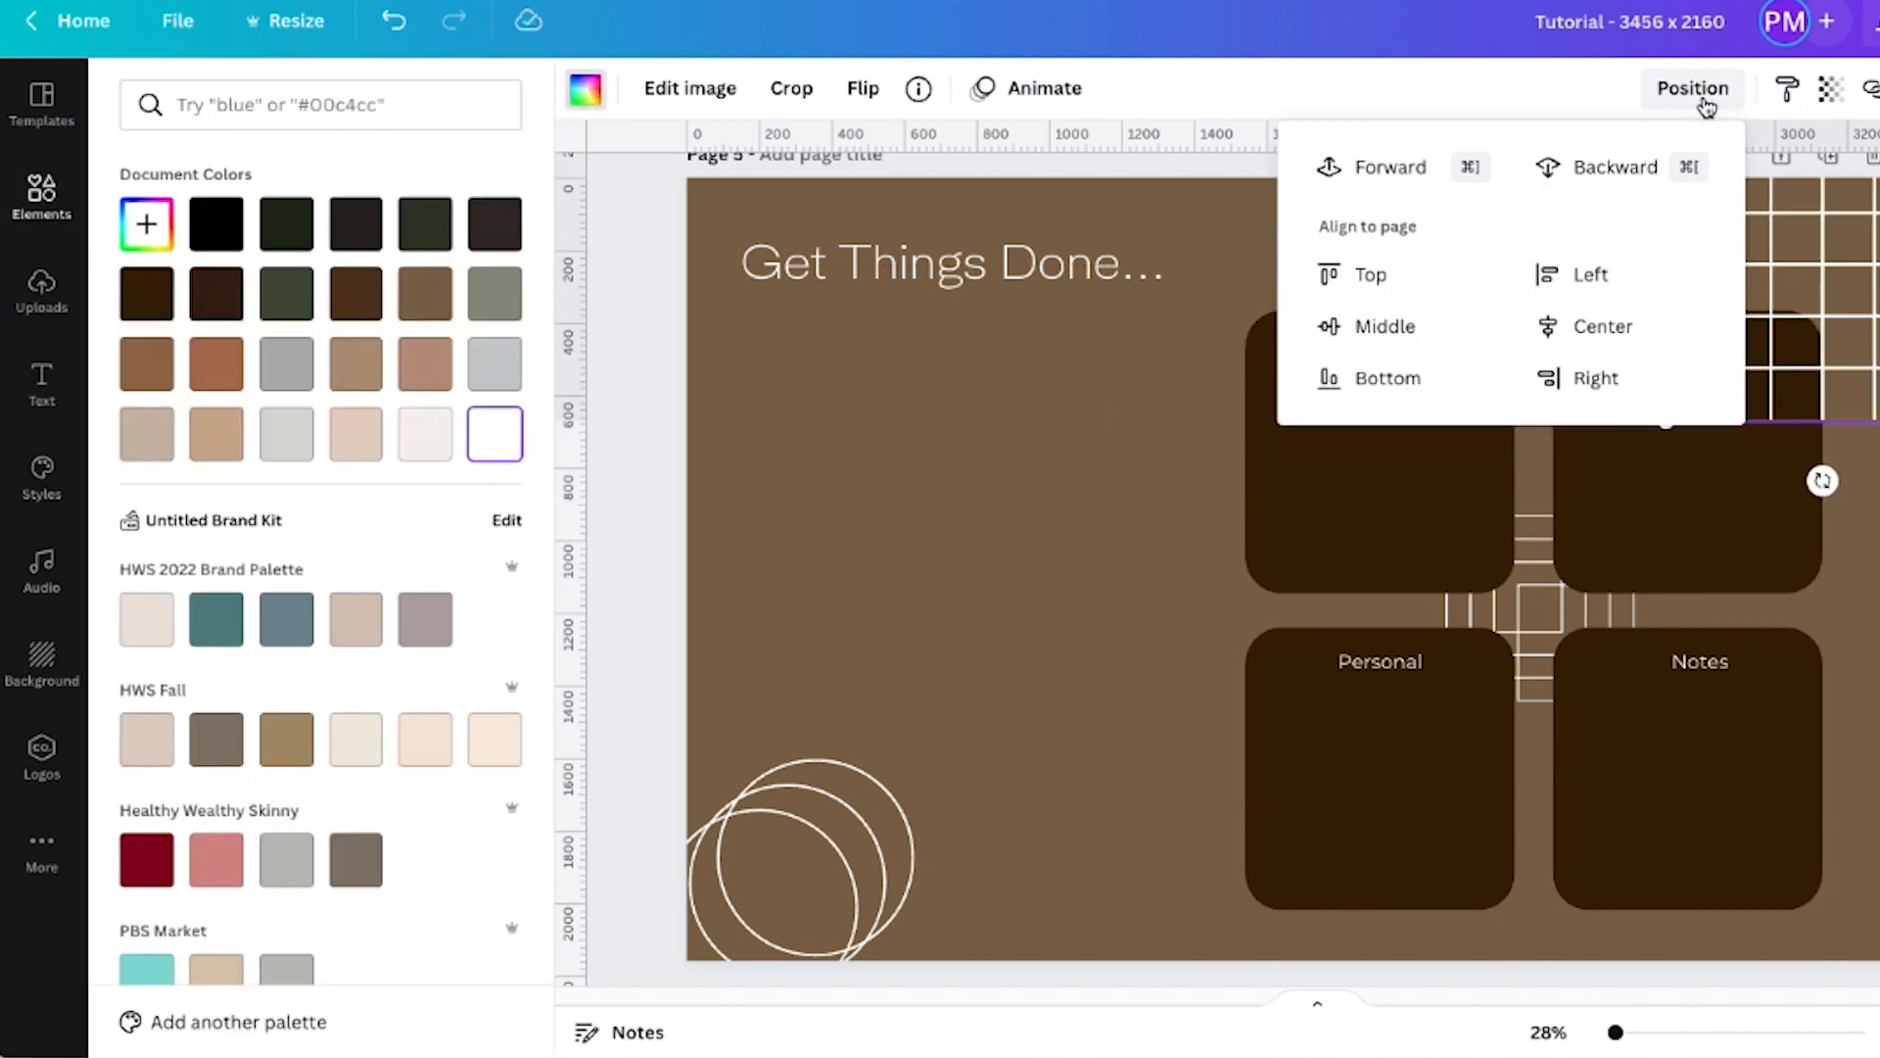
click(1126, 560)
drag(1841, 240, 860, 692)
key(Delete)
Replace the circle outlines with the wavy lines graphic, rotated and running off the page's lower left corner
scroll(222, 601, down, 5)
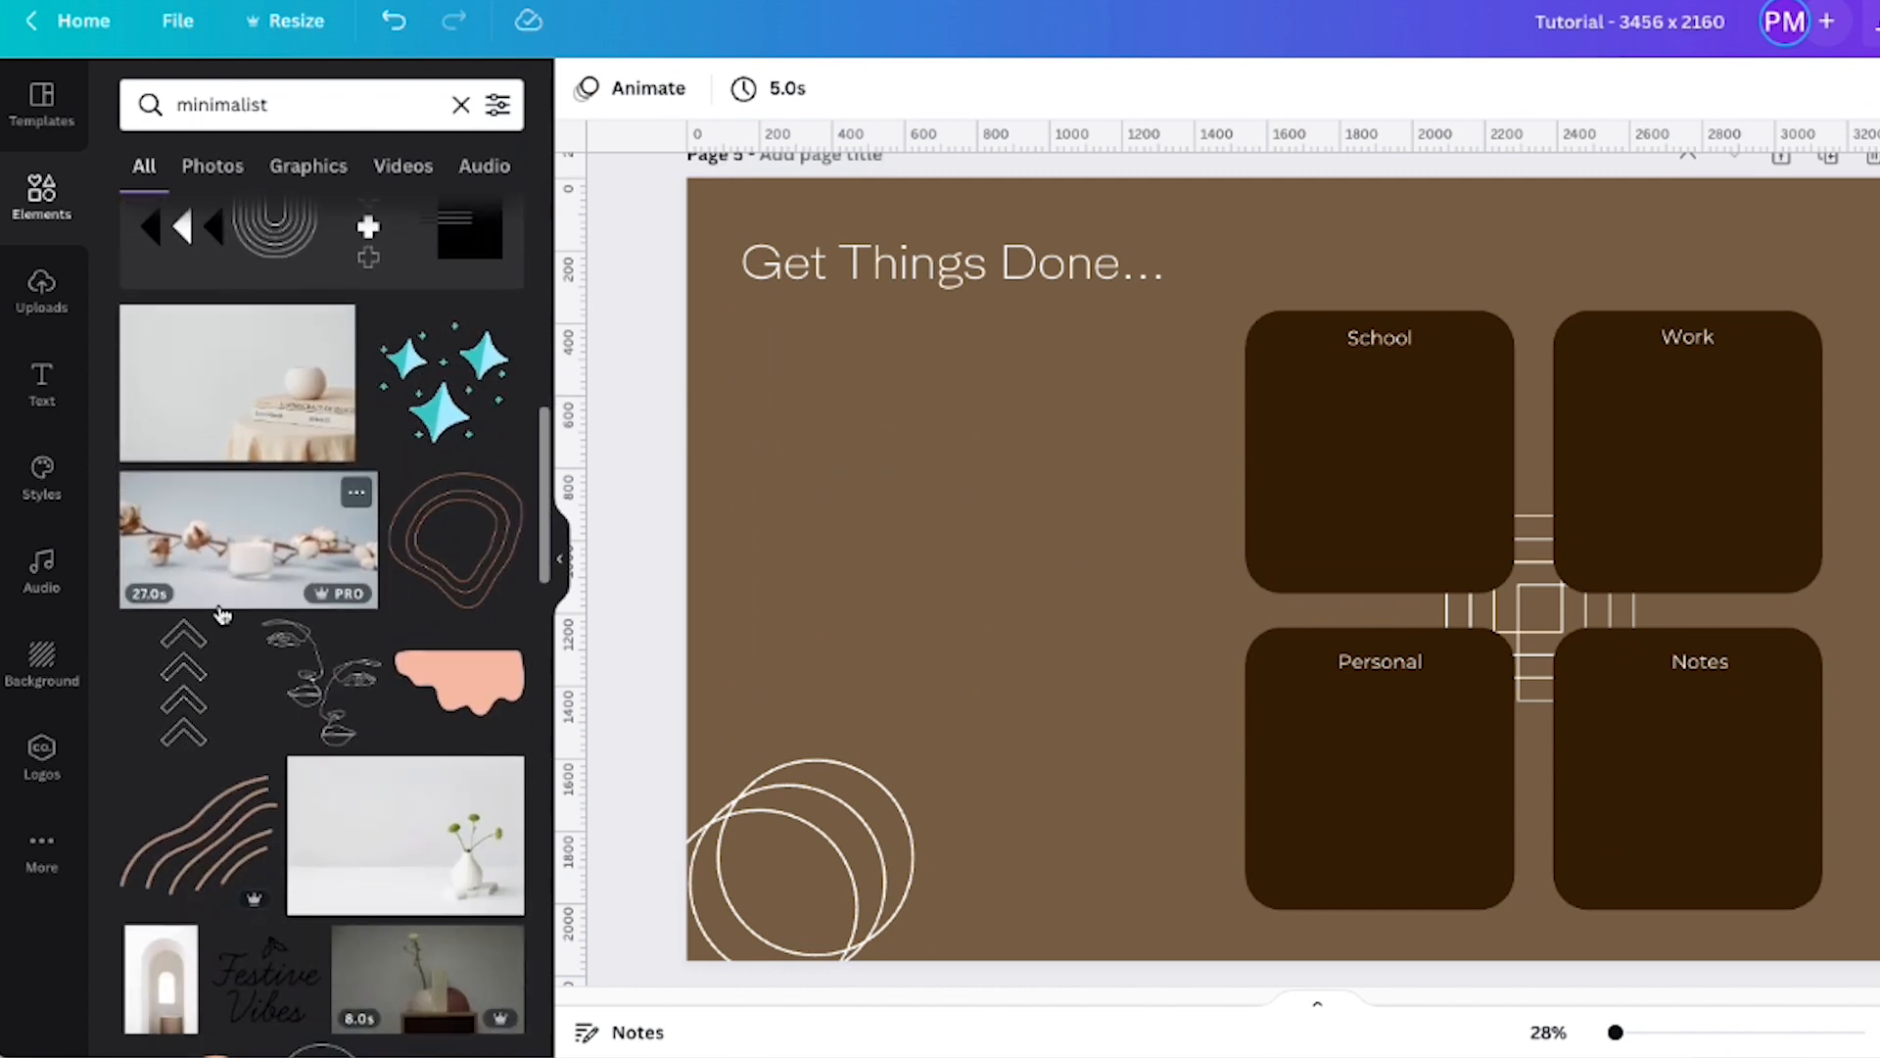
mouse_move(177, 788)
mouse_down()
mouse_move(966, 608)
mouse_move(881, 608)
mouse_up()
mouse_move(1066, 768)
mouse_down()
mouse_move(584, 693)
mouse_move(591, 715)
mouse_up()
mouse_move(1063, 560)
mouse_down()
mouse_move(885, 810)
mouse_move(793, 843)
mouse_up()
click(797, 830)
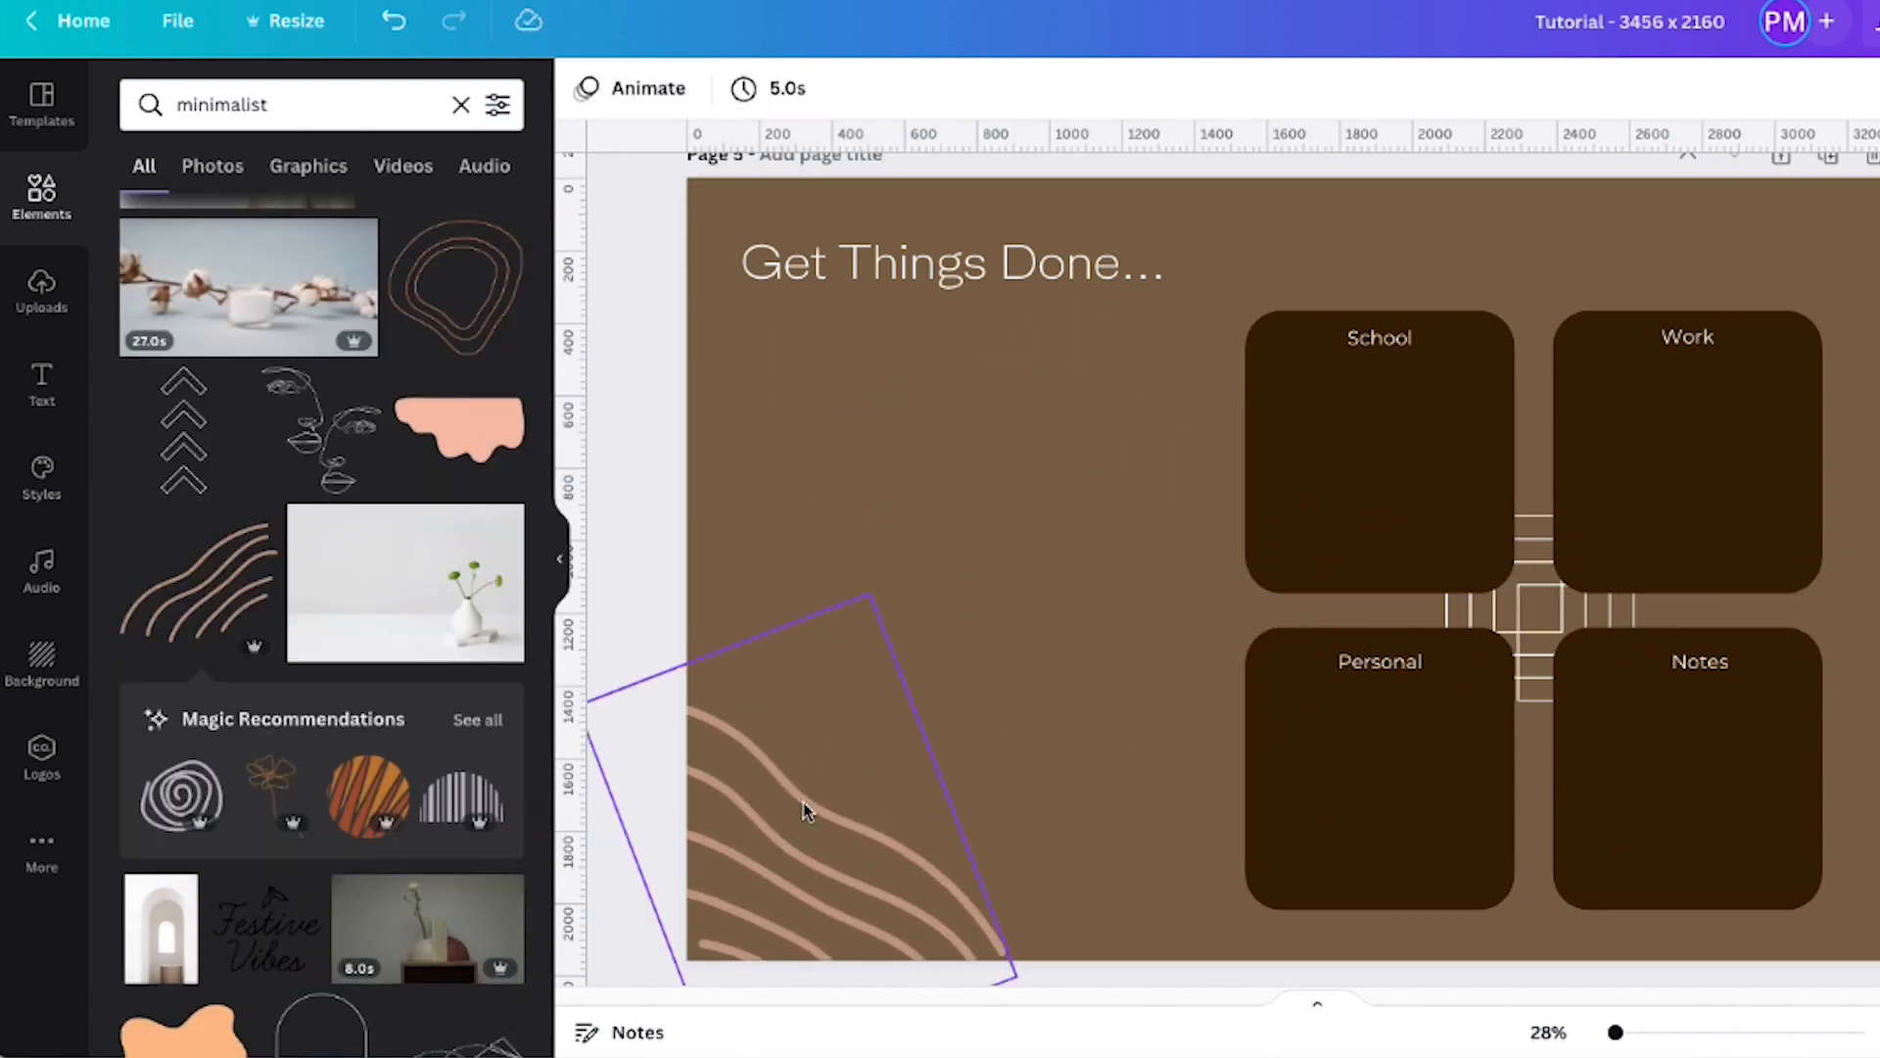
Add the three butterflies graphic to the page, rotate it and recolour it light beige
scroll(416, 460, down, 5)
click(362, 602)
drag(1313, 785, 1406, 732)
click(587, 91)
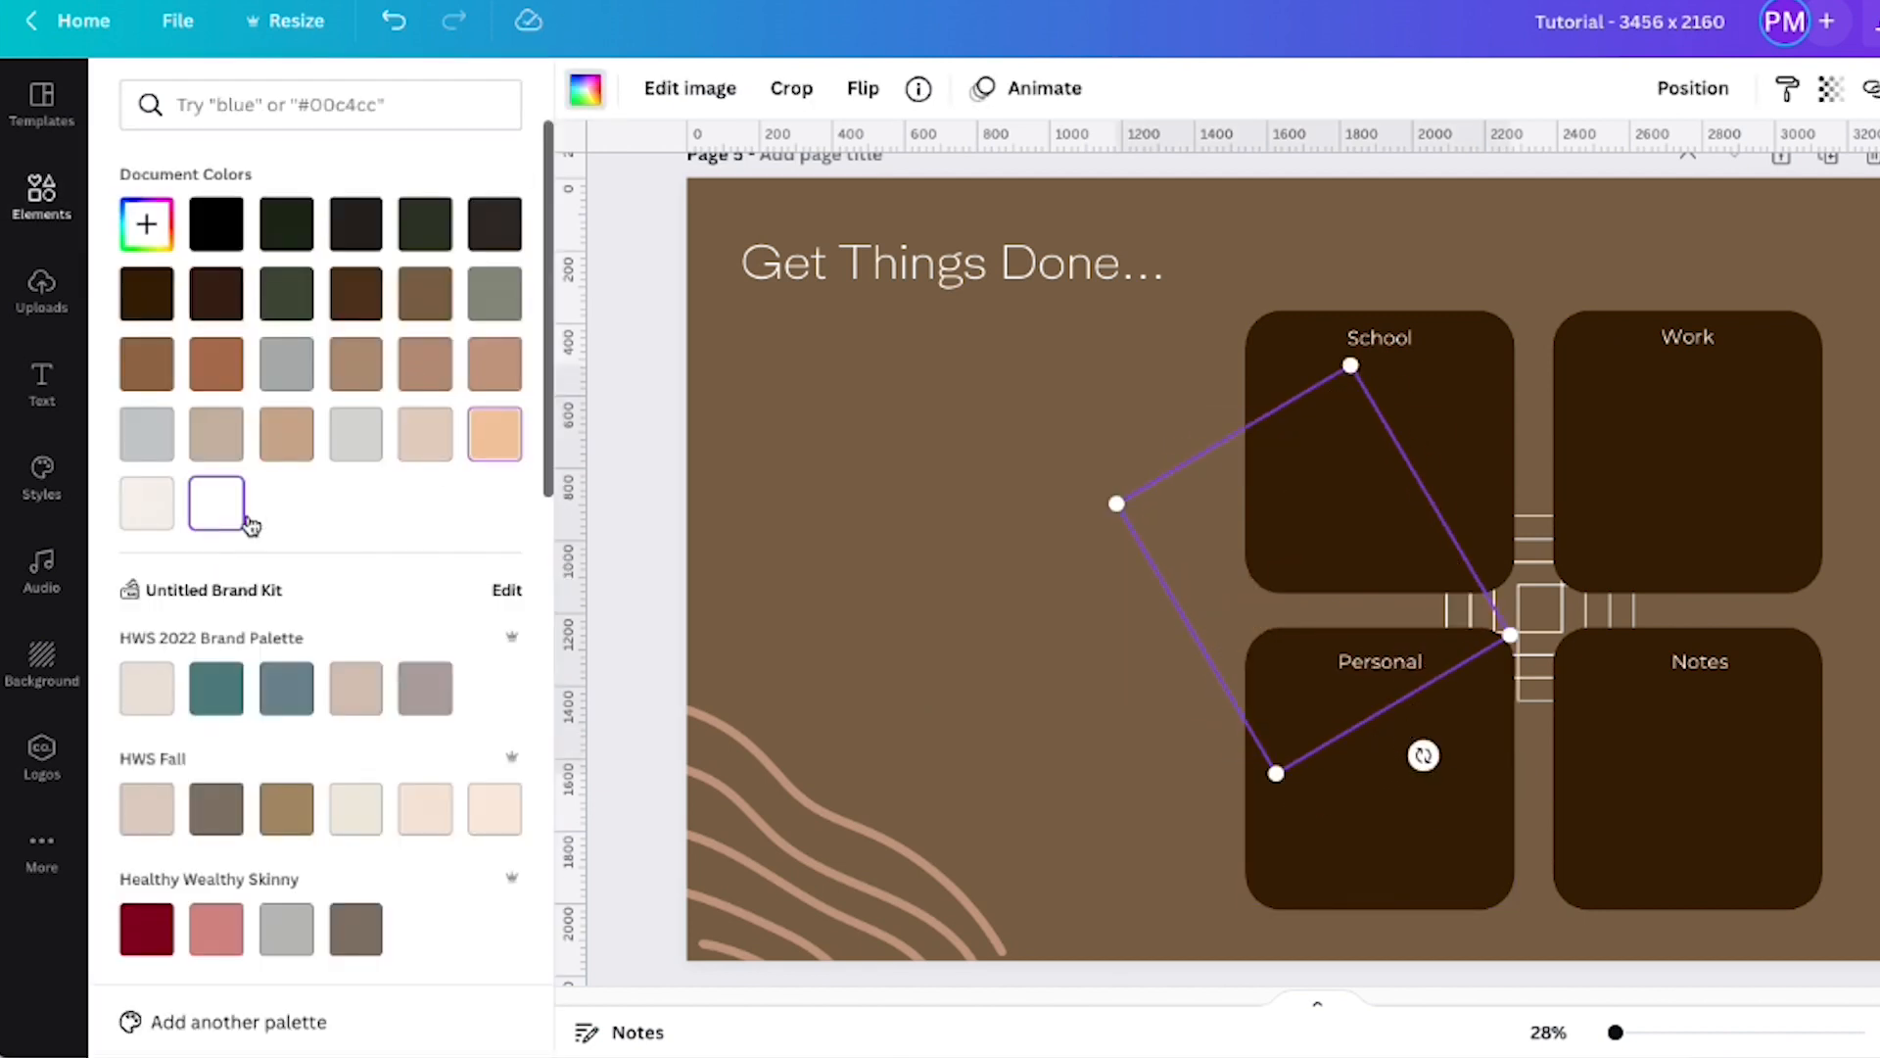
click(425, 432)
Scale down the butterflies and position them between the heading and the School rectangle's upper left corner
drag(1261, 593, 1205, 405)
drag(1221, 566, 1252, 397)
drag(1269, 213, 1139, 230)
drag(1121, 410, 1123, 391)
click(1087, 479)
drag(1104, 309, 1267, 323)
click(945, 281)
click(716, 695)
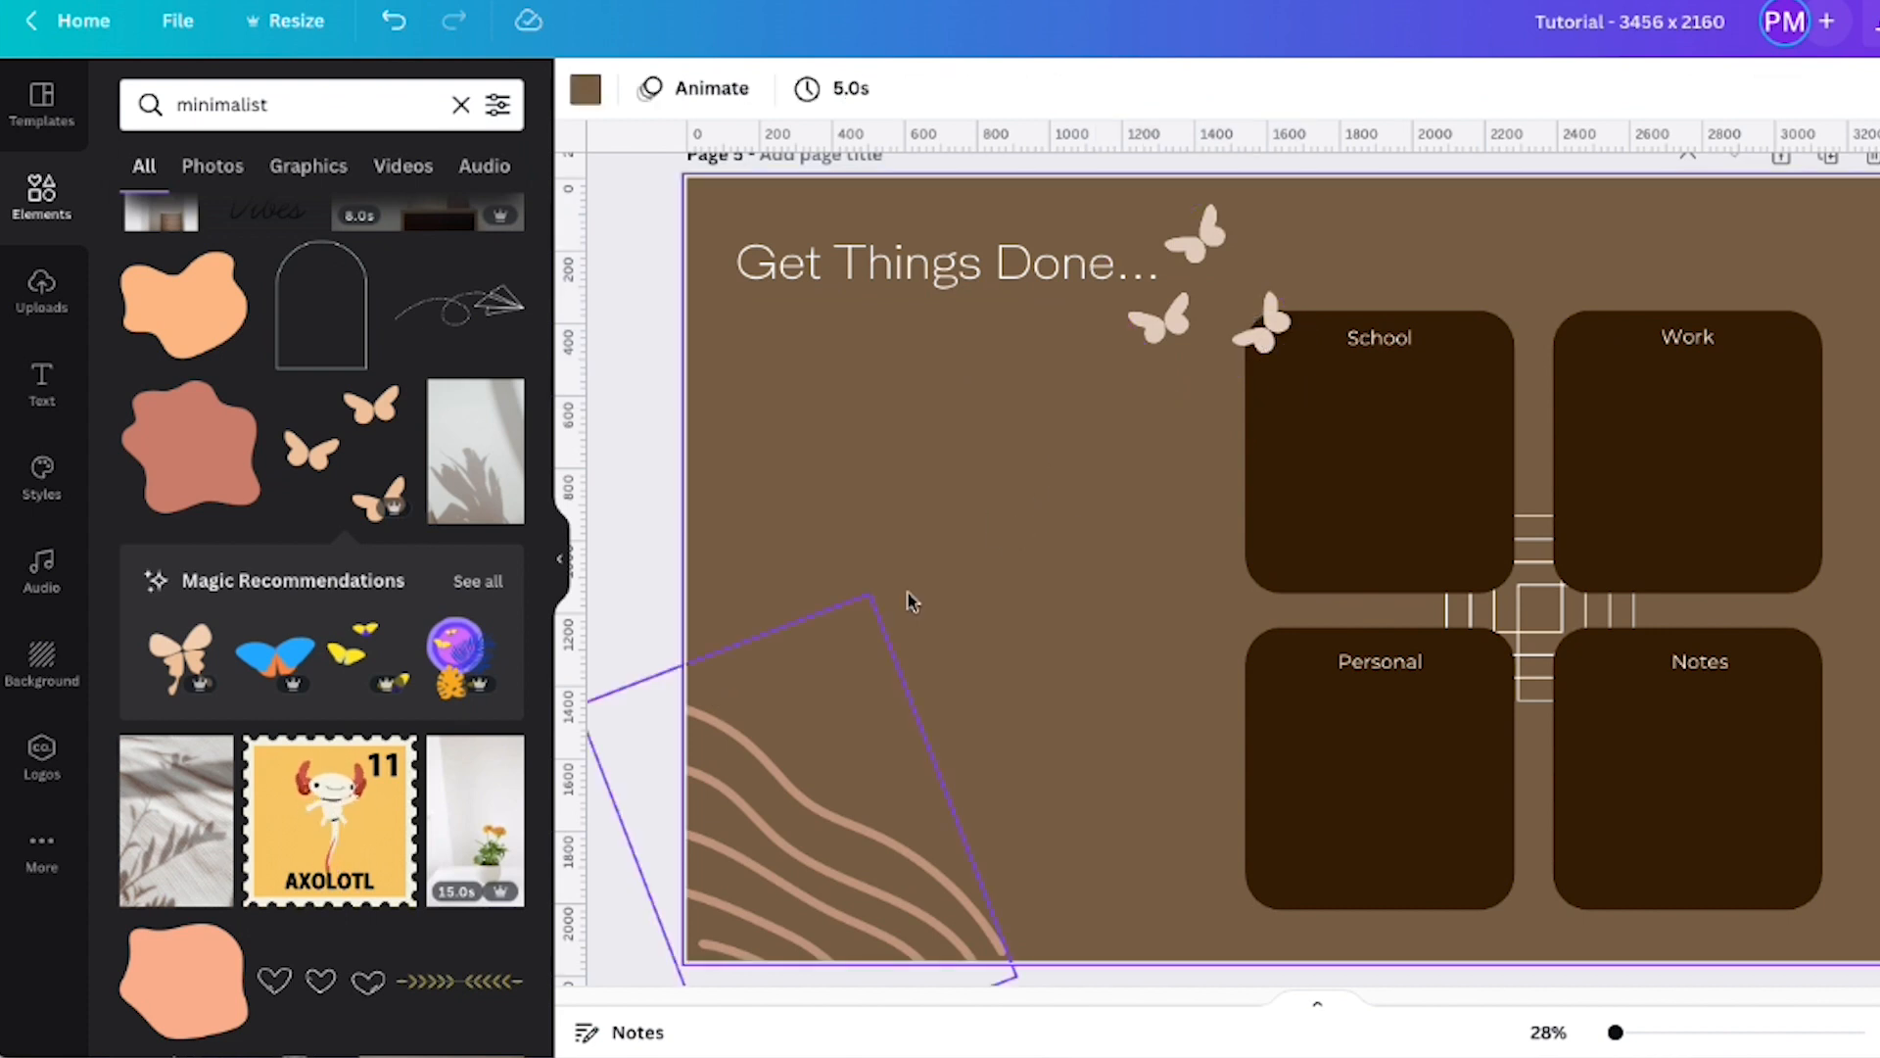
scroll(293, 568, down, 5)
click(294, 565)
drag(1233, 588, 1805, 827)
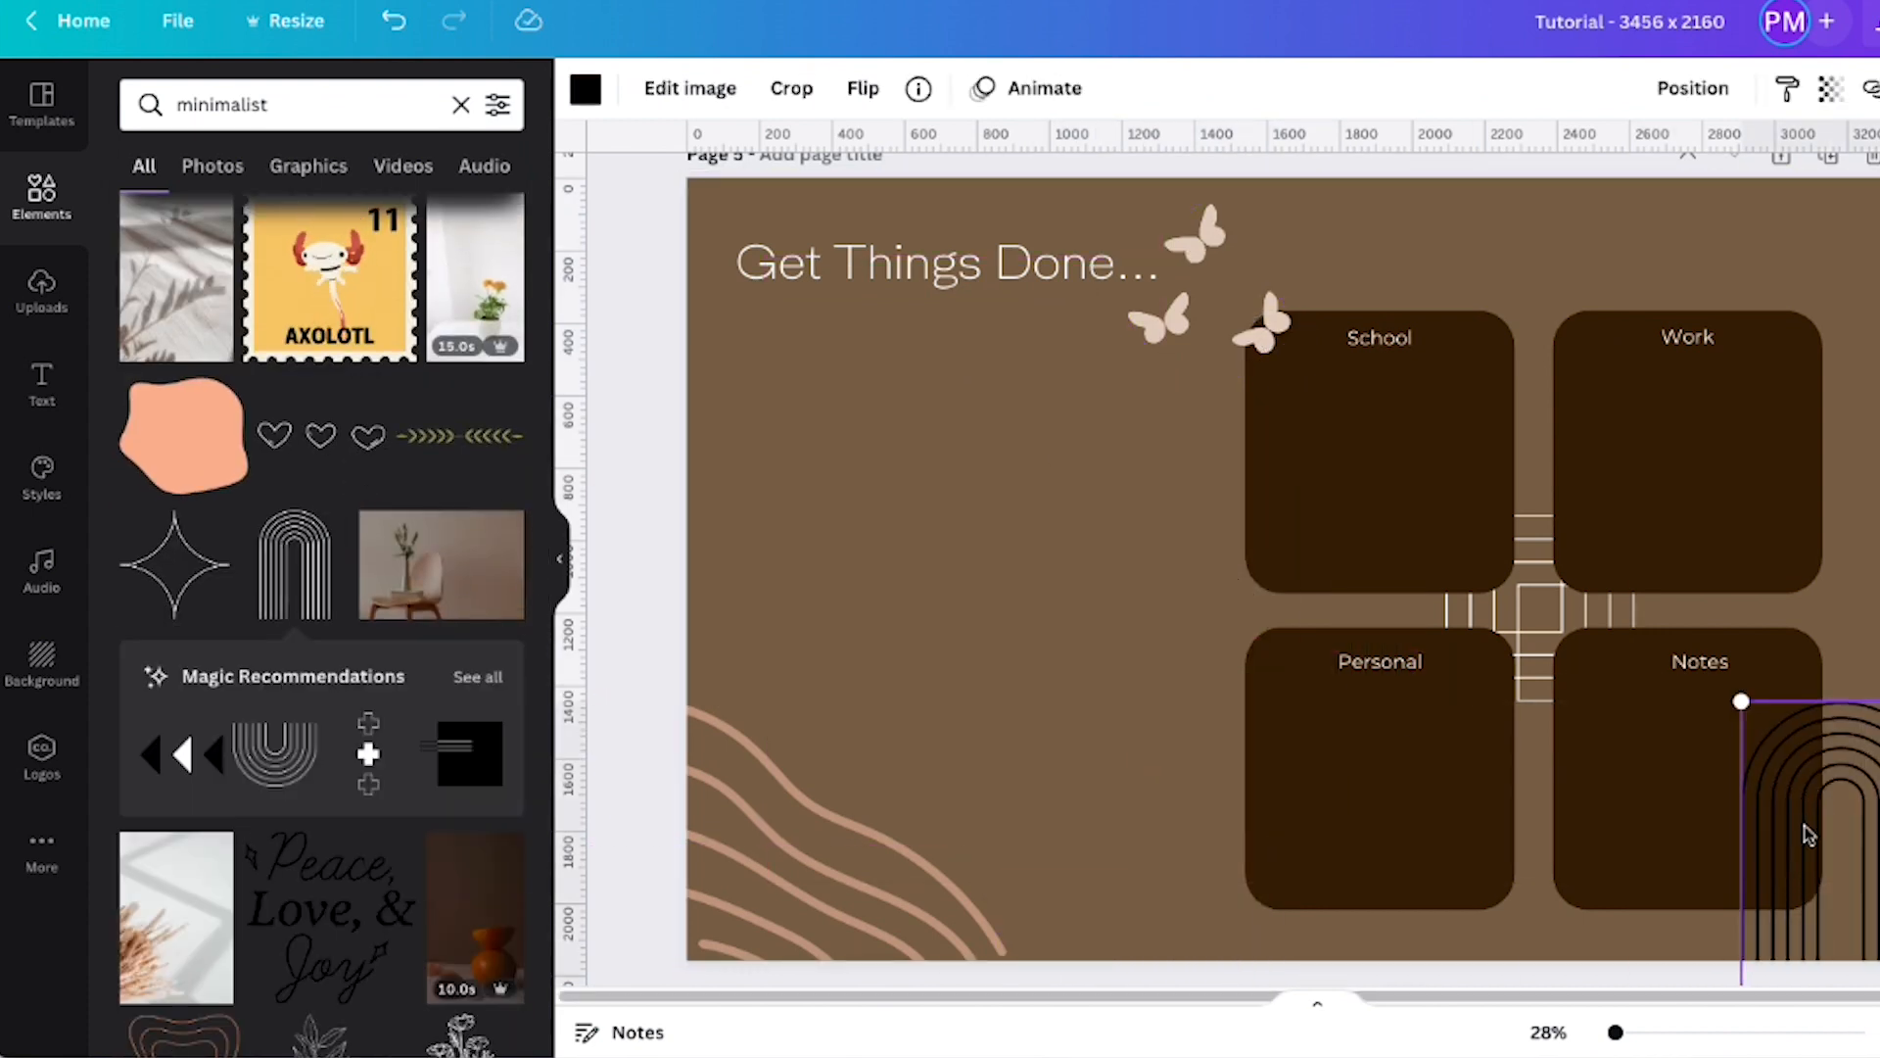
key(Delete)
scroll(269, 605, down, 5)
Copy the August 2022 calendar from page 4 and paste it onto page 5
scroll(912, 545, up, 10)
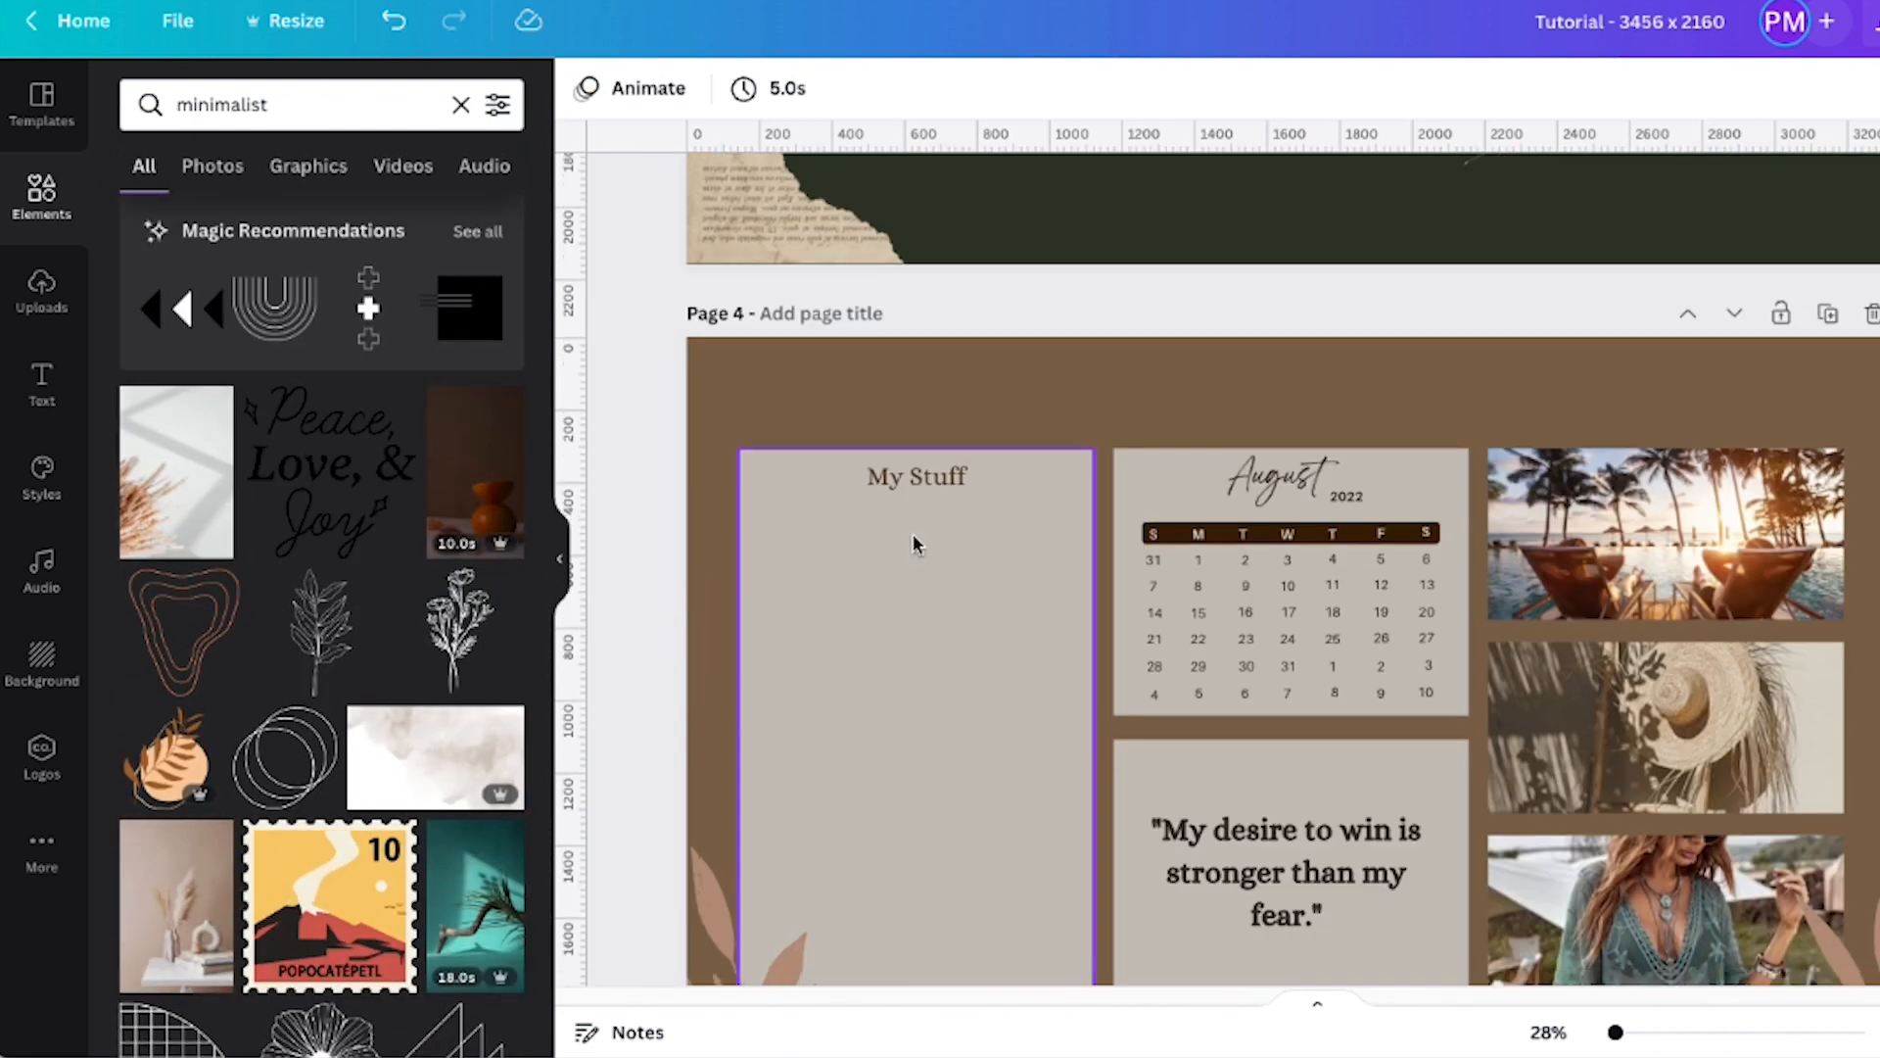
scroll(912, 544, down, 1)
right_click(1309, 476)
click(1369, 453)
scroll(1208, 487, down, 10)
click(1175, 494)
key(super+v)
Enlarge the calendar and position it beneath the "Get Things Done..." heading
drag(1168, 406, 781, 553)
drag(1057, 350, 1160, 261)
drag(953, 420, 968, 464)
click(710, 452)
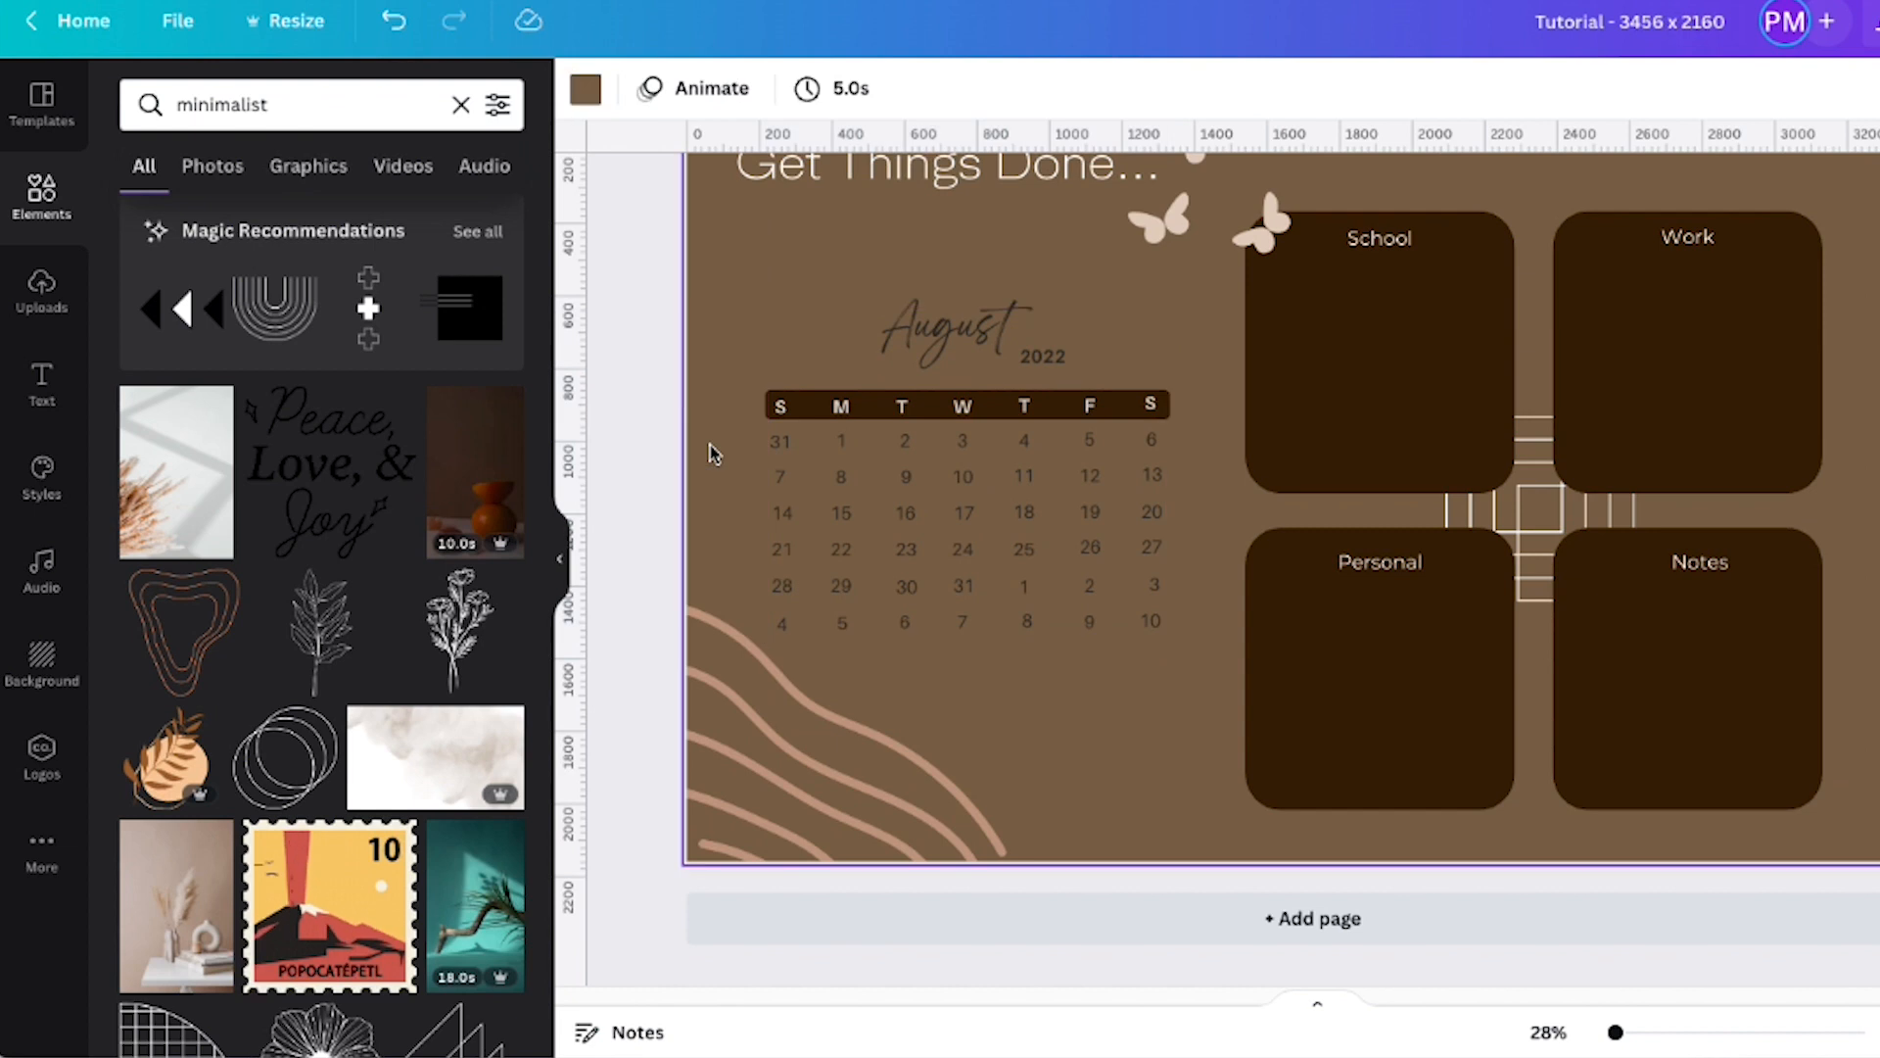
scroll(714, 449, up, 4)
drag(944, 558, 925, 525)
click(672, 734)
scroll(654, 637, down, 3)
drag(1017, 650, 1029, 650)
click(953, 791)
Search the elements for plant
click(294, 105)
text(plant)
key(Return)
scroll(333, 587, down, 4)
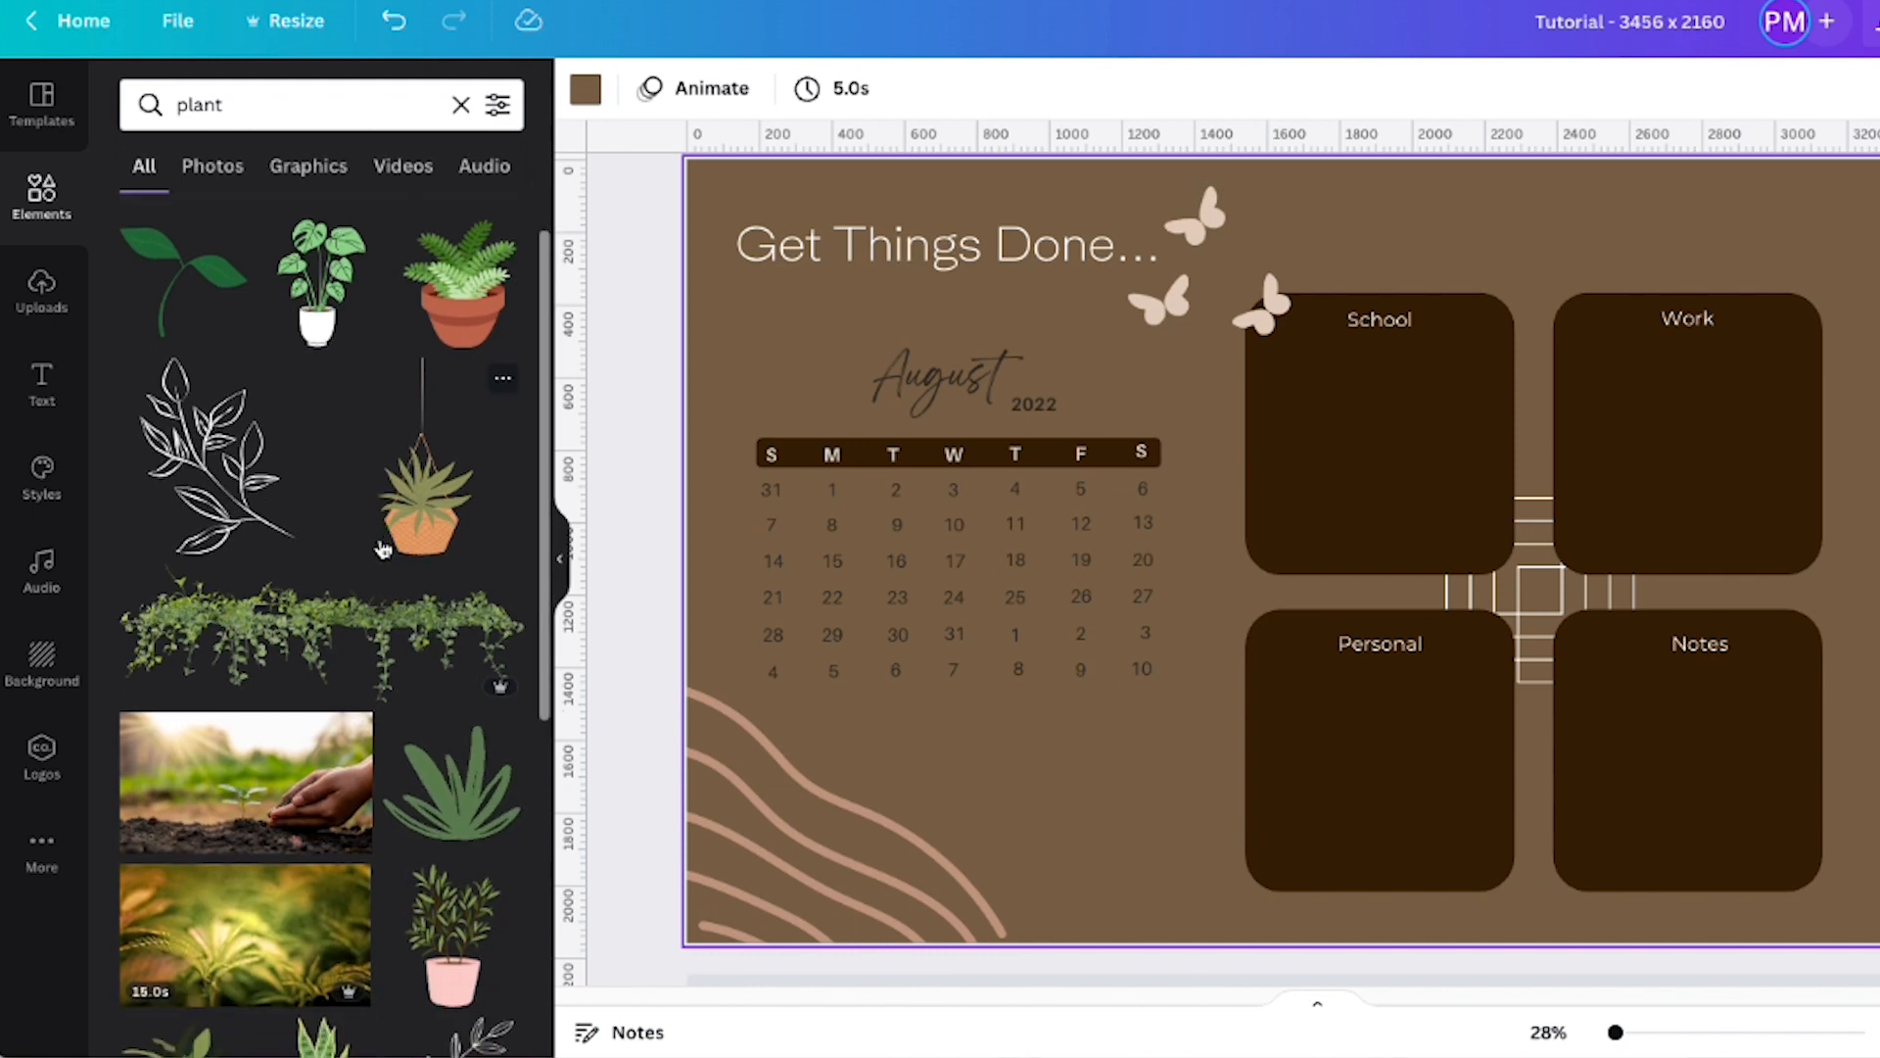
Add the leafy plant in an orange pot, scale it down and place it below the calendar's right side
click(186, 798)
drag(1481, 394, 1301, 549)
drag(1214, 678, 1133, 823)
click(1025, 803)
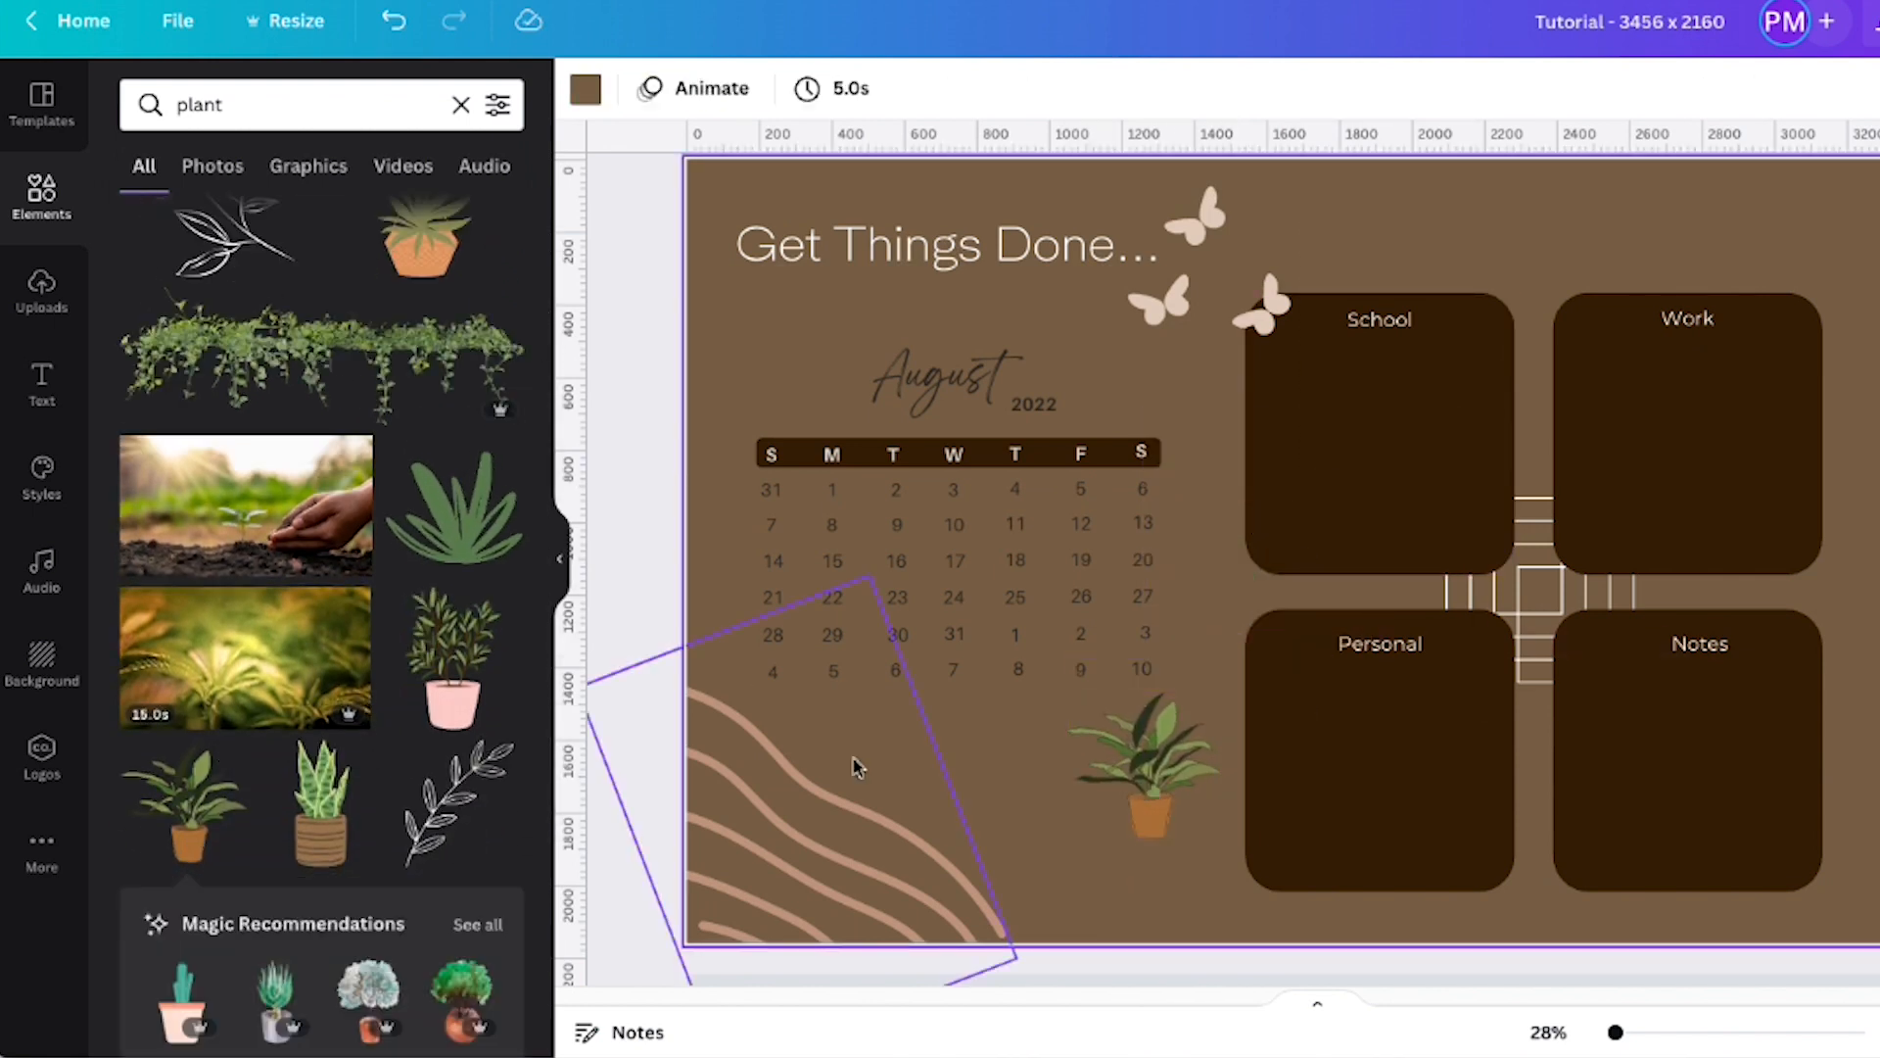
Add the hanging potted plant, scale it down and hang it from the Notes rectangle's upper right edge
scroll(323, 587, up, 5)
click(421, 548)
drag(1384, 398, 1298, 612)
drag(1273, 691, 1773, 717)
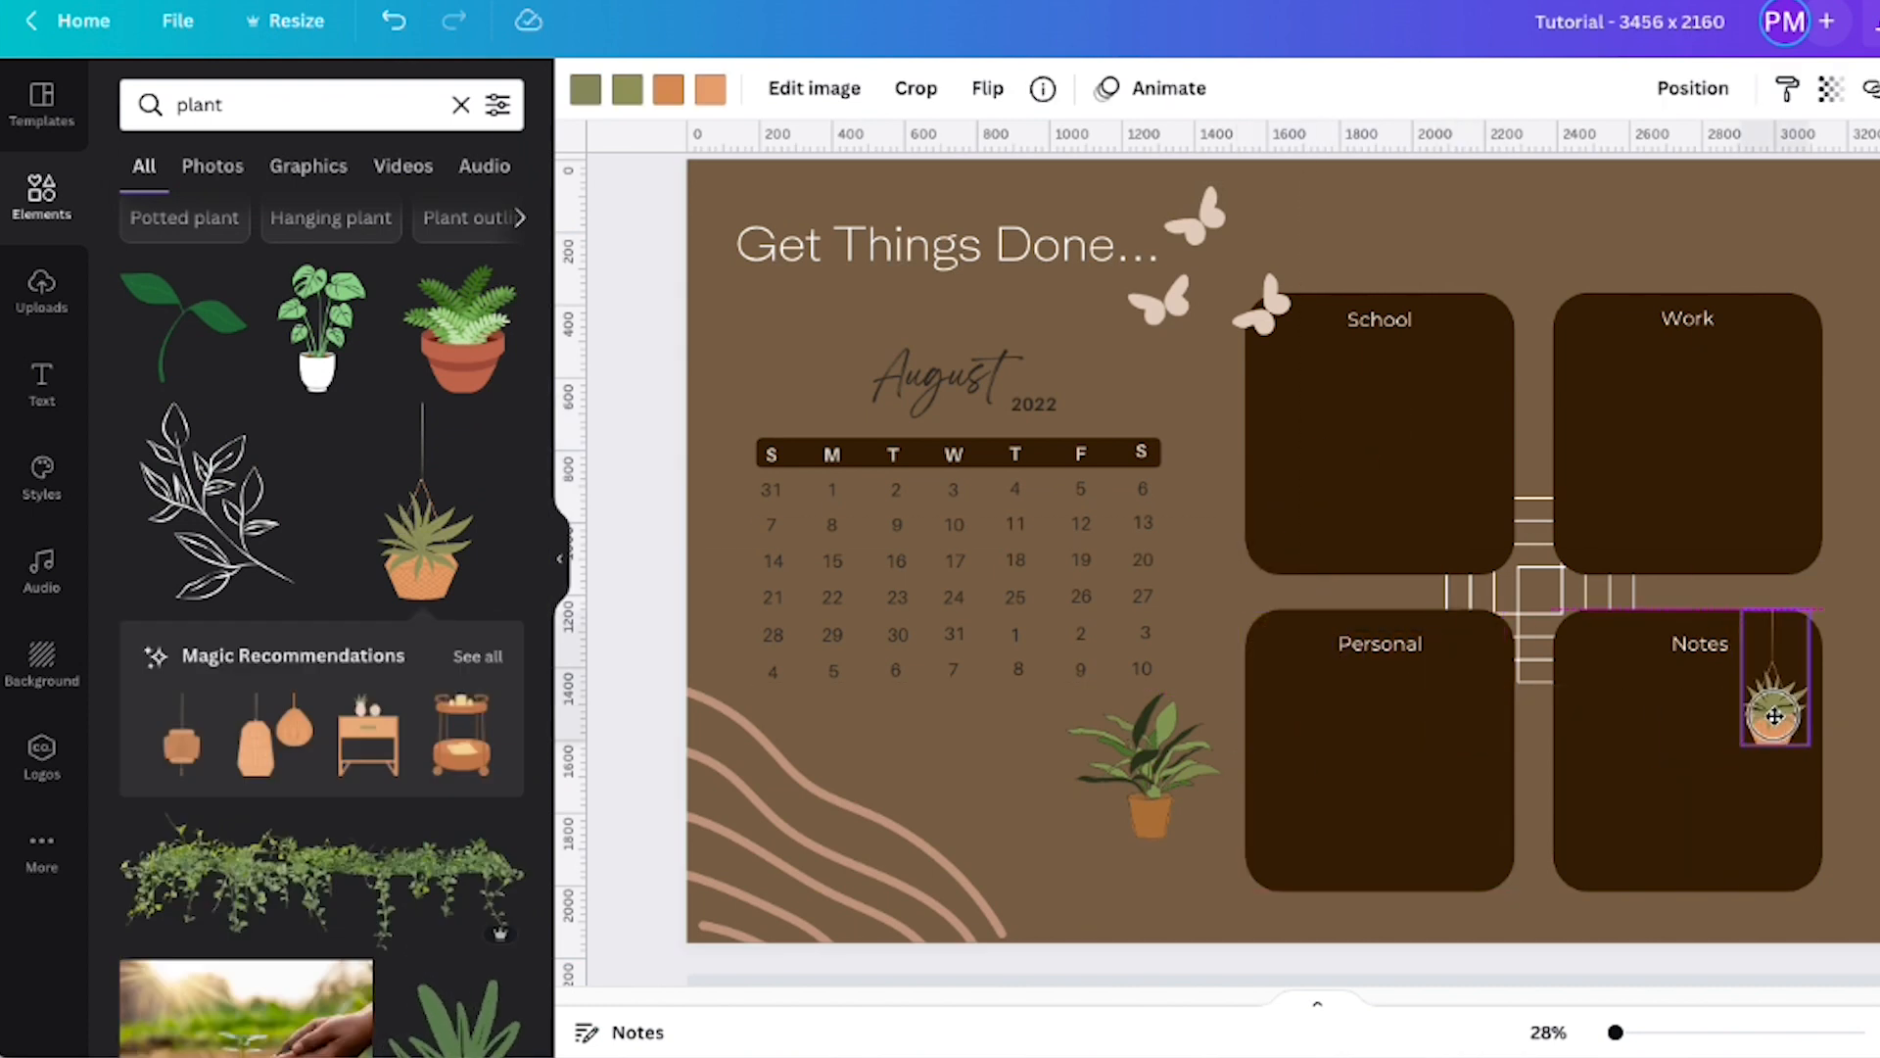
Shift the Notes label slightly left to align it with the Work label
drag(1690, 644, 1679, 647)
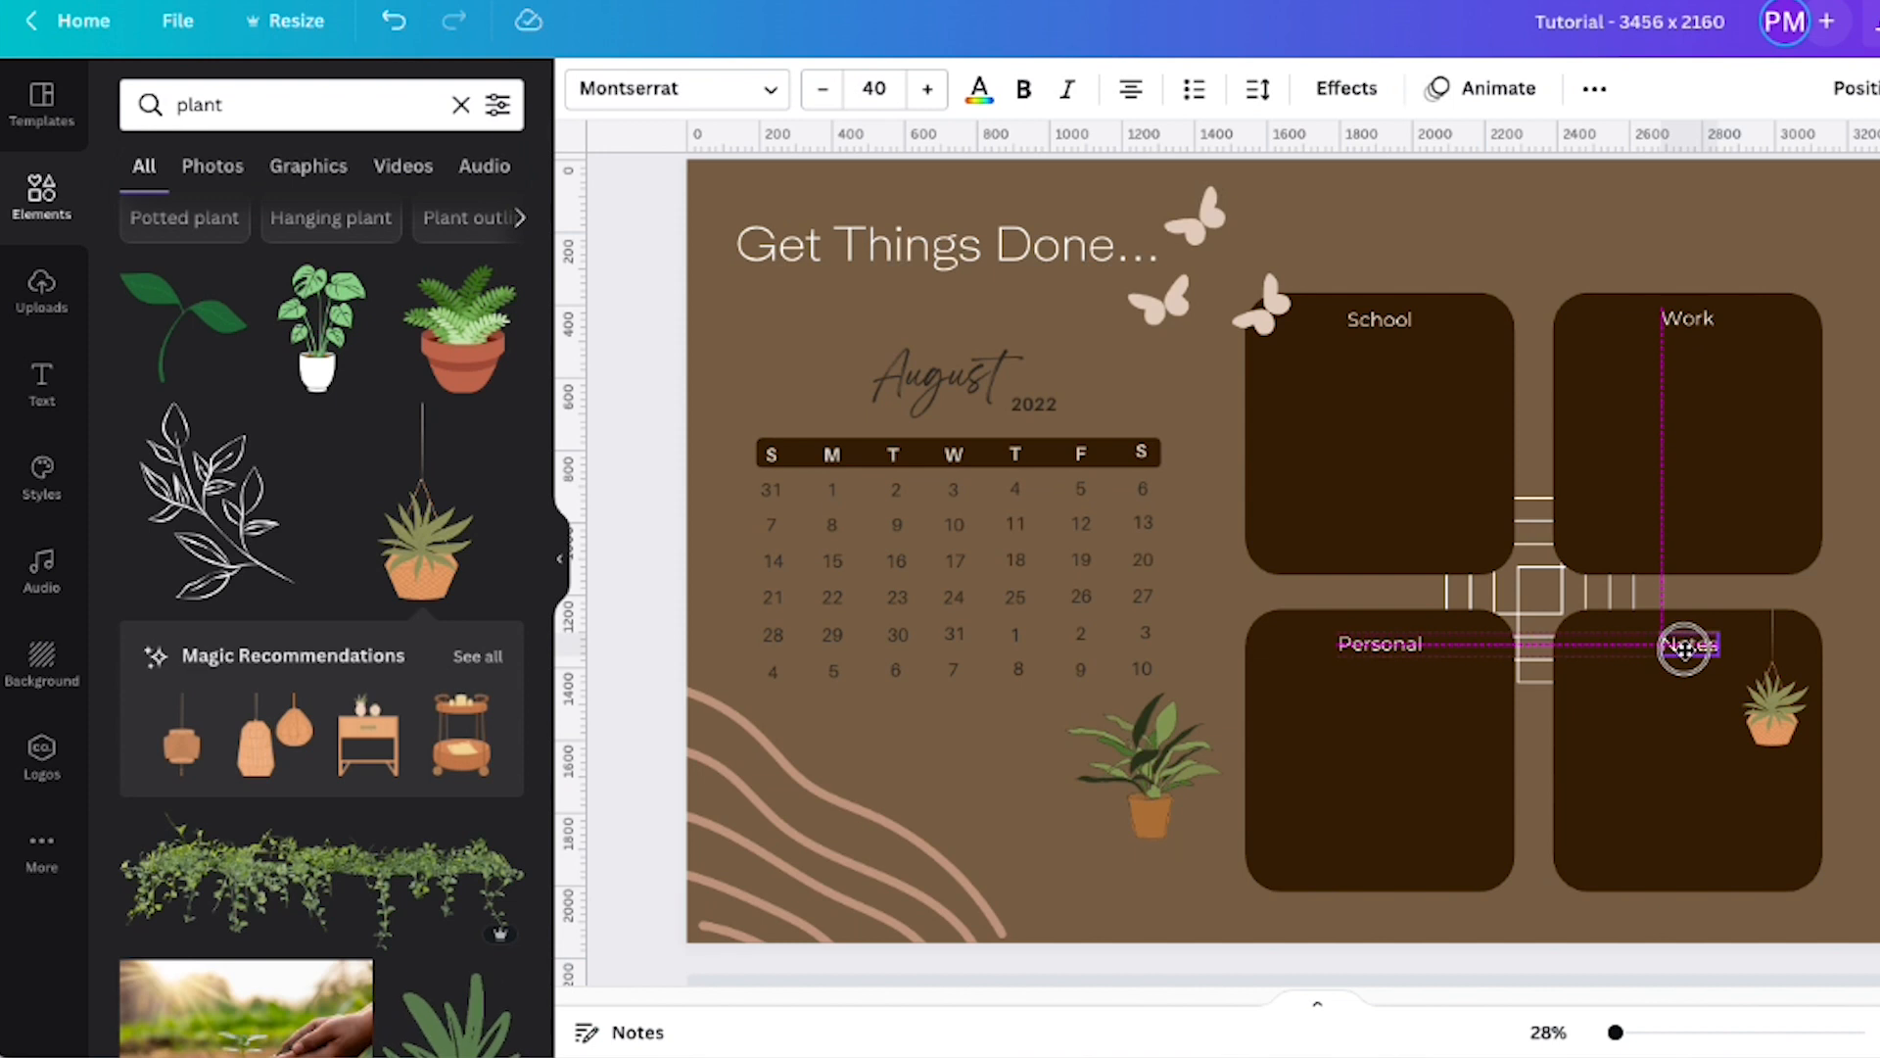
drag(1686, 647, 1678, 646)
click(1862, 694)
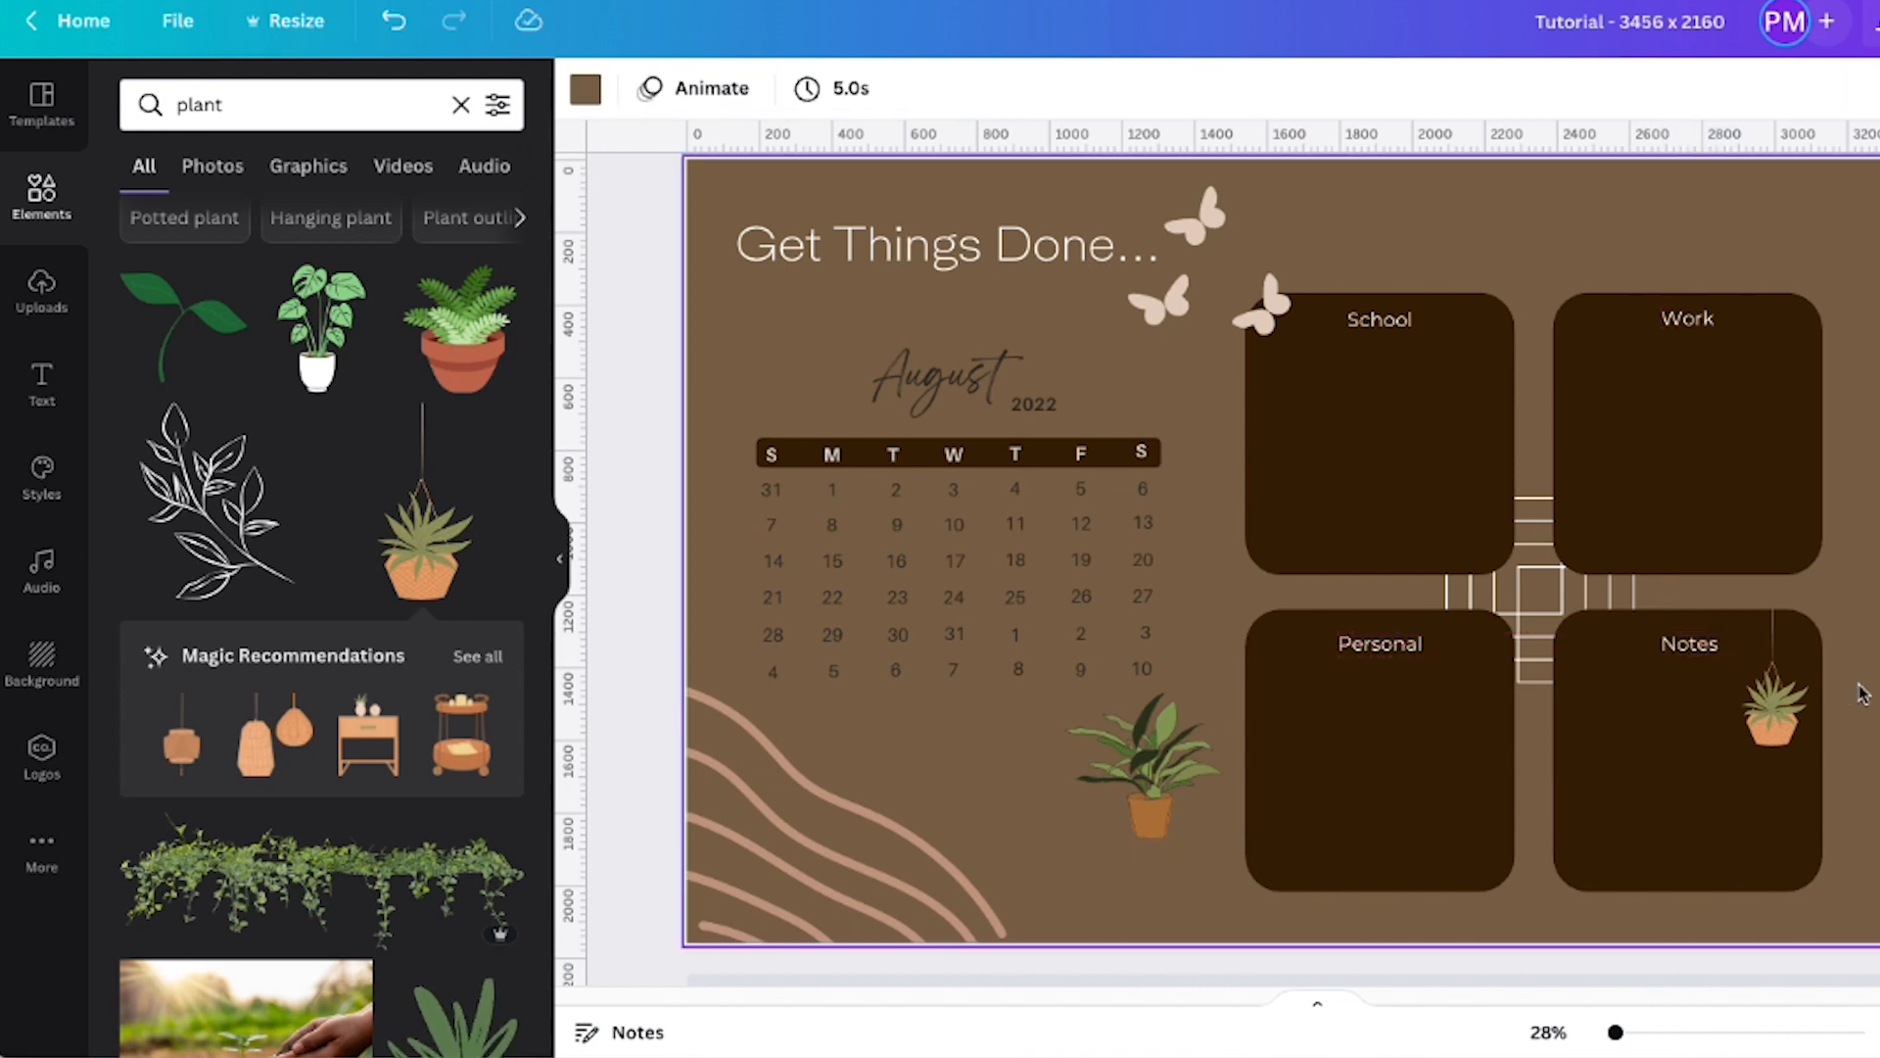
Limit the plant results to graphics and delete the potted plant below the calendar
scroll(250, 558, down, 1)
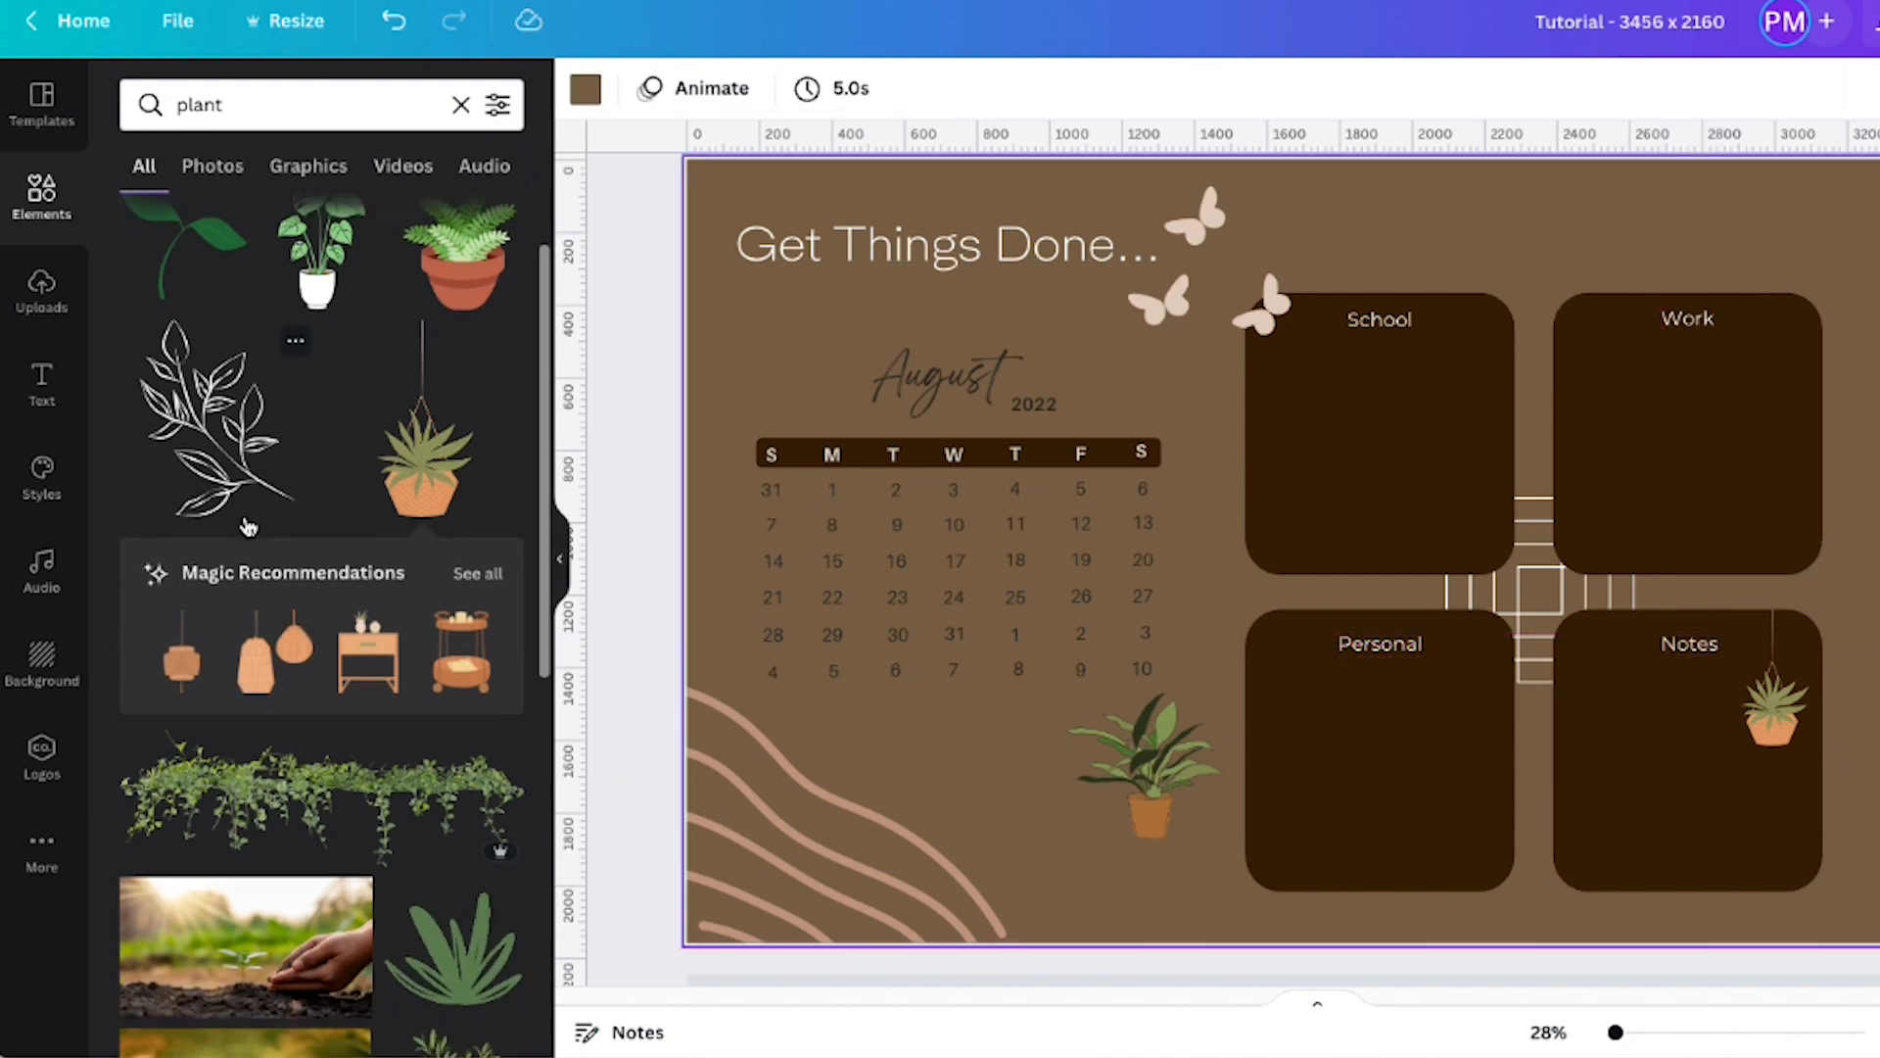
scroll(254, 391, up, 2)
click(307, 167)
click(1126, 759)
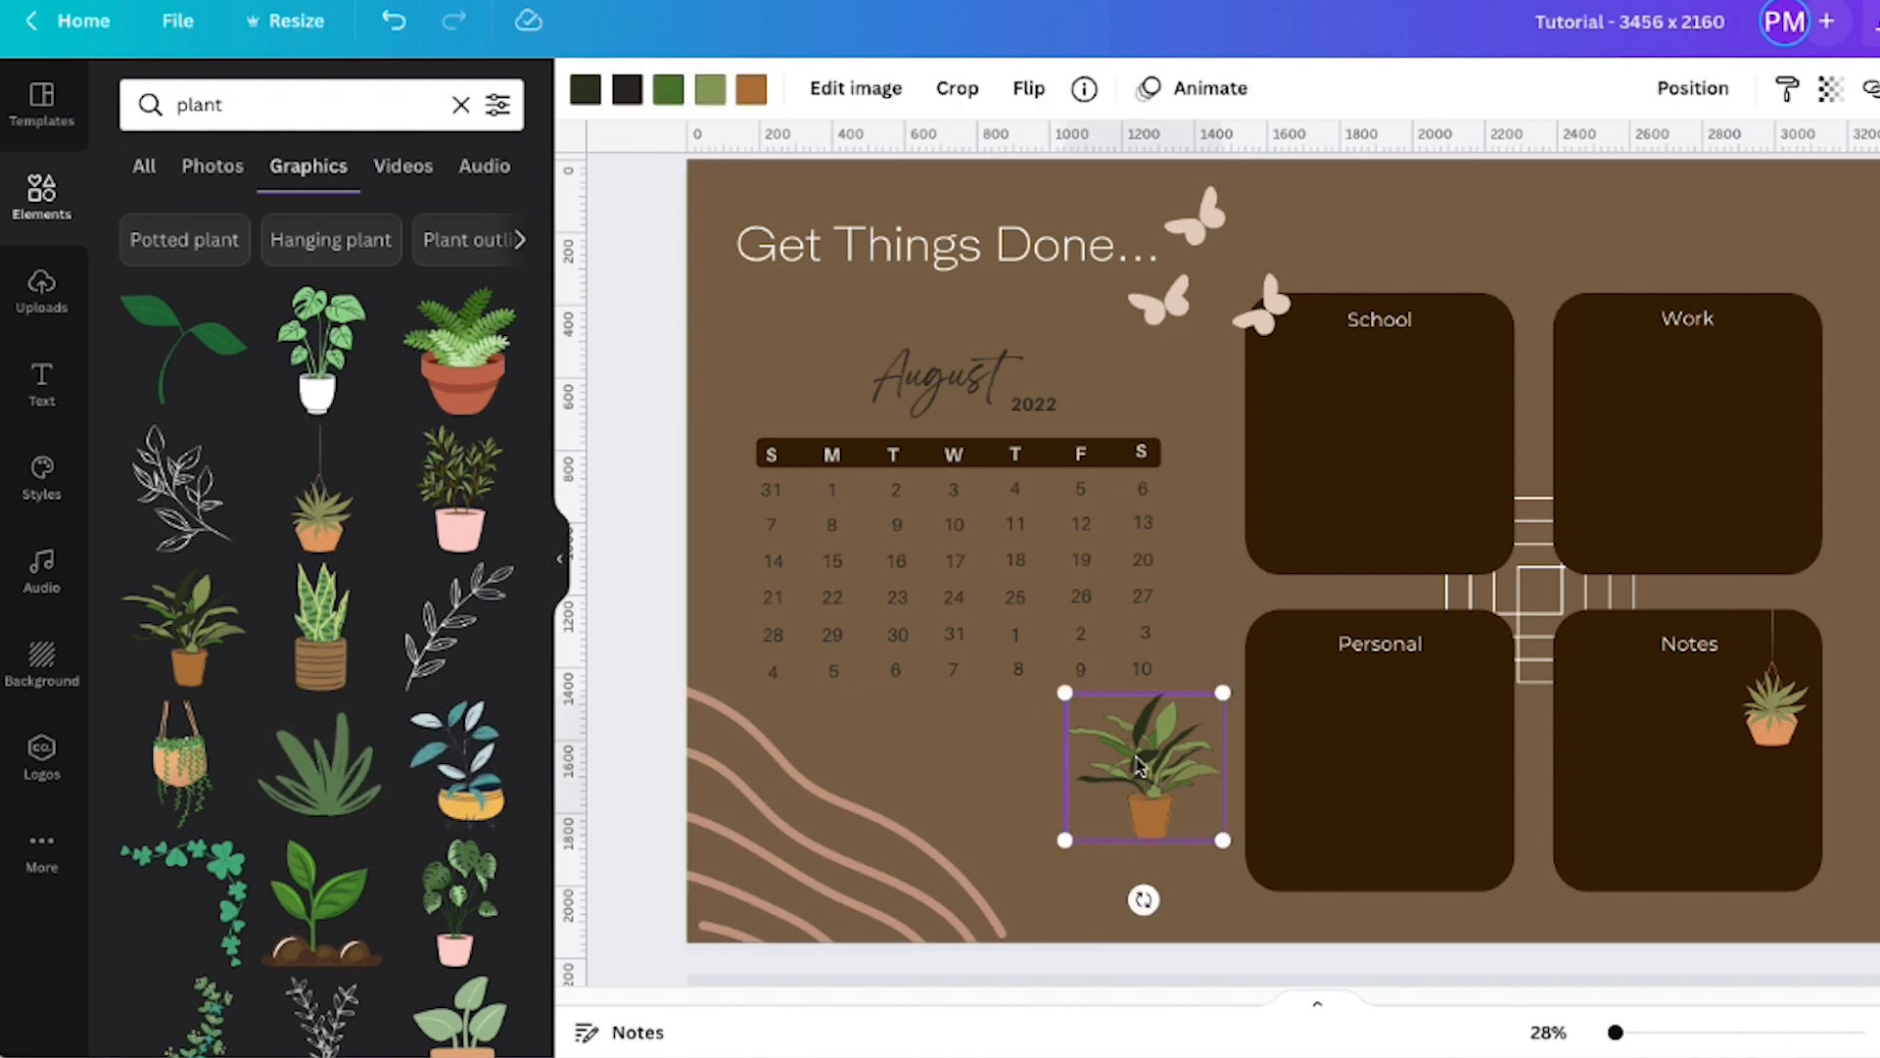
key(BackSpace)
Add the potted plant on a tripod stand, scale it down and stand it in the Personal rectangle's lower left corner
scroll(162, 783, down, 7)
scroll(162, 830, down, 3)
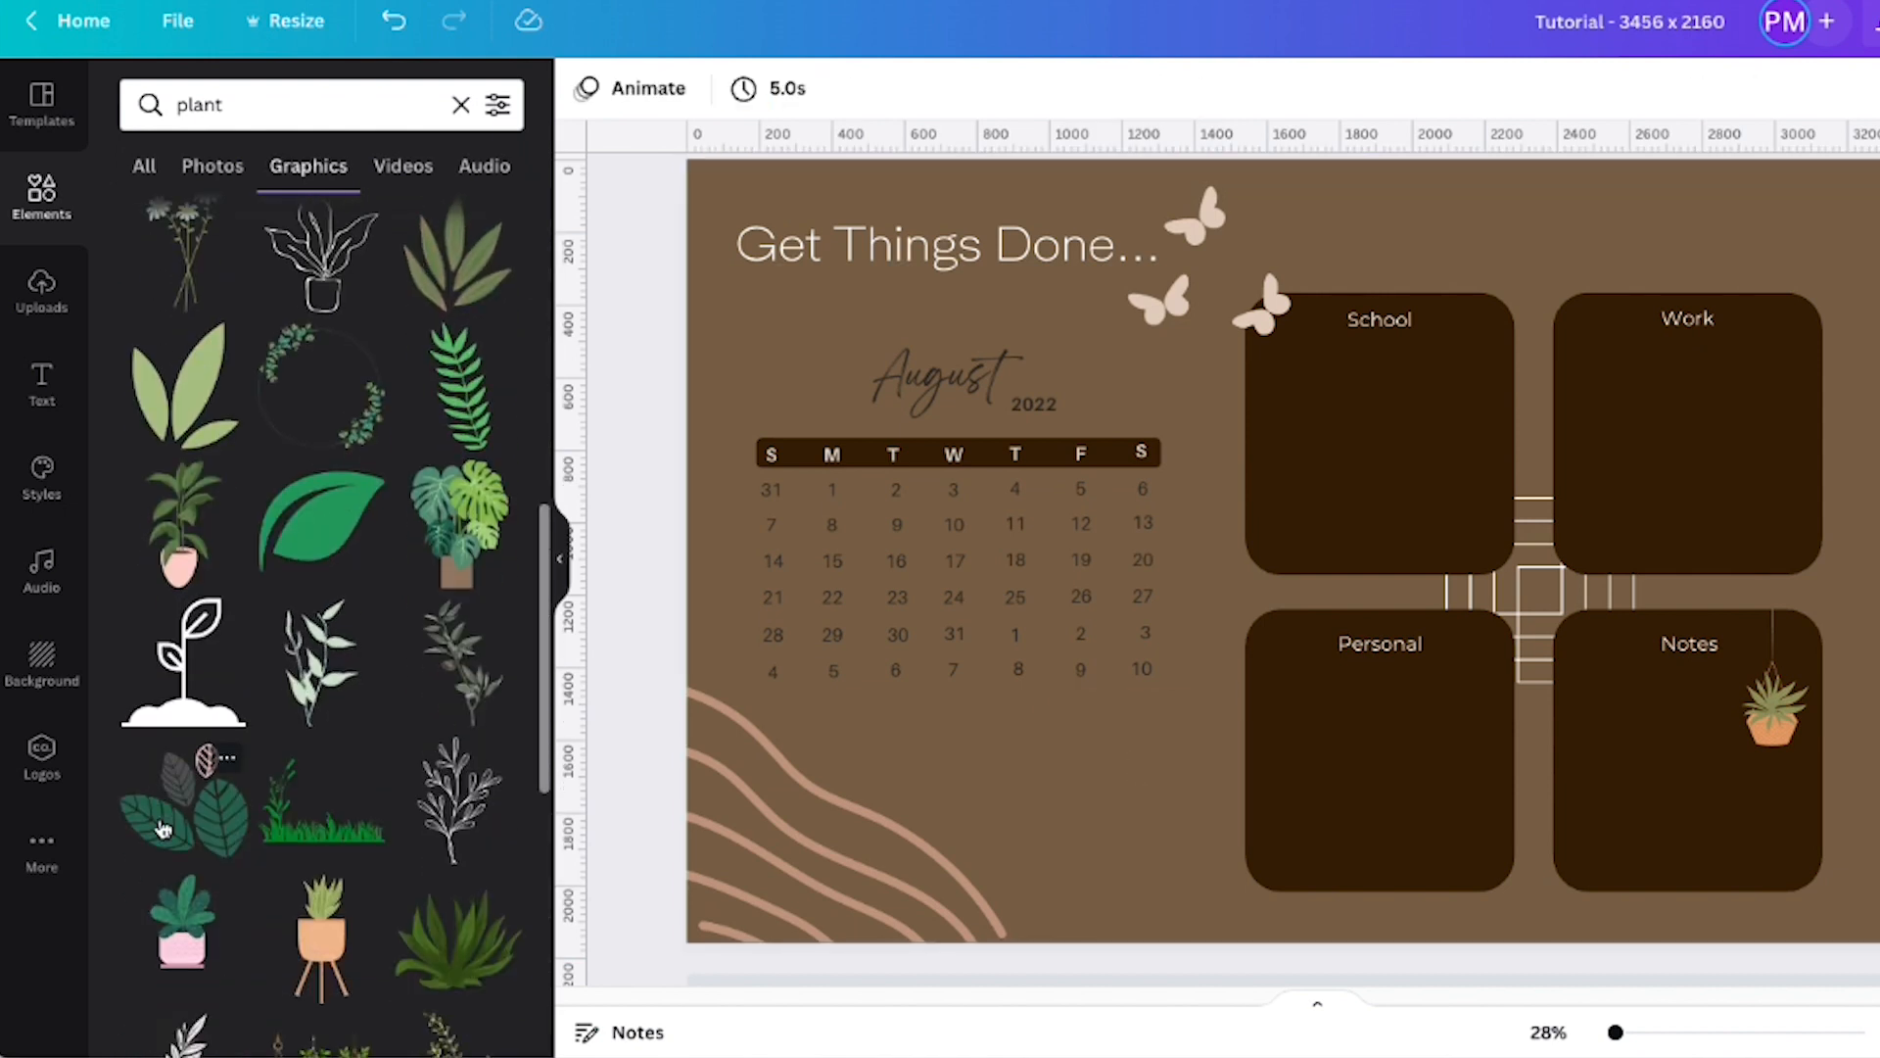
click(320, 905)
drag(1384, 296, 1226, 567)
drag(1279, 650, 1300, 834)
click(1067, 832)
Shift the School label slightly left
drag(1373, 320, 1364, 316)
click(1175, 735)
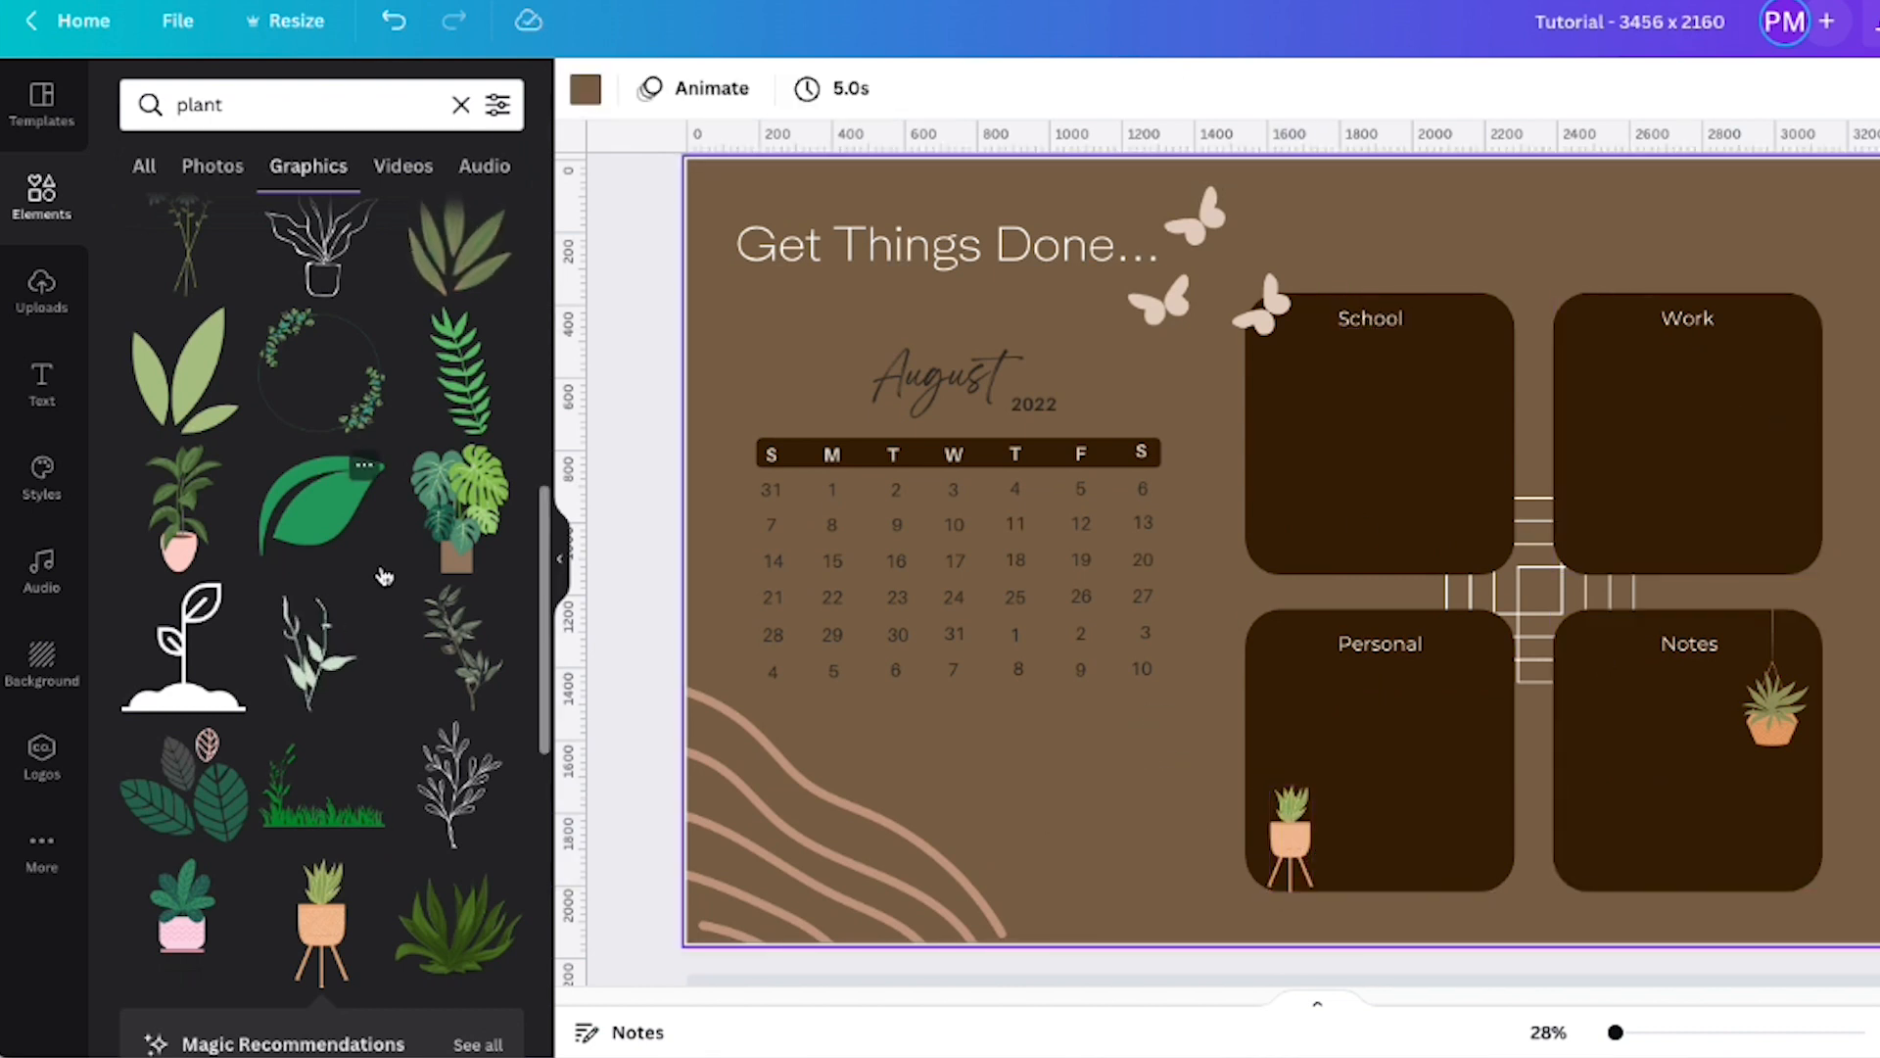
Add the broad-leaved plant in a light orange pot, scale it down and place it in the School rectangle's lower right corner
scroll(382, 576, up, 3)
click(468, 431)
drag(1427, 391, 1309, 546)
drag(1263, 627, 1459, 553)
click(621, 684)
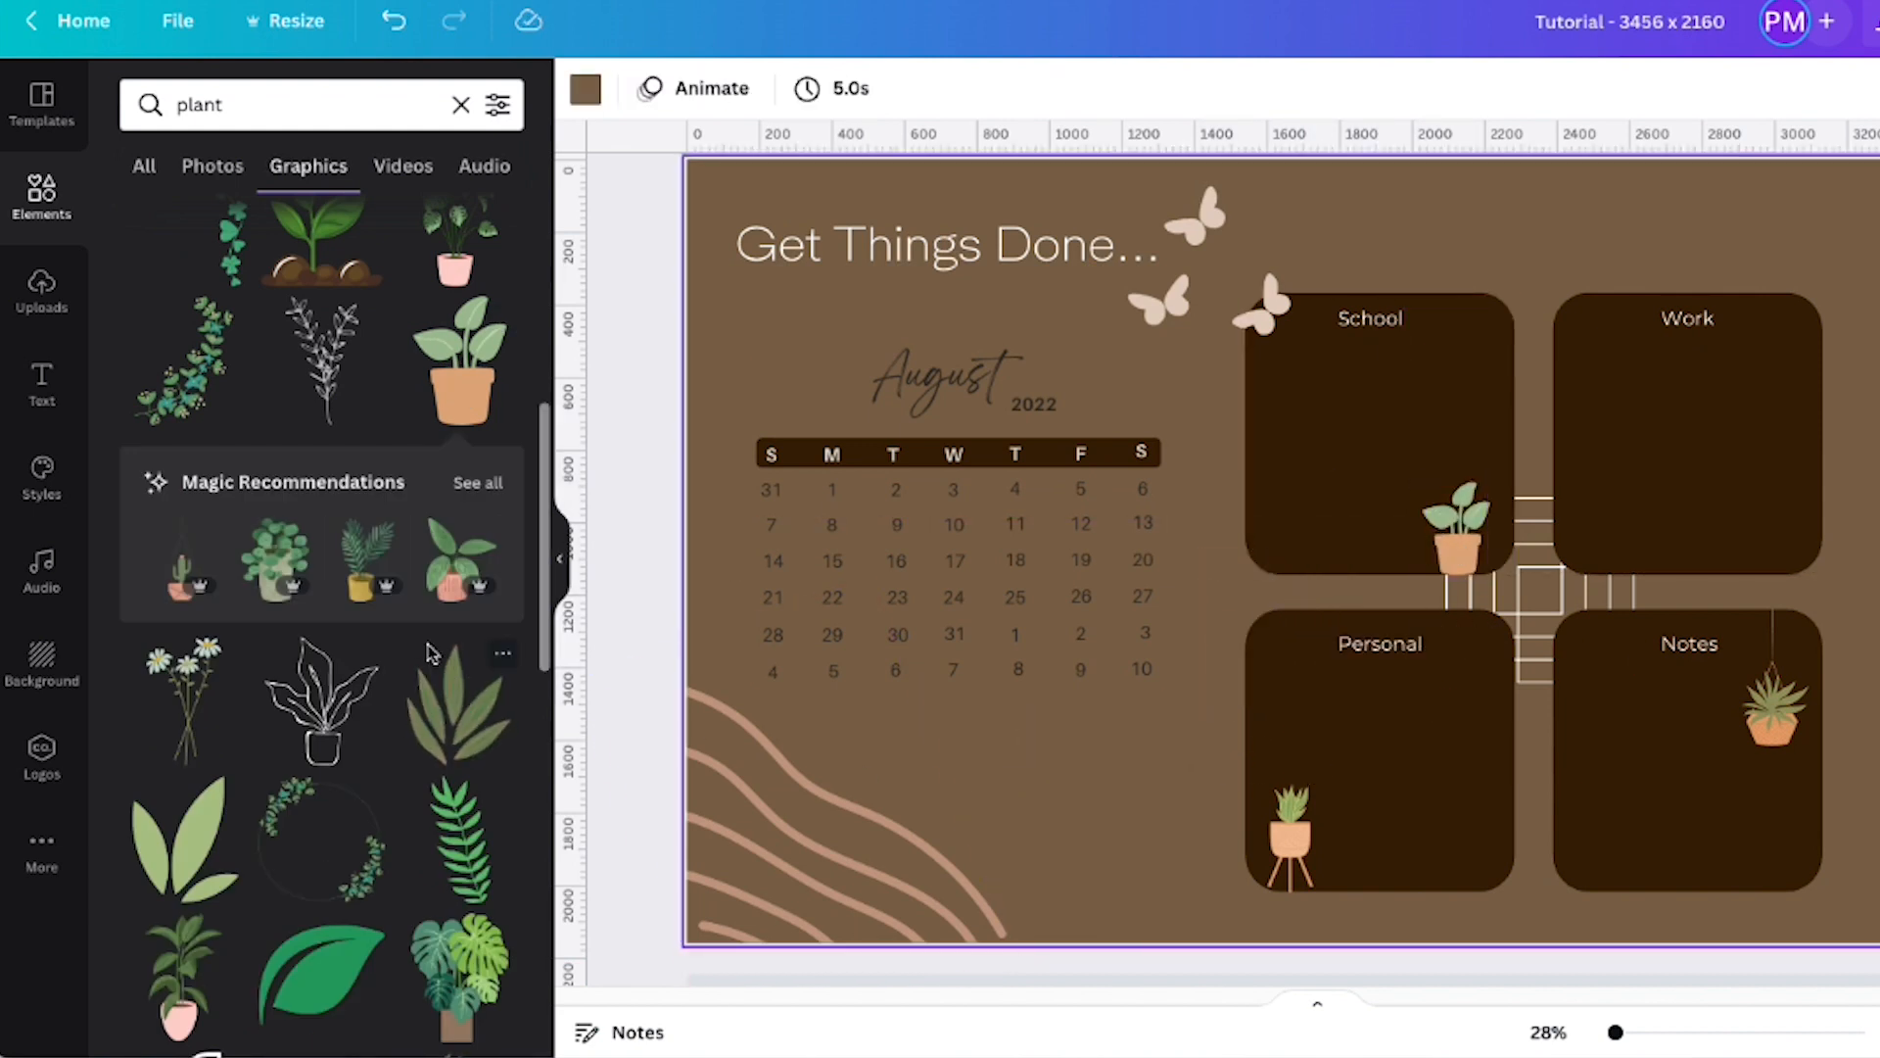
Add the snake plant in a woven pot, scale it down and place it in the Work rectangle's lower right corner
scroll(333, 655, up, 4)
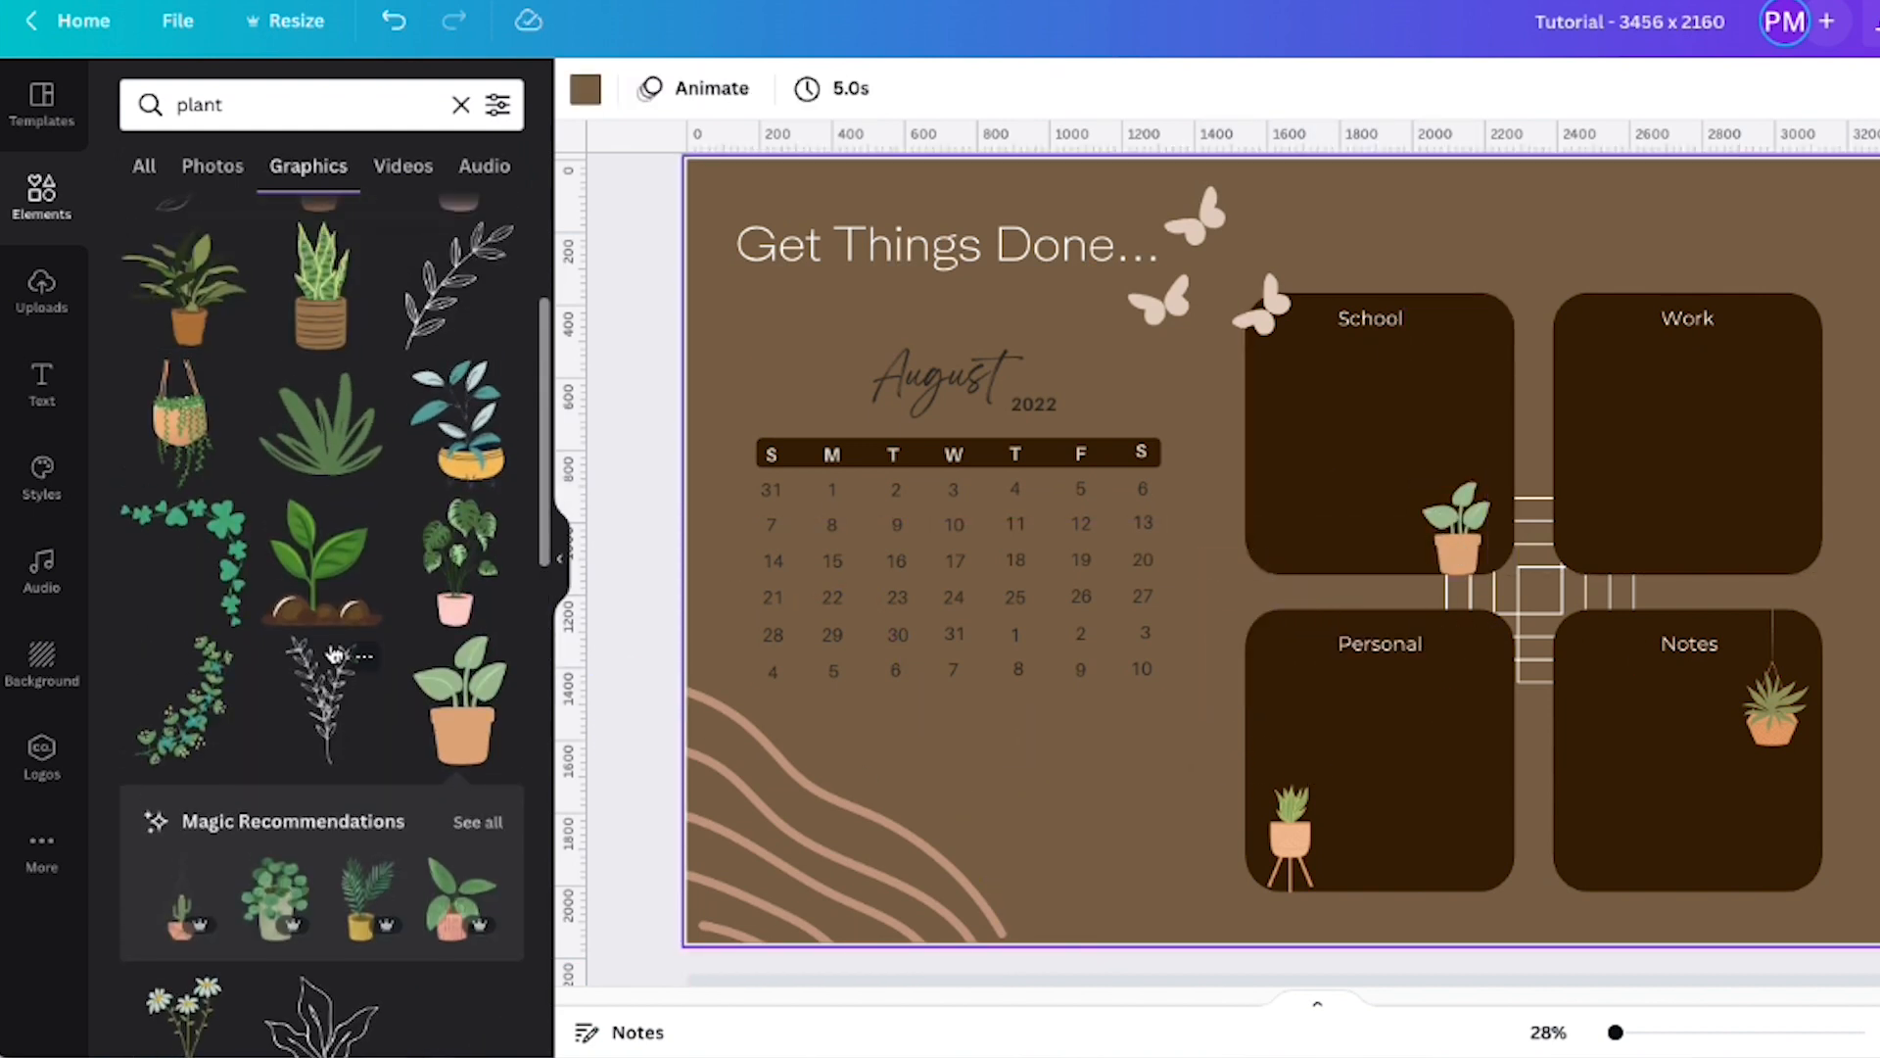
scroll(332, 654, up, 3)
click(331, 551)
drag(1414, 277, 1155, 663)
drag(1213, 768, 1595, 503)
drag(1655, 419, 1635, 460)
drag(1611, 548, 1751, 548)
click(1846, 524)
click(1763, 524)
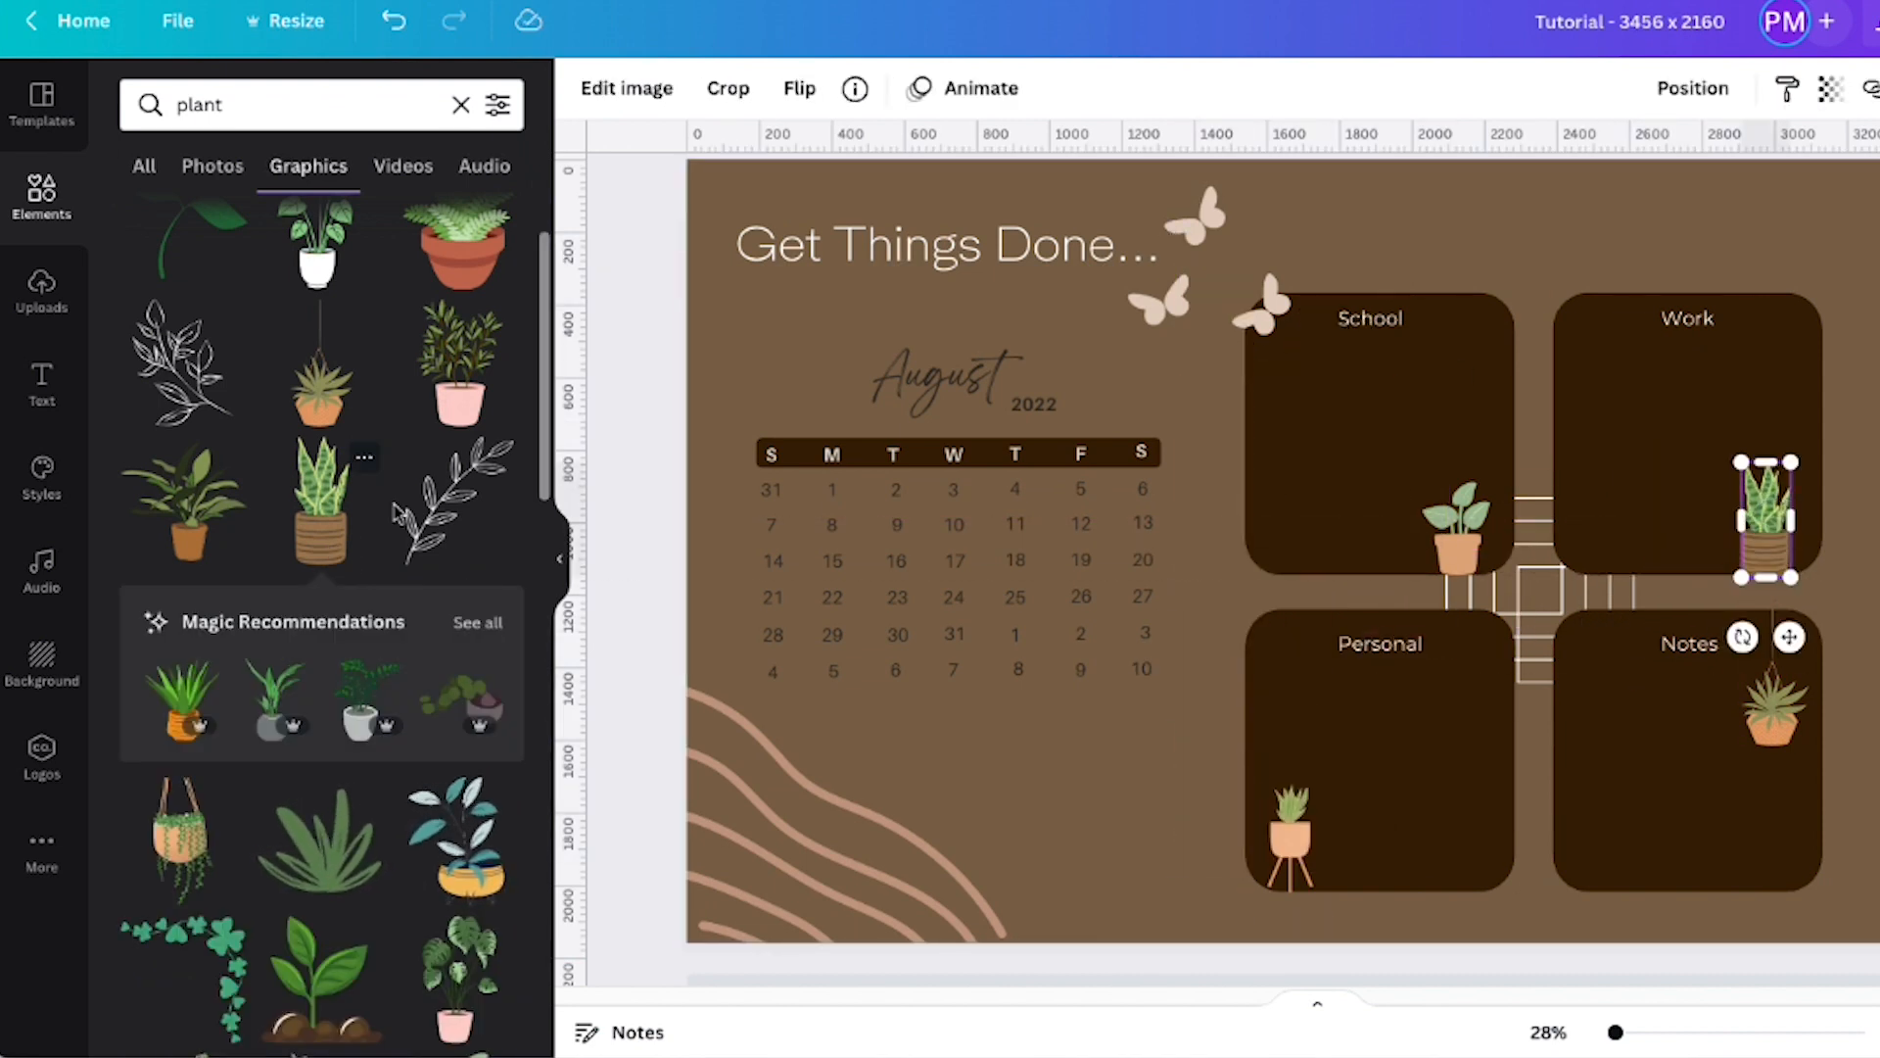
Add a small hanging basket plant at the Work rectangle's upper left edge and delete the snake plant from its lower right corner
click(181, 838)
drag(1429, 240, 1242, 693)
drag(1204, 779, 1601, 377)
click(1775, 534)
key(Delete)
click(1596, 377)
drag(1648, 455, 1599, 343)
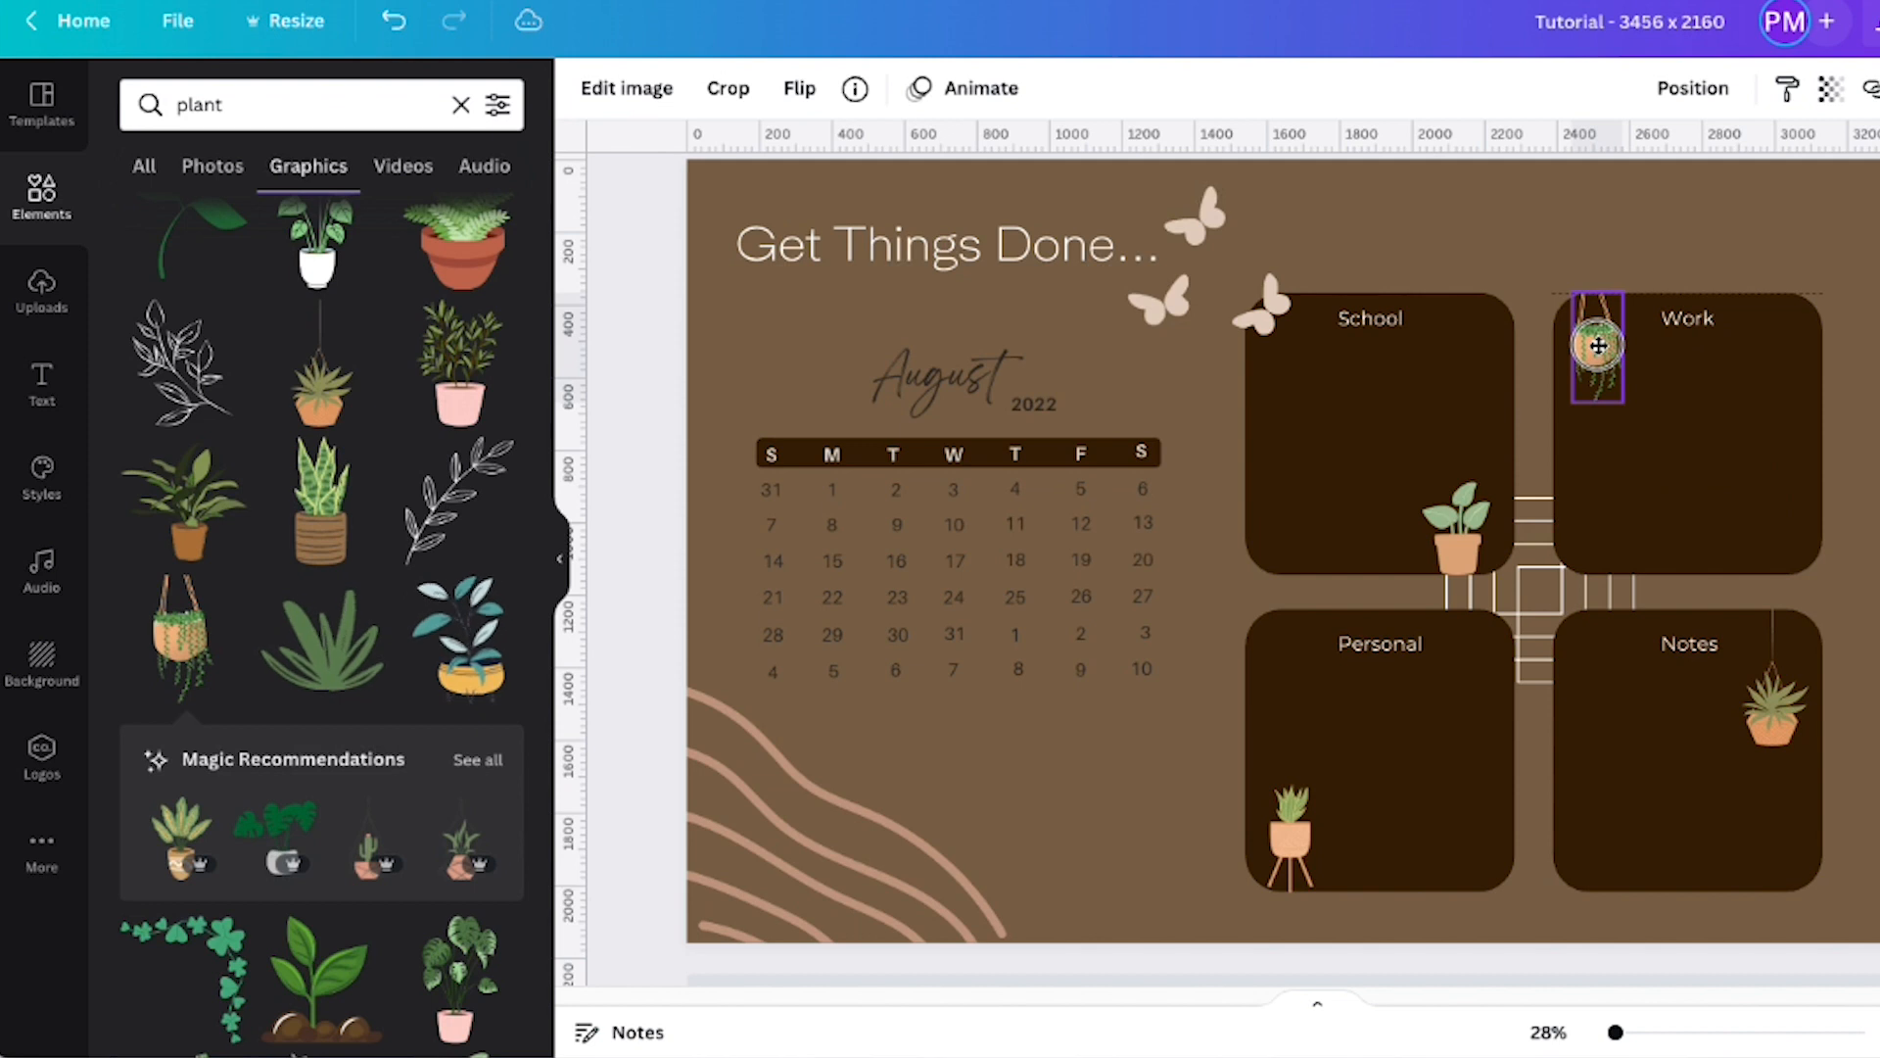
click(1574, 382)
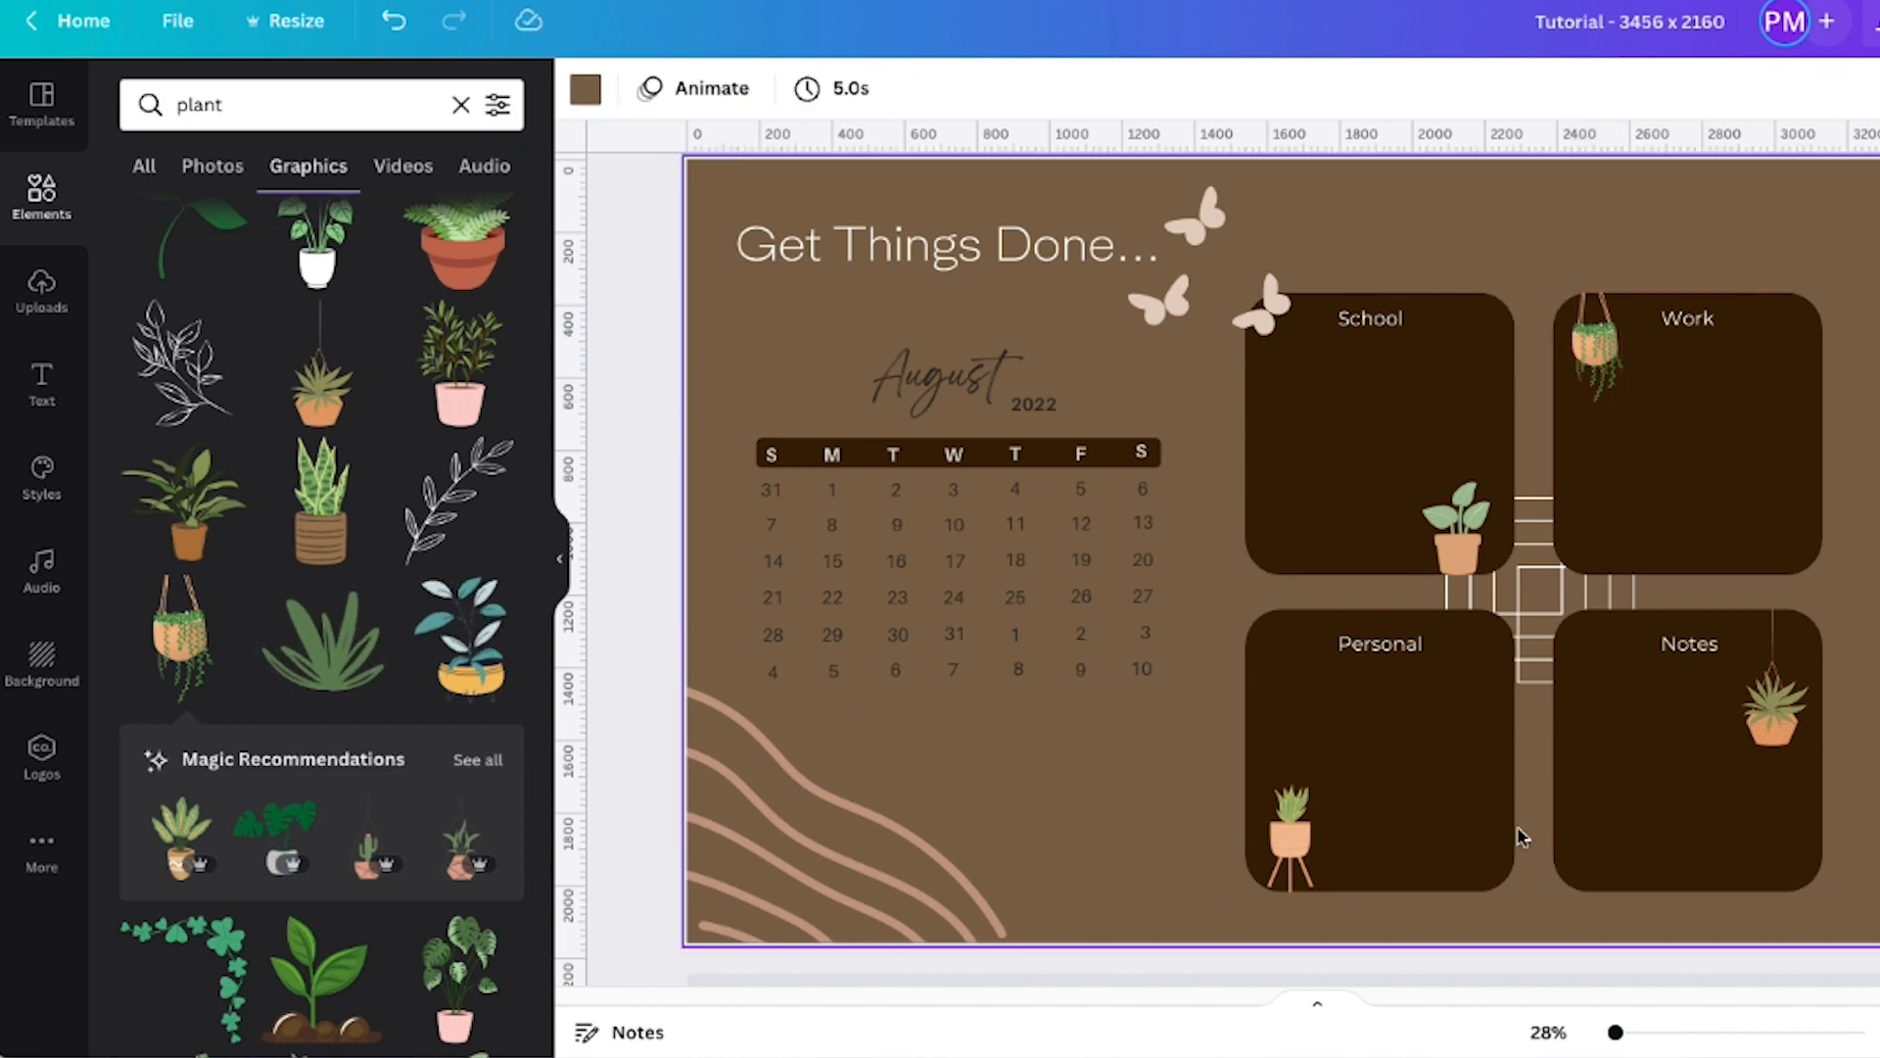
scroll(282, 614, down, 10)
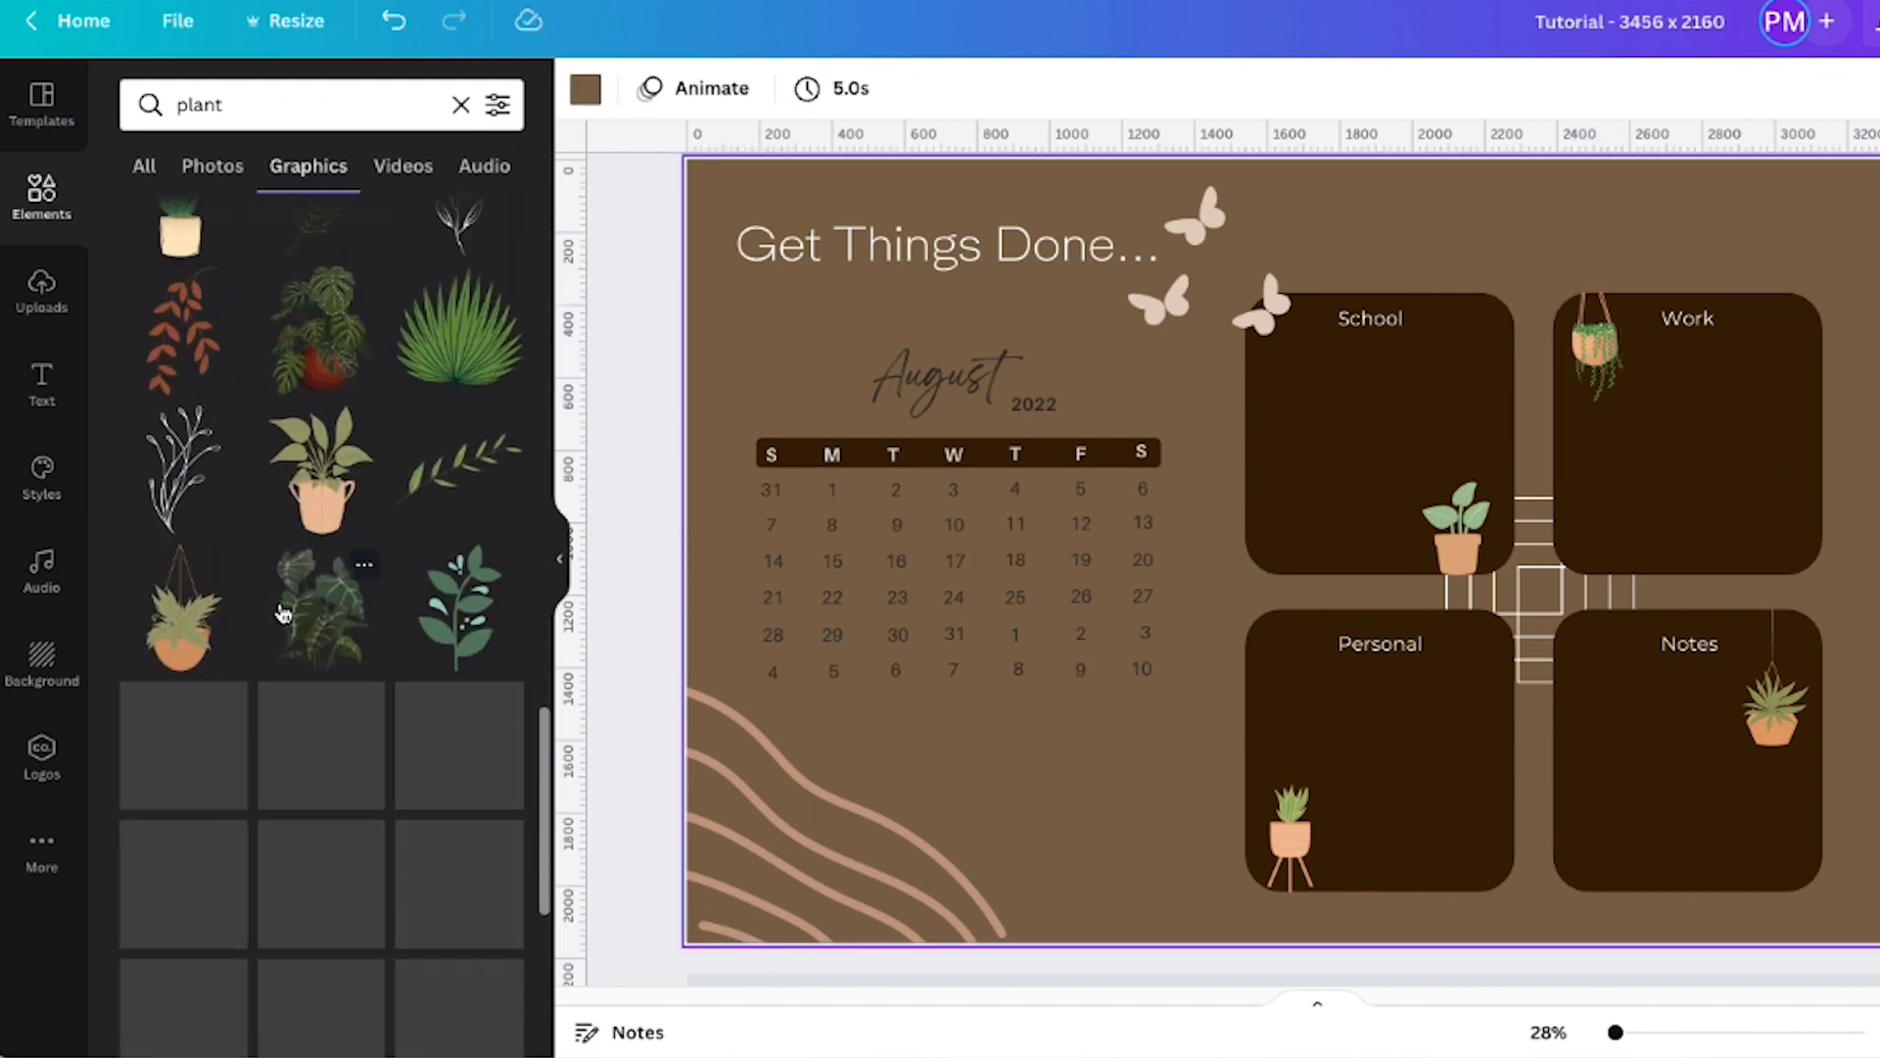
scroll(282, 614, down, 1)
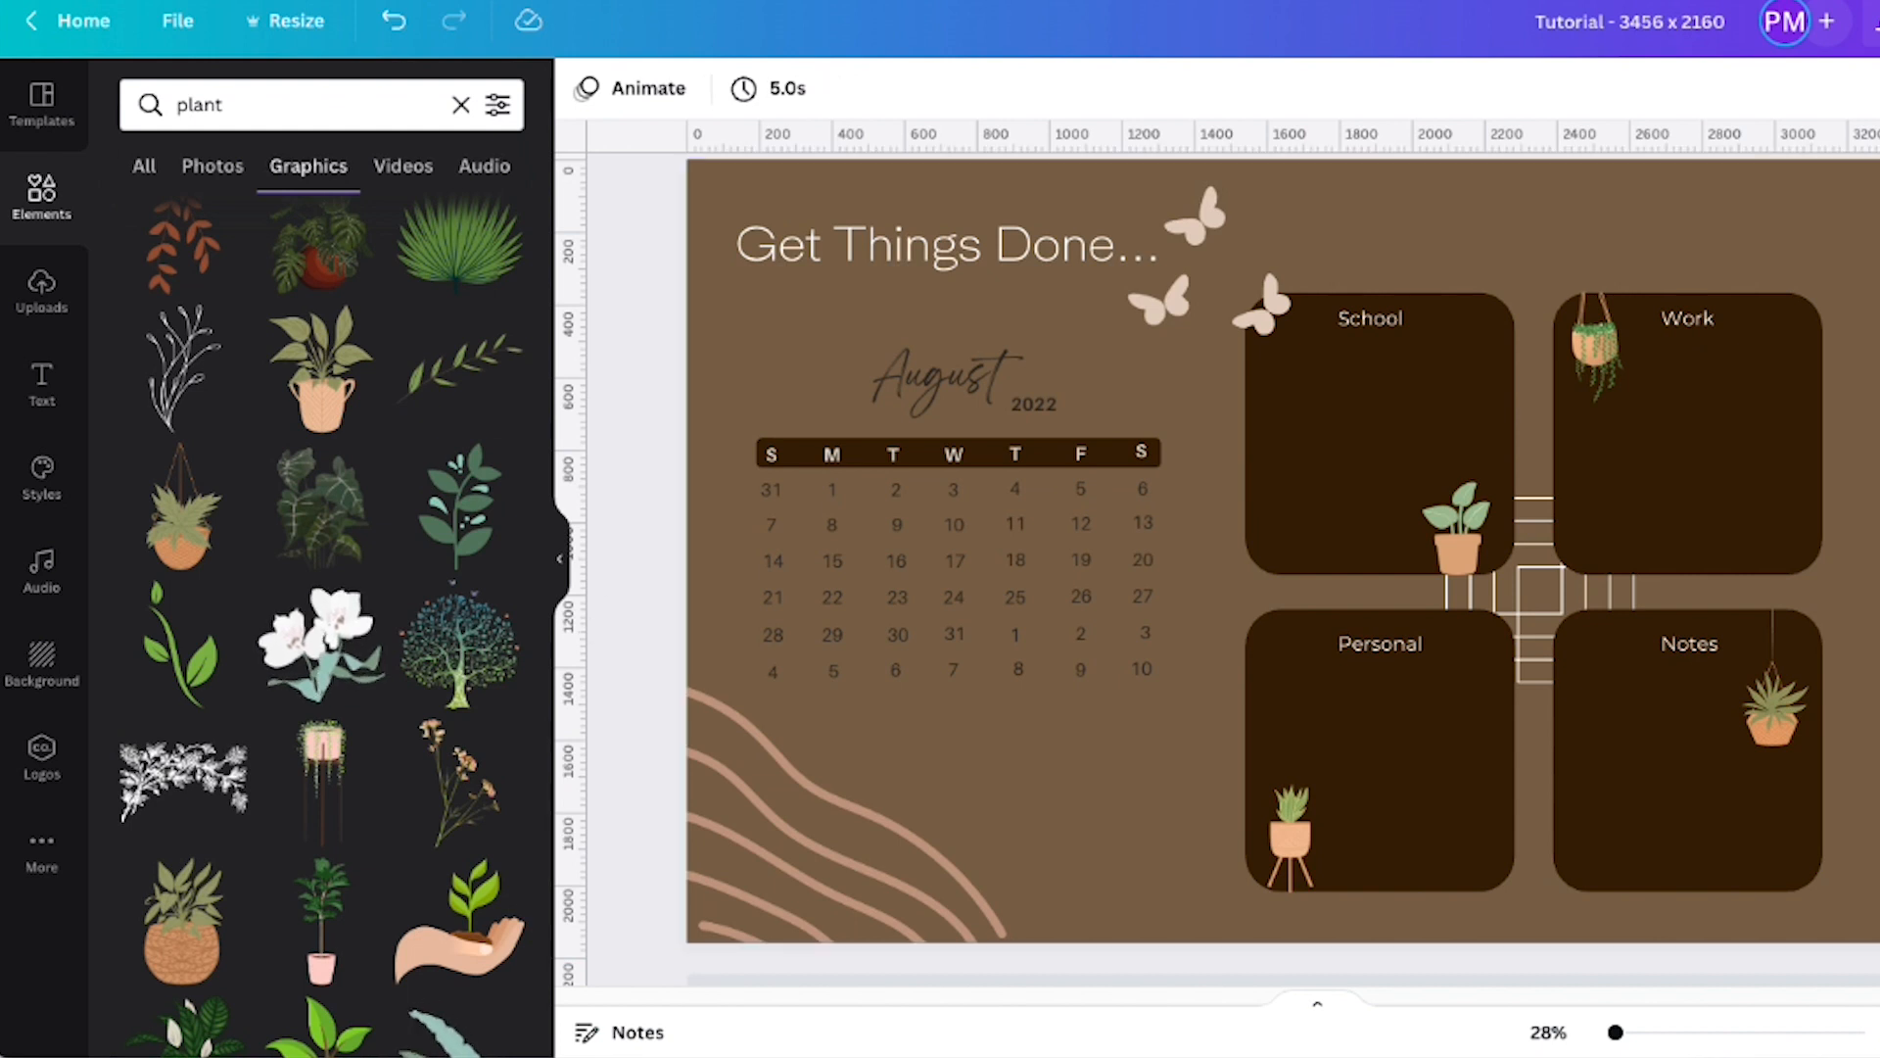
scroll(1596, 624, down, 1)
Scale down the four plants in the School, Personal, Notes and Work rectangles slightly and realign them with the rectangle edges
click(1457, 526)
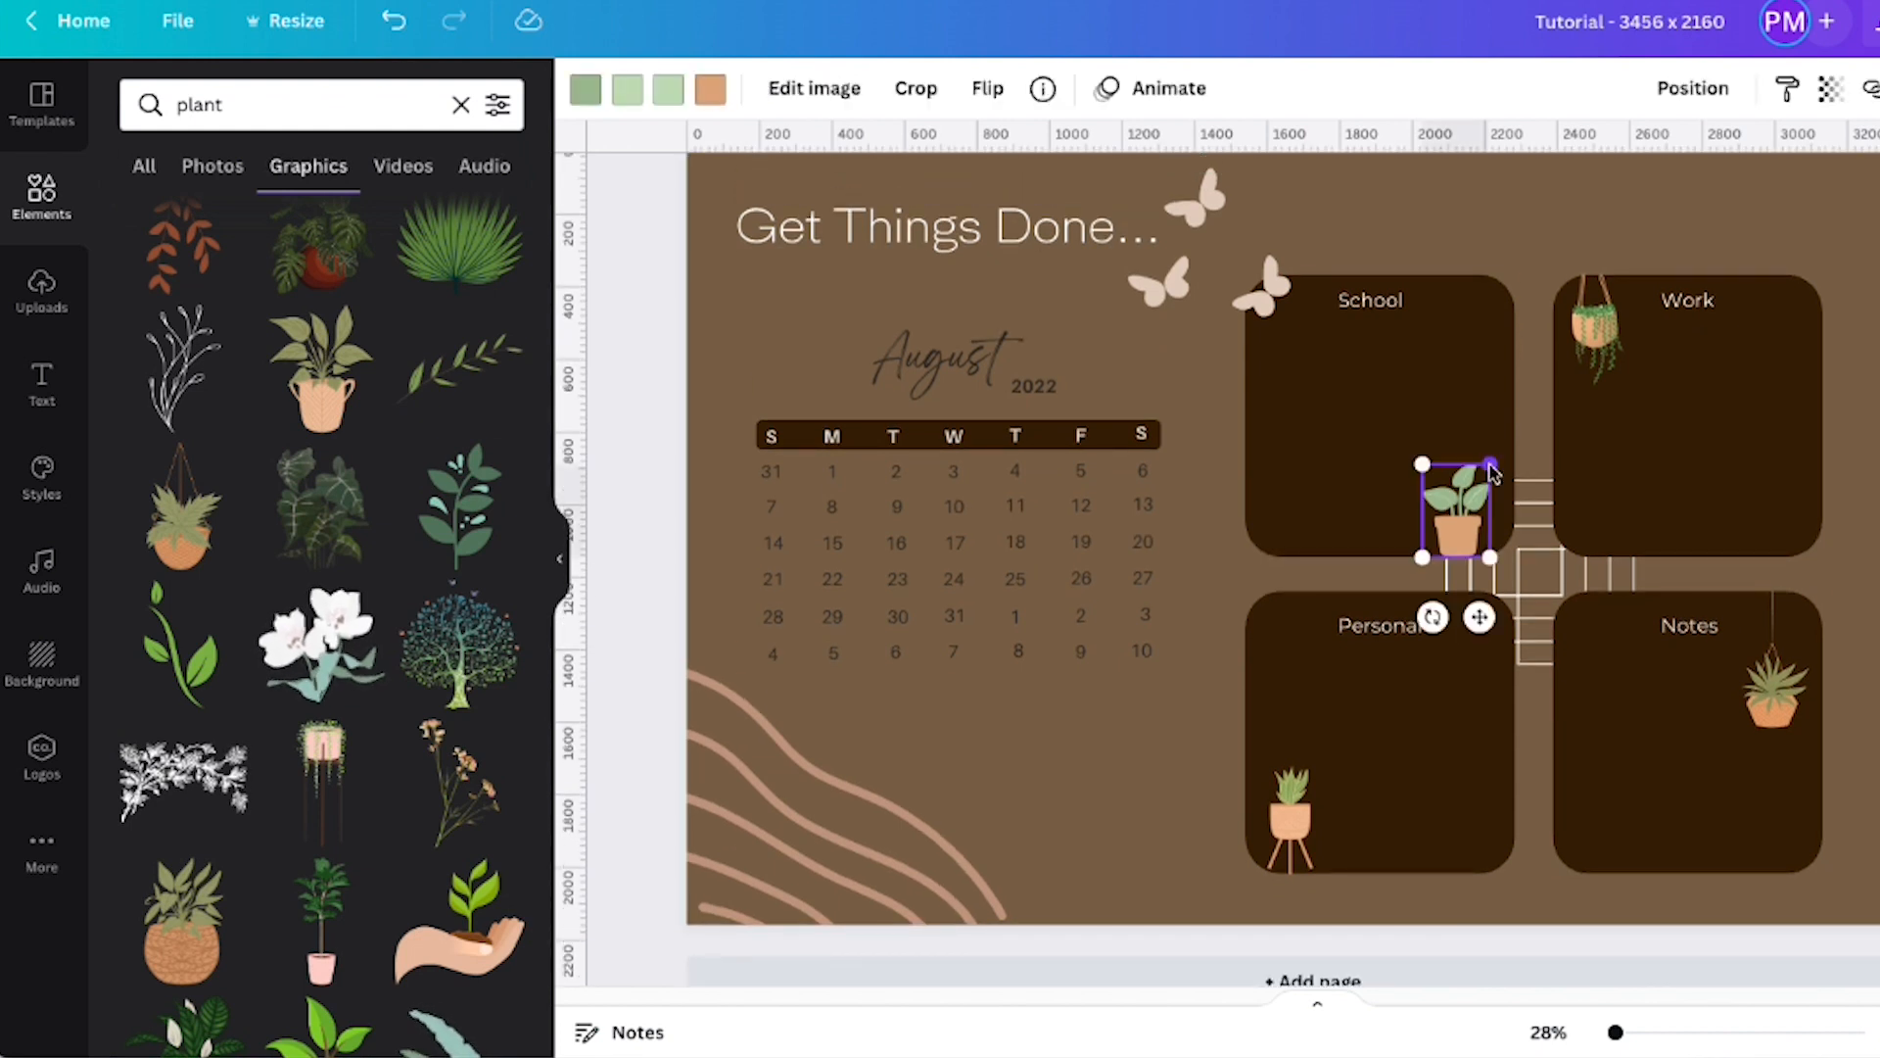
click(1305, 864)
click(1774, 690)
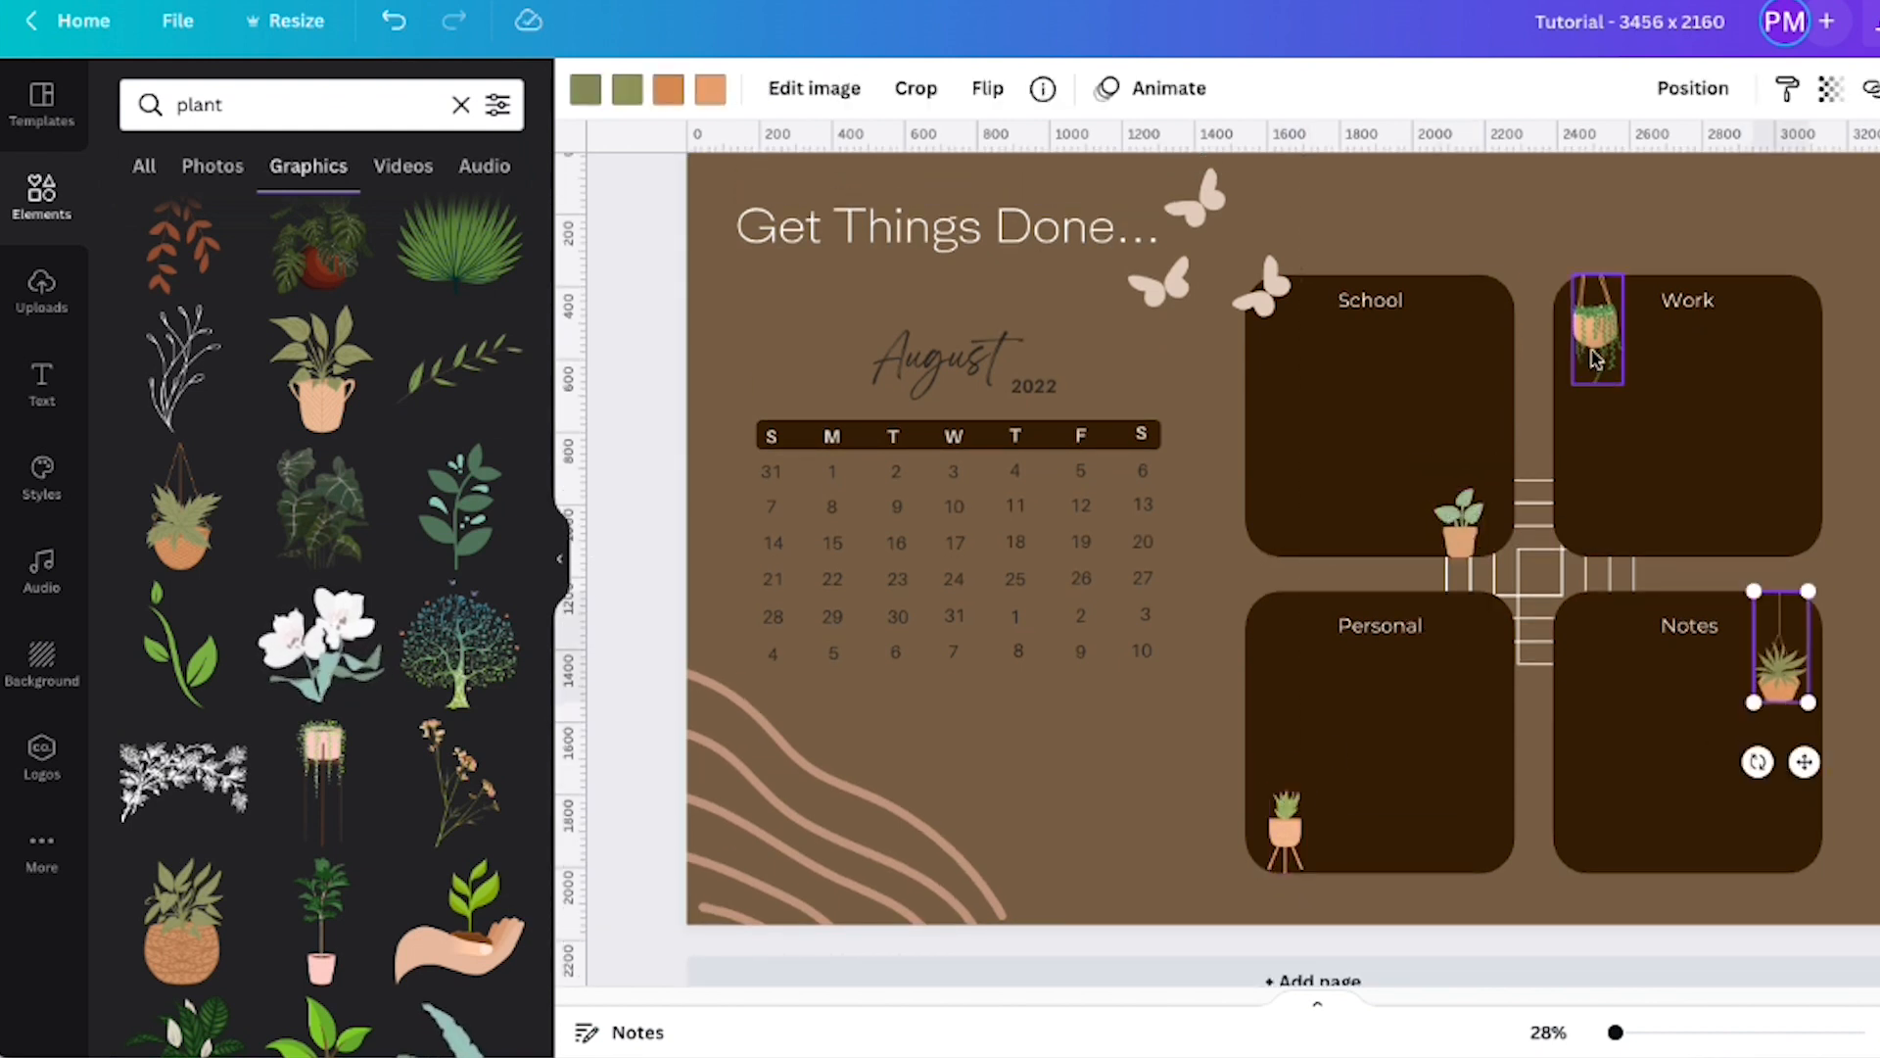
drag(1596, 359, 1607, 369)
click(1871, 487)
drag(1291, 859, 1286, 827)
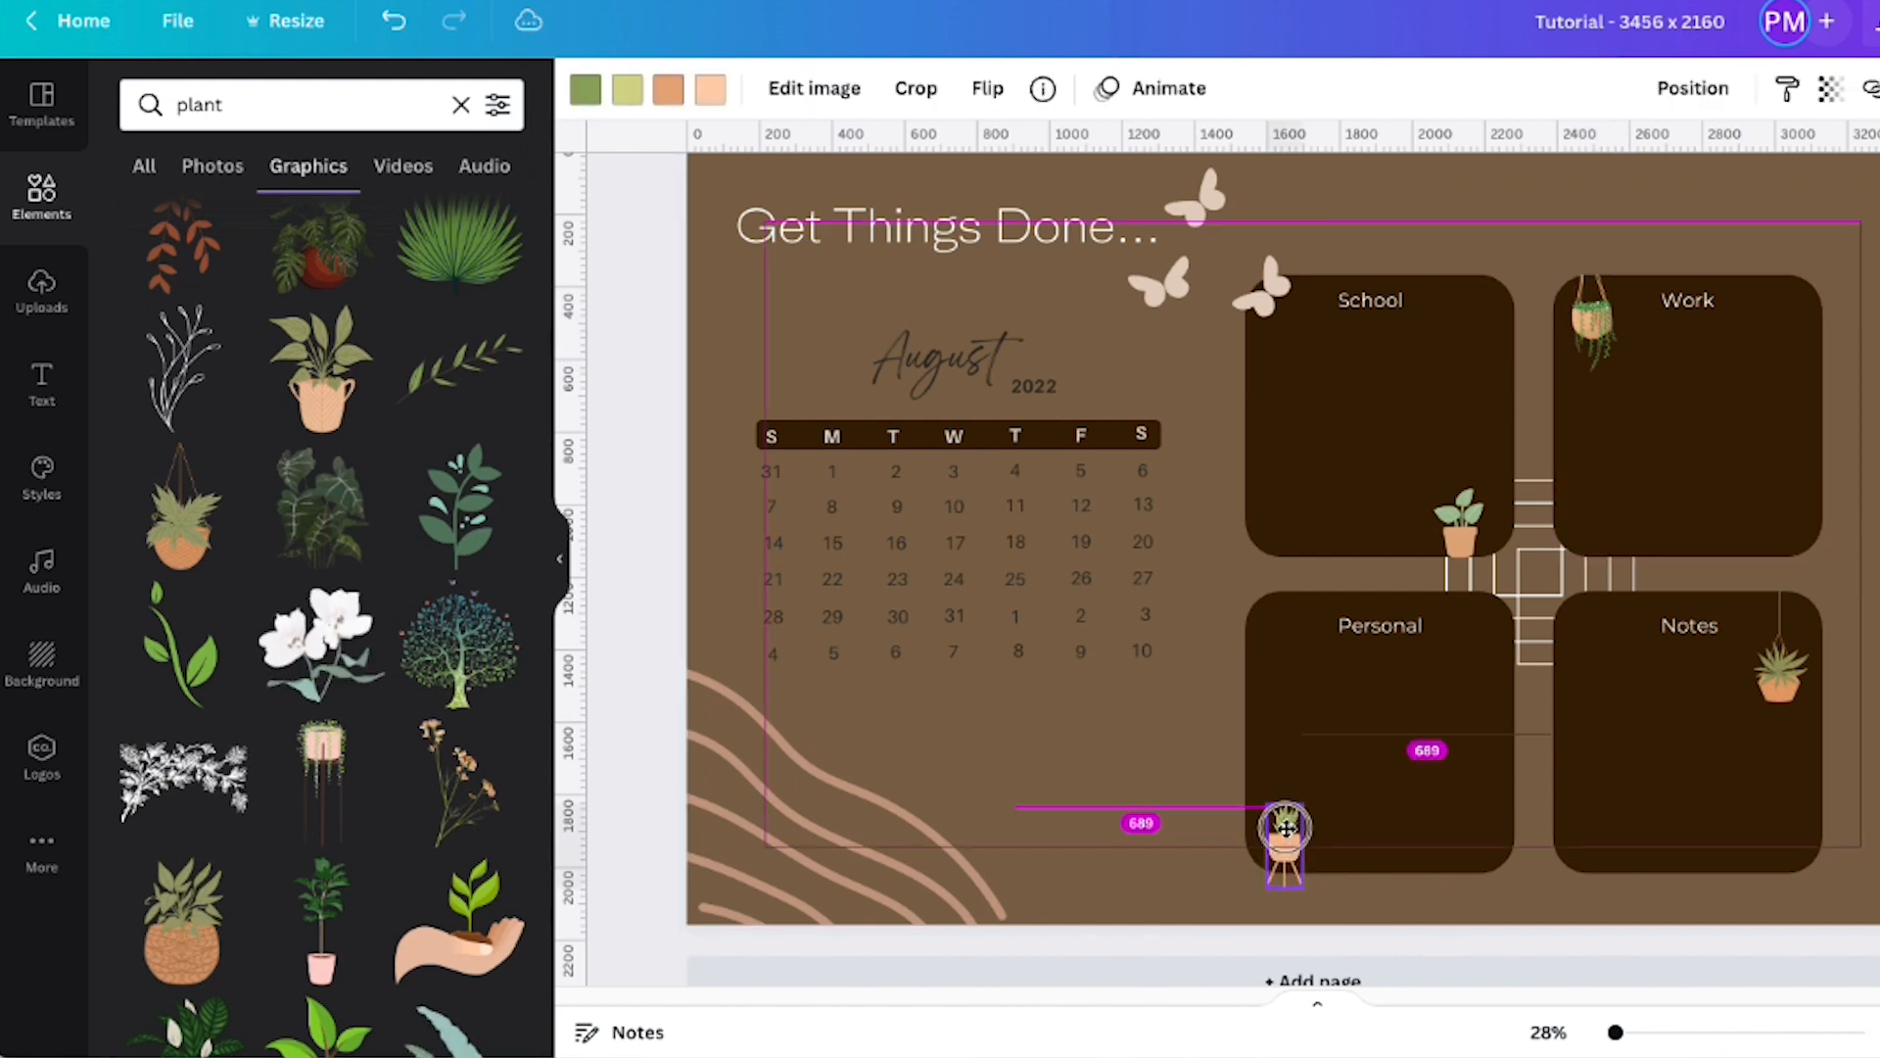
click(1857, 907)
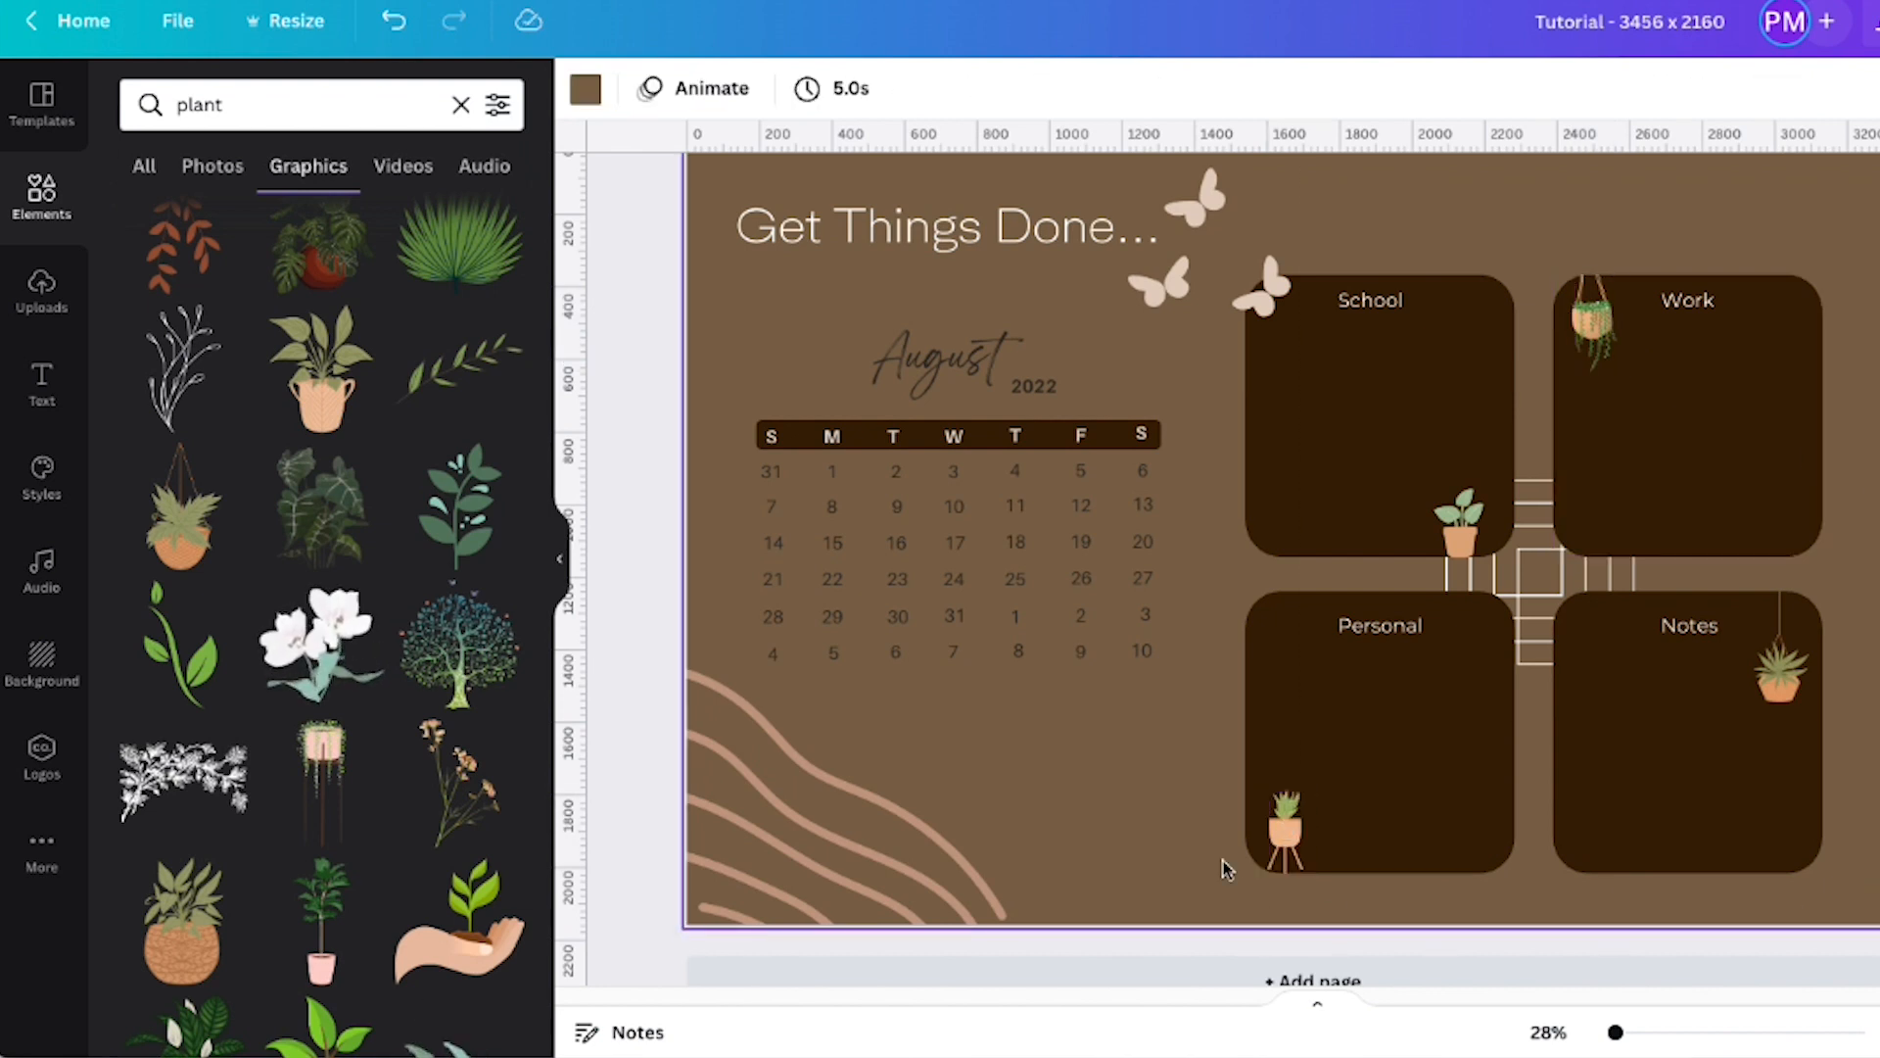
Duplicate the page and add the uploaded photo of the woman holding flowers, scaled down below the copy's calendar
click(41, 291)
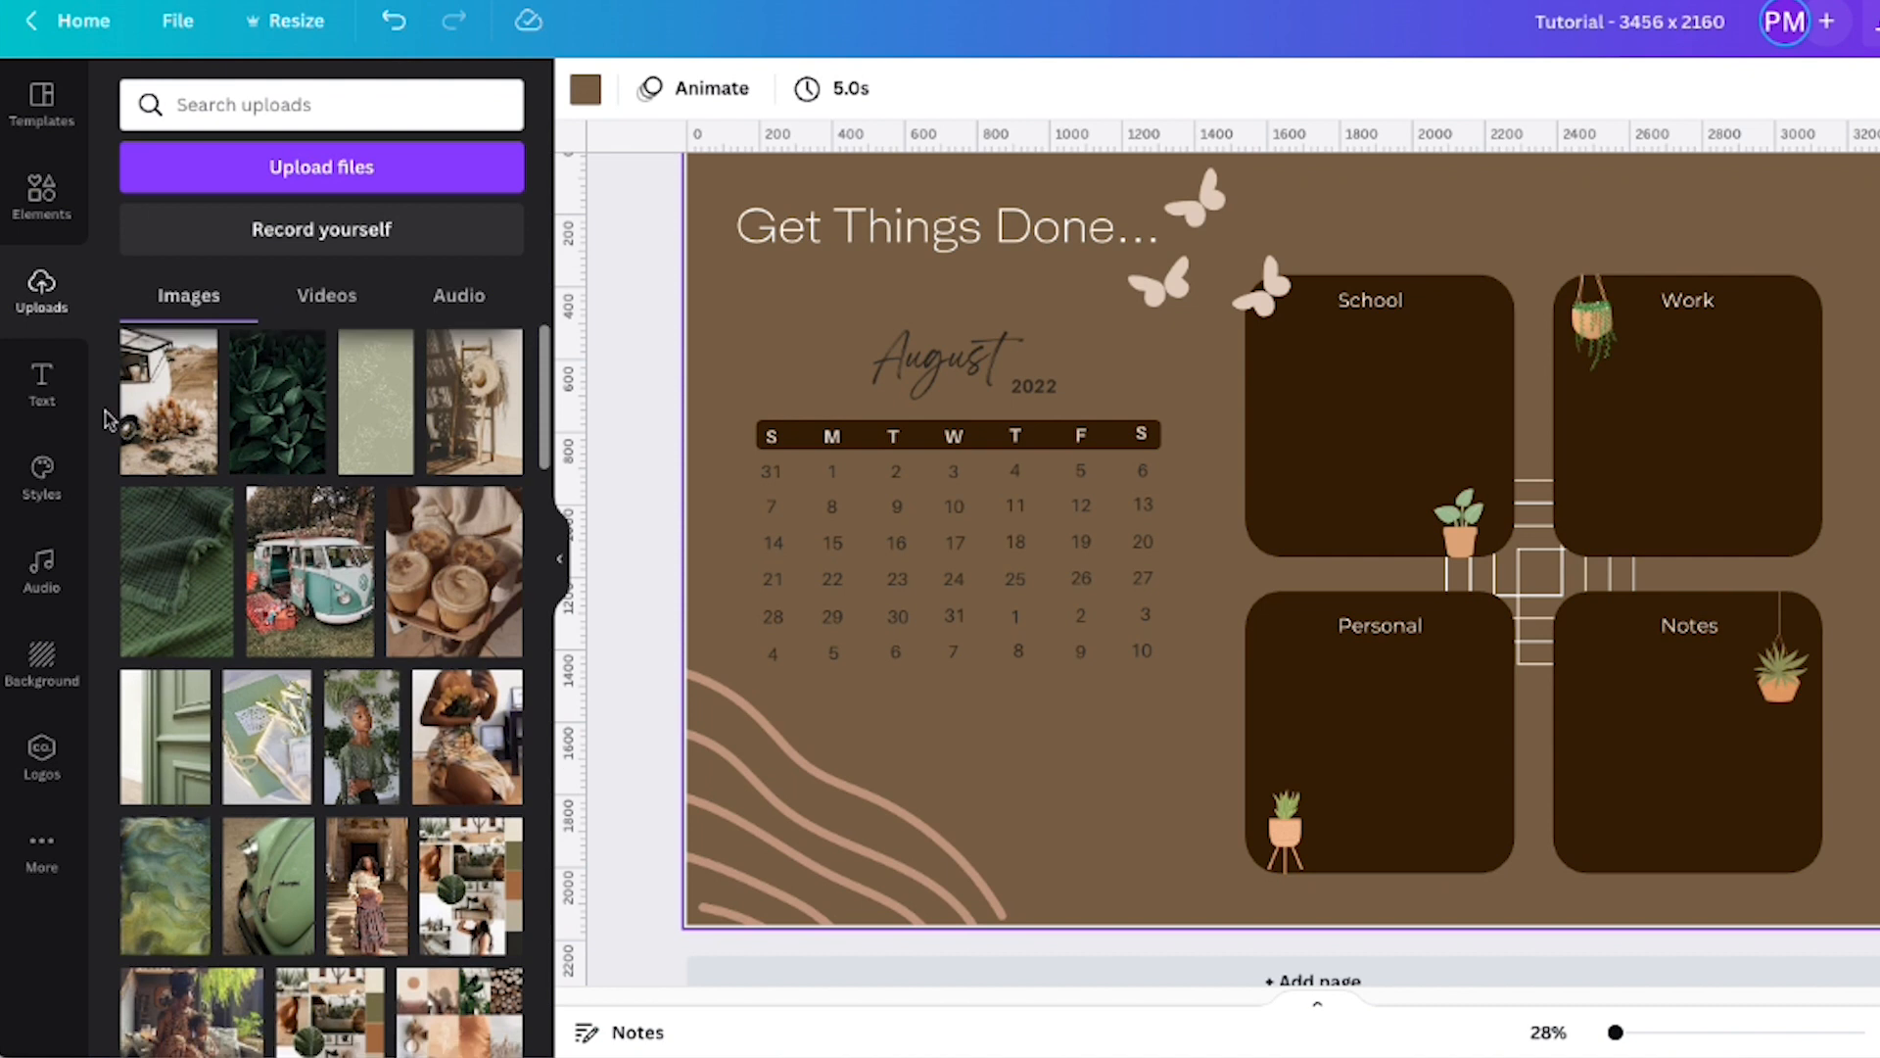
scroll(225, 530, down, 2)
click(468, 619)
drag(1472, 425, 1306, 623)
drag(1224, 721, 1069, 866)
Apply the photo's colors to page 6 repeatedly until the background is copper brown with black rectangles, and delete the photo
right_click(1073, 867)
click(1162, 1017)
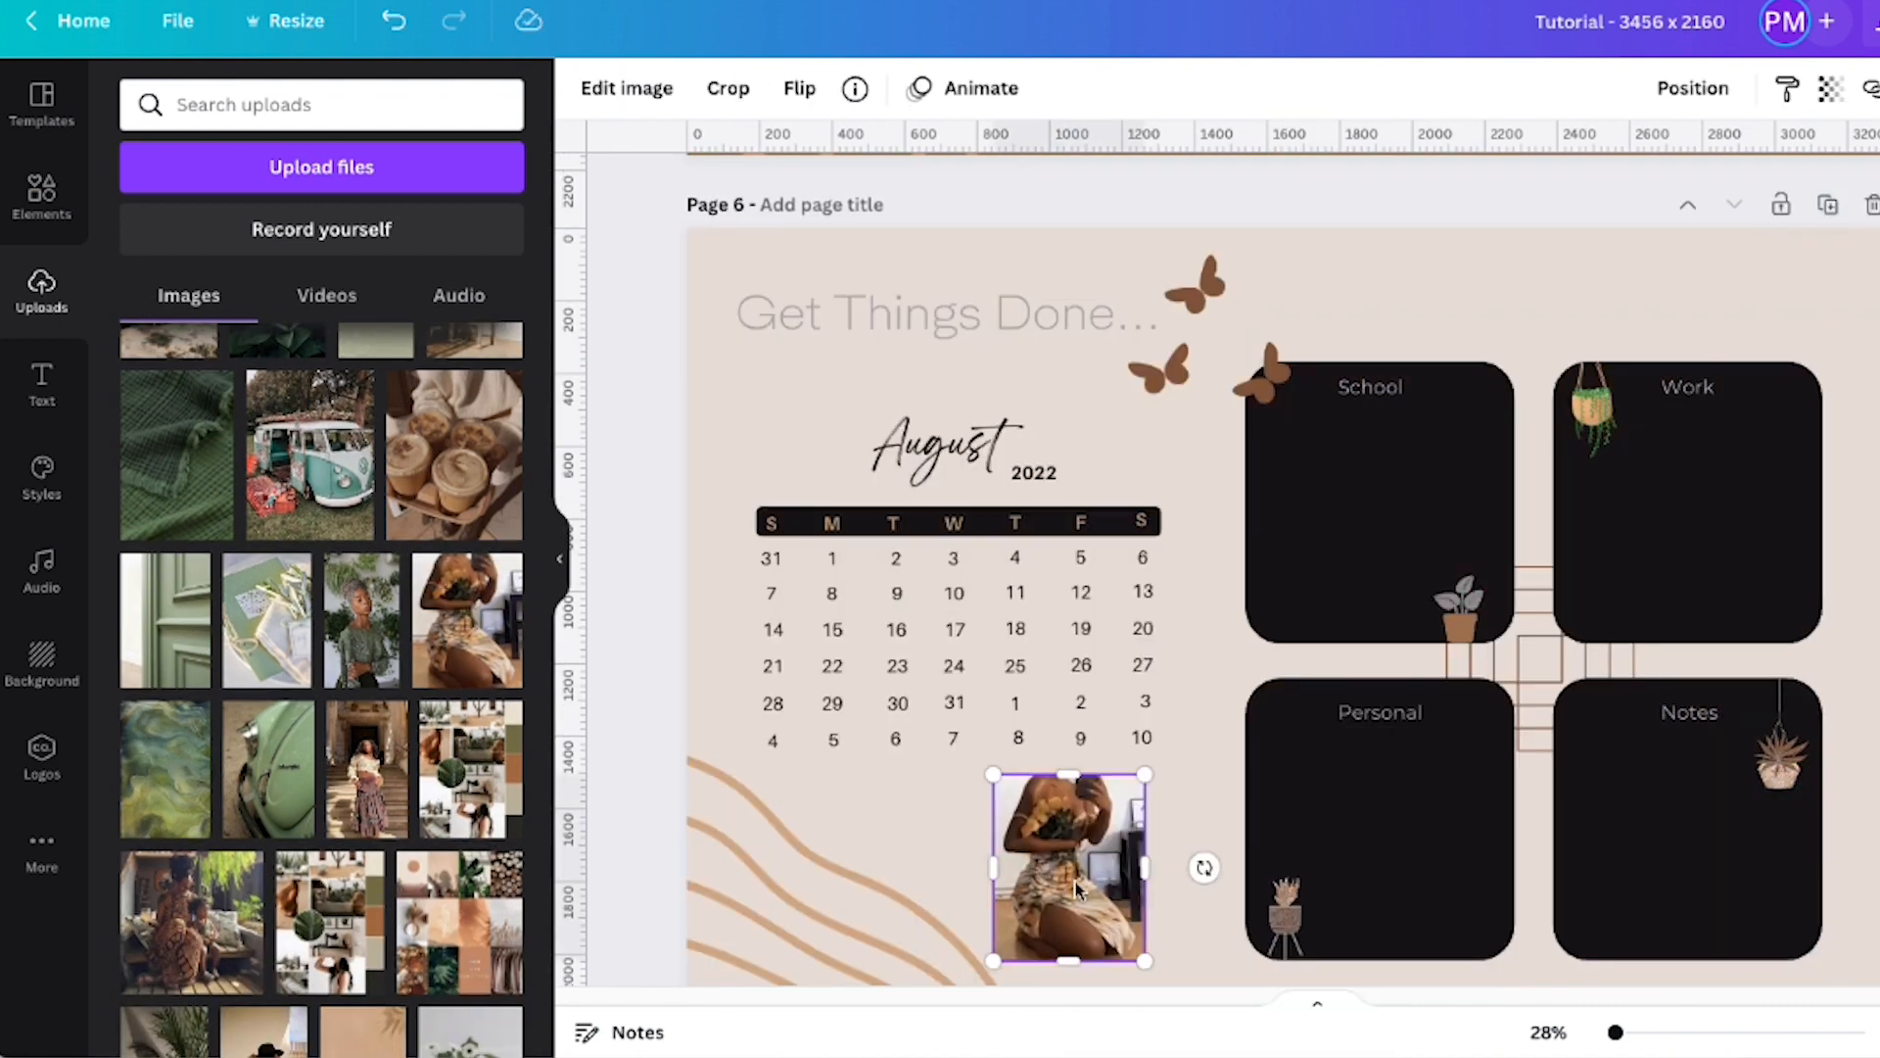
right_click(1077, 888)
click(1131, 1018)
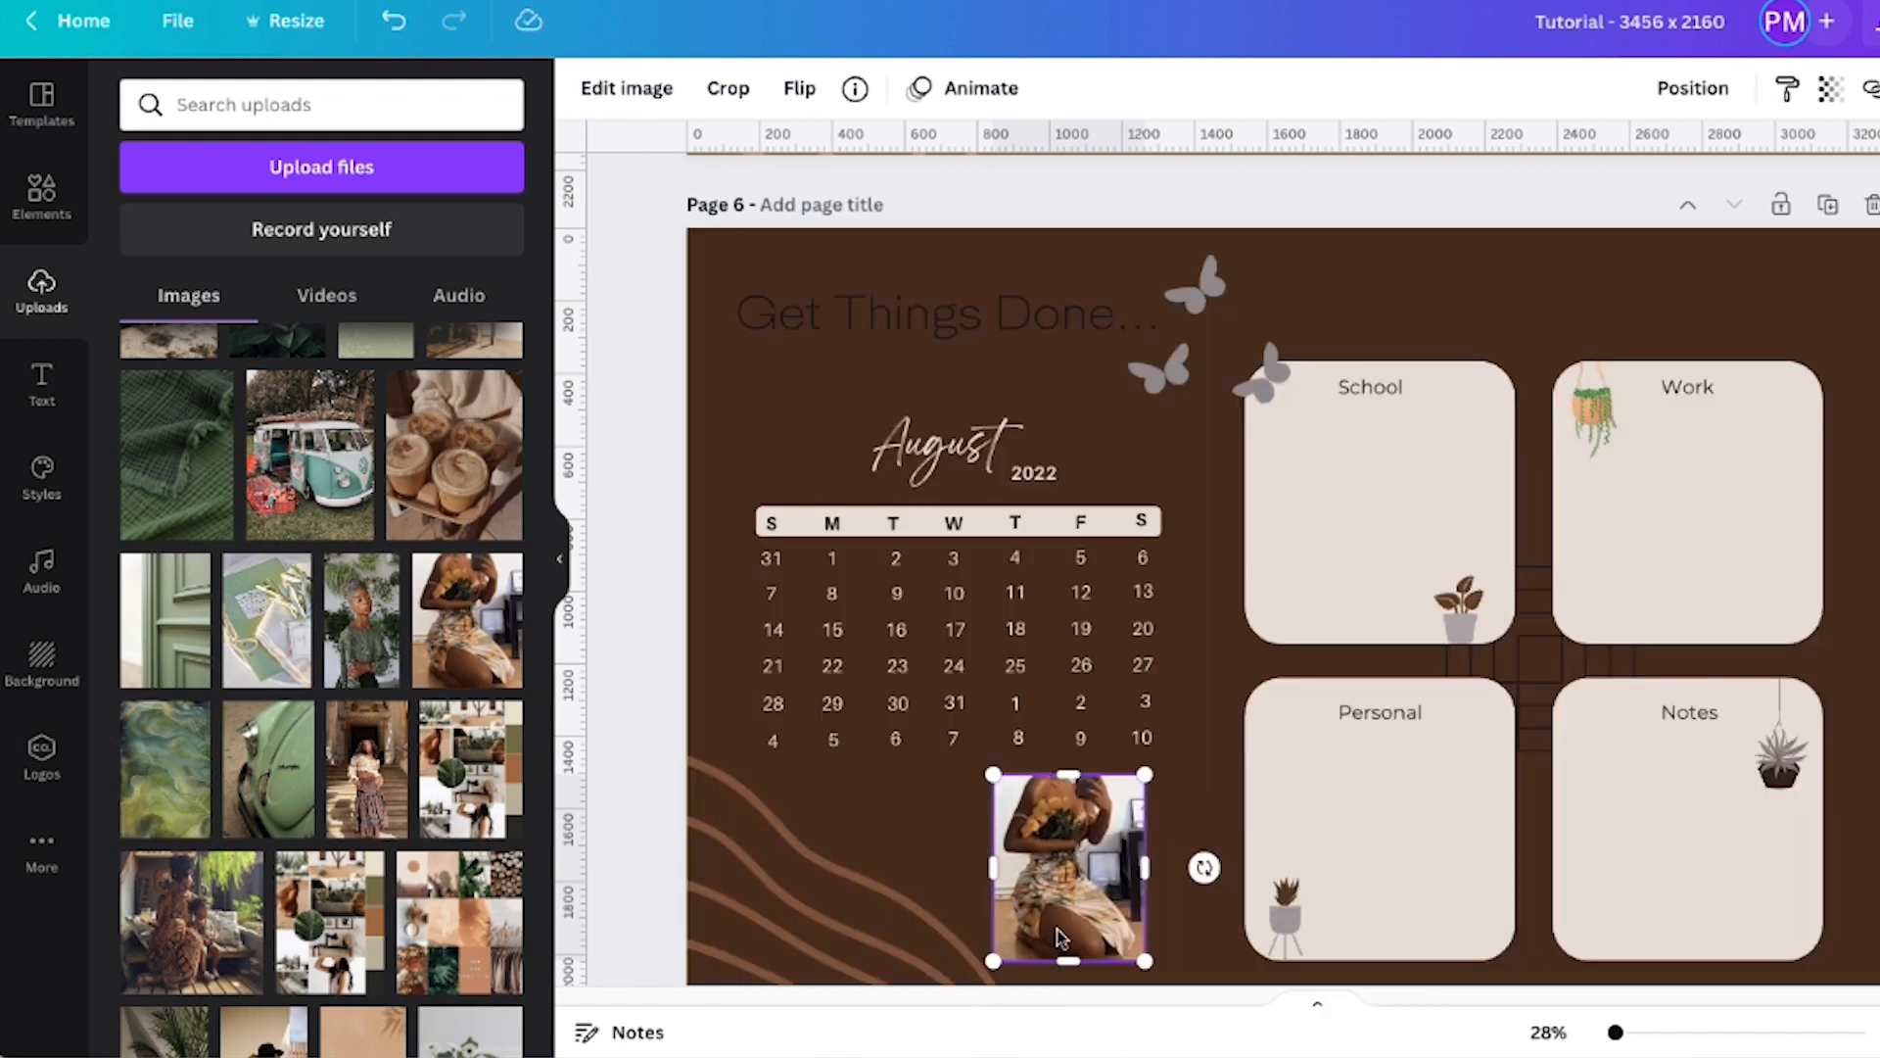
right_click(1046, 914)
click(1104, 1025)
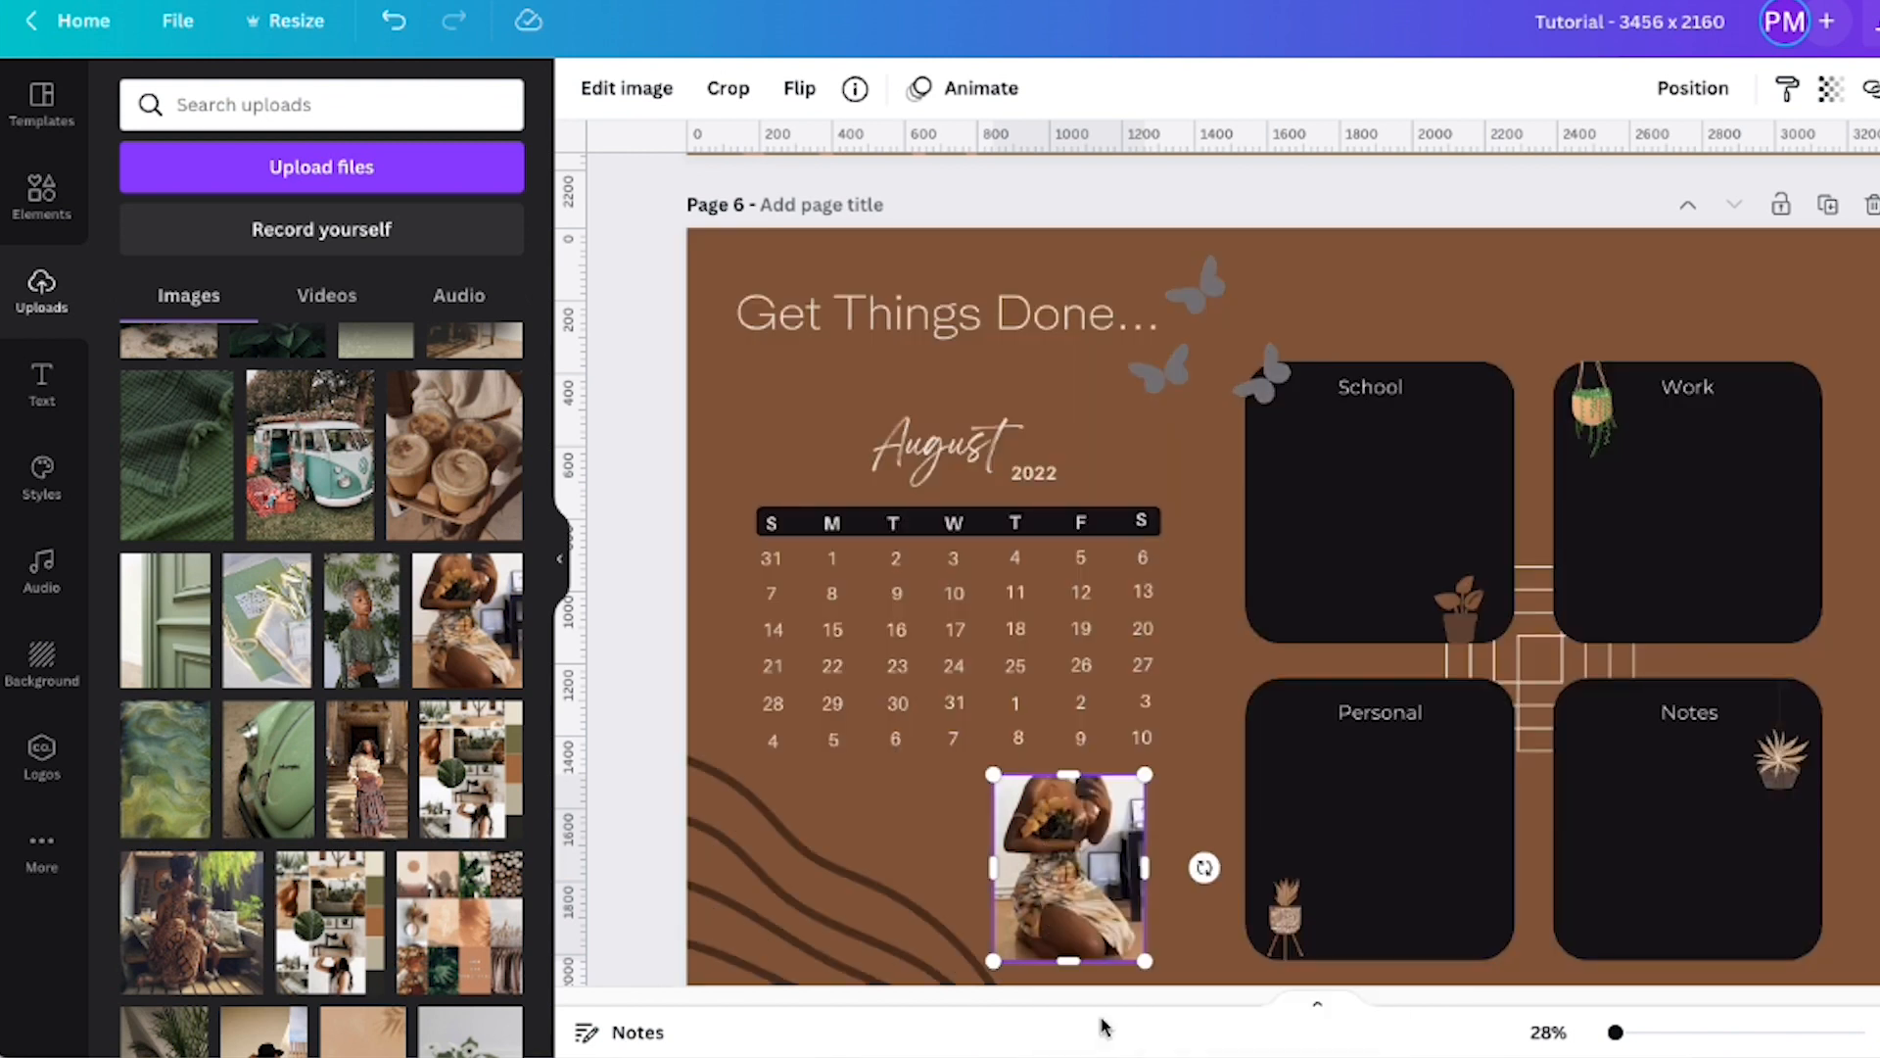
key(Delete)
Compare the recolored page 6 with the original four-panel design on page 5
scroll(1595, 819, up, 2)
scroll(1595, 818, down, 2)
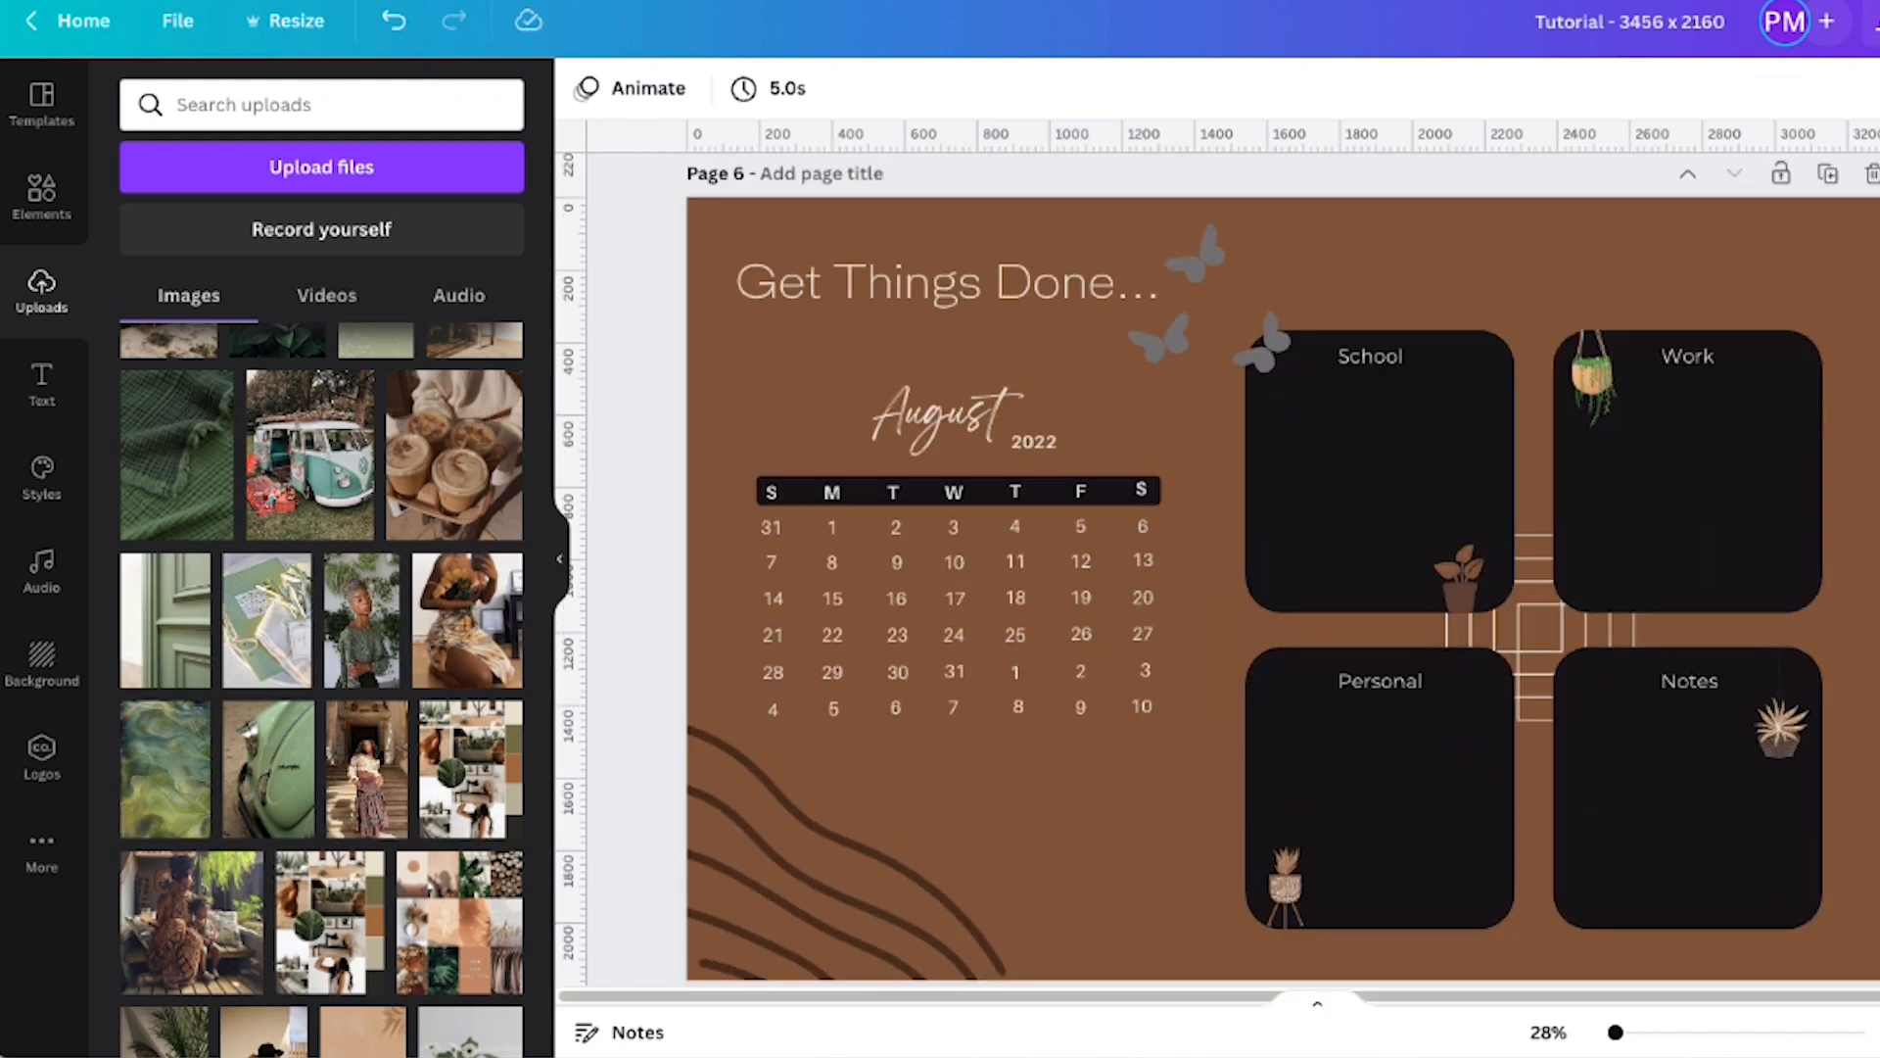
scroll(1217, 570, up, 1)
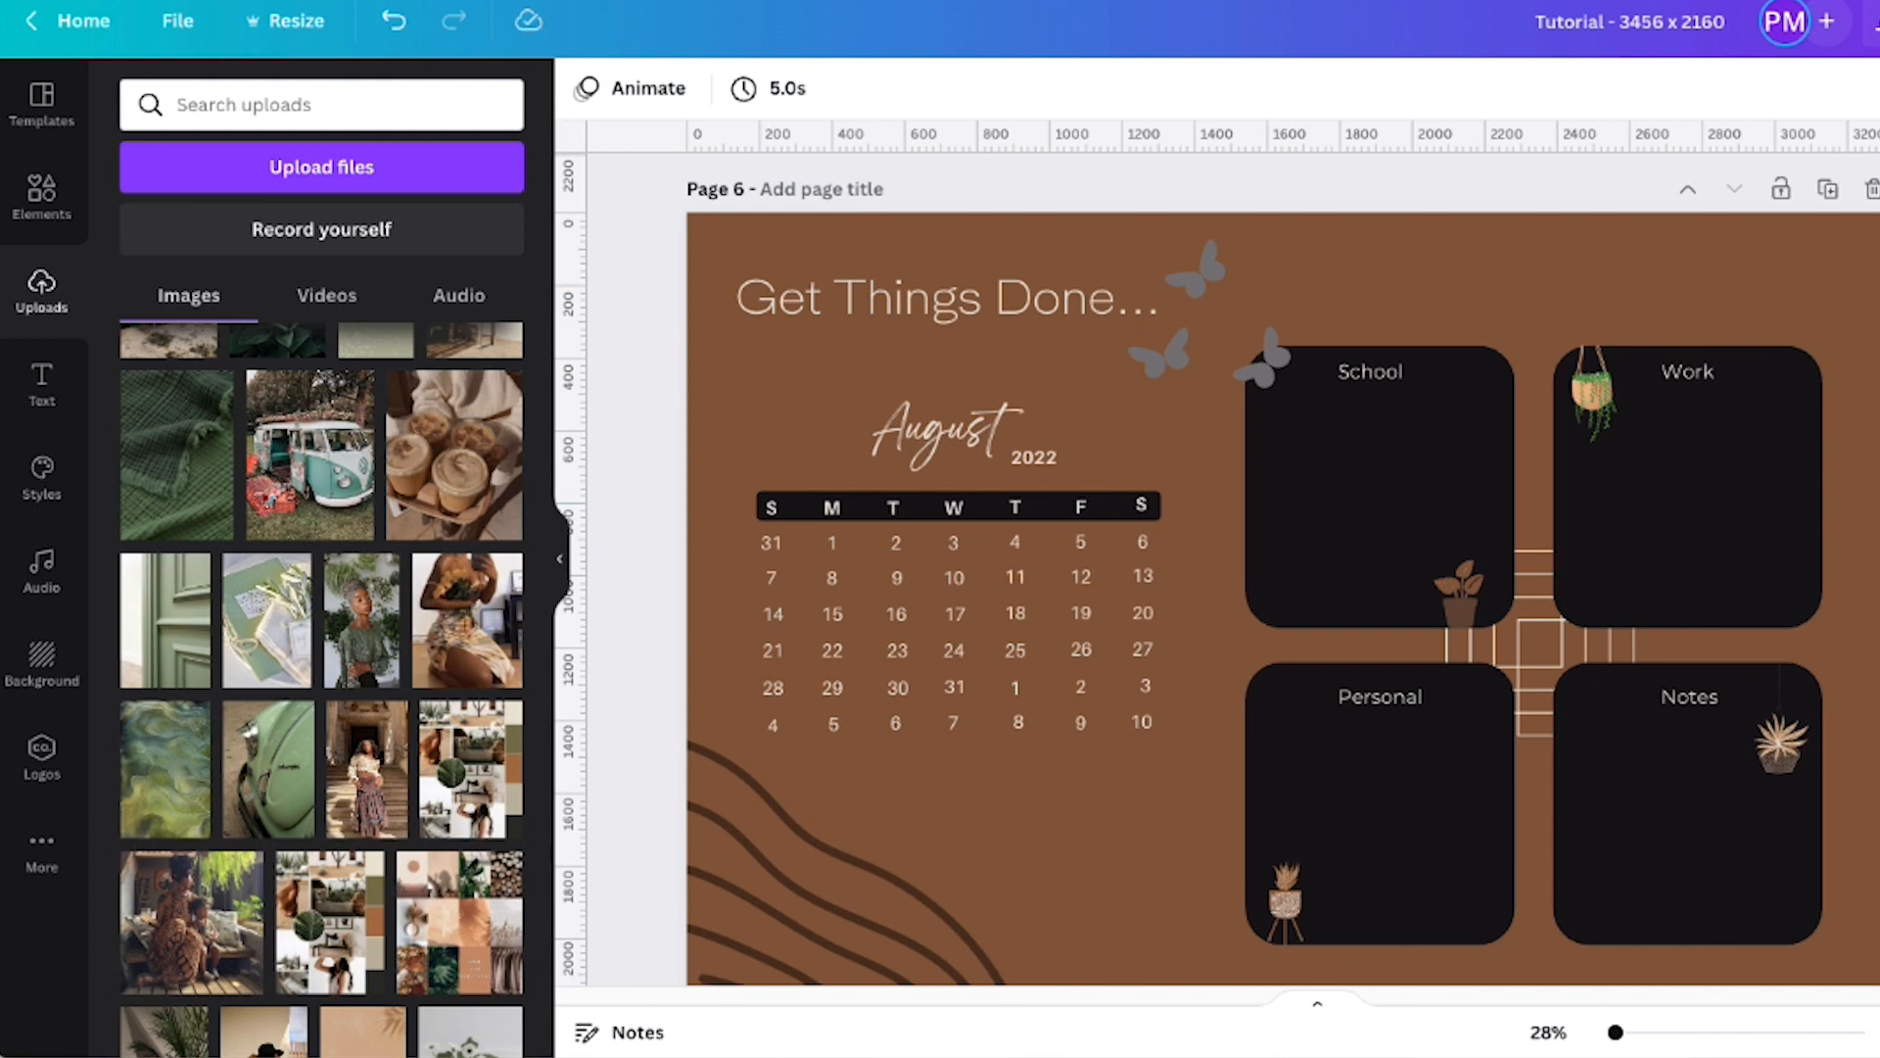
scroll(1217, 568, up, 6)
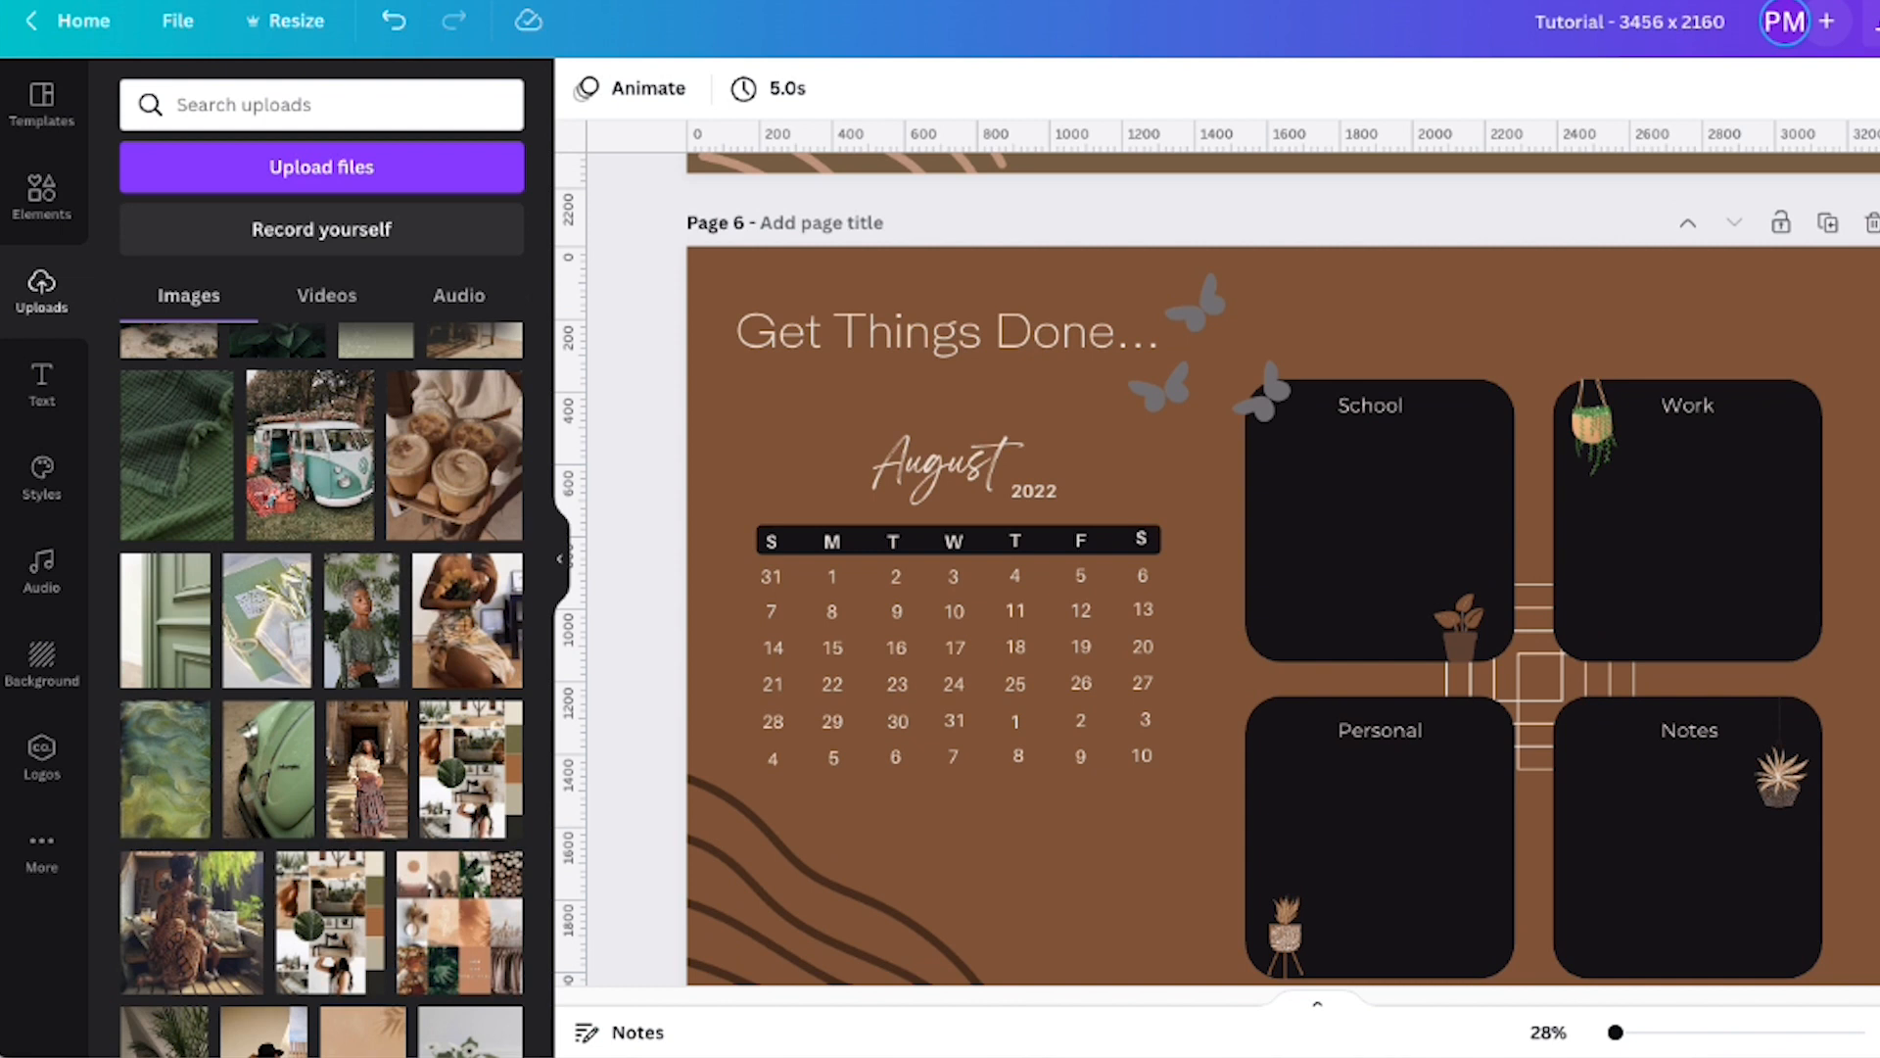
scroll(1217, 568, up, 1)
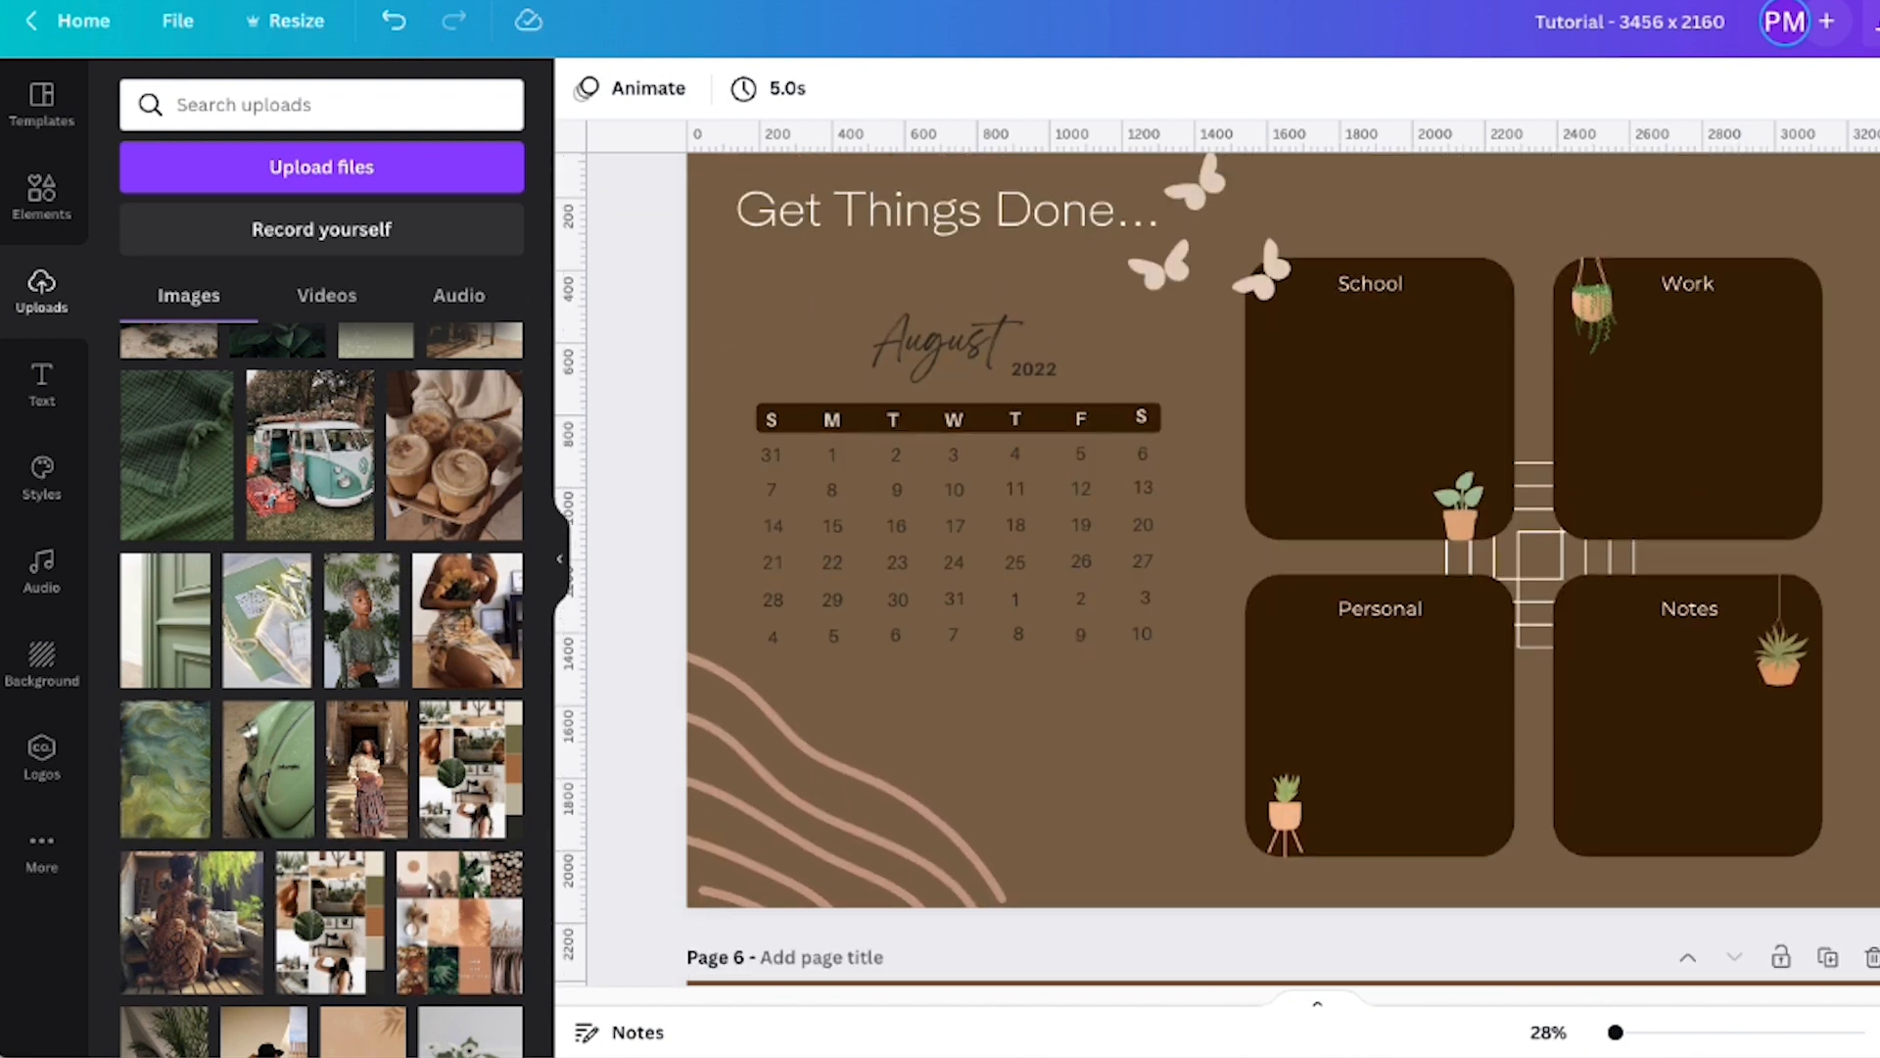
scroll(1217, 568, down, 5)
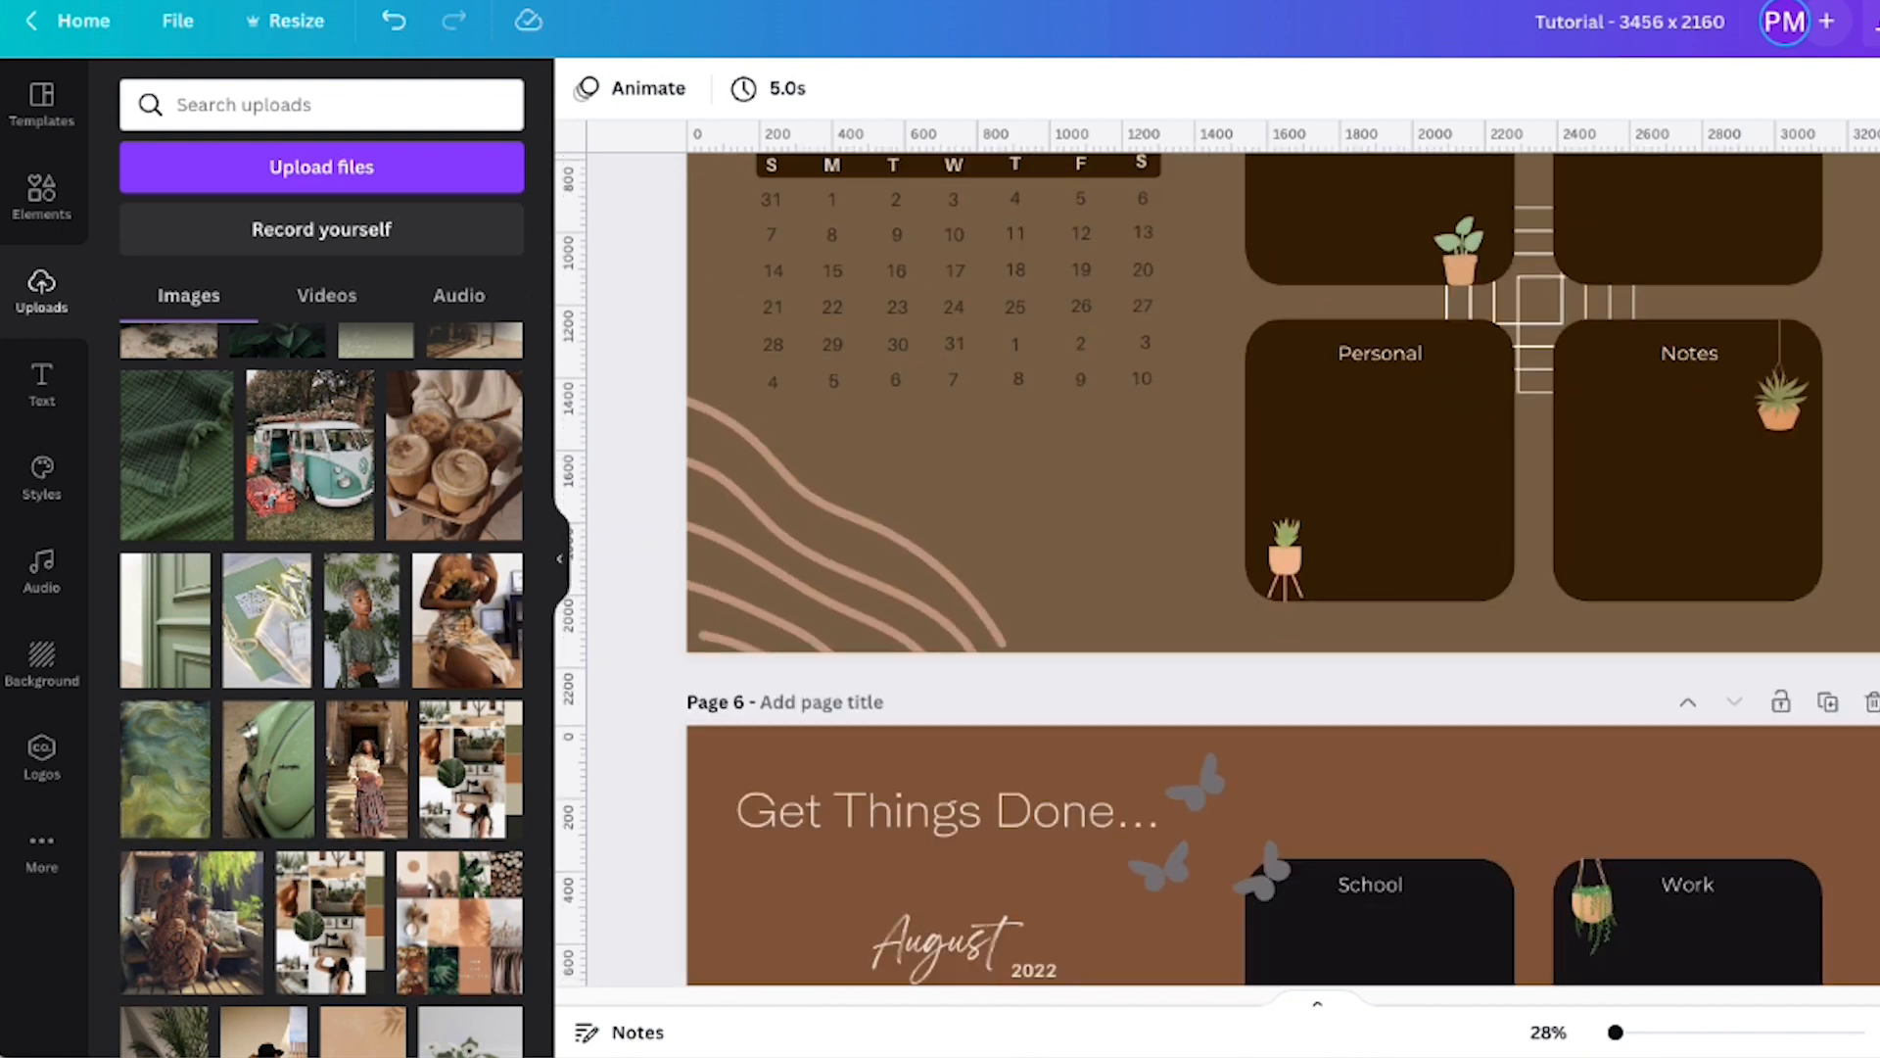
scroll(1217, 567, down, 2)
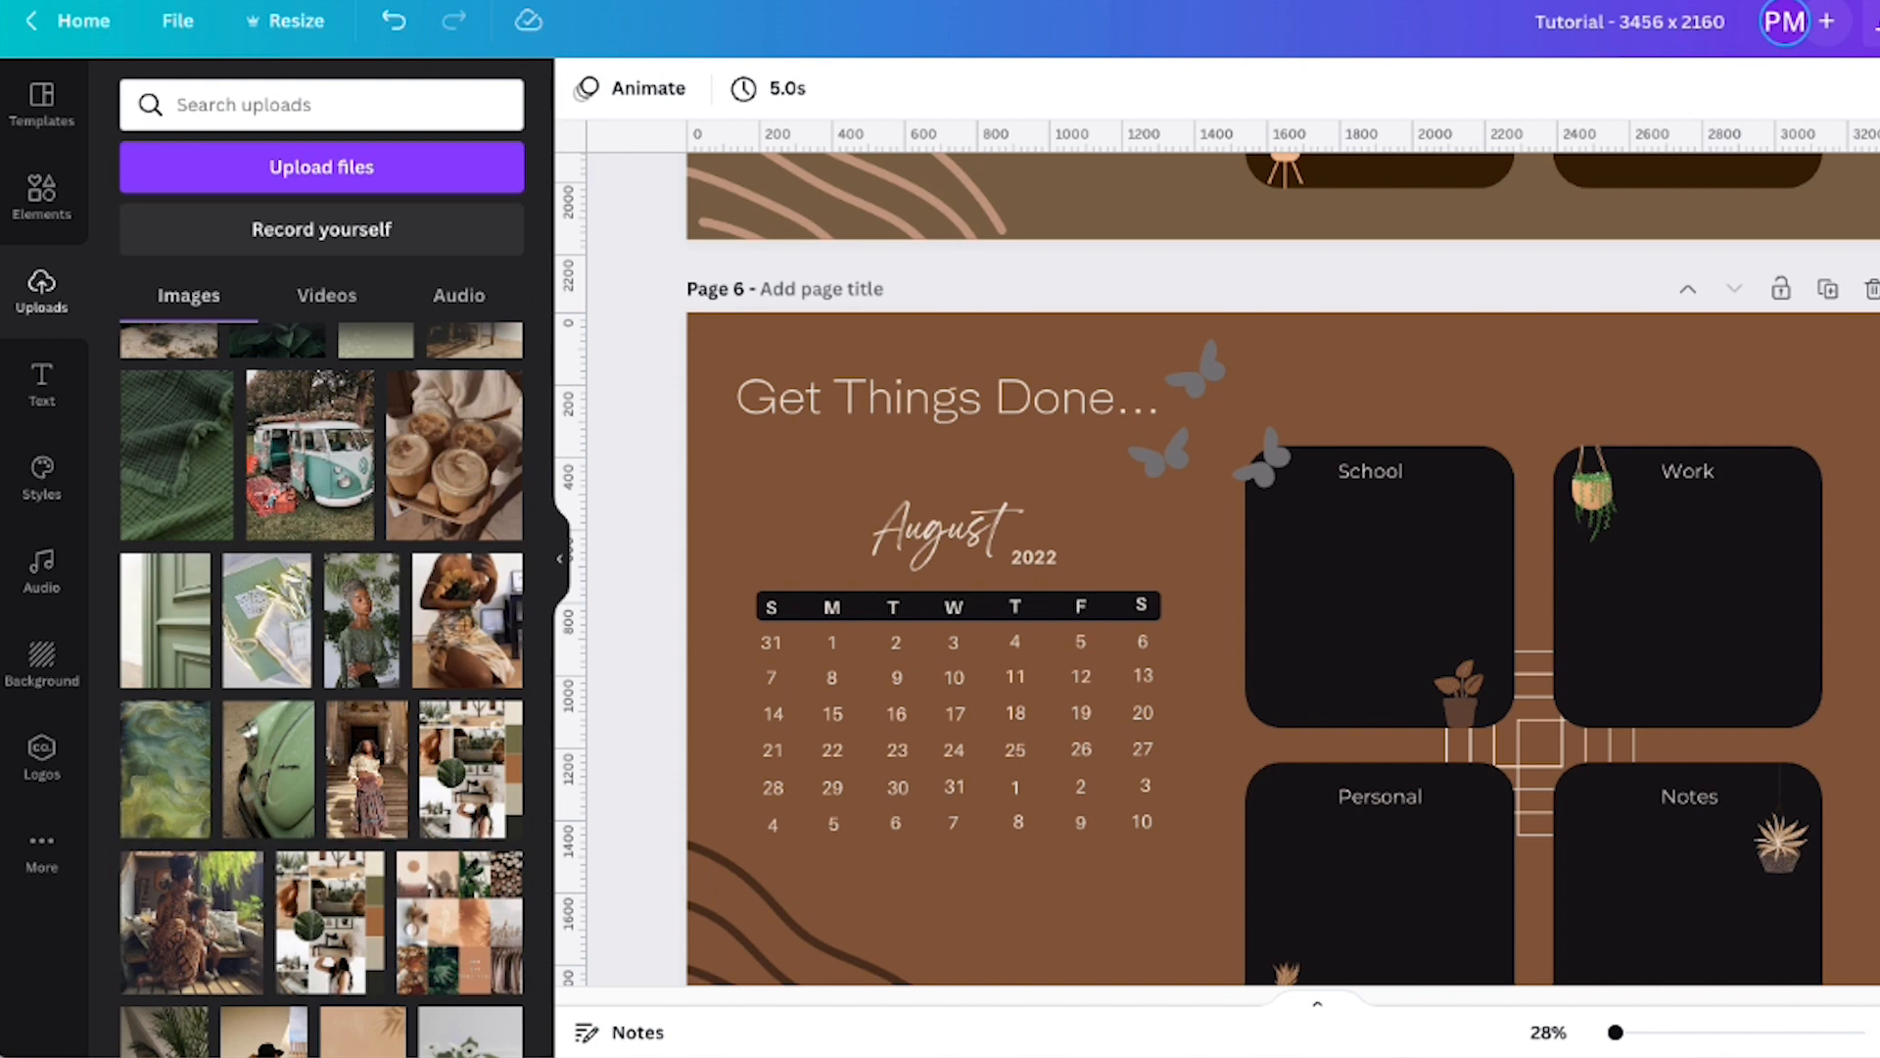
scroll(1217, 568, down, 1)
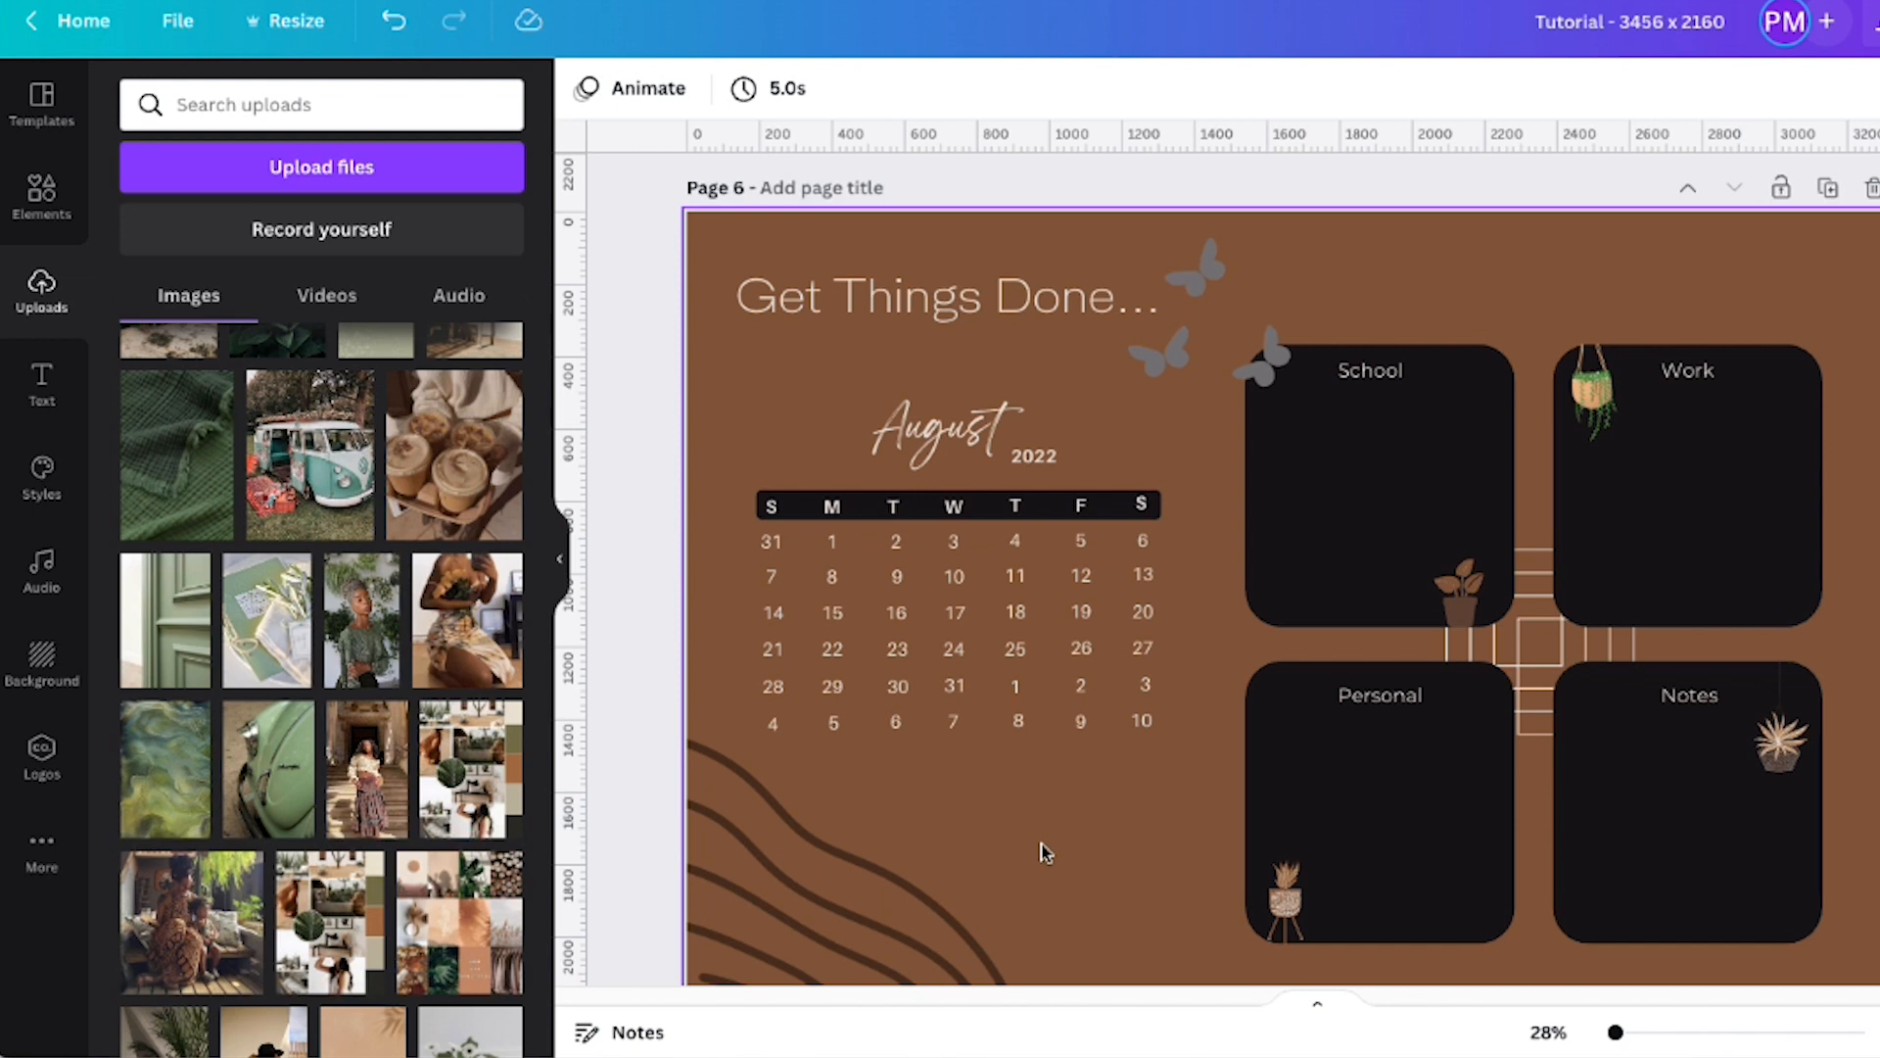
scroll(1041, 851, up, 5)
scroll(1041, 851, down, 5)
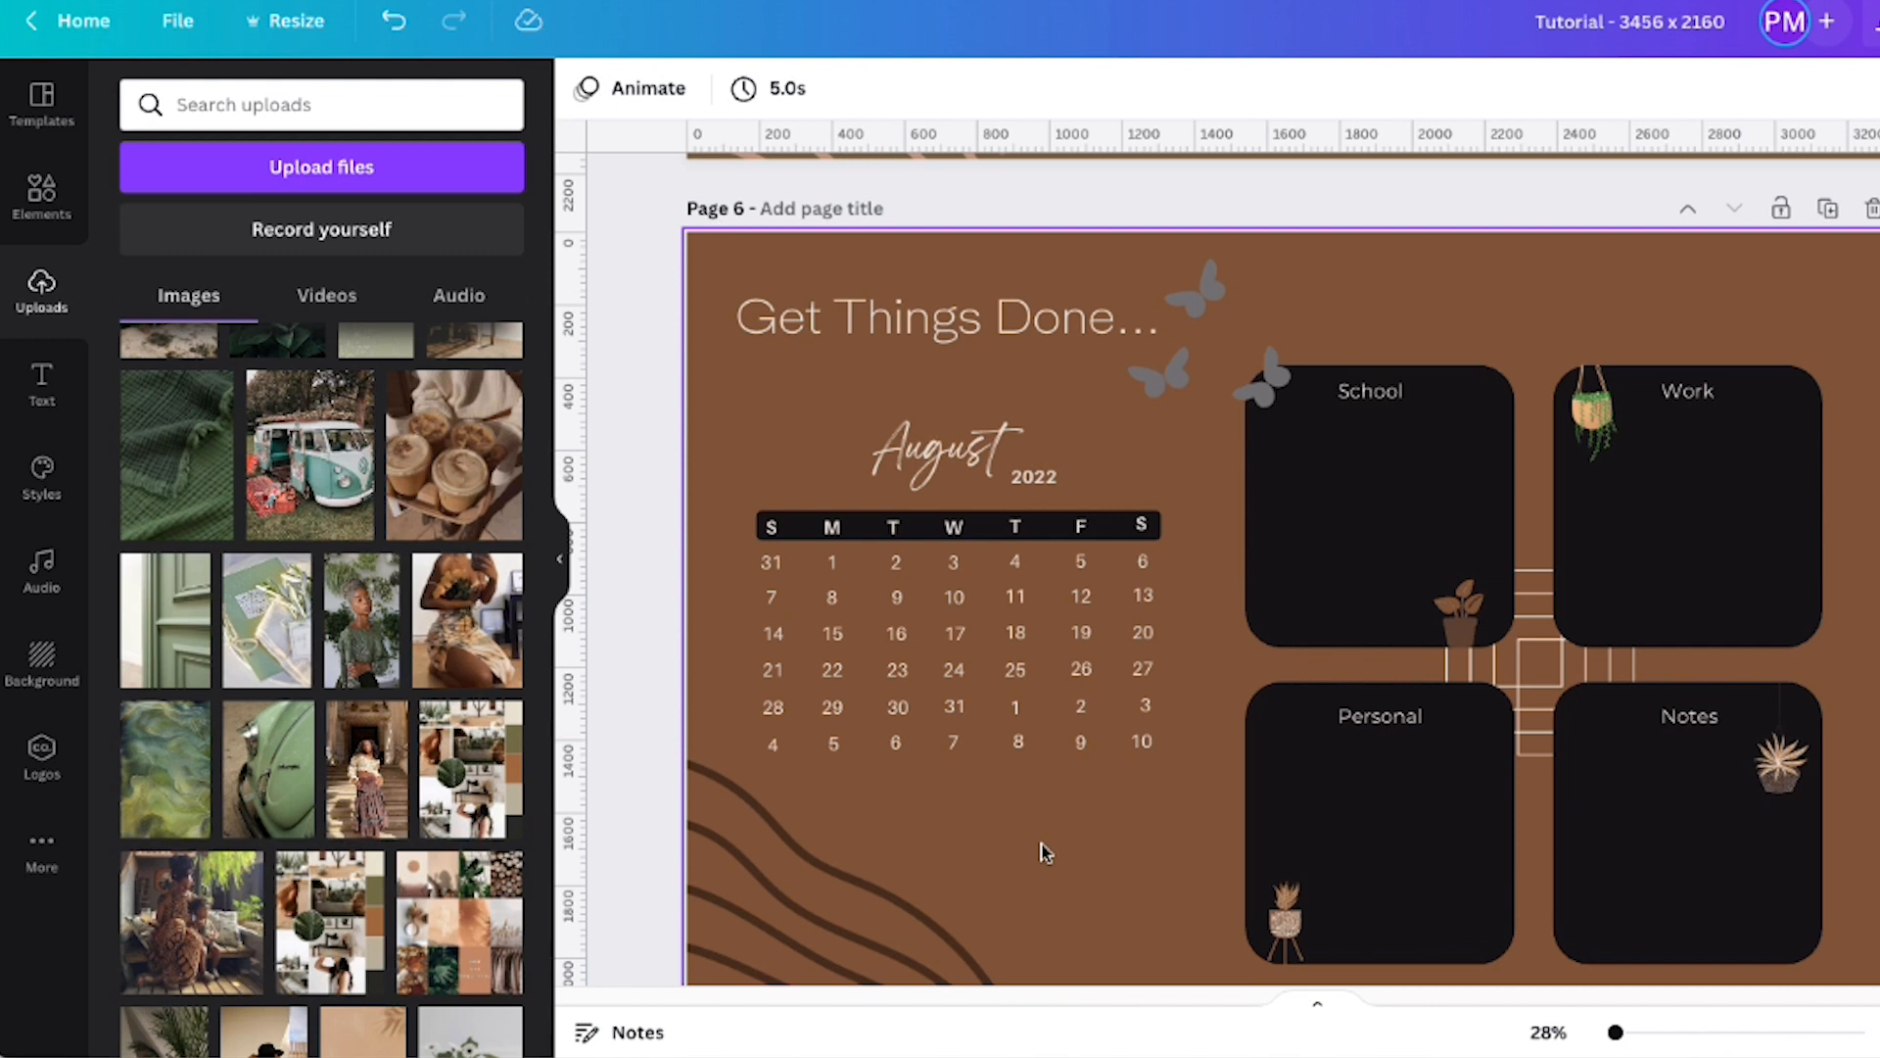
Review the finished wallpaper designs from page 6 back to page 1
scroll(1041, 851, up, 12)
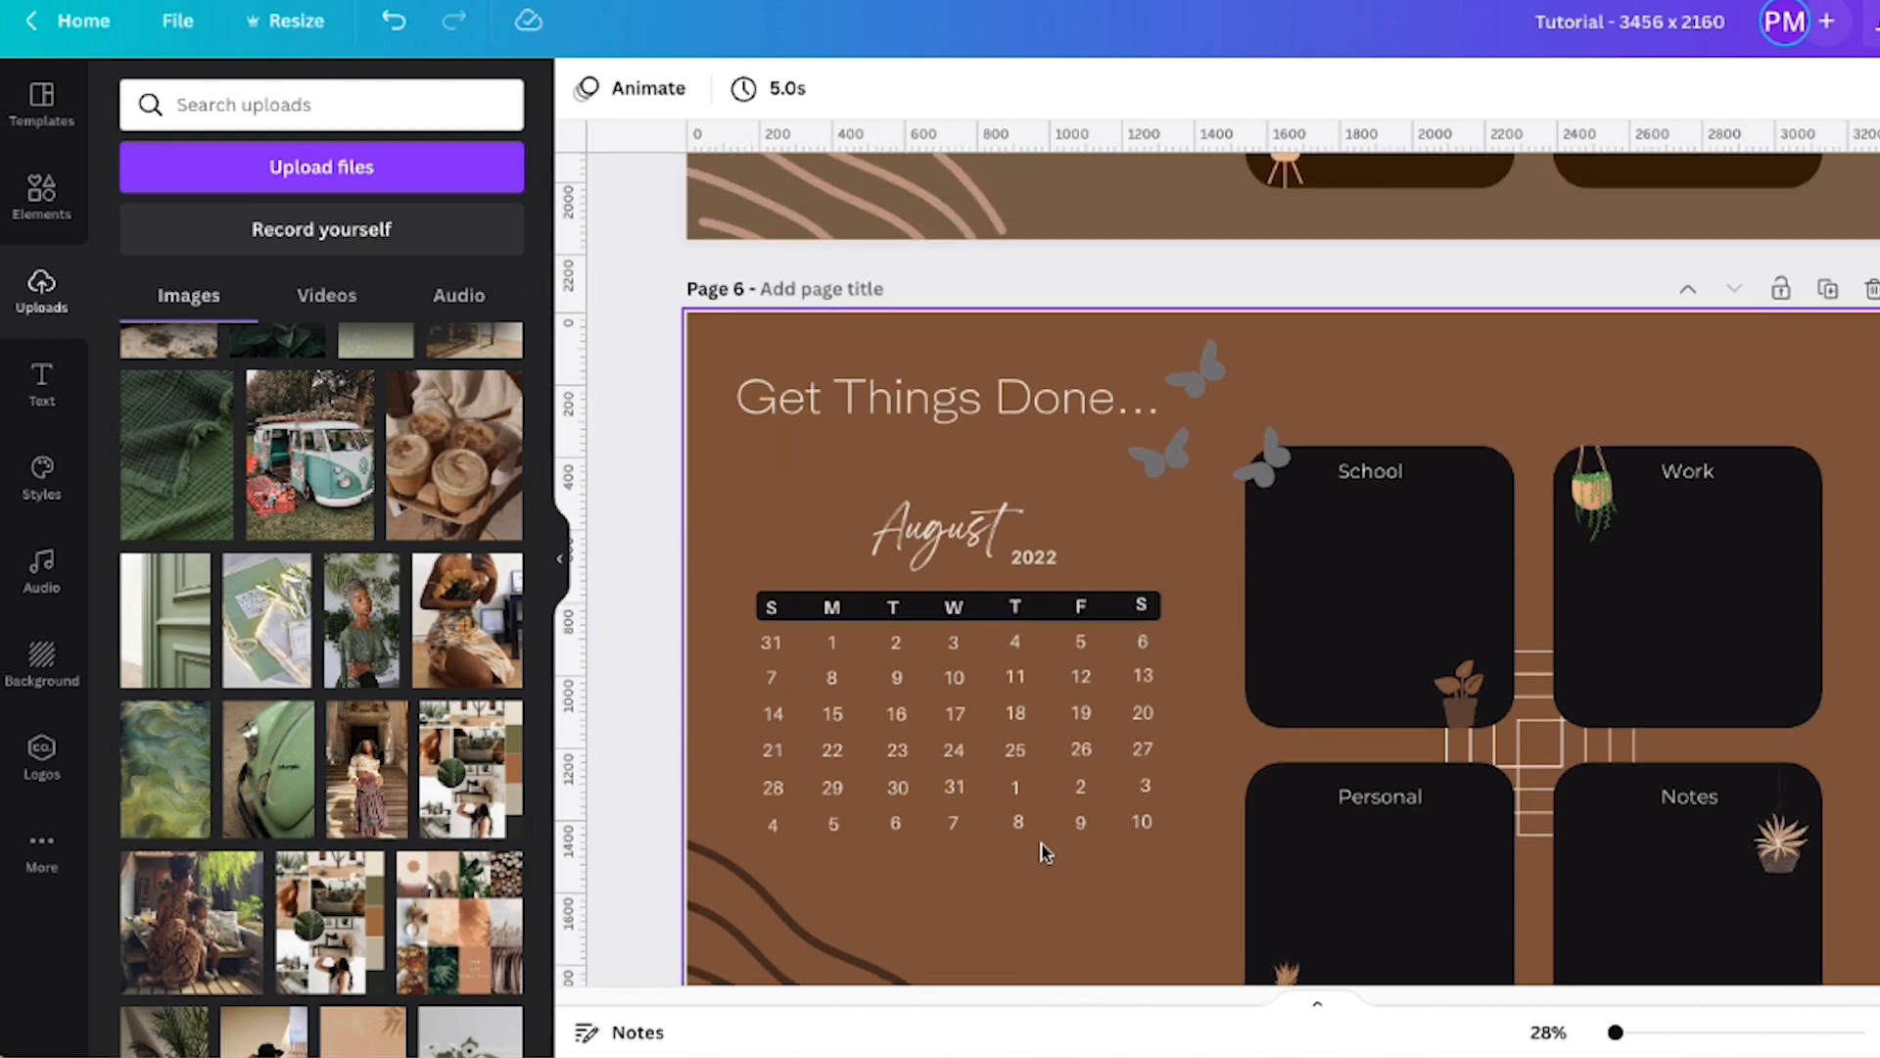
scroll(1043, 850, up, 5)
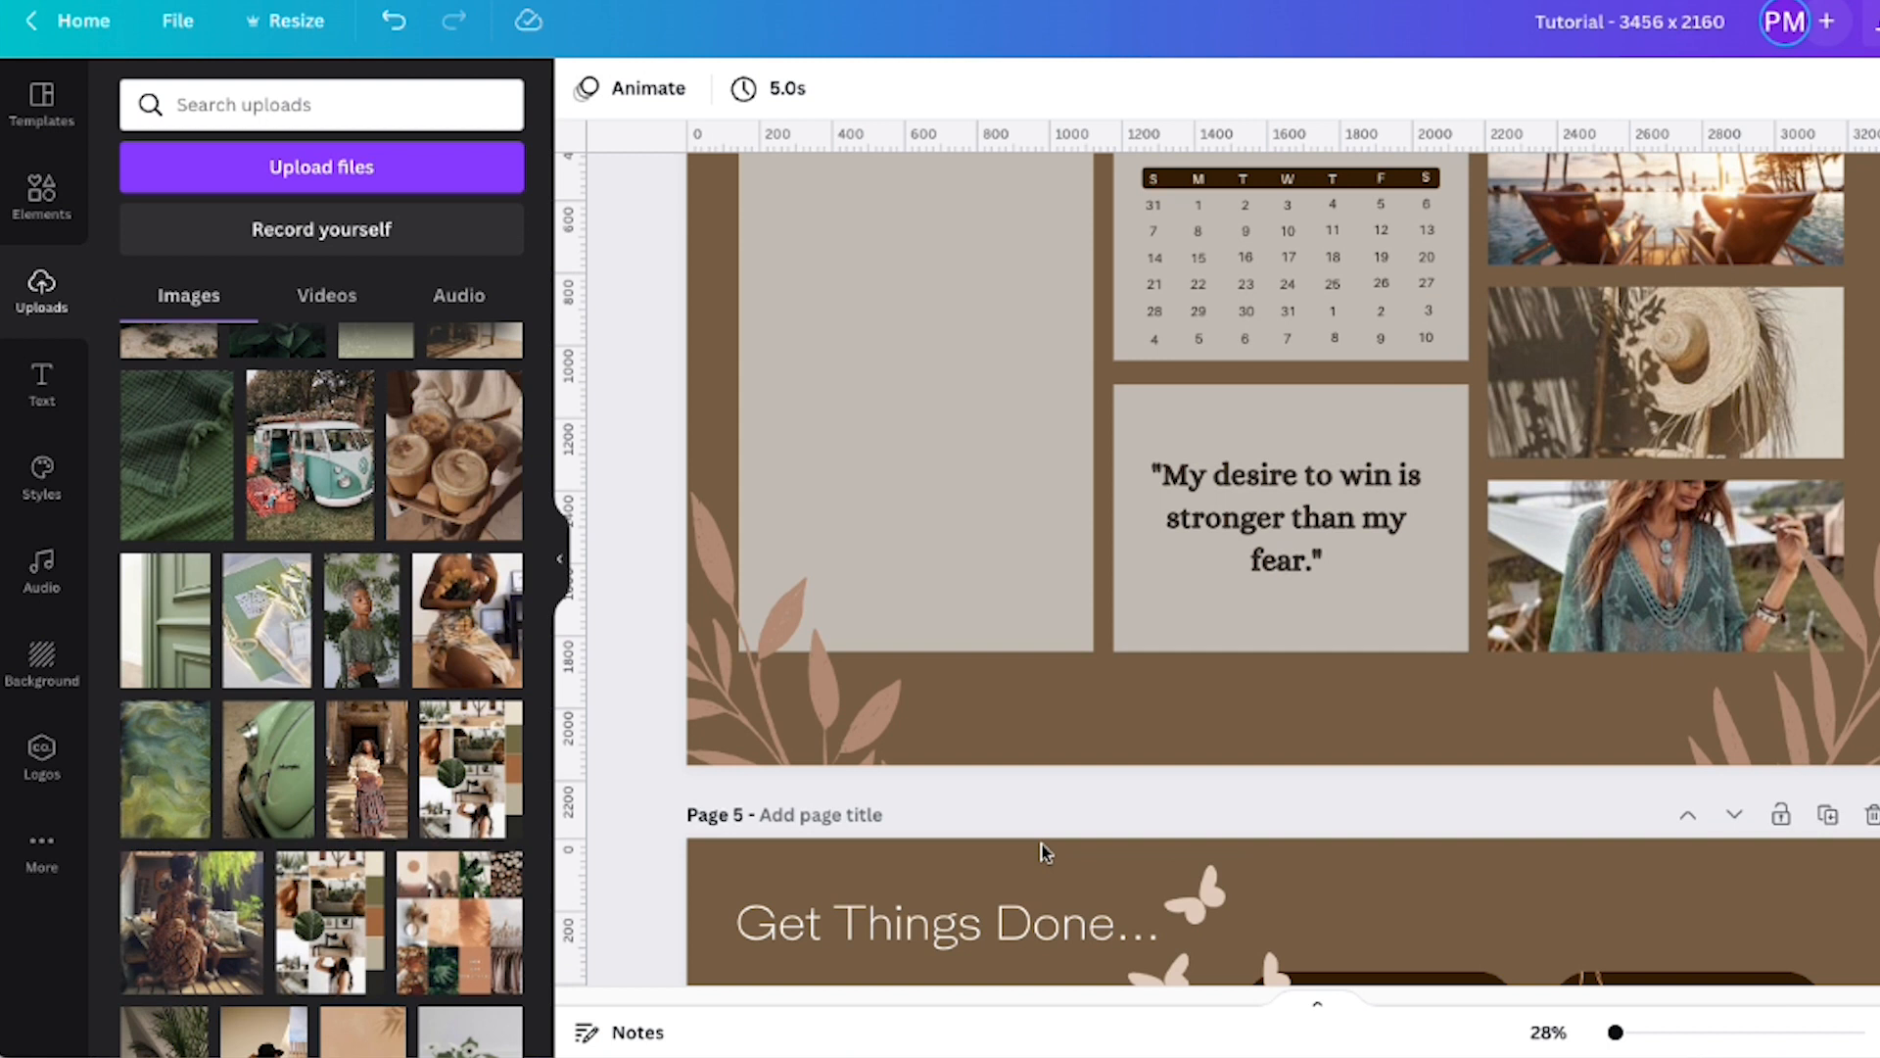
scroll(1042, 843, down, 1)
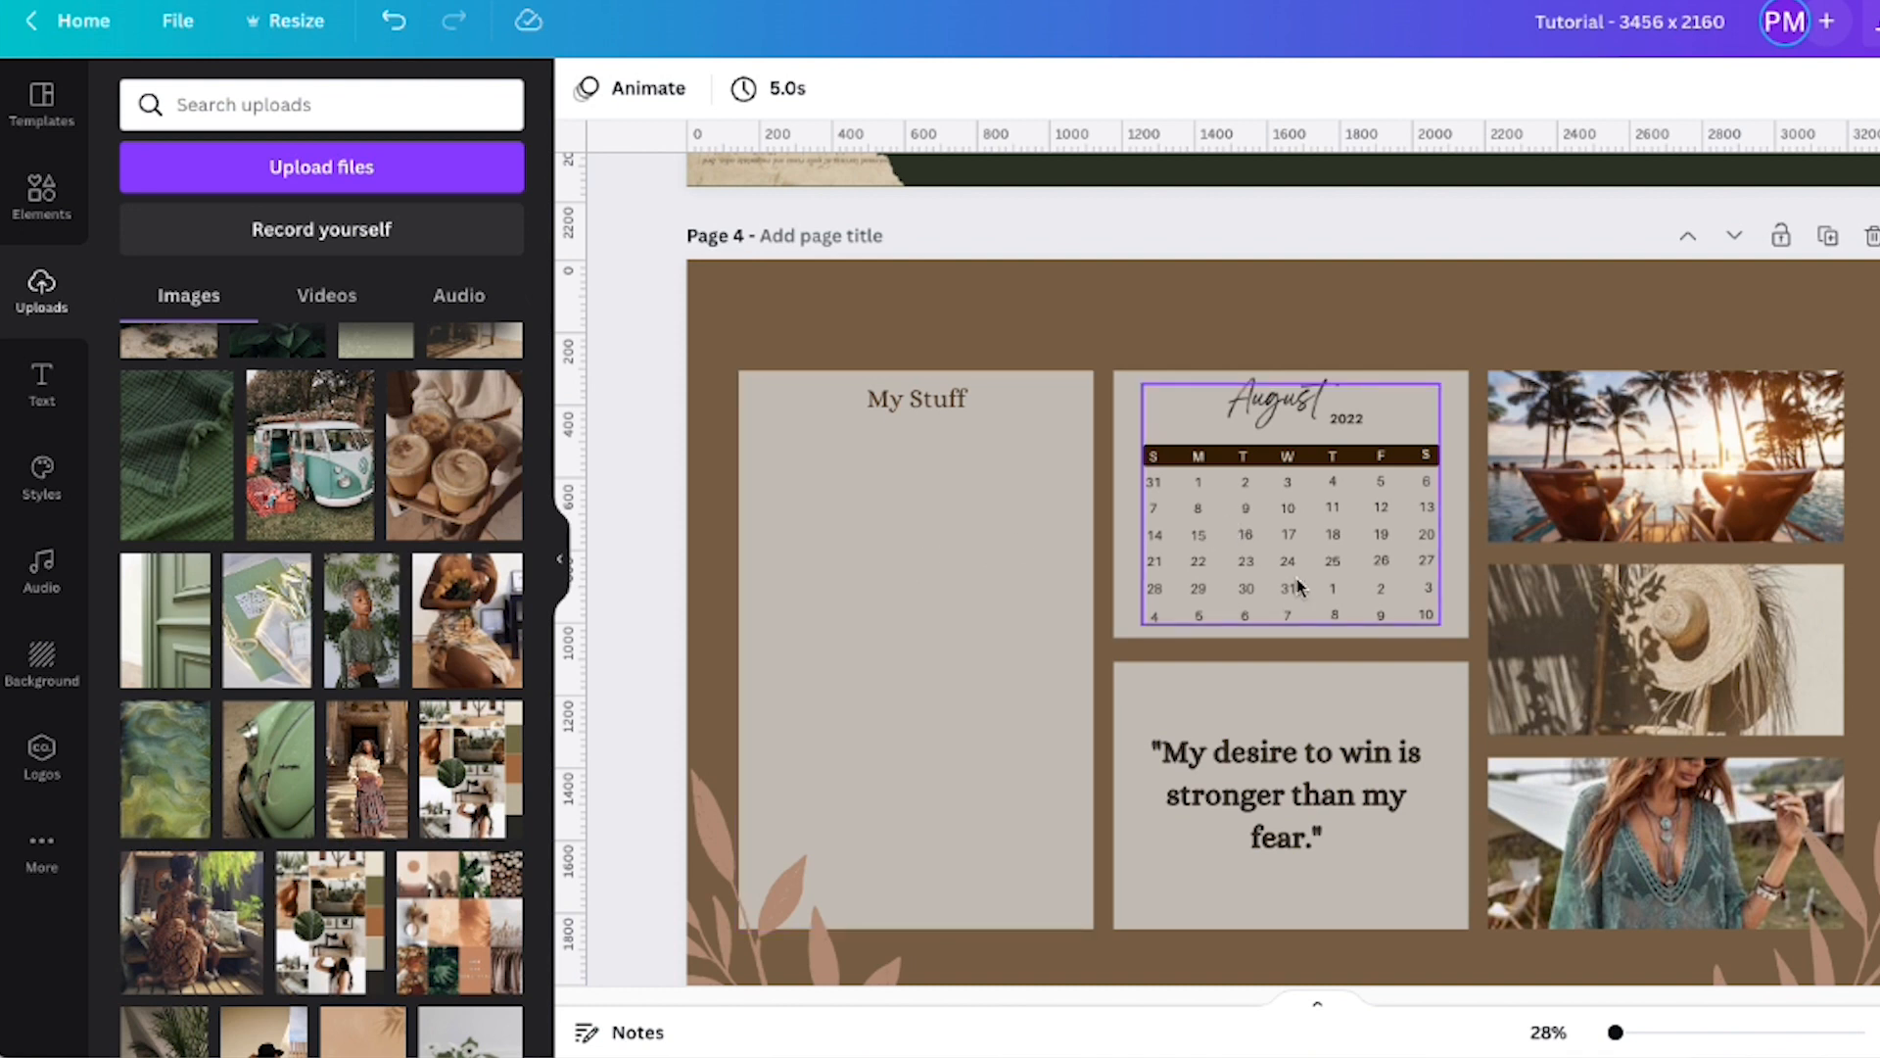
scroll(1591, 727, up, 7)
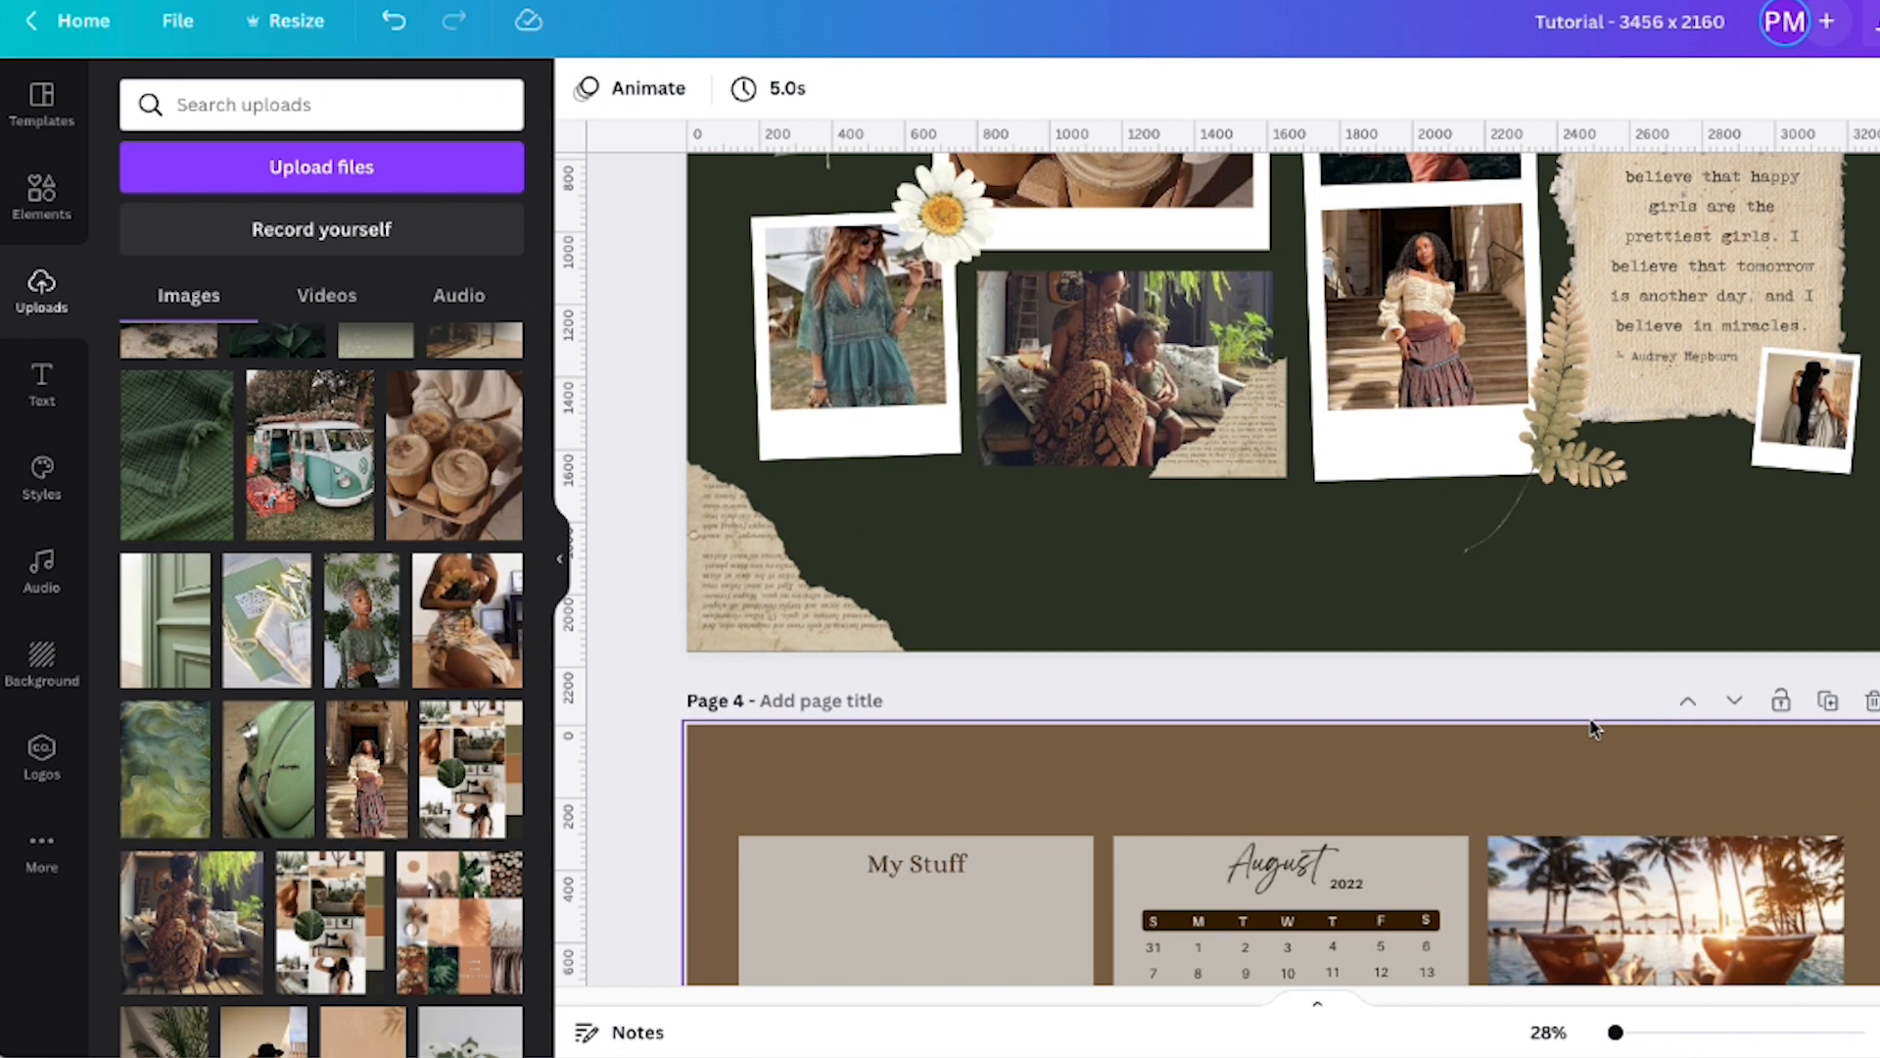
scroll(1594, 726, up, 2)
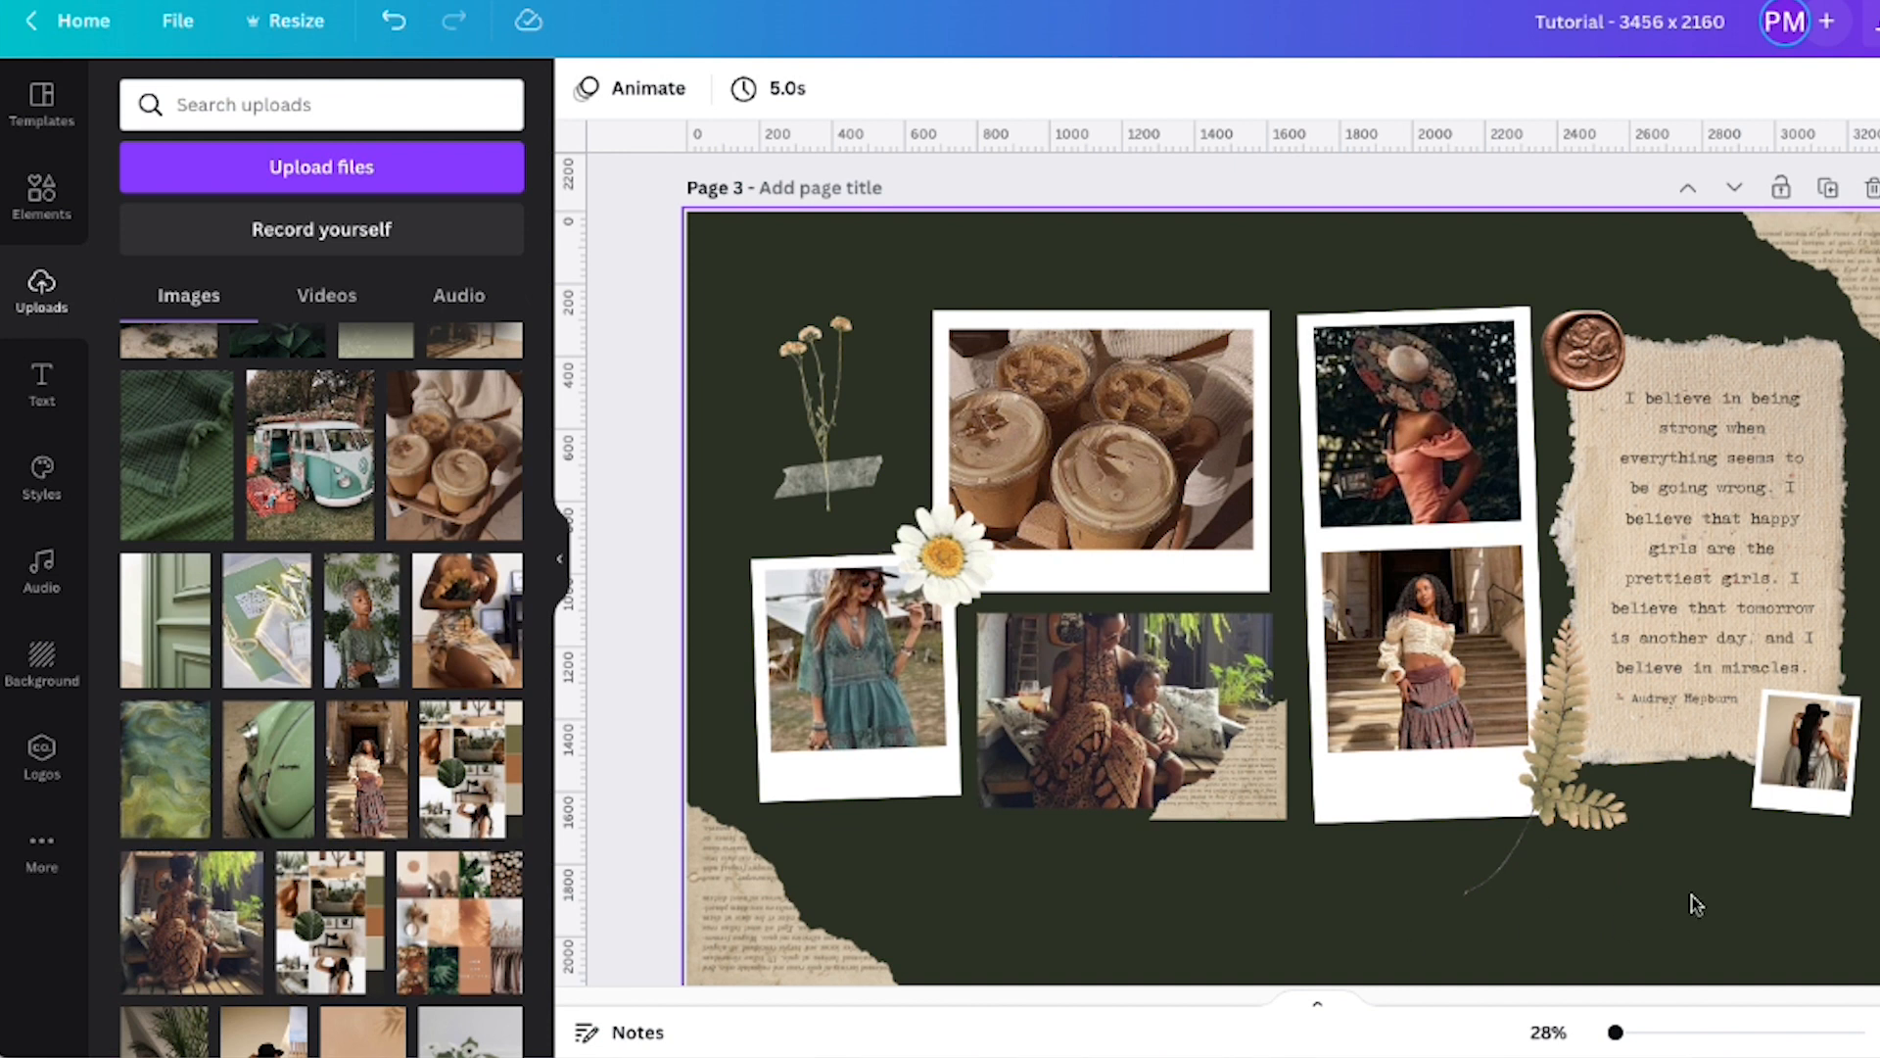
scroll(1566, 848, up, 1)
scroll(1570, 848, up, 2)
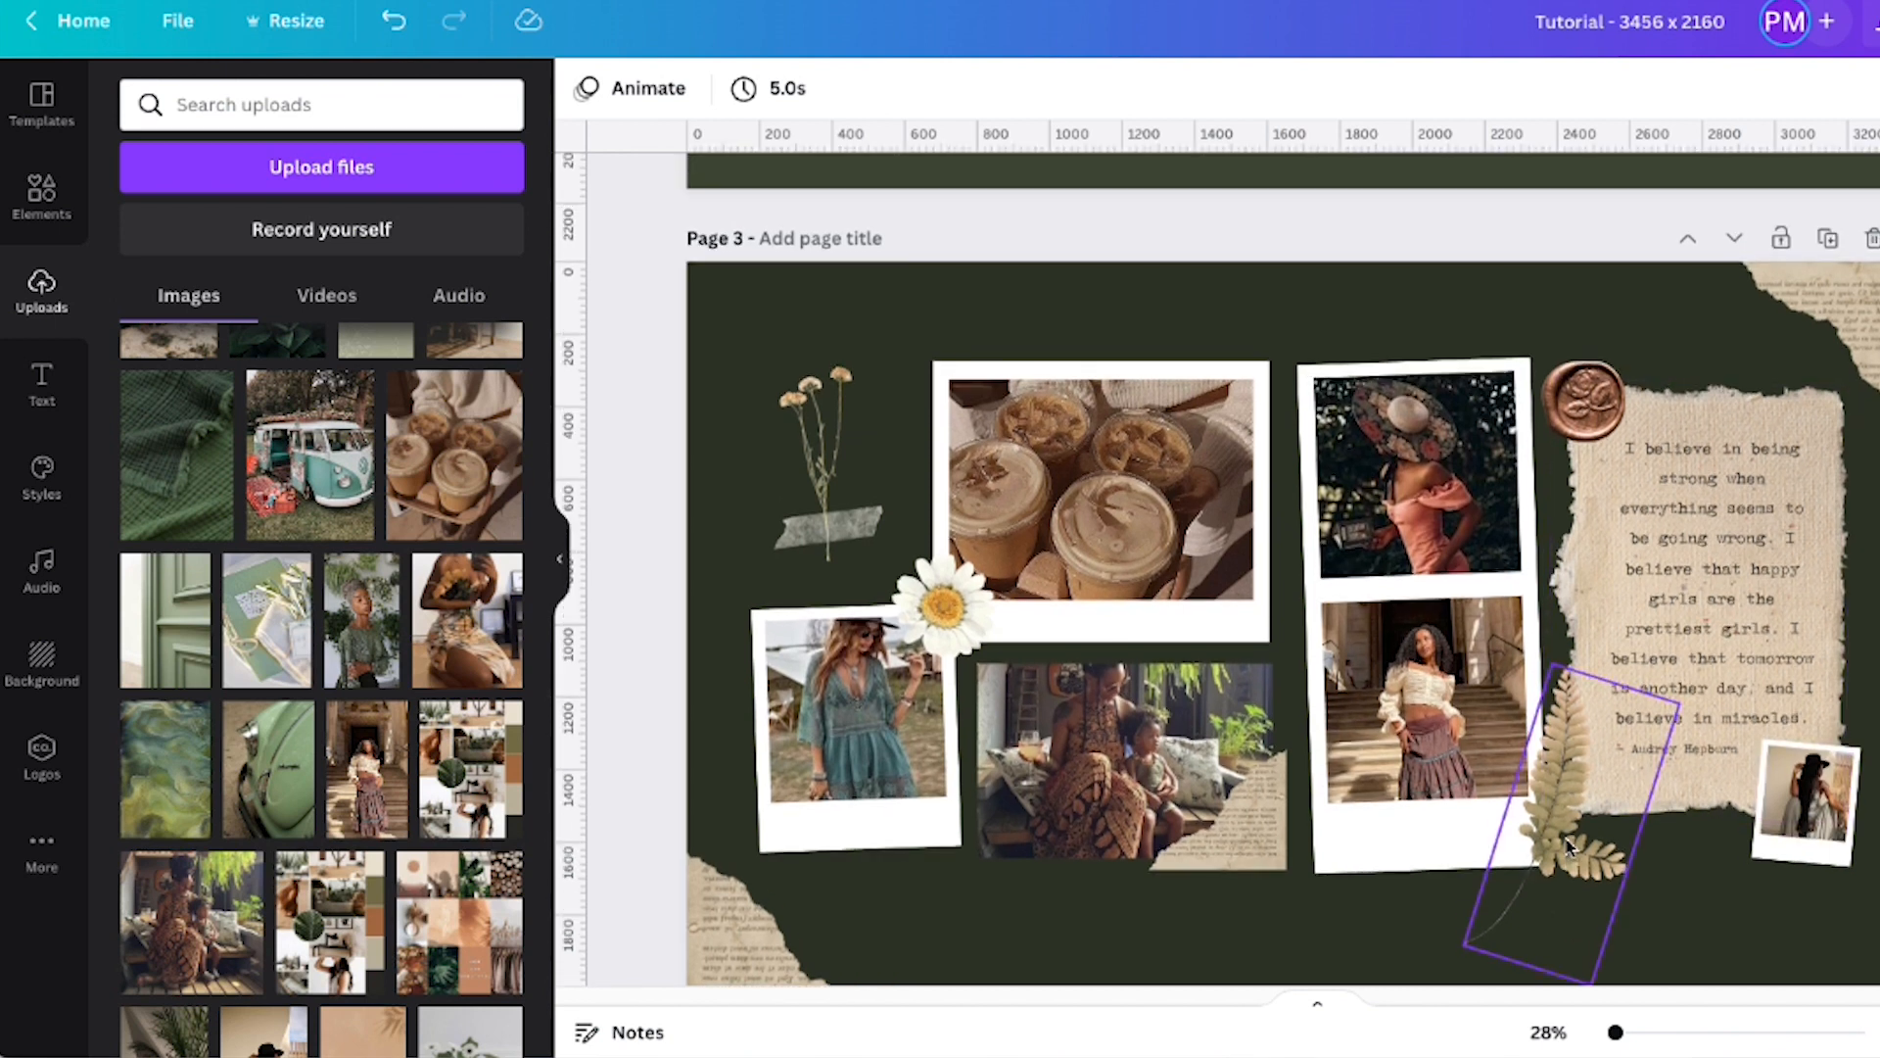
scroll(1568, 845, up, 7)
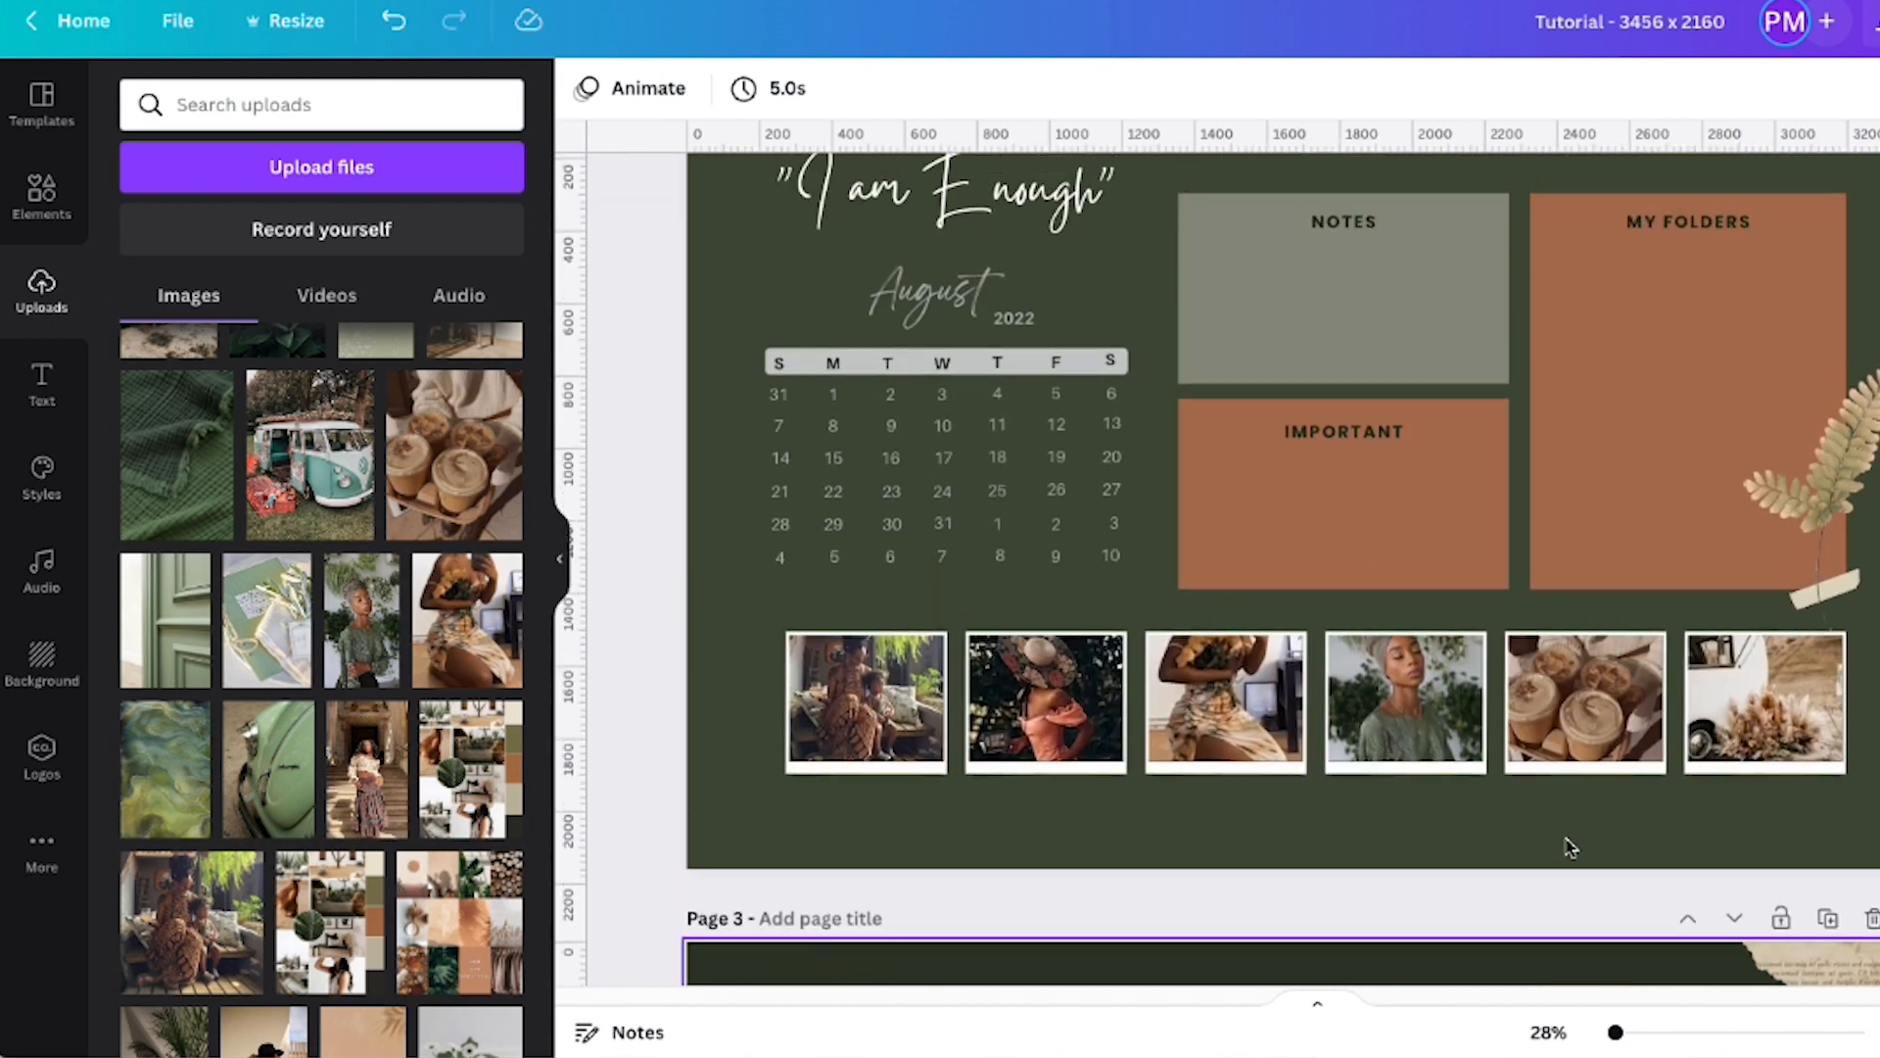
scroll(1570, 848, up, 1)
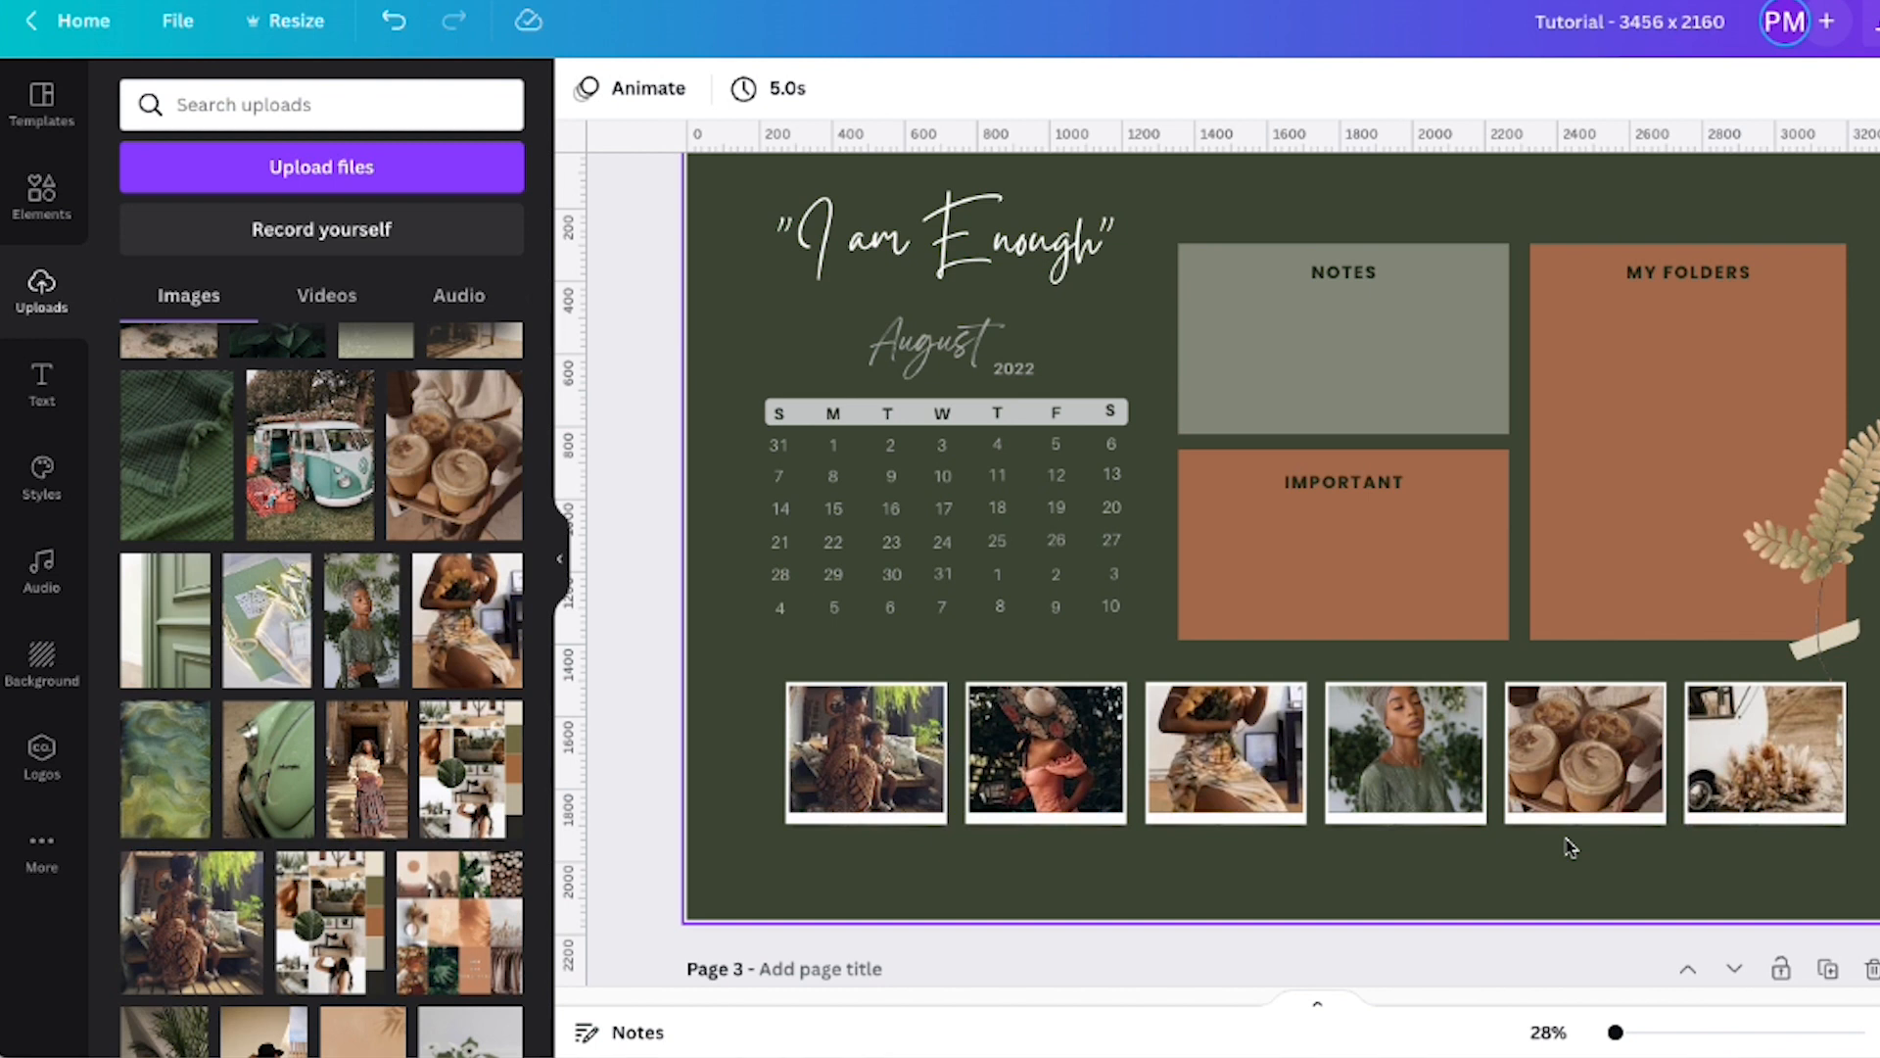
scroll(1570, 848, up, 1)
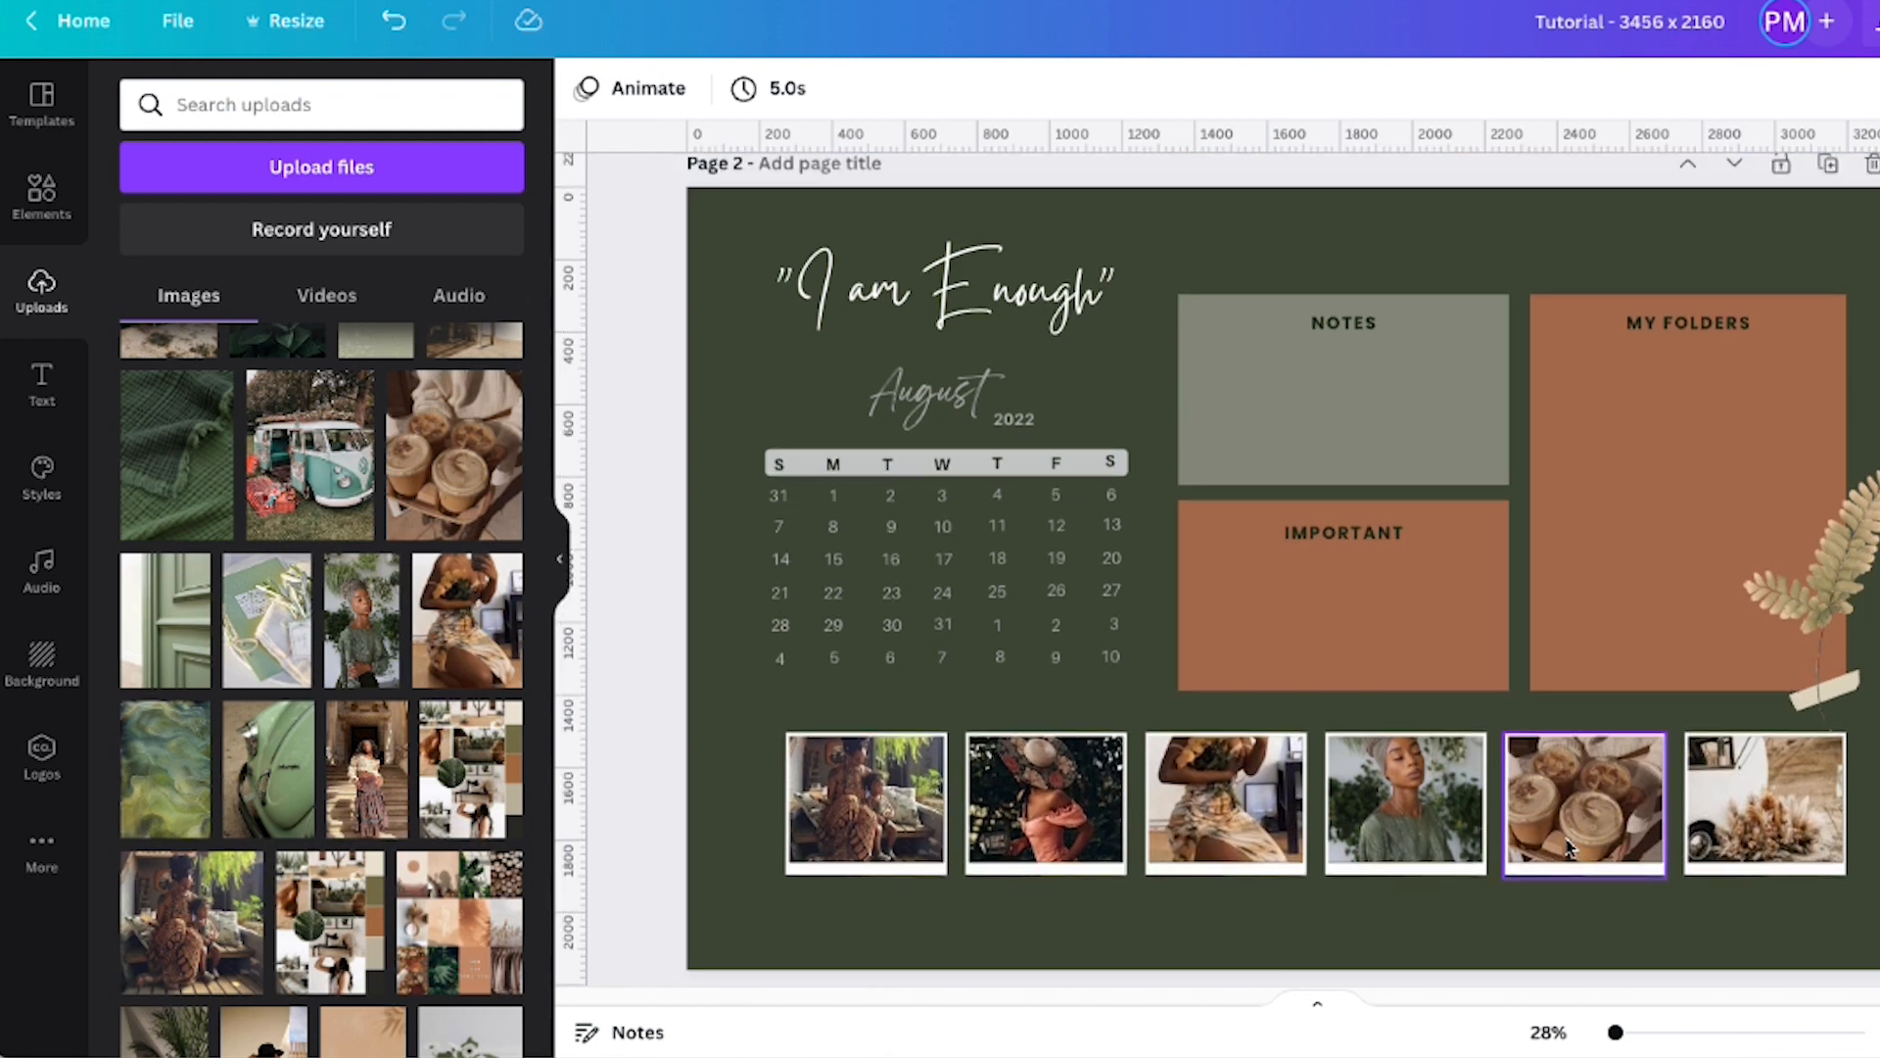
scroll(1571, 848, up, 5)
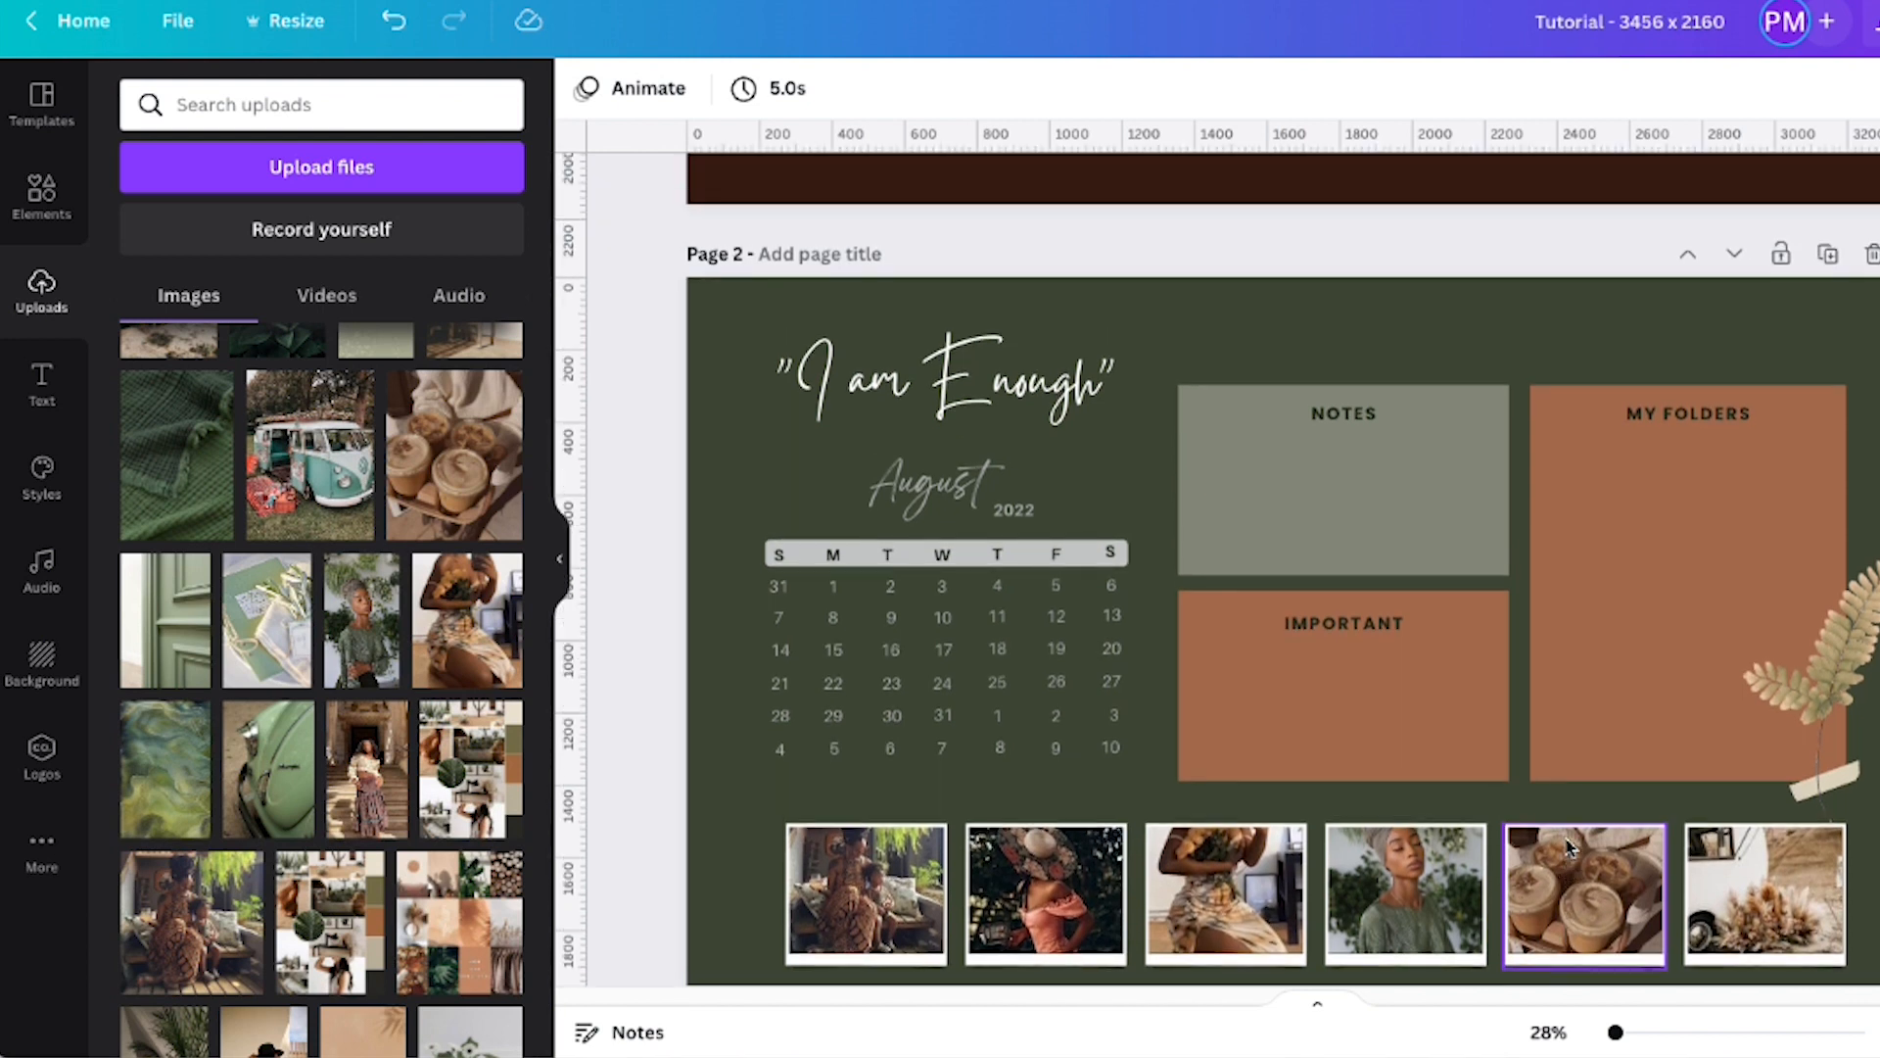
scroll(1570, 848, up, 12)
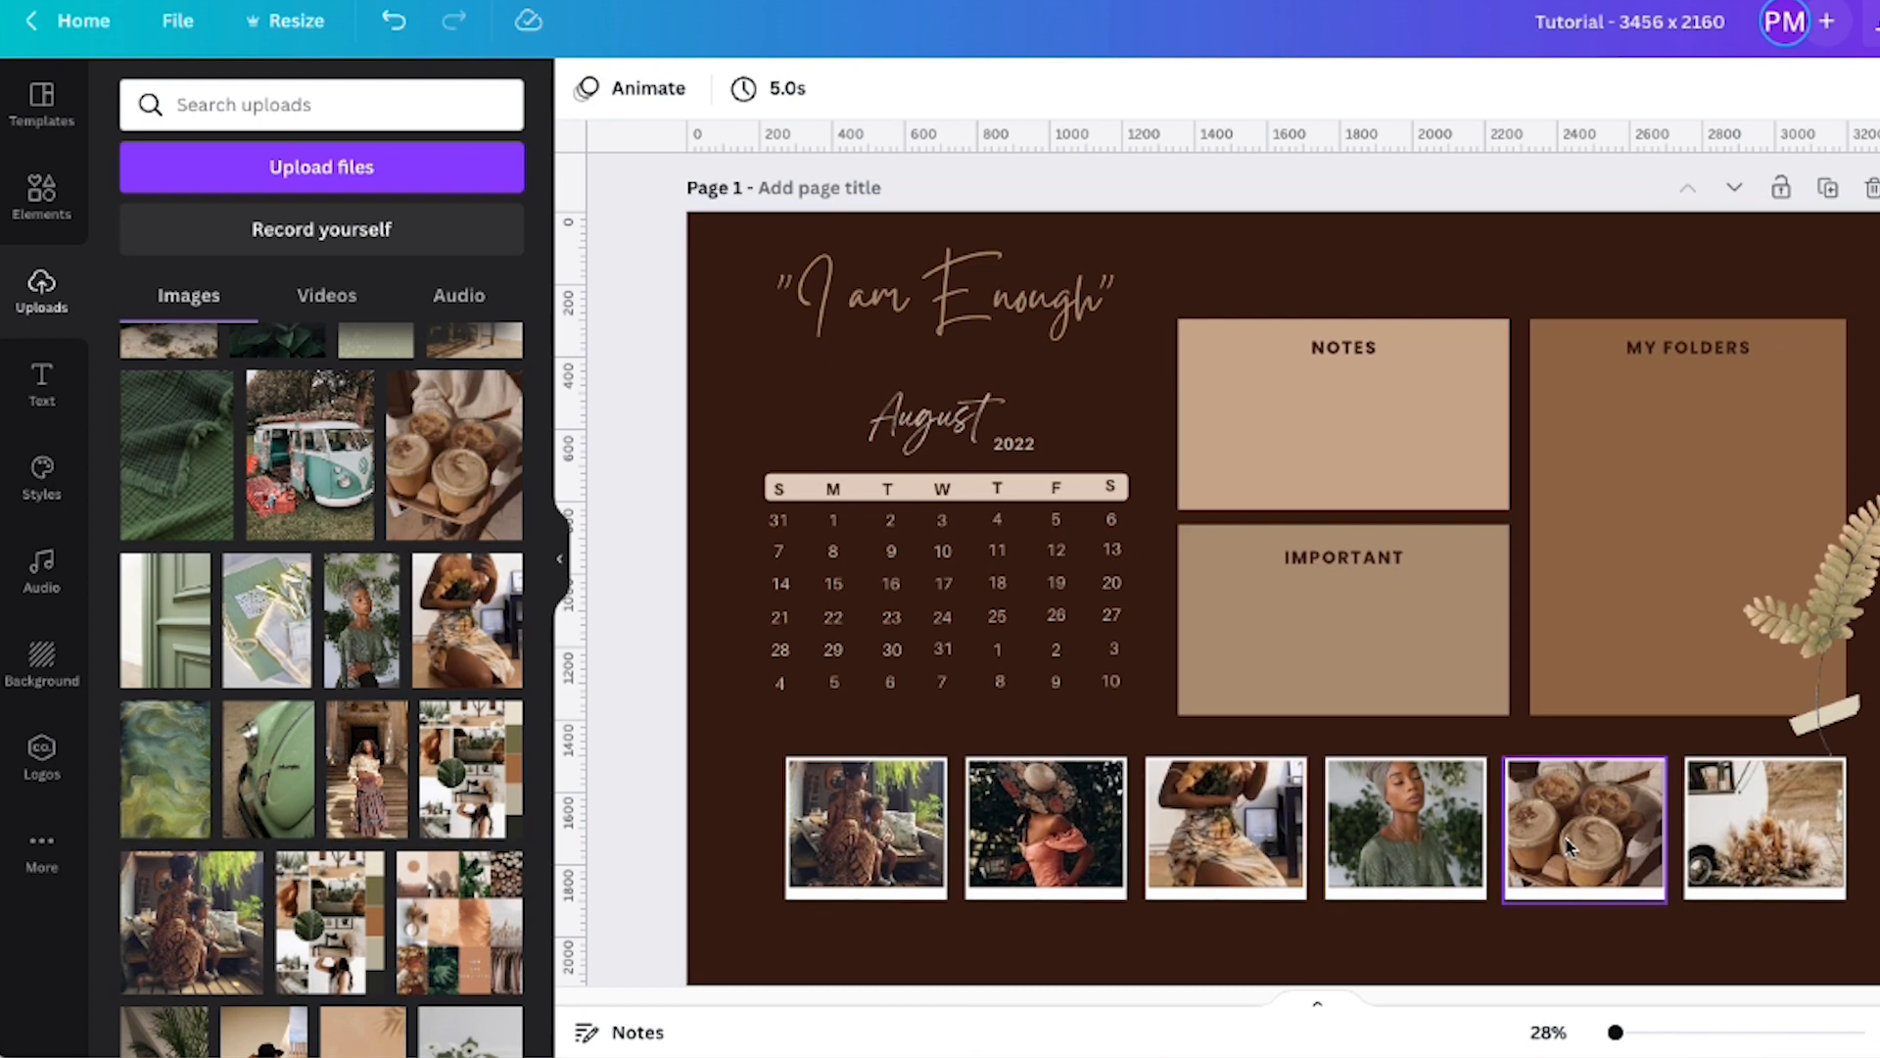
Shift the "I am Enough" heading on page 1 slightly down toward the calendar
scroll(1567, 844, down, 1)
scroll(1567, 844, up, 1)
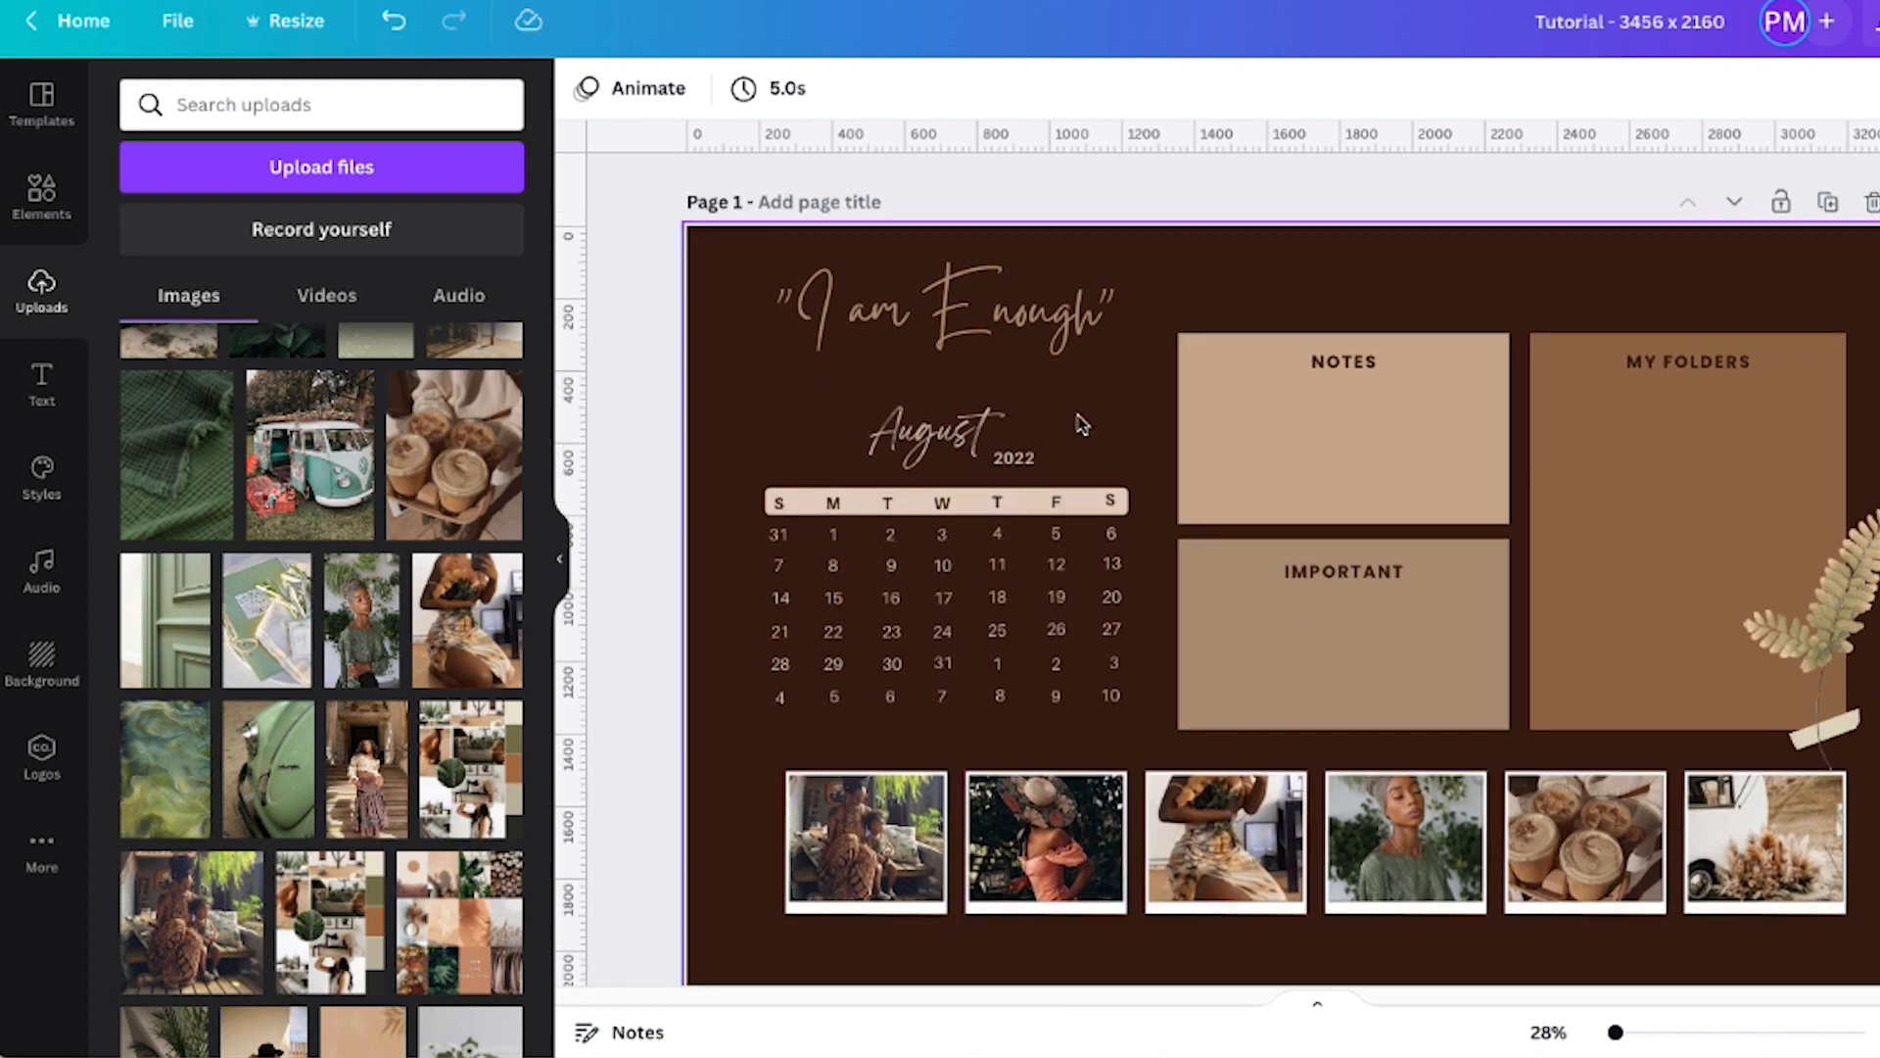
drag(898, 326, 893, 345)
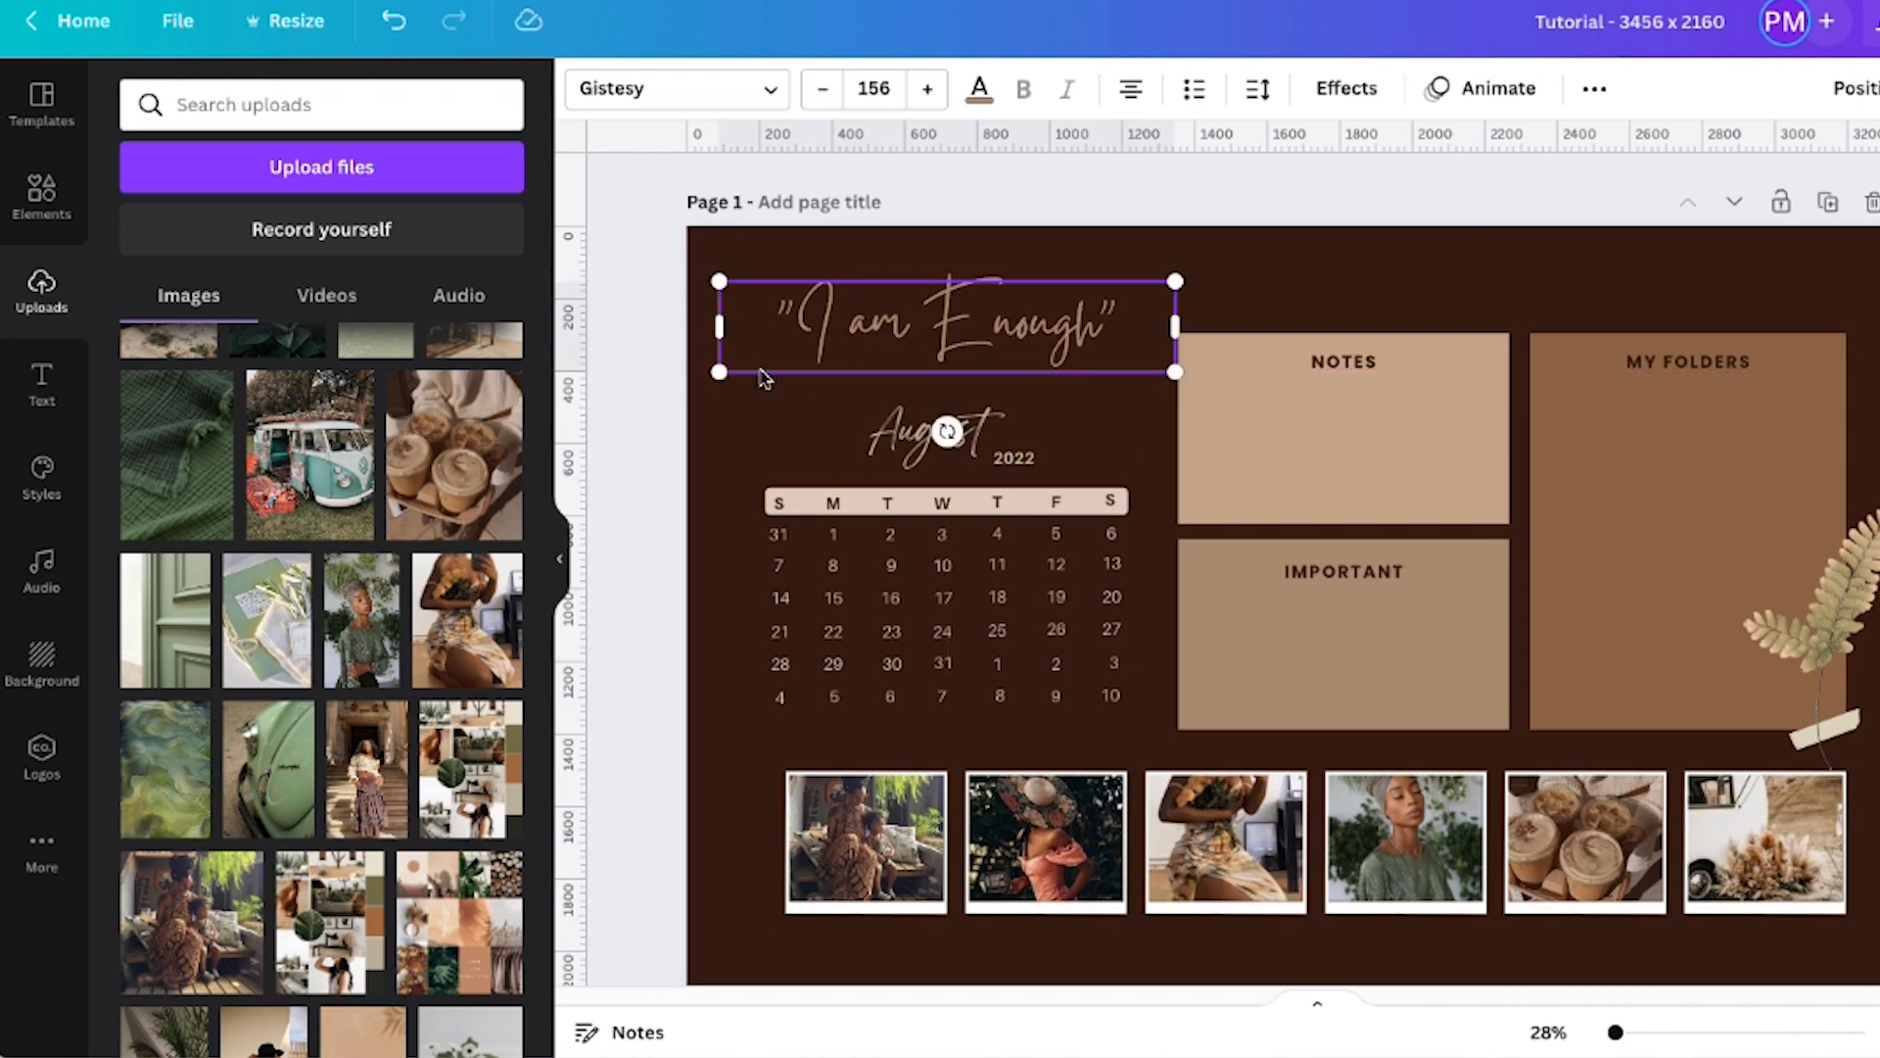
click(693, 453)
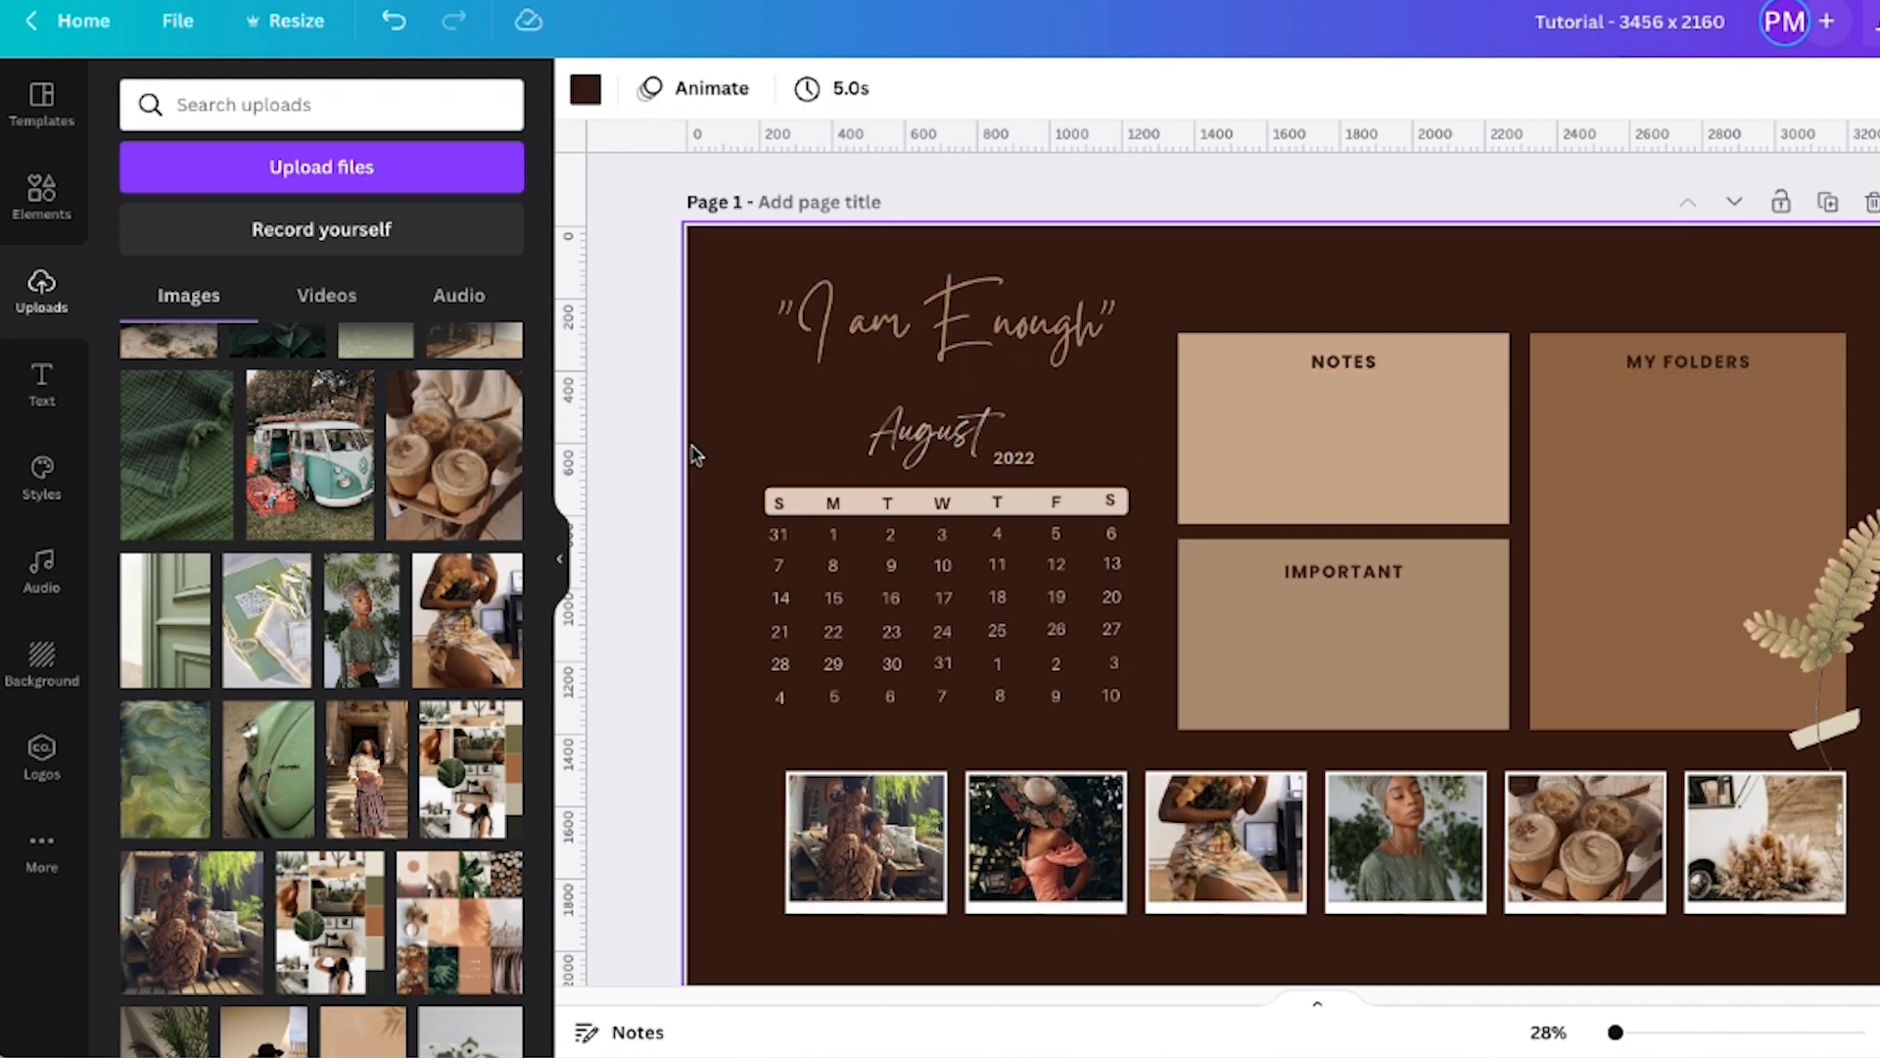